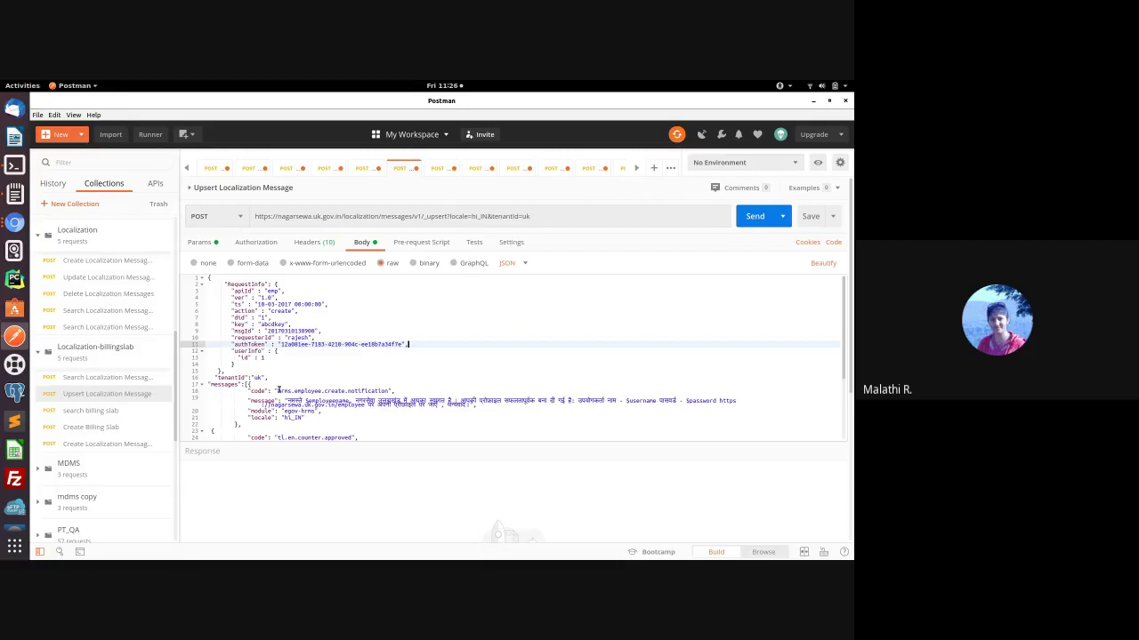
Step: Examine the upsert endpoint in the URL and the message codes, texts and tenantId in the Upsert Localization Message request body
{"action": "left_click_drag", "start_coordinate": [278, 391], "coordinate": [393, 391]}
{"action": "left_click", "coordinate": [297, 403]}
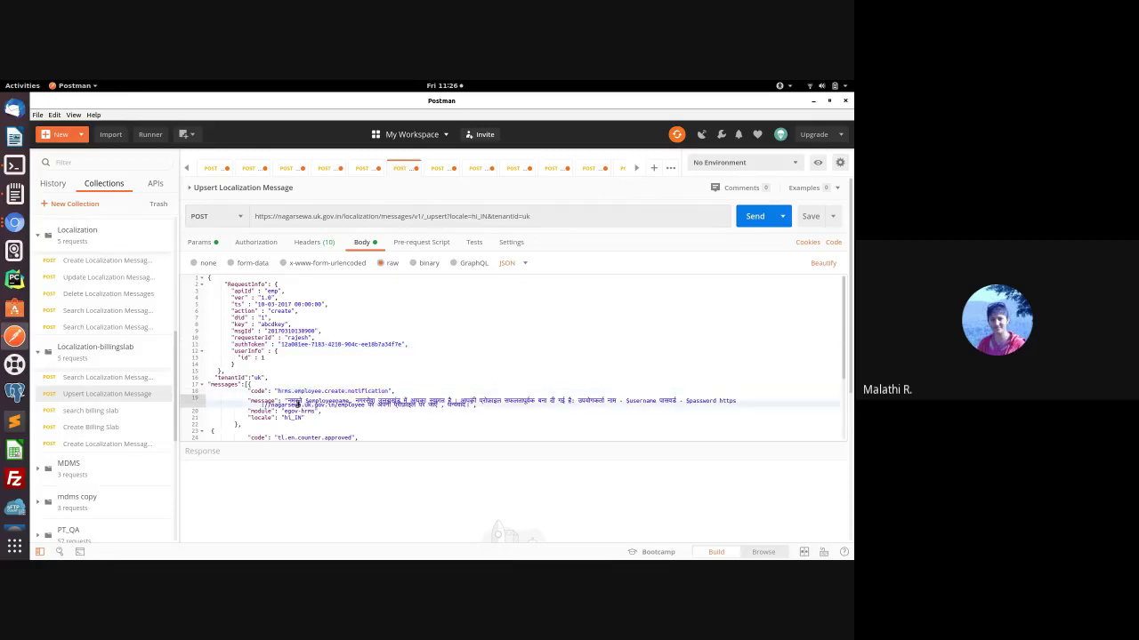
{"action": "left_click_drag", "start_coordinate": [277, 391], "coordinate": [361, 392]}
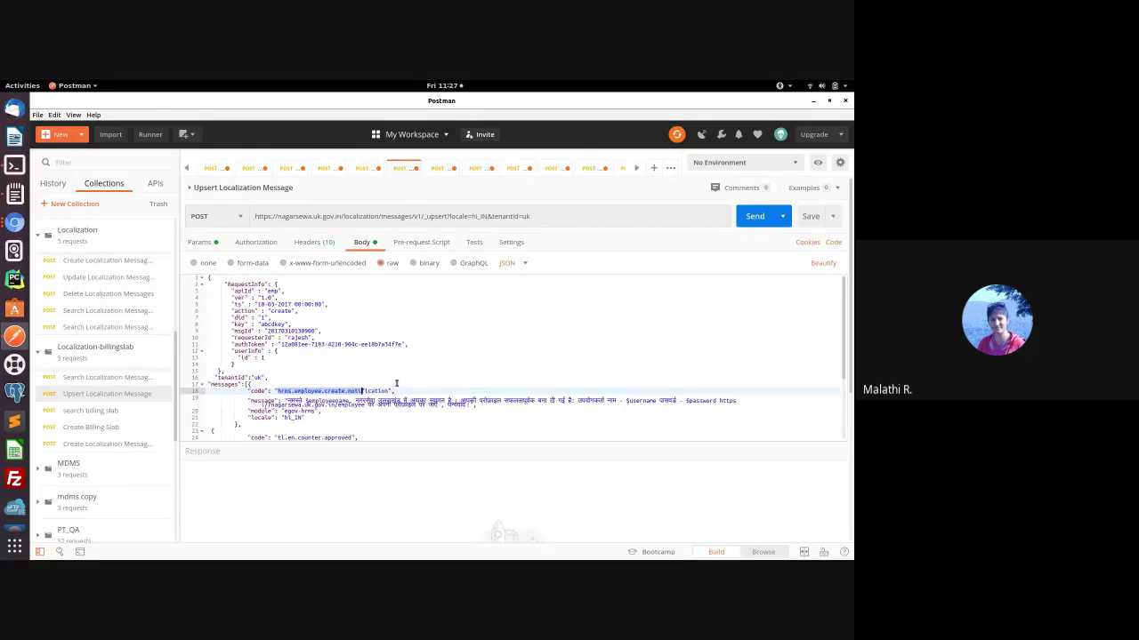
{"action": "double_click", "coordinate": [439, 216]}
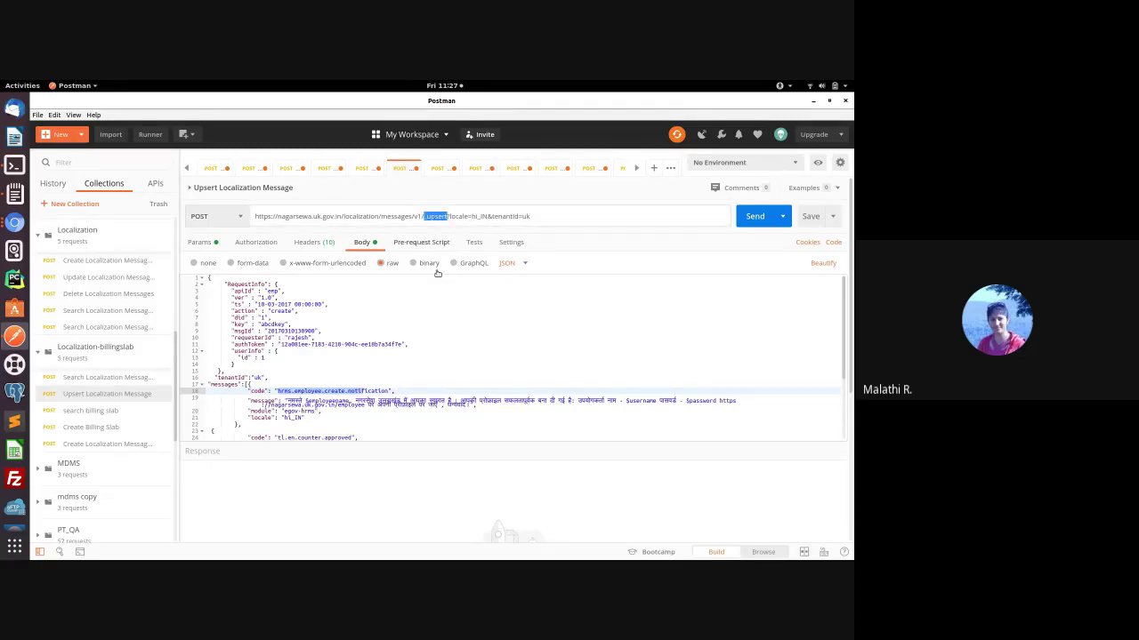
{"action": "left_click", "coordinate": [427, 337]}
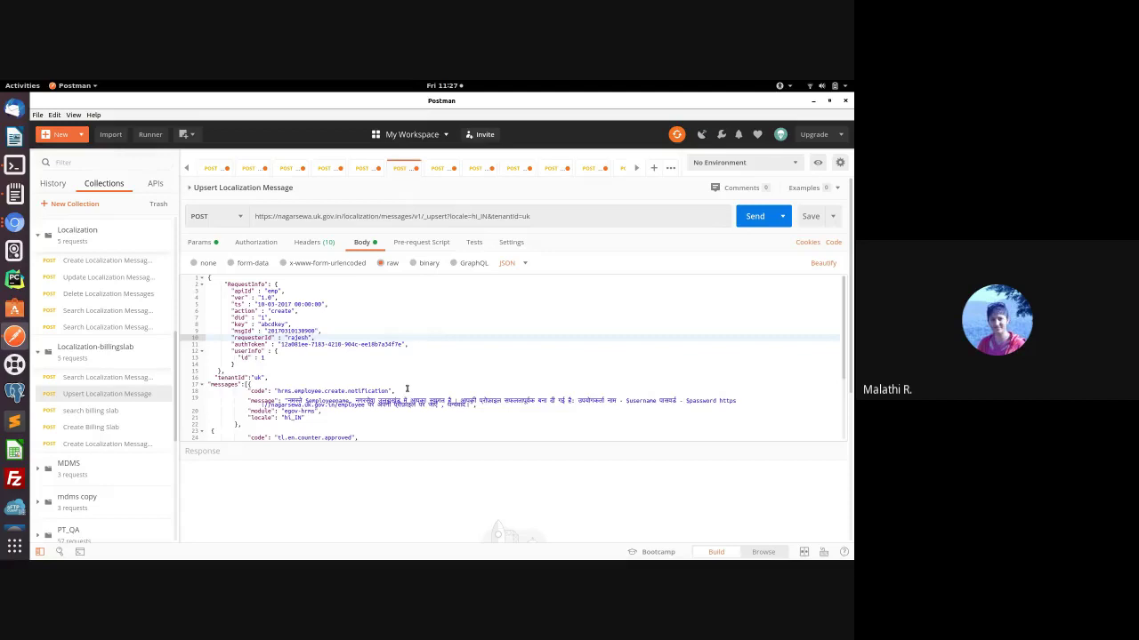
{"action": "left_click", "coordinate": [407, 390]}
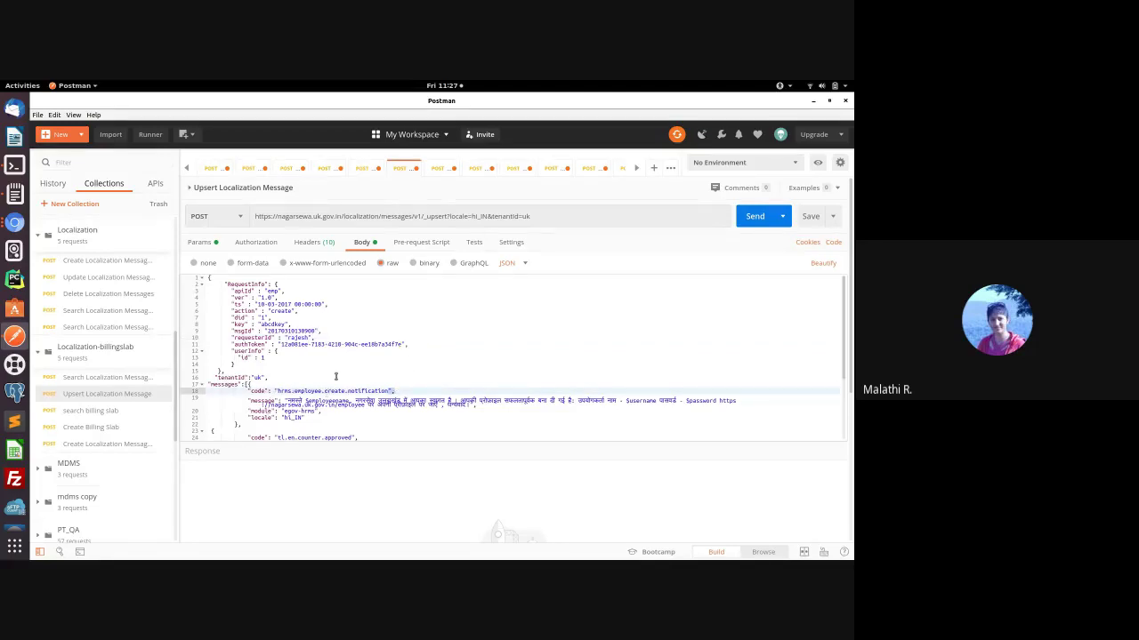
{"action": "left_click", "coordinate": [335, 384]}
{"action": "scroll", "coordinate": [356, 365], "scroll_direction": "down", "scroll_amount": 3}
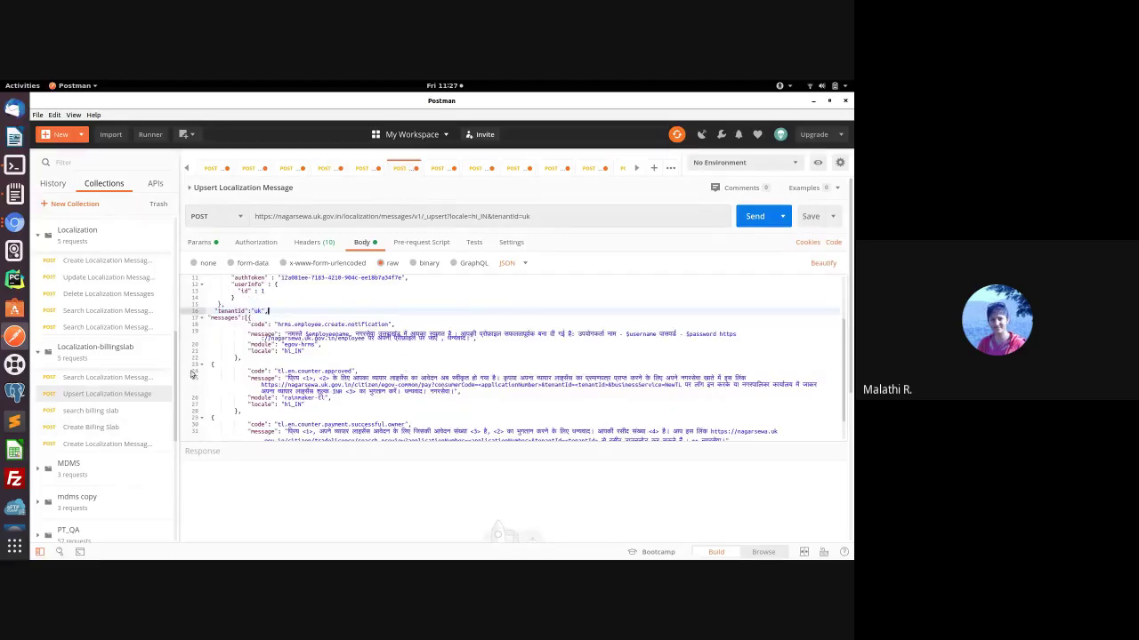
{"action": "scroll", "coordinate": [321, 346], "scroll_direction": "up", "scroll_amount": 3}
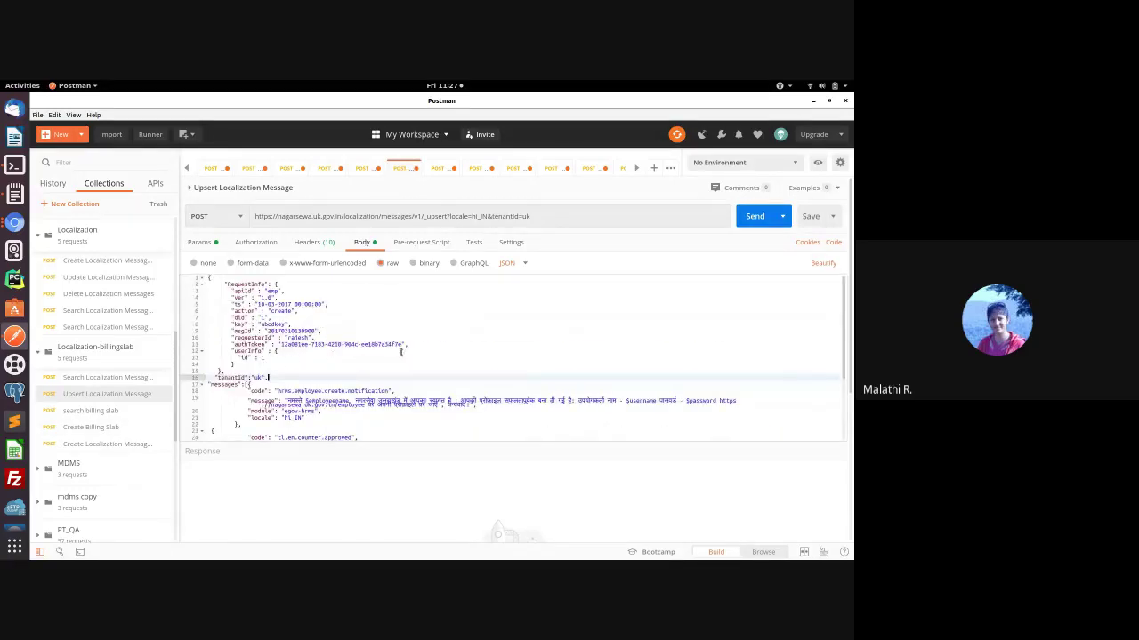
{"action": "left_click", "coordinate": [402, 351]}
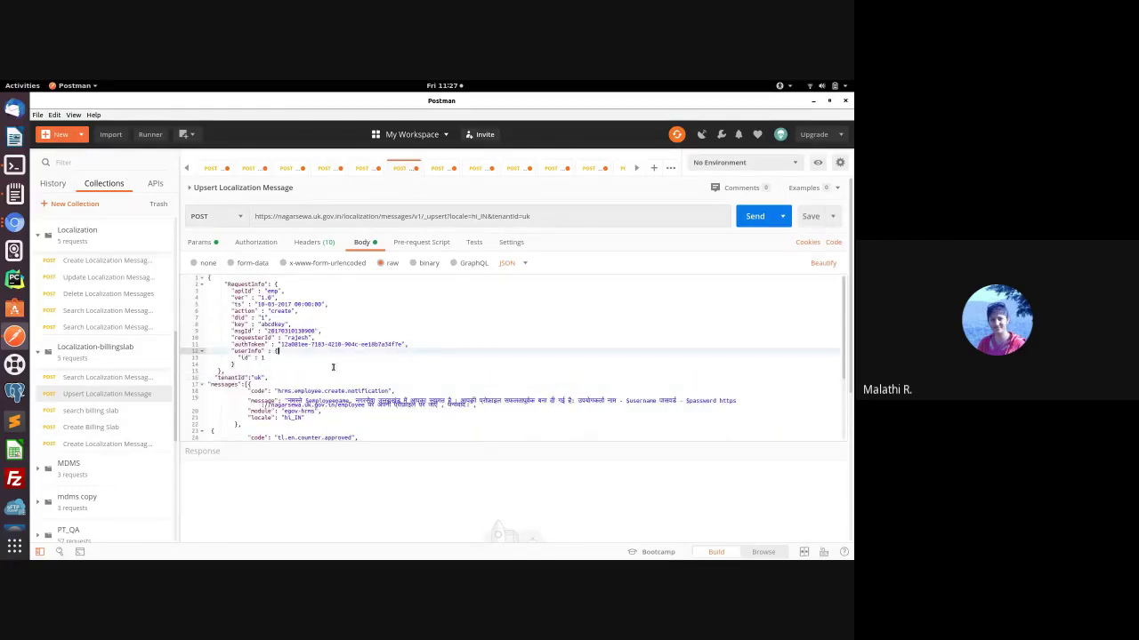
{"action": "left_click", "coordinate": [452, 216]}
{"action": "double_click", "coordinate": [457, 216]}
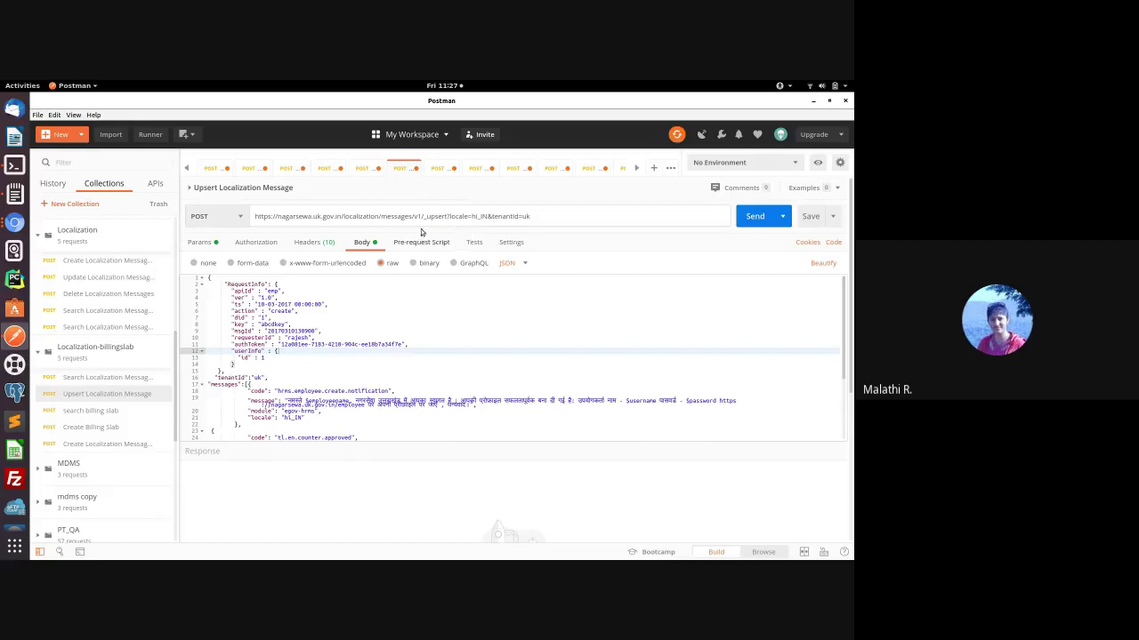
Step: Open the Search Localization Message API Updated request and set its URL query to locale=en_IN and tenantId=uk
{"action": "left_click", "coordinate": [111, 413]}
{"action": "left_click", "coordinate": [111, 413]}
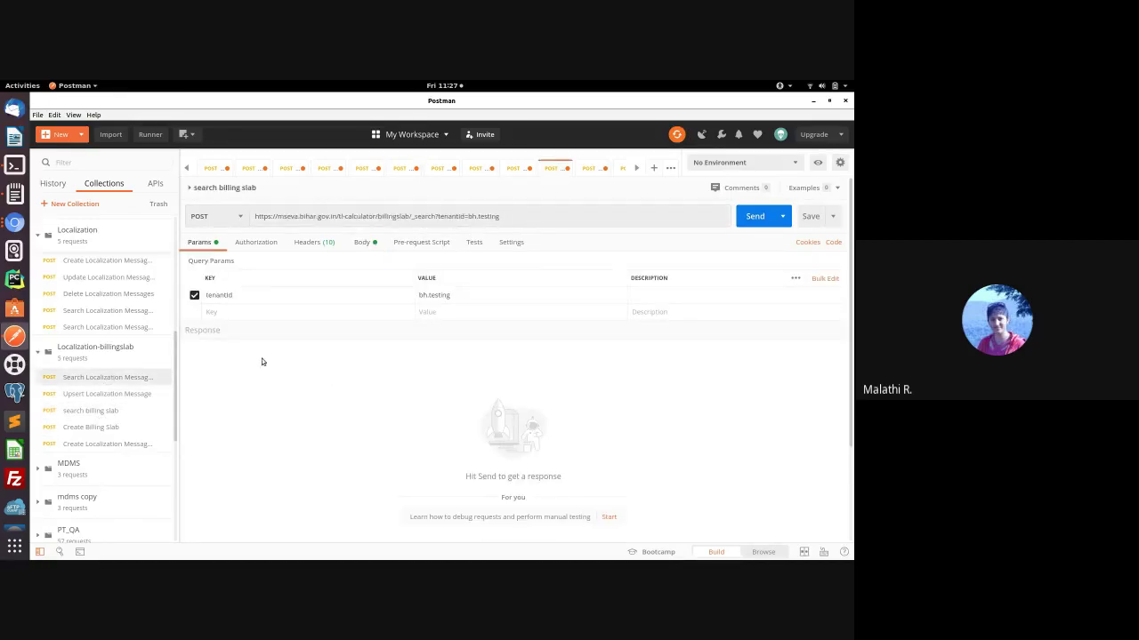
{"action": "key", "text": "ctrl+w"}
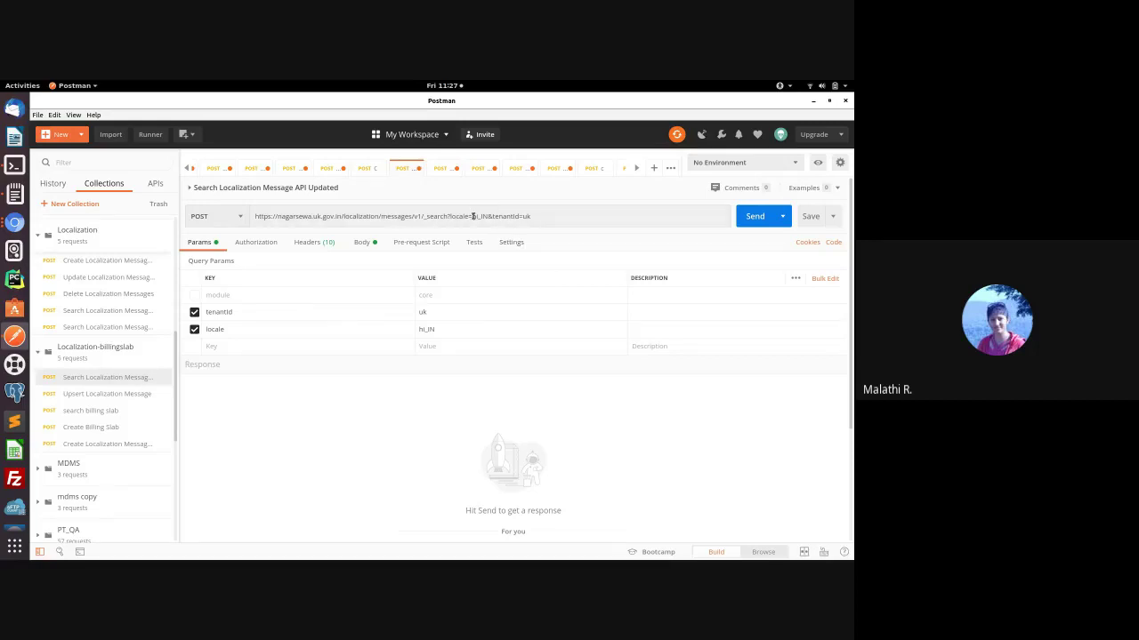
{"action": "left_click_drag", "start_coordinate": [472, 216], "coordinate": [543, 217]}
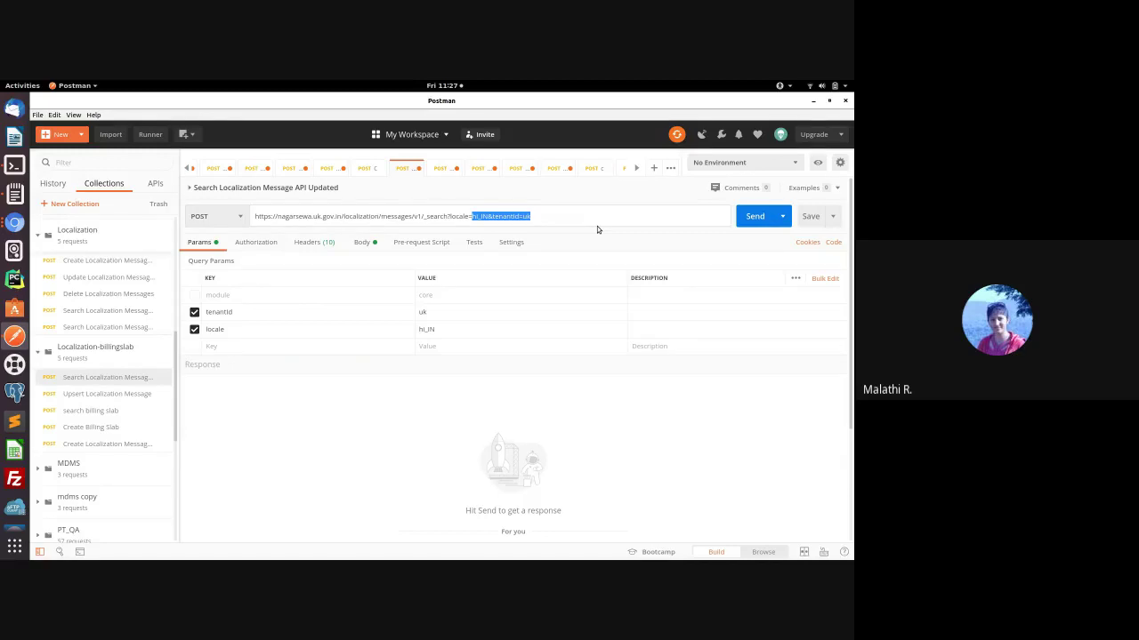
{"action": "type", "text": "en"}
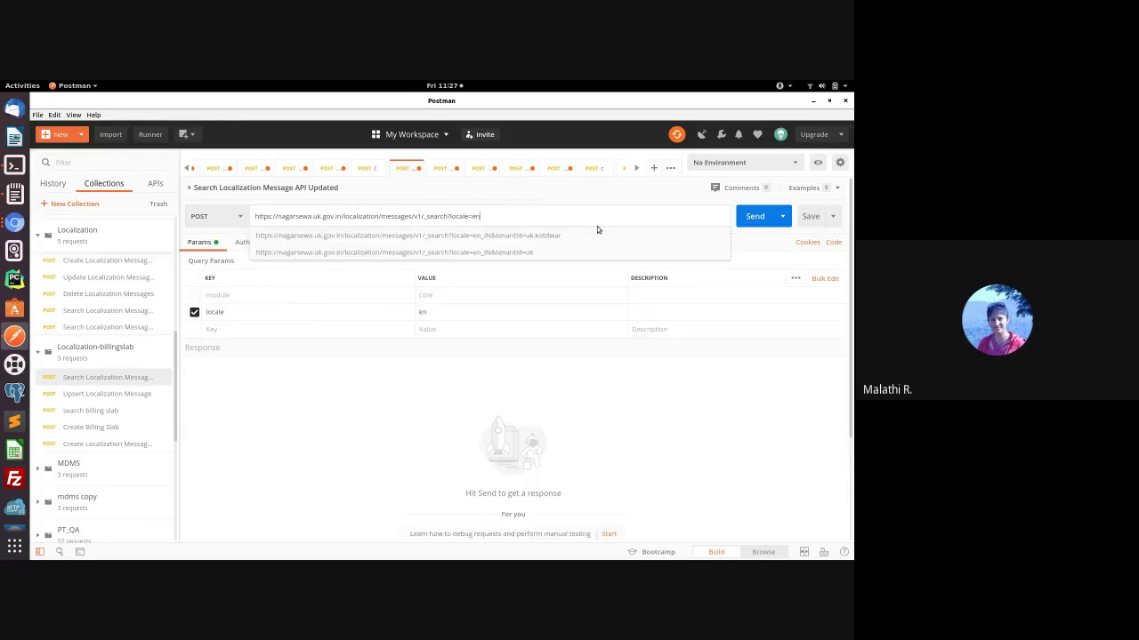
{"action": "type", "text": "_IN"}
{"action": "left_click", "coordinate": [529, 254]}
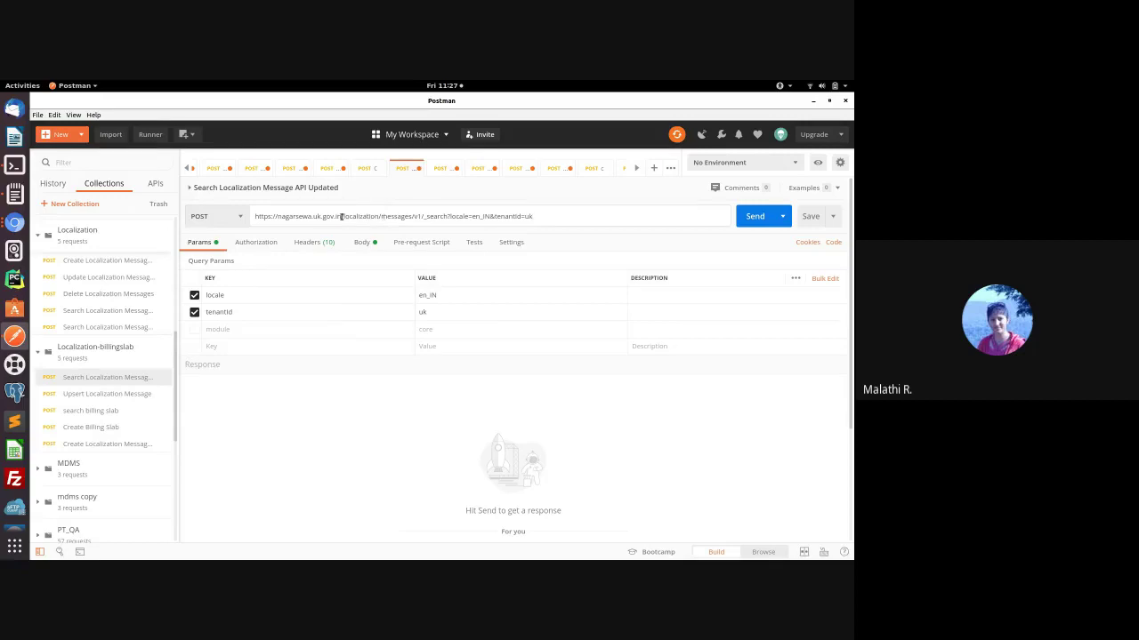
{"action": "left_click_drag", "start_coordinate": [341, 216], "coordinate": [245, 219]}
{"action": "key", "text": "BackSpace"}
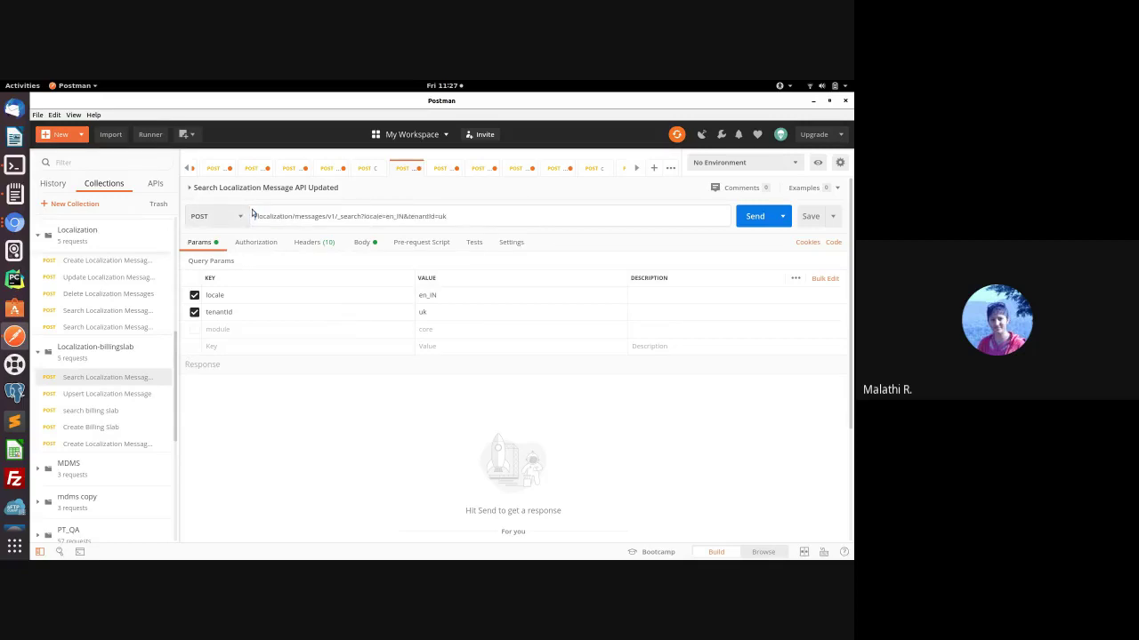
{"action": "type", "text": "url"}
{"action": "type", "text": "ar"}
{"action": "key", "text": "BackSpace"}
{"action": "key", "text": "BackSpace"}
{"action": "key", "text": "BackSpace"}
{"action": "key", "text": "BackSpace"}
{"action": "key", "text": "BackSpace"}
{"action": "type", "text": "htt"}
{"action": "key", "text": "BackSpace"}
{"action": "key", "text": "BackSpace"}
{"action": "key", "text": "BackSpace"}
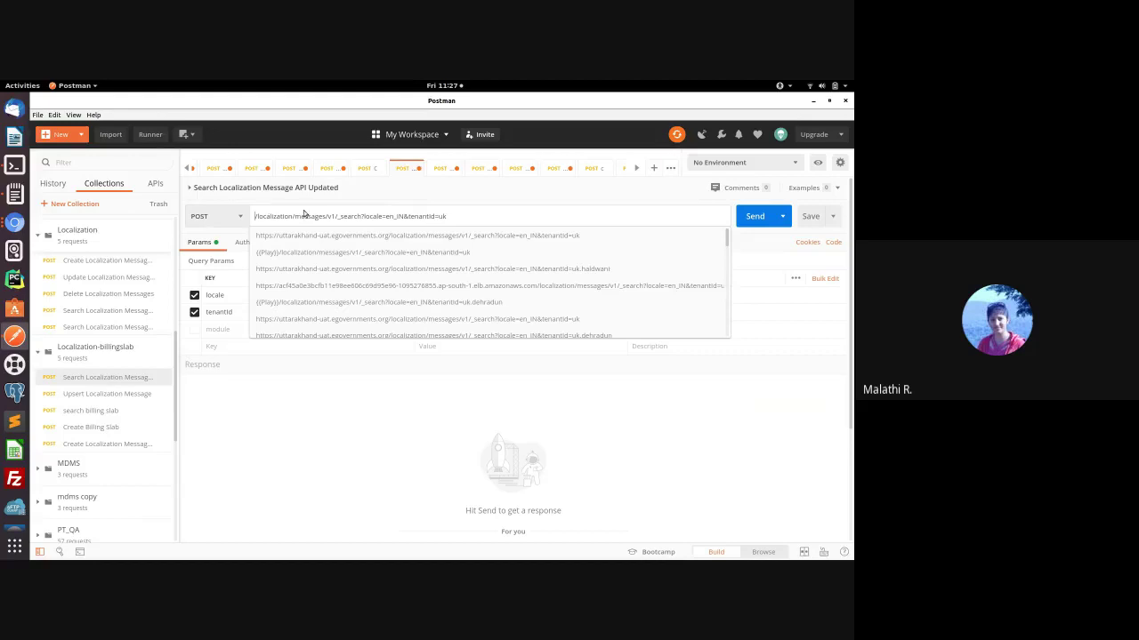
{"action": "left_click", "coordinate": [488, 236]}
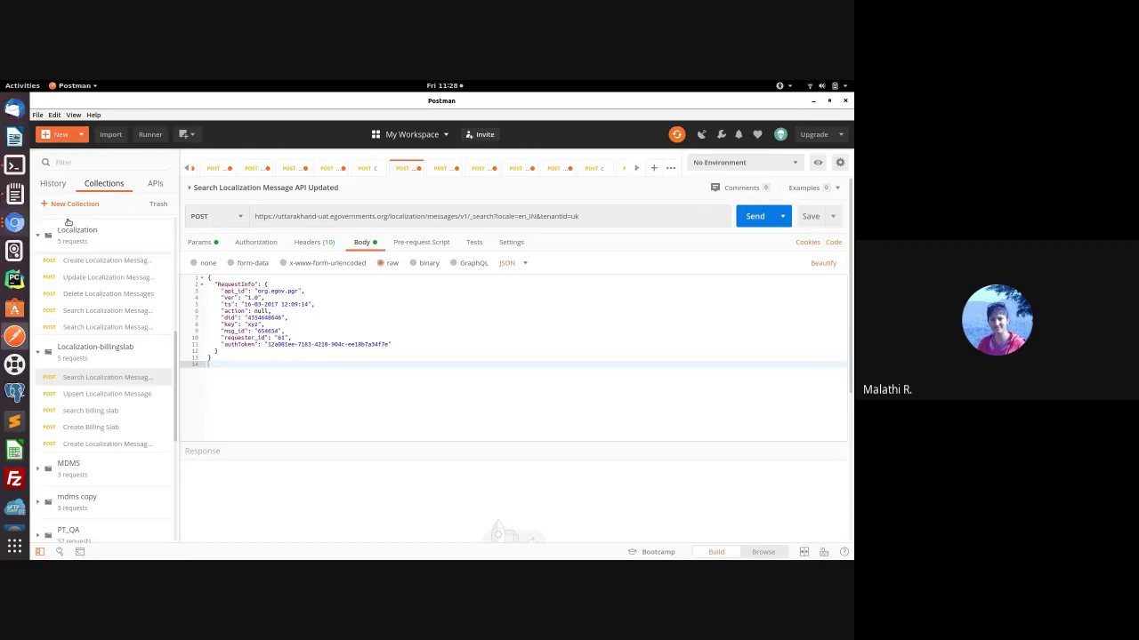
Step: Open the Auth-token-generation request, show its body parameters and send it to the Uttarakhand UAT server
{"action": "left_click", "coordinate": [185, 168]}
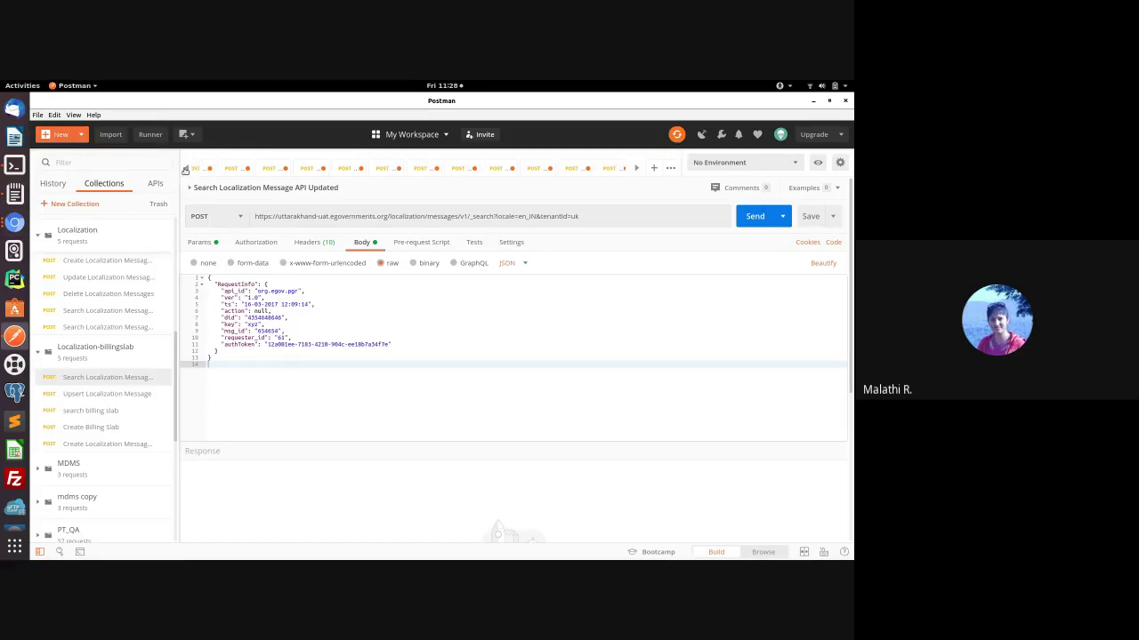
{"action": "left_click", "coordinate": [245, 171]}
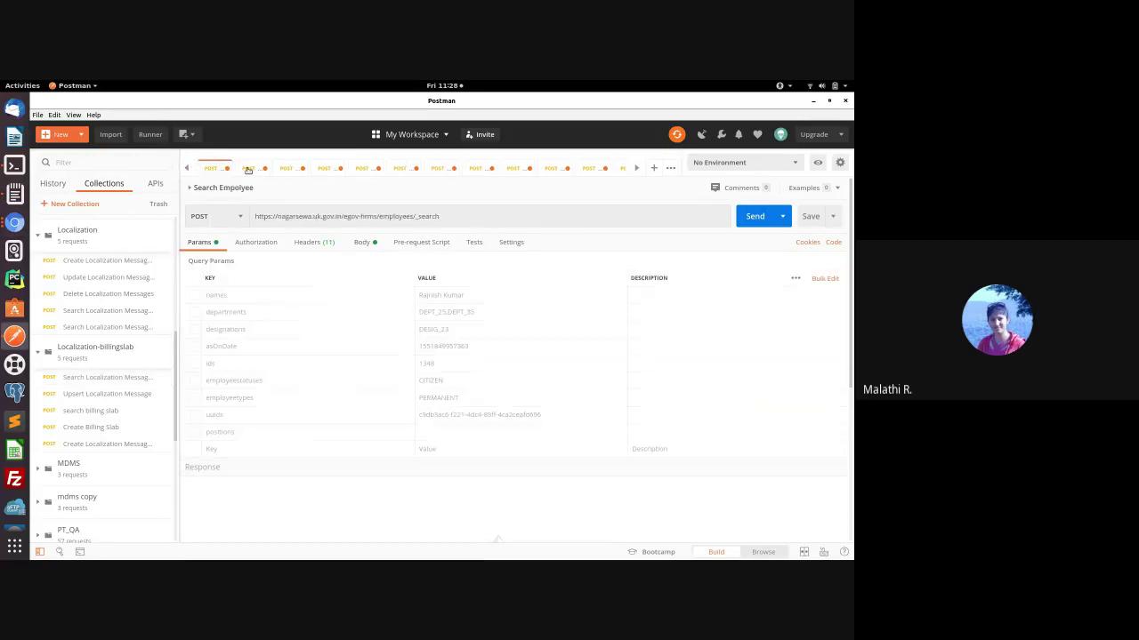
{"action": "left_click", "coordinate": [248, 171]}
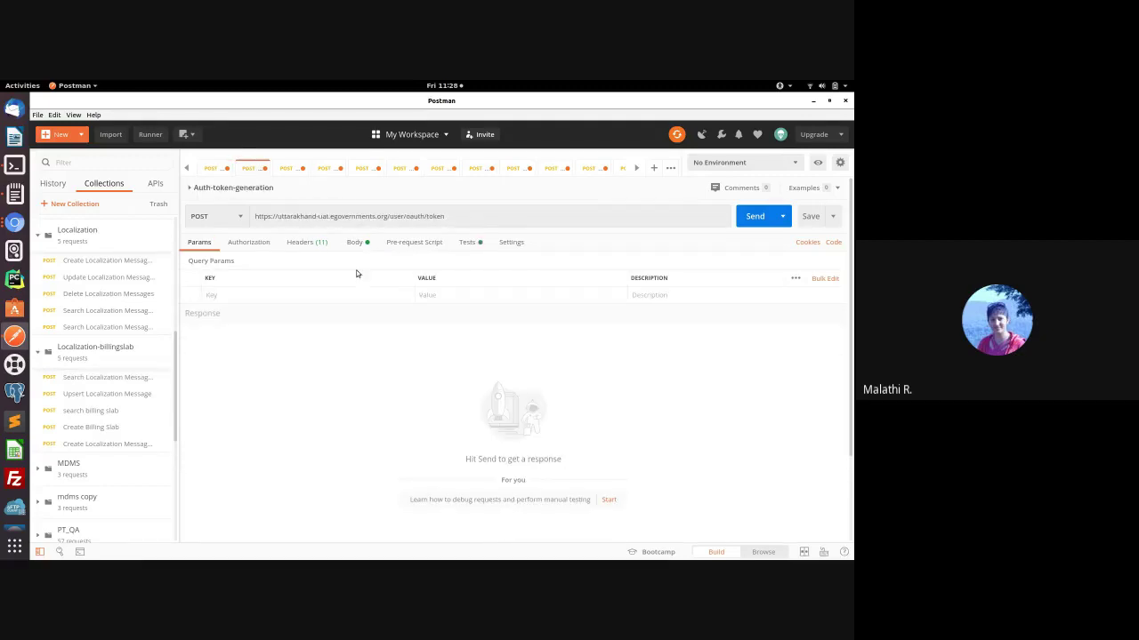
{"action": "left_click", "coordinate": [354, 242]}
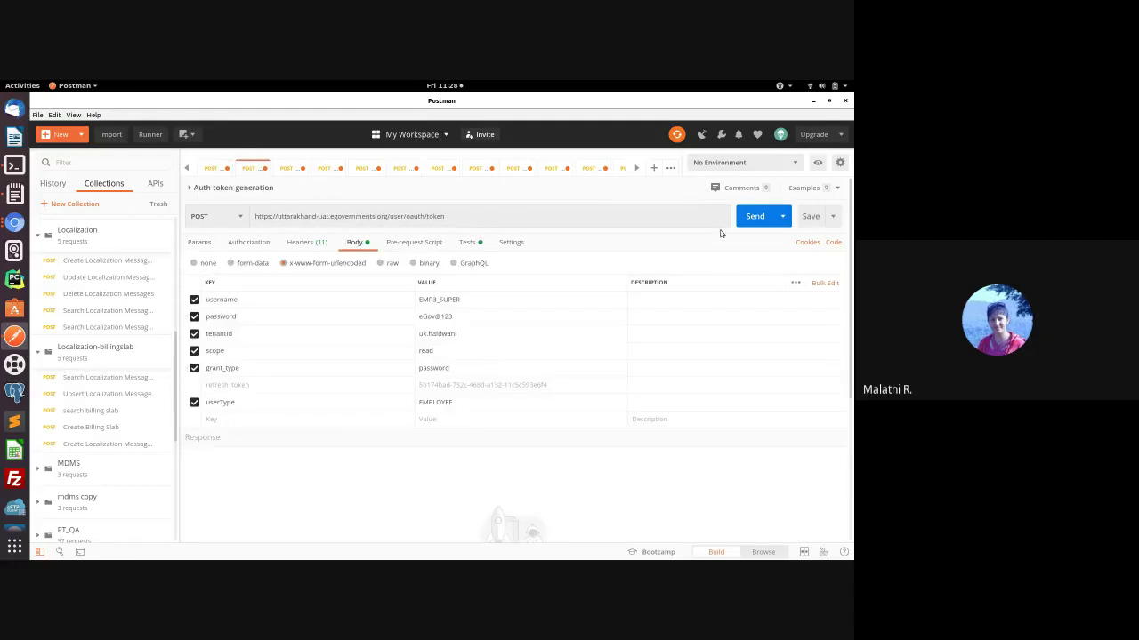
{"action": "left_click", "coordinate": [754, 216]}
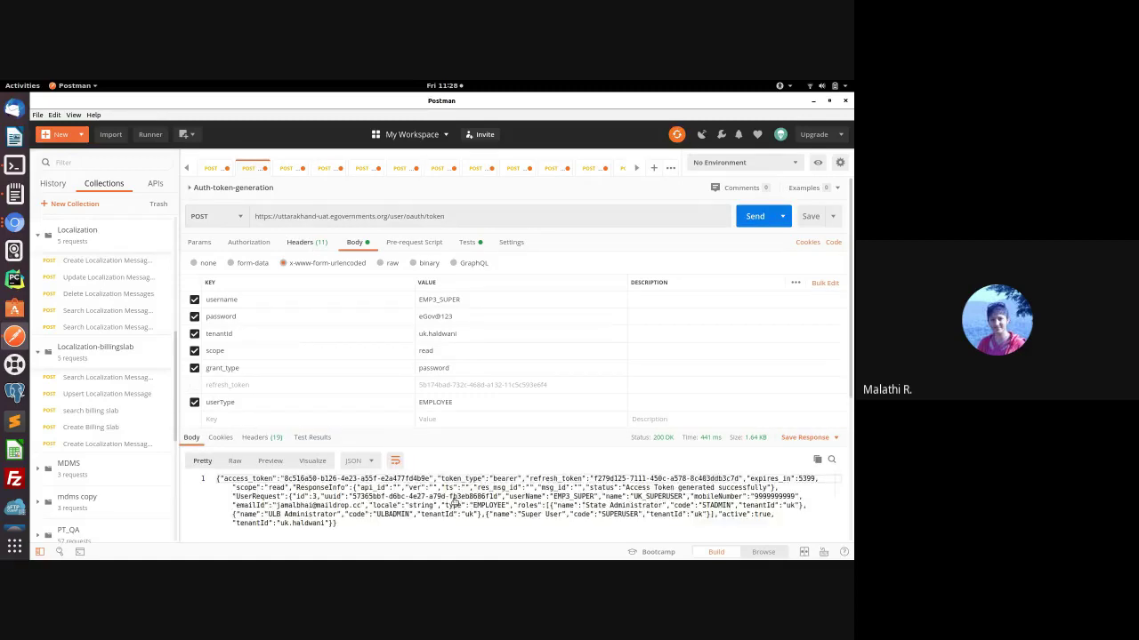
Step: Copy the access_token value from the token generation response
{"action": "left_click", "coordinate": [306, 242]}
{"action": "scroll", "coordinate": [287, 372], "scroll_direction": "down", "scroll_amount": 3}
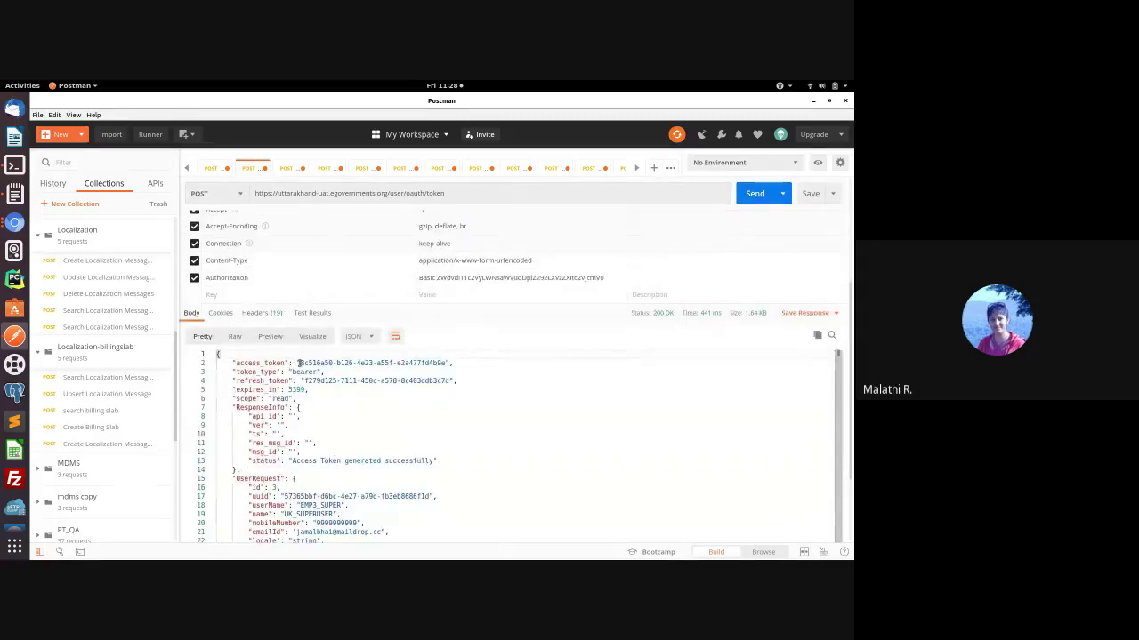
{"action": "left_click_drag", "start_coordinate": [300, 363], "coordinate": [446, 363]}
{"action": "key", "text": "ctrl+c"}
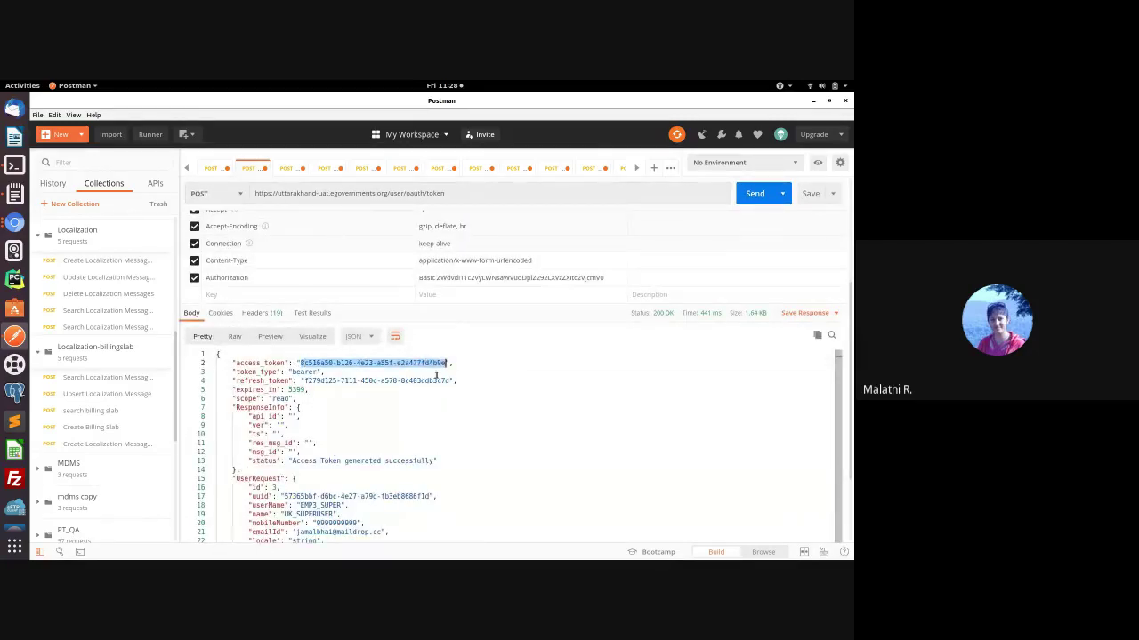
Step: Replace the authToken in the Search Localization Message request body with the copied access token and send the request
{"action": "left_click", "coordinate": [140, 380]}
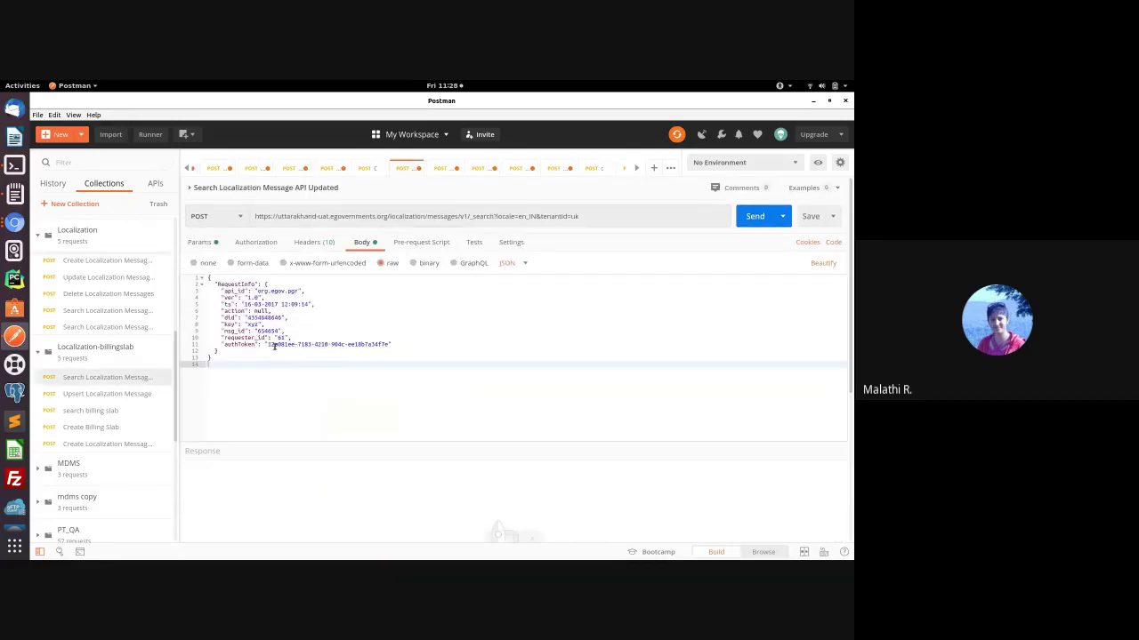
{"action": "left_click_drag", "start_coordinate": [269, 346], "coordinate": [388, 345]}
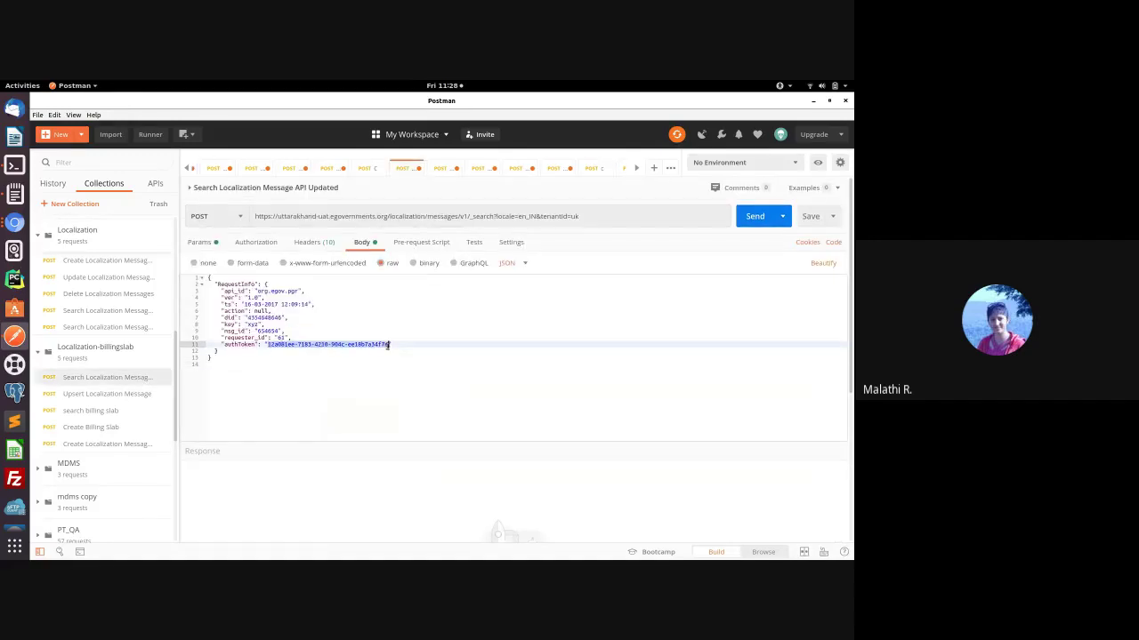
{"action": "key", "text": "ctrl+v"}
{"action": "left_click", "coordinate": [365, 378]}
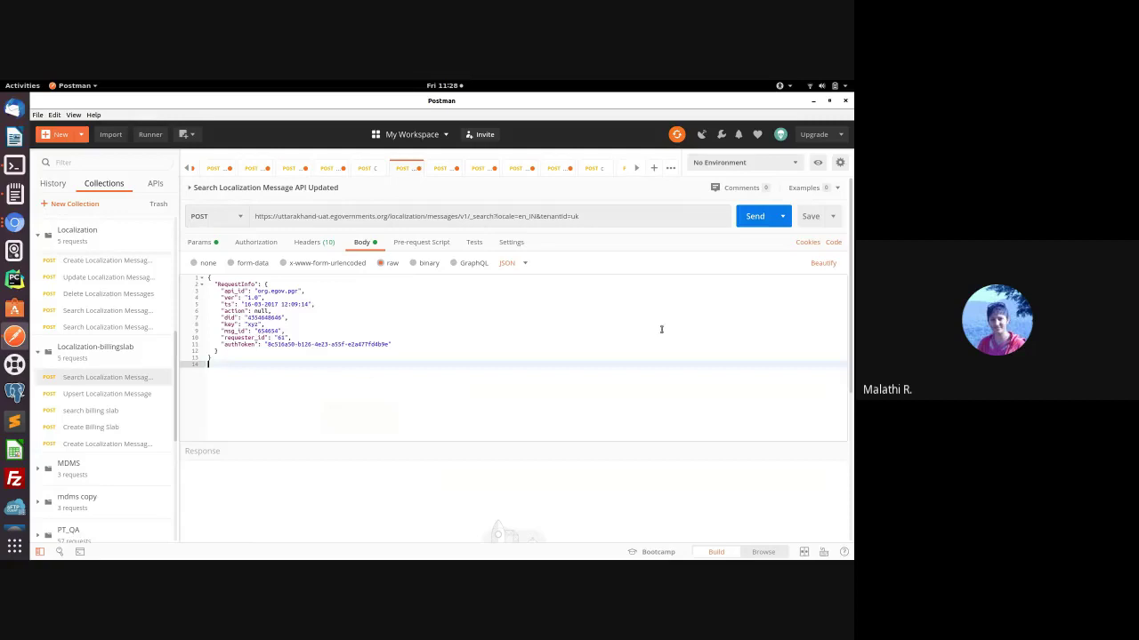
{"action": "left_click", "coordinate": [754, 216]}
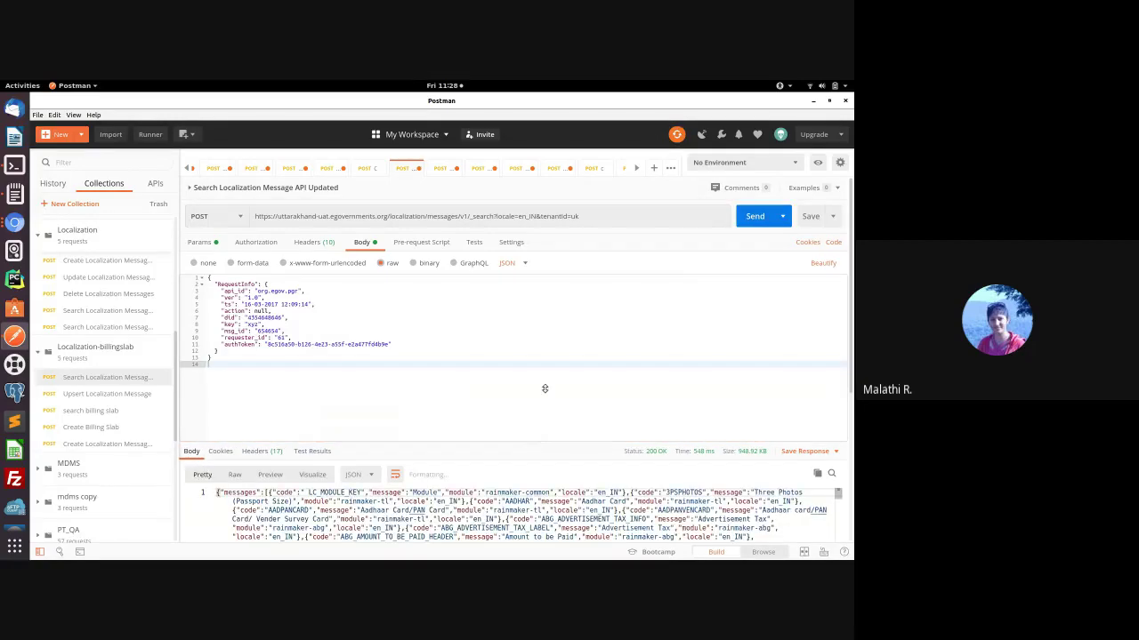
Step: Enlarge the response area and examine the first record's message, module and locale fields and the tenantId parameter in the URL
{"action": "left_click_drag", "start_coordinate": [544, 388], "coordinate": [531, 375]}
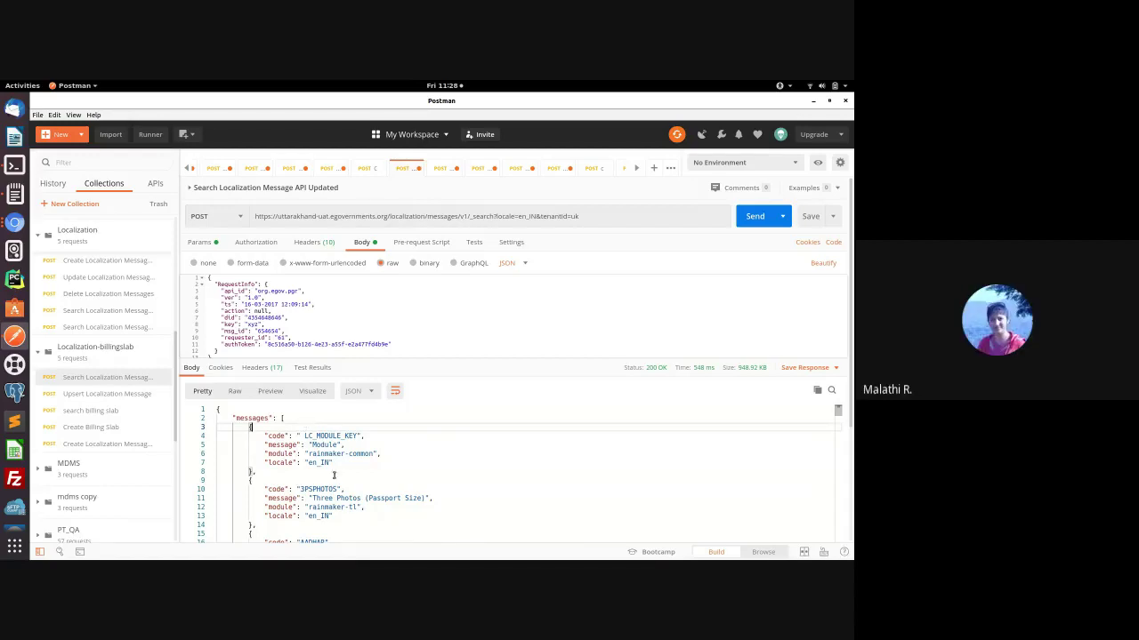
{"action": "double_click", "coordinate": [312, 444]}
{"action": "triple_click", "coordinate": [312, 445]}
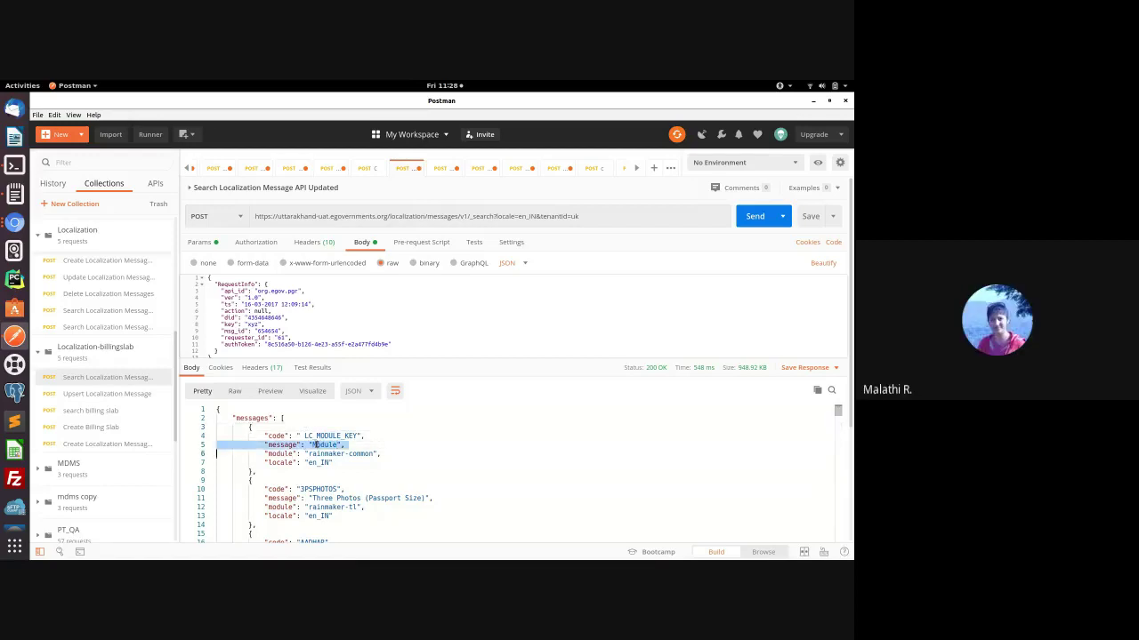
{"action": "double_click", "coordinate": [310, 454]}
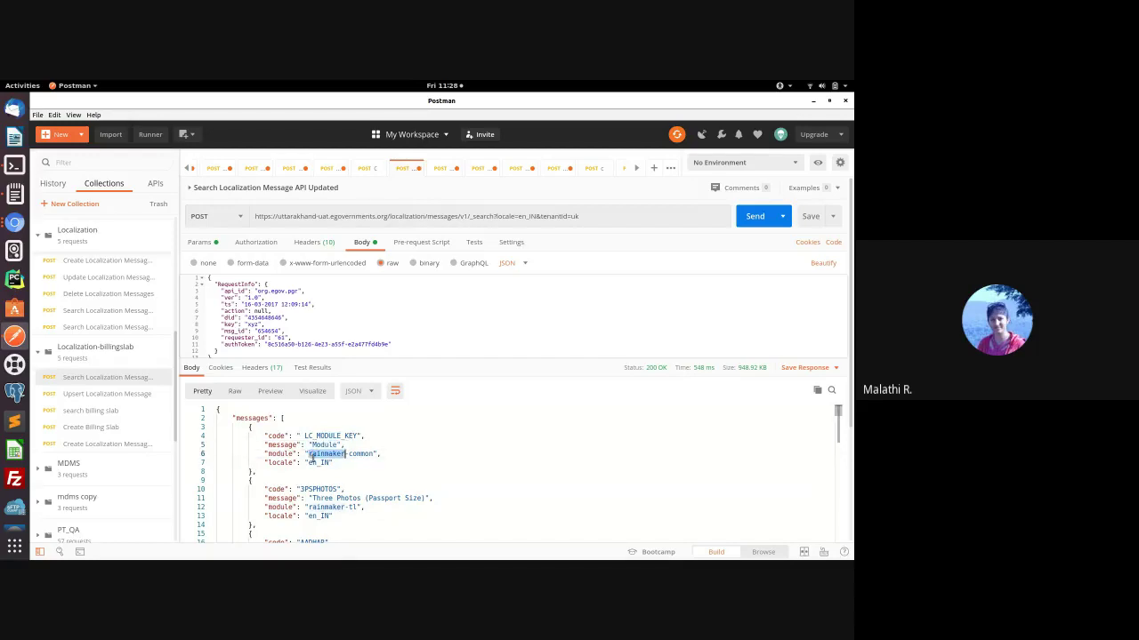
{"action": "triple_click", "coordinate": [317, 463]}
{"action": "left_click", "coordinate": [342, 470]}
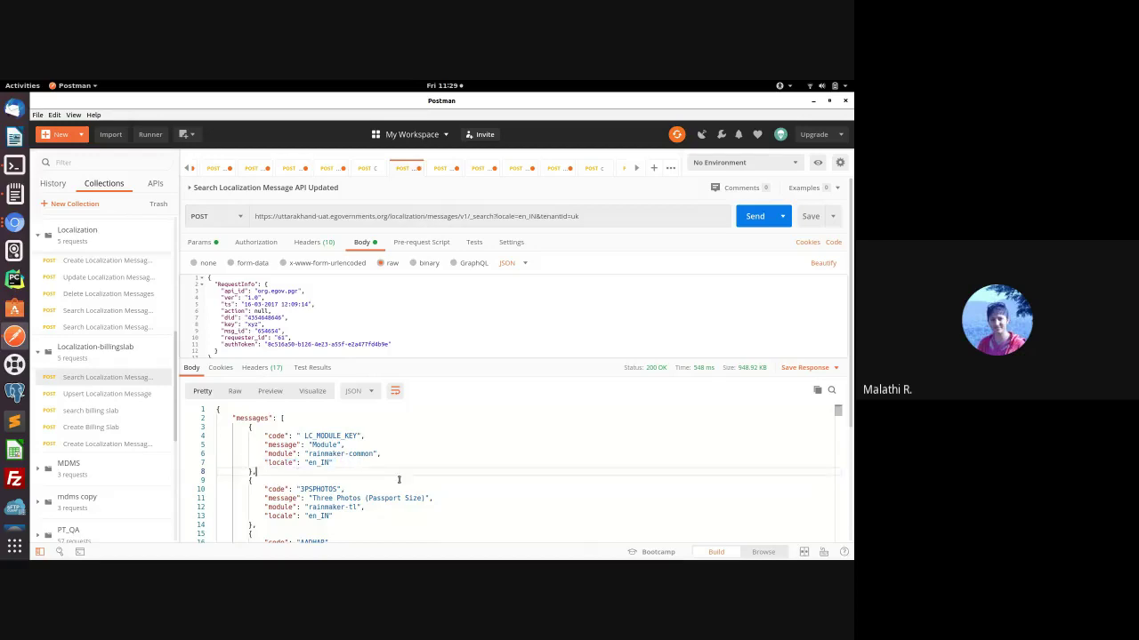
{"action": "double_click", "coordinate": [554, 216]}
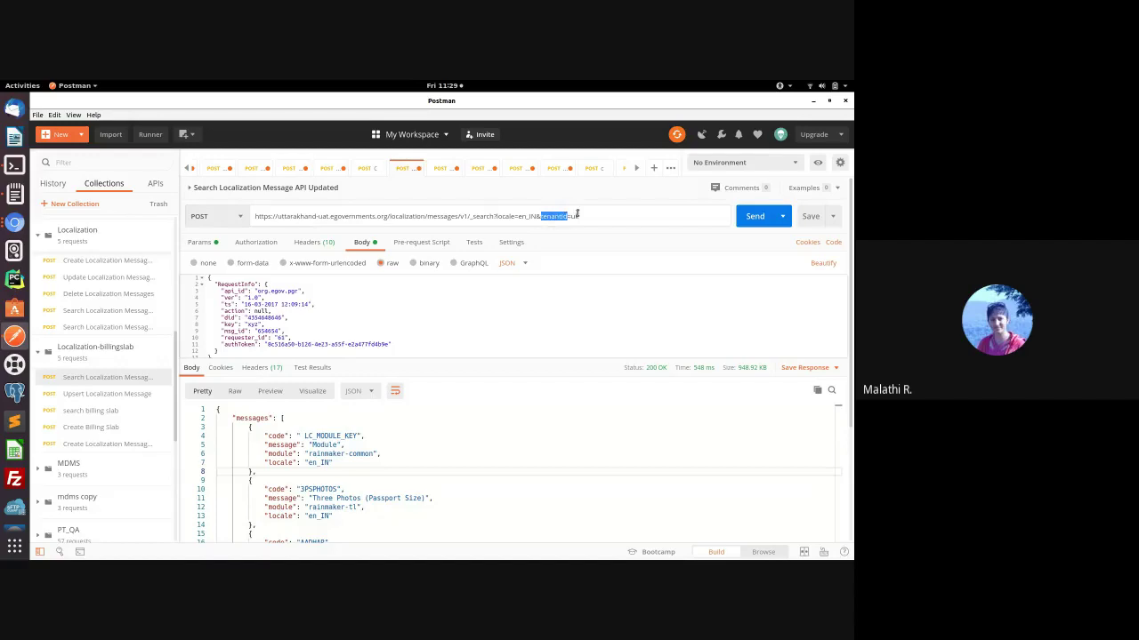
{"action": "left_click", "coordinate": [504, 447]}
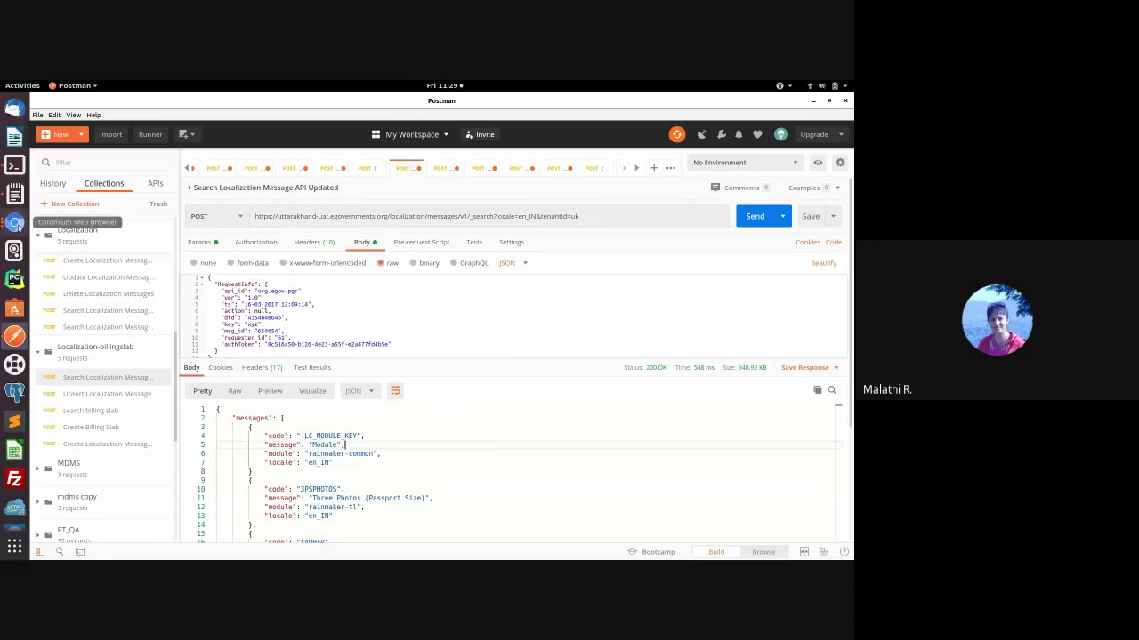
Step: Switch to Chromium and go from StateInfo.json to the data/uk folder of the ukd-mdms-data repository
{"action": "left_click", "coordinate": [18, 225]}
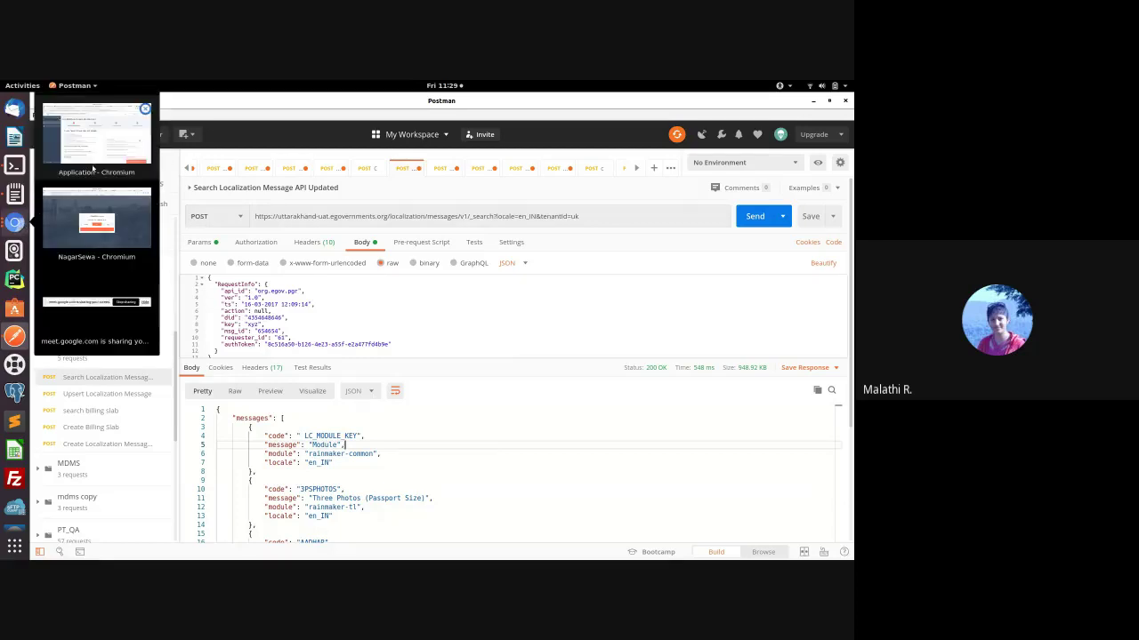
{"action": "left_click", "coordinate": [96, 134]}
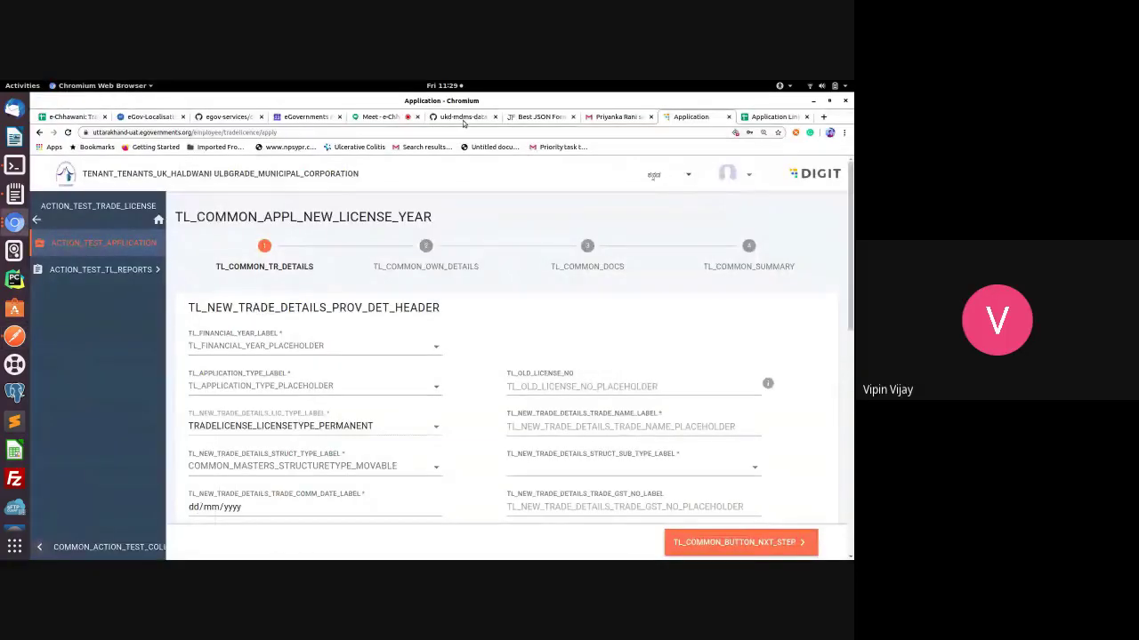
{"action": "left_click", "coordinate": [462, 117]}
{"action": "scroll", "coordinate": [428, 315], "scroll_direction": "up", "scroll_amount": 5}
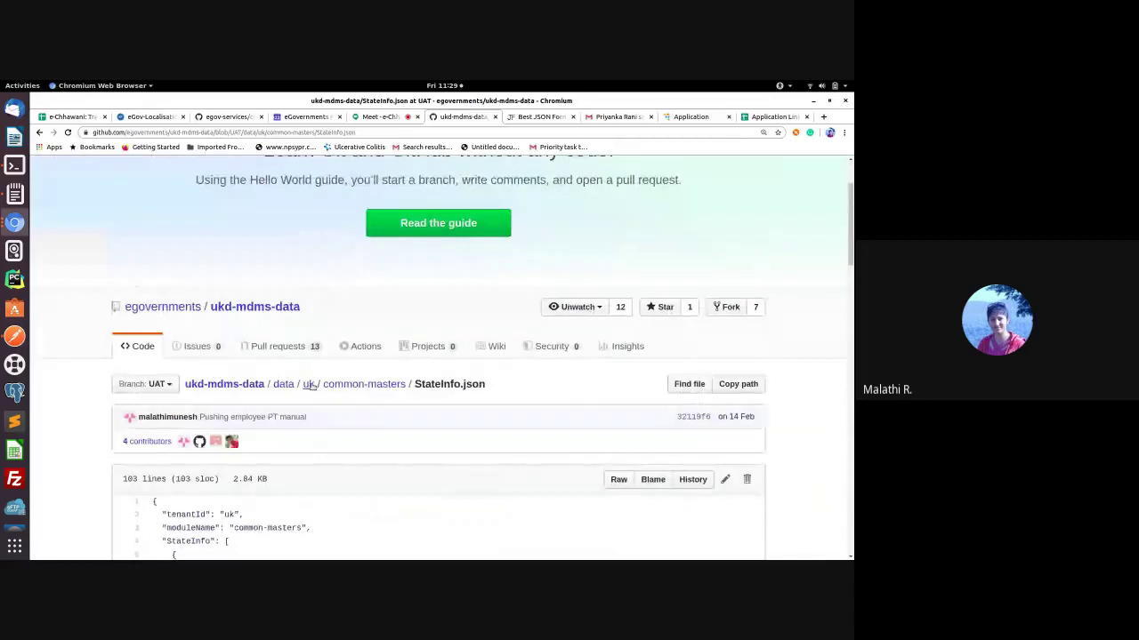
{"action": "key", "text": "alt+Left"}
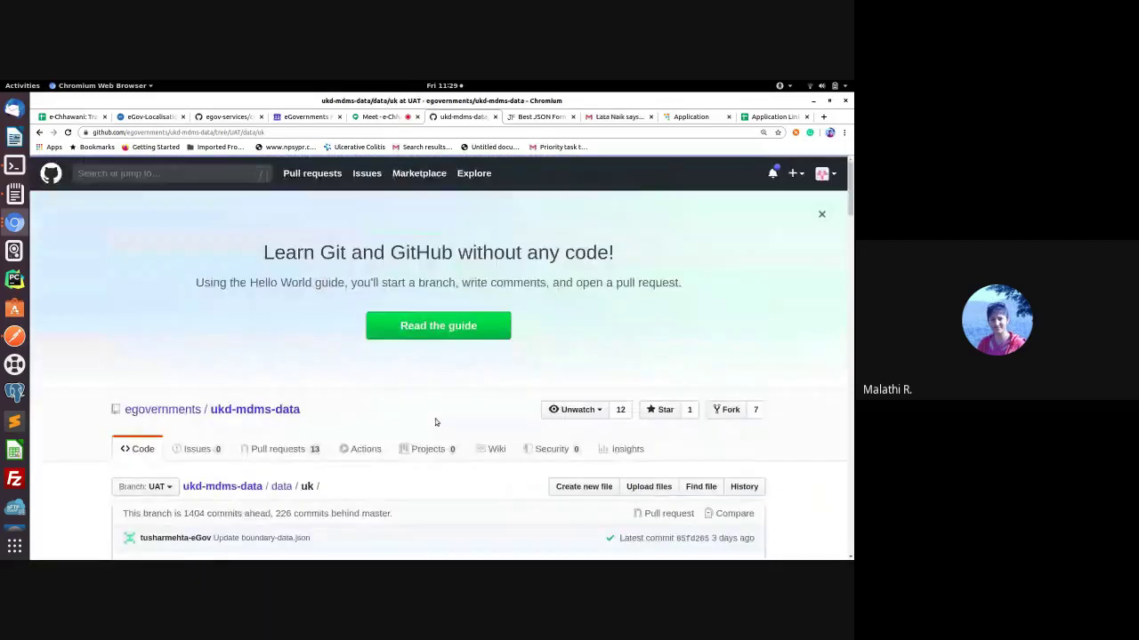
Step: Look through the tenant folders under data/uk and open the dehradun folder
{"action": "scroll", "coordinate": [436, 414], "scroll_direction": "down", "scroll_amount": 3}
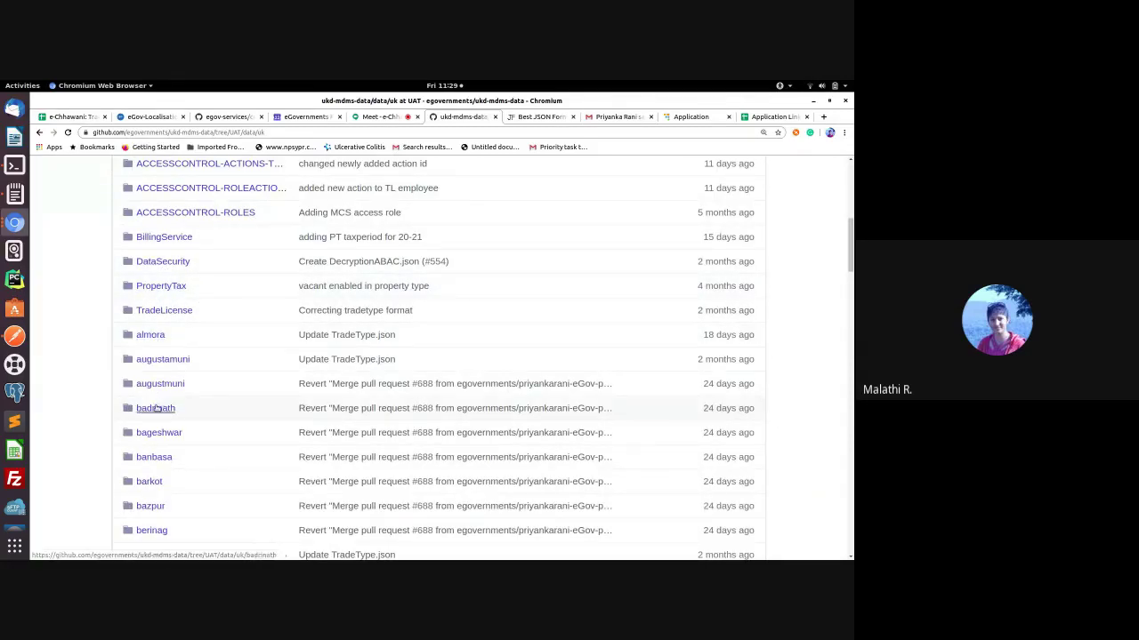
{"action": "scroll", "coordinate": [155, 409], "scroll_direction": "down", "scroll_amount": 1}
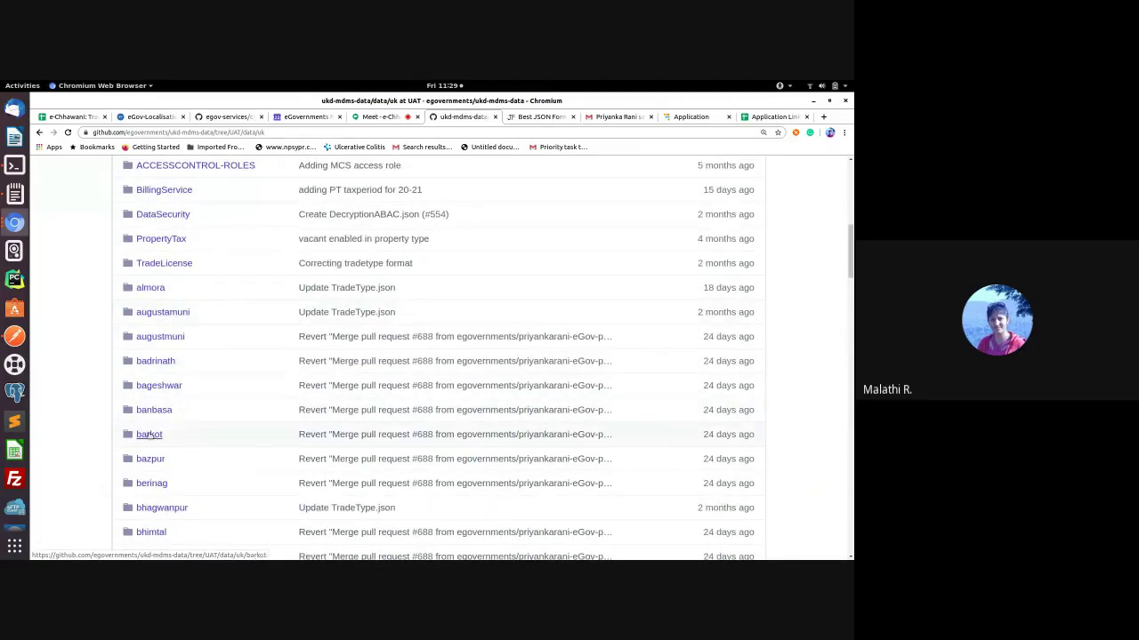
{"action": "scroll", "coordinate": [214, 475], "scroll_direction": "down", "scroll_amount": 5}
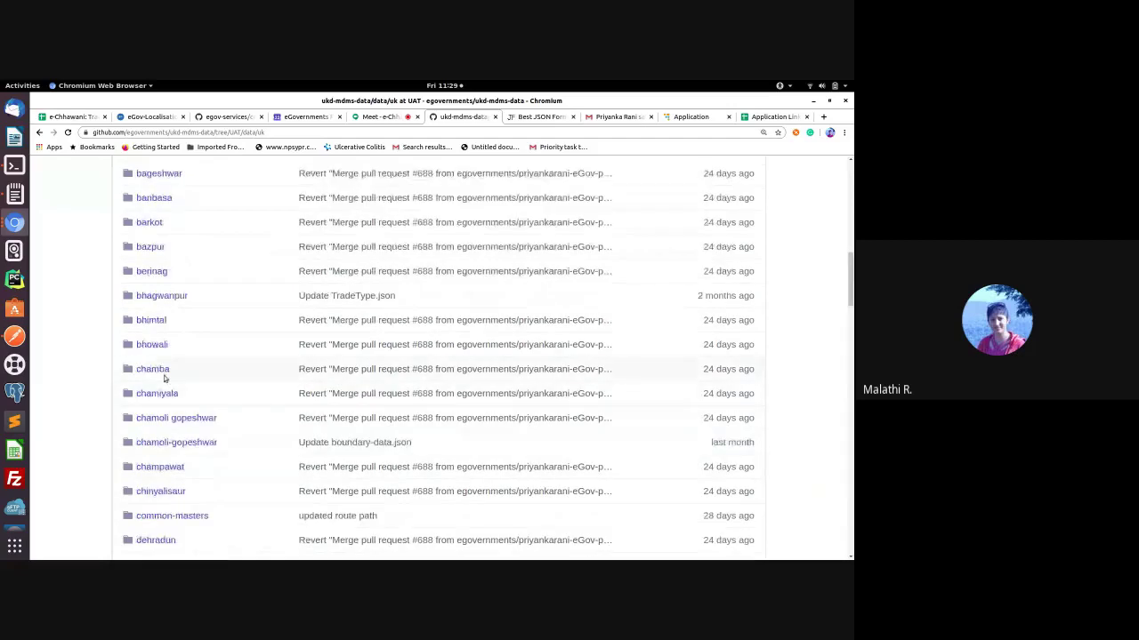
{"action": "scroll", "coordinate": [198, 454], "scroll_direction": "down", "scroll_amount": 5}
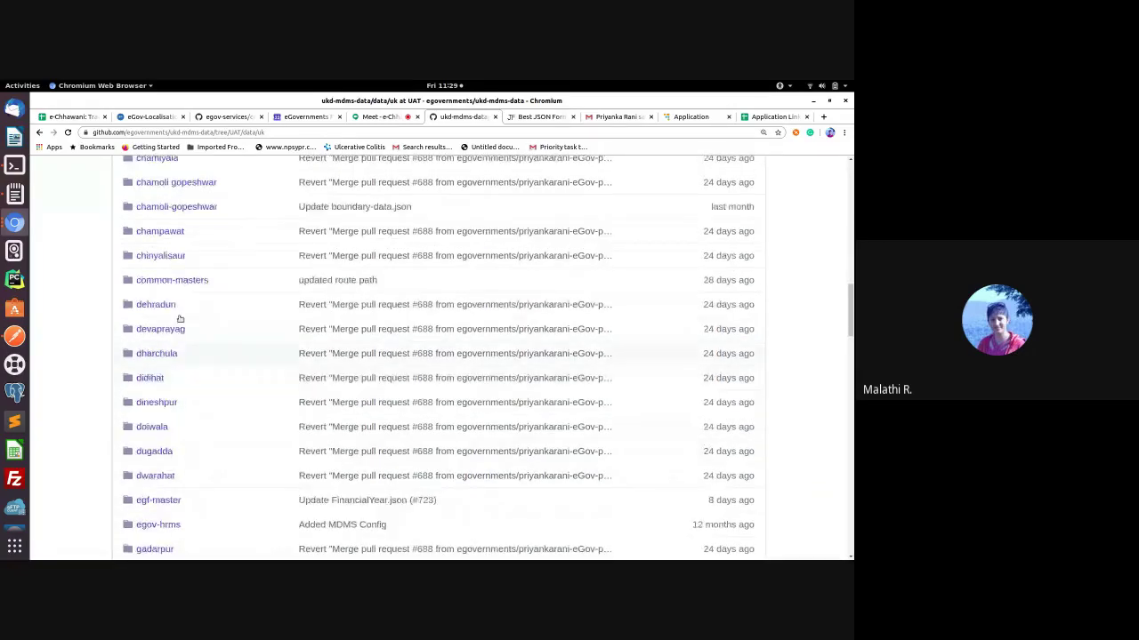
{"action": "left_click", "coordinate": [170, 307]}
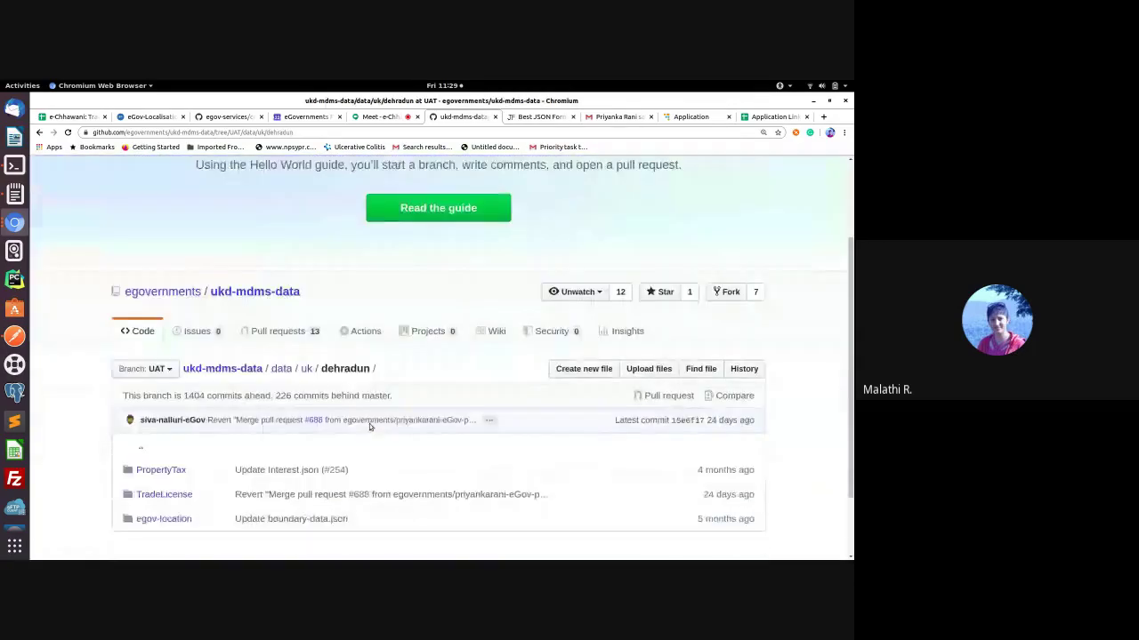
Step: View the contents of dehradun's PropertyTax folder, return to dehradun and open its TradeLicense folder
{"action": "scroll", "coordinate": [369, 425], "scroll_direction": "down", "scroll_amount": 2}
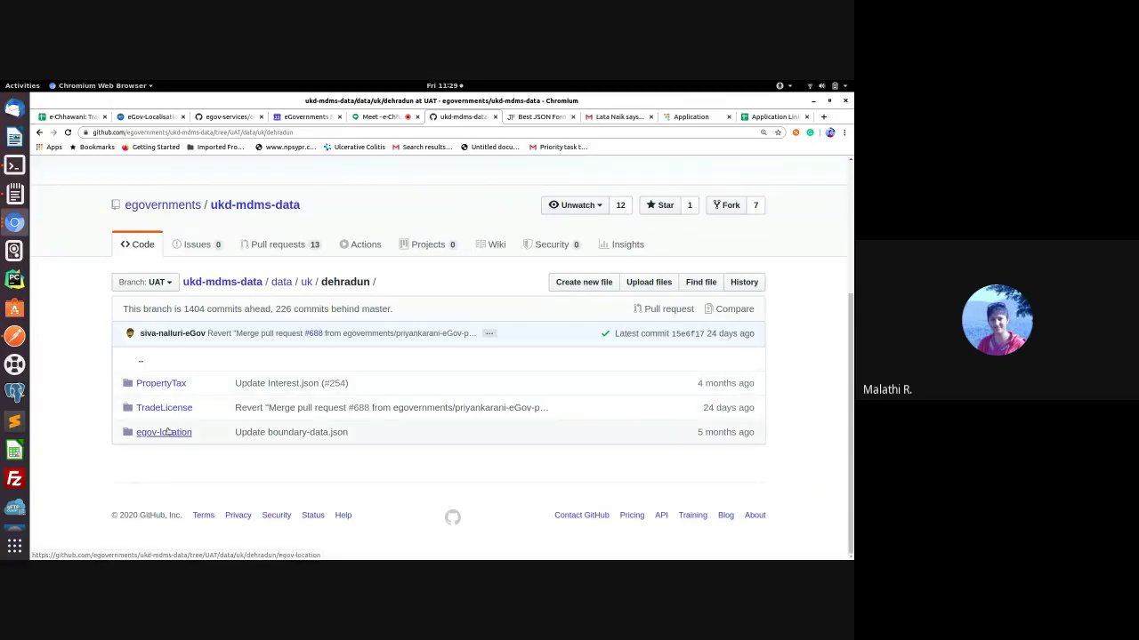
{"action": "left_click", "coordinate": [167, 384]}
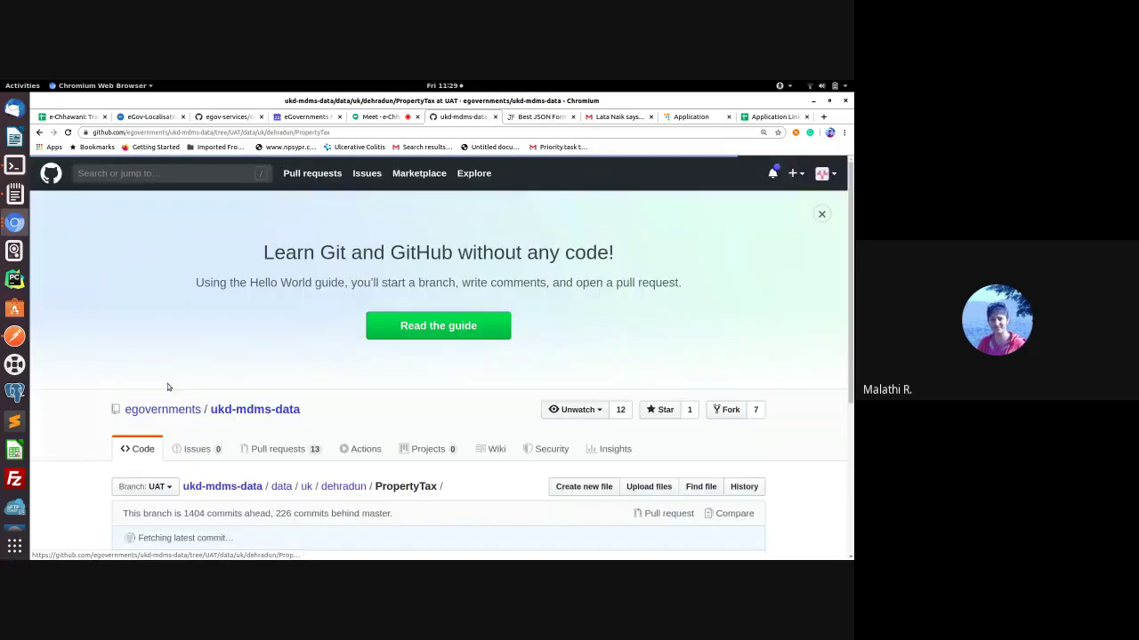
{"action": "scroll", "coordinate": [223, 427], "scroll_direction": "down", "scroll_amount": 3}
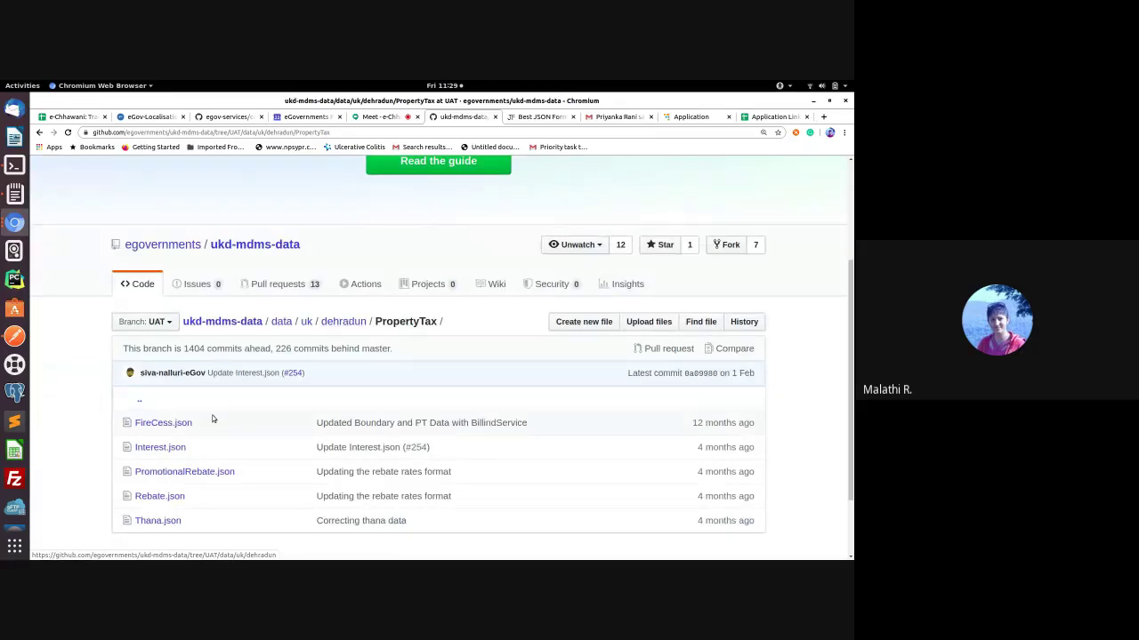
{"action": "left_click", "coordinate": [343, 321]}
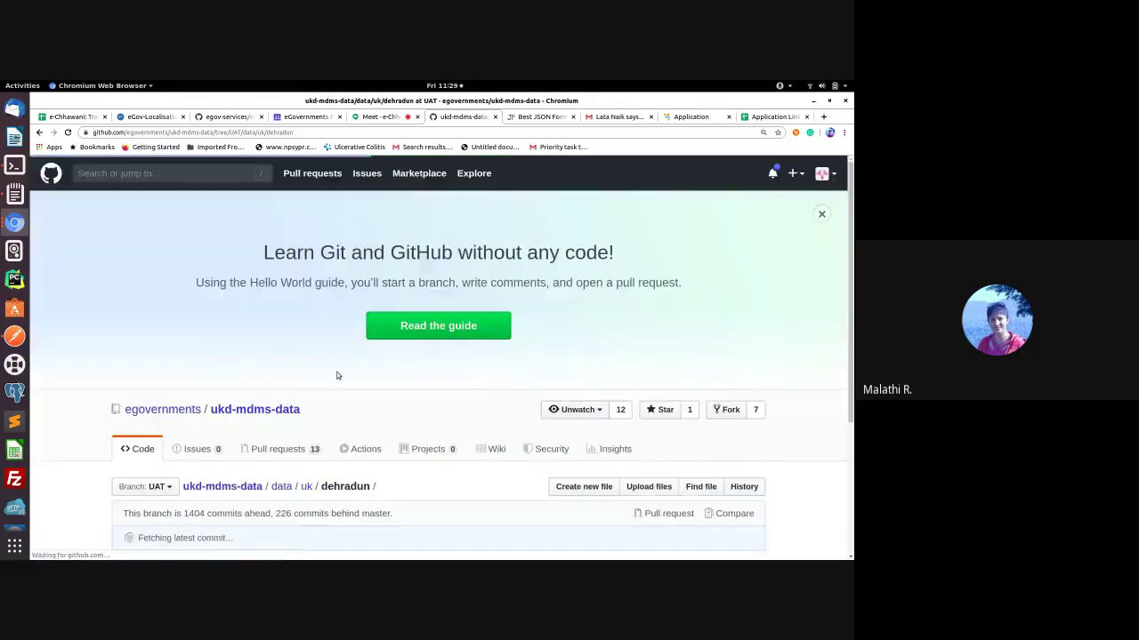
{"action": "scroll", "coordinate": [338, 380], "scroll_direction": "down", "scroll_amount": 5}
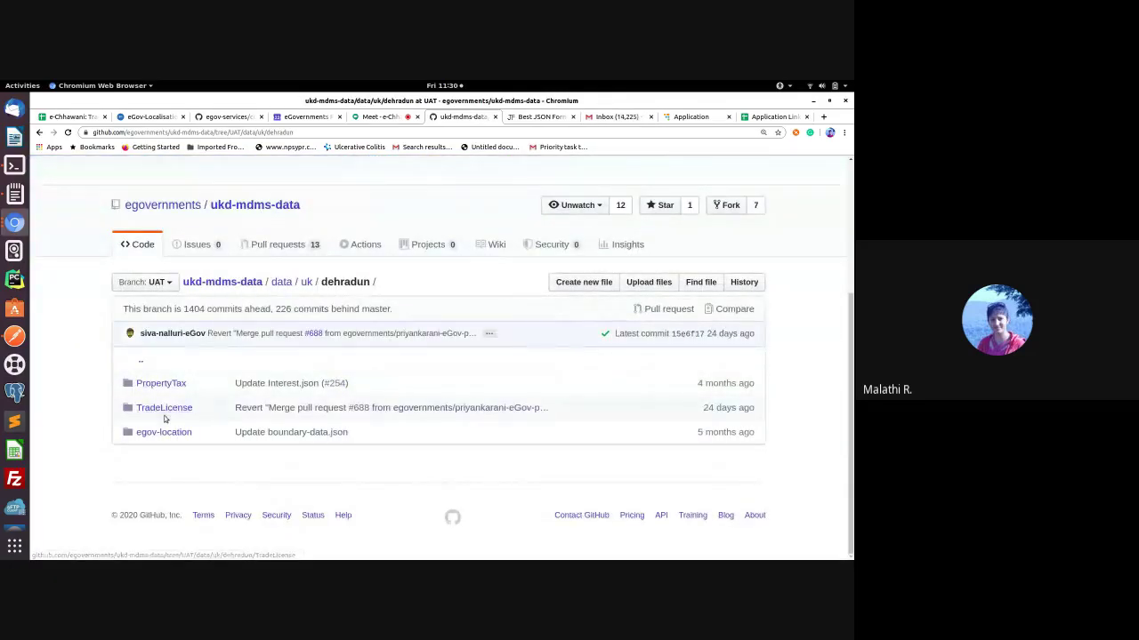
{"action": "left_click", "coordinate": [169, 409]}
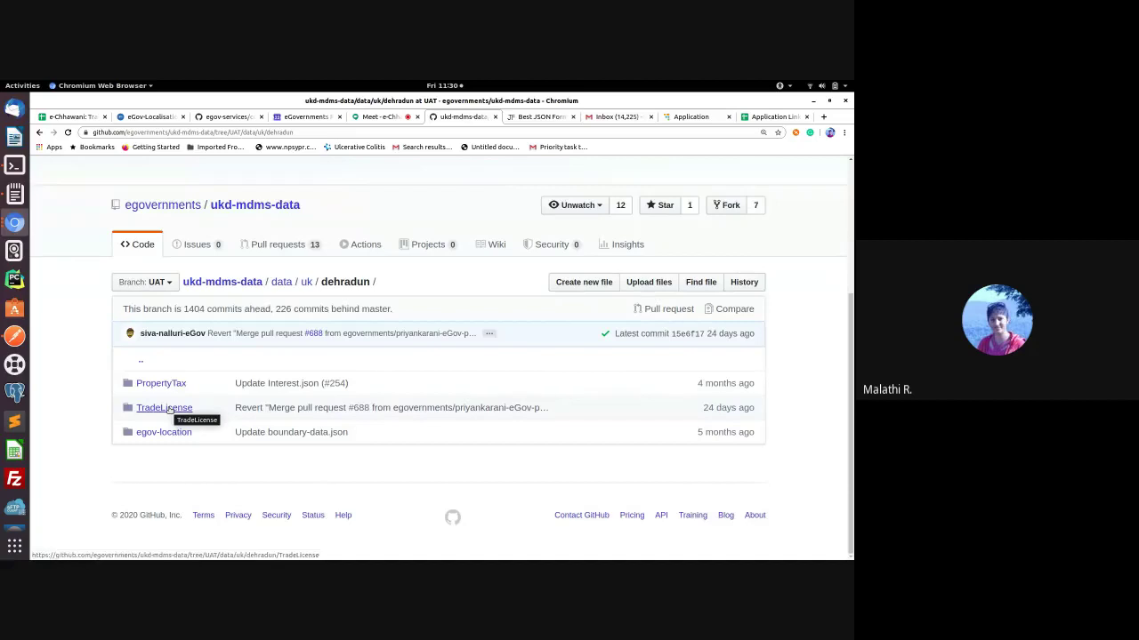
{"action": "scroll", "coordinate": [174, 437], "scroll_direction": "down", "scroll_amount": 3}
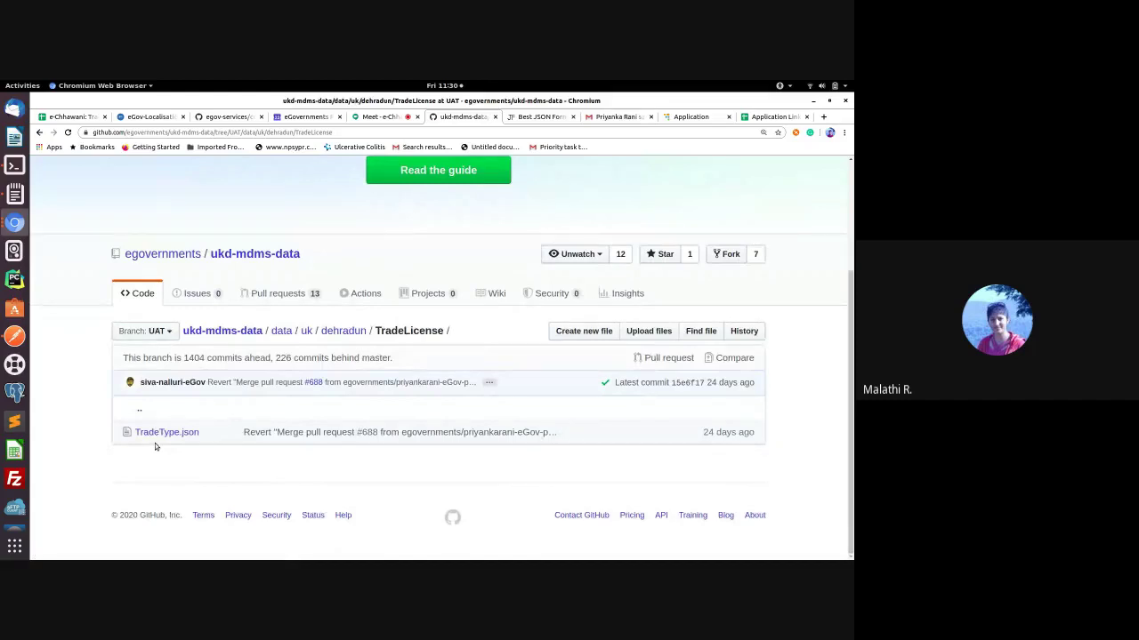
Step: Show the trade category, type, subtype and UOM fields in the trade unit section of the trade licence application form
{"action": "left_click", "coordinate": [675, 118]}
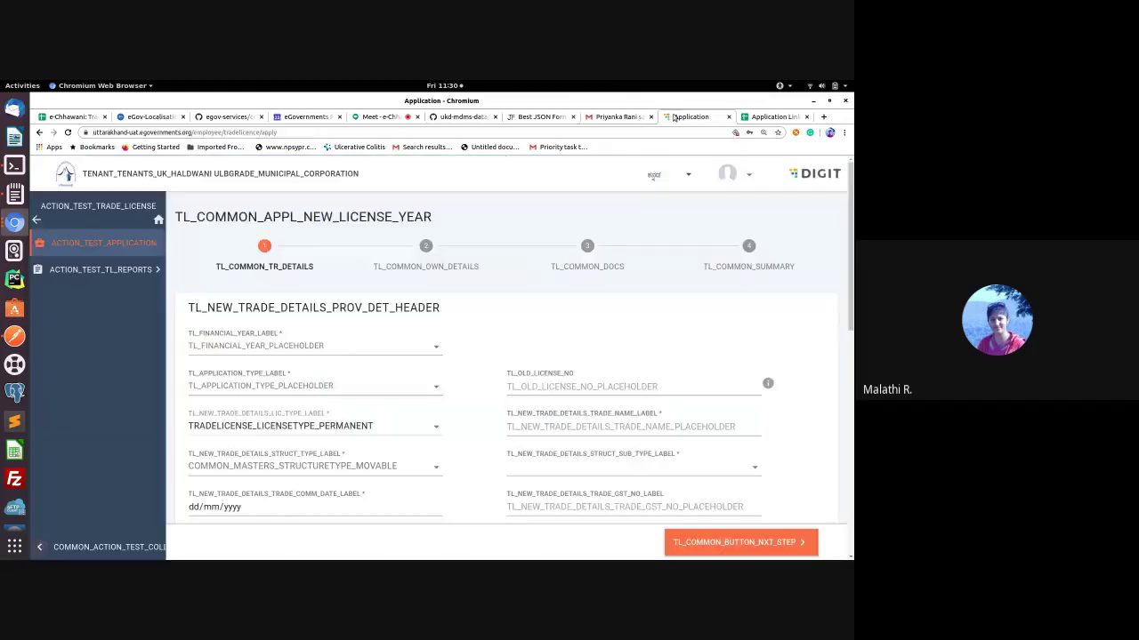
{"action": "scroll", "coordinate": [440, 359], "scroll_direction": "down", "scroll_amount": 5}
{"action": "left_click", "coordinate": [313, 240]}
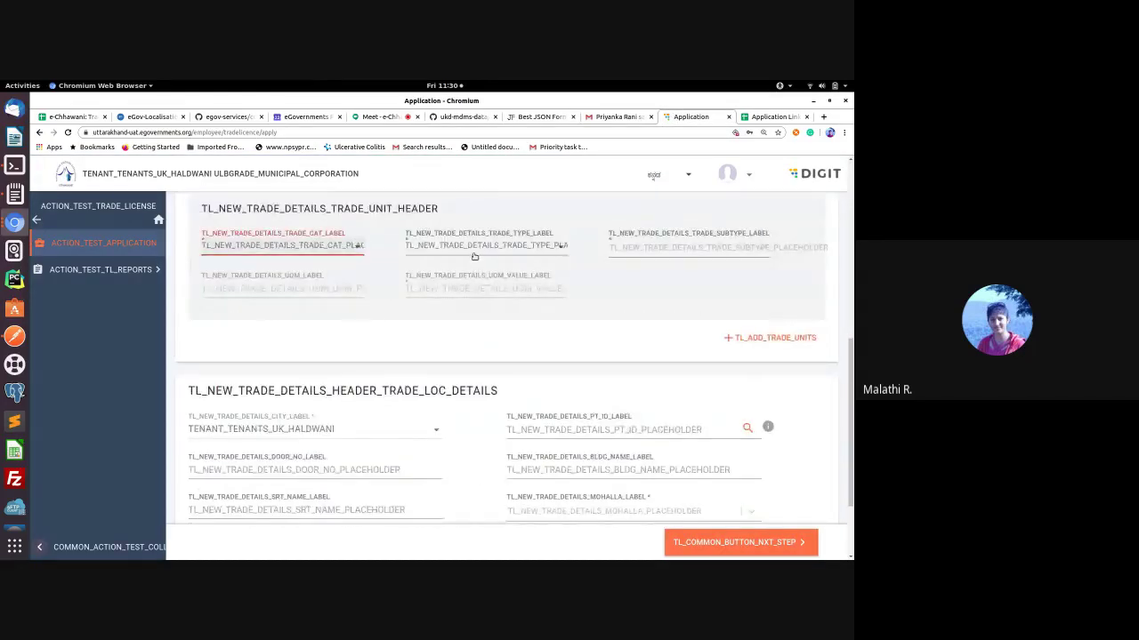
{"action": "left_click", "coordinate": [623, 249]}
{"action": "left_click", "coordinate": [563, 292]}
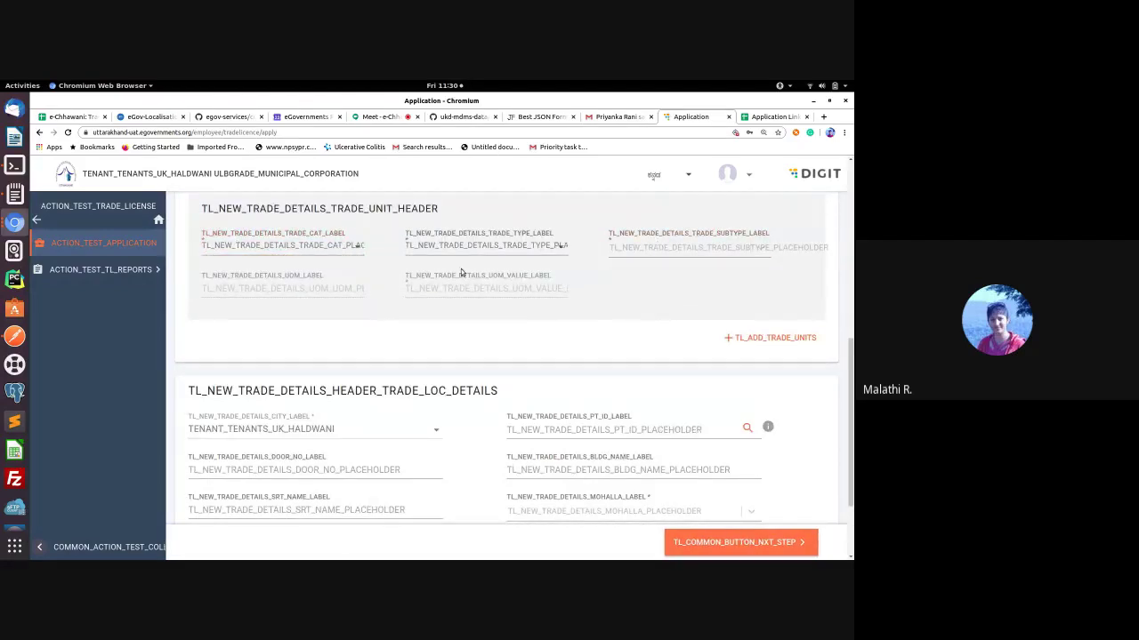
Step: Return to the ukd-mdms-data repository and open boundary-data.json in dehradun's egov-location folder
{"action": "left_click", "coordinate": [461, 117]}
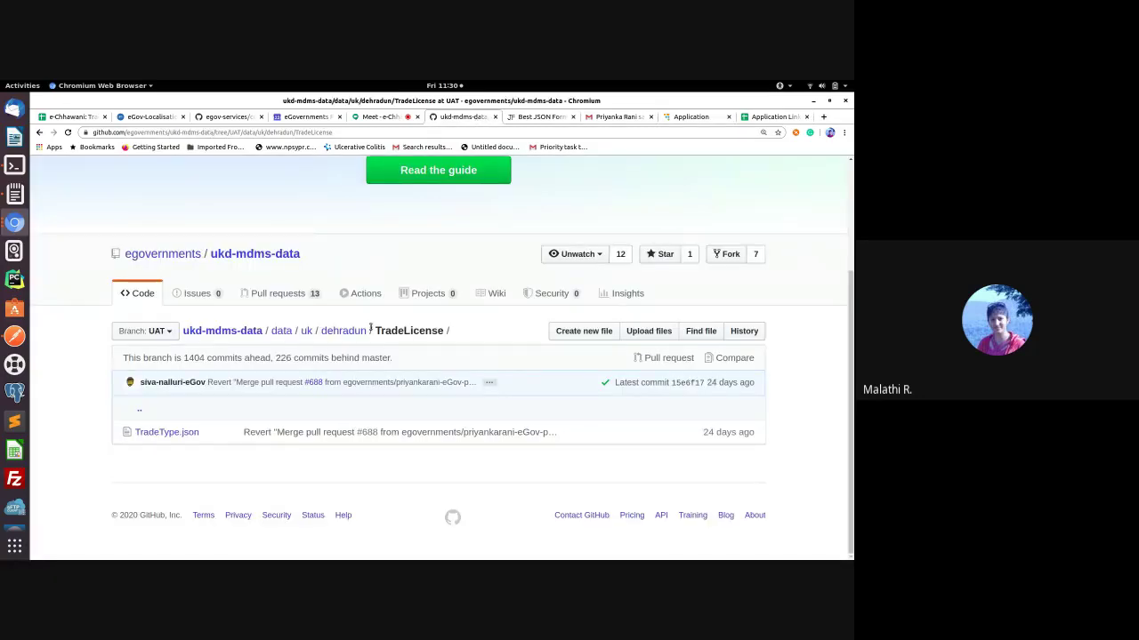
{"action": "left_click", "coordinate": [343, 332]}
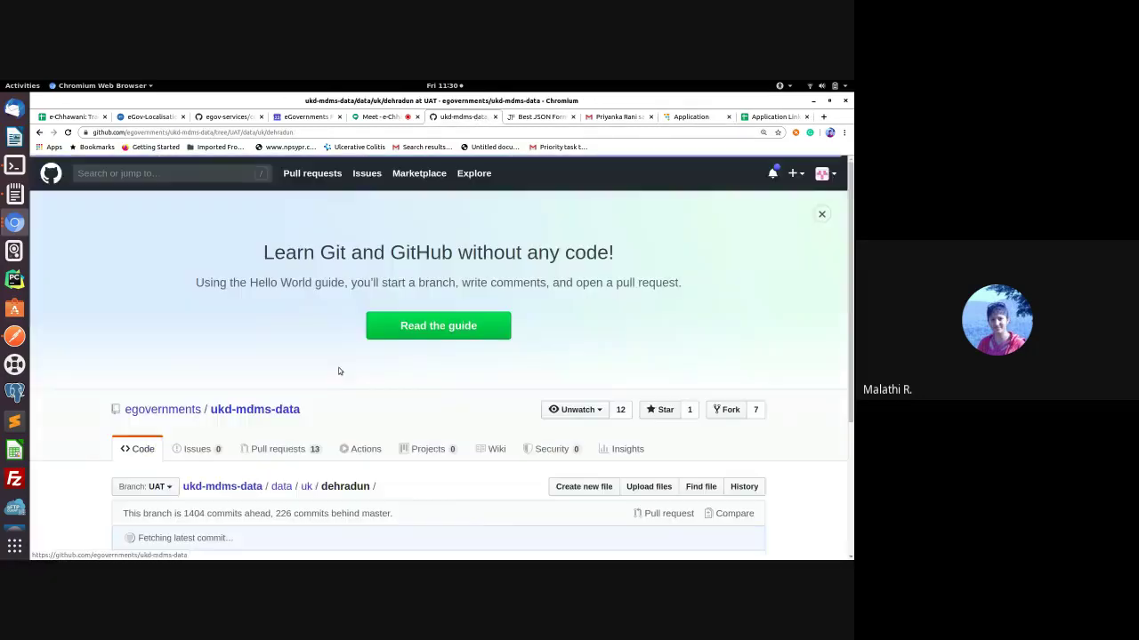
{"action": "scroll", "coordinate": [338, 367], "scroll_direction": "down", "scroll_amount": 3}
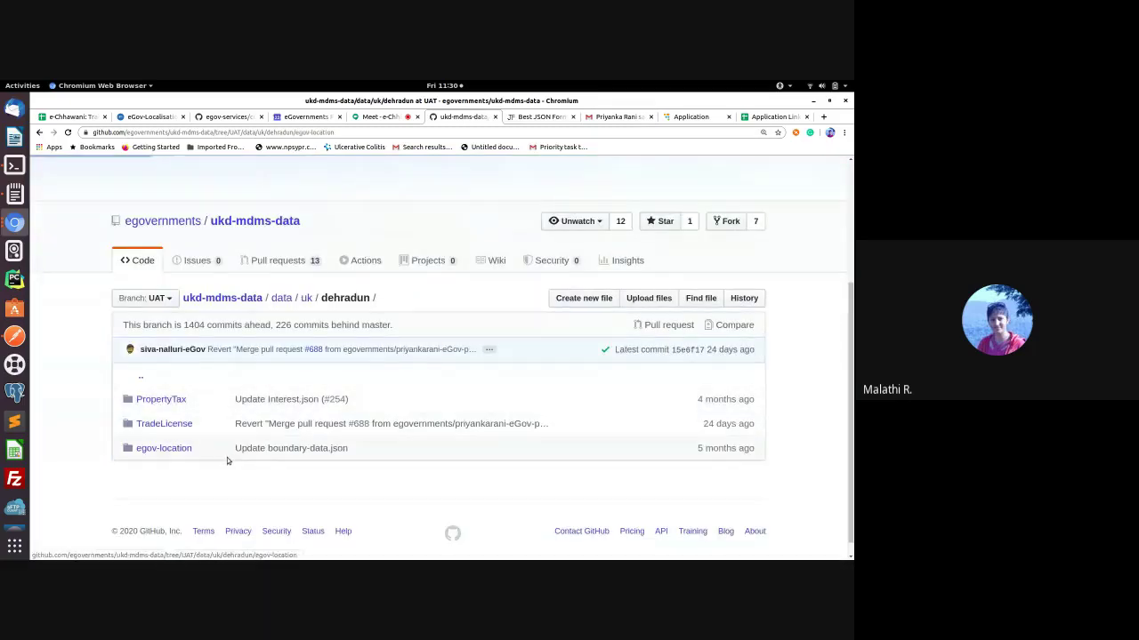
{"action": "left_click", "coordinate": [163, 448]}
{"action": "scroll", "coordinate": [500, 411], "scroll_direction": "down", "scroll_amount": 2}
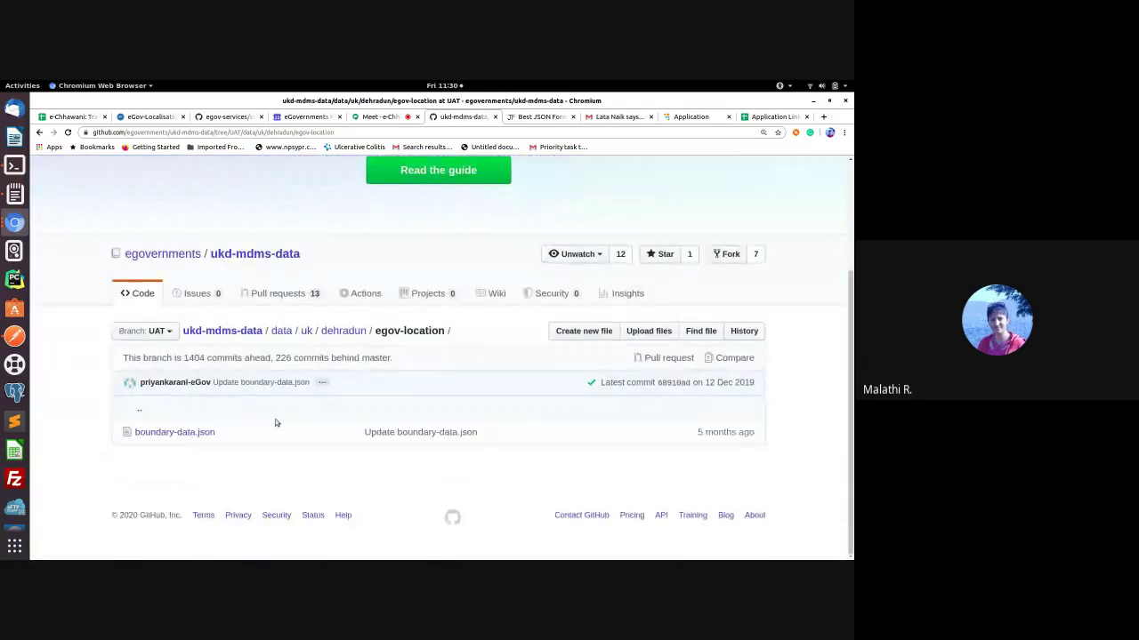
{"action": "left_click", "coordinate": [200, 433]}
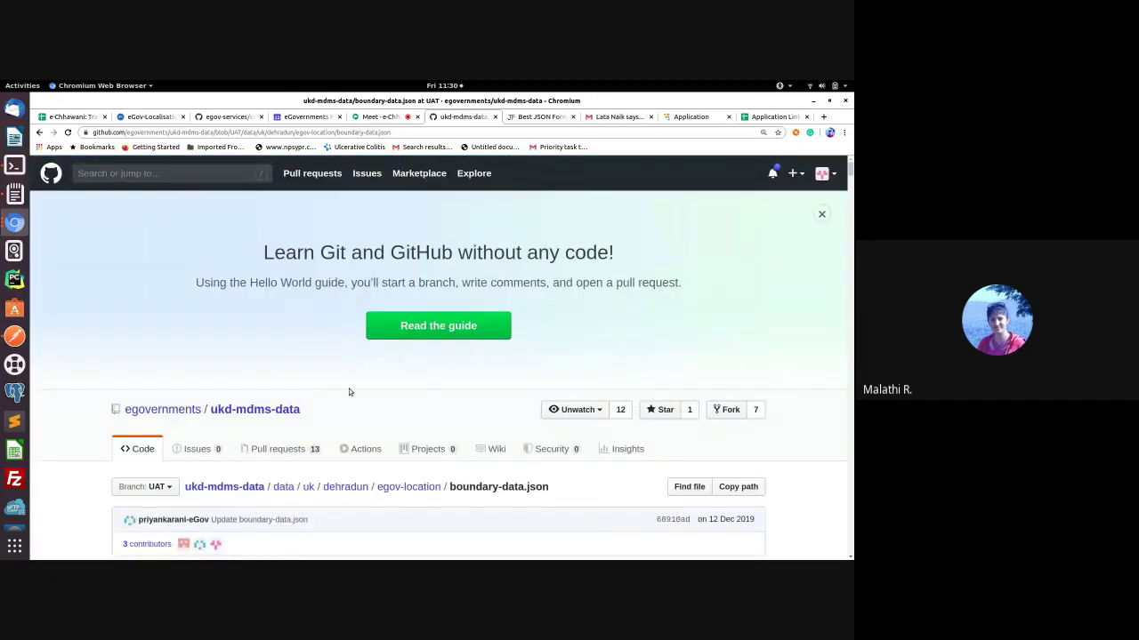
{"action": "scroll", "coordinate": [349, 390], "scroll_direction": "down", "scroll_amount": 2}
Step: Switch to Postman, set the localization search URL's tenantId to uk.dehradun and send the request
{"action": "left_click", "coordinate": [16, 336]}
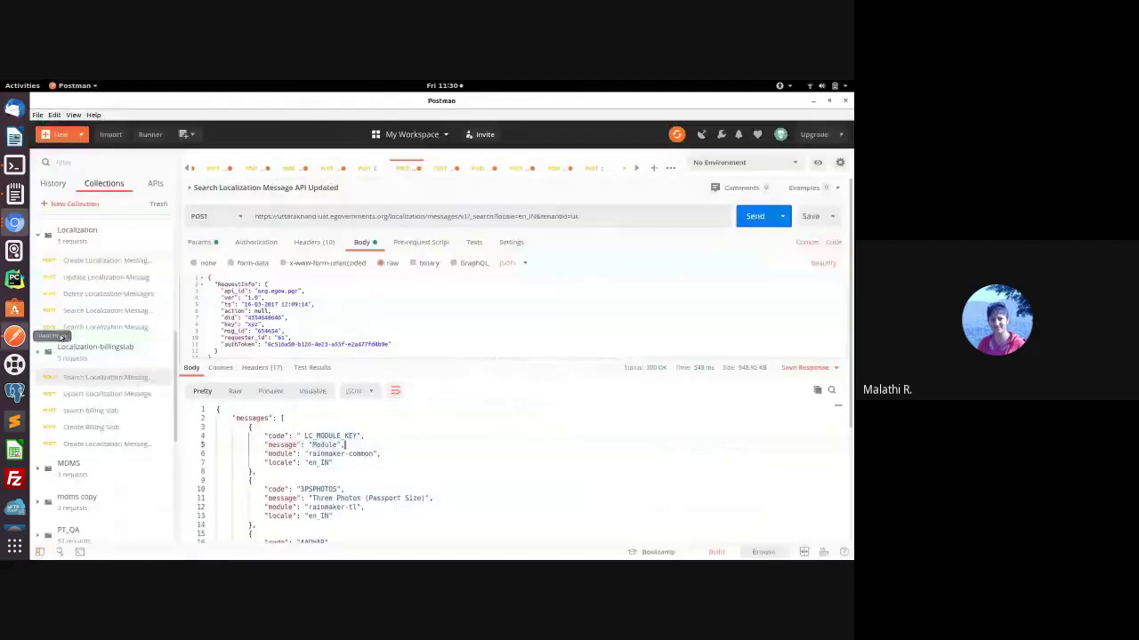
{"action": "double_click", "coordinate": [555, 216]}
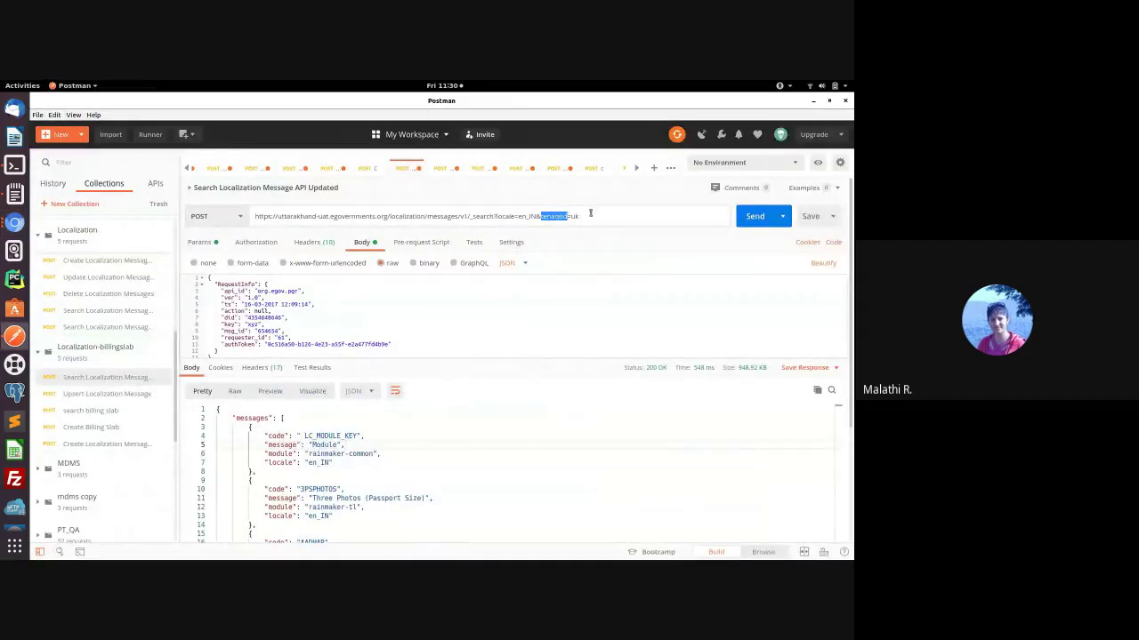
{"action": "type", "text": "tenantid"}
{"action": "double_click", "coordinate": [575, 216]}
{"action": "left_click", "coordinate": [593, 218]}
{"action": "type", "text": "."}
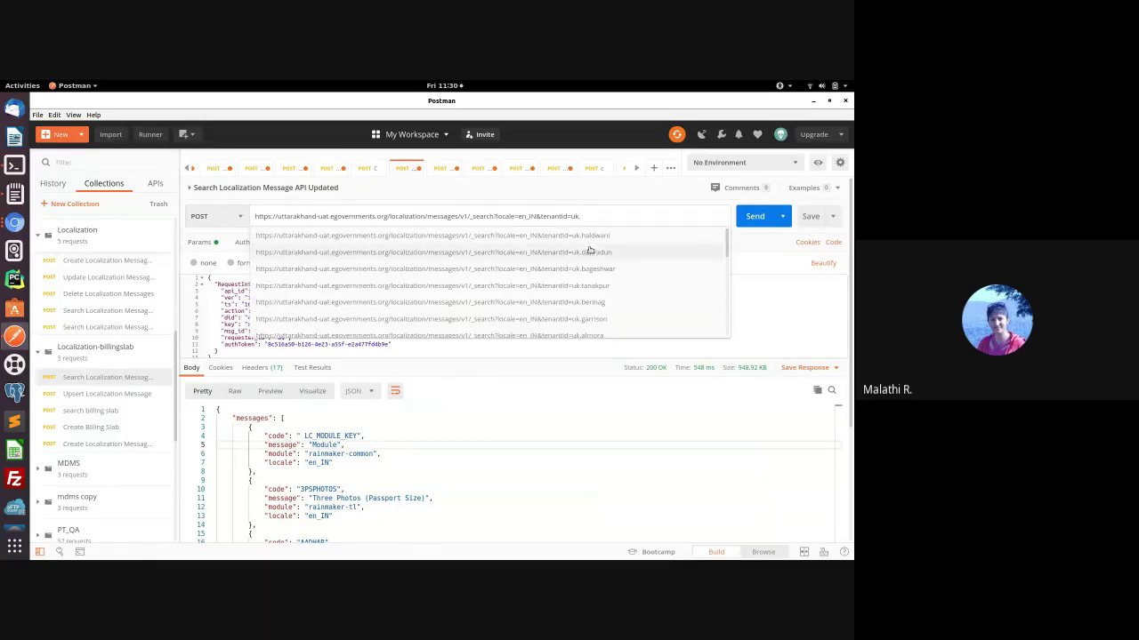
{"action": "left_click", "coordinate": [587, 252]}
{"action": "left_click", "coordinate": [756, 217]}
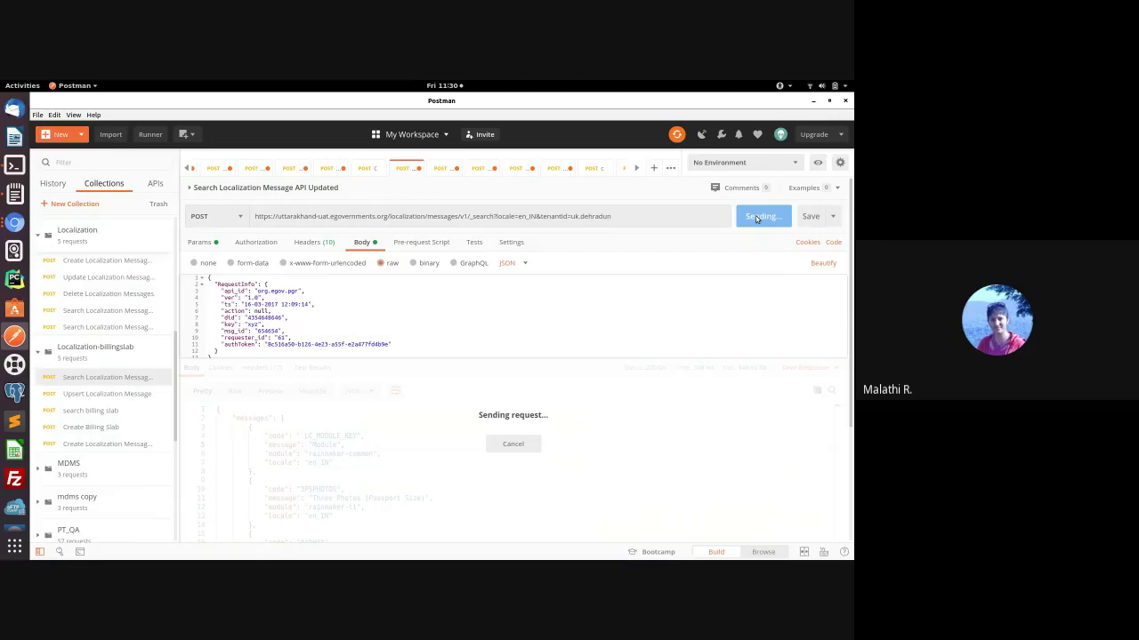
Step: Examine the uk part of the tenantId and the first returned record's code, message and module fields
{"action": "double_click", "coordinate": [572, 216]}
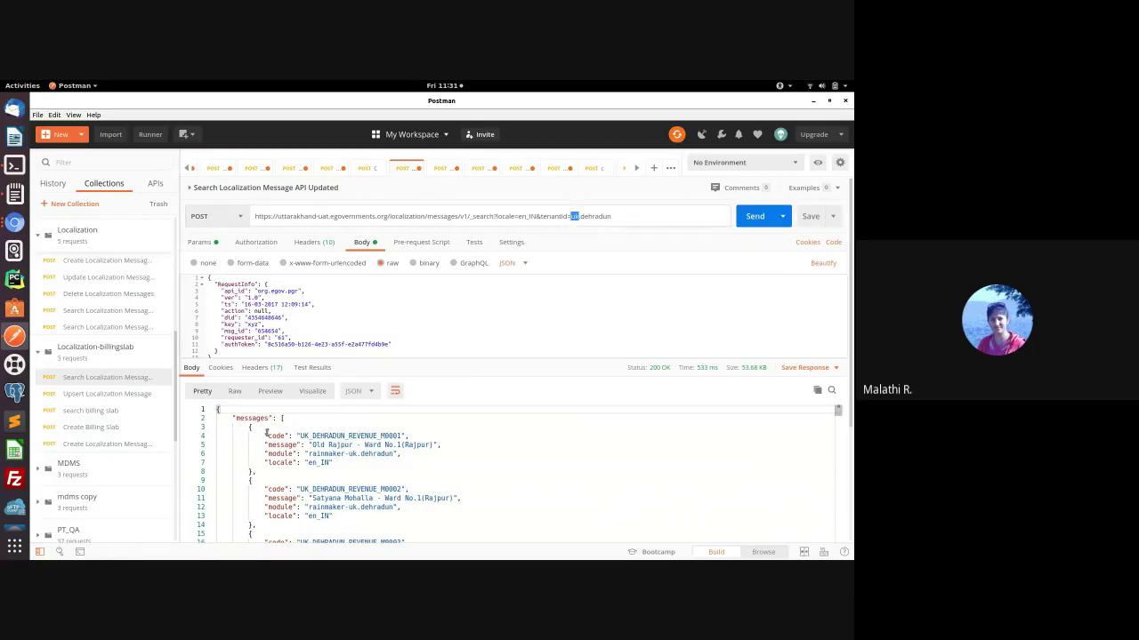
{"action": "left_click_drag", "start_coordinate": [300, 436], "coordinate": [411, 437]}
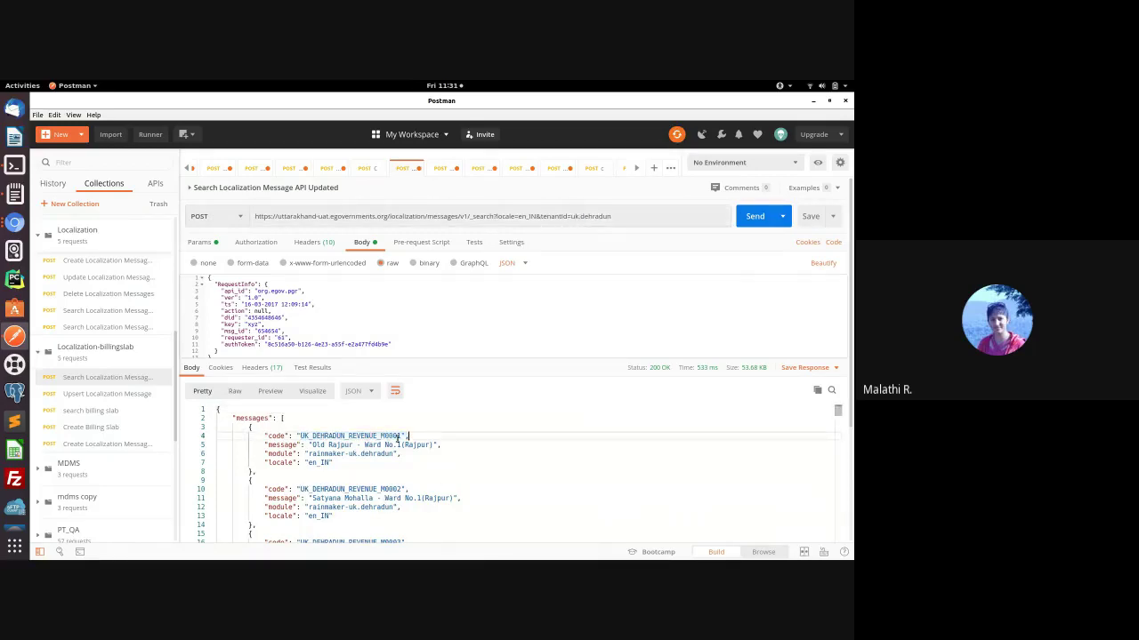
{"action": "double_click", "coordinate": [398, 436]}
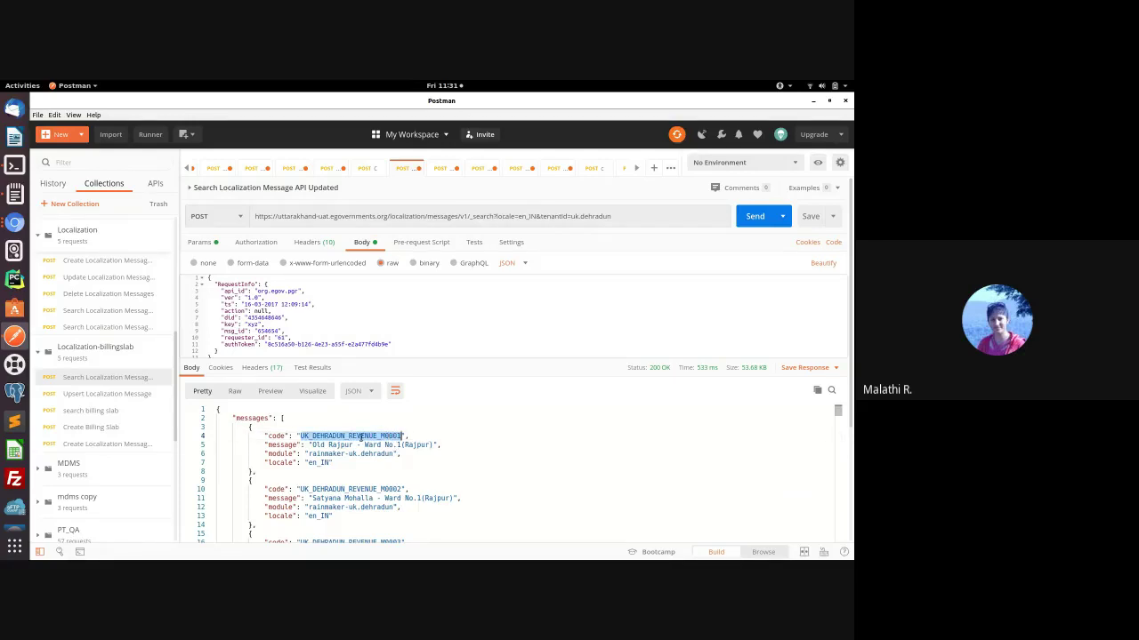
{"action": "left_click", "coordinate": [313, 445]}
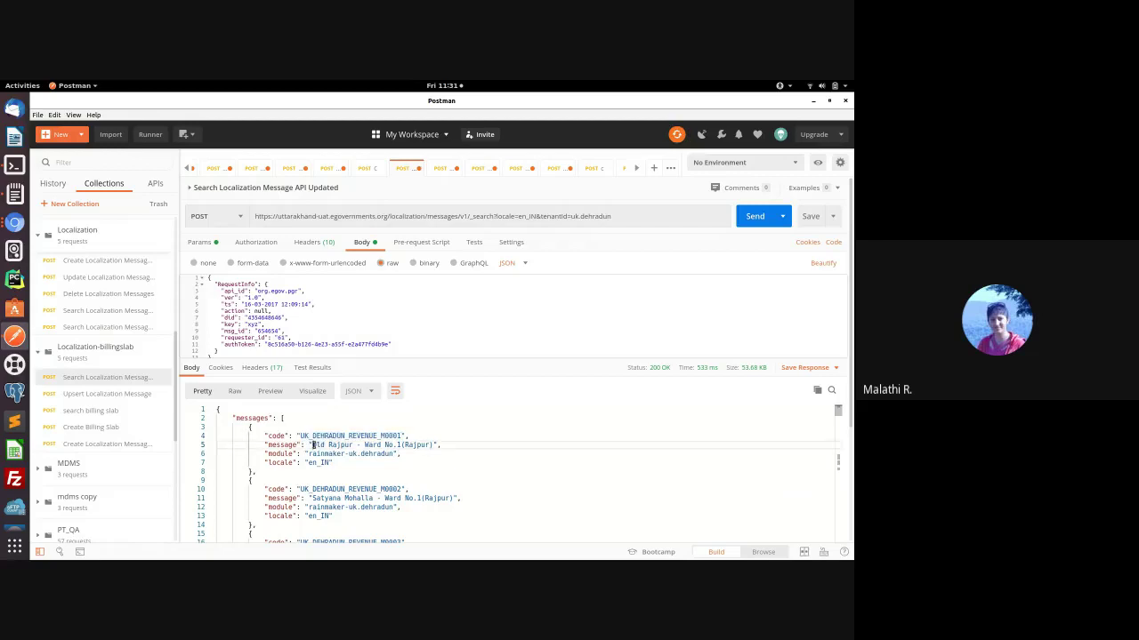
{"action": "double_click", "coordinate": [289, 454]}
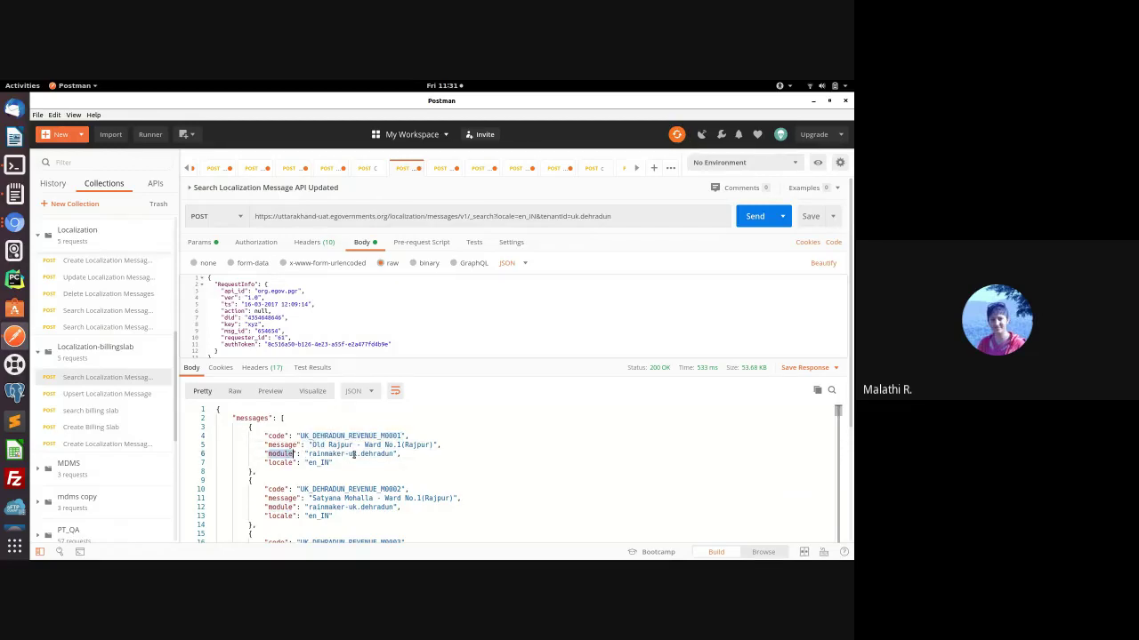
{"action": "left_click_drag", "start_coordinate": [360, 455], "coordinate": [313, 449]}
{"action": "left_click", "coordinate": [402, 455]}
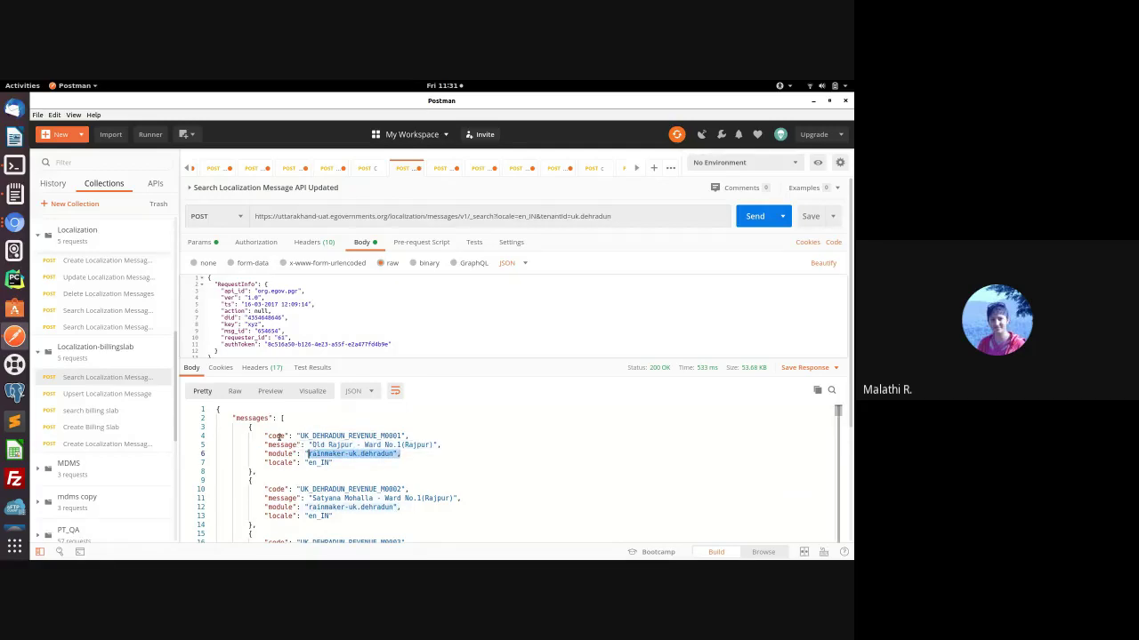
{"action": "left_click", "coordinate": [263, 436]}
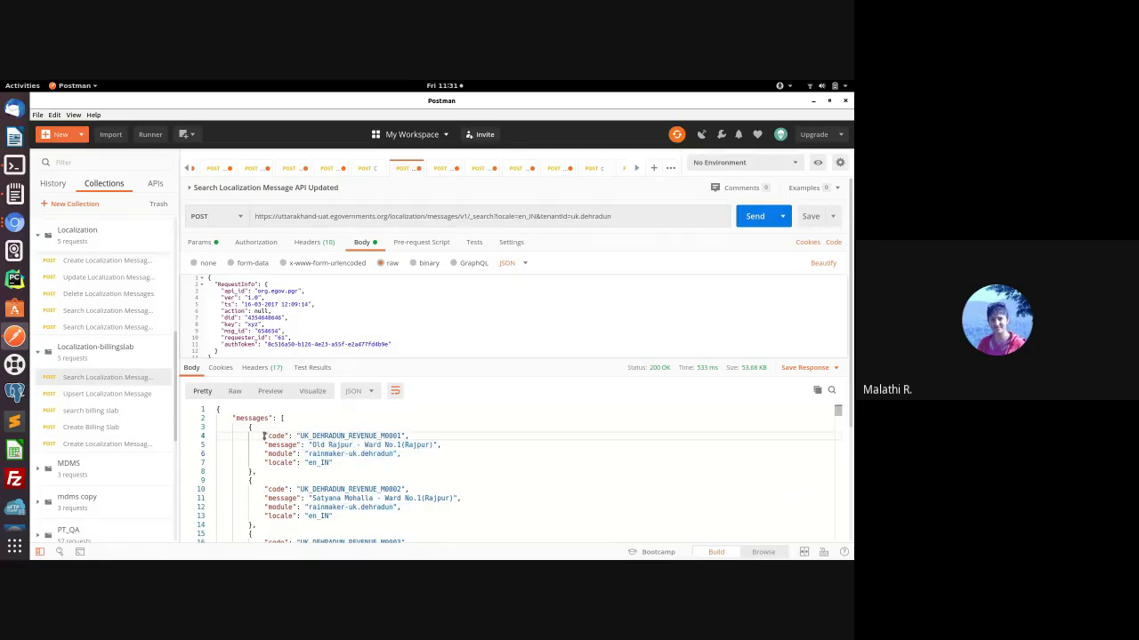
Step: Copy the code UK_DEHRADUN_REVENUE_M0001 from the first record of the response
{"action": "double_click", "coordinate": [374, 454]}
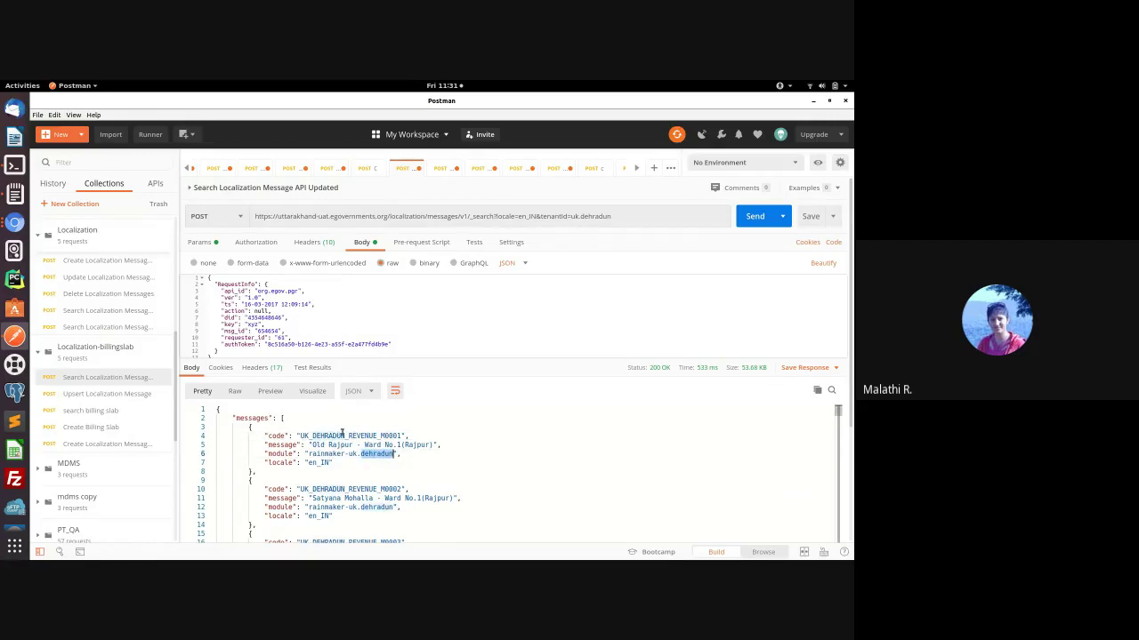
{"action": "double_click", "coordinate": [365, 435]}
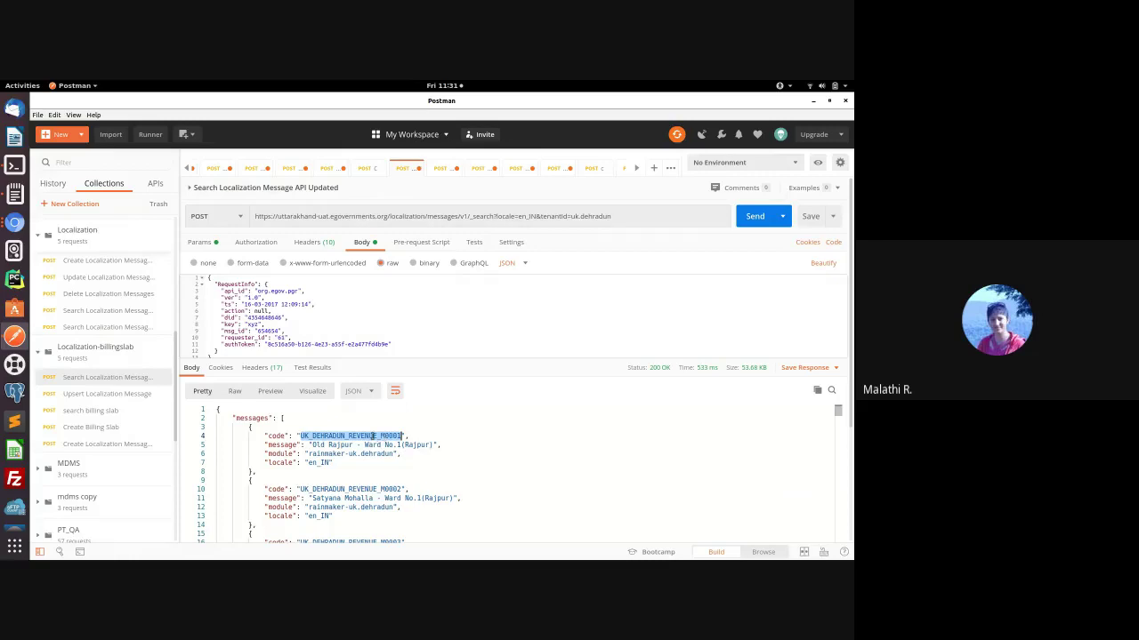
{"action": "double_click", "coordinate": [388, 436]}
{"action": "key", "text": "ctrl+c"}
Step: Switch to Chromium and show the Old Rajpur locality entry under Ward No.1(Rajpur) in dehradun's boundary-data.json
{"action": "left_click", "coordinate": [14, 222]}
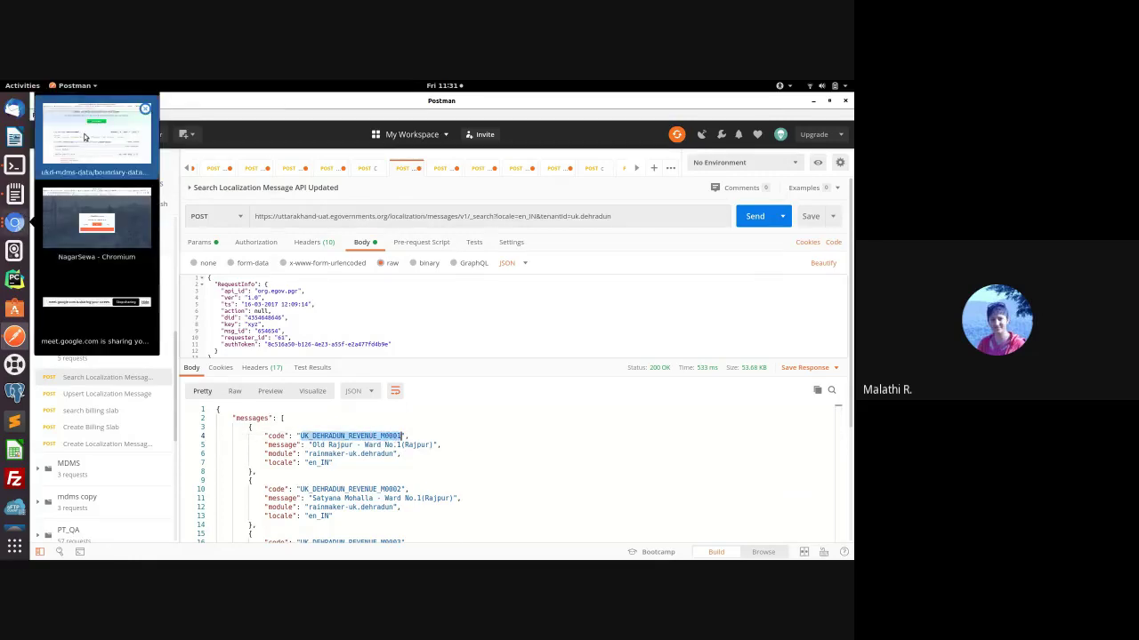
{"action": "left_click", "coordinate": [82, 137]}
{"action": "scroll", "coordinate": [623, 423], "scroll_direction": "down", "scroll_amount": 2}
{"action": "scroll", "coordinate": [639, 427], "scroll_direction": "down", "scroll_amount": 5}
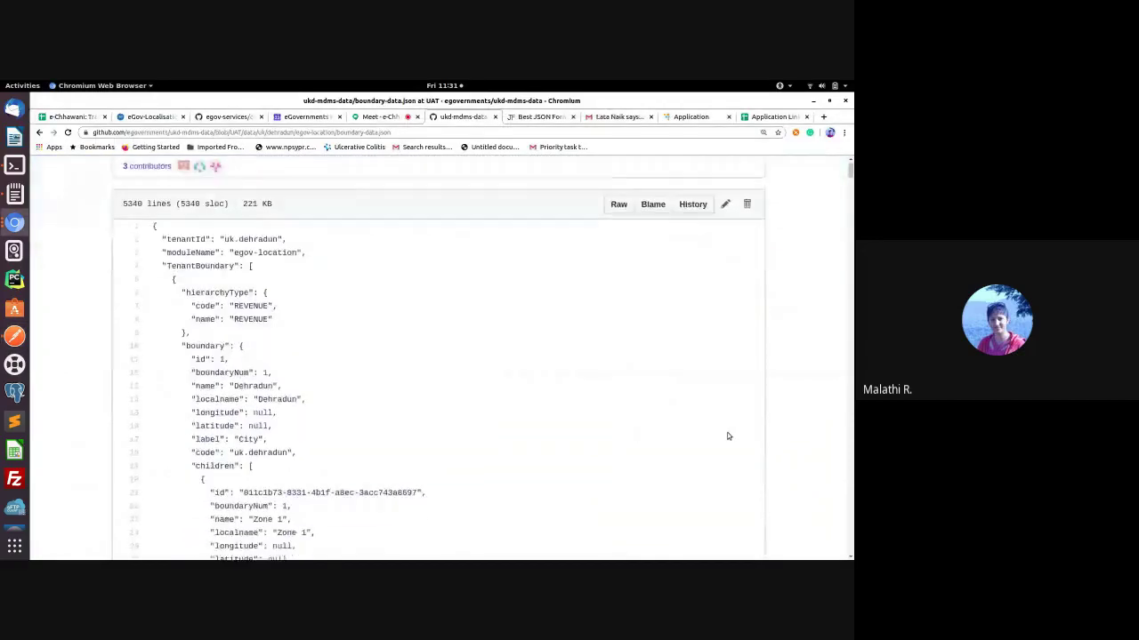
{"action": "scroll", "coordinate": [722, 437], "scroll_direction": "down", "scroll_amount": 1}
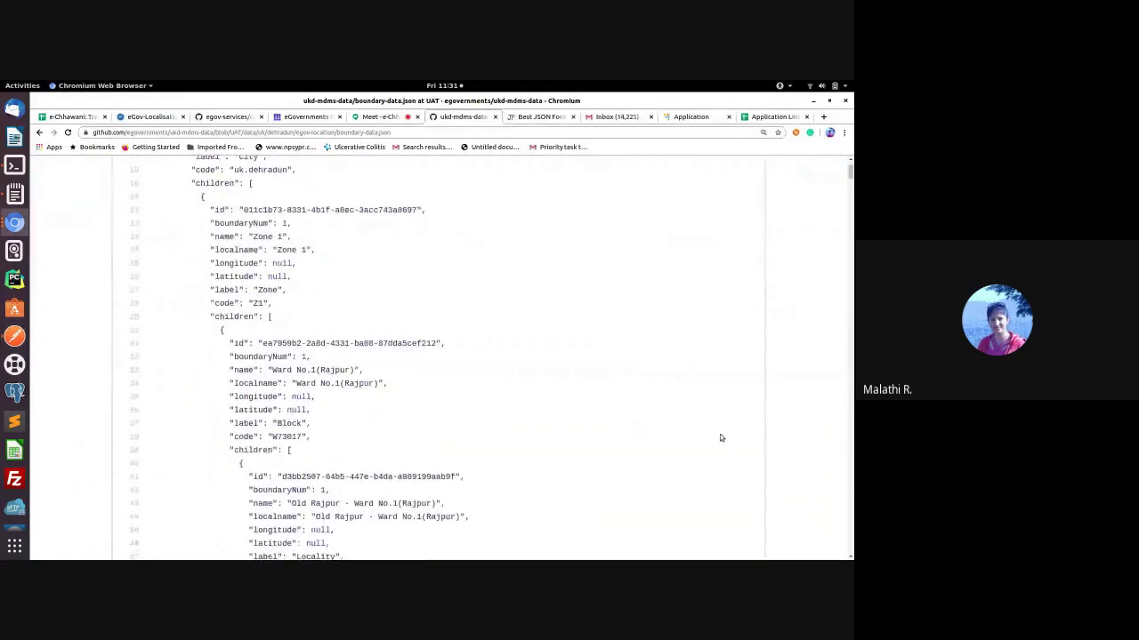
{"action": "scroll", "coordinate": [717, 437], "scroll_direction": "down", "scroll_amount": 3}
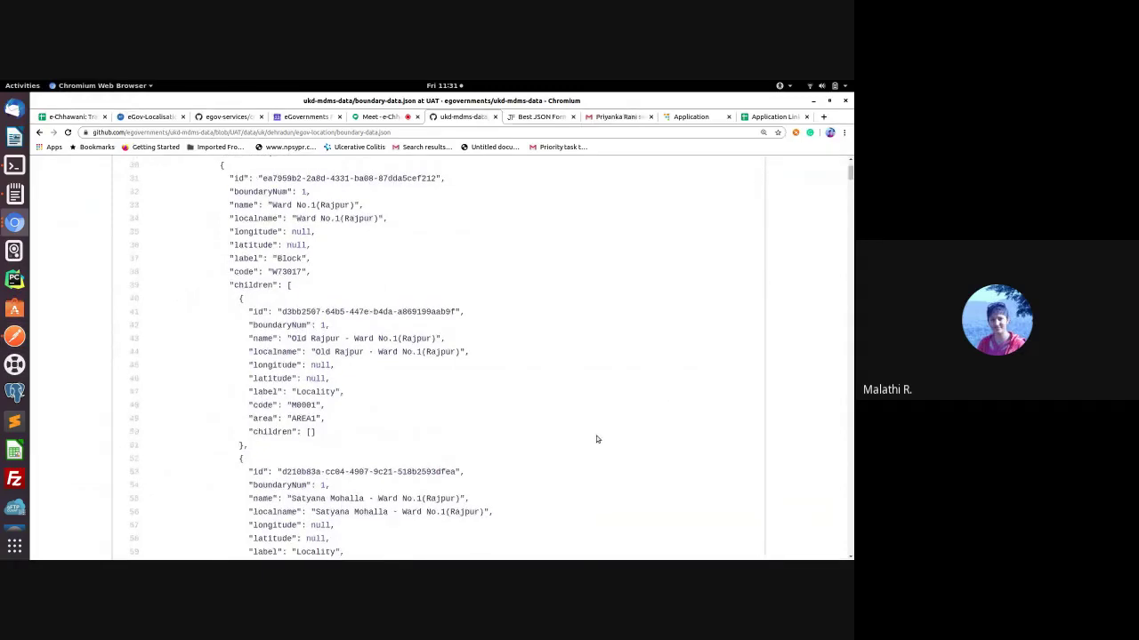
Step: Search boundary-data.json for the locality code M0001 and review the tenantId and hierarchyType at the start of the file
{"action": "key", "text": "ctrl+f"}
{"action": "key", "text": "ctrl+v"}
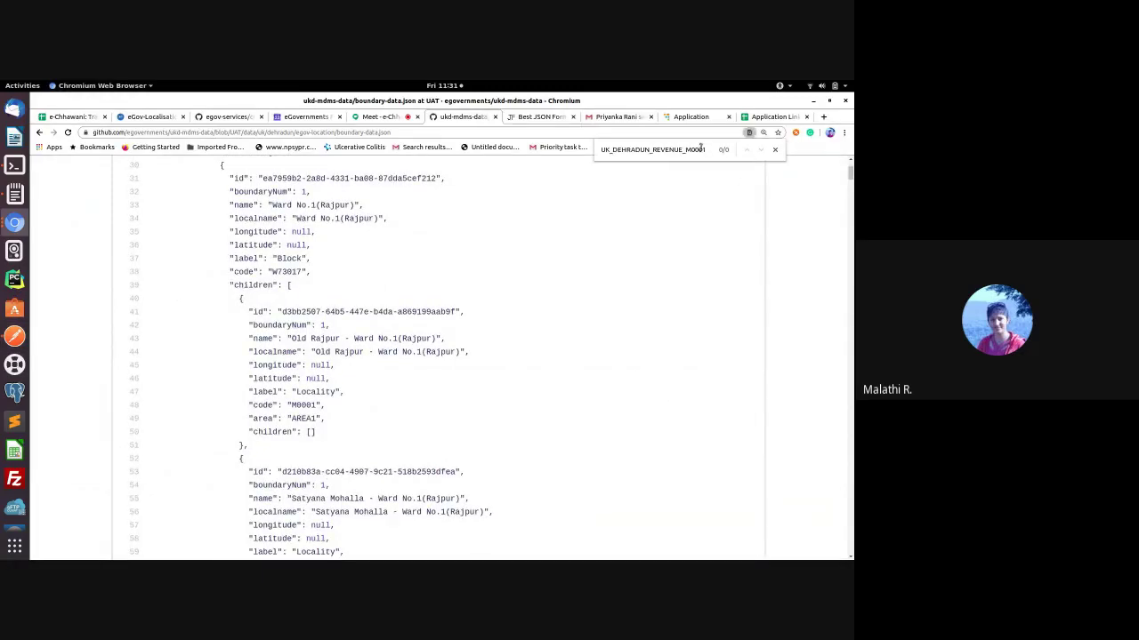
{"action": "left_click_drag", "start_coordinate": [686, 150], "coordinate": [600, 151]}
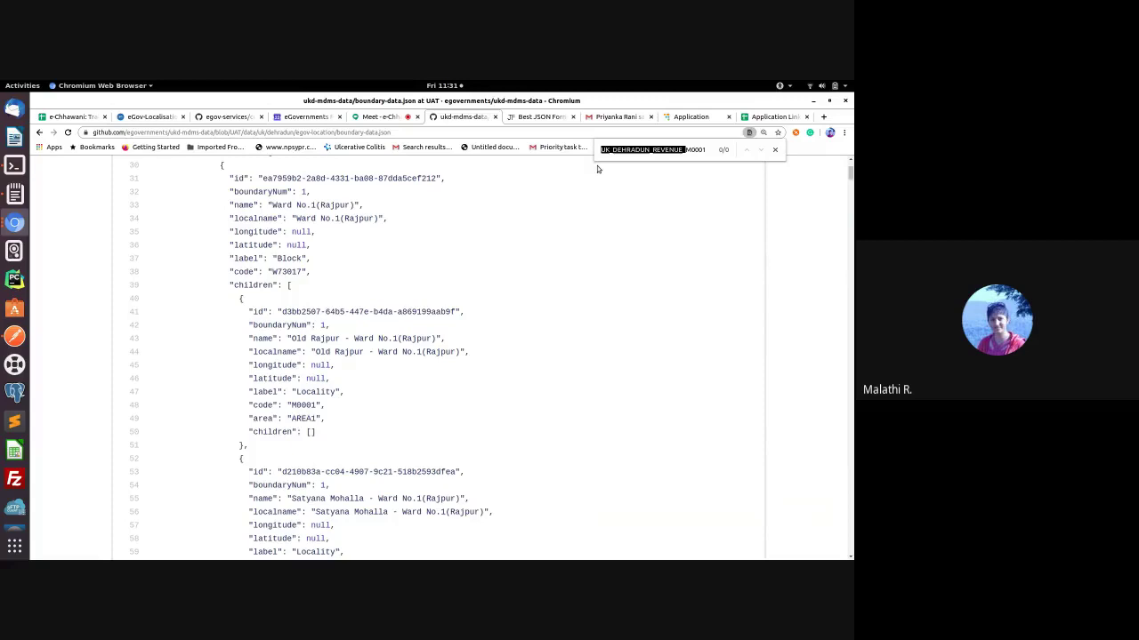
{"action": "key", "text": "BackSpace"}
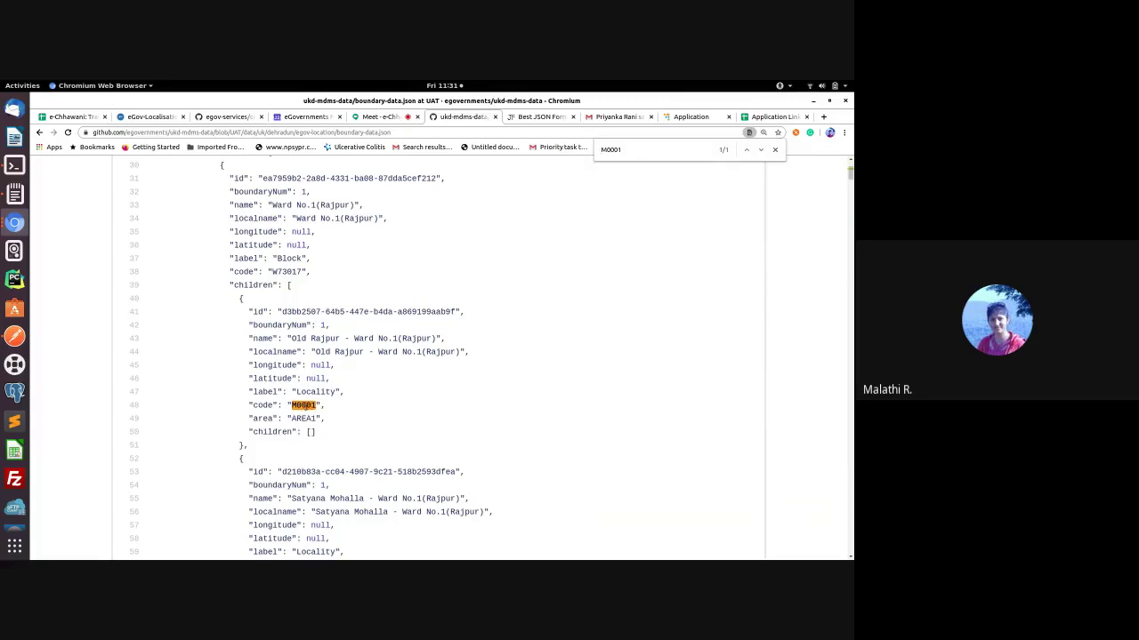
{"action": "double_click", "coordinate": [304, 405]}
{"action": "left_click", "coordinate": [362, 415]}
{"action": "scroll", "coordinate": [339, 305], "scroll_direction": "up", "scroll_amount": 10}
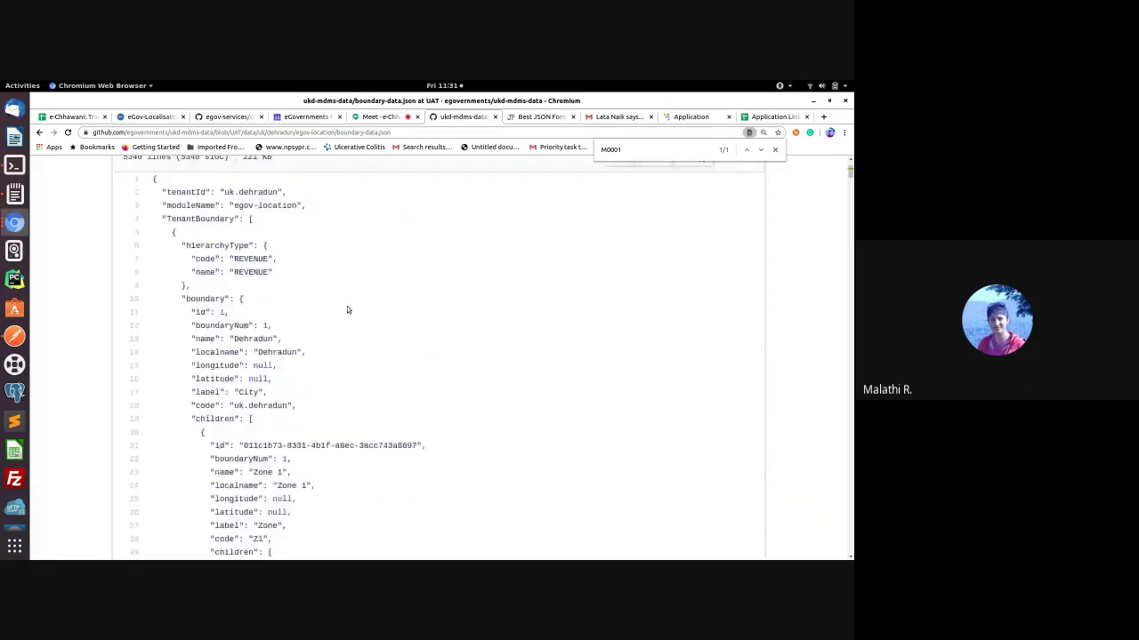
{"action": "scroll", "coordinate": [348, 325], "scroll_direction": "up", "scroll_amount": 2}
{"action": "scroll", "coordinate": [348, 414], "scroll_direction": "down", "scroll_amount": 5}
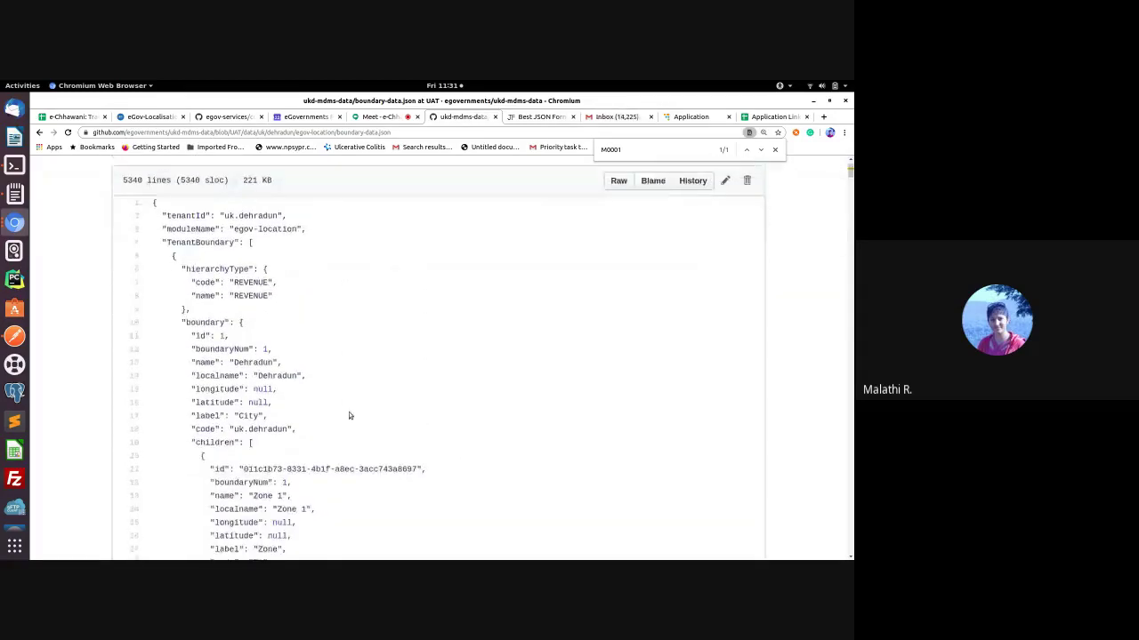
Step: Switch to Postman and examine the parts of the first record's code along with its message, module and locale
{"action": "left_click", "coordinate": [14, 336]}
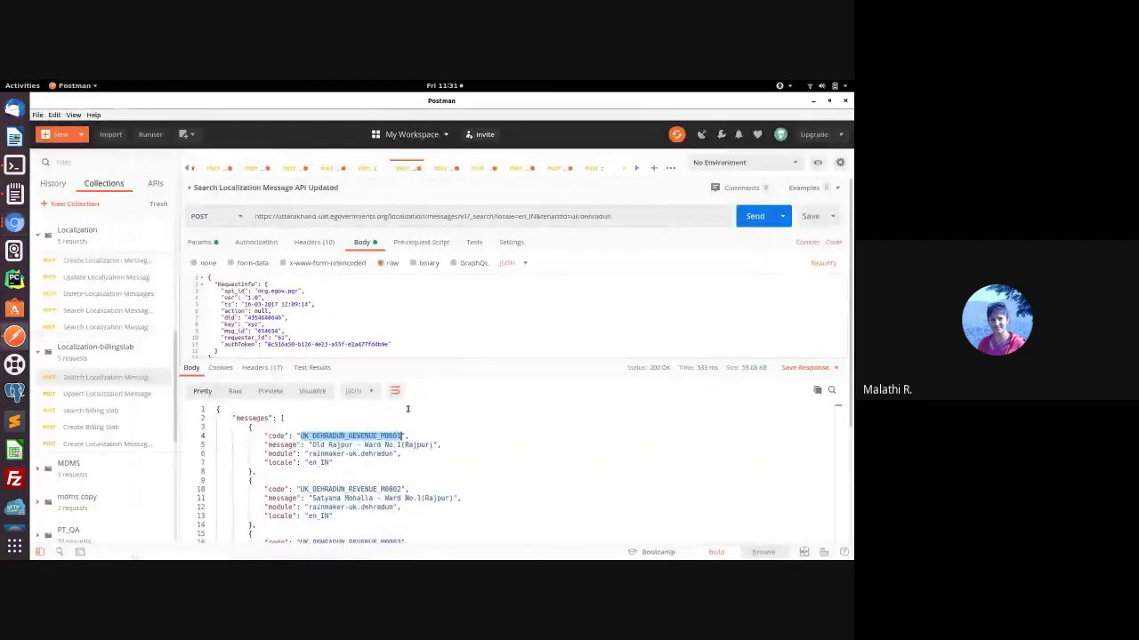
{"action": "double_click", "coordinate": [320, 436]}
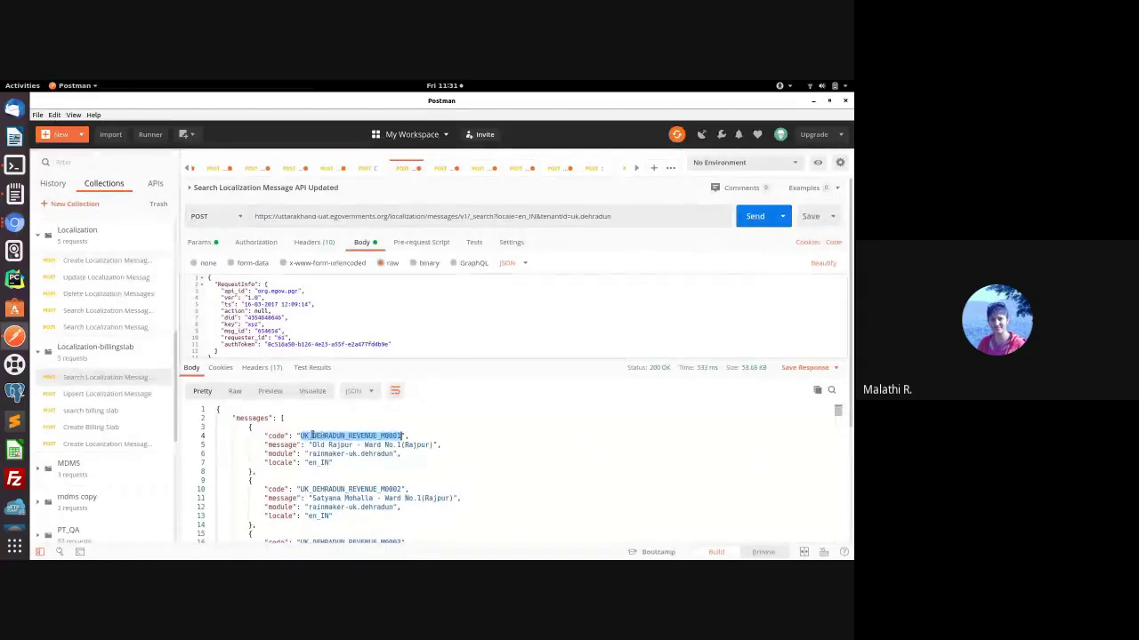
{"action": "left_click", "coordinate": [312, 436]}
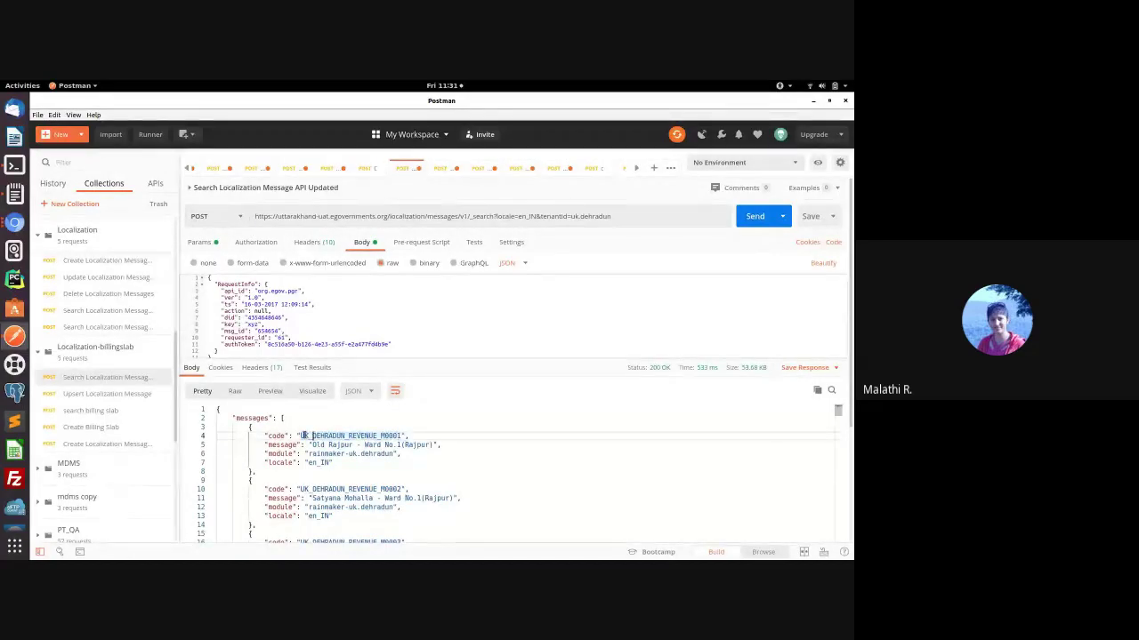
{"action": "double_click", "coordinate": [304, 436]}
{"action": "double_click", "coordinate": [361, 436]}
{"action": "double_click", "coordinate": [361, 436]}
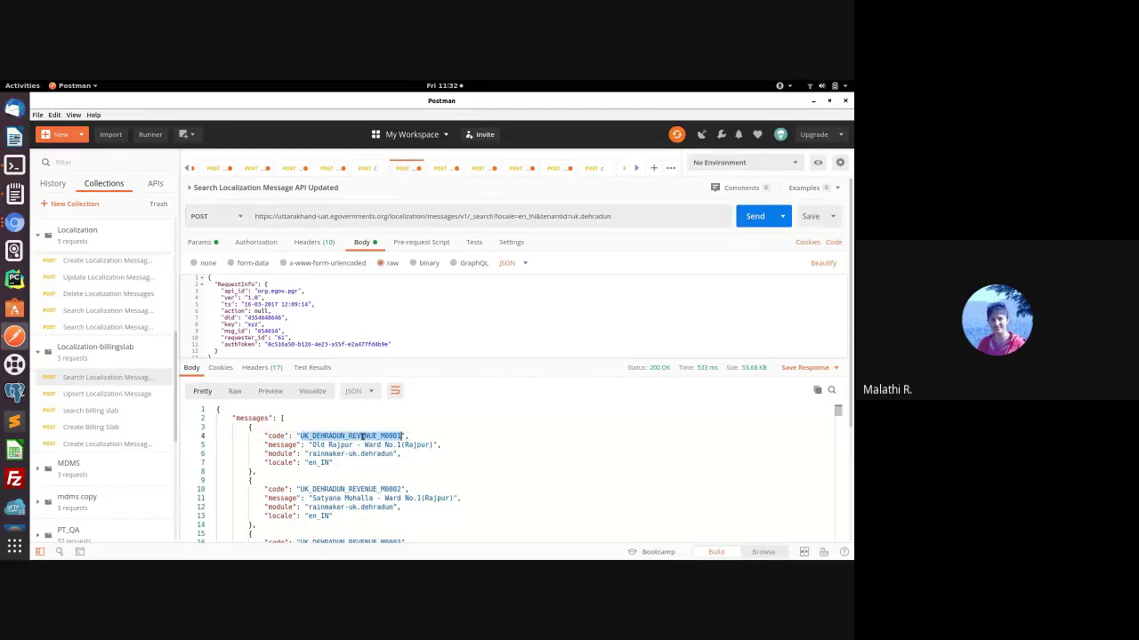
{"action": "left_click_drag", "start_coordinate": [379, 436], "coordinate": [410, 455]}
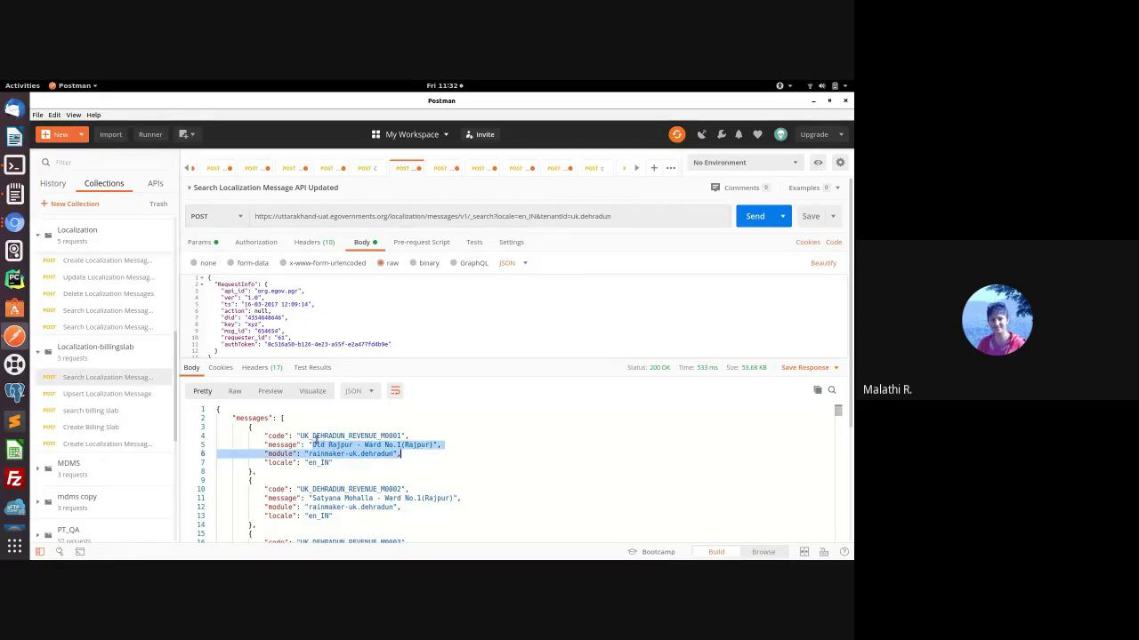
{"action": "left_click", "coordinate": [280, 462]}
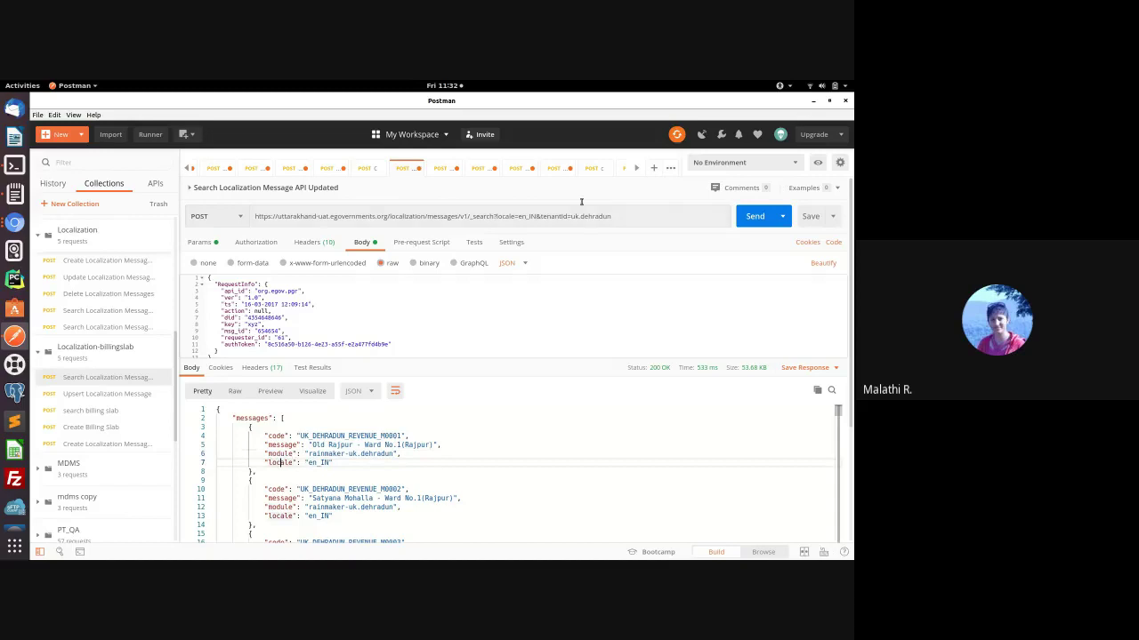
{"action": "scroll", "coordinate": [480, 486], "scroll_direction": "down", "scroll_amount": 5}
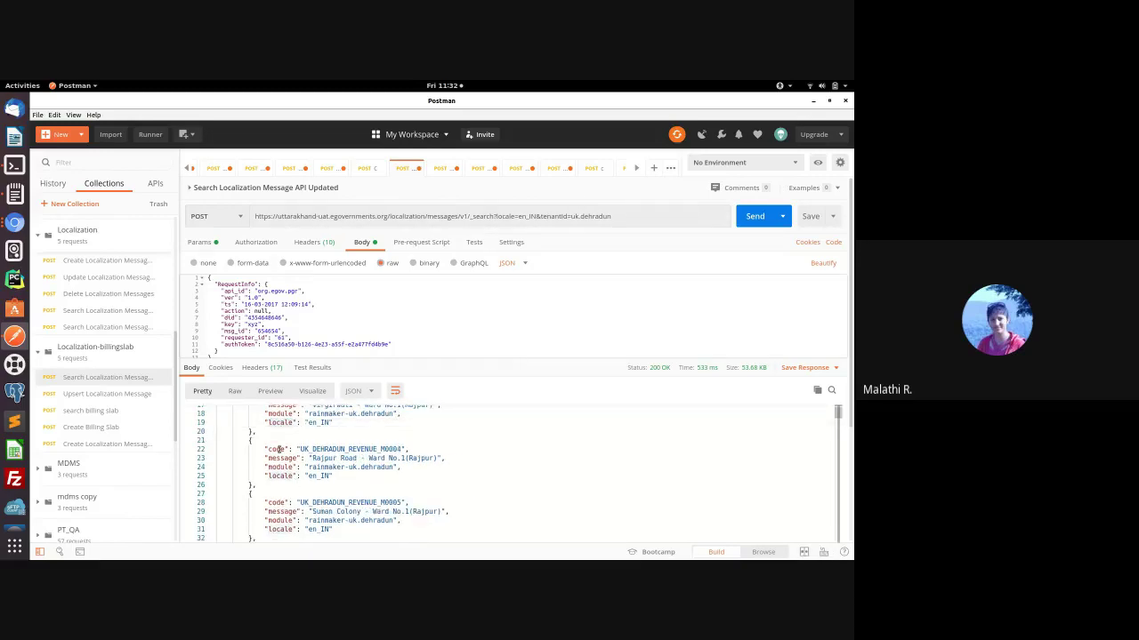
{"action": "scroll", "coordinate": [429, 476], "scroll_direction": "up", "scroll_amount": 5}
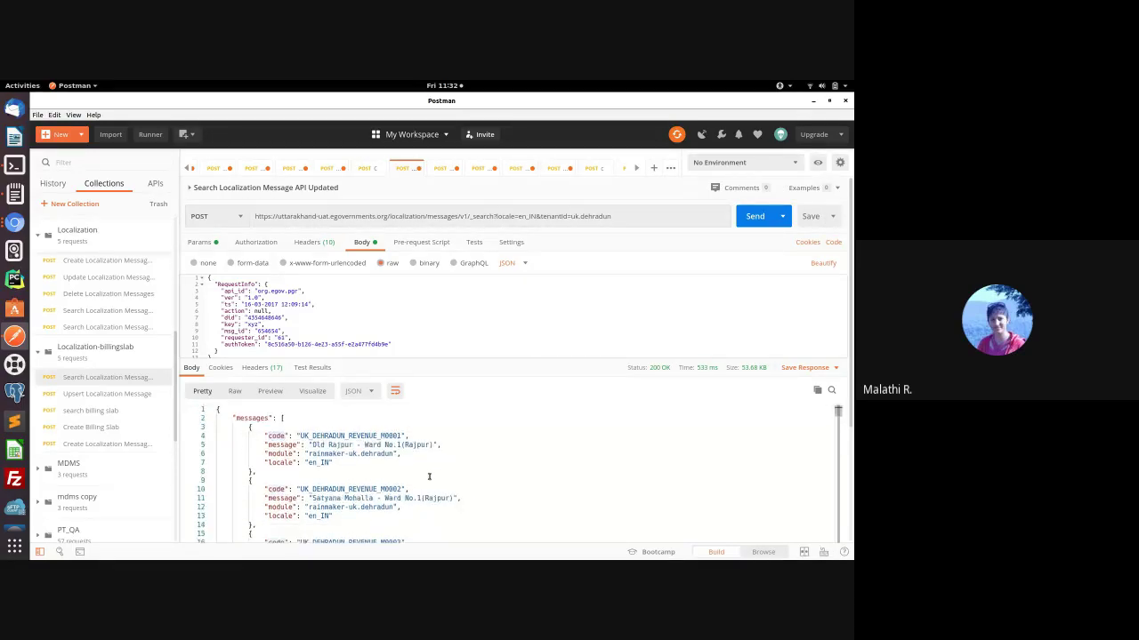
{"action": "left_click_drag", "start_coordinate": [300, 436], "coordinate": [401, 436]}
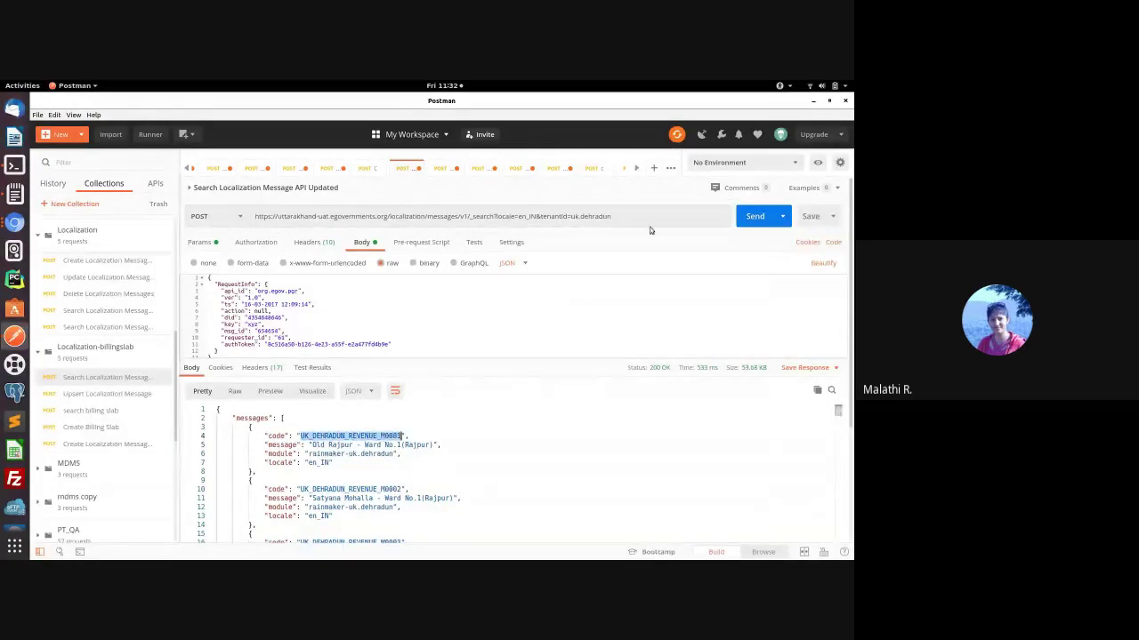
Step: Set the localization search URL's tenantId to uk.haldwani and send the request
{"action": "double_click", "coordinate": [575, 216]}
{"action": "left_click", "coordinate": [613, 218]}
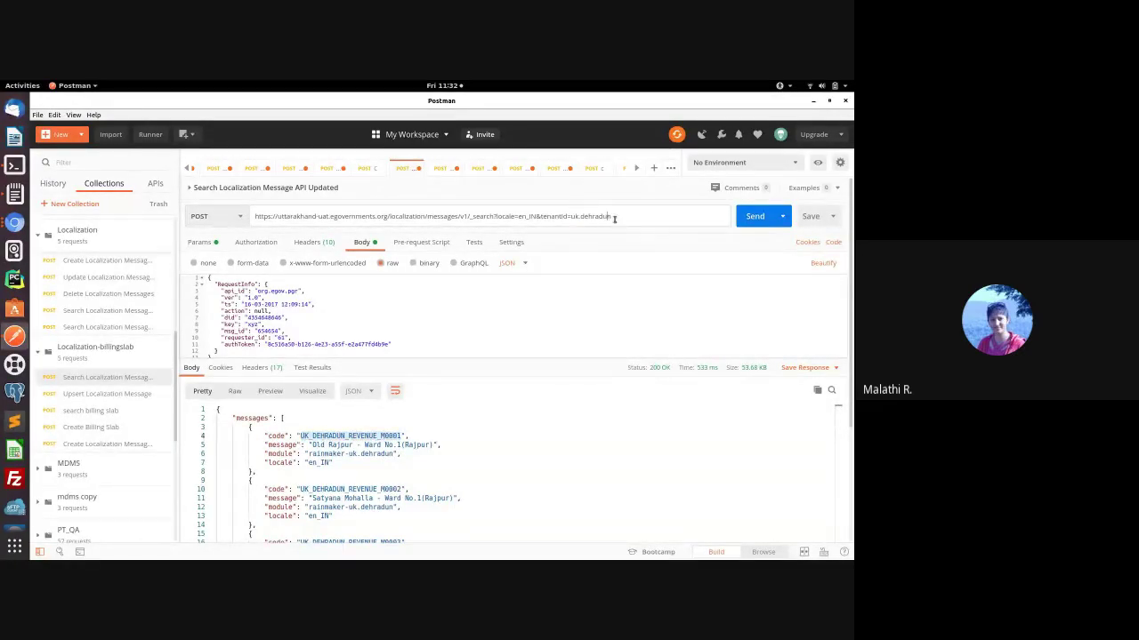
{"action": "double_click", "coordinate": [604, 216]}
{"action": "type", "text": "haldwani"}
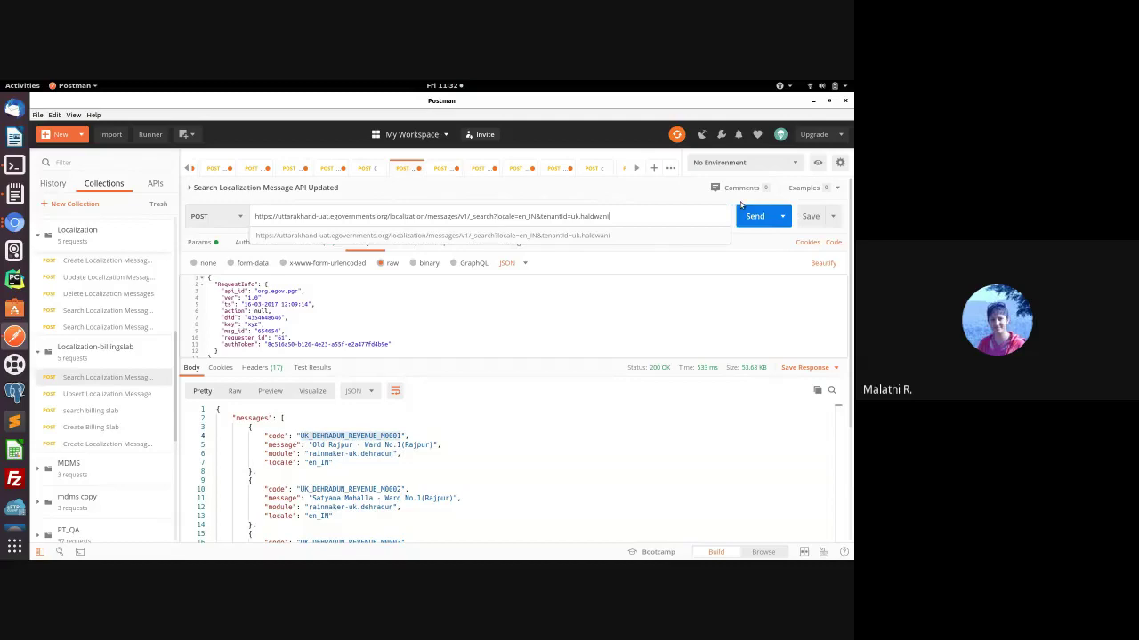
{"action": "key", "text": "Return"}
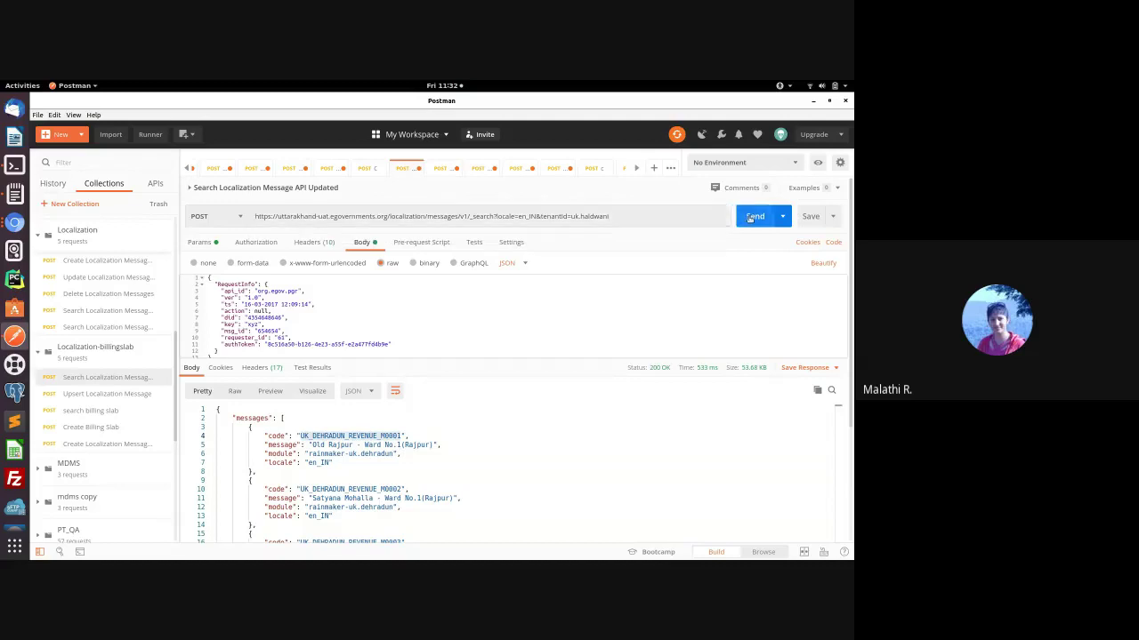
Step: Search the haldwani response for the Dehradun code UK_DEHRADUN_REVENUE_M0001, and close the search
{"action": "double_click", "coordinate": [589, 216]}
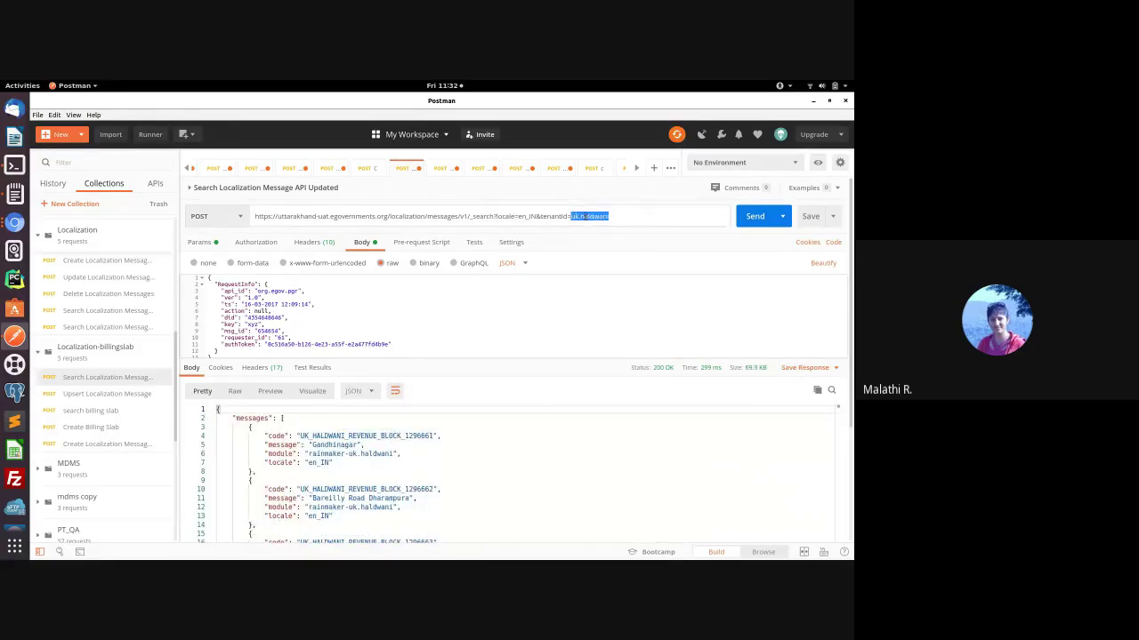
{"action": "left_click_drag", "start_coordinate": [579, 216], "coordinate": [608, 217]}
{"action": "left_click", "coordinate": [527, 476]}
{"action": "key", "text": "ctrl+f"}
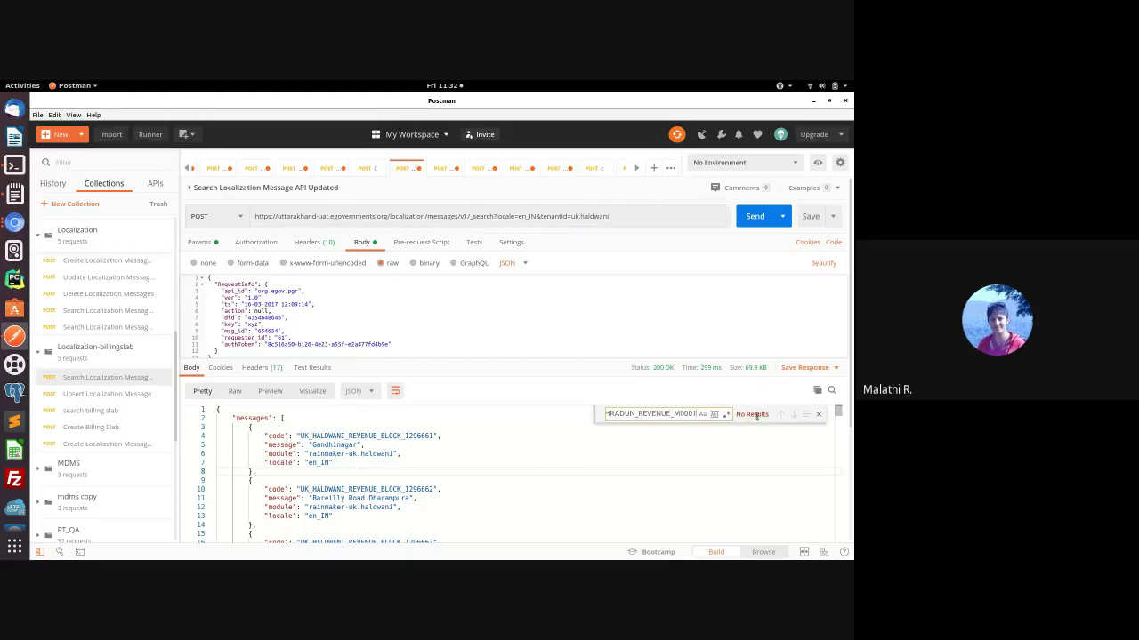
{"action": "double_click", "coordinate": [757, 414]}
{"action": "double_click", "coordinate": [627, 415]}
{"action": "left_click", "coordinate": [819, 414]}
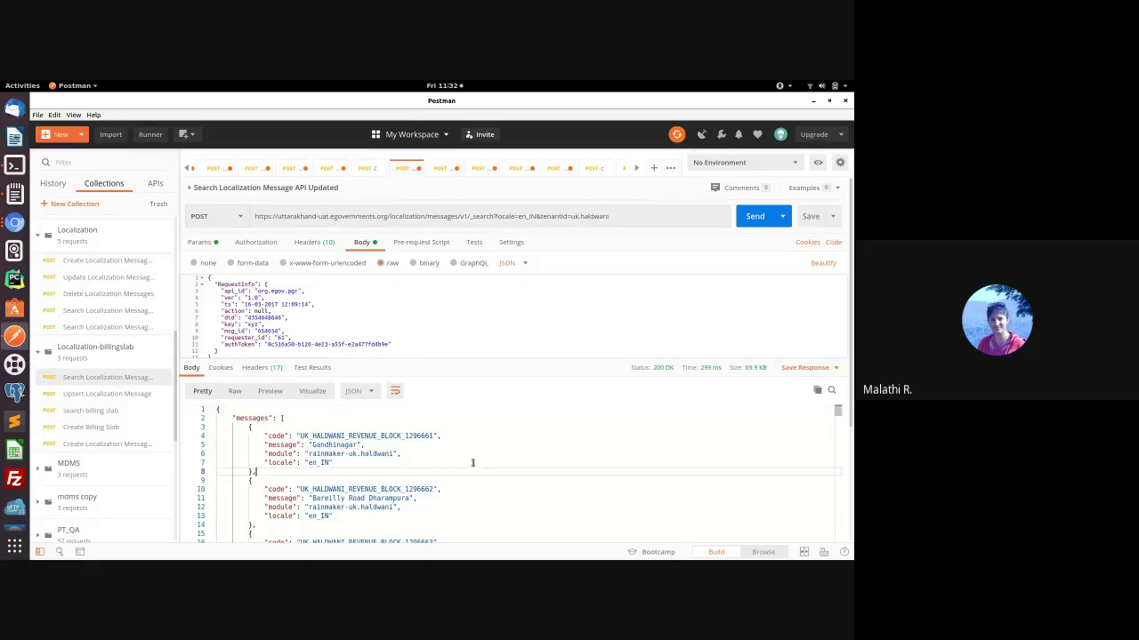
Step: Compare the haldwani part of the tenantId with the first record and select its code UK_HALDWANI_REVENUE_BLOCK_1296661
{"action": "double_click", "coordinate": [594, 216]}
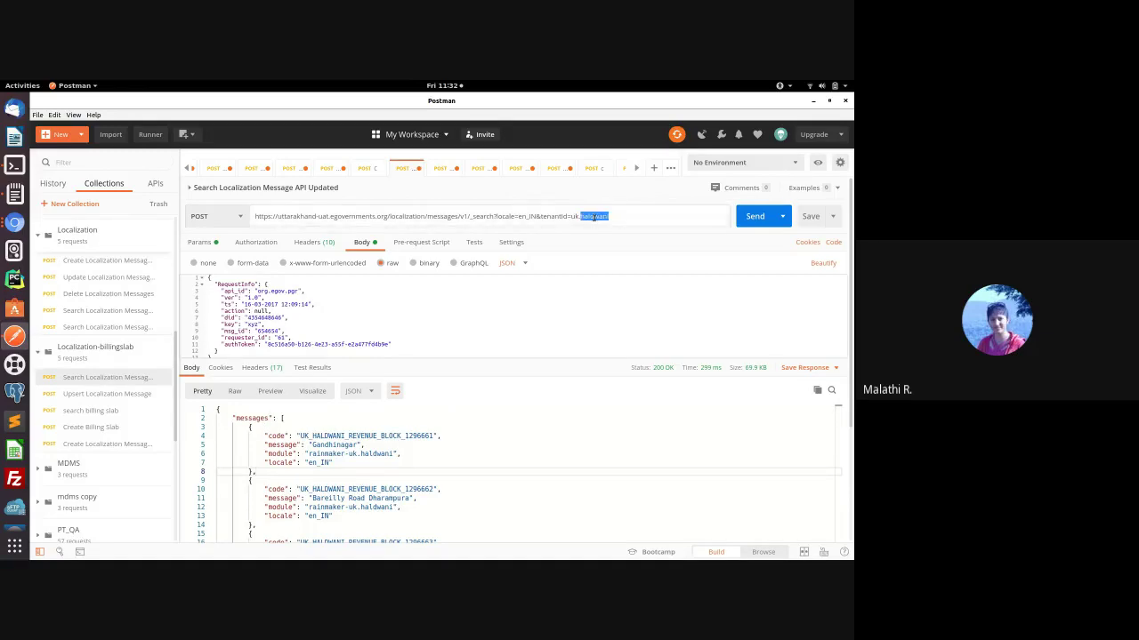
{"action": "left_click", "coordinate": [508, 454]}
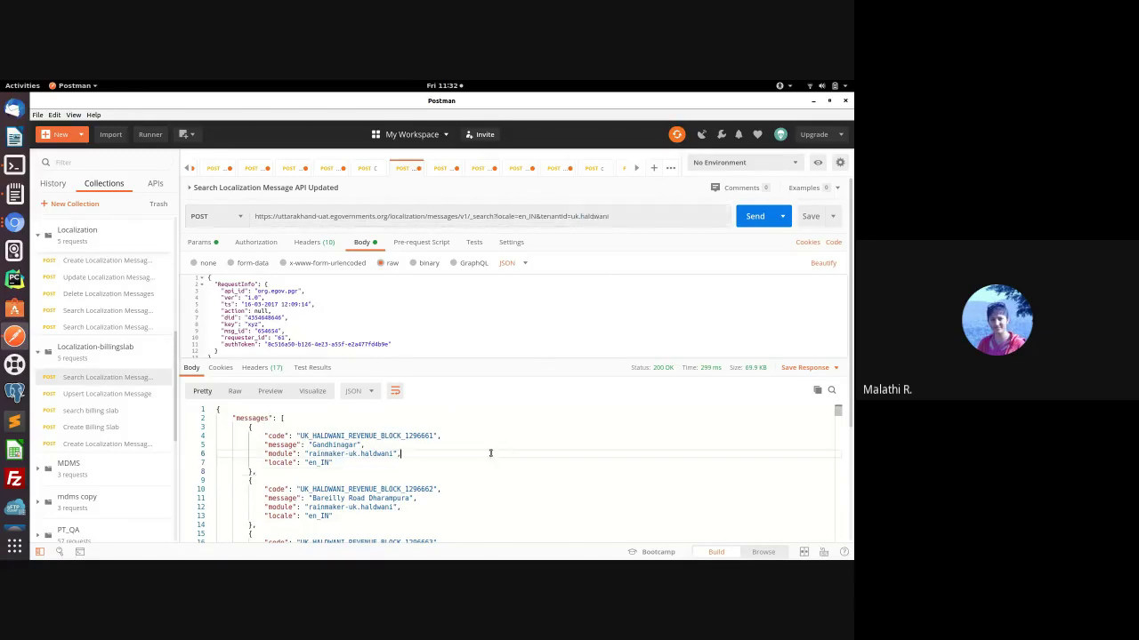
{"action": "double_click", "coordinate": [367, 437]}
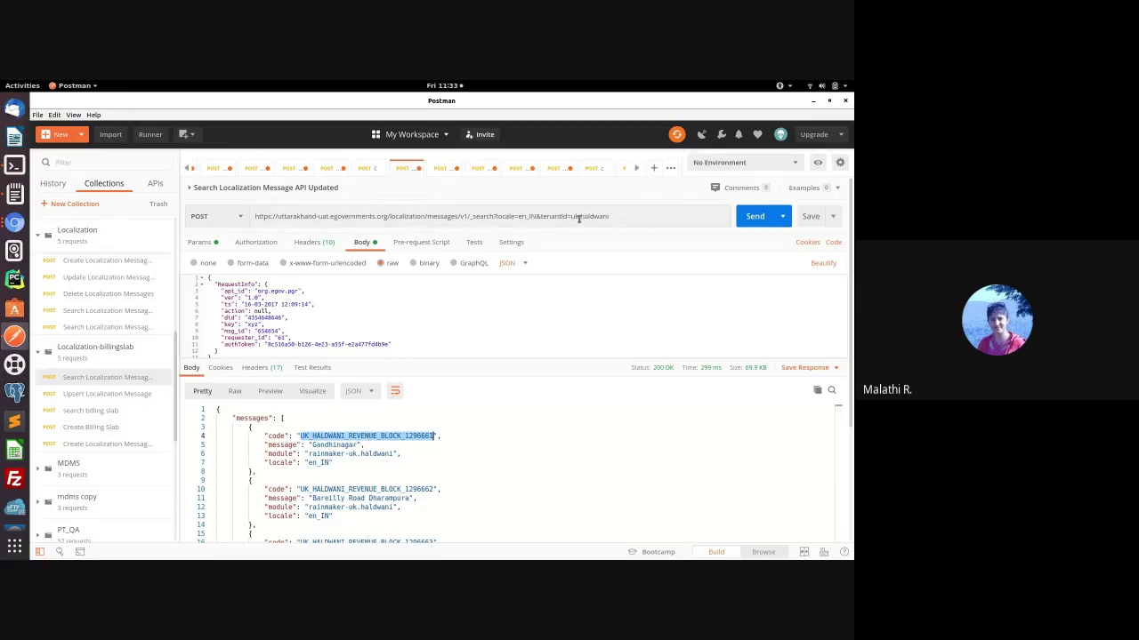
Step: Set the localization search URL's tenantId to the state level uk and send the request
{"action": "left_click", "coordinate": [613, 217]}
{"action": "key", "text": "BackSpace"}
{"action": "key", "text": "BackSpace"}
{"action": "key", "text": "BackSpace"}
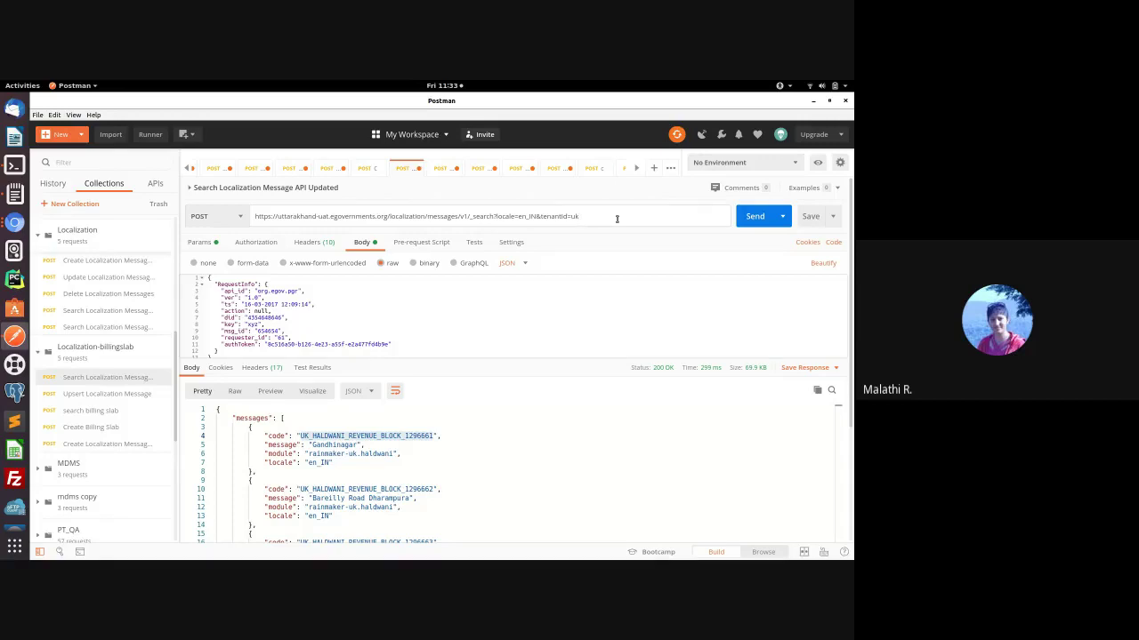
{"action": "left_click", "coordinate": [763, 217]}
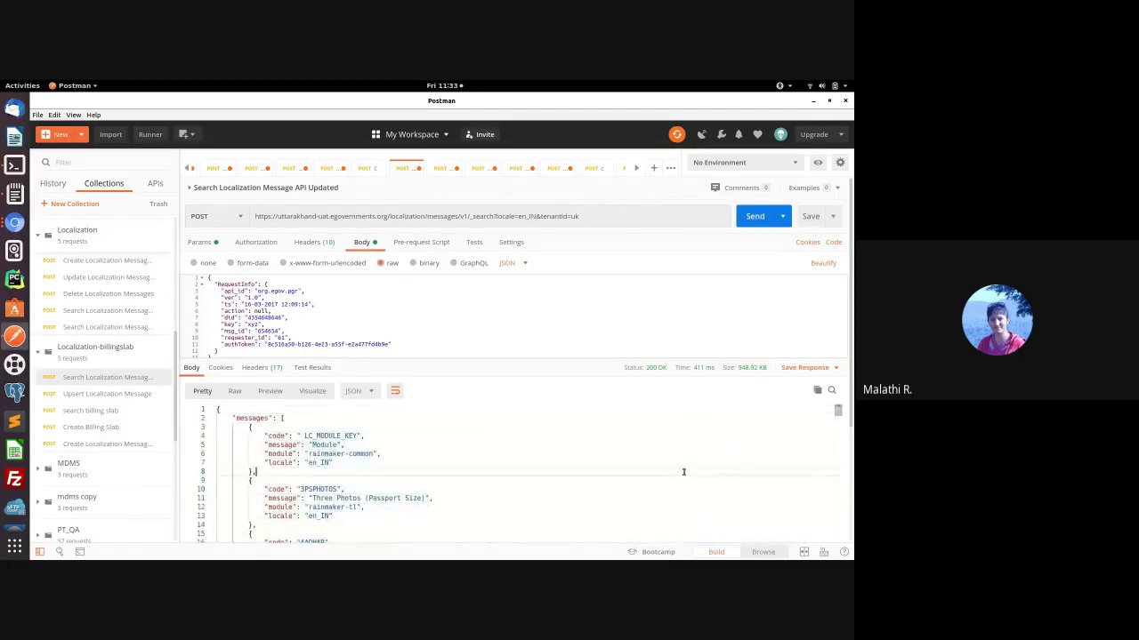
Step: Search the state-level response for the code UK_HALDWANI_REVENUE_BLOCK_1296661 and point out the tenantId parameter
{"action": "key", "text": "ctrl+f"}
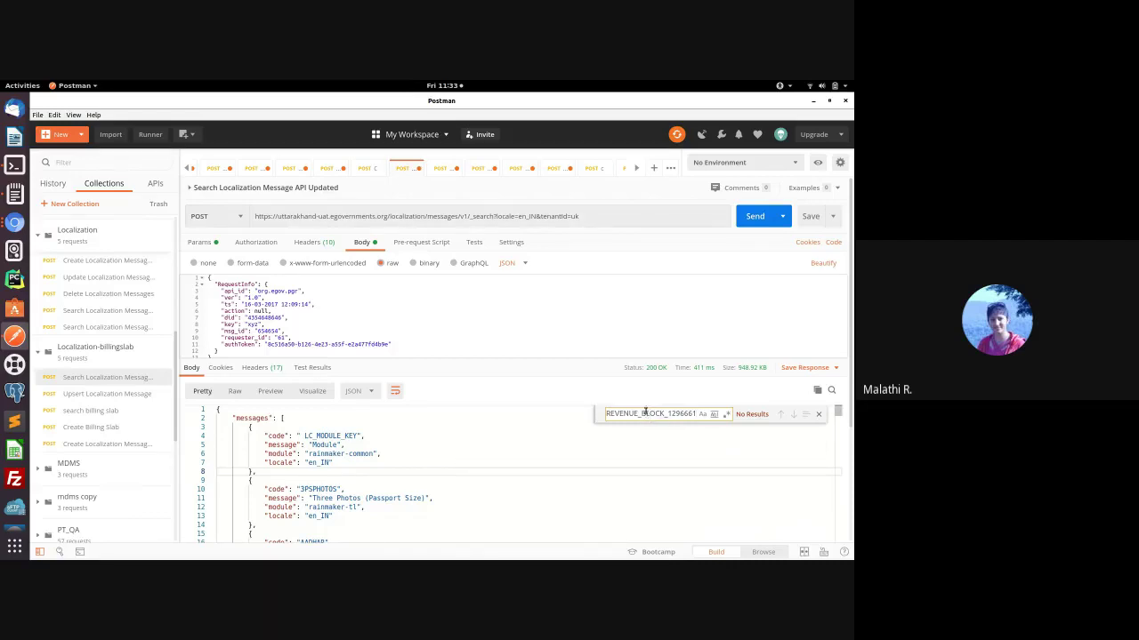
{"action": "left_click", "coordinate": [488, 460]}
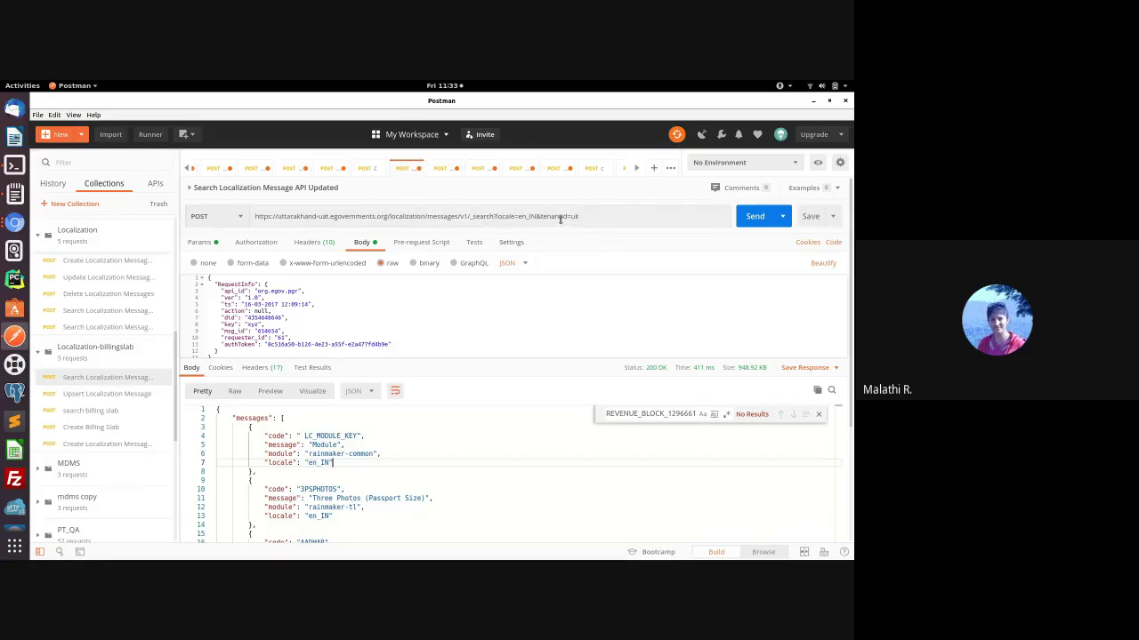
{"action": "double_click", "coordinate": [553, 216]}
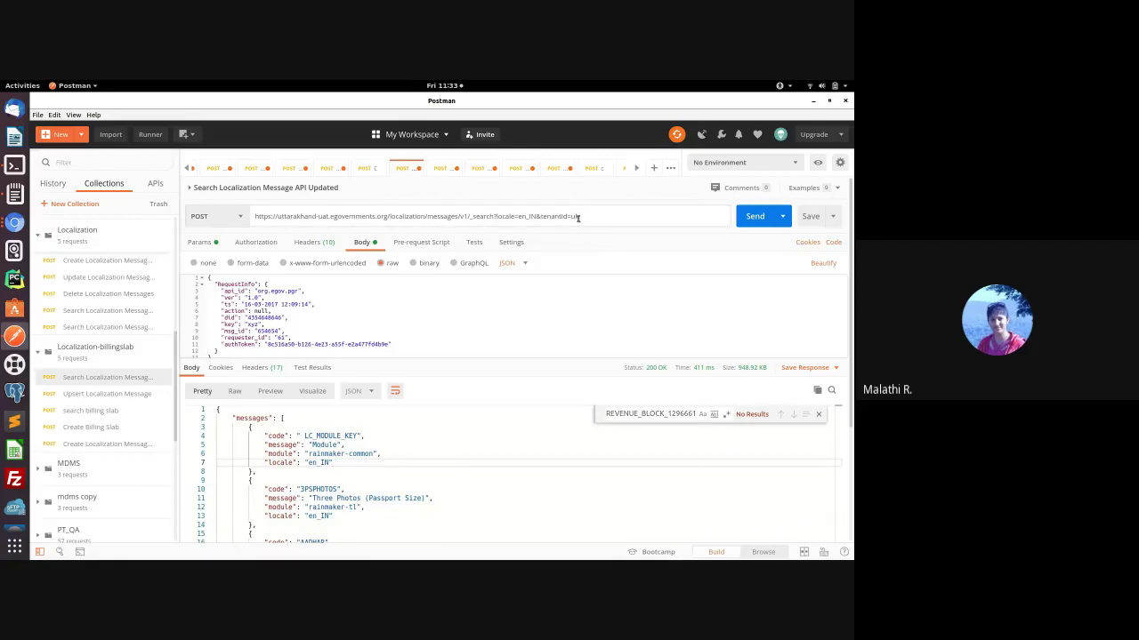
{"action": "left_click", "coordinate": [819, 425]}
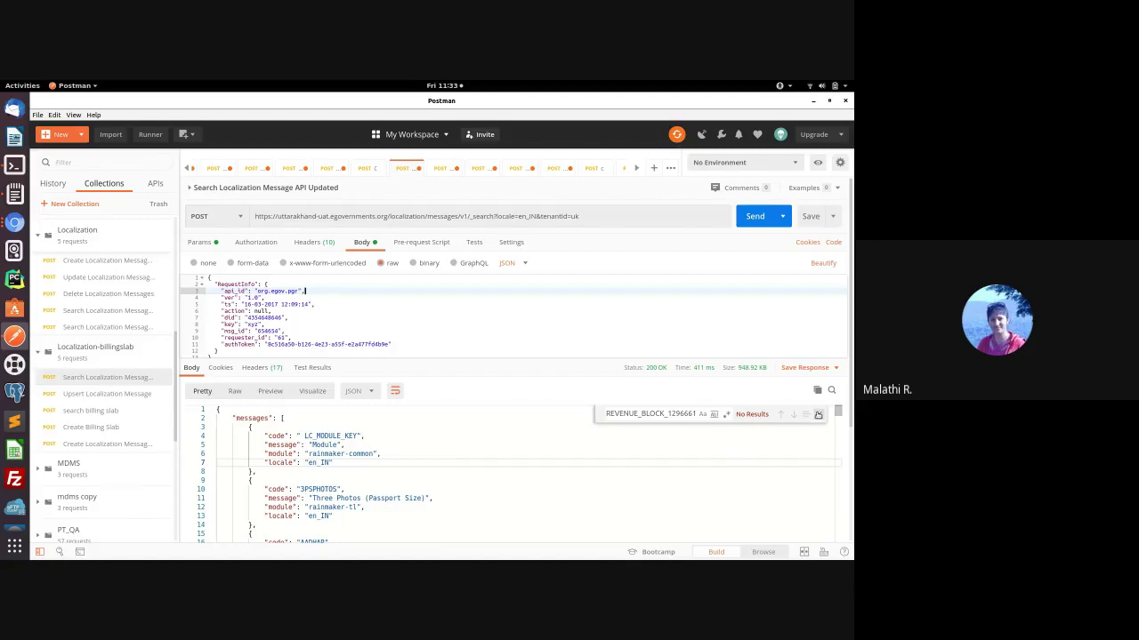
Step: Close the response search and point out the authToken entry in the request body's RequestInfo
{"action": "left_click", "coordinate": [818, 415]}
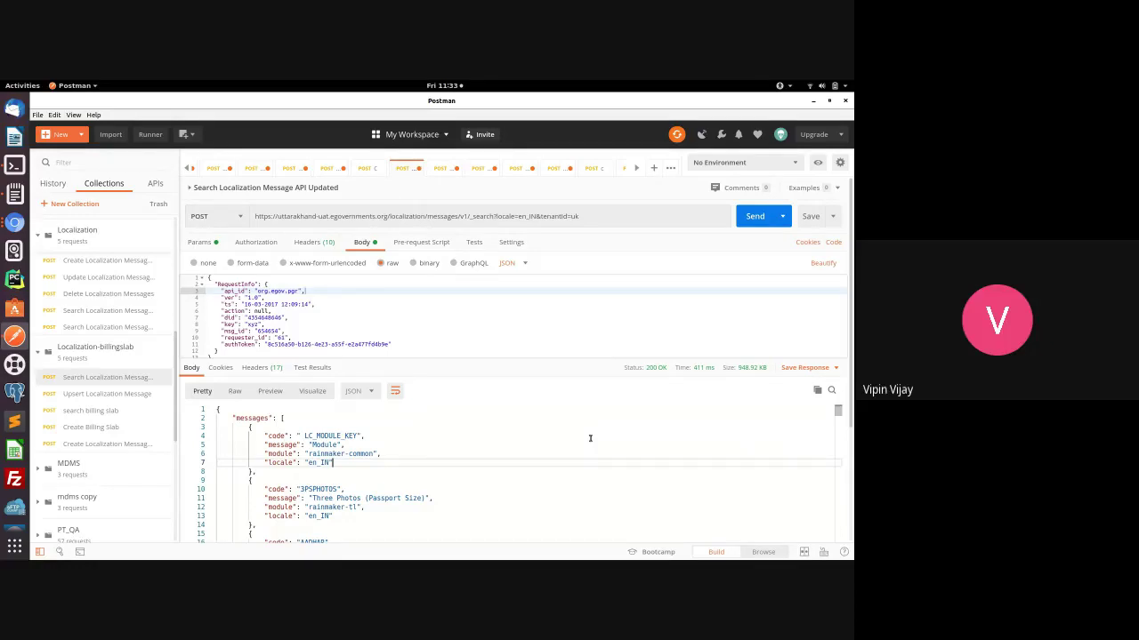
{"action": "left_click", "coordinate": [428, 314]}
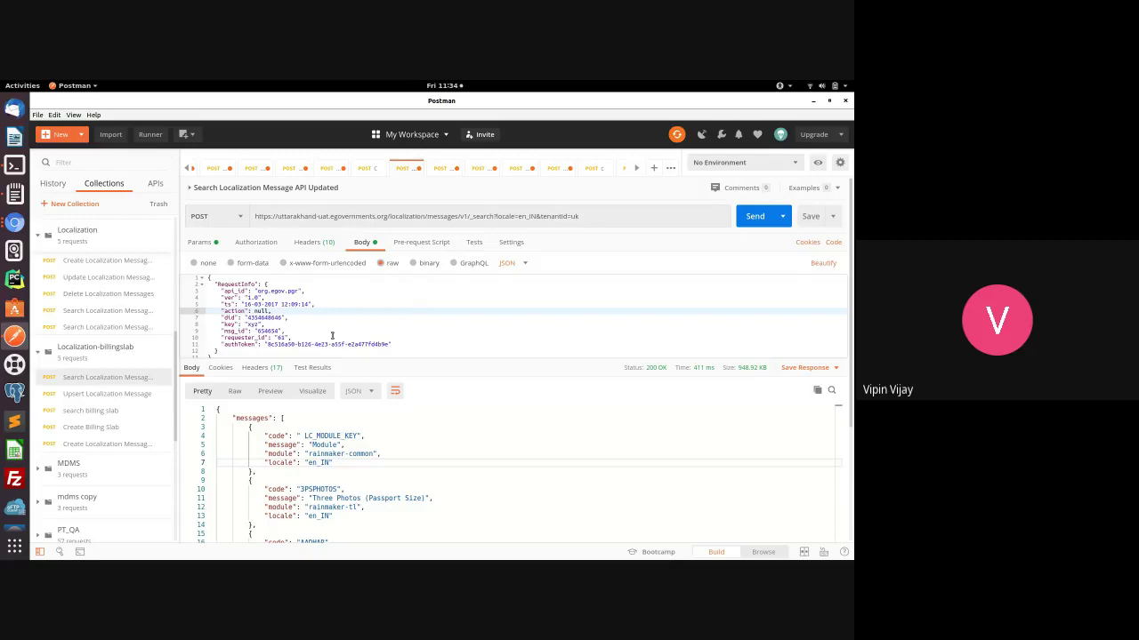
{"action": "left_click", "coordinate": [267, 285]}
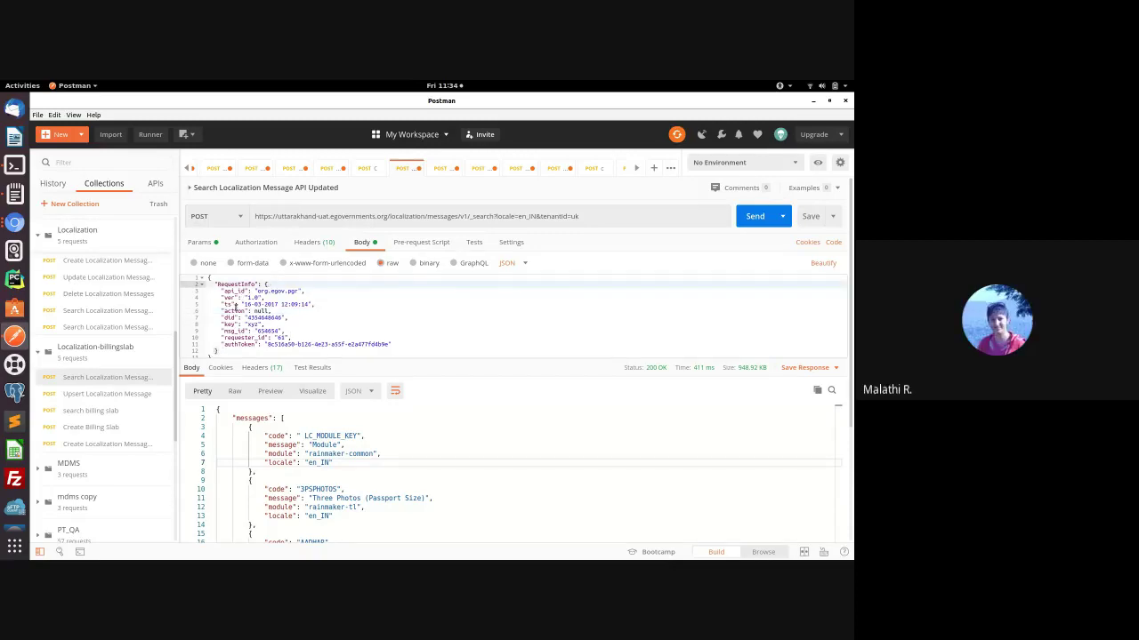
{"action": "left_click", "coordinate": [239, 344]}
{"action": "double_click", "coordinate": [272, 345]}
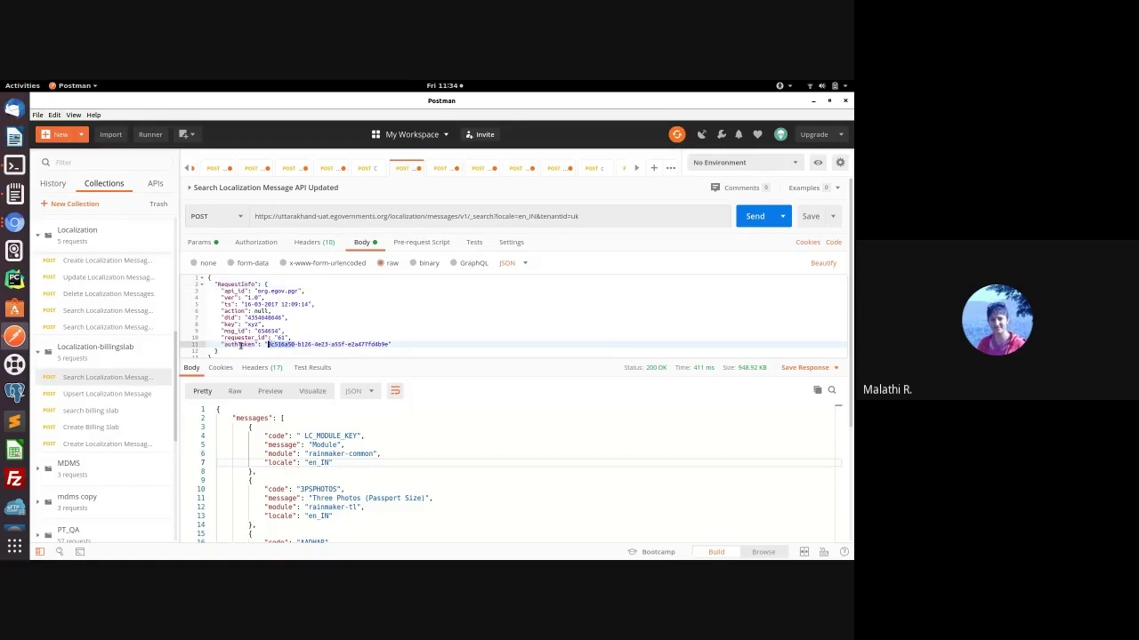
{"action": "left_click_drag", "start_coordinate": [223, 345], "coordinate": [405, 341]}
{"action": "left_click", "coordinate": [388, 339]}
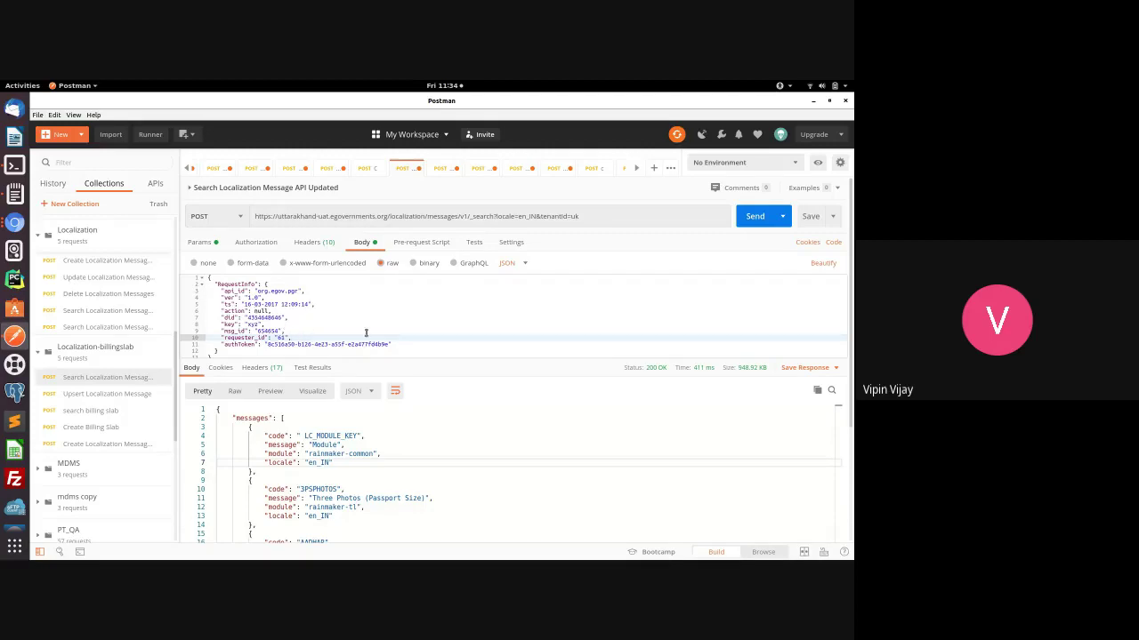
Step: Examine the RequestInfo block from ts to authToken, and compare it with the tenantId parameter in the request URL
{"action": "left_click", "coordinate": [224, 305]}
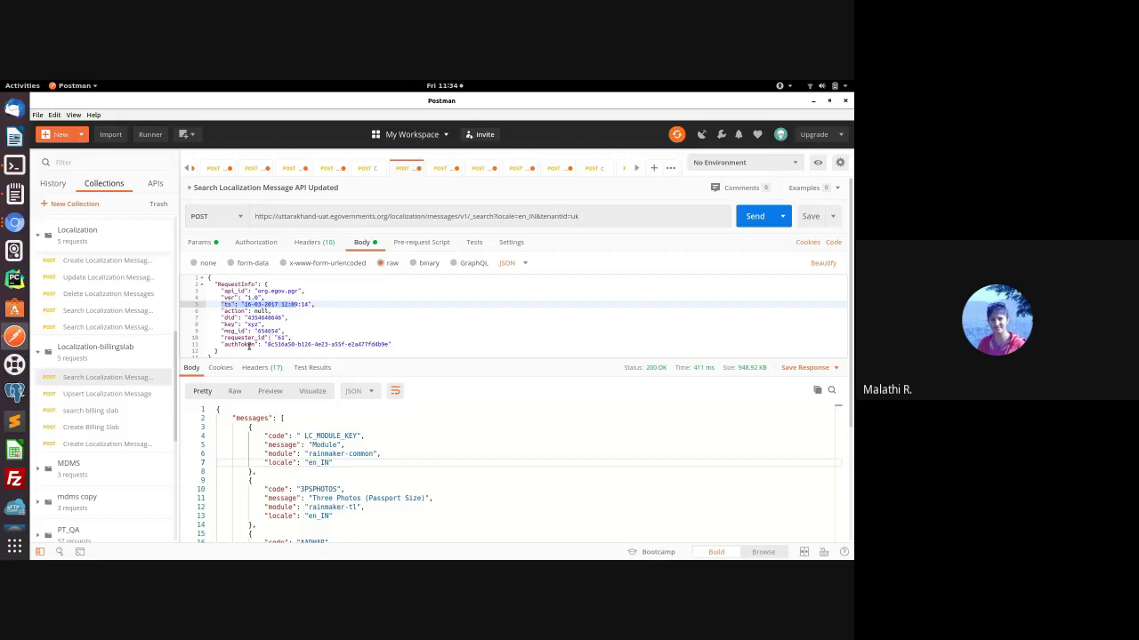
{"action": "double_click", "coordinate": [238, 344]}
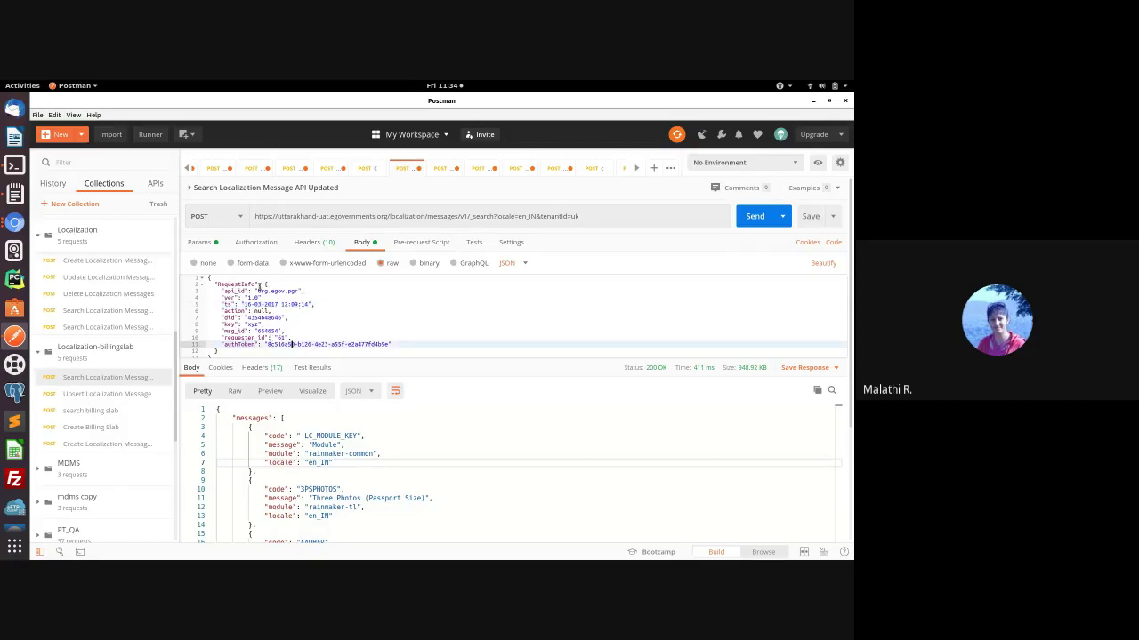
{"action": "left_click", "coordinate": [268, 285]}
{"action": "double_click", "coordinate": [240, 285]}
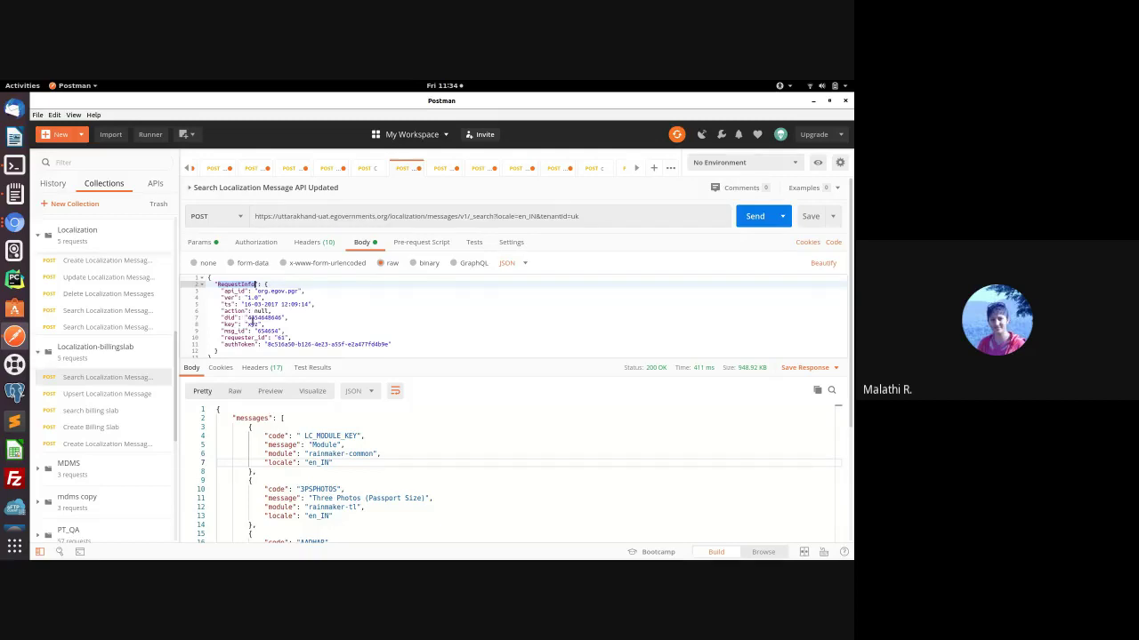
{"action": "left_click", "coordinate": [365, 338]}
{"action": "scroll", "coordinate": [364, 336], "scroll_direction": "down", "scroll_amount": 1}
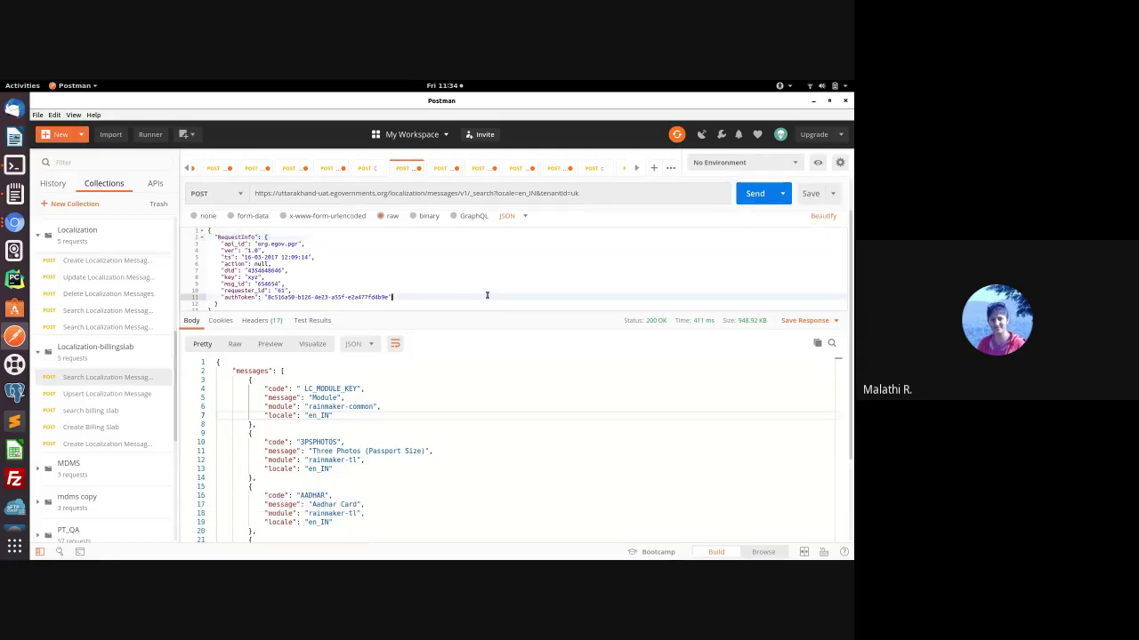
{"action": "left_click_drag", "start_coordinate": [497, 193], "coordinate": [595, 195]}
{"action": "left_click", "coordinate": [594, 195]}
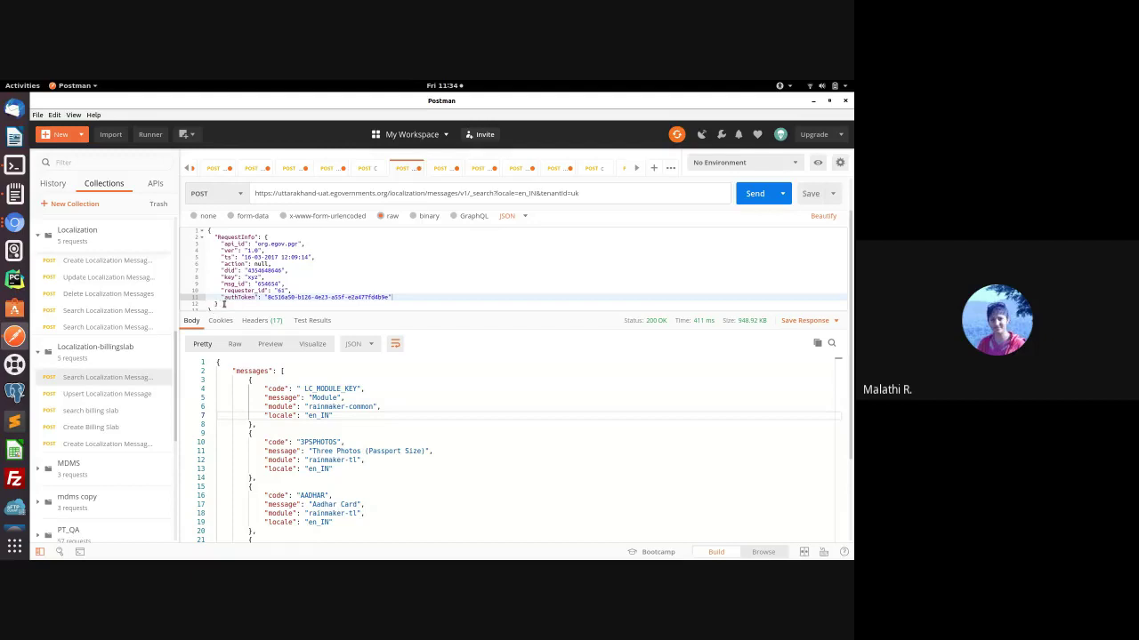
{"action": "left_click", "coordinate": [369, 302]}
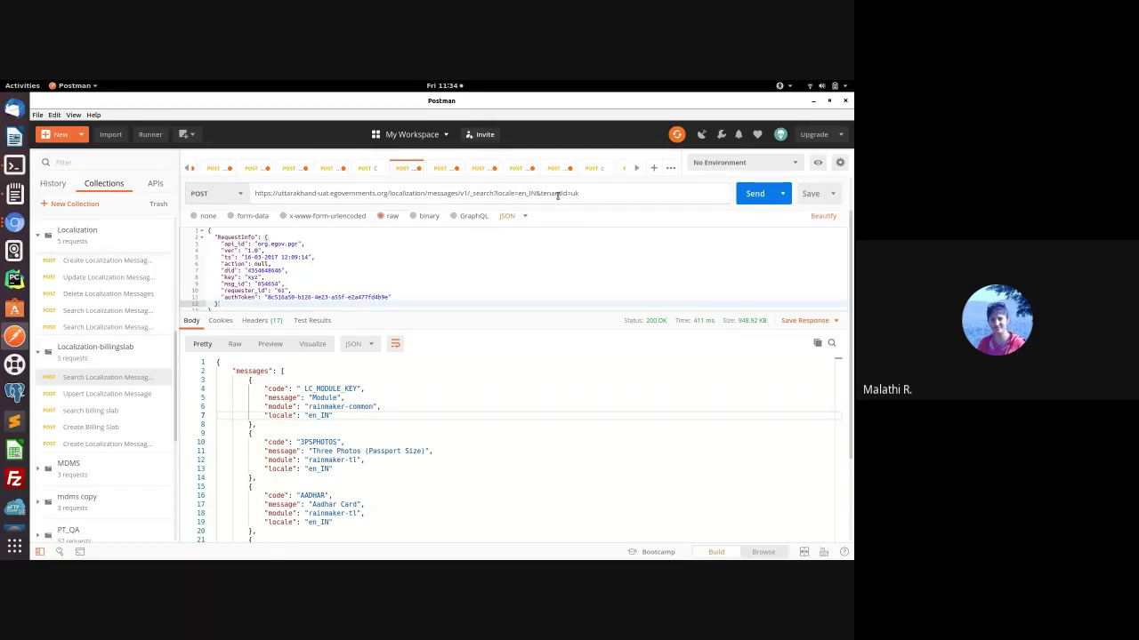
Step: Retype the language part of the locale in the localization search URL as en
{"action": "left_click", "coordinate": [524, 194]}
{"action": "key", "text": "BackSpace"}
{"action": "key", "text": "BackSpace"}
{"action": "type", "text": "en"}
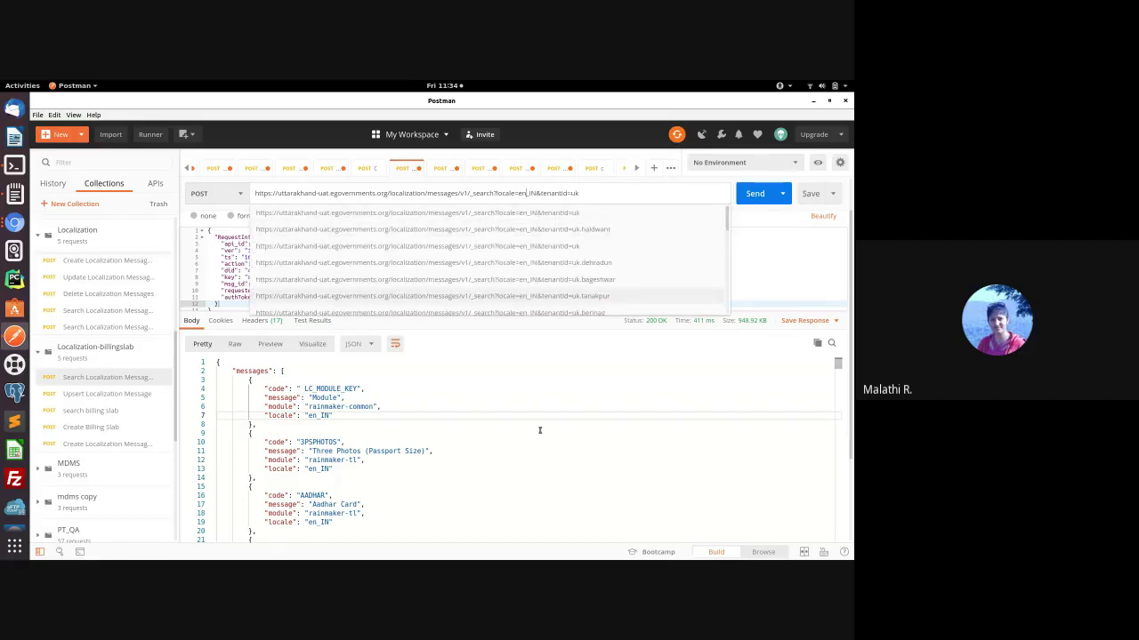
{"action": "left_click", "coordinate": [539, 431]}
Step: Switch to the NagarSewa language selection page in Chromium and choose English as the language
{"action": "left_click", "coordinate": [15, 193]}
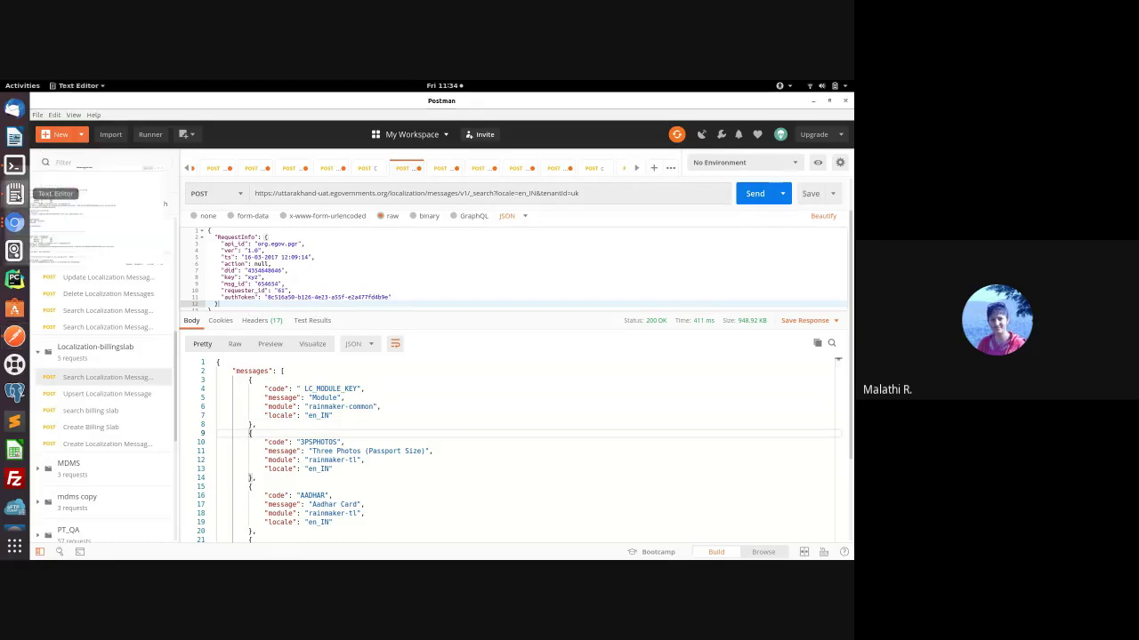
{"action": "left_click", "coordinate": [14, 222]}
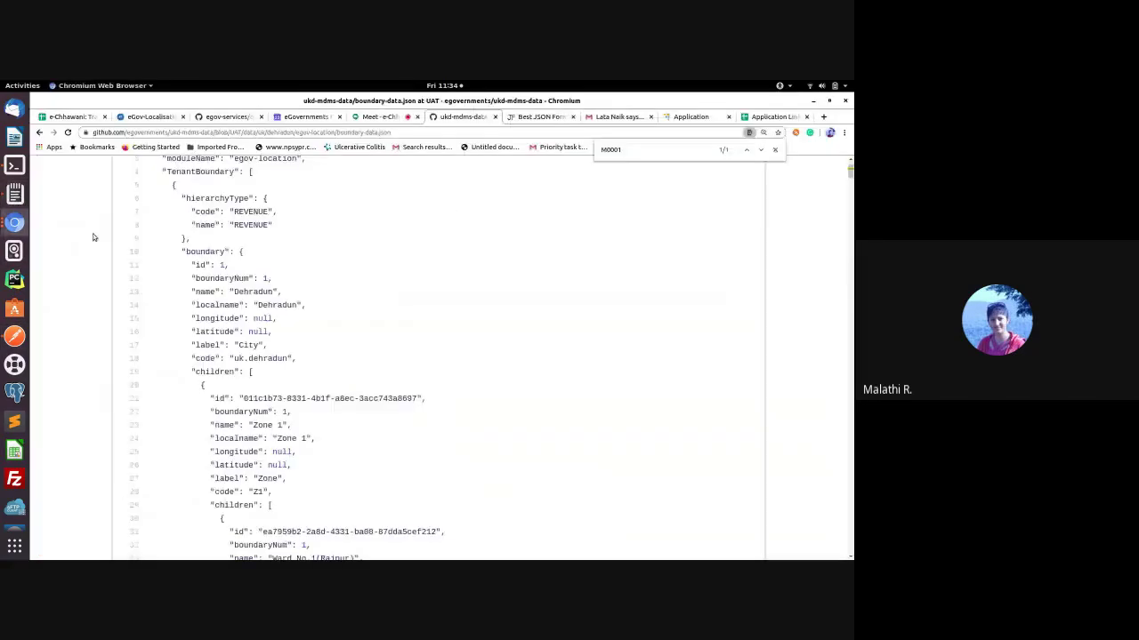
{"action": "left_click", "coordinate": [14, 222]}
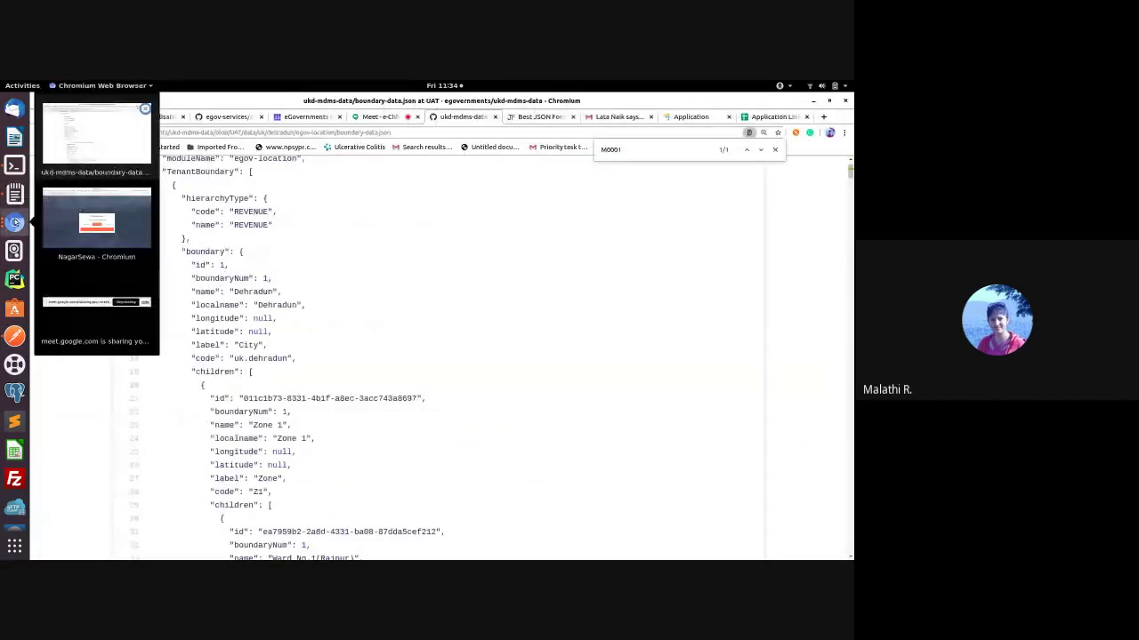
{"action": "left_click", "coordinate": [80, 235]}
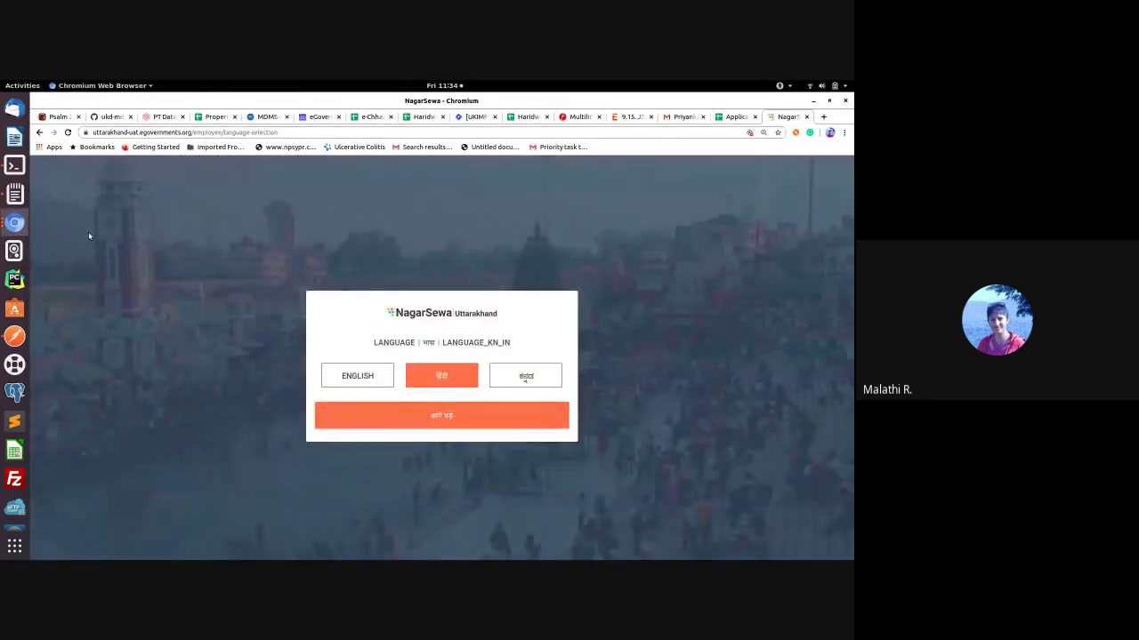
{"action": "left_click", "coordinate": [20, 228]}
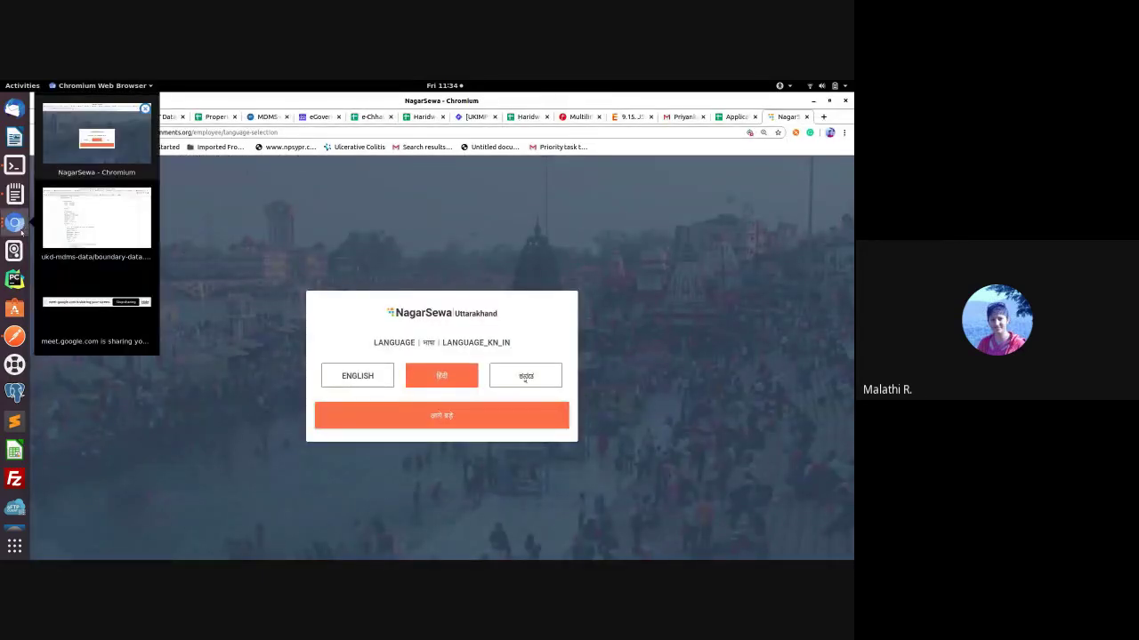
{"action": "left_click", "coordinate": [367, 383]}
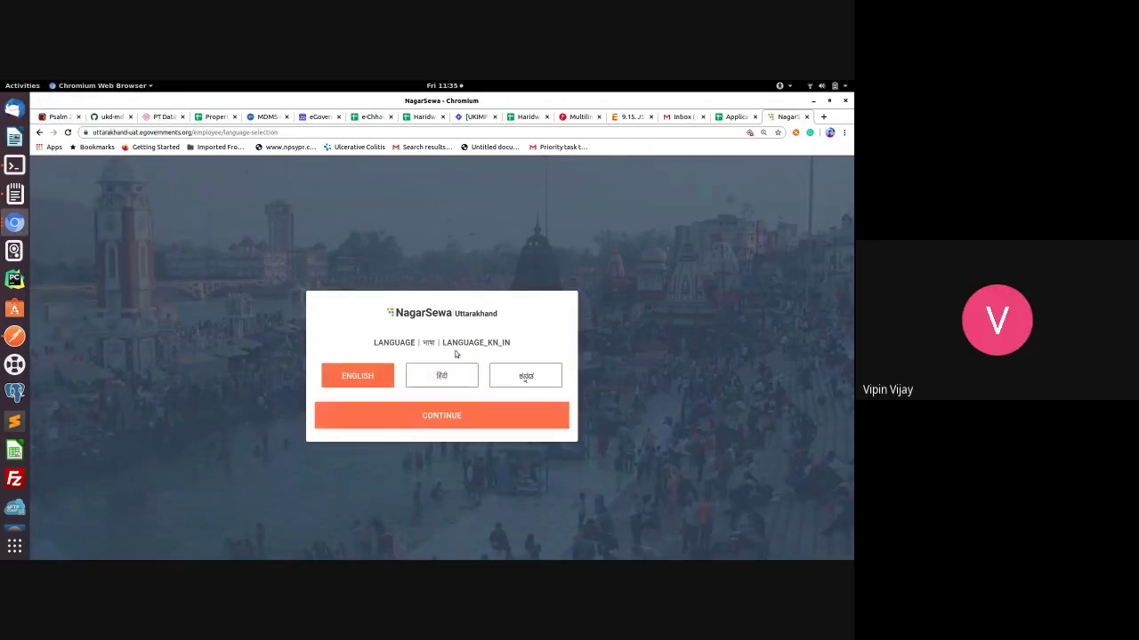
Step: Copy the LANGUAGE_KN_IN label from the NagarSewa page and search Postman's state-level response for it
{"action": "left_click_drag", "start_coordinate": [442, 342], "coordinate": [513, 342]}
{"action": "key", "text": "ctrl+c"}
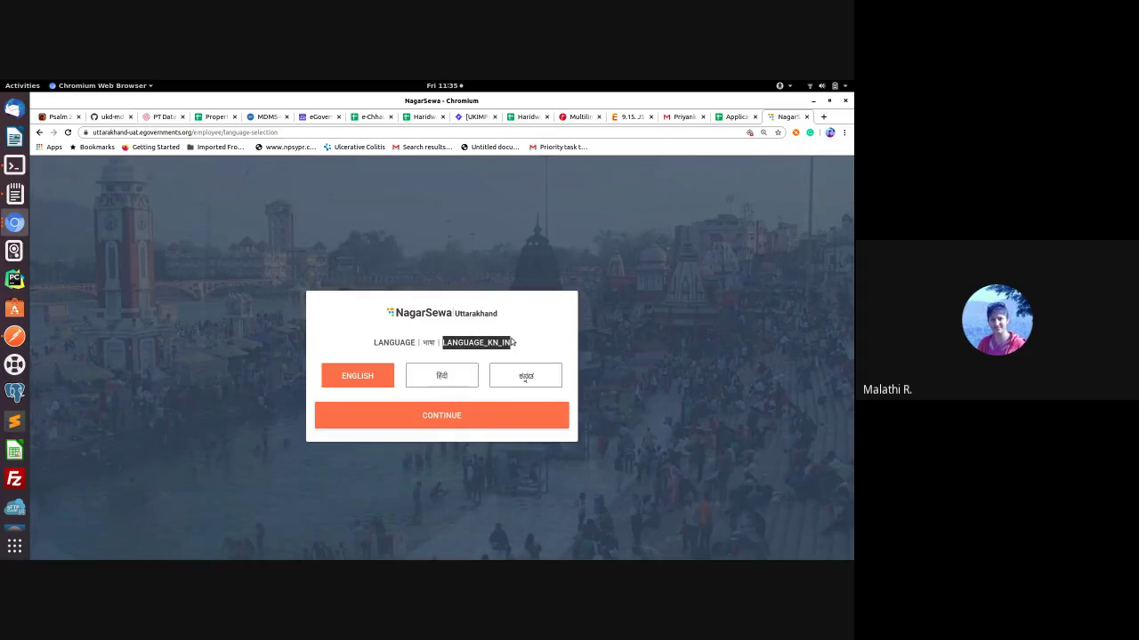
{"action": "left_click", "coordinate": [14, 336]}
{"action": "key", "text": "ctrl+f"}
{"action": "key", "text": "ctrl+v"}
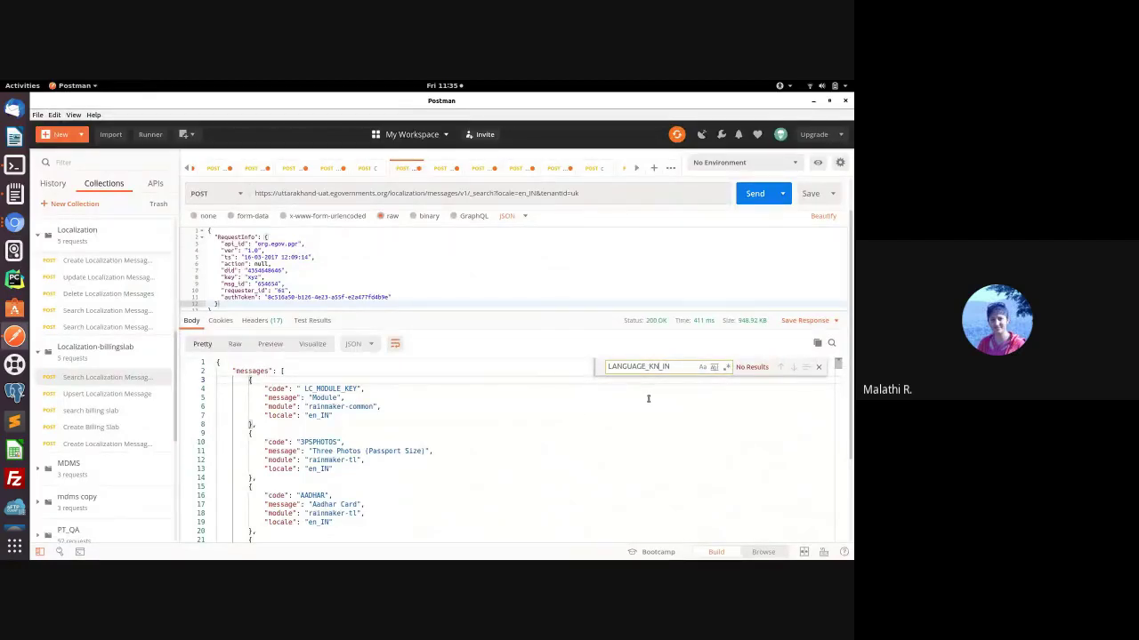
Step: Search the en_IN response for the code LANGUAGE_EN_IN and select its message LANGUAGE
{"action": "key", "text": "BackSpace"}
{"action": "key", "text": "BackSpace"}
{"action": "type", "text": "EN"}
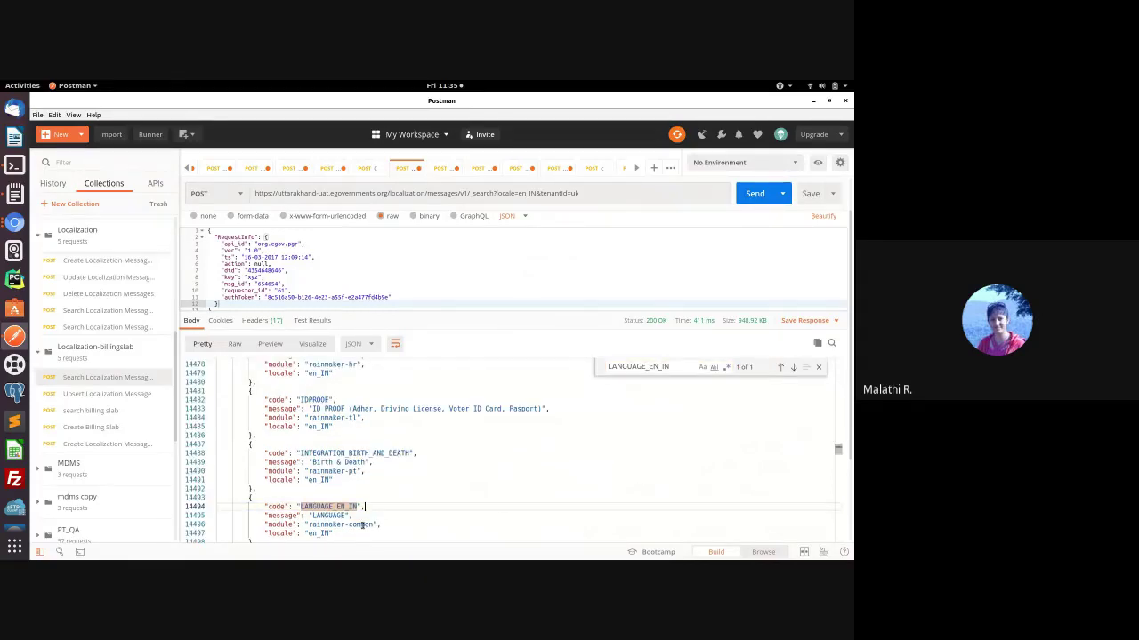
{"action": "left_click", "coordinate": [337, 516]}
{"action": "double_click", "coordinate": [336, 516]}
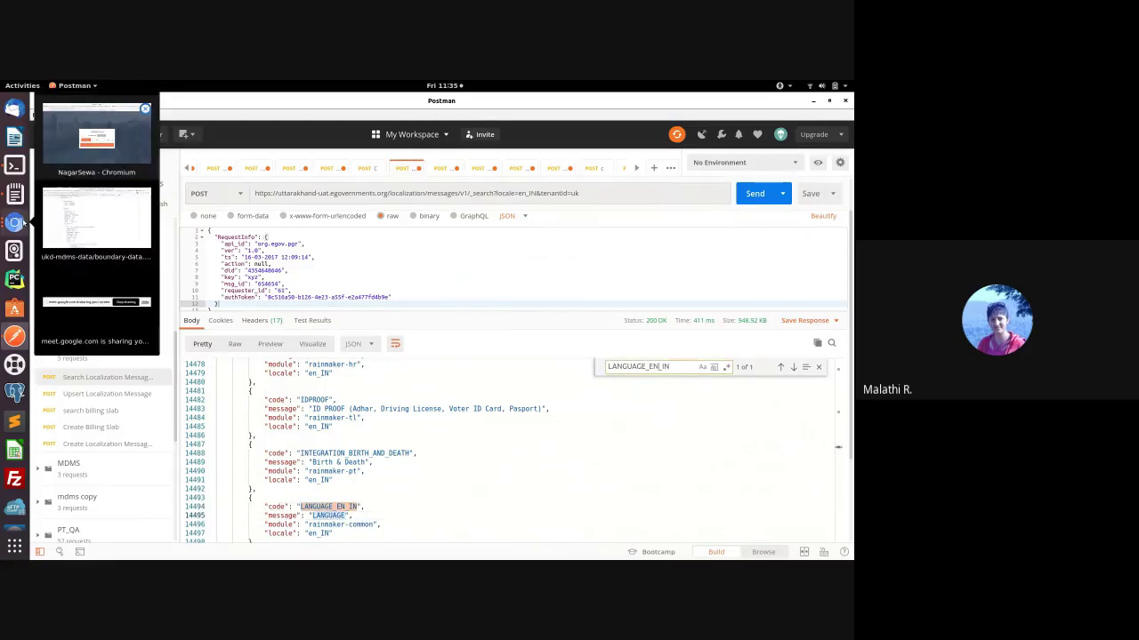
Step: Return to the NagarSewa language selection page in Chromium and highlight the LANGUAGE label and the Hindi label भाषा
{"action": "left_click", "coordinate": [14, 223]}
{"action": "left_click", "coordinate": [102, 147]}
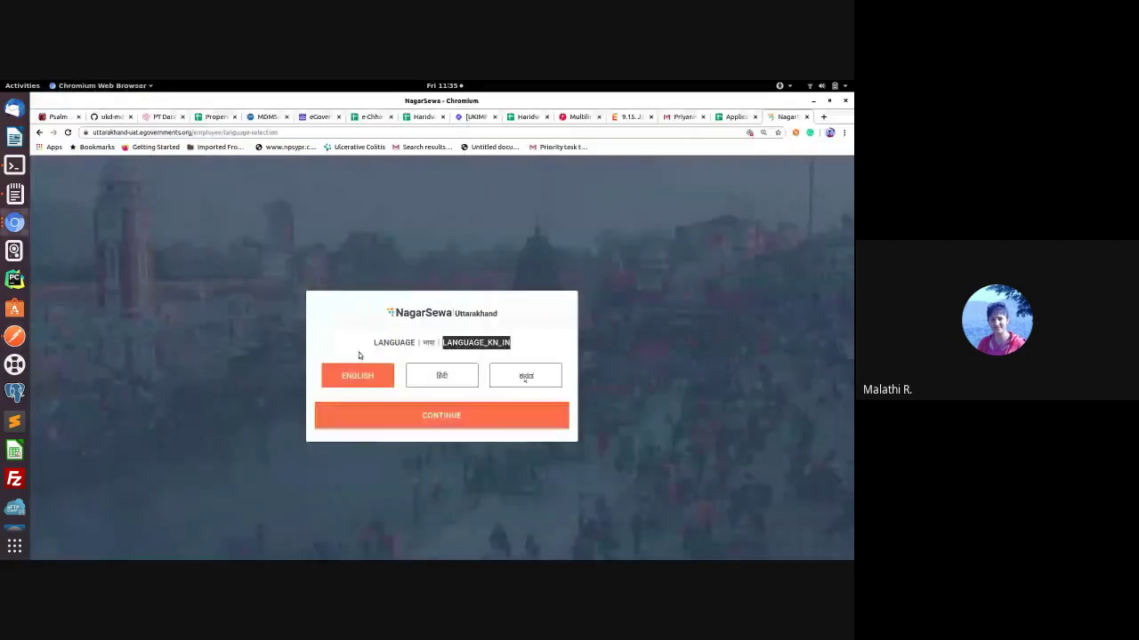
{"action": "double_click", "coordinate": [403, 342]}
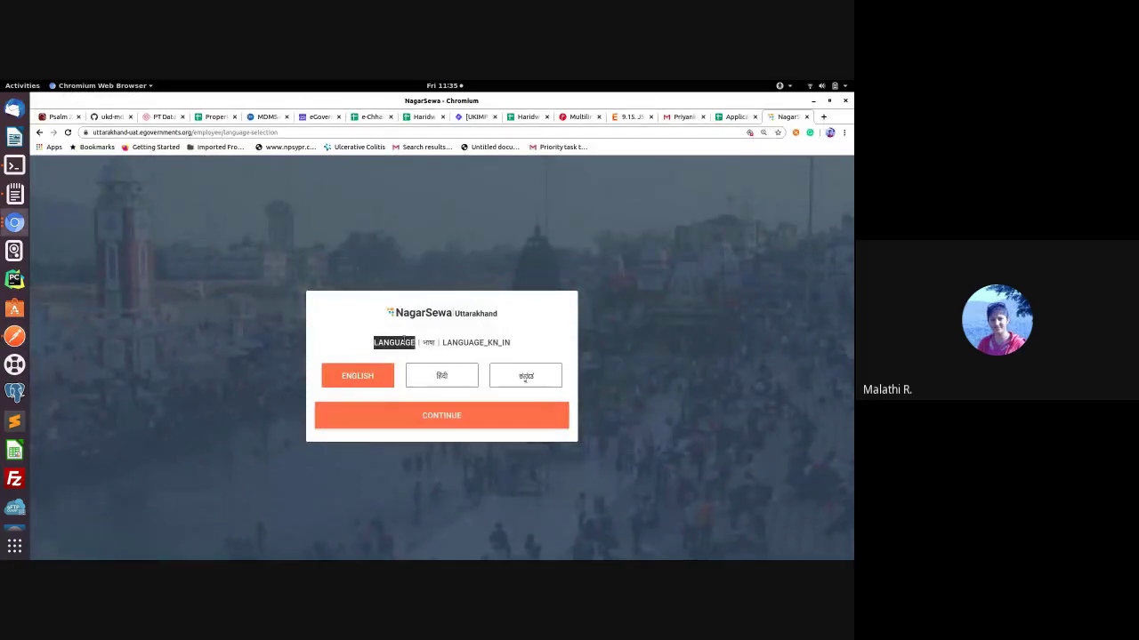
{"action": "double_click", "coordinate": [428, 343]}
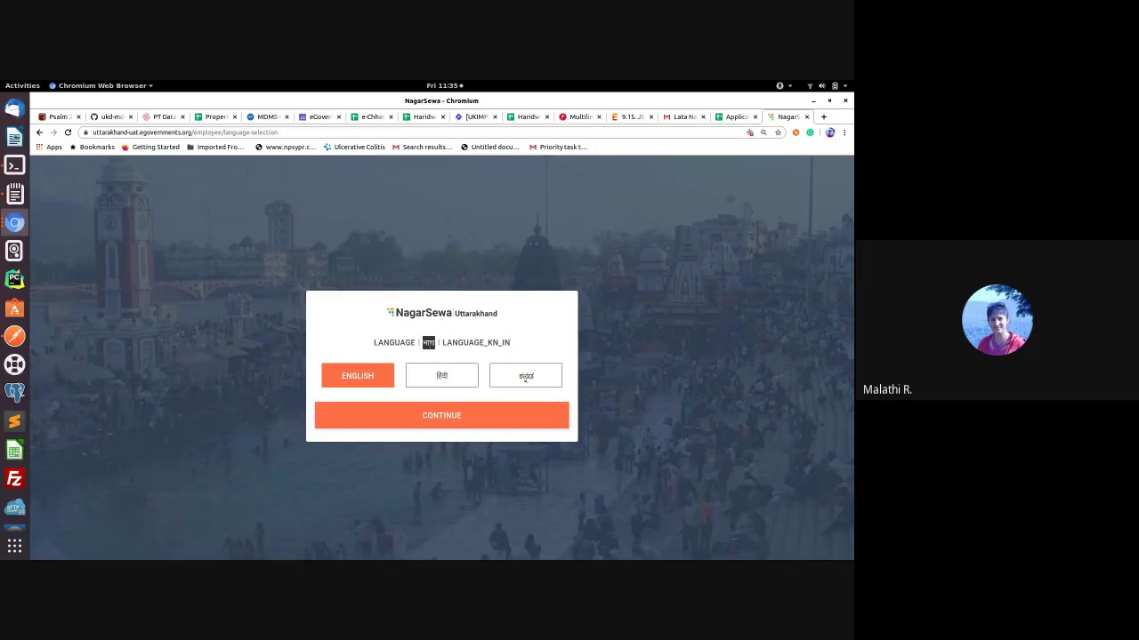
Step: Switch back to Postman, set the search URL's locale to hi_IN for tenantId uk, and send the request
{"action": "left_click", "coordinate": [15, 225]}
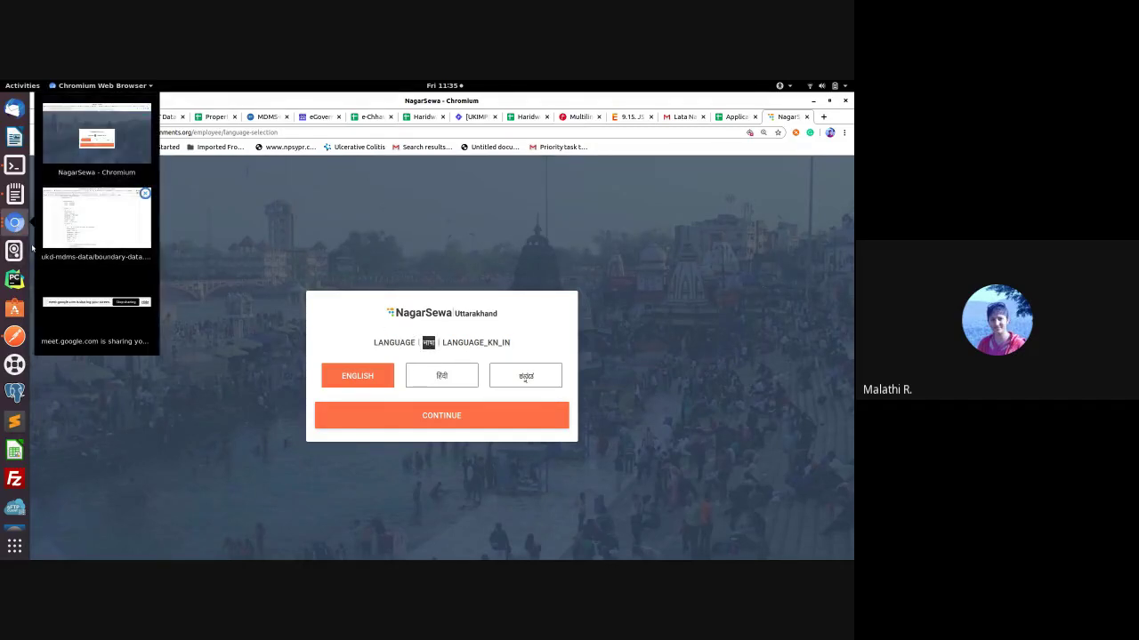
{"action": "left_click", "coordinate": [14, 337]}
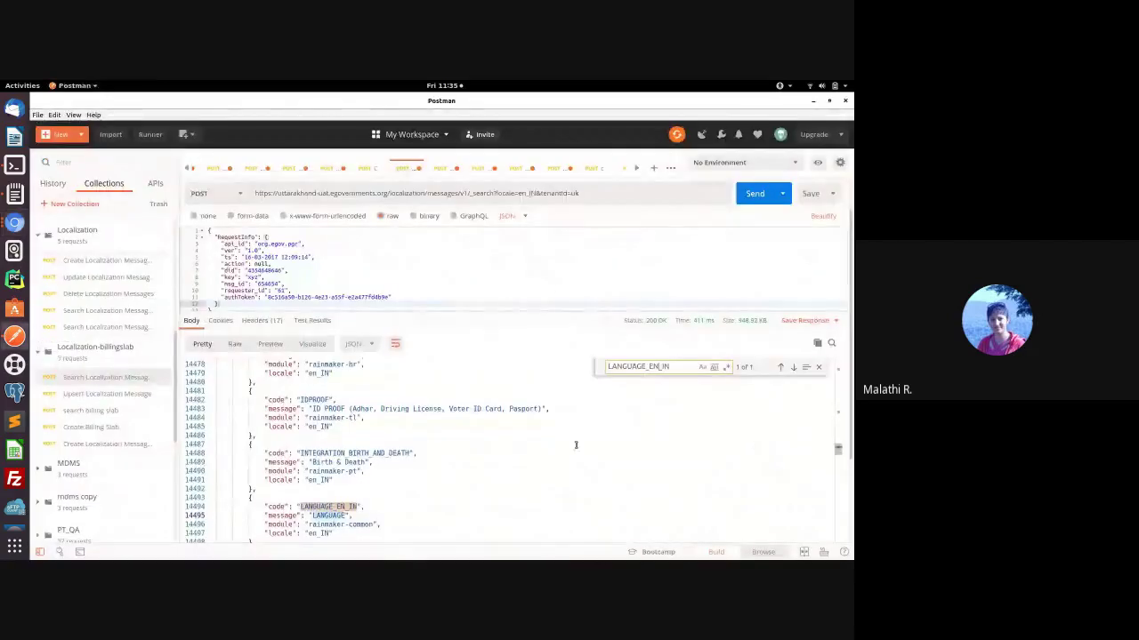
{"action": "left_click", "coordinate": [525, 194]}
{"action": "key", "text": "BackSpace"}
{"action": "key", "text": "BackSpace"}
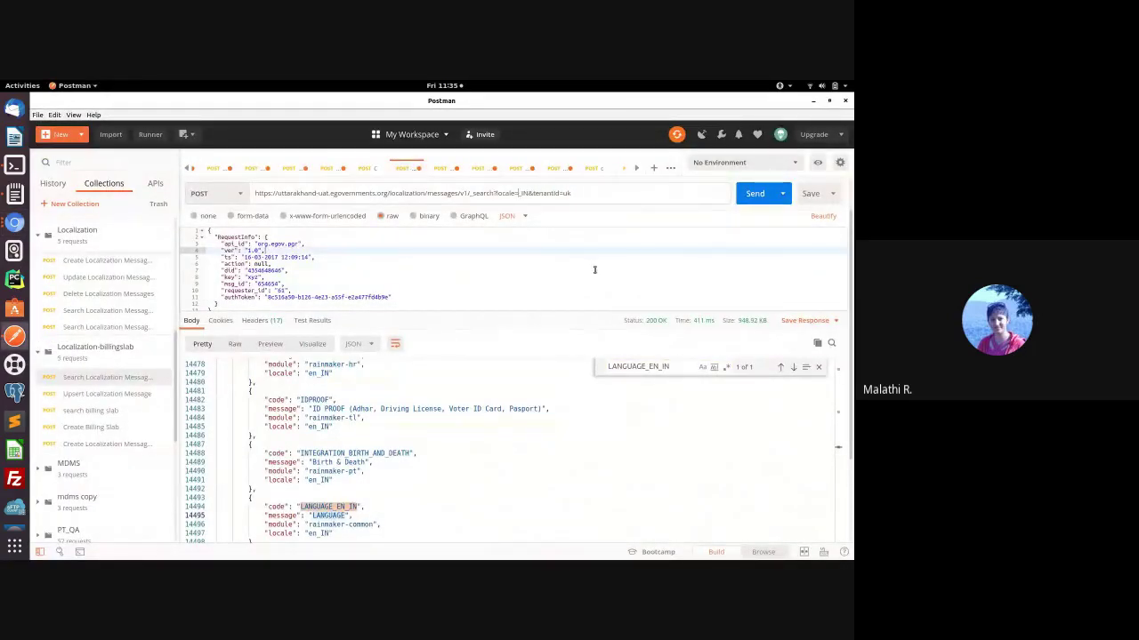
{"action": "type", "text": "hi"}
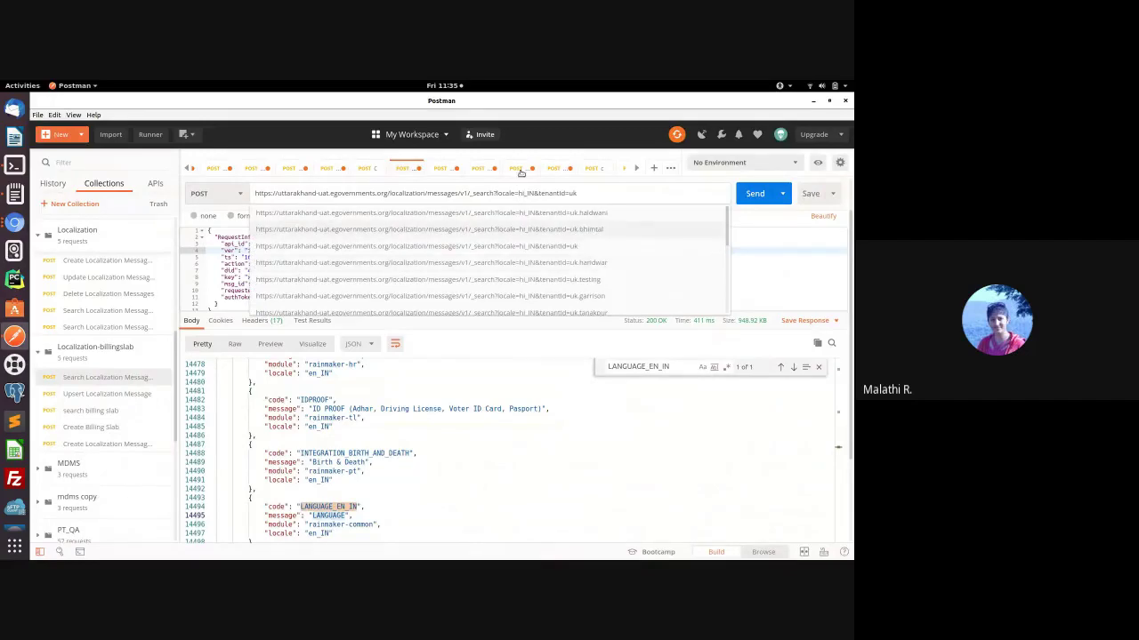
{"action": "left_click", "coordinate": [752, 194]}
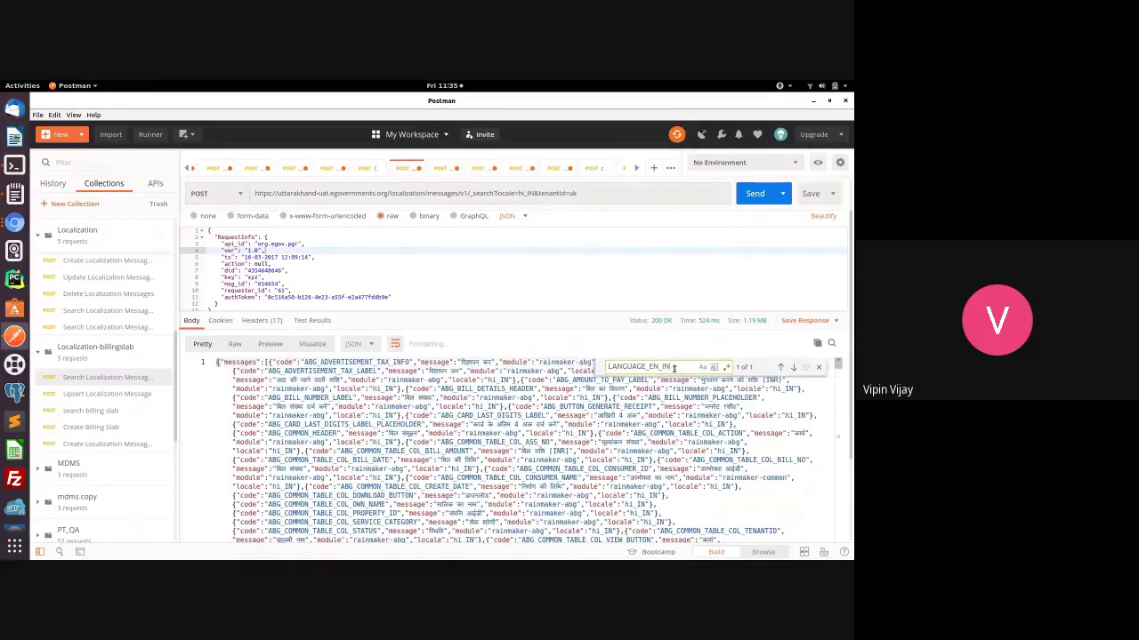
Step: Search the hi_IN response for LANGUAGE_EN_IN and LANGUAGE_HI_IN, and select the message of LANGUAGE_HI_IN
{"action": "left_click", "coordinate": [791, 368]}
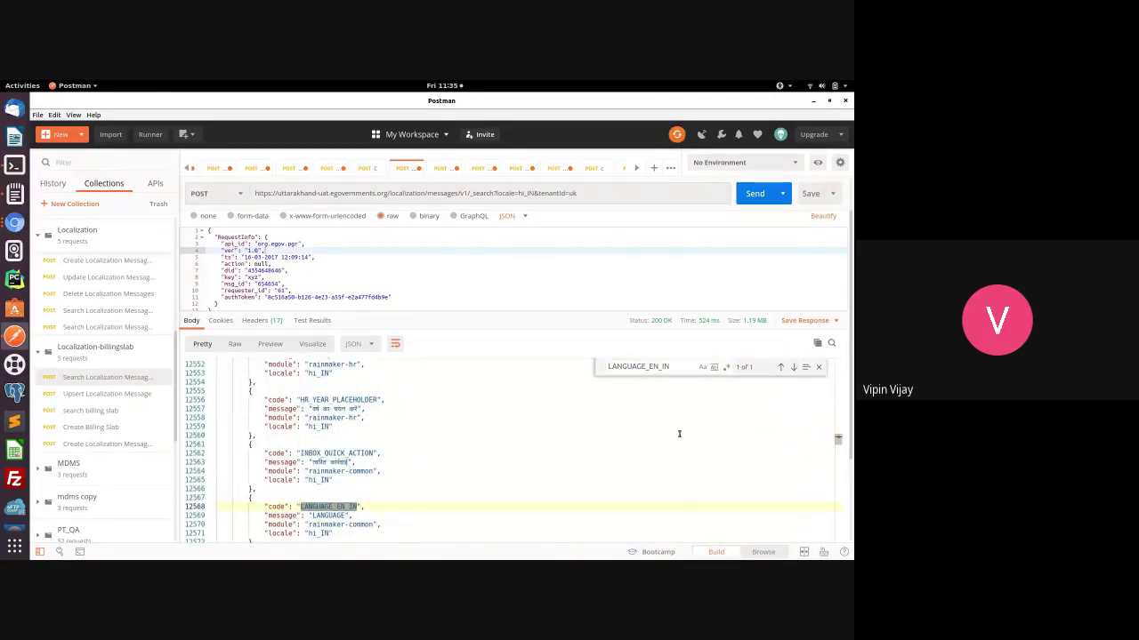
{"action": "left_click", "coordinate": [661, 367]}
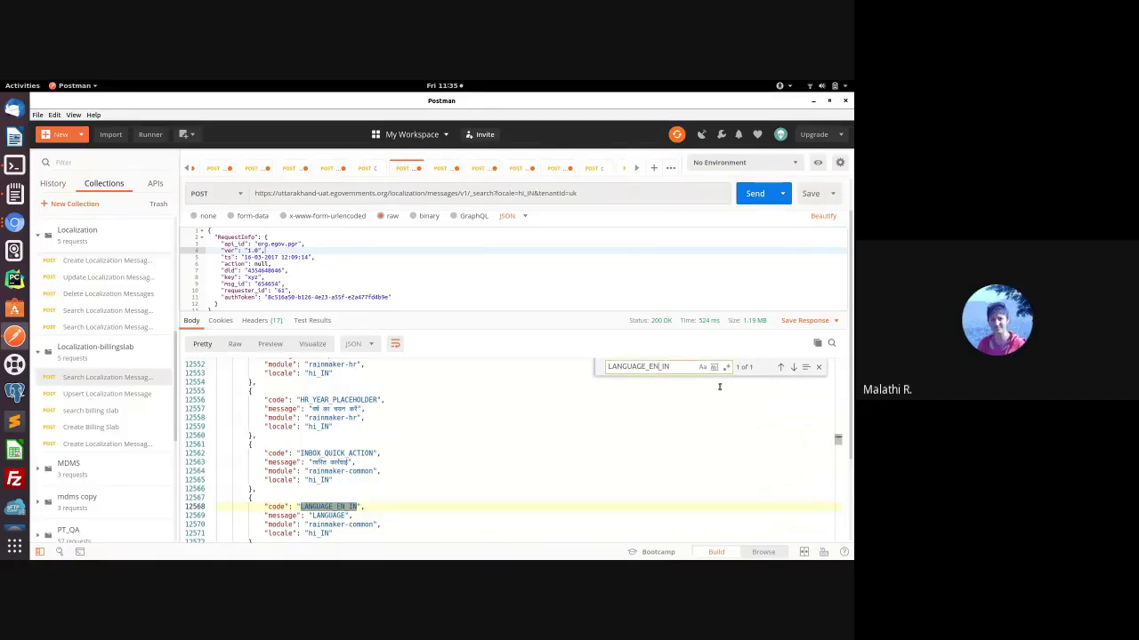
{"action": "key", "text": "BackSpace"}
{"action": "key", "text": "BackSpace"}
{"action": "type", "text": "HI"}
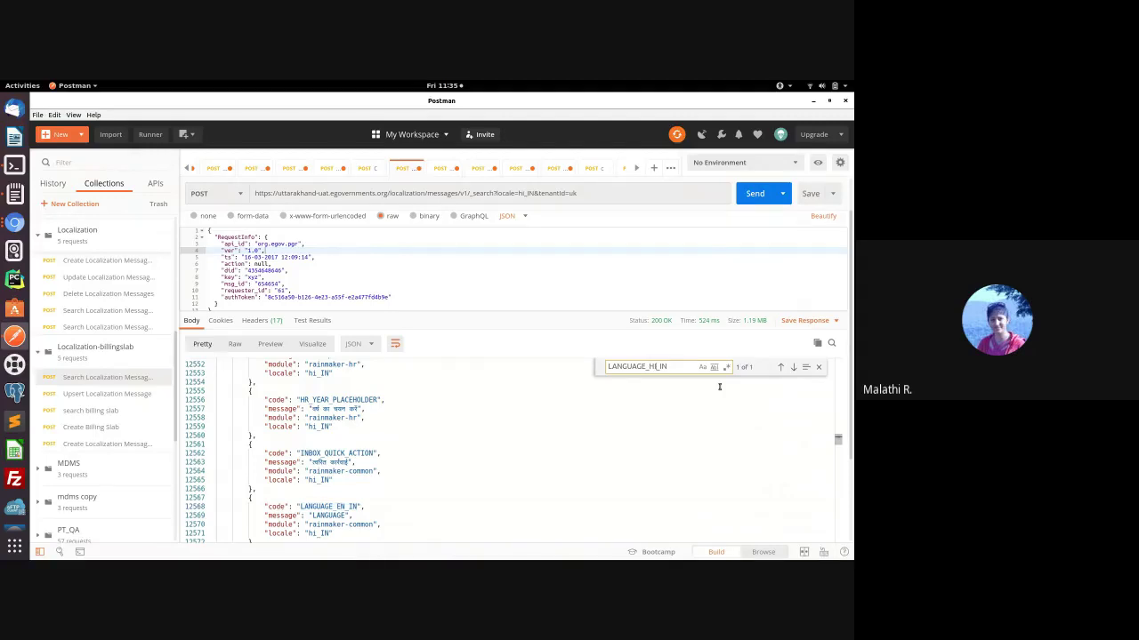
{"action": "left_click", "coordinate": [792, 368]}
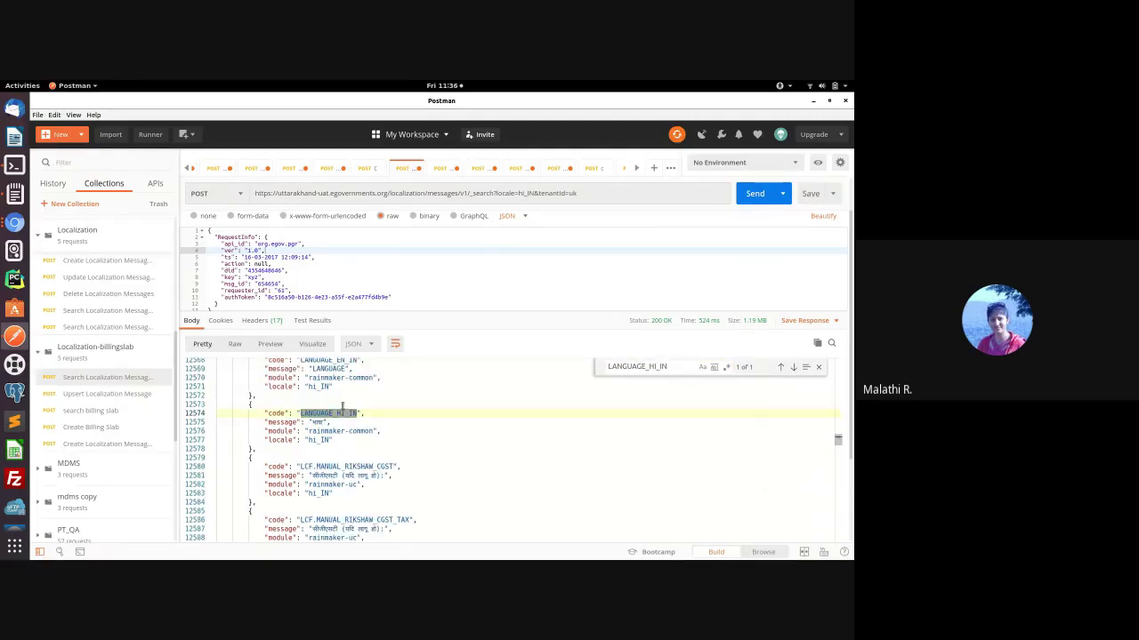
{"action": "left_click_drag", "start_coordinate": [313, 422], "coordinate": [327, 423]}
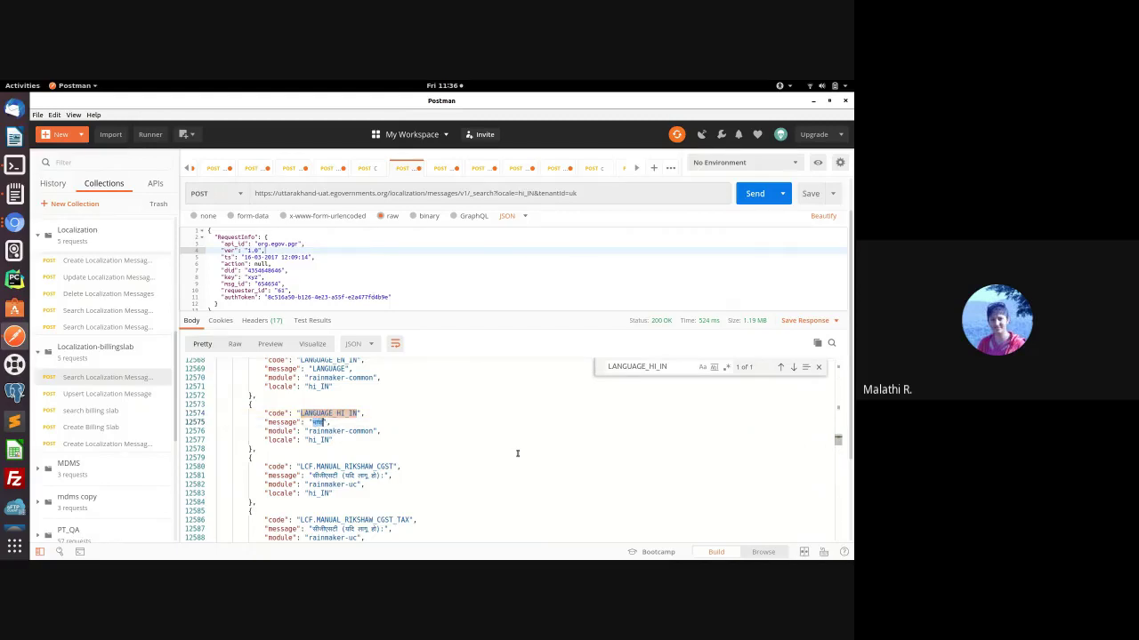
Step: Highlight the rainmaker-common module line of the LANGUAGE_HI_IN entry in the hi_IN response
{"action": "left_click", "coordinate": [480, 451]}
{"action": "left_click", "coordinate": [382, 431]}
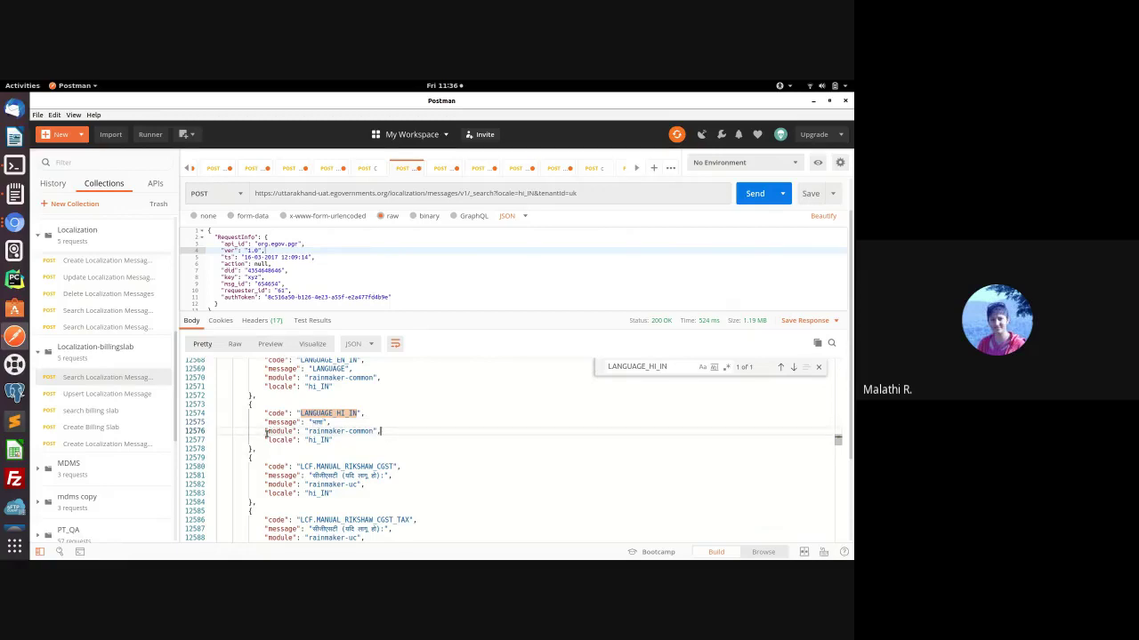
{"action": "left_click_drag", "start_coordinate": [264, 432], "coordinate": [381, 432]}
{"action": "left_click", "coordinate": [383, 431]}
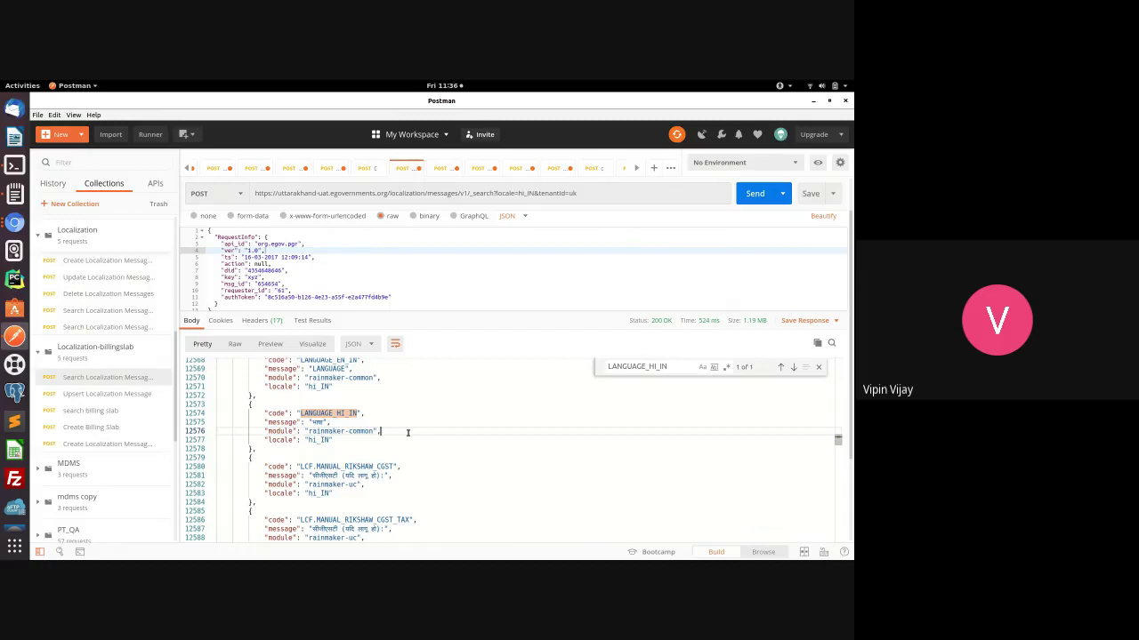
{"action": "scroll", "coordinate": [407, 433], "scroll_direction": "down", "scroll_amount": 1}
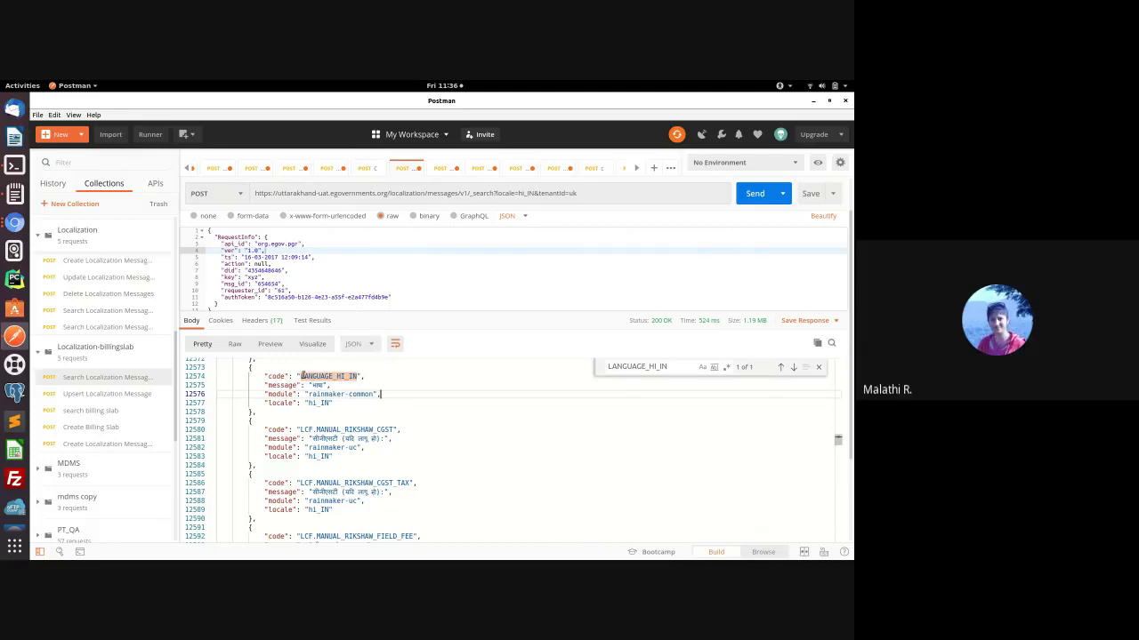
Step: Select the code value LANGUAGE_HI_IN in its response entry to point out the message code
{"action": "left_click", "coordinate": [301, 377]}
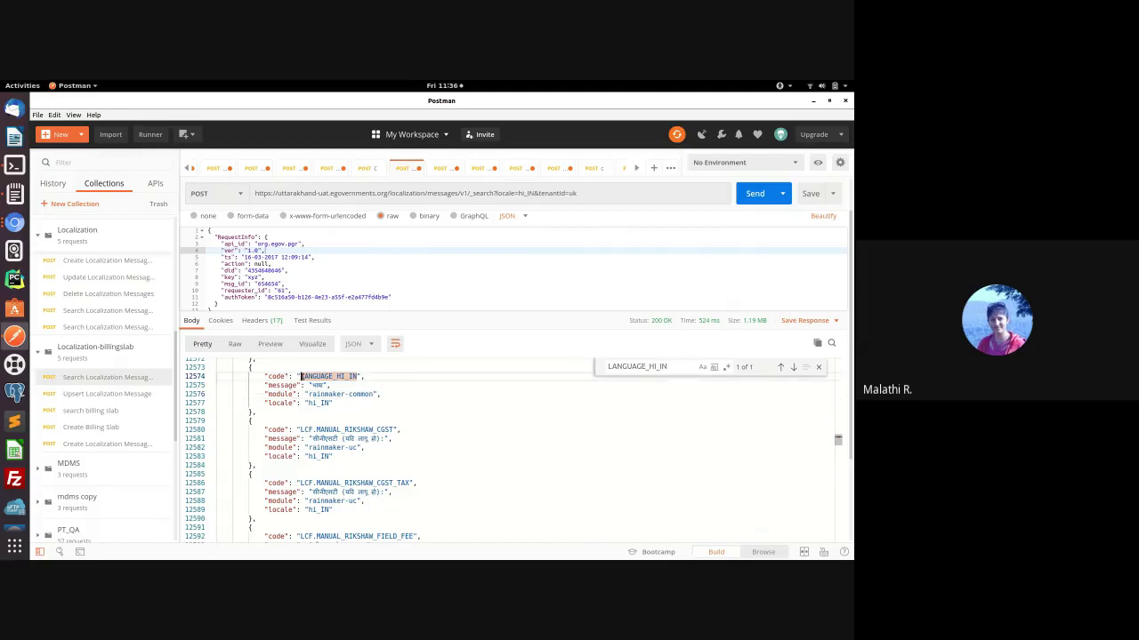
{"action": "triple_click", "coordinate": [306, 376]}
{"action": "left_click", "coordinate": [360, 376]}
{"action": "double_click", "coordinate": [345, 376]}
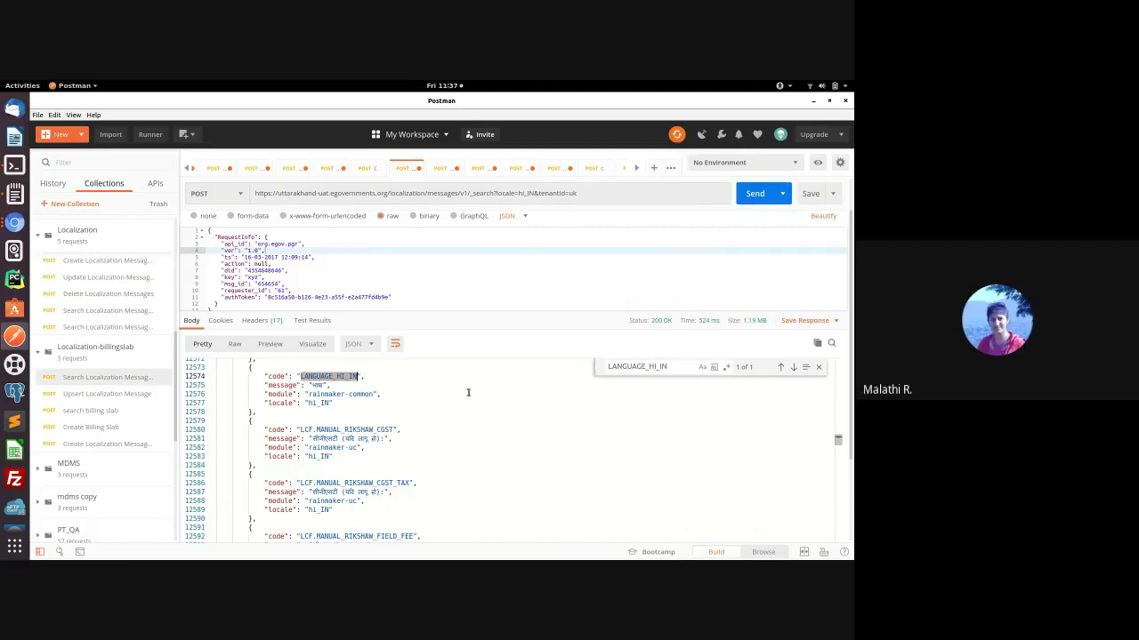
{"action": "left_click", "coordinate": [410, 396]}
{"action": "left_click", "coordinate": [677, 362]}
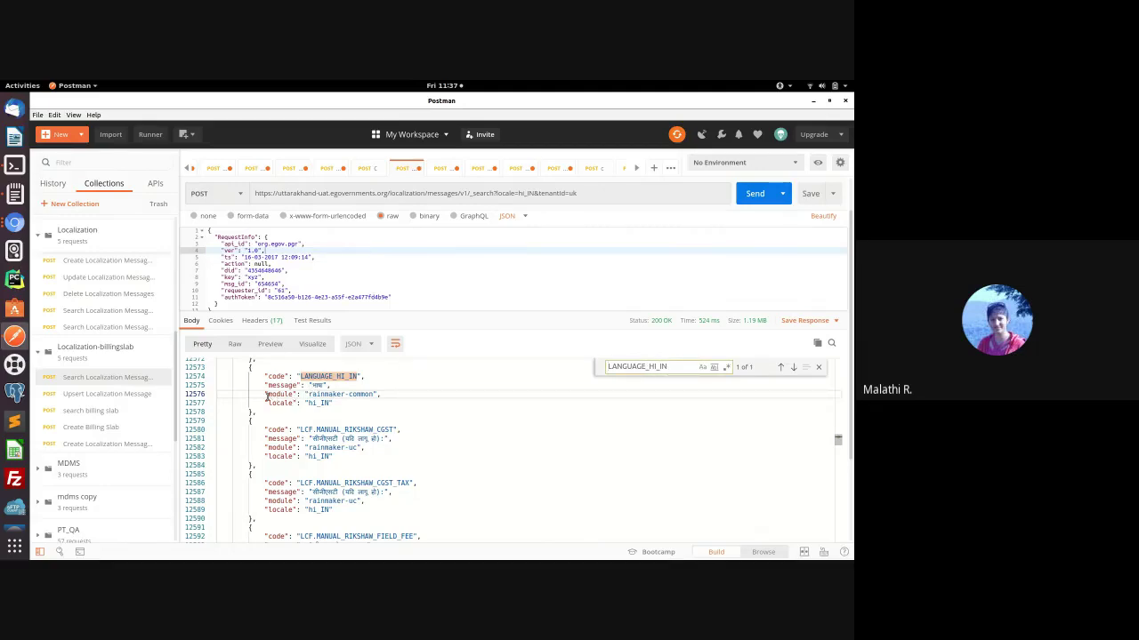
Step: Point out the module and code of the LANGUAGE_HI_IN entry, along with the tenantId in the request URL
{"action": "left_click_drag", "start_coordinate": [265, 396], "coordinate": [322, 394]}
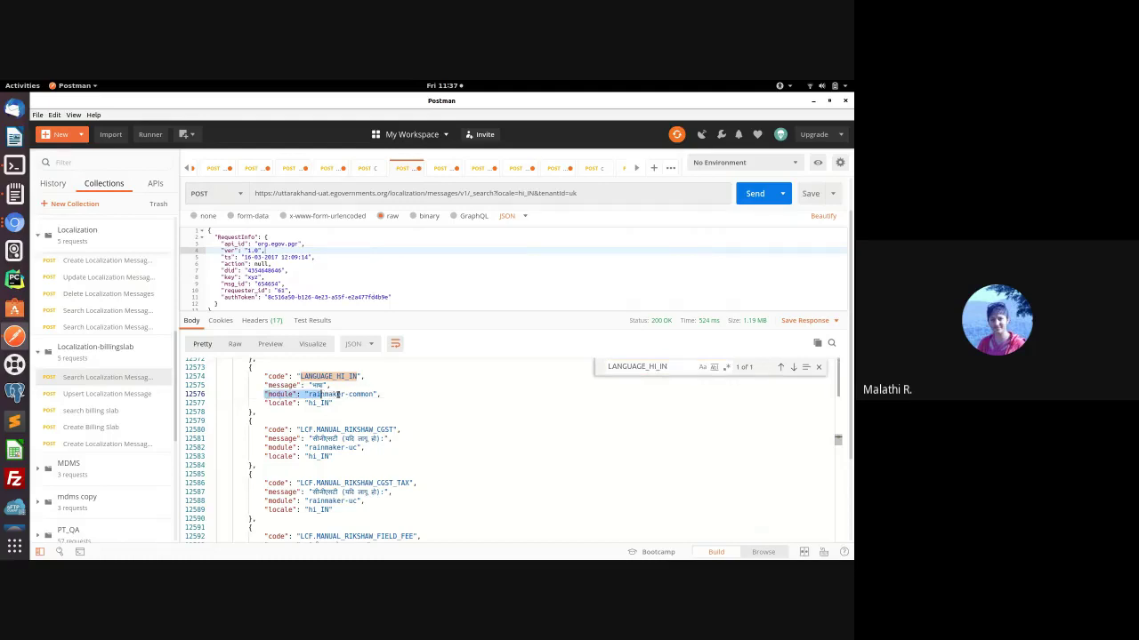
{"action": "double_click", "coordinate": [367, 394]}
{"action": "left_click", "coordinate": [382, 405]}
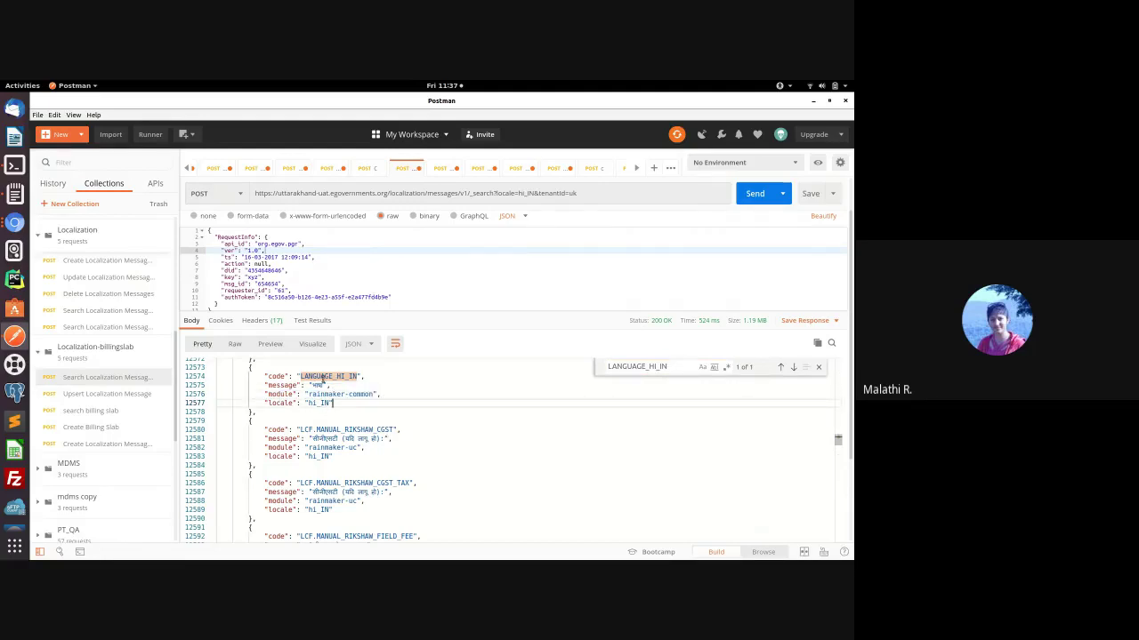
{"action": "left_click_drag", "start_coordinate": [296, 377], "coordinate": [360, 377]}
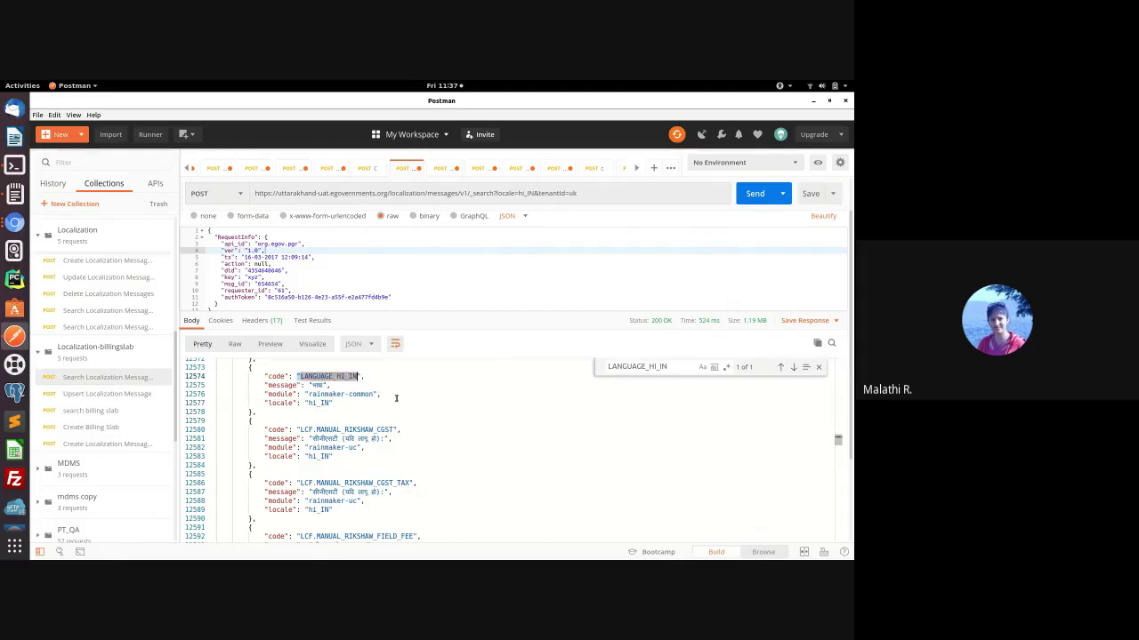
{"action": "left_click", "coordinate": [299, 392]}
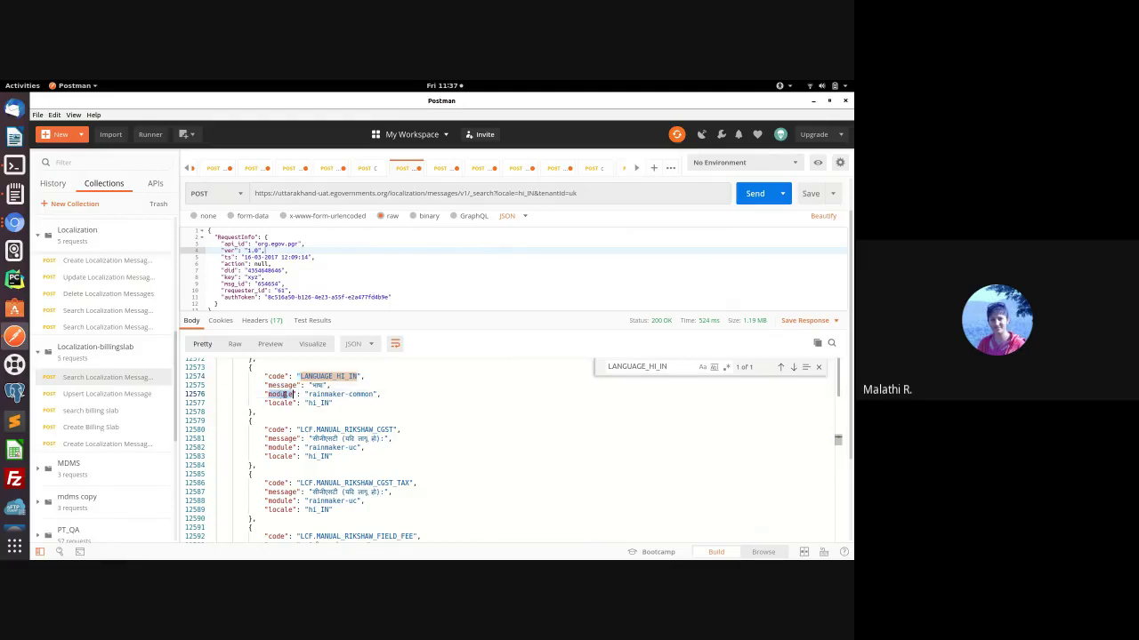
{"action": "left_click", "coordinate": [575, 192]}
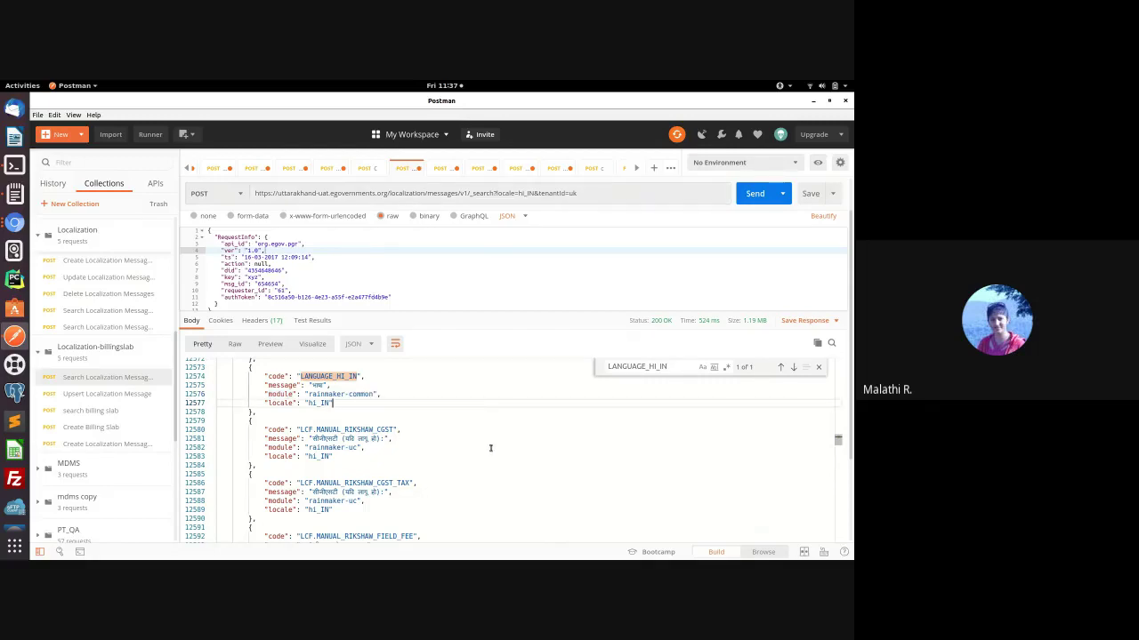
{"action": "scroll", "coordinate": [487, 453], "scroll_direction": "up", "scroll_amount": 6}
{"action": "scroll", "coordinate": [487, 457], "scroll_direction": "down", "scroll_amount": 4}
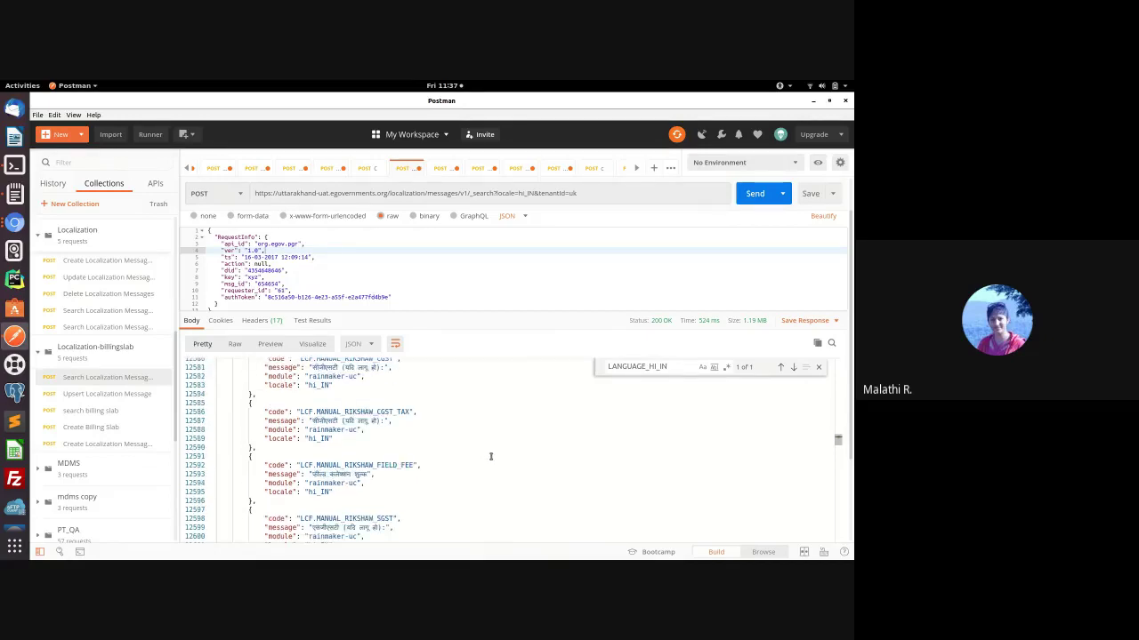
{"action": "double_click", "coordinate": [655, 368]}
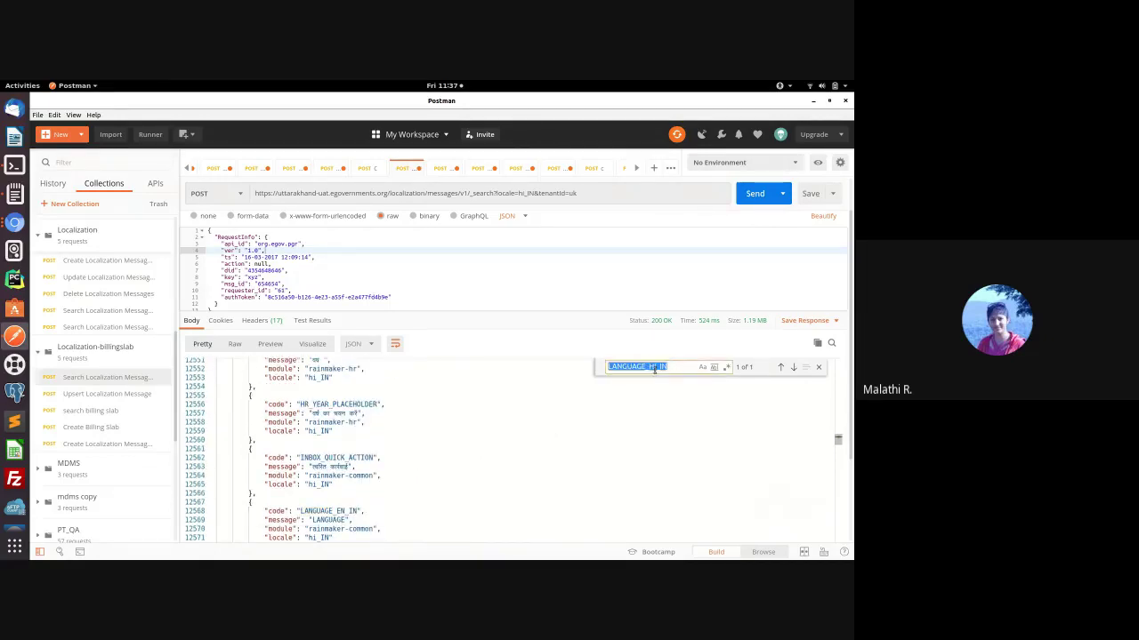
{"action": "left_click", "coordinate": [653, 414]}
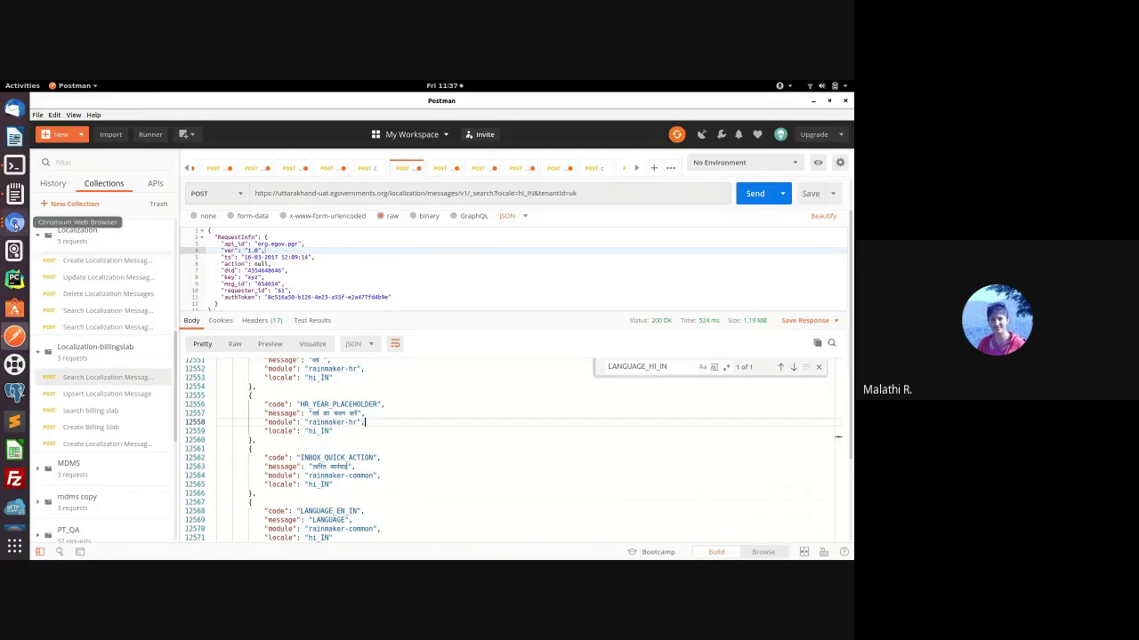
Step: Switch to the NagarSewa language selection page in Chromium and highlight the untranslated LANGUAGE_KN_IN label
{"action": "left_click", "coordinate": [14, 223]}
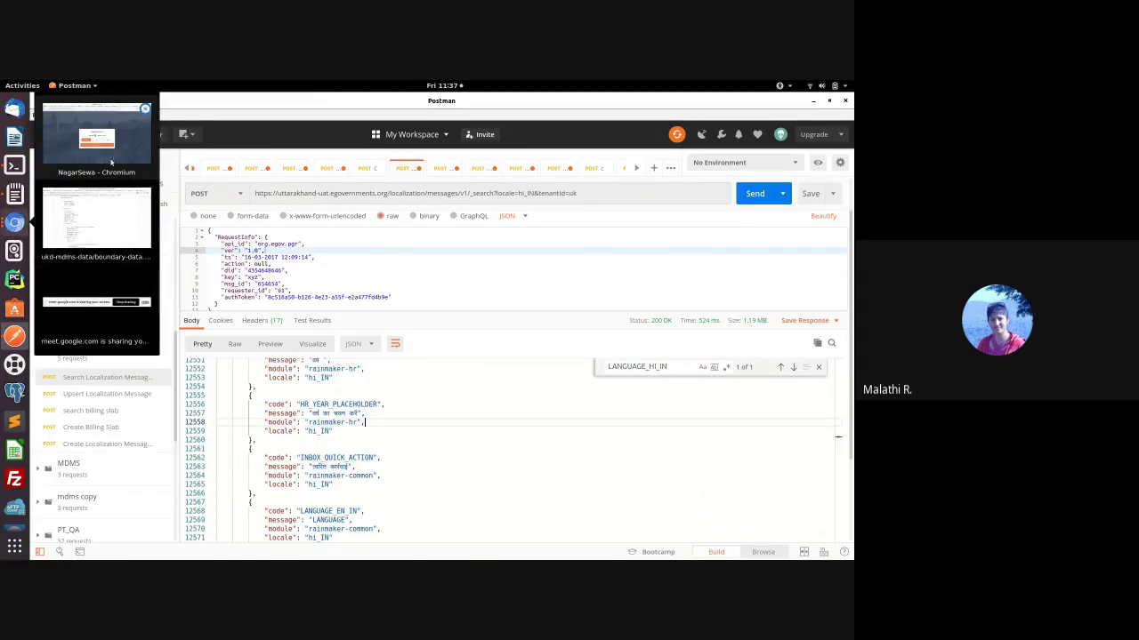
{"action": "left_click", "coordinate": [96, 138]}
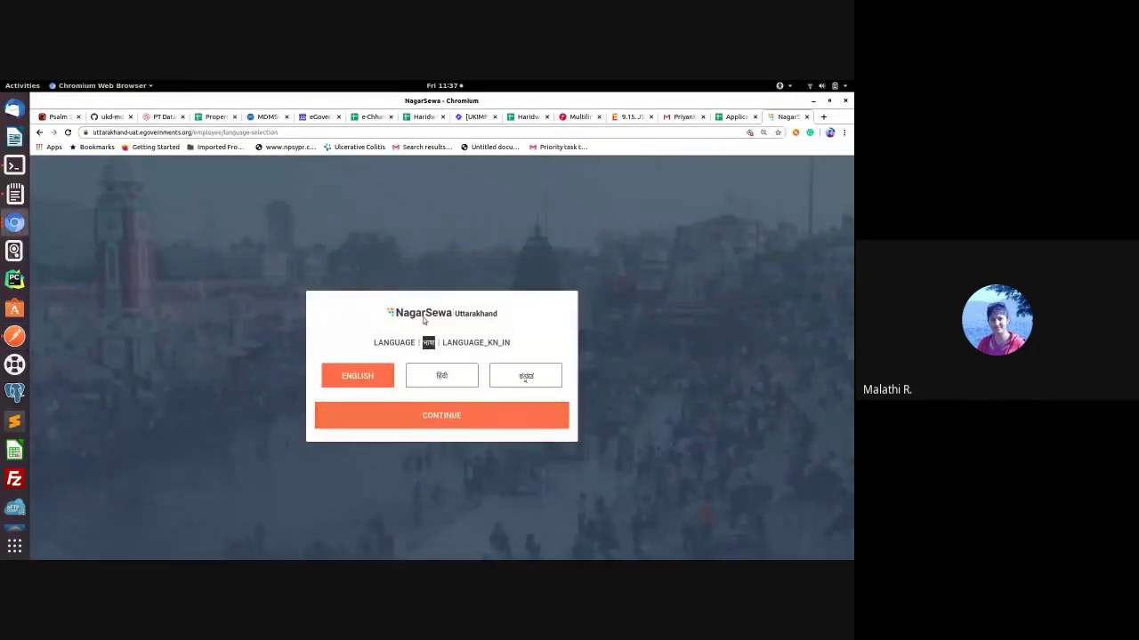
{"action": "double_click", "coordinate": [449, 344]}
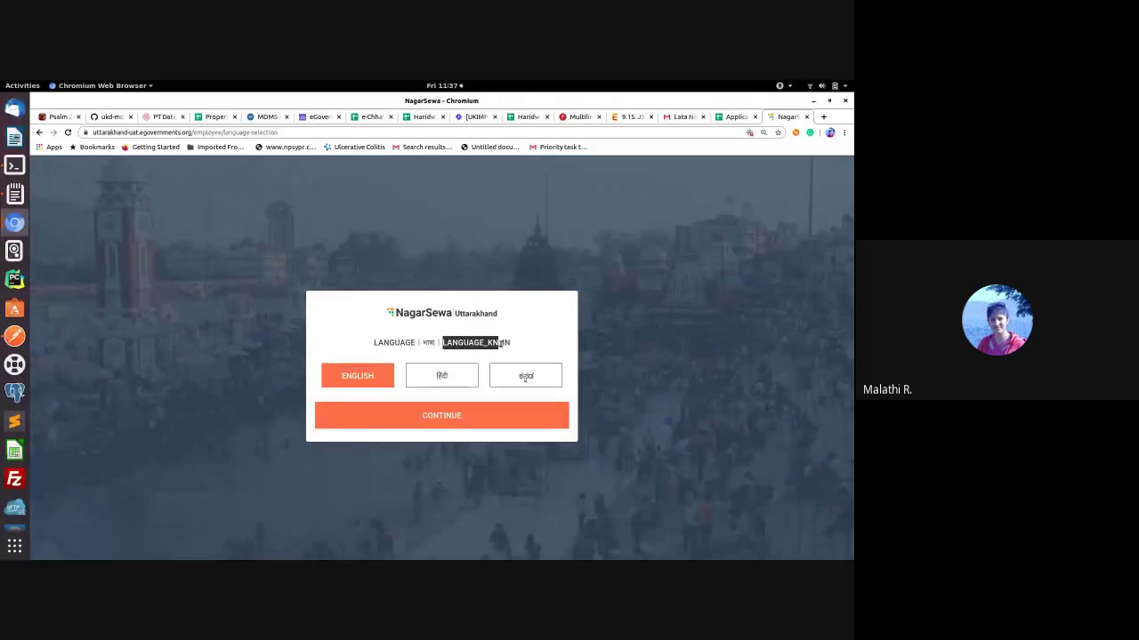
{"action": "left_click", "coordinate": [515, 345]}
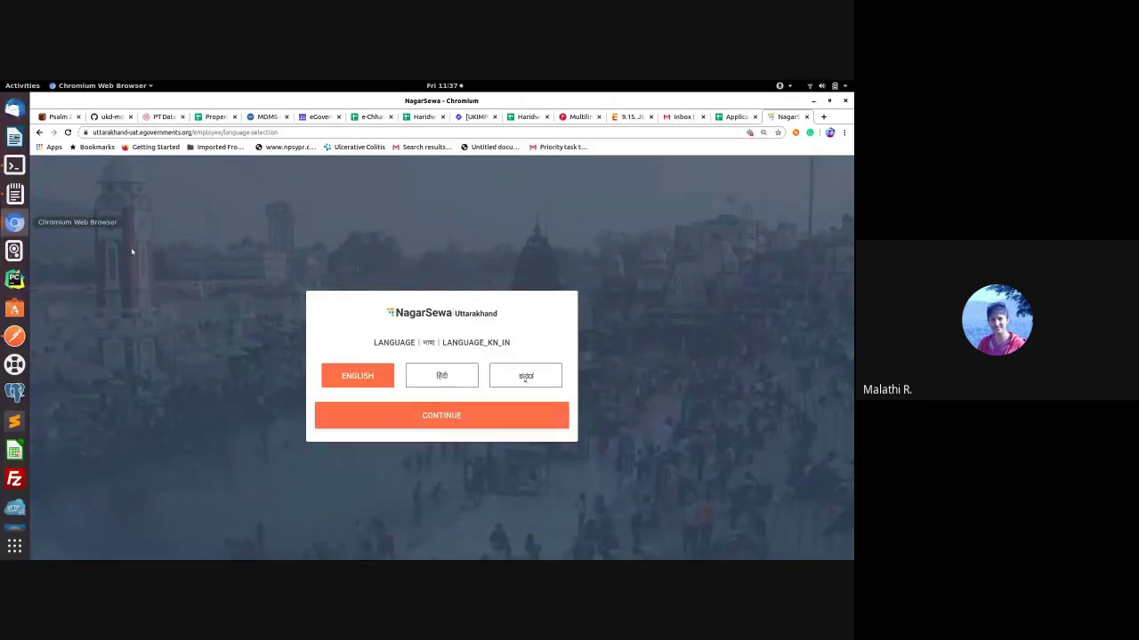
{"action": "left_click_drag", "start_coordinate": [444, 343], "coordinate": [517, 345]}
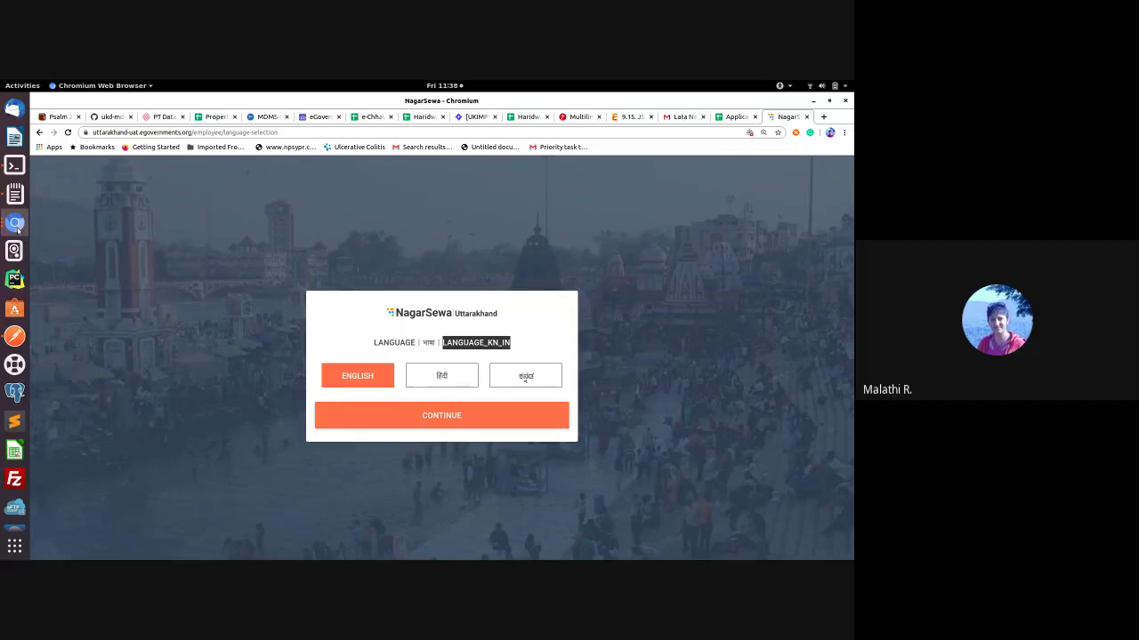
Step: Switch back to Postman, open the Upsert Localization Message request, and set its URL's locale to KI_IN
{"action": "left_click", "coordinate": [15, 336]}
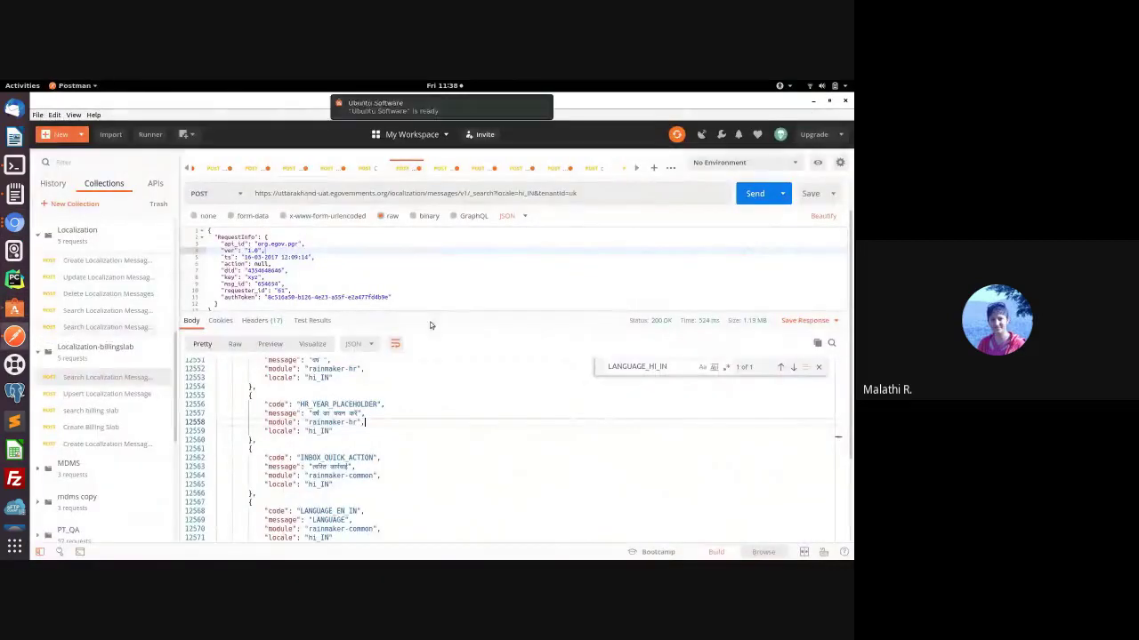
{"action": "left_click", "coordinate": [486, 273]}
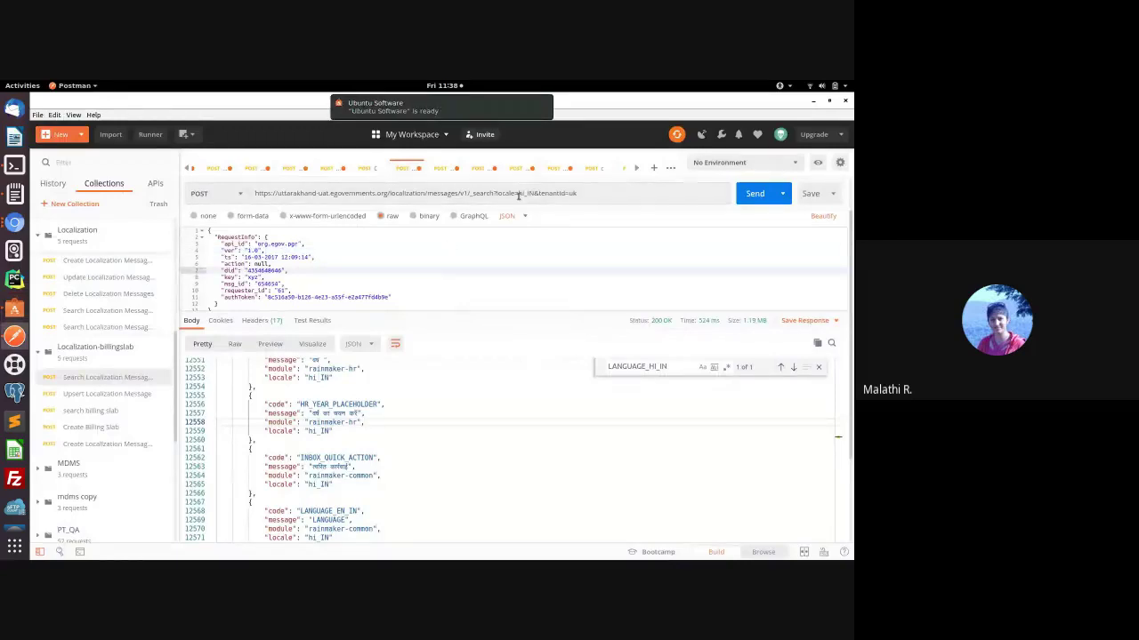
{"action": "left_click", "coordinate": [87, 395]}
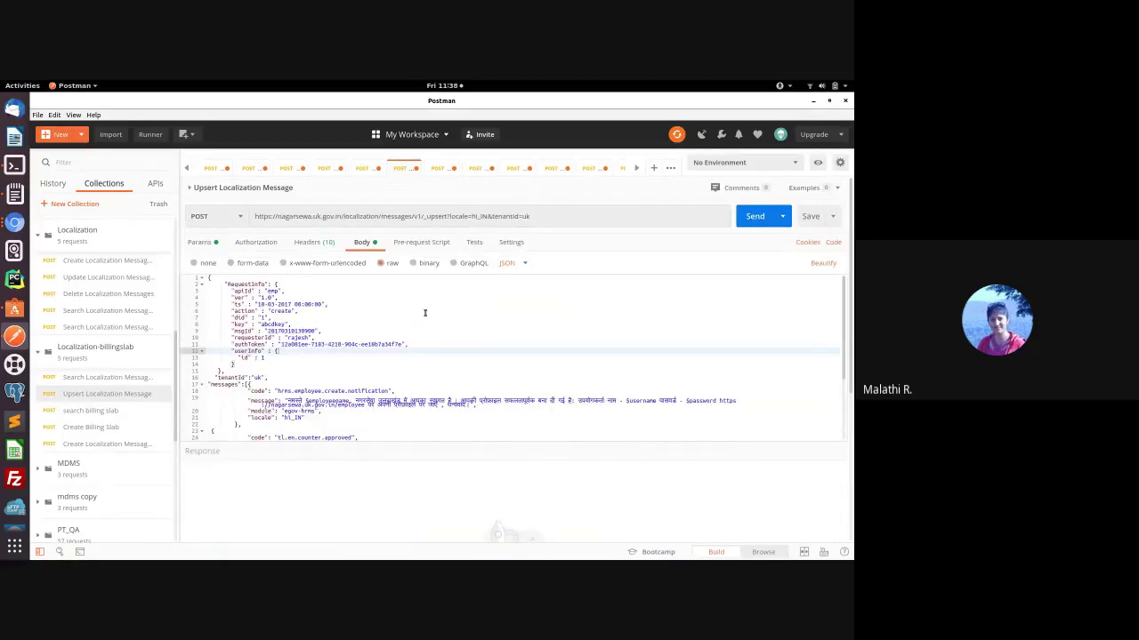
{"action": "left_click", "coordinate": [299, 381]}
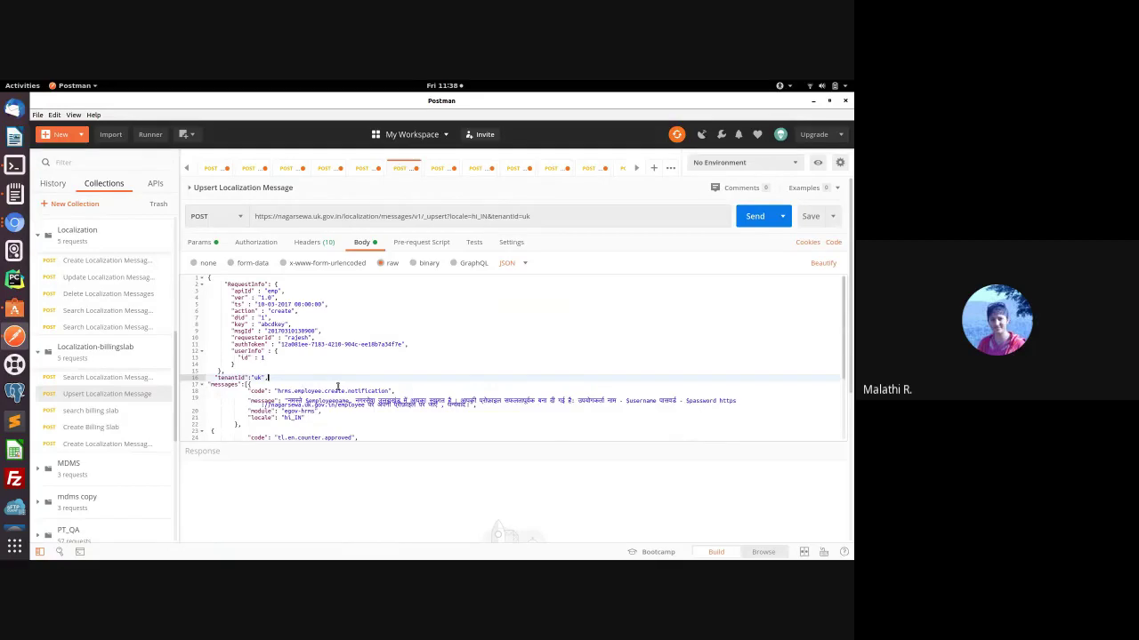
{"action": "left_click", "coordinate": [476, 216]}
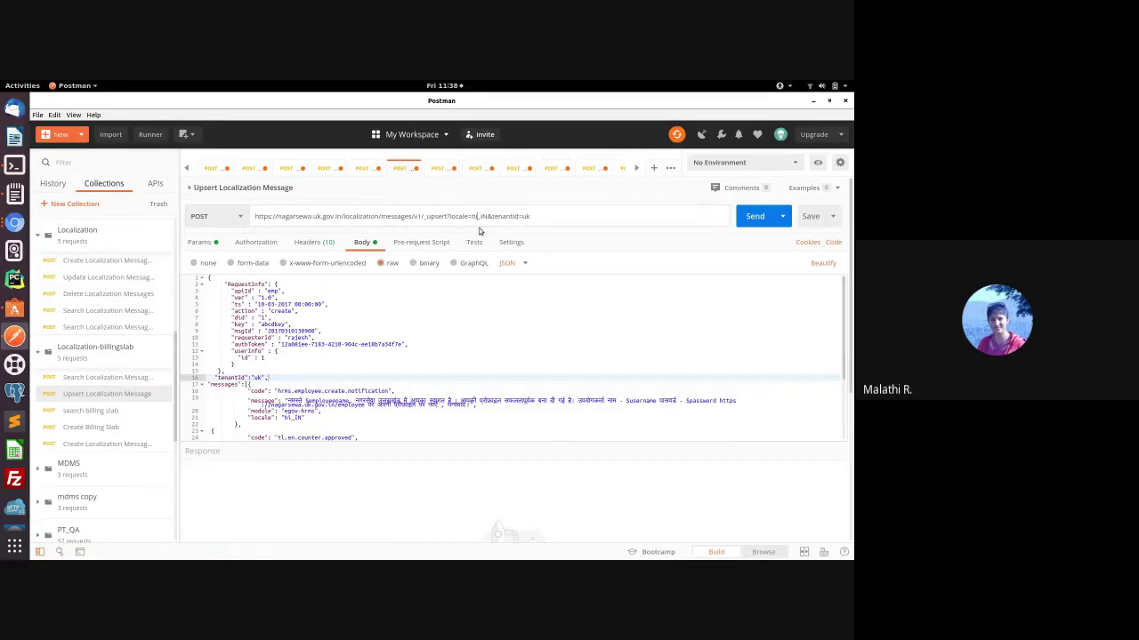
{"action": "key", "text": "BackSpace"}
{"action": "key", "text": "BackSpace"}
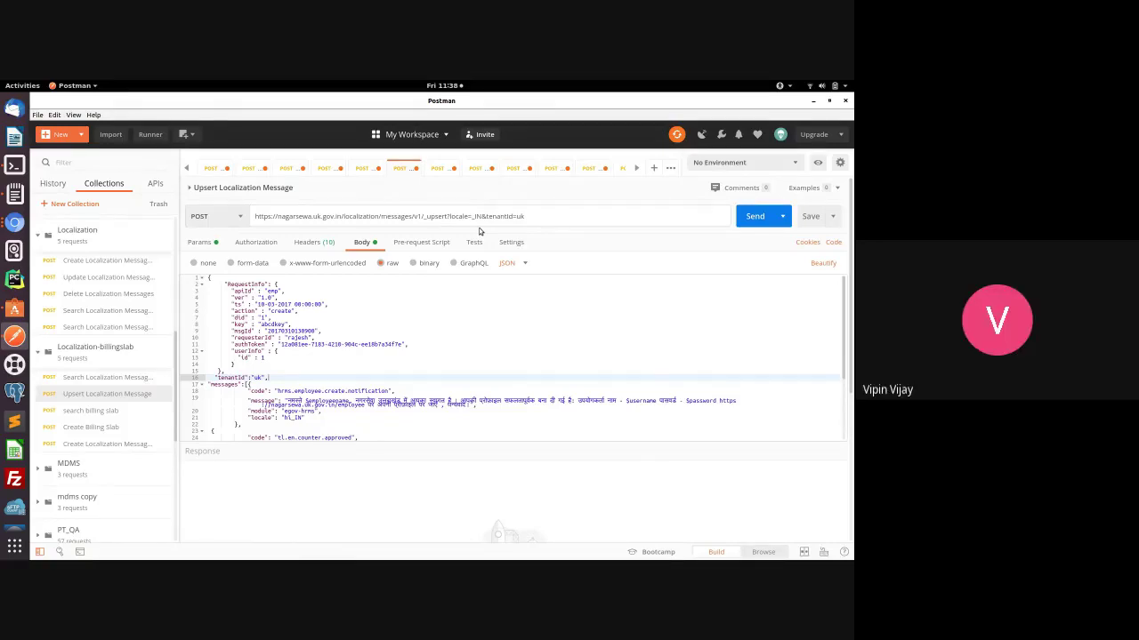
{"action": "type", "text": "kn"}
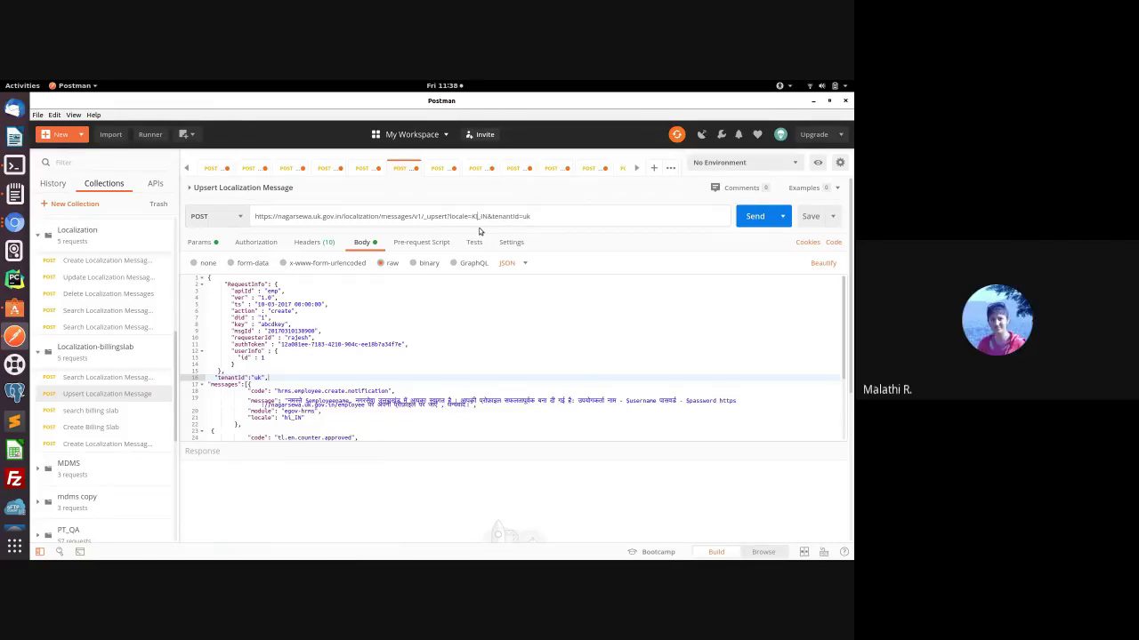
Step: Delete all existing message entries from the upsert request body, leaving an empty messages array for tenantId uk
{"action": "left_click", "coordinate": [297, 379]}
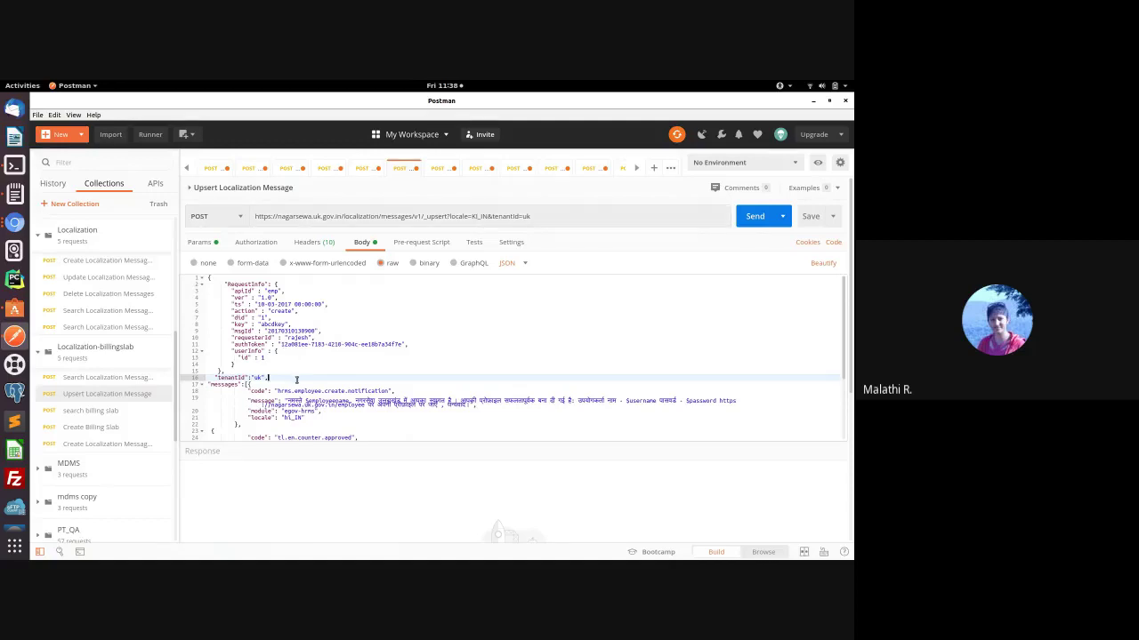
{"action": "scroll", "coordinate": [330, 390], "scroll_direction": "down", "scroll_amount": 2}
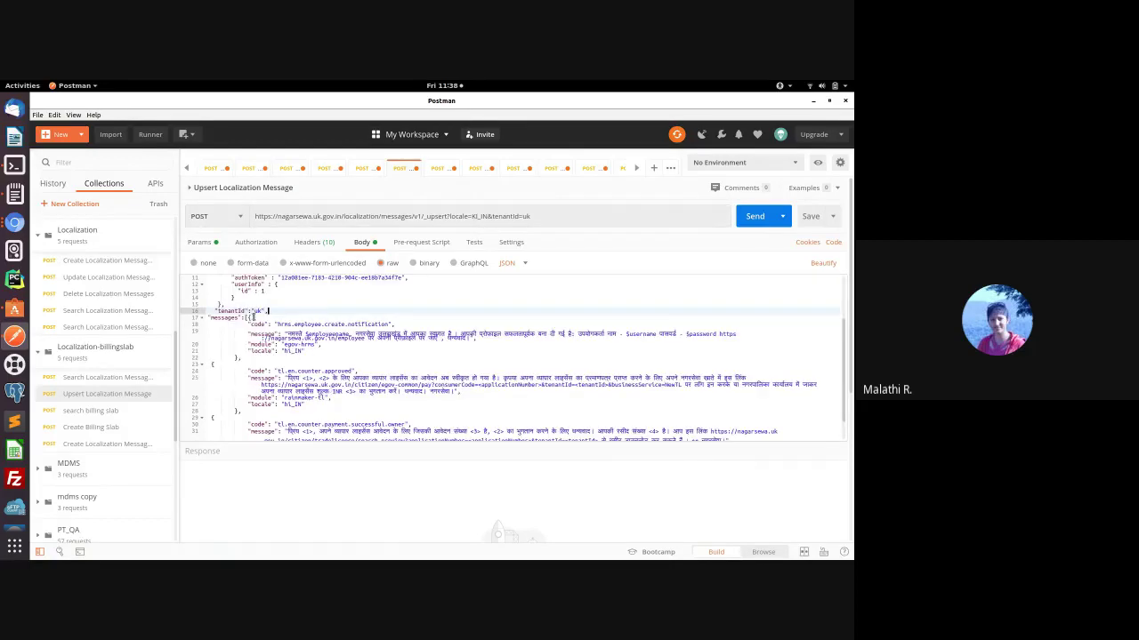
{"action": "left_click", "coordinate": [248, 317]}
{"action": "key", "text": "ctrl+shift+End"}
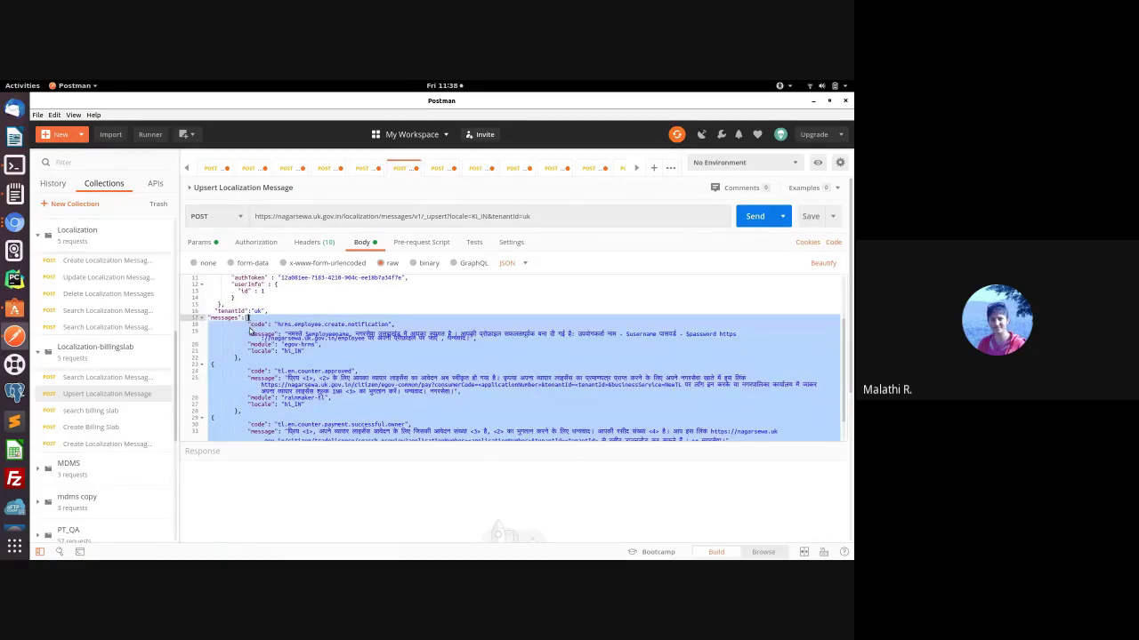
{"action": "key", "text": "BackSpace"}
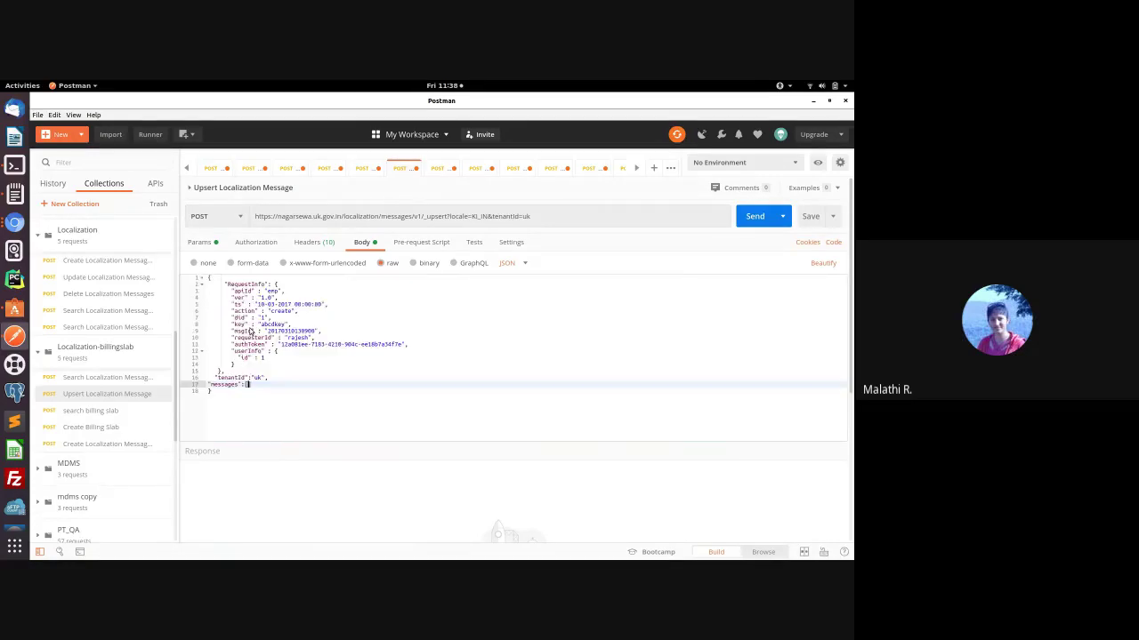
{"action": "type", "text": "LANGUAGE_KN_IN"}
{"action": "key", "text": "ctrl+z"}
{"action": "scroll", "coordinate": [251, 330], "scroll_direction": "down", "scroll_amount": 1}
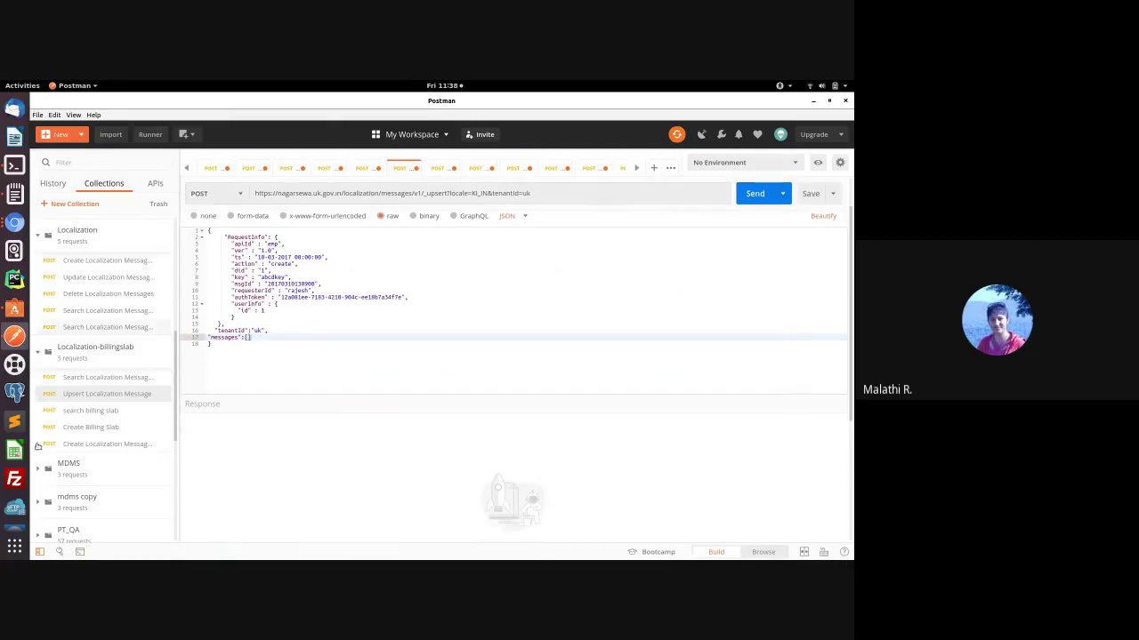
Step: Return to the hi_IN localization search response and copy the complete INBOX_QUICK_ACTION message entry
{"action": "left_click", "coordinate": [80, 410]}
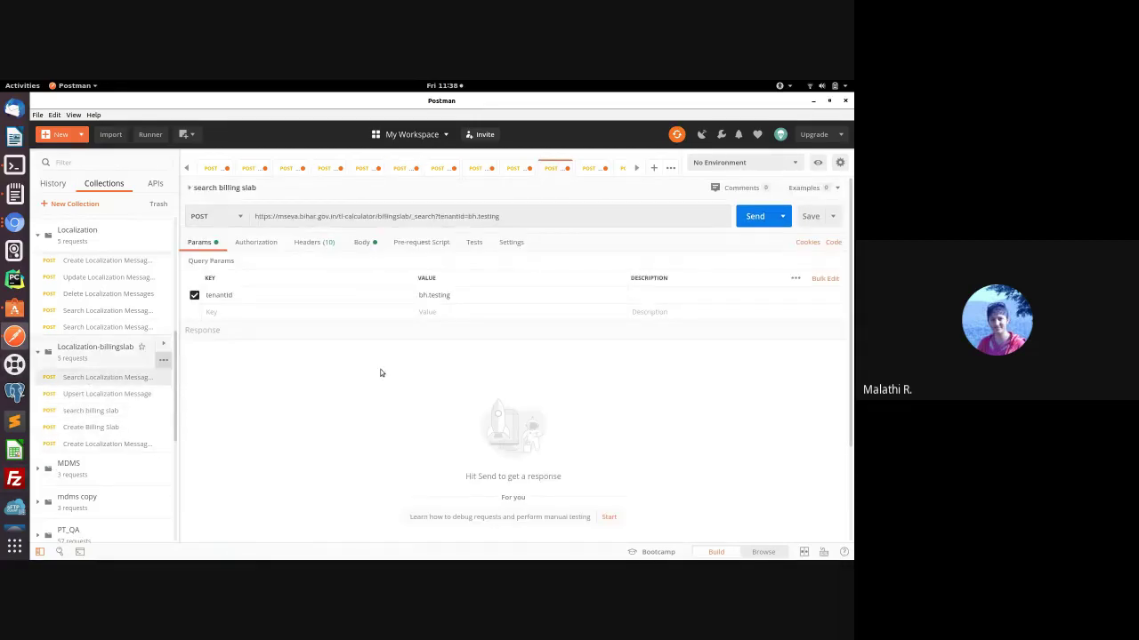
{"action": "key", "text": "ctrl+shift+Tab"}
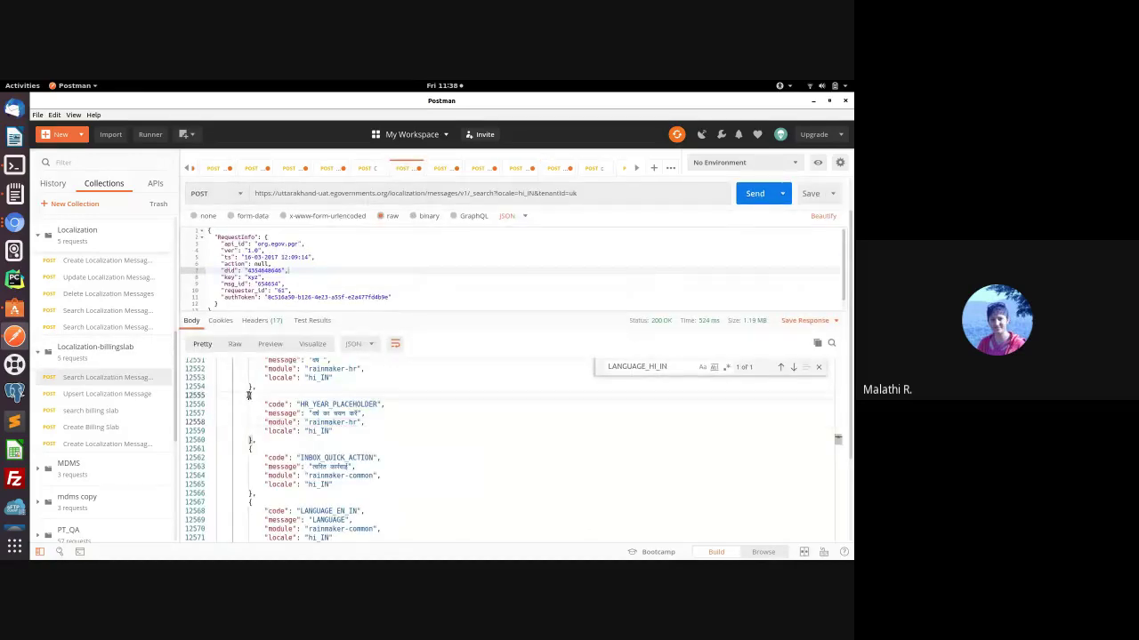
{"action": "left_click_drag", "start_coordinate": [249, 395], "coordinate": [259, 445]}
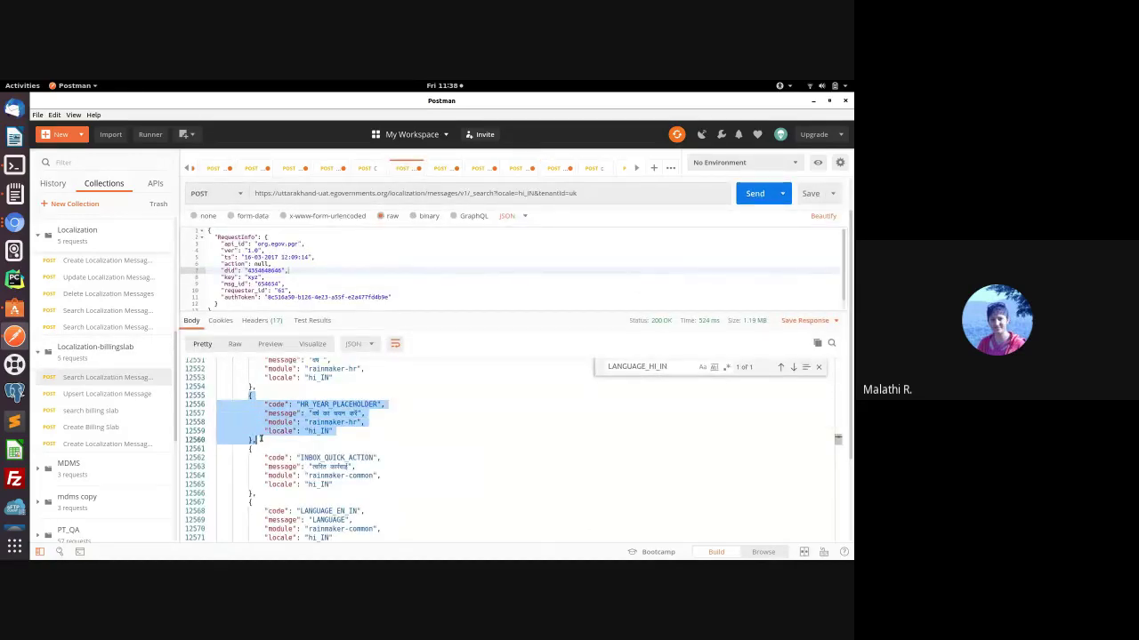
{"action": "left_click", "coordinate": [248, 449]}
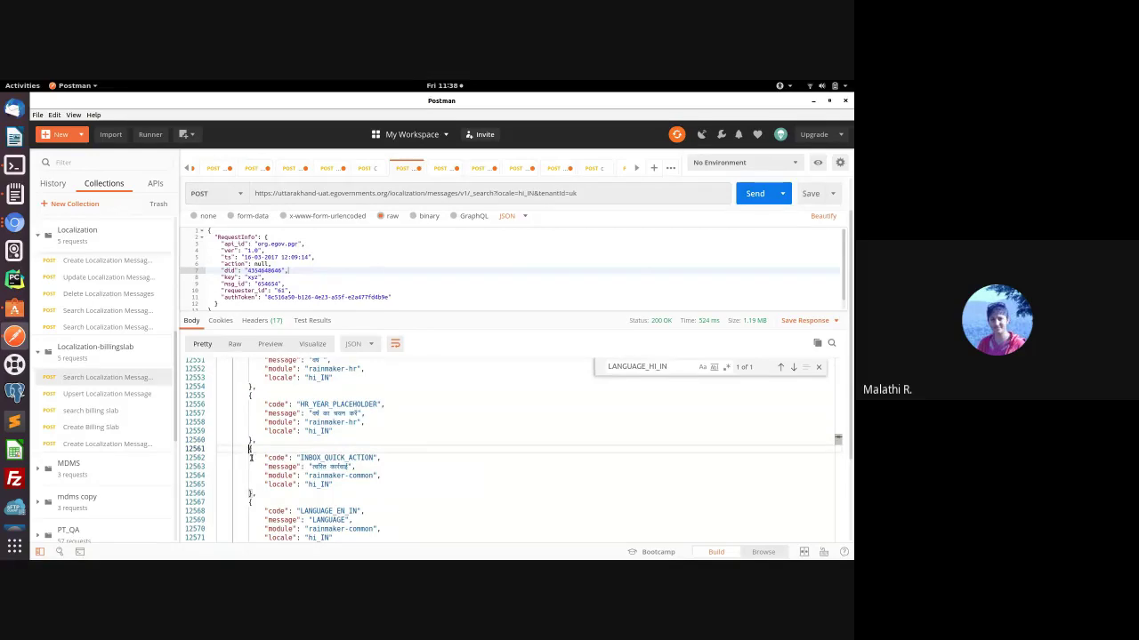
{"action": "left_click_drag", "start_coordinate": [248, 449], "coordinate": [257, 493]}
{"action": "key", "text": "ctrl+c"}
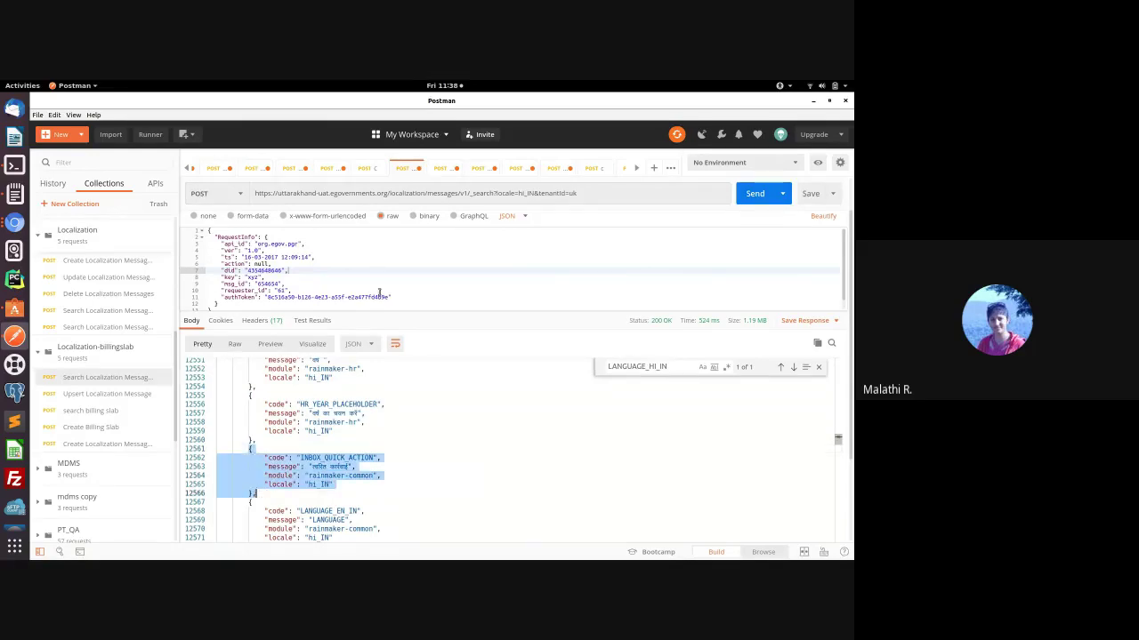
Step: Reopen the Upsert Localization Message request and paste the copied entry inside the empty messages array
{"action": "left_click", "coordinate": [364, 169]}
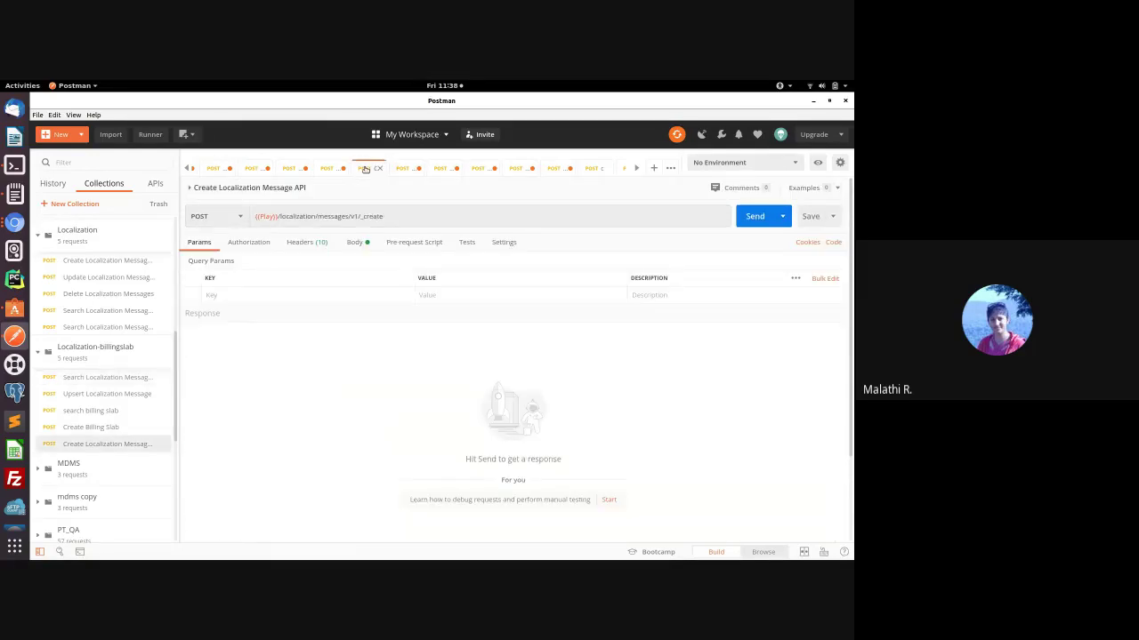
{"action": "left_click", "coordinate": [89, 394]}
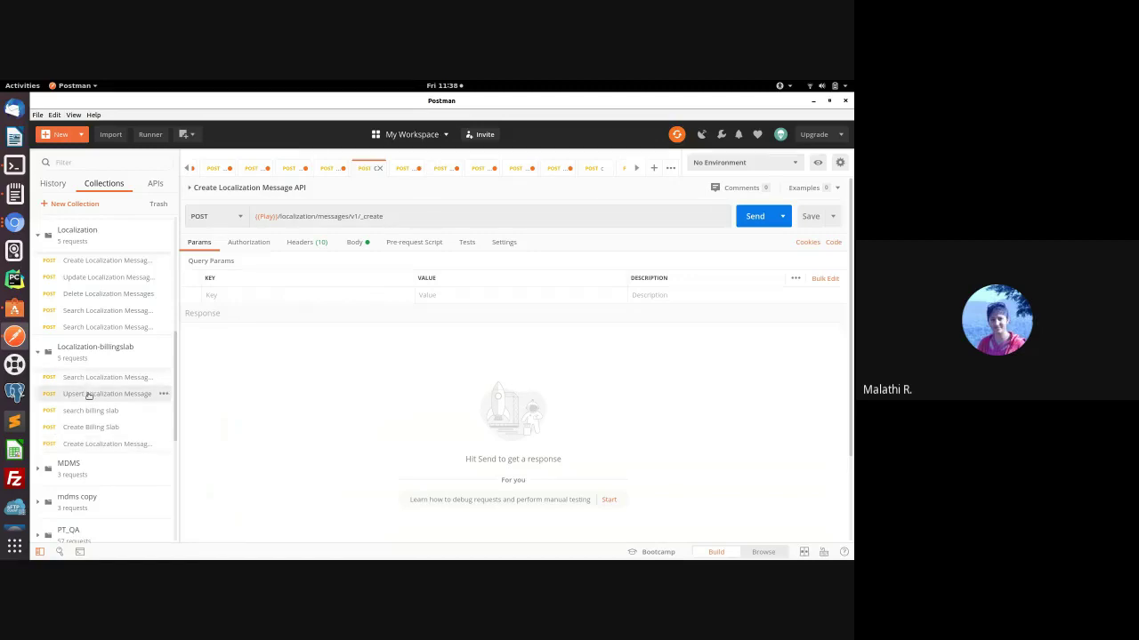
{"action": "left_click", "coordinate": [249, 337]}
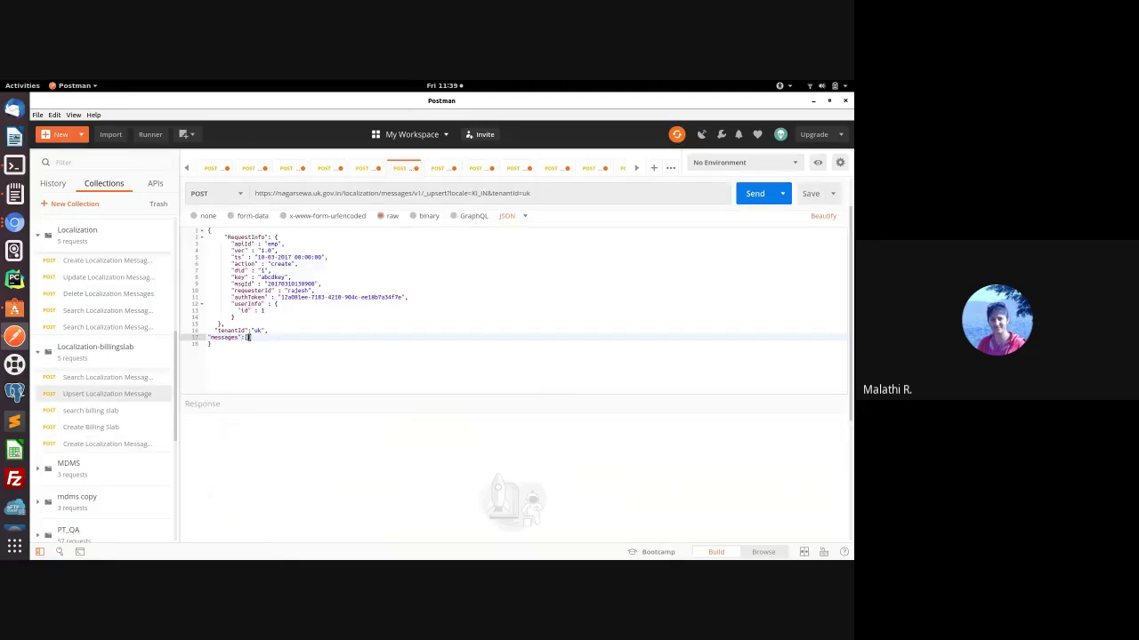
{"action": "key", "text": "ctrl+v"}
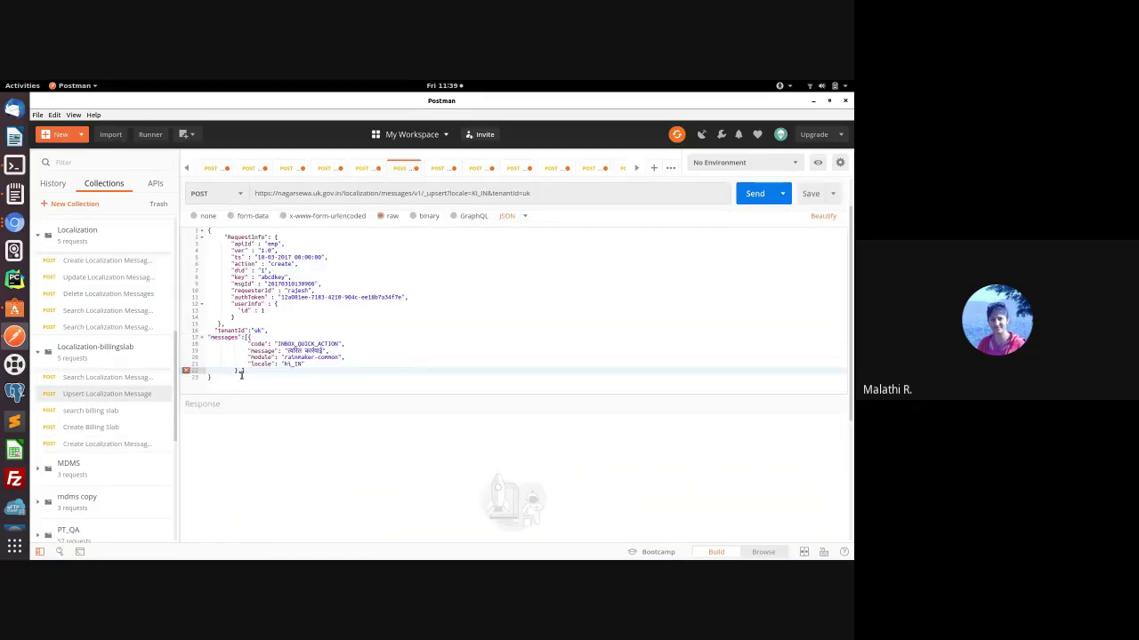
Step: Remove the pasted entry's trailing comma and replace the Hindi language prefix in its locale with the Kannada one
{"action": "key", "text": "Up"}
{"action": "key", "text": "Left"}
{"action": "key", "text": "Left"}
{"action": "key", "text": "Left"}
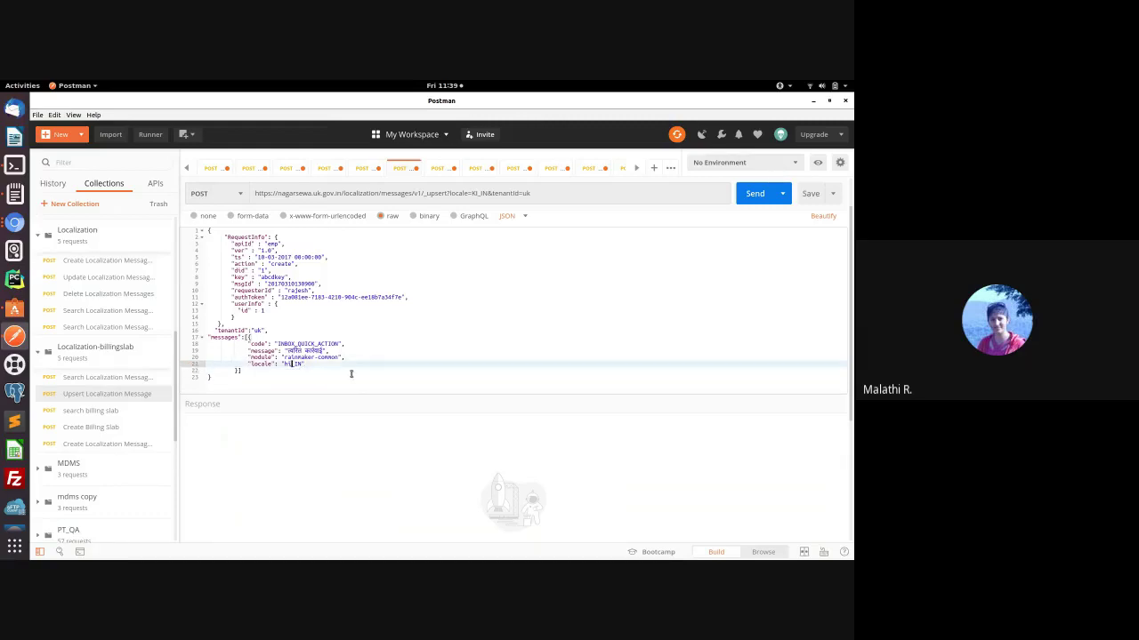
{"action": "key", "text": "BackSpace"}
{"action": "type", "text": "k"}
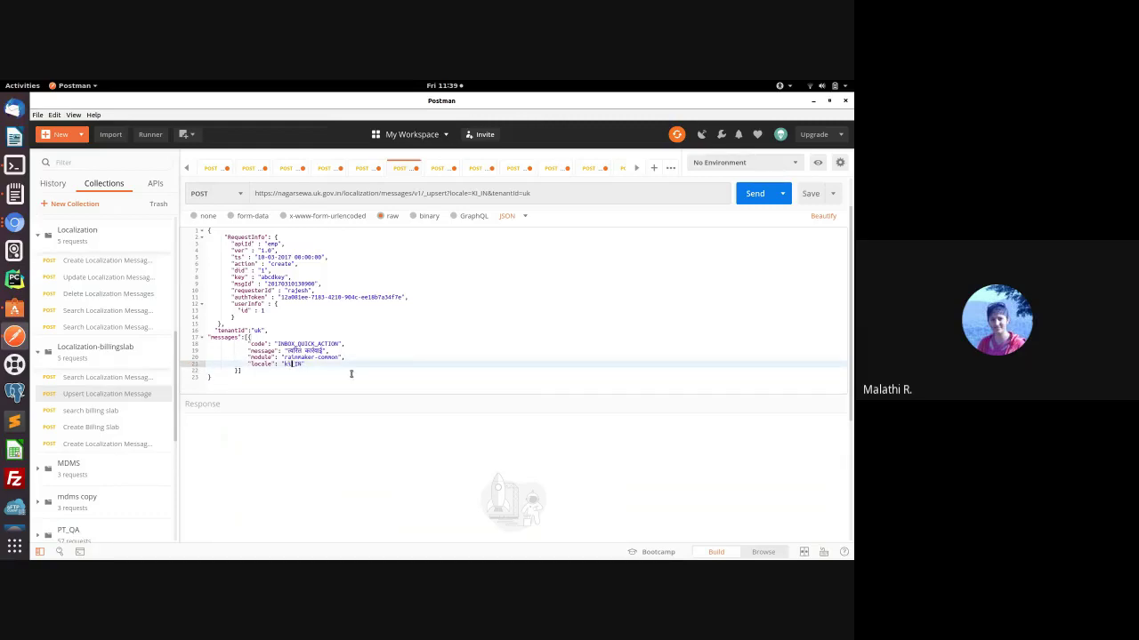
Step: Switch to the ukd-mdms-data repository in Chromium and open the common-masters folder under data/uk on the UAT branch
{"action": "left_click", "coordinate": [16, 223]}
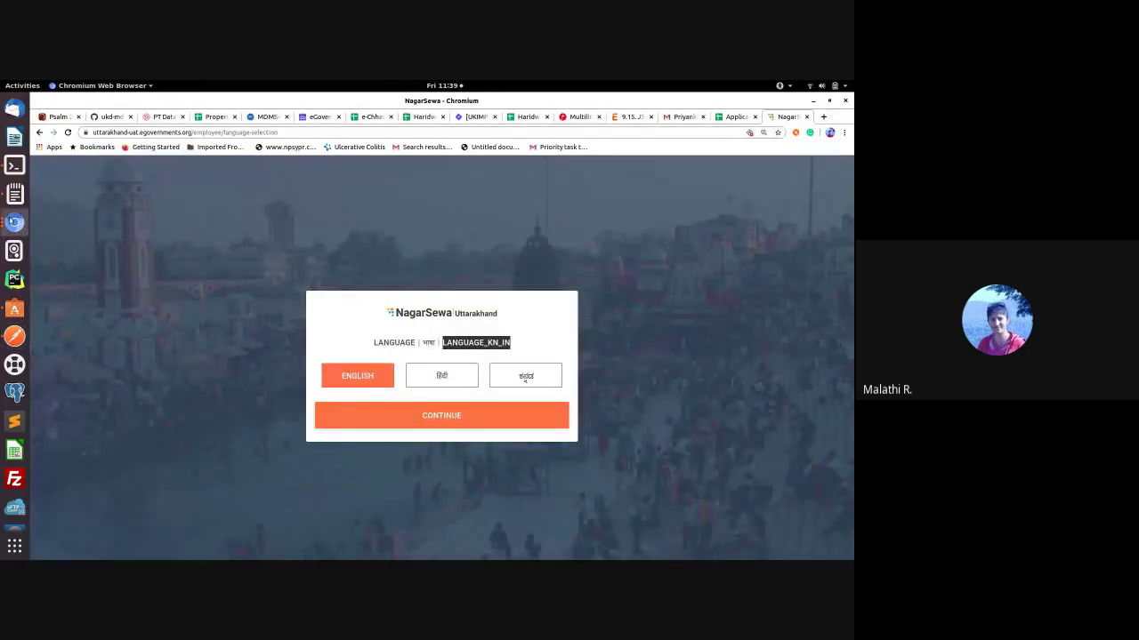
{"action": "left_click", "coordinate": [15, 223]}
{"action": "left_click", "coordinate": [96, 218]}
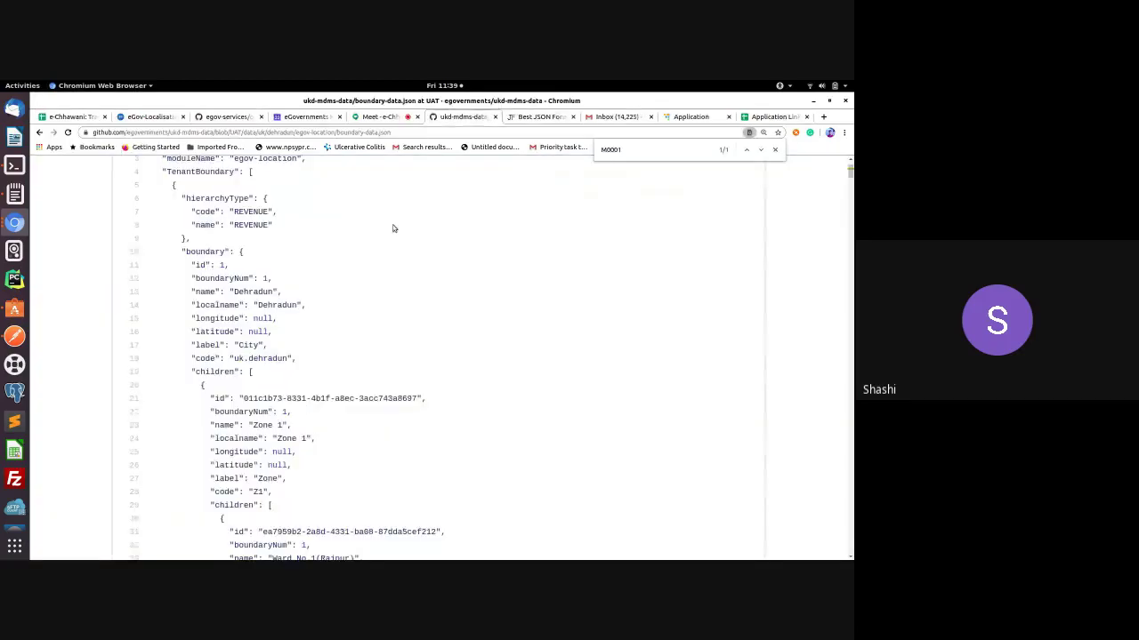
{"action": "scroll", "coordinate": [352, 273], "scroll_direction": "up", "scroll_amount": 4}
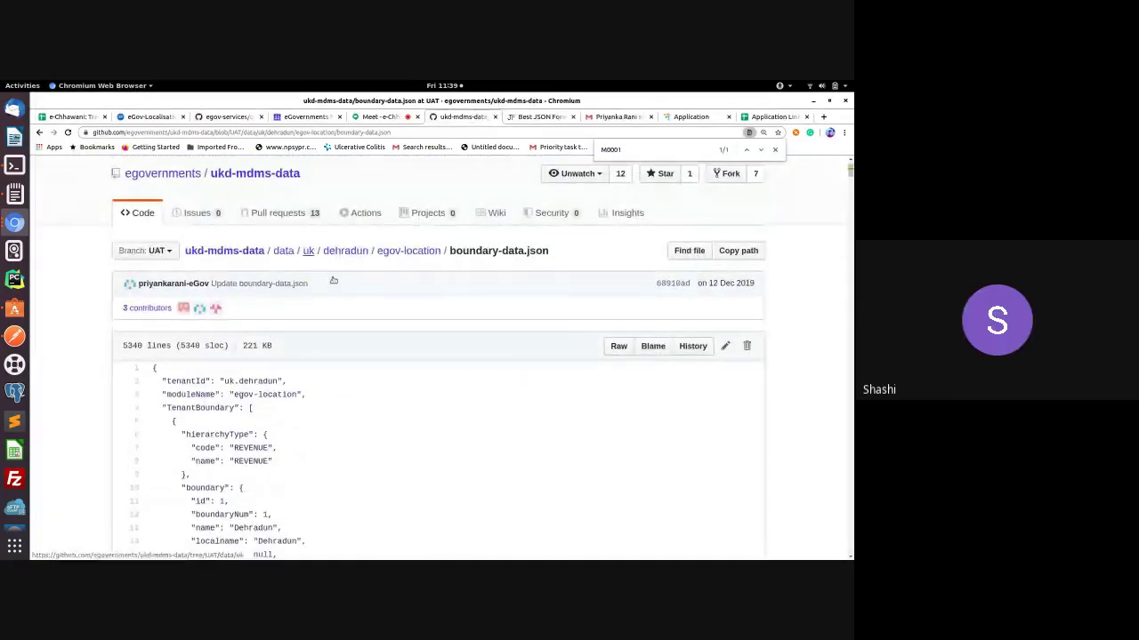
{"action": "left_click", "coordinate": [307, 256]}
{"action": "scroll", "coordinate": [283, 388], "scroll_direction": "down", "scroll_amount": 6}
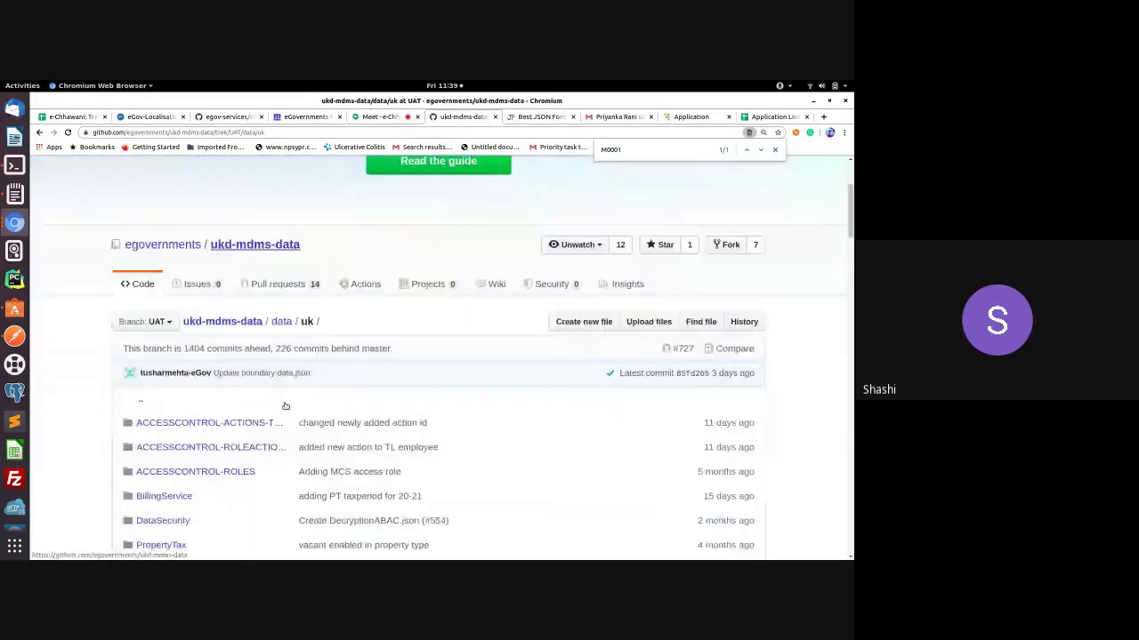
{"action": "scroll", "coordinate": [187, 414], "scroll_direction": "down", "scroll_amount": 3}
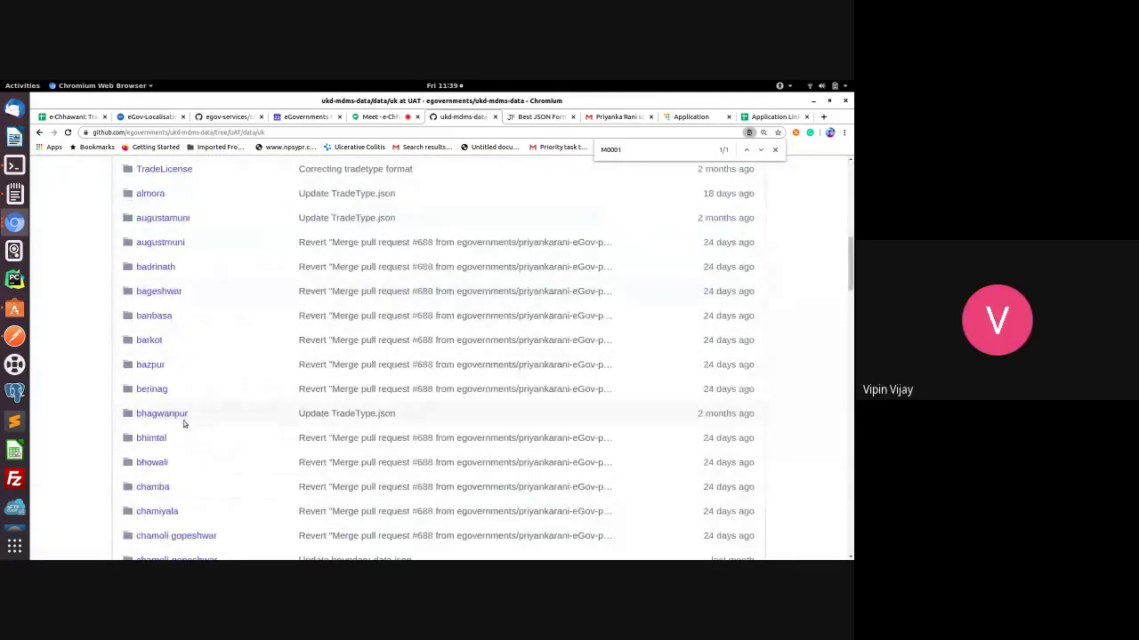
{"action": "scroll", "coordinate": [183, 427], "scroll_direction": "down", "scroll_amount": 3}
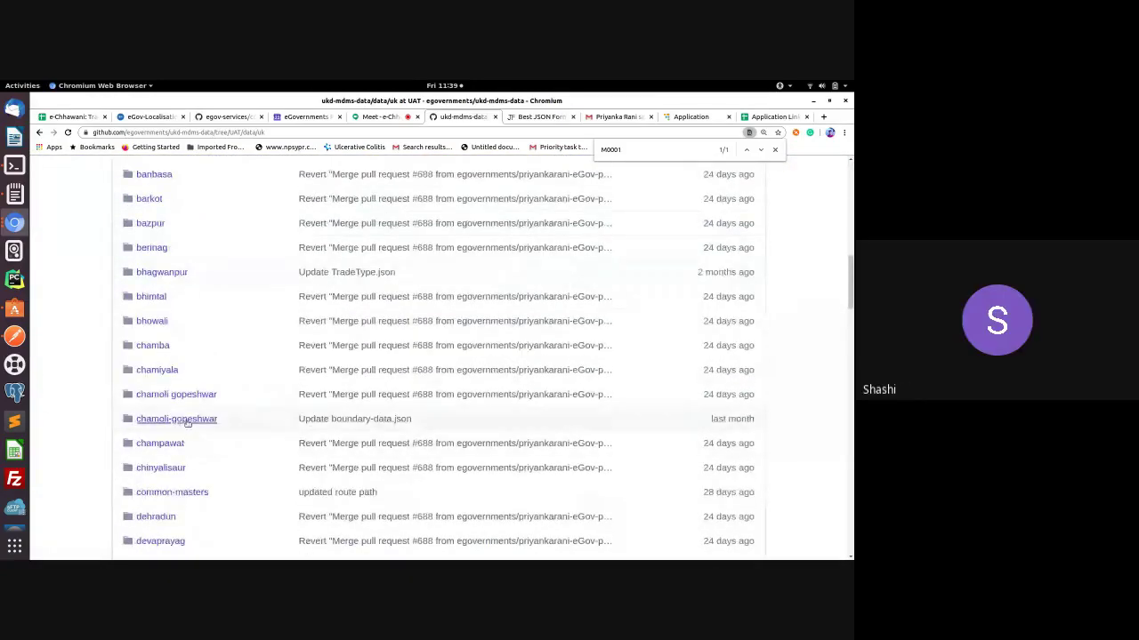
{"action": "scroll", "coordinate": [182, 487], "scroll_direction": "down", "scroll_amount": 2}
{"action": "left_click", "coordinate": [172, 425]}
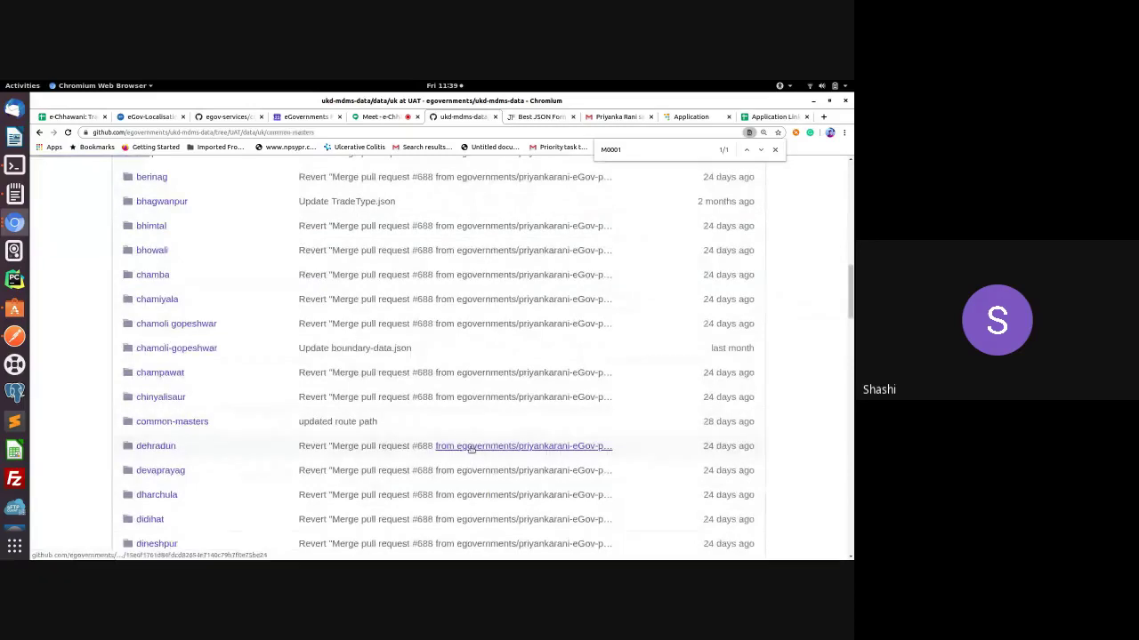
Step: Open StateInfo.json from the common-masters folder and show the StateInfo settings for Uttarakhand
{"action": "scroll", "coordinate": [423, 442], "scroll_direction": "down", "scroll_amount": 5}
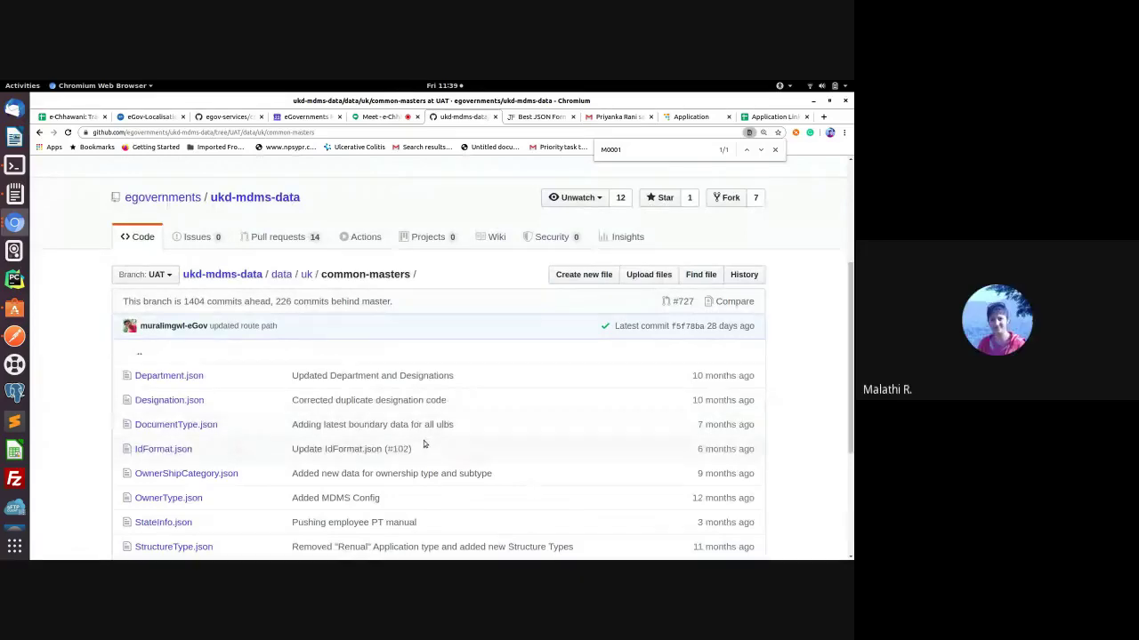
{"action": "scroll", "coordinate": [424, 444], "scroll_direction": "down", "scroll_amount": 2}
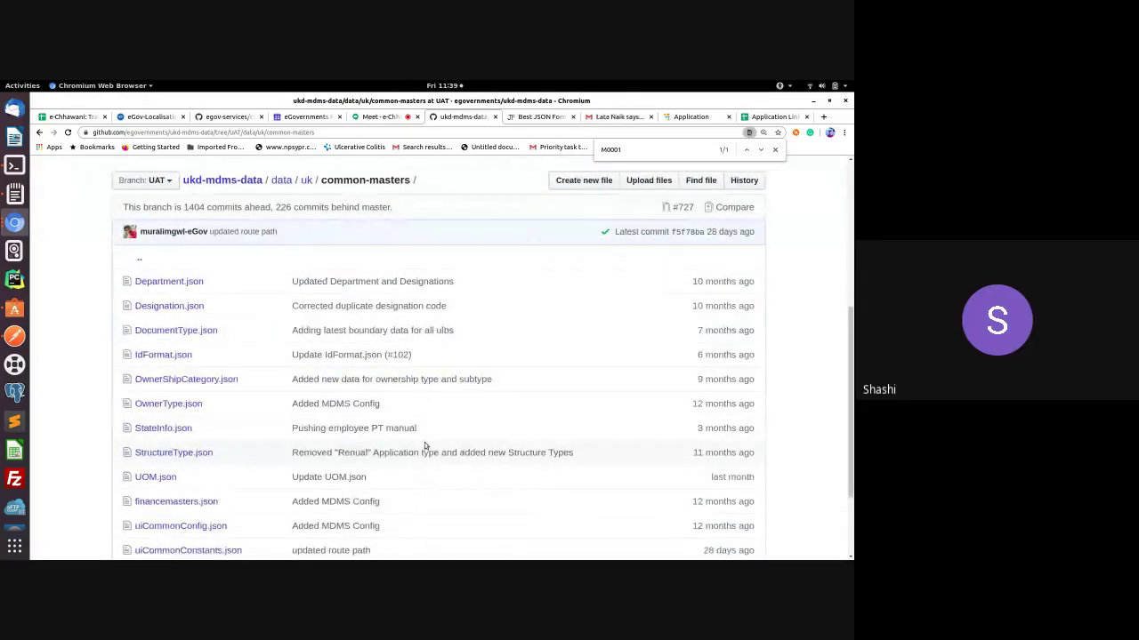
{"action": "left_click", "coordinate": [151, 428]}
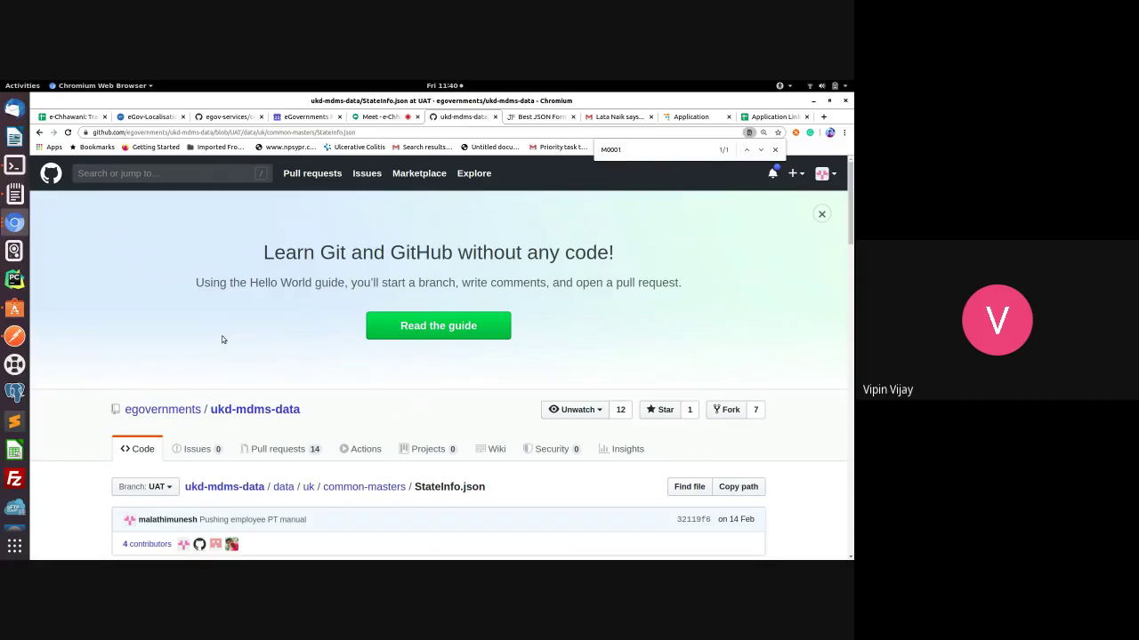
{"action": "scroll", "coordinate": [222, 340], "scroll_direction": "down", "scroll_amount": 5}
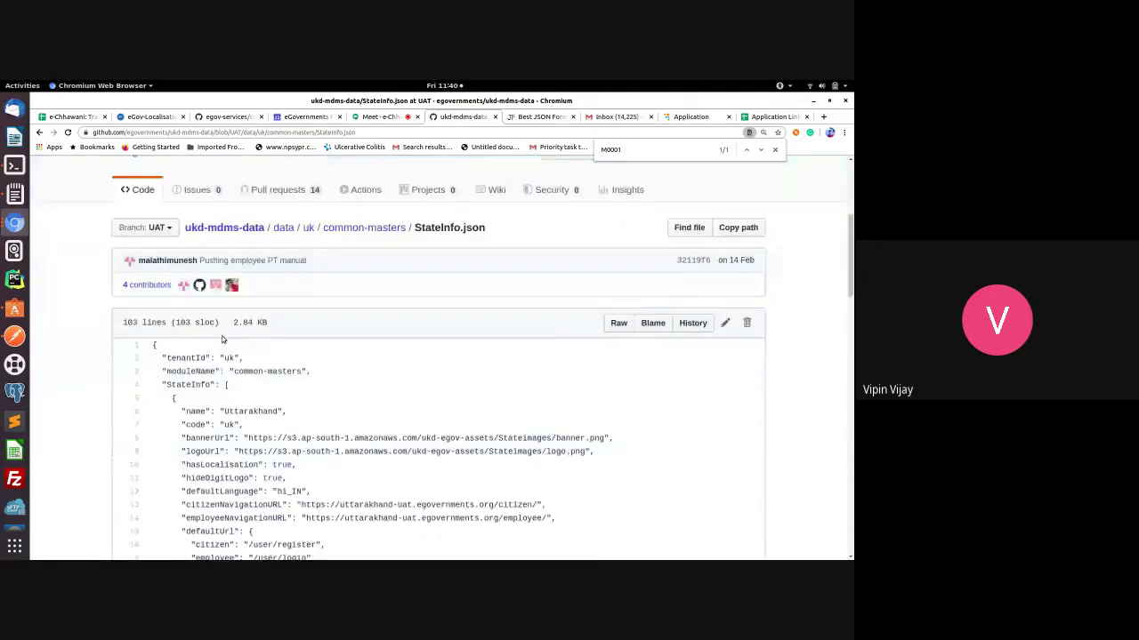
{"action": "scroll", "coordinate": [222, 340], "scroll_direction": "down", "scroll_amount": 2}
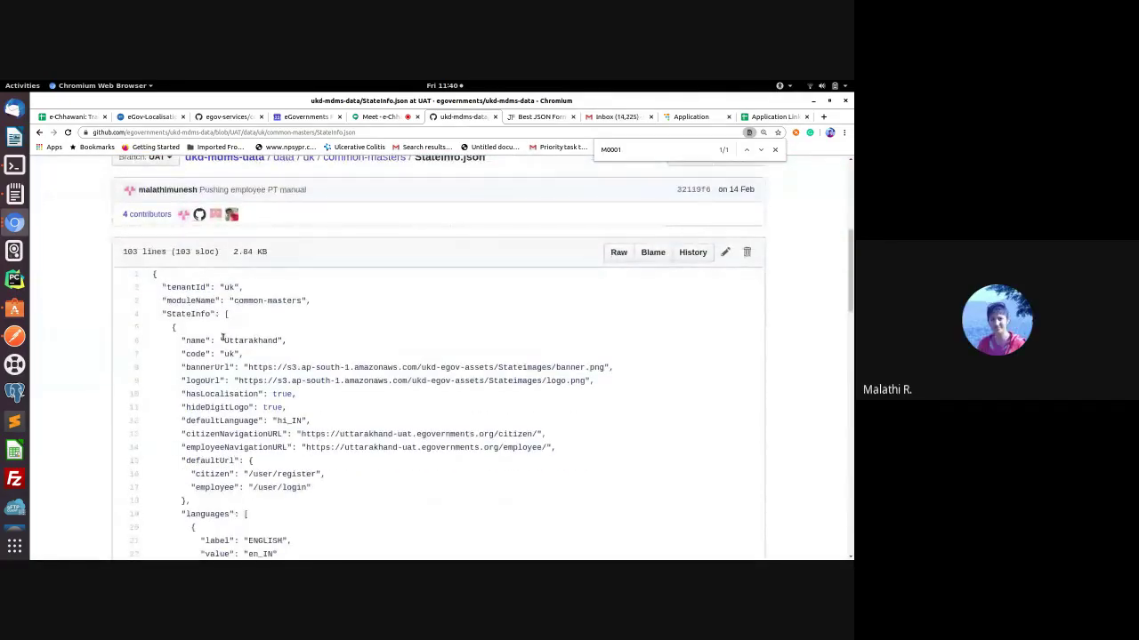
{"action": "scroll", "coordinate": [222, 337], "scroll_direction": "down", "scroll_amount": 1}
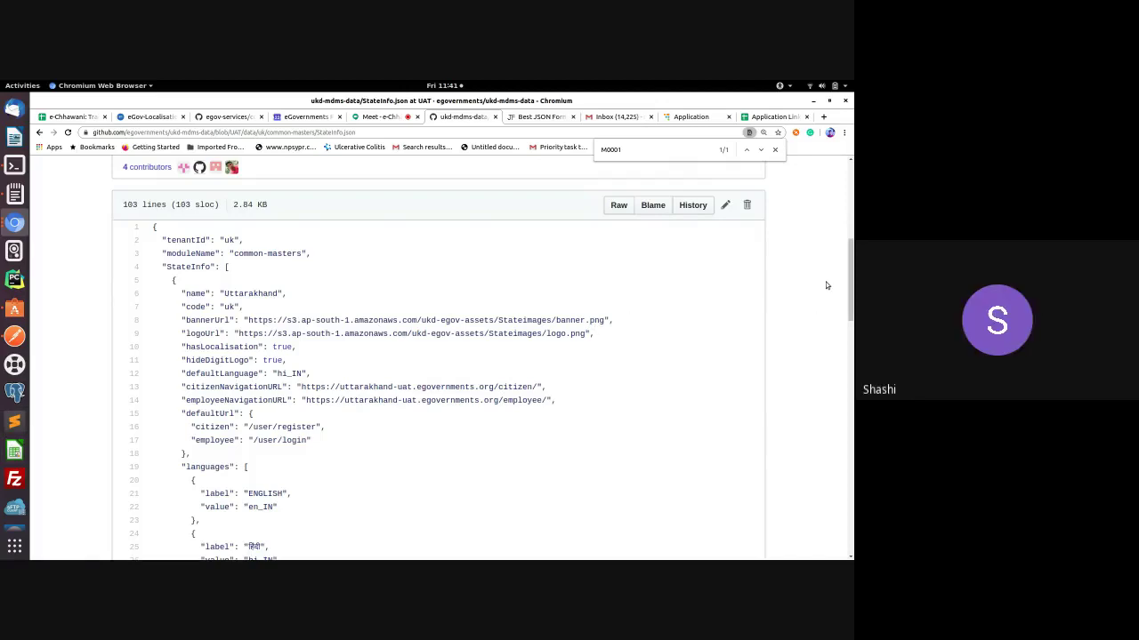
Step: Review the languages array in StateInfo.json and highlight the kn_IN value of the Kannada entry
{"action": "left_click_drag", "start_coordinate": [849, 253], "coordinate": [851, 266]}
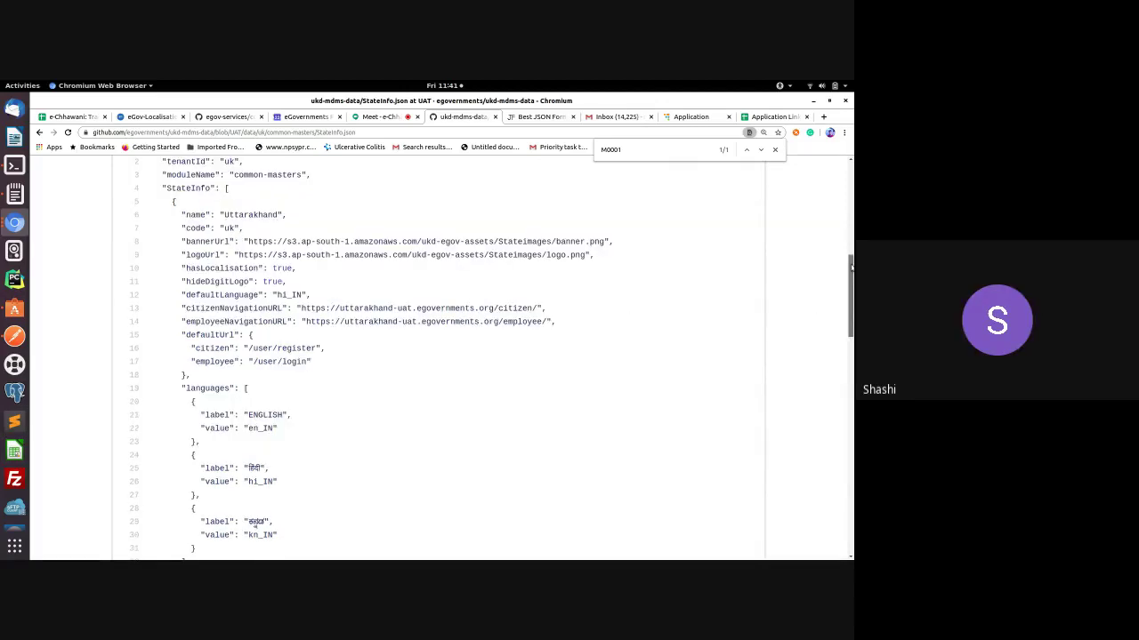
{"action": "scroll", "coordinate": [852, 267], "scroll_direction": "up", "scroll_amount": 3}
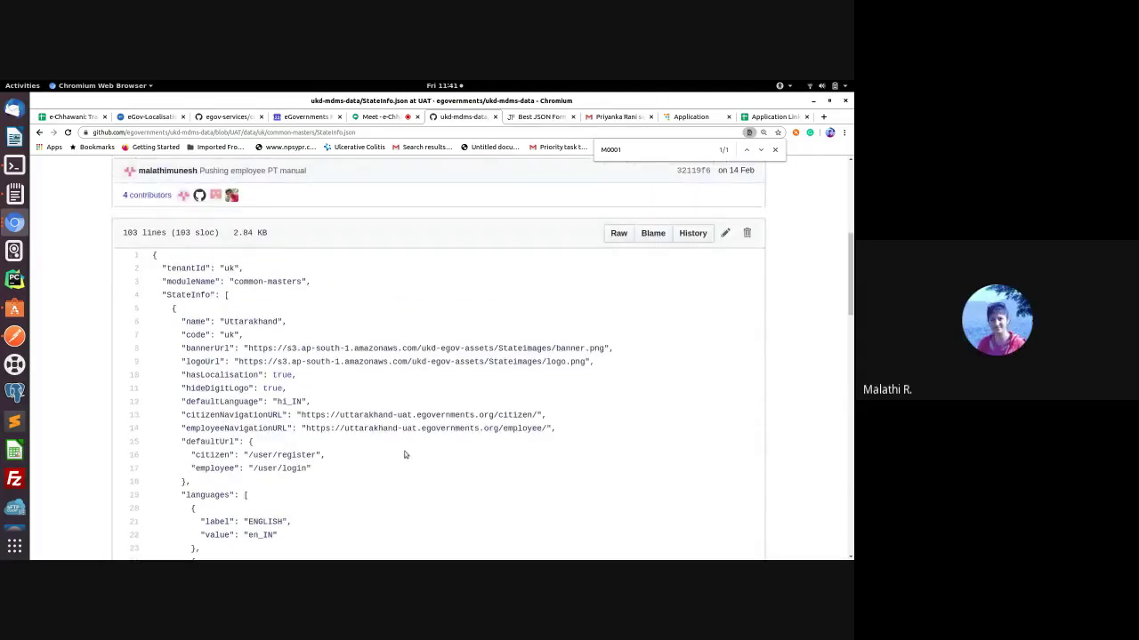
{"action": "scroll", "coordinate": [404, 455], "scroll_direction": "down", "scroll_amount": 4}
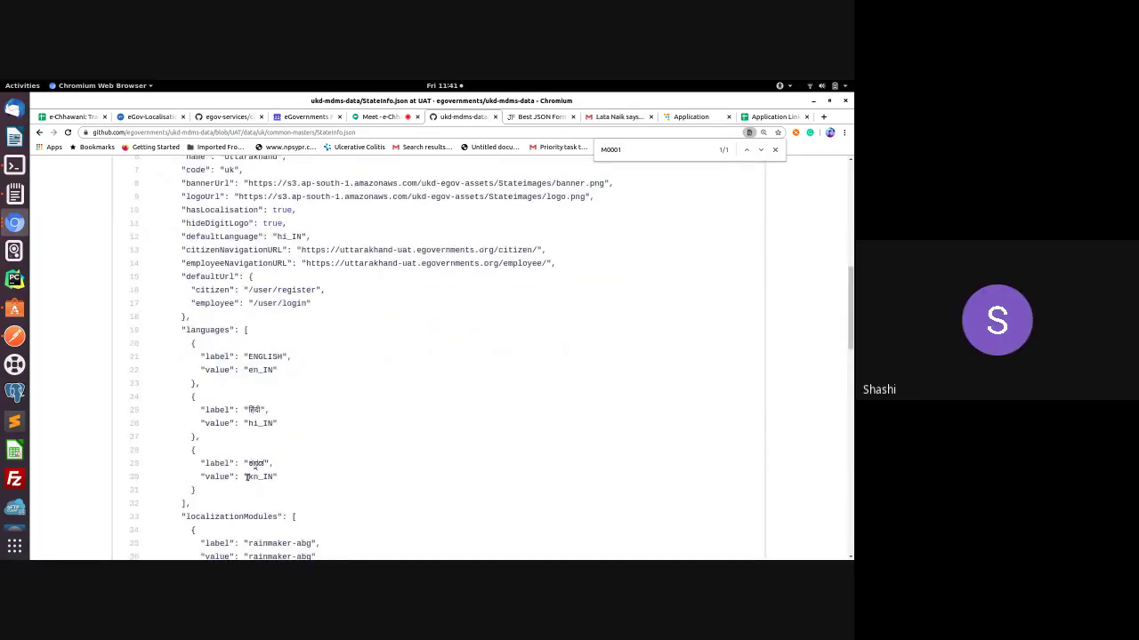
{"action": "left_click_drag", "start_coordinate": [247, 477], "coordinate": [275, 477]}
{"action": "right_click", "coordinate": [266, 481]}
{"action": "left_click", "coordinate": [290, 488]}
Step: Switch to the trade licence Application page, select Kannada as its language, and show the available language options again
{"action": "left_click", "coordinate": [696, 119]}
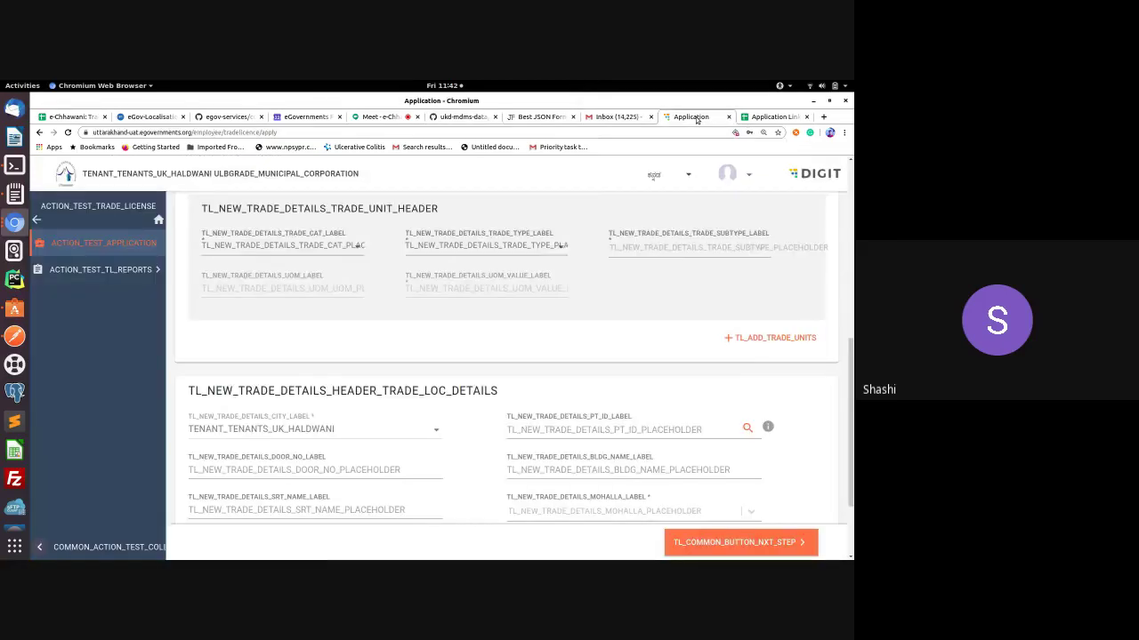
{"action": "left_click", "coordinate": [687, 175]}
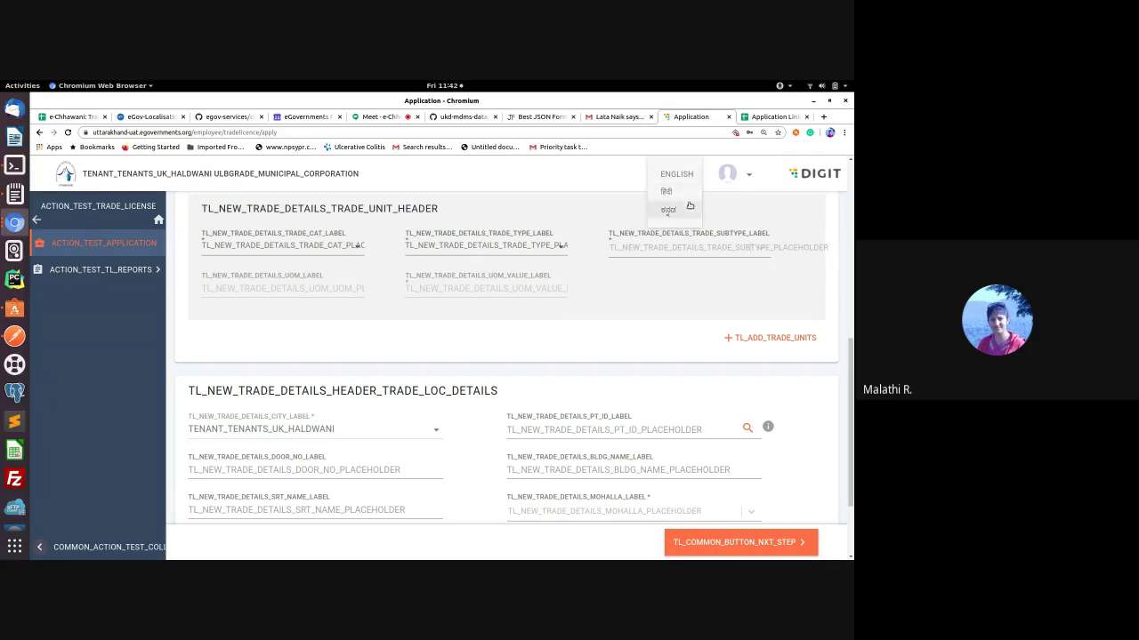
{"action": "left_click", "coordinate": [680, 210]}
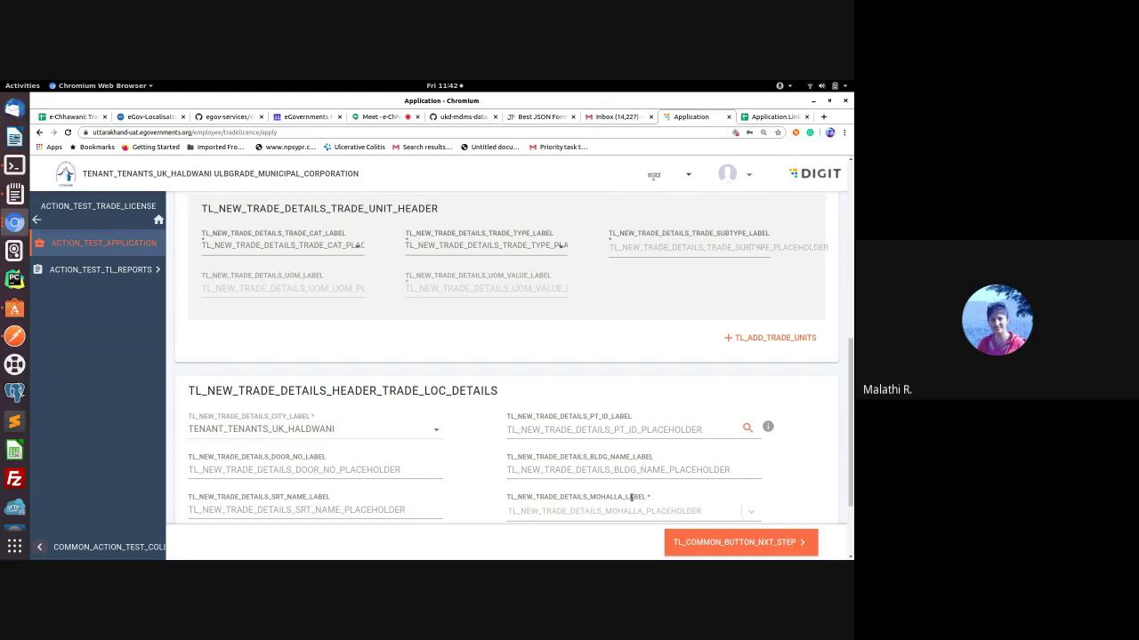
{"action": "left_click", "coordinate": [690, 178]}
{"action": "left_click", "coordinate": [690, 179]}
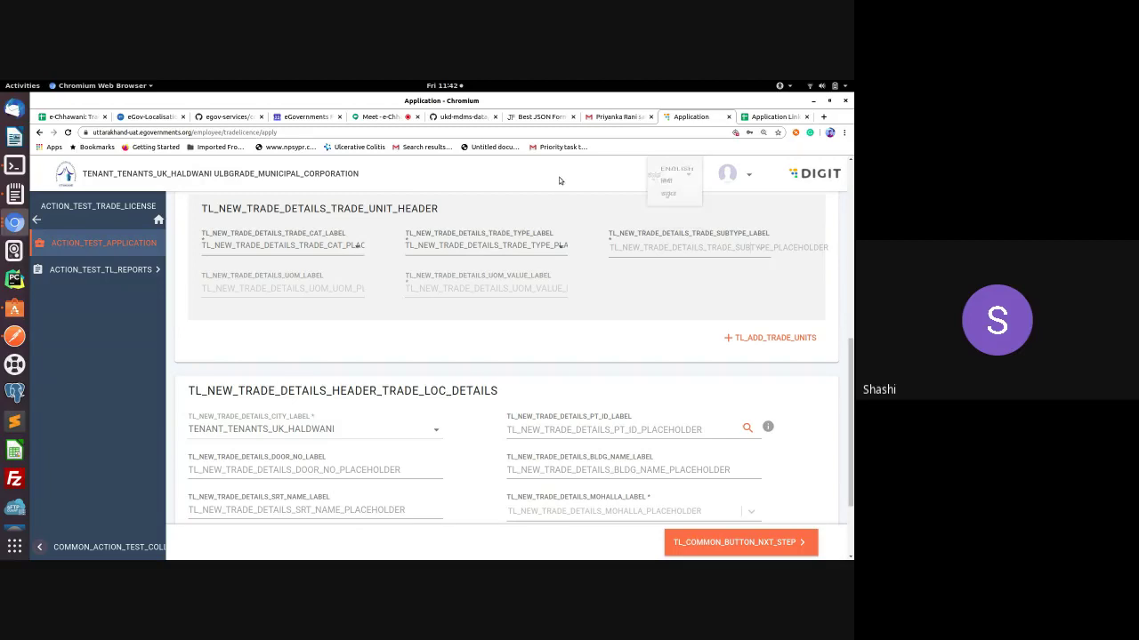
Step: Open the page's developer tools and inspect the localization_kn_IN entry and other keys in the site's local storage
{"action": "key", "text": "ctrl+shift+i"}
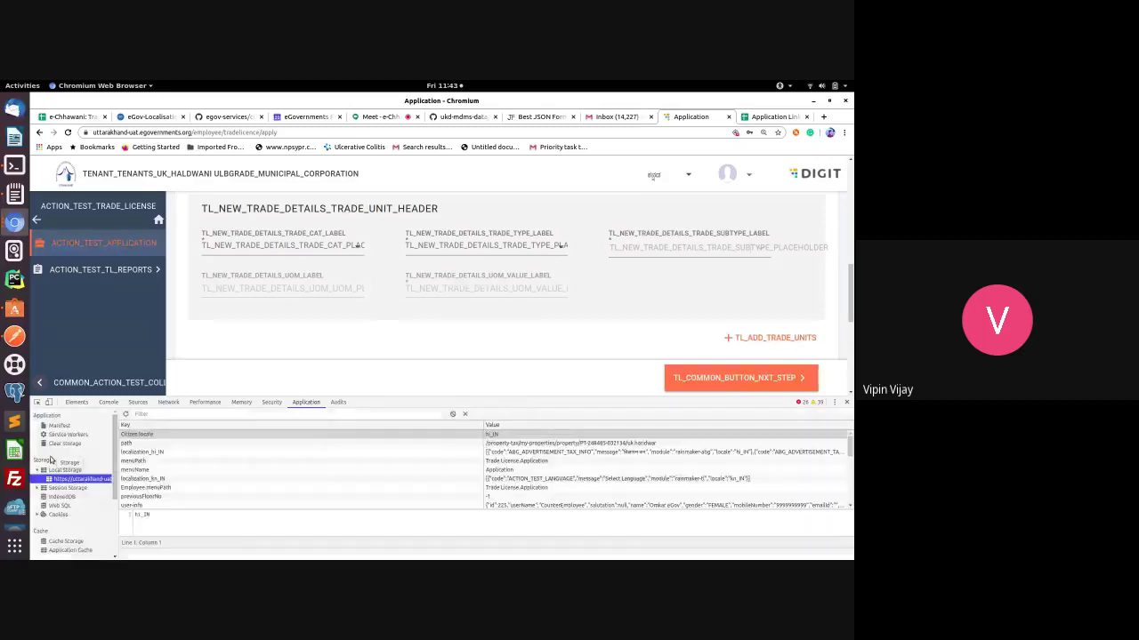
{"action": "left_click", "coordinate": [157, 478]}
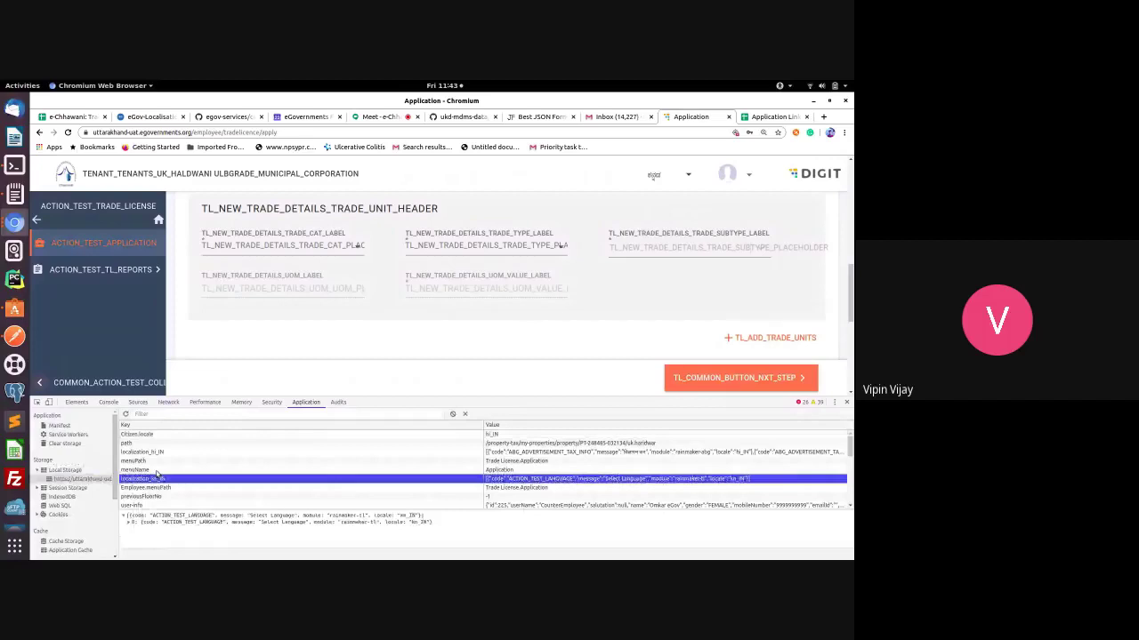
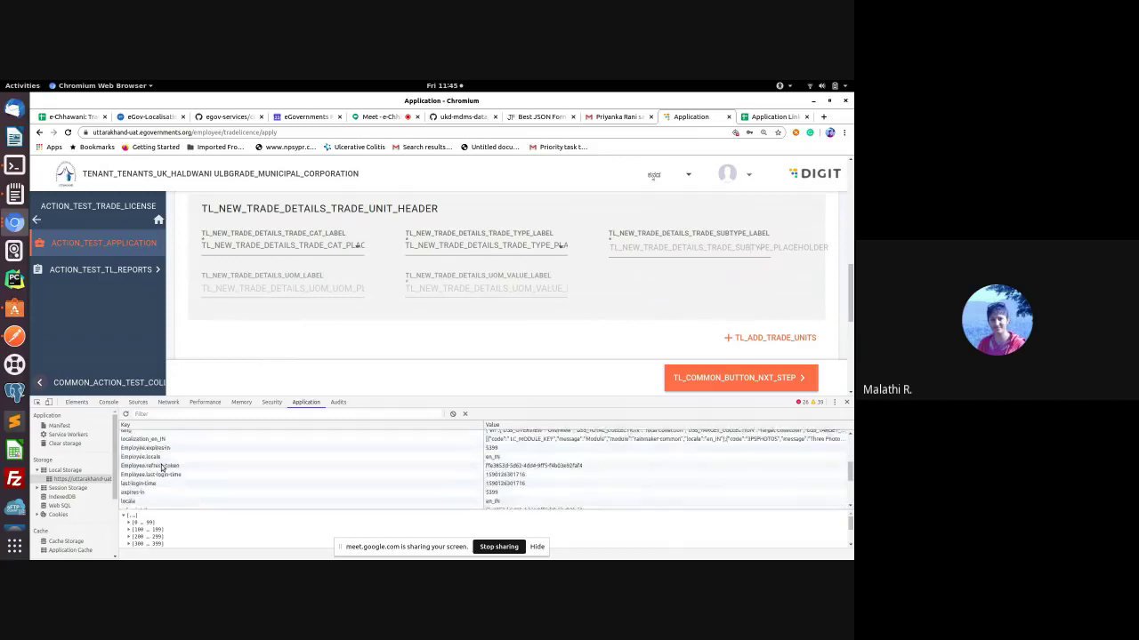
{"action": "scroll", "coordinate": [176, 461], "scroll_direction": "up", "scroll_amount": 3}
{"action": "left_click", "coordinate": [177, 461]}
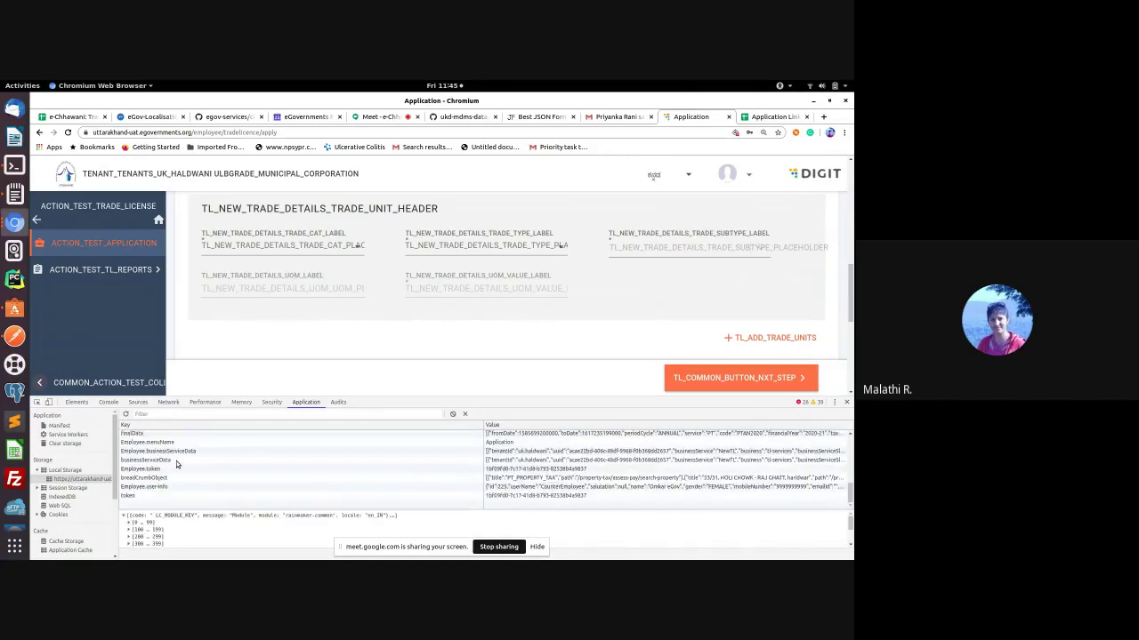
Step: Inspect the localization_kn_IN entry in local storage and cycle the page language through English and Hindi back to Kannada
{"action": "scroll", "coordinate": [177, 463], "scroll_direction": "down", "scroll_amount": 3}
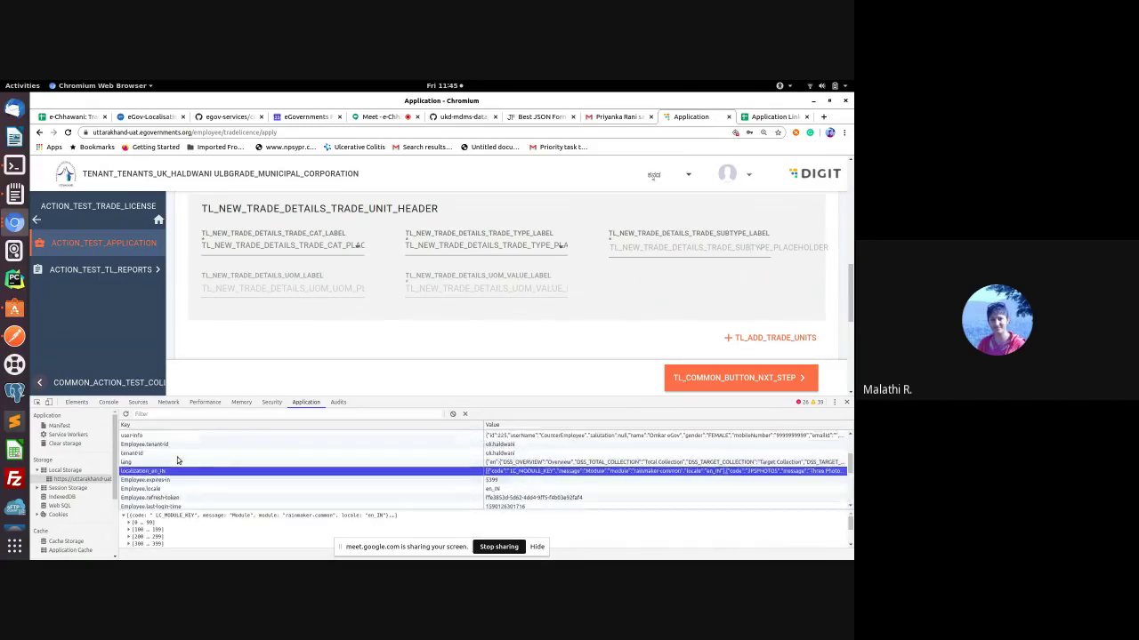
{"action": "left_click", "coordinate": [158, 480]}
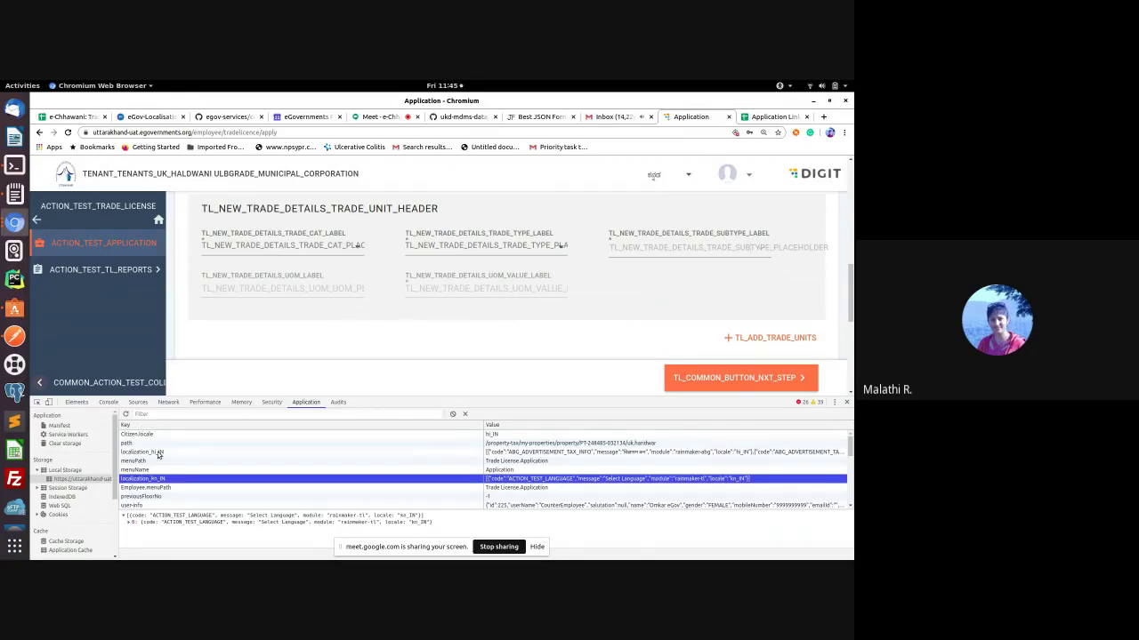
{"action": "left_click", "coordinate": [678, 176]}
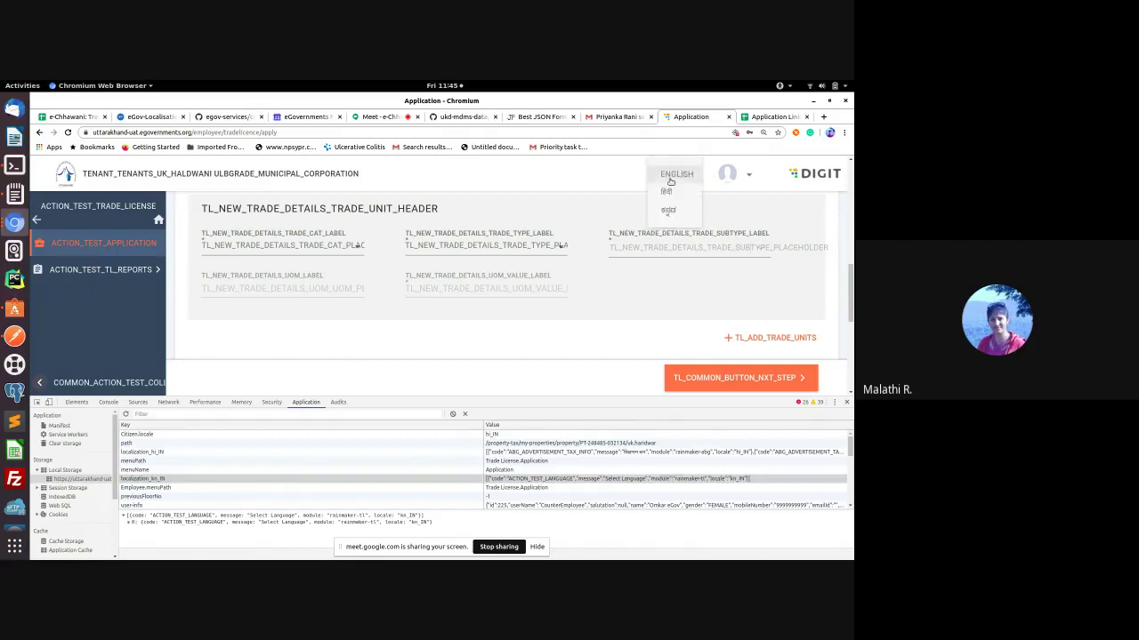
{"action": "left_click", "coordinate": [669, 176]}
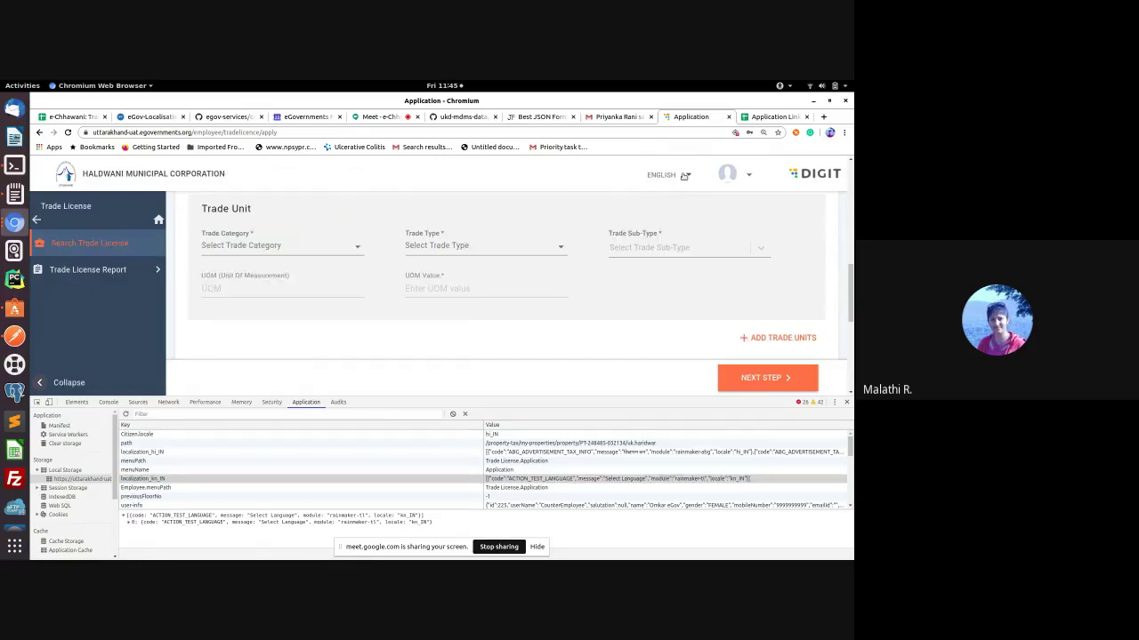
{"action": "left_click", "coordinate": [687, 176]}
{"action": "left_click", "coordinate": [687, 176]}
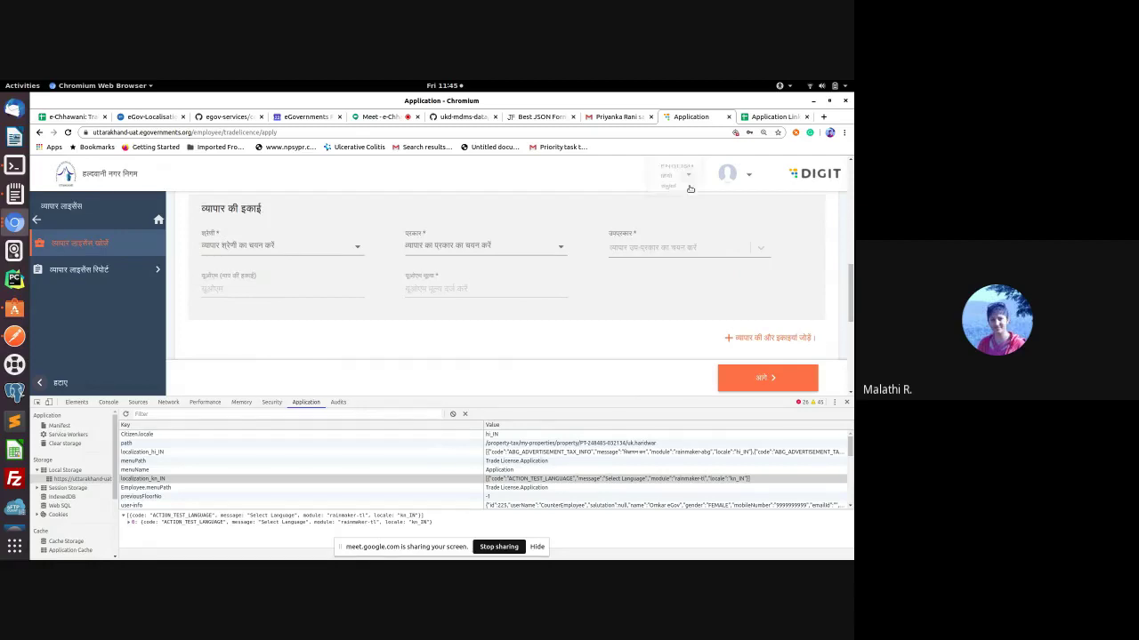
{"action": "left_click", "coordinate": [678, 209]}
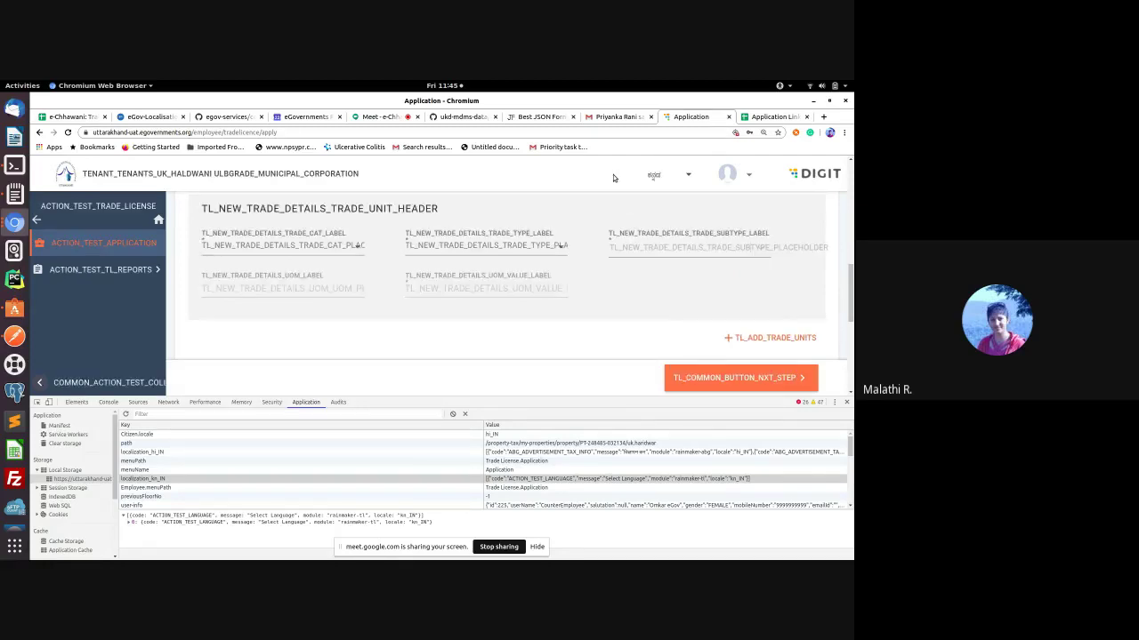
{"action": "scroll", "coordinate": [613, 174], "scroll_direction": "up", "scroll_amount": 10}
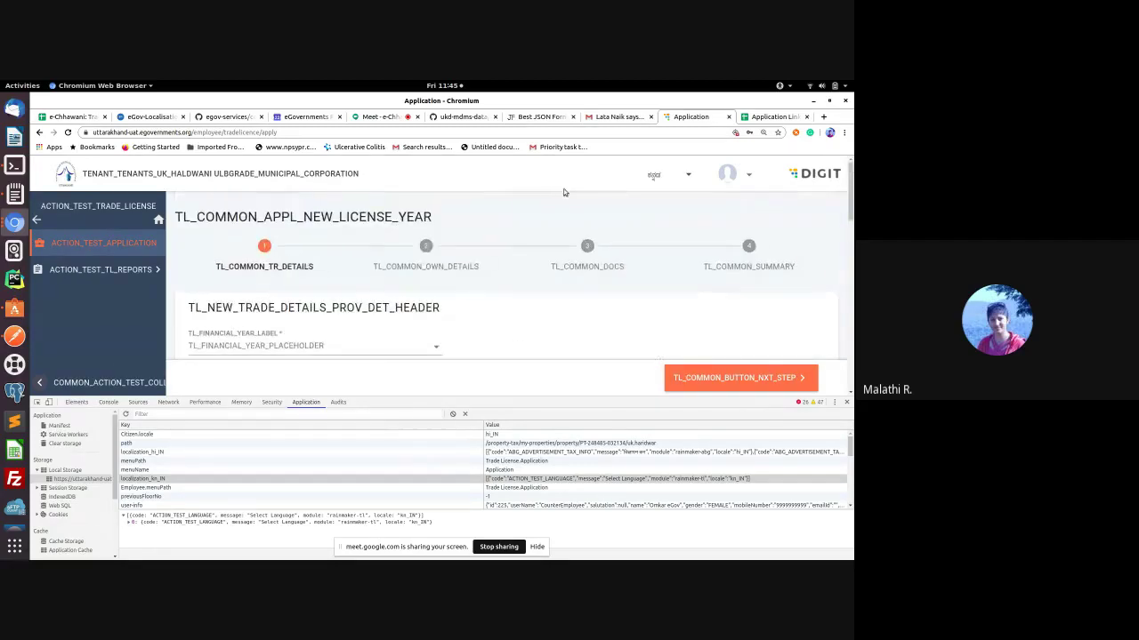
Step: Switch to Postman to review the localization upsert request body, and return to the Application page in Chromium
{"action": "left_click", "coordinate": [15, 336]}
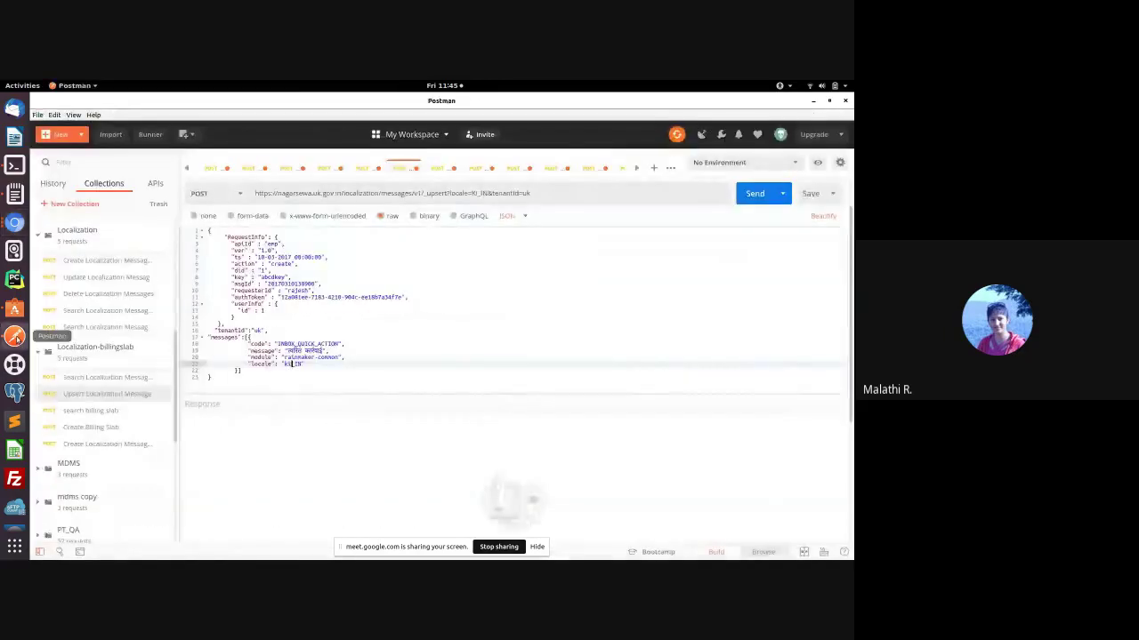
{"action": "left_click", "coordinate": [433, 324]}
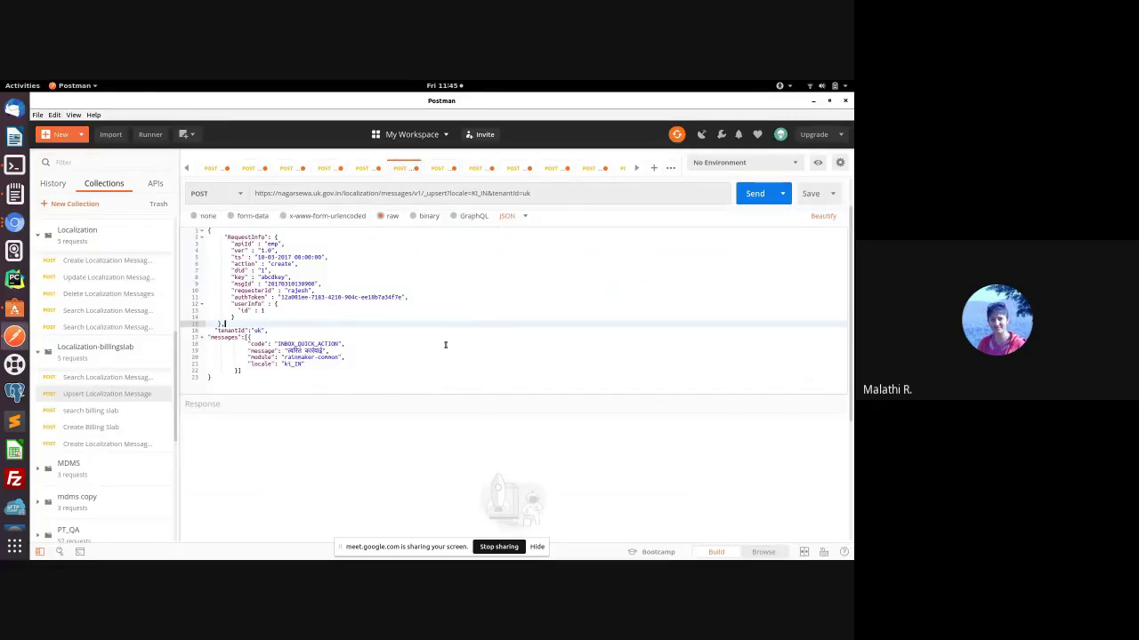
{"action": "left_click", "coordinate": [14, 223]}
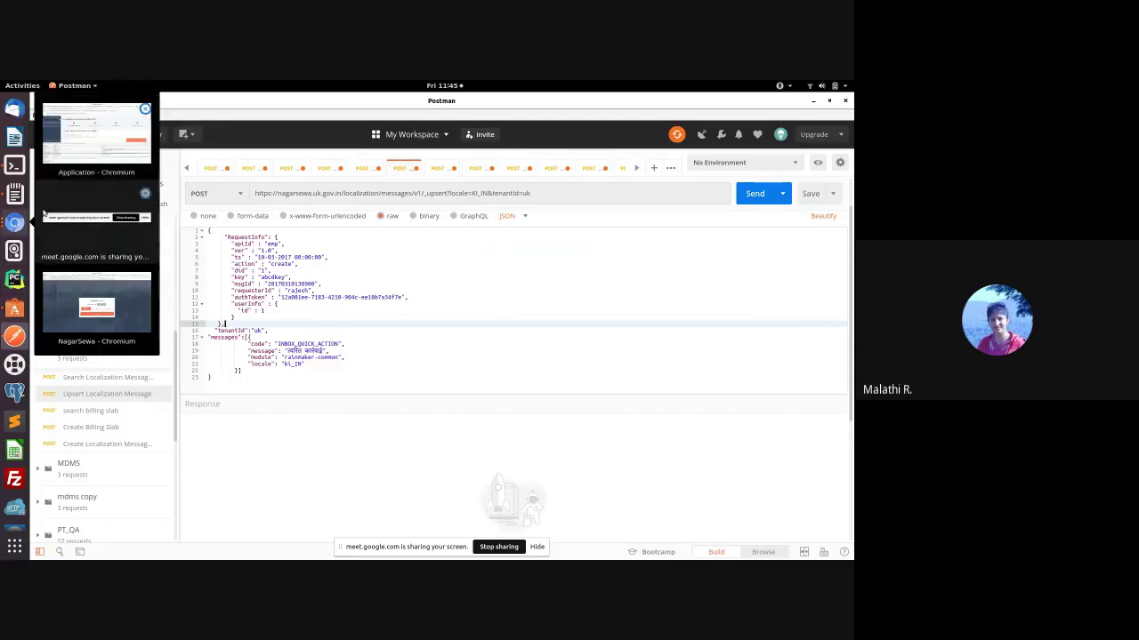
{"action": "left_click", "coordinate": [97, 138]}
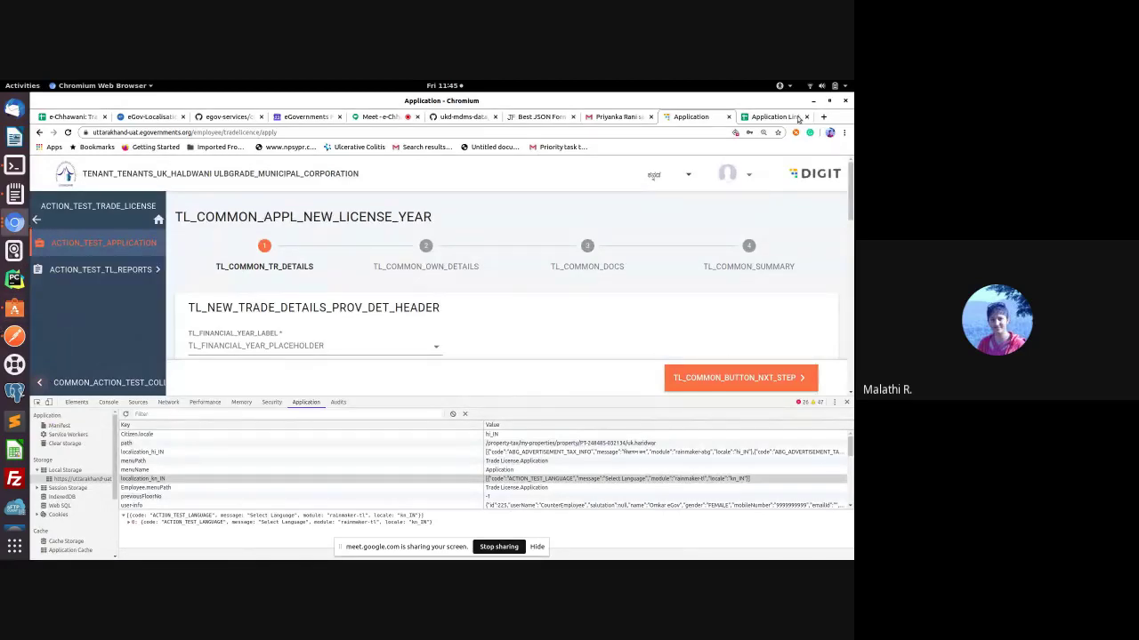
Step: Open uttarakhand-uat.egovernments.org/employee/ in a new tab and log out of the current employee account
{"action": "left_click", "coordinate": [824, 117]}
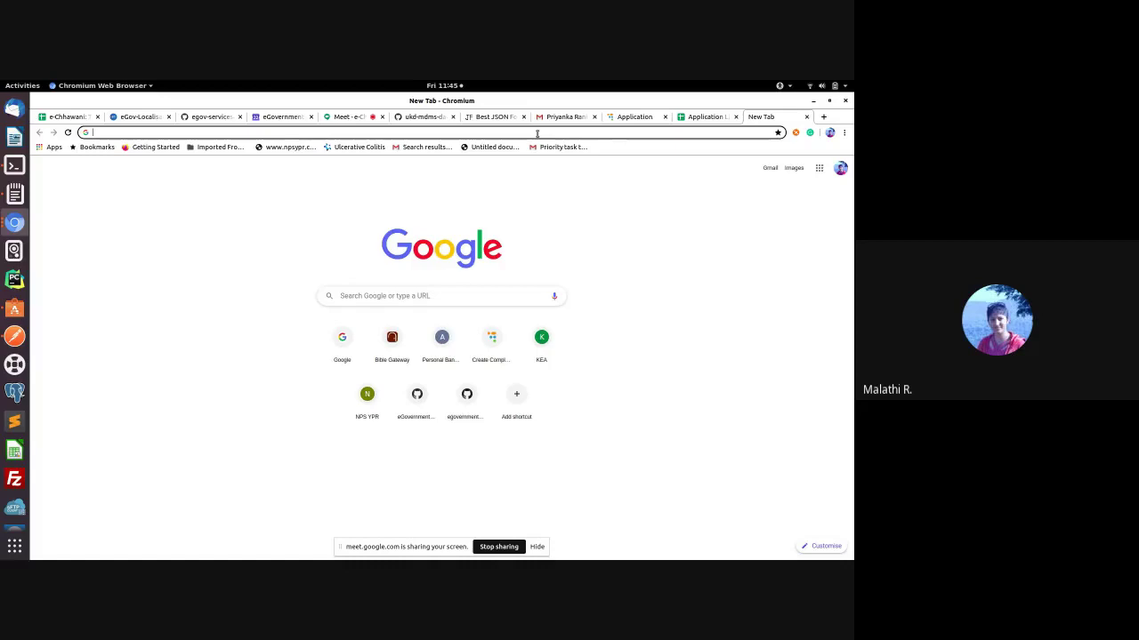
{"action": "type", "text": "utt"}
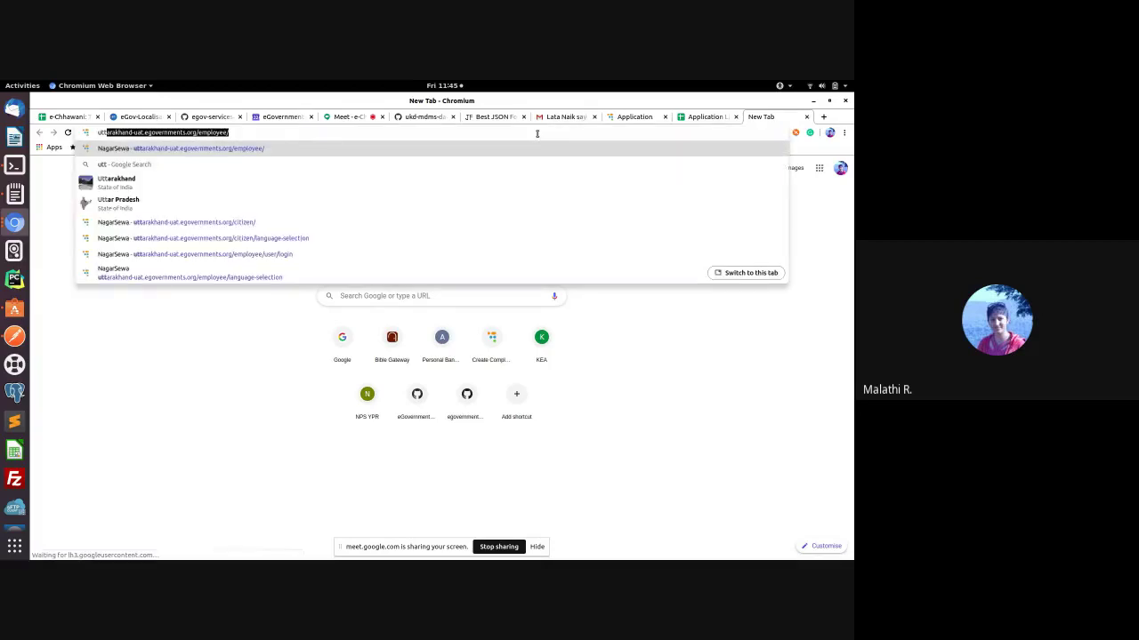
{"action": "key", "text": "Return"}
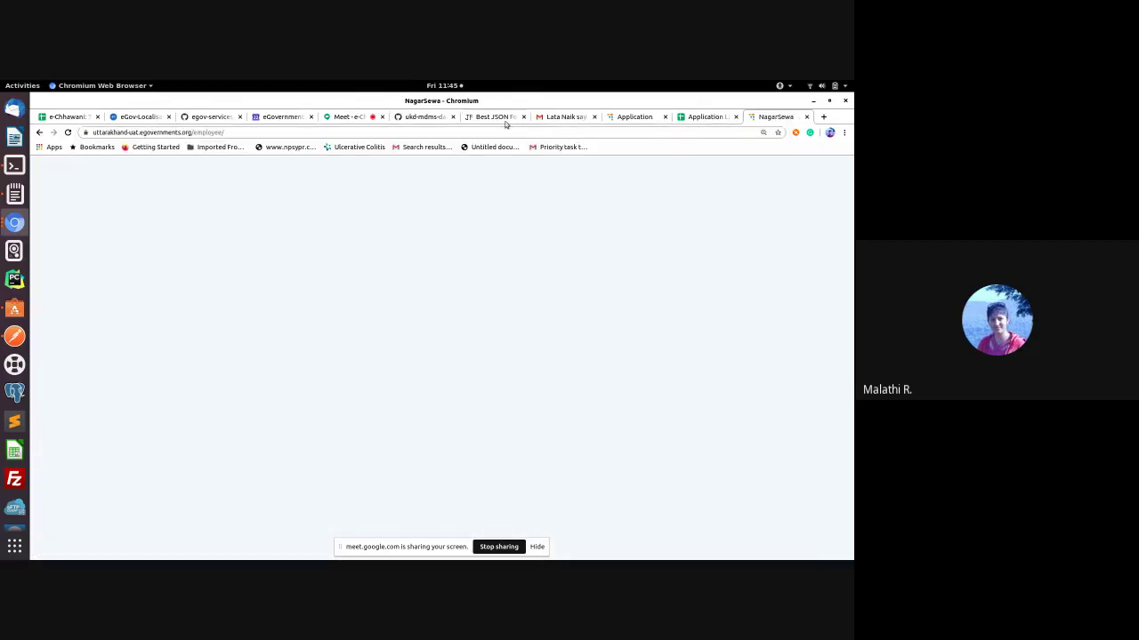
{"action": "left_click", "coordinate": [749, 176]}
{"action": "left_click", "coordinate": [750, 258]}
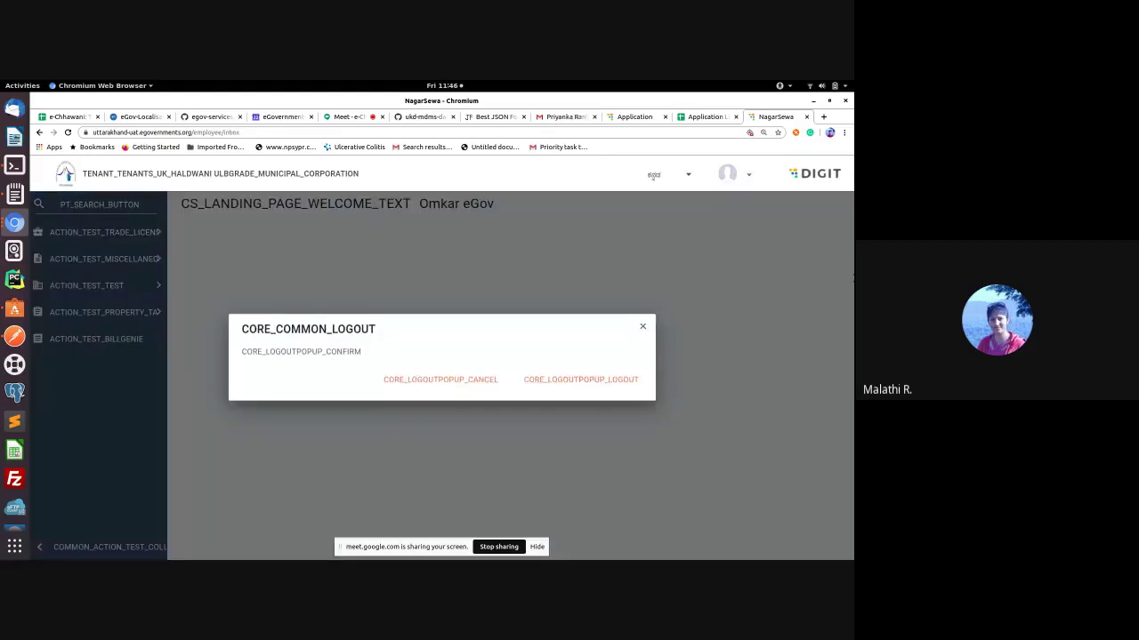
{"action": "left_click", "coordinate": [553, 380]}
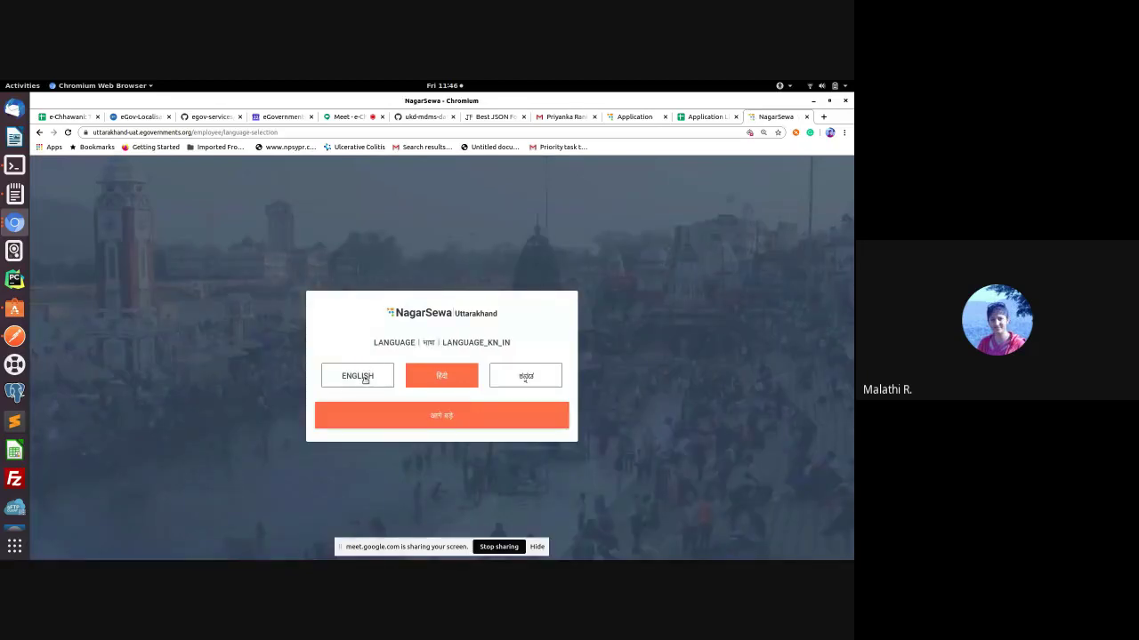
Step: Continue in English and log in with the superuser employee's username and saved password for the city Haldwani
{"action": "left_click", "coordinate": [360, 378]}
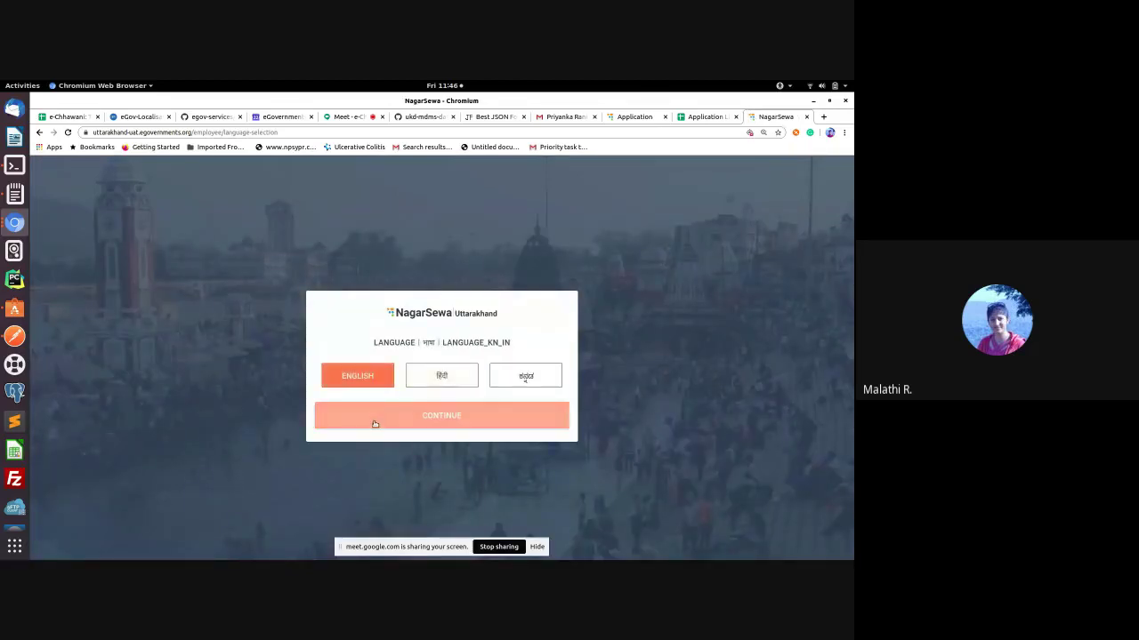
{"action": "left_click", "coordinate": [375, 421]}
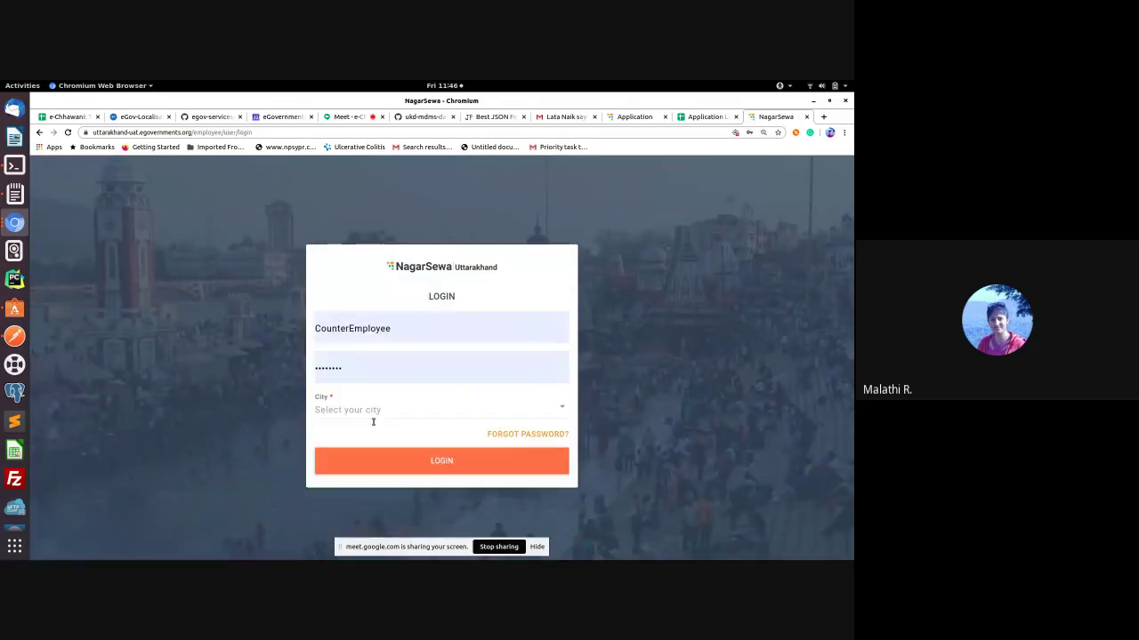
{"action": "double_click", "coordinate": [359, 331]}
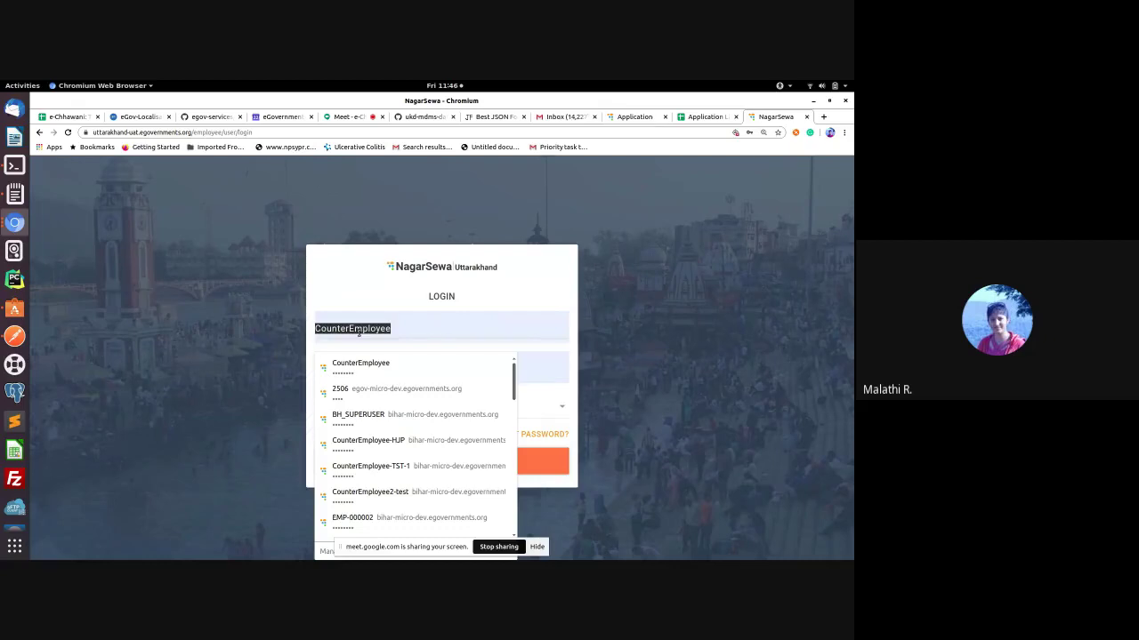
{"action": "type", "text": "EMP3_SUPER"}
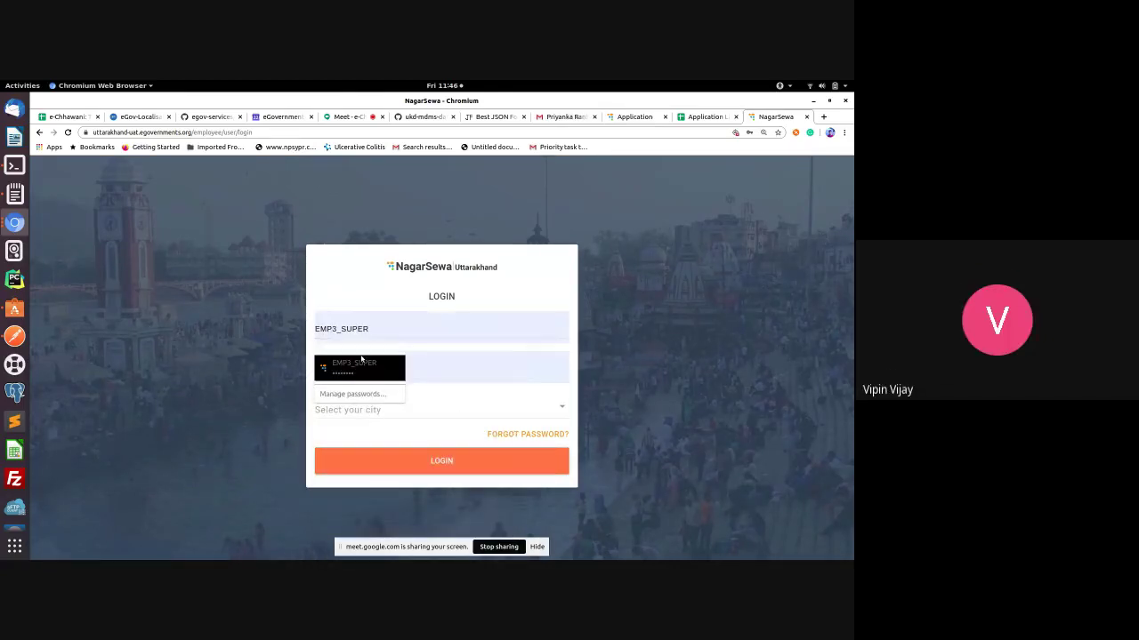
{"action": "left_click", "coordinate": [370, 365]}
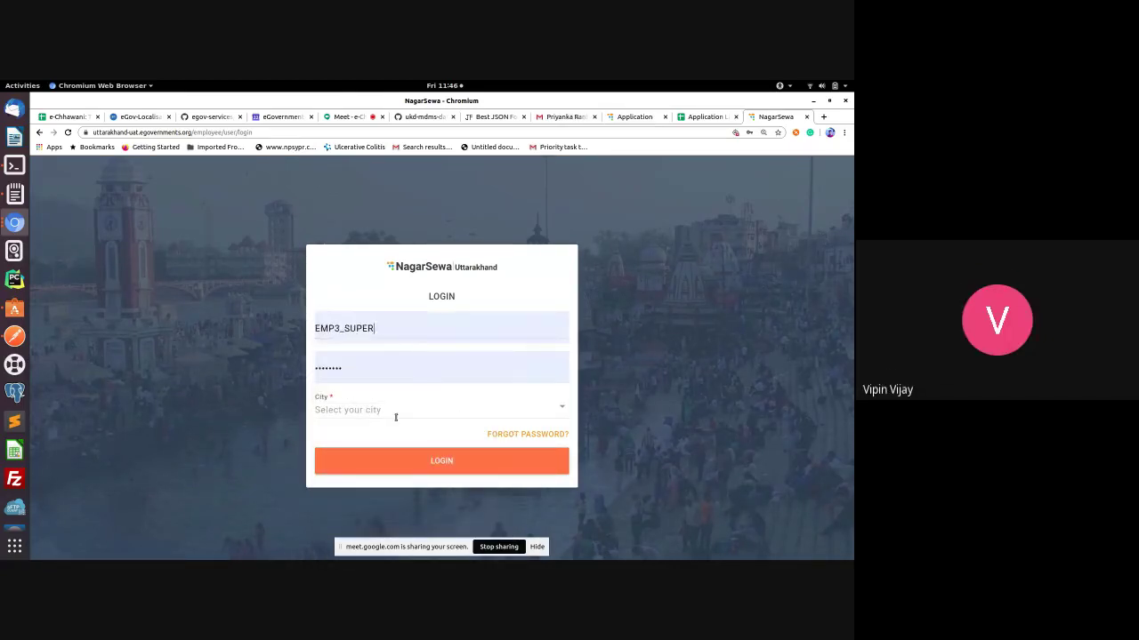
{"action": "left_click", "coordinate": [393, 411]}
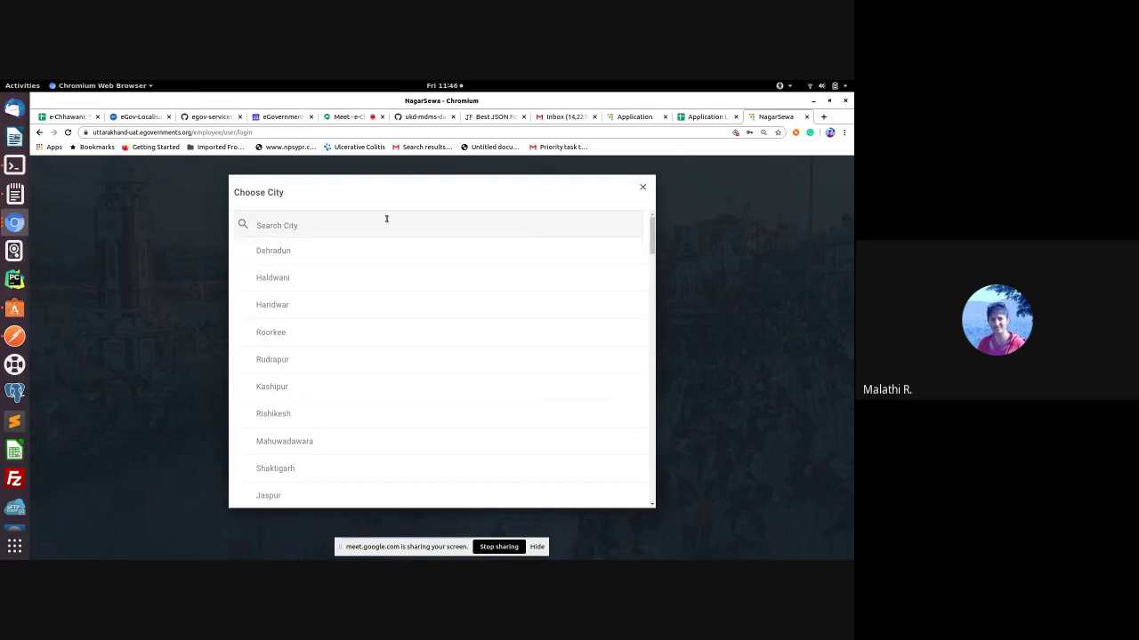
{"action": "left_click", "coordinate": [271, 278]}
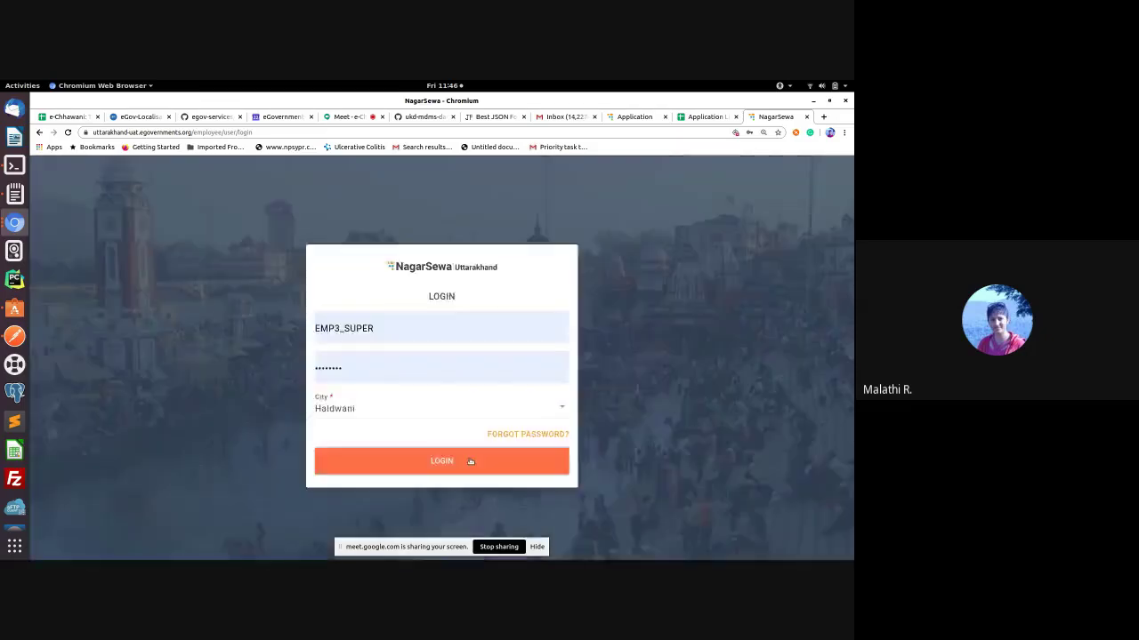
{"action": "left_click", "coordinate": [468, 460]}
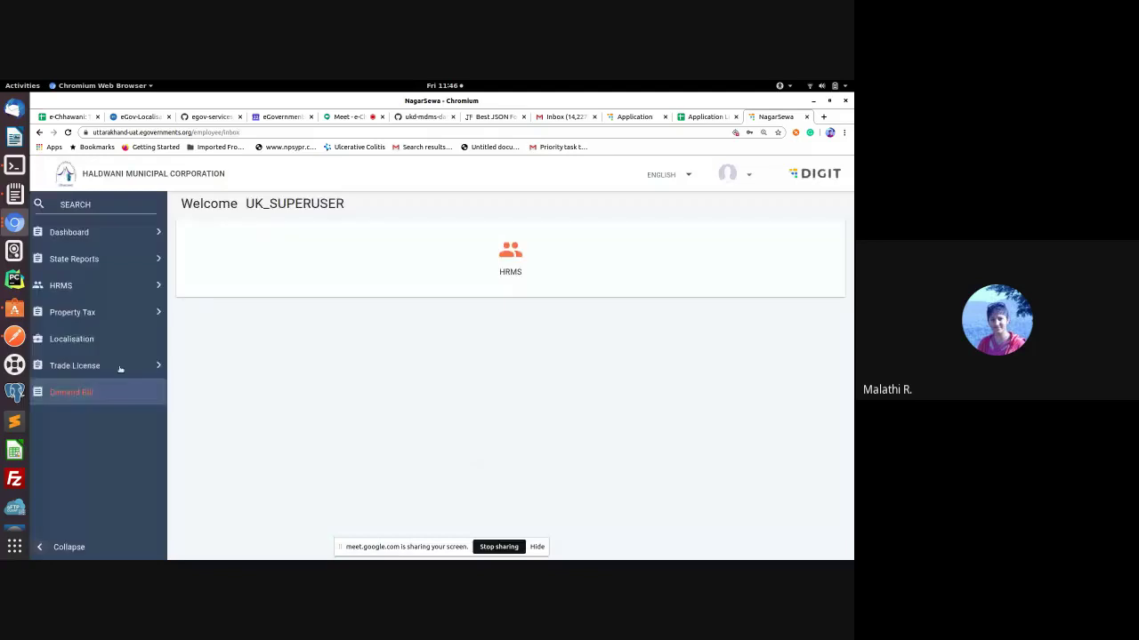
Step: Open the Localisation page and examine its search form and the localization results table
{"action": "left_click", "coordinate": [71, 339]}
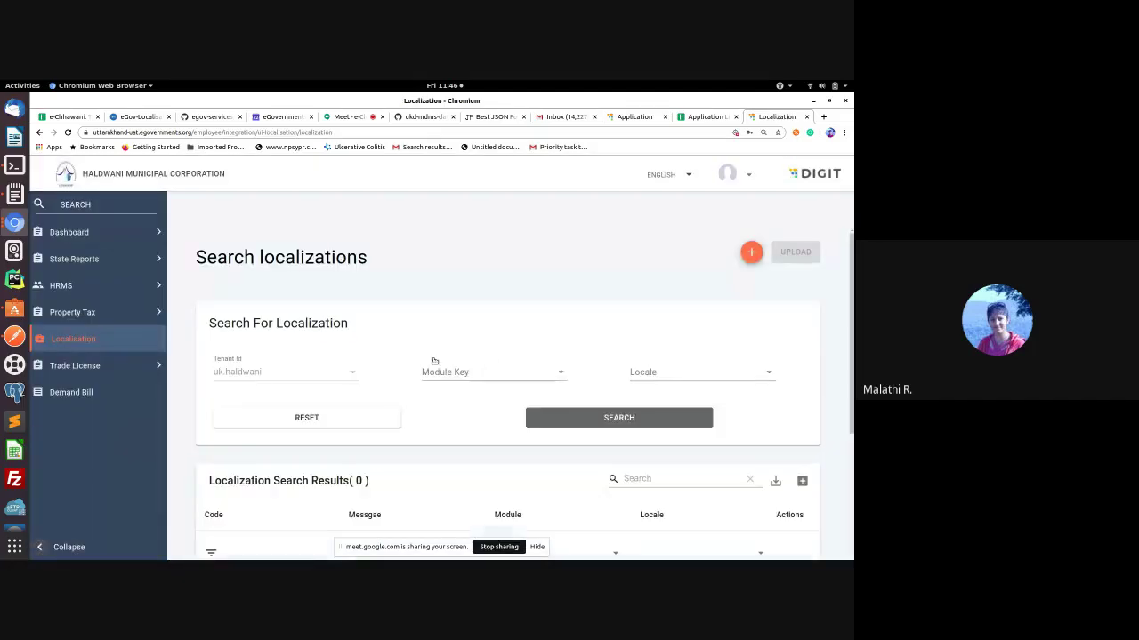
{"action": "scroll", "coordinate": [531, 247], "scroll_direction": "down", "scroll_amount": 1}
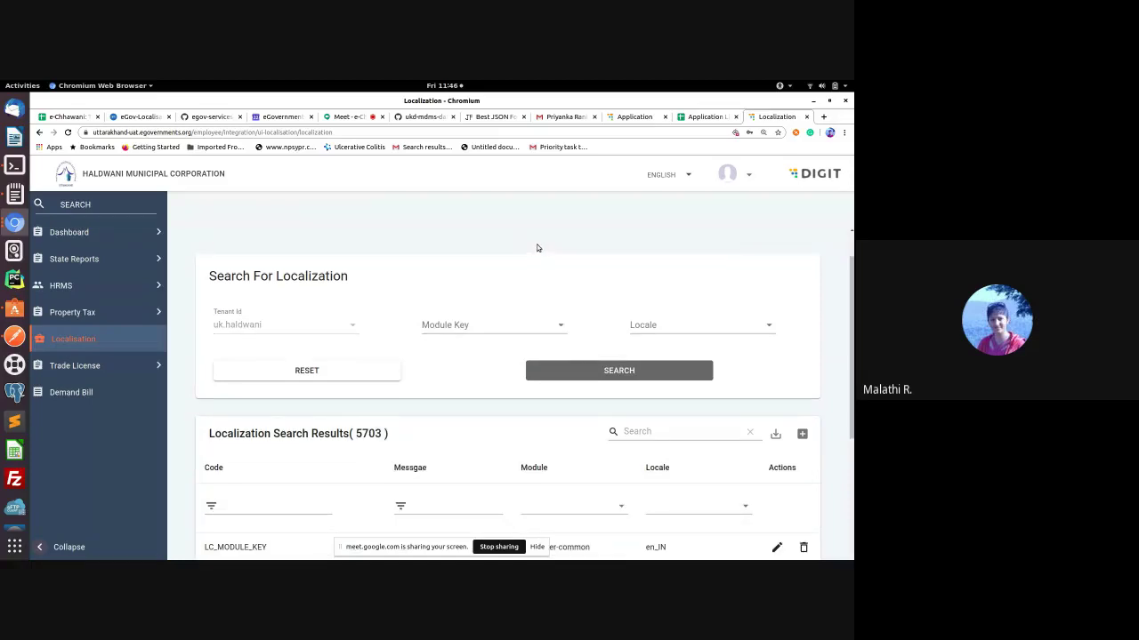
{"action": "scroll", "coordinate": [538, 248], "scroll_direction": "up", "scroll_amount": 1}
{"action": "scroll", "coordinate": [537, 248], "scroll_direction": "down", "scroll_amount": 2}
{"action": "scroll", "coordinate": [844, 307], "scroll_direction": "down", "scroll_amount": 4}
{"action": "scroll", "coordinate": [844, 307], "scroll_direction": "up", "scroll_amount": 5}
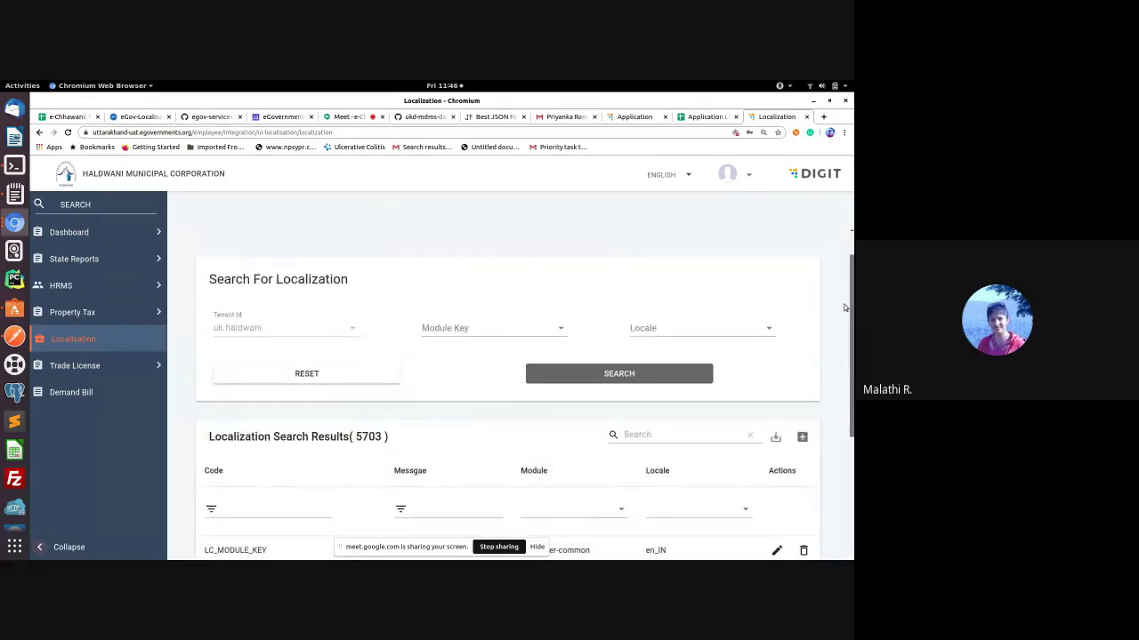
{"action": "scroll", "coordinate": [844, 307], "scroll_direction": "down", "scroll_amount": 3}
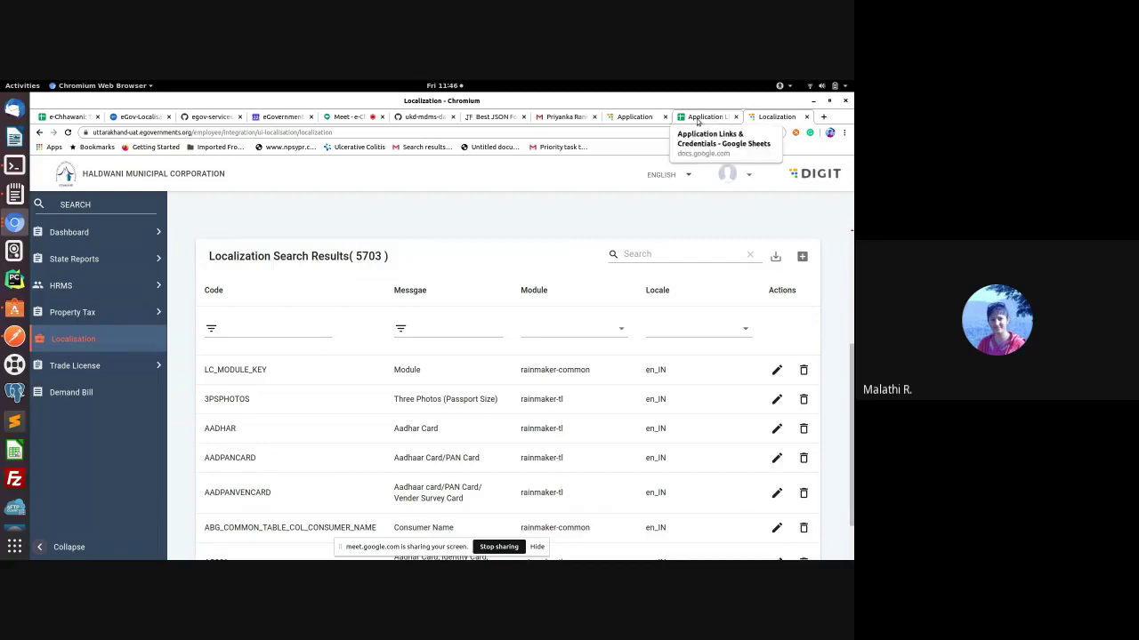
{"action": "left_click", "coordinate": [15, 336]}
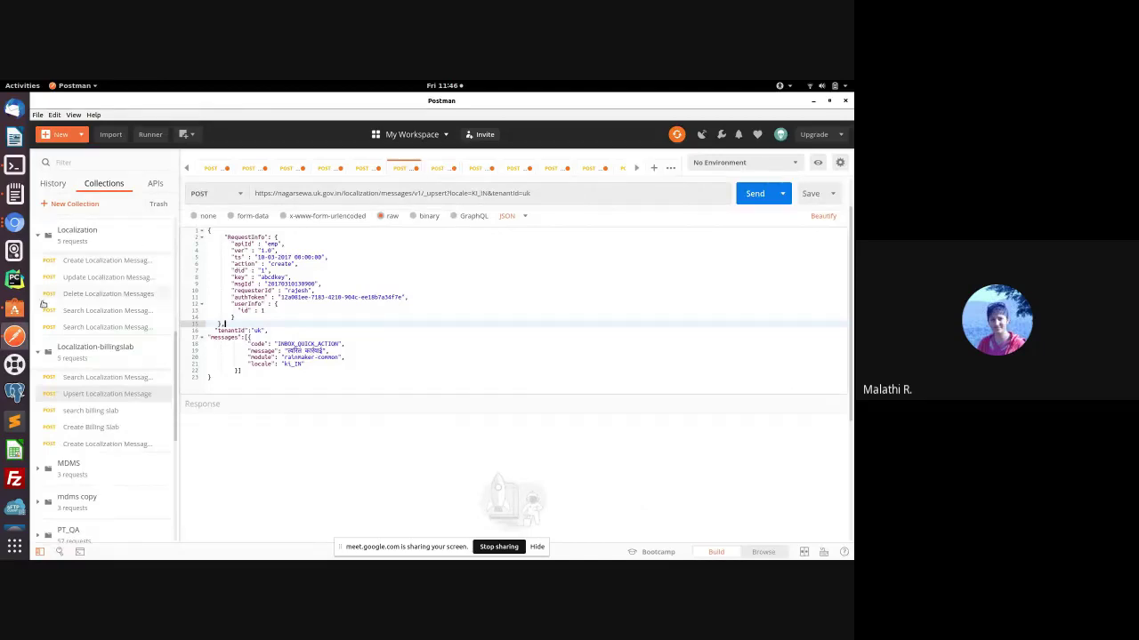
{"action": "left_click", "coordinate": [12, 227]}
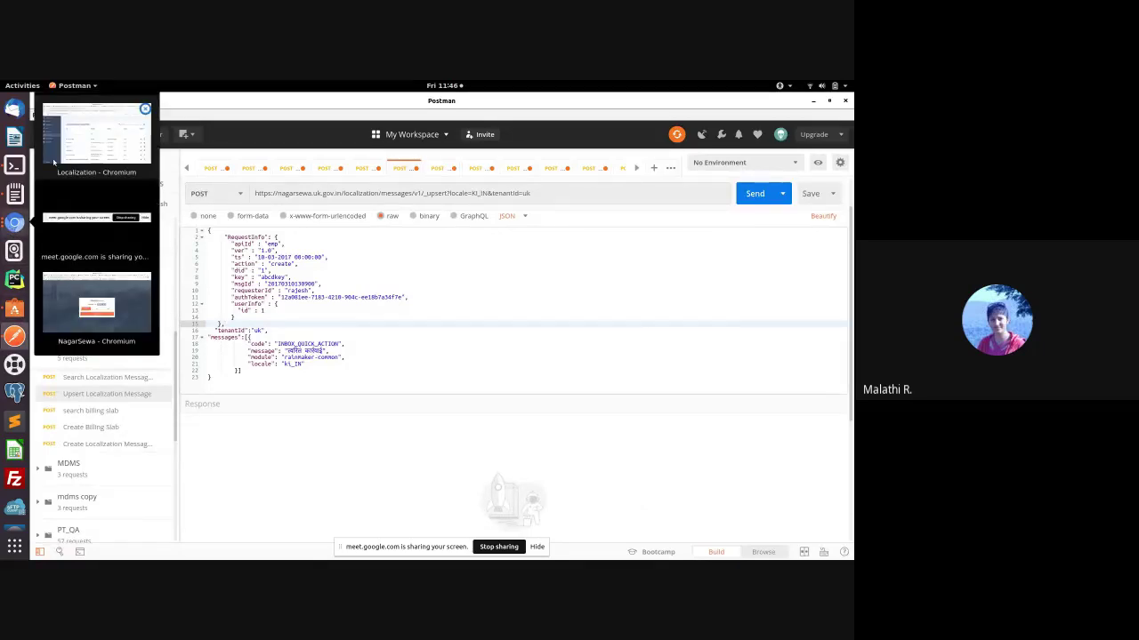
{"action": "left_click", "coordinate": [89, 134]}
Step: Log out from the trade licence Application page and close its developer tools
{"action": "left_click", "coordinate": [634, 116]}
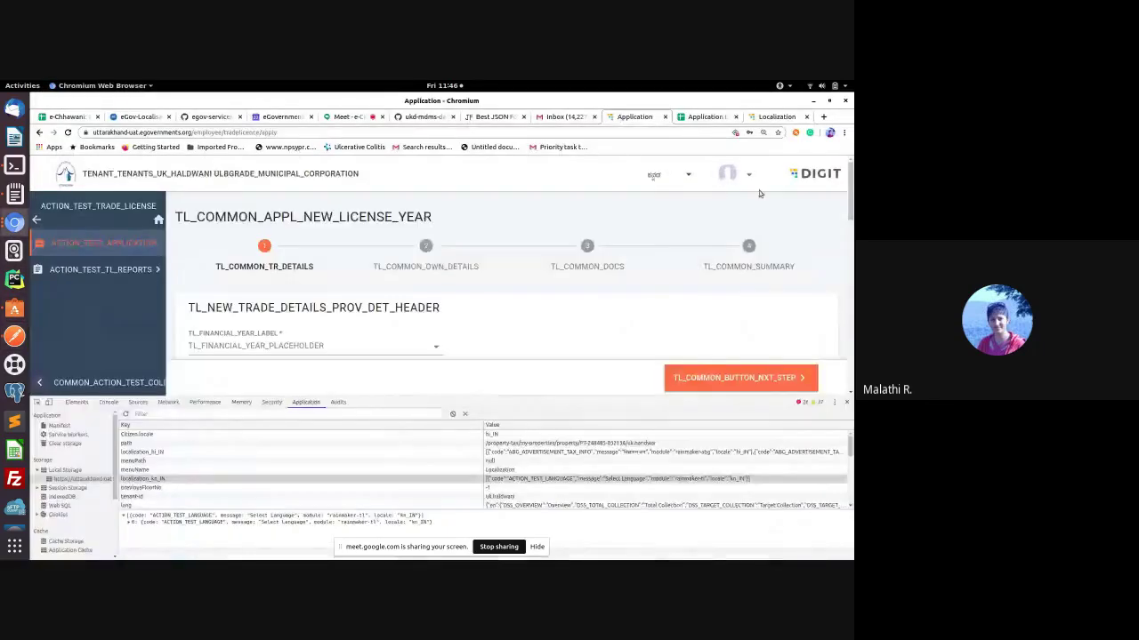
{"action": "left_click", "coordinate": [728, 175]}
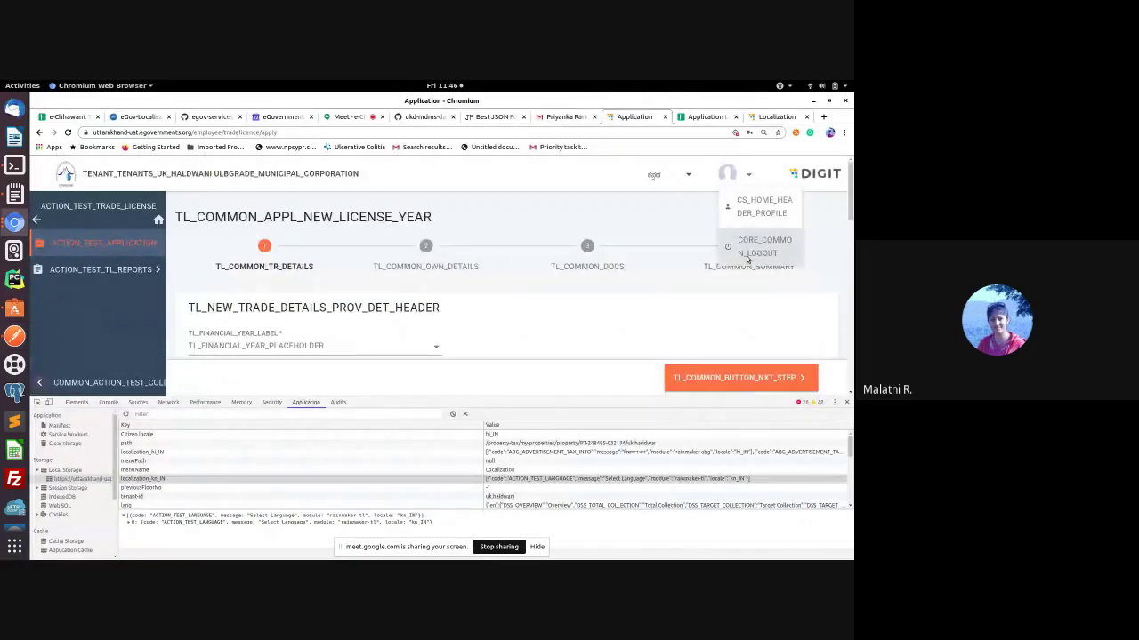
{"action": "left_click", "coordinate": [751, 253]}
{"action": "left_click", "coordinate": [601, 299]}
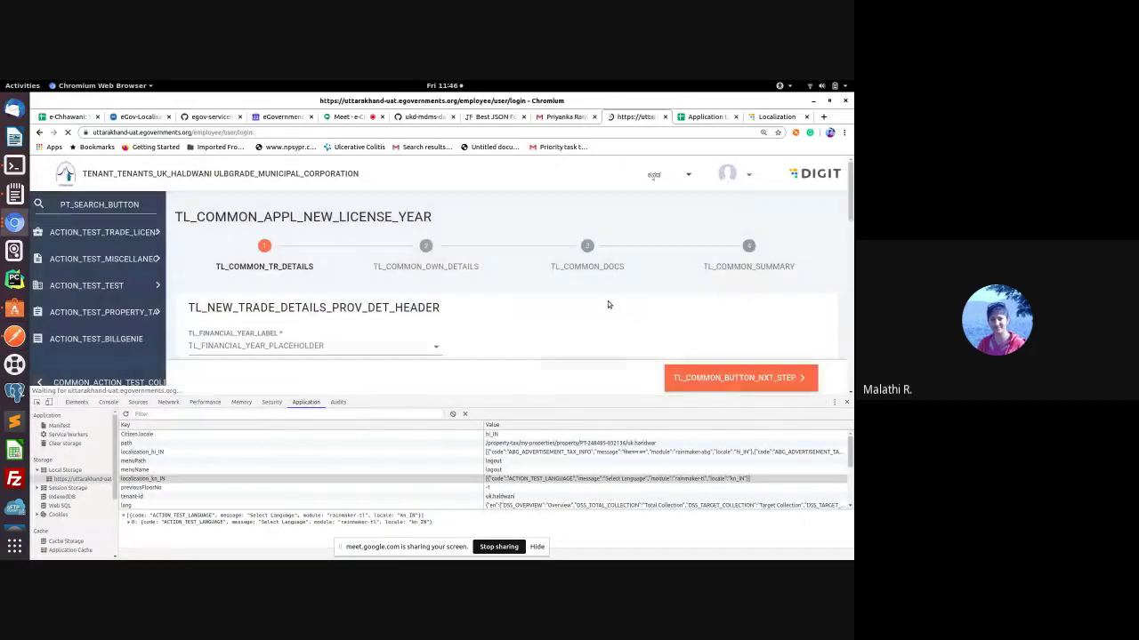
{"action": "left_click", "coordinate": [846, 402]}
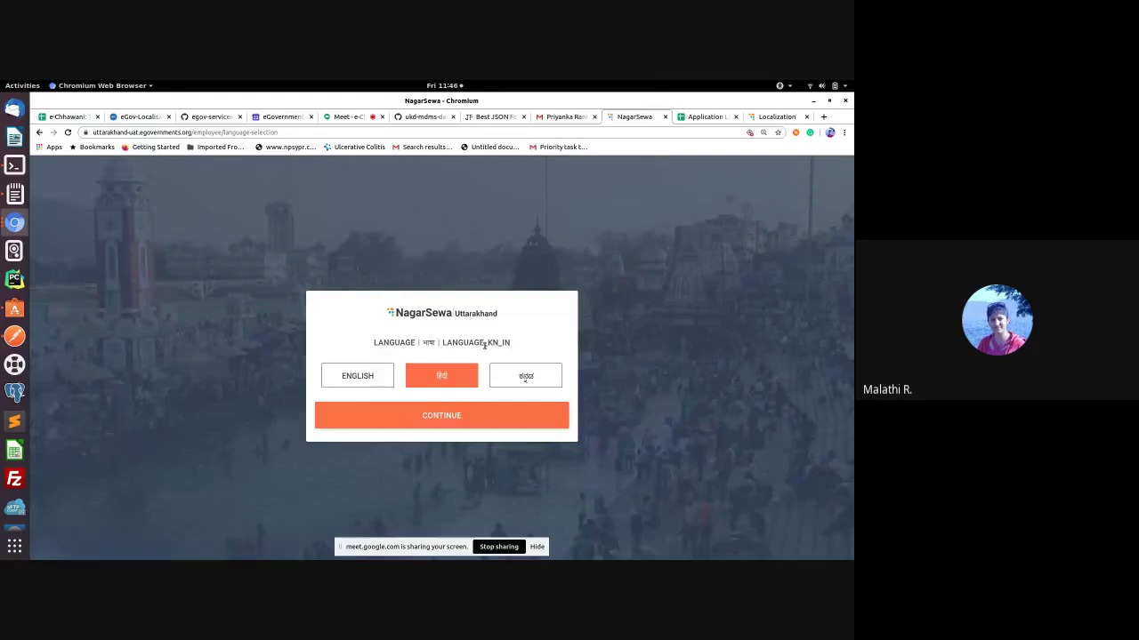
Step: Copy the LANGUAGE_KN_IN code from the heading of the NagarSewa language selection page
{"action": "left_click_drag", "start_coordinate": [443, 342], "coordinate": [511, 350]}
{"action": "key", "text": "ctrl+c"}
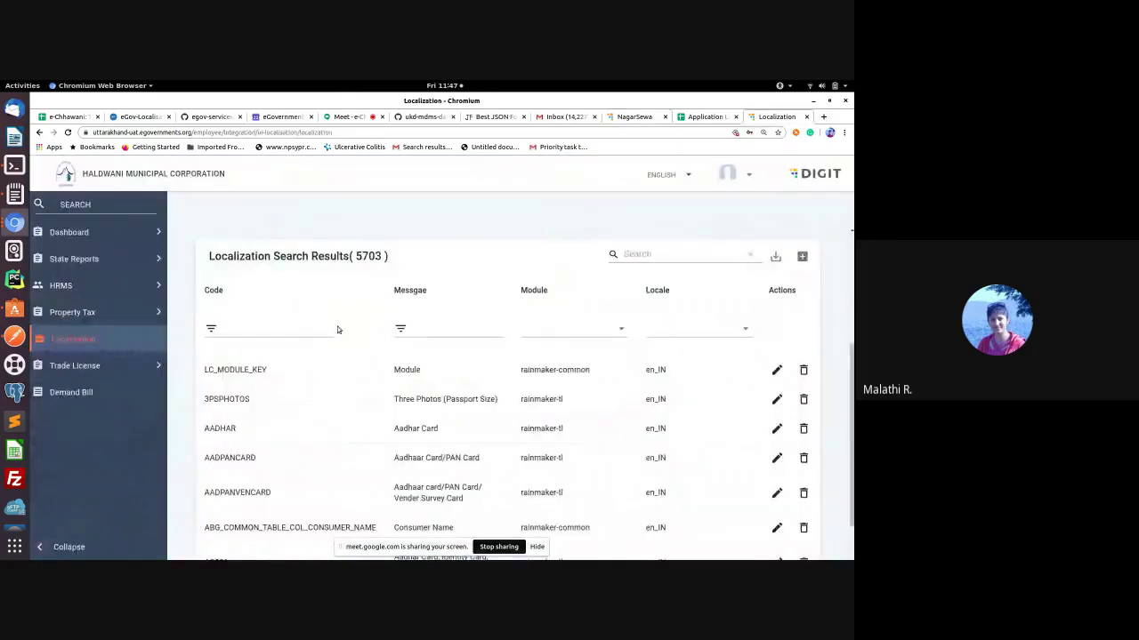
Step: Filter the localization results by the code LANGUAGE_KN_IN
{"action": "key", "text": "ctrl+9"}
{"action": "left_click", "coordinate": [310, 329]}
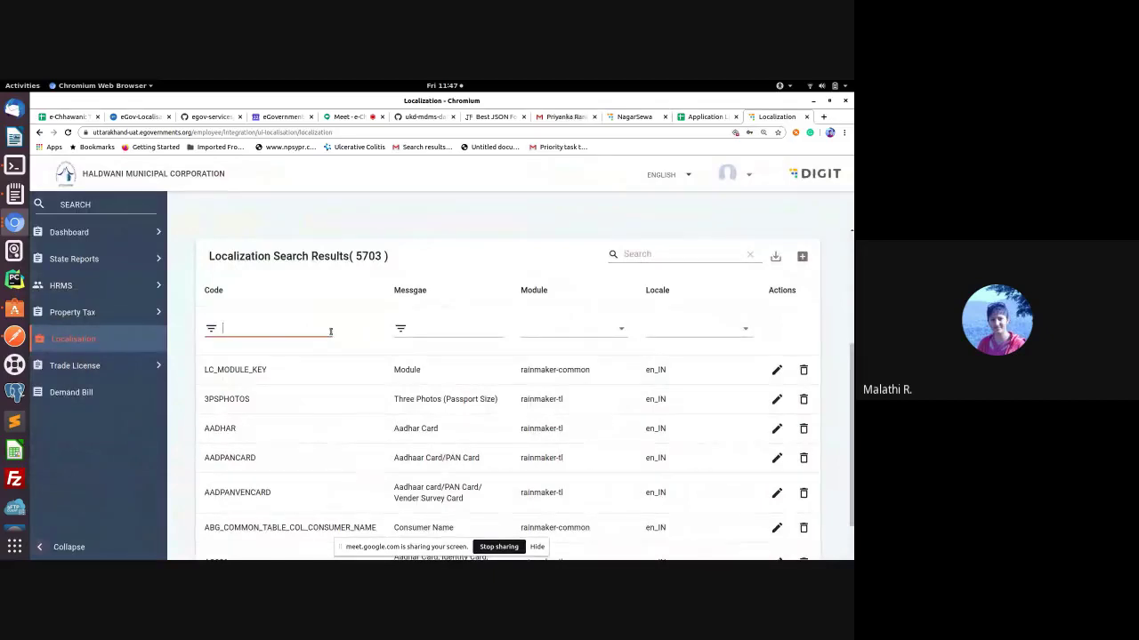
{"action": "key", "text": "ctrl+v"}
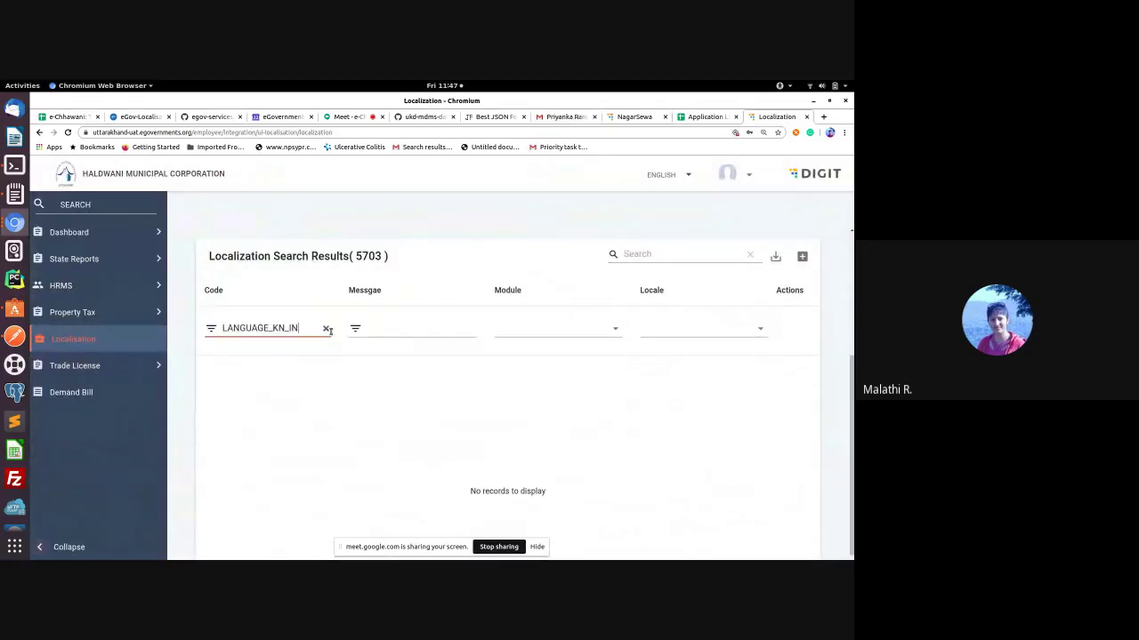
Step: Change the code filter to LANGUAGE_EN_IN to find the matching English entry
{"action": "double_click", "coordinate": [281, 328]}
{"action": "left_click", "coordinate": [285, 328]}
{"action": "key", "text": "BackSpace"}
{"action": "key", "text": "BackSpace"}
{"action": "type", "text": "EN_"}
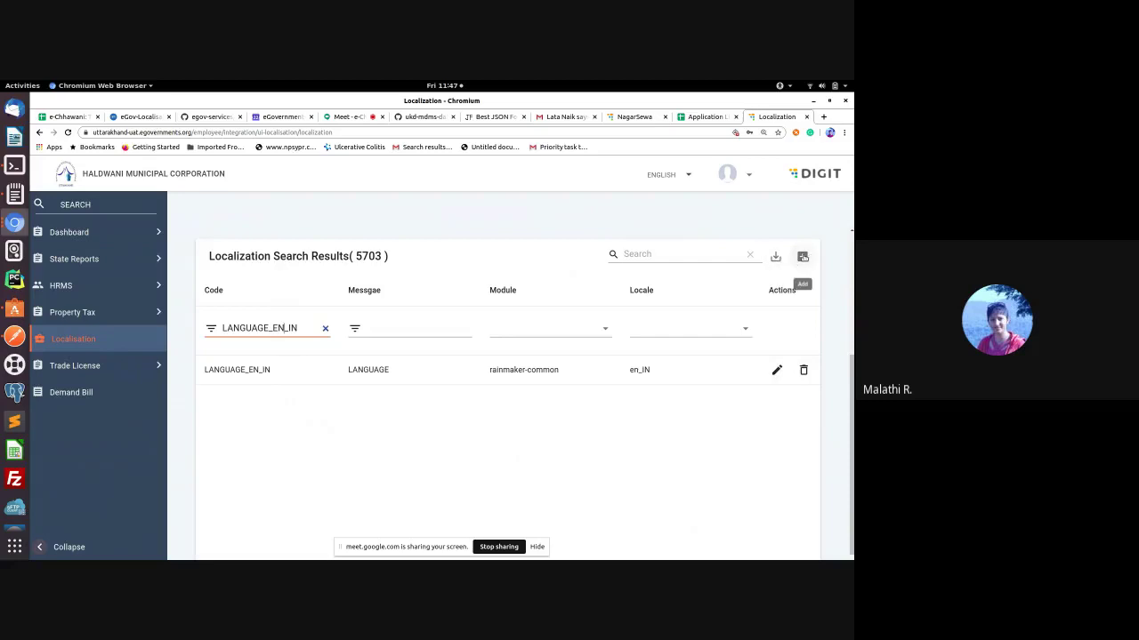
Step: Add a new row to the localization table and give it the code LANGUAGE_KN_IN, based on the copied filter code
{"action": "left_click", "coordinate": [803, 257]}
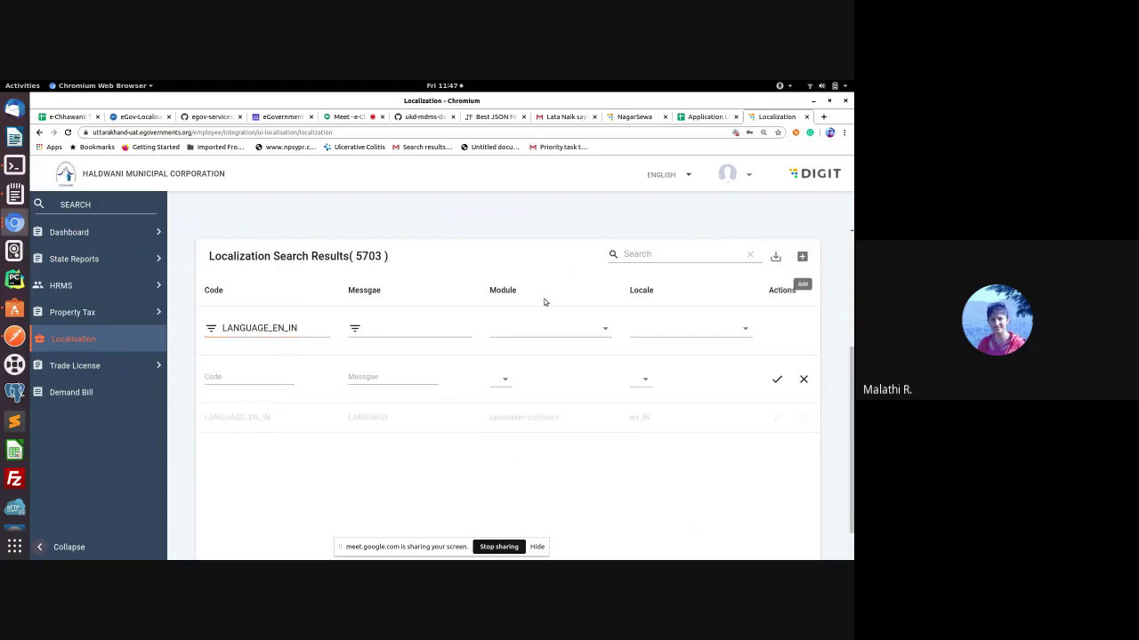
{"action": "double_click", "coordinate": [273, 328]}
{"action": "key", "text": "ctrl+c"}
{"action": "left_click", "coordinate": [267, 378]}
{"action": "key", "text": "ctrl+v"}
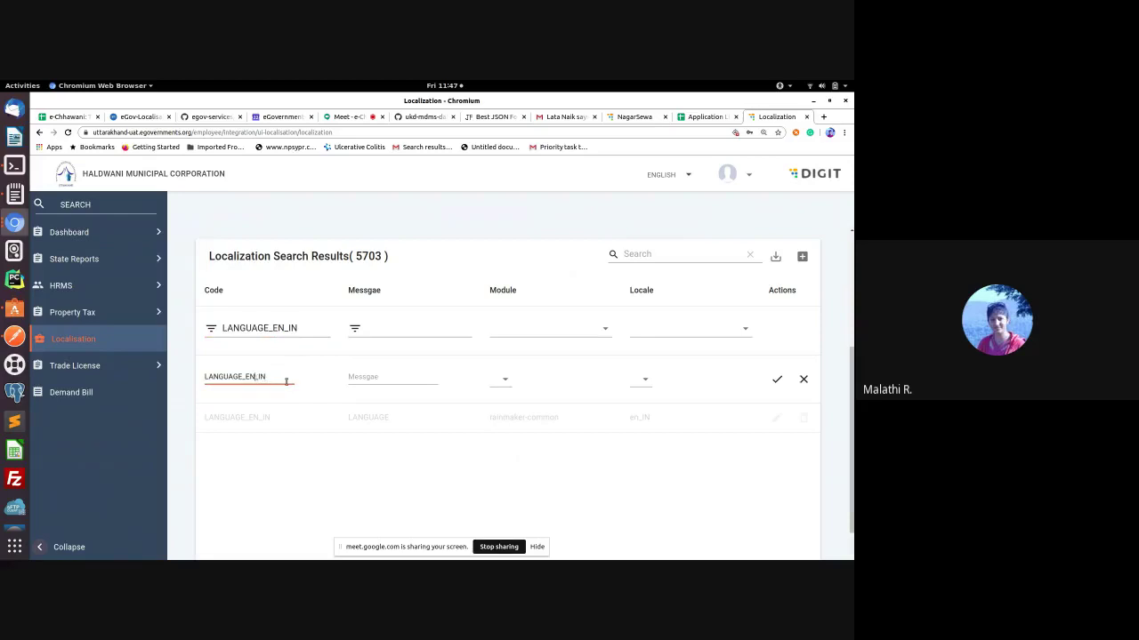
{"action": "type", "text": "KN"}
Step: Enter Kannada as the message of the new LANGUAGE_KN_IN row
{"action": "left_click", "coordinate": [362, 376]}
{"action": "type", "text": "ka"}
{"action": "key", "text": "BackSpace"}
{"action": "key", "text": "BackSpace"}
{"action": "type", "text": "Kannada"}
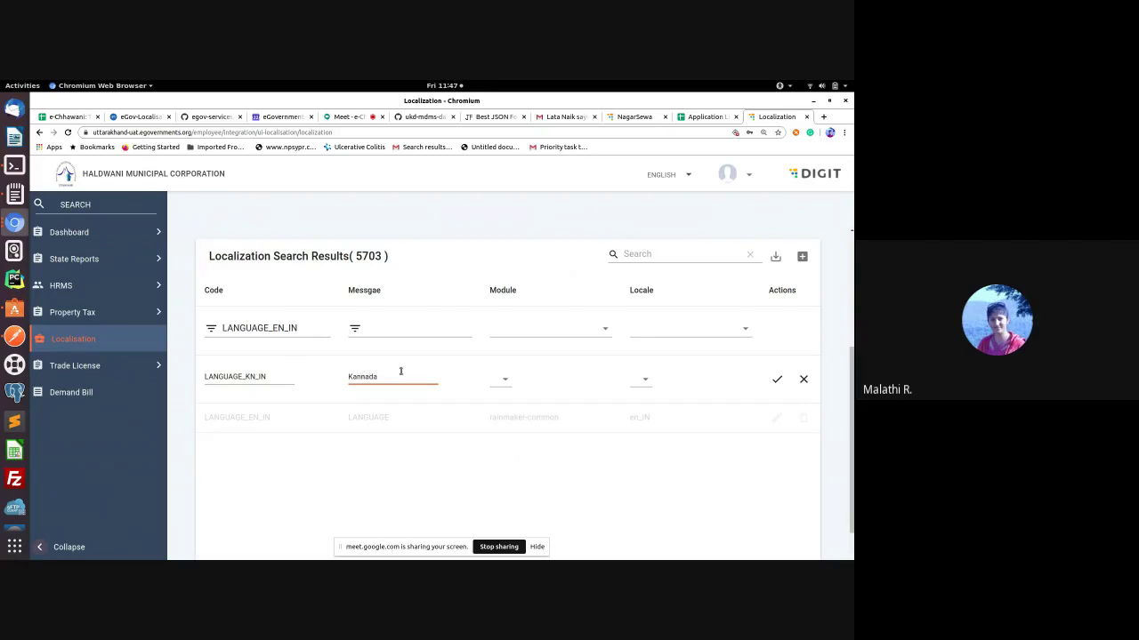
Step: Set the new row's module to rainmaker-common and its locale to en_IN
{"action": "left_click", "coordinate": [503, 380]}
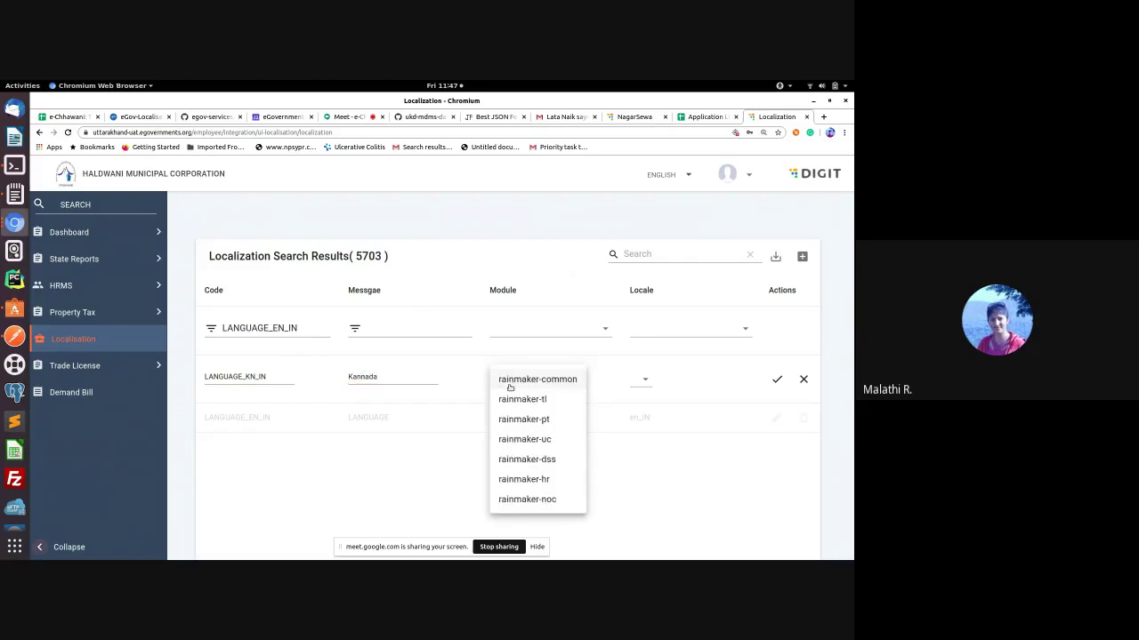
{"action": "left_click", "coordinate": [580, 382]}
{"action": "left_click", "coordinate": [641, 380]}
{"action": "left_click", "coordinate": [671, 386]}
Step: Check which locale options are available for the new LANGUAGE_KN_IN row
{"action": "left_click", "coordinate": [642, 381]}
{"action": "left_click", "coordinate": [640, 381]}
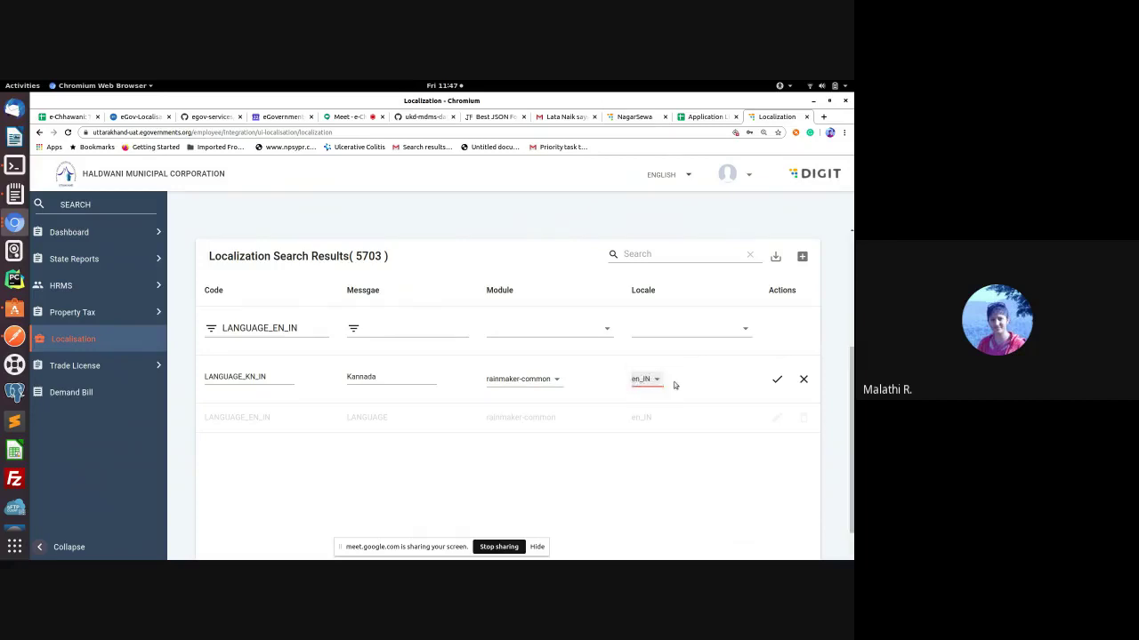
{"action": "left_click", "coordinate": [656, 381]}
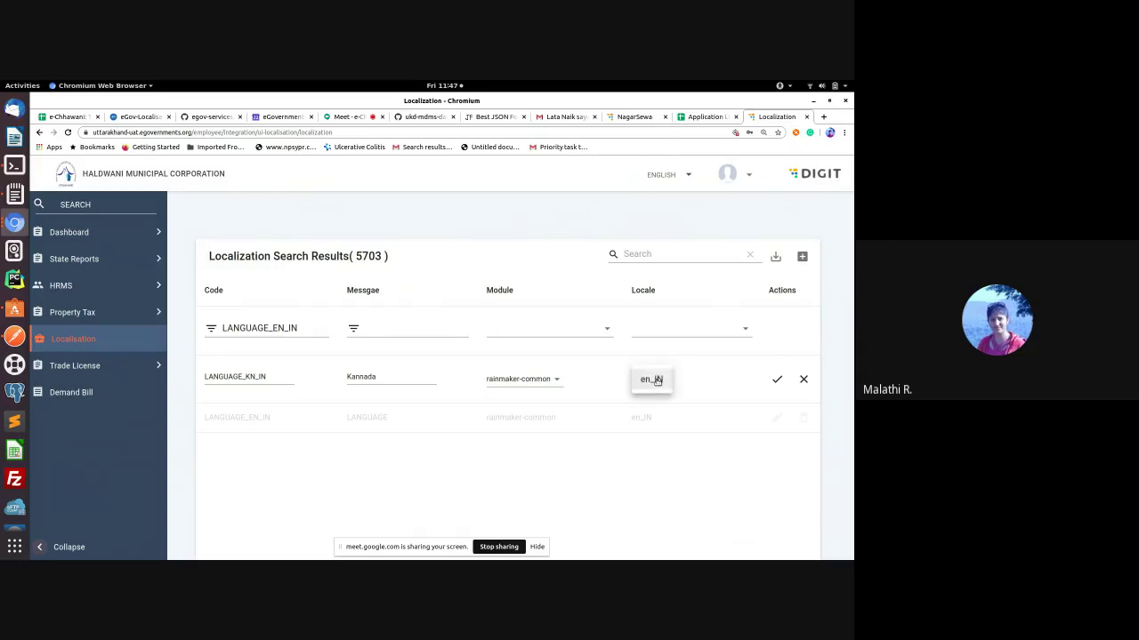
{"action": "left_click", "coordinate": [700, 382]}
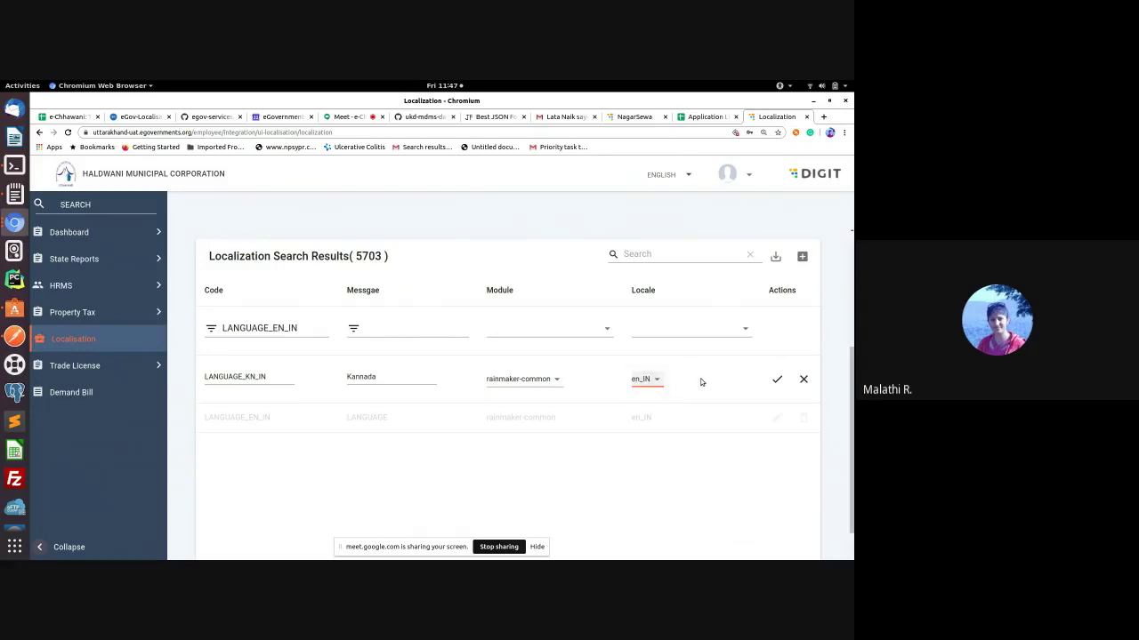
{"action": "left_click", "coordinate": [650, 381]}
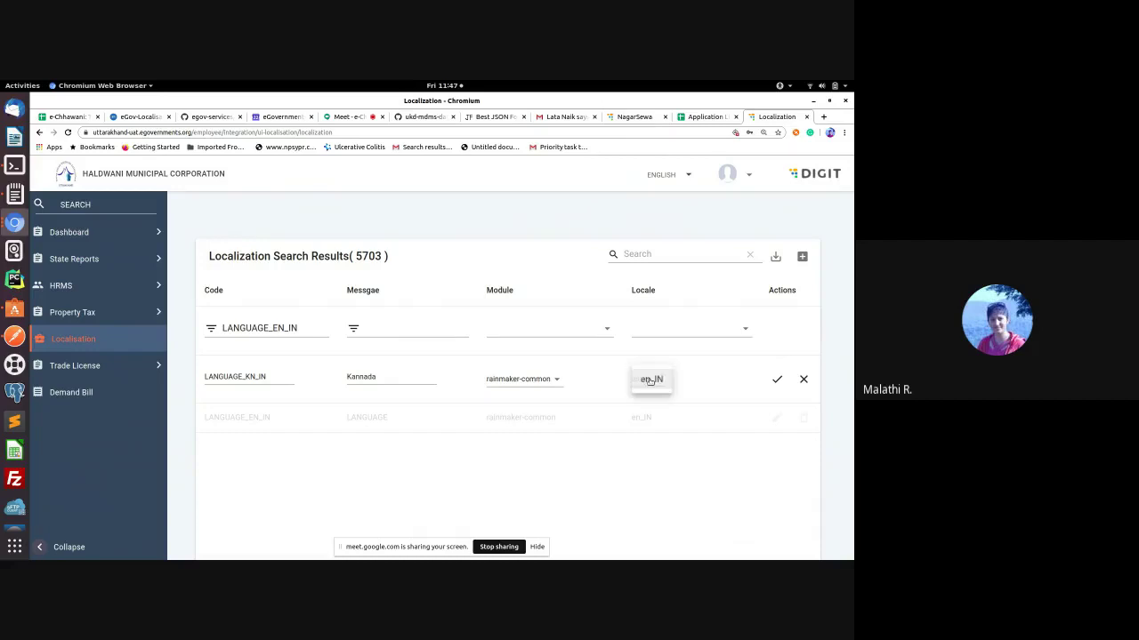
{"action": "left_click", "coordinate": [692, 378]}
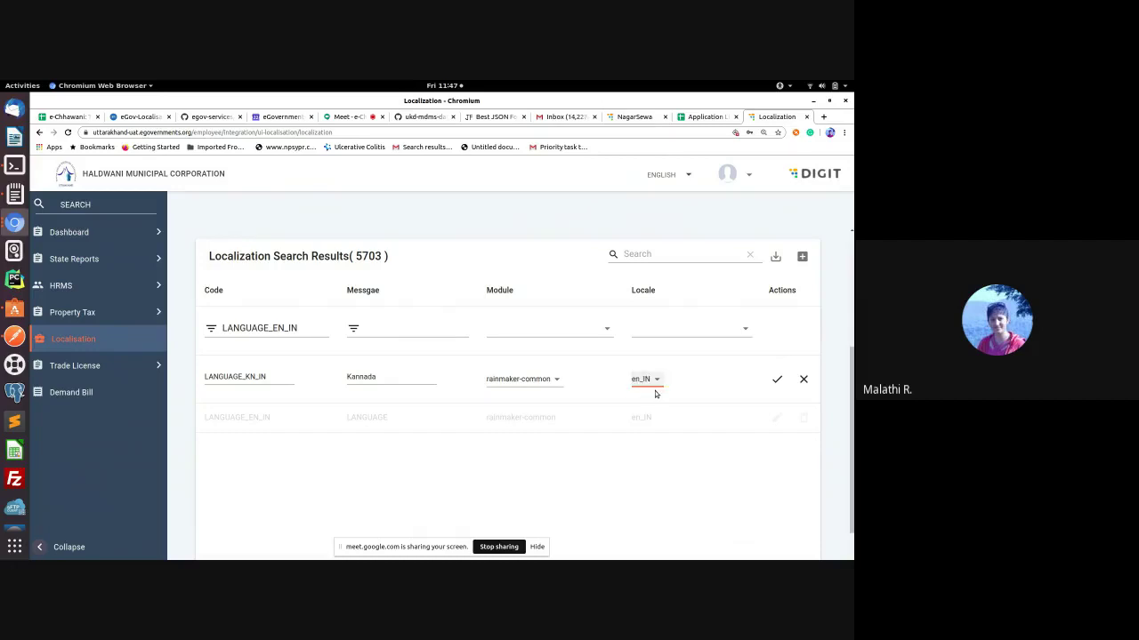
{"action": "left_click", "coordinate": [691, 379]}
{"action": "left_click", "coordinate": [656, 380]}
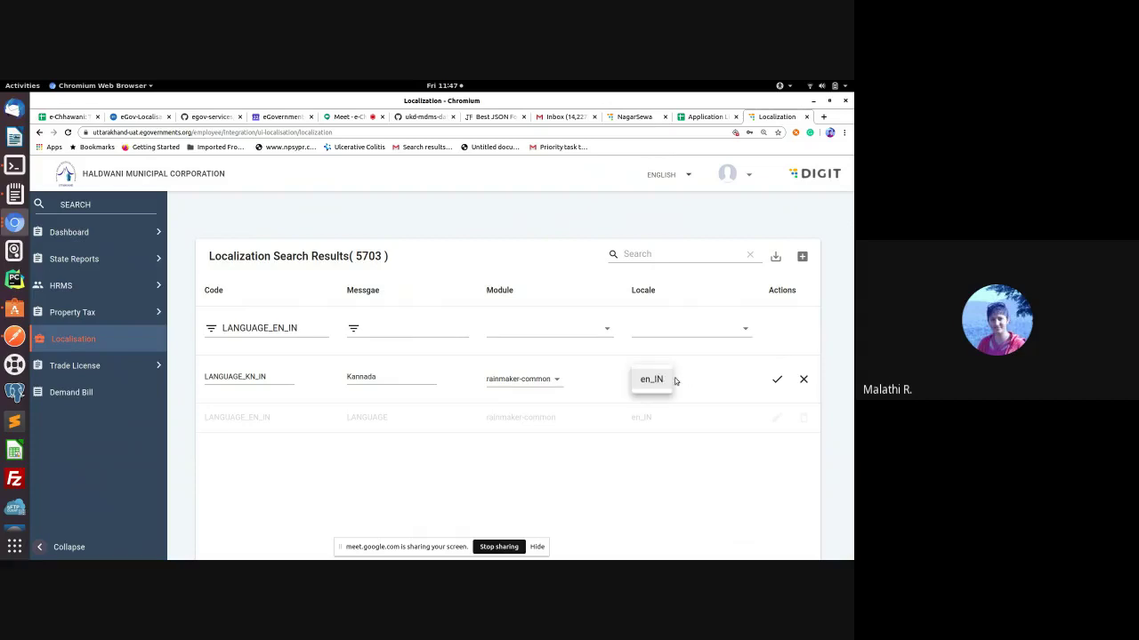
{"action": "left_click", "coordinate": [687, 381]}
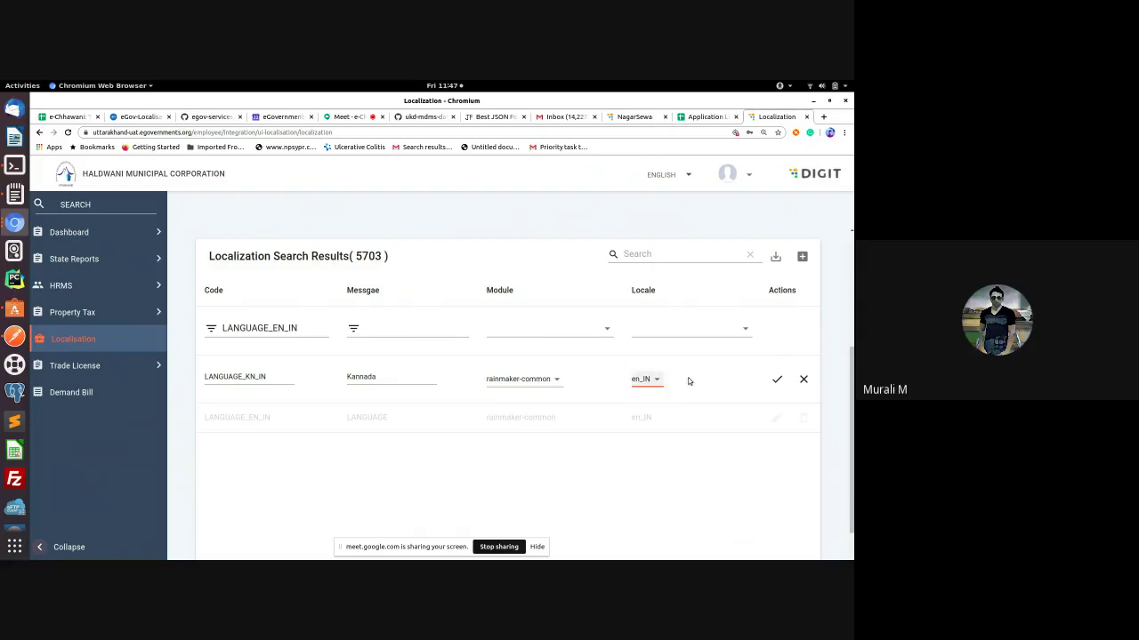
Step: Switch the interface language to Kannada (ಕನ್ನಡ) and back to English
{"action": "scroll", "coordinate": [689, 380], "scroll_direction": "up", "scroll_amount": 2}
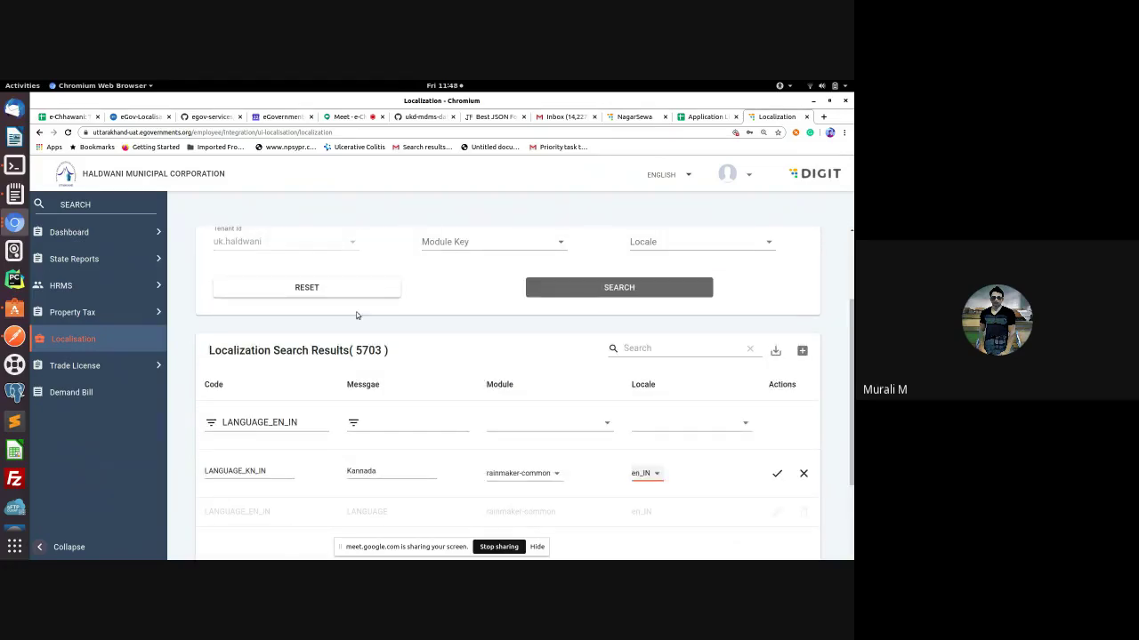
{"action": "scroll", "coordinate": [501, 318], "scroll_direction": "up", "scroll_amount": 3}
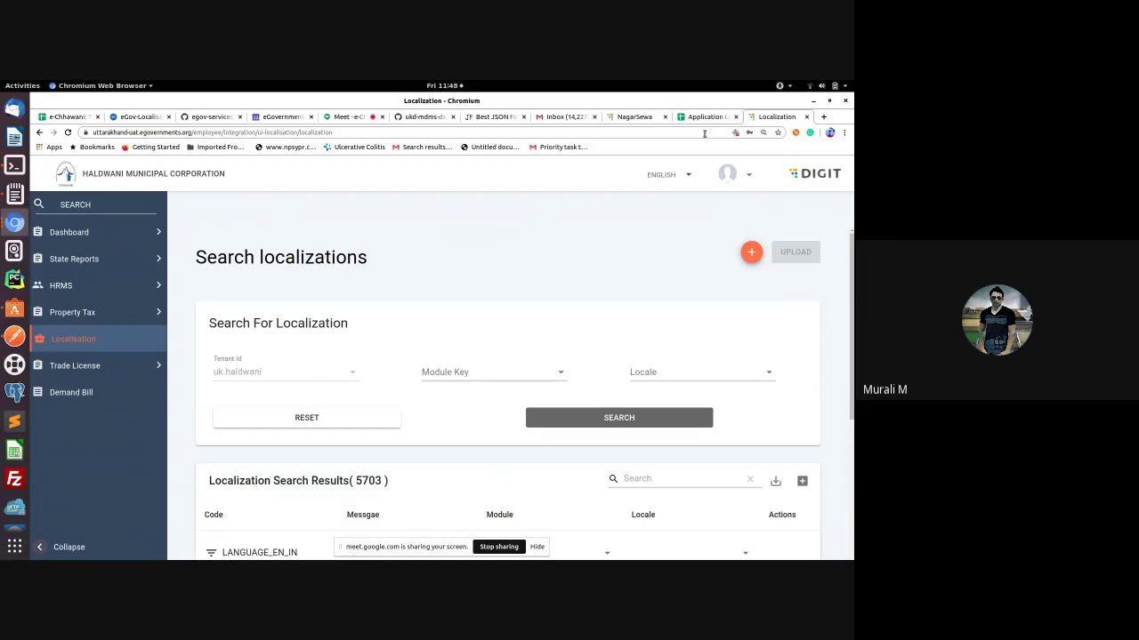
{"action": "left_click", "coordinate": [688, 178]}
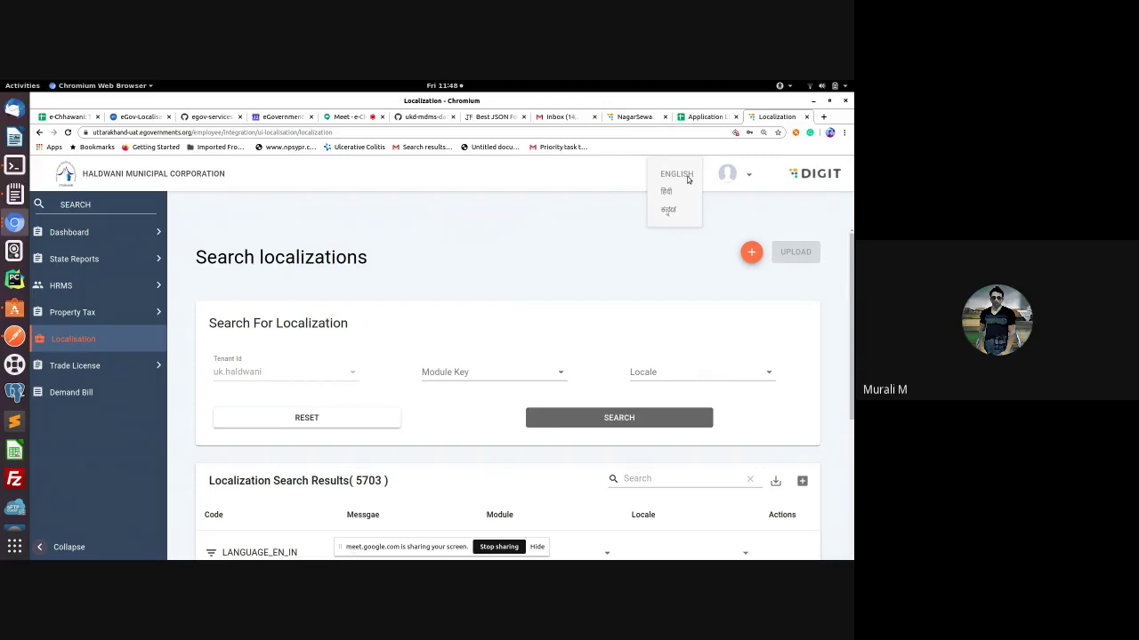
{"action": "left_click", "coordinate": [668, 210]}
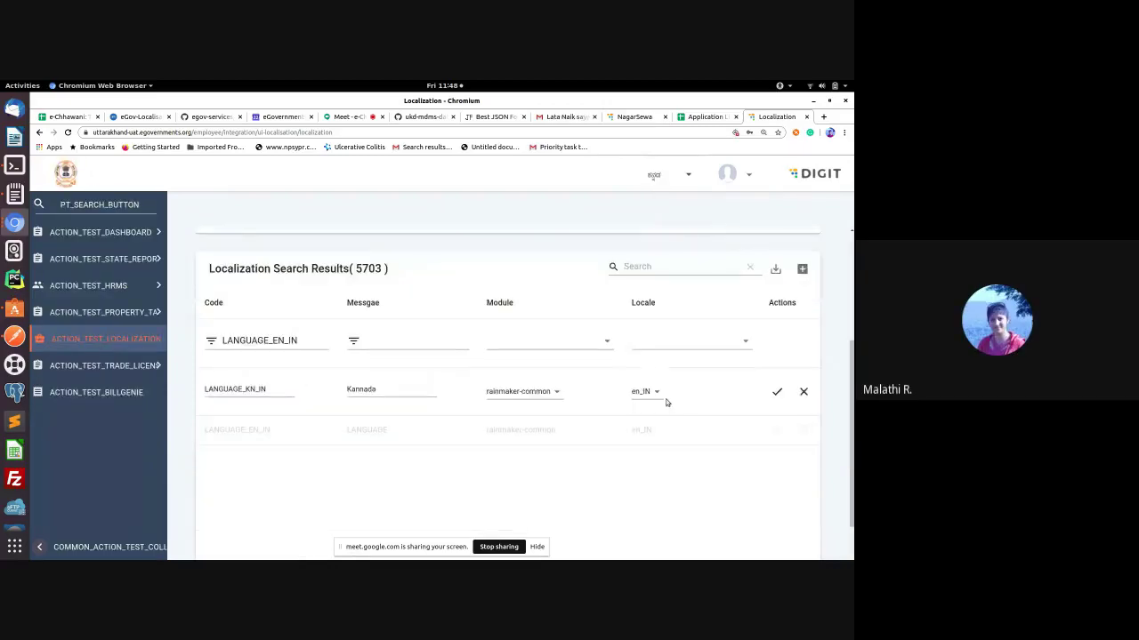
{"action": "left_click", "coordinate": [691, 178]}
{"action": "left_click", "coordinate": [676, 174]}
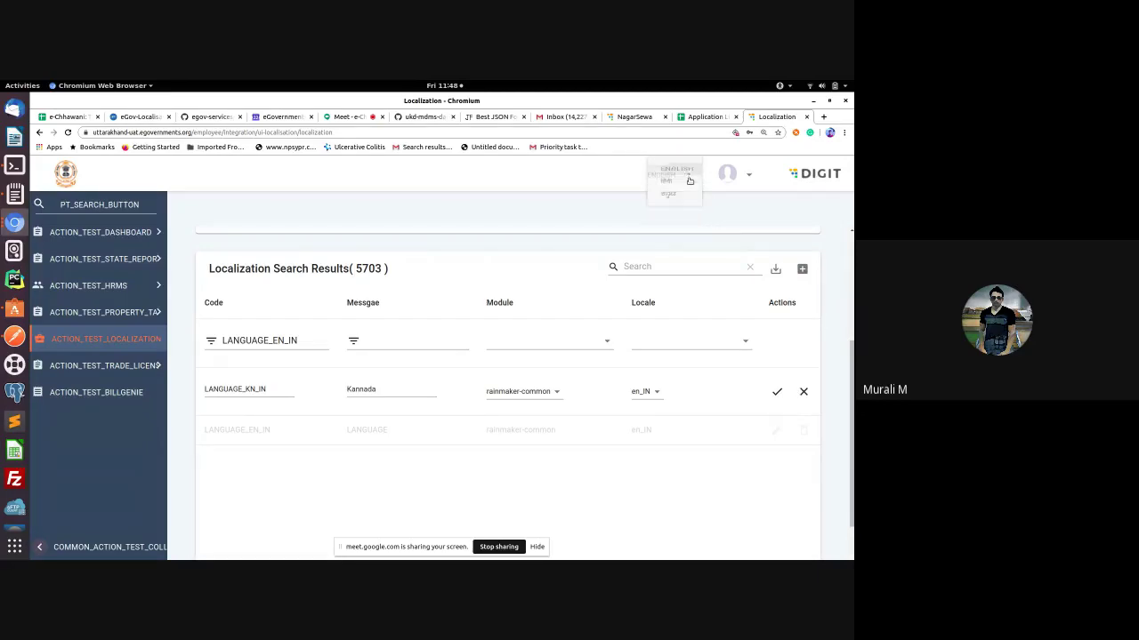
Step: Search the localizations with the locale set to Kannada (ಕನ್ನಡ)
{"action": "scroll", "coordinate": [591, 298], "scroll_direction": "up", "scroll_amount": 2}
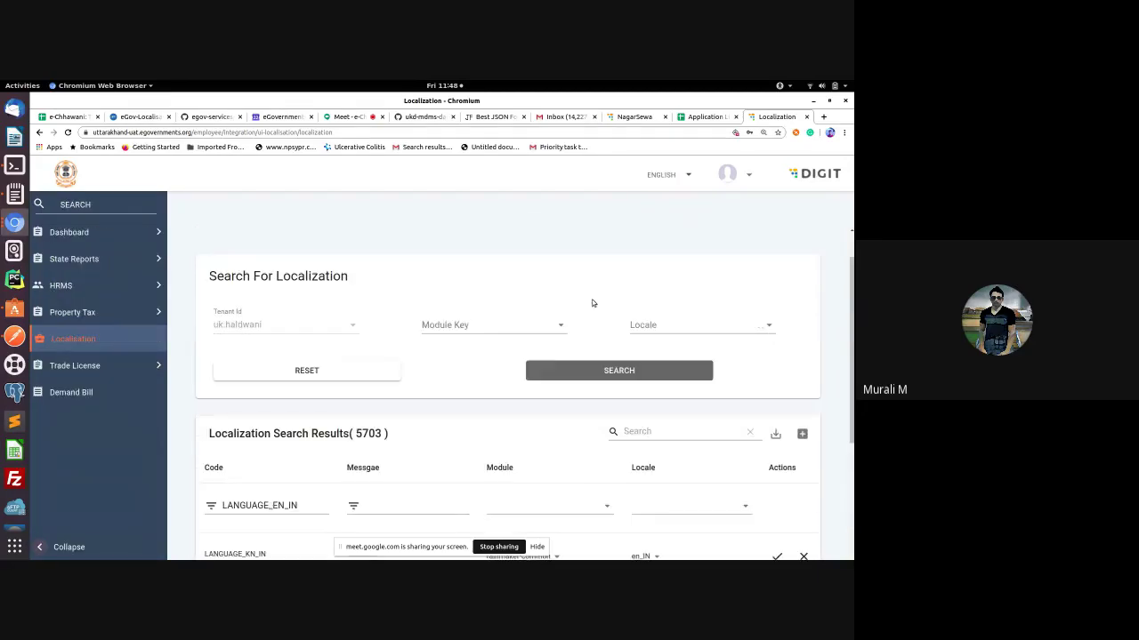
{"action": "scroll", "coordinate": [659, 329], "scroll_direction": "up", "scroll_amount": 1}
{"action": "left_click", "coordinate": [672, 376]}
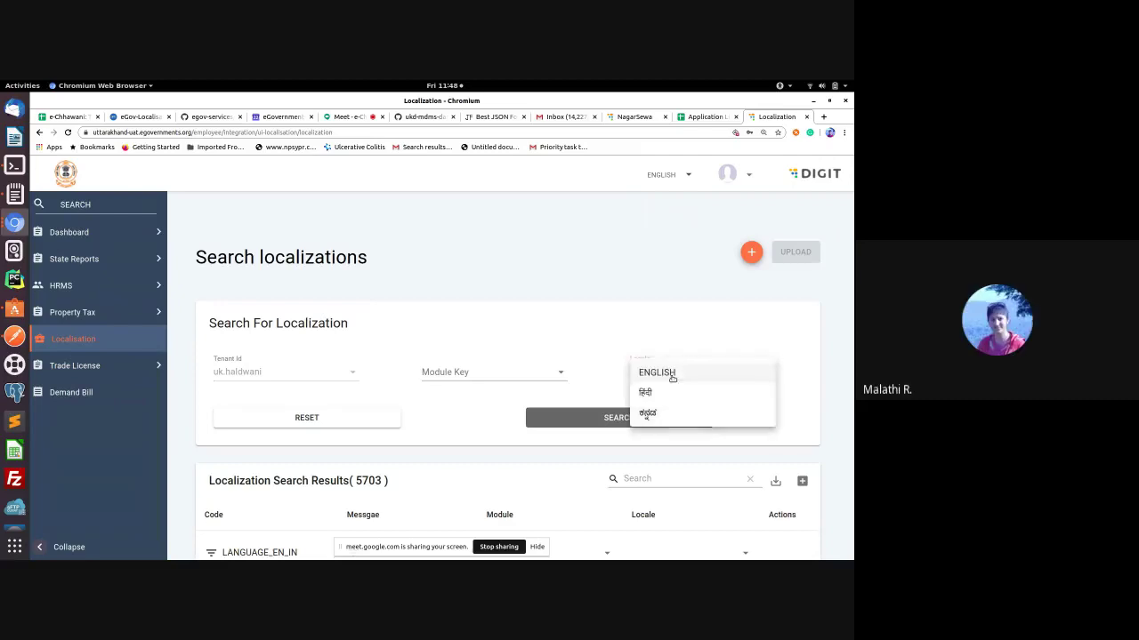
{"action": "key", "text": "Return"}
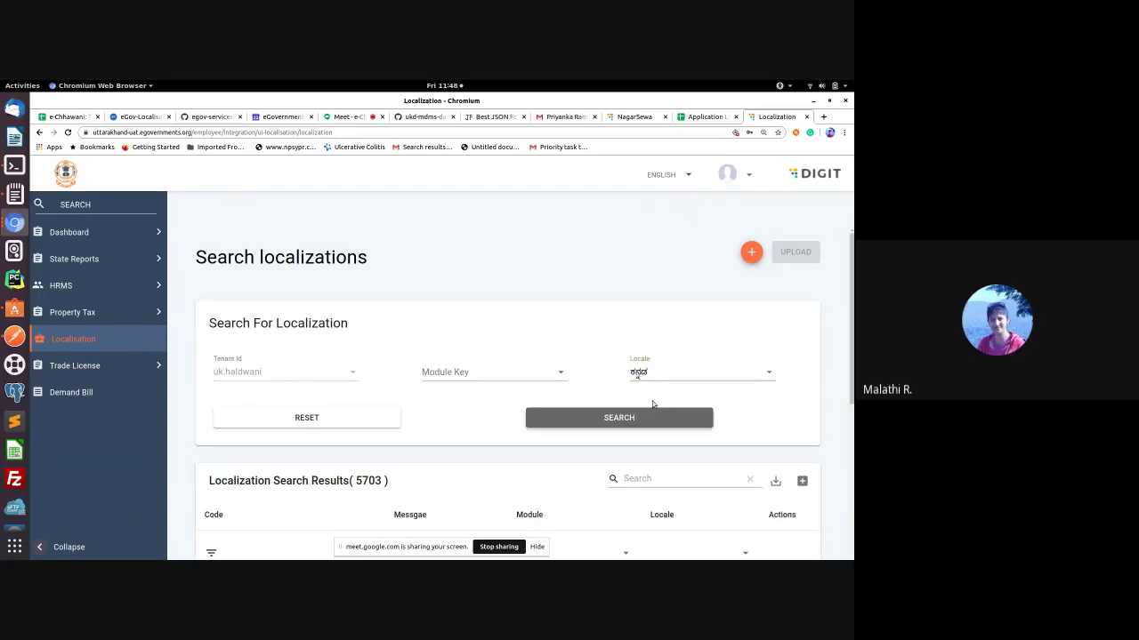
{"action": "left_click", "coordinate": [623, 416]}
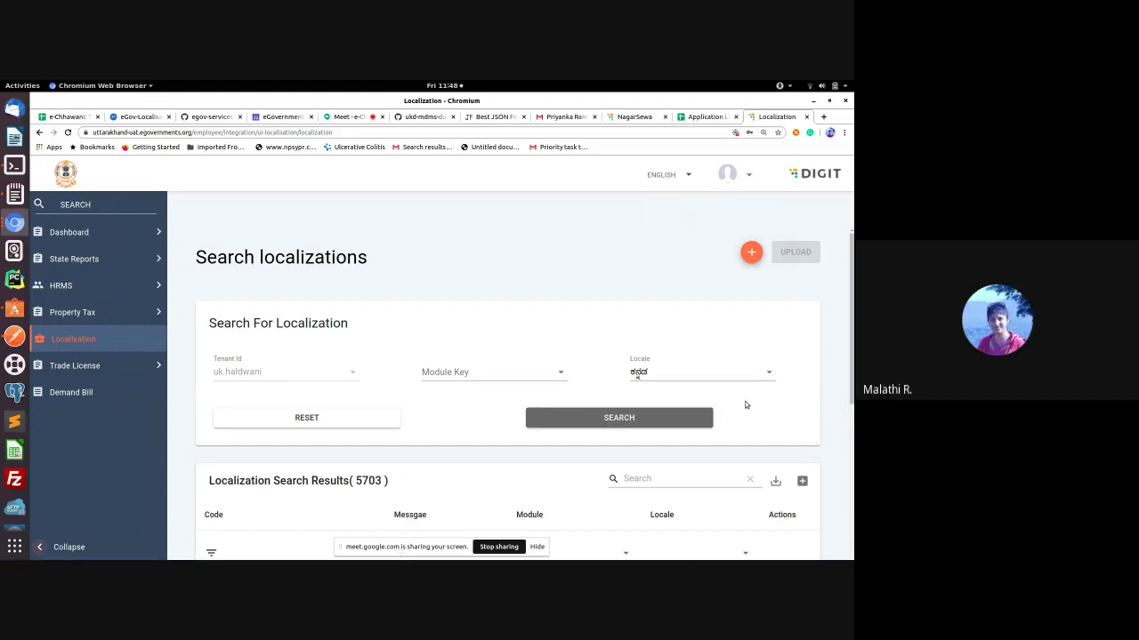
Step: Recheck the locale options of the unsaved LANGUAGE_KN_IN row in the results table
{"action": "scroll", "coordinate": [744, 395], "scroll_direction": "down", "scroll_amount": 2}
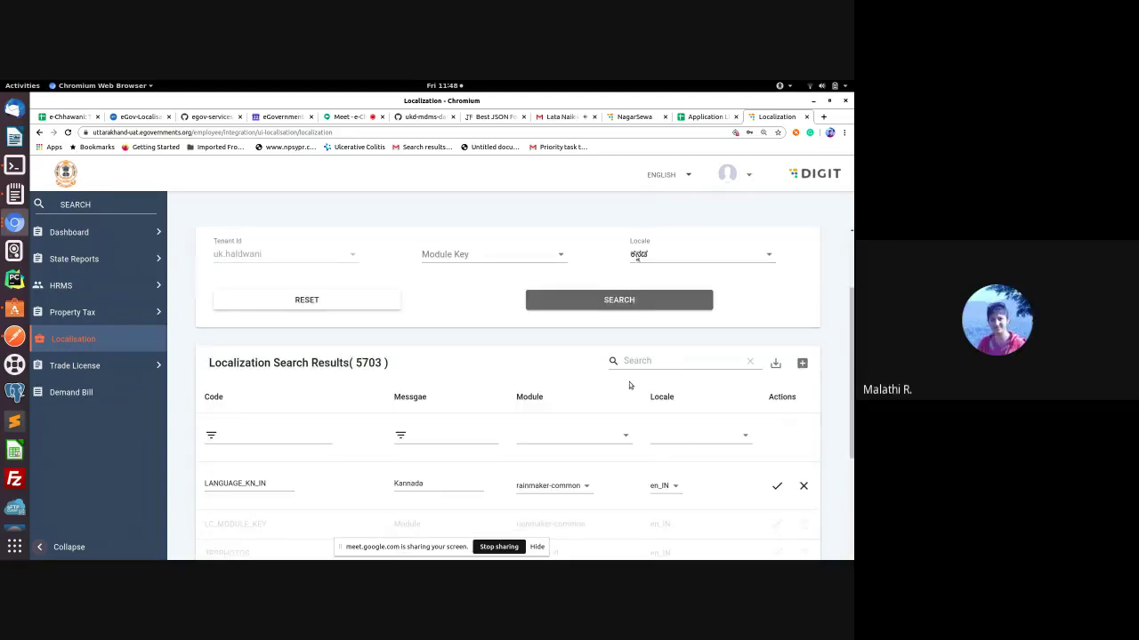
{"action": "scroll", "coordinate": [686, 374], "scroll_direction": "down", "scroll_amount": 2}
{"action": "left_click", "coordinate": [667, 393]}
{"action": "left_click", "coordinate": [719, 381]}
Step: Reset the localization search form, choose the Kannada (ಕನ್ನಡ) locale again and rerun the search
{"action": "scroll", "coordinate": [302, 274], "scroll_direction": "up", "scroll_amount": 3}
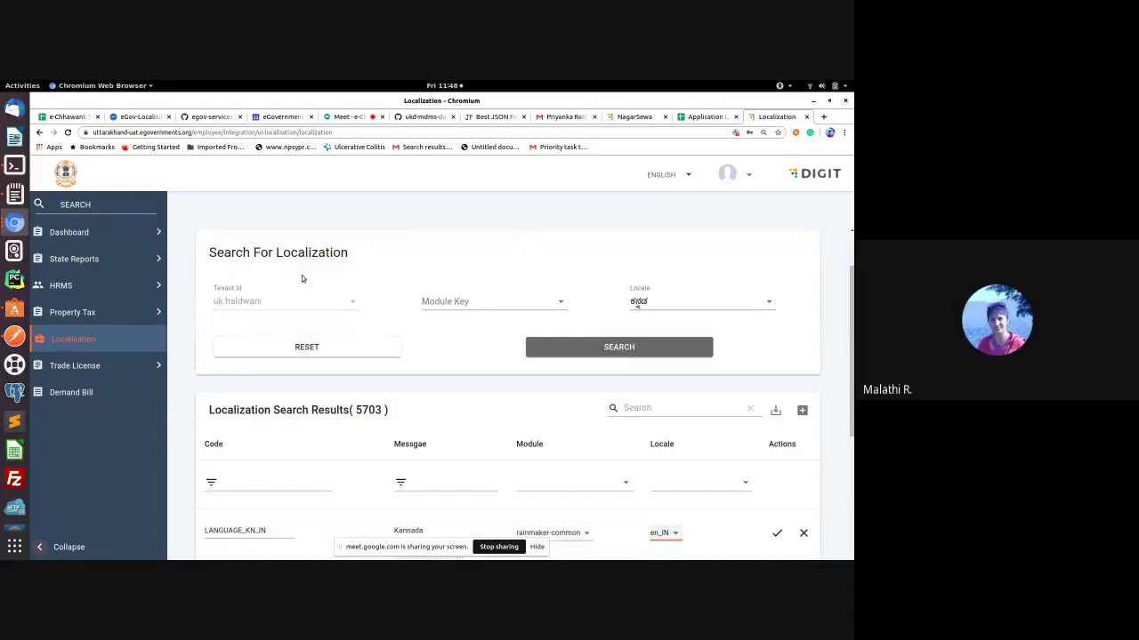
{"action": "left_click", "coordinate": [328, 357]}
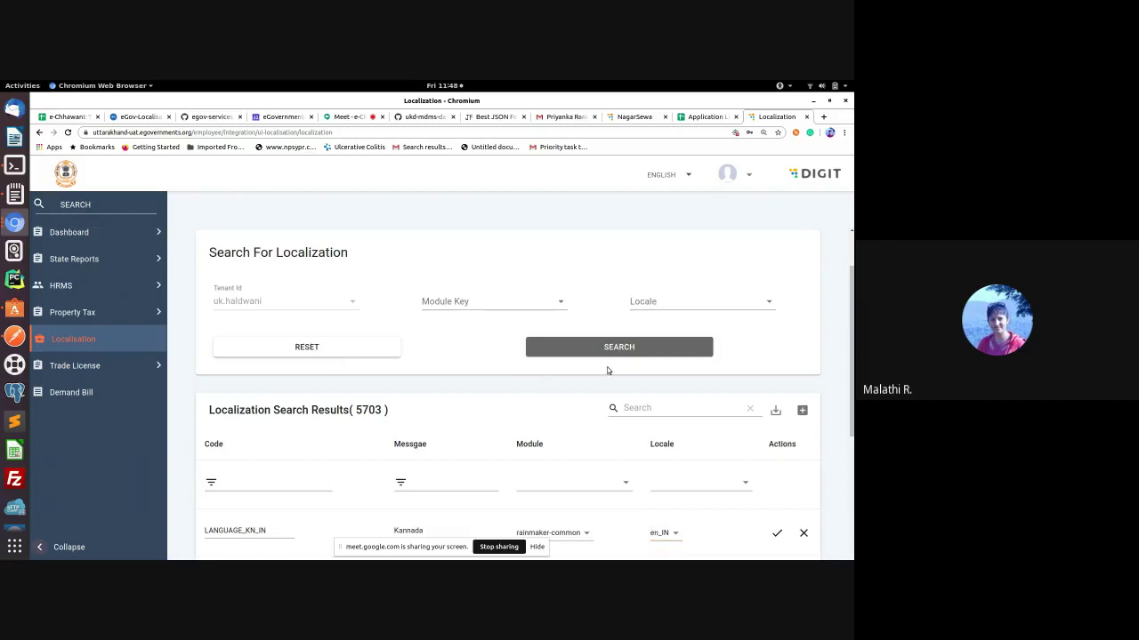
{"action": "left_click", "coordinate": [666, 313]}
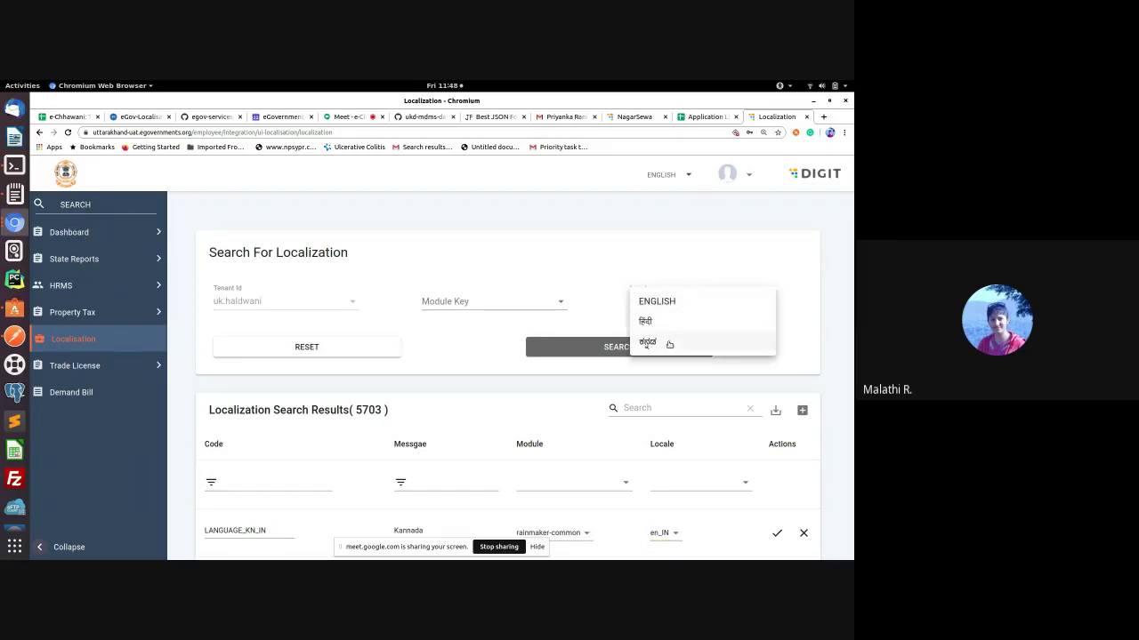
{"action": "left_click", "coordinate": [669, 343]}
{"action": "scroll", "coordinate": [658, 302], "scroll_direction": "down", "scroll_amount": 2}
{"action": "left_click", "coordinate": [580, 255]}
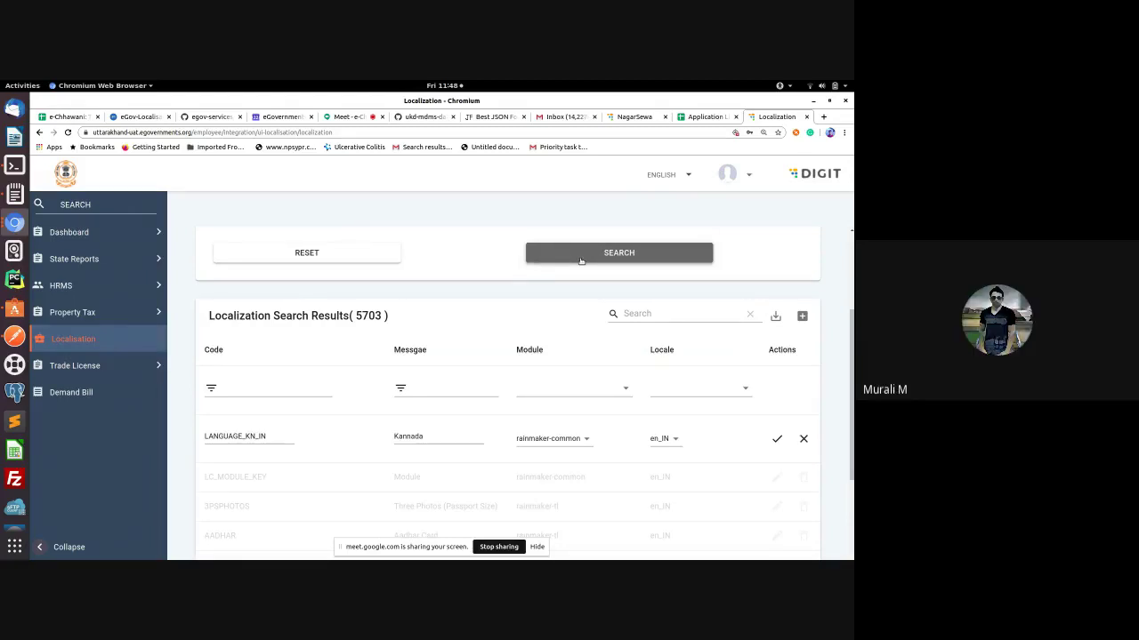
{"action": "scroll", "coordinate": [594, 305], "scroll_direction": "up", "scroll_amount": 3}
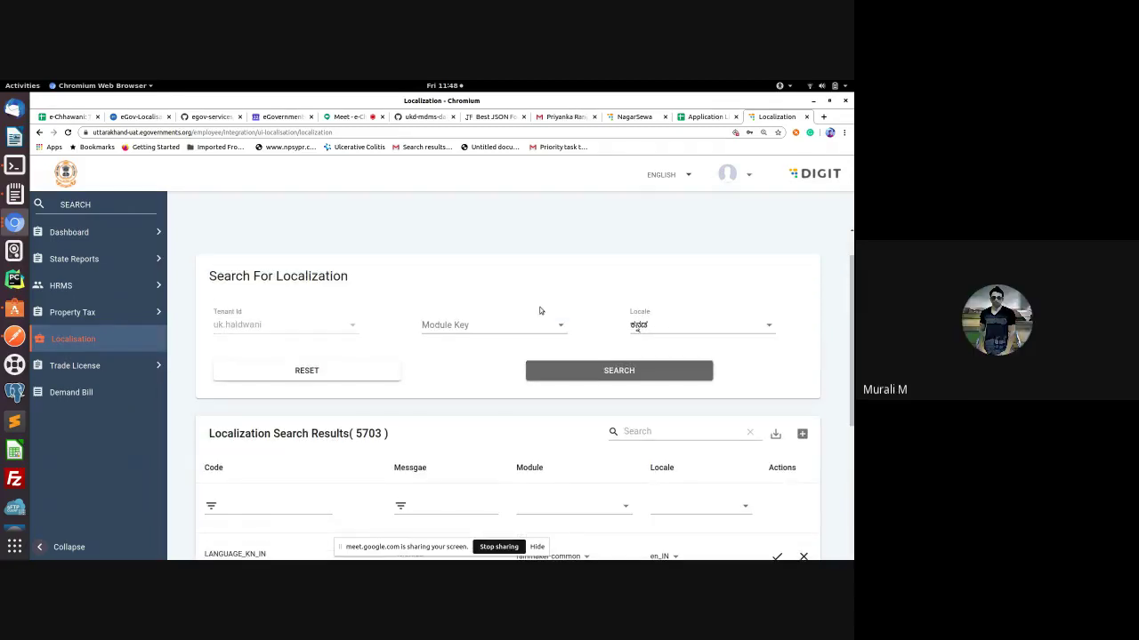
Step: Restrict the Kannada search to the rainmaker-common module key and run it
{"action": "left_click", "coordinate": [497, 328]}
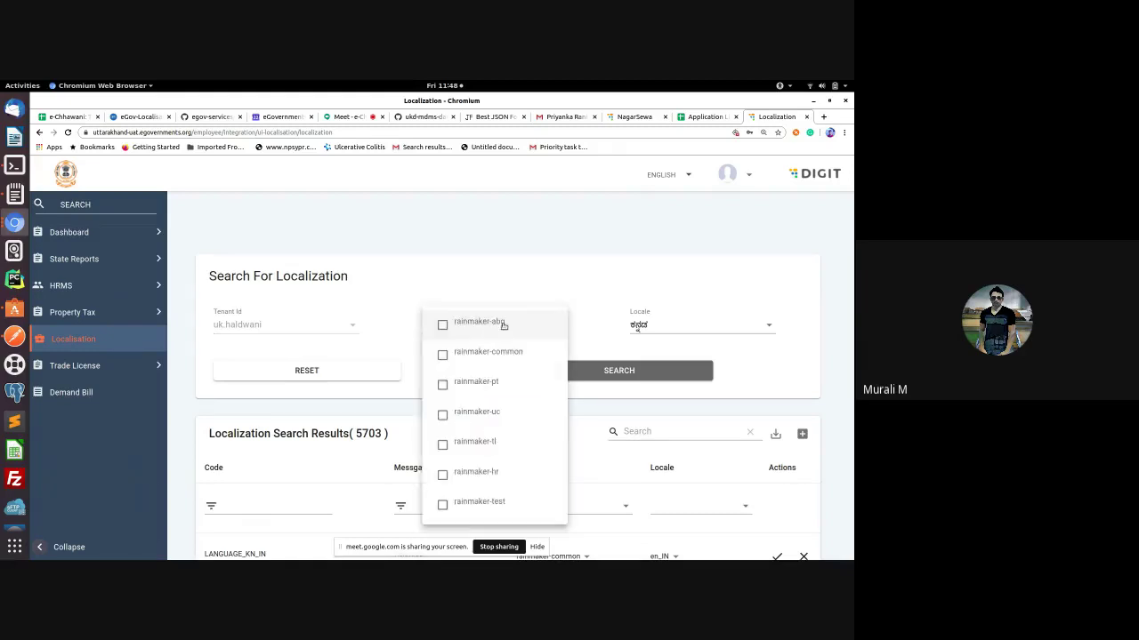
{"action": "left_click", "coordinate": [442, 354]}
{"action": "left_click", "coordinate": [553, 278]}
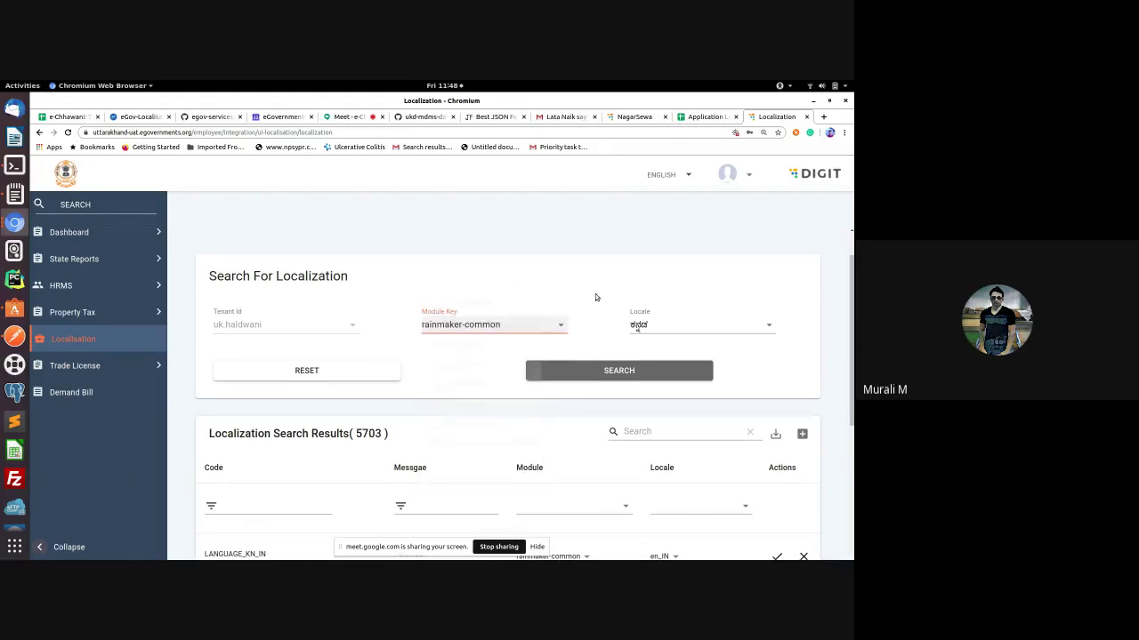
{"action": "left_click", "coordinate": [573, 372]}
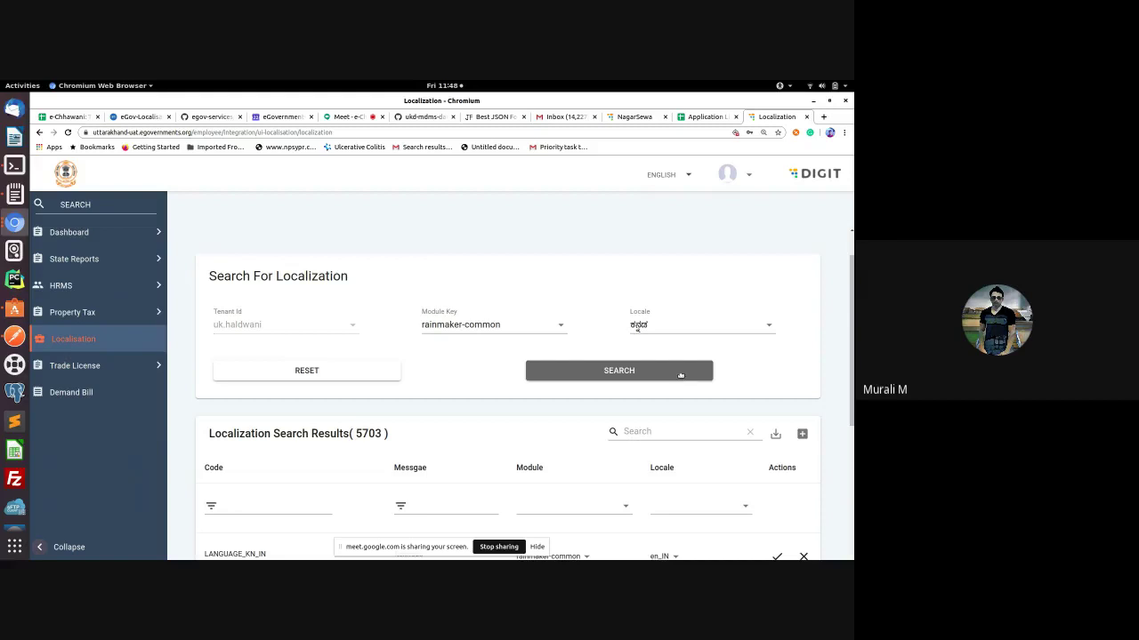
Step: Discard the unsaved LANGUAGE_KN_IN row after checking its locale choices, and reopen the Localisation page
{"action": "scroll", "coordinate": [763, 368], "scroll_direction": "down", "scroll_amount": 3}
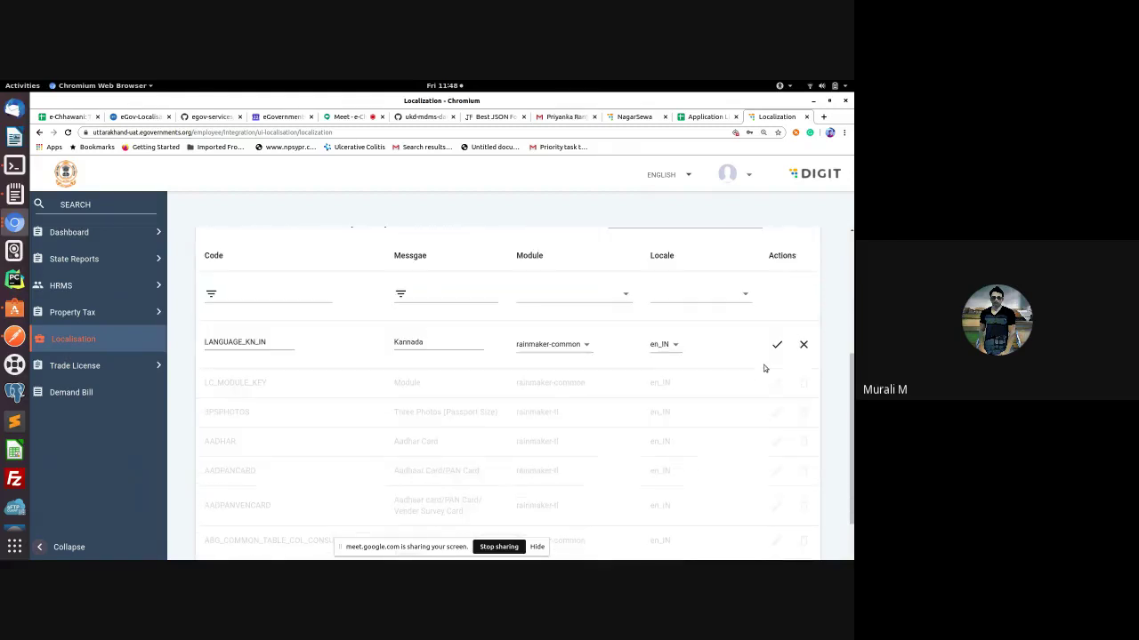
{"action": "left_click", "coordinate": [674, 347]}
{"action": "left_click", "coordinate": [801, 342]}
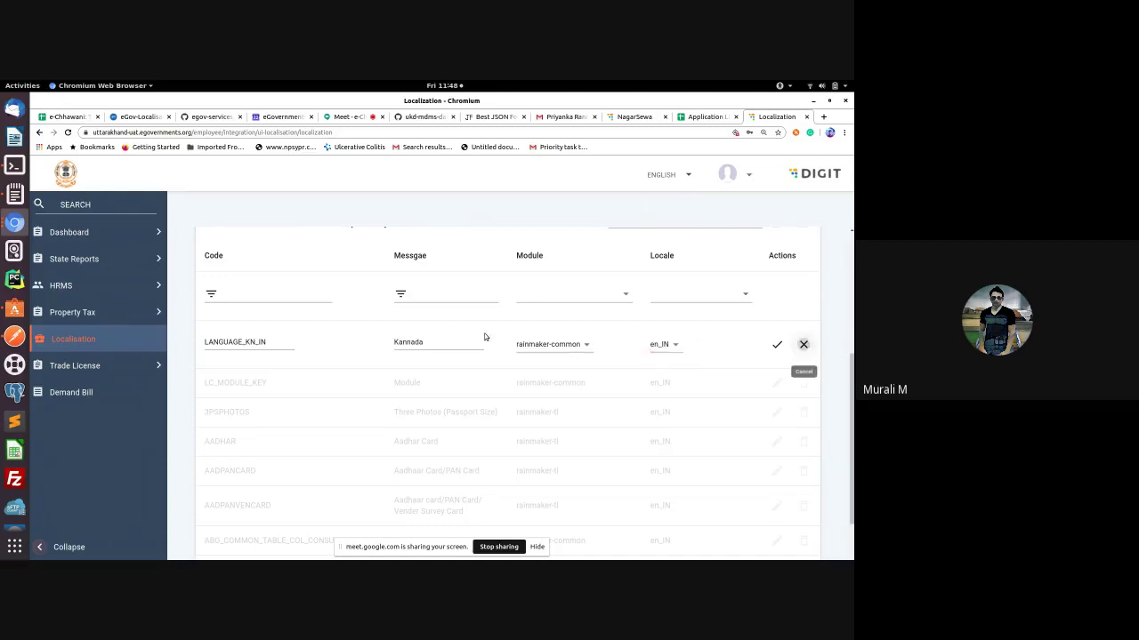
{"action": "left_click", "coordinate": [78, 340]}
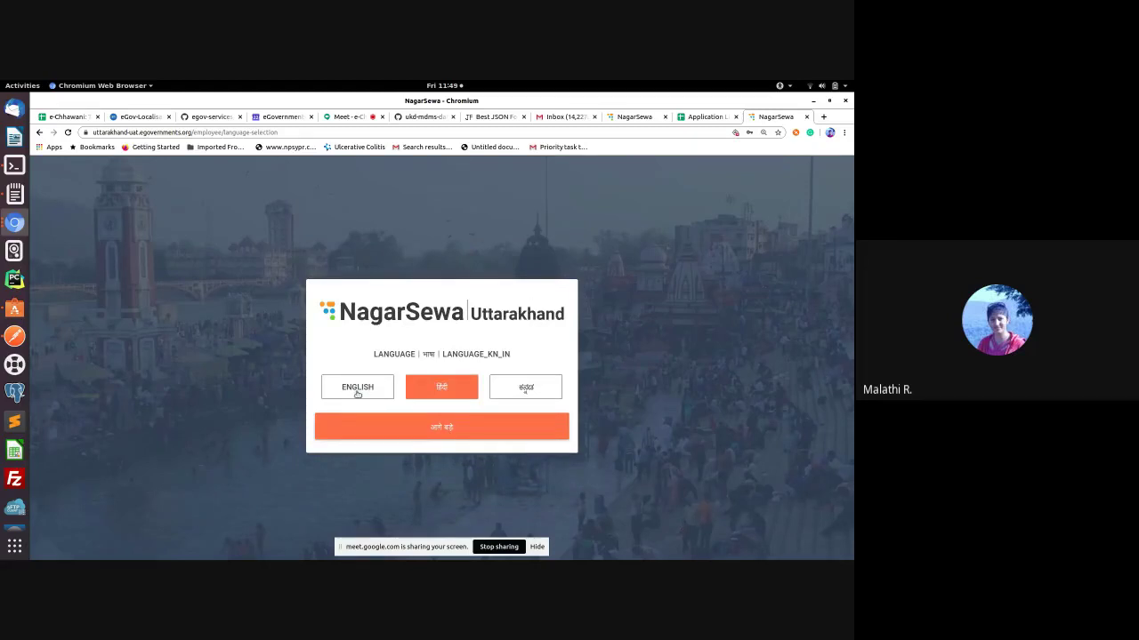
Step: Choose English as the language and log in to the employee portal for the city Haldwani
{"action": "left_click", "coordinate": [357, 387]}
{"action": "left_click", "coordinate": [441, 427]}
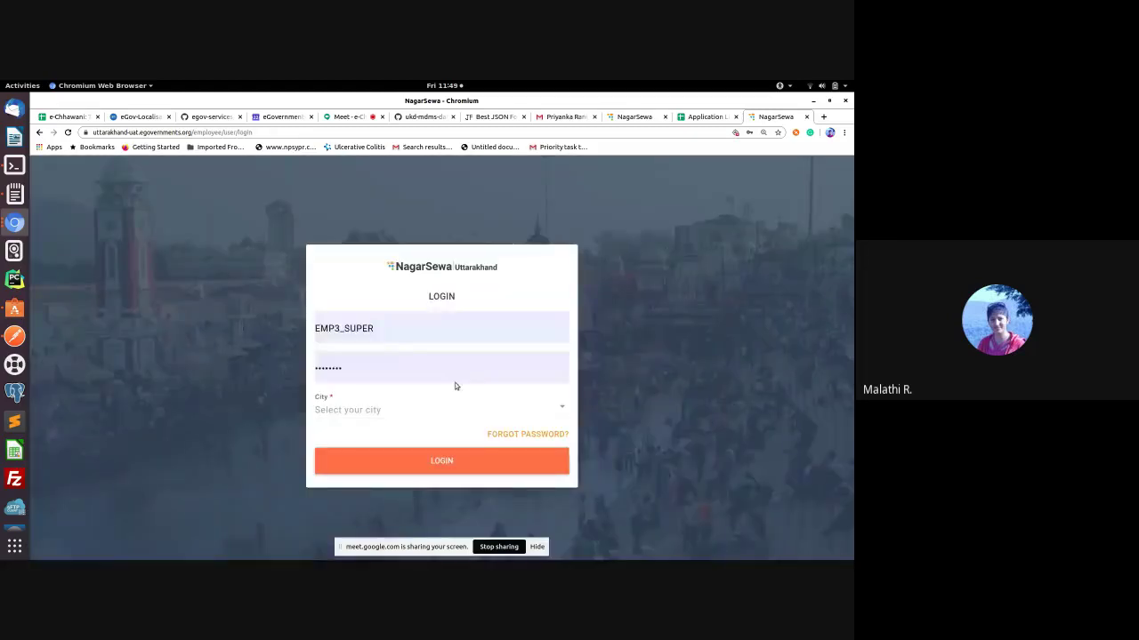
{"action": "left_click", "coordinate": [379, 399]}
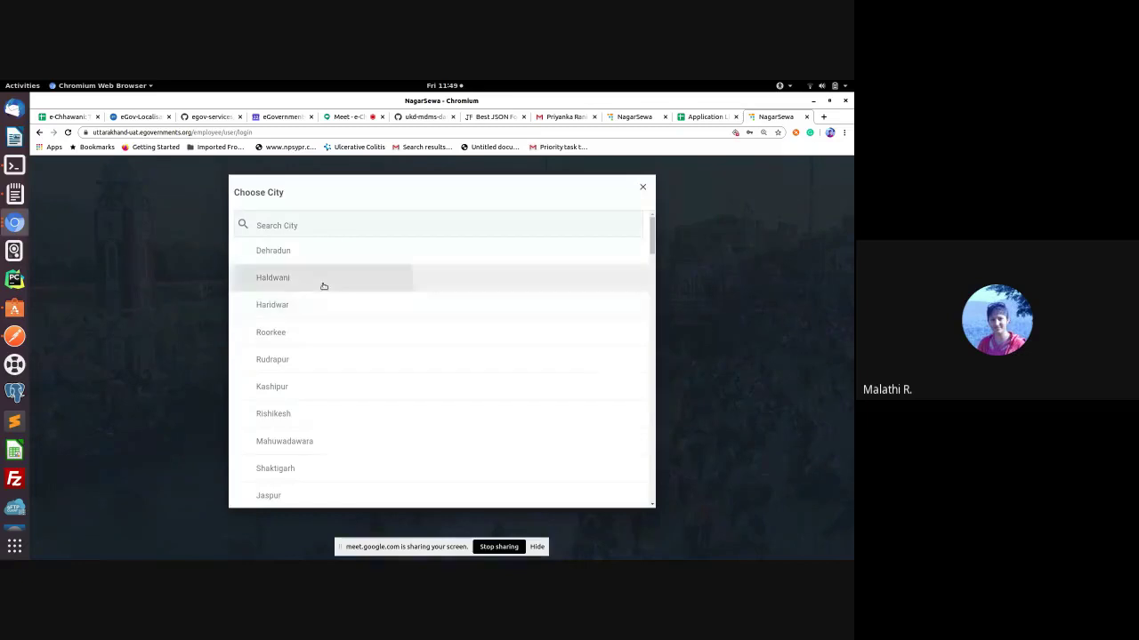
{"action": "left_click", "coordinate": [322, 279]}
{"action": "left_click", "coordinate": [410, 457]}
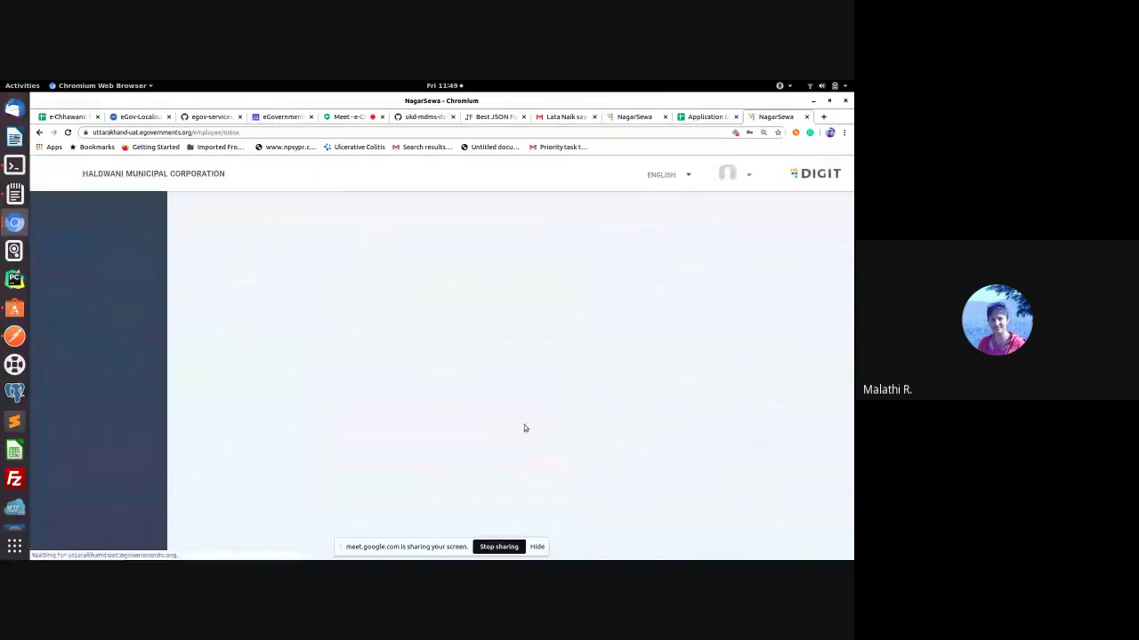
Step: Open the Localisation page and search the rainmaker-common module with the Kannada (ಕನ್ನಡ) locale
{"action": "left_click", "coordinate": [95, 341]}
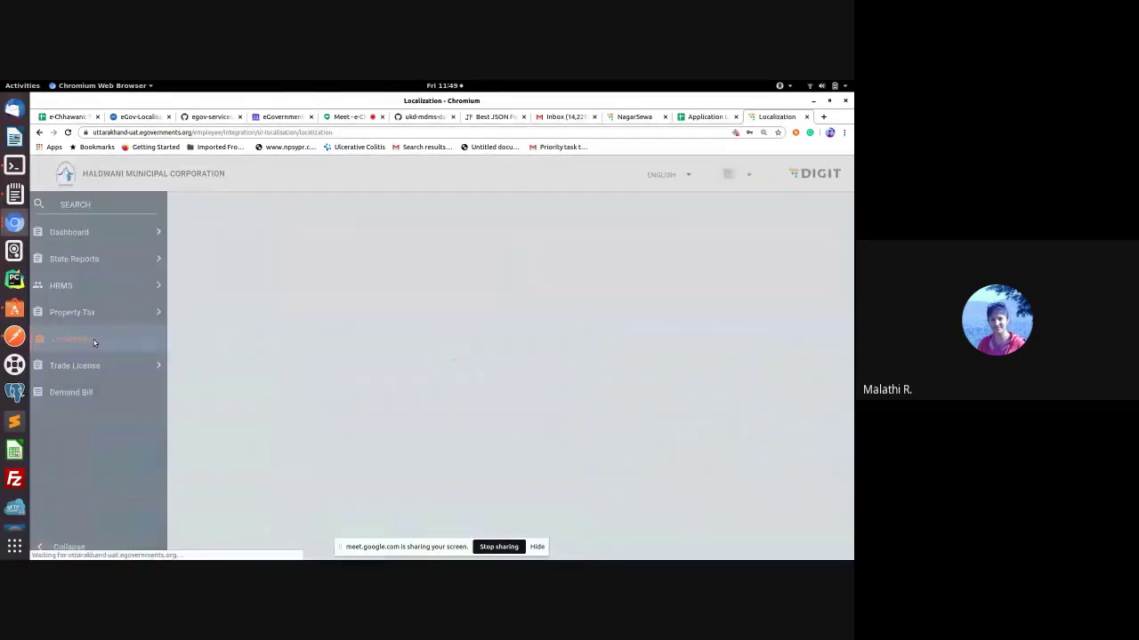
{"action": "left_click", "coordinate": [496, 377]}
{"action": "left_click", "coordinate": [558, 397]}
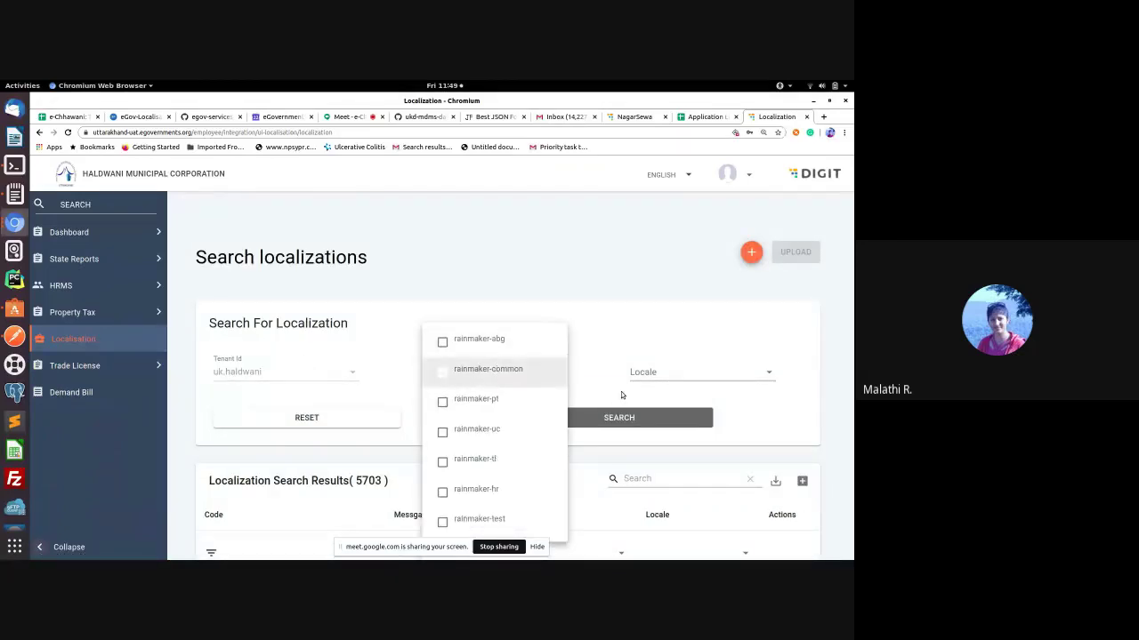
{"action": "left_click", "coordinate": [680, 379]}
{"action": "left_click", "coordinate": [680, 378]}
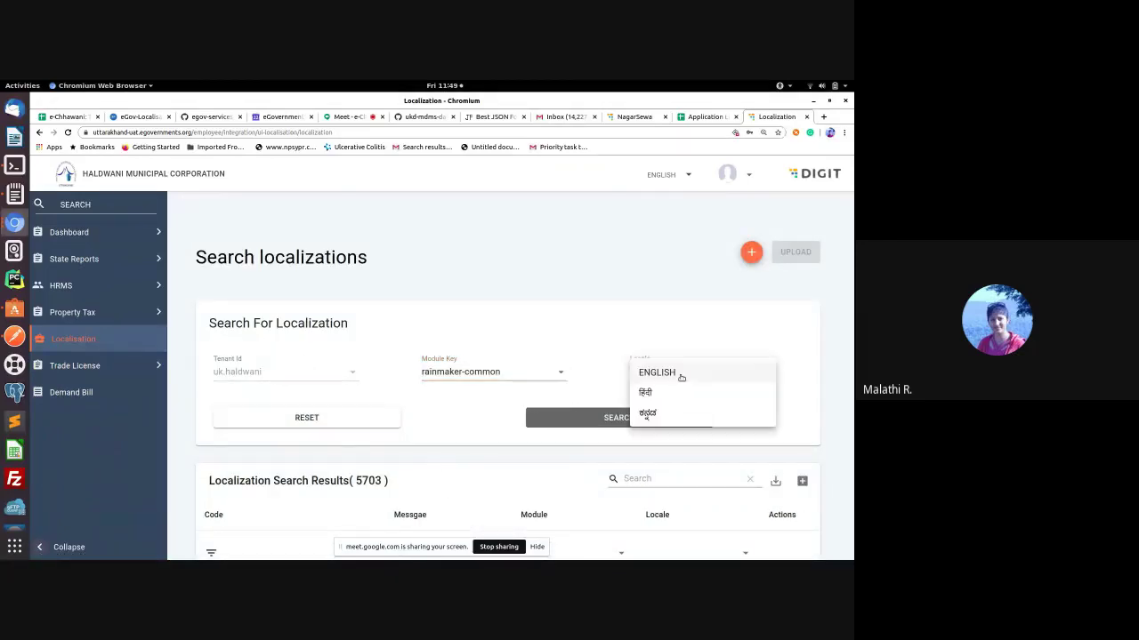
{"action": "key", "text": "Return"}
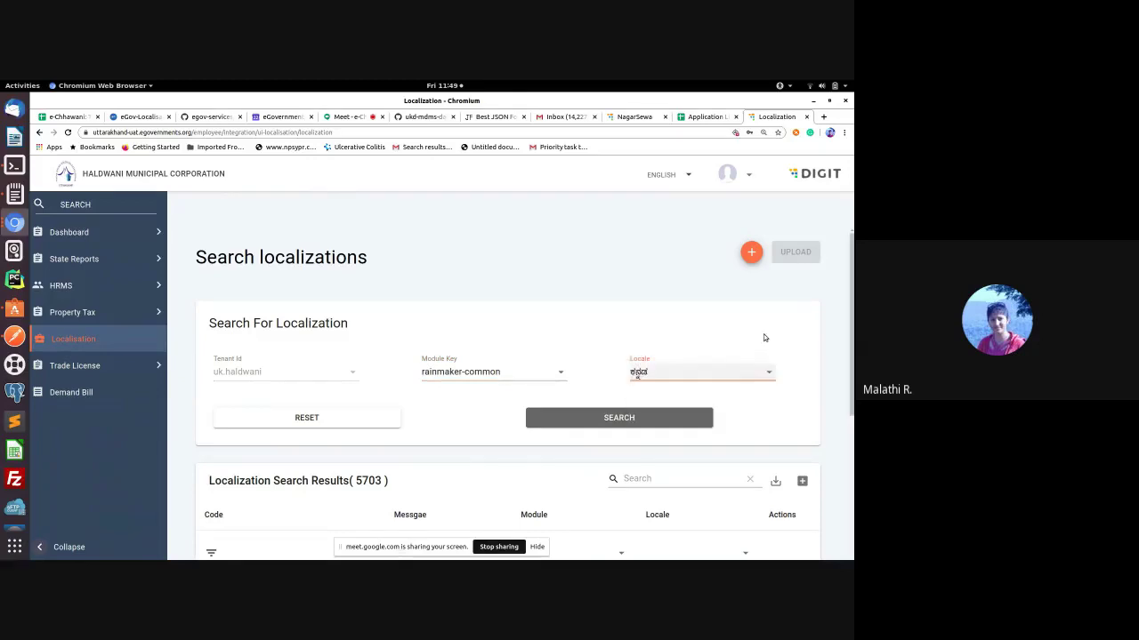
Step: Filter the results' Code column by LANGUAGE_KN_IN and copy that code
{"action": "scroll", "coordinate": [761, 338], "scroll_direction": "down", "scroll_amount": 2}
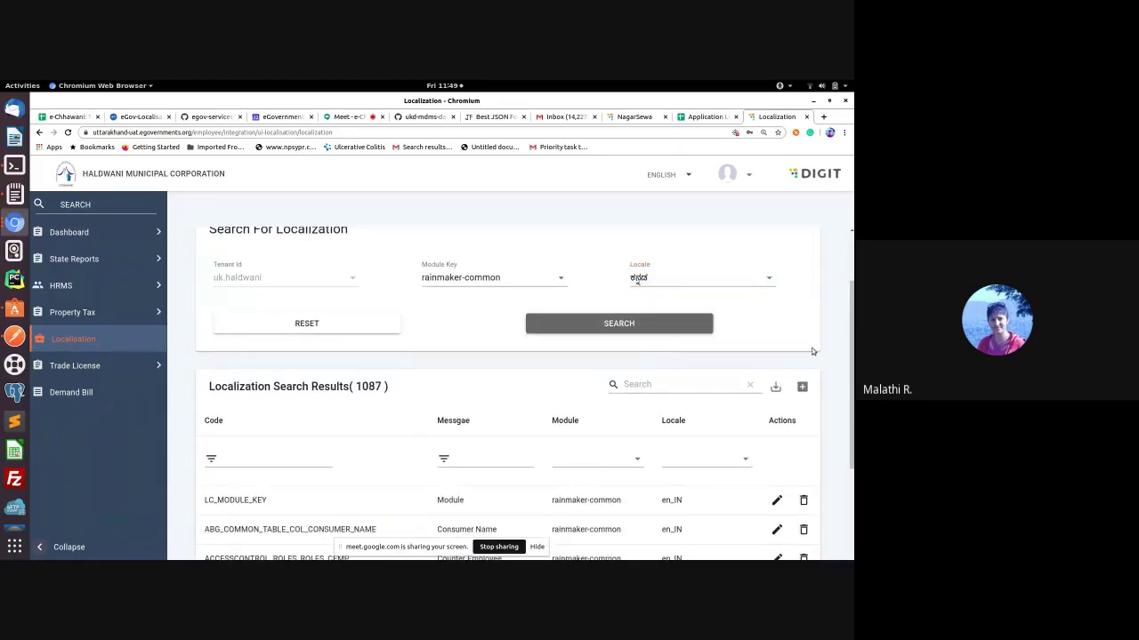
{"action": "scroll", "coordinate": [812, 351], "scroll_direction": "down", "scroll_amount": 2}
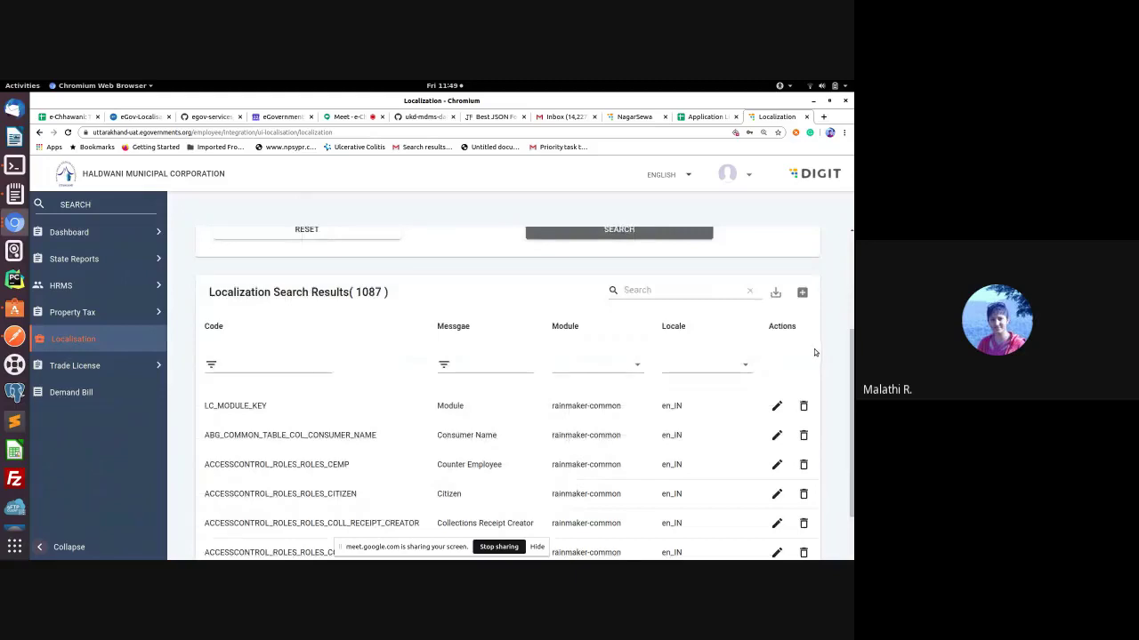
{"action": "scroll", "coordinate": [814, 353], "scroll_direction": "up", "scroll_amount": 1}
{"action": "scroll", "coordinate": [648, 412], "scroll_direction": "down", "scroll_amount": 2}
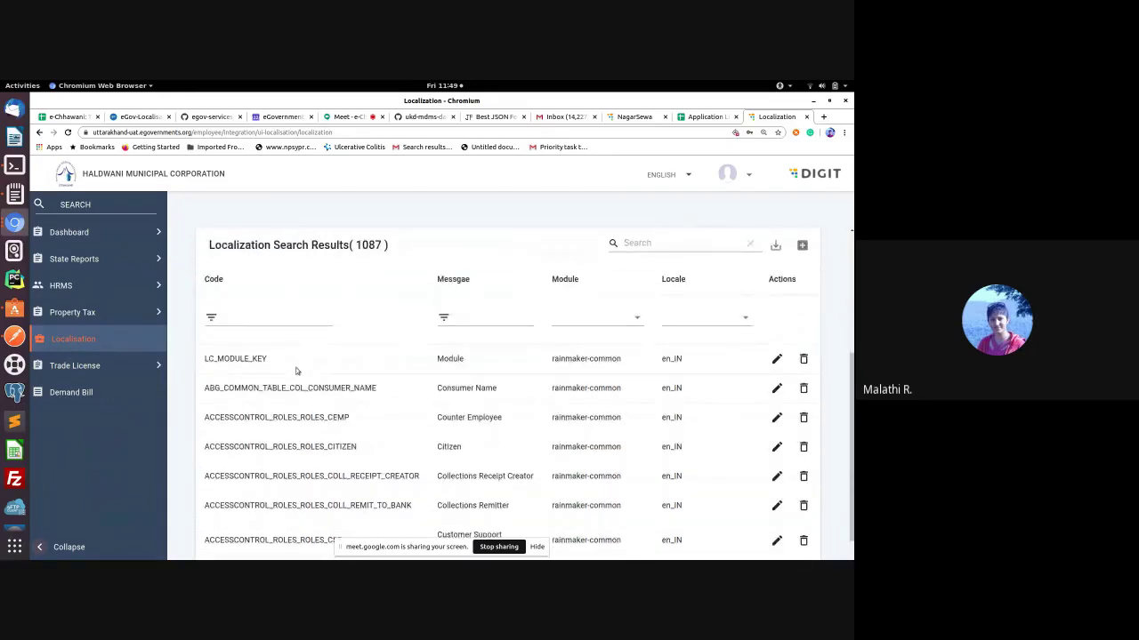
{"action": "left_click", "coordinate": [263, 317]}
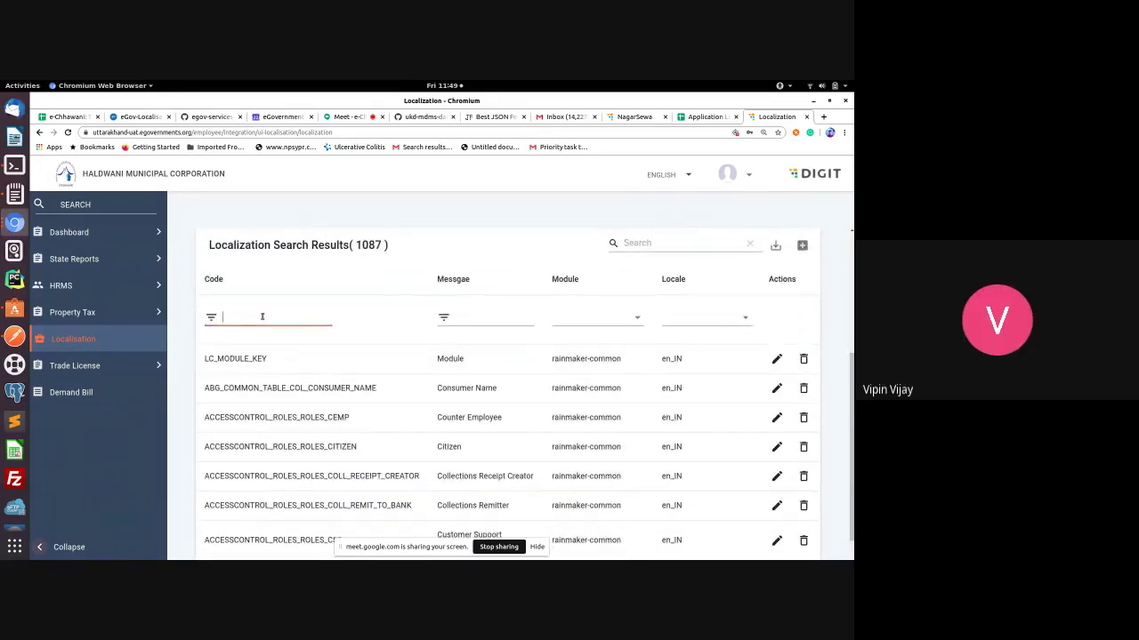
{"action": "type", "text": "LANGUAGE"}
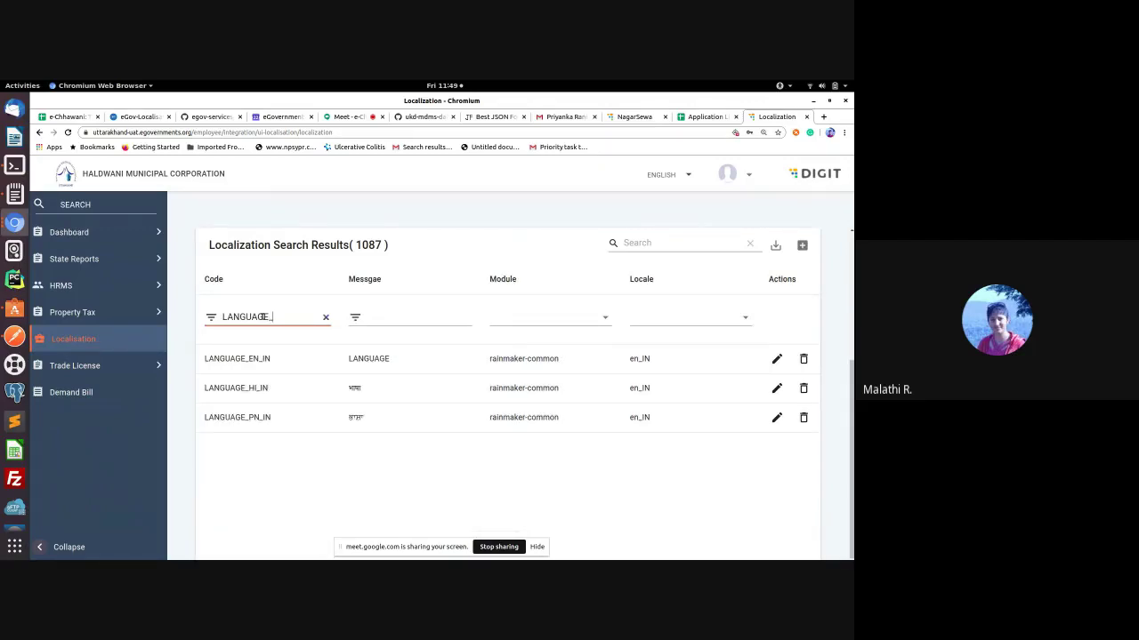
{"action": "type", "text": "_KN"}
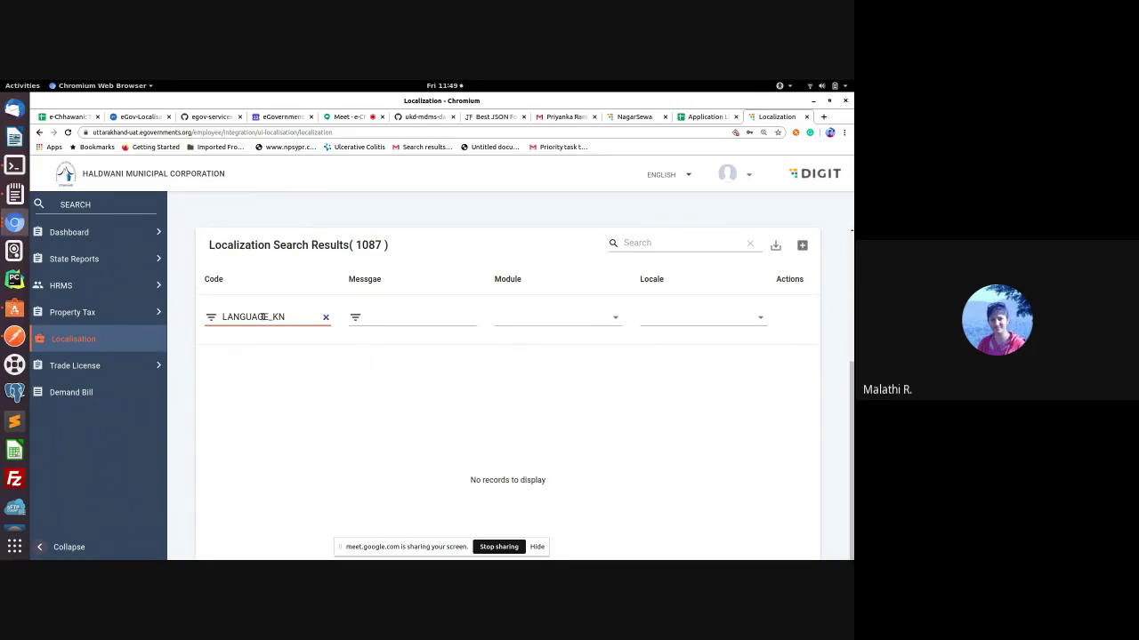
{"action": "type", "text": "_"}
{"action": "double_click", "coordinate": [262, 317]}
{"action": "key", "text": "ctrl+c"}
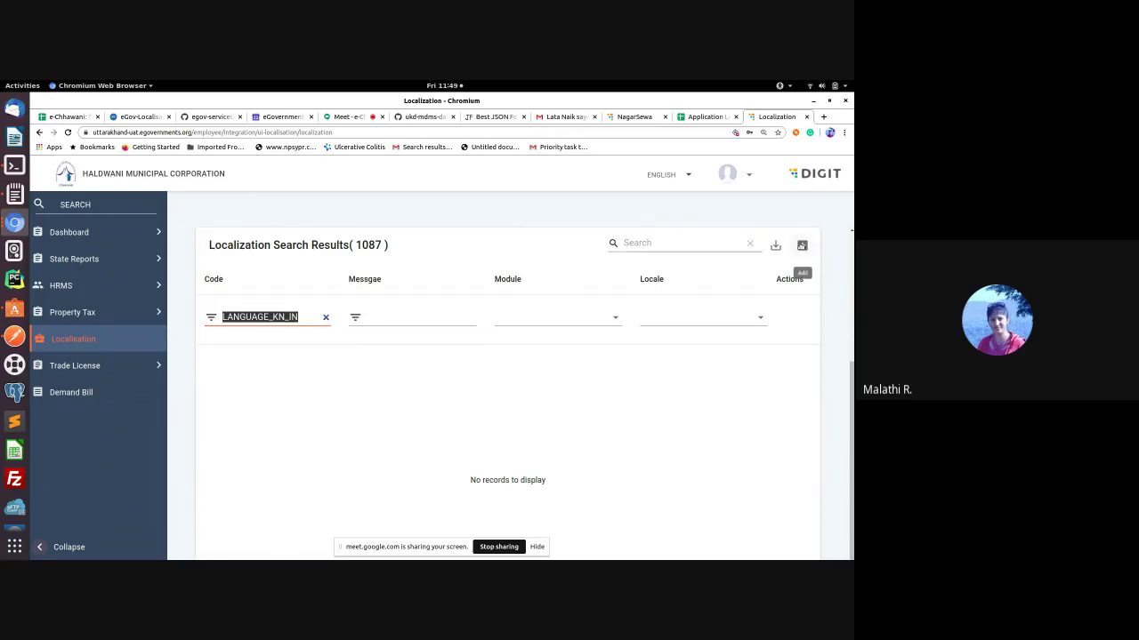
Step: Add a blank row to the localization results and check which locale options it offers
{"action": "left_click", "coordinate": [801, 246]}
{"action": "left_click", "coordinate": [646, 370]}
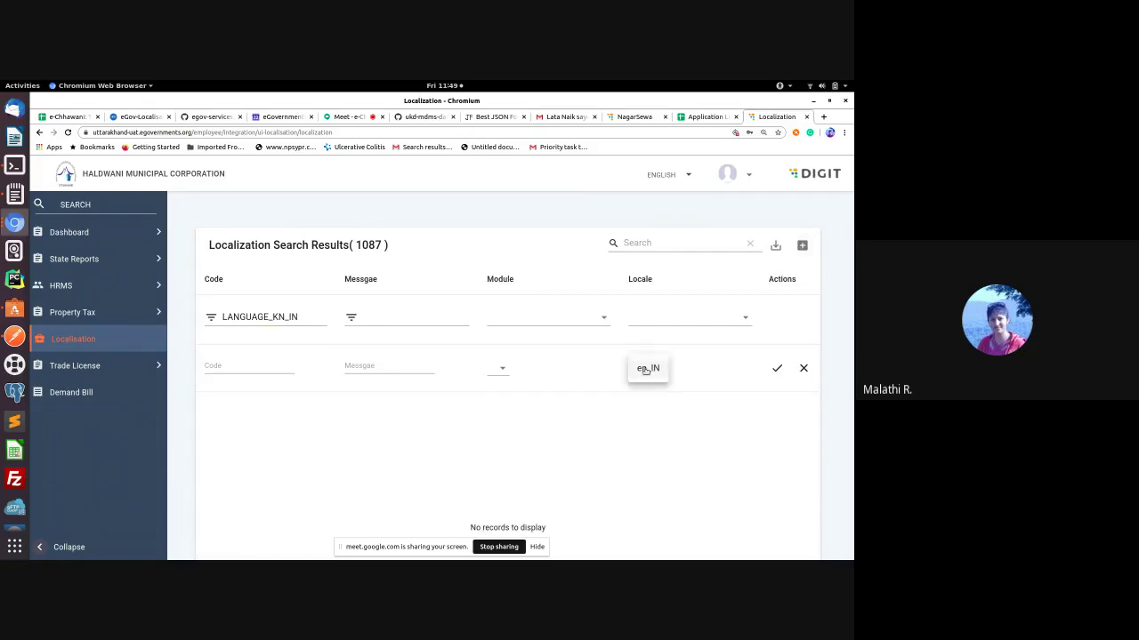
{"action": "left_click", "coordinate": [647, 370]}
{"action": "left_click", "coordinate": [651, 372]}
{"action": "left_click", "coordinate": [651, 371]}
{"action": "scroll", "coordinate": [698, 356], "scroll_direction": "up", "scroll_amount": 5}
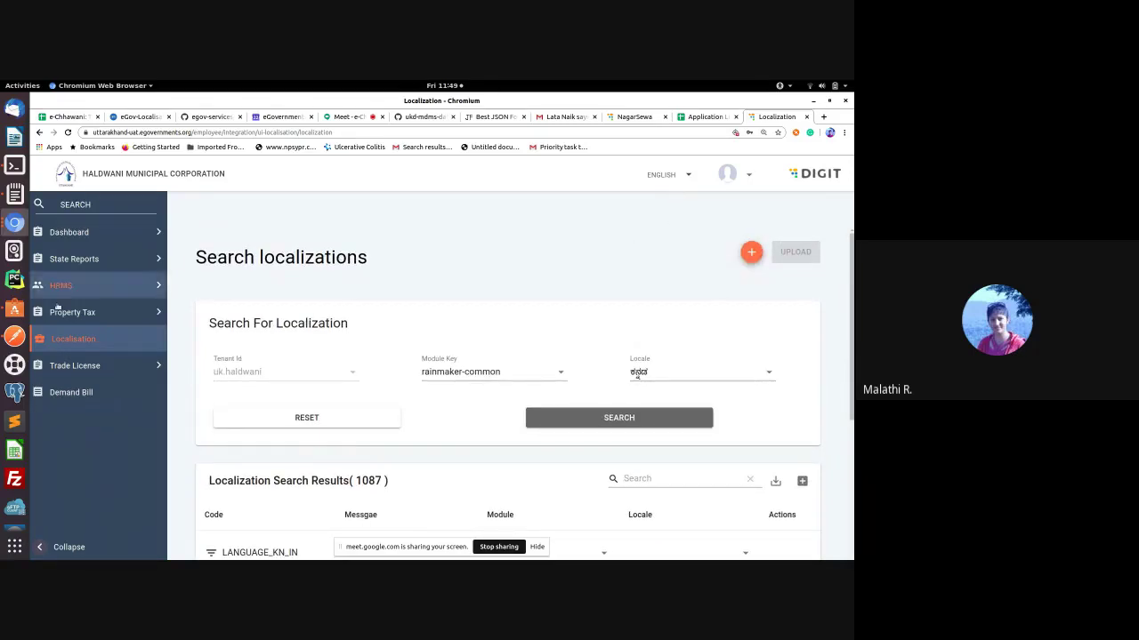
Step: Switch to Postman and set the upsert request's message locale to KN_IN and its code to LANGUAGE_KN_IN
{"action": "left_click", "coordinate": [19, 337]}
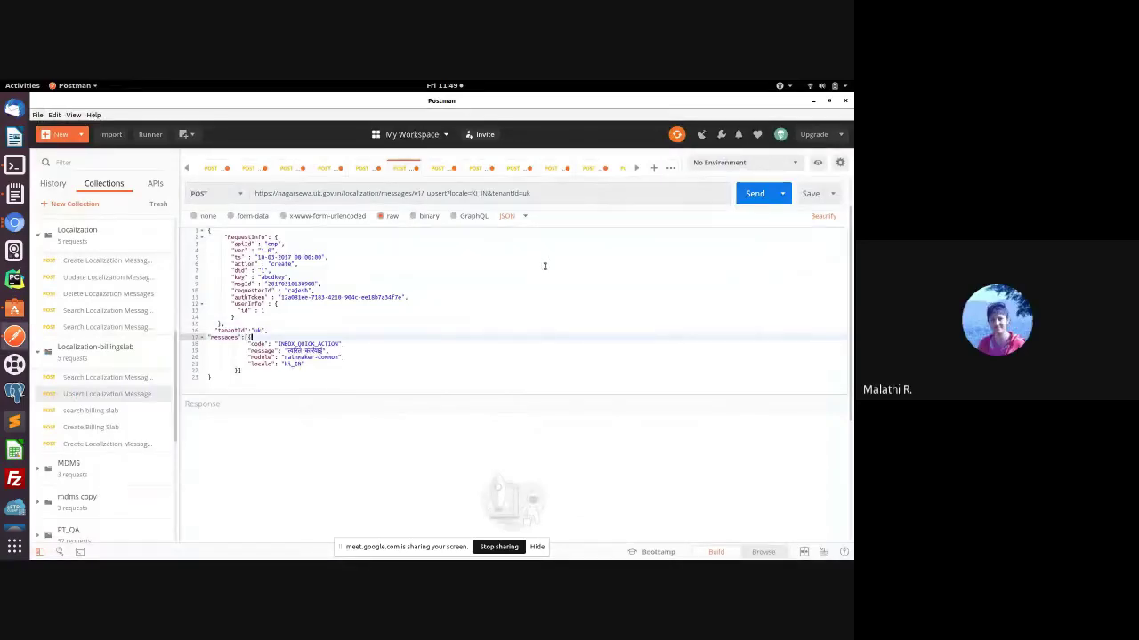
{"action": "left_click", "coordinate": [288, 363]}
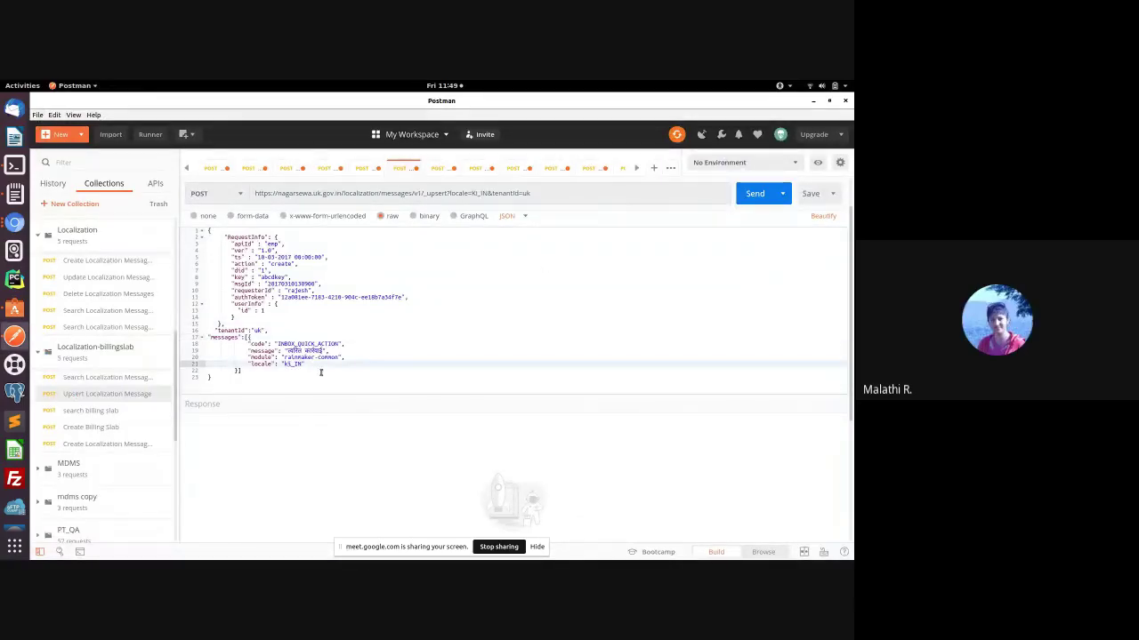
{"action": "key", "text": "BackSpace"}
{"action": "key", "text": "BackSpace"}
{"action": "double_click", "coordinate": [287, 343]}
{"action": "key", "text": "ctrl+v"}
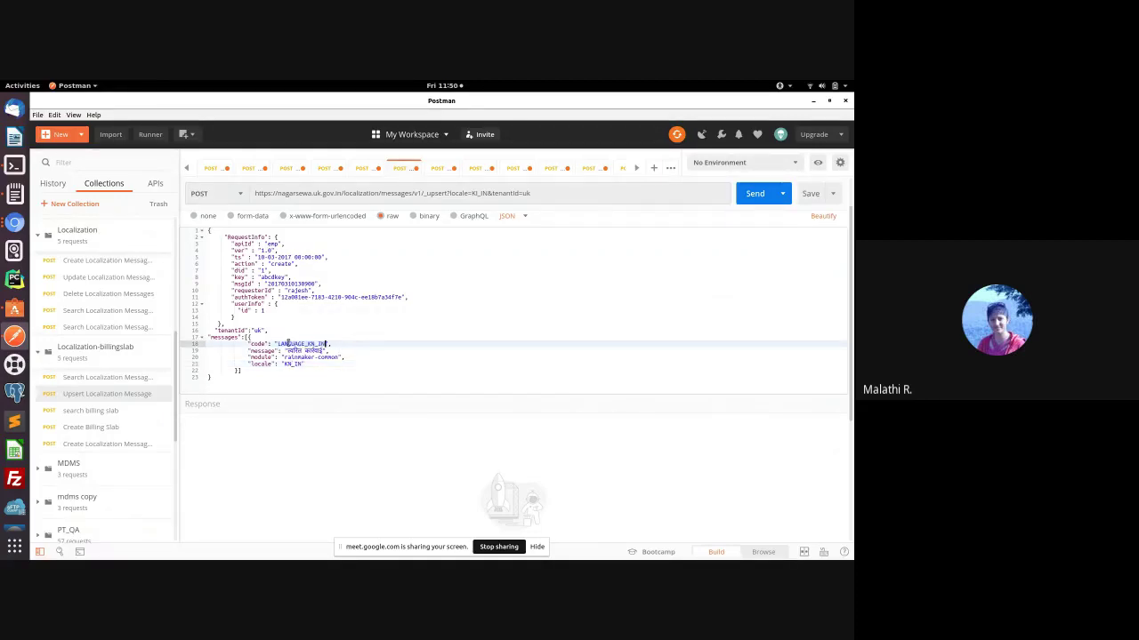
Step: Replace the message text in the upsert request body with KANNADA, keeping its quotes and comma intact
{"action": "double_click", "coordinate": [306, 351]}
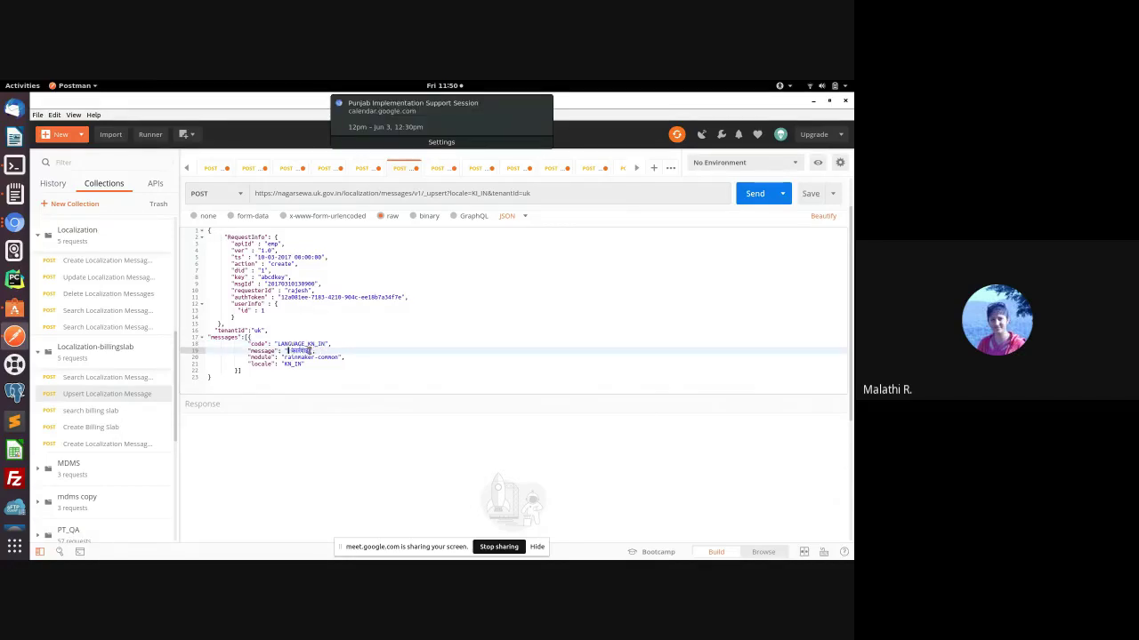
{"action": "type", "text": "KANNADA"}
{"action": "key", "text": "Delete"}
{"action": "key", "text": "Delete"}
{"action": "key", "text": "Delete"}
{"action": "key", "text": "Delete"}
{"action": "type", "text": "\","}
{"action": "key", "text": "BackSpace"}
{"action": "key", "text": "BackSpace"}
{"action": "type", "text": "\""}
{"action": "left_click", "coordinate": [510, 343]}
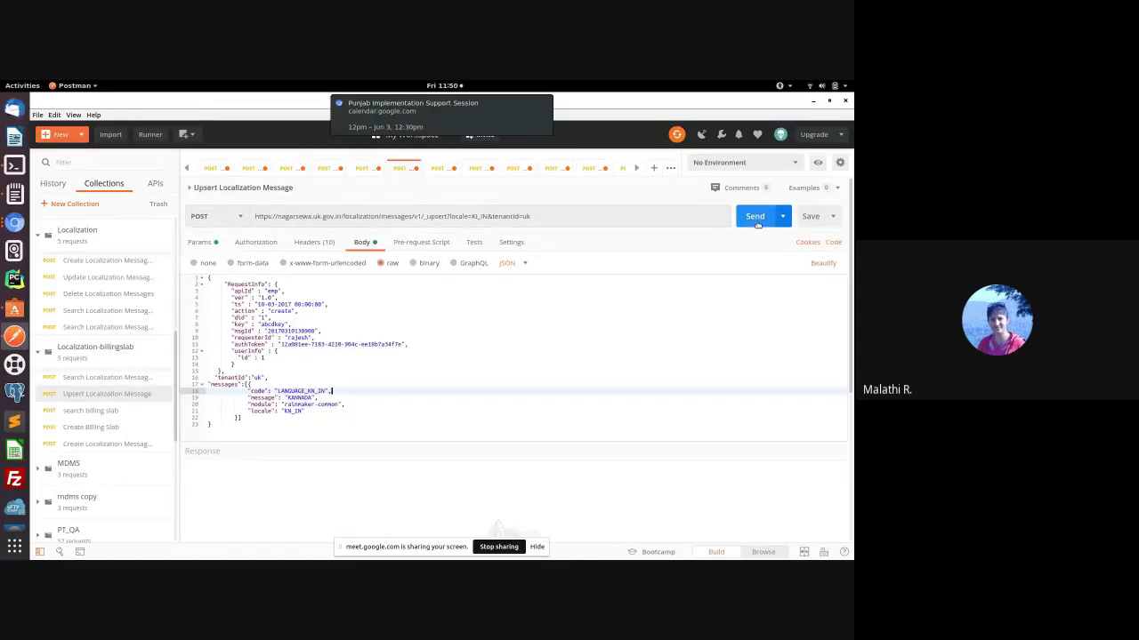
Step: Change the locale parameter in the upsert request URL to KN_IN
{"action": "left_click", "coordinate": [478, 216]}
{"action": "type", "text": "N"}
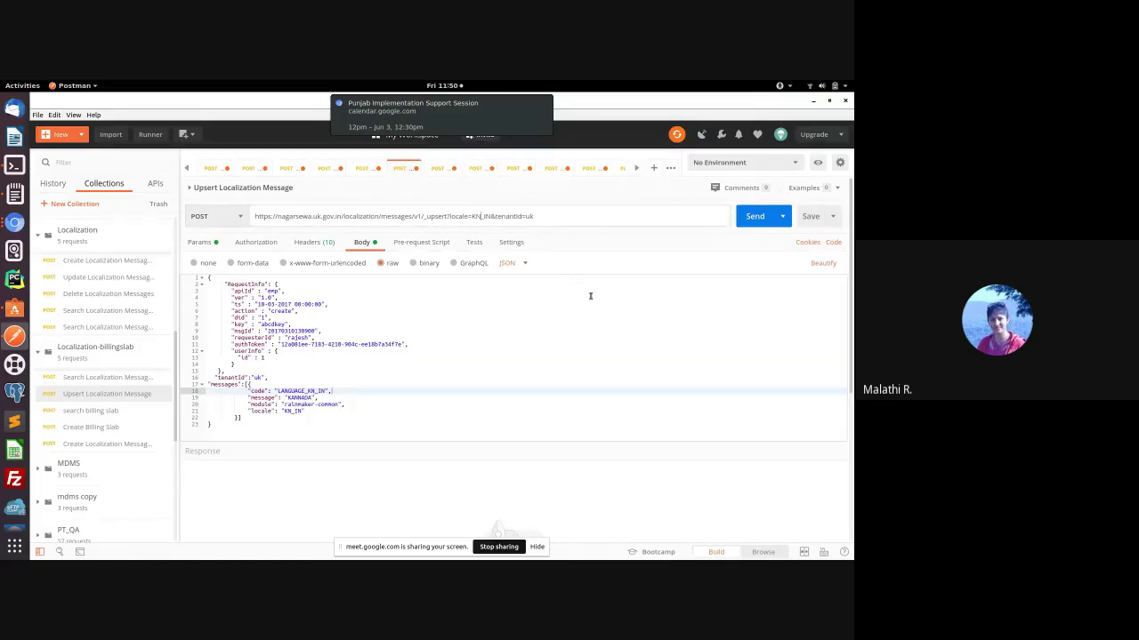
{"action": "left_click", "coordinate": [589, 296]}
Step: Switch to Chromium and check the exact Kannada locale value in StateInfo.json on GitHub
{"action": "left_click", "coordinate": [14, 222]}
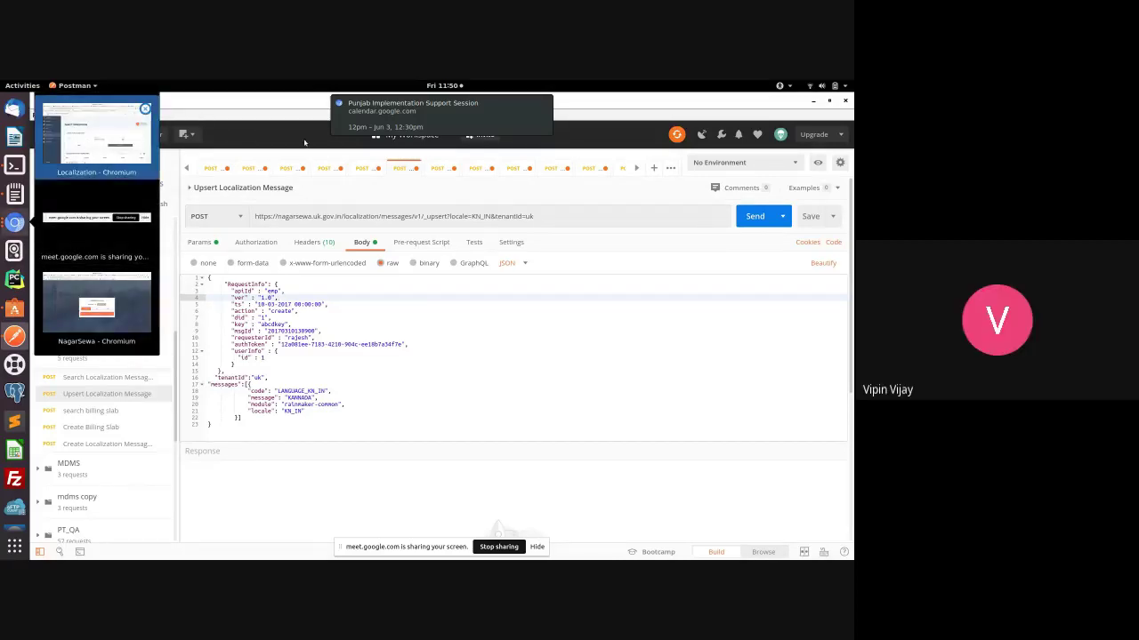
{"action": "left_click", "coordinate": [90, 144]}
{"action": "left_click", "coordinate": [423, 116]}
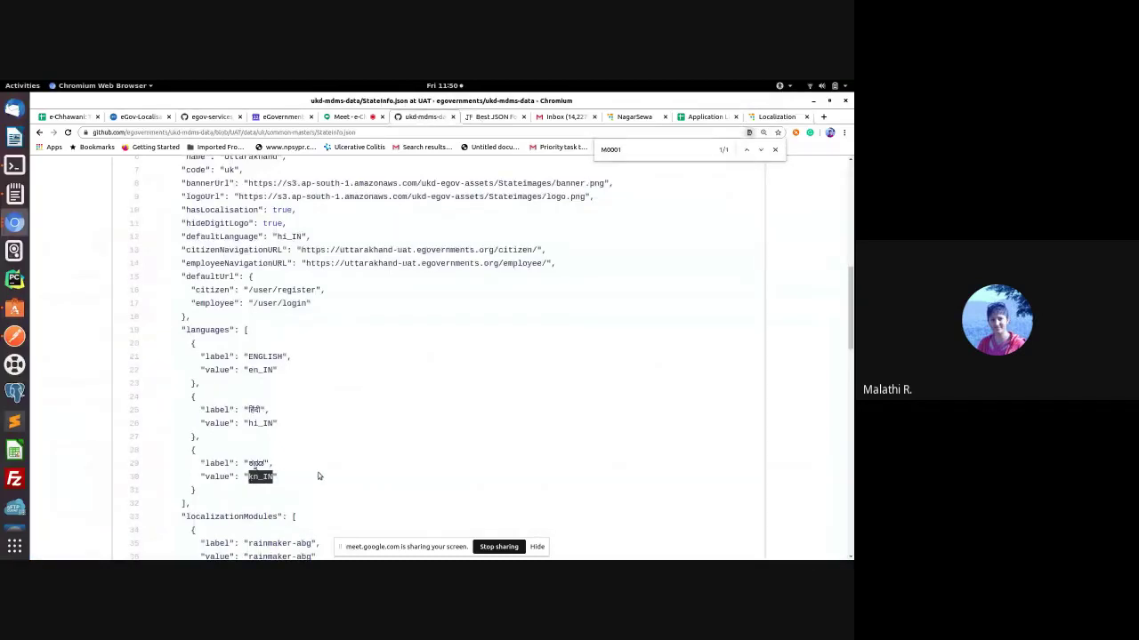
Step: Return to Postman and set the locale to kn_IN in both the upsert request URL and the message body
{"action": "left_click", "coordinate": [14, 336]}
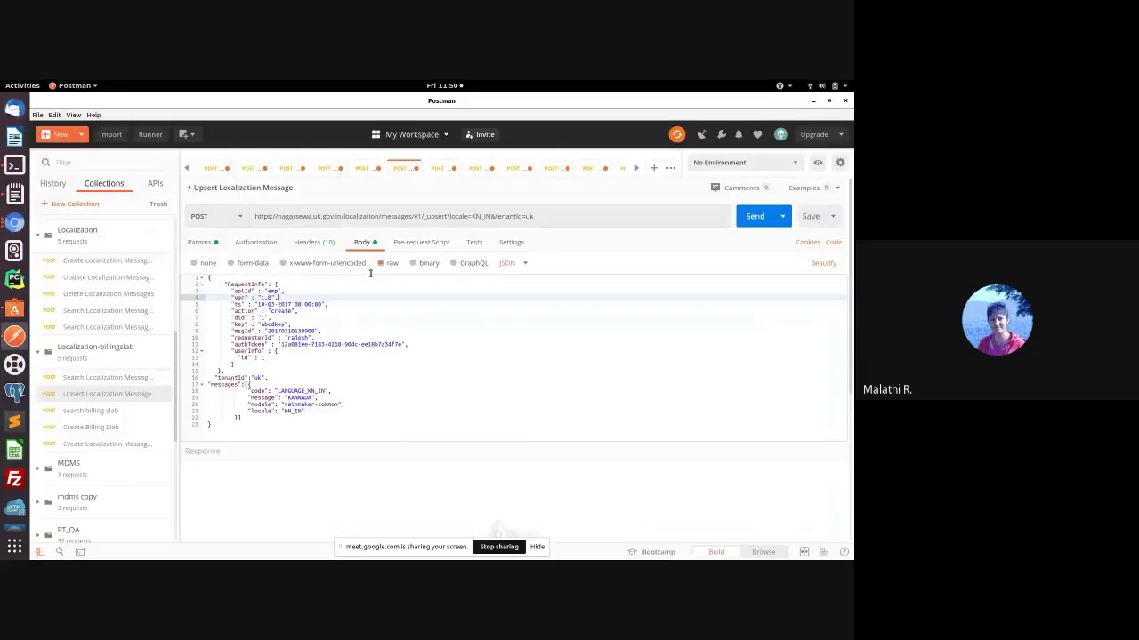
{"action": "triple_click", "coordinate": [472, 216]}
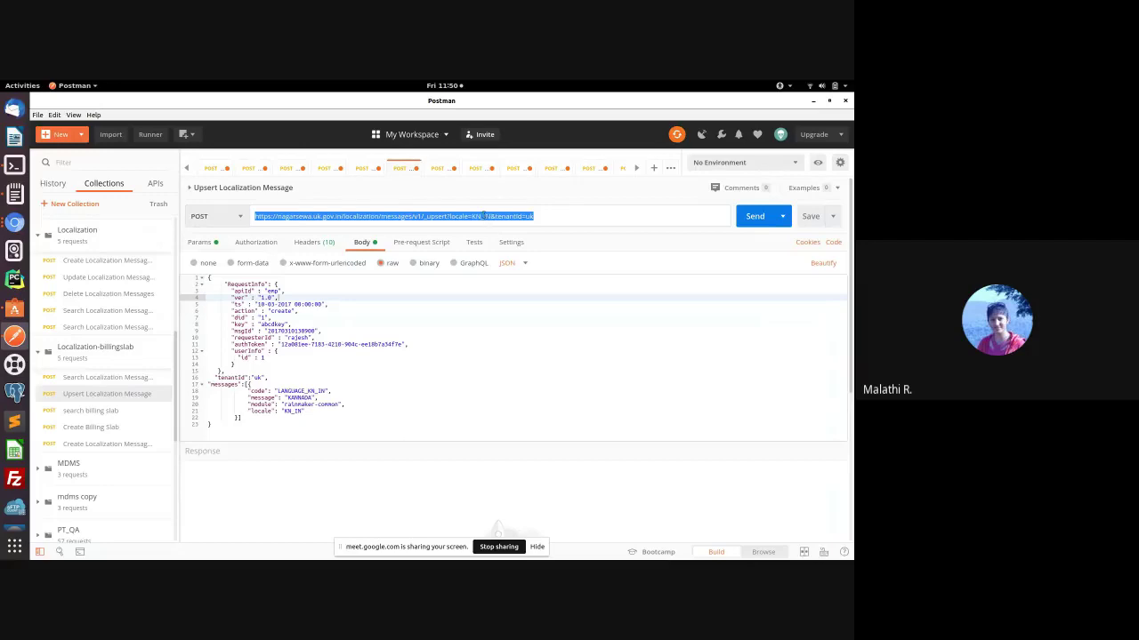
{"action": "left_click", "coordinate": [483, 216]}
{"action": "key", "text": "BackSpace"}
{"action": "key", "text": "BackSpace"}
{"action": "type", "text": "kn"}
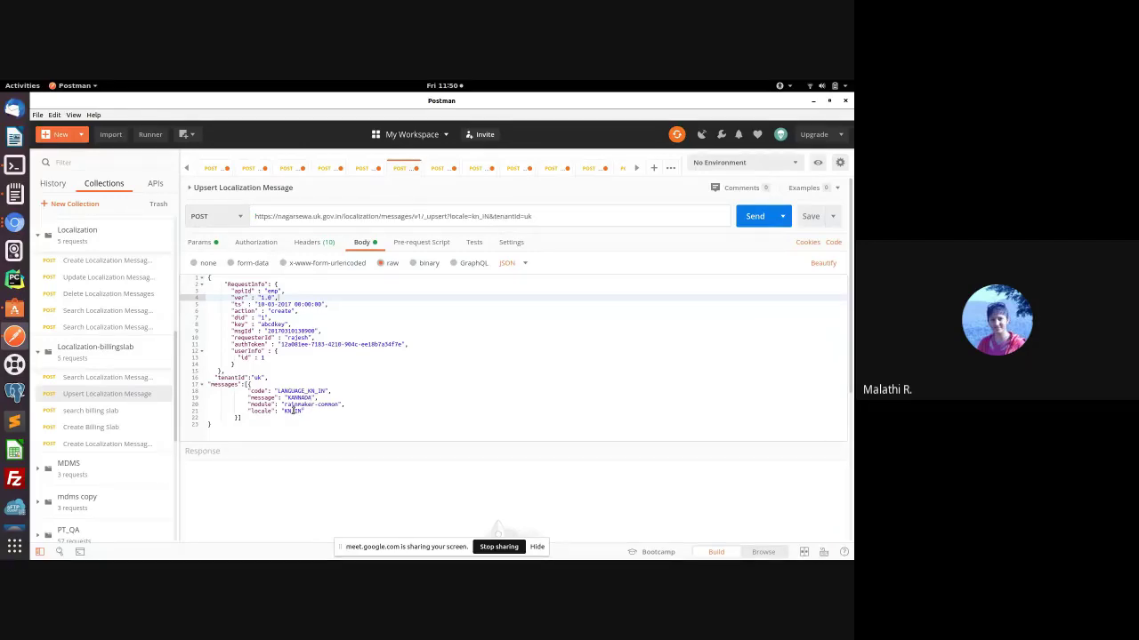
{"action": "left_click", "coordinate": [292, 410]}
{"action": "key", "text": "BackSpace"}
{"action": "key", "text": "BackSpace"}
{"action": "type", "text": "kn"}
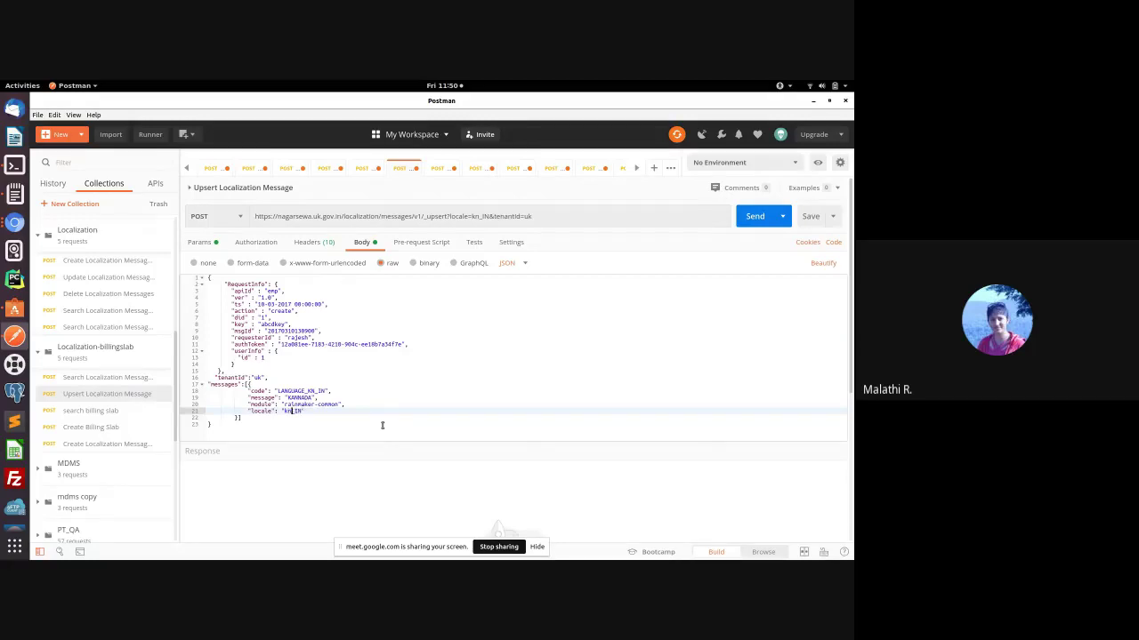
Step: Send the upsert localization request and review its response and the locale value in the body
{"action": "left_click", "coordinate": [747, 220]}
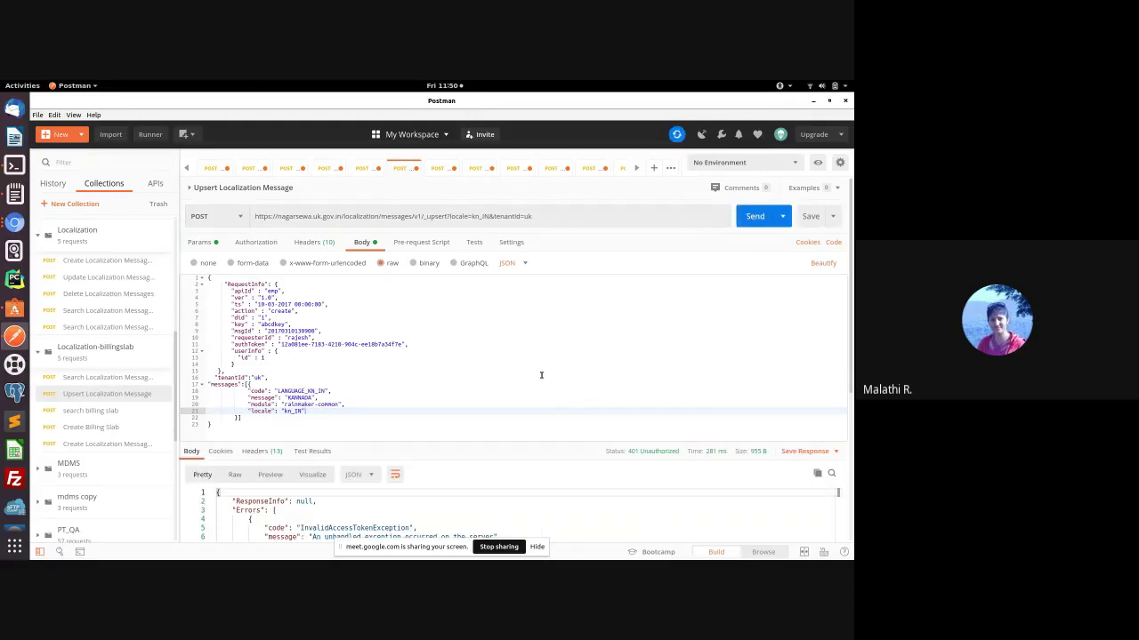
{"action": "scroll", "coordinate": [447, 332], "scroll_direction": "down", "scroll_amount": 2}
{"action": "scroll", "coordinate": [697, 385], "scroll_direction": "up", "scroll_amount": 2}
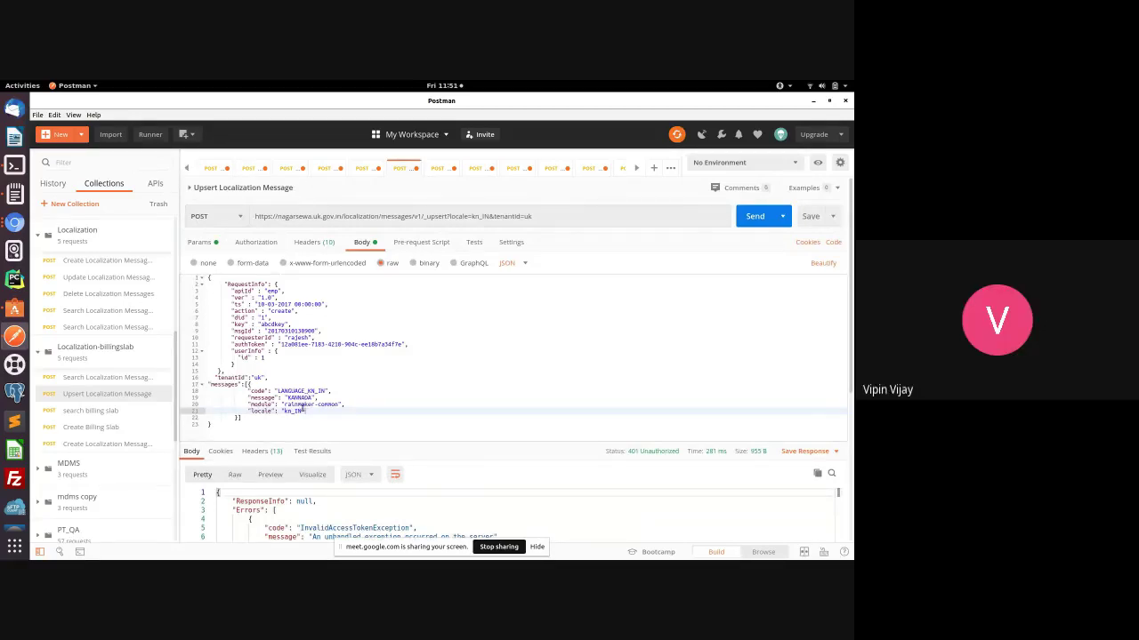
{"action": "double_click", "coordinate": [290, 412]}
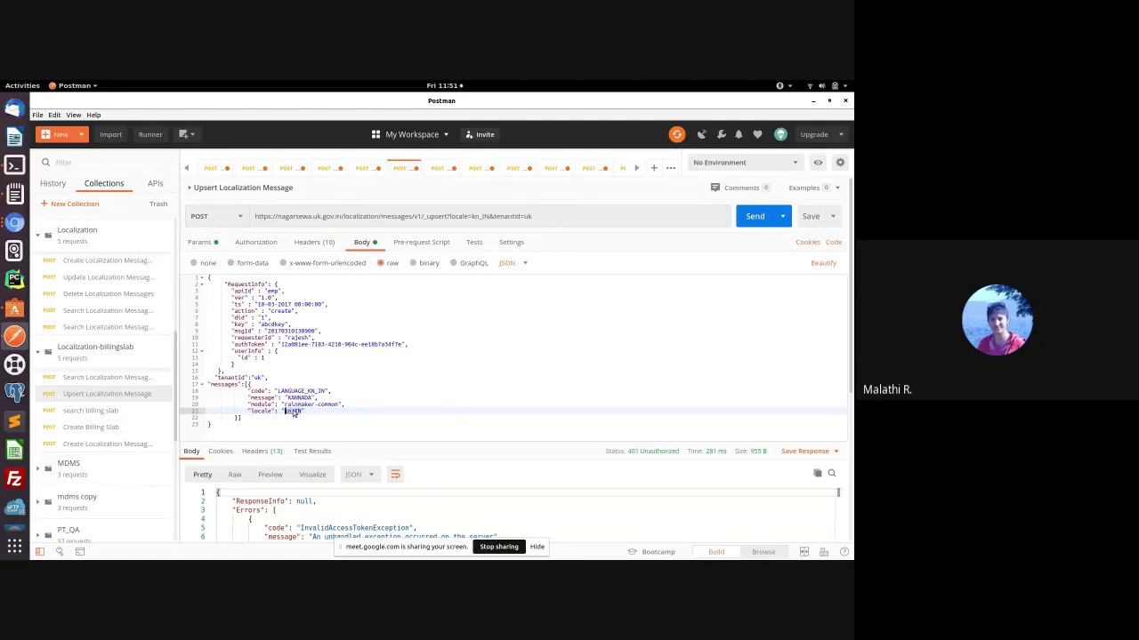
Step: Generate an access token with the oauth/token request and paste it as the authToken in the Upsert Localization Message body
{"action": "left_click", "coordinate": [212, 171]}
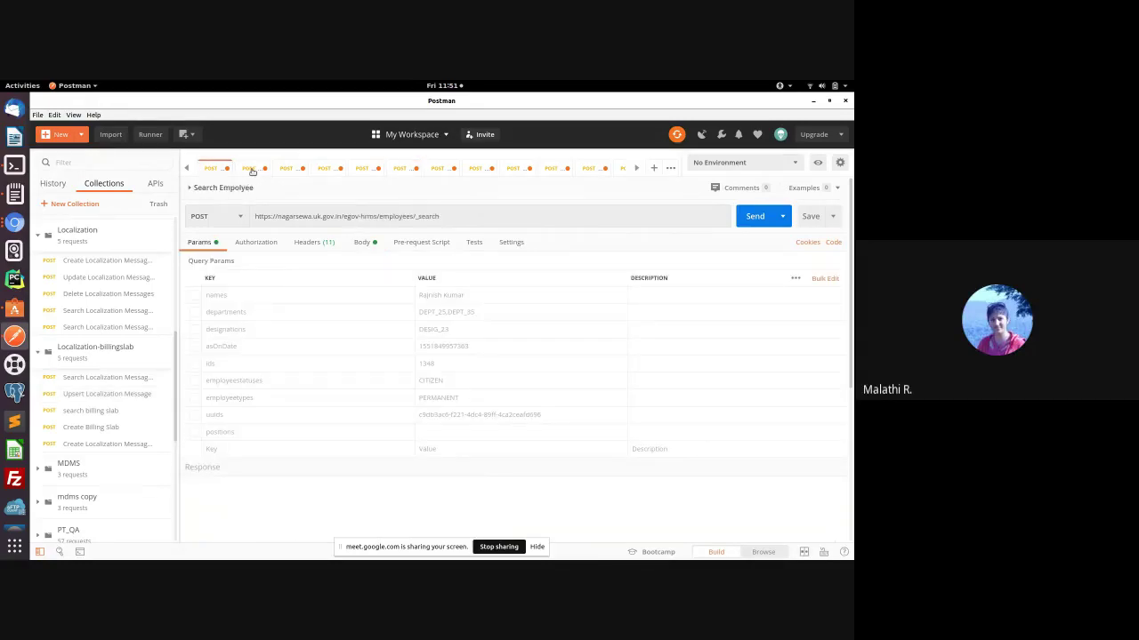
{"action": "left_click", "coordinate": [253, 169]}
{"action": "left_click", "coordinate": [752, 193]}
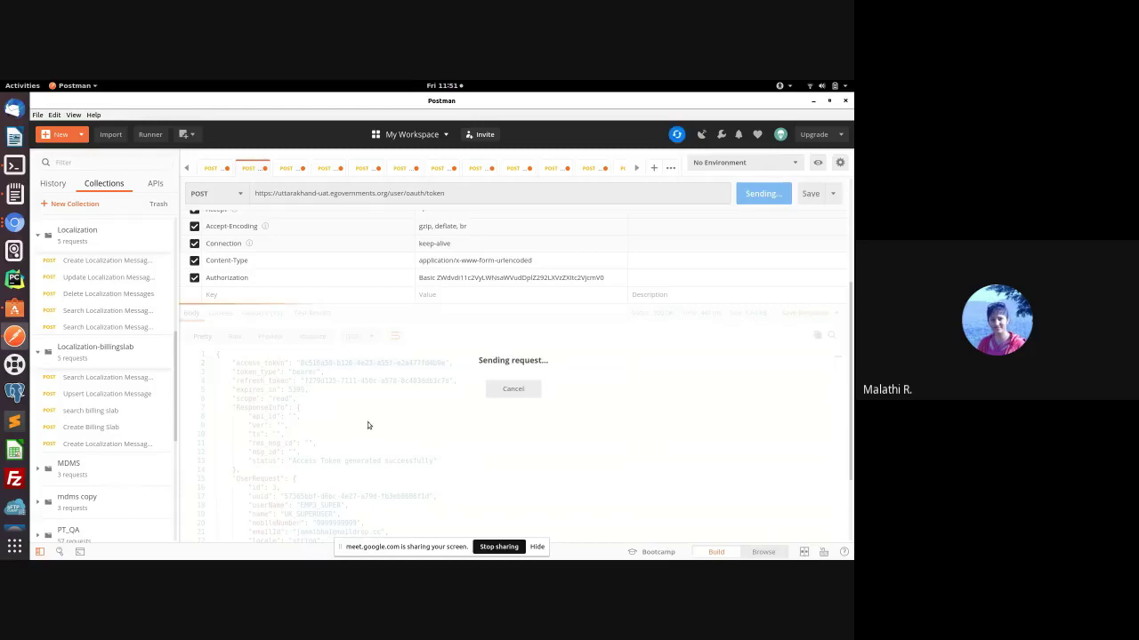
{"action": "left_click_drag", "start_coordinate": [301, 363], "coordinate": [442, 363]}
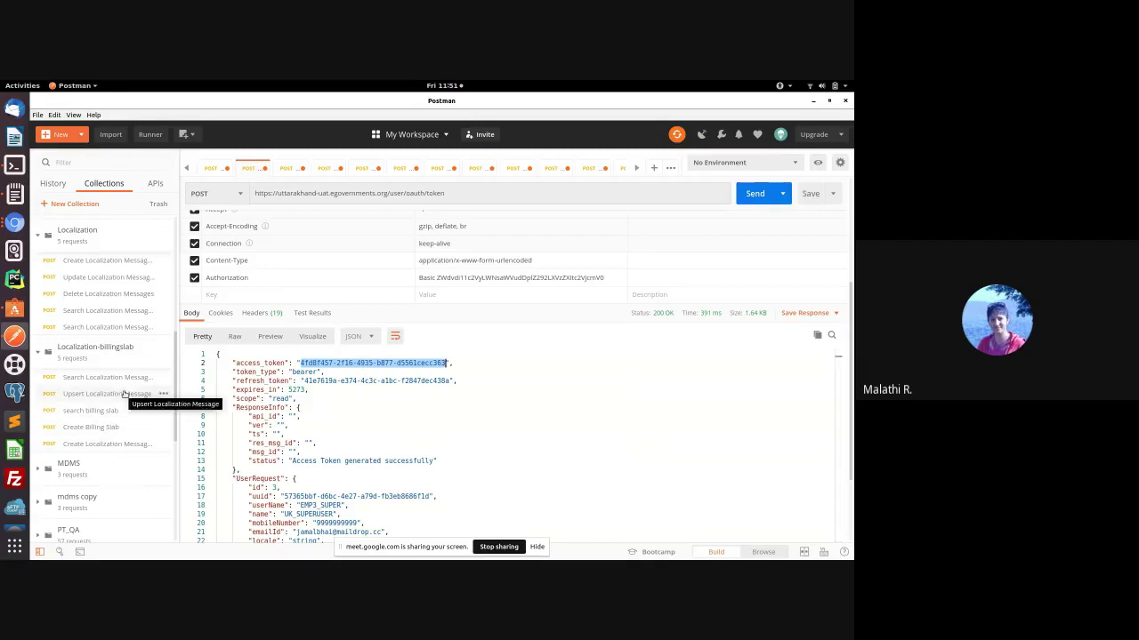
{"action": "left_click_drag", "start_coordinate": [283, 344], "coordinate": [398, 346]}
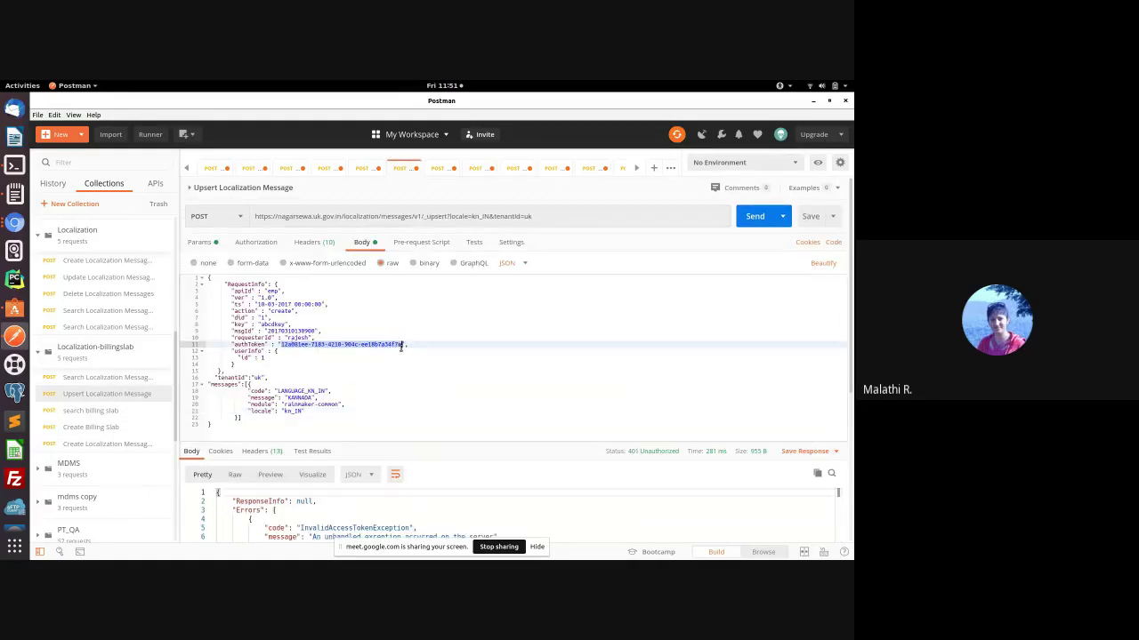
{"action": "key", "text": "ctrl+v"}
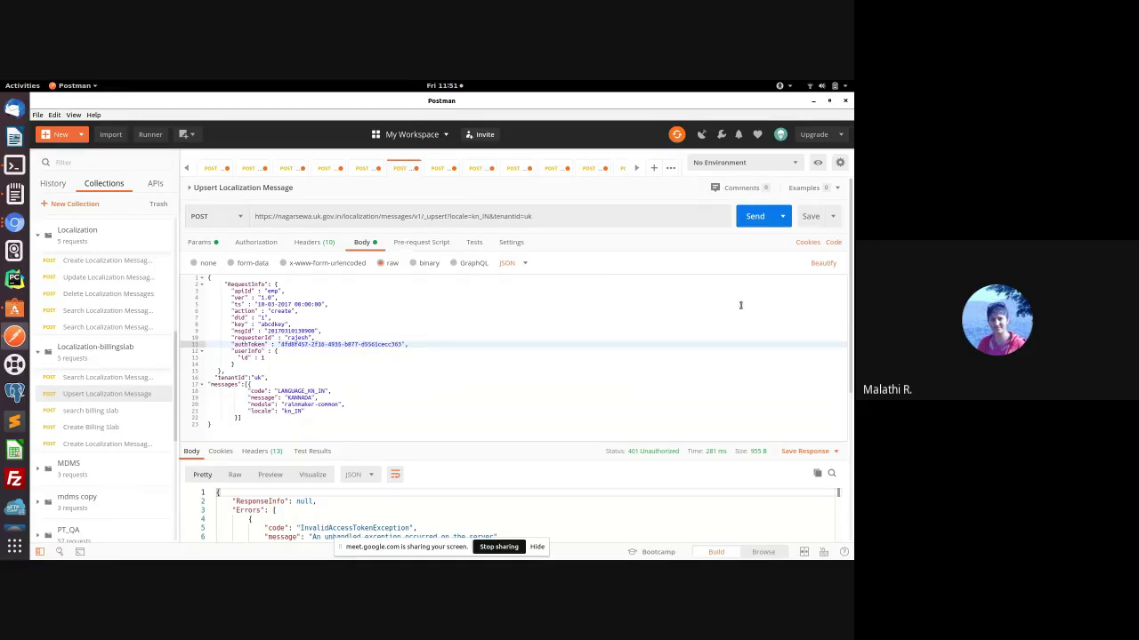
Step: Try to send the Upsert Localization Message request with the replaced authToken
{"action": "left_click", "coordinate": [753, 217]}
{"action": "scroll", "coordinate": [745, 303], "scroll_direction": "down", "scroll_amount": 1}
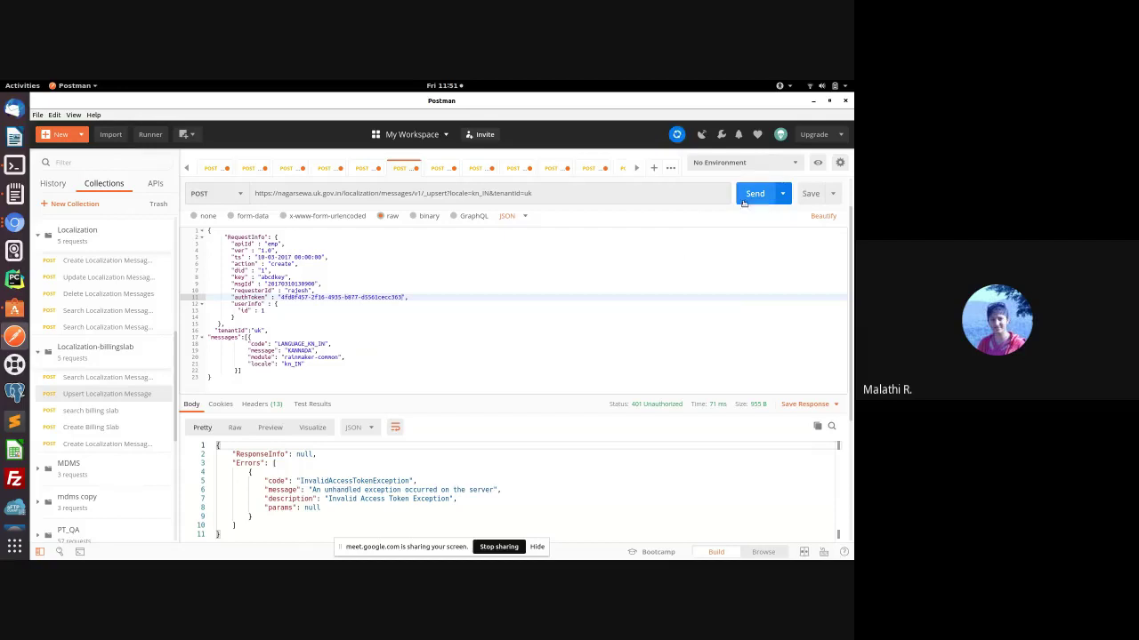
{"action": "left_click", "coordinate": [746, 195]}
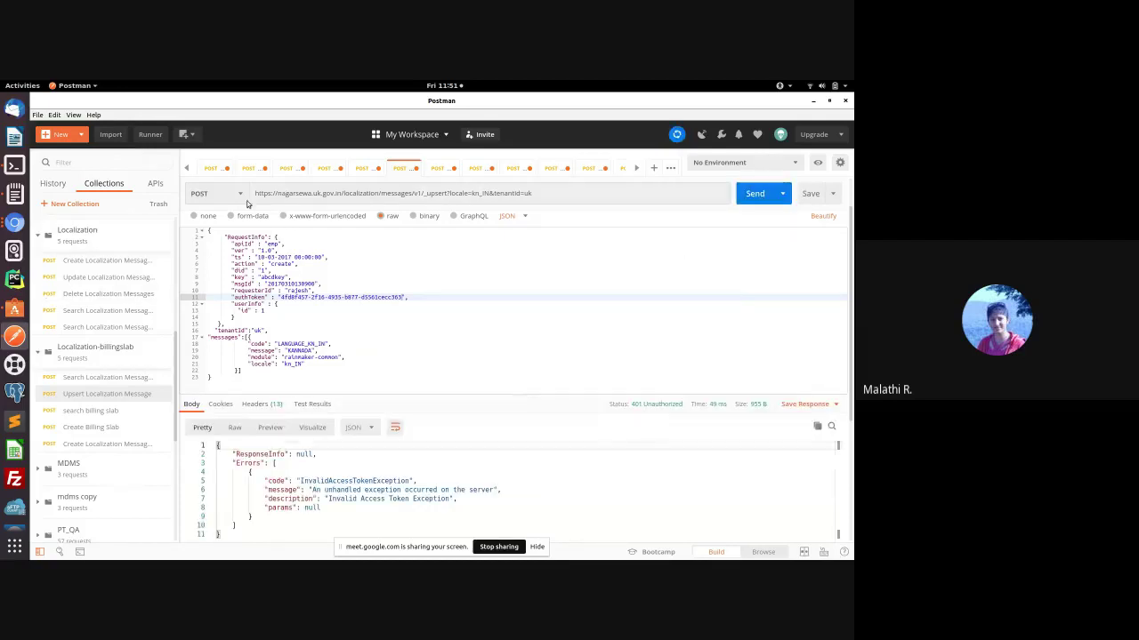
Step: Regenerate the access token, paste it again as the authToken in the upsert request body, and resend the upsert request
{"action": "left_click", "coordinate": [210, 169]}
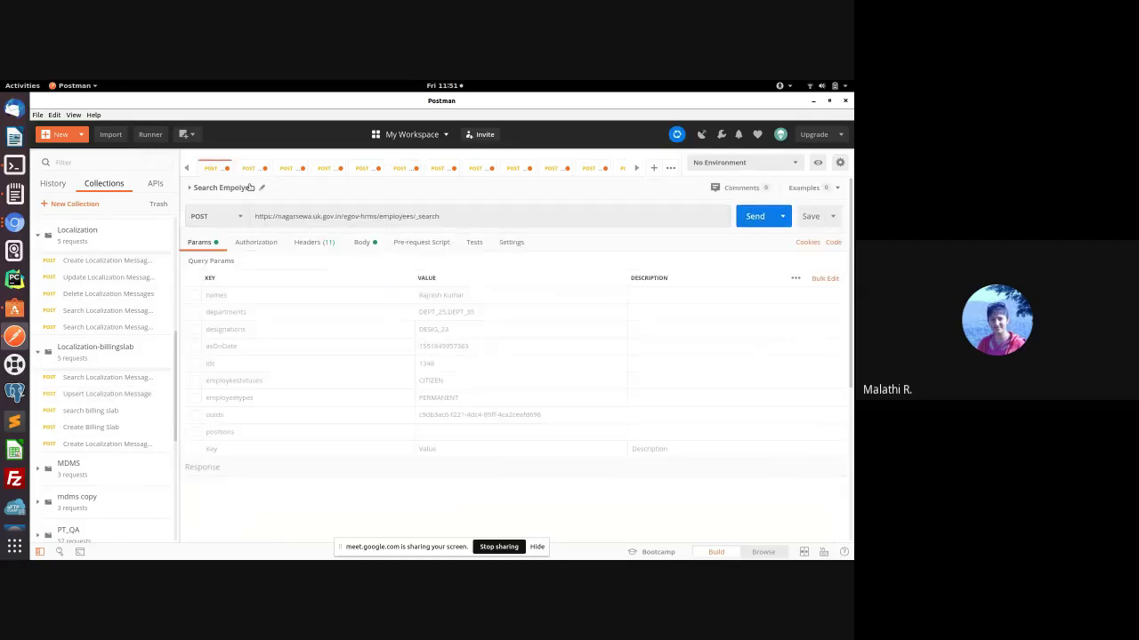
{"action": "left_click", "coordinate": [250, 168]}
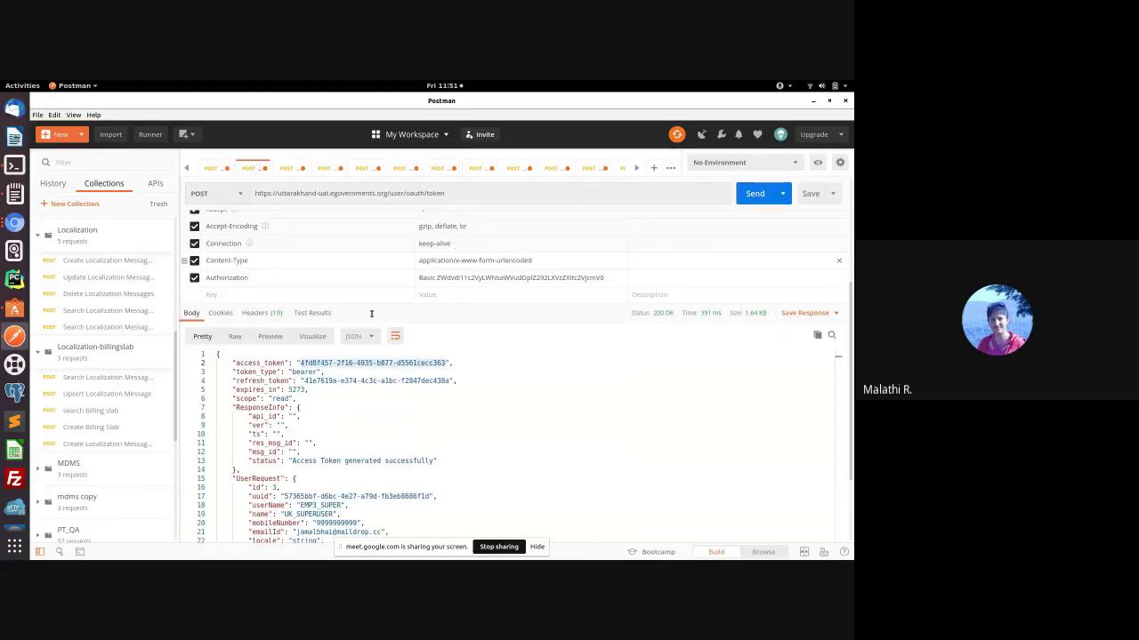
{"action": "left_click", "coordinate": [757, 194]}
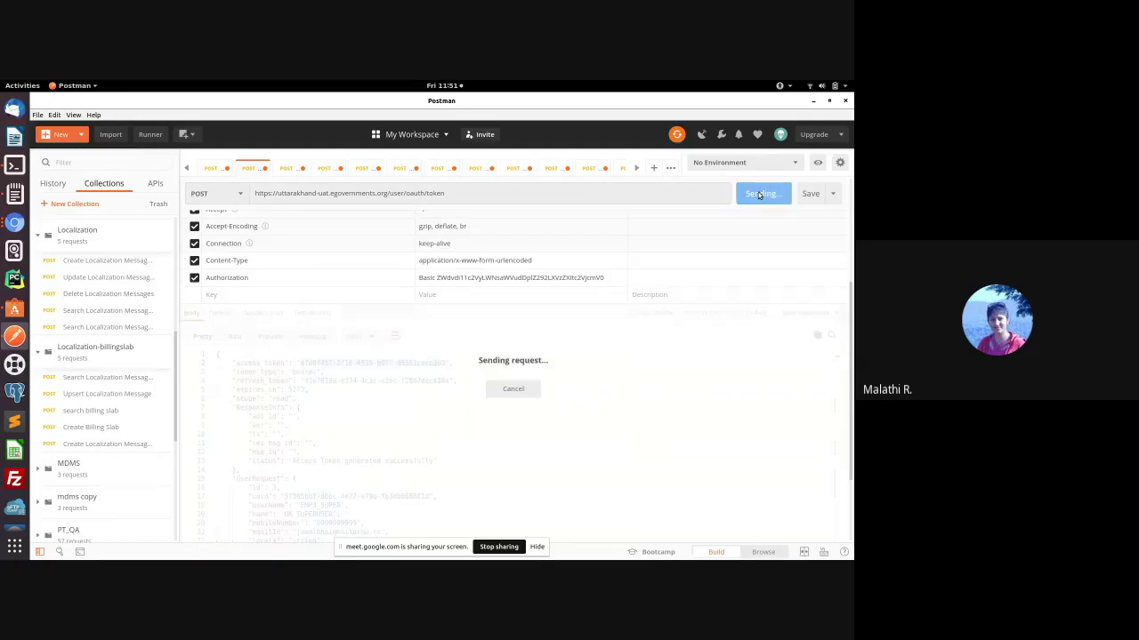
{"action": "left_click_drag", "start_coordinate": [302, 363], "coordinate": [444, 363]}
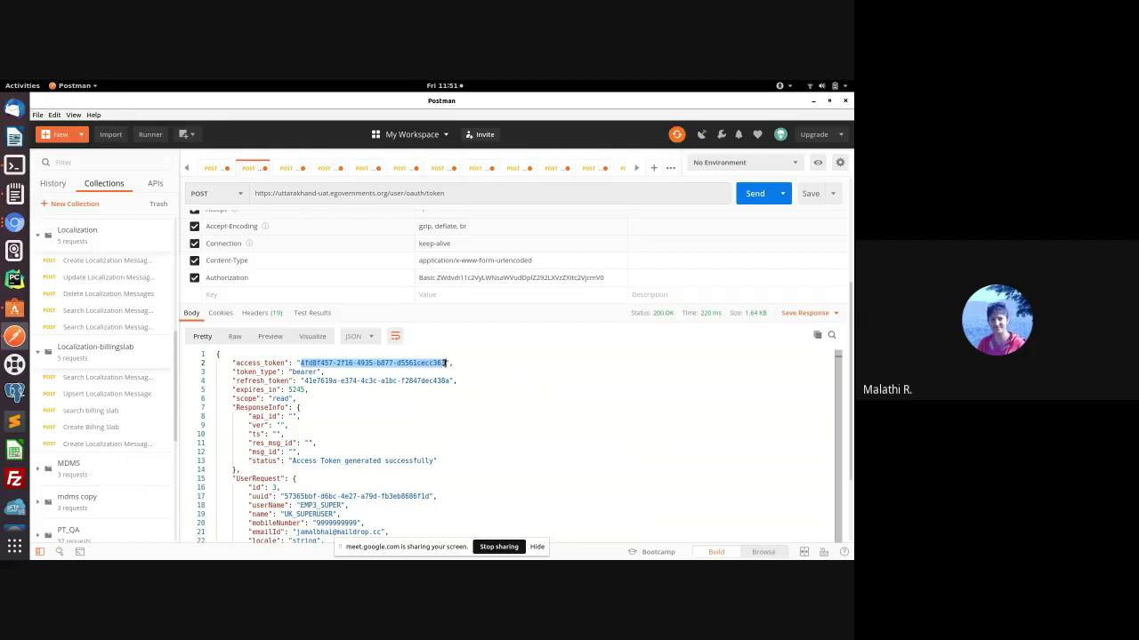
{"action": "right_click", "coordinate": [443, 365]}
{"action": "left_click", "coordinate": [480, 407]}
{"action": "left_click", "coordinate": [107, 393]}
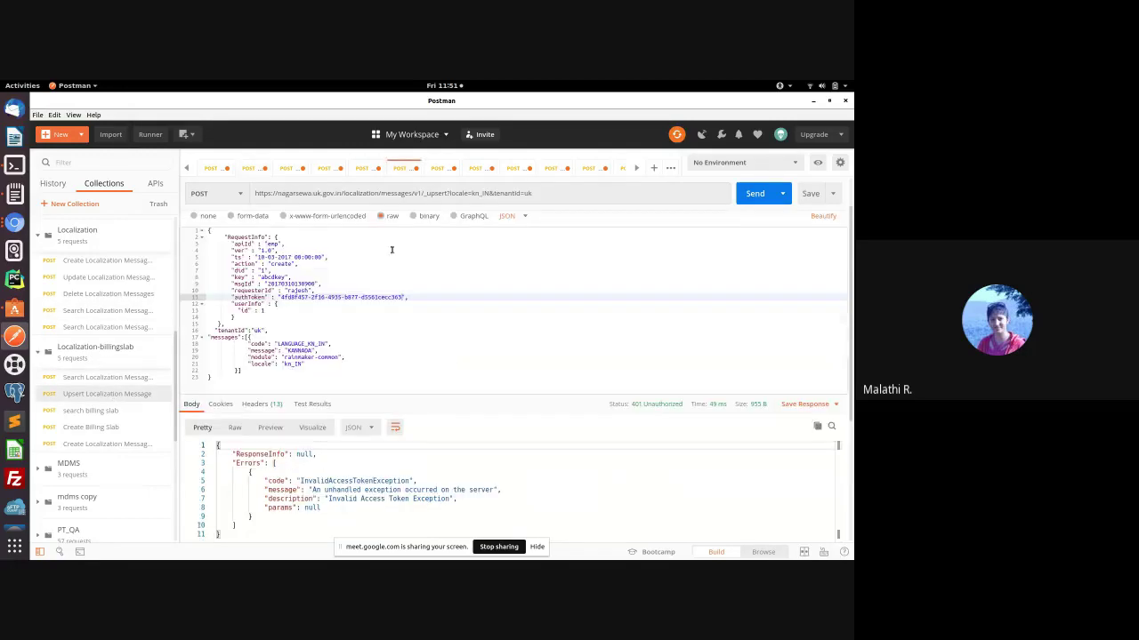
{"action": "left_click_drag", "start_coordinate": [281, 297], "coordinate": [400, 298]}
{"action": "right_click", "coordinate": [380, 298]}
{"action": "left_click", "coordinate": [402, 364]}
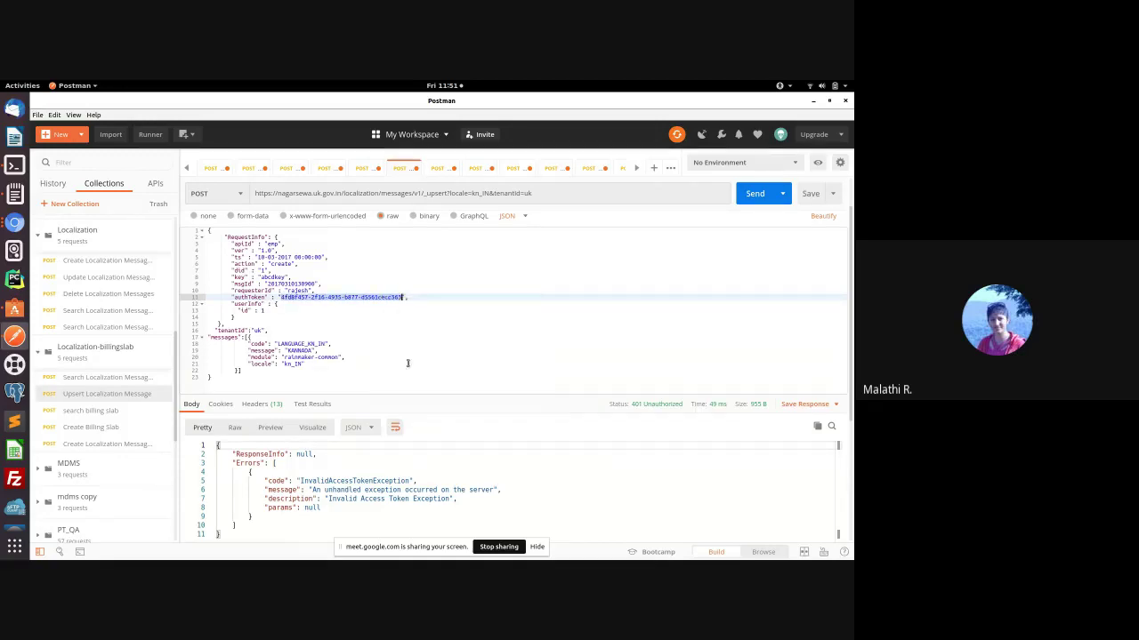
{"action": "left_click", "coordinate": [752, 195]}
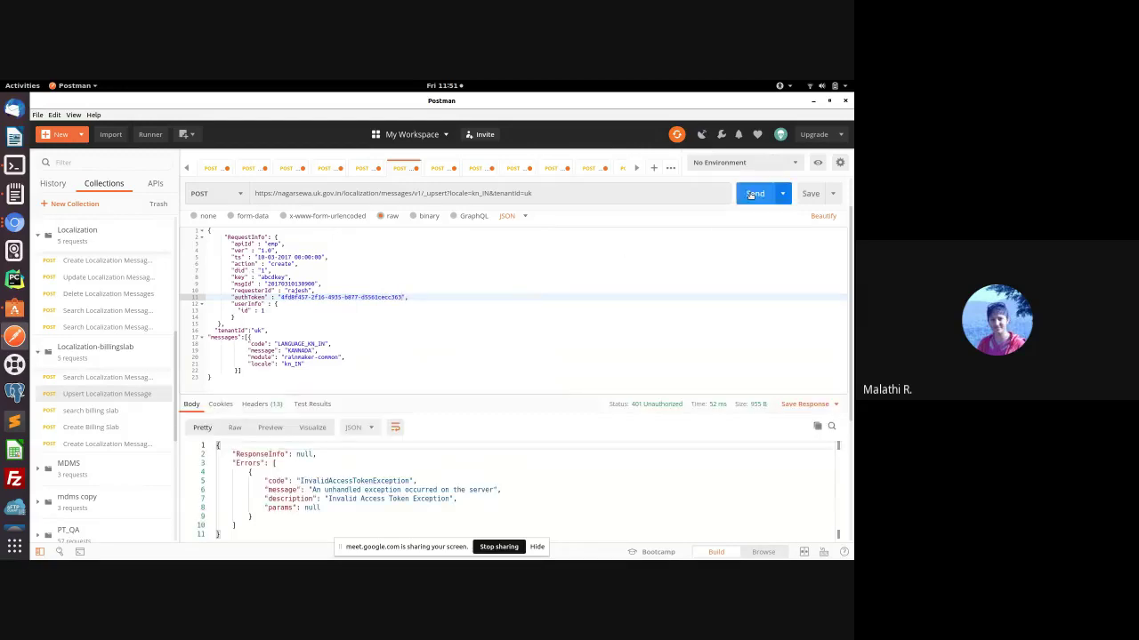
{"action": "left_click", "coordinate": [14, 223]}
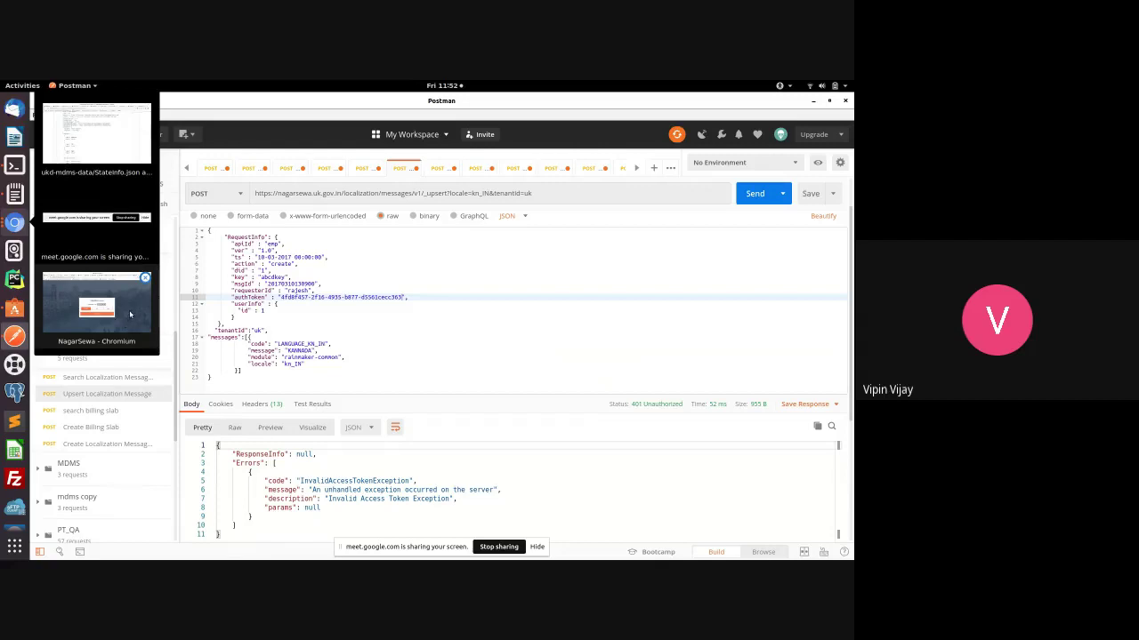
{"action": "double_click", "coordinate": [329, 193]}
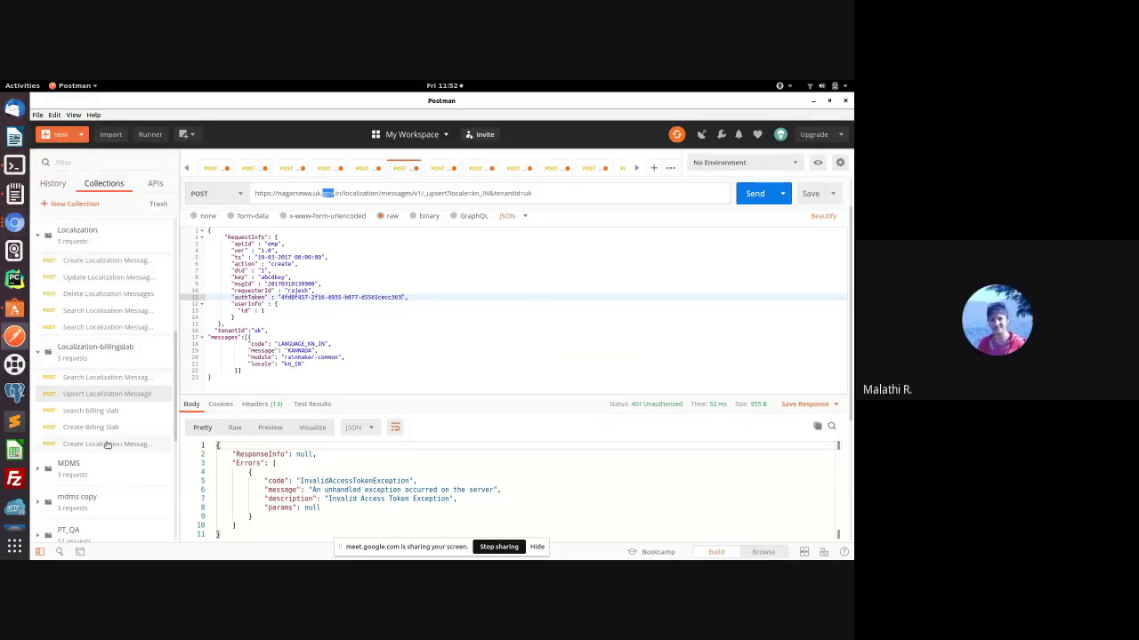
{"action": "left_click", "coordinate": [100, 379]}
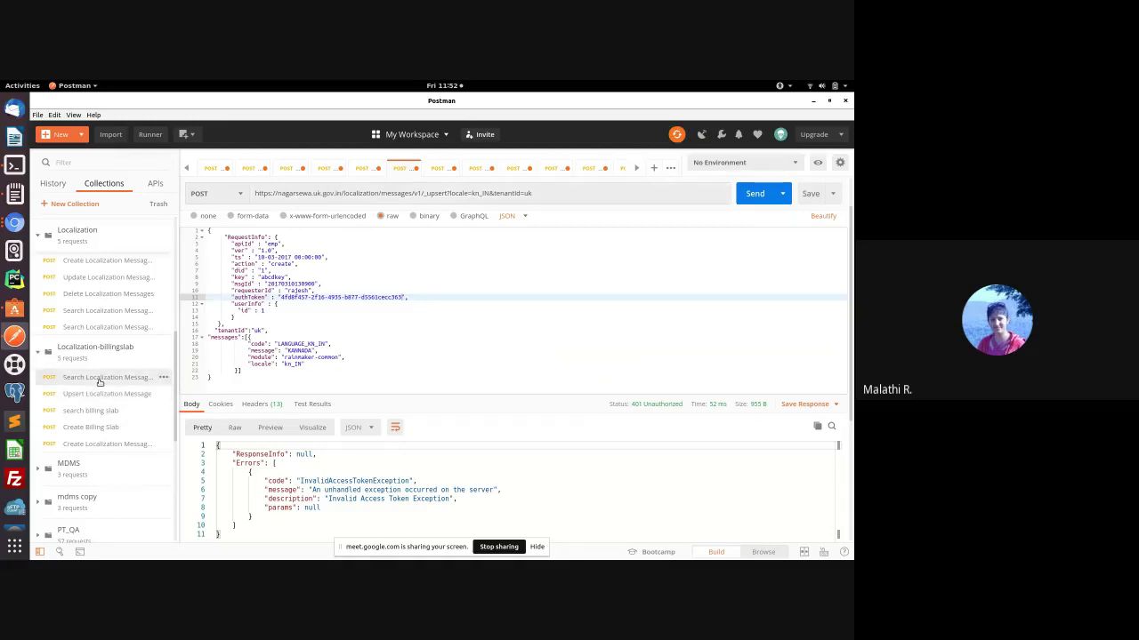
{"action": "left_click_drag", "start_coordinate": [388, 193], "coordinate": [250, 196]}
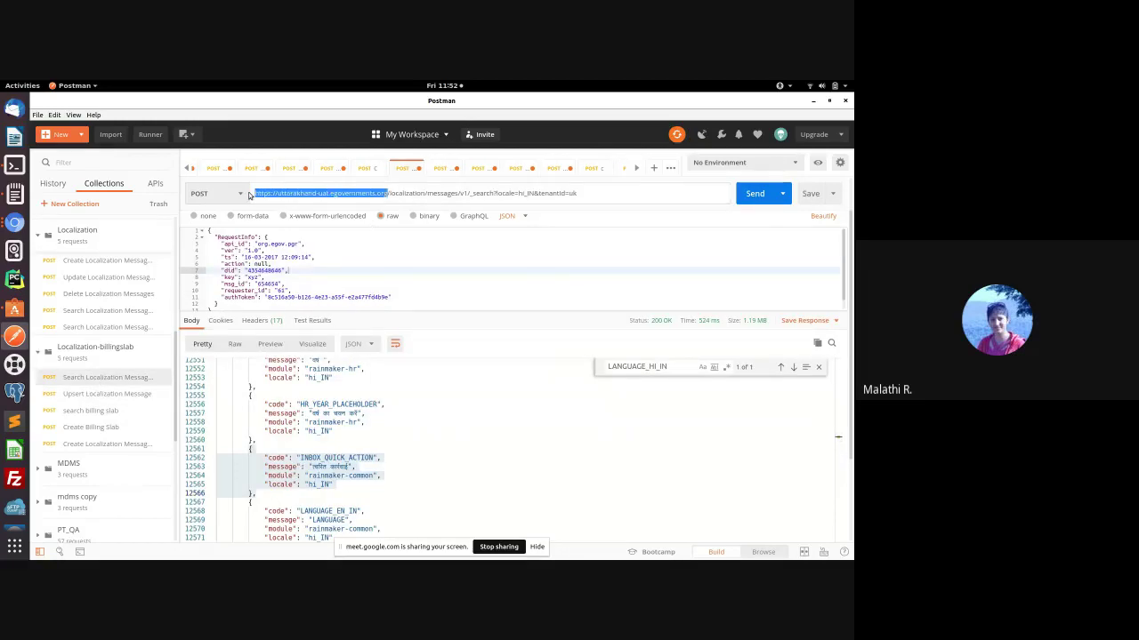
{"action": "left_click", "coordinate": [80, 397]}
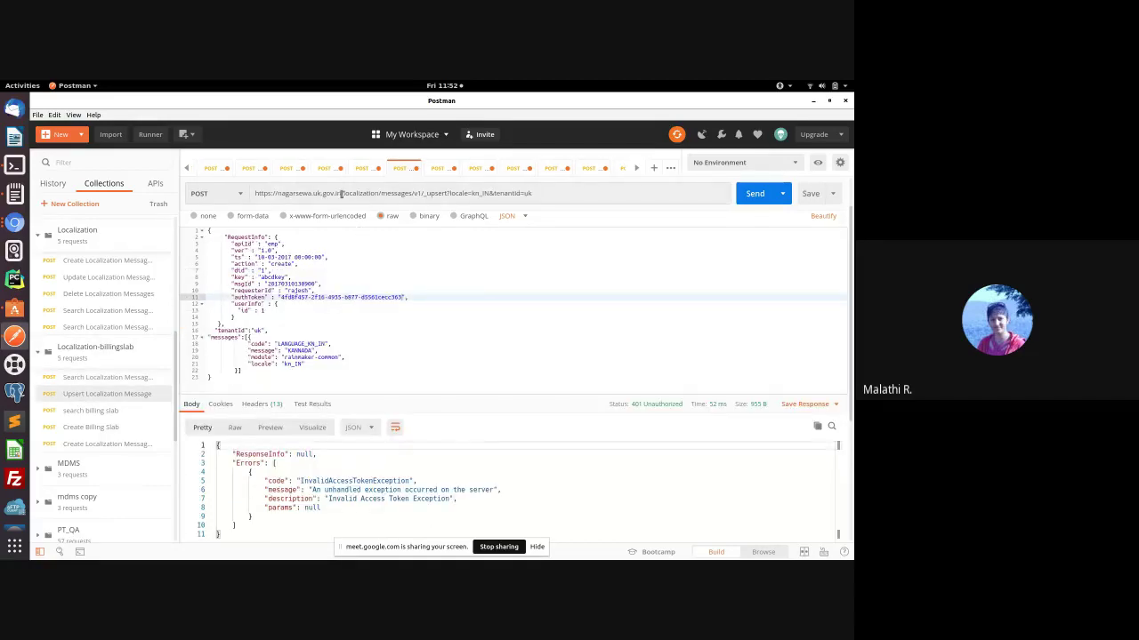
{"action": "left_click_drag", "start_coordinate": [322, 193], "coordinate": [250, 195]}
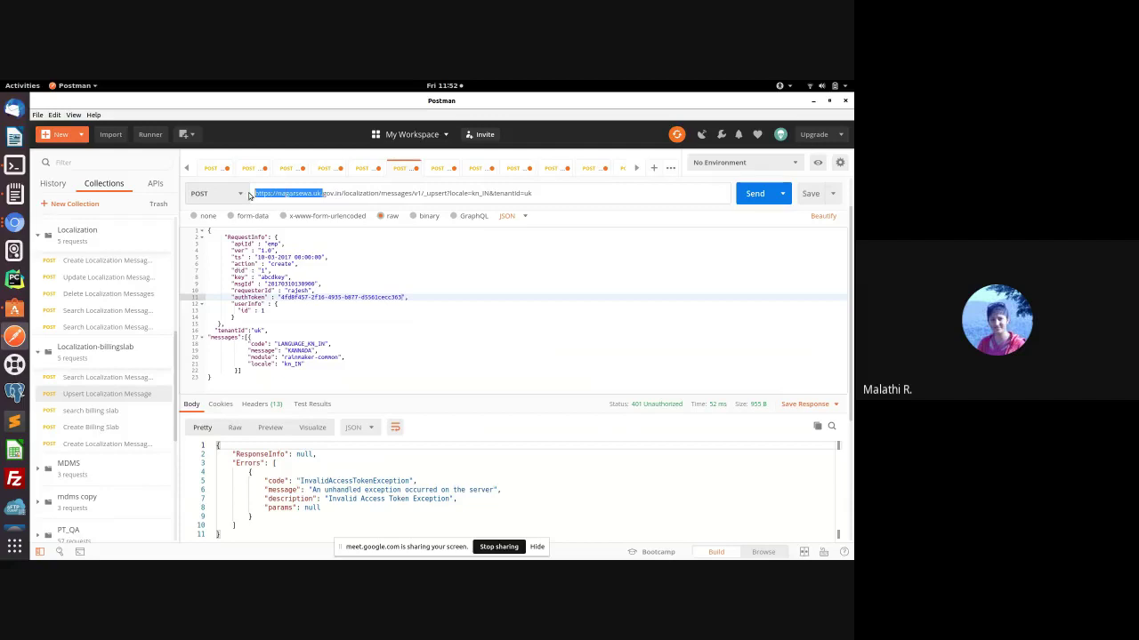
{"action": "left_click_drag", "start_coordinate": [340, 192], "coordinate": [252, 196]}
{"action": "key", "text": "ctrl+v"}
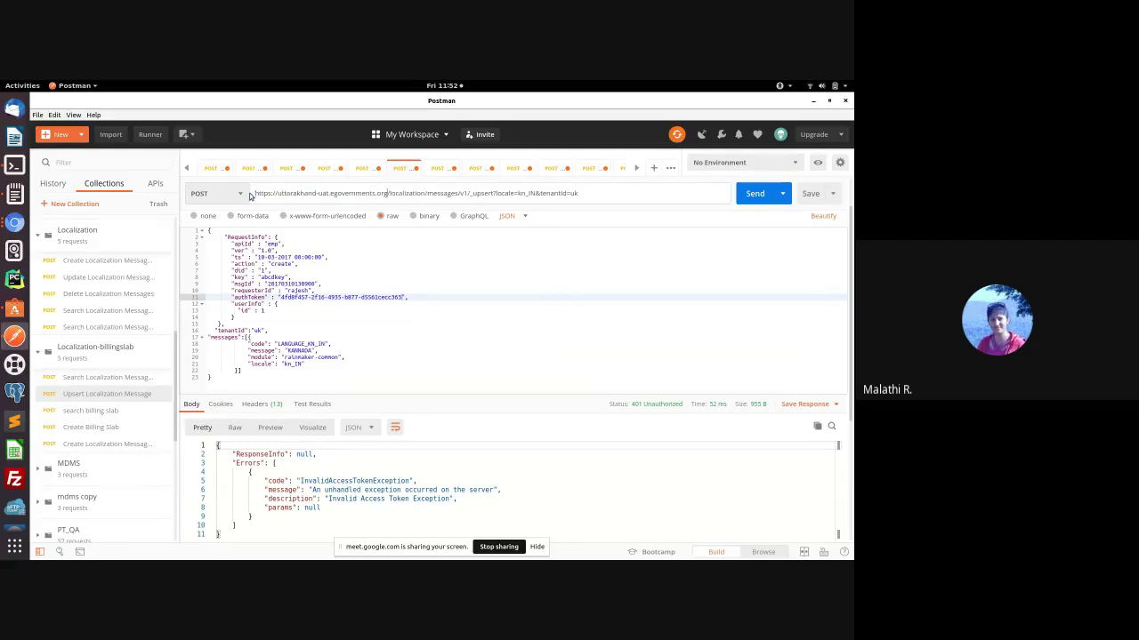
{"action": "left_click", "coordinate": [415, 268]}
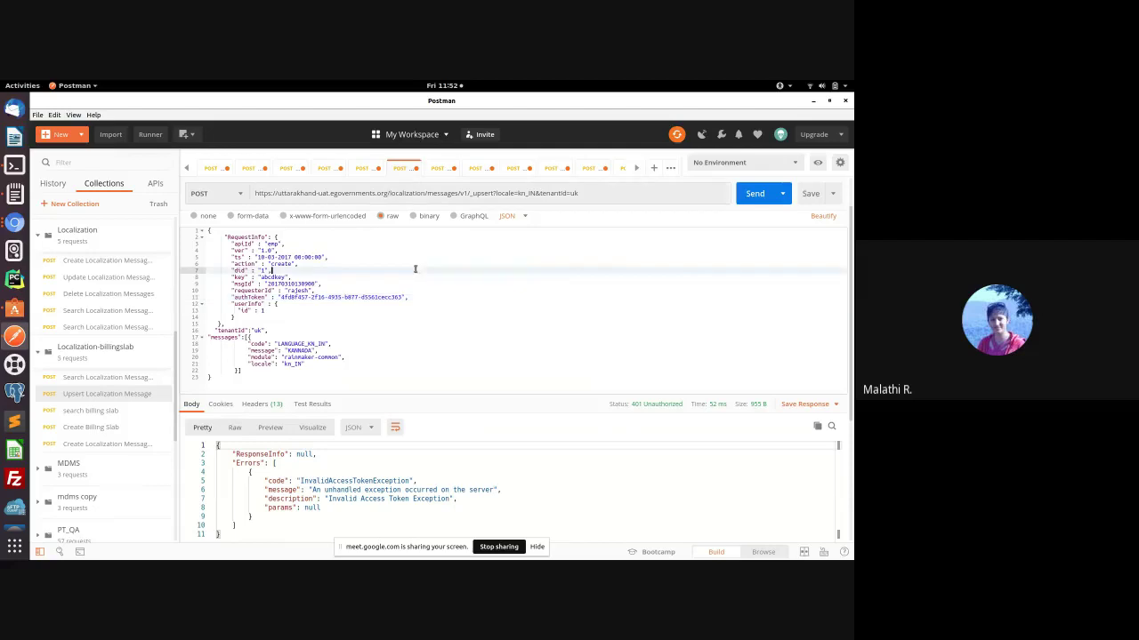
{"action": "left_click", "coordinate": [752, 194]}
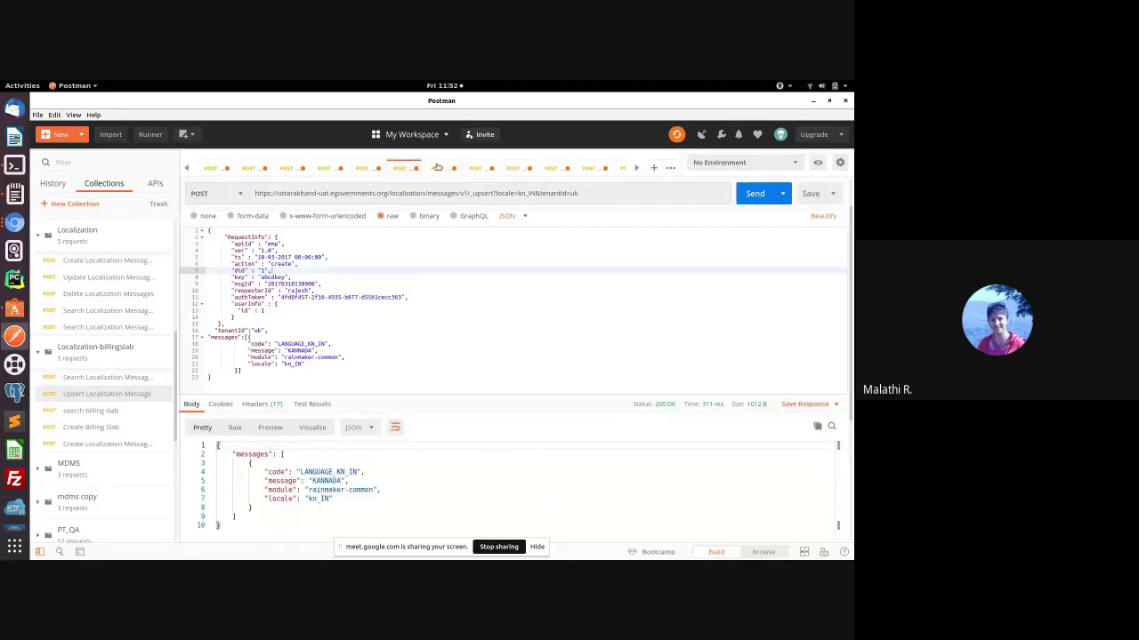
Step: Switch to the NagarSewa window in Chromium and reload its language-selection page
{"action": "left_click", "coordinate": [18, 227]}
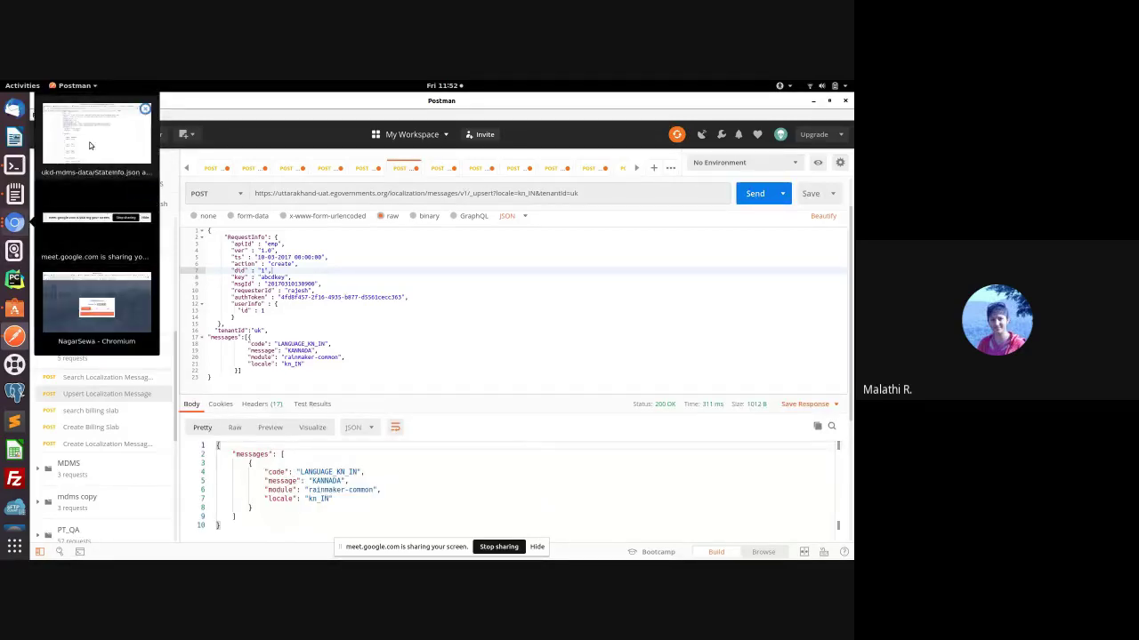
{"action": "left_click", "coordinate": [96, 303]}
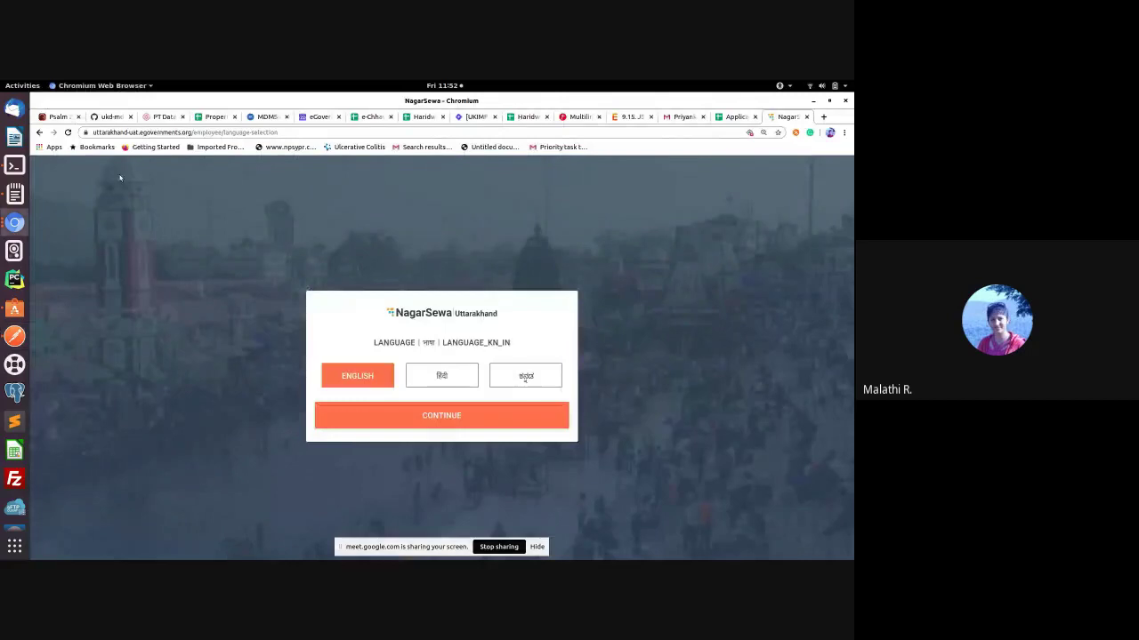
{"action": "left_click", "coordinate": [67, 133]}
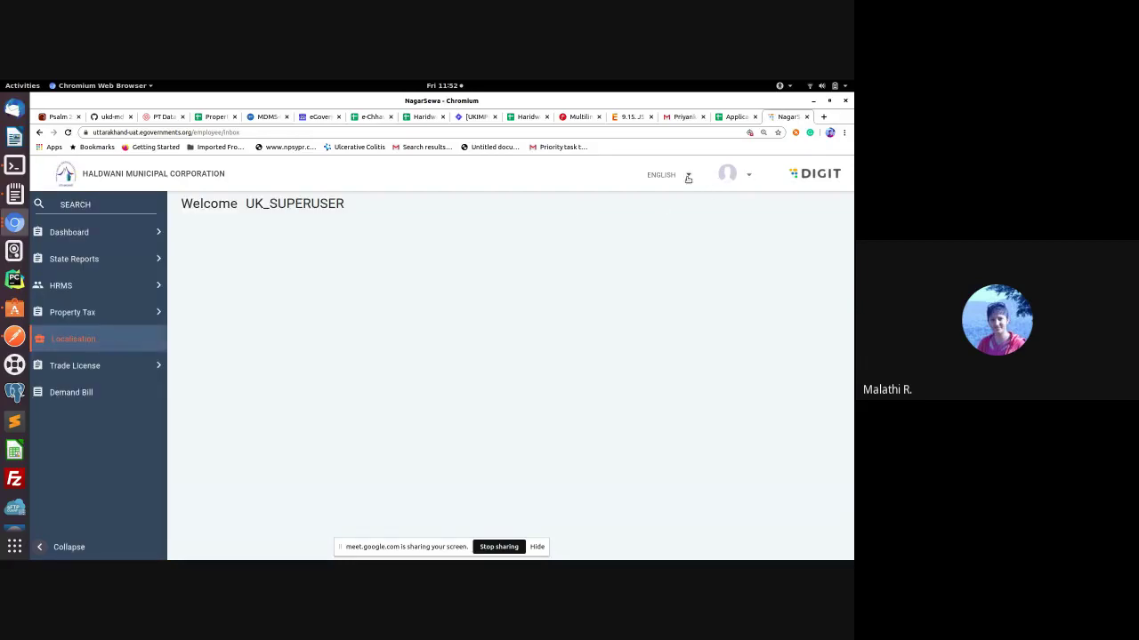
Step: Log out of the NagarSewa employee portal and reload the language-selection page
{"action": "left_click", "coordinate": [687, 176]}
{"action": "left_click", "coordinate": [729, 196]}
{"action": "left_click", "coordinate": [749, 175]}
{"action": "left_click", "coordinate": [755, 227]}
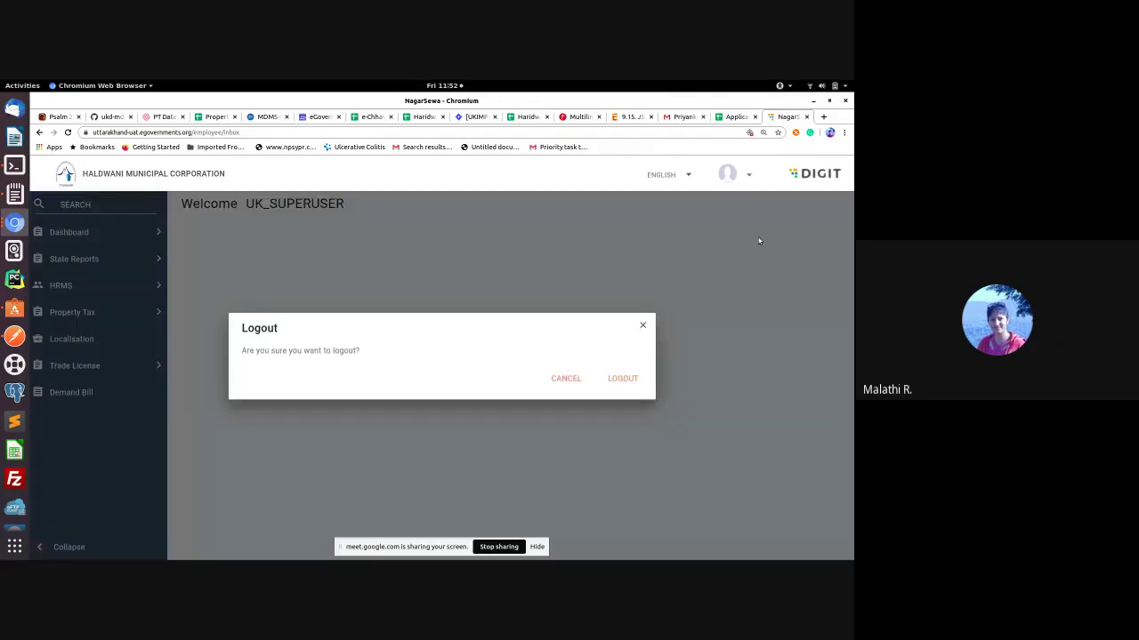
{"action": "left_click", "coordinate": [630, 382]}
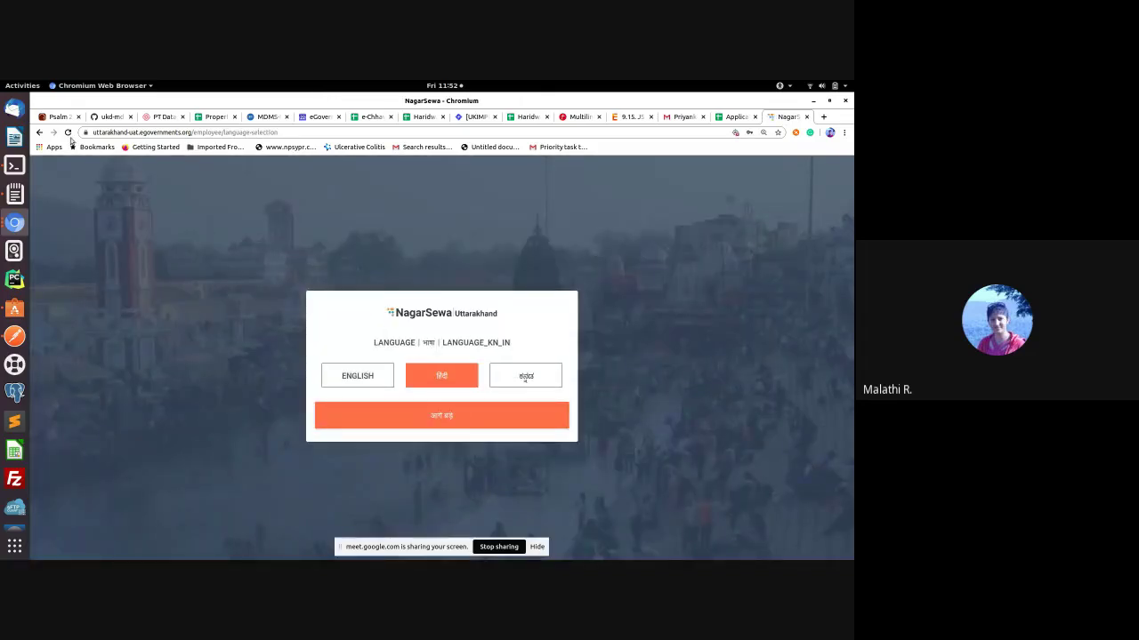
{"action": "left_click", "coordinate": [69, 133]}
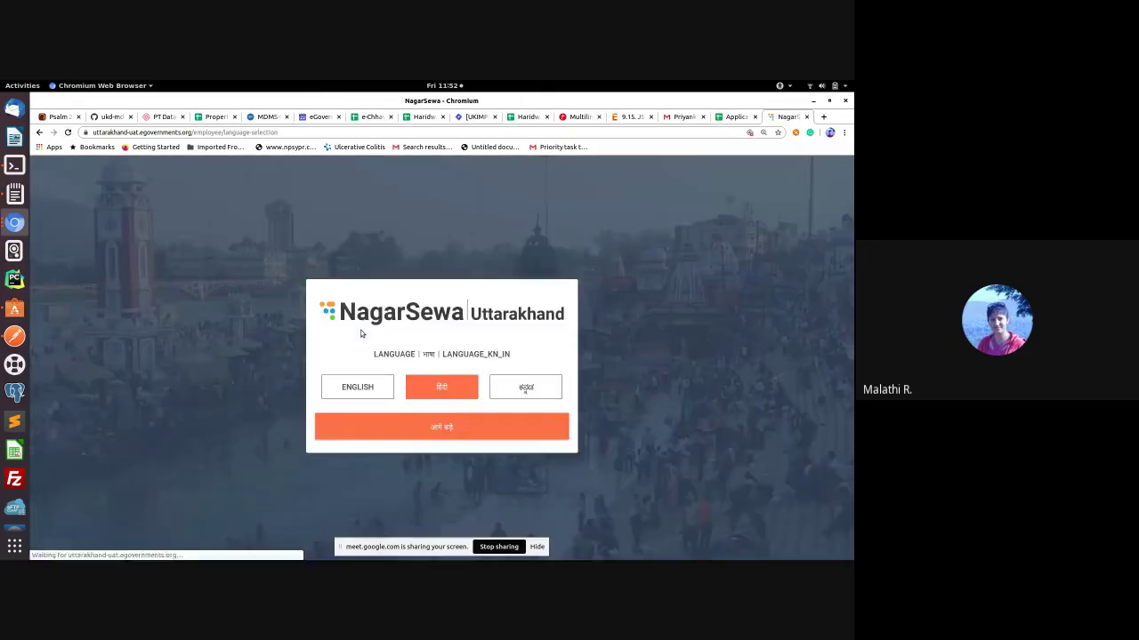
Step: Copy the LANGUAGE_KN_IN label from the NagarSewa page and search for it in Postman's upsert request body
{"action": "left_click_drag", "start_coordinate": [443, 354], "coordinate": [539, 359]}
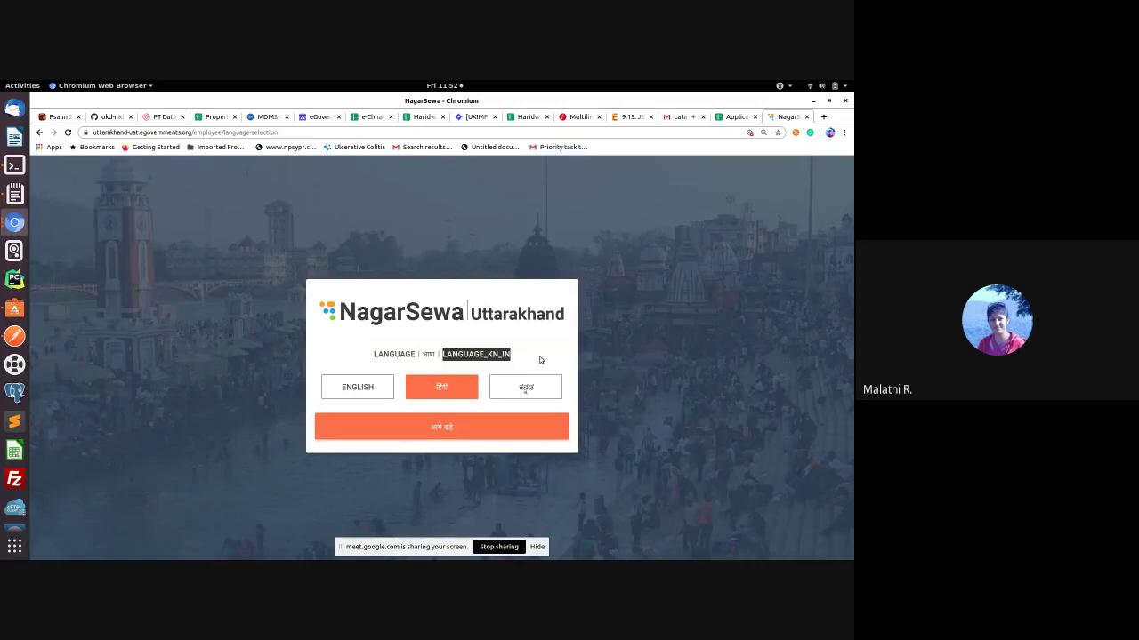
{"action": "right_click", "coordinate": [489, 354]}
{"action": "left_click", "coordinate": [505, 364]}
{"action": "left_click", "coordinate": [14, 336]}
{"action": "left_click", "coordinate": [476, 330]}
{"action": "key", "text": "ctrl+f"}
{"action": "key", "text": "ctrl+v"}
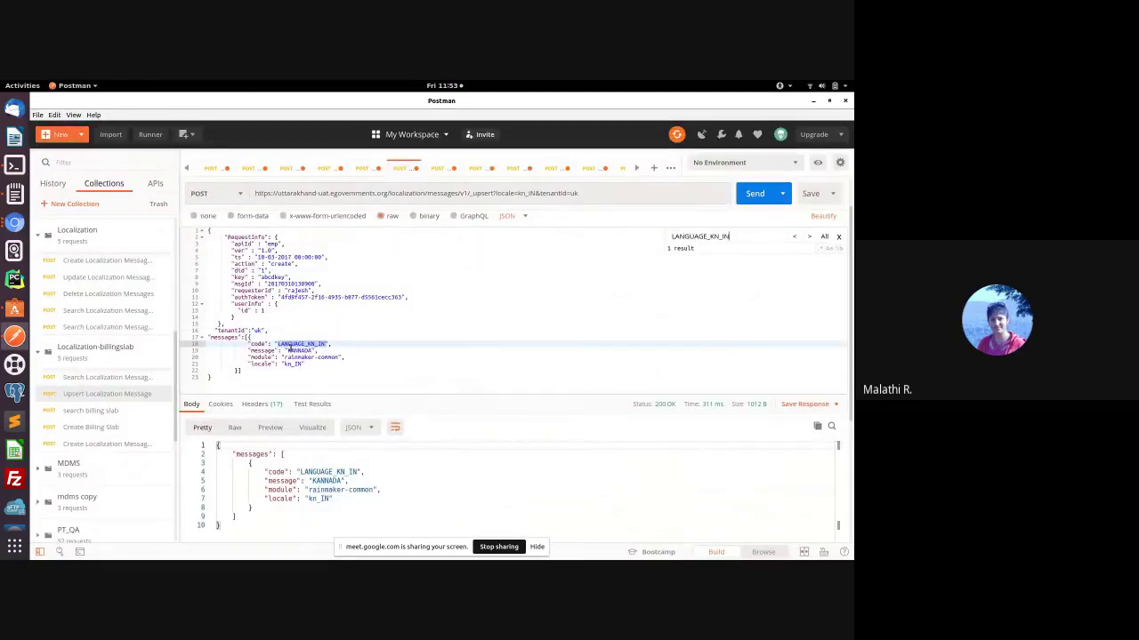
Step: Check the locale parameter in the upsert request URL
{"action": "left_click", "coordinate": [471, 348]}
{"action": "double_click", "coordinate": [527, 193]}
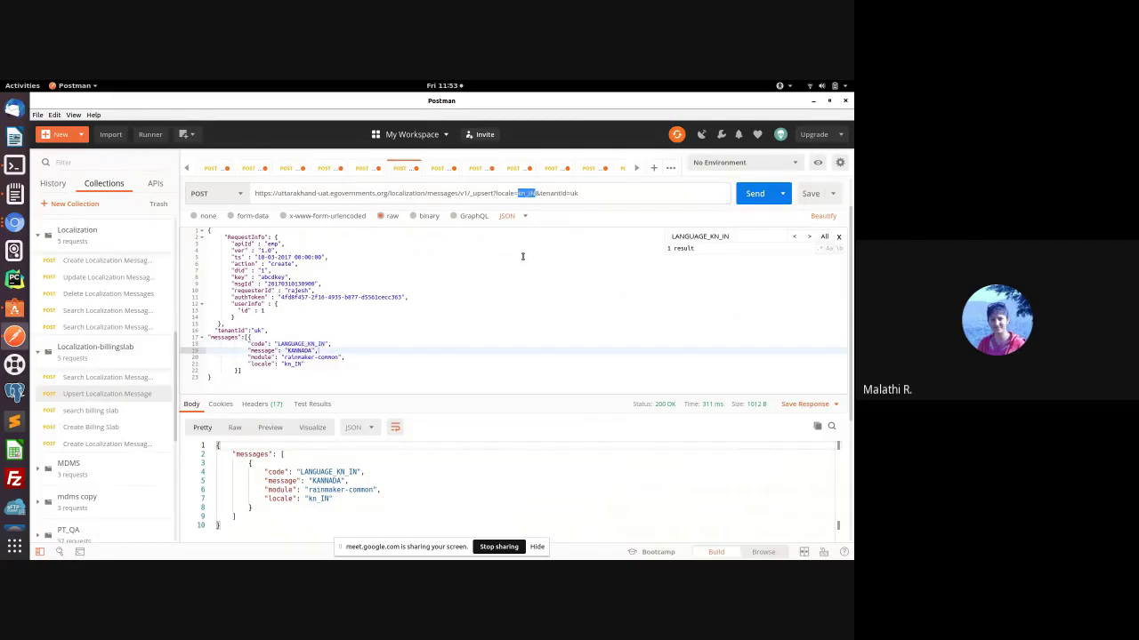
{"action": "left_click", "coordinate": [528, 262]}
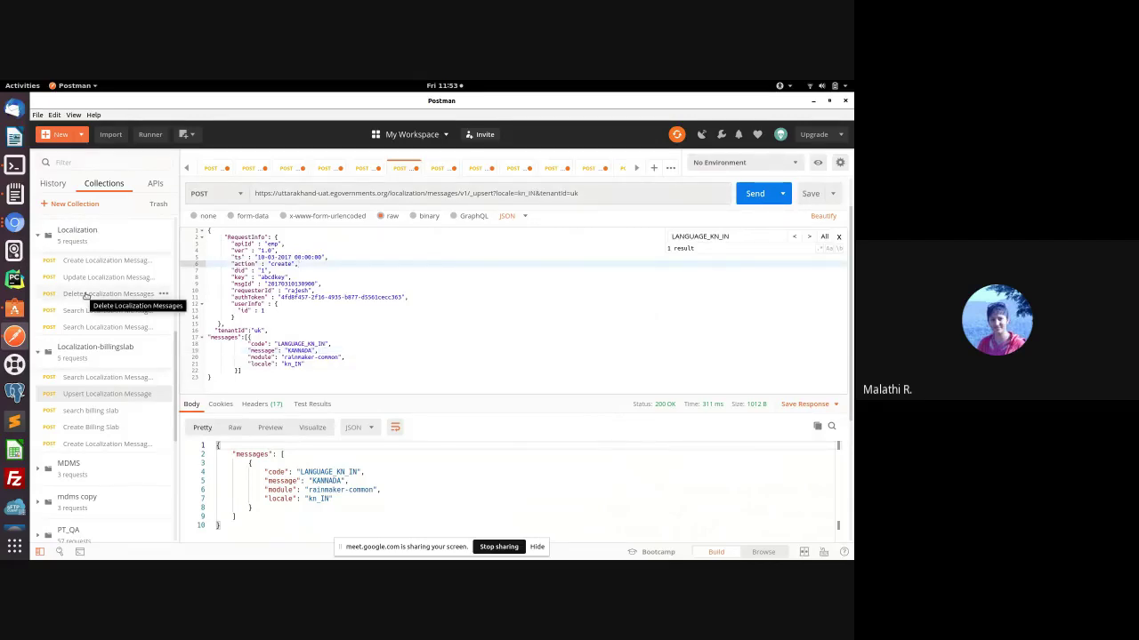
Step: Switch to the NagarSewa window in Chromium, refresh the language-selection page, and recheck the Kannada language label
{"action": "left_click", "coordinate": [14, 223]}
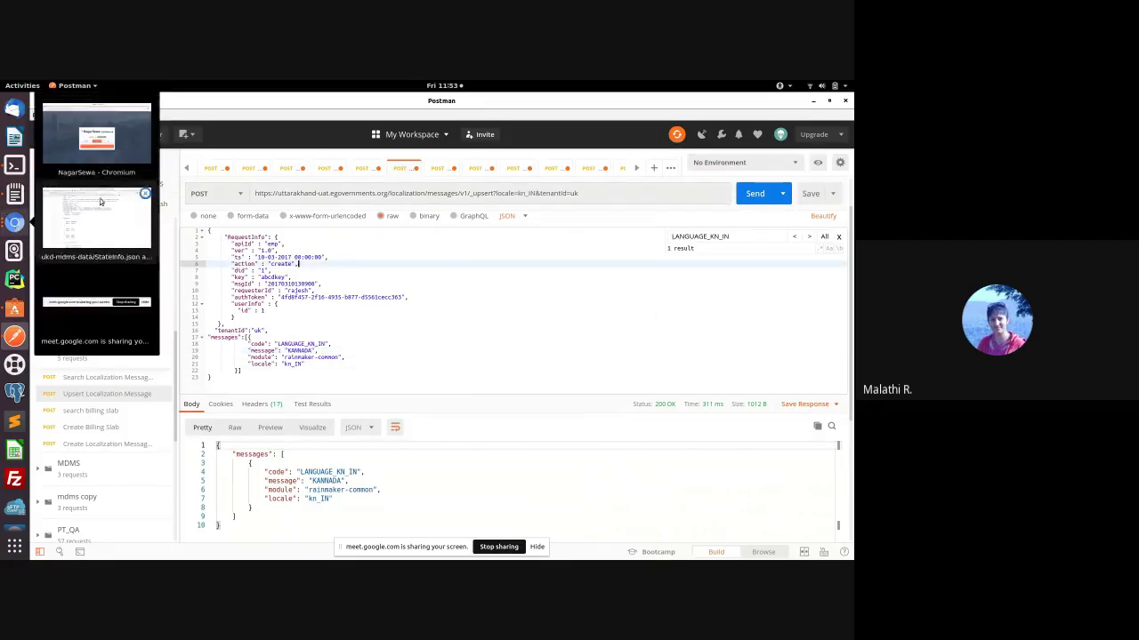
{"action": "left_click", "coordinate": [96, 138]}
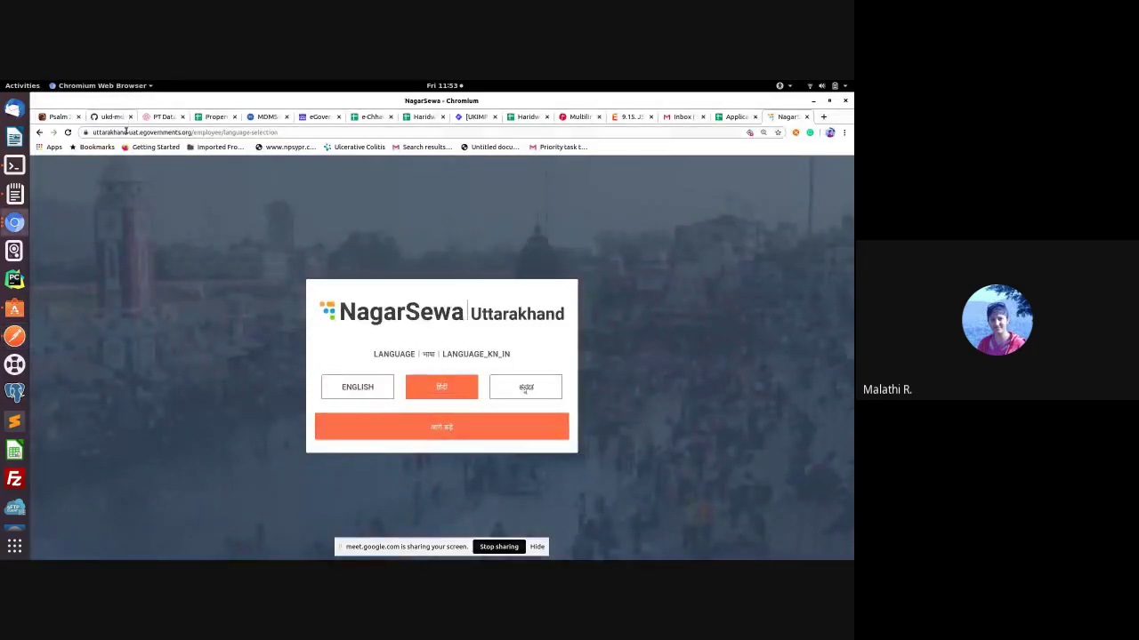
{"action": "key", "text": "F5"}
{"action": "double_click", "coordinate": [448, 354]}
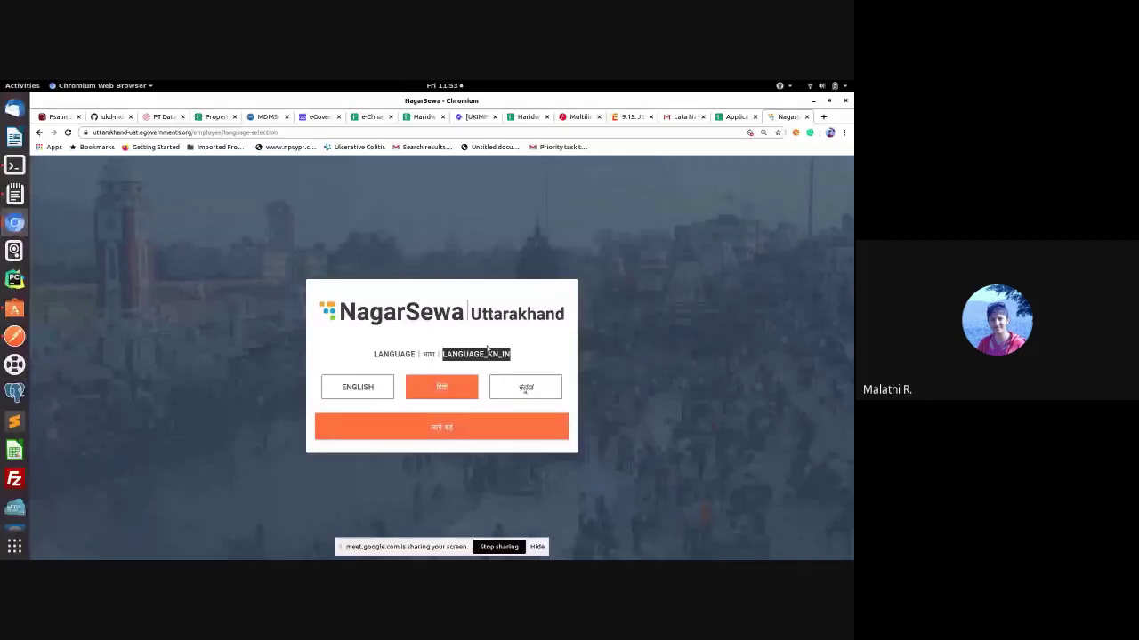
{"action": "left_click", "coordinate": [679, 301]}
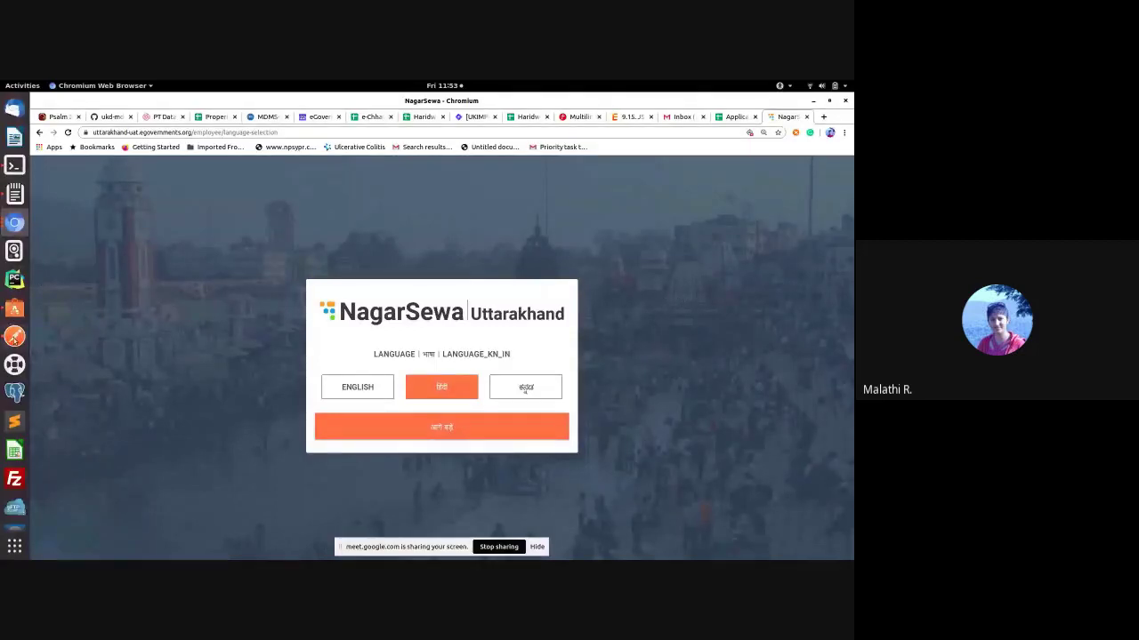
Step: Recheck the upsert request in Postman, and compare the Kannada locale value in StateInfo.json on GitHub in Chromium
{"action": "left_click", "coordinate": [14, 337]}
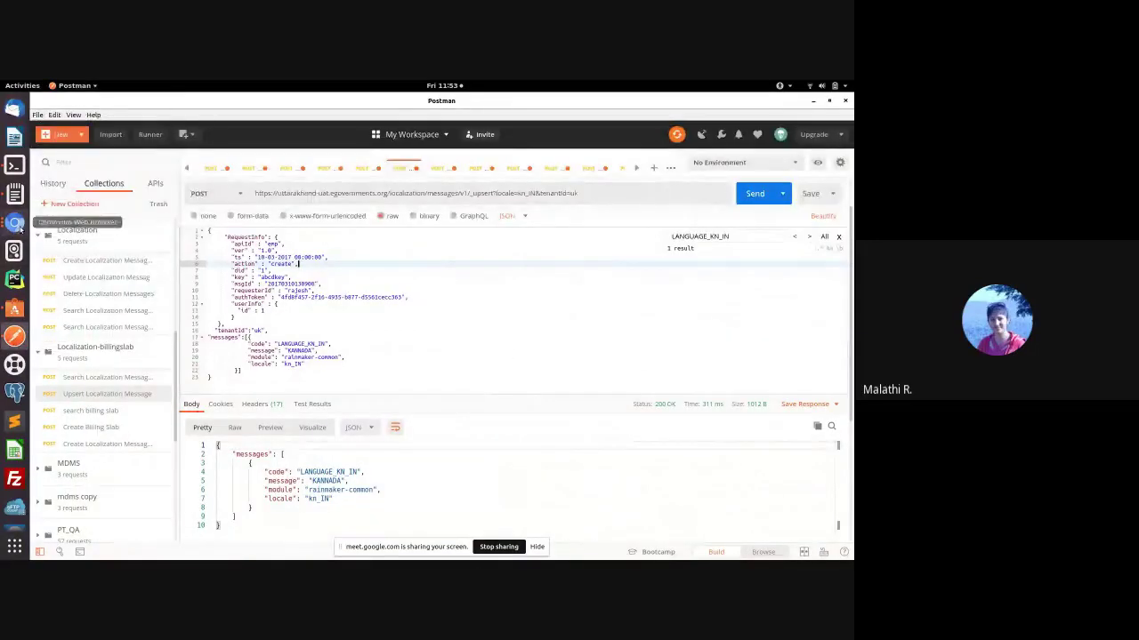
{"action": "left_click", "coordinate": [14, 222]}
{"action": "left_click", "coordinate": [93, 217]}
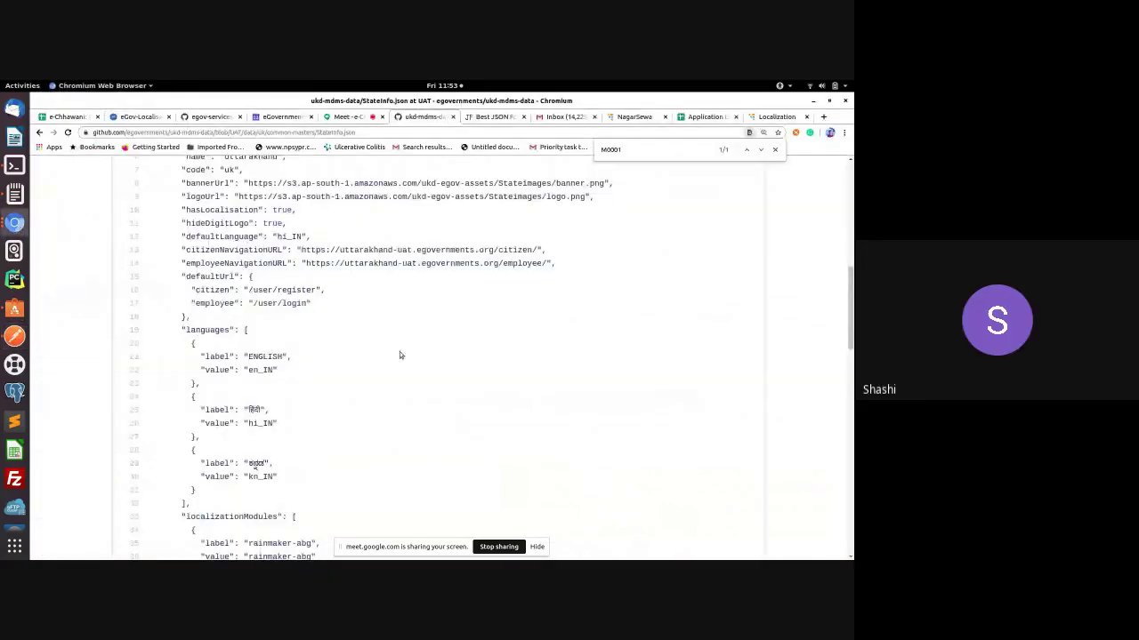
{"action": "double_click", "coordinate": [259, 476]}
{"action": "left_click", "coordinate": [326, 490]}
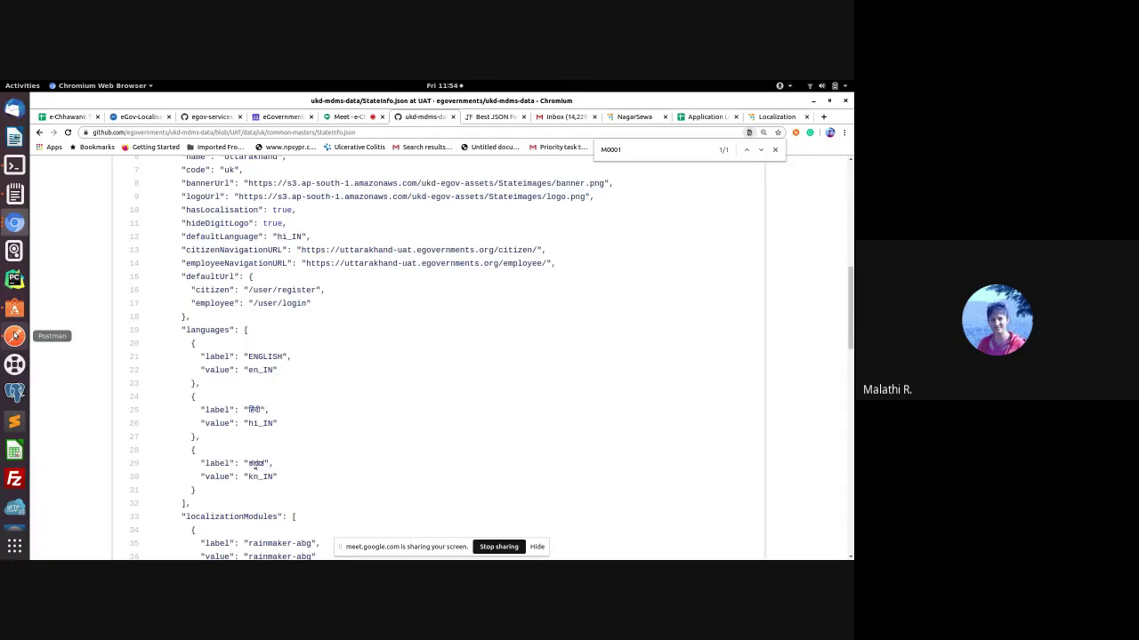
Step: Switch to the terminal and examine the message table's columns, from id through lastmodifieddate, and its indexes
{"action": "left_click", "coordinate": [14, 165]}
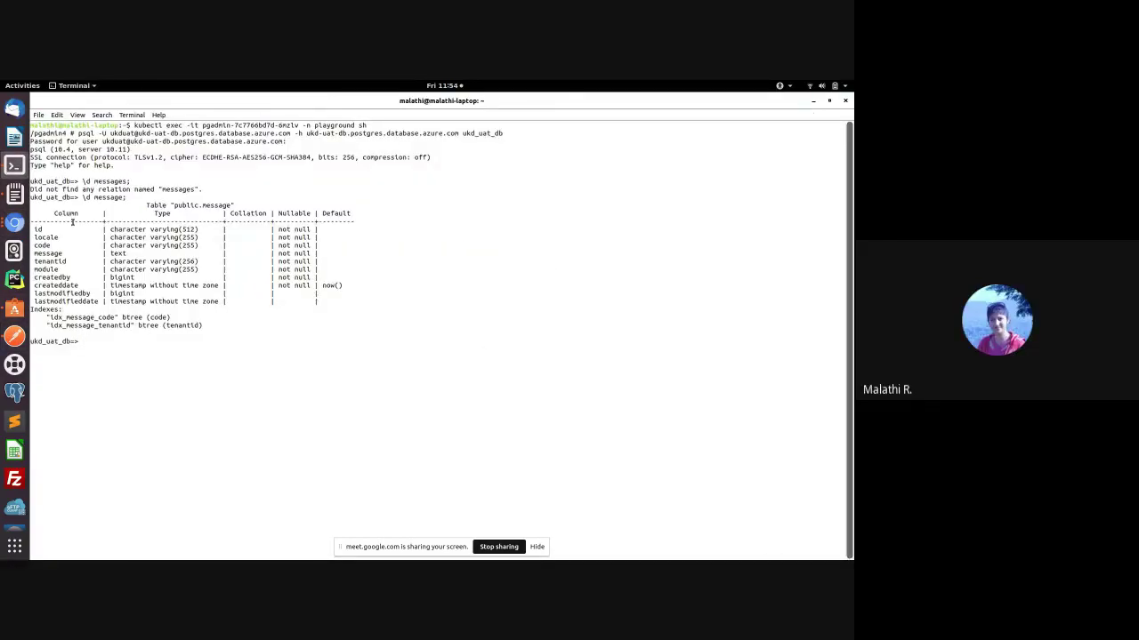
{"action": "double_click", "coordinate": [178, 190]}
{"action": "left_click_drag", "start_coordinate": [36, 230], "coordinate": [285, 322]}
{"action": "left_click", "coordinate": [83, 254]}
{"action": "double_click", "coordinate": [50, 262]}
{"action": "left_click", "coordinate": [46, 272]}
{"action": "left_click_drag", "start_coordinate": [32, 278], "coordinate": [67, 307]}
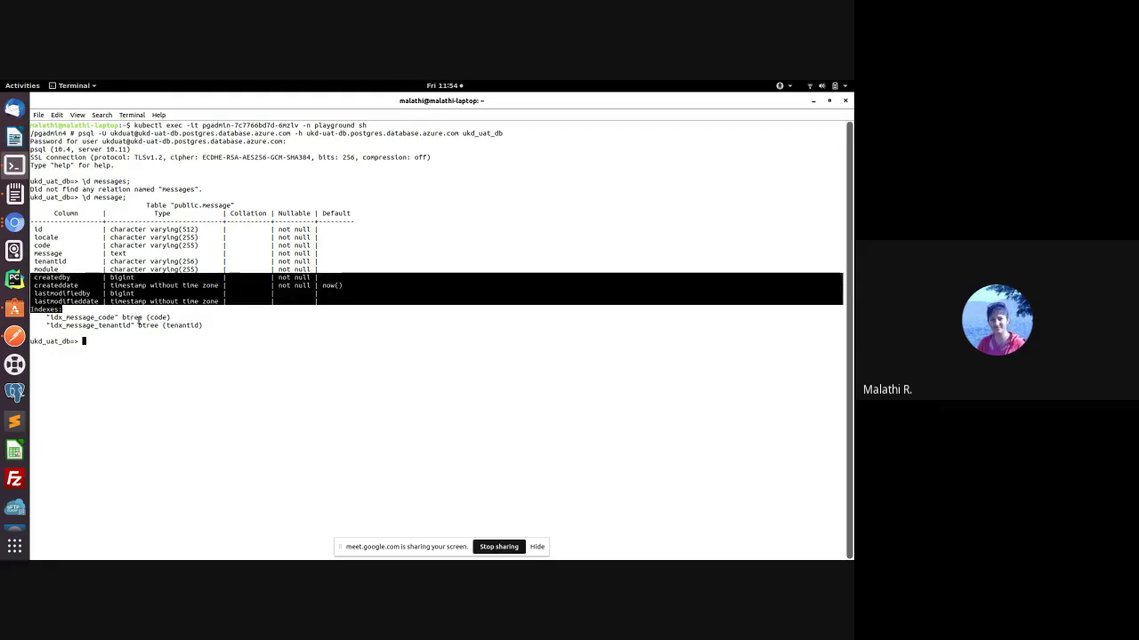
{"action": "left_click", "coordinate": [235, 329]}
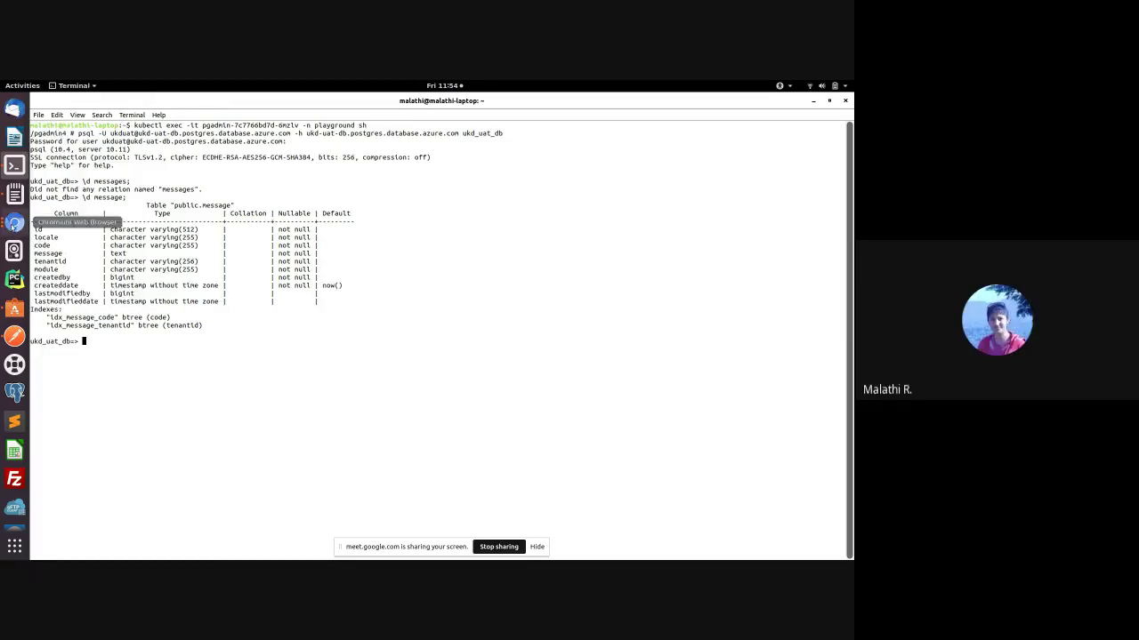
Step: Switch to the NagarSewa site in Chromium, continue to the login page in English and view the list of cities
{"action": "left_click", "coordinate": [14, 223]}
{"action": "left_click", "coordinate": [58, 230]}
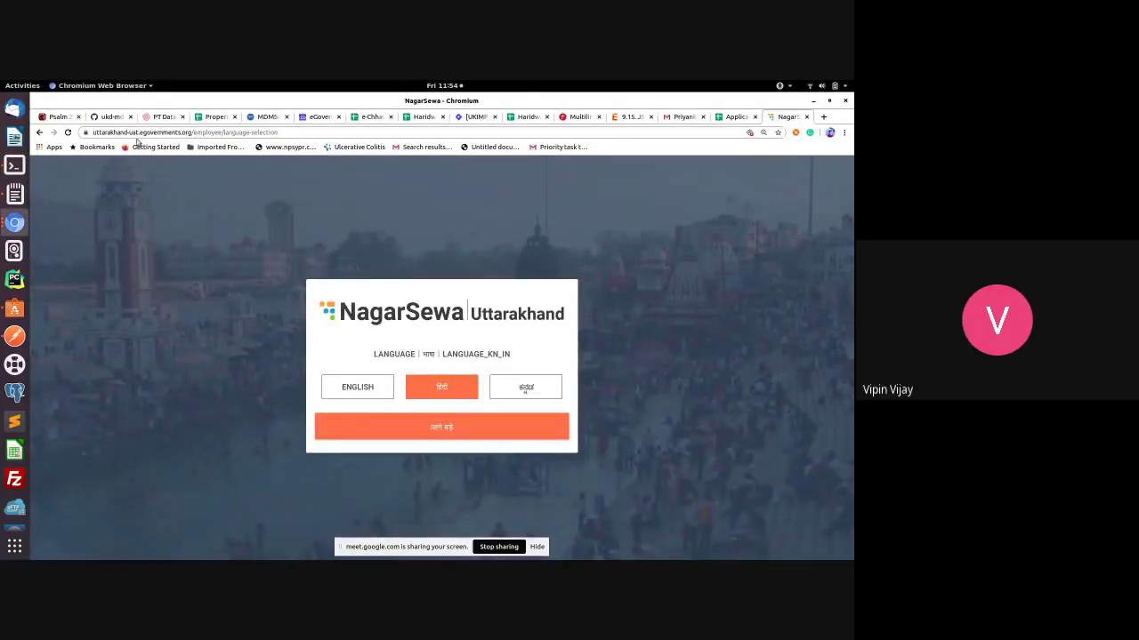
{"action": "left_click", "coordinate": [364, 392]}
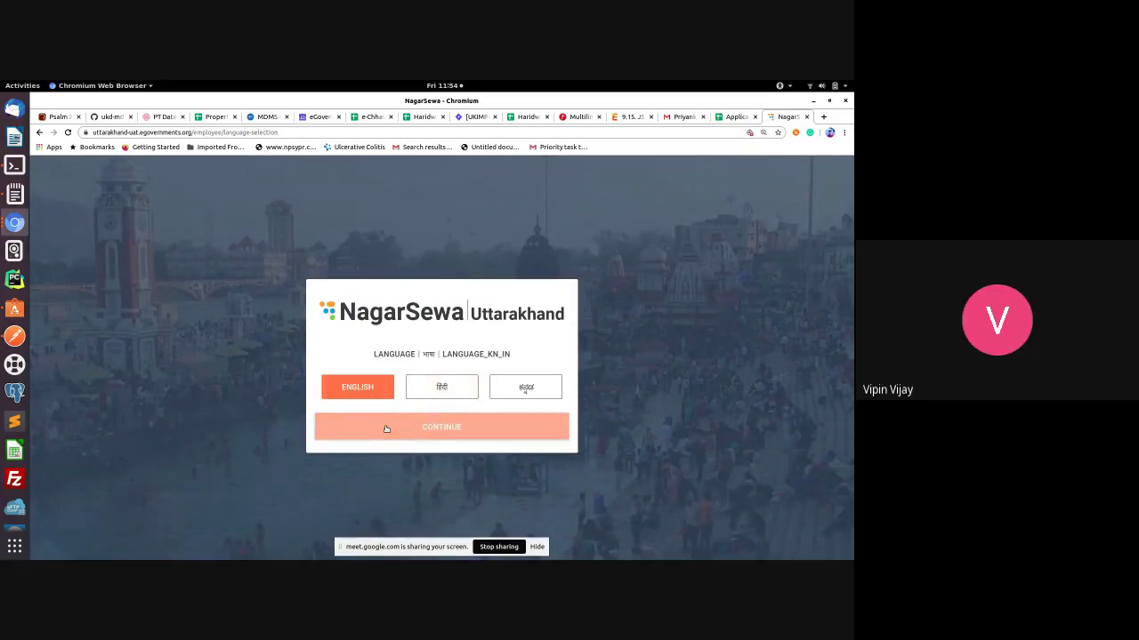
{"action": "left_click", "coordinate": [386, 428]}
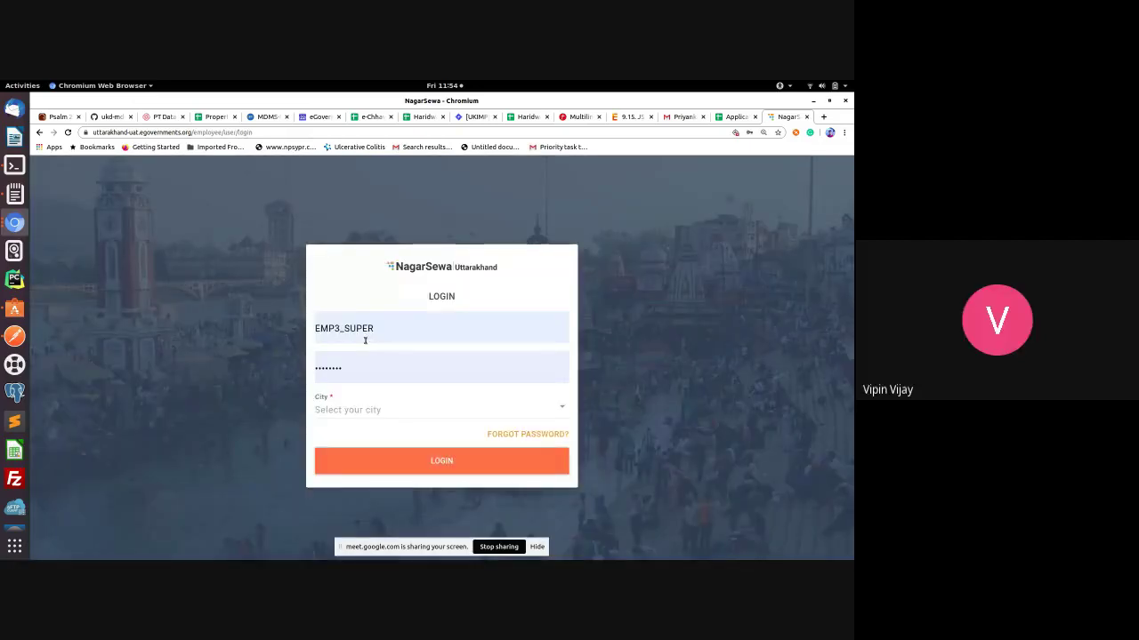
{"action": "left_click", "coordinate": [370, 410]}
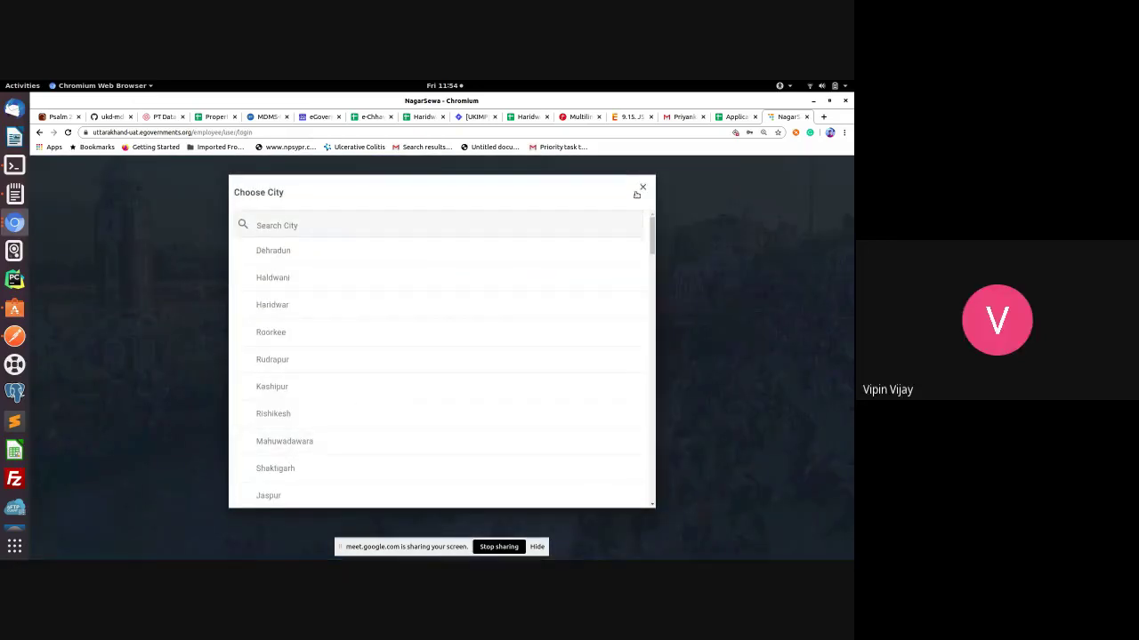
{"action": "left_click", "coordinate": [637, 188]}
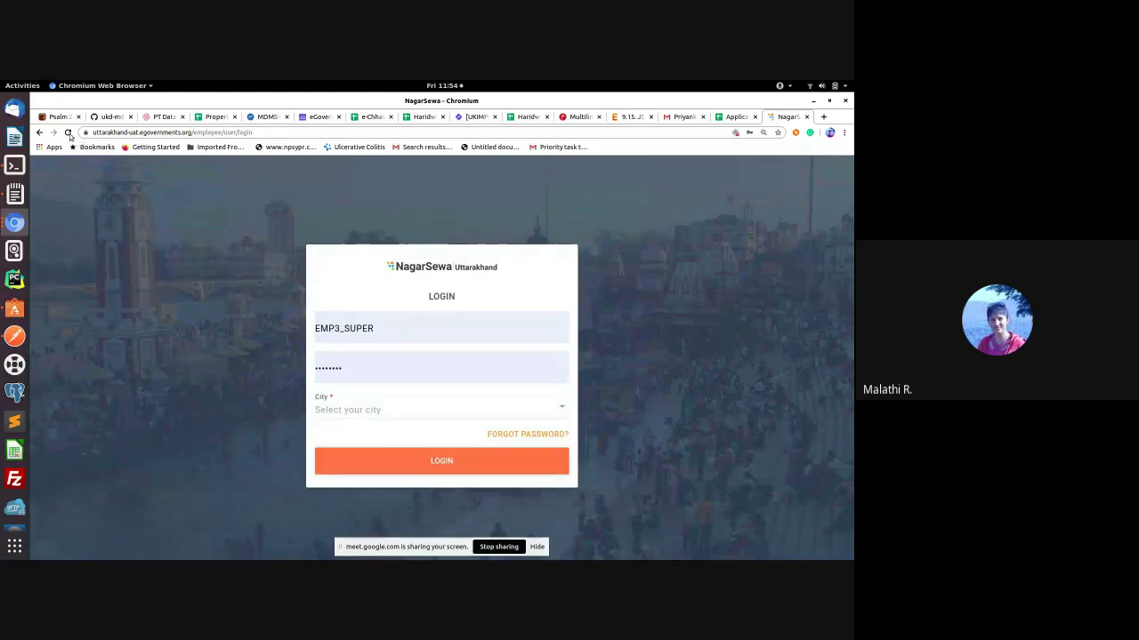
Step: Reload the NagarSewa page, choose English again and continue to the employee login form
{"action": "left_click", "coordinate": [69, 133]}
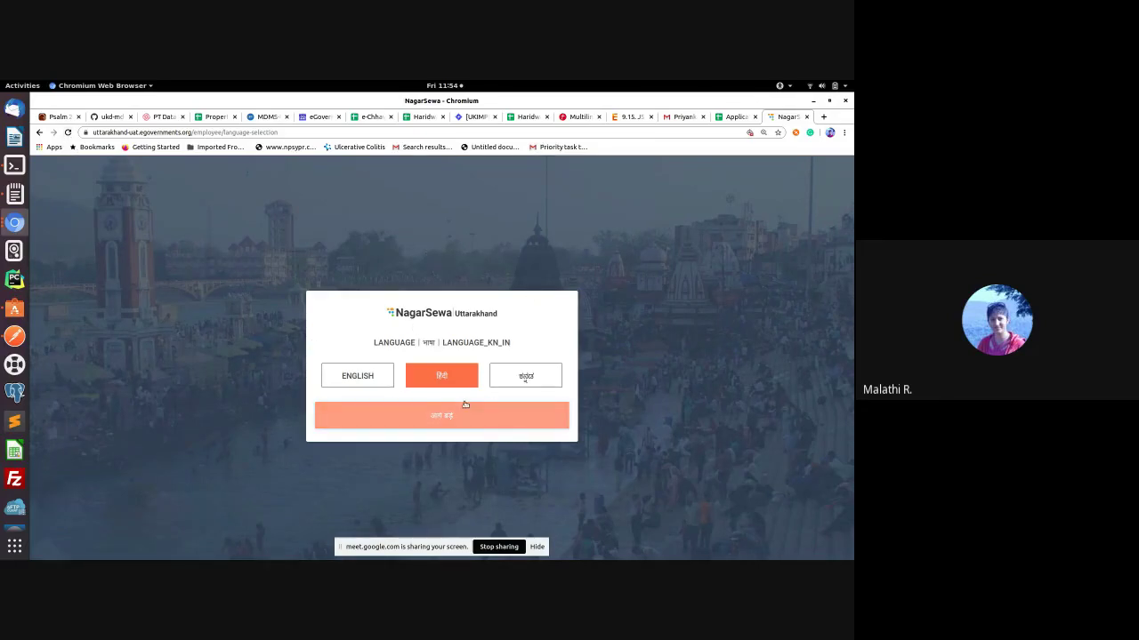
{"action": "left_click", "coordinate": [372, 377]}
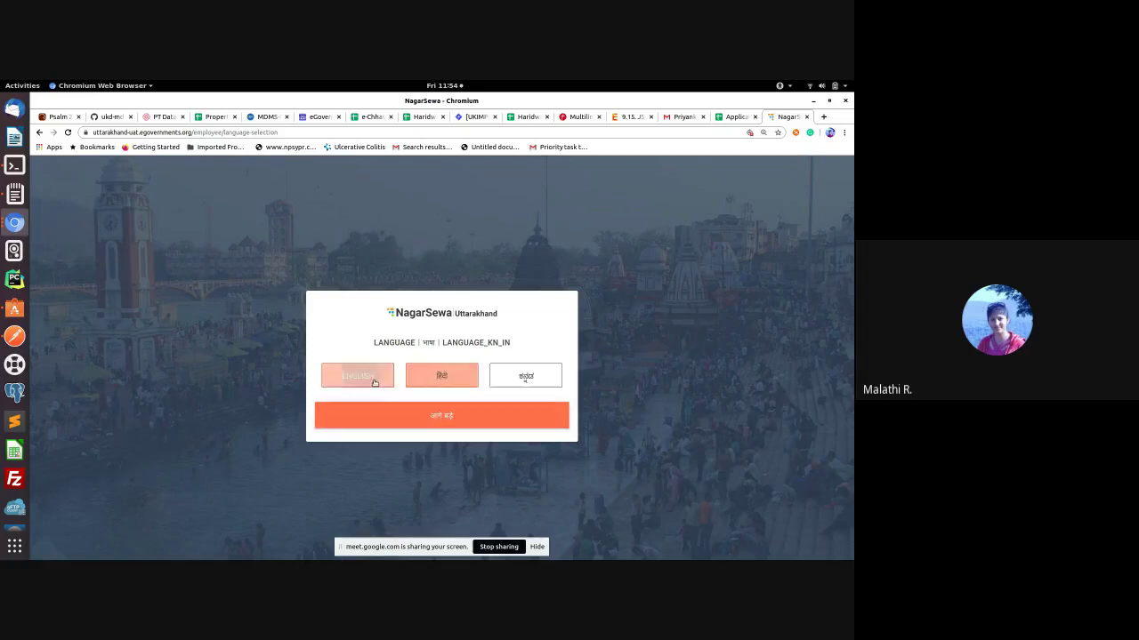
{"action": "left_click", "coordinate": [415, 407]}
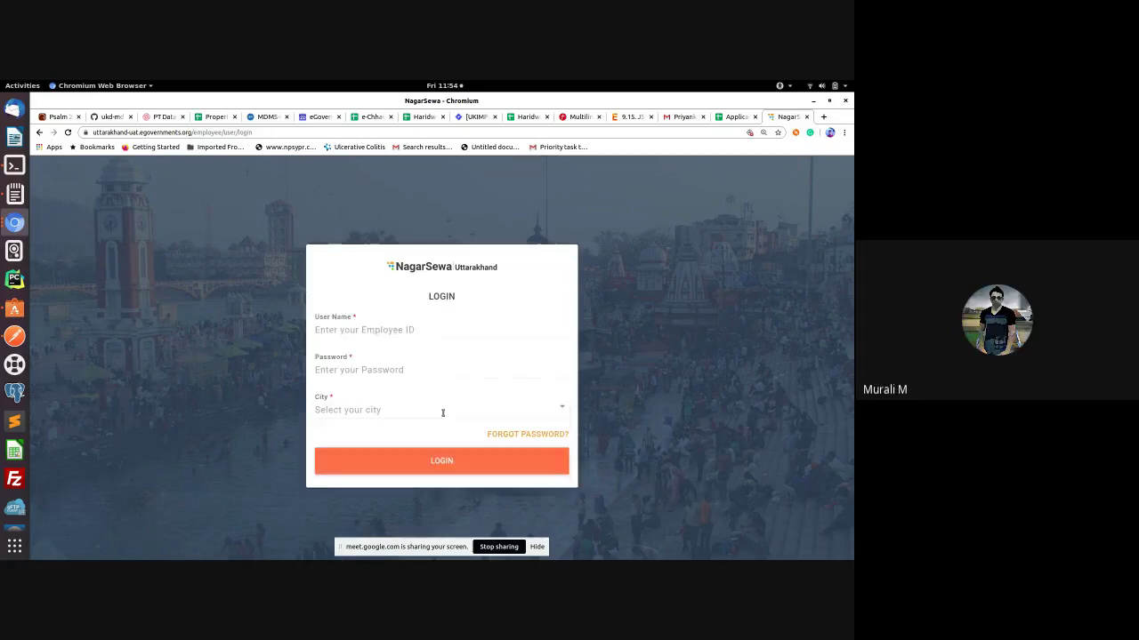
{"action": "left_click", "coordinate": [411, 328]}
{"action": "left_click", "coordinate": [648, 407]}
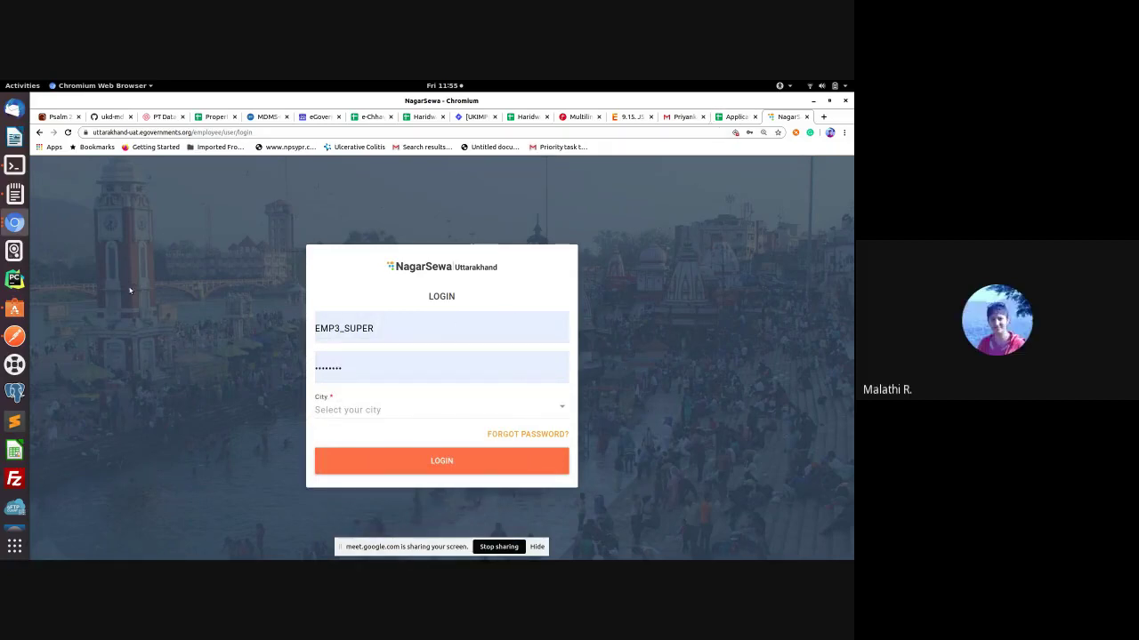
Step: Switch to Postman and review the code, message, module and locale of the LANGUAGE_KN_IN entry in the upsert request
{"action": "left_click", "coordinate": [15, 336]}
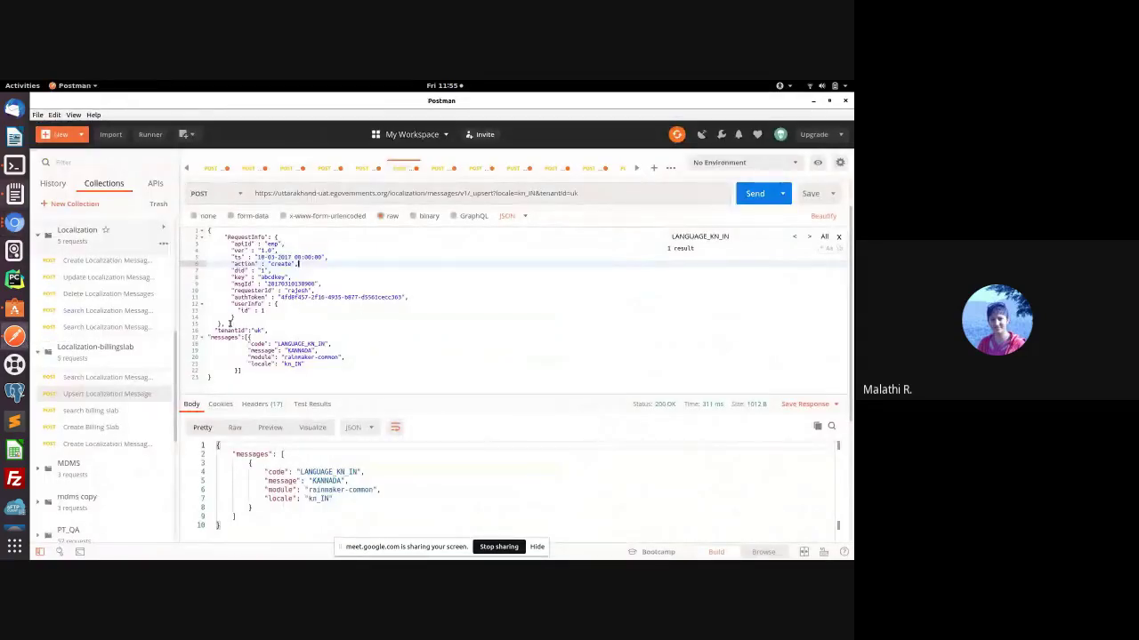
{"action": "double_click", "coordinate": [301, 343]}
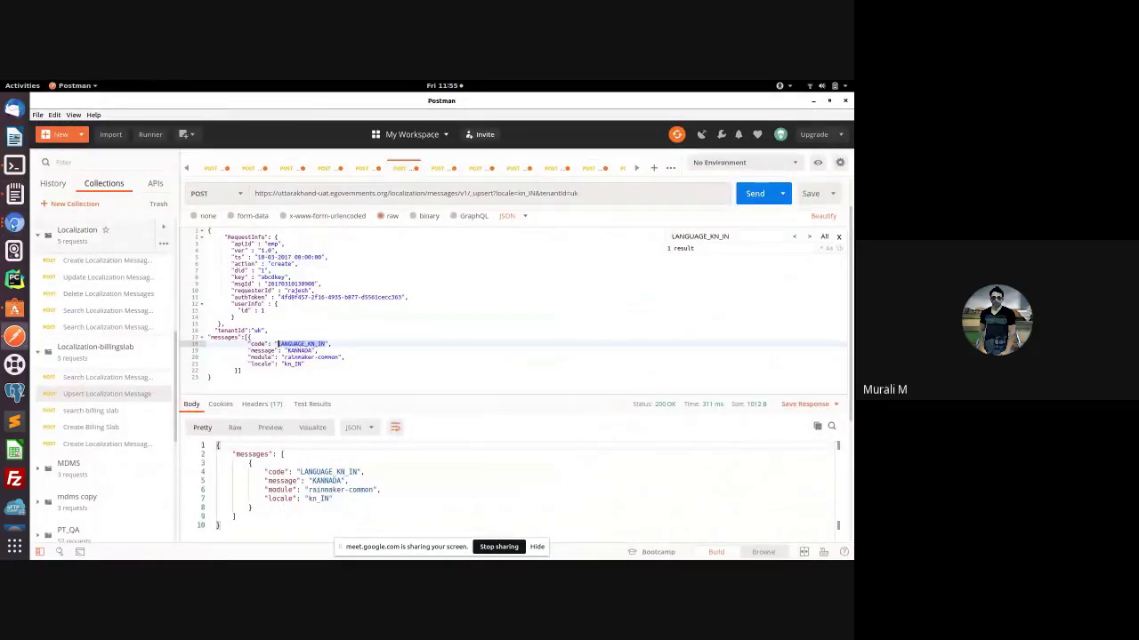
{"action": "left_click", "coordinate": [304, 352]}
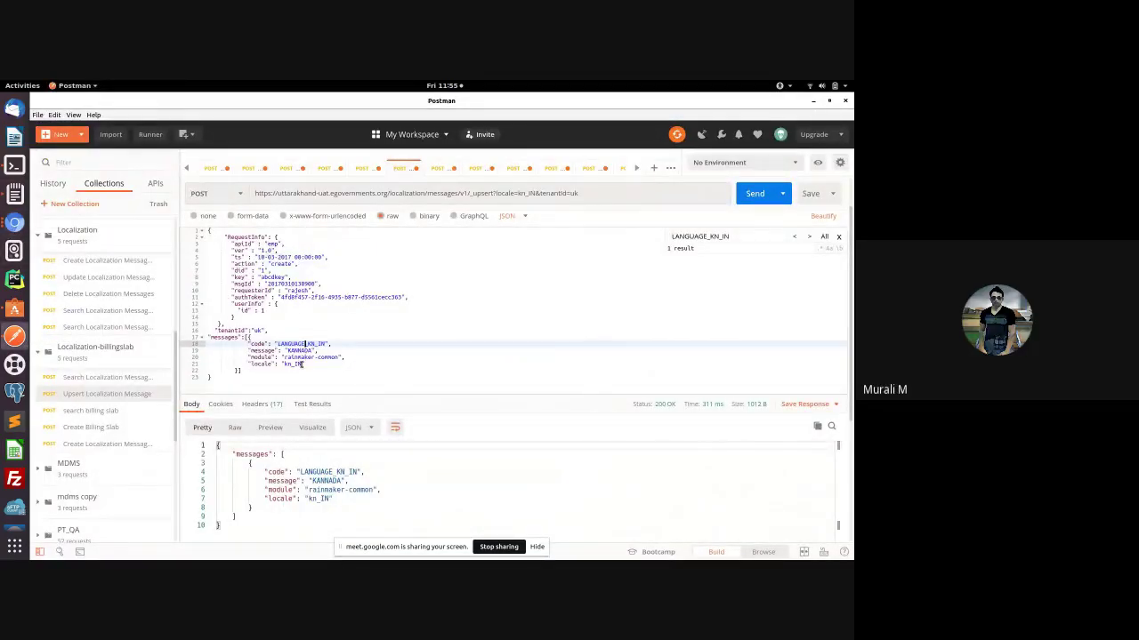
{"action": "double_click", "coordinate": [294, 364]}
{"action": "double_click", "coordinate": [264, 350]}
{"action": "double_click", "coordinate": [290, 350]}
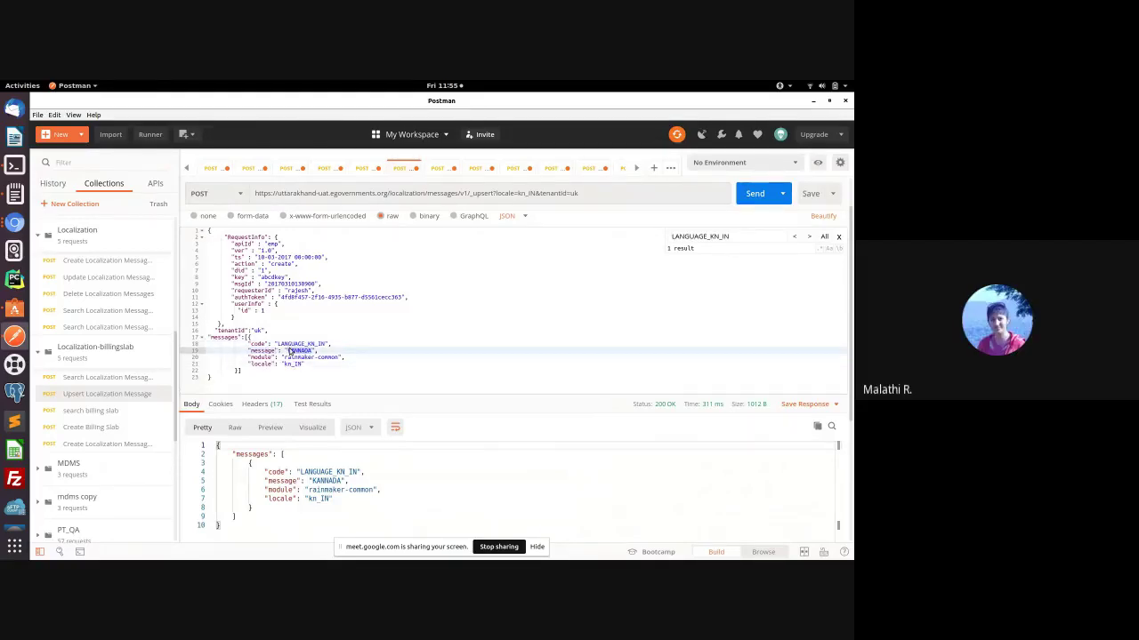
{"action": "left_click_drag", "start_coordinate": [276, 343], "coordinate": [335, 344]}
{"action": "left_click", "coordinate": [336, 356]}
Step: Return to NagarSewa, reload it to check the LANGUAGE_KN_IN heading, and continue to the login page in English
{"action": "left_click", "coordinate": [14, 222]}
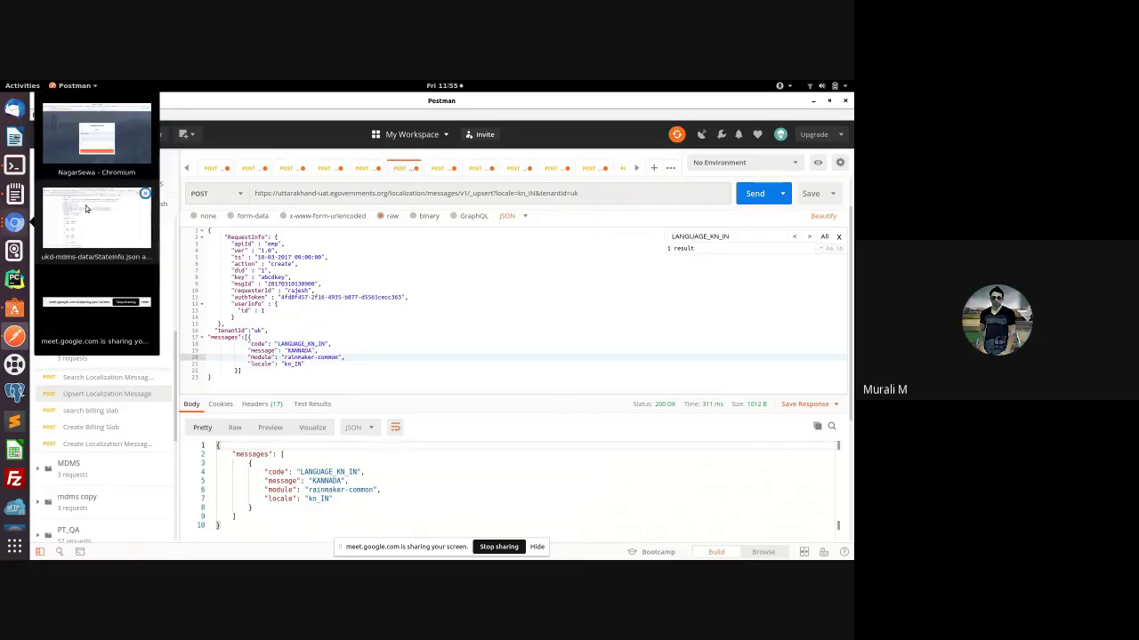
{"action": "left_click", "coordinate": [71, 138]}
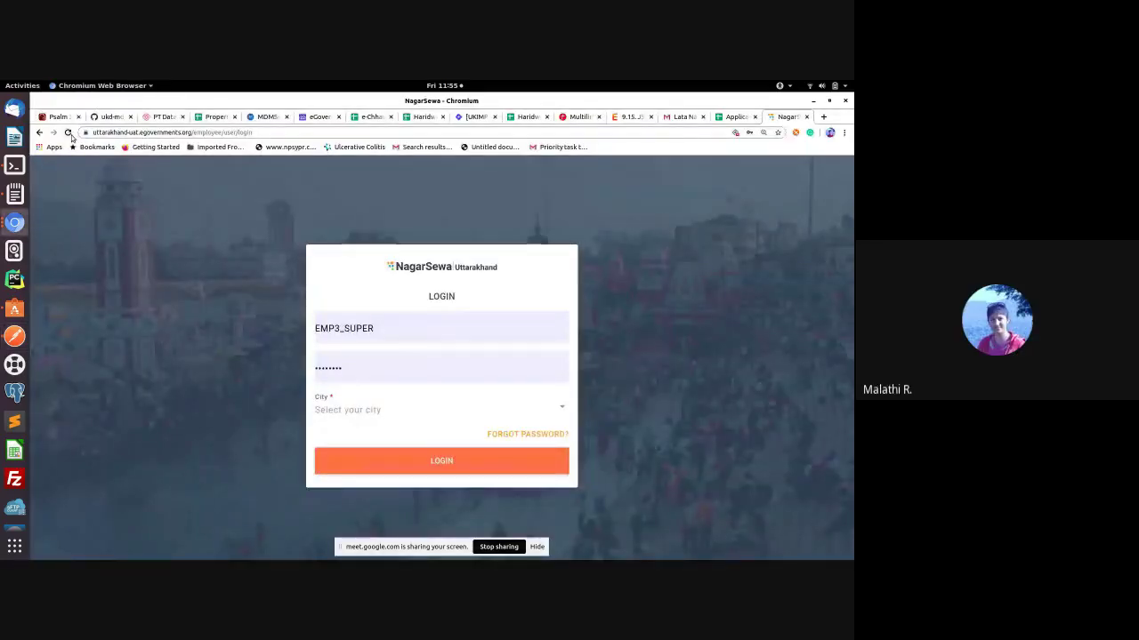
{"action": "left_click", "coordinate": [69, 134]}
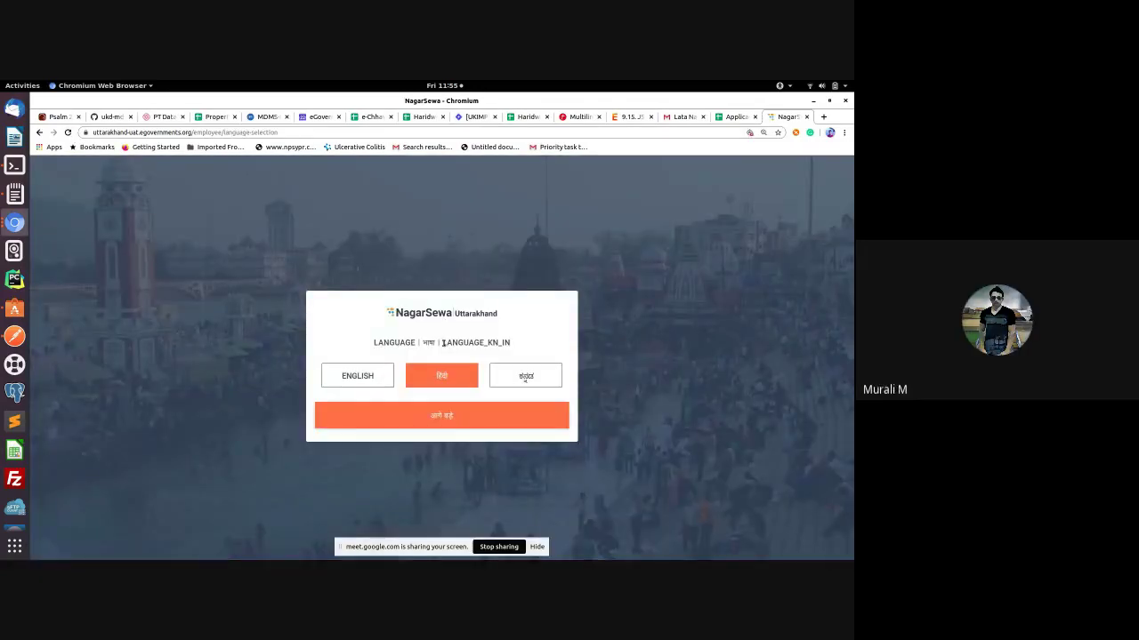
{"action": "left_click_drag", "start_coordinate": [442, 344], "coordinate": [533, 345]}
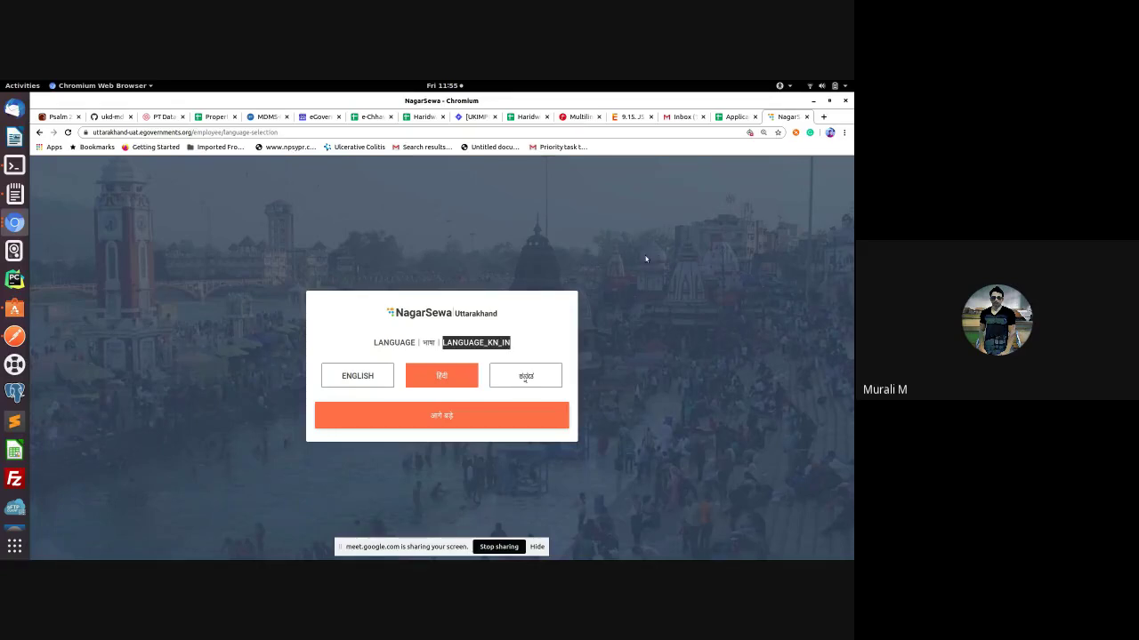
{"action": "left_click", "coordinate": [364, 375]}
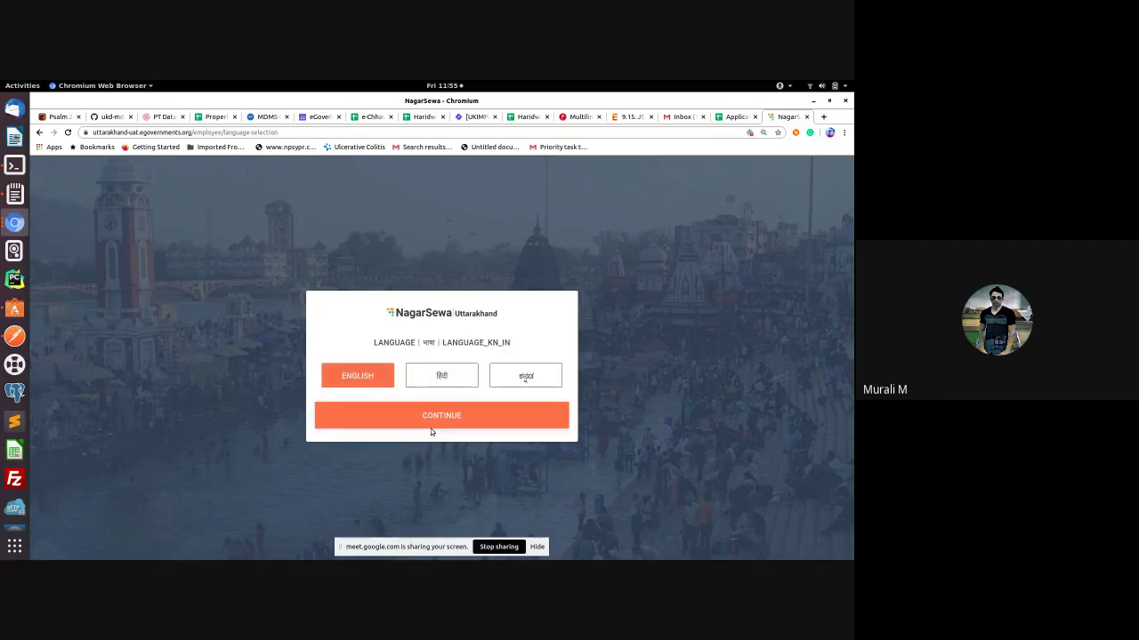
{"action": "left_click", "coordinate": [431, 429]}
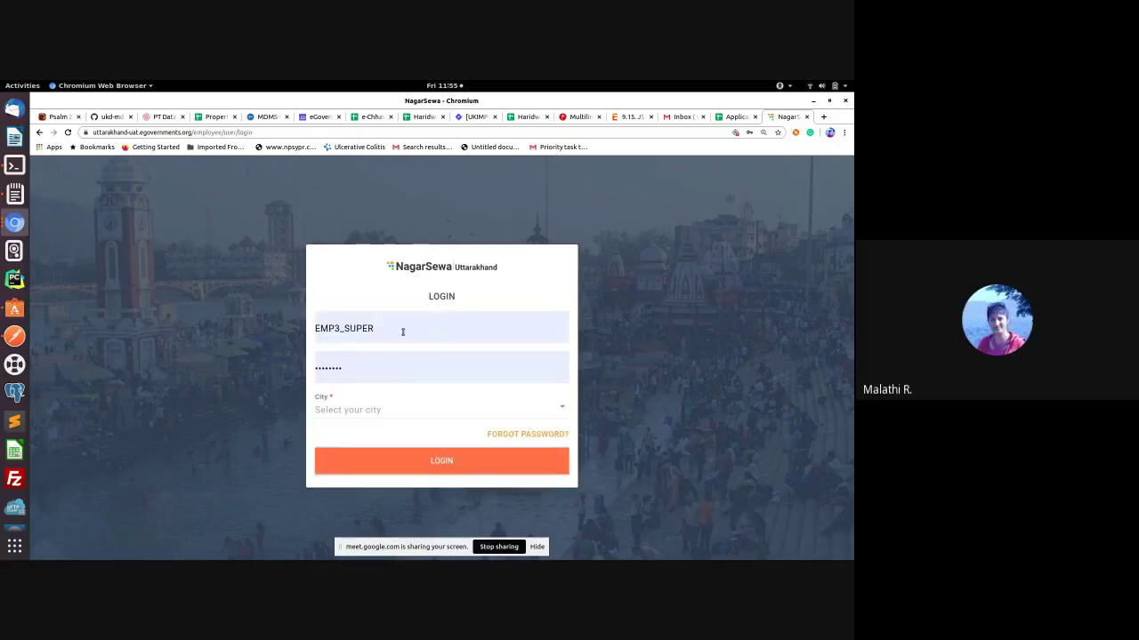
Step: Go back to the language selection page and inspect the localization_kn_IN entry in the site's local storage with the developer tools
{"action": "left_click", "coordinate": [39, 134]}
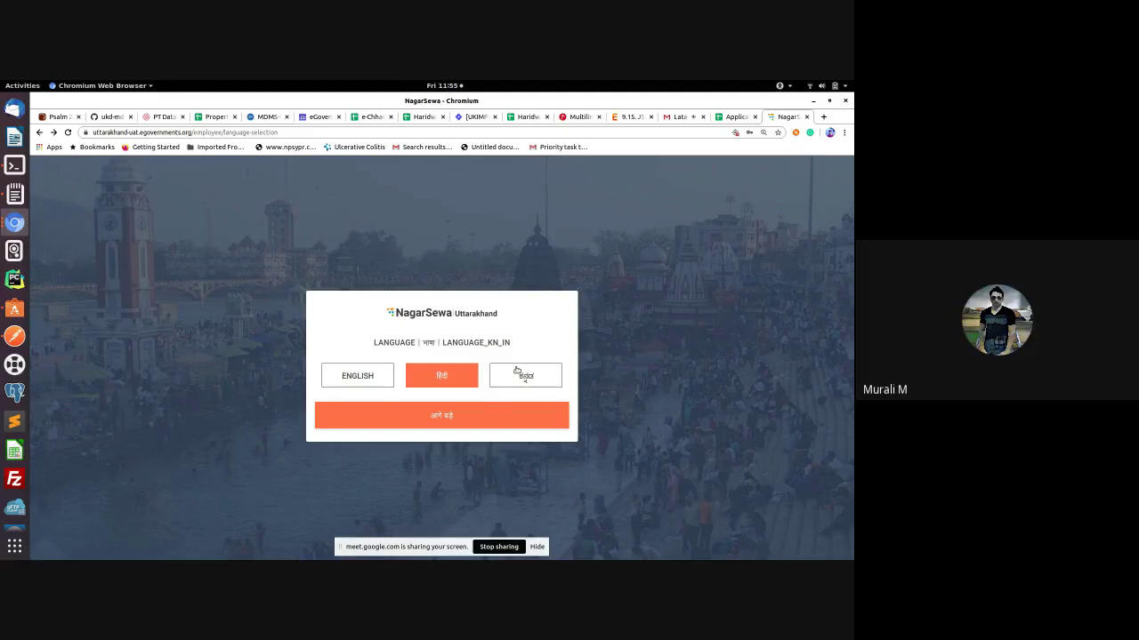
{"action": "key", "text": "ctrl+shift+i"}
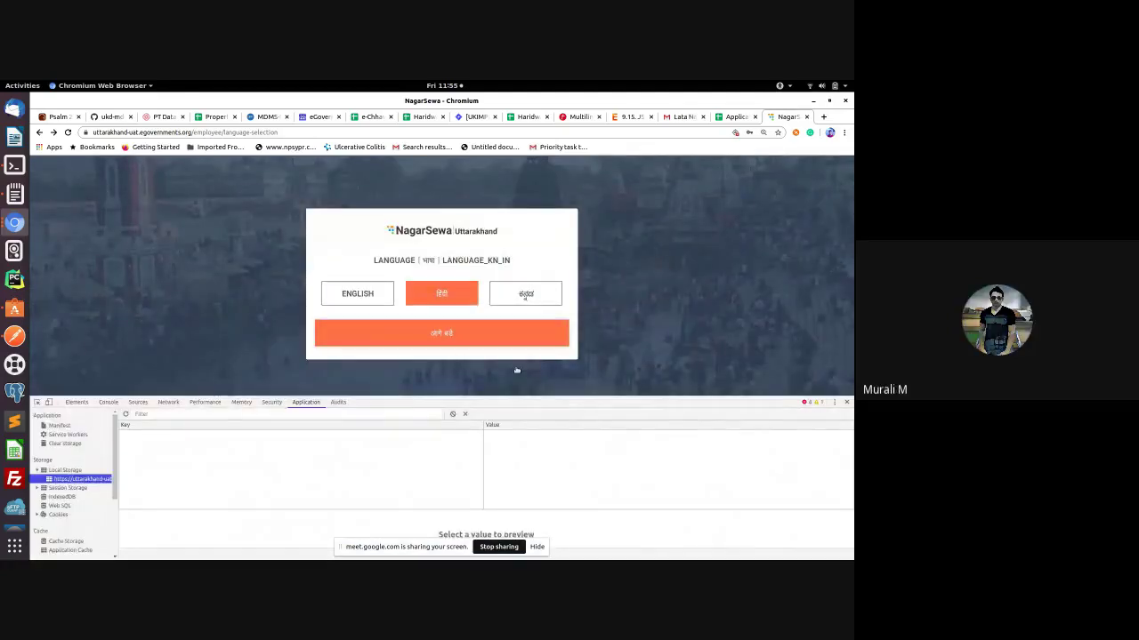
{"action": "left_click", "coordinate": [162, 471]}
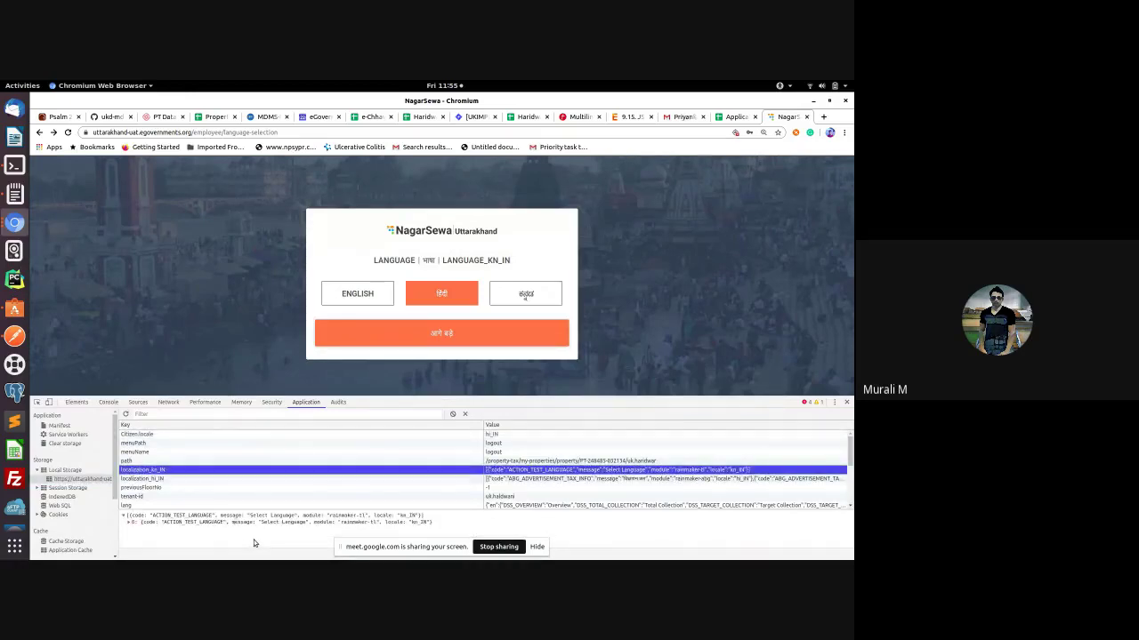
{"action": "left_click", "coordinate": [128, 522]}
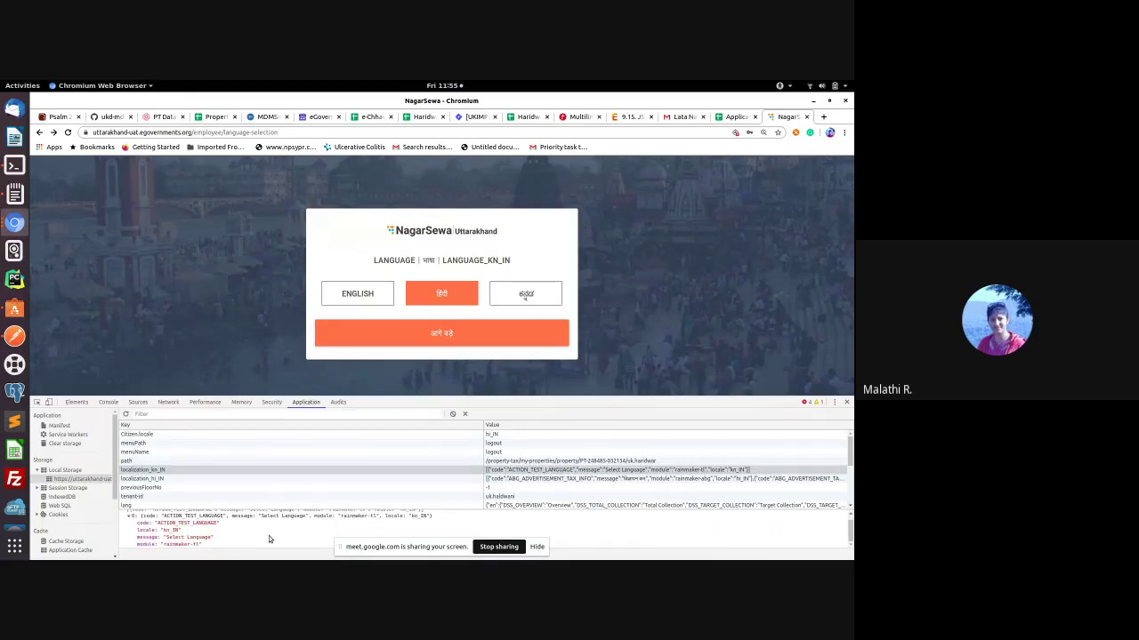
{"action": "scroll", "coordinate": [356, 525], "scroll_direction": "up", "scroll_amount": 1}
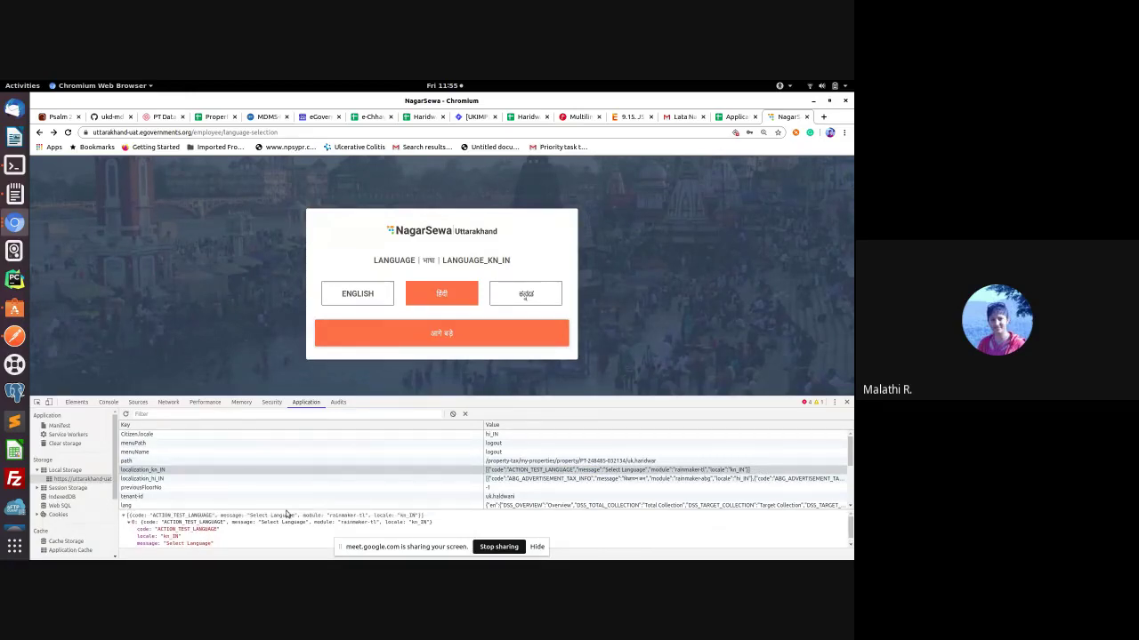
{"action": "left_click", "coordinate": [143, 472]}
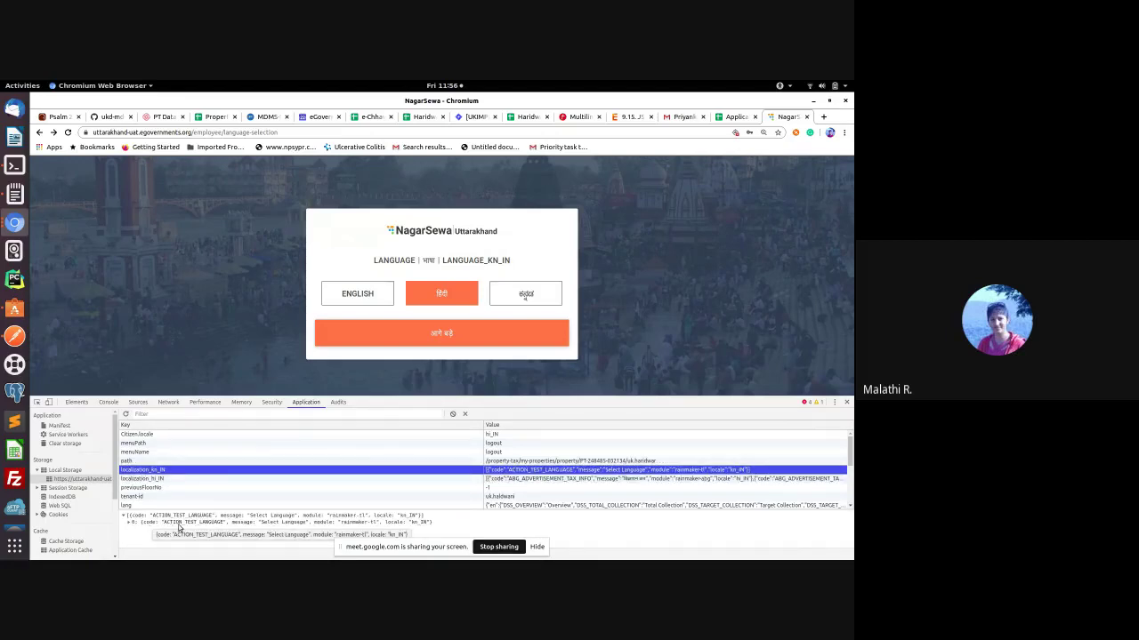
{"action": "left_click", "coordinate": [412, 525]}
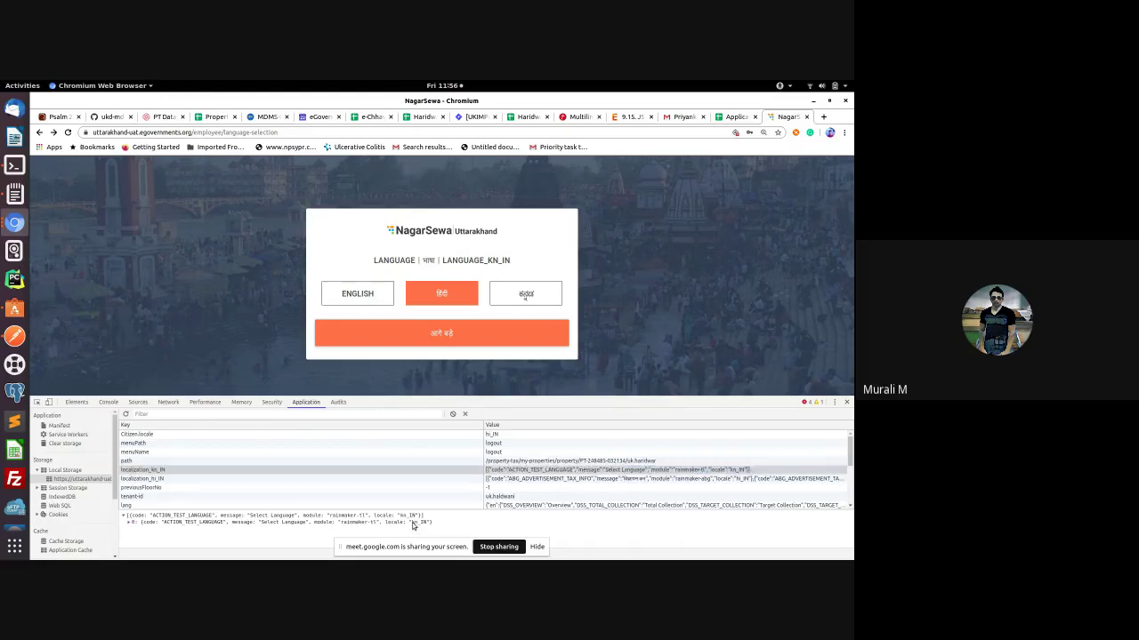
{"action": "left_click", "coordinate": [338, 519]}
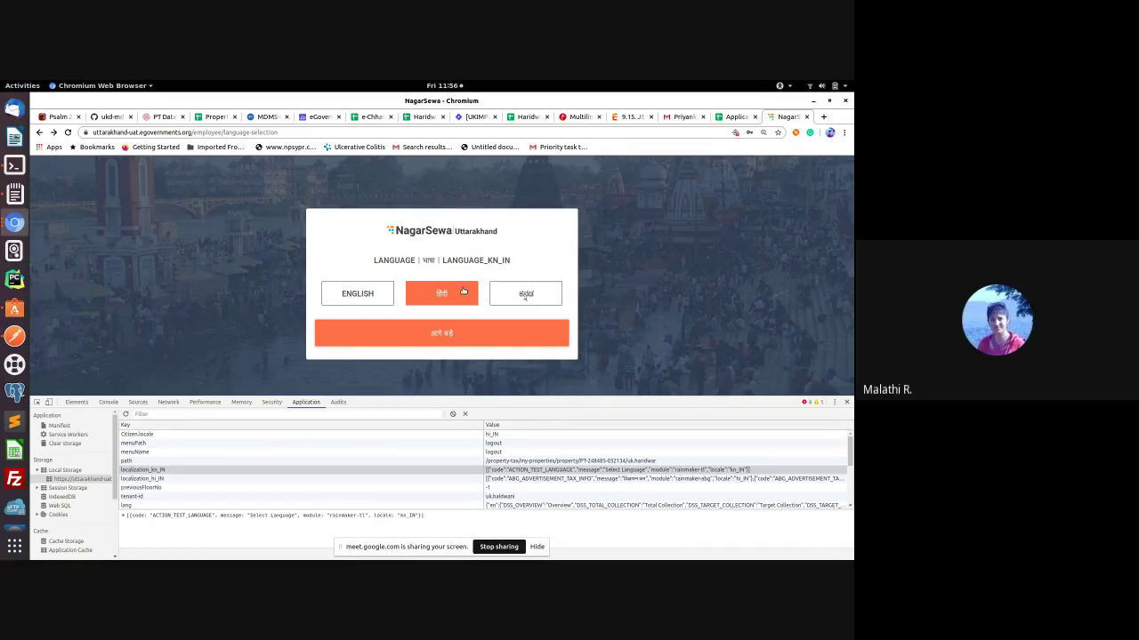
Step: Continue to the login page in Hindi and choose Dehradun as the city
{"action": "left_click", "coordinate": [368, 293]}
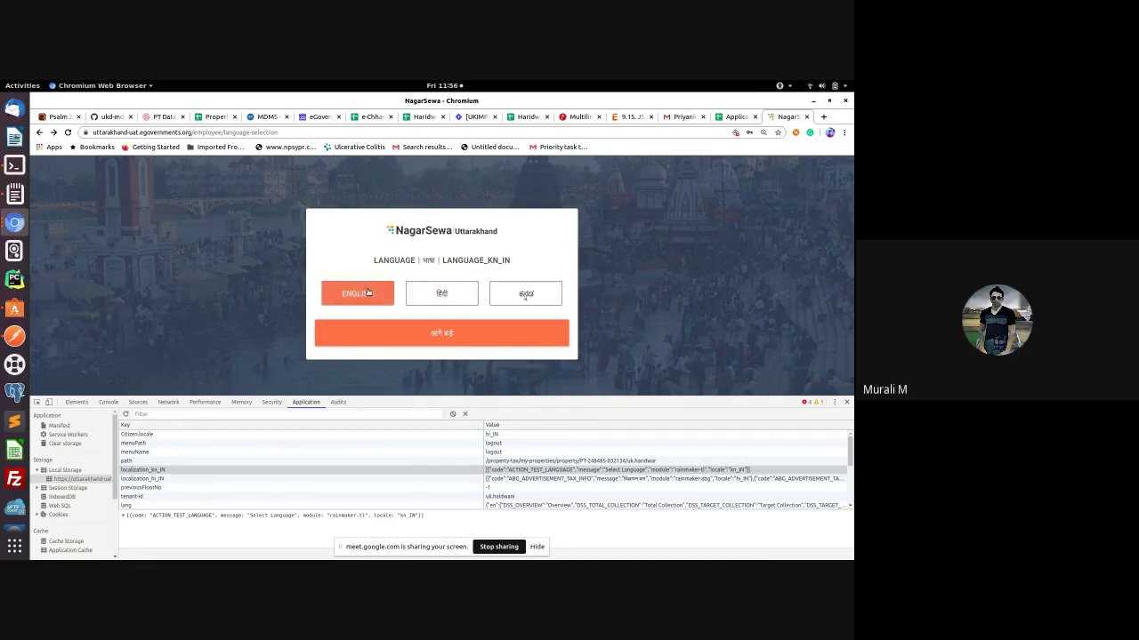
{"action": "left_click", "coordinate": [451, 300]}
{"action": "left_click", "coordinate": [442, 334]}
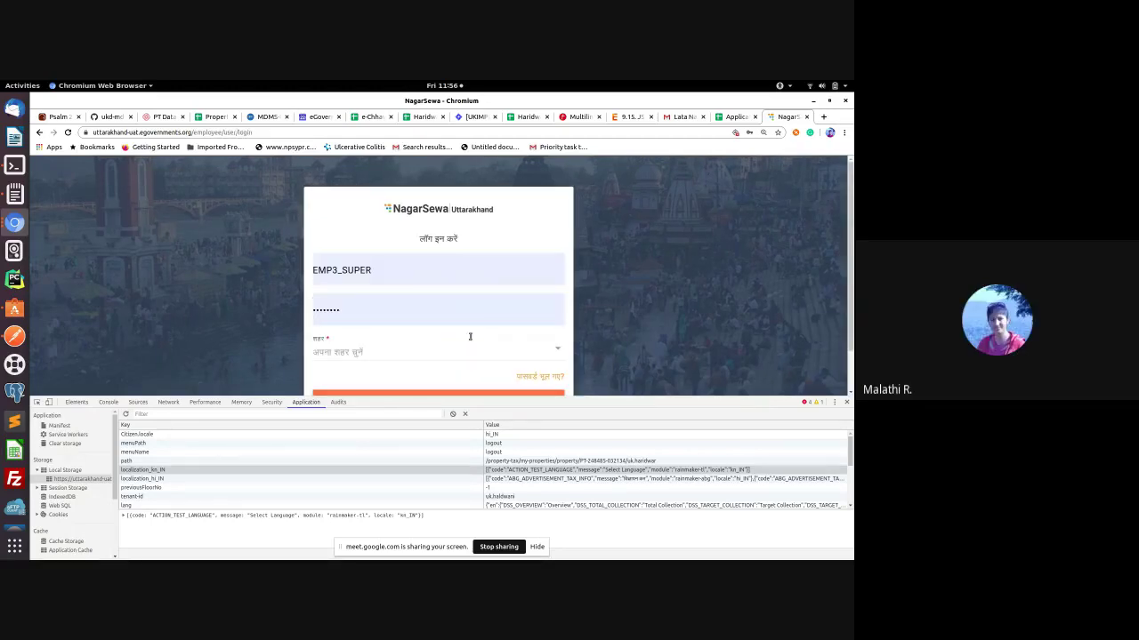
{"action": "left_click", "coordinate": [479, 354]}
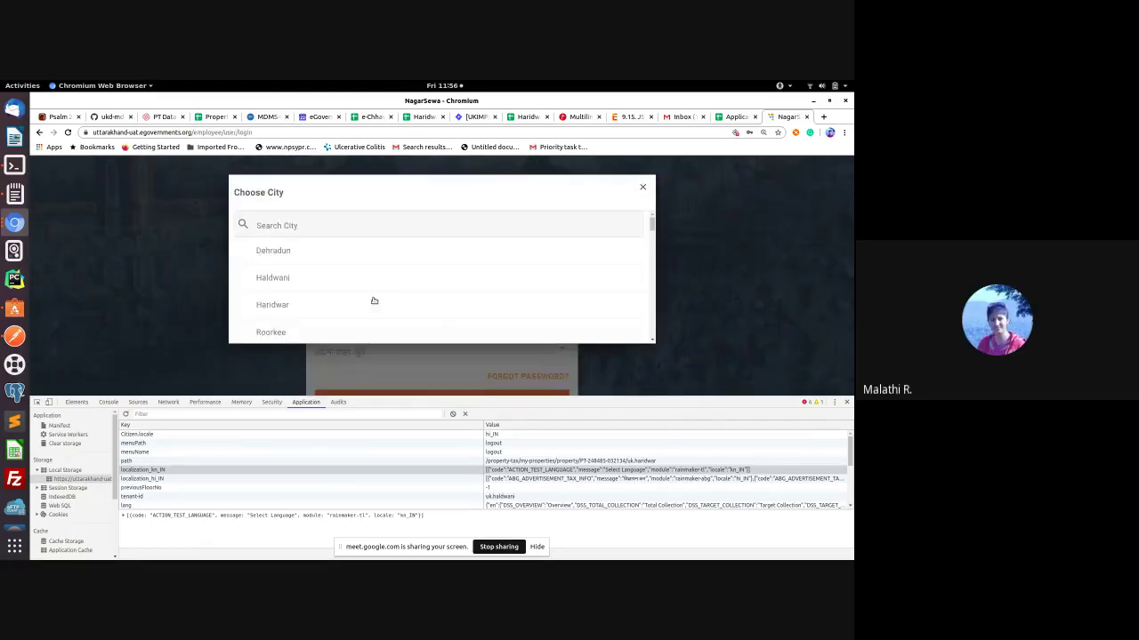
{"action": "key", "text": "Escape"}
{"action": "left_click", "coordinate": [452, 356]}
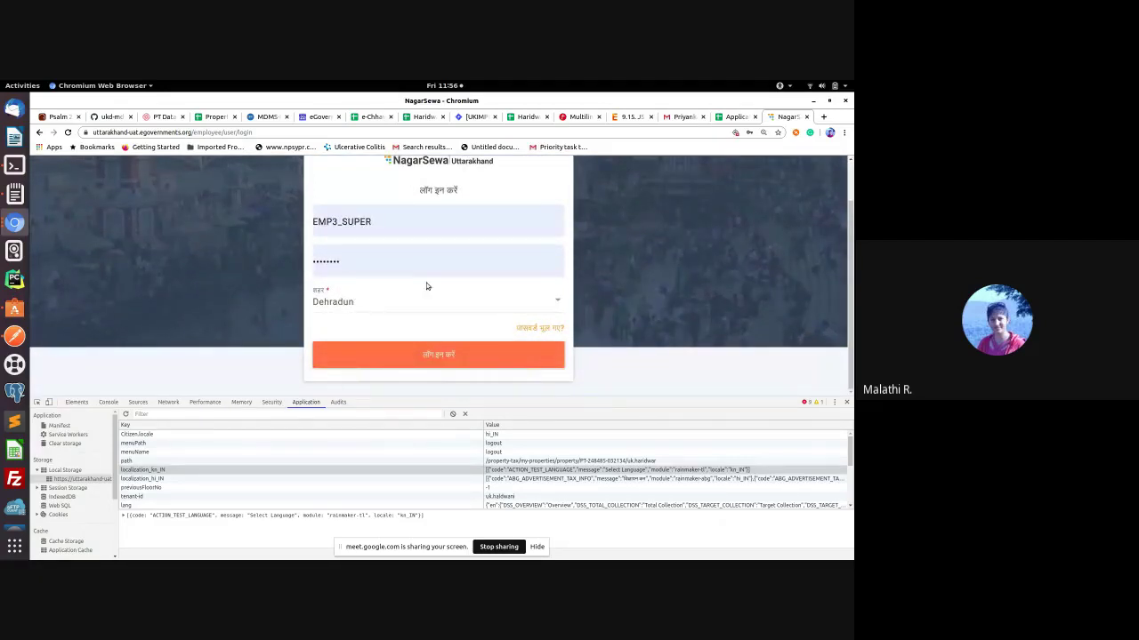
Step: Change the login city to Haldwani (हल्द्वानी) and log in to the employee portal in Hindi with the filled-in credentials
{"action": "left_click", "coordinate": [354, 225]}
{"action": "left_click", "coordinate": [368, 285]}
{"action": "left_click", "coordinate": [542, 293]}
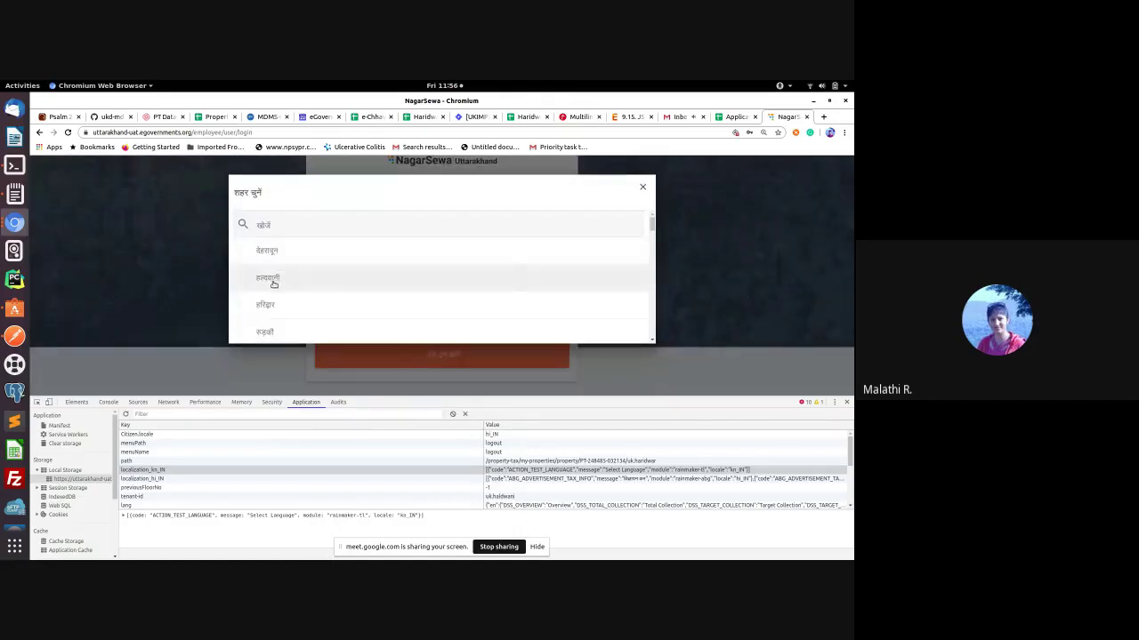
{"action": "left_click", "coordinate": [271, 278]}
{"action": "left_click", "coordinate": [437, 354]}
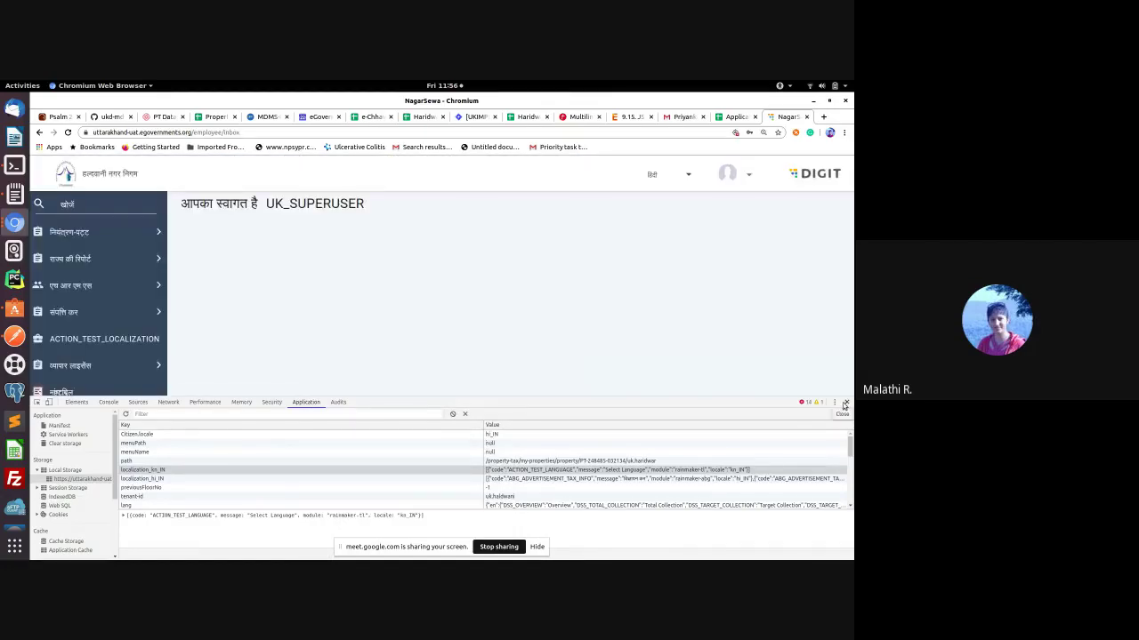
Step: Close the developer tools and switch the portal language to English to compare the ACTION_TEST_LOCALIZATION menu label
{"action": "left_click", "coordinate": [846, 402]}
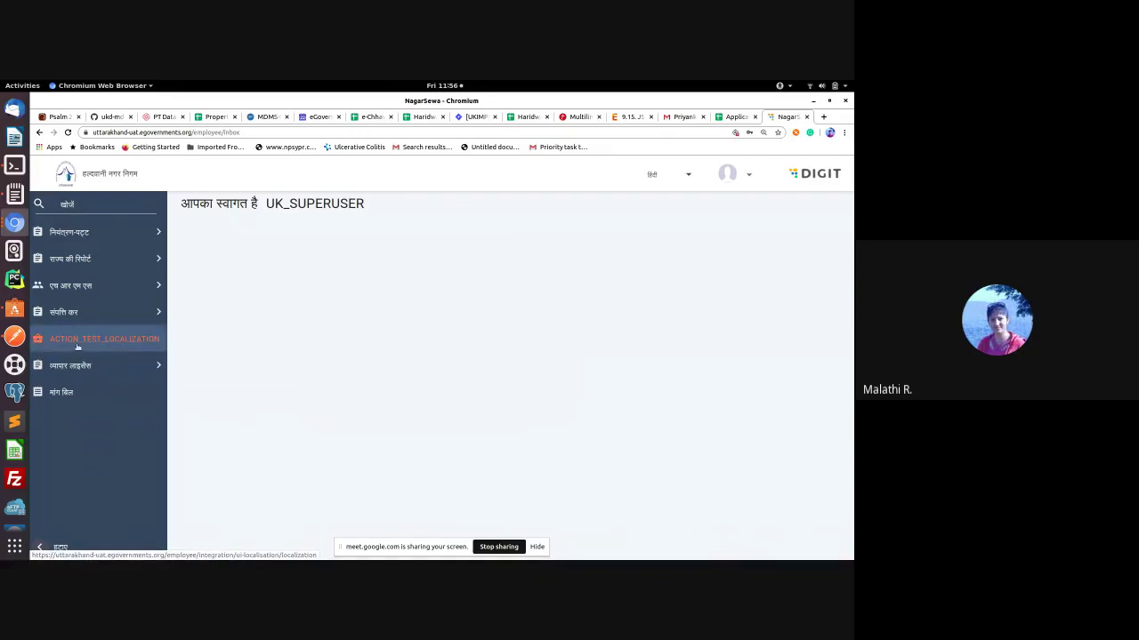
{"action": "left_click", "coordinate": [678, 175]}
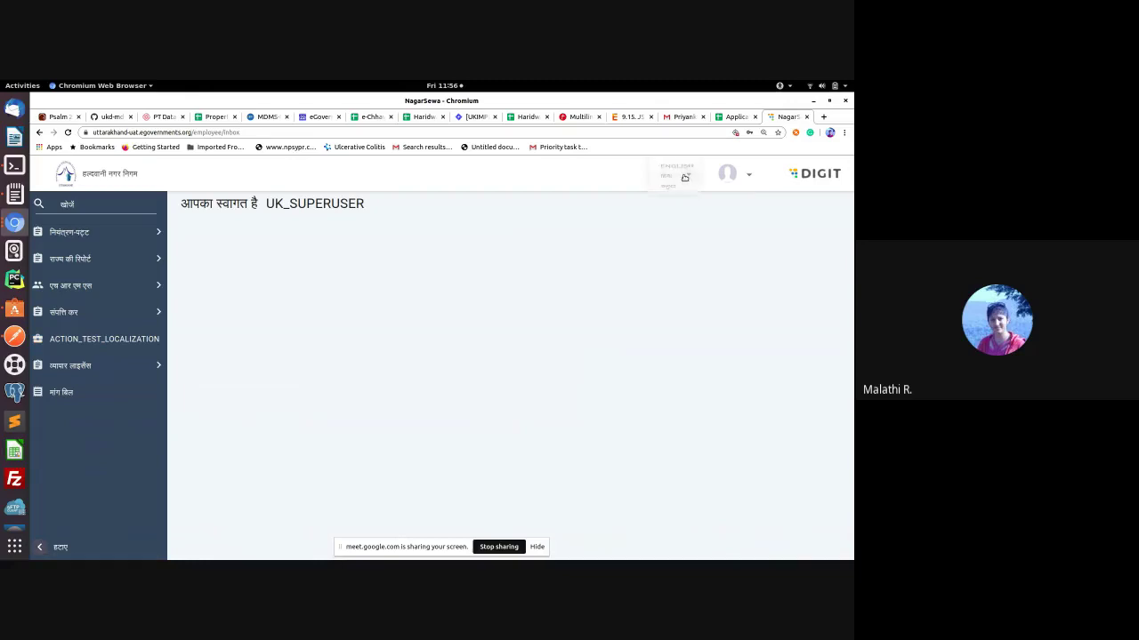
{"action": "left_click", "coordinate": [676, 175]}
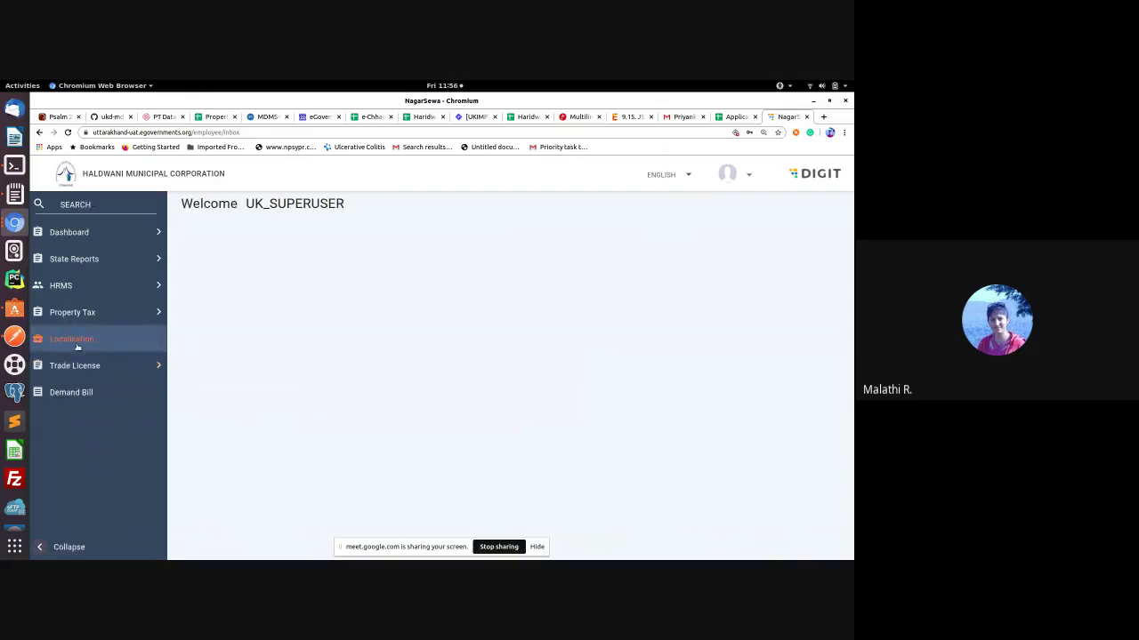
Step: Open Google in a new browser tab and search for "english to hindi"
{"action": "left_click", "coordinate": [822, 115]}
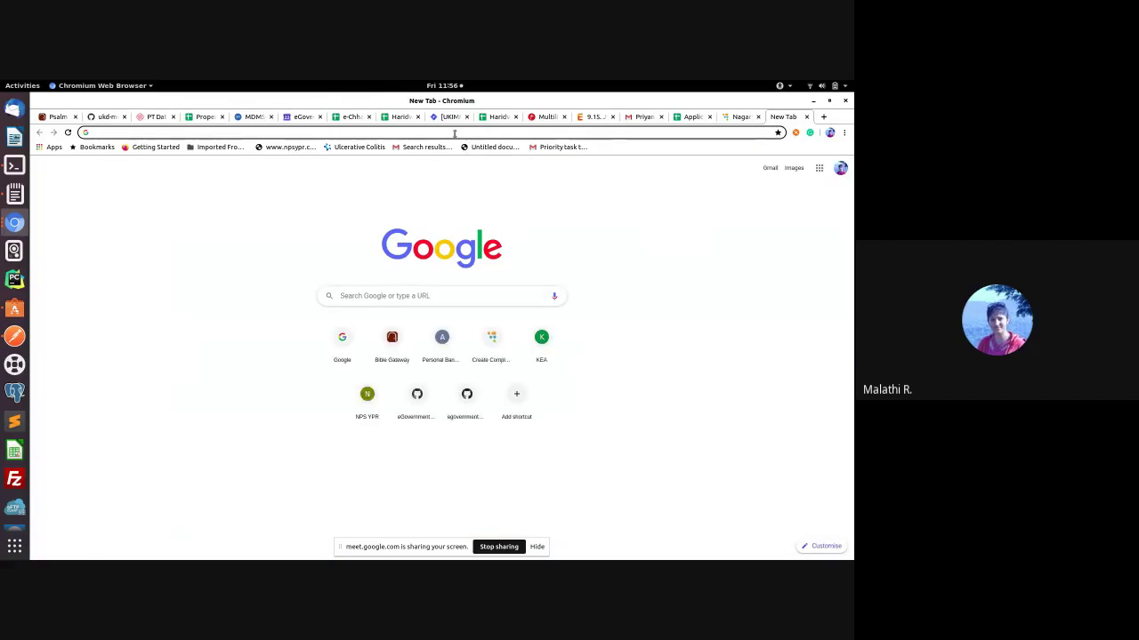
{"action": "left_click", "coordinate": [342, 340]}
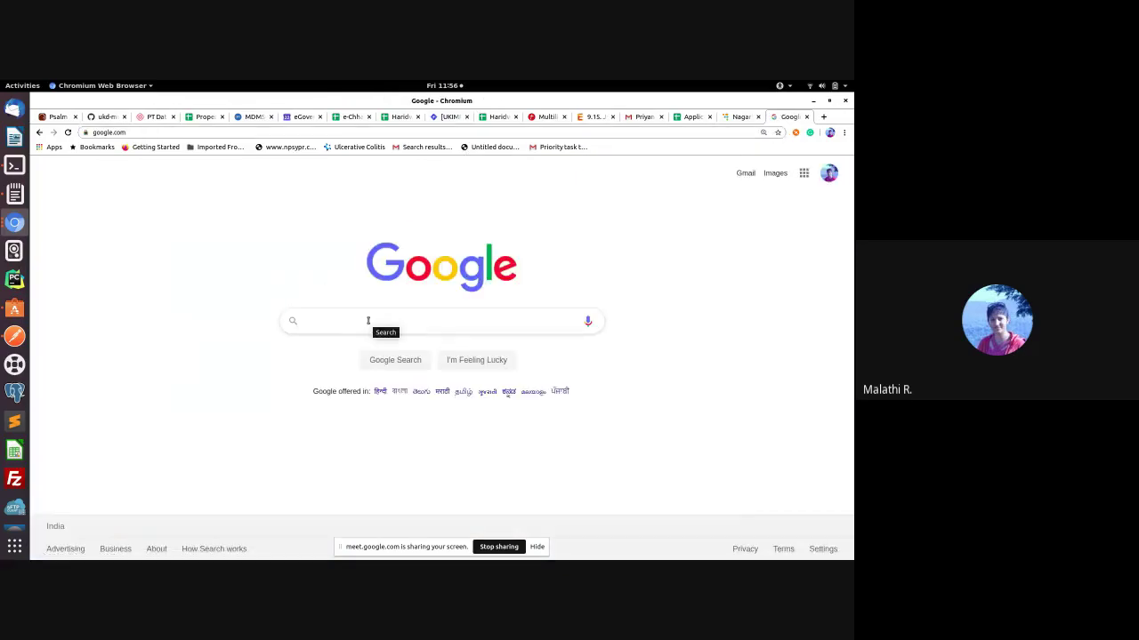
{"action": "type", "text": "engli"}
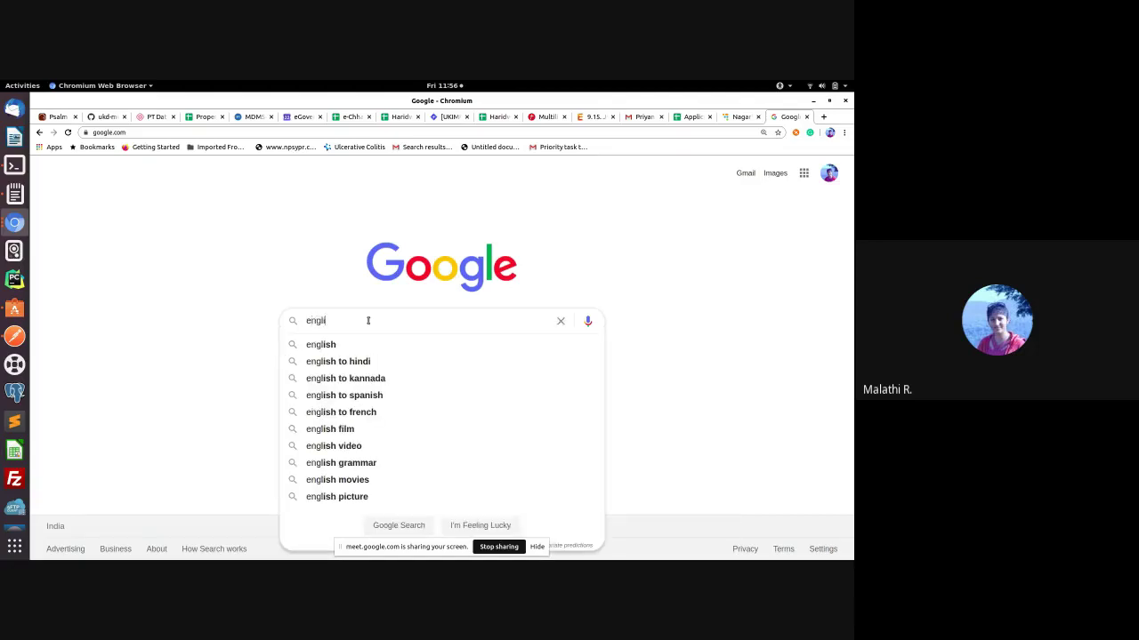
{"action": "type", "text": "sh to hindi"}
{"action": "key", "text": "Return"}
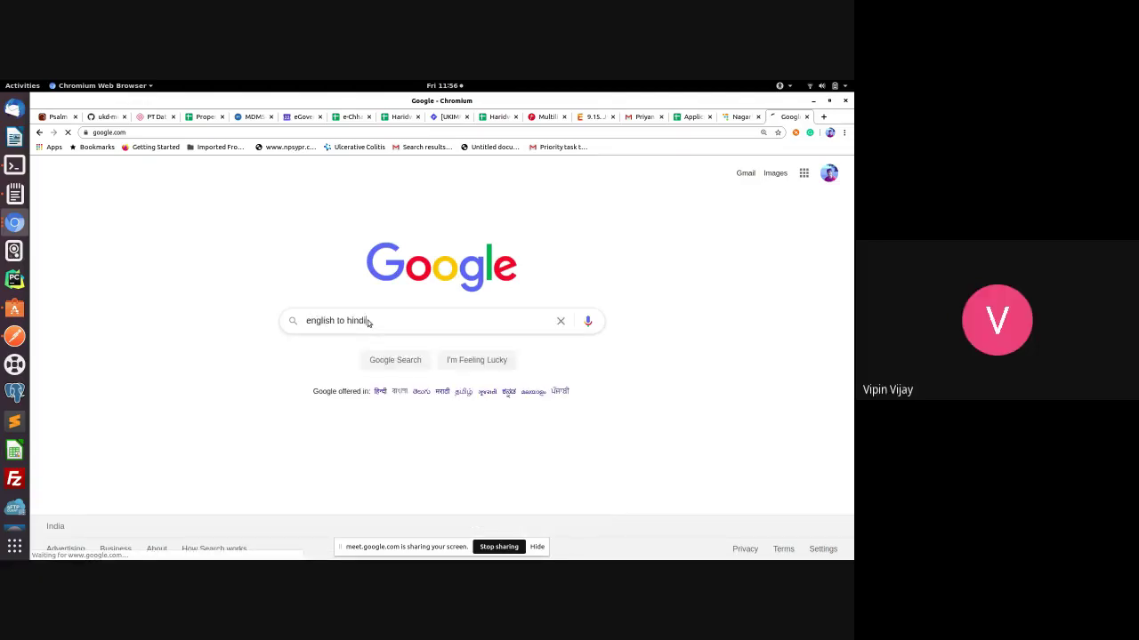
Step: Translate "localisation" into Hindi and copy the translated word स्थानीयकरण
{"action": "left_click", "coordinate": [271, 315]}
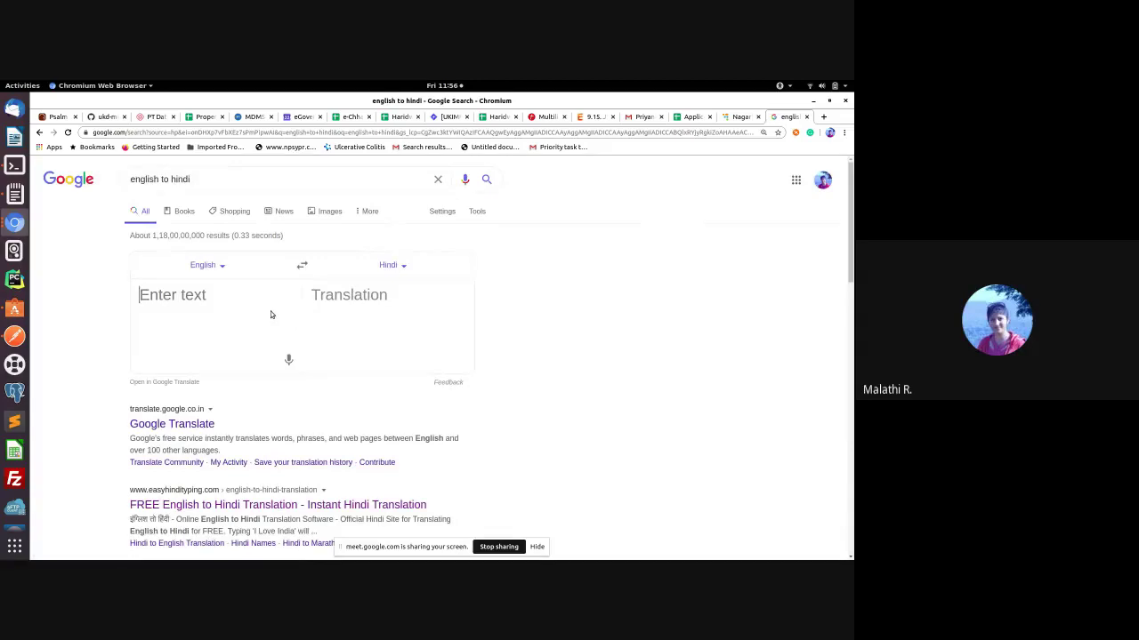
{"action": "type", "text": "localisation"}
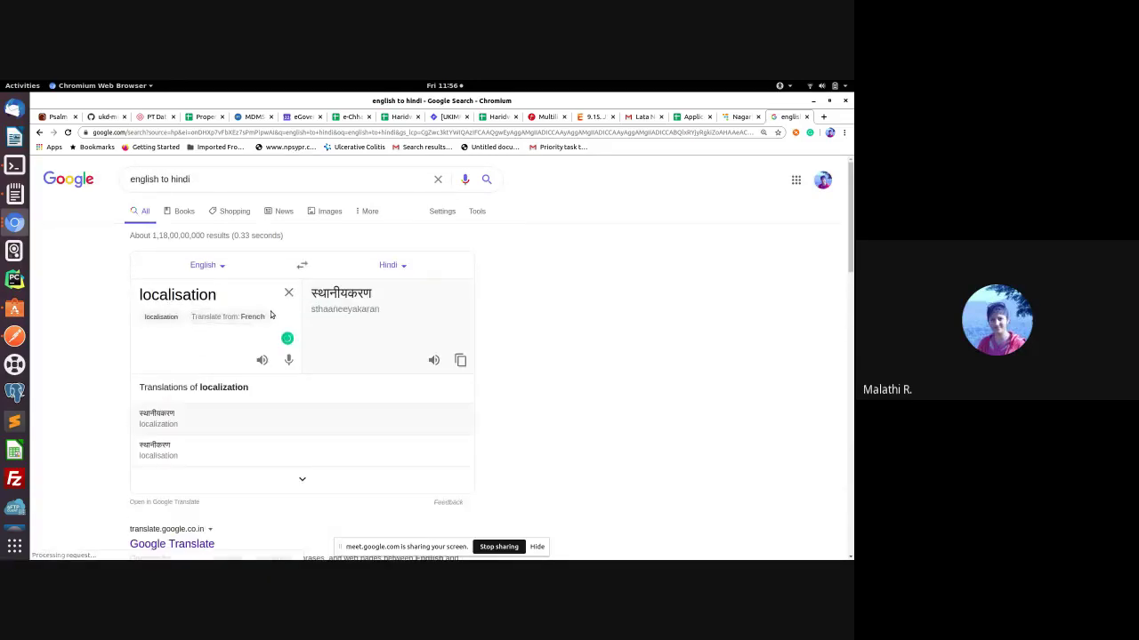
{"action": "double_click", "coordinate": [342, 294]}
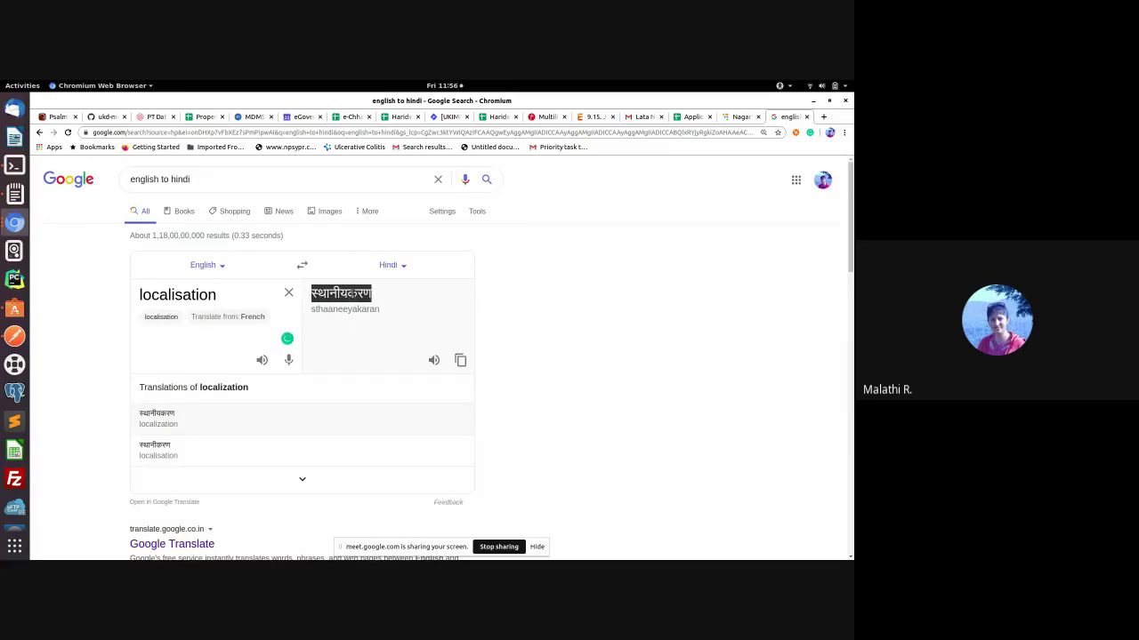
{"action": "right_click", "coordinate": [349, 289]}
{"action": "left_click", "coordinate": [367, 302]}
Step: Switch to Postman and replace the upsert entry's message with the copied Hindi word, setting its locale to hi_IN
{"action": "left_click", "coordinate": [16, 336]}
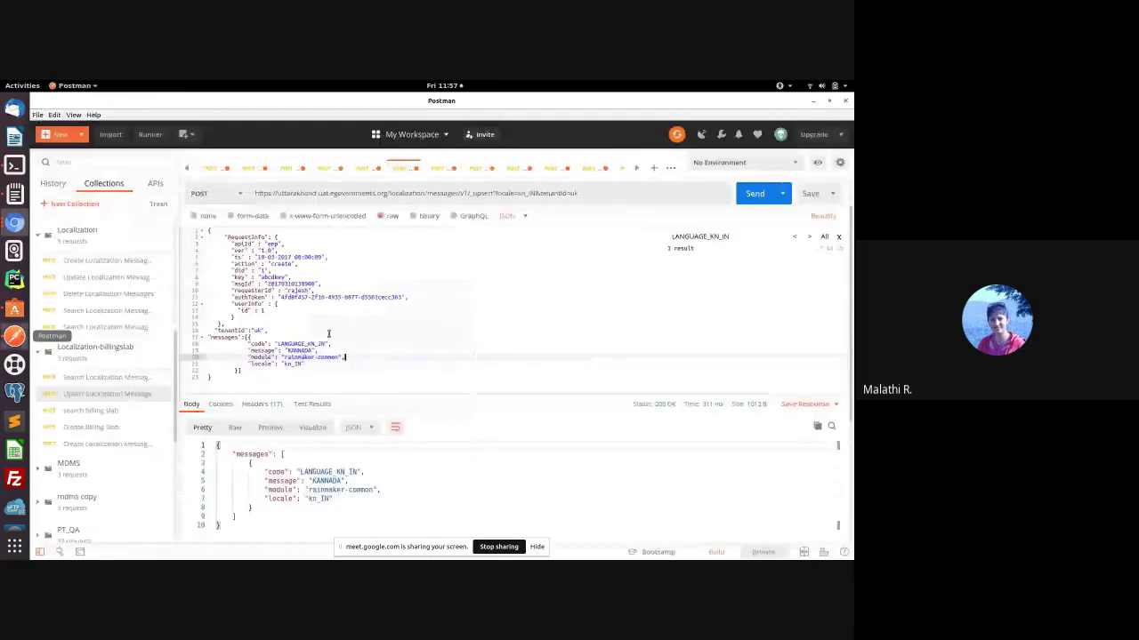
{"action": "double_click", "coordinate": [299, 351]}
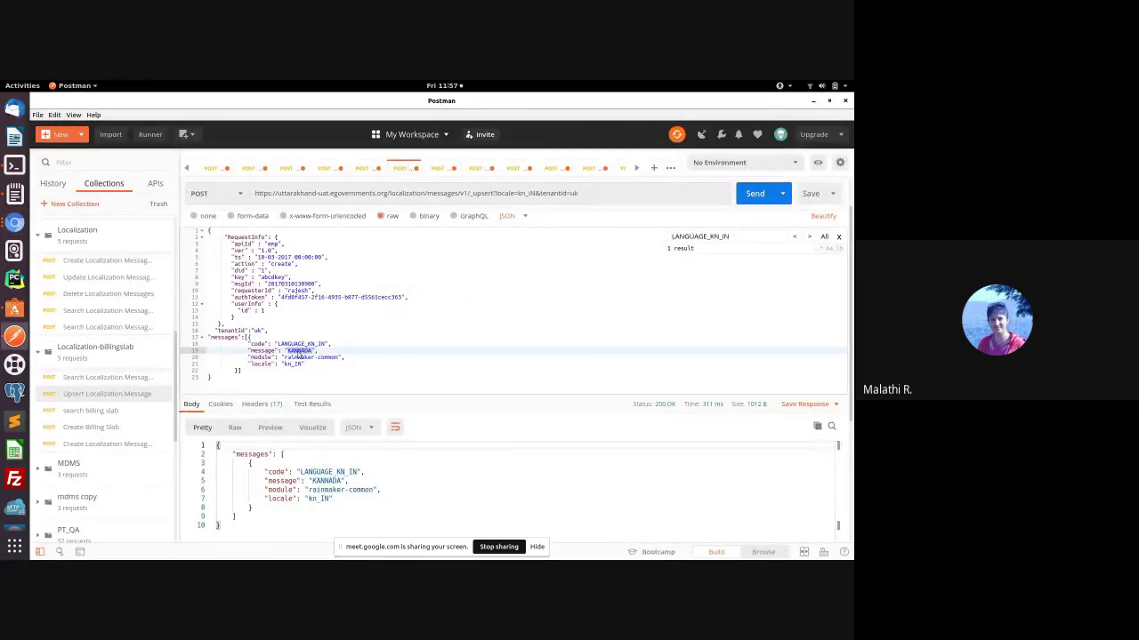
{"action": "left_click", "coordinate": [288, 351]}
{"action": "key", "text": "ctrl+v"}
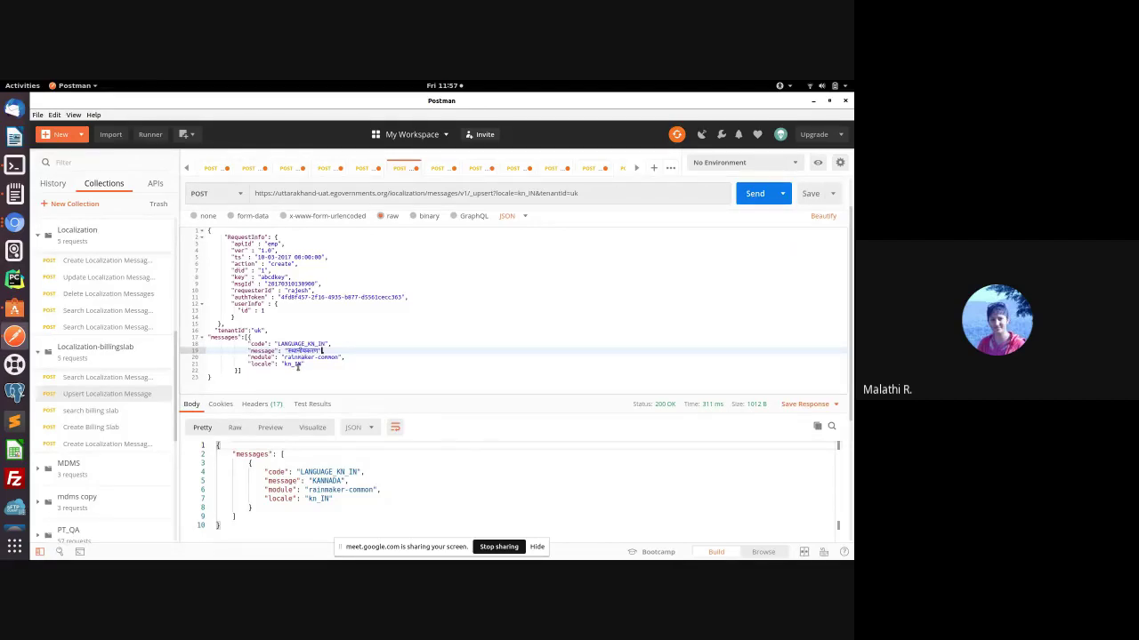
{"action": "left_click", "coordinate": [293, 365]}
{"action": "key", "text": "BackSpace"}
{"action": "key", "text": "BackSpace"}
{"action": "type", "text": "hi"}
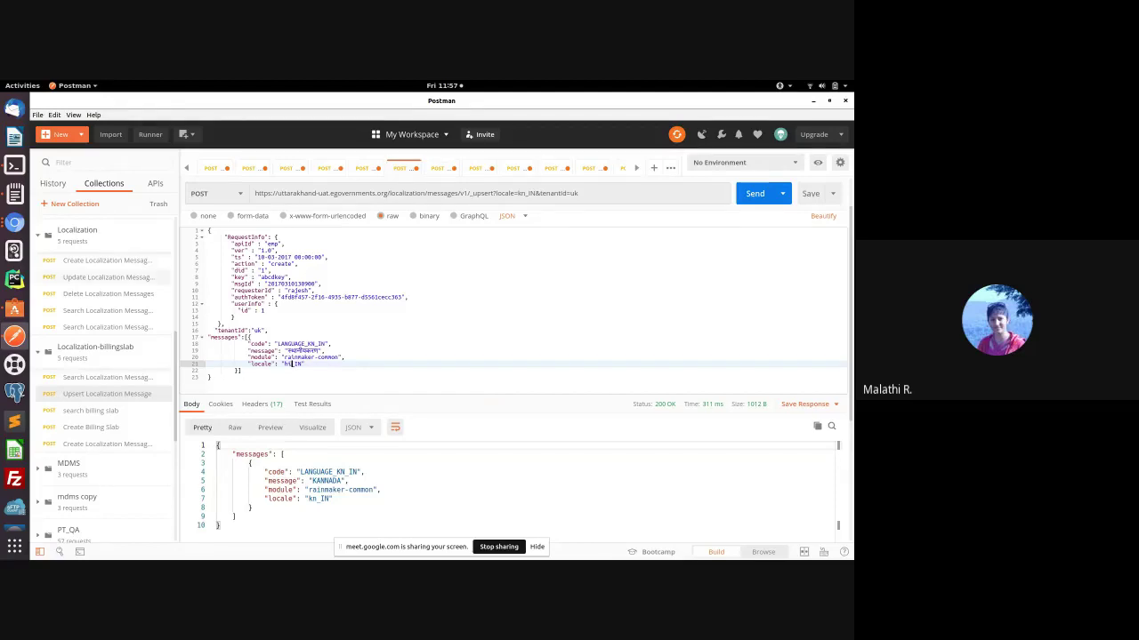
Step: Return to the Localization page of NagarSewa in the browser and switch its language to Hindi
{"action": "left_click", "coordinate": [11, 227]}
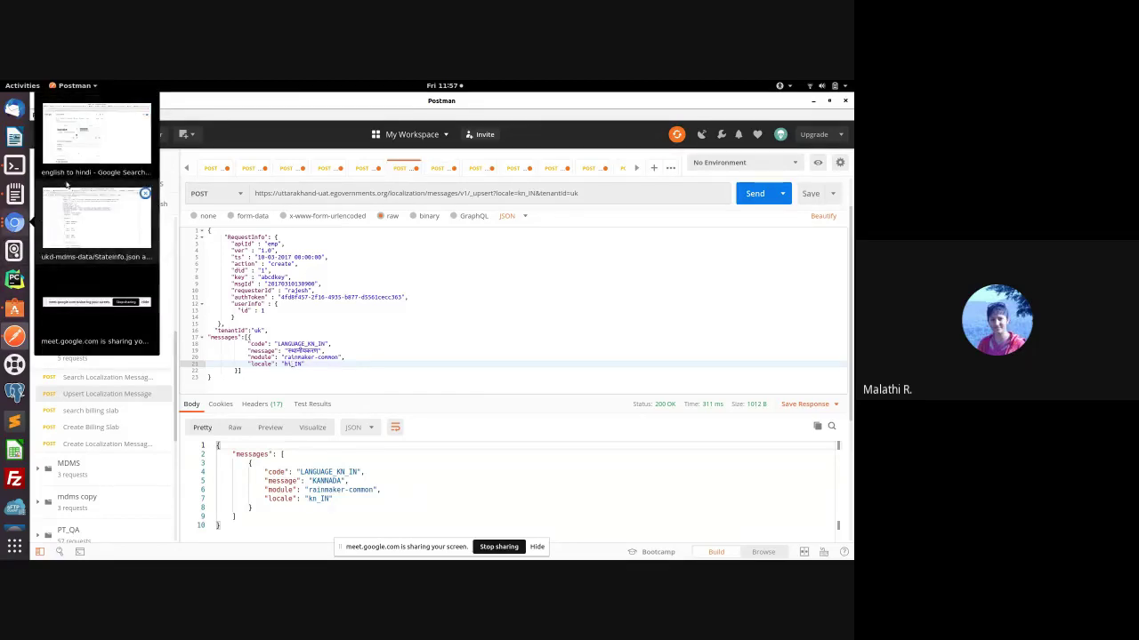
{"action": "left_click", "coordinate": [76, 223]}
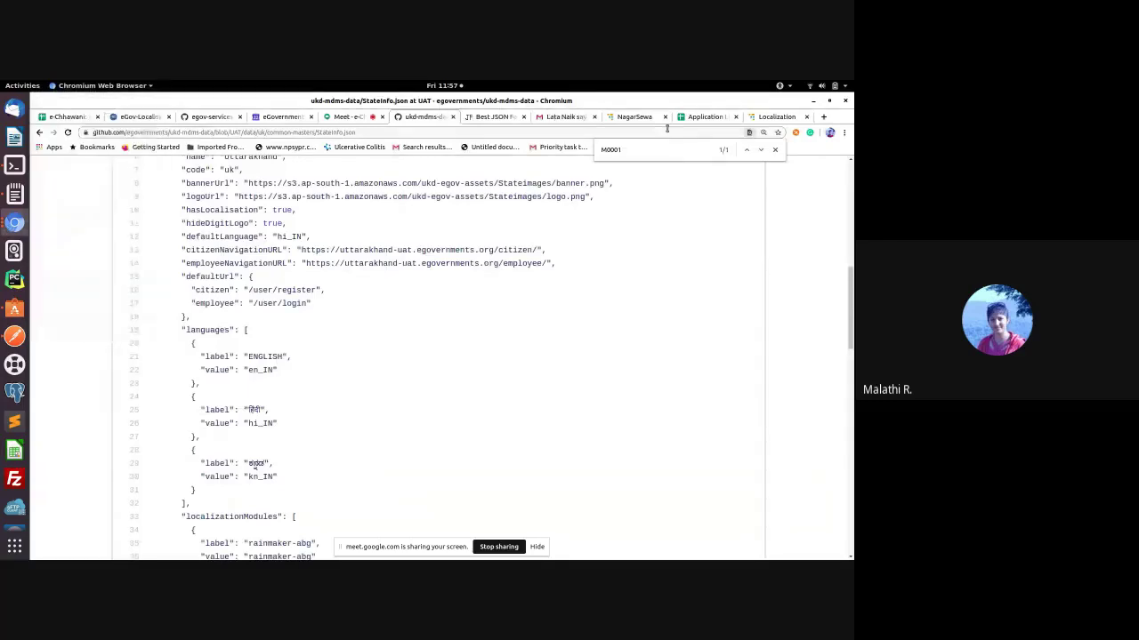
{"action": "left_click", "coordinate": [632, 116]}
{"action": "left_click", "coordinate": [767, 116]}
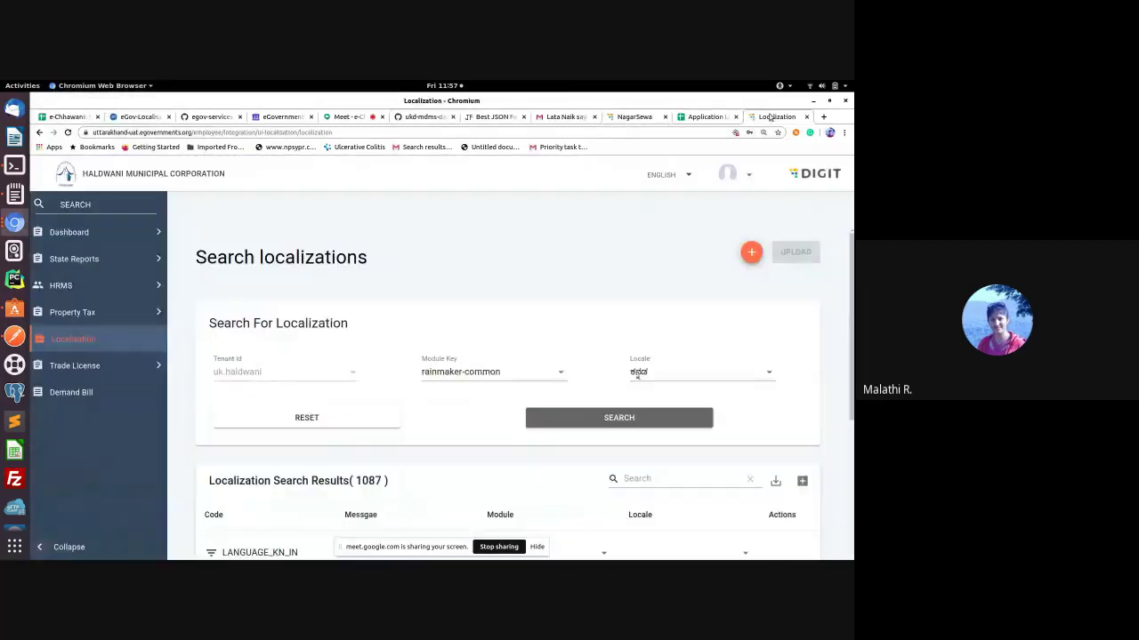
{"action": "left_click", "coordinate": [688, 177]}
{"action": "left_click", "coordinate": [683, 193]}
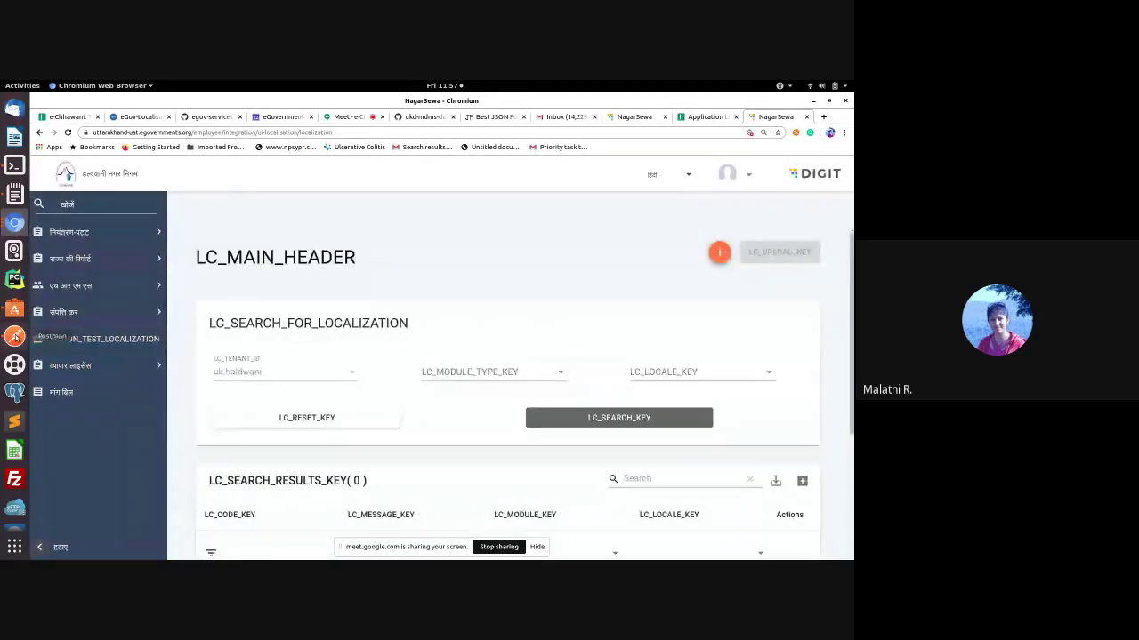
Step: Switch to Postman, set the entry's code to ACTION_TEST_LOCALIZATION and review its module and locale
{"action": "key", "text": "alt+Tab"}
{"action": "double_click", "coordinate": [291, 345]}
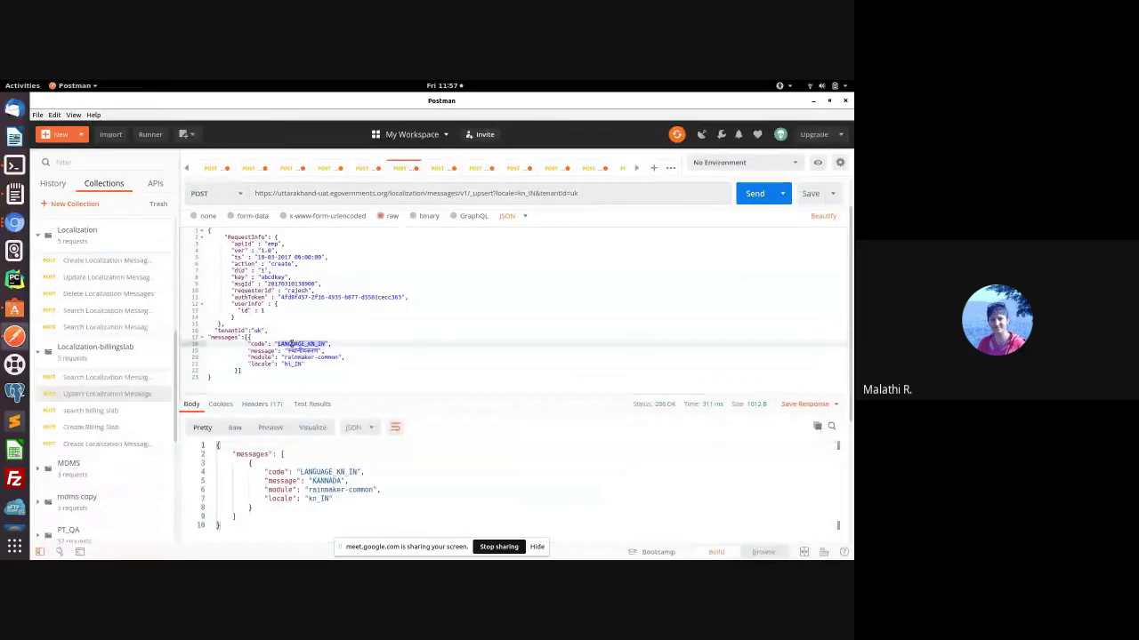
{"action": "type", "text": "ACTIV"}
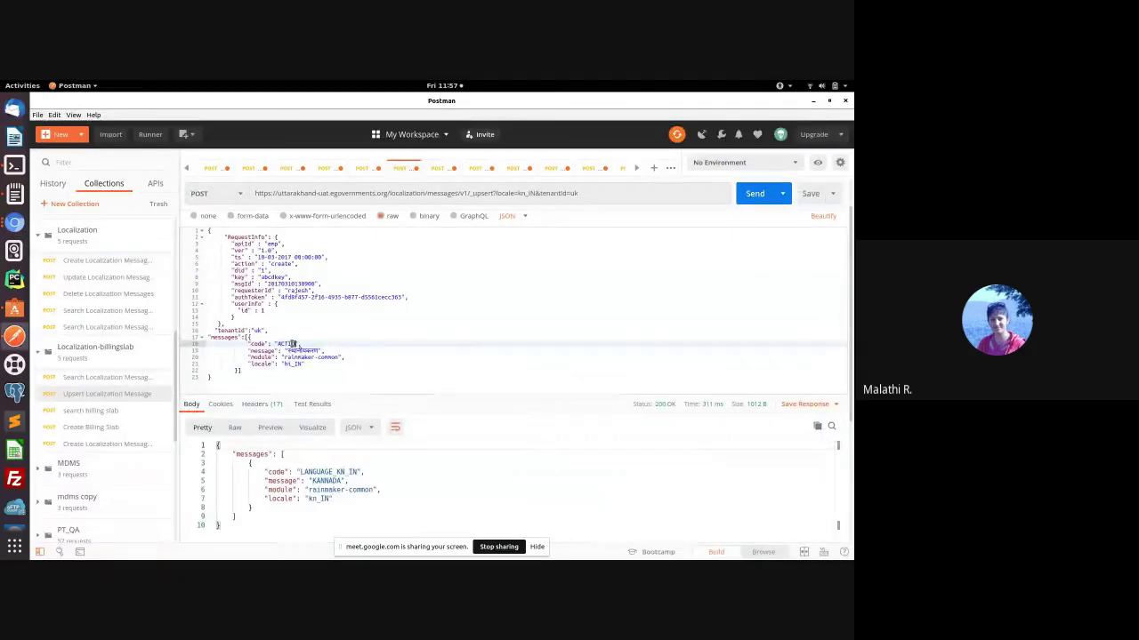
{"action": "type", "text": "E_"}
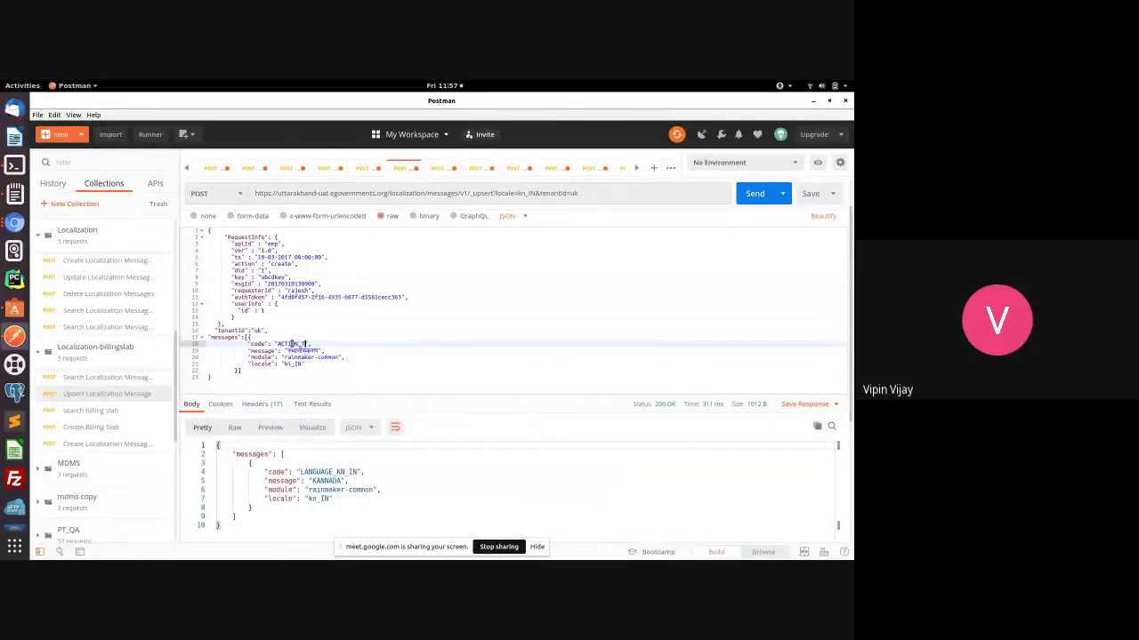
{"action": "type", "text": "TEST_L"}
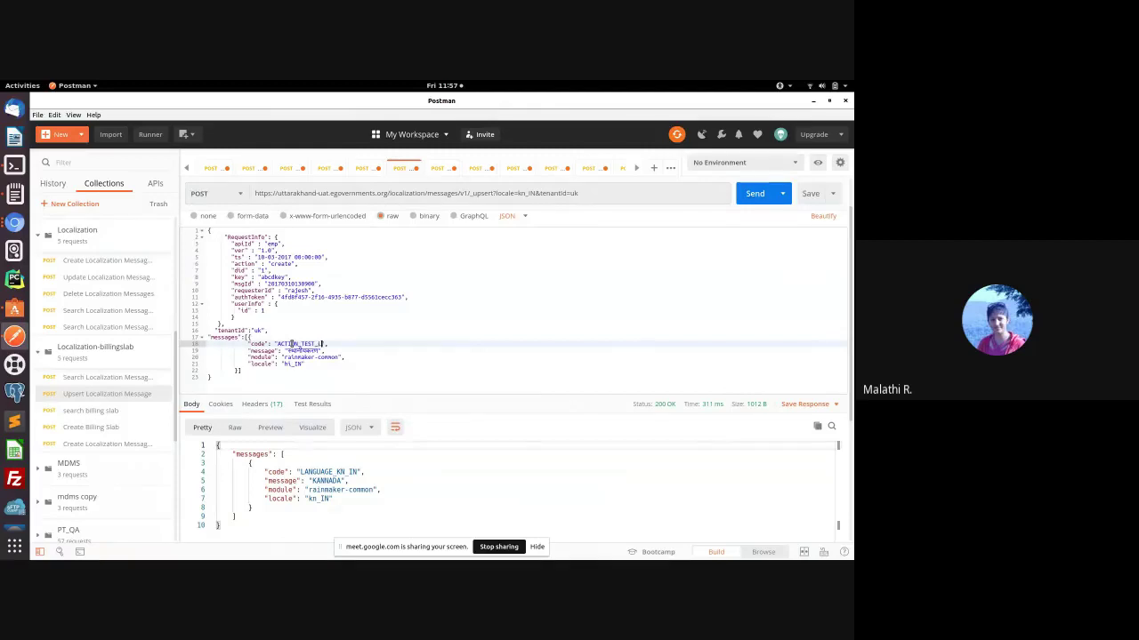
{"action": "type", "text": "OCALIZATION"}
{"action": "left_click", "coordinate": [295, 358]}
{"action": "left_click", "coordinate": [295, 364]}
{"action": "left_click", "coordinate": [359, 370]}
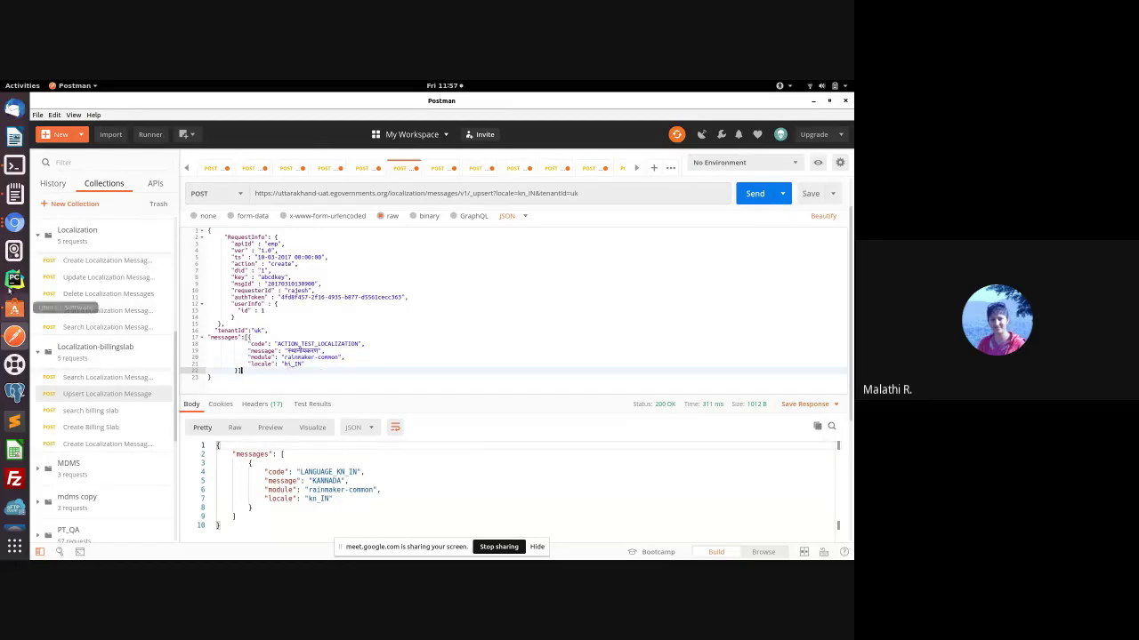
Step: Return to the NagarSewa localization page, reload it, switch the language to English and reload again to check the labels
{"action": "left_click", "coordinate": [14, 226]}
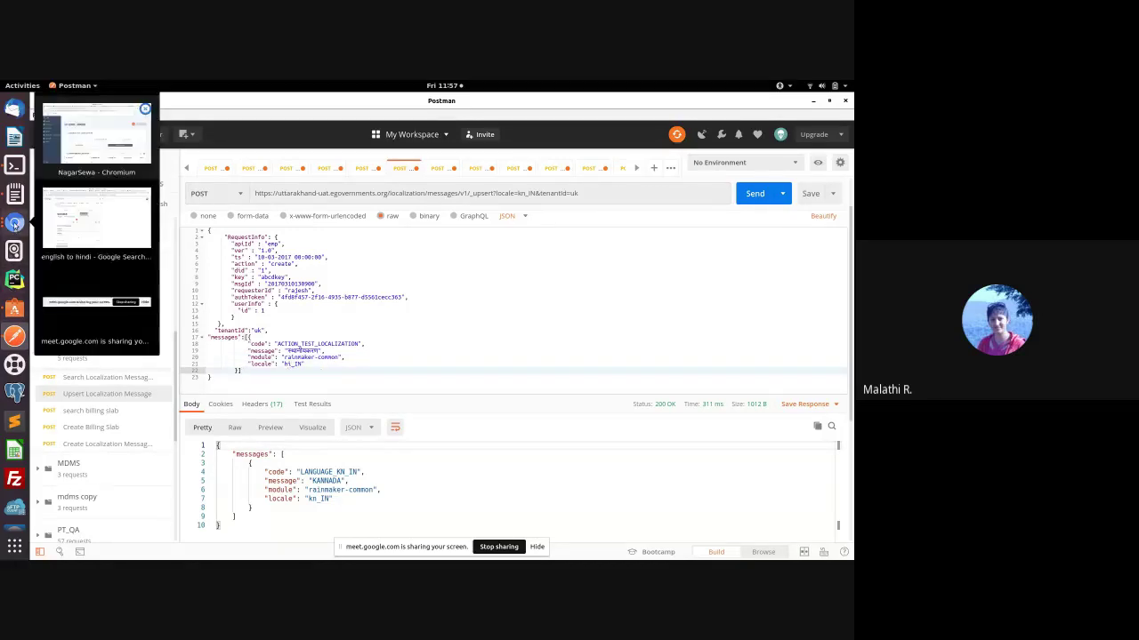
{"action": "left_click", "coordinate": [96, 136]}
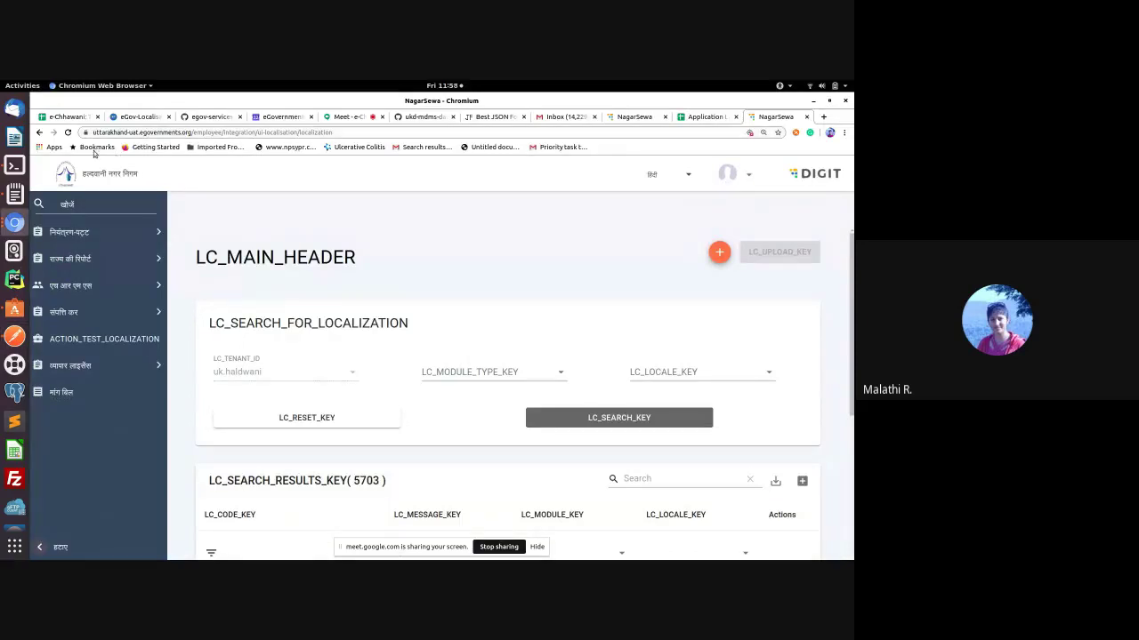
{"action": "left_click", "coordinate": [67, 133]}
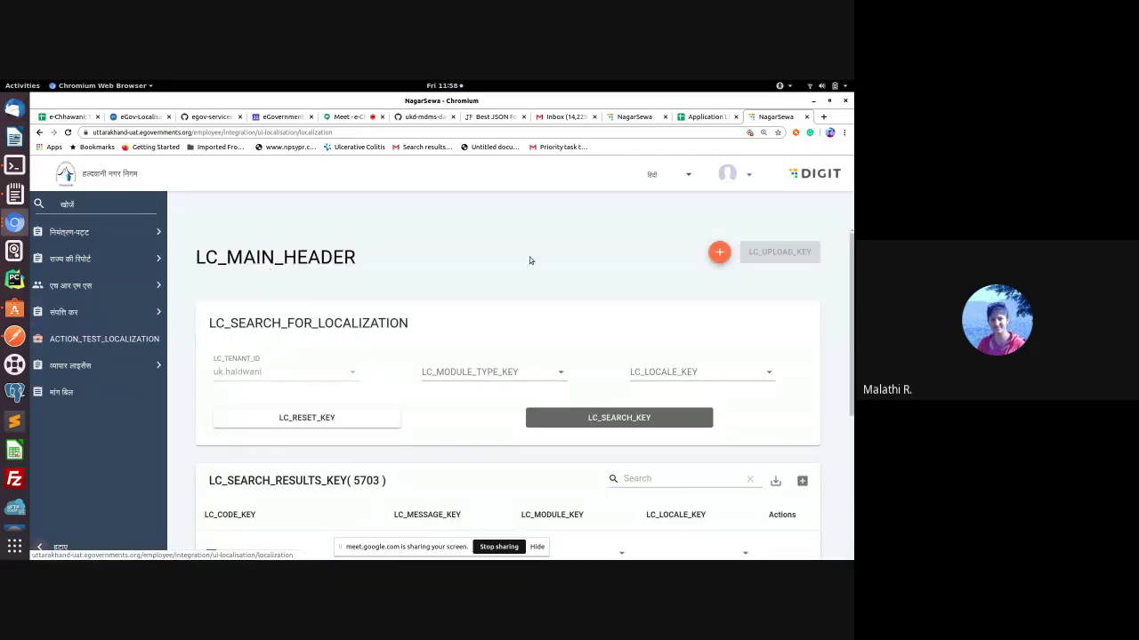
{"action": "left_click", "coordinate": [689, 175]}
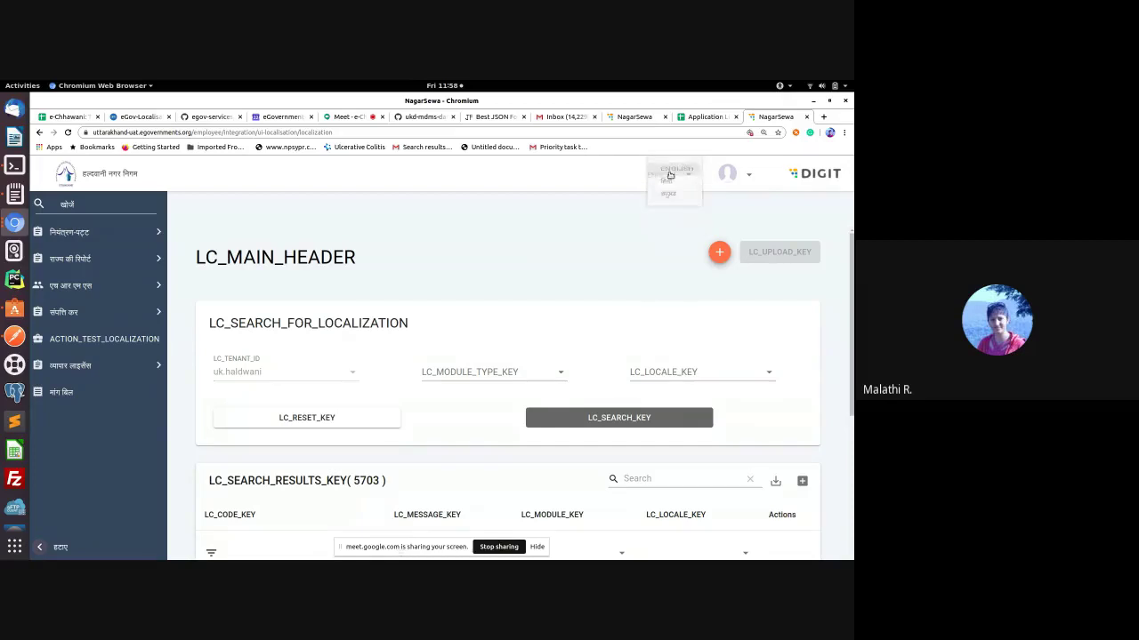
{"action": "left_click", "coordinate": [667, 172]}
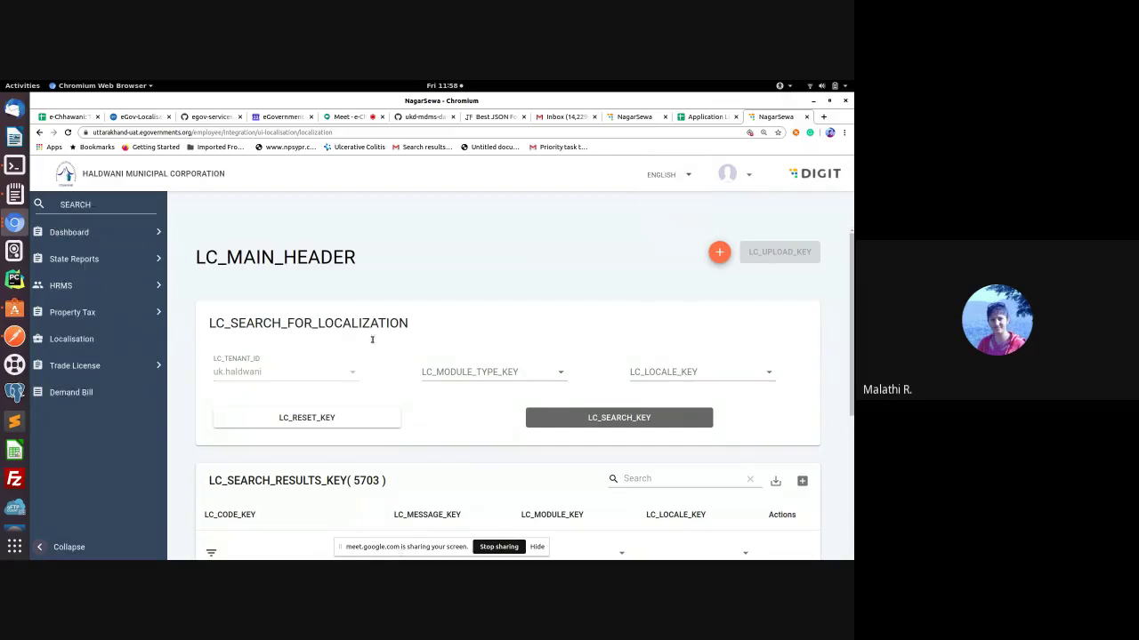
{"action": "left_click", "coordinate": [68, 132]}
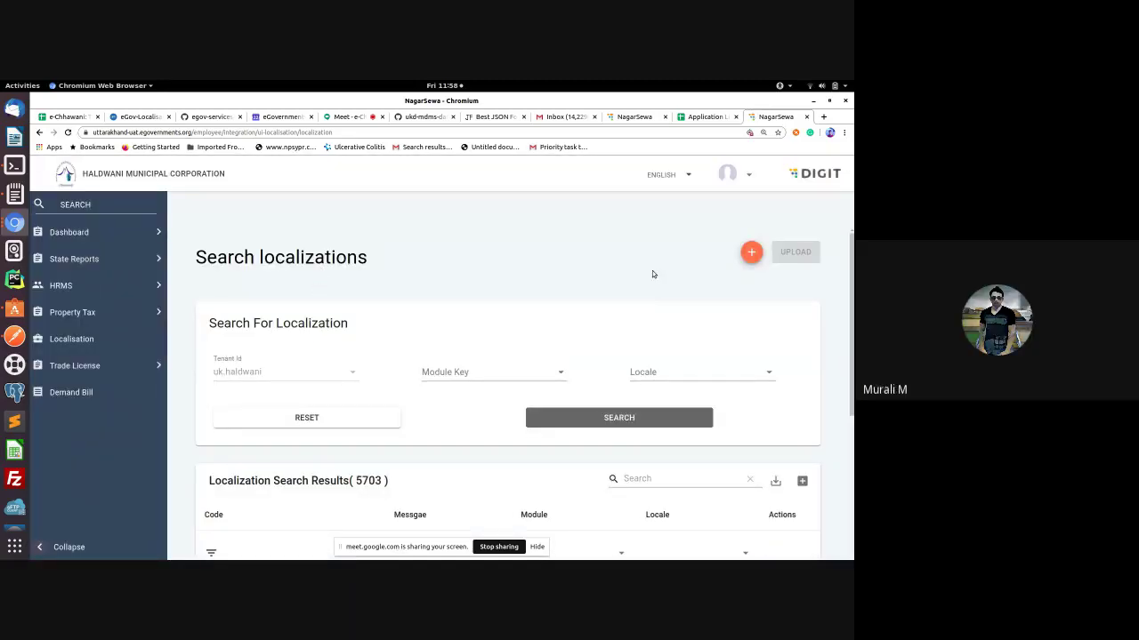
{"action": "scroll", "coordinate": [663, 301], "scroll_direction": "down", "scroll_amount": 2}
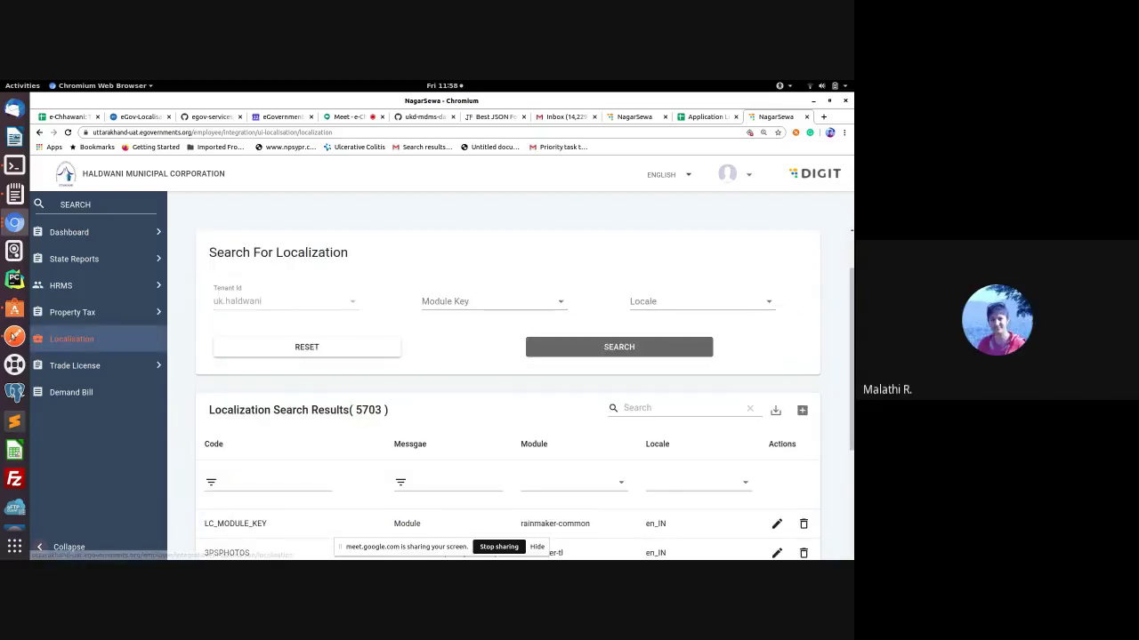
Step: Switch to Postman and check the rainmaker-common module of the ACTION_TEST_LOCALIZATION entry
{"action": "key", "text": "alt+Tab"}
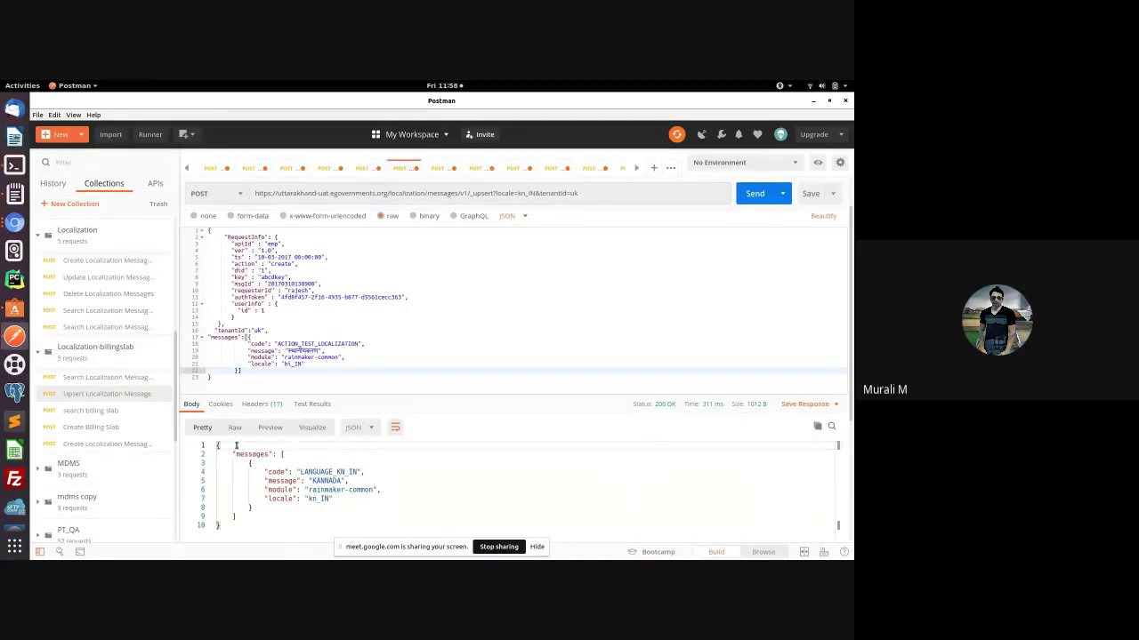
{"action": "left_click", "coordinate": [366, 356]}
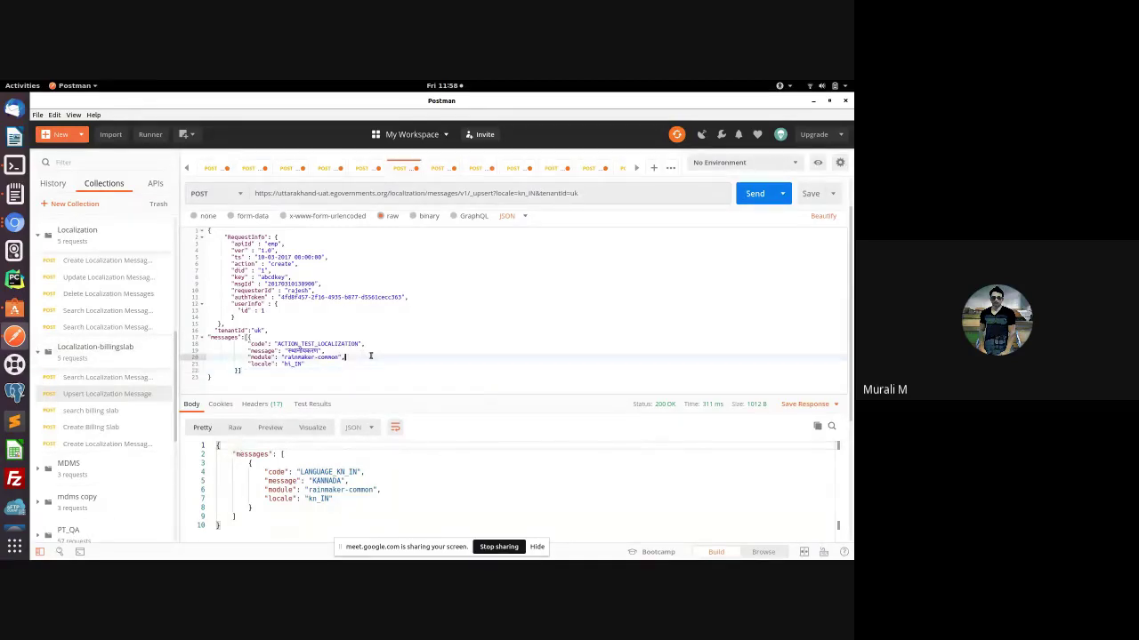
{"action": "left_click", "coordinate": [340, 362]}
{"action": "left_click", "coordinate": [340, 357]}
{"action": "double_click", "coordinate": [329, 357]}
Step: Switch to the NagarSewa localization page in the browser and search for the rainmaker-common module in the Hindi locale
{"action": "left_click", "coordinate": [14, 223]}
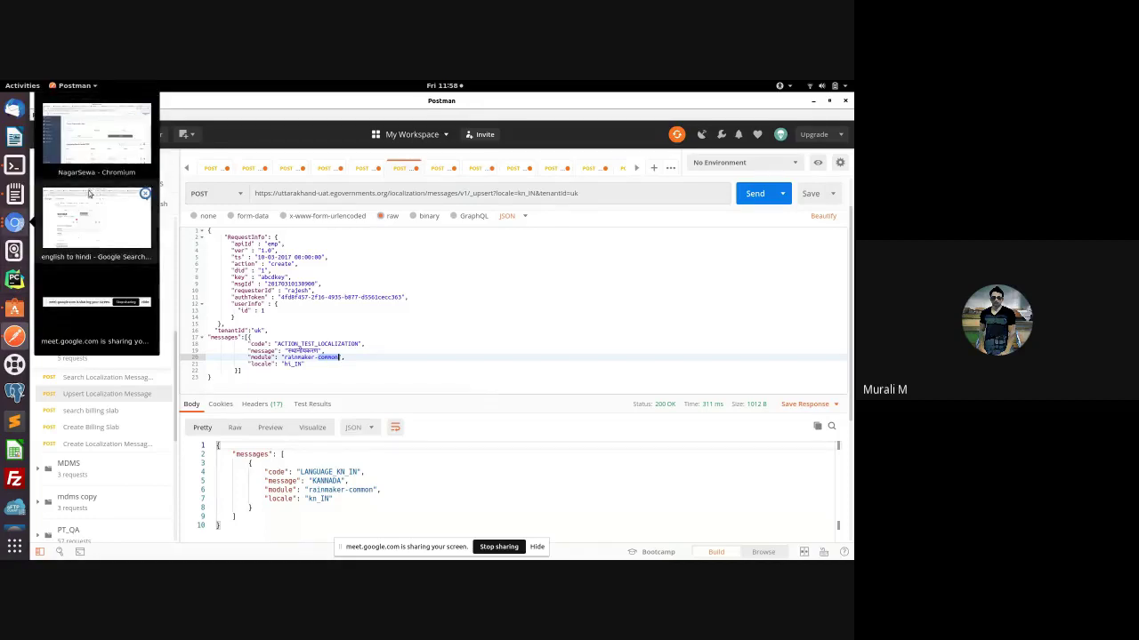
{"action": "left_click", "coordinate": [96, 138]}
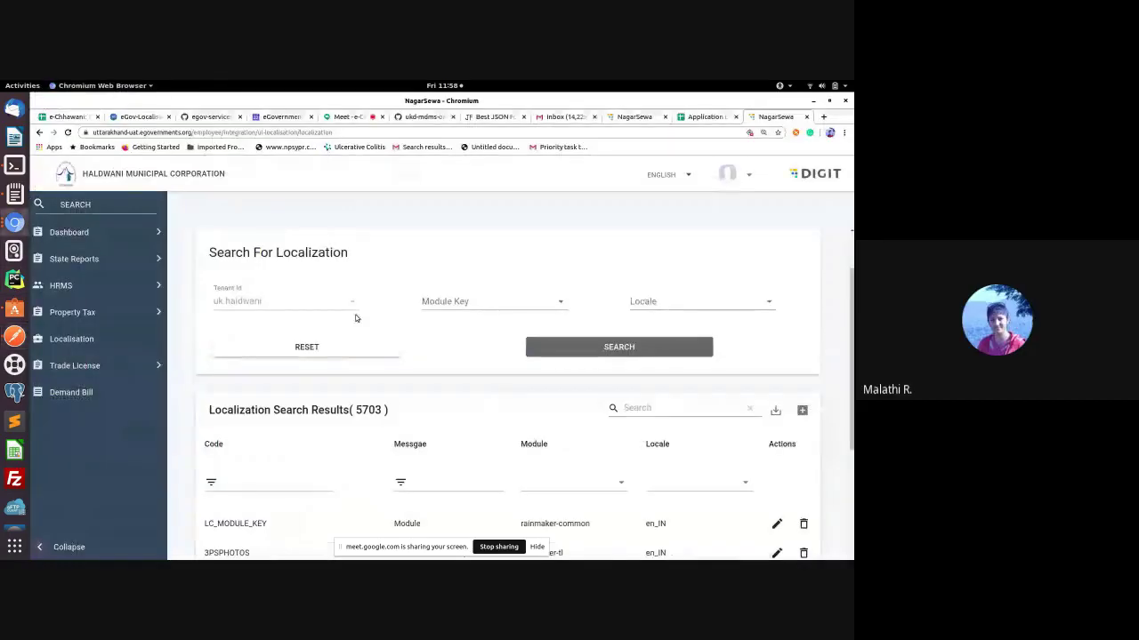
{"action": "left_click", "coordinate": [487, 308]}
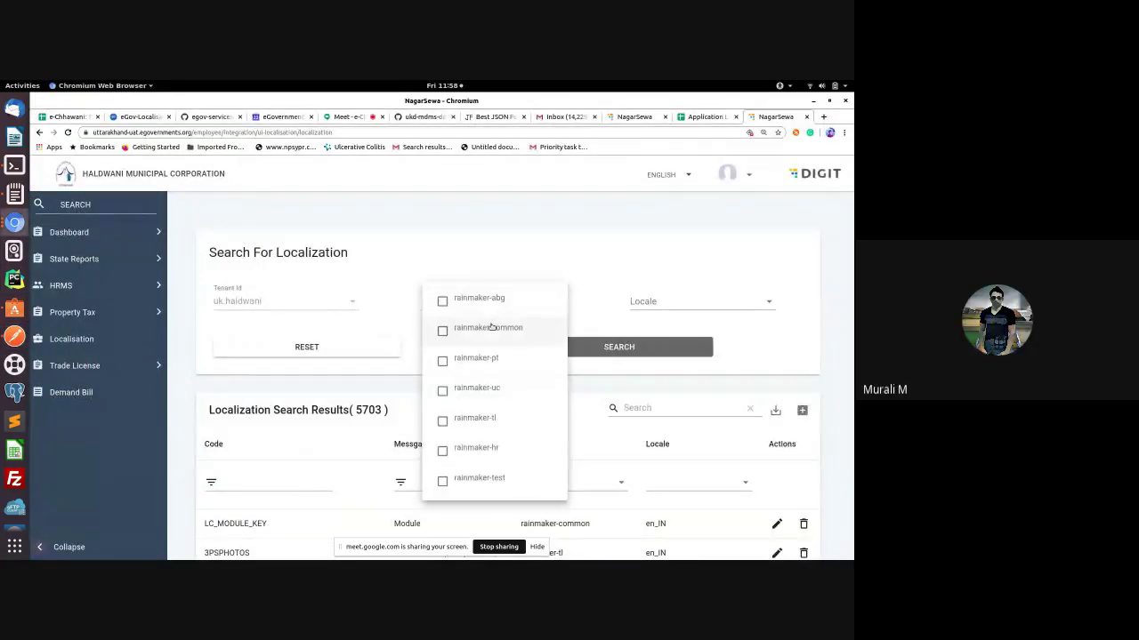
{"action": "left_click", "coordinate": [705, 307]}
{"action": "left_click", "coordinate": [703, 304]}
{"action": "left_click", "coordinate": [663, 325]}
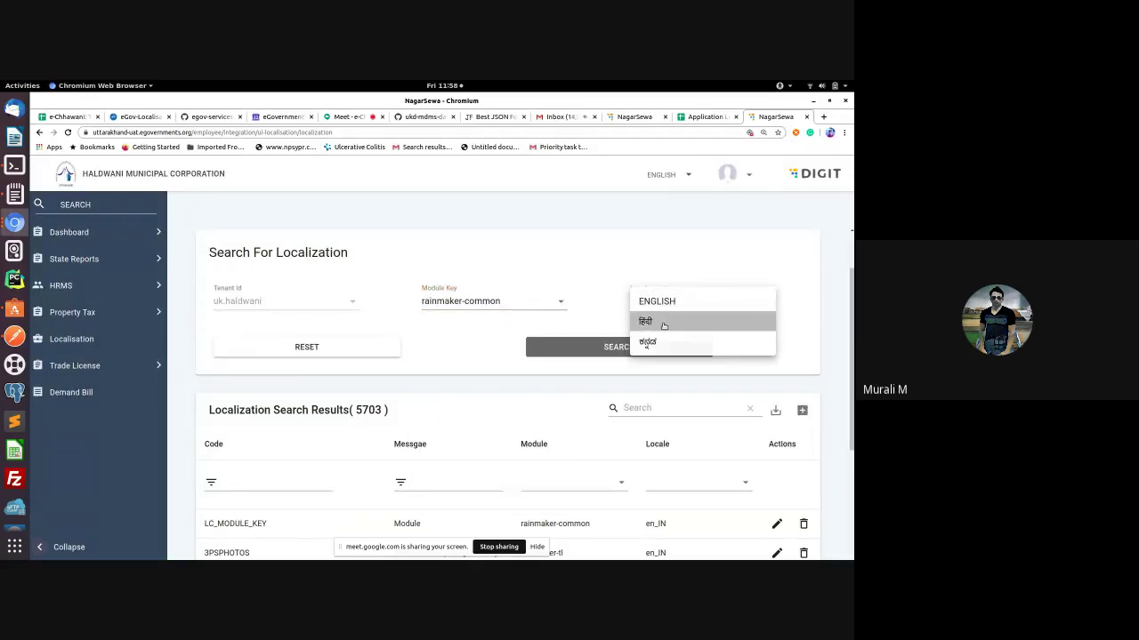
{"action": "left_click", "coordinate": [623, 349]}
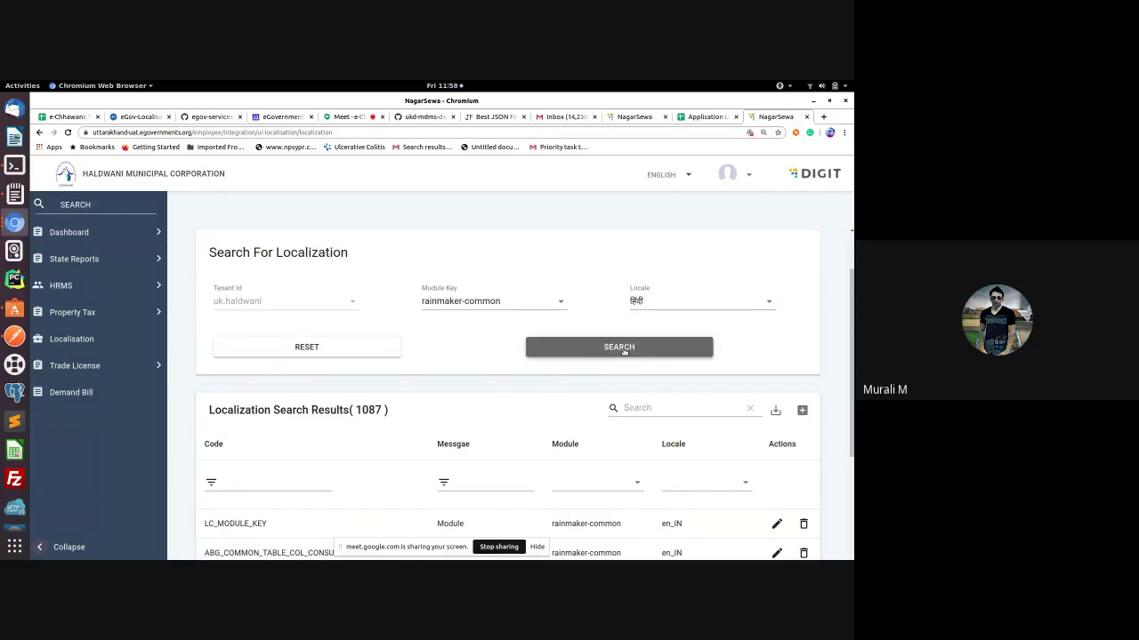
Step: Filter the localization results by the code ACTION_TEST_LOCAL and highlight the matching code
{"action": "scroll", "coordinate": [578, 361], "scroll_direction": "down", "scroll_amount": 3}
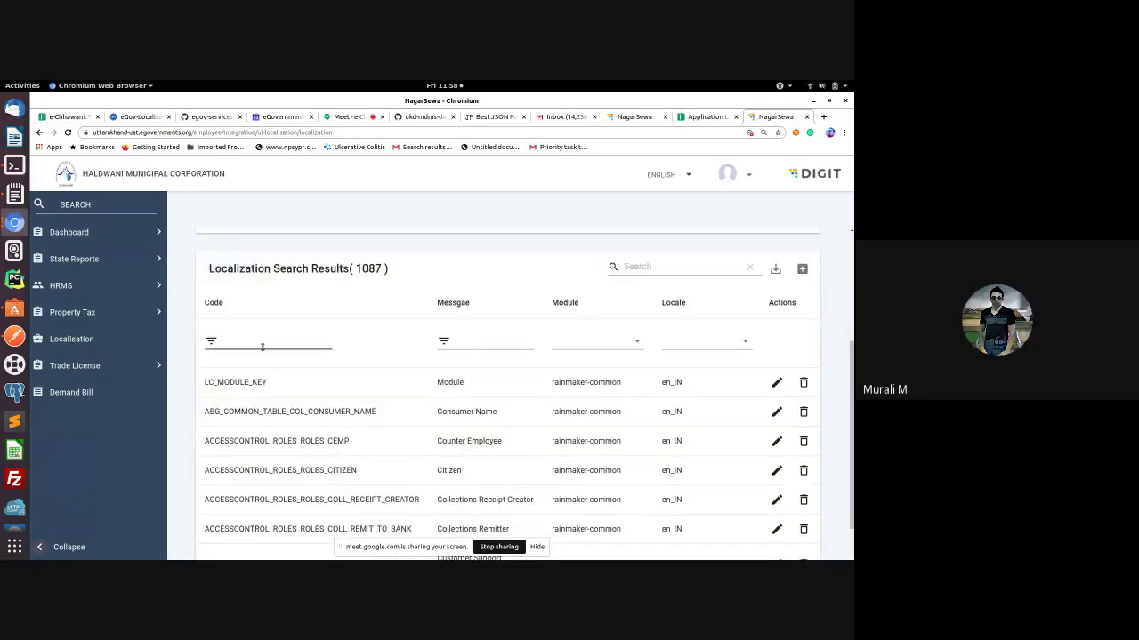
{"action": "left_click", "coordinate": [263, 345]}
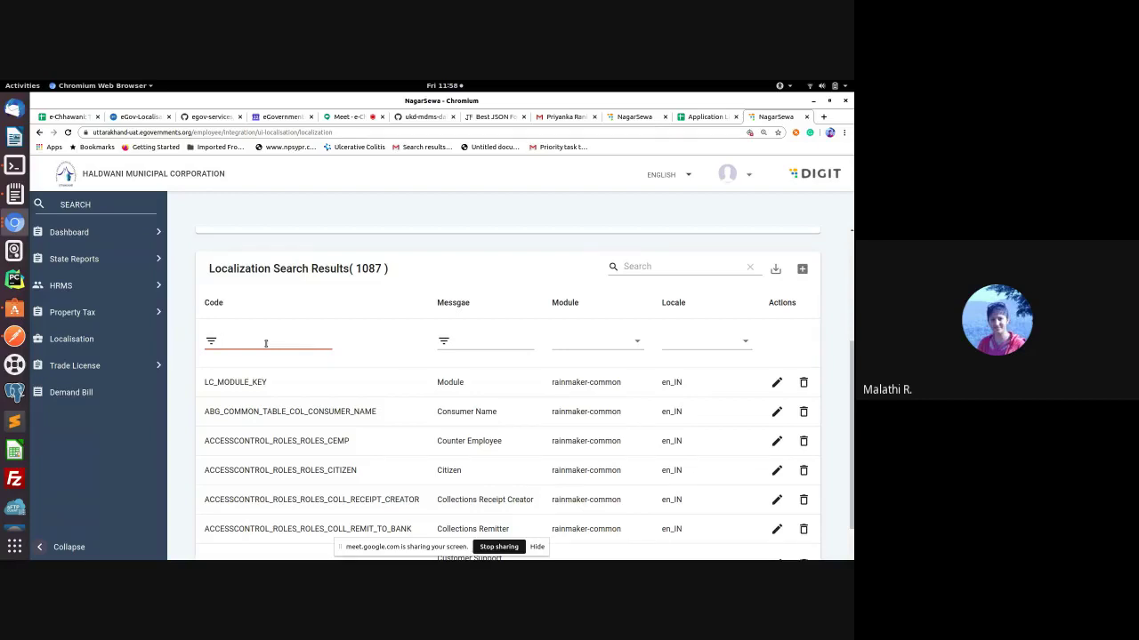
{"action": "type", "text": "AC"}
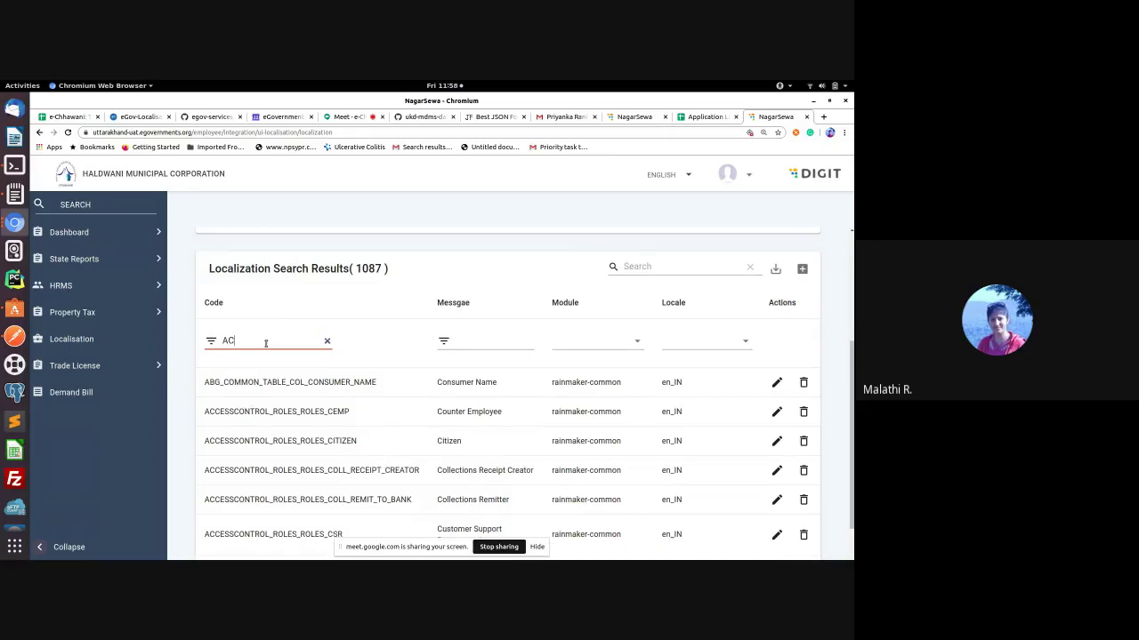
{"action": "type", "text": "TION_TEST_L"}
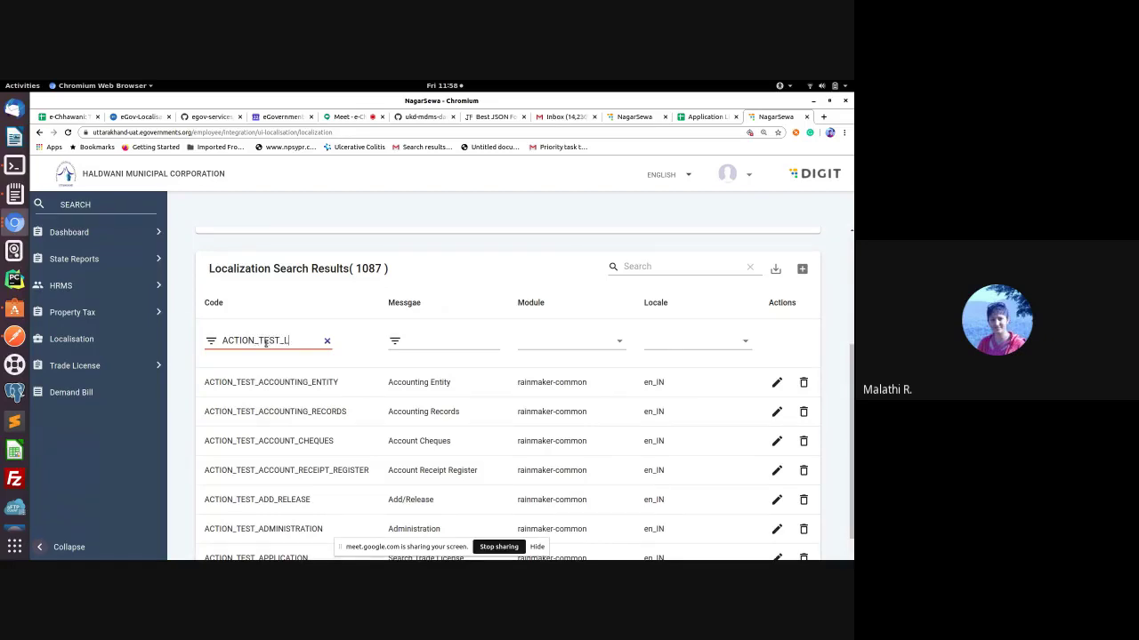
{"action": "type", "text": "OCAL"}
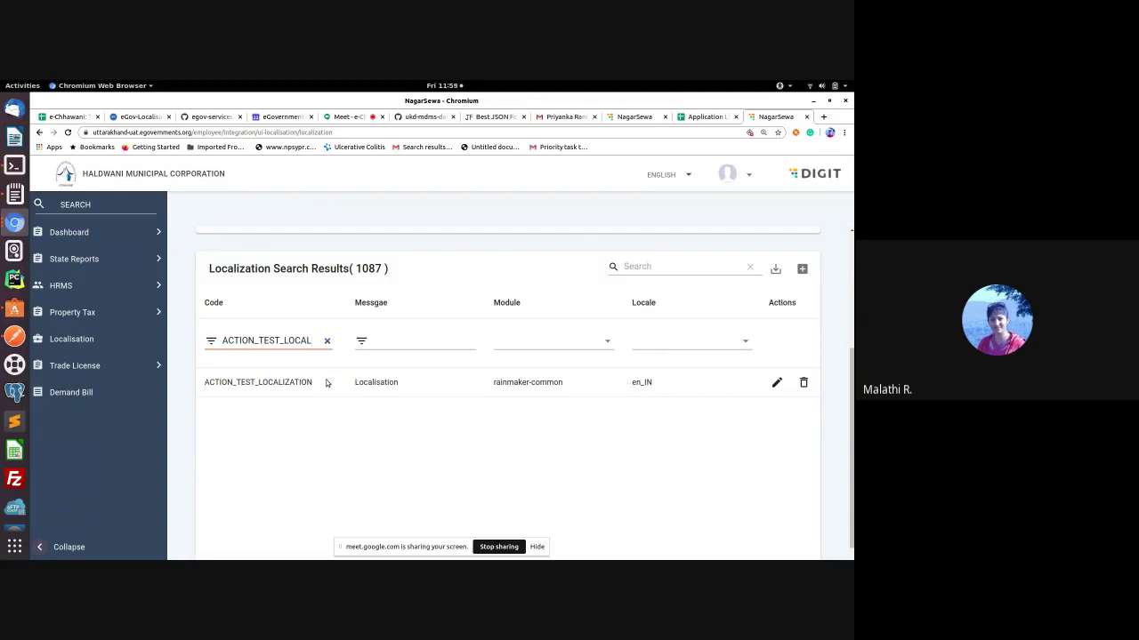
{"action": "left_click_drag", "start_coordinate": [312, 380], "coordinate": [205, 376]}
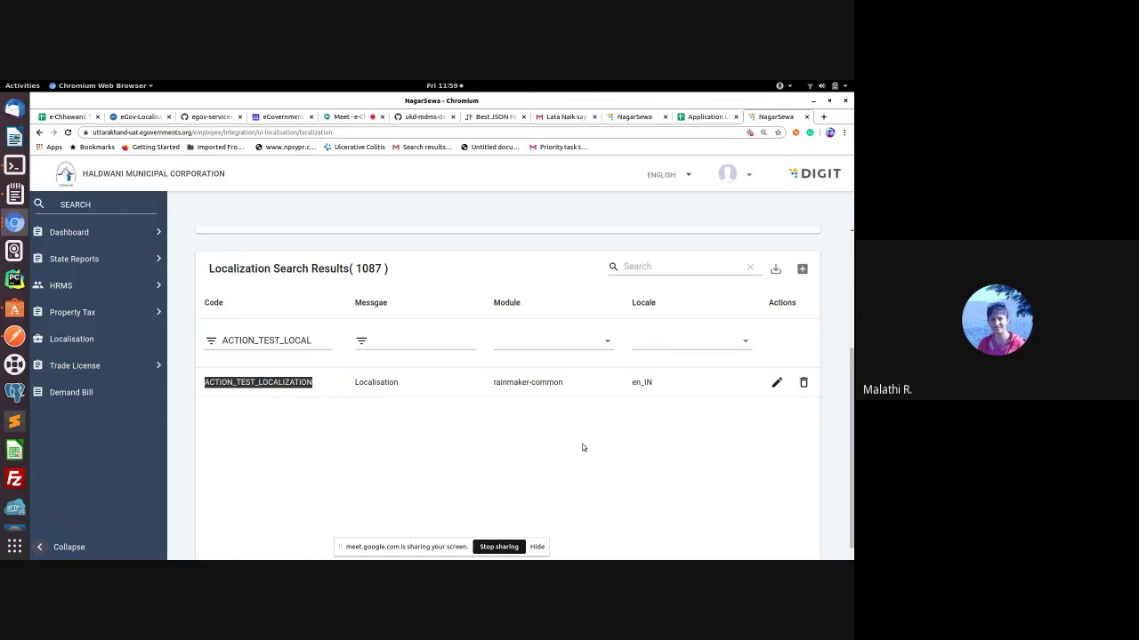
Step: Try to add a new localization entry and check which locale options it offers
{"action": "scroll", "coordinate": [583, 450], "scroll_direction": "up", "scroll_amount": 2}
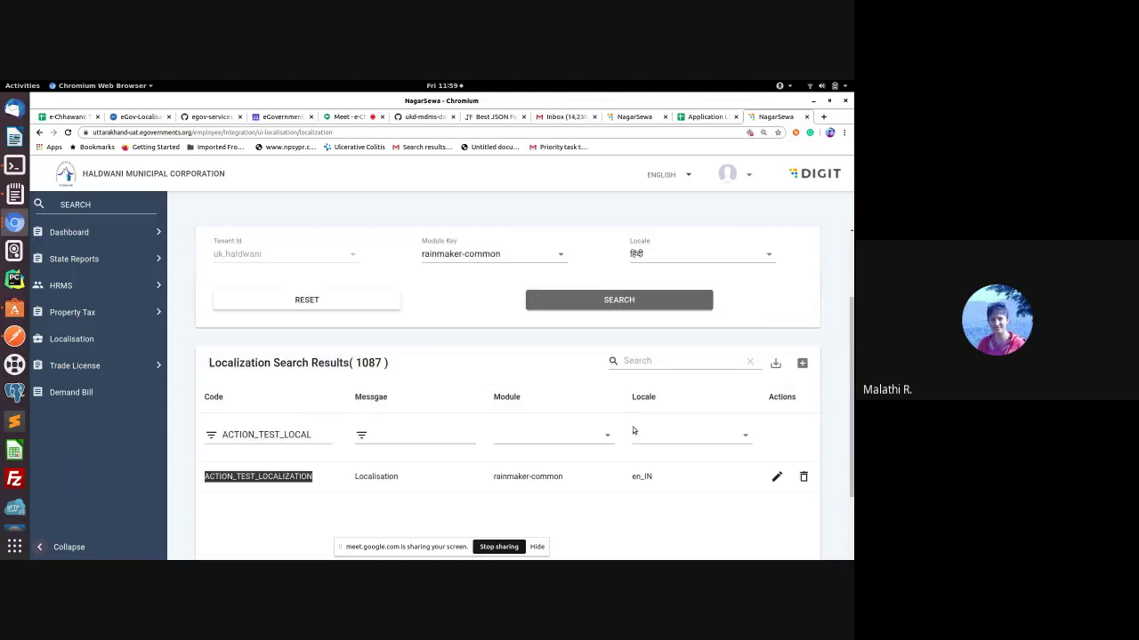
{"action": "left_click", "coordinate": [803, 365]}
{"action": "scroll", "coordinate": [648, 377], "scroll_direction": "down", "scroll_amount": 2}
{"action": "left_click", "coordinate": [648, 375]}
{"action": "left_click", "coordinate": [661, 370]}
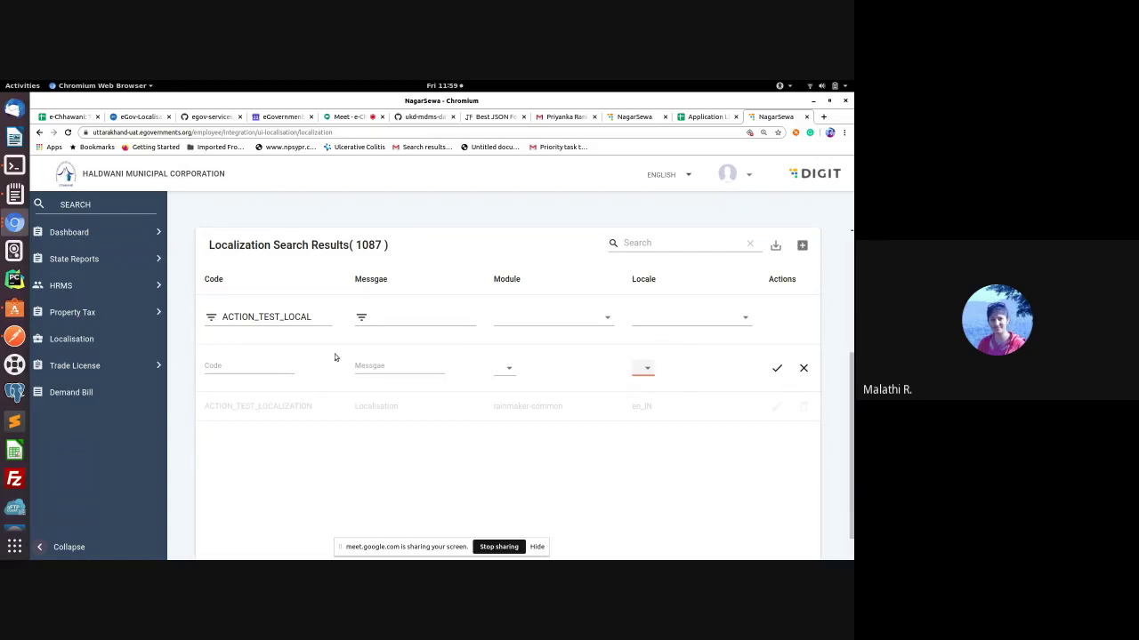
{"action": "left_click", "coordinate": [234, 366]}
{"action": "left_click", "coordinate": [644, 375]}
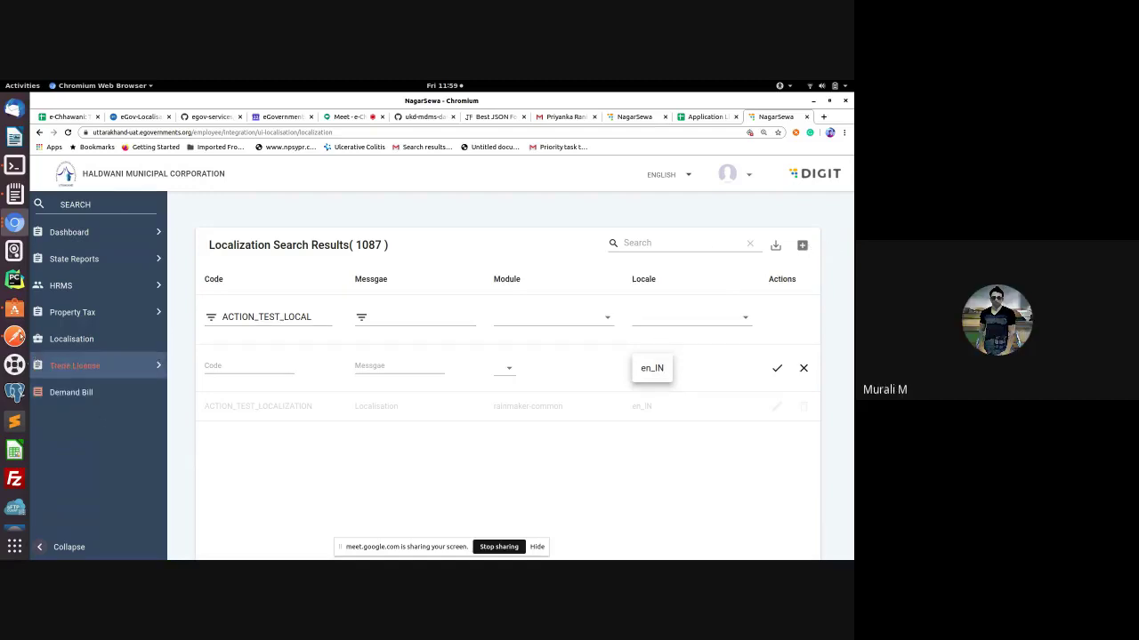
Step: Glance at Postman, return to NagarSewa and open the browser's developer tools to examine the localization search requests
{"action": "left_click", "coordinate": [15, 337]}
{"action": "left_click", "coordinate": [14, 222]}
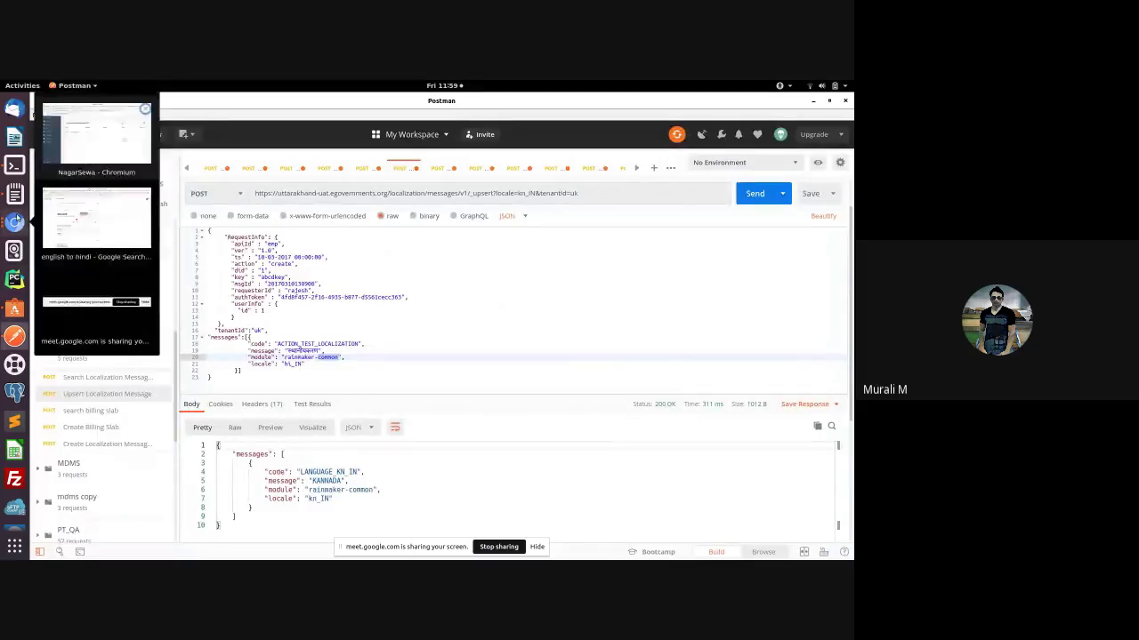
{"action": "left_click", "coordinate": [134, 176]}
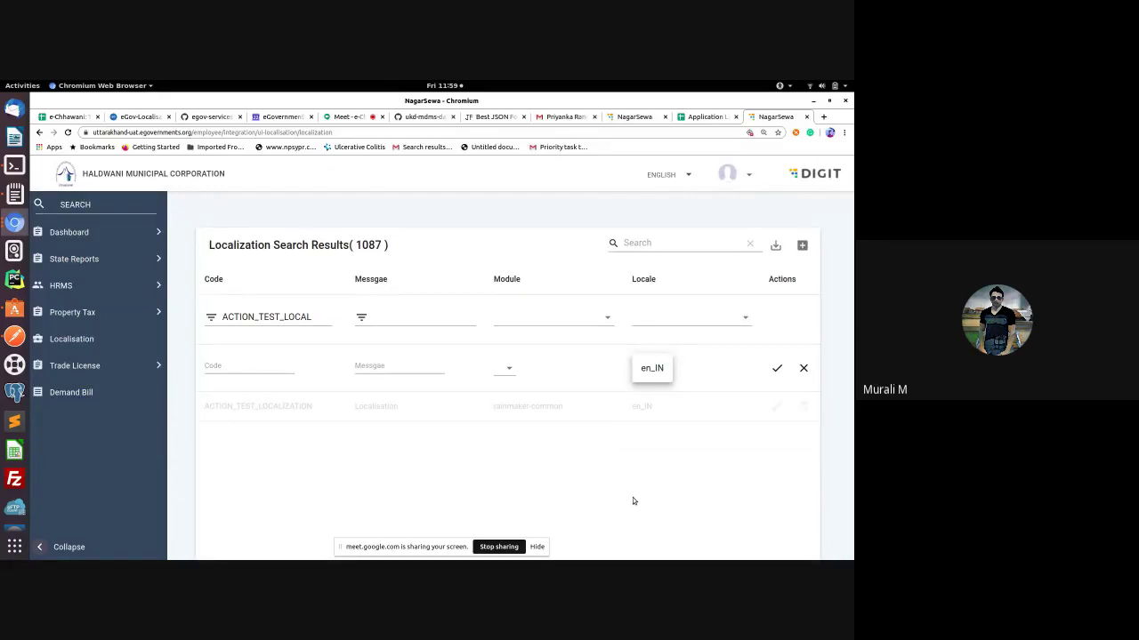
{"action": "key", "text": "ctrl+shift+i"}
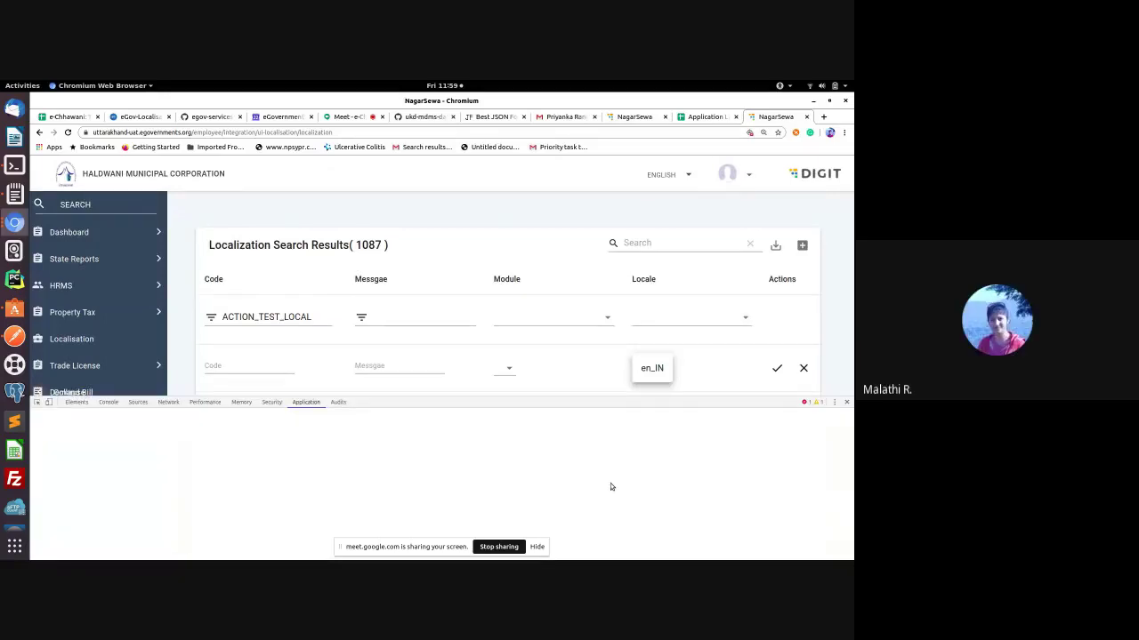
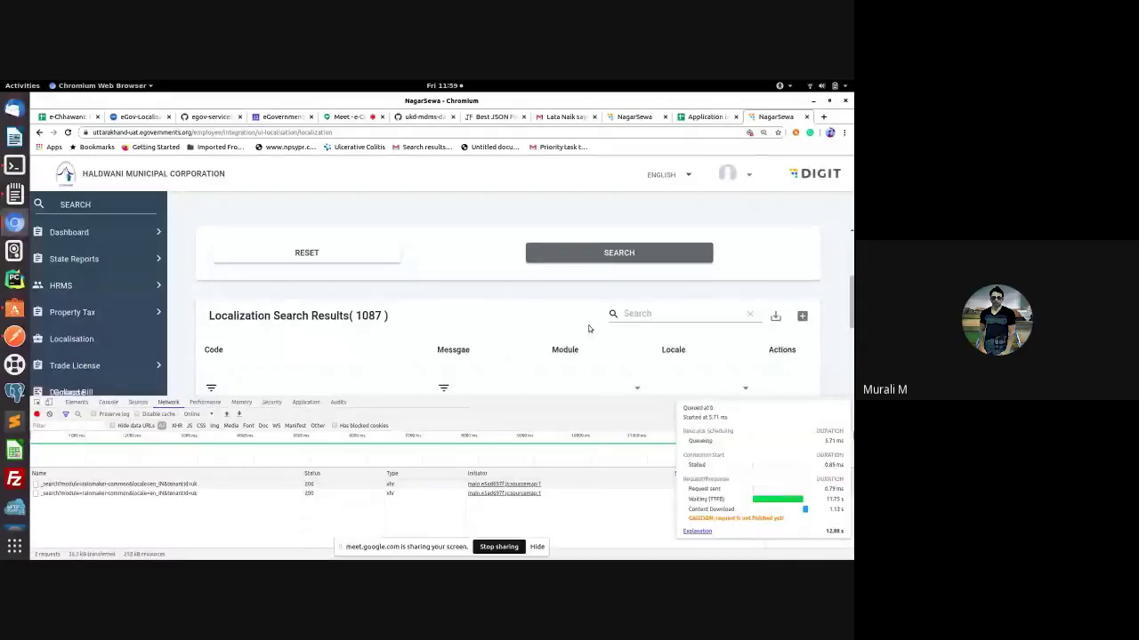
{"action": "scroll", "coordinate": [415, 254], "scroll_direction": "down", "scroll_amount": 4}
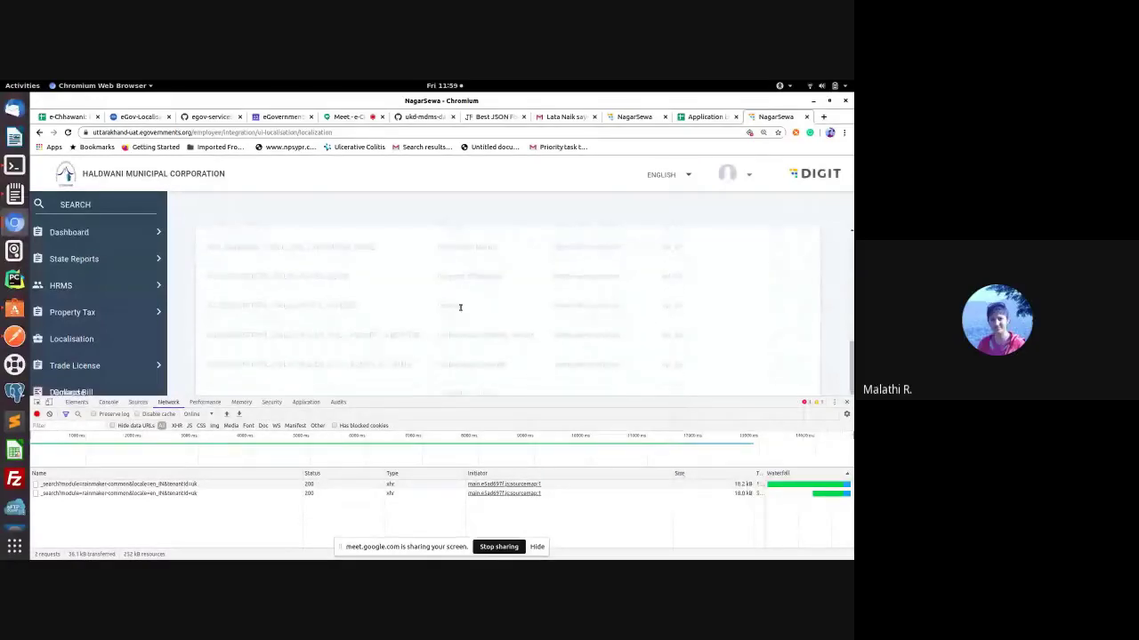
{"action": "scroll", "coordinate": [460, 307], "scroll_direction": "up", "scroll_amount": 4}
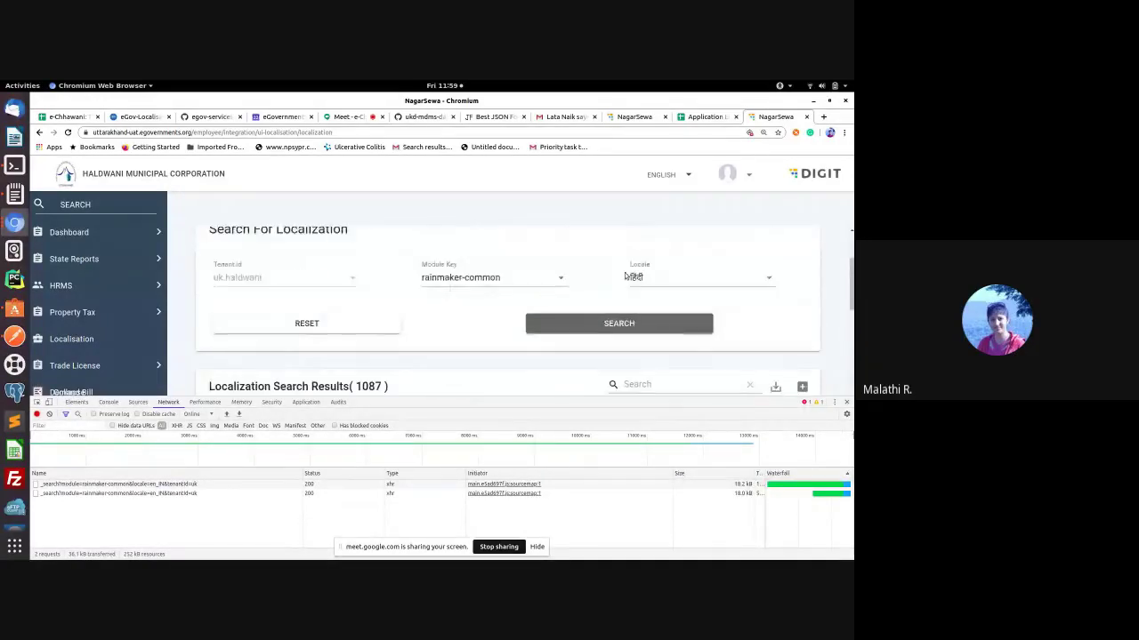
Step: Reset and rerun the localization search for the rainmaker-common module in Hindi, and discard the unsaved new entry row
{"action": "left_click", "coordinate": [397, 322]}
{"action": "scroll", "coordinate": [541, 338], "scroll_direction": "down", "scroll_amount": 3}
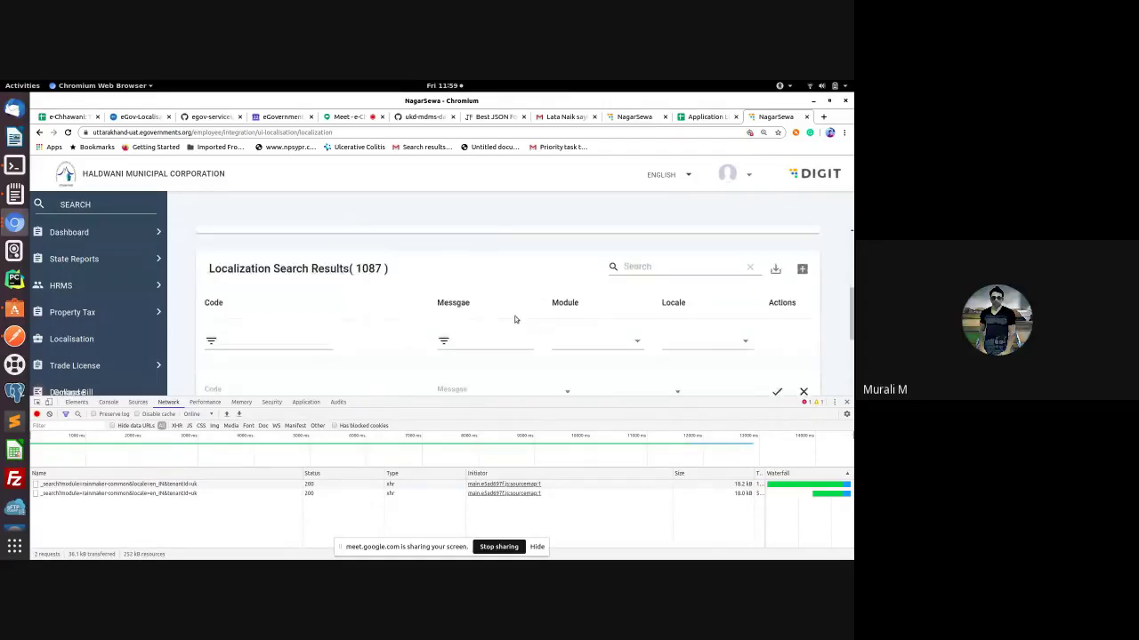
{"action": "scroll", "coordinate": [488, 312], "scroll_direction": "up", "scroll_amount": 3}
{"action": "left_click", "coordinate": [474, 261]}
{"action": "left_click", "coordinate": [474, 285]}
{"action": "left_click", "coordinate": [678, 258]}
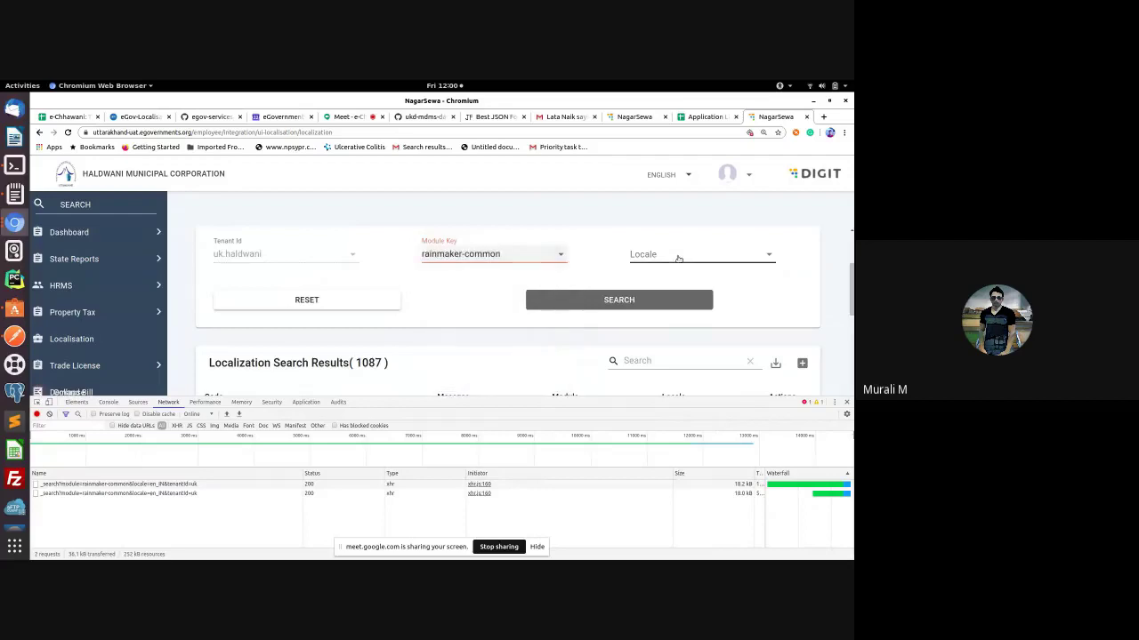
{"action": "left_click", "coordinate": [678, 258]}
{"action": "left_click", "coordinate": [668, 283]}
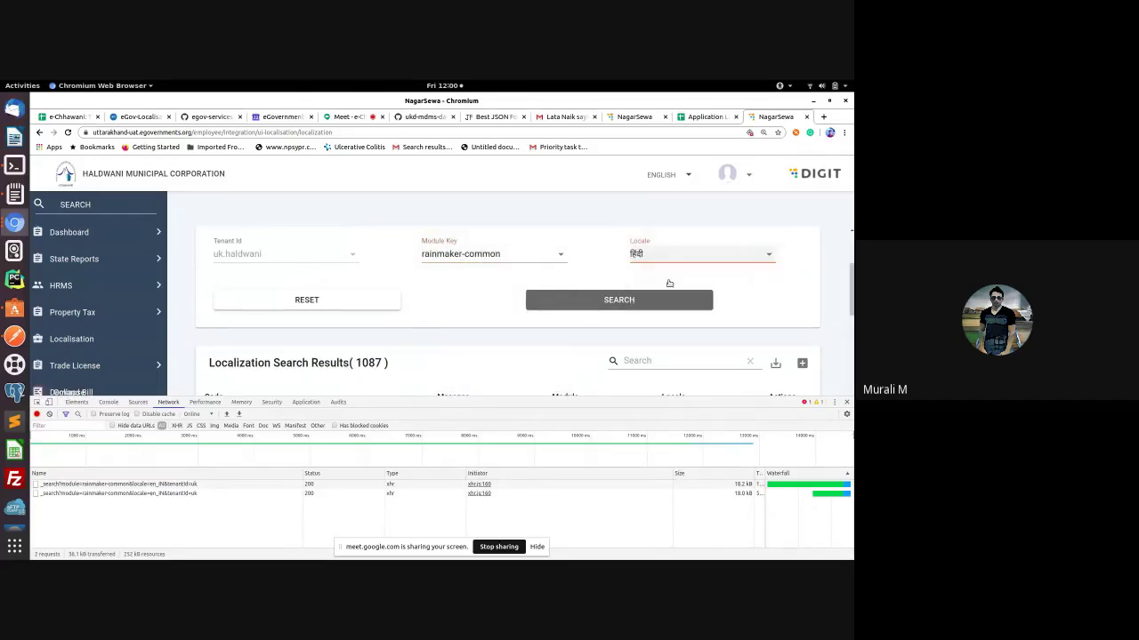
{"action": "scroll", "coordinate": [536, 299], "scroll_direction": "down", "scroll_amount": 3}
{"action": "scroll", "coordinate": [583, 267], "scroll_direction": "up", "scroll_amount": 2}
{"action": "left_click", "coordinate": [587, 262]}
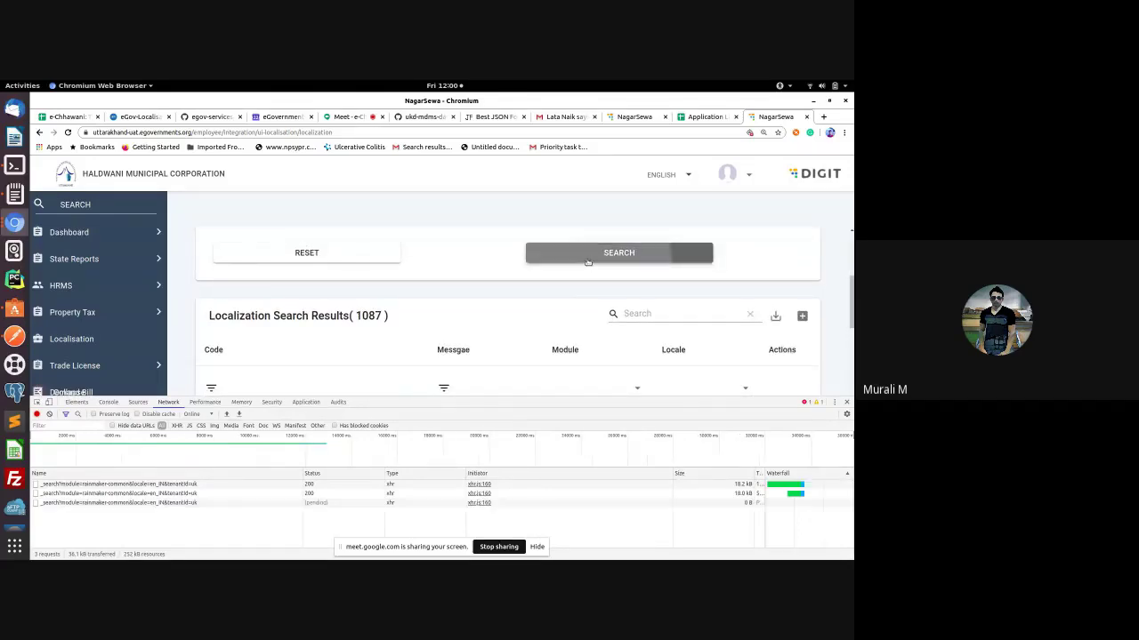
{"action": "scroll", "coordinate": [595, 292], "scroll_direction": "down", "scroll_amount": 3}
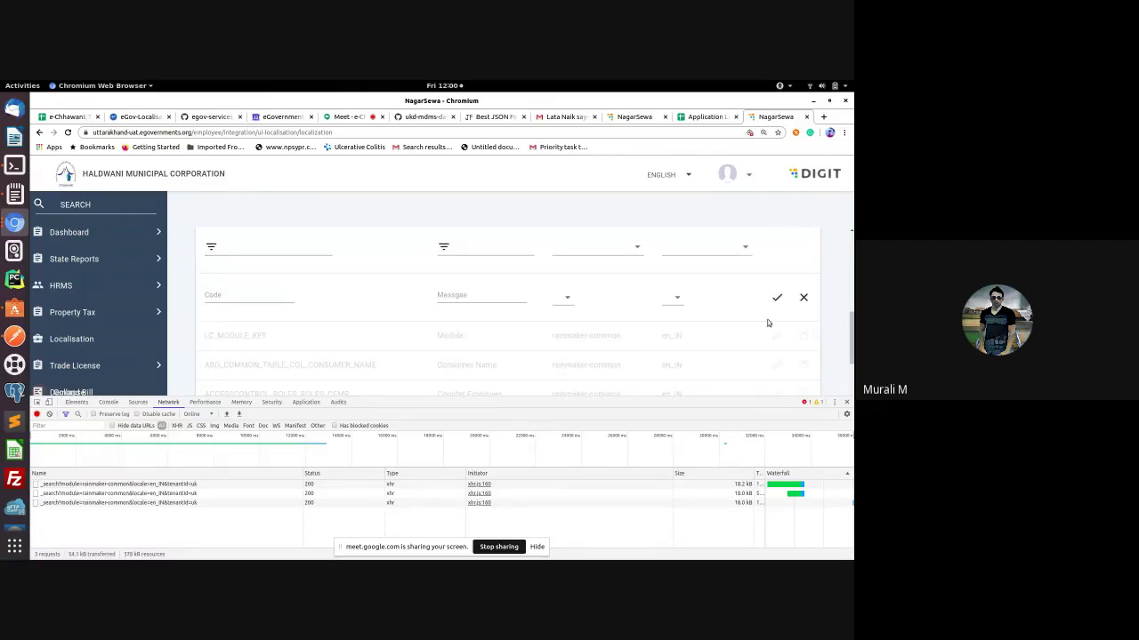
{"action": "left_click", "coordinate": [804, 301]}
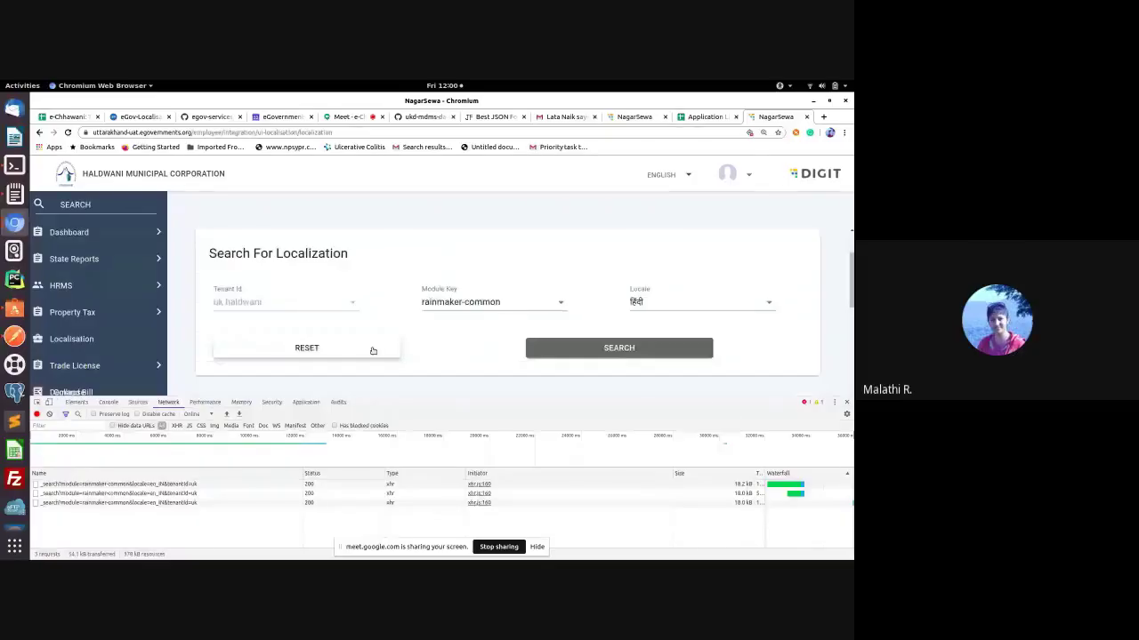
Step: Switch to Postman and send the upsert request with the Hindi message for ACTION_TEST_LOCALIZATION
{"action": "left_click", "coordinate": [14, 338]}
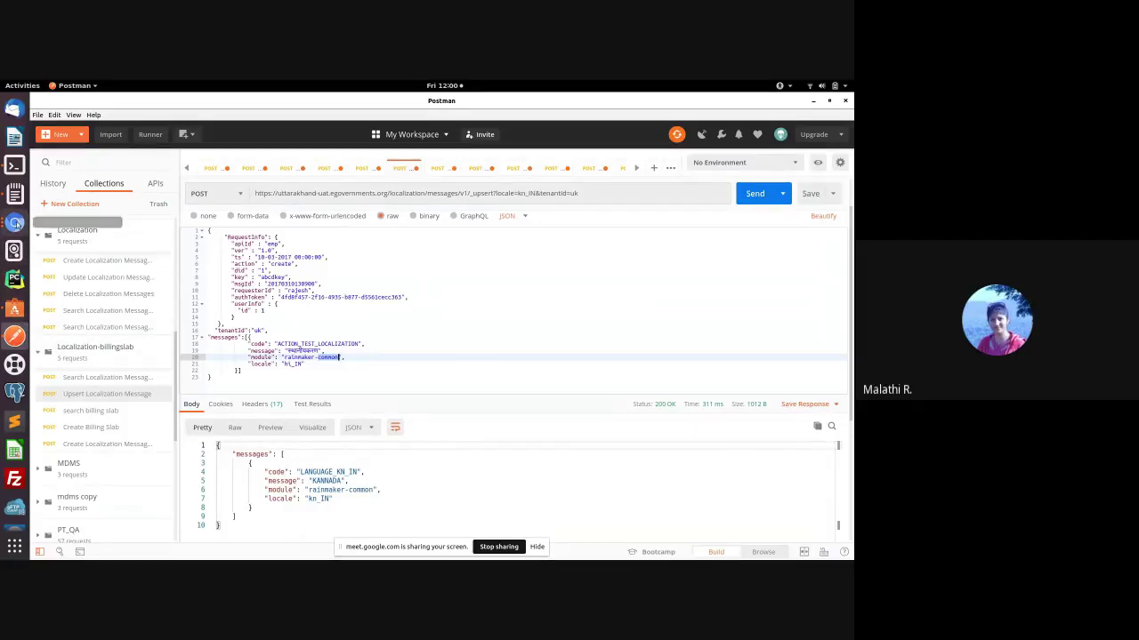
{"action": "left_click", "coordinate": [13, 224]}
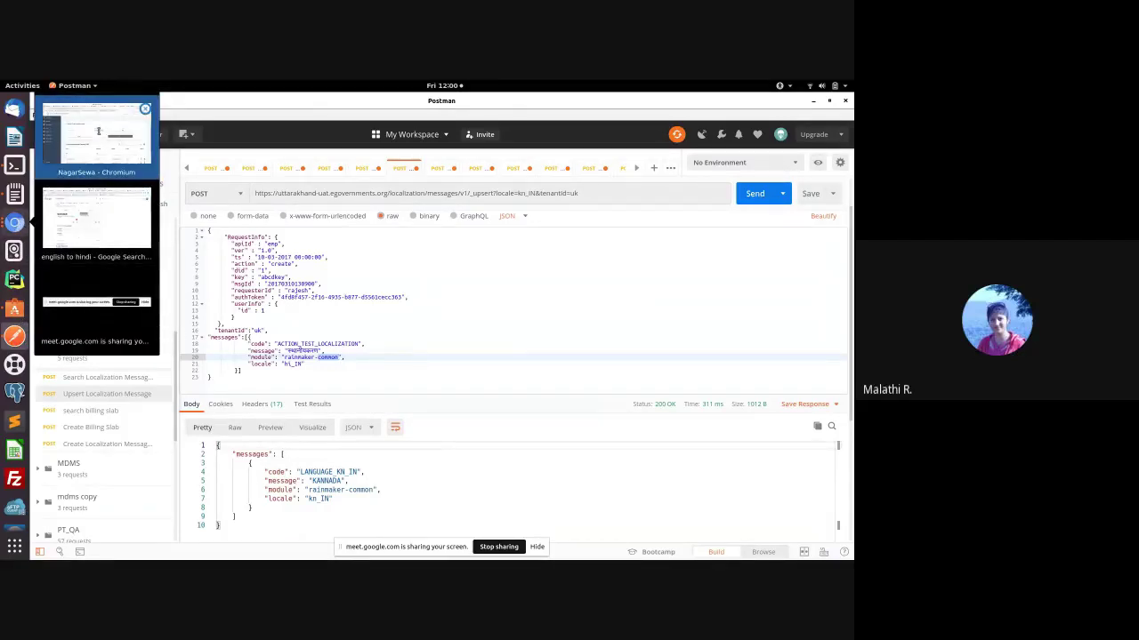
{"action": "left_click", "coordinate": [100, 134]}
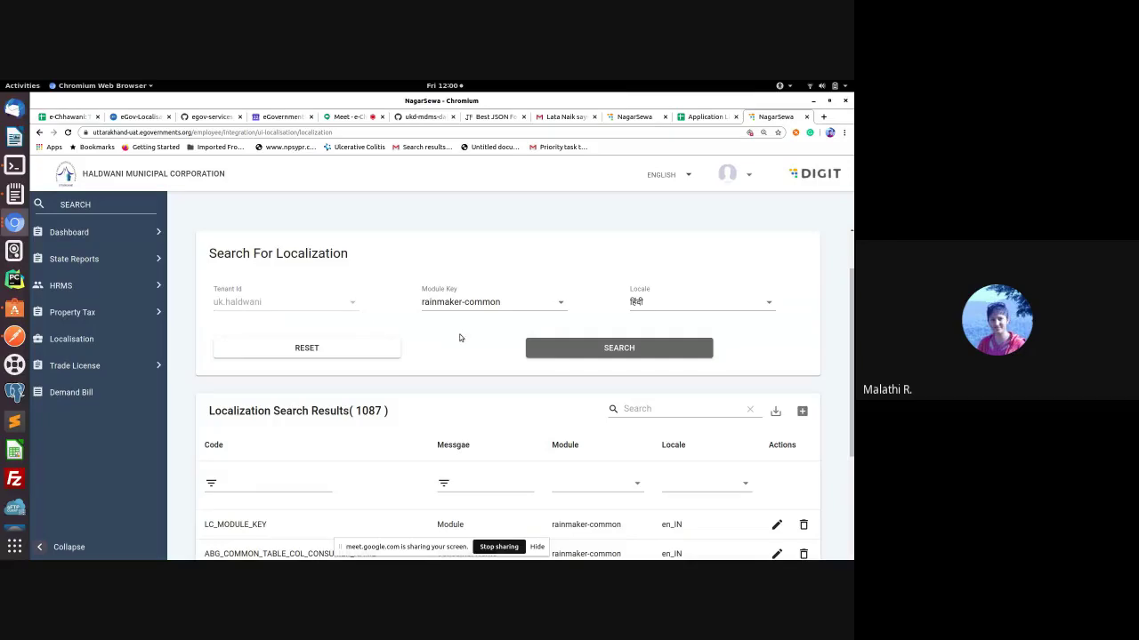
{"action": "left_click", "coordinate": [16, 335]}
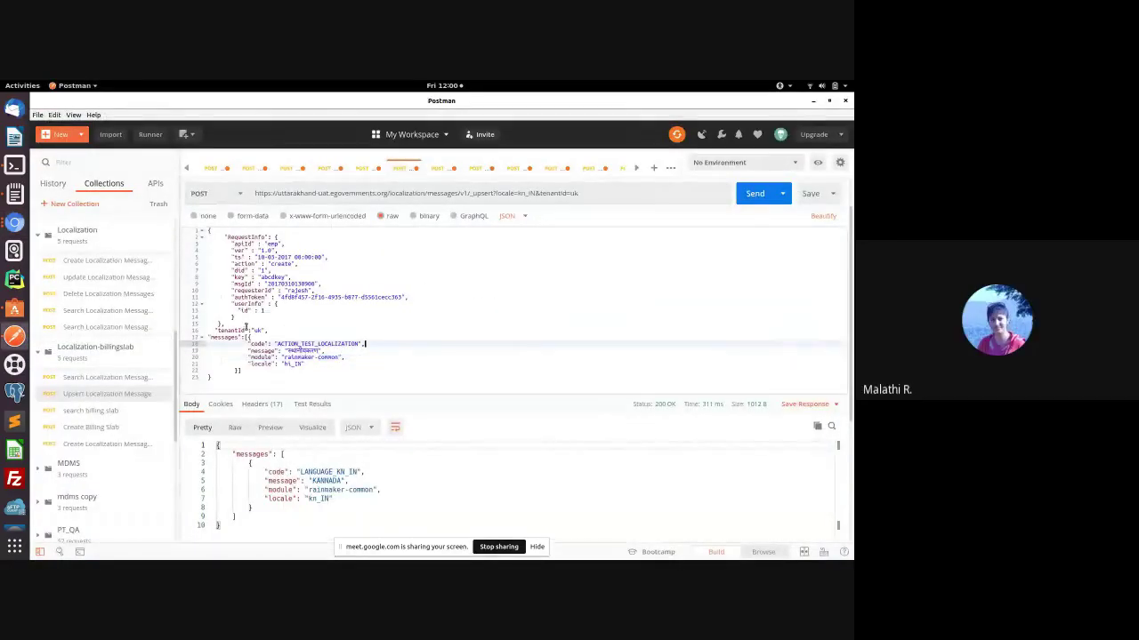
{"action": "left_click", "coordinate": [277, 343]}
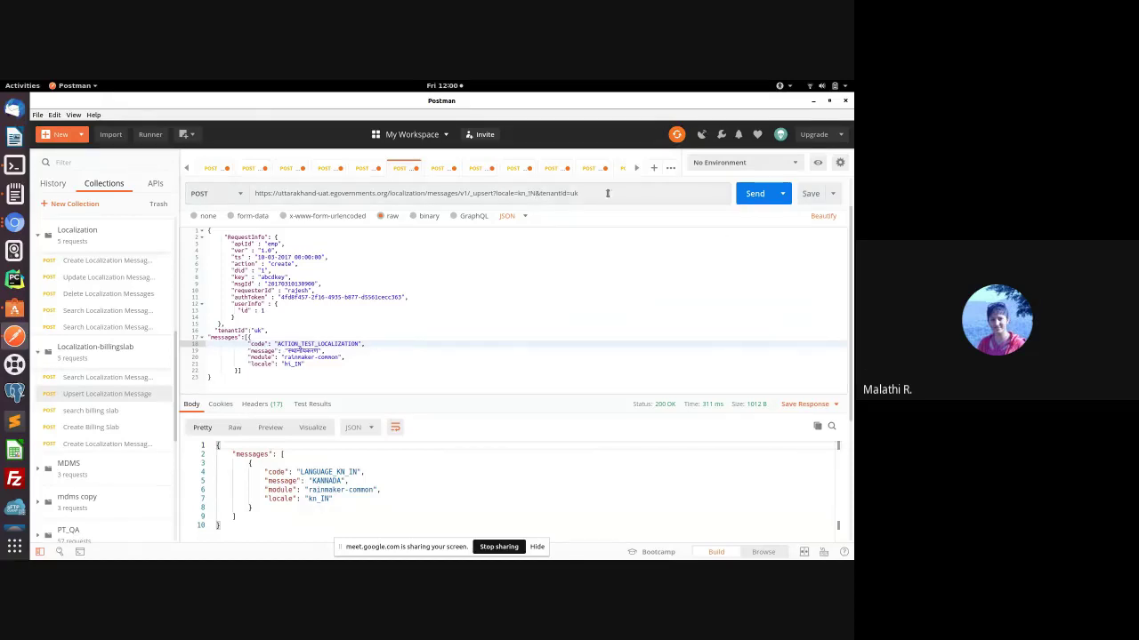
{"action": "left_click", "coordinate": [760, 197]}
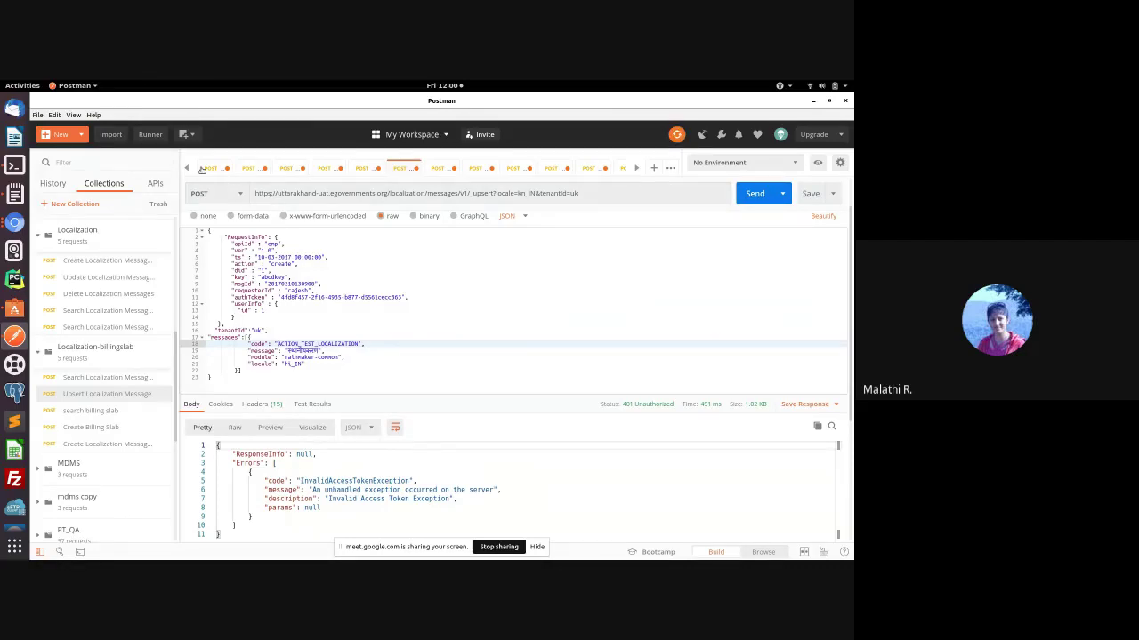
Step: Request a new access token from the user/oauth/token endpoint, copy it and return to the Upsert Localization Message request
{"action": "left_click", "coordinate": [251, 168]}
{"action": "left_click", "coordinate": [753, 194]}
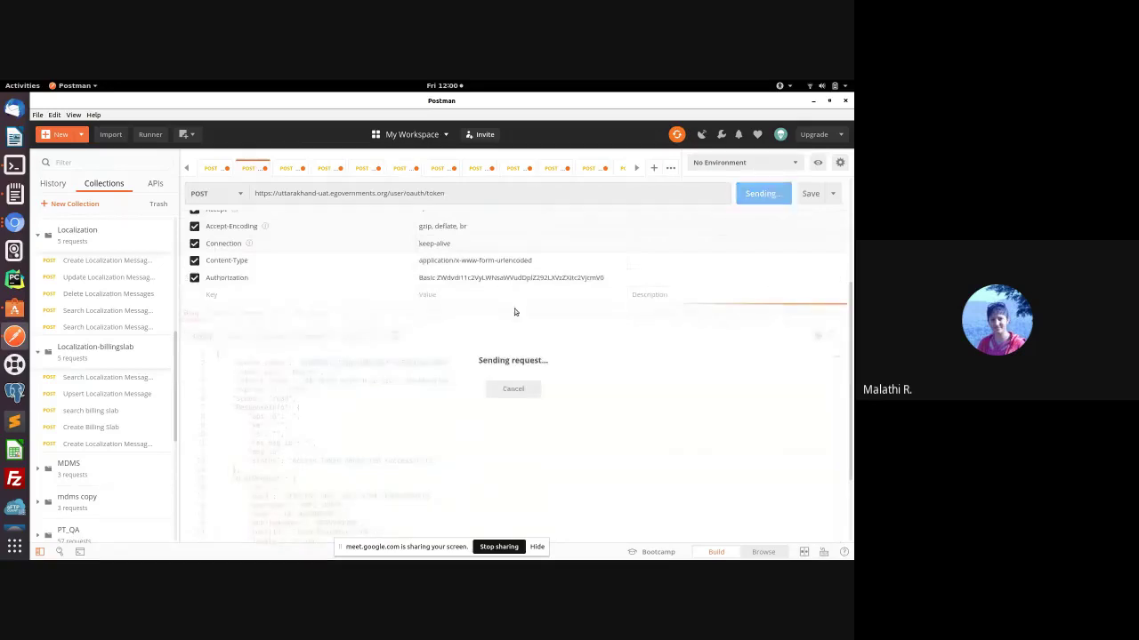
{"action": "left_click_drag", "start_coordinate": [299, 363], "coordinate": [447, 363]}
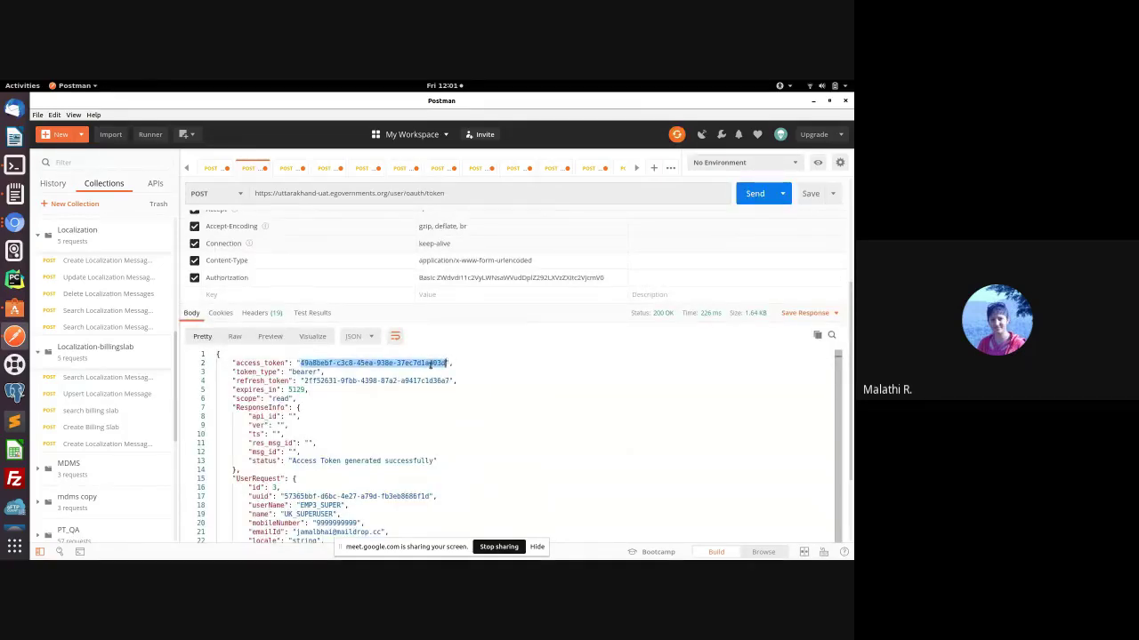
{"action": "right_click", "coordinate": [432, 363]}
{"action": "left_click", "coordinate": [465, 422]}
{"action": "left_click", "coordinate": [155, 397]}
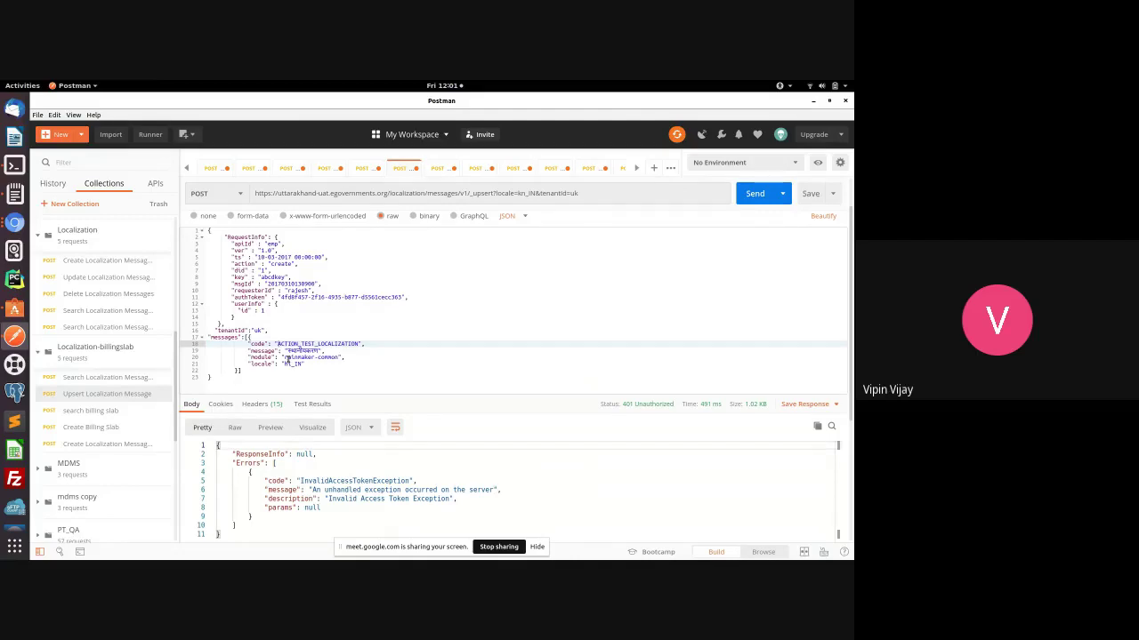
Step: Replace the authToken value in the upsert request body with the copied access token and send the request
{"action": "left_click_drag", "start_coordinate": [279, 297], "coordinate": [402, 297]}
{"action": "key", "text": "ctrl+v"}
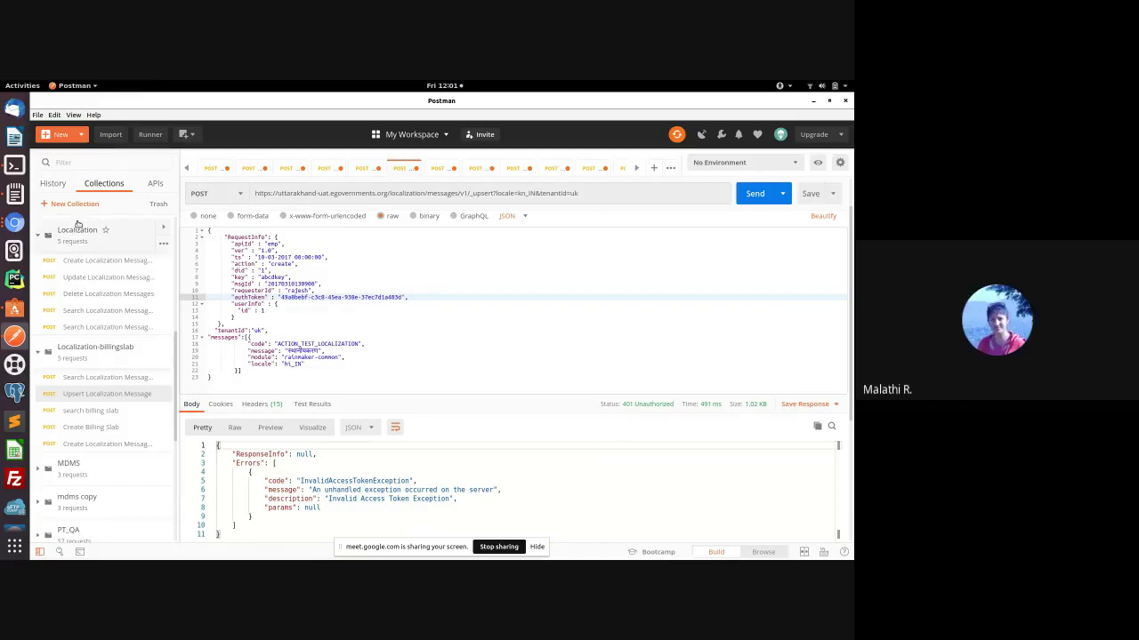
{"action": "left_click", "coordinate": [754, 195]}
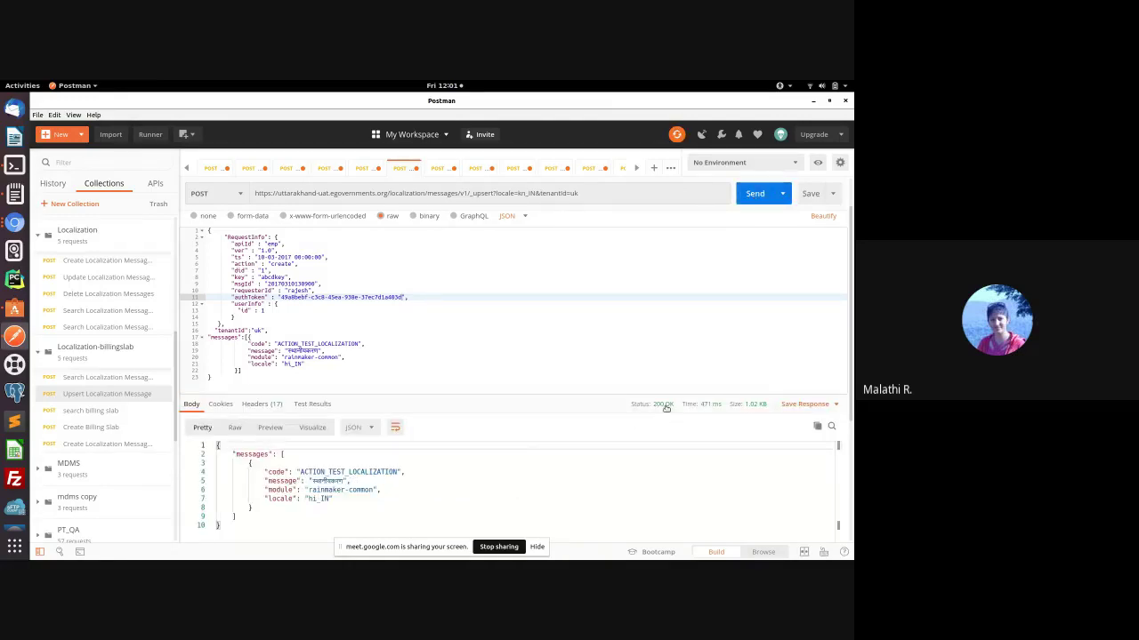
Step: Switch to NagarSewa, reload the page, set the interface language to Hindi and open the Localisation page
{"action": "left_click", "coordinate": [14, 223]}
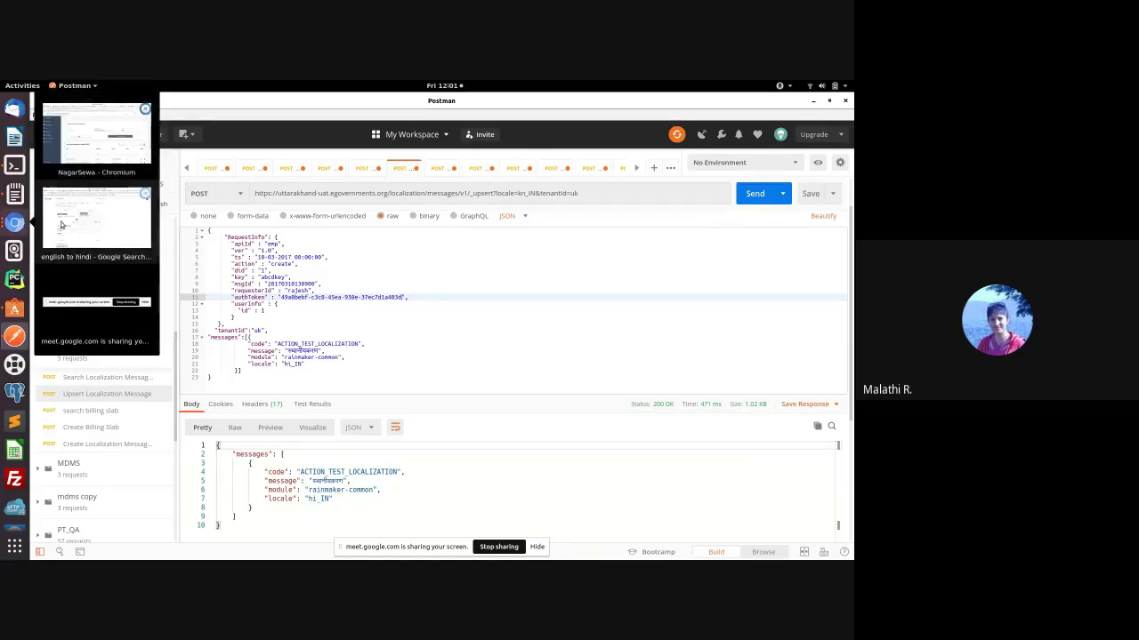
{"action": "left_click", "coordinate": [85, 160]}
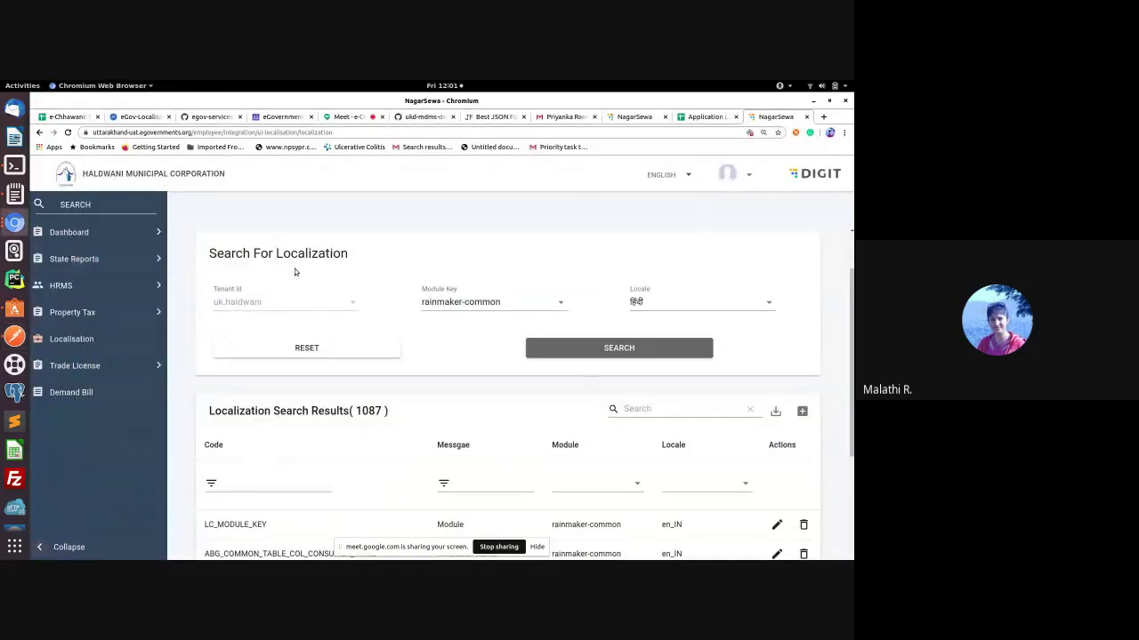
{"action": "left_click", "coordinate": [688, 175]}
{"action": "left_click", "coordinate": [465, 229]}
{"action": "left_click", "coordinate": [67, 131]}
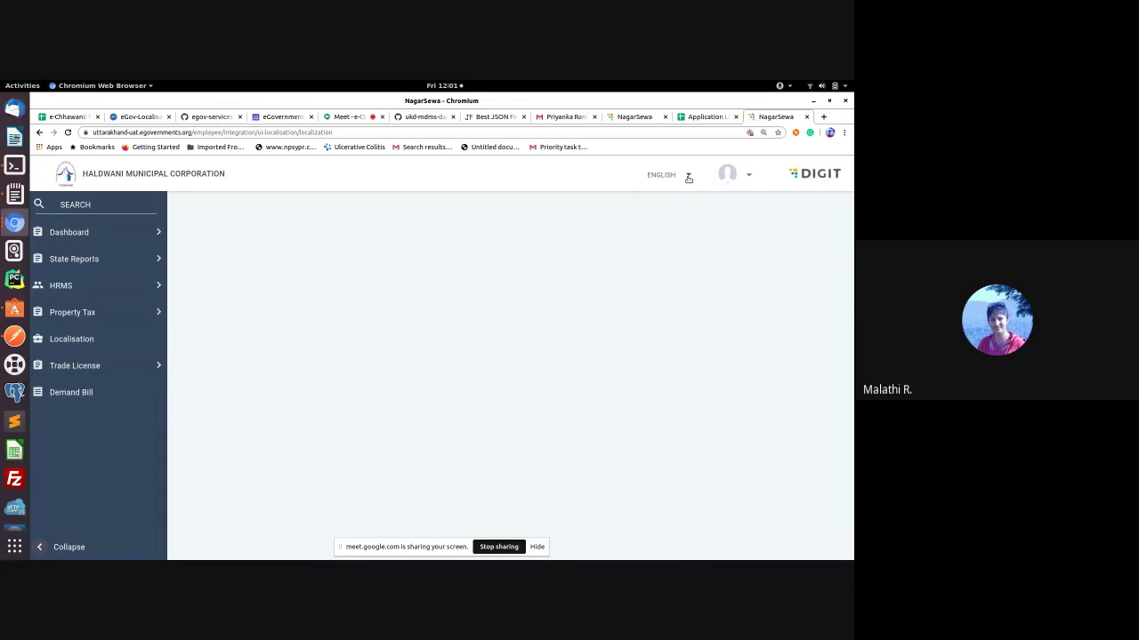
{"action": "left_click", "coordinate": [690, 177]}
{"action": "left_click", "coordinate": [684, 195]}
{"action": "left_click", "coordinate": [71, 348]}
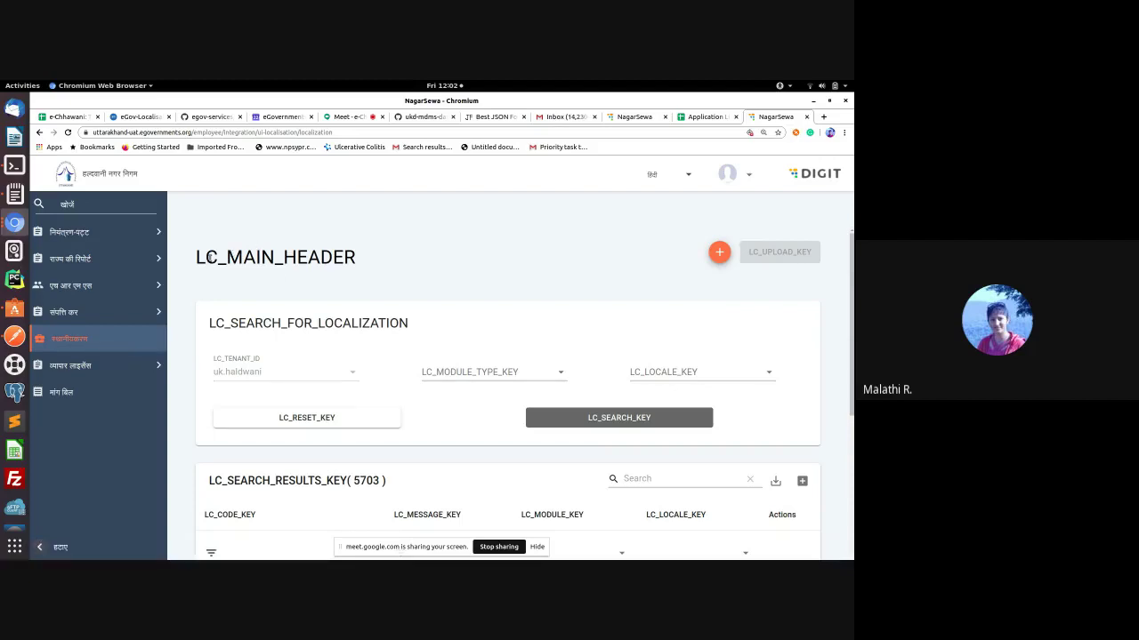
Step: Examine the LC_MAIN_HEADER heading and the other label keys on the Localisation page
{"action": "left_click_drag", "start_coordinate": [196, 256], "coordinate": [386, 262]}
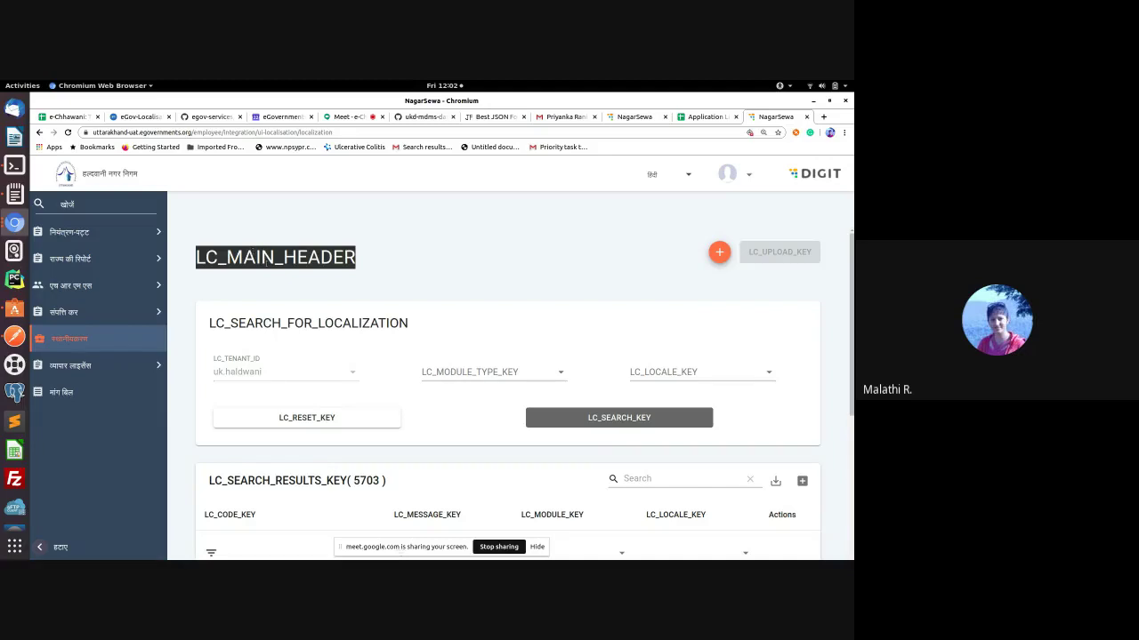
{"action": "left_click_drag", "start_coordinate": [368, 261], "coordinate": [192, 243]}
{"action": "scroll", "coordinate": [470, 313], "scroll_direction": "down", "scroll_amount": 2}
{"action": "scroll", "coordinate": [466, 326], "scroll_direction": "up", "scroll_amount": 2}
{"action": "left_click", "coordinate": [423, 304]}
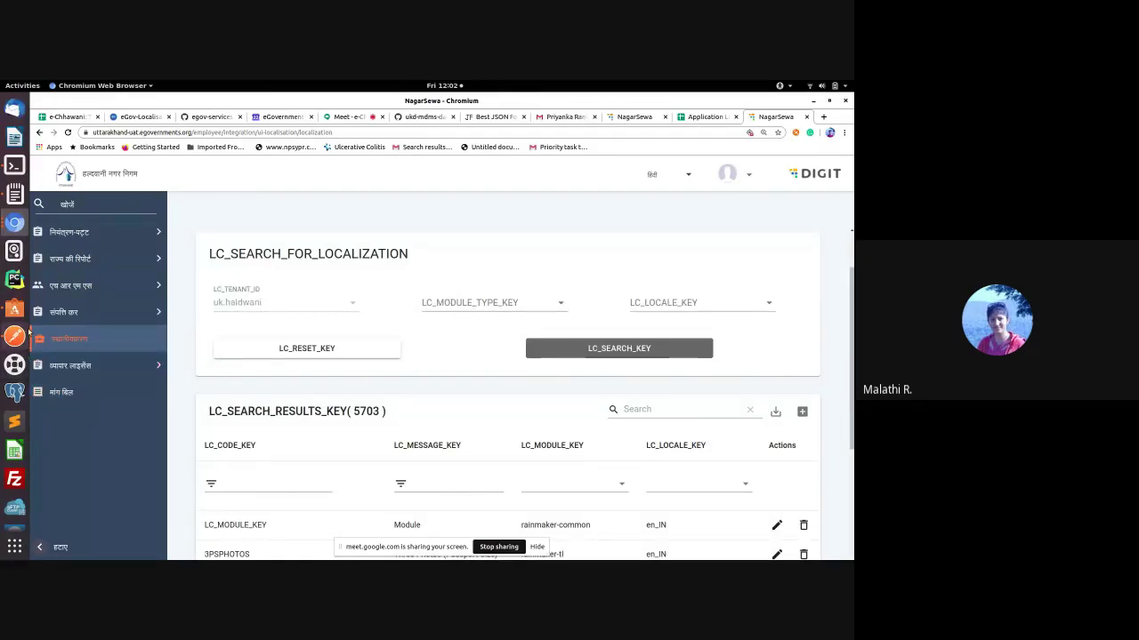
Step: Switch to Postman to examine the messages array in the upsert body, and return to the NagarSewa Localisation page
{"action": "left_click", "coordinate": [14, 336]}
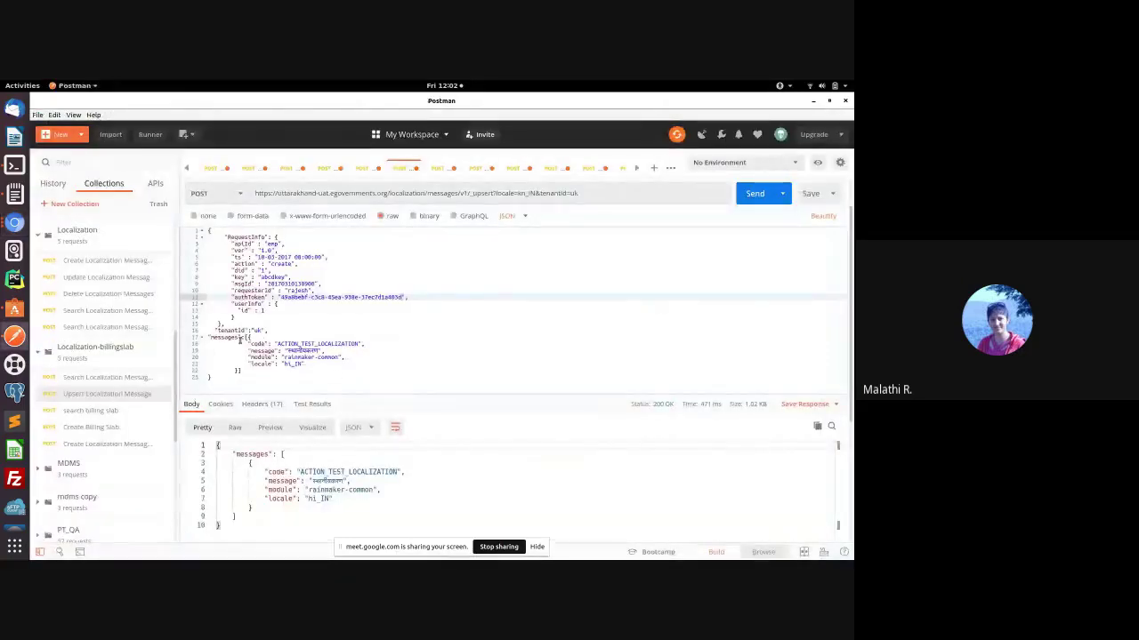
{"action": "left_click", "coordinate": [248, 338]}
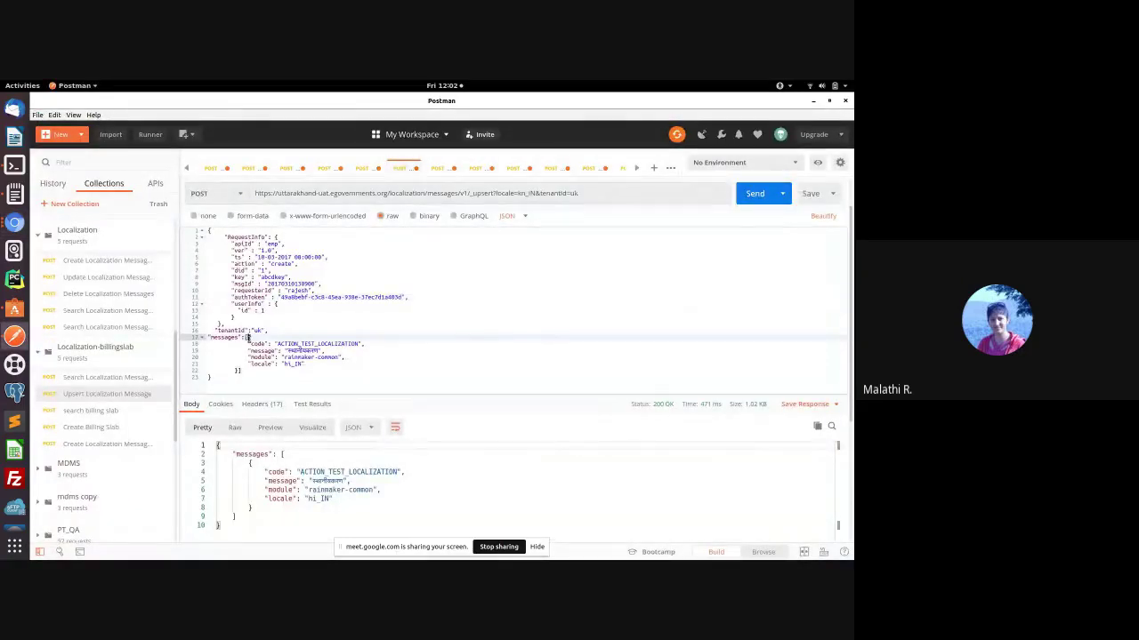
{"action": "left_click_drag", "start_coordinate": [249, 338], "coordinate": [244, 351]}
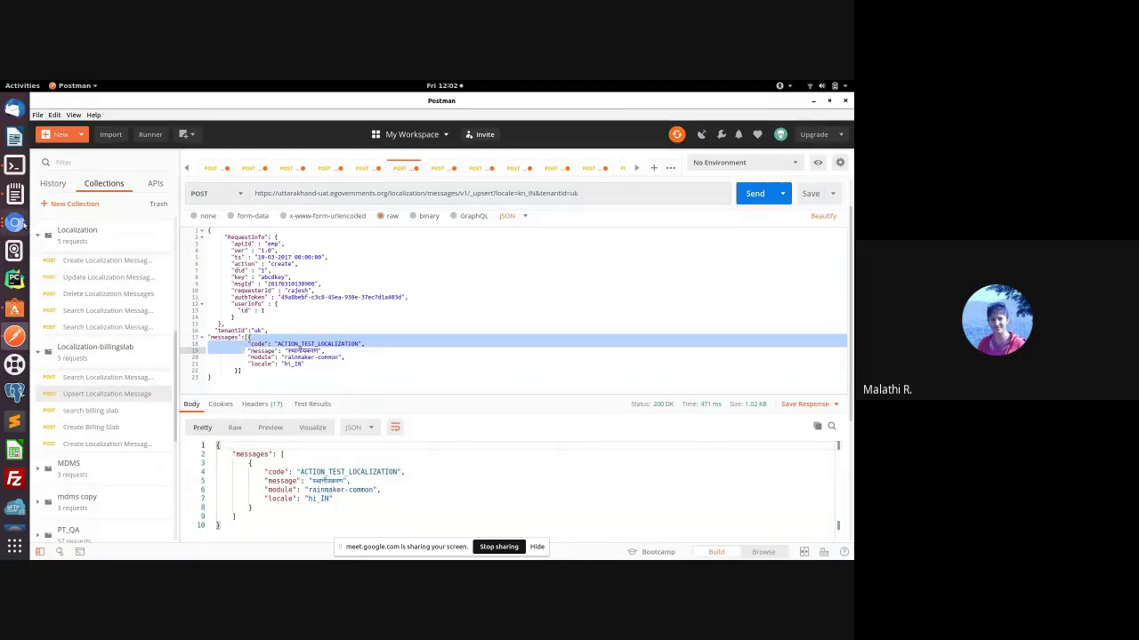
{"action": "left_click", "coordinate": [14, 222]}
{"action": "left_click", "coordinate": [108, 174]}
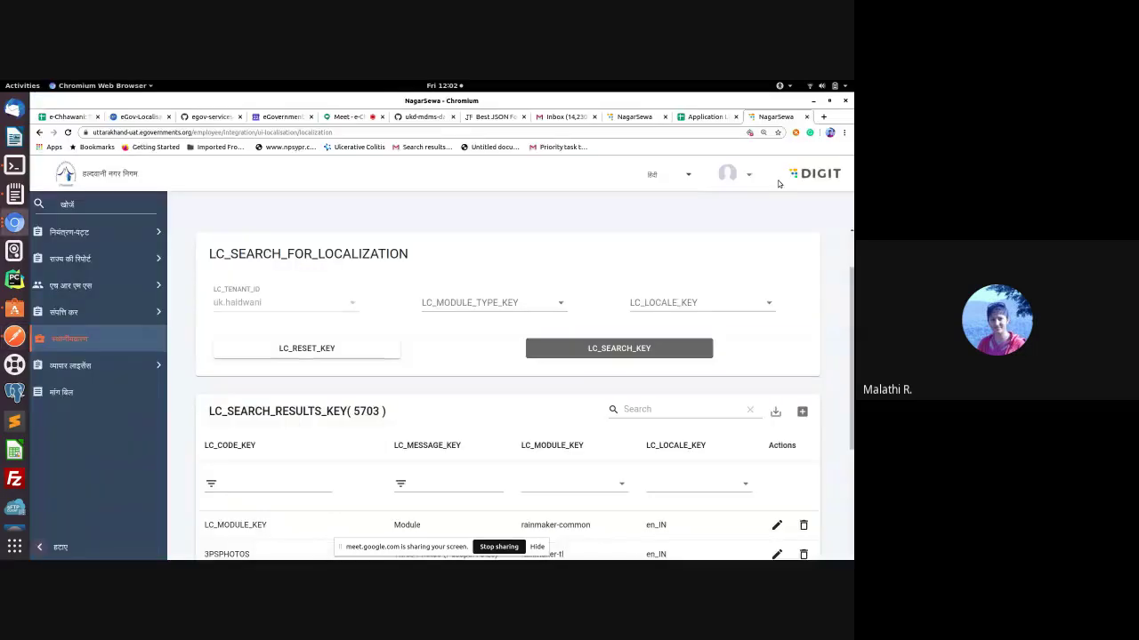
{"action": "scroll", "coordinate": [758, 290], "scroll_direction": "up", "scroll_amount": 2}
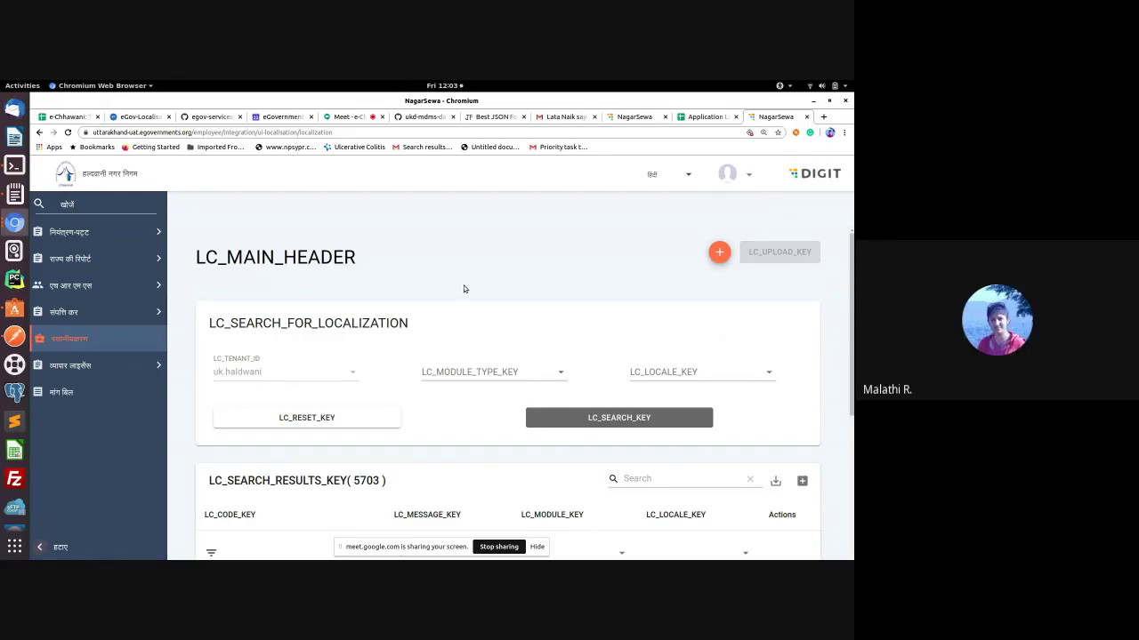
Step: Switch to Postman and examine the ACTION_TEST_LOCALIZATION code in the body and the locale and tenantId parameters in the upsert URL
{"action": "left_click", "coordinate": [14, 336]}
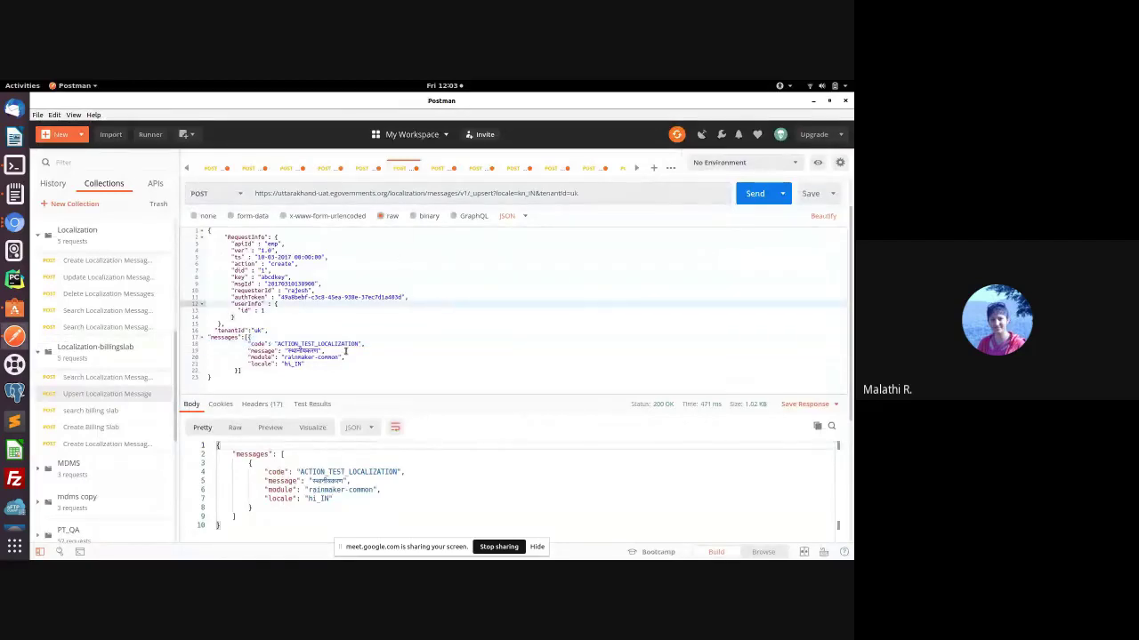
{"action": "left_click", "coordinate": [445, 338]}
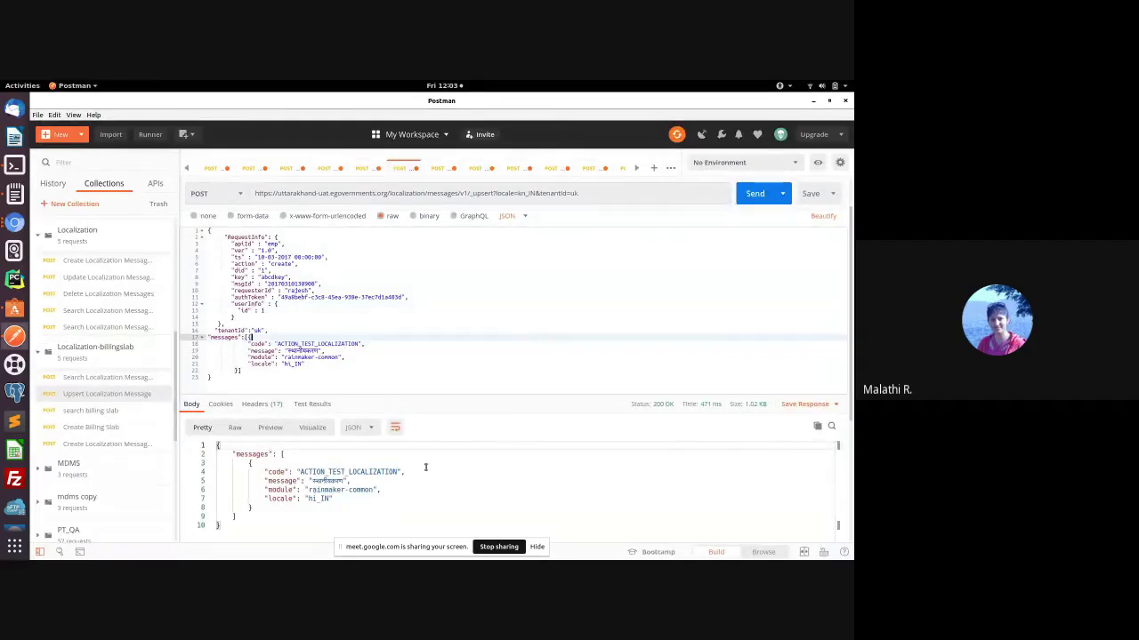
{"action": "left_click", "coordinate": [327, 380]}
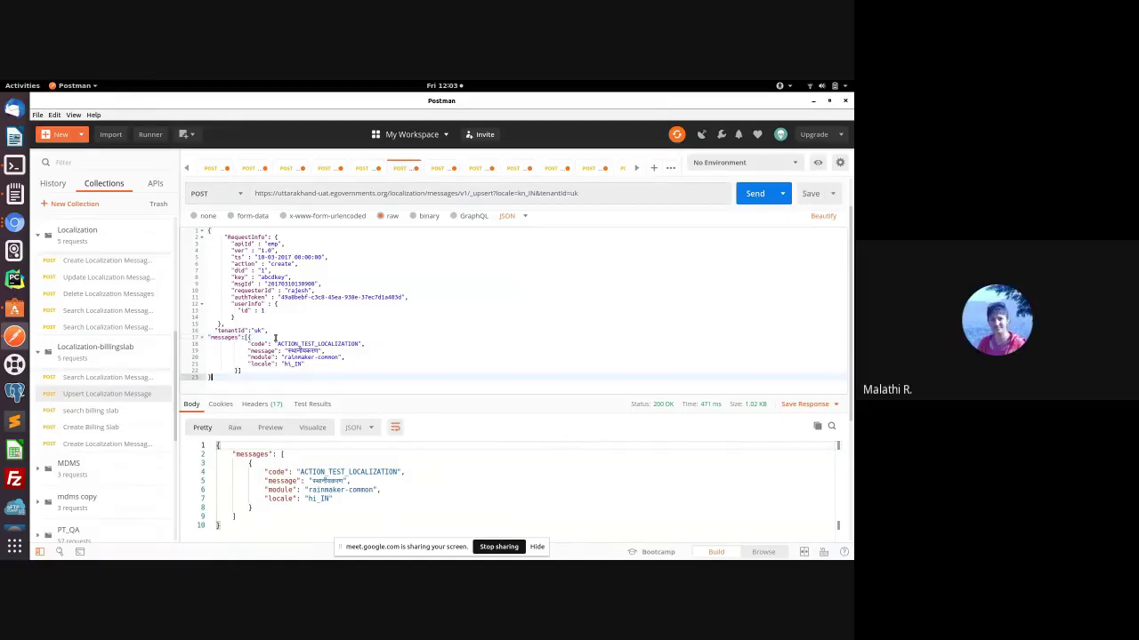
{"action": "double_click", "coordinate": [279, 343]}
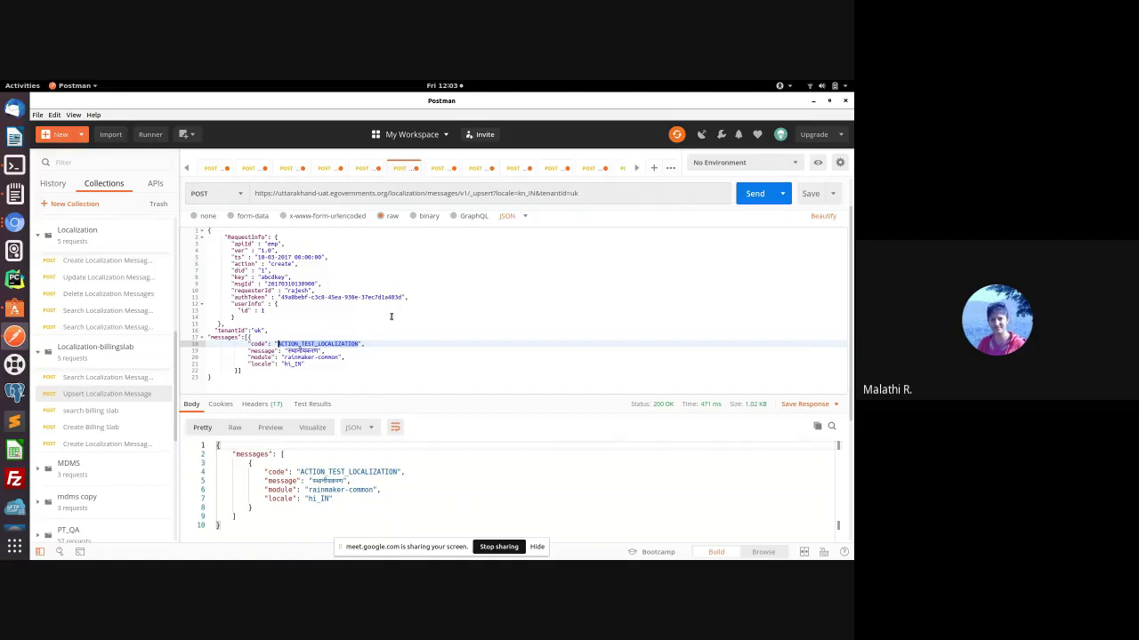
{"action": "left_click", "coordinate": [391, 318]}
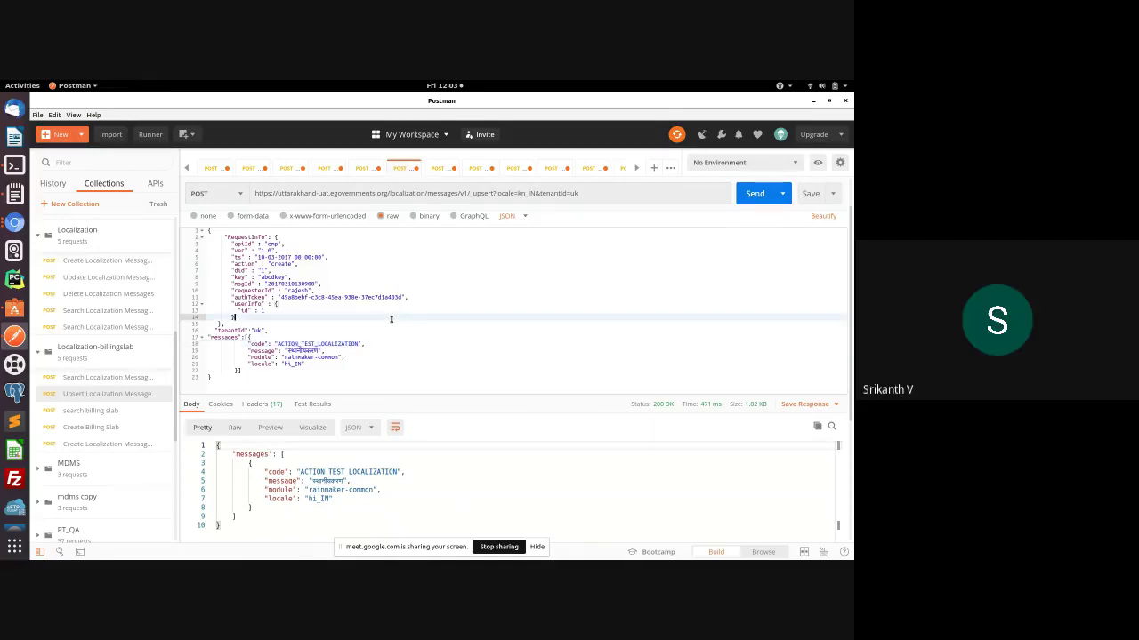
{"action": "double_click", "coordinate": [527, 194]}
{"action": "left_click", "coordinate": [540, 193]}
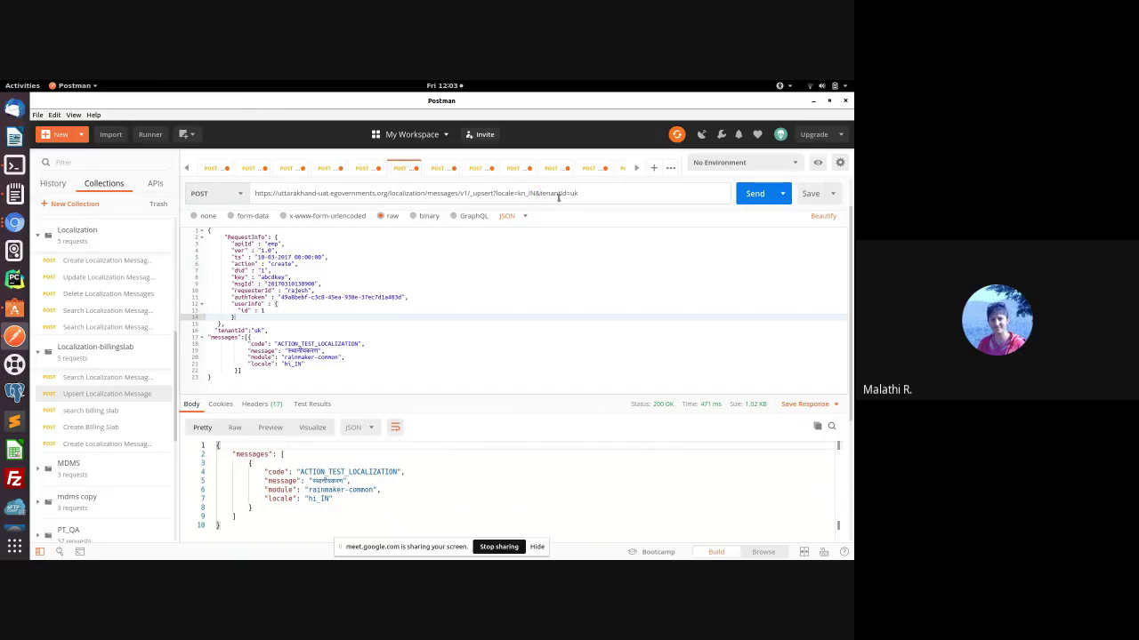
{"action": "left_click", "coordinate": [557, 308]}
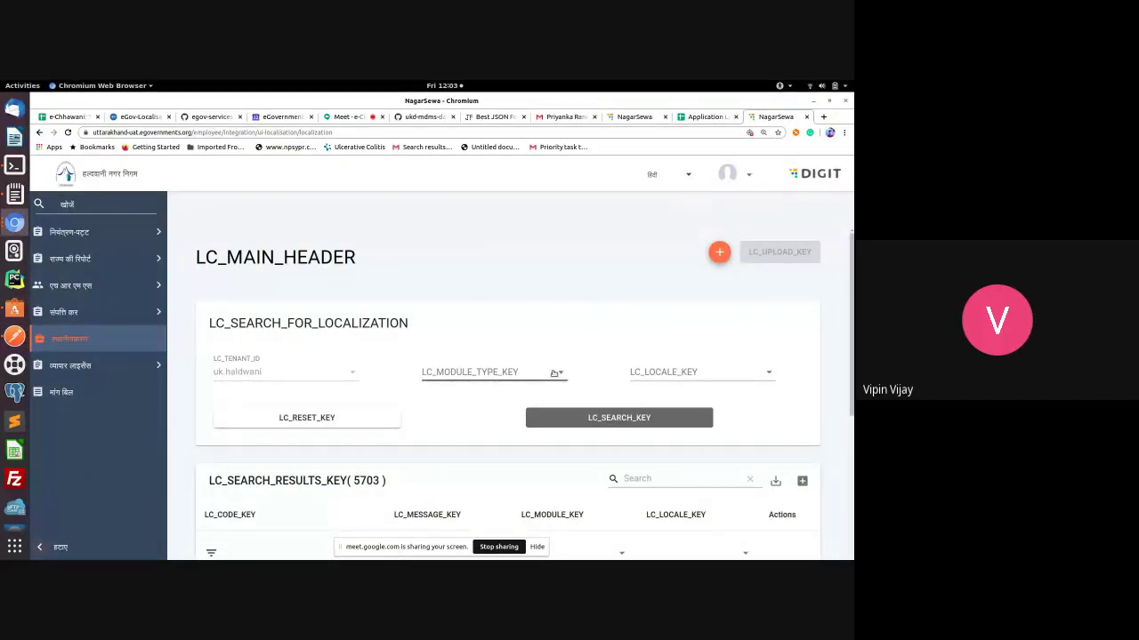
Step: Examine the code, message, module and locale columns of the localization search results in NagarSewa
{"action": "scroll", "coordinate": [534, 376], "scroll_direction": "down", "scroll_amount": 1}
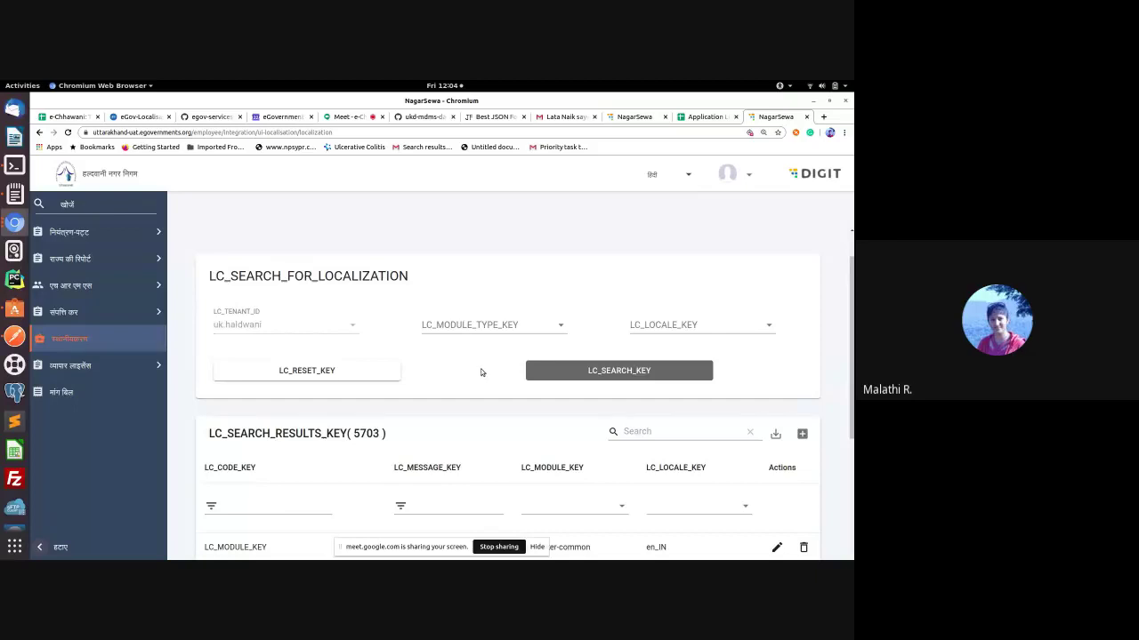
{"action": "scroll", "coordinate": [481, 371], "scroll_direction": "down", "scroll_amount": 6}
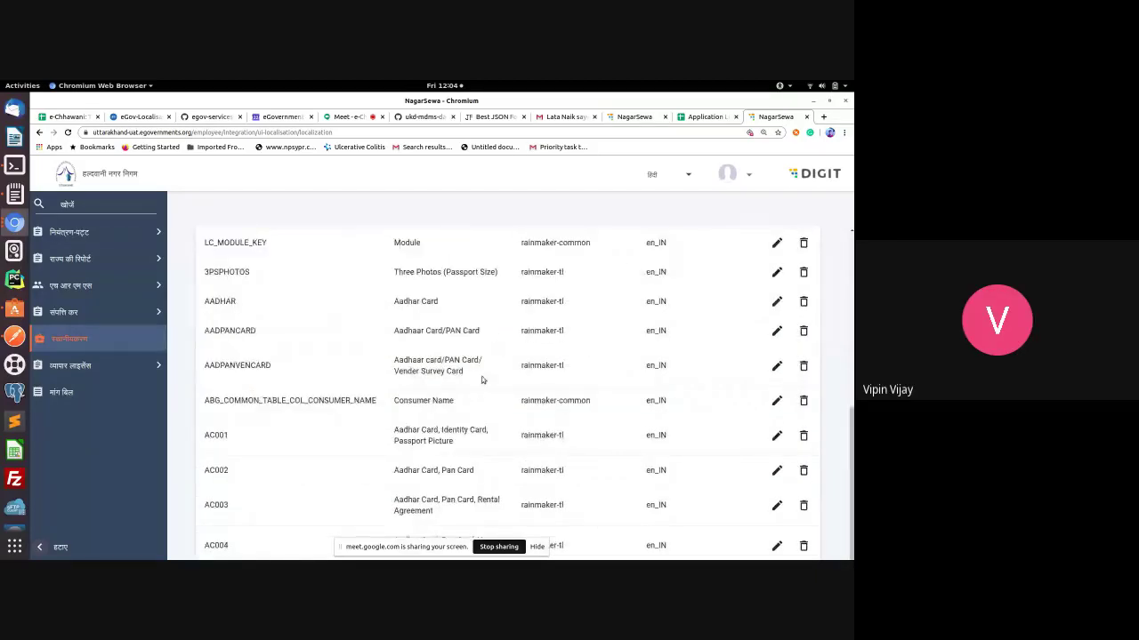
{"action": "scroll", "coordinate": [482, 380], "scroll_direction": "up", "scroll_amount": 5}
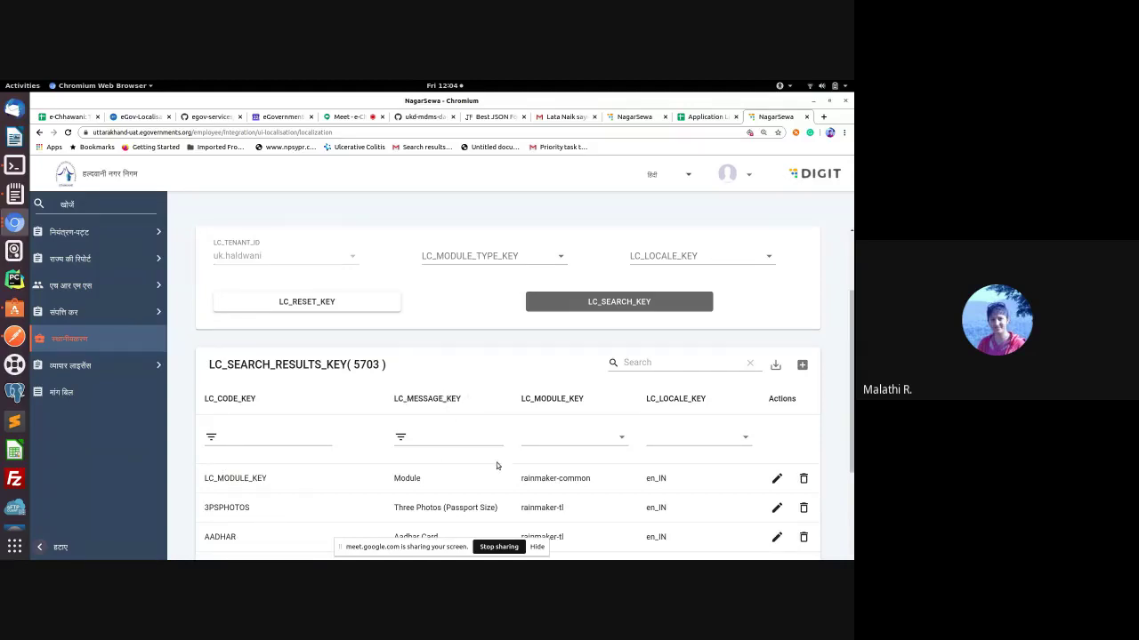
{"action": "scroll", "coordinate": [533, 384], "scroll_direction": "down", "scroll_amount": 4}
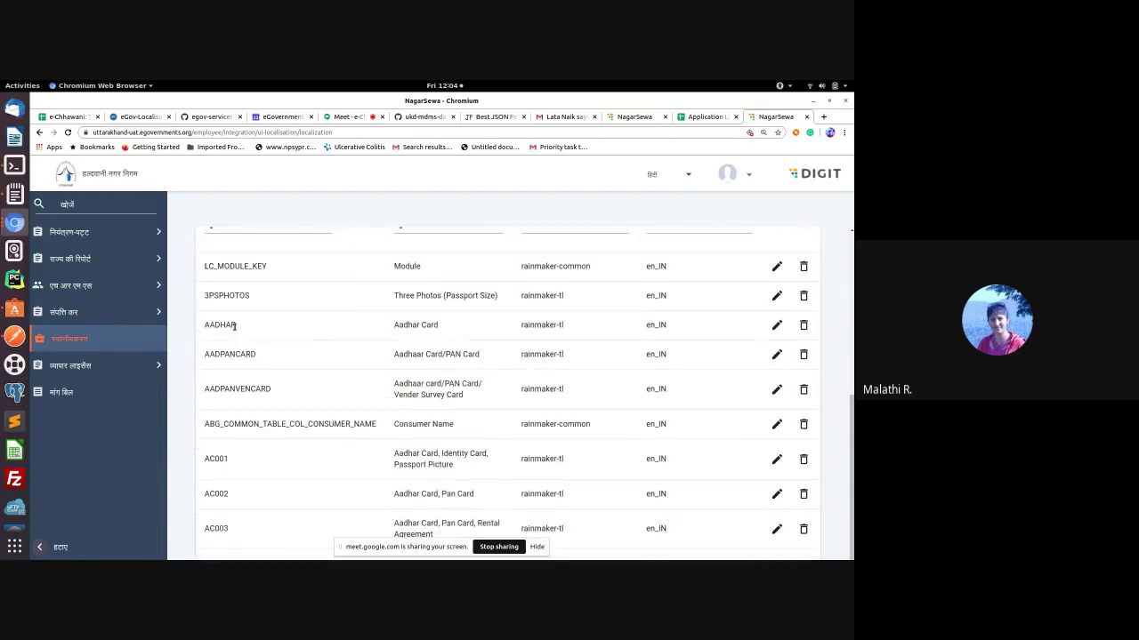
{"action": "scroll", "coordinate": [651, 377], "scroll_direction": "up", "scroll_amount": 4}
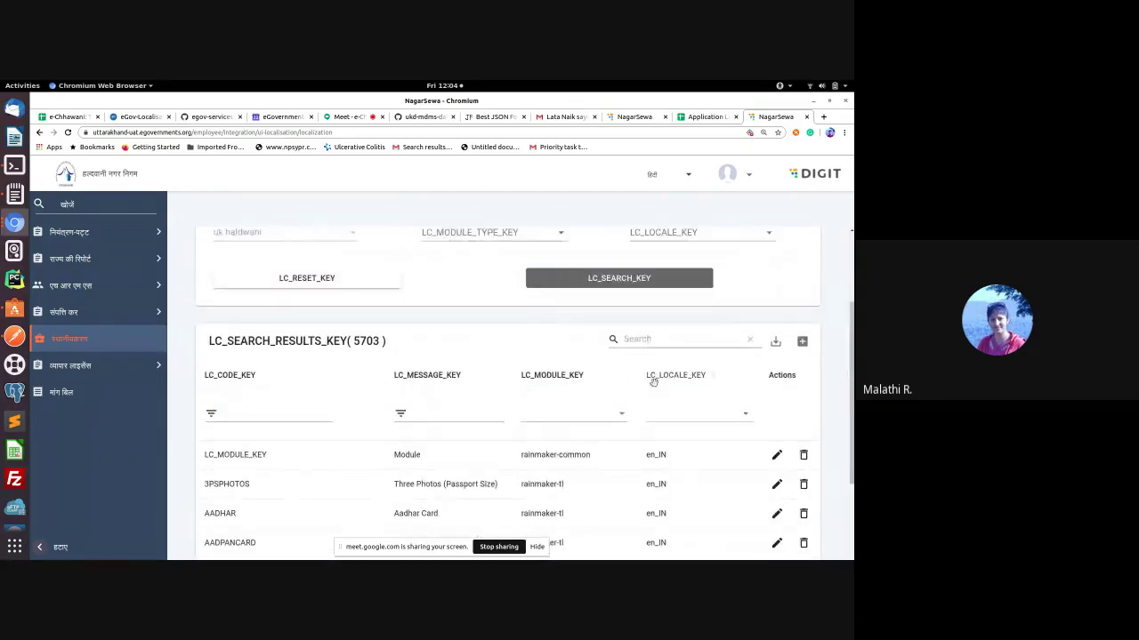
{"action": "scroll", "coordinate": [555, 326], "scroll_direction": "up", "scroll_amount": 2}
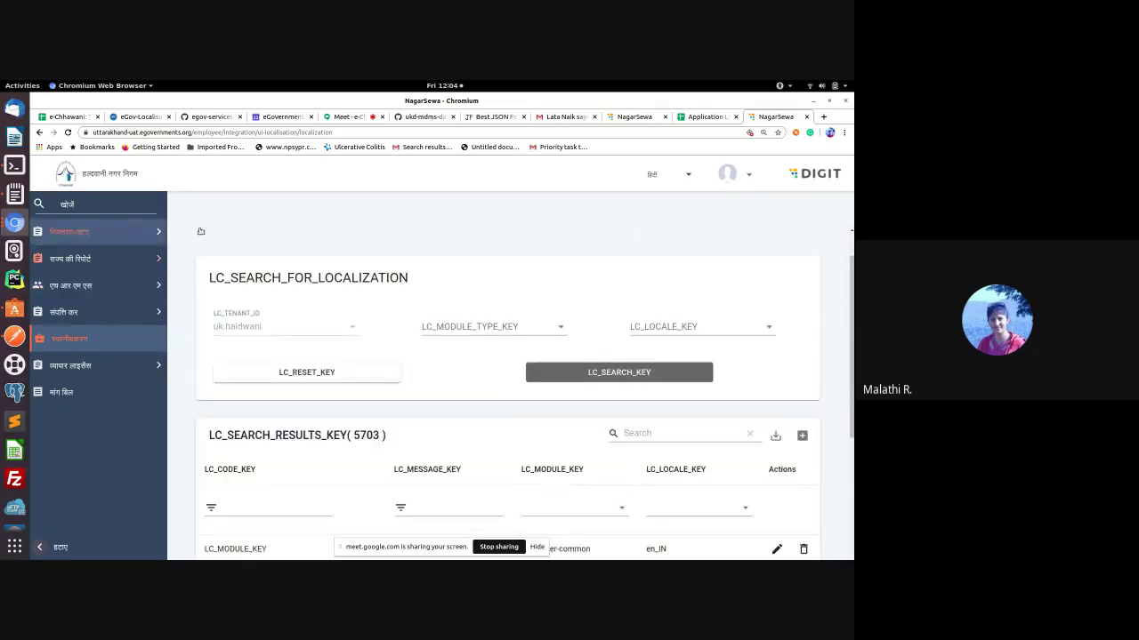
Step: Switch the NagarSewa interface language to English and examine the LC_SEARCH_FOR_LOCALIZATION heading
{"action": "left_click", "coordinate": [676, 176]}
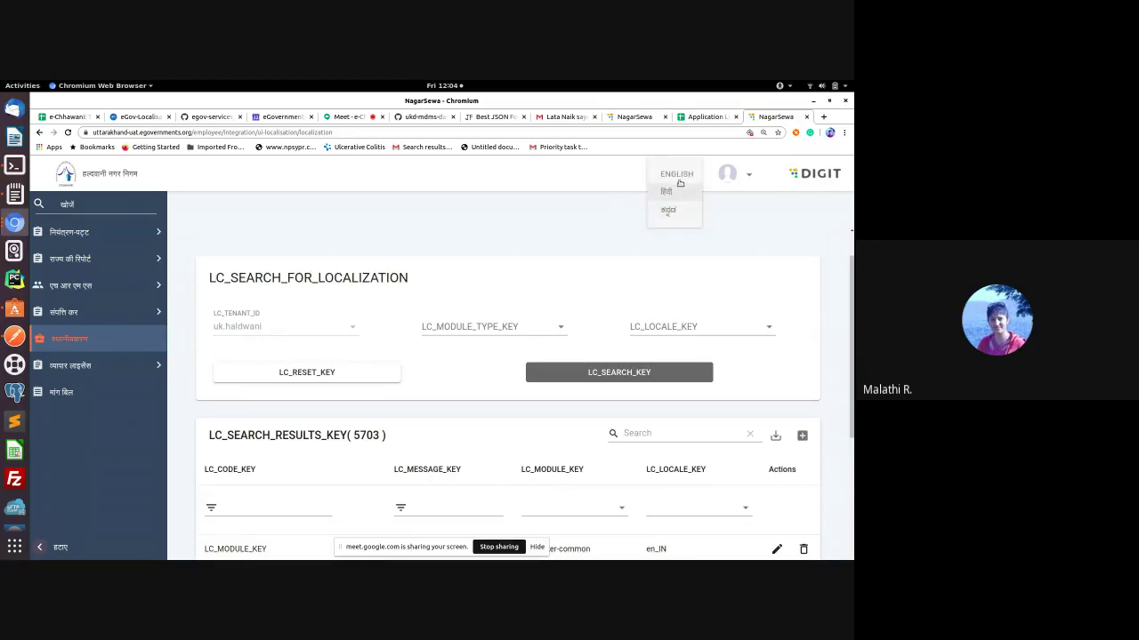
{"action": "left_click", "coordinate": [674, 177]}
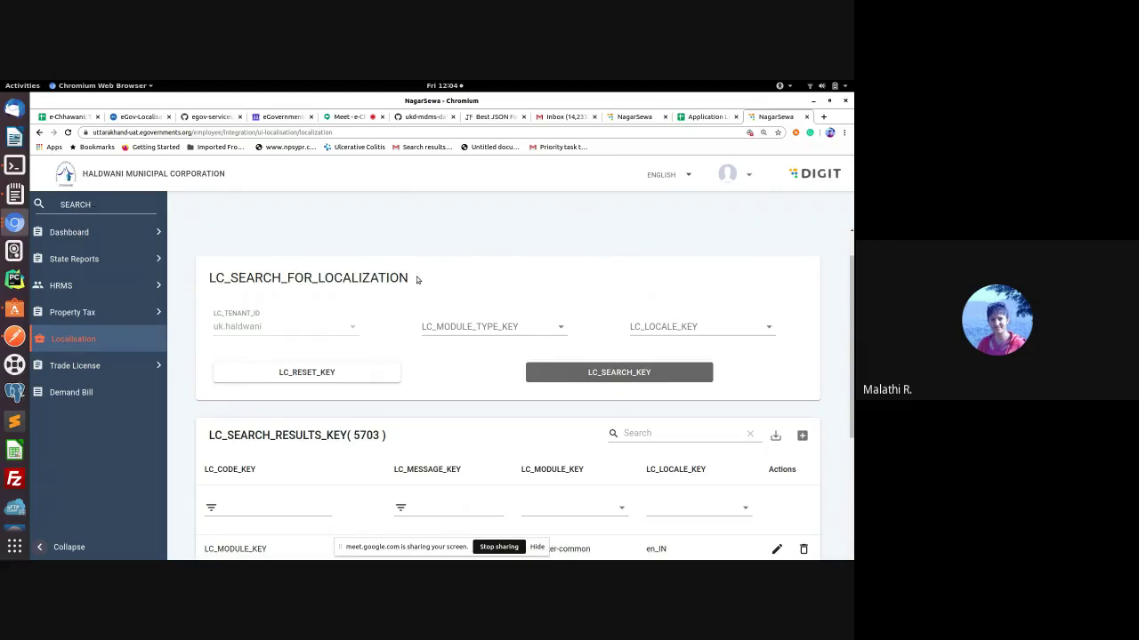
{"action": "left_click_drag", "start_coordinate": [411, 277], "coordinate": [210, 274]}
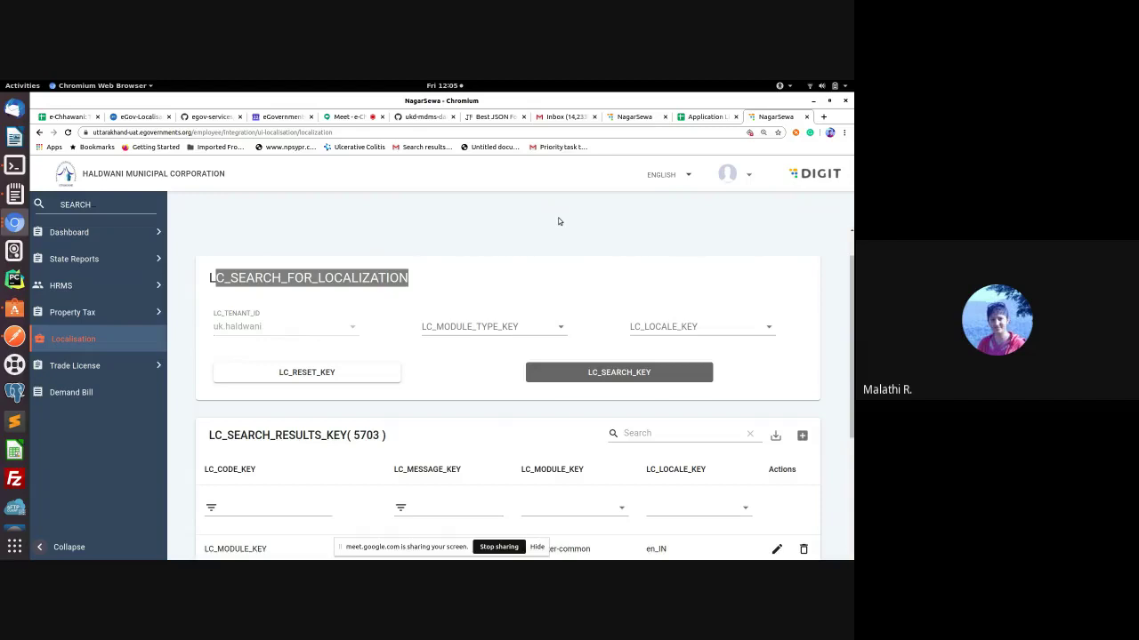
{"action": "left_click", "coordinate": [685, 177]}
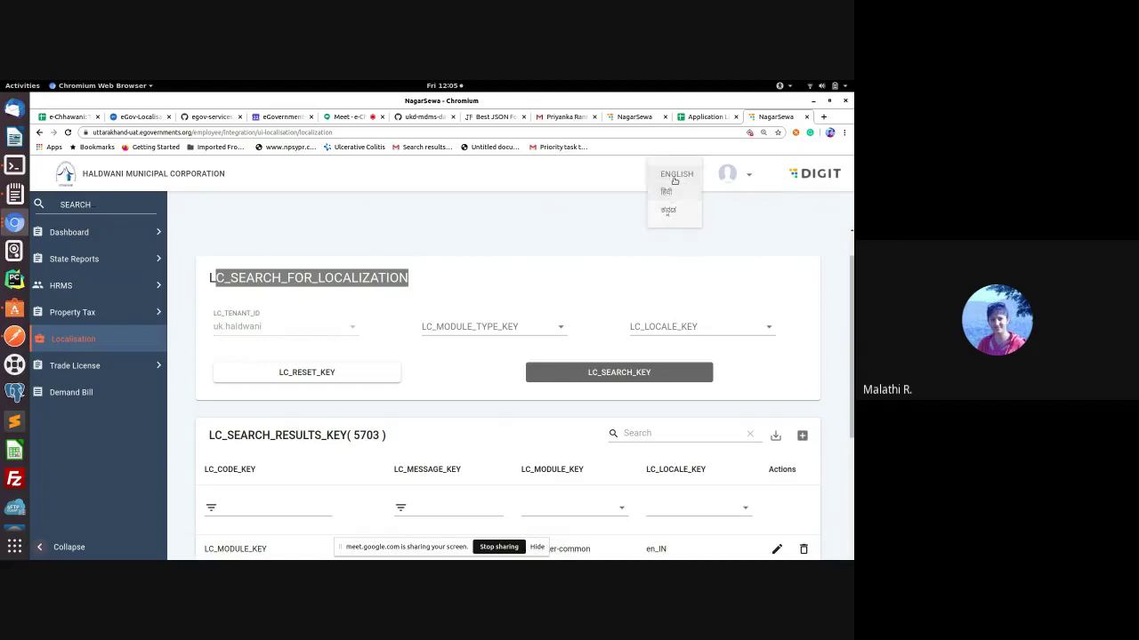
{"action": "left_click", "coordinate": [669, 174]}
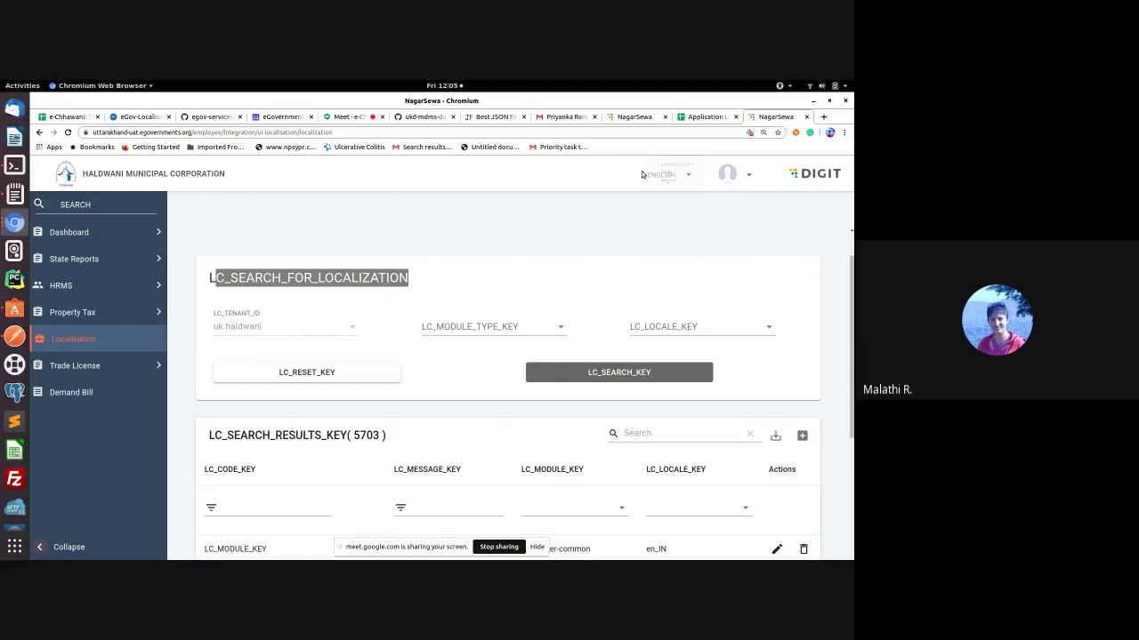
Step: Switch the NagarSewa interface language to Hindi and review the available language options
{"action": "left_click", "coordinate": [687, 178]}
{"action": "left_click", "coordinate": [673, 193]}
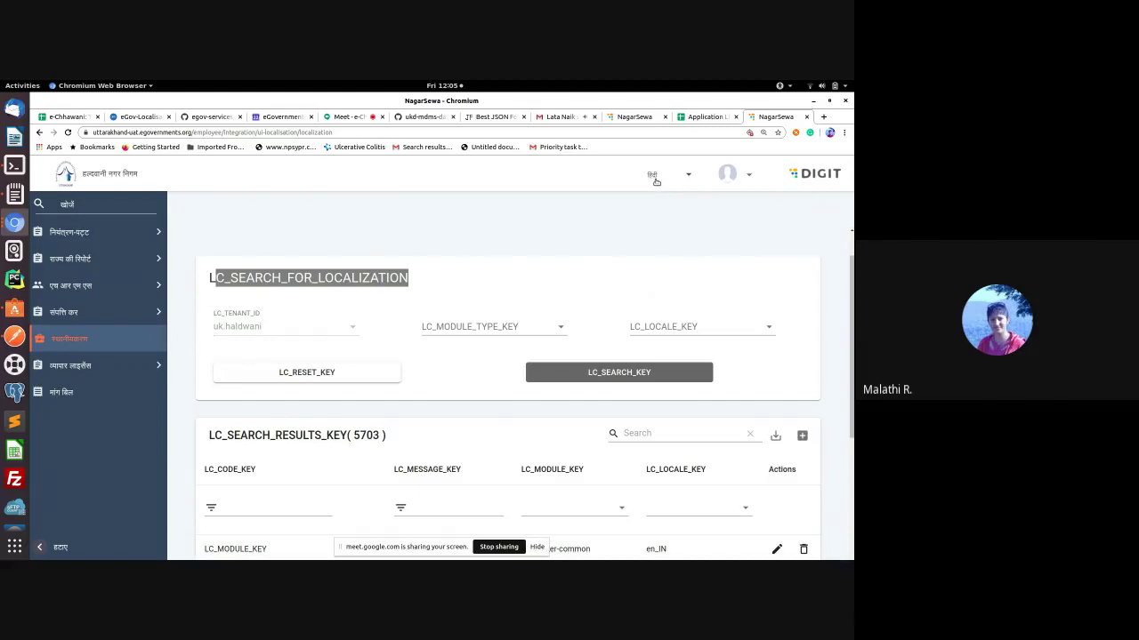
{"action": "left_click", "coordinate": [685, 174]}
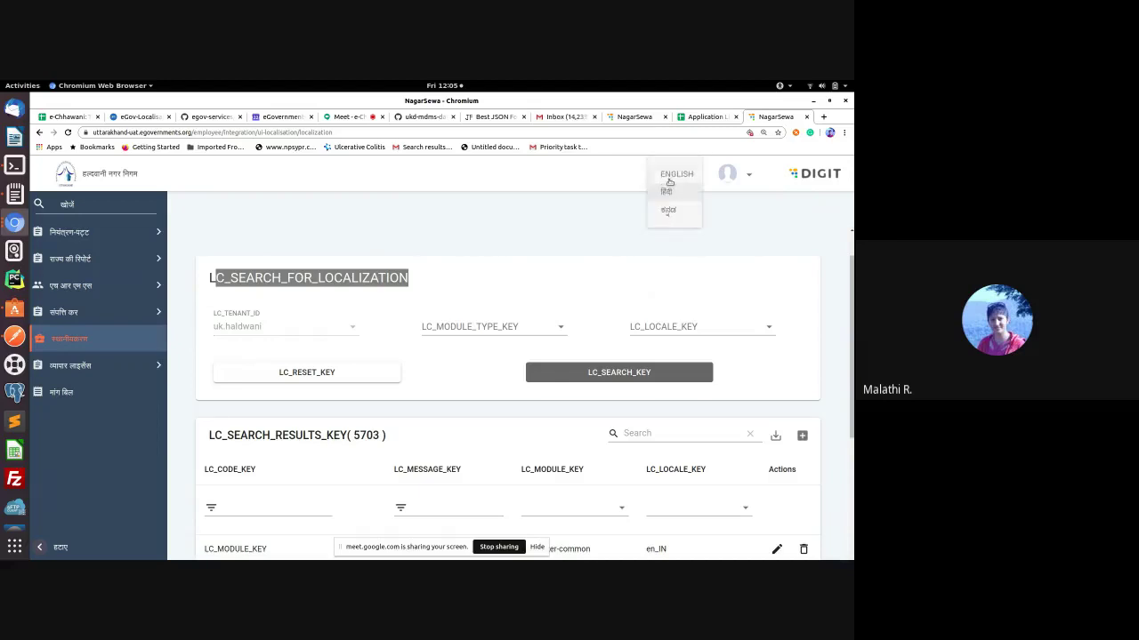
{"action": "left_click", "coordinate": [549, 225]}
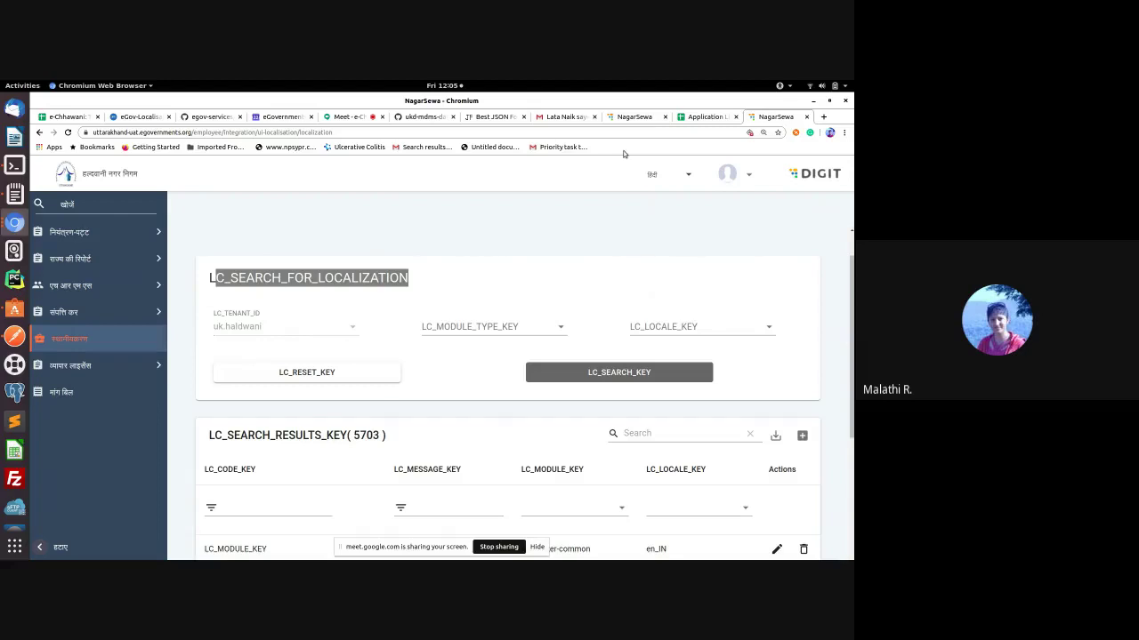
{"action": "left_click", "coordinate": [686, 178]}
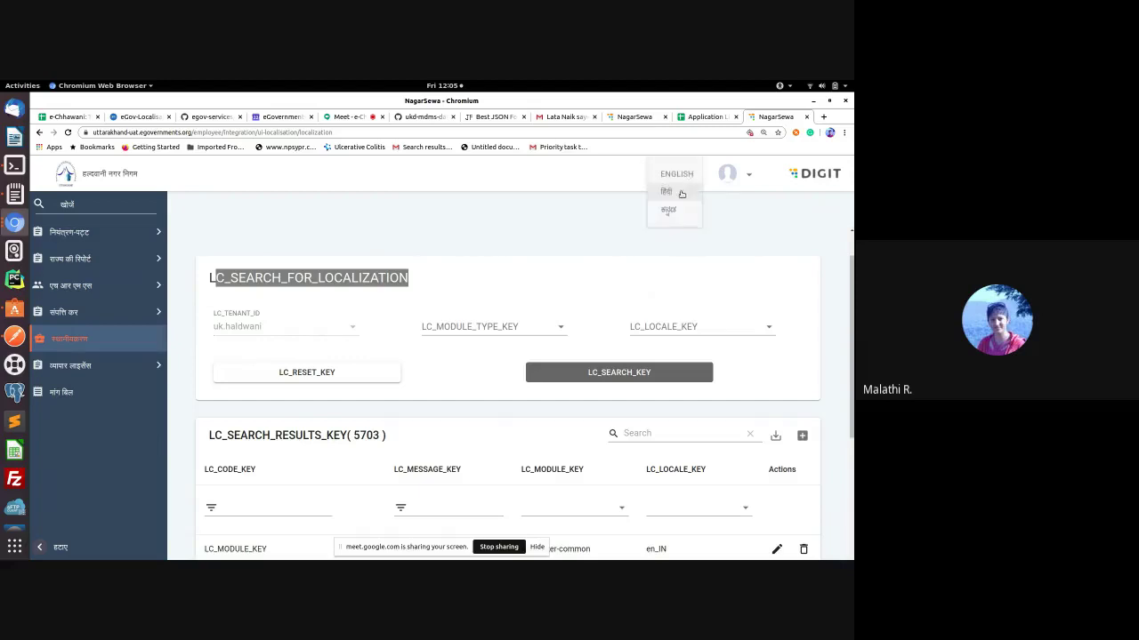
{"action": "left_click", "coordinate": [584, 208]}
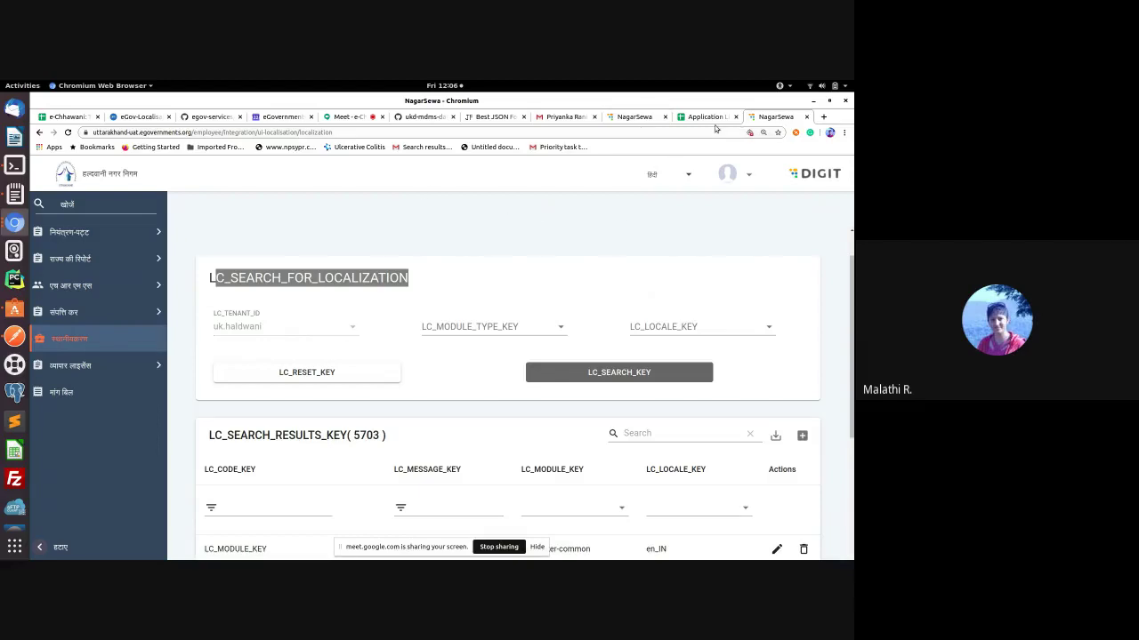
Step: Look through the egov-services core folder on GitHub and examine the NagarSewa language selection page
{"action": "left_click", "coordinate": [215, 116]}
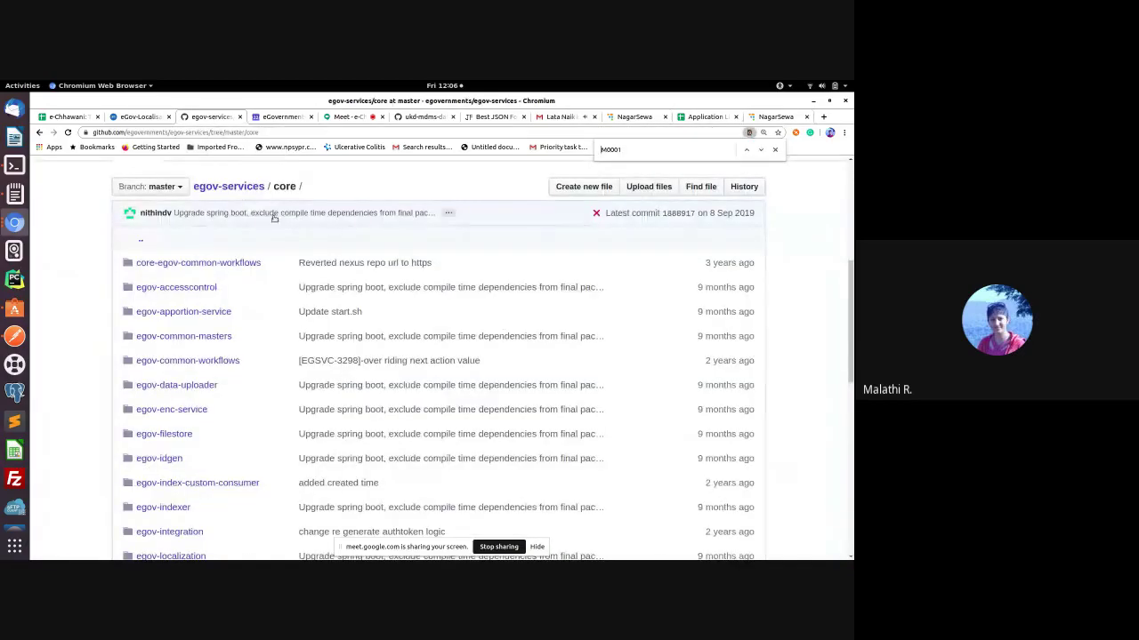
{"action": "scroll", "coordinate": [212, 546], "scroll_direction": "down", "scroll_amount": 2}
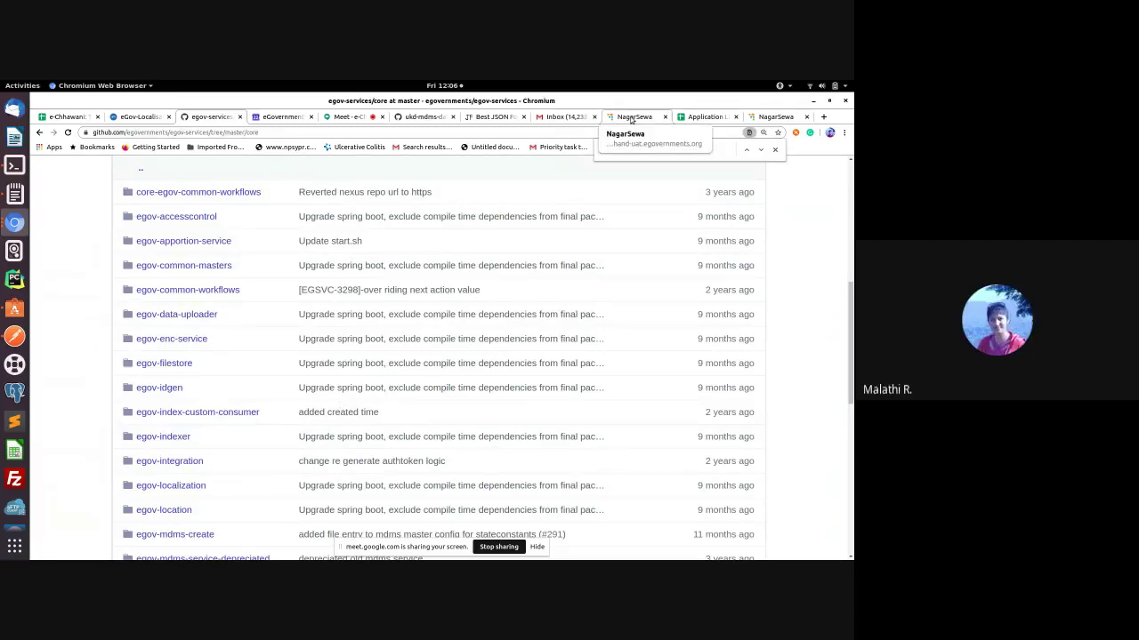
{"action": "left_click", "coordinate": [632, 119]}
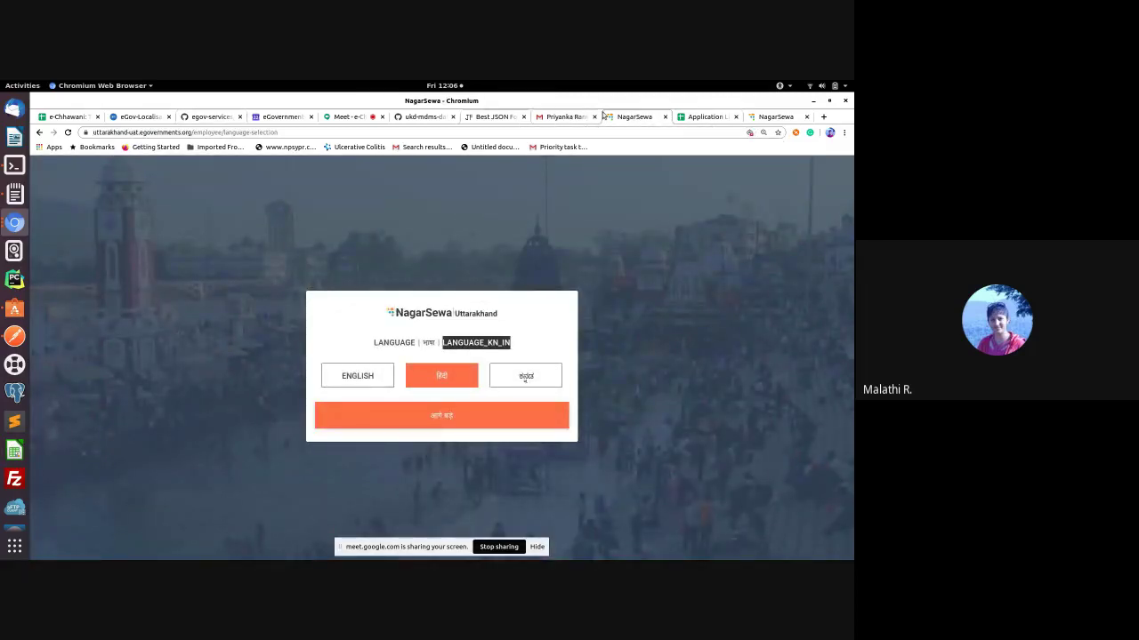
Step: Return to the signed-in NagarSewa session, log out of the employee account and confirm the logout
{"action": "left_click", "coordinate": [748, 117]}
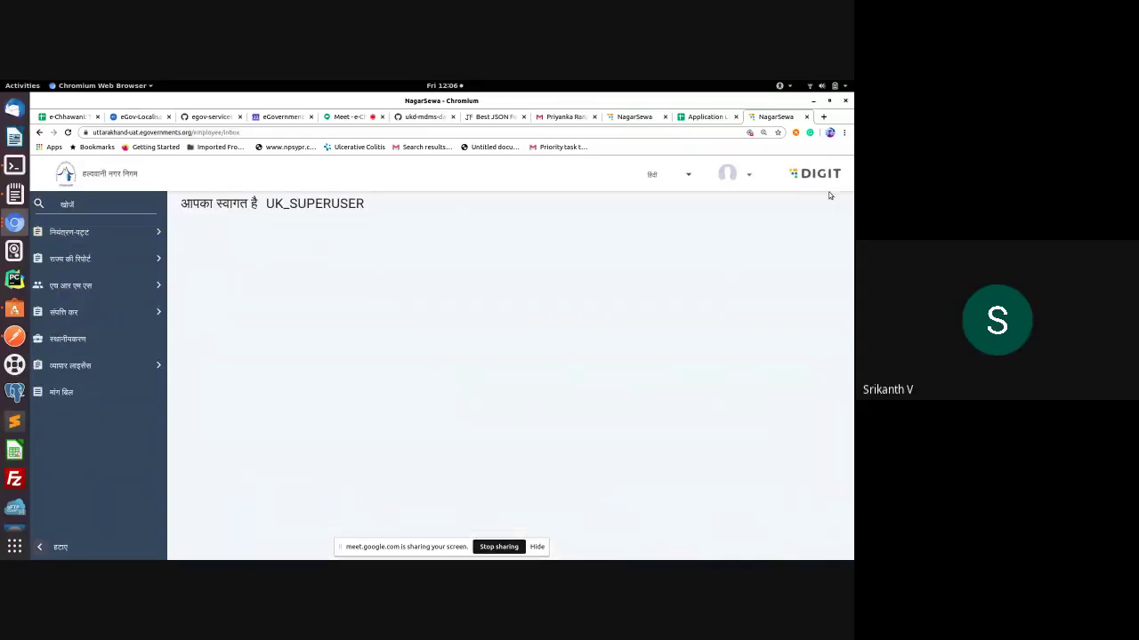
{"action": "left_click", "coordinate": [747, 177]}
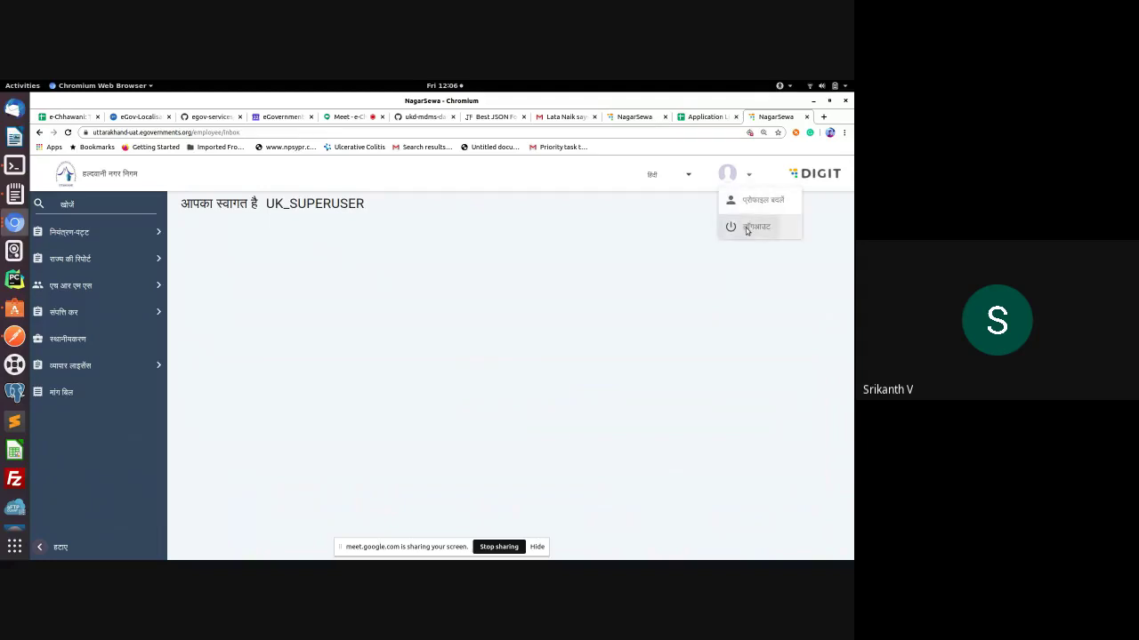
{"action": "left_click", "coordinate": [747, 226]}
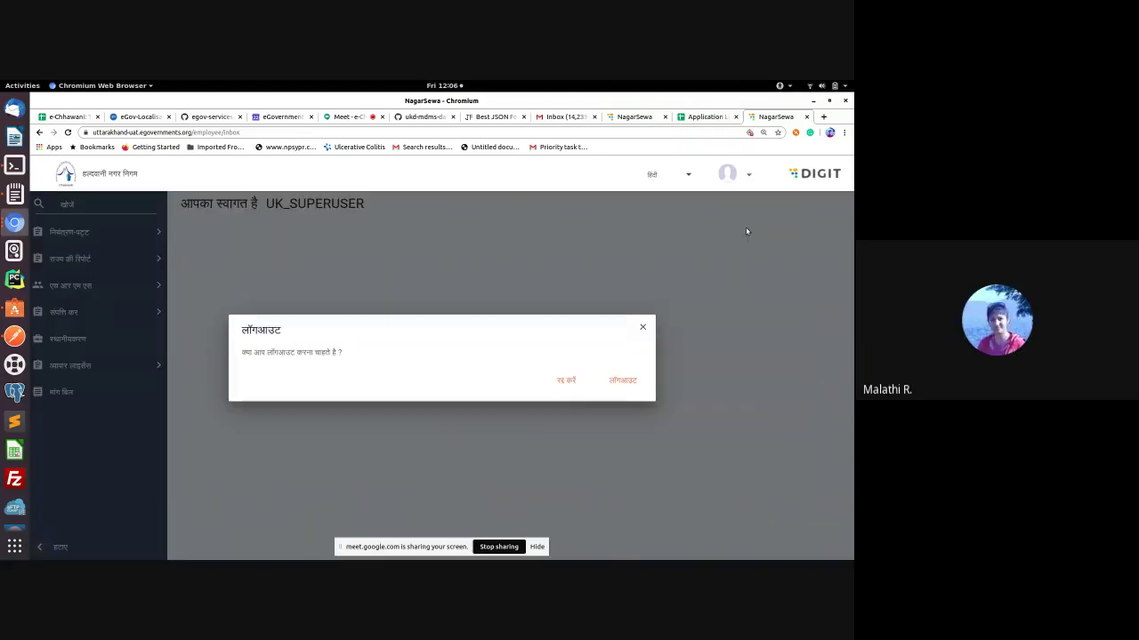
{"action": "left_click", "coordinate": [621, 381]}
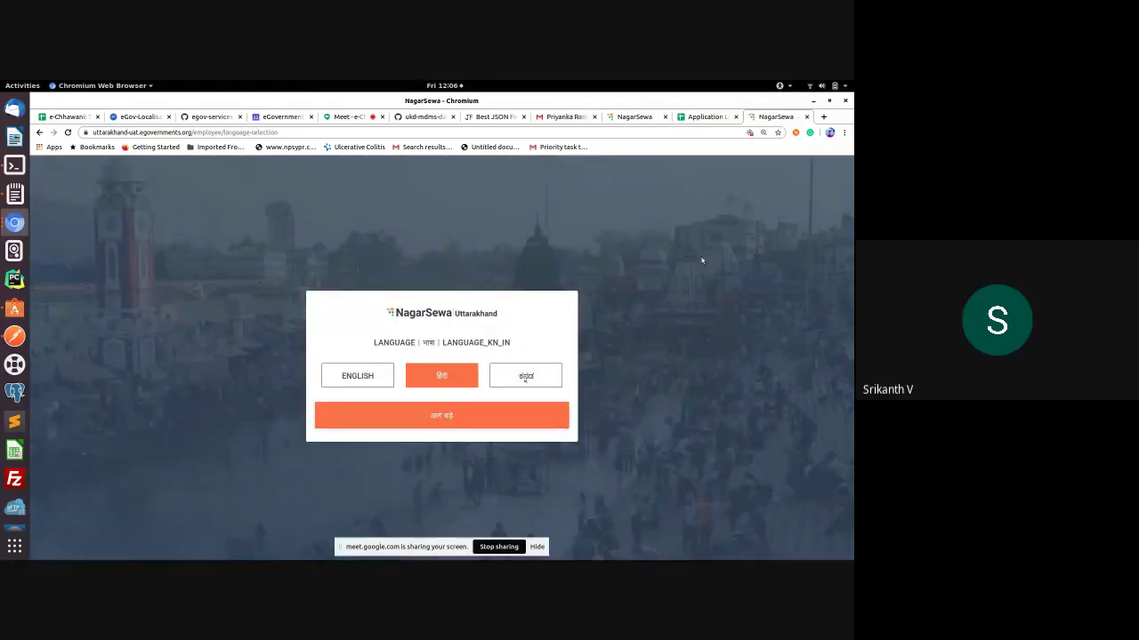
Step: Return to the egov-services repository on GitHub, go back to its root and open the docs folder
{"action": "left_click", "coordinate": [211, 118]}
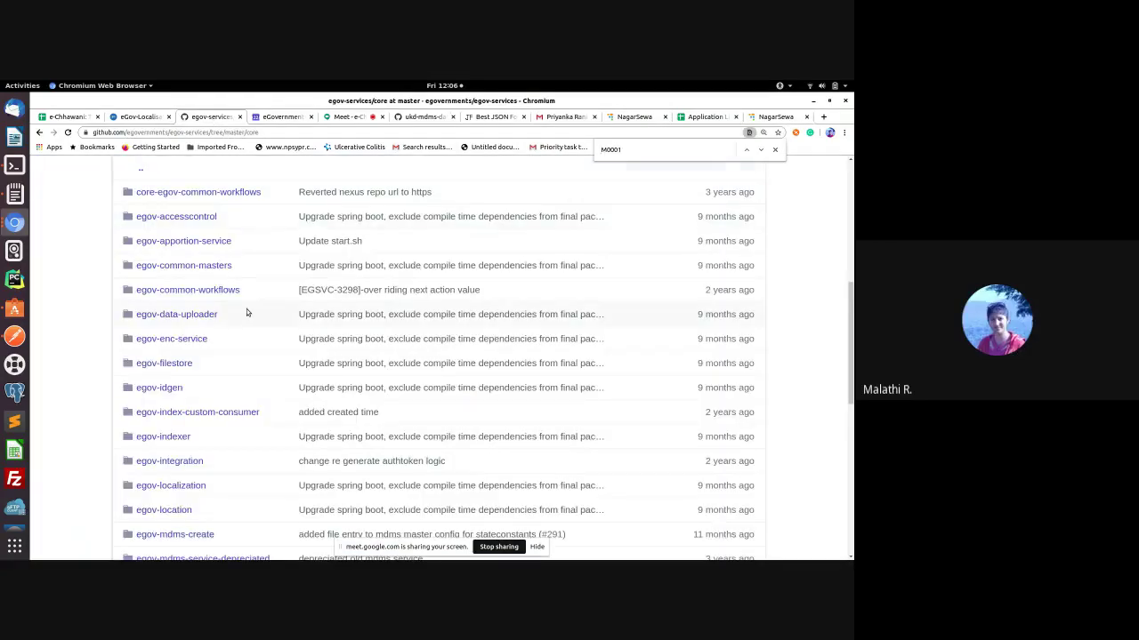
{"action": "scroll", "coordinate": [254, 326], "scroll_direction": "down", "scroll_amount": 2}
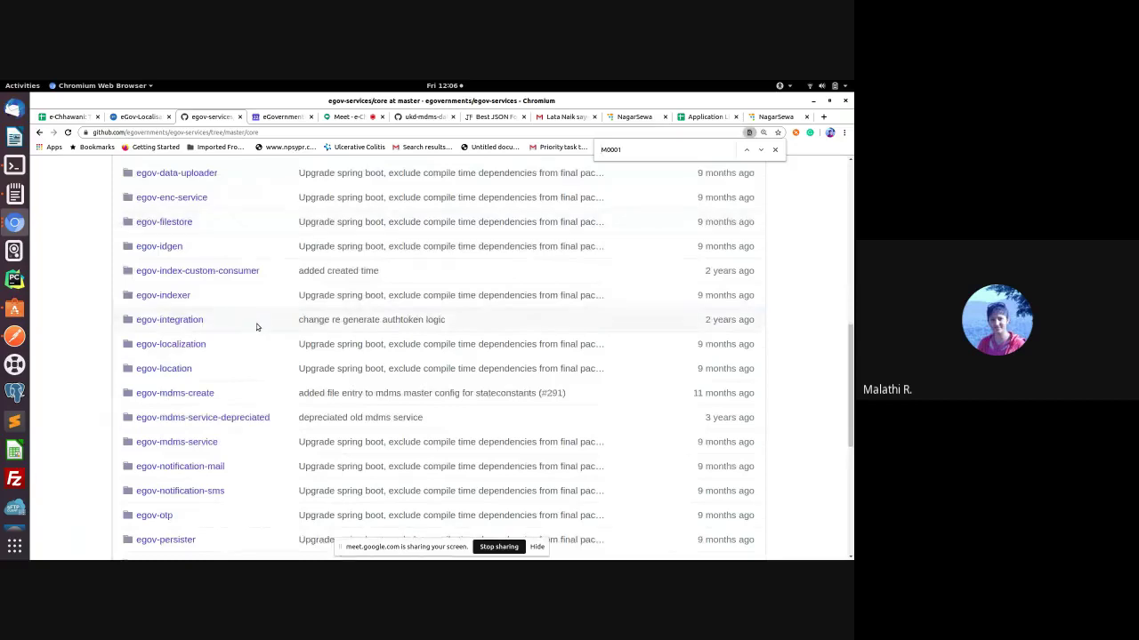
{"action": "scroll", "coordinate": [256, 326], "scroll_direction": "up", "scroll_amount": 3}
{"action": "scroll", "coordinate": [259, 328], "scroll_direction": "up", "scroll_amount": 4}
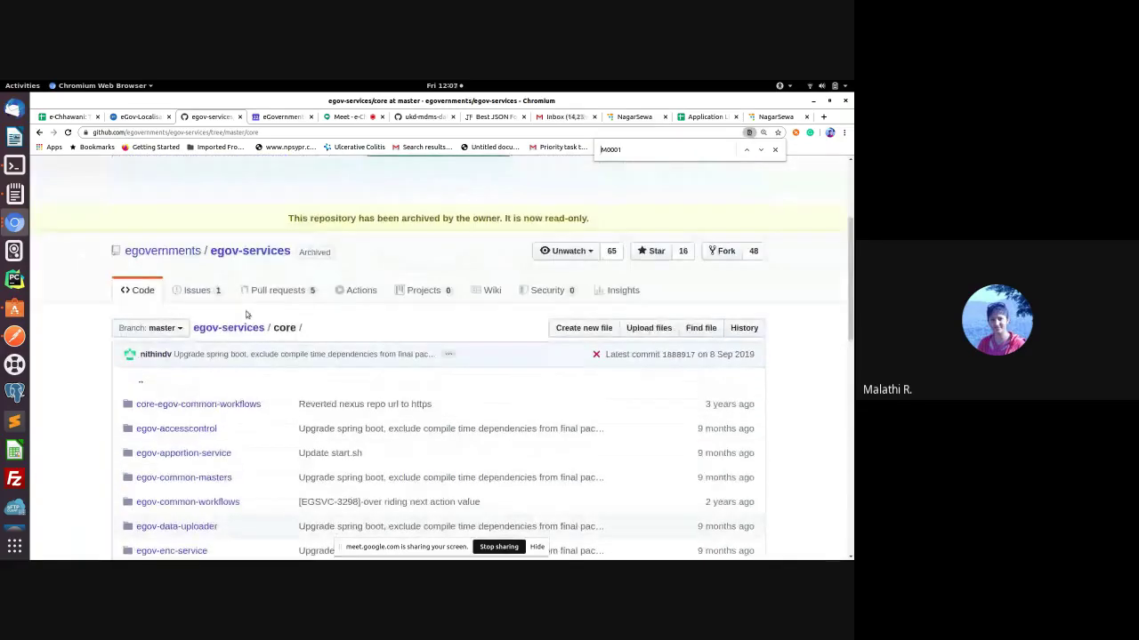
{"action": "key", "text": "alt+Left"}
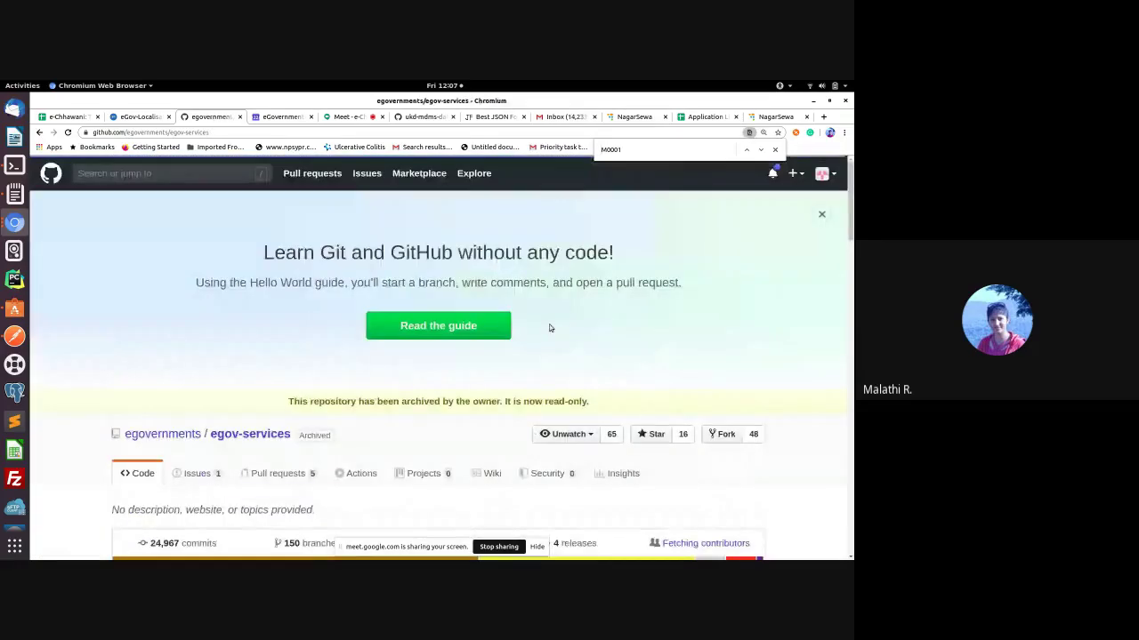
{"action": "scroll", "coordinate": [550, 329], "scroll_direction": "down", "scroll_amount": 3}
{"action": "scroll", "coordinate": [550, 330], "scroll_direction": "down", "scroll_amount": 3}
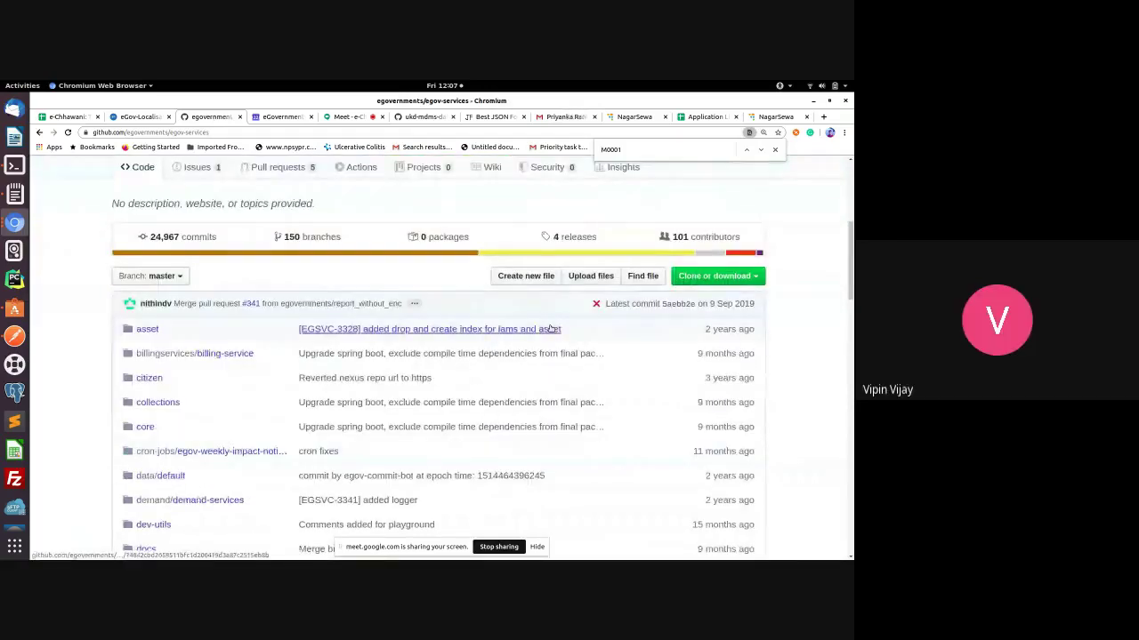
{"action": "scroll", "coordinate": [145, 456], "scroll_direction": "down", "scroll_amount": 2}
{"action": "left_click", "coordinate": [145, 455]}
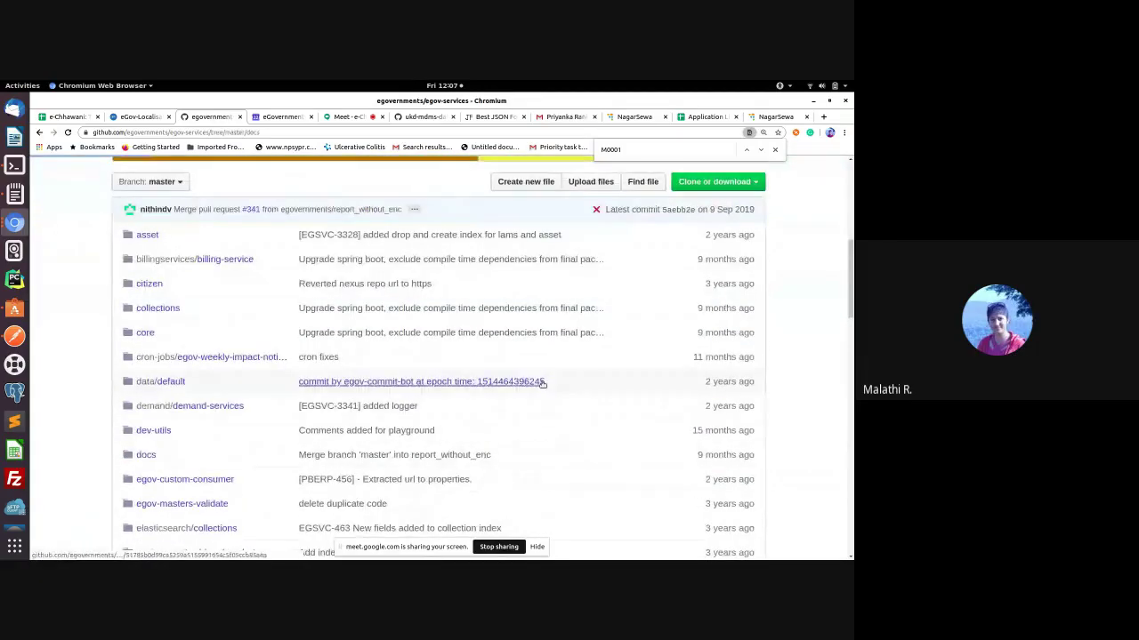
Step: Open the egov-localization/docs/contract folder and locate the v1-0-0.yml contract file
{"action": "scroll", "coordinate": [543, 384], "scroll_direction": "down", "scroll_amount": 5}
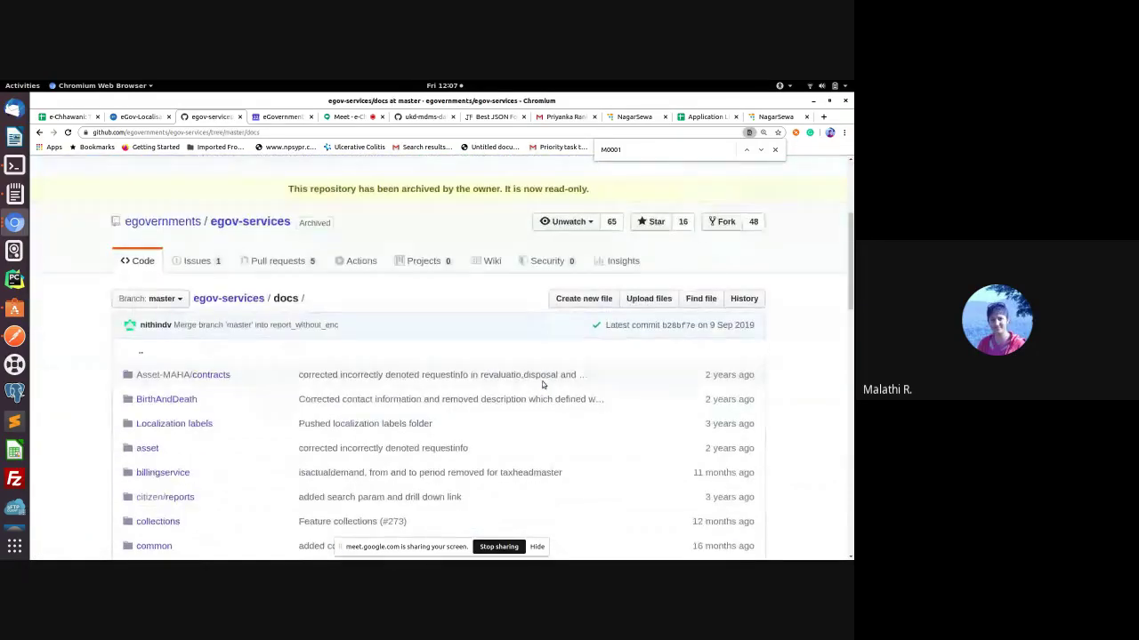
{"action": "scroll", "coordinate": [543, 385], "scroll_direction": "down", "scroll_amount": 1}
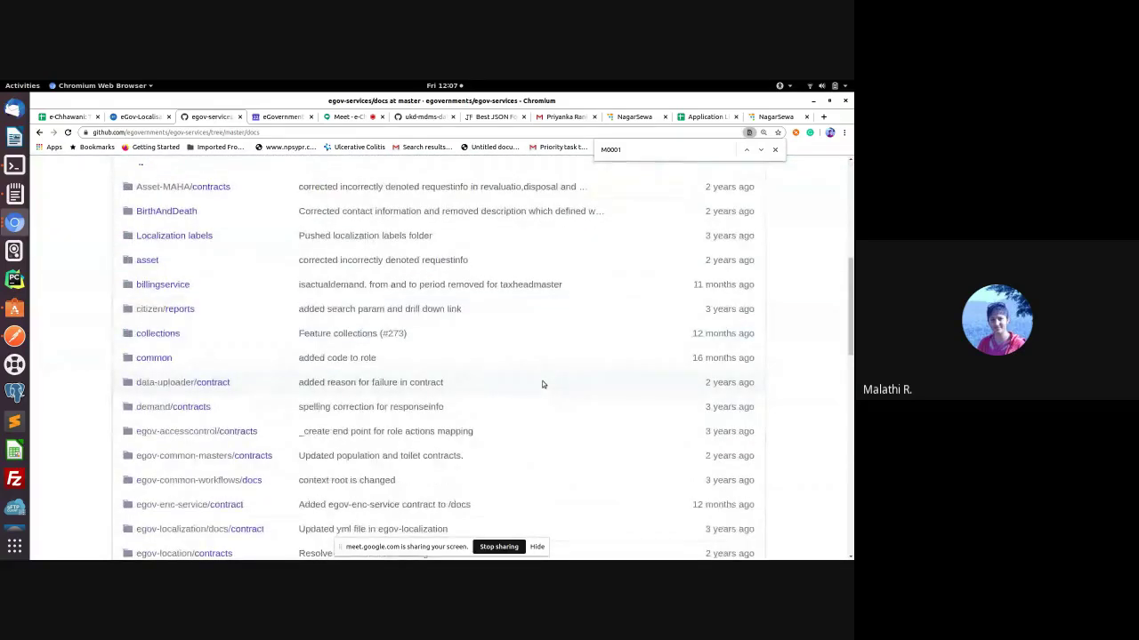
{"action": "scroll", "coordinate": [542, 384], "scroll_direction": "down", "scroll_amount": 3}
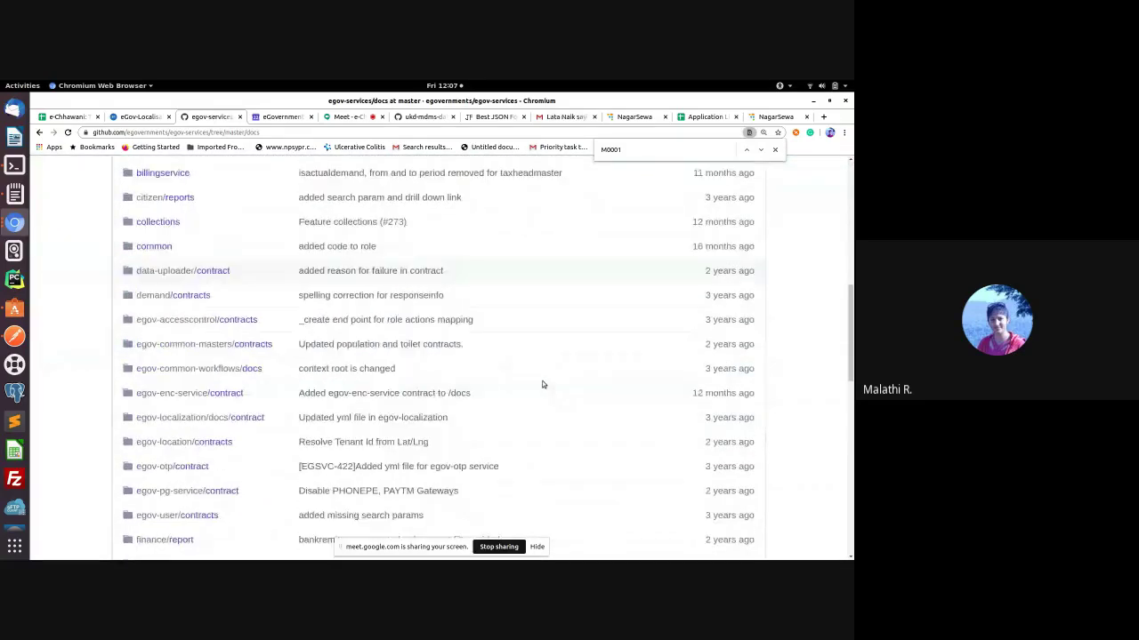
{"action": "left_click", "coordinate": [188, 413]}
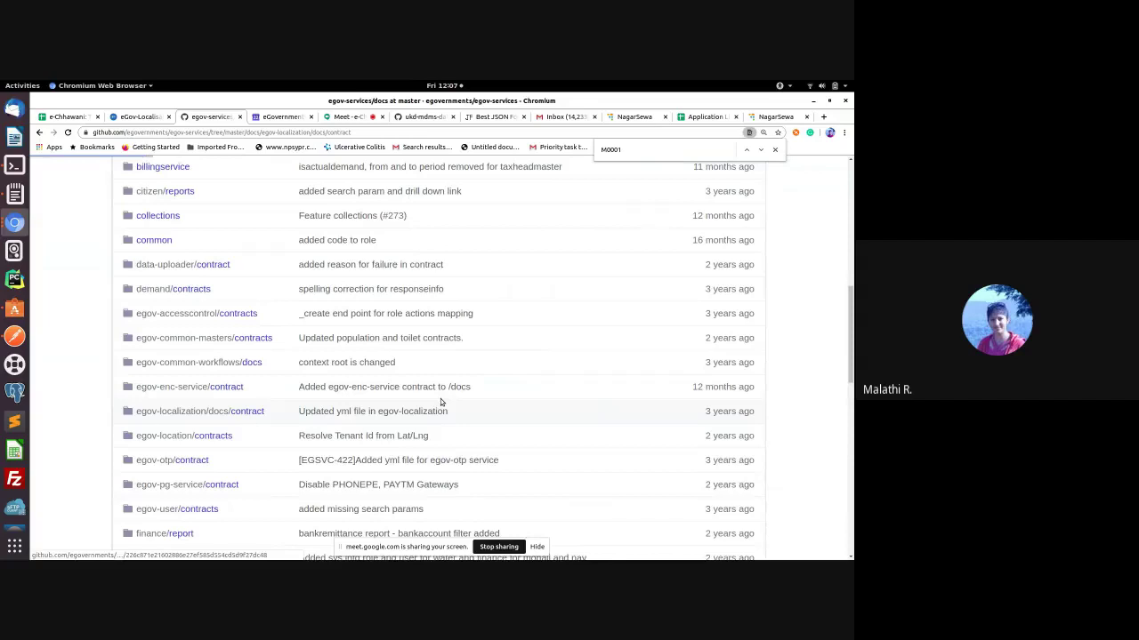
{"action": "scroll", "coordinate": [444, 405], "scroll_direction": "down", "scroll_amount": 3}
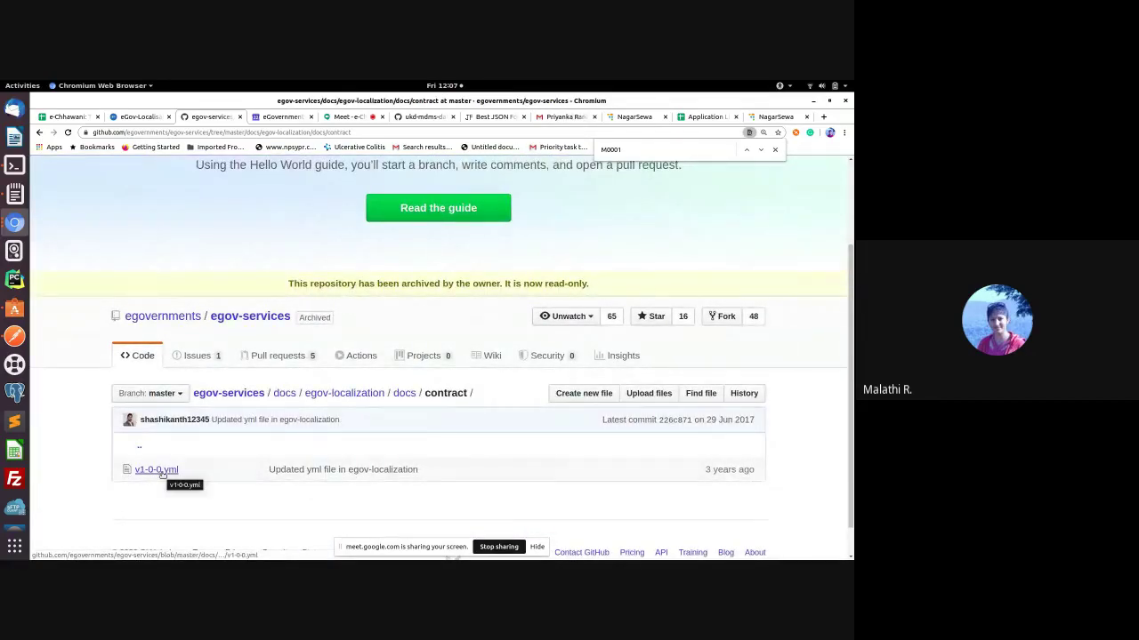
Step: Return to the logged-out NagarSewa page, choose English as the language and continue to the login form
{"action": "left_click", "coordinate": [699, 119]}
{"action": "left_click", "coordinate": [774, 120]}
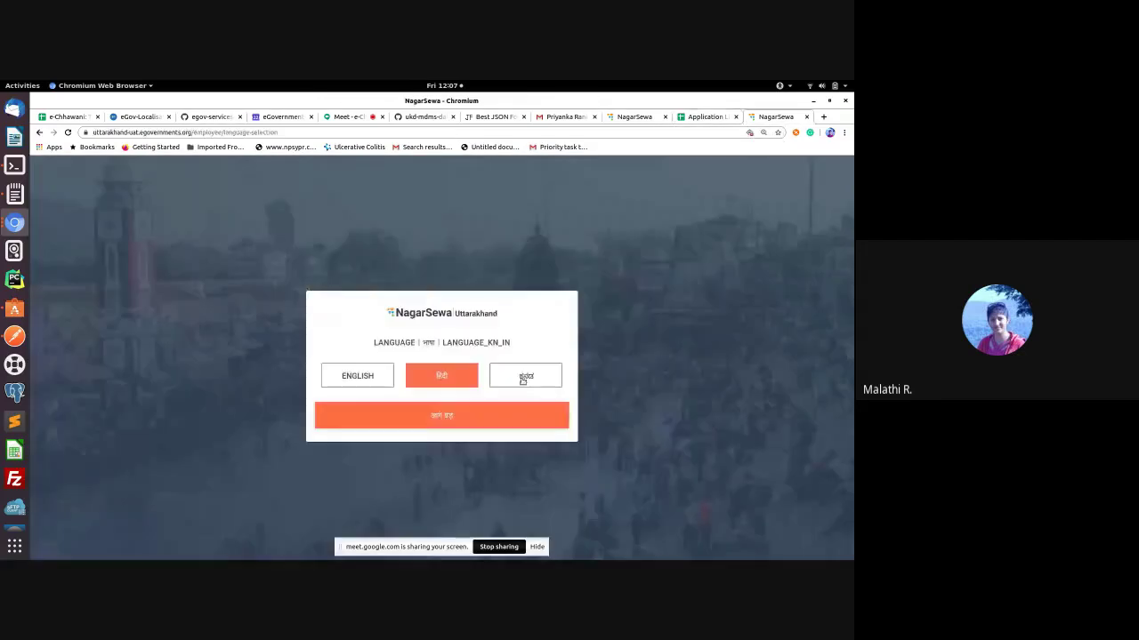
{"action": "left_click", "coordinate": [356, 378]}
{"action": "left_click", "coordinate": [441, 418]}
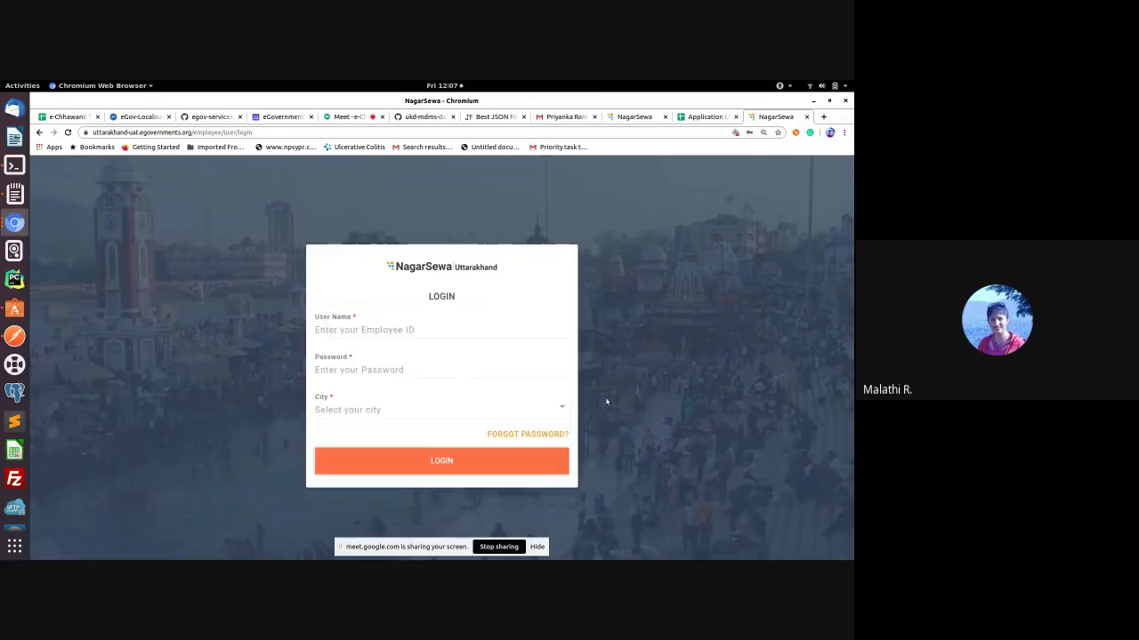
Step: Log in to NagarSewa with the saved CounterEmployee user name and account password, choosing Haldwani as the city
{"action": "left_click", "coordinate": [484, 414]}
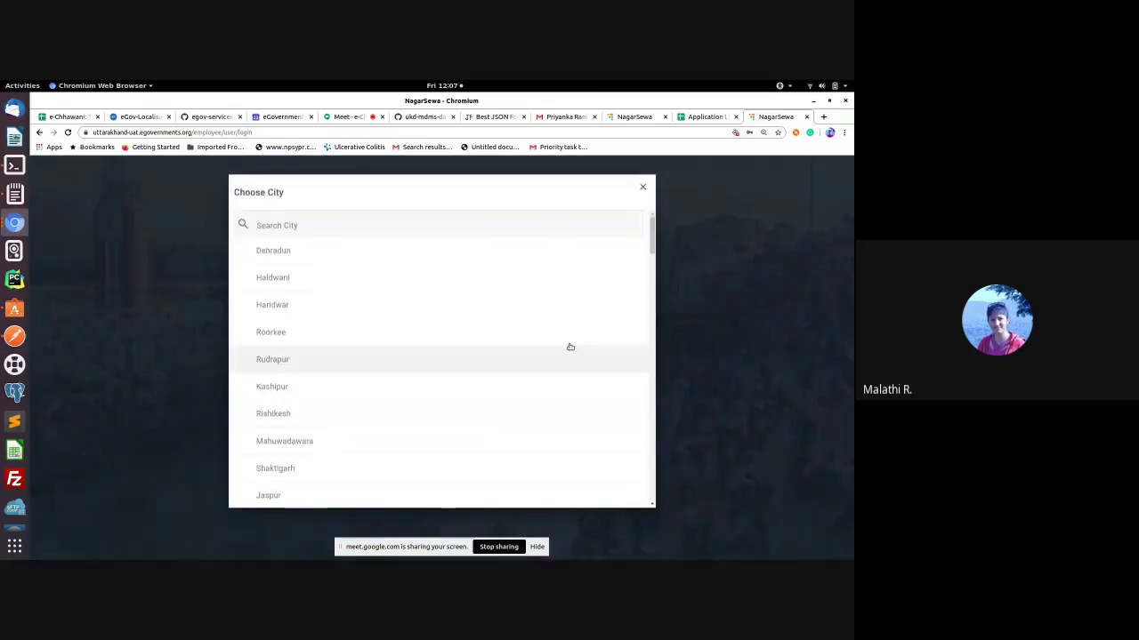
{"action": "left_click", "coordinate": [661, 333]}
{"action": "double_click", "coordinate": [392, 320]}
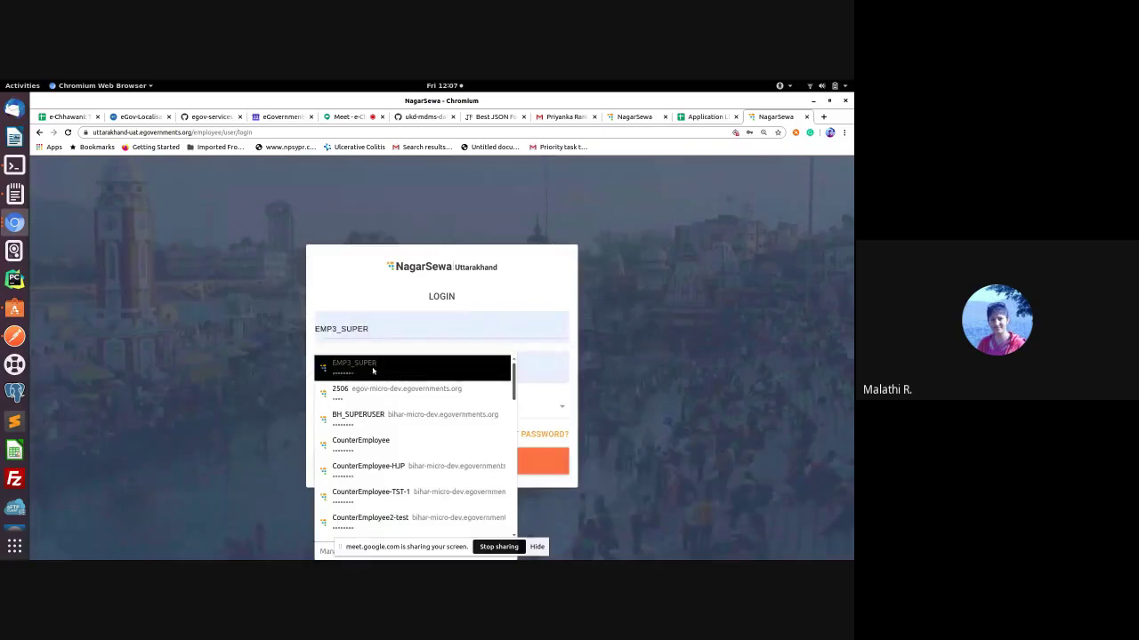
{"action": "left_click", "coordinate": [388, 453]}
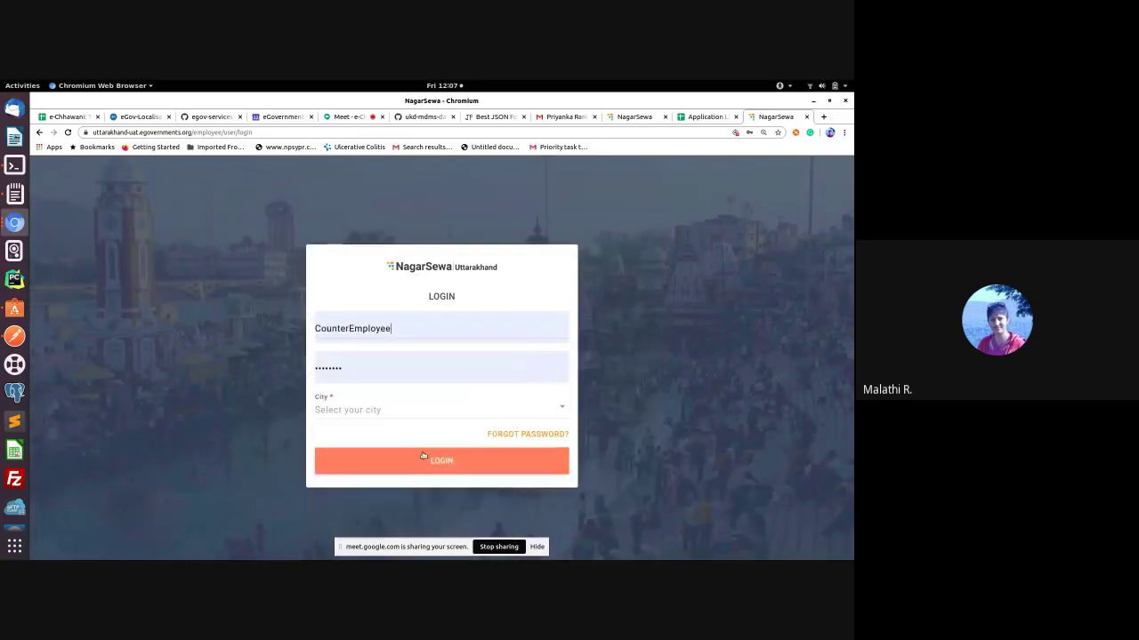
{"action": "left_click", "coordinate": [424, 409]}
{"action": "left_click", "coordinate": [280, 277]}
{"action": "left_click", "coordinate": [412, 463]}
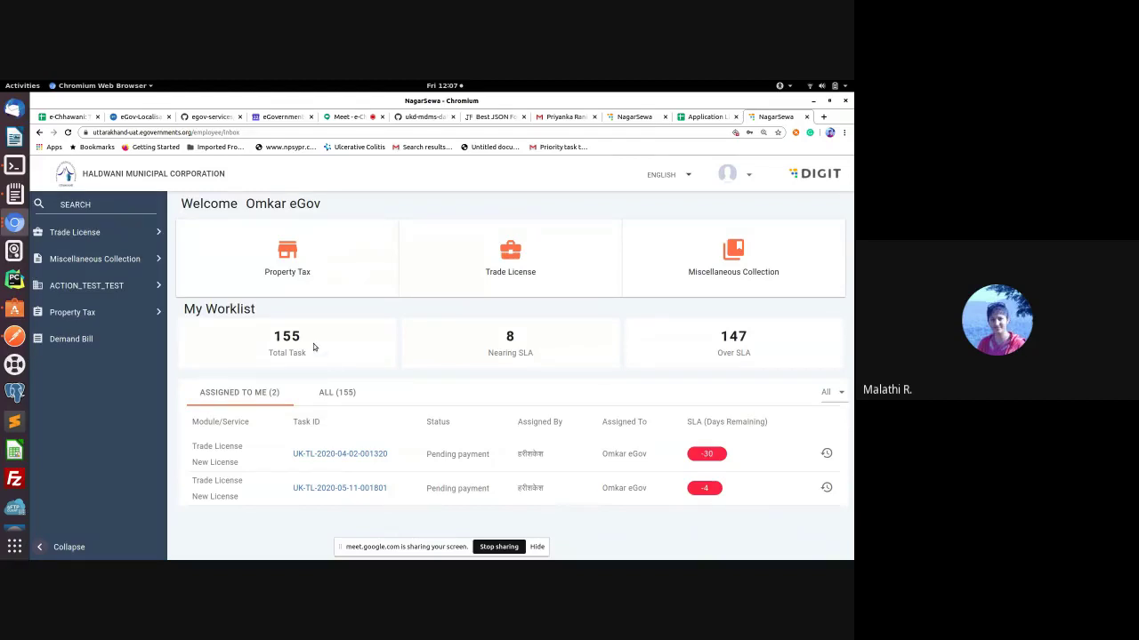
Step: Examine the English labels of the module filter options in My Worklist
{"action": "left_click", "coordinate": [827, 395]}
{"action": "left_click", "coordinate": [827, 397]}
{"action": "left_click", "coordinate": [825, 397]}
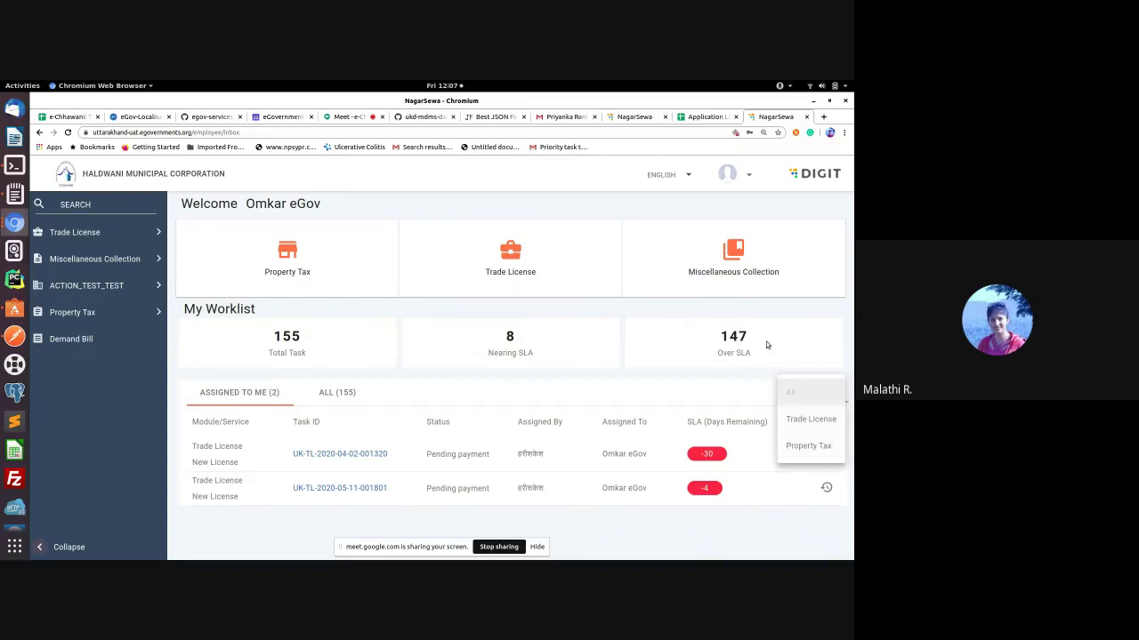
Step: Switch the interface language to Hindi and examine the translated module filter options in the worklist
{"action": "left_click", "coordinate": [667, 178]}
{"action": "left_click", "coordinate": [671, 176]}
{"action": "left_click", "coordinate": [676, 176]}
{"action": "left_click", "coordinate": [685, 194]}
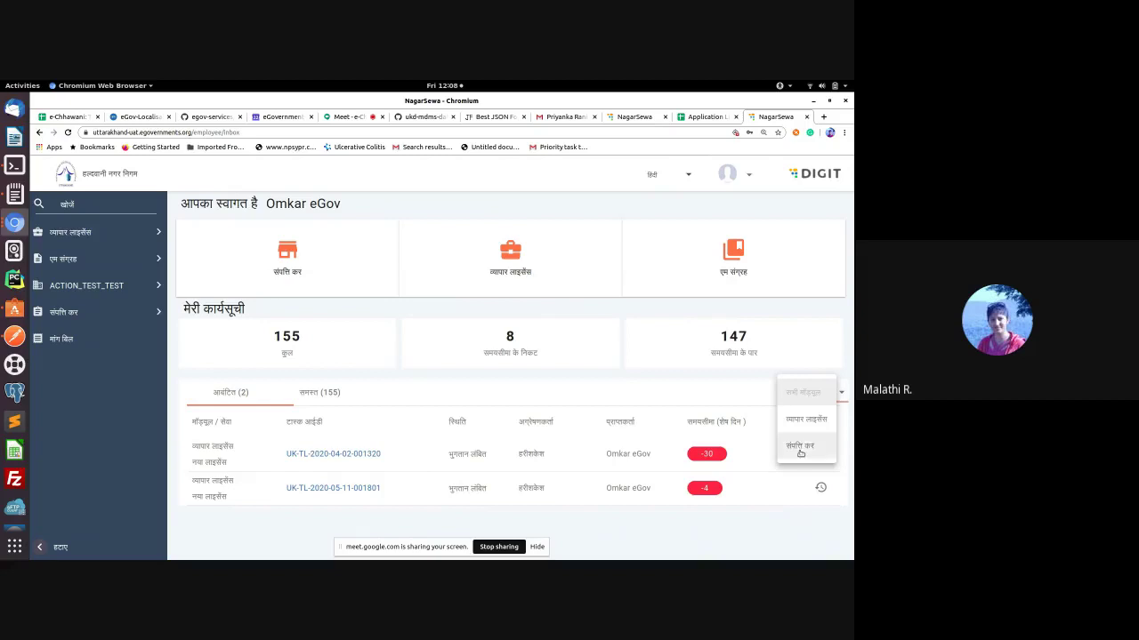
{"action": "left_click", "coordinate": [745, 388]}
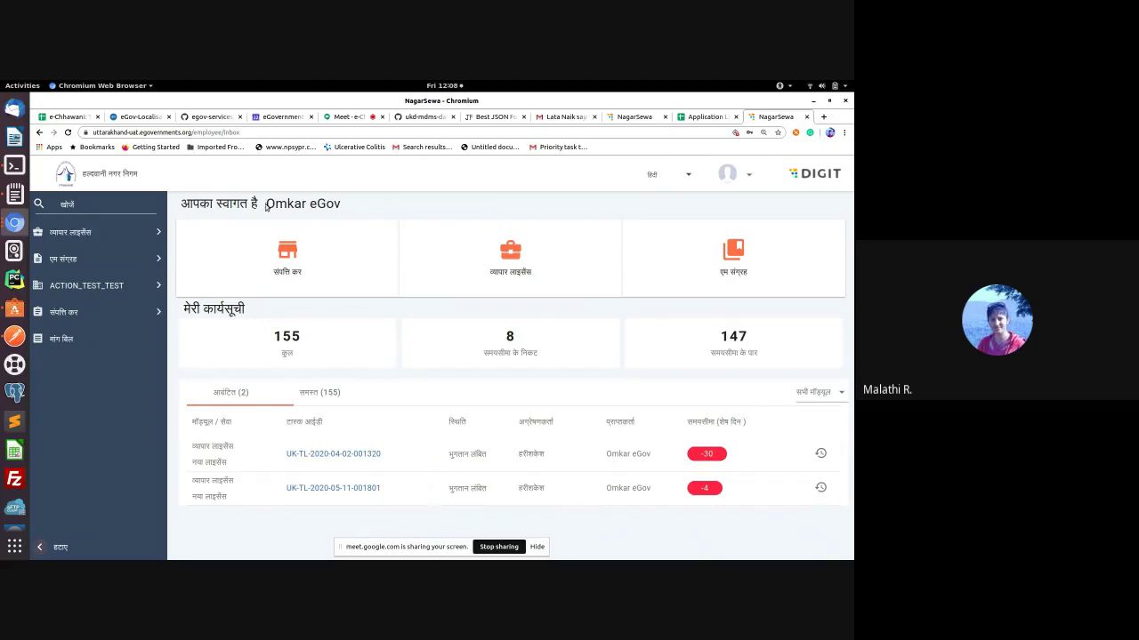
Step: Highlight the employee's name in the Hindi welcome heading to examine the untranslated text
{"action": "left_click_drag", "start_coordinate": [265, 203], "coordinate": [350, 209]}
{"action": "left_click", "coordinate": [350, 209]}
{"action": "double_click", "coordinate": [321, 207]}
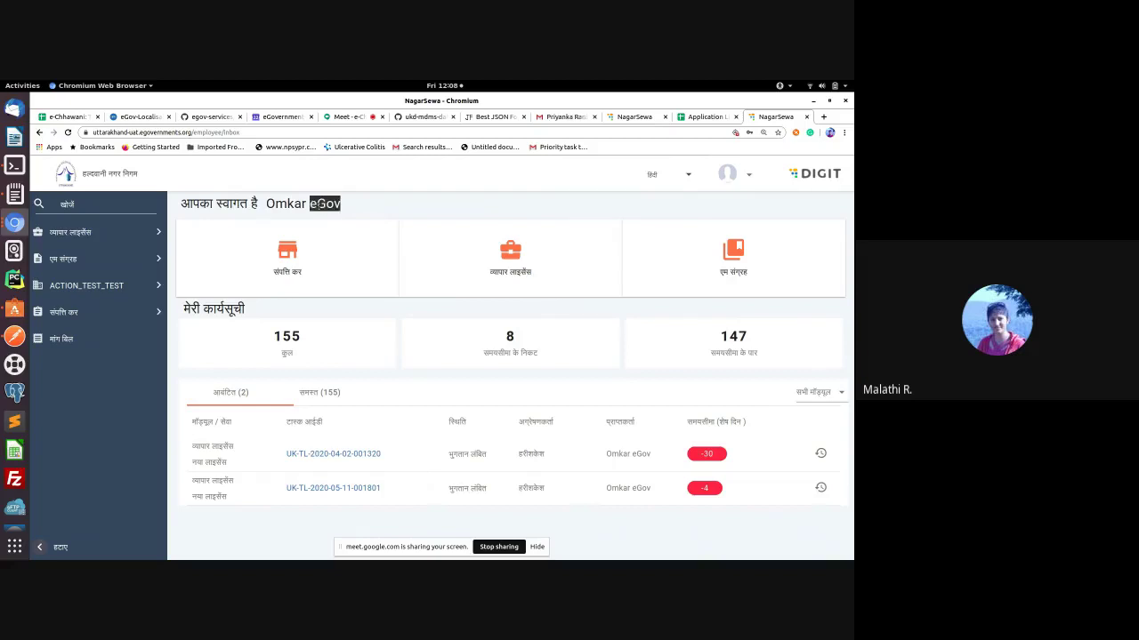
{"action": "left_click_drag", "start_coordinate": [265, 204], "coordinate": [340, 205]}
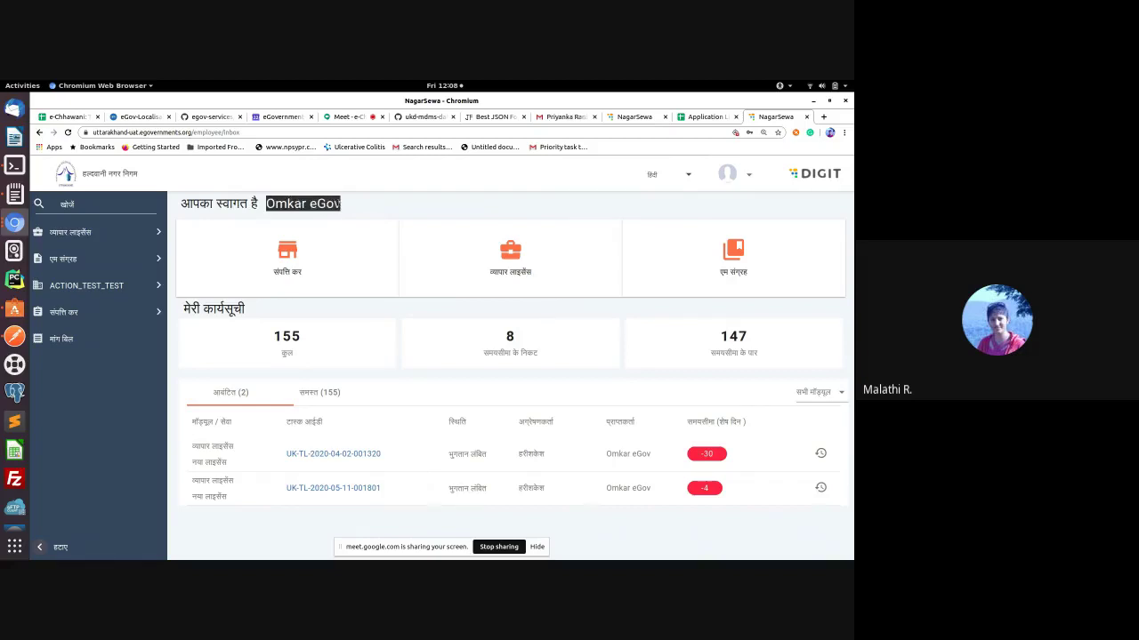
{"action": "left_click", "coordinate": [270, 204]}
{"action": "left_click_drag", "start_coordinate": [264, 206], "coordinate": [364, 207]}
{"action": "left_click", "coordinate": [385, 232]}
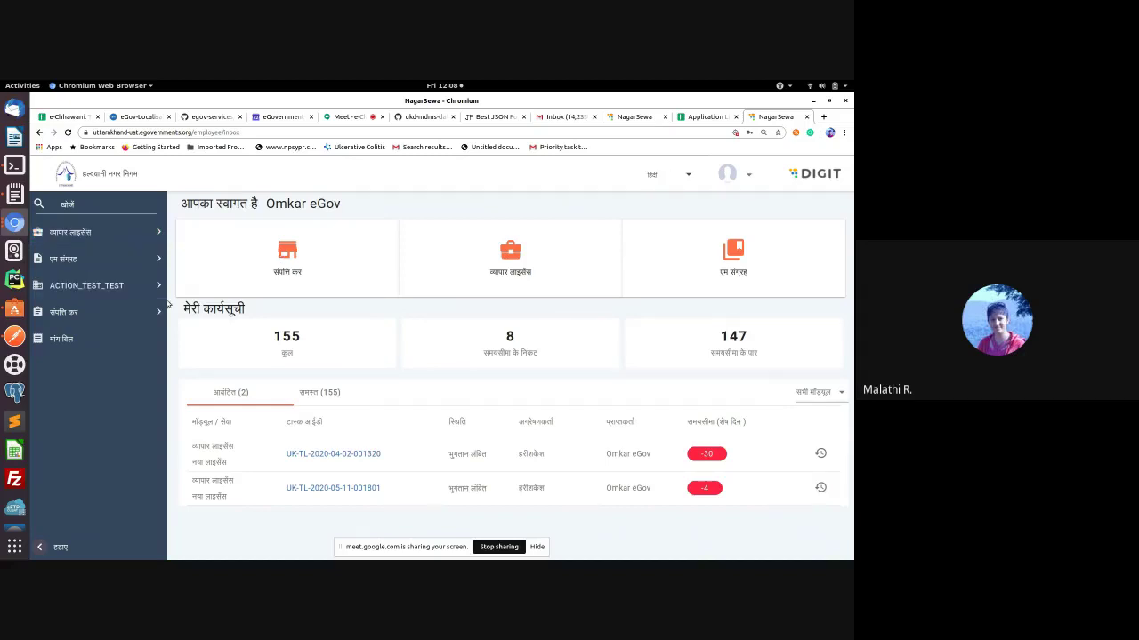
{"action": "left_click", "coordinate": [14, 337]}
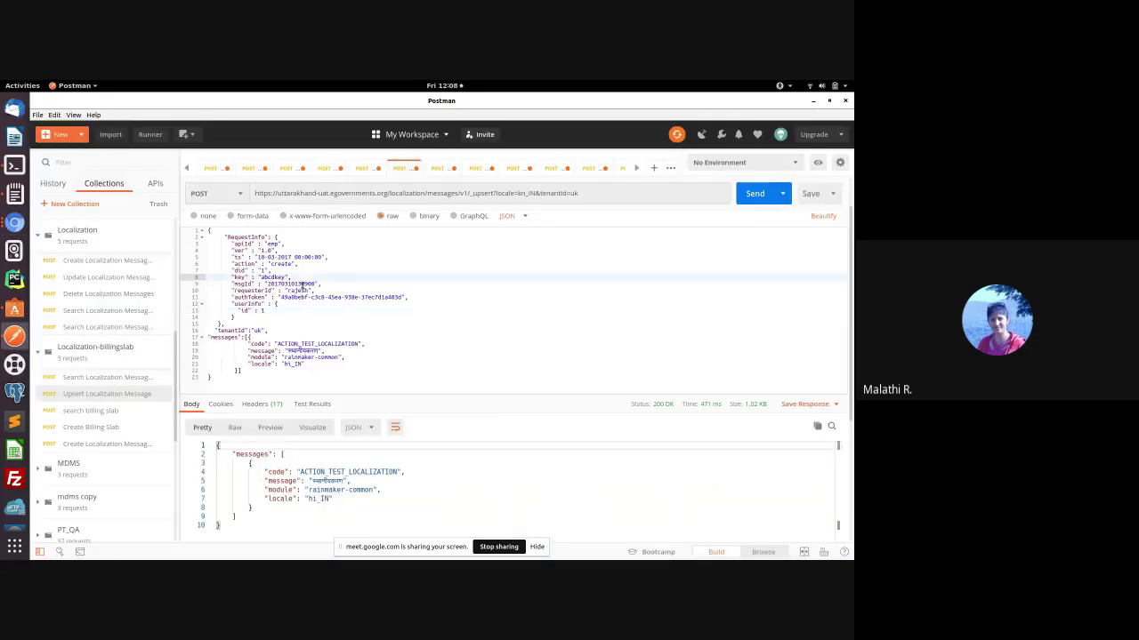
{"action": "left_click", "coordinate": [14, 222]}
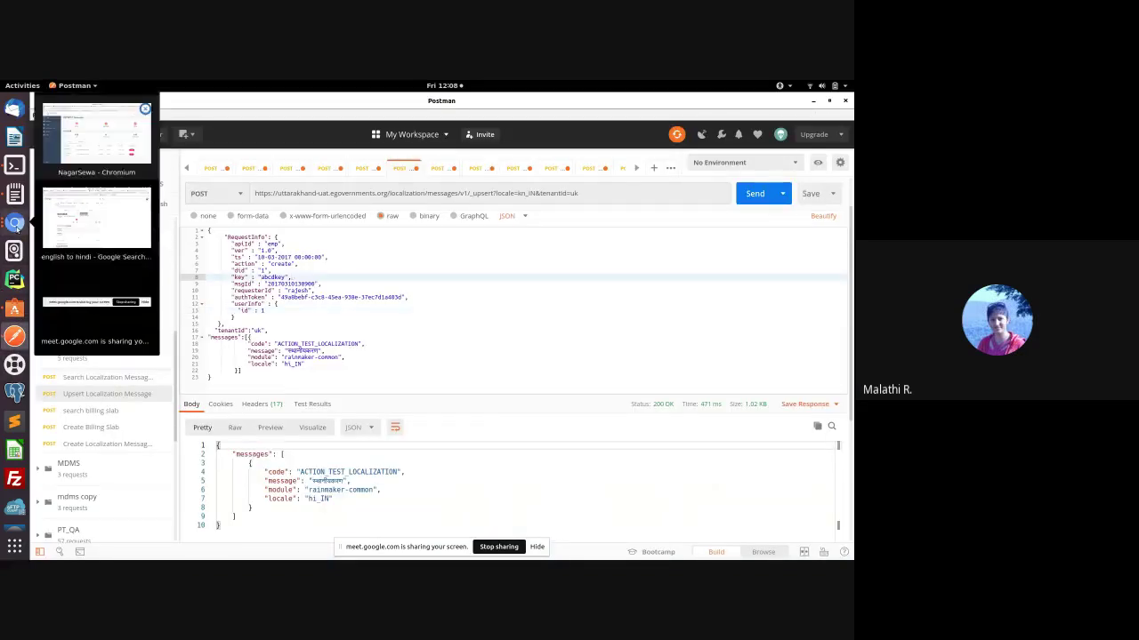
{"action": "left_click", "coordinate": [113, 225]}
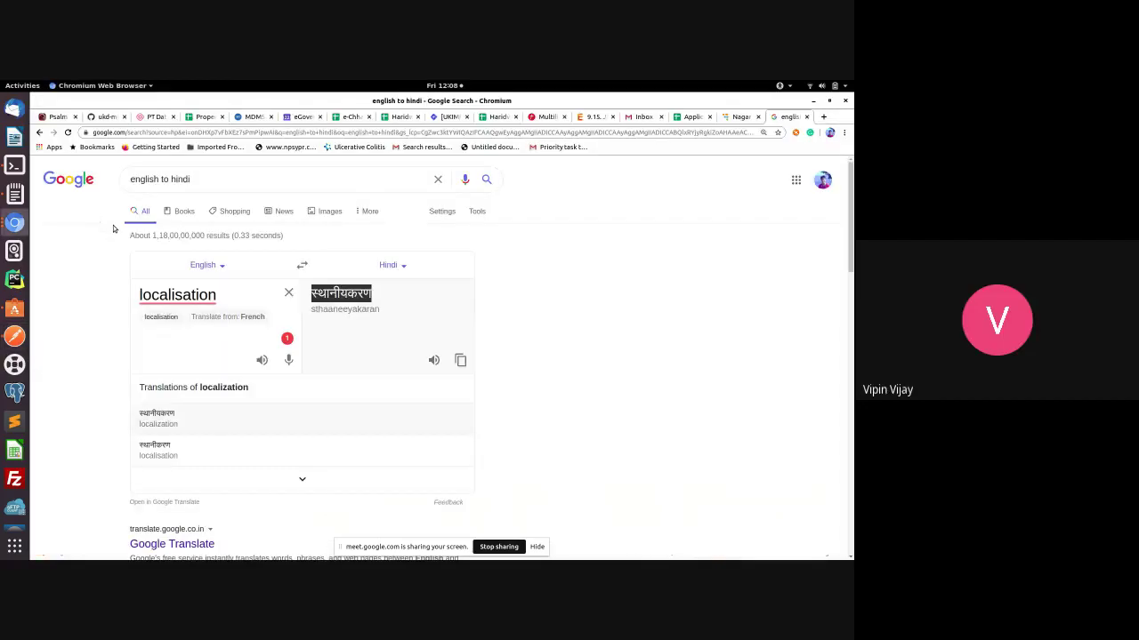
{"action": "left_click", "coordinate": [18, 220]}
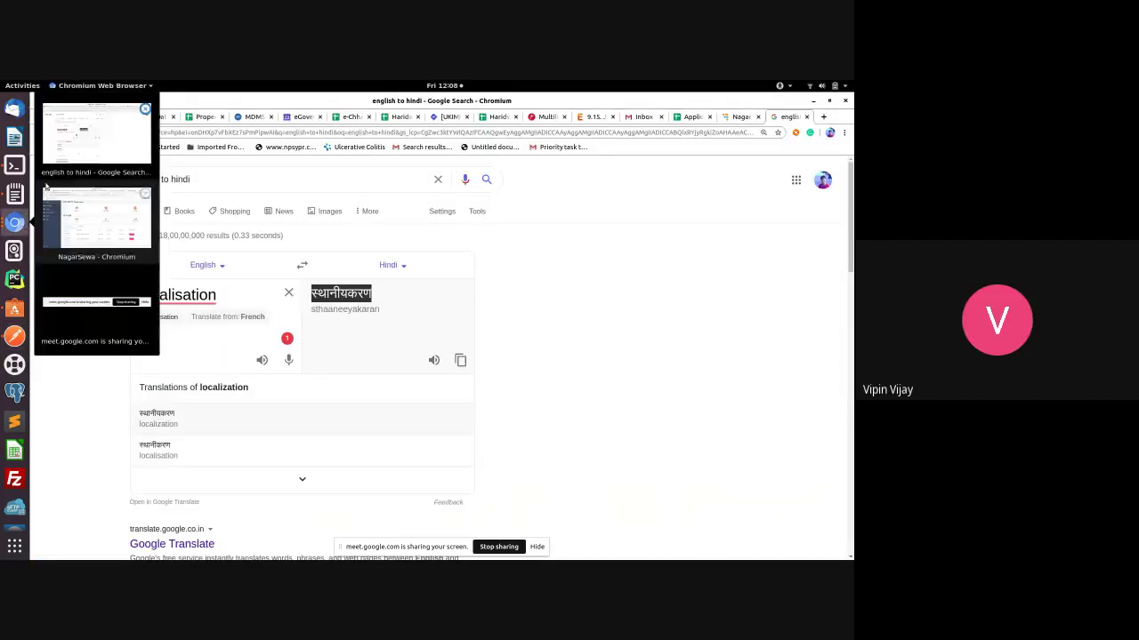
{"action": "left_click", "coordinate": [95, 209]}
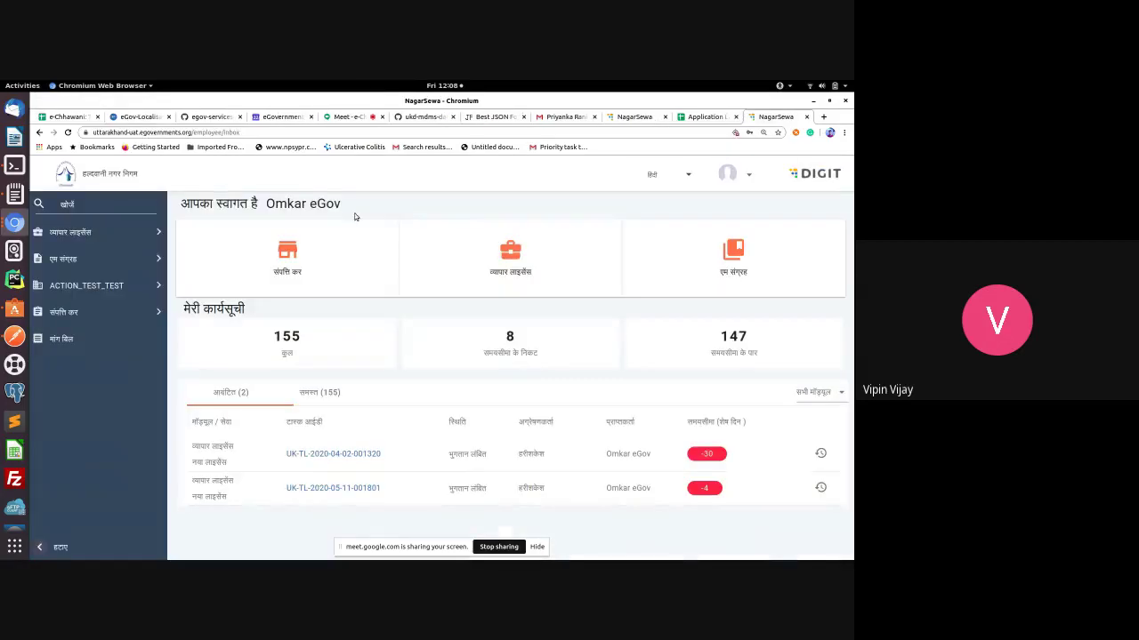
{"action": "left_click", "coordinate": [351, 118]}
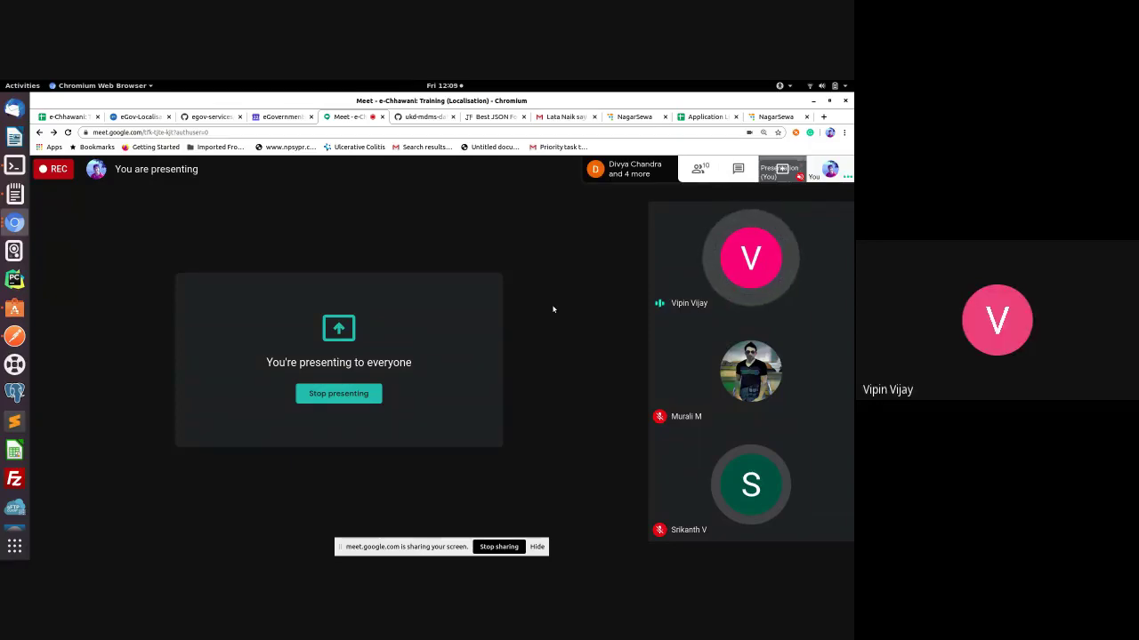
{"action": "left_click", "coordinate": [631, 117]}
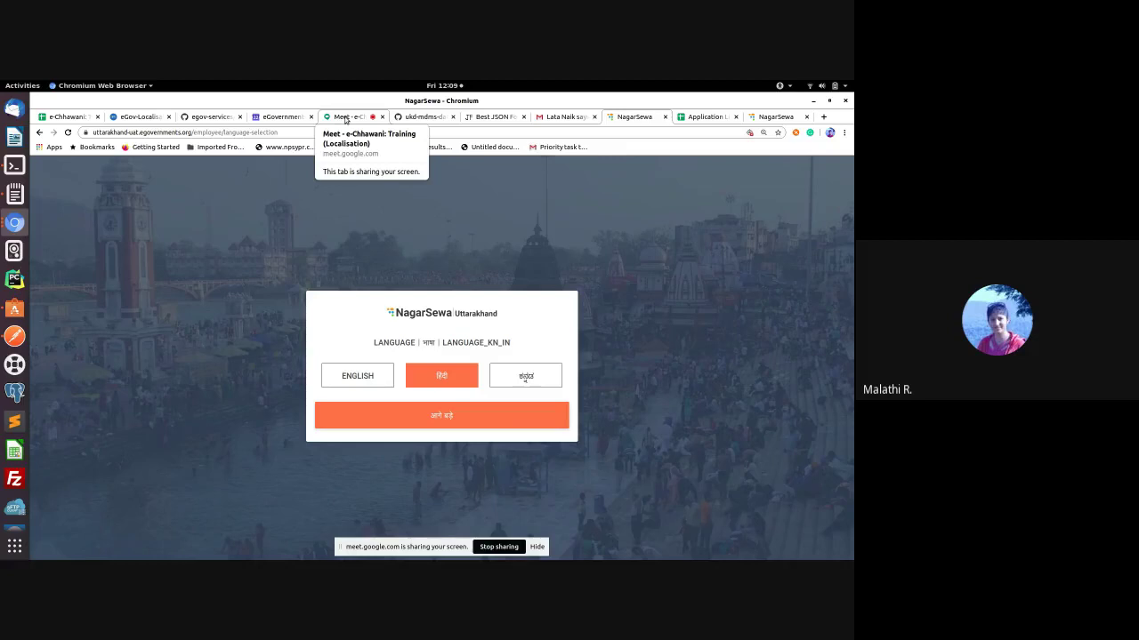
{"action": "left_click", "coordinate": [345, 117]}
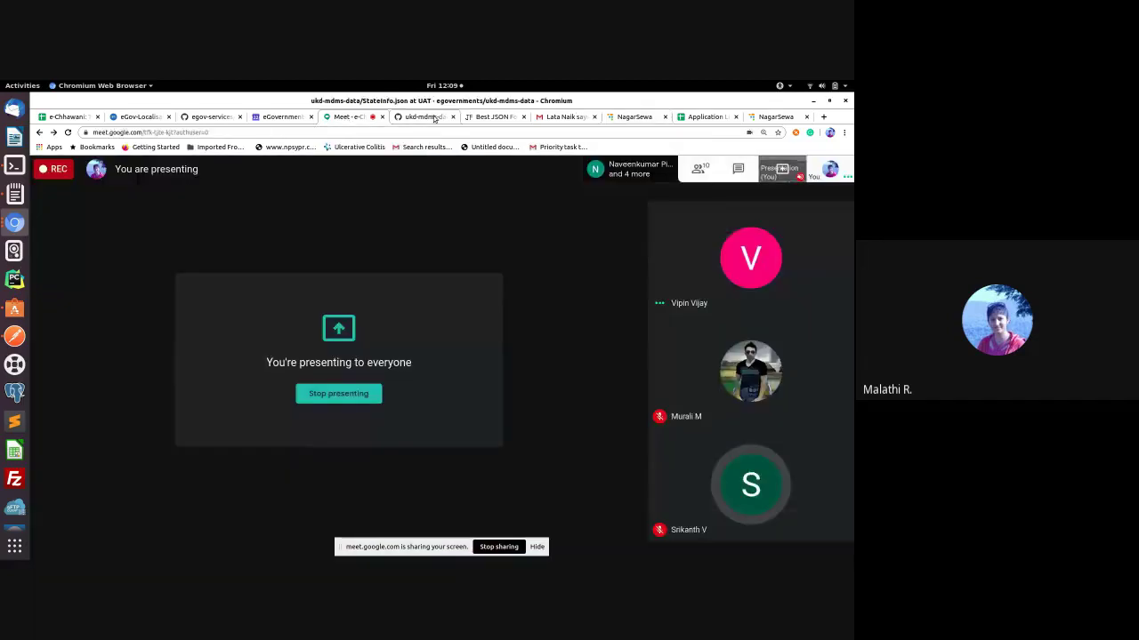
Step: Open the uk data folder of the ukd-mdms-data repository's UAT branch from the StateInfo.json file path on GitHub
{"action": "left_click", "coordinate": [427, 117]}
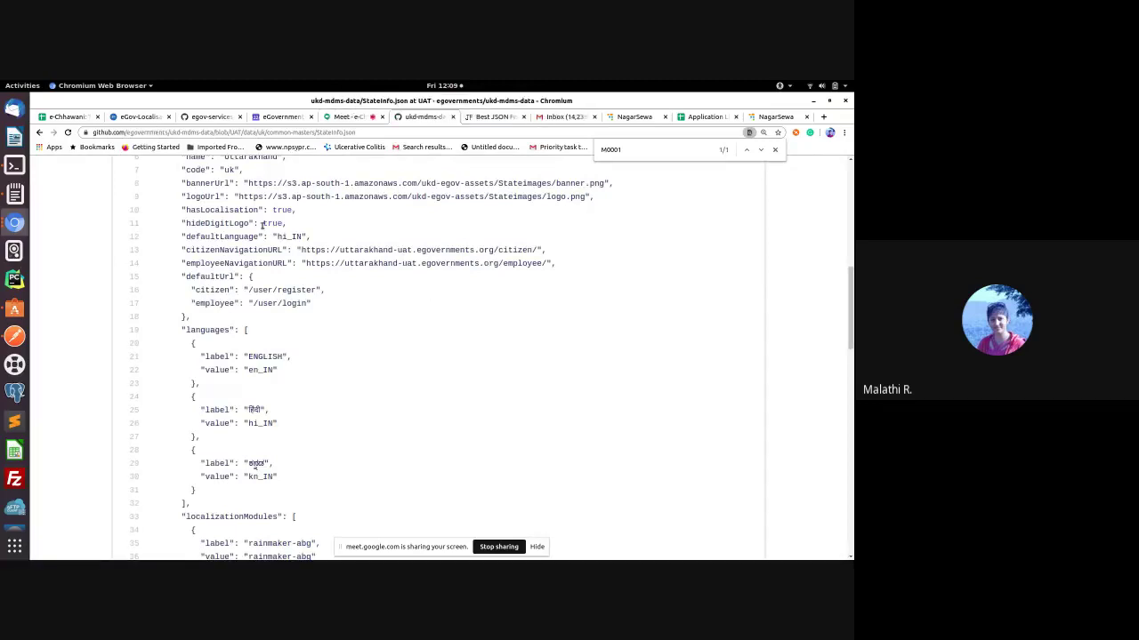
{"action": "scroll", "coordinate": [273, 251], "scroll_direction": "up", "scroll_amount": 5}
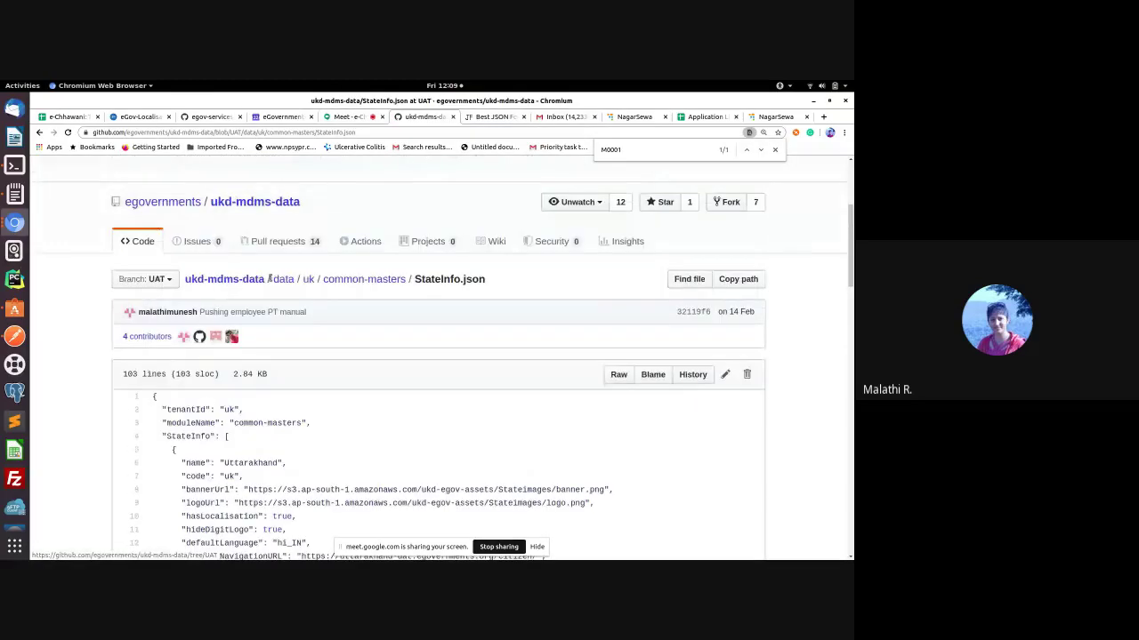
{"action": "left_click", "coordinate": [308, 281]}
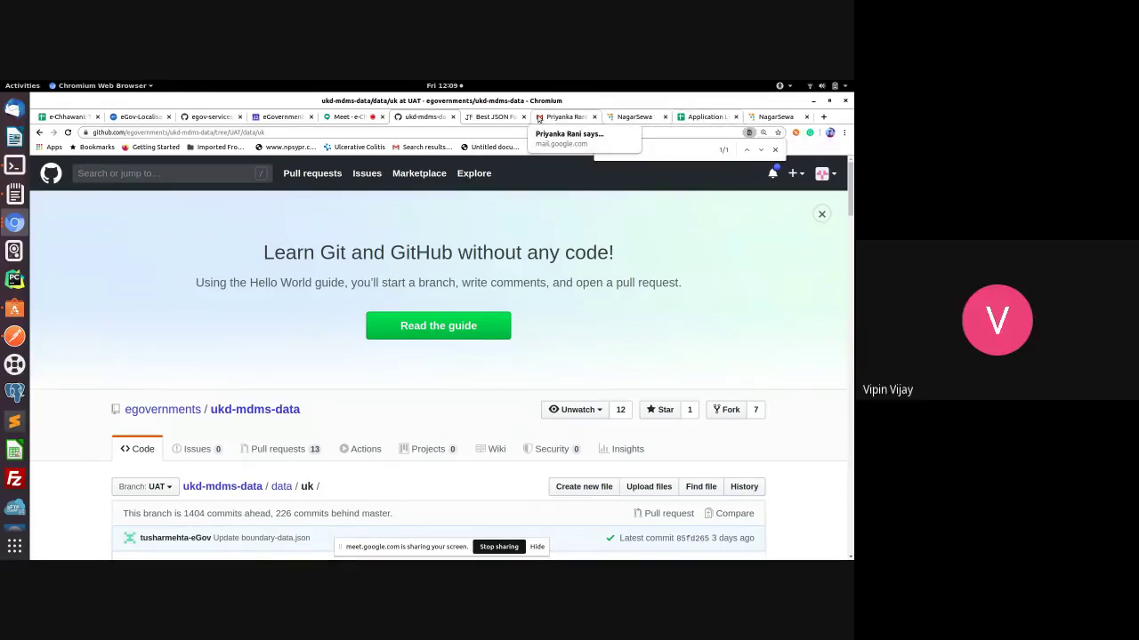
Step: Go from the egov-localization contract folder in egov-services up to the egovernments organization and open its core-services repository
{"action": "left_click", "coordinate": [210, 117]}
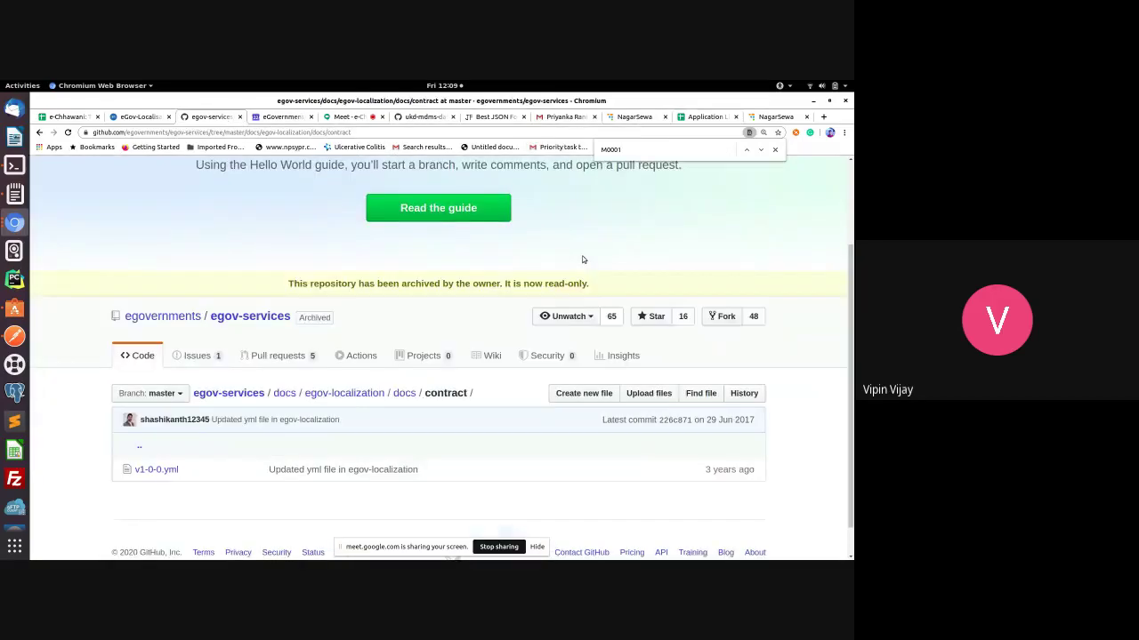
{"action": "scroll", "coordinate": [163, 441], "scroll_direction": "down", "scroll_amount": 1}
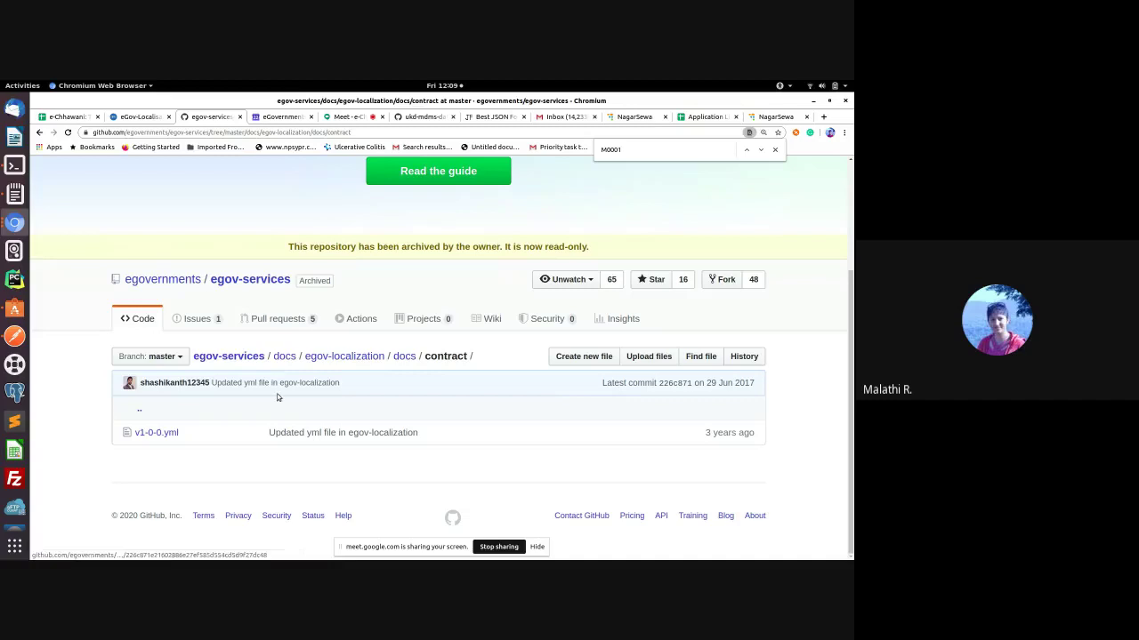
{"action": "left_click", "coordinate": [233, 357]}
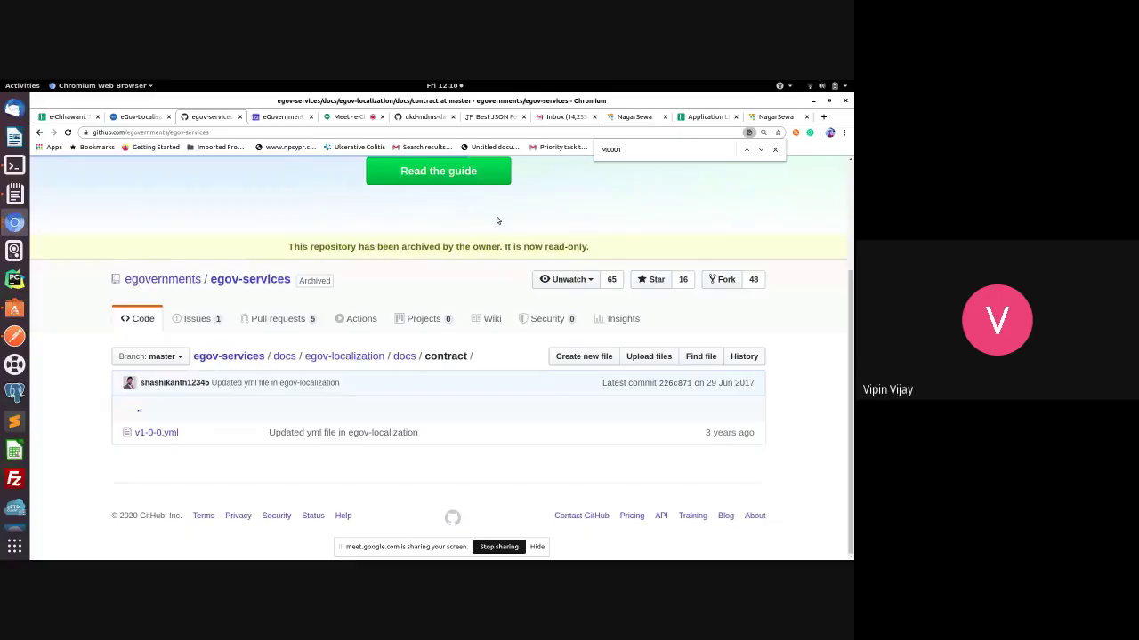
{"action": "left_click", "coordinate": [162, 280]}
{"action": "scroll", "coordinate": [267, 427], "scroll_direction": "down", "scroll_amount": 10}
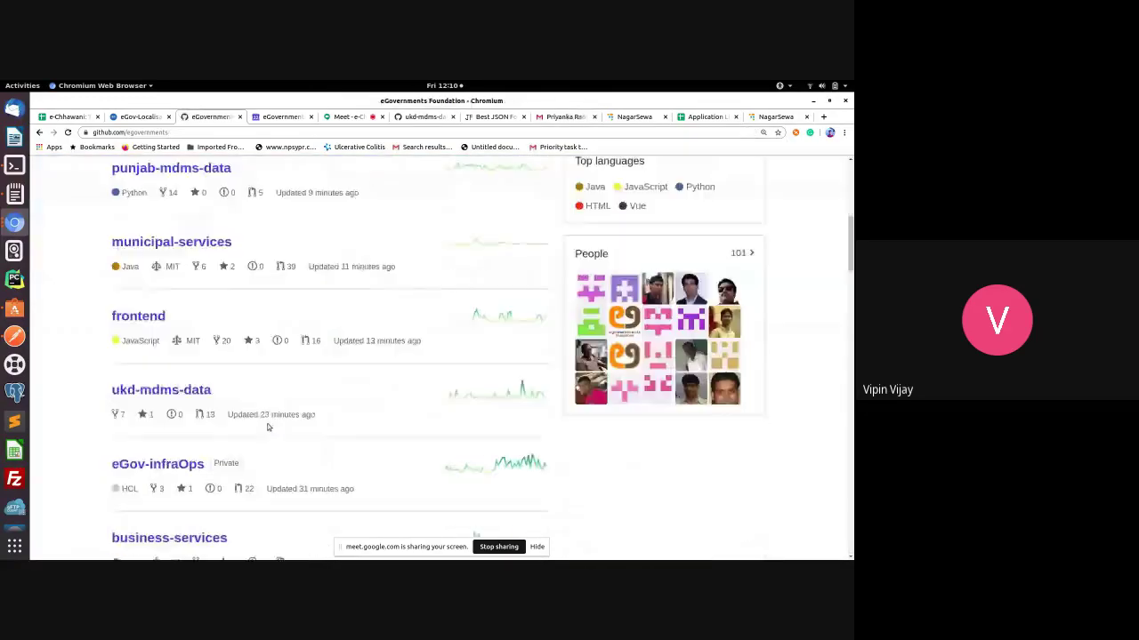
{"action": "scroll", "coordinate": [267, 427], "scroll_direction": "down", "scroll_amount": 10}
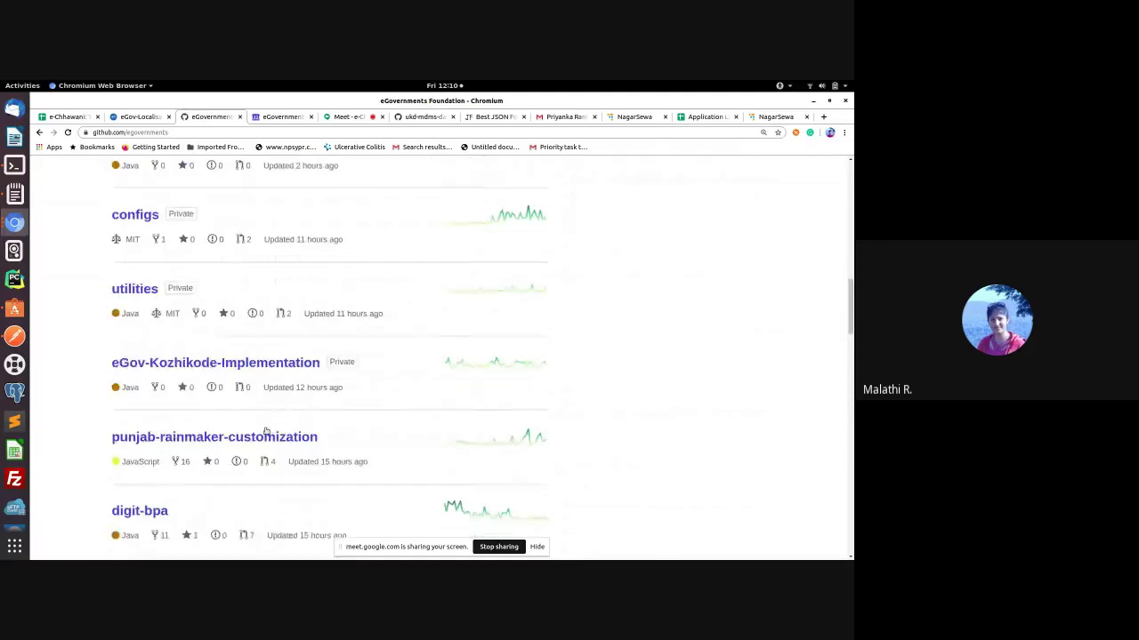
{"action": "scroll", "coordinate": [266, 431], "scroll_direction": "down", "scroll_amount": 8}
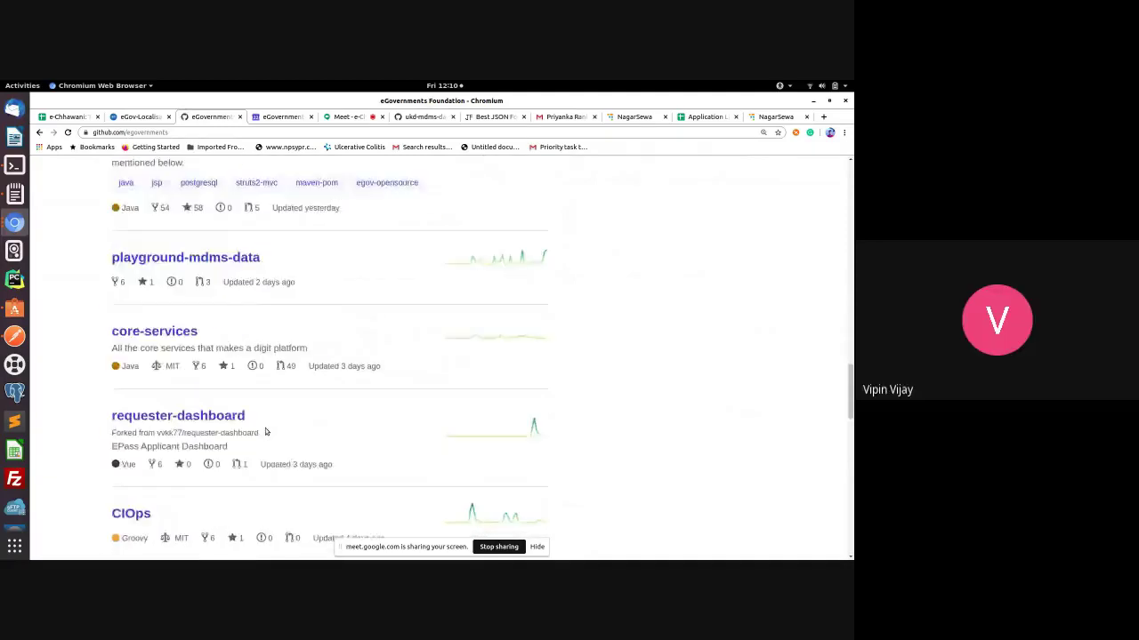
{"action": "left_click", "coordinate": [154, 277]}
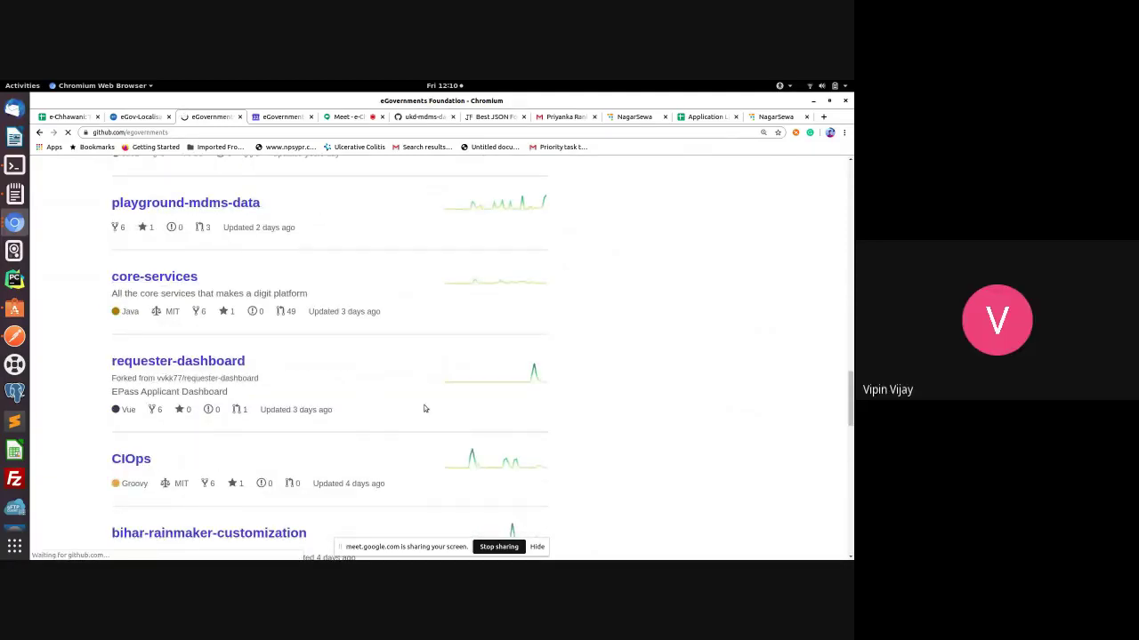
Step: Examine the contract files in the docs folder of core-services, then return to the repository root
{"action": "scroll", "coordinate": [424, 408], "scroll_direction": "down", "scroll_amount": 5}
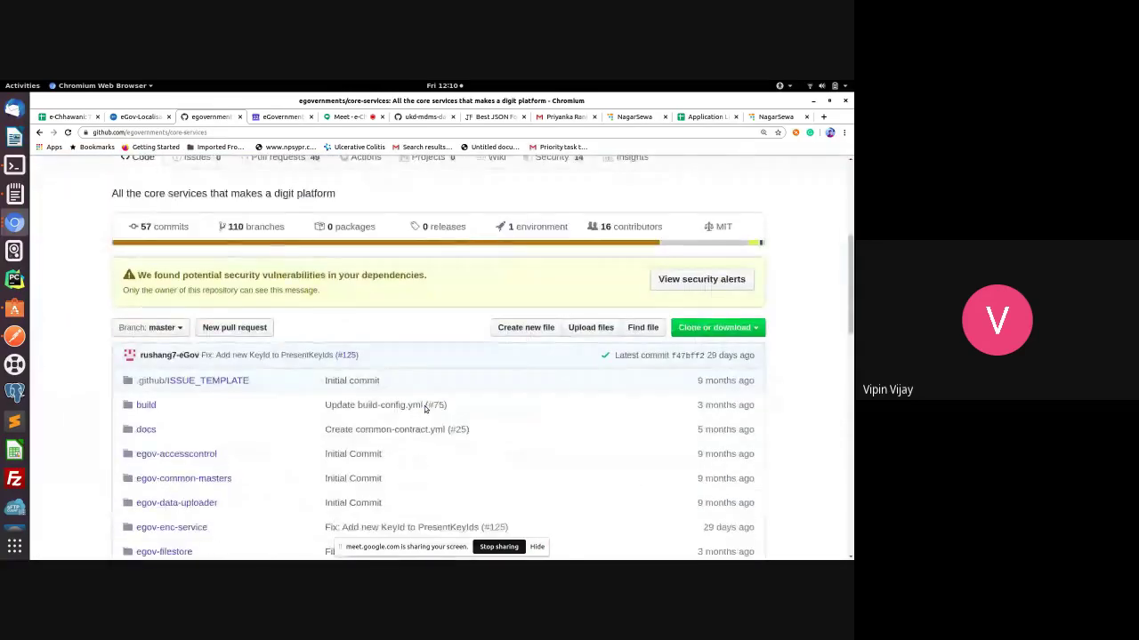
{"action": "scroll", "coordinate": [424, 406], "scroll_direction": "down", "scroll_amount": 3}
{"action": "left_click", "coordinate": [145, 307]}
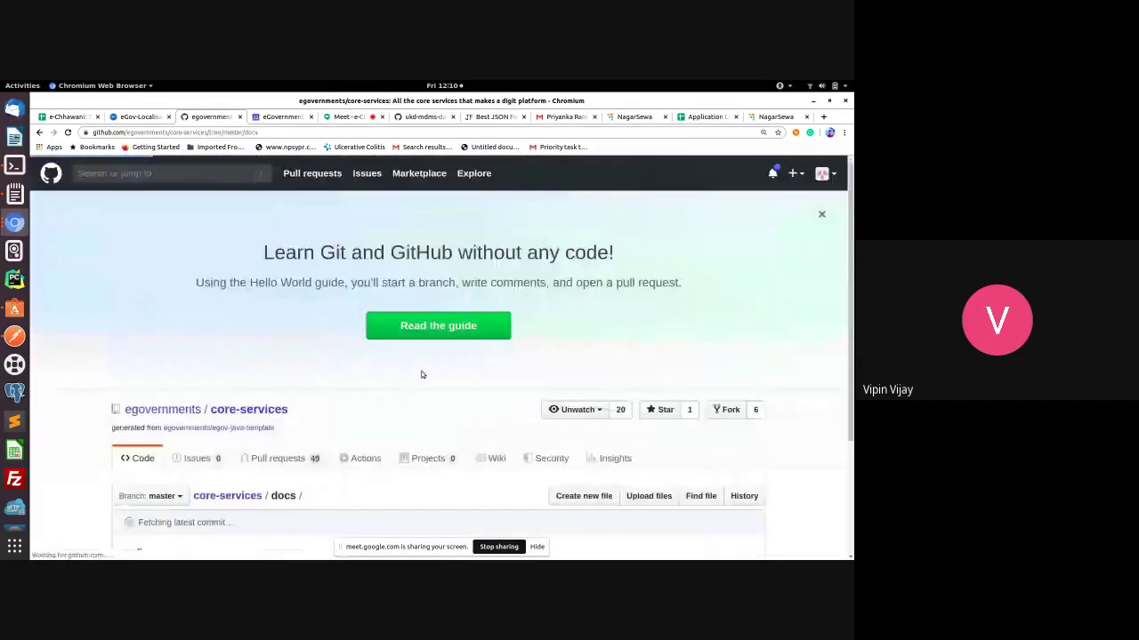
{"action": "scroll", "coordinate": [423, 371], "scroll_direction": "down", "scroll_amount": 2}
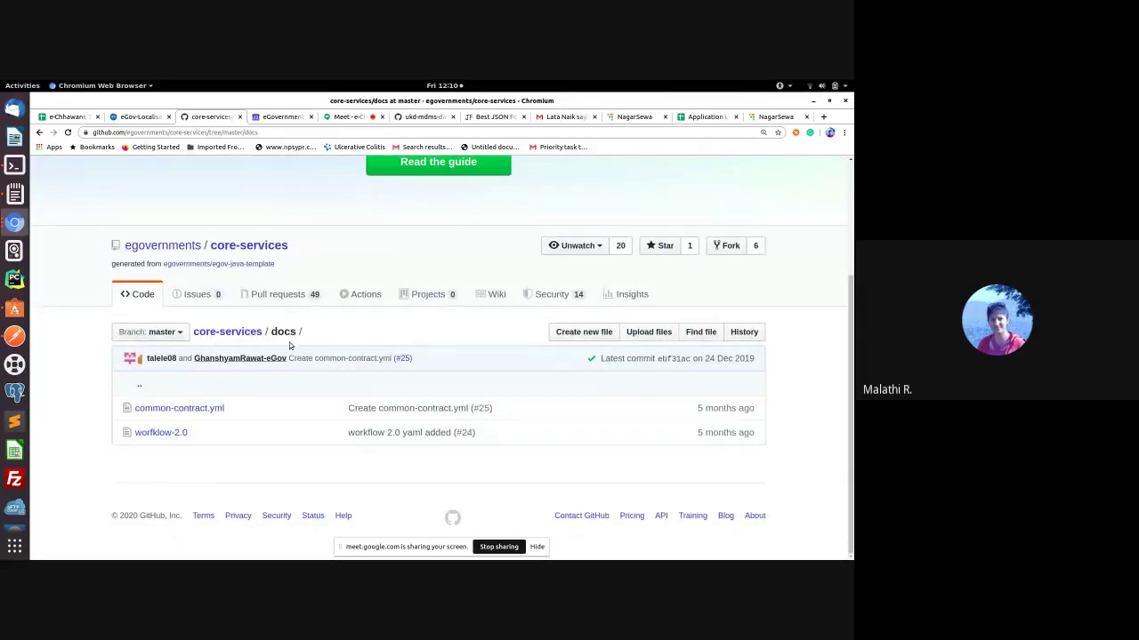
{"action": "left_click", "coordinate": [237, 334]}
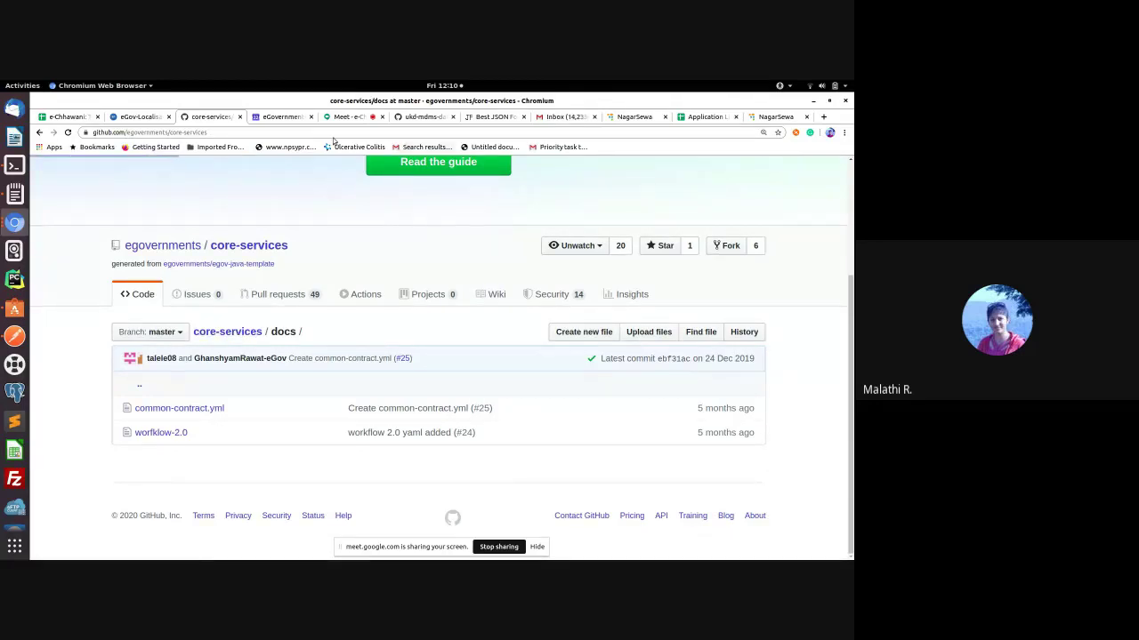
{"action": "left_click", "coordinate": [353, 118]}
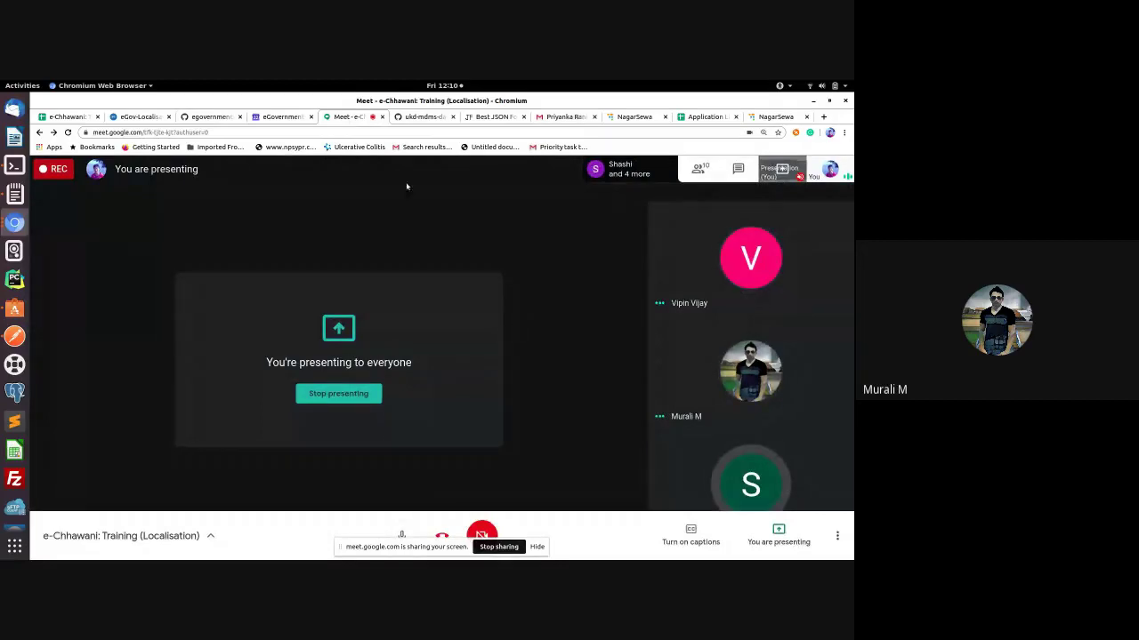
Step: Open actions-test.json from the ACCESSCONTROL-ACTIONS-TEST folder of ukd-mdms-data and examine its first action entries
{"action": "left_click", "coordinate": [419, 117]}
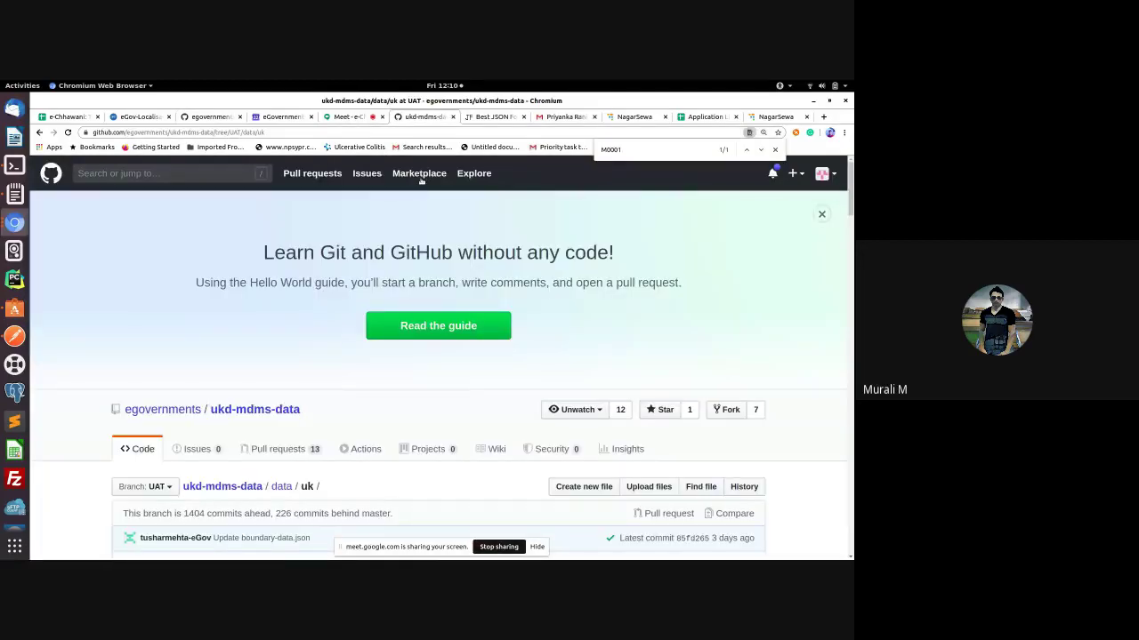
{"action": "scroll", "coordinate": [420, 178], "scroll_direction": "down", "scroll_amount": 3}
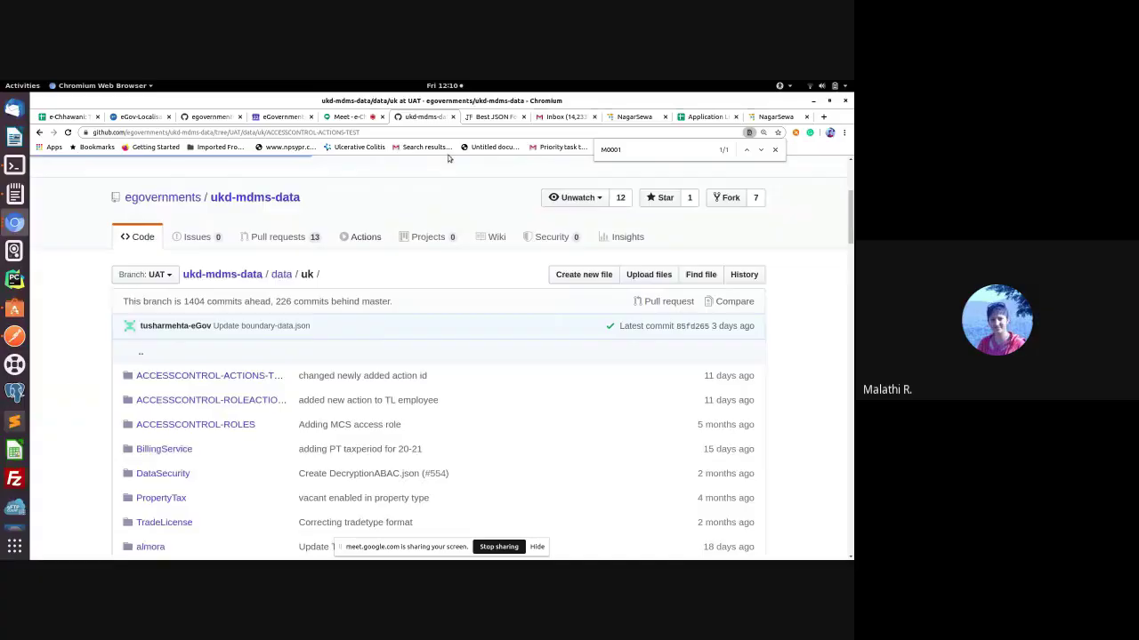
{"action": "left_click", "coordinate": [185, 376]}
{"action": "left_click", "coordinate": [185, 435]}
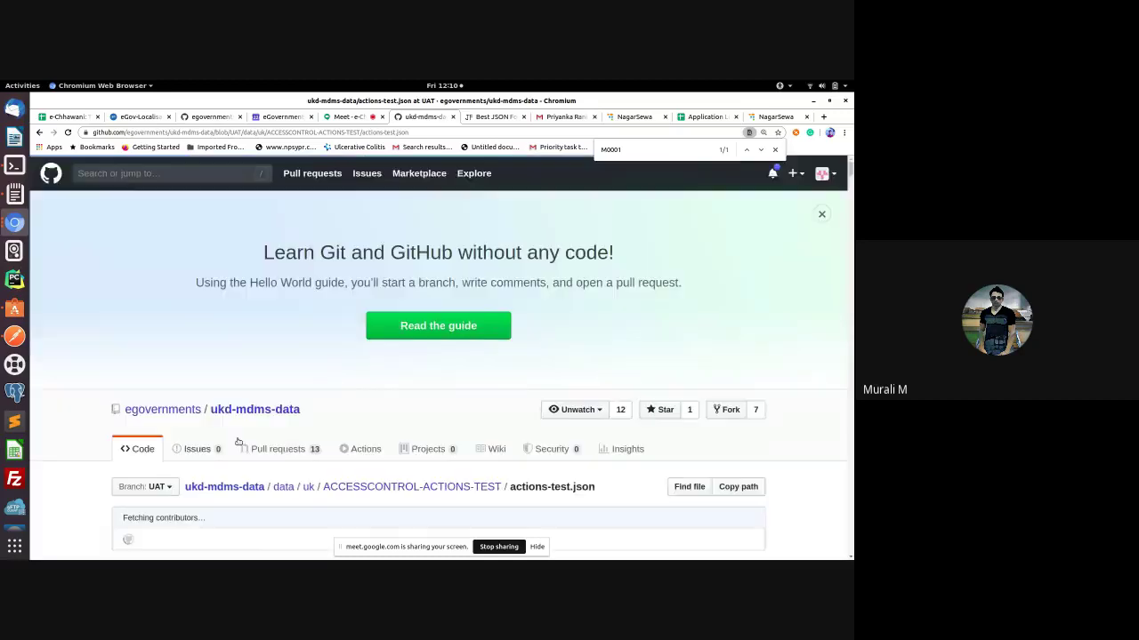
{"action": "scroll", "coordinate": [302, 394], "scroll_direction": "down", "scroll_amount": 3}
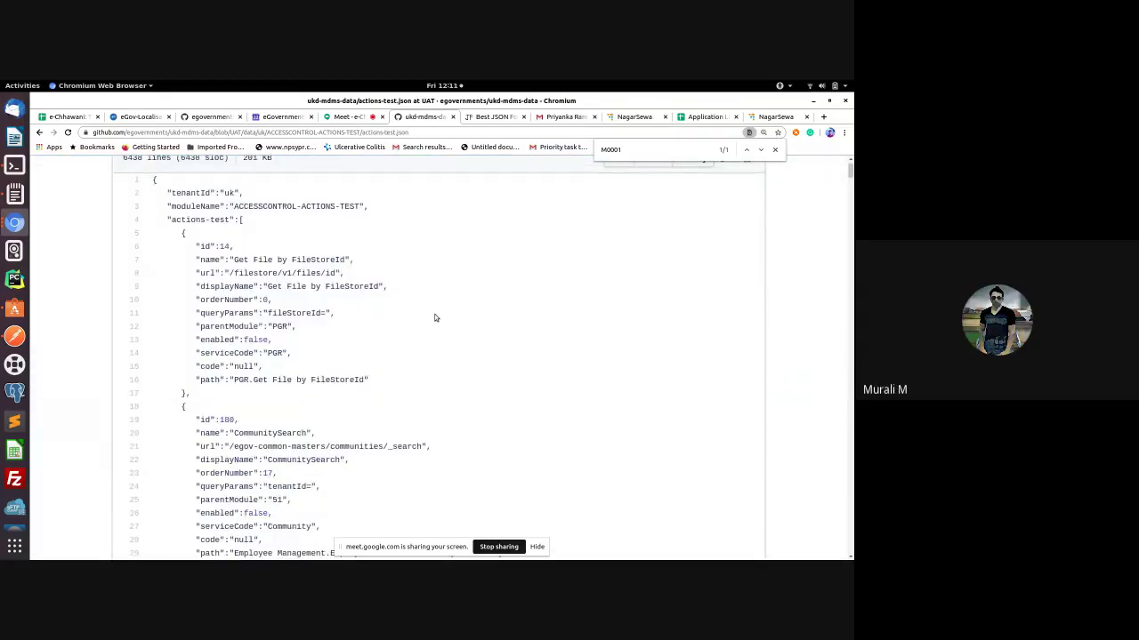
{"action": "scroll", "coordinate": [435, 317], "scroll_direction": "up", "scroll_amount": 1}
{"action": "scroll", "coordinate": [560, 267], "scroll_direction": "down", "scroll_amount": 1}
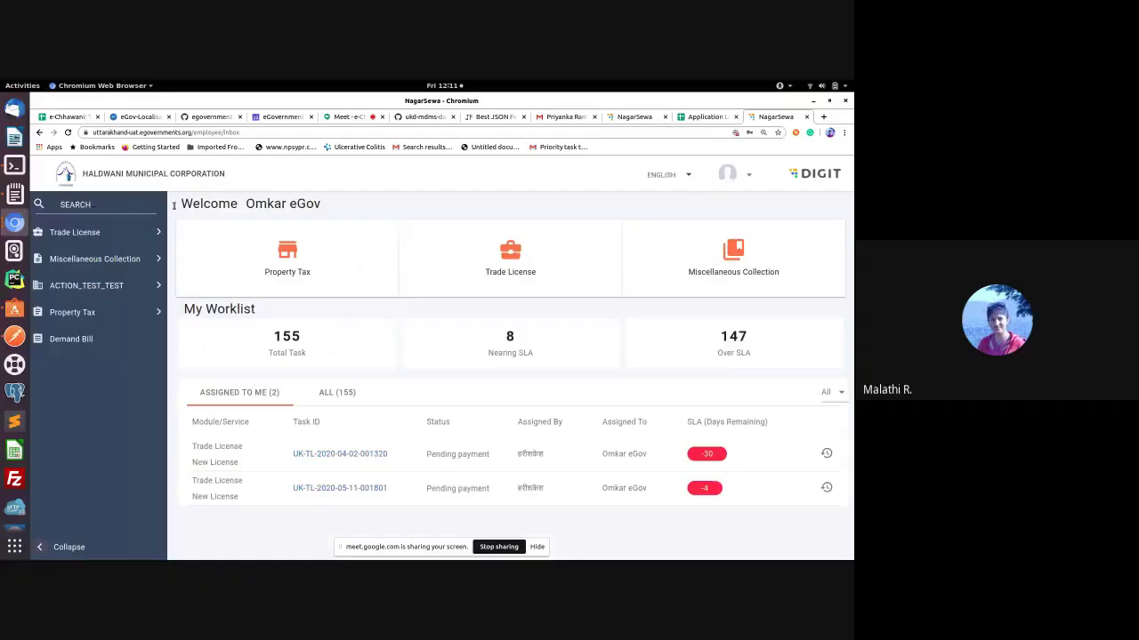
Step: Switch to NagarSewa and open the Search Trade License page under Trade License
{"action": "left_click", "coordinate": [100, 234]}
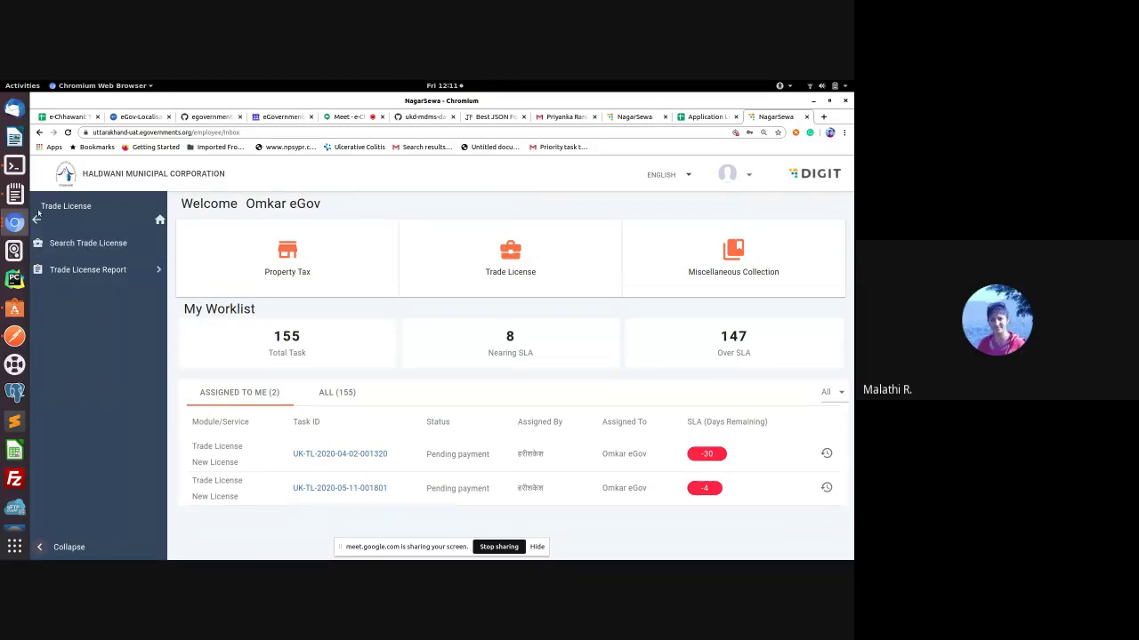
{"action": "left_click", "coordinate": [71, 241]}
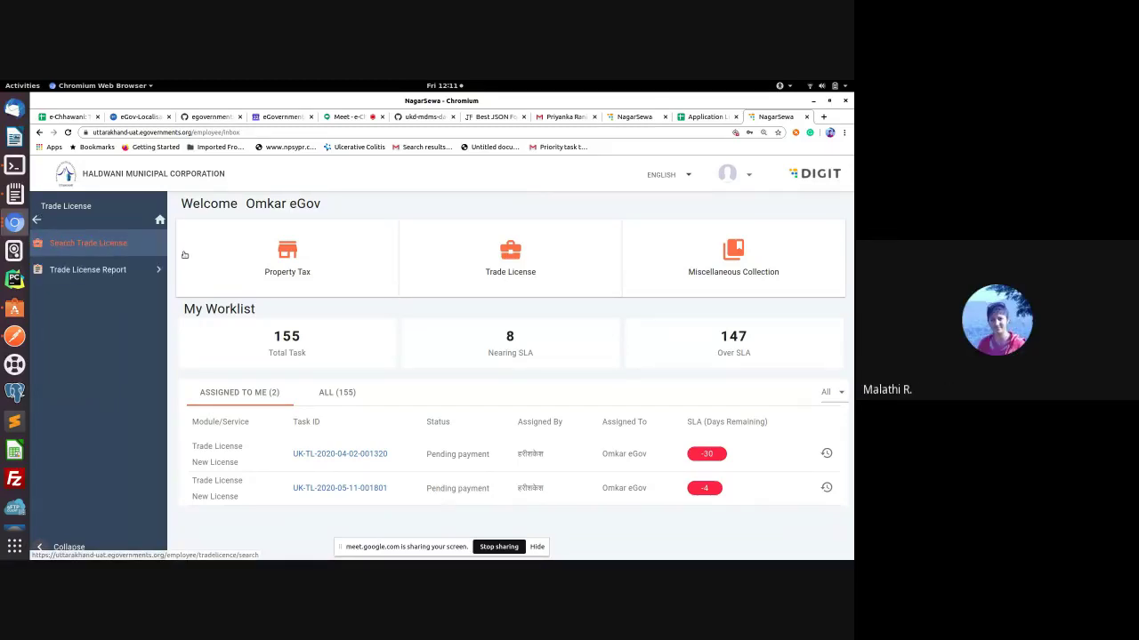
{"action": "left_click", "coordinate": [423, 117]}
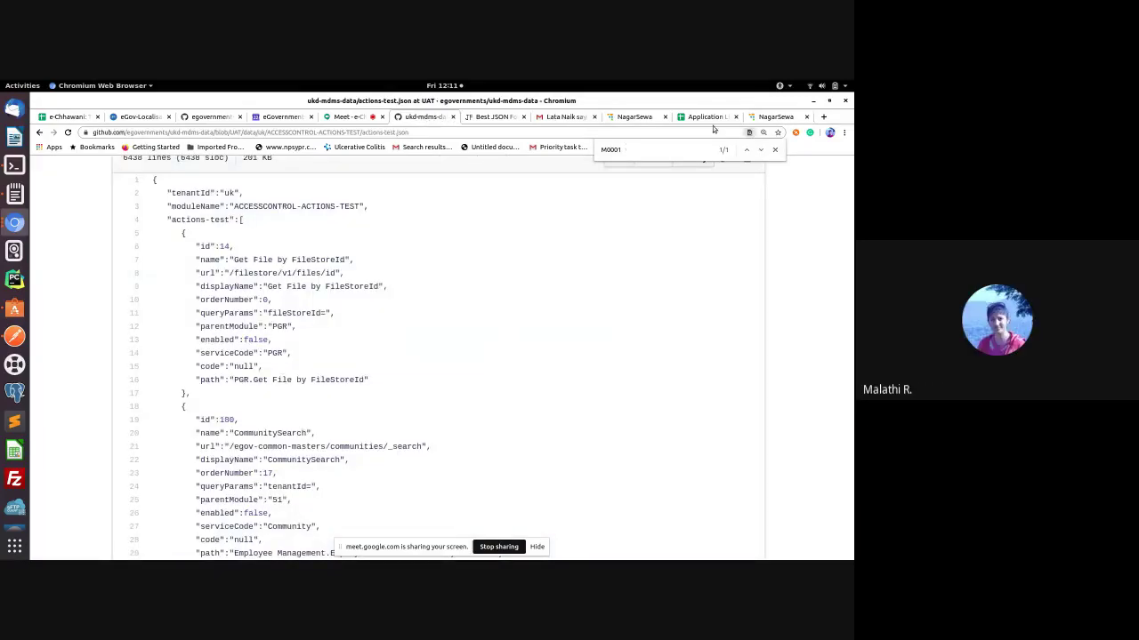
{"action": "left_click", "coordinate": [776, 117]}
{"action": "left_click", "coordinate": [107, 251]}
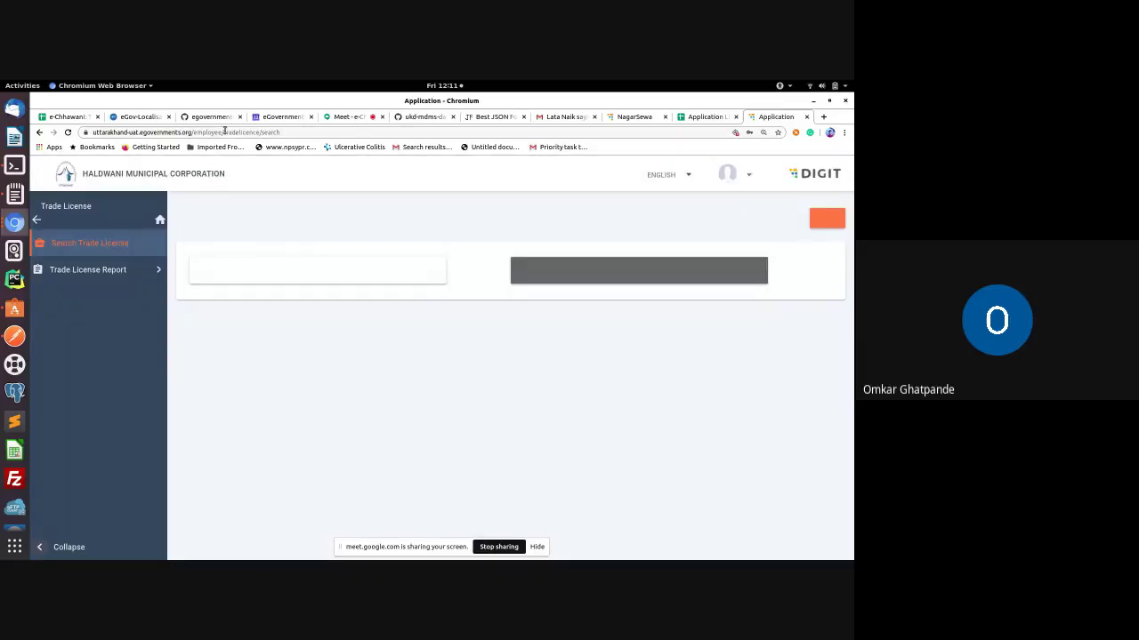
Step: Copy the tradelicence/search path from the page address and find it in actions-test.json on GitHub
{"action": "left_click_drag", "start_coordinate": [225, 131], "coordinate": [301, 131]}
{"action": "key", "text": "ctrl+c"}
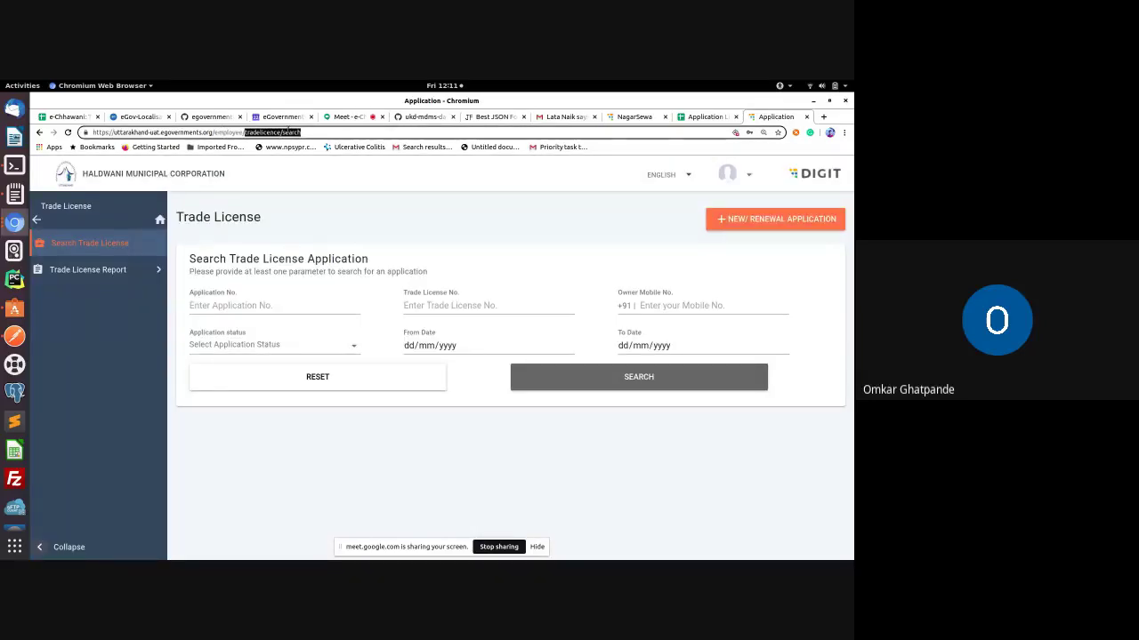
{"action": "left_click", "coordinate": [426, 116]}
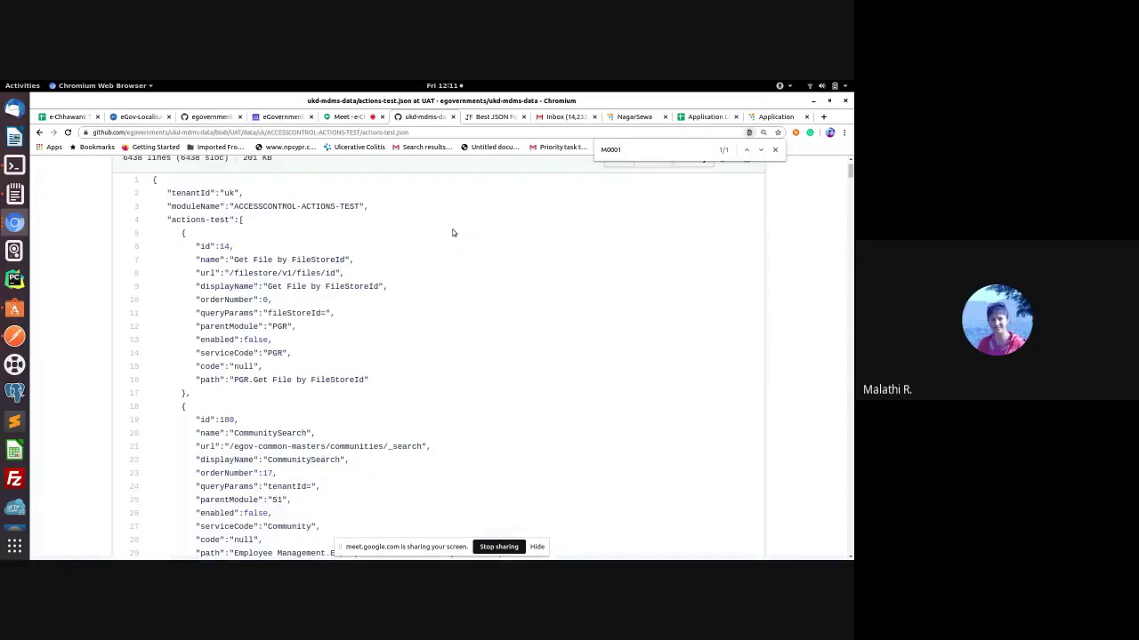
{"action": "key", "text": "ctrl+f"}
{"action": "key", "text": "ctrl+v"}
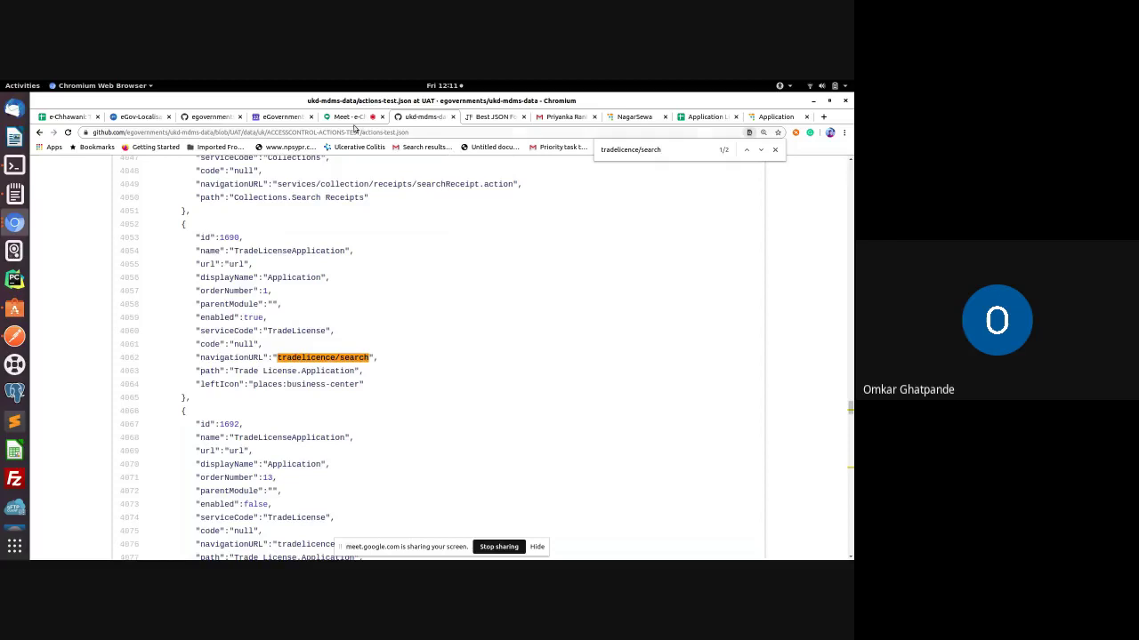
{"action": "left_click", "coordinate": [342, 119]}
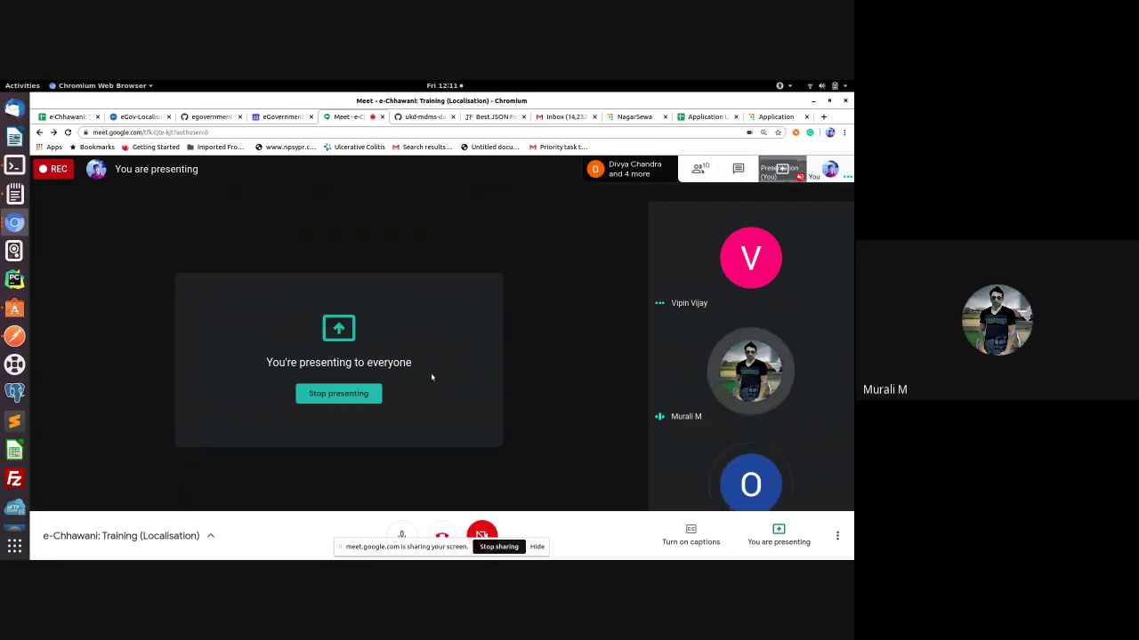
{"action": "left_click", "coordinate": [769, 117]}
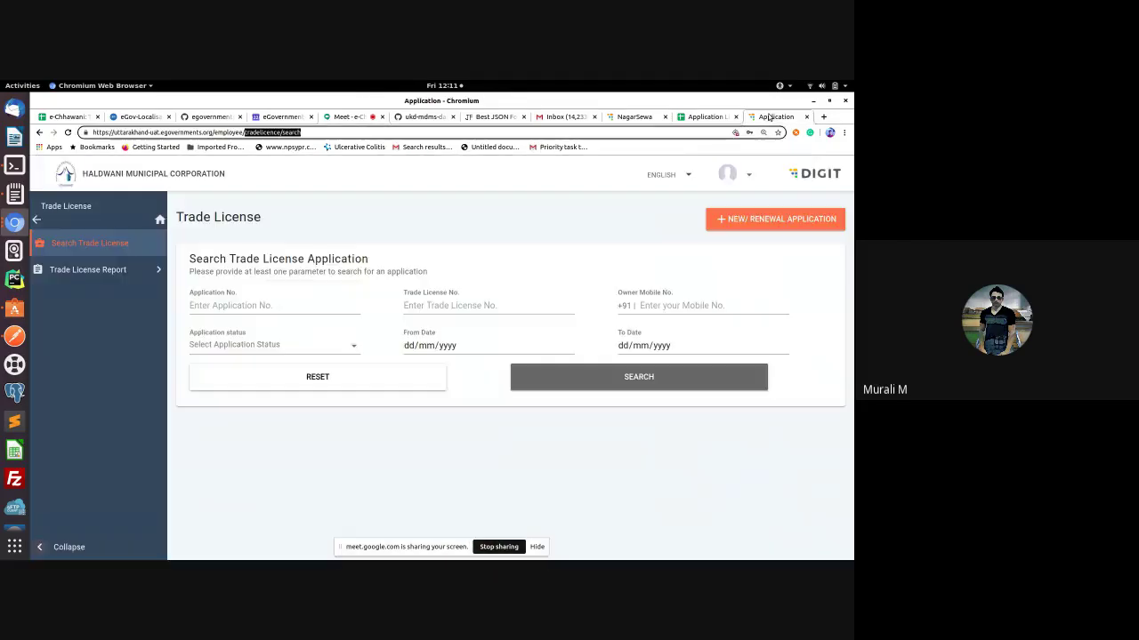
{"action": "left_click", "coordinate": [408, 116]}
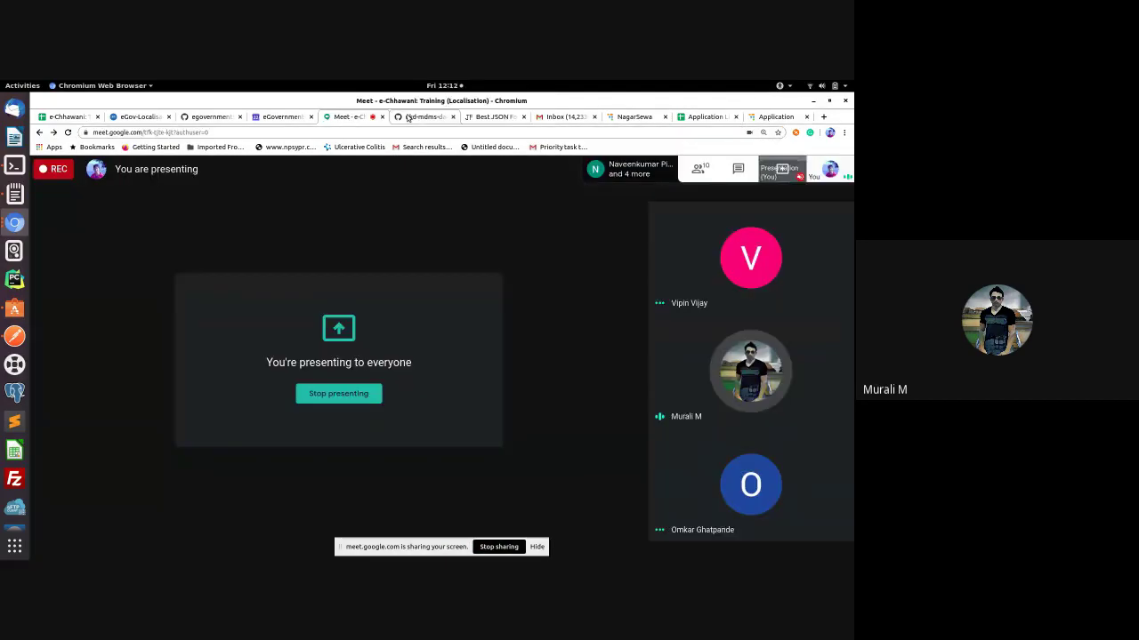
{"action": "left_click", "coordinate": [409, 117]}
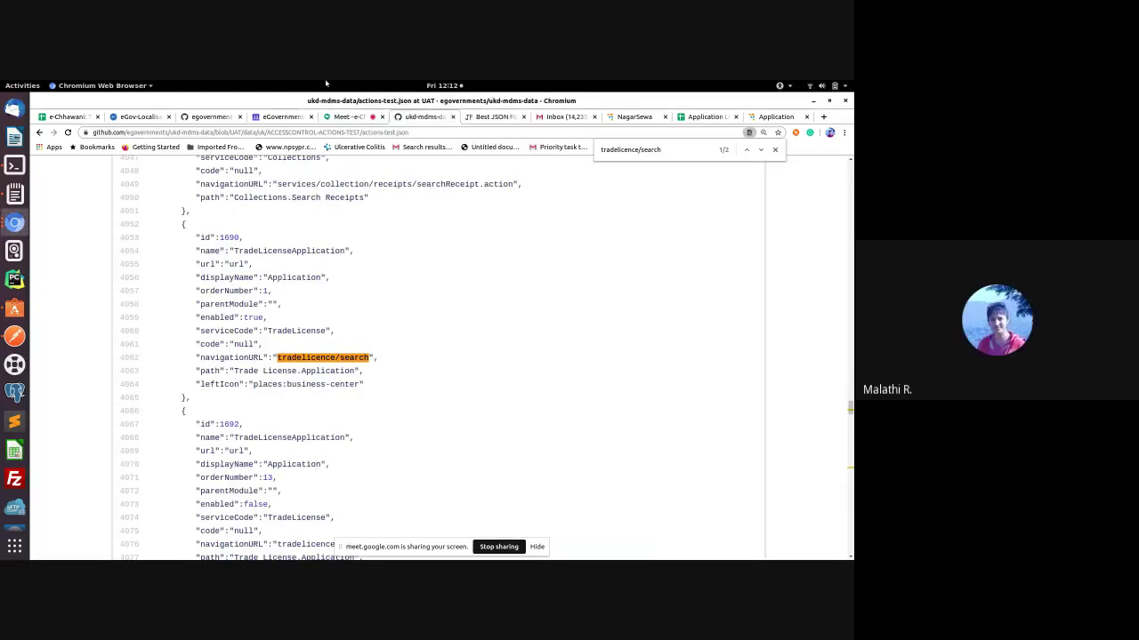
Step: Compare the tradelicence/search entries in actions-test.json and highlight the "Trade License.Application" path value of action 1690
{"action": "left_click", "coordinate": [761, 153]}
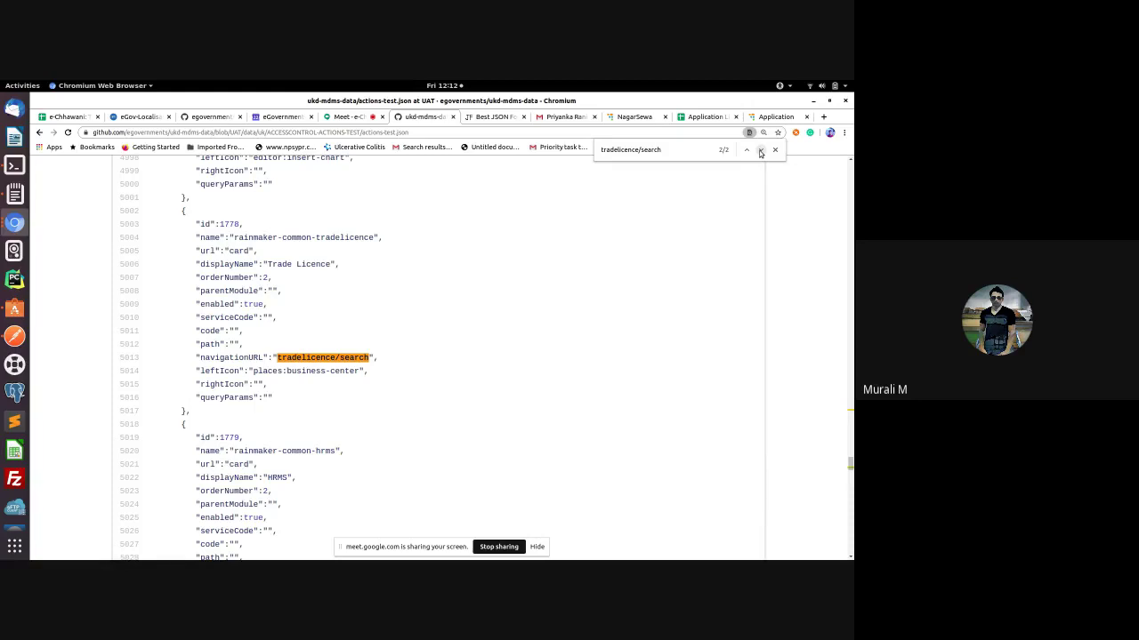
{"action": "double_click", "coordinate": [208, 346]}
{"action": "left_click", "coordinate": [757, 151]}
{"action": "left_click", "coordinate": [757, 151]}
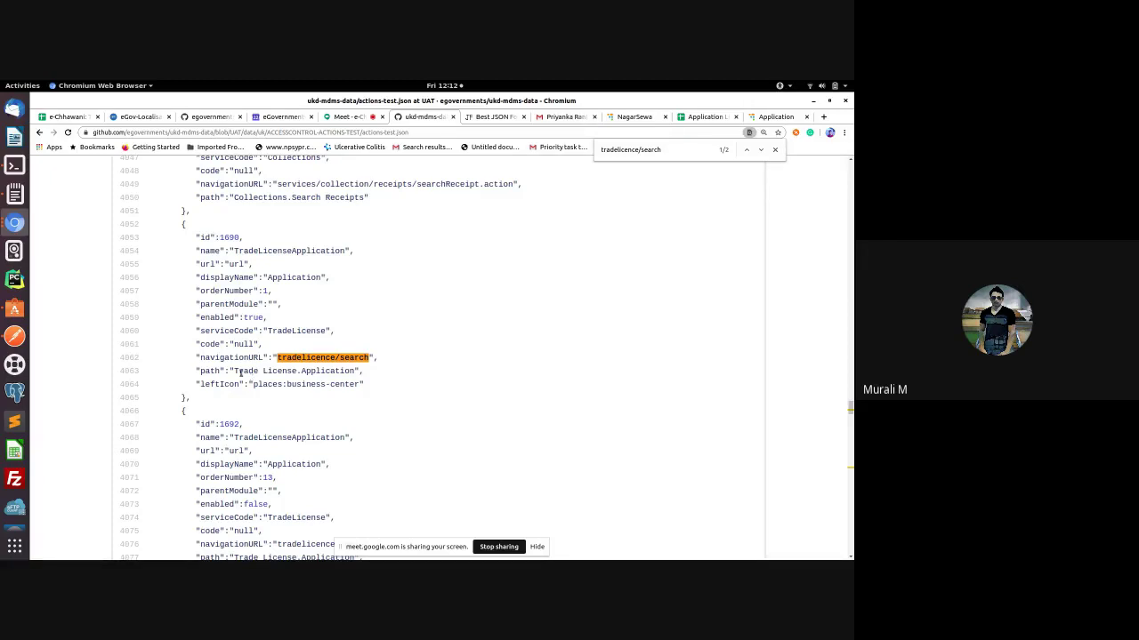
{"action": "left_click_drag", "start_coordinate": [233, 371], "coordinate": [359, 371]}
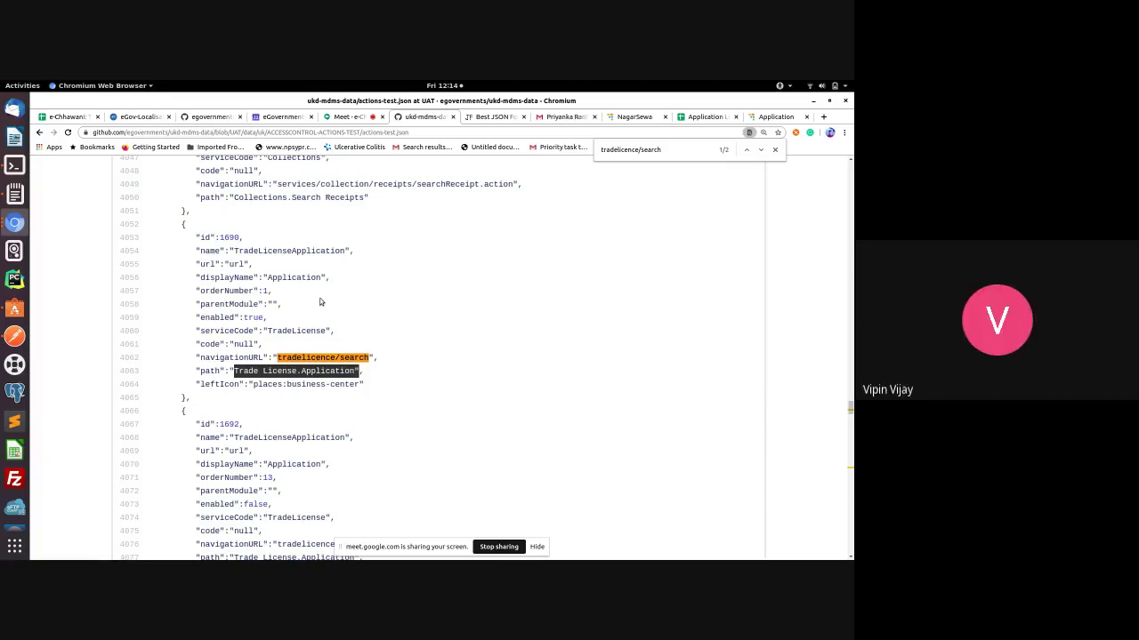
Step: Examine the Get Bill action's /tl-calculator/v1/_getbill url and the entries between it and the TradeLicenseApplication action
{"action": "scroll", "coordinate": [321, 302], "scroll_direction": "up", "scroll_amount": 5}
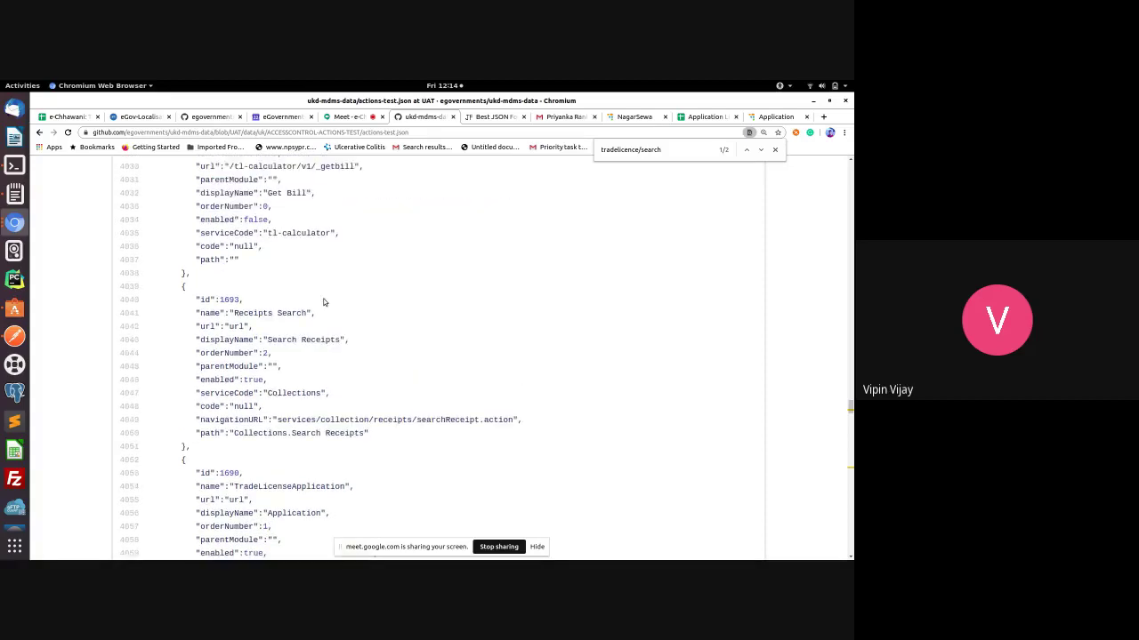
{"action": "scroll", "coordinate": [325, 307], "scroll_direction": "up", "scroll_amount": 4}
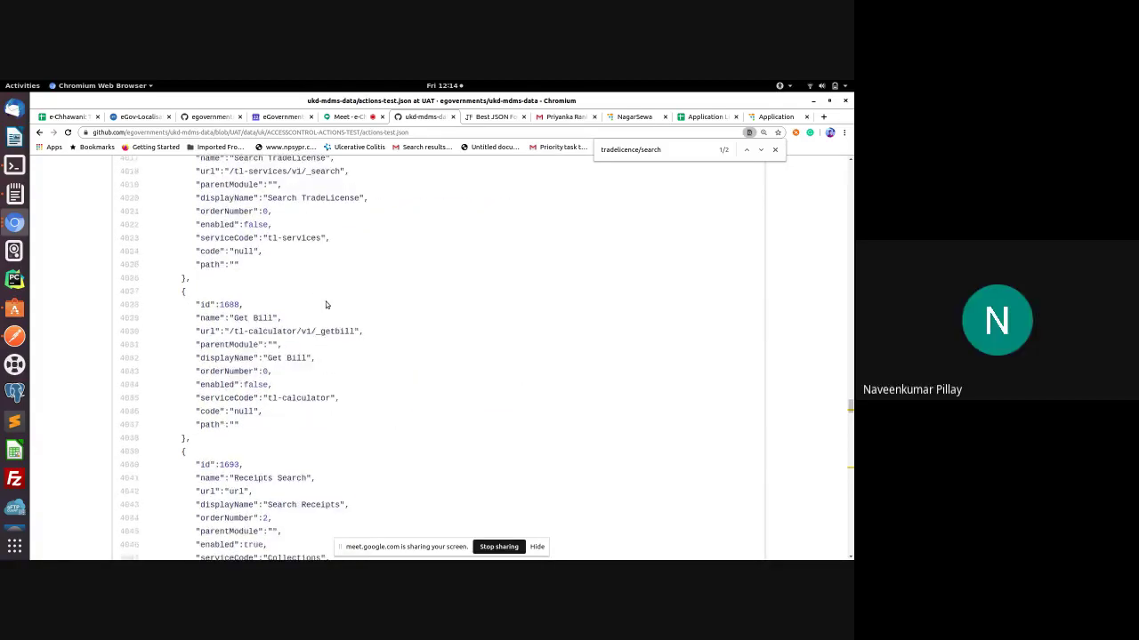
{"action": "triple_click", "coordinate": [234, 330]}
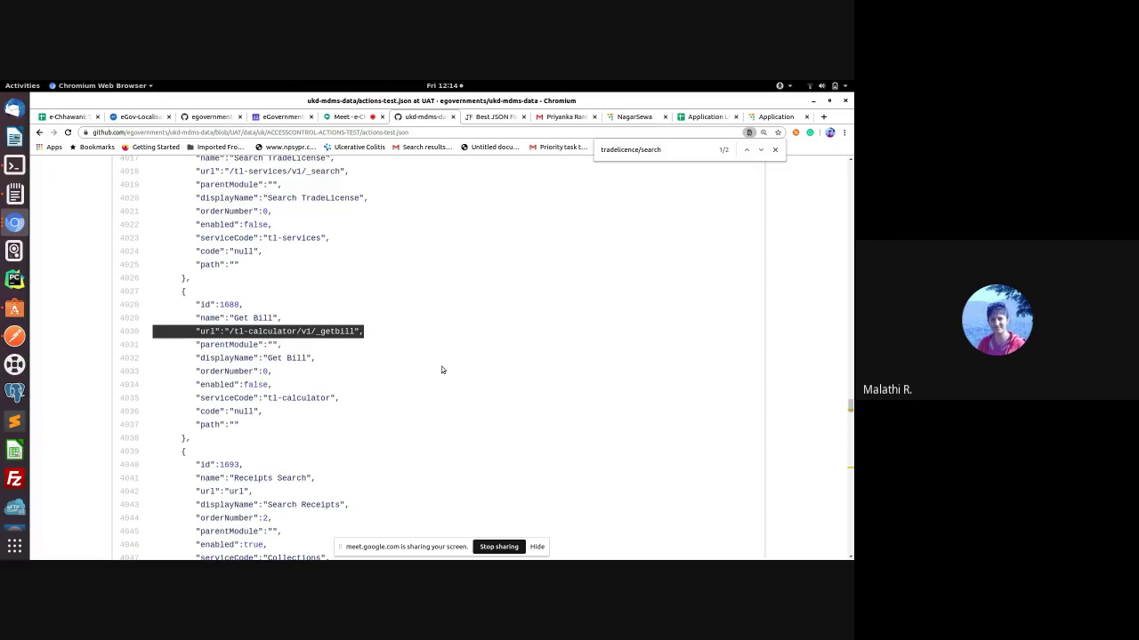
{"action": "scroll", "coordinate": [454, 374], "scroll_direction": "down", "scroll_amount": 2}
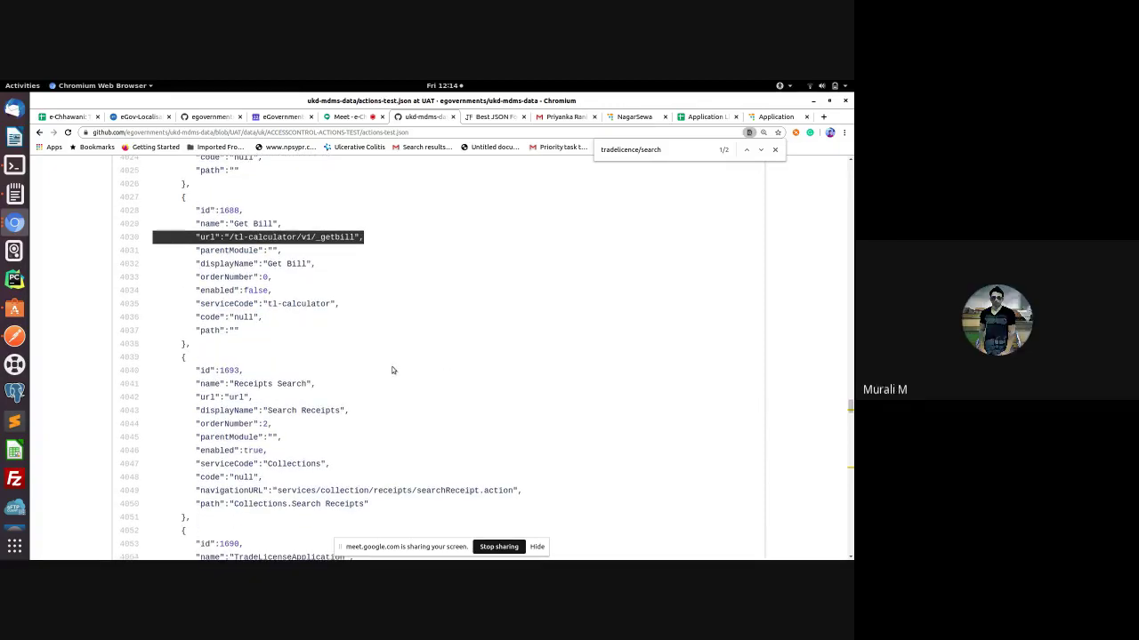
{"action": "scroll", "coordinate": [392, 370], "scroll_direction": "down", "scroll_amount": 2}
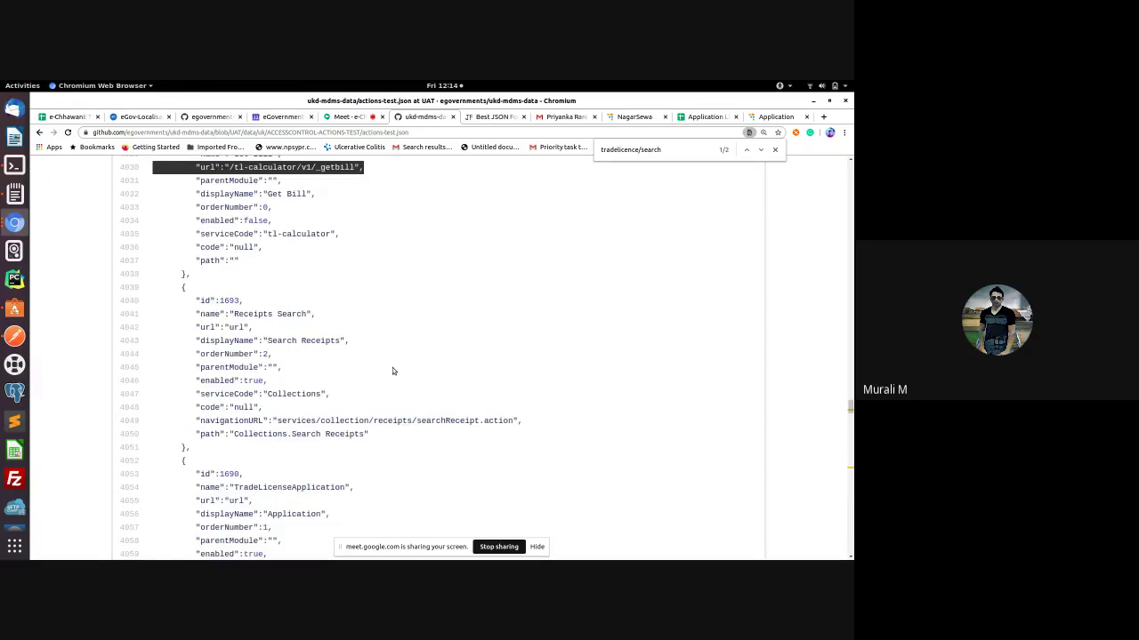
{"action": "scroll", "coordinate": [392, 367], "scroll_direction": "down", "scroll_amount": 5}
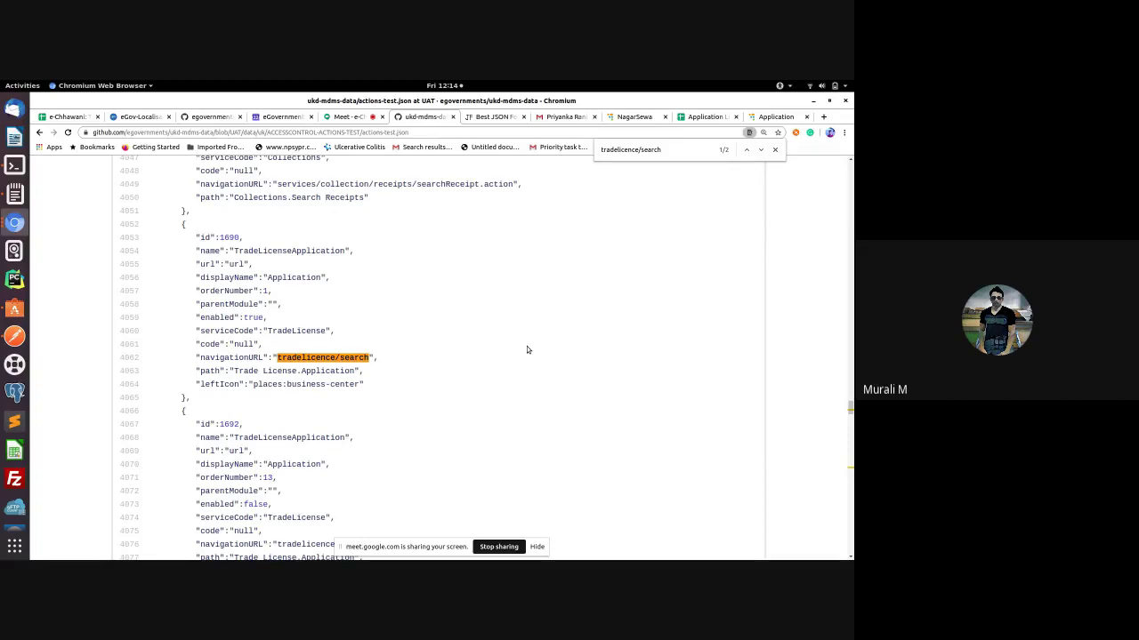
Step: Return NagarSewa to its home page and come back to actions-test.json on GitHub
{"action": "left_click", "coordinate": [760, 117]}
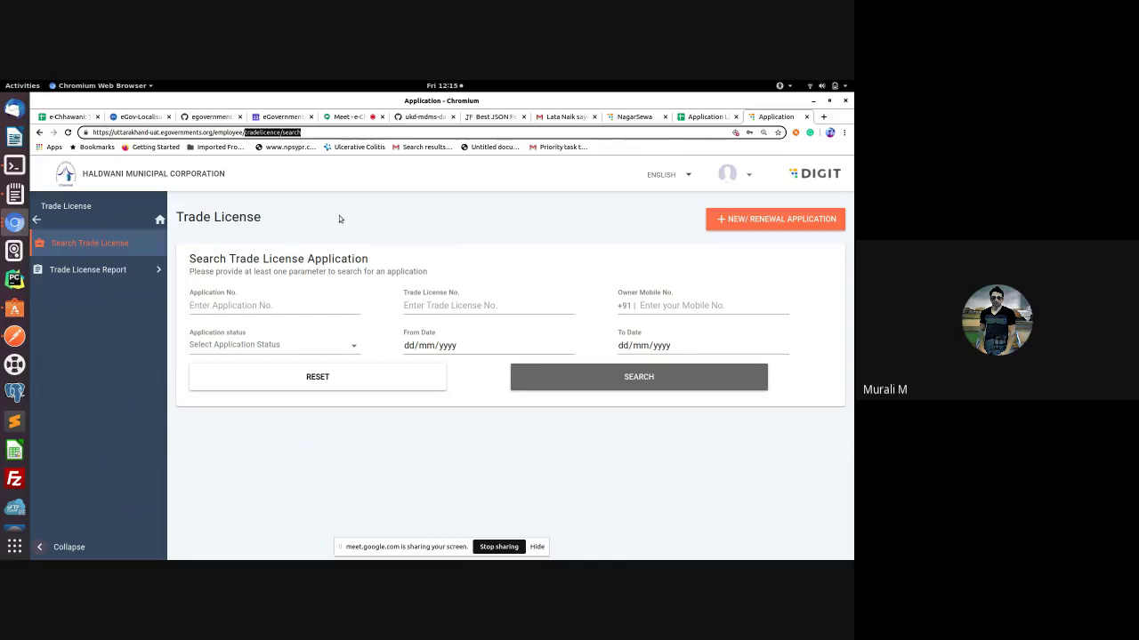
{"action": "left_click", "coordinate": [160, 219]}
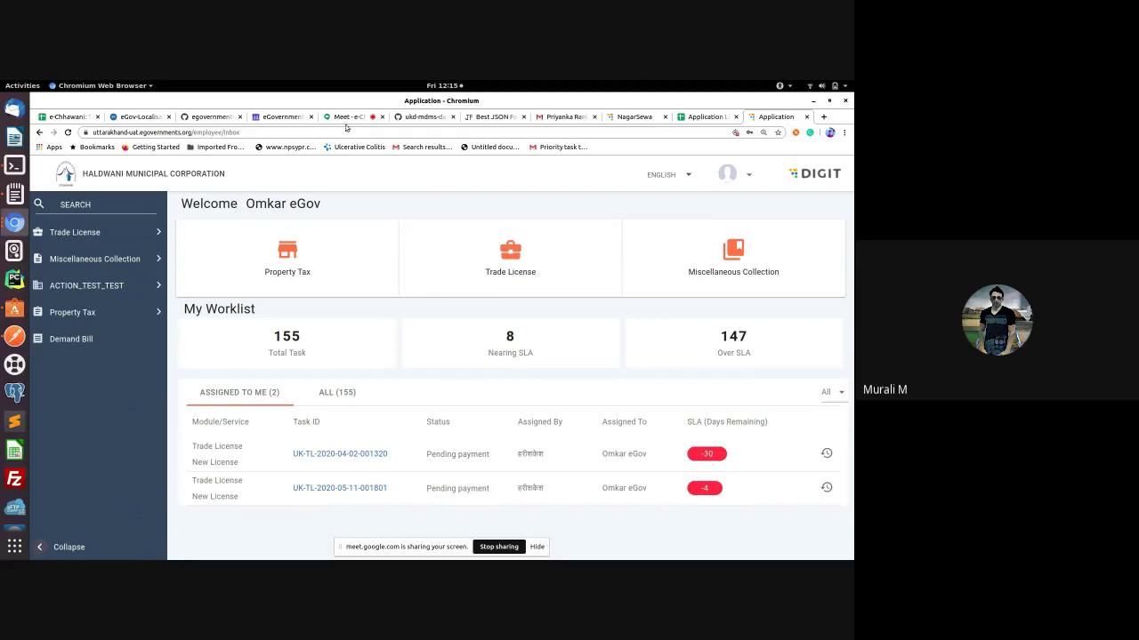
{"action": "left_click", "coordinate": [201, 121]}
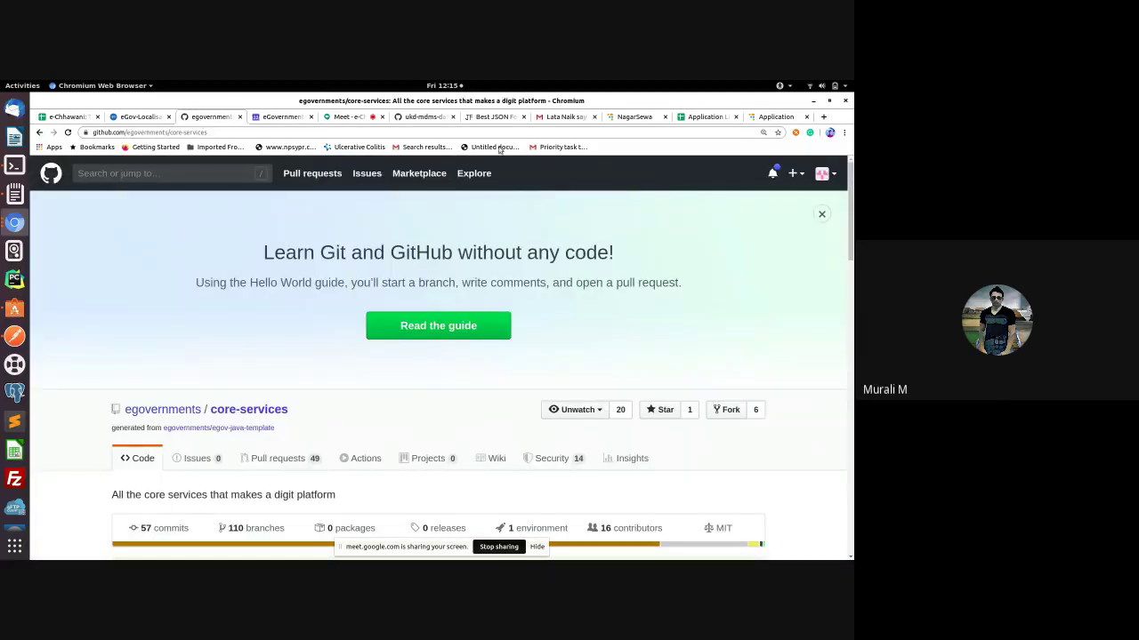
{"action": "left_click", "coordinate": [437, 118]}
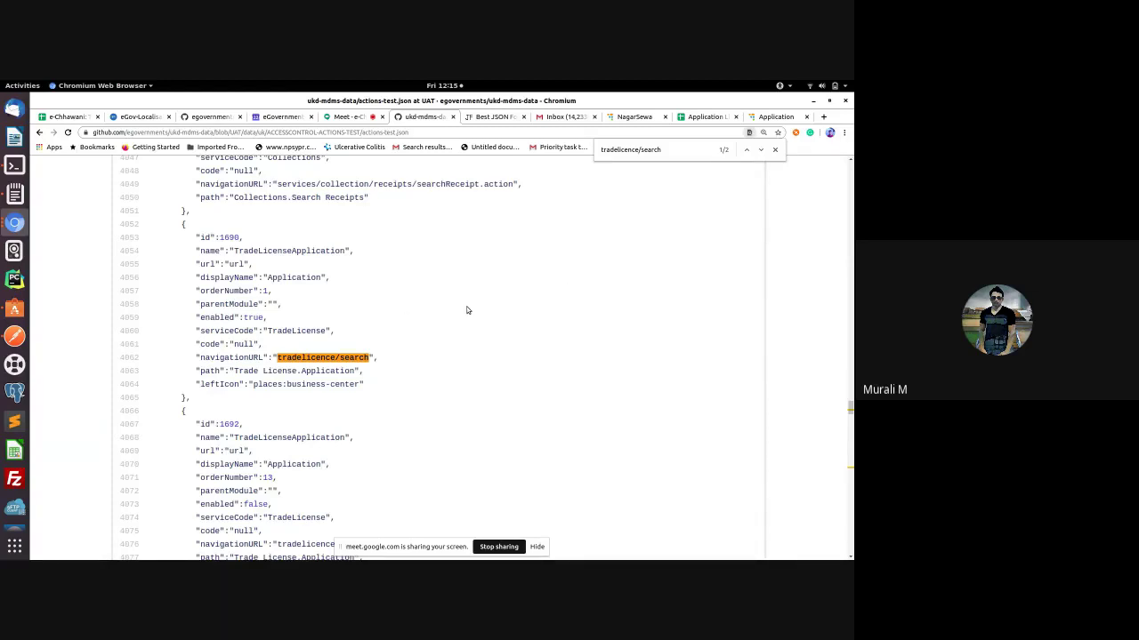
Step: Copy the "url":"url", line of action 1690 into the file search and change the search text to "url":"card",
{"action": "triple_click", "coordinate": [225, 264]}
{"action": "key", "text": "ctrl+c"}
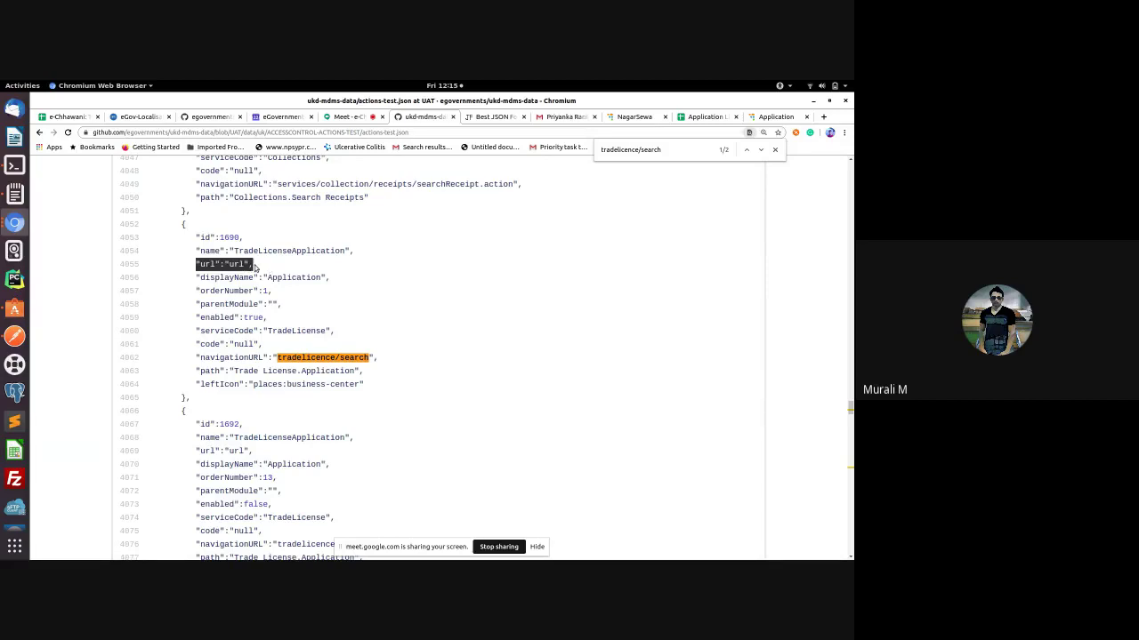
{"action": "left_click", "coordinate": [626, 150]}
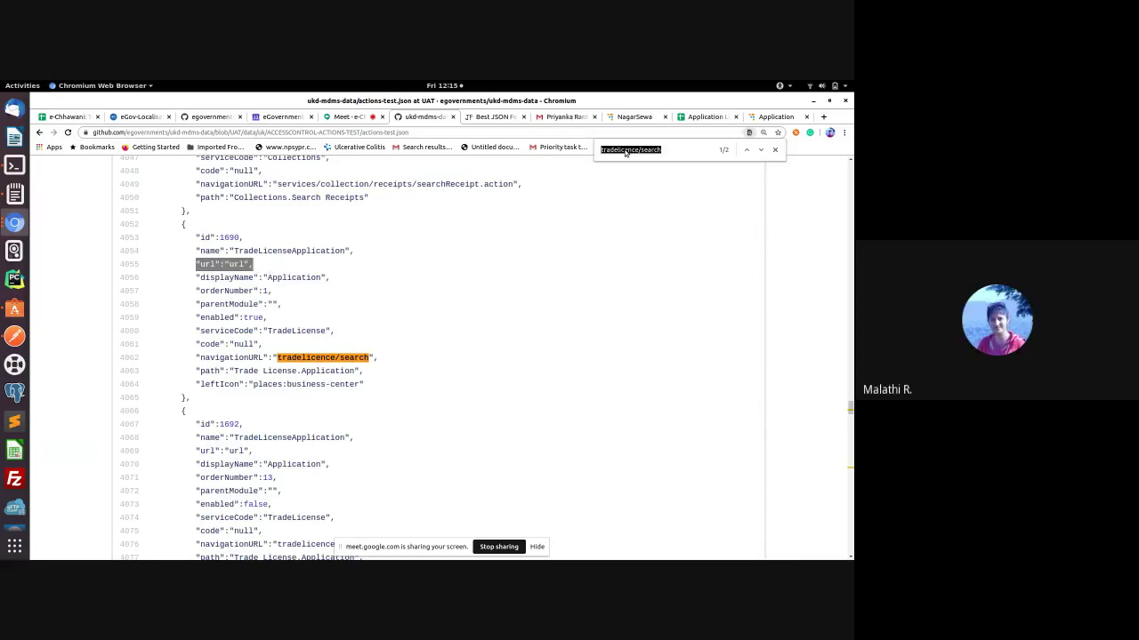
{"action": "key", "text": "ctrl+v"}
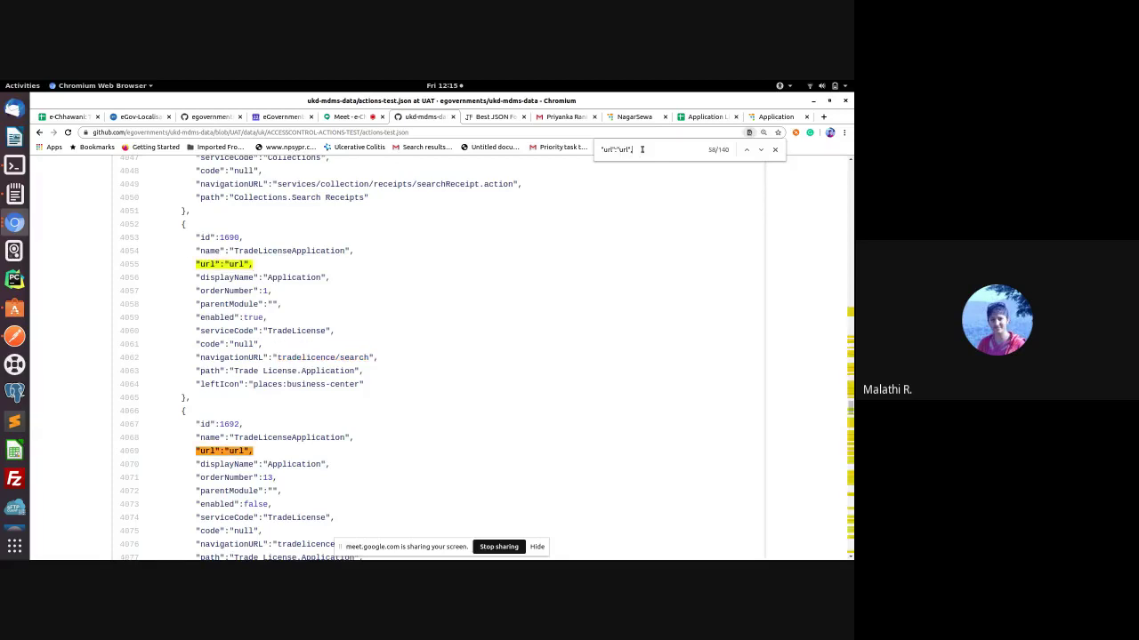
{"action": "key", "text": "Left"}
{"action": "key", "text": "Left"}
{"action": "key", "text": "shift+Left"}
{"action": "key", "text": "shift+Left"}
{"action": "key", "text": "shift+Left"}
{"action": "type", "text": "card"}
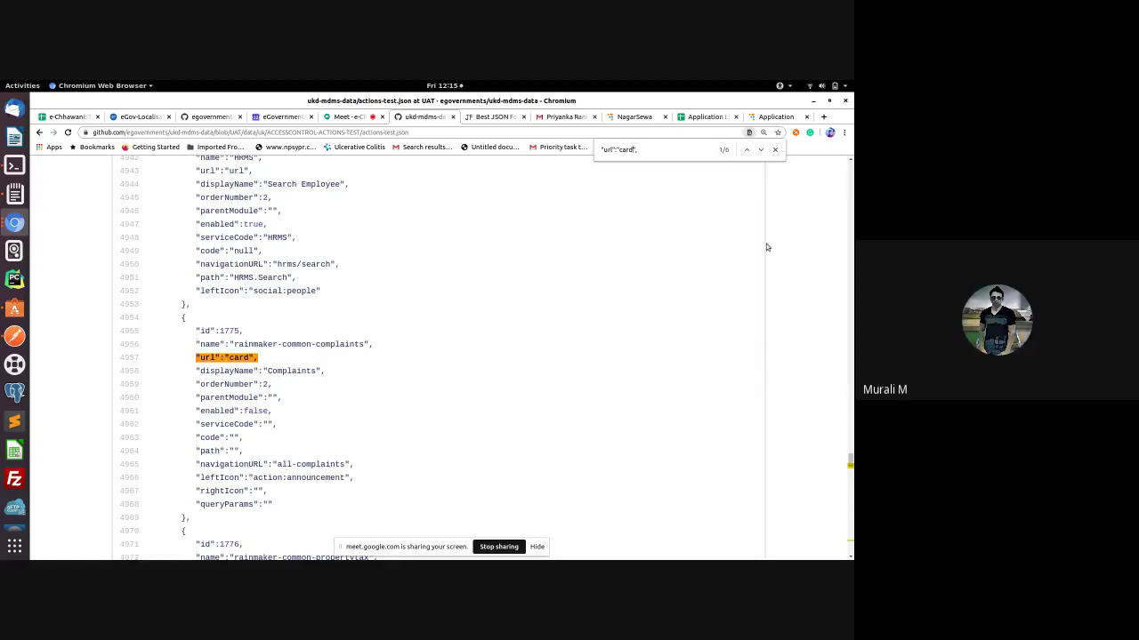
Step: Look through the "url":"card" entries, including Property Tax, Complaints and Miscellaneous Collection
{"action": "left_click", "coordinate": [761, 150]}
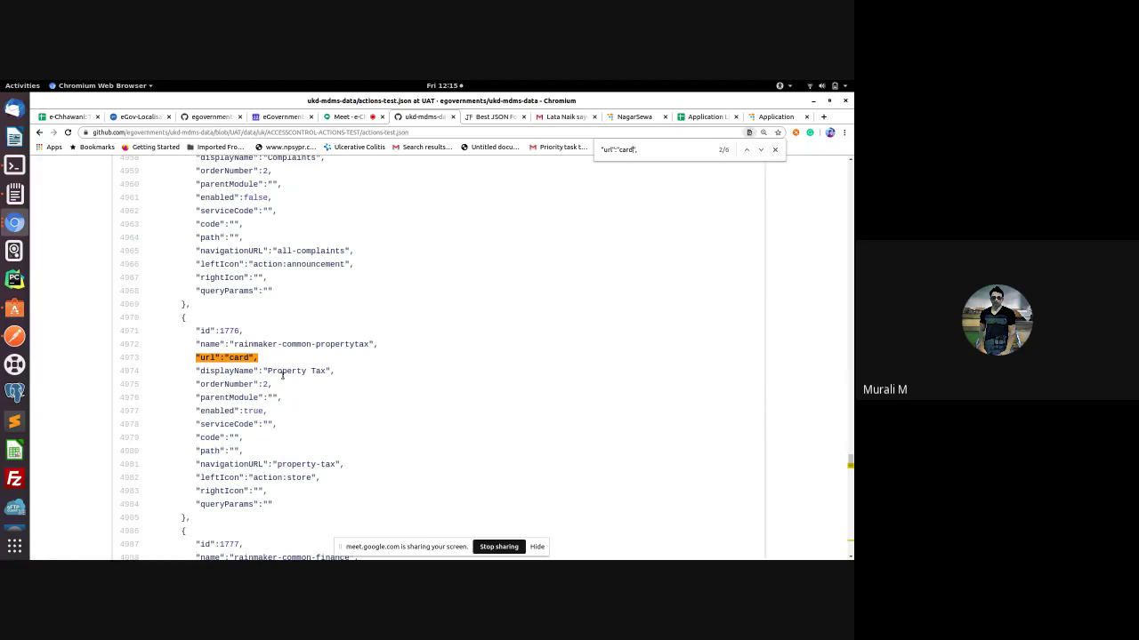
{"action": "left_click", "coordinate": [747, 150]}
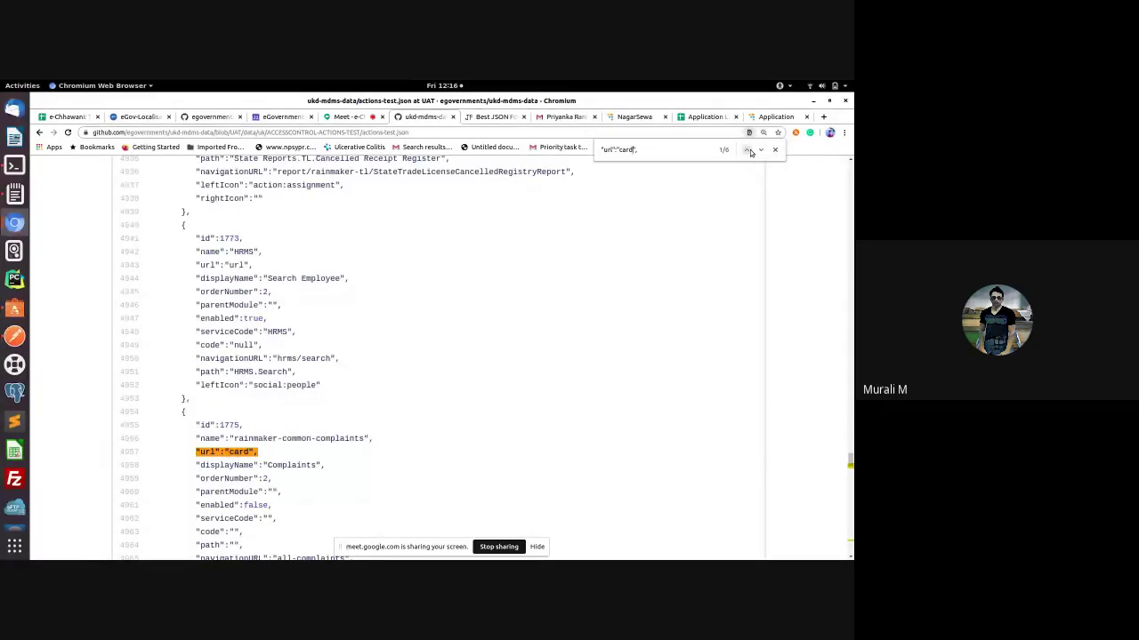
{"action": "left_click", "coordinate": [748, 150]}
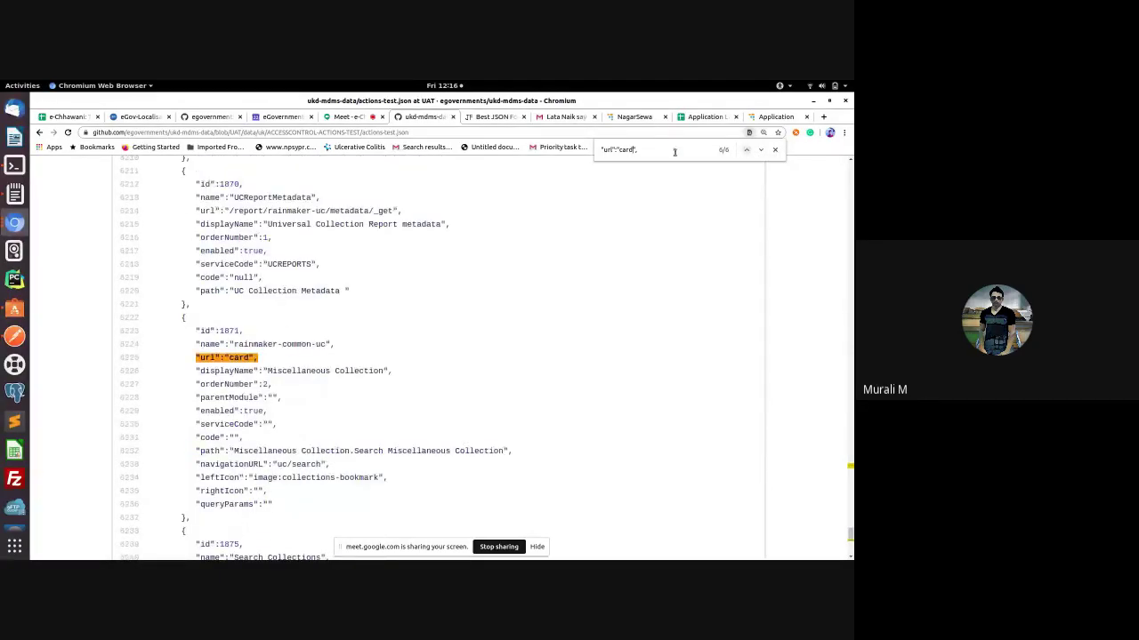
Step: Find action 1690 in actions-test.json and examine the path field of the Search TradeLicense entry above it
{"action": "triple_click", "coordinate": [632, 151]}
{"action": "type", "text": "1690"}
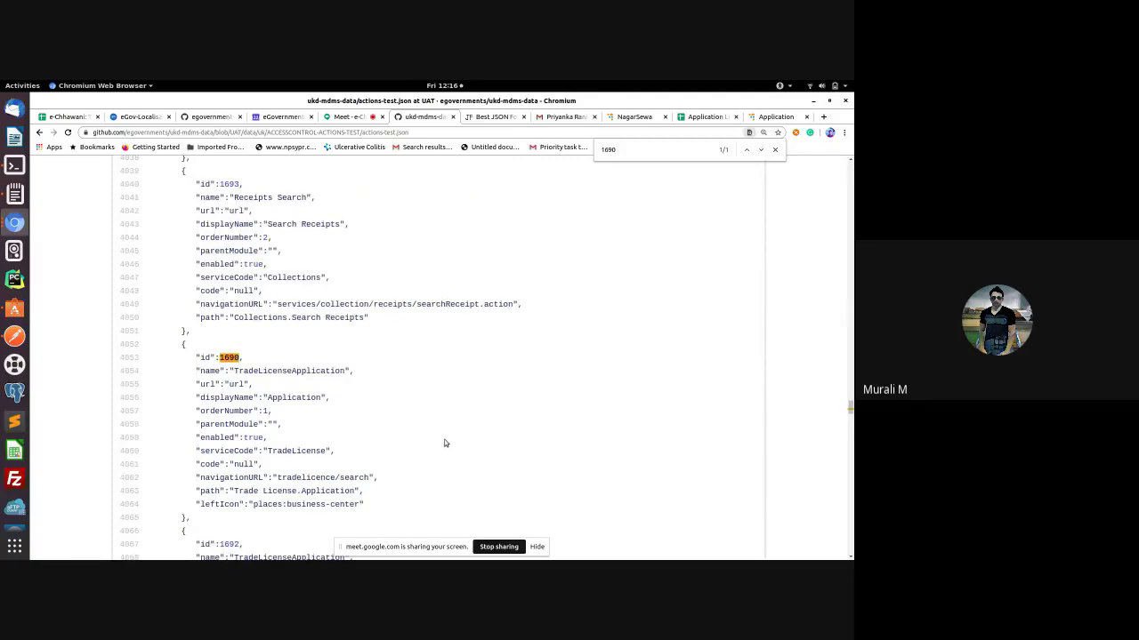
{"action": "scroll", "coordinate": [445, 442], "scroll_direction": "down", "scroll_amount": 1}
{"action": "scroll", "coordinate": [446, 442], "scroll_direction": "up", "scroll_amount": 5}
{"action": "scroll", "coordinate": [447, 440], "scroll_direction": "up", "scroll_amount": 5}
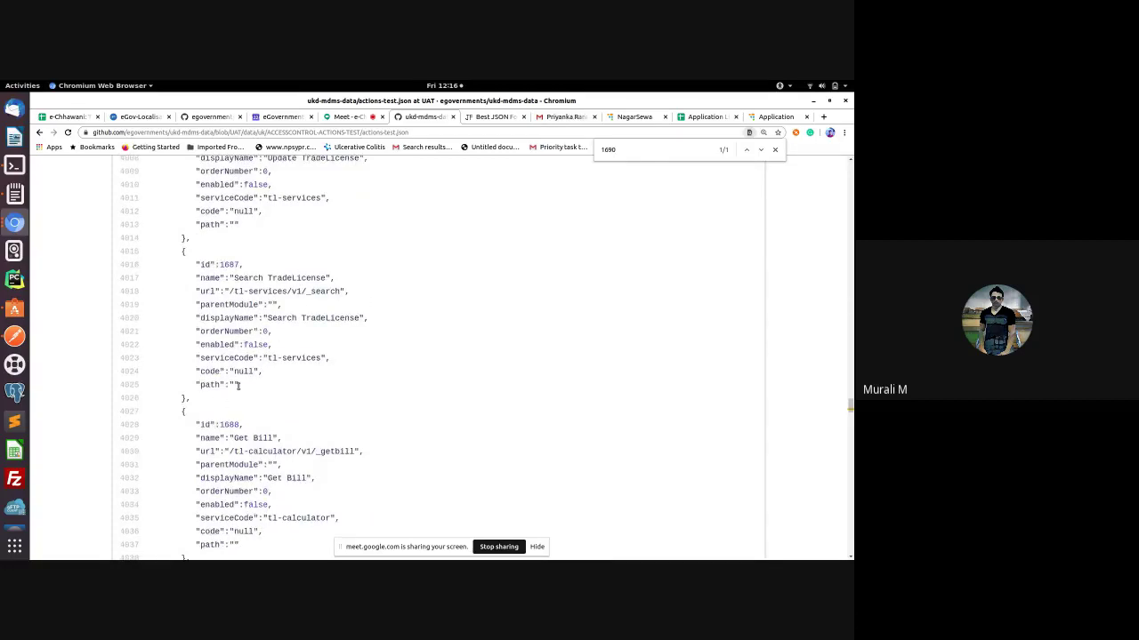
{"action": "left_click_drag", "start_coordinate": [233, 385], "coordinate": [238, 384]}
{"action": "scroll", "coordinate": [638, 330], "scroll_direction": "down", "scroll_amount": 2}
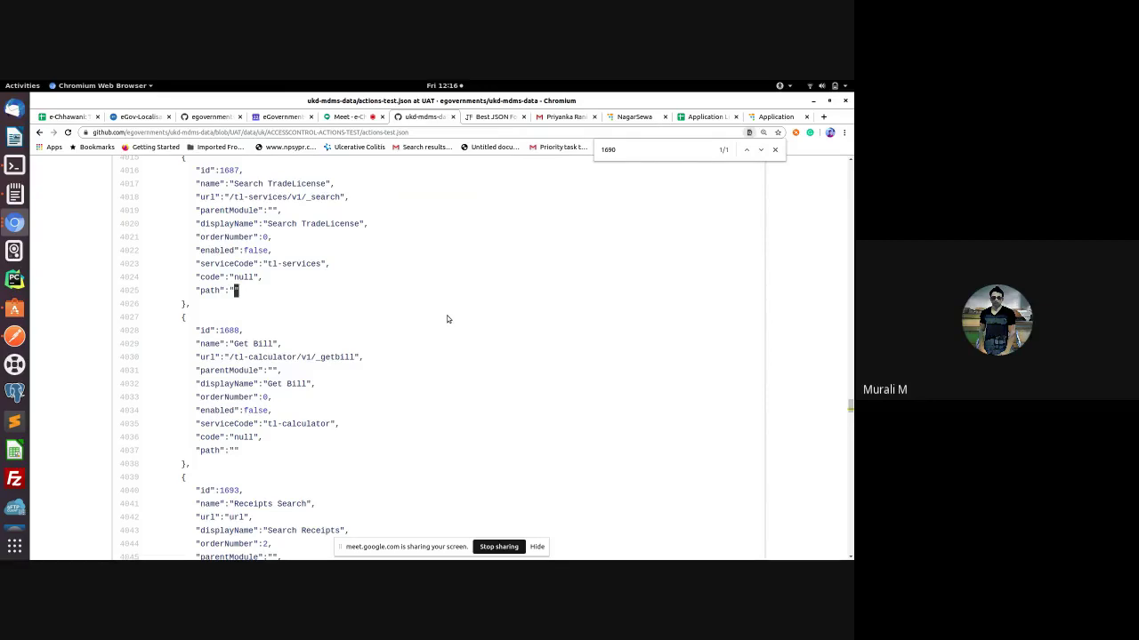
{"action": "scroll", "coordinate": [447, 319], "scroll_direction": "down", "scroll_amount": 3}
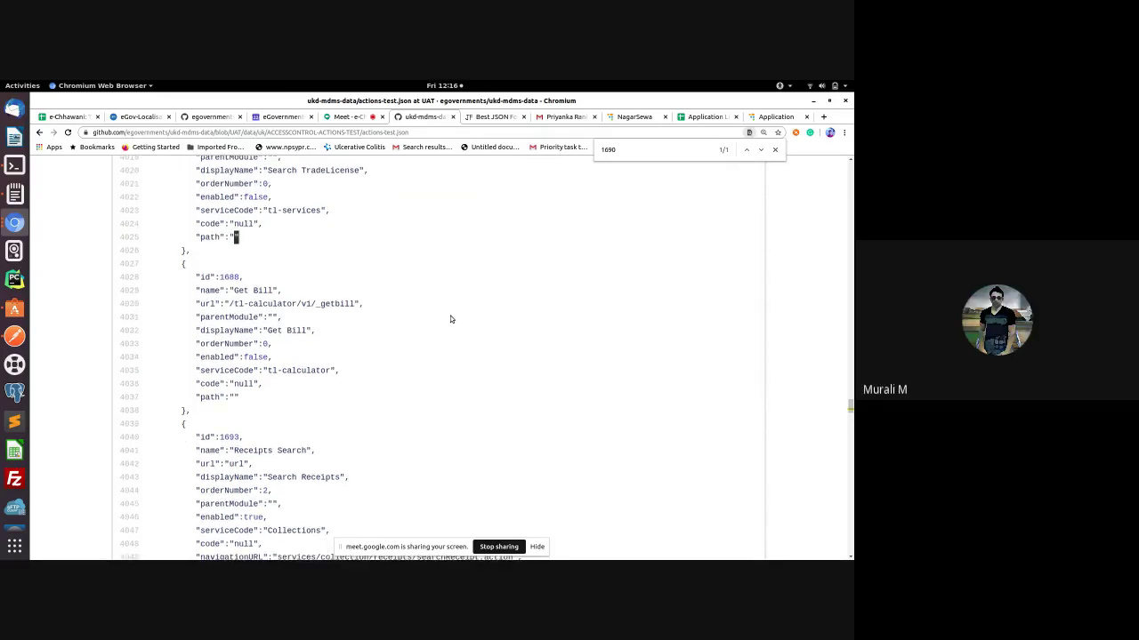
Step: Switch to NagarSewa and open the Receipt Register under Trade License Report
{"action": "left_click", "coordinate": [780, 117]}
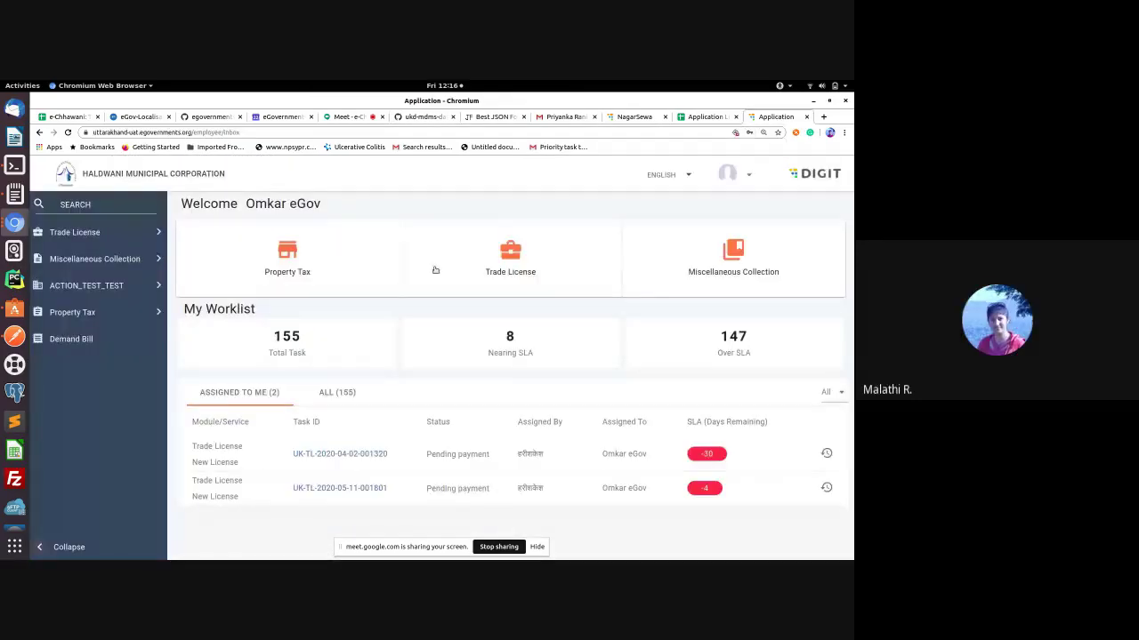
{"action": "left_click", "coordinate": [76, 229]}
{"action": "left_click", "coordinate": [105, 270]}
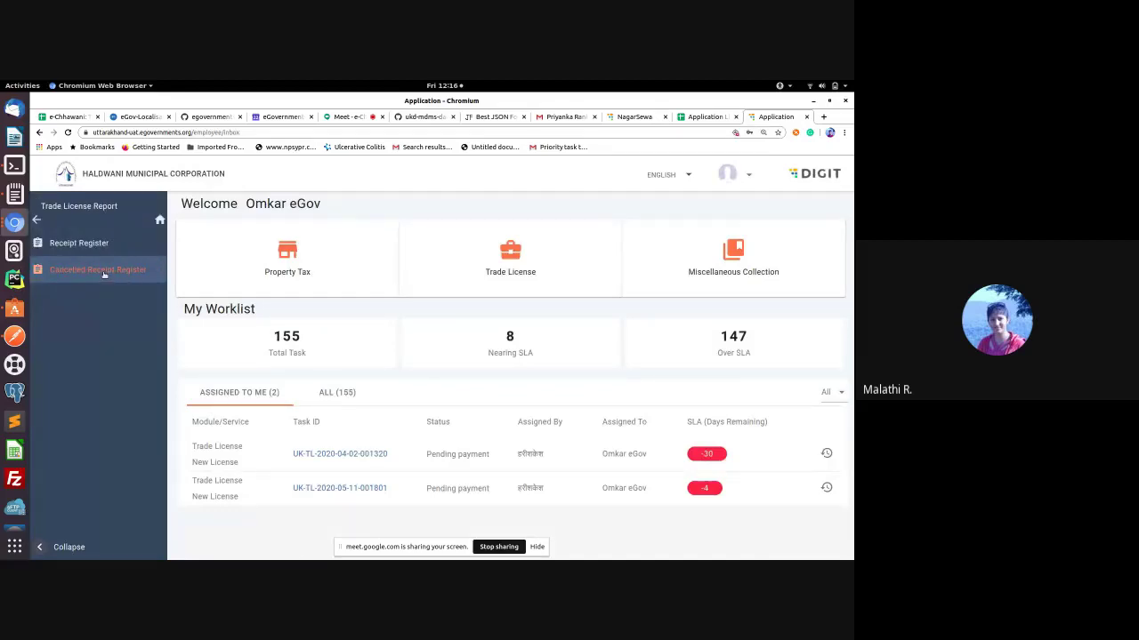
{"action": "left_click", "coordinate": [80, 246]}
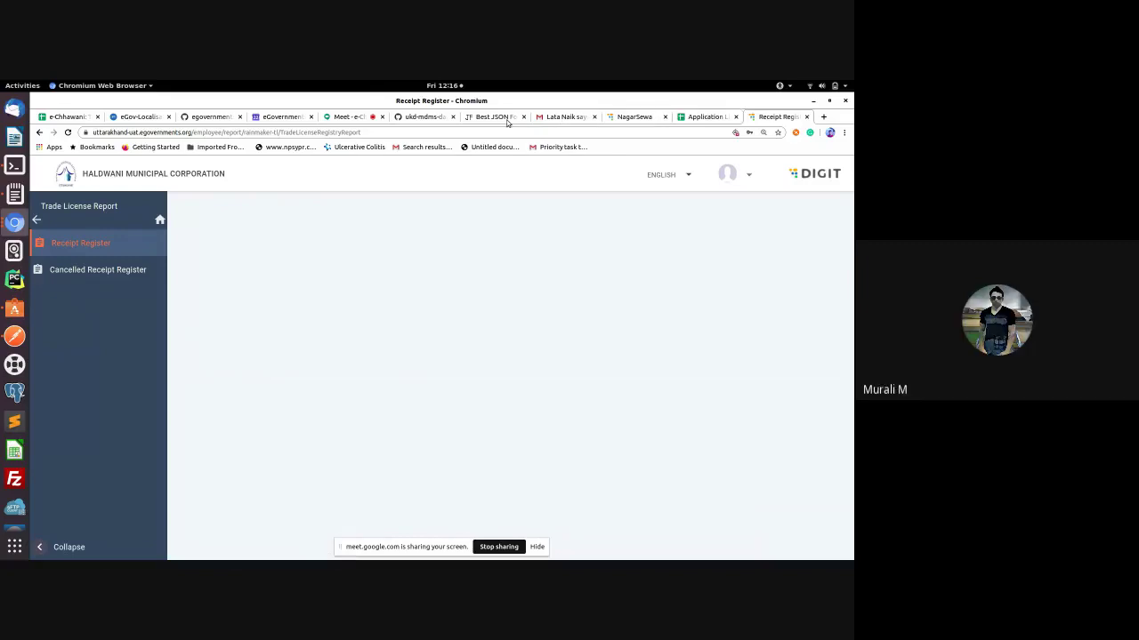
Step: Switch back to actions-test.json on GitHub and search it for "receipt register"
{"action": "left_click", "coordinate": [426, 117]}
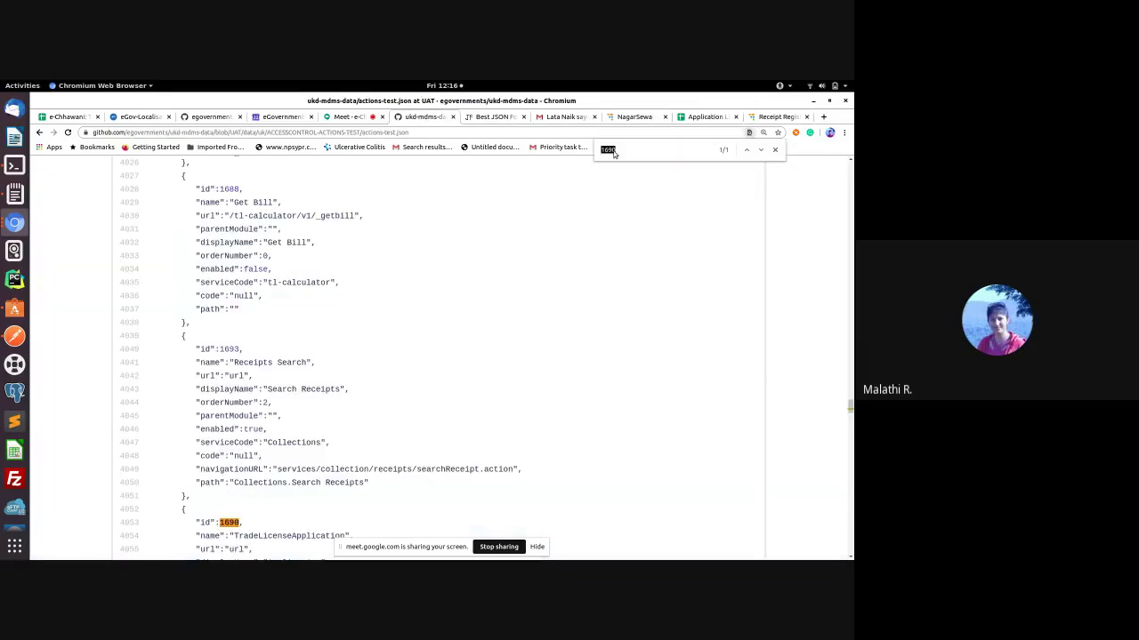
{"action": "type", "text": "reciept"}
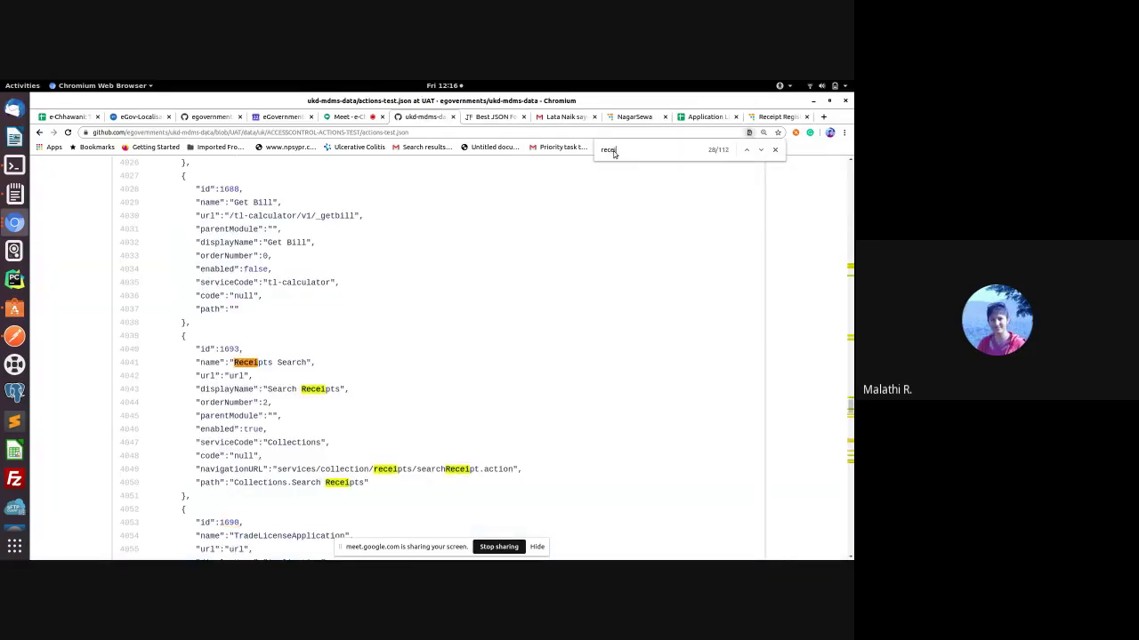
{"action": "key", "text": "BackSpace"}
{"action": "type", "text": "eipt"}
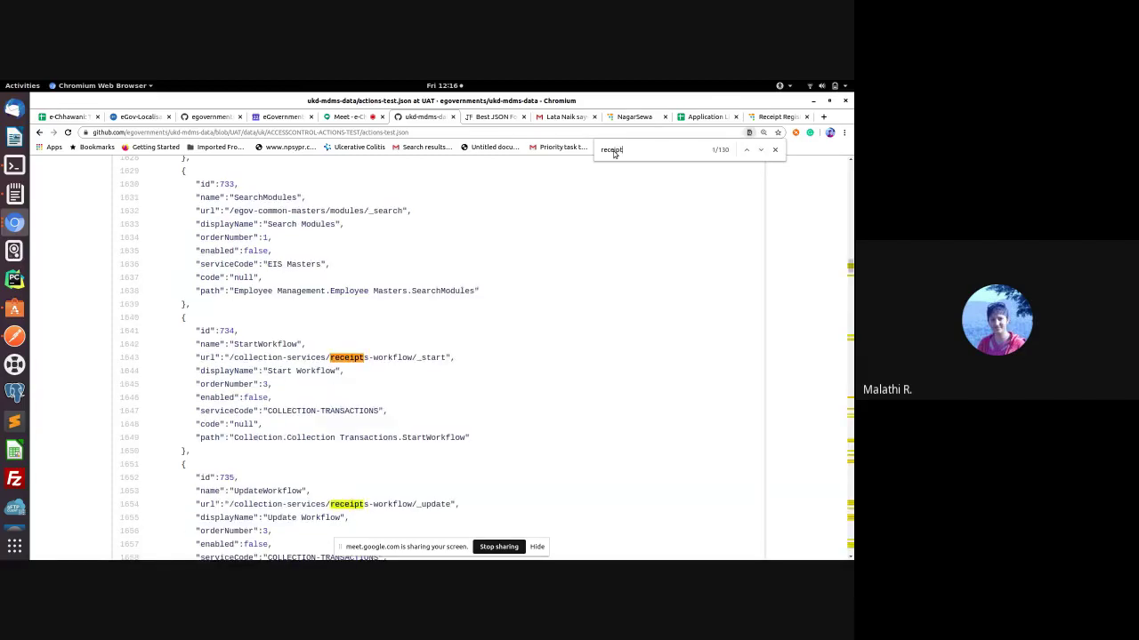
{"action": "type", "text": " register"}
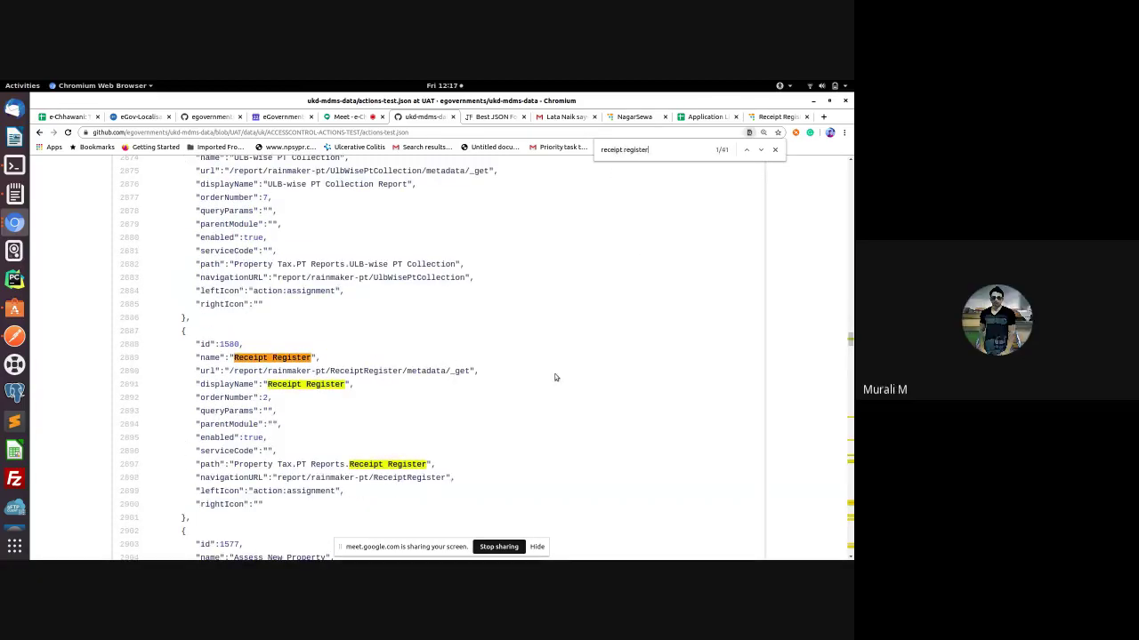
Step: Go through the "receipt register" matches to the Property Tax Cancelled Receipt Register entry, id 1758, and examine its path field
{"action": "left_click", "coordinate": [761, 150]}
{"action": "left_click", "coordinate": [762, 150]}
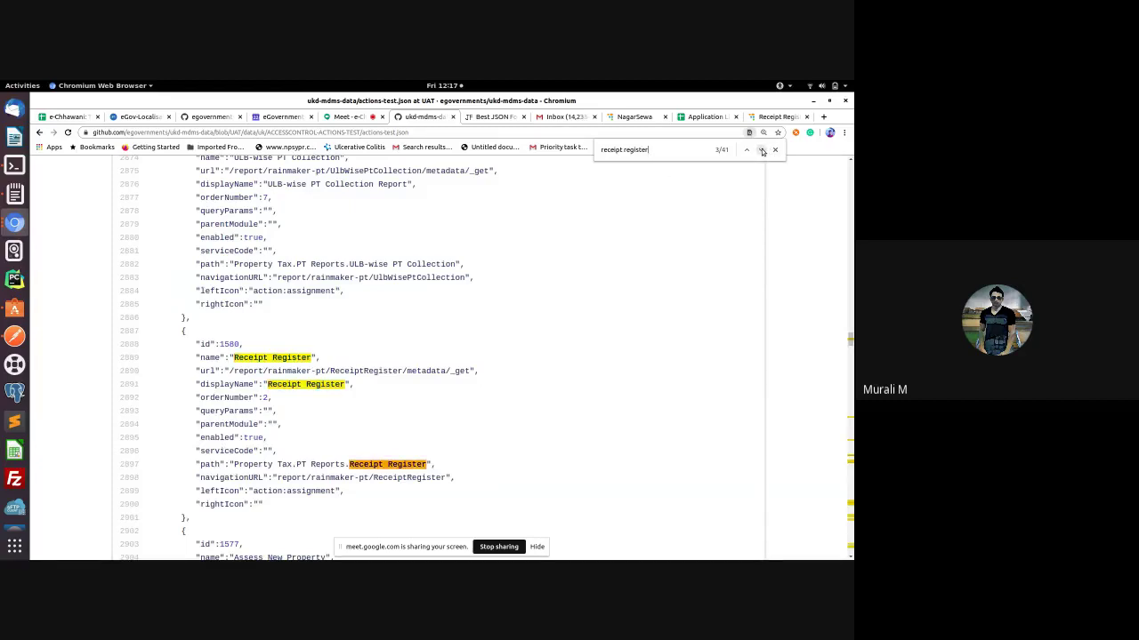
{"action": "left_click", "coordinate": [761, 150]}
{"action": "left_click", "coordinate": [761, 150]}
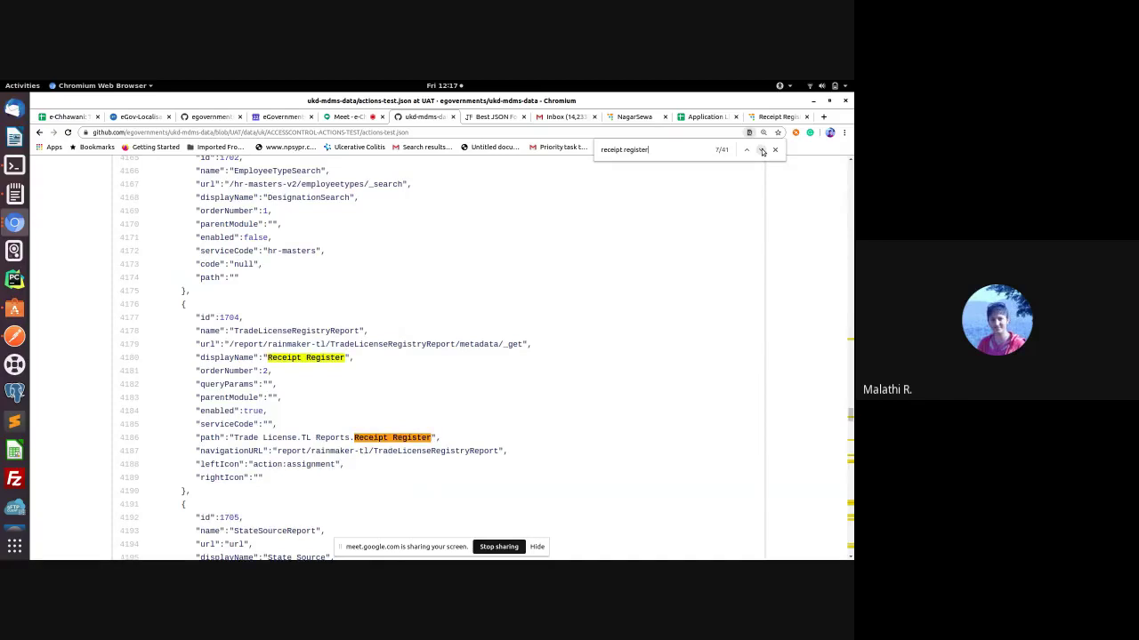
{"action": "left_click", "coordinate": [761, 151]}
{"action": "left_click", "coordinate": [761, 151]}
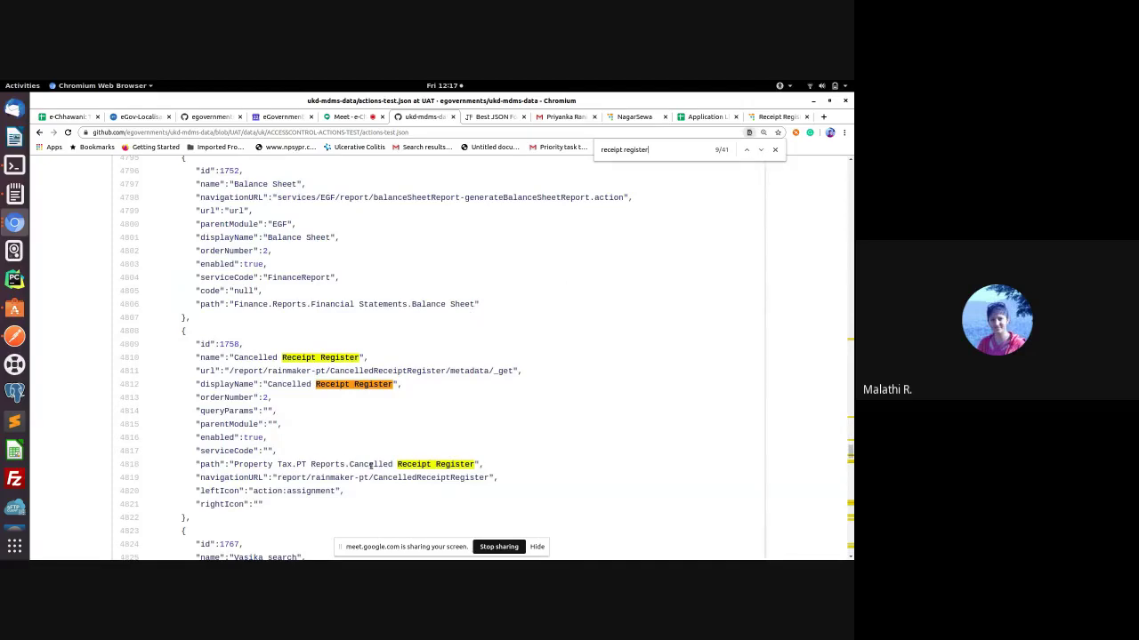
{"action": "double_click", "coordinate": [210, 464]}
{"action": "double_click", "coordinate": [253, 464]}
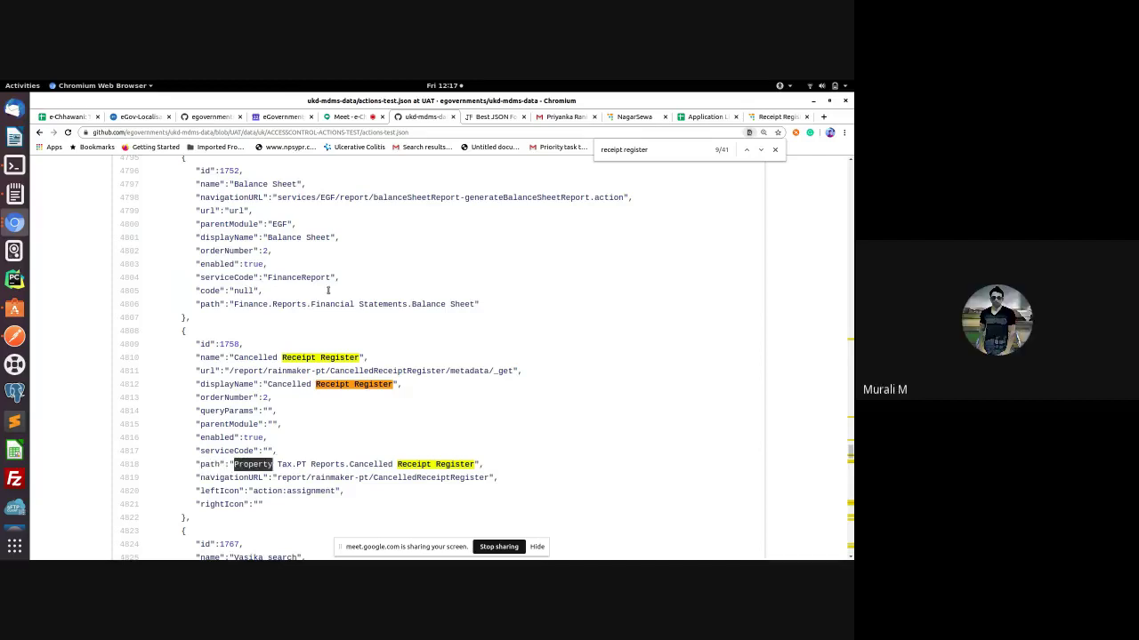
Step: Switch to NagarSewa and browse the sidebar menu to the Property Tax Report items under Property Tax
{"action": "left_click", "coordinate": [779, 116]}
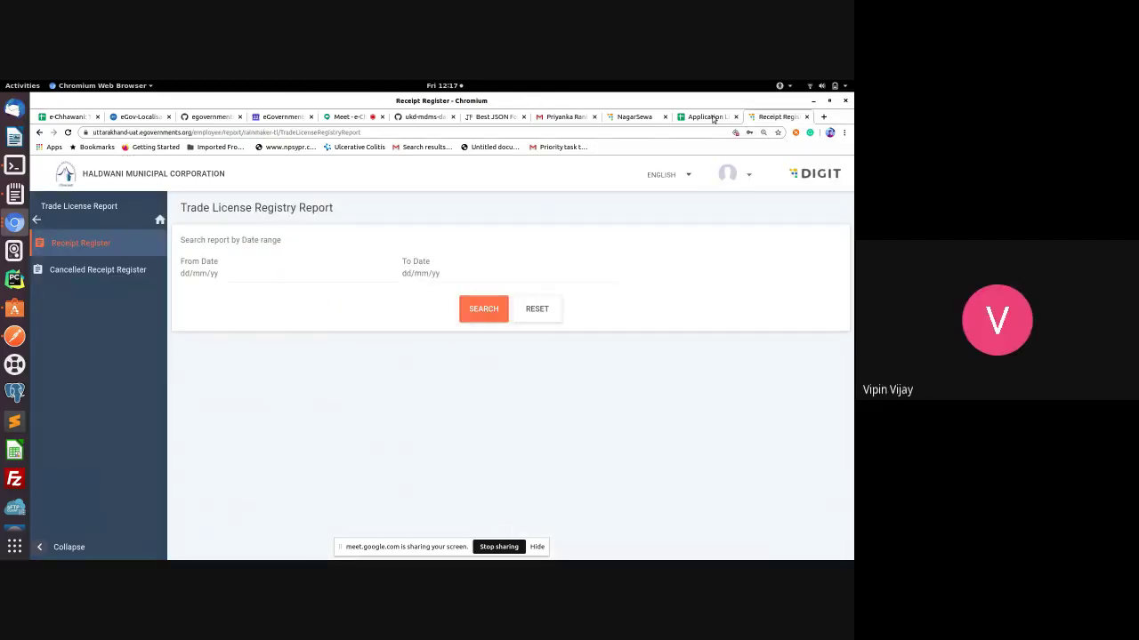
{"action": "left_click", "coordinate": [36, 222]}
{"action": "left_click", "coordinate": [36, 221]}
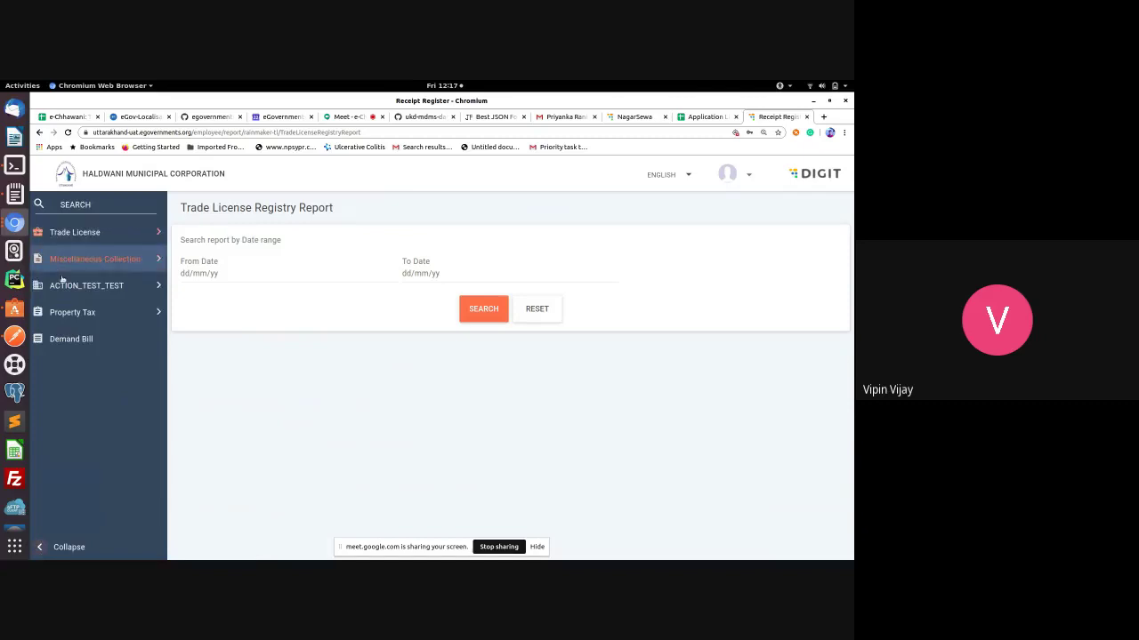
{"action": "left_click", "coordinate": [66, 312]}
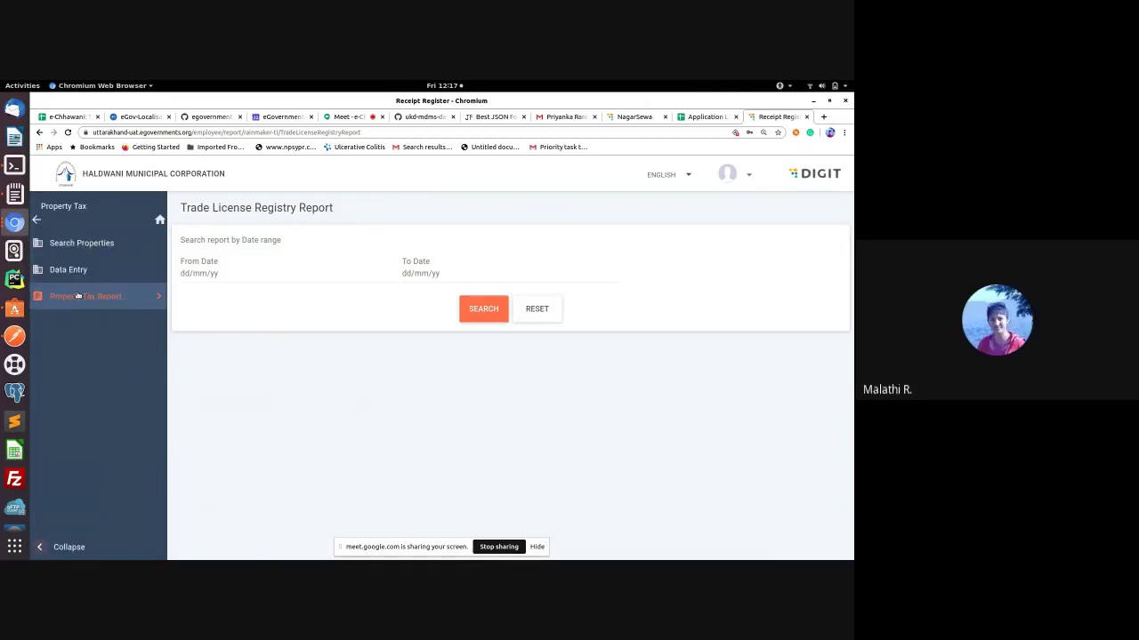
{"action": "left_click", "coordinate": [78, 296]}
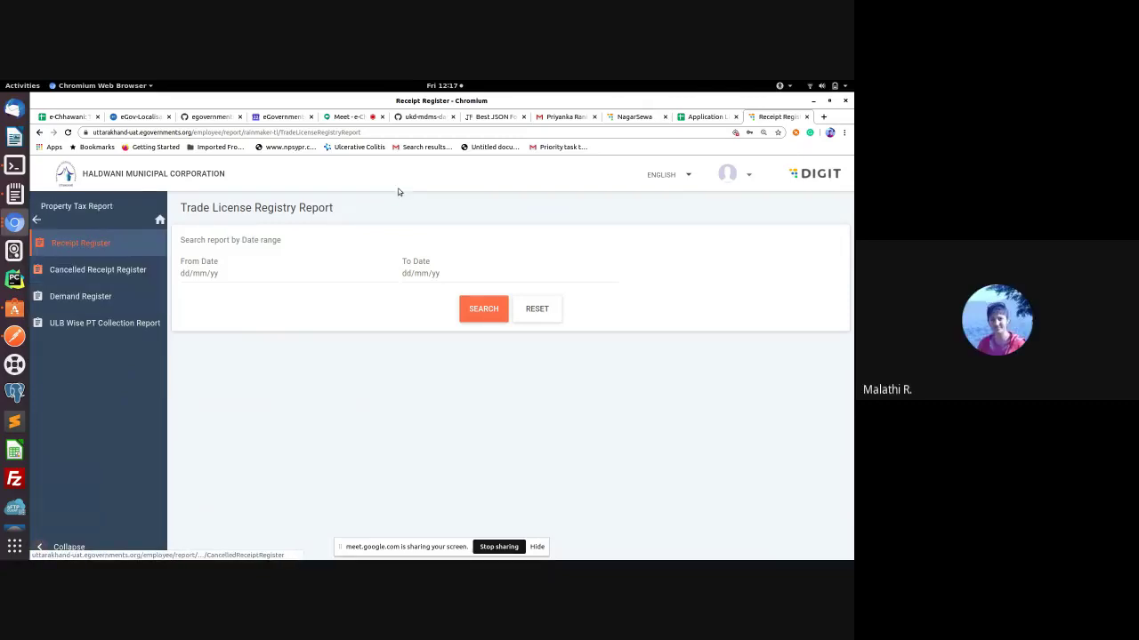
Step: Switch back to actions-test.json on GitHub and examine each segment of the path "Property Tax.PT Reports.Cancelled Receipt Register"
{"action": "left_click", "coordinate": [420, 116]}
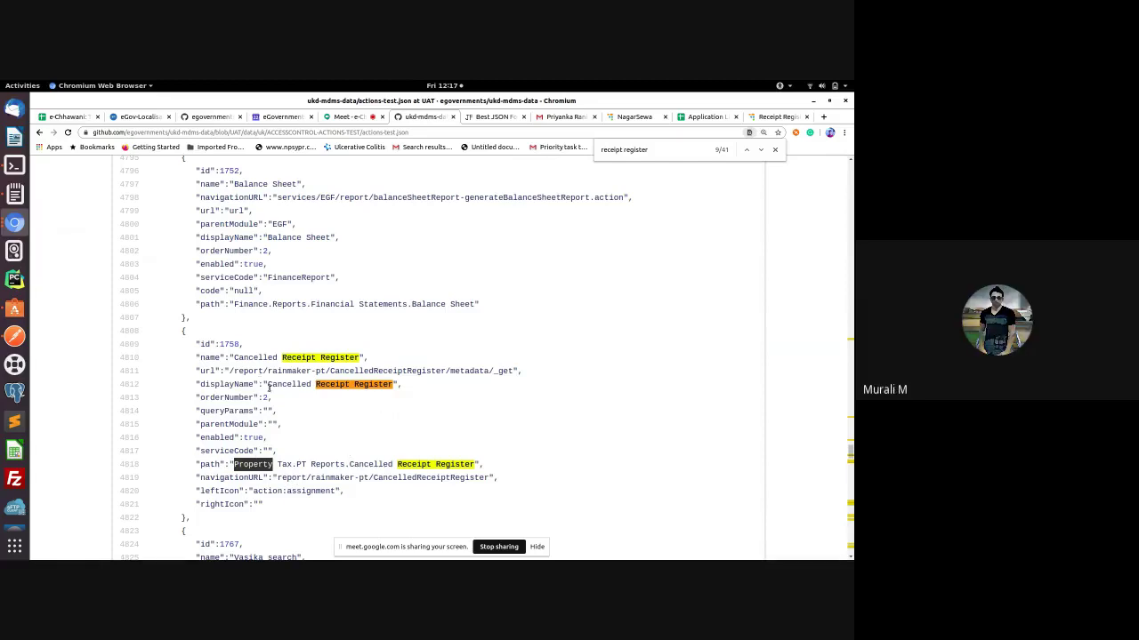
{"action": "left_click", "coordinate": [206, 464]}
{"action": "double_click", "coordinate": [249, 465]}
{"action": "double_click", "coordinate": [370, 464]}
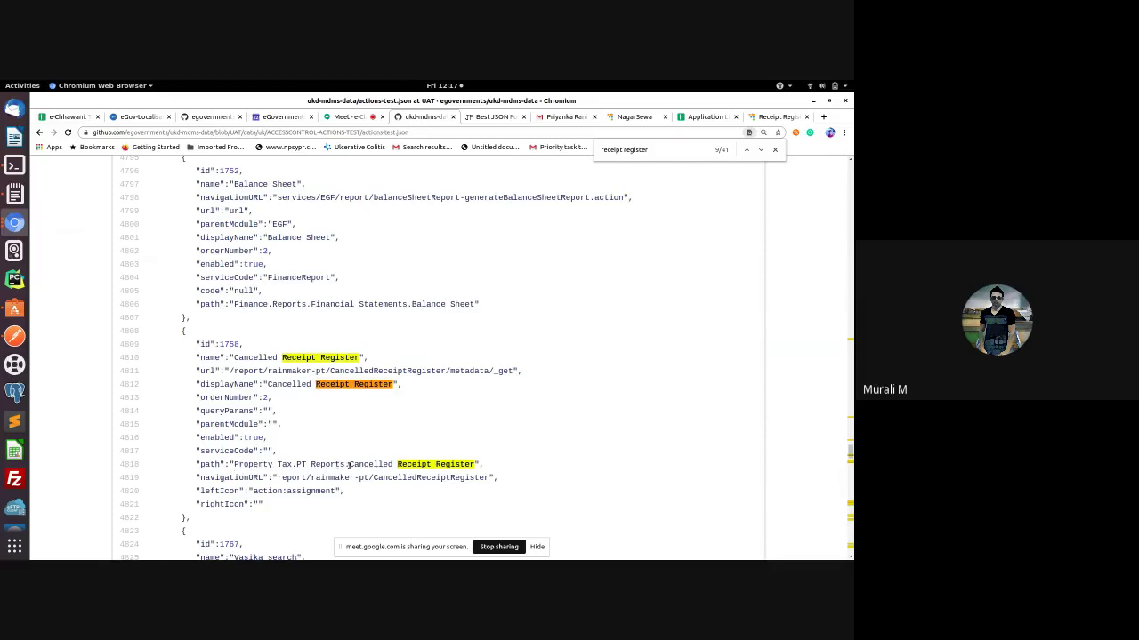
{"action": "double_click", "coordinate": [413, 465]}
{"action": "left_click", "coordinate": [512, 438]}
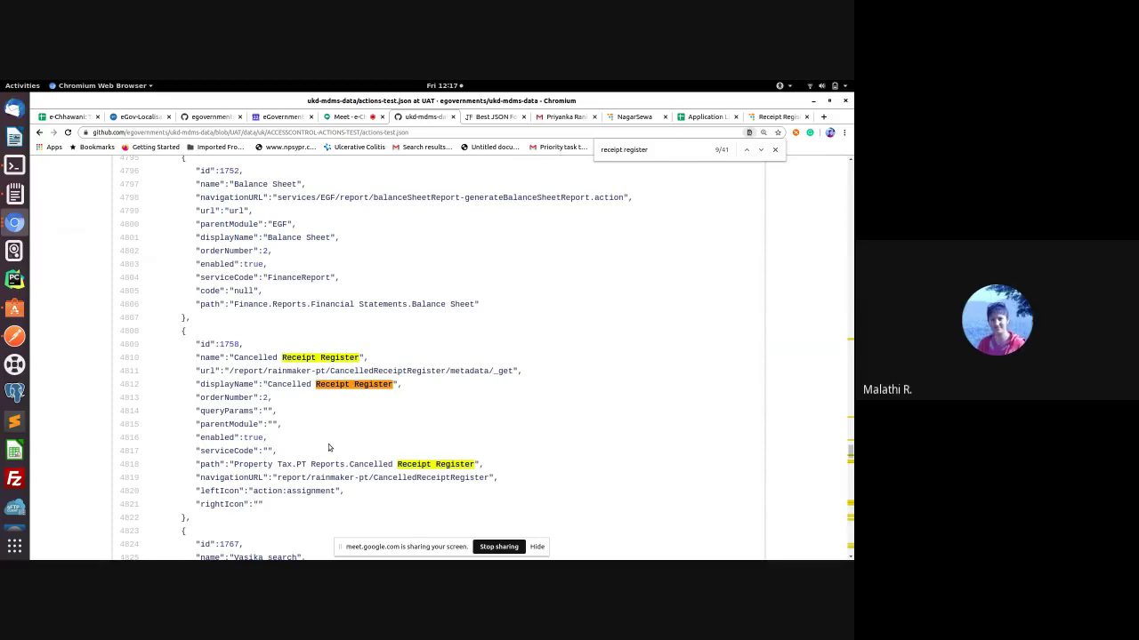
{"action": "double_click", "coordinate": [240, 464]}
{"action": "double_click", "coordinate": [327, 464]}
{"action": "double_click", "coordinate": [370, 464]}
{"action": "double_click", "coordinate": [414, 464]}
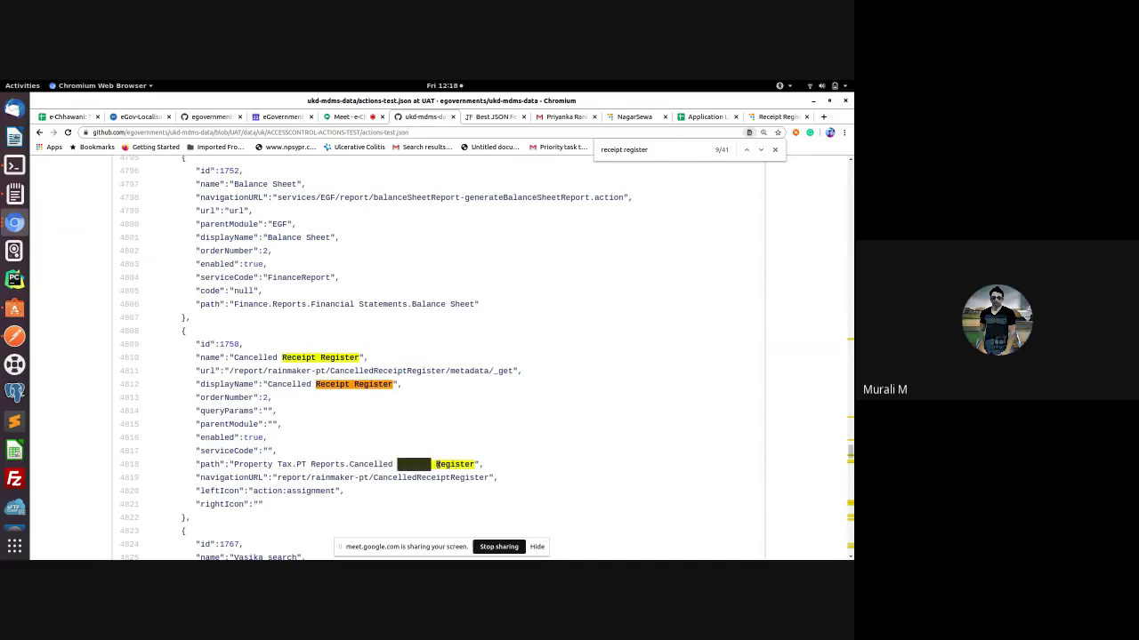
{"action": "double_click", "coordinate": [455, 464]}
{"action": "left_click", "coordinate": [539, 451]}
Step: Switch to NagarSewa, change the interface language to Kannada, and open the Receipt Register under the Property Tax reports
{"action": "left_click", "coordinate": [773, 116]}
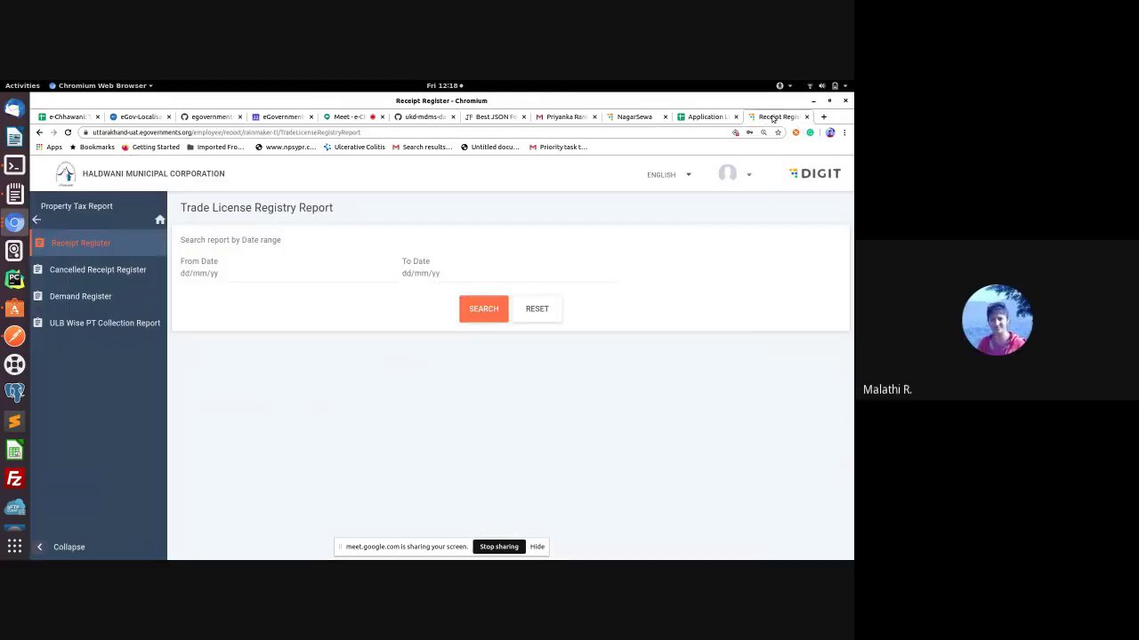
{"action": "left_click", "coordinate": [748, 177]}
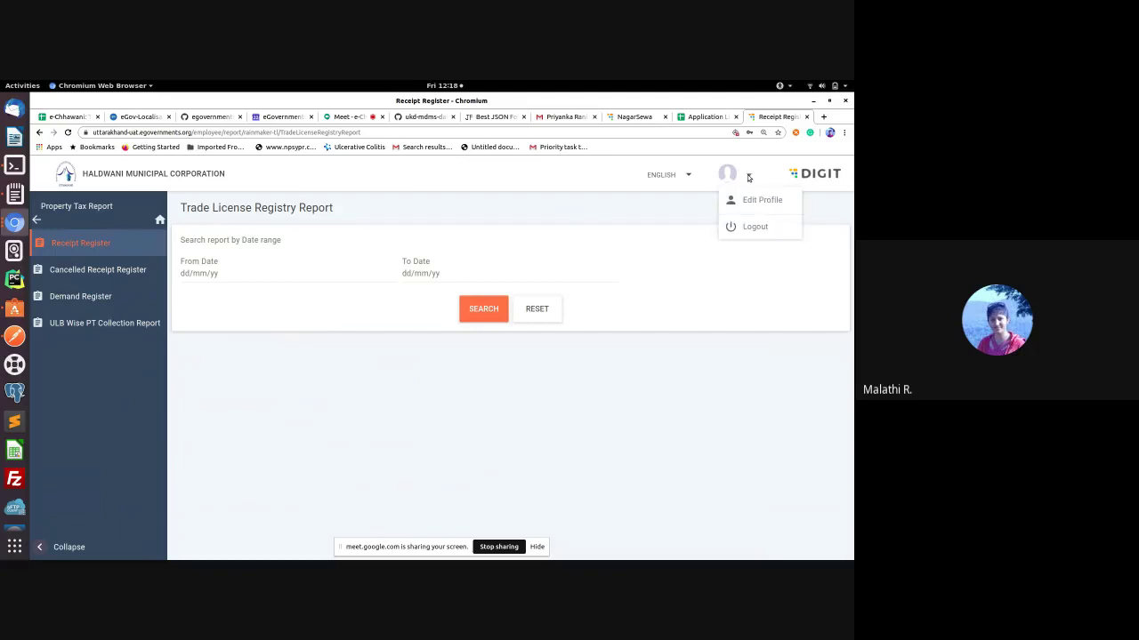
{"action": "left_click", "coordinate": [694, 204]}
{"action": "left_click", "coordinate": [690, 179]}
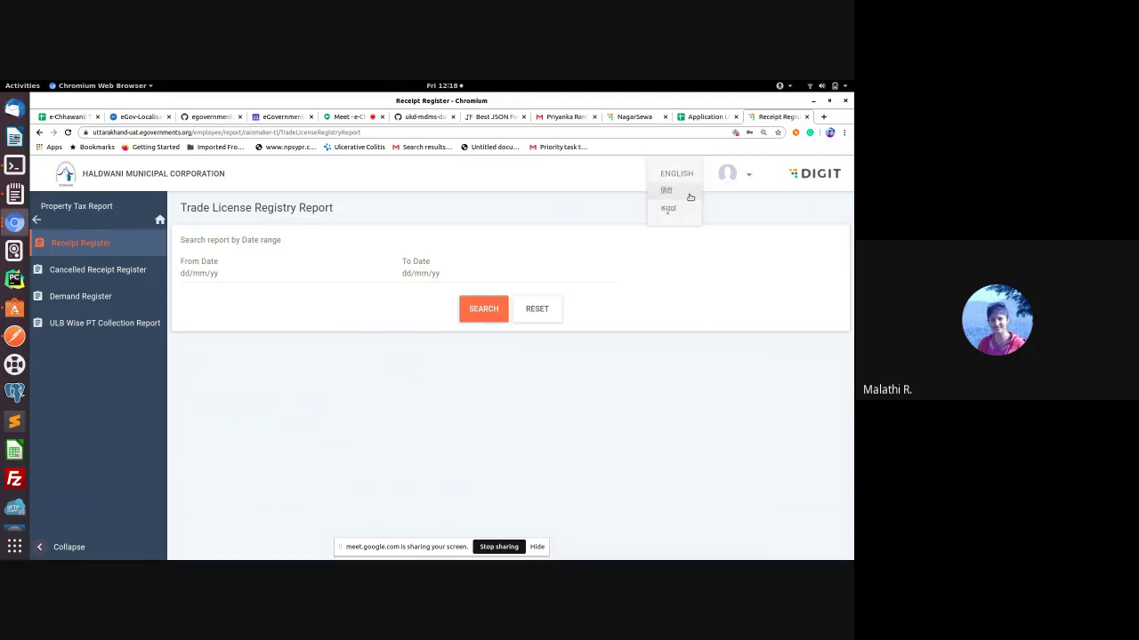
{"action": "left_click", "coordinate": [691, 207]}
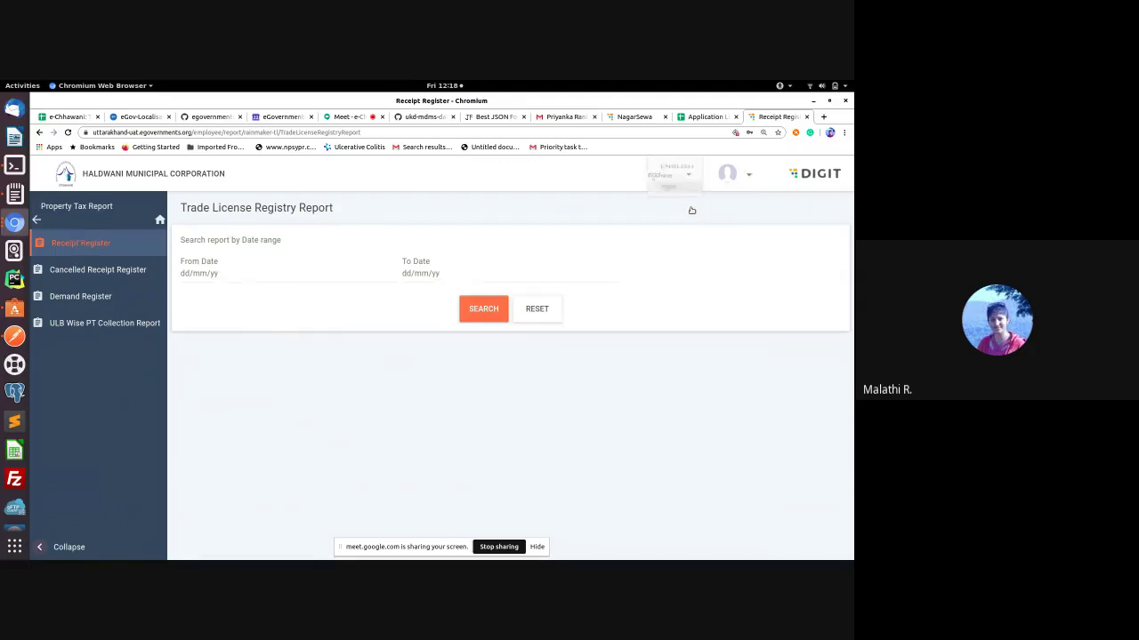
{"action": "left_click", "coordinate": [166, 254]}
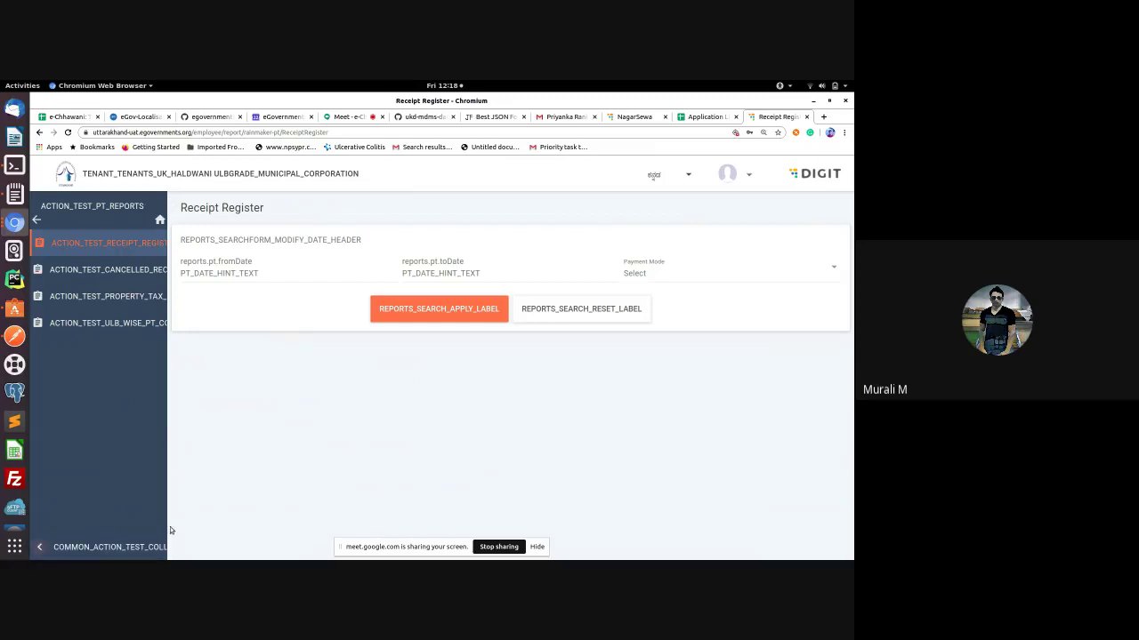
Step: Compare the path field of entry 1758 in actions-test.json with the ACTION_TEST sidebar labels in NagarSewa
{"action": "left_click", "coordinate": [425, 117]}
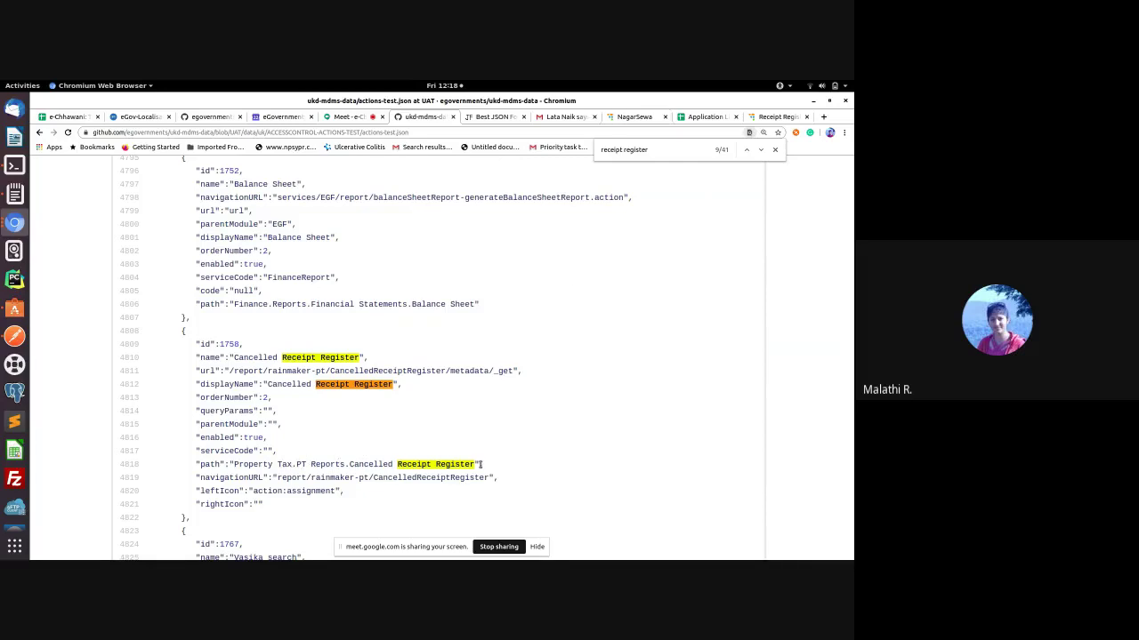
{"action": "left_click", "coordinate": [777, 116]}
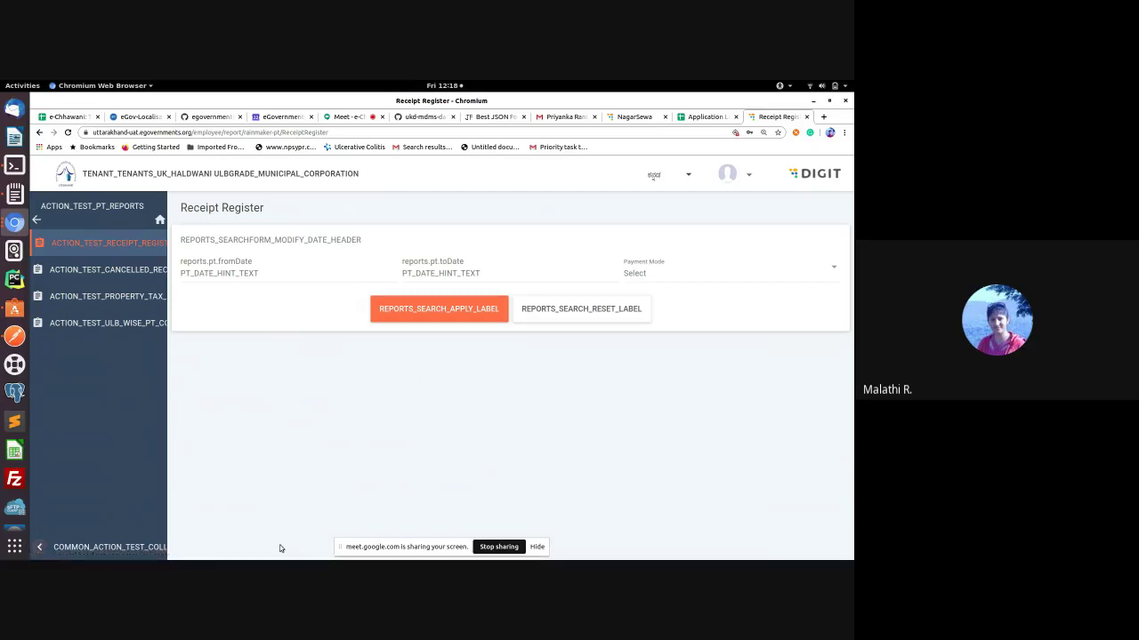
{"action": "key", "text": "ctrl+6"}
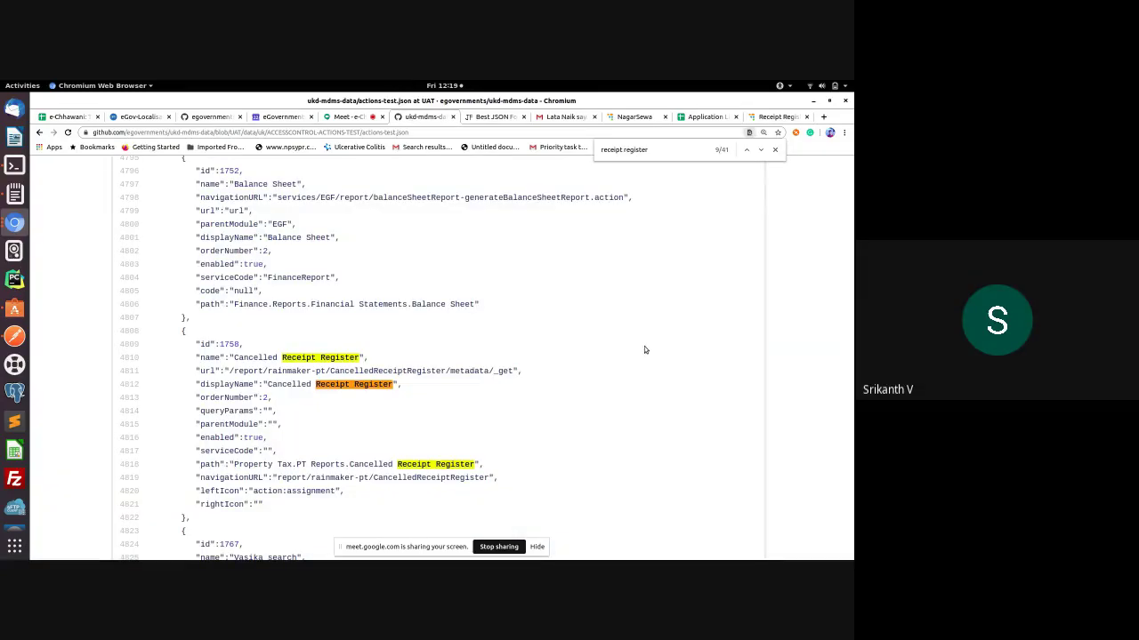
{"action": "left_click", "coordinate": [767, 117]}
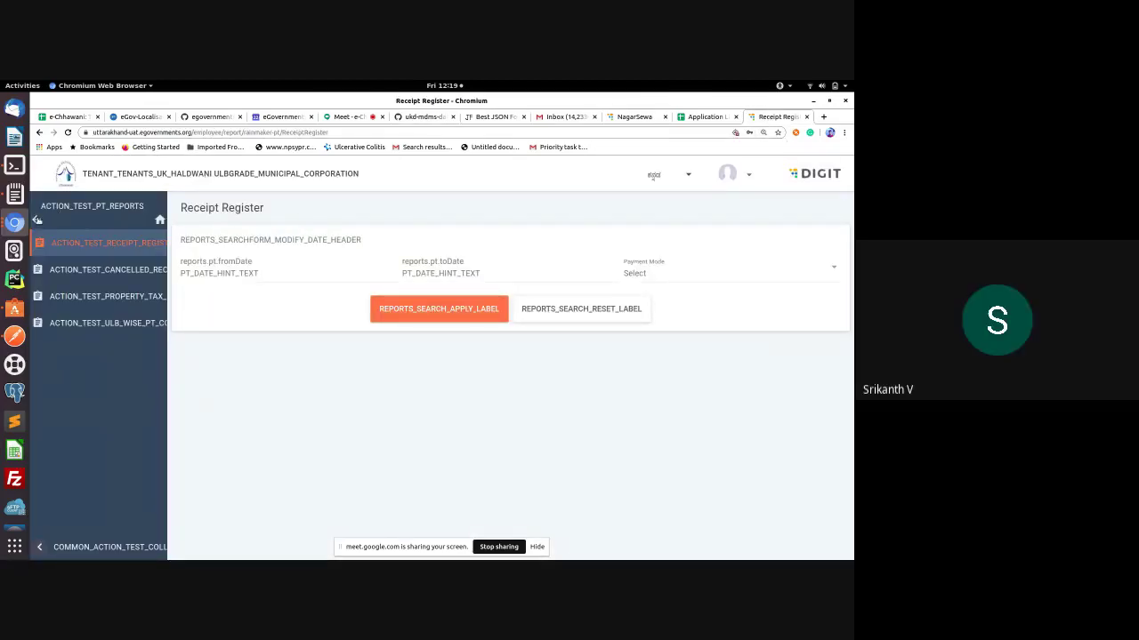
Step: Compare the report/rainmaker-pt/ReceiptRegister part of the NagarSewa page address with the navigationURL of entry 1758, and examine its name field
{"action": "left_click_drag", "start_coordinate": [223, 131], "coordinate": [351, 134]}
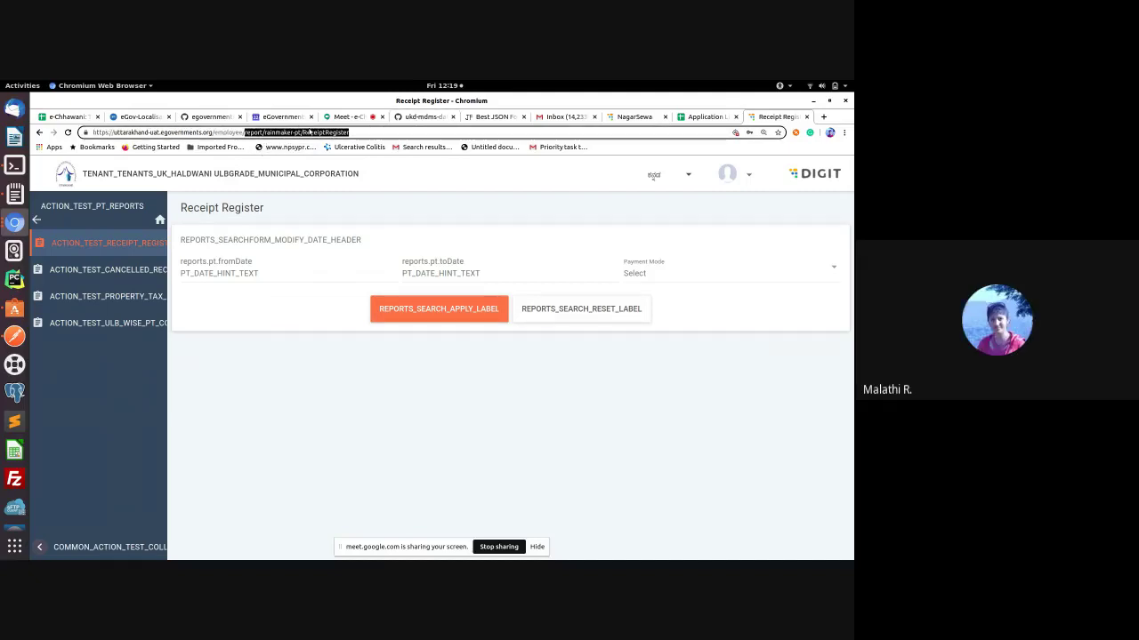
{"action": "left_click", "coordinate": [418, 118]}
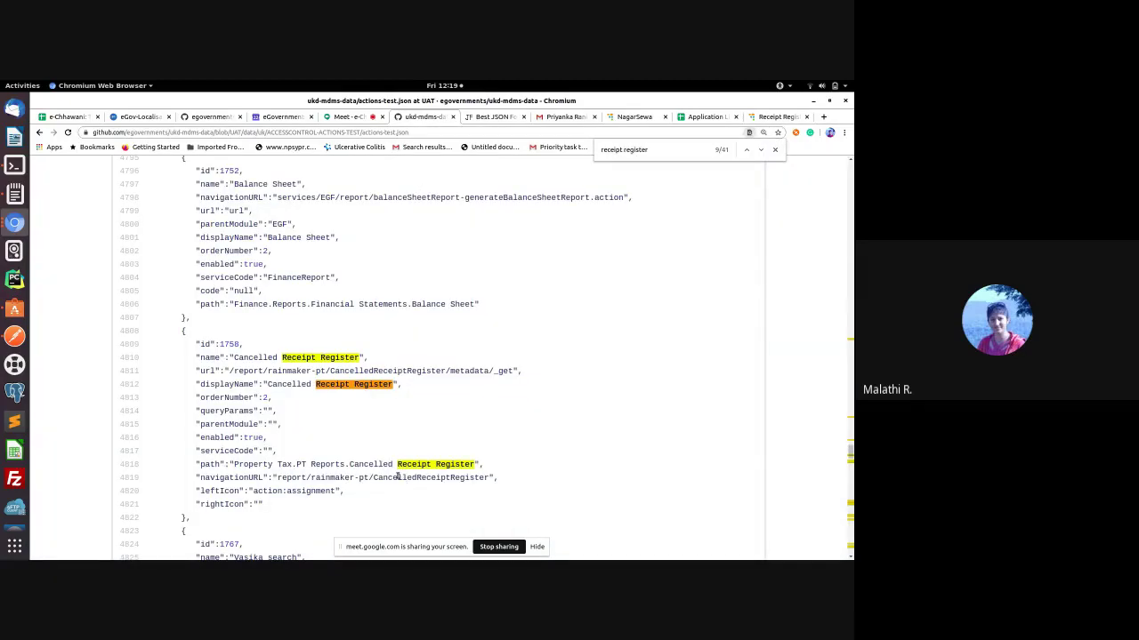
{"action": "triple_click", "coordinate": [418, 478]}
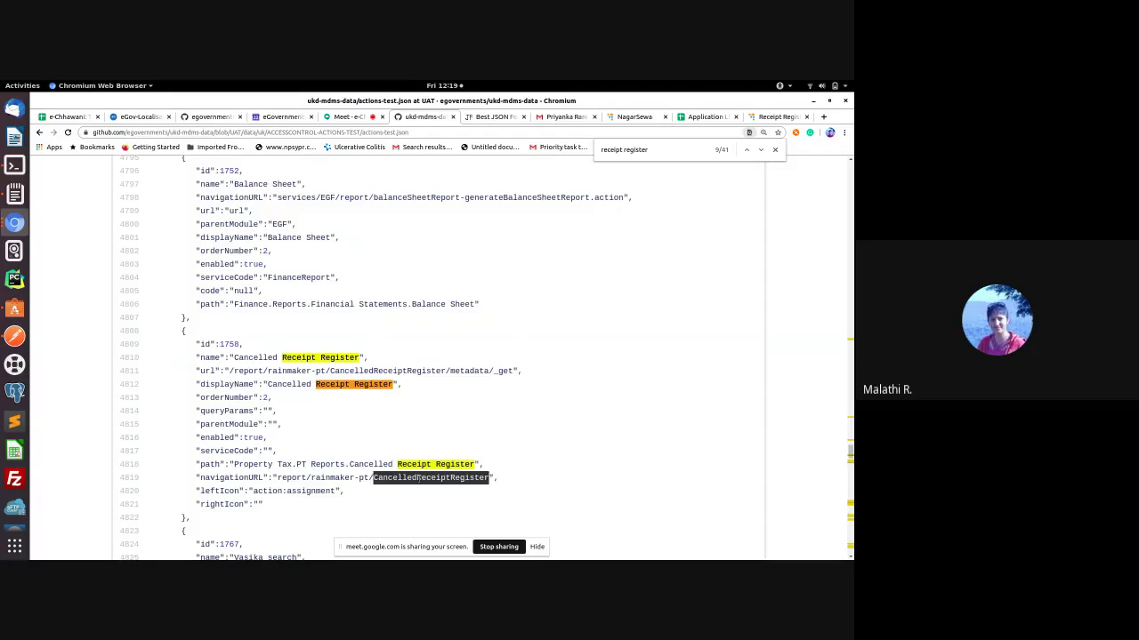
{"action": "left_click", "coordinate": [478, 423]}
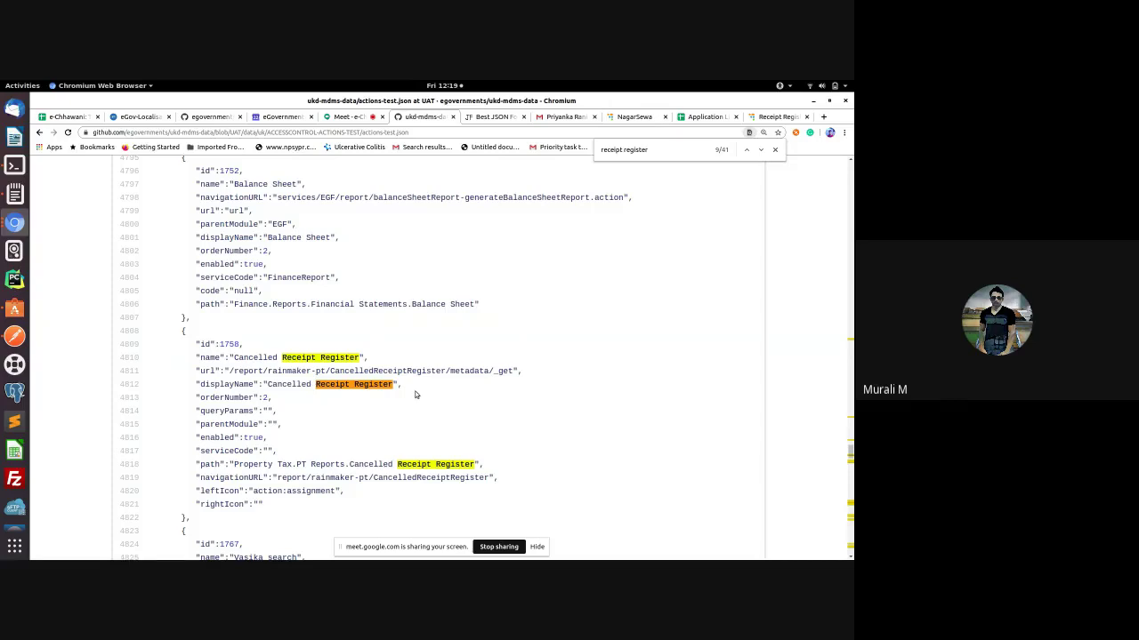
{"action": "left_click_drag", "start_coordinate": [233, 356], "coordinate": [361, 358]}
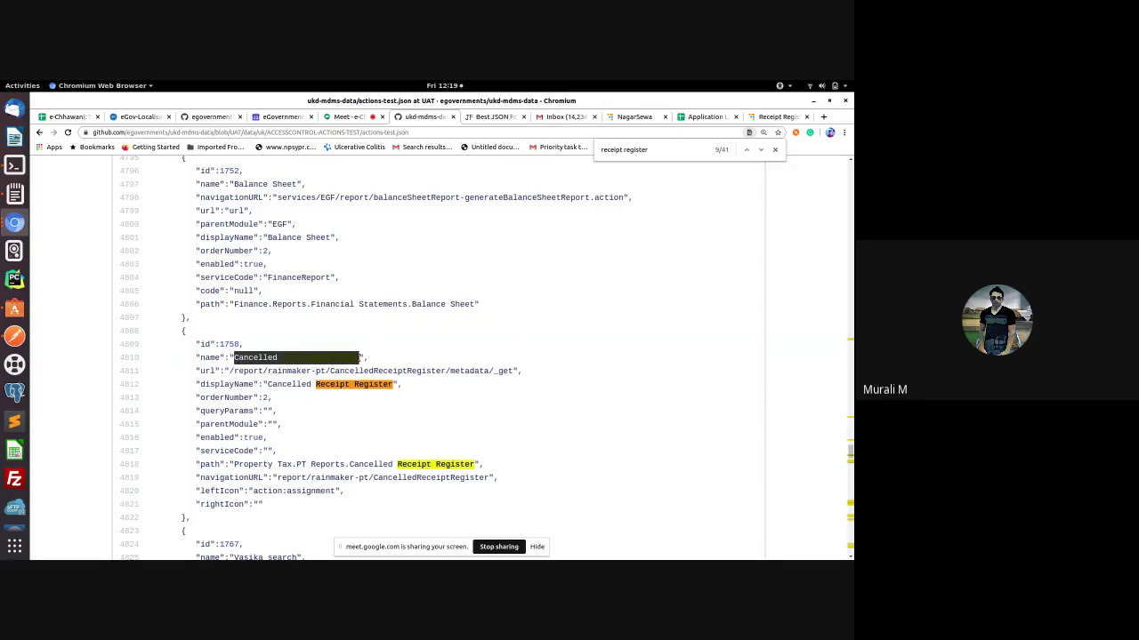
Step: Switch to NagarSewa, open the Trade License group in the sidebar menu, and set the interface language back to English
{"action": "left_click", "coordinate": [777, 117]}
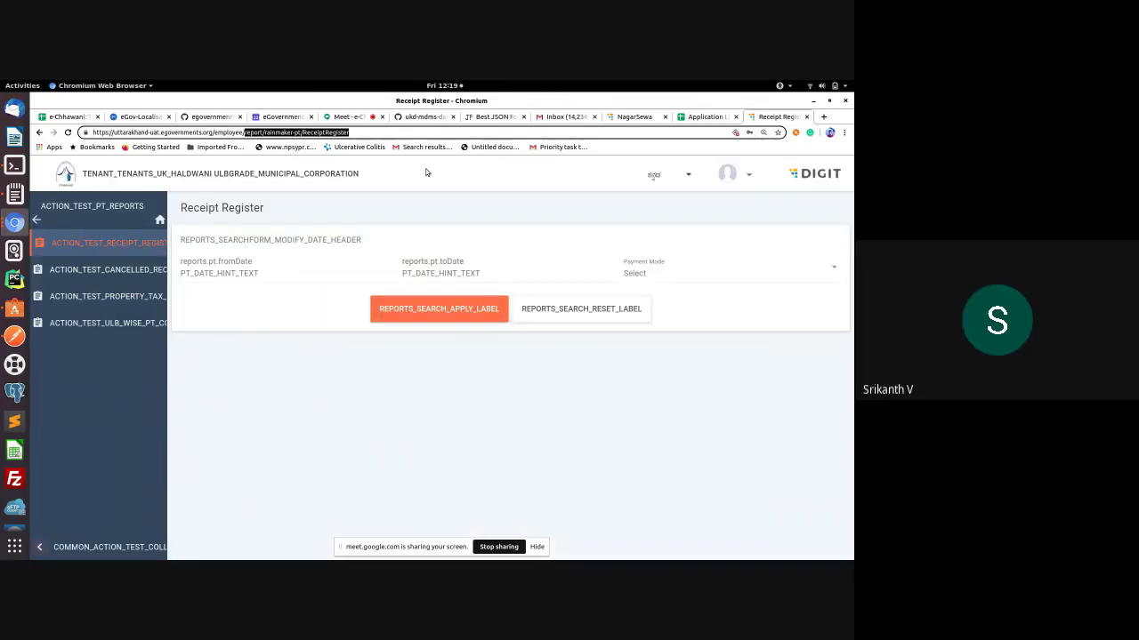
{"action": "left_click", "coordinate": [36, 221]}
{"action": "left_click", "coordinate": [34, 220]}
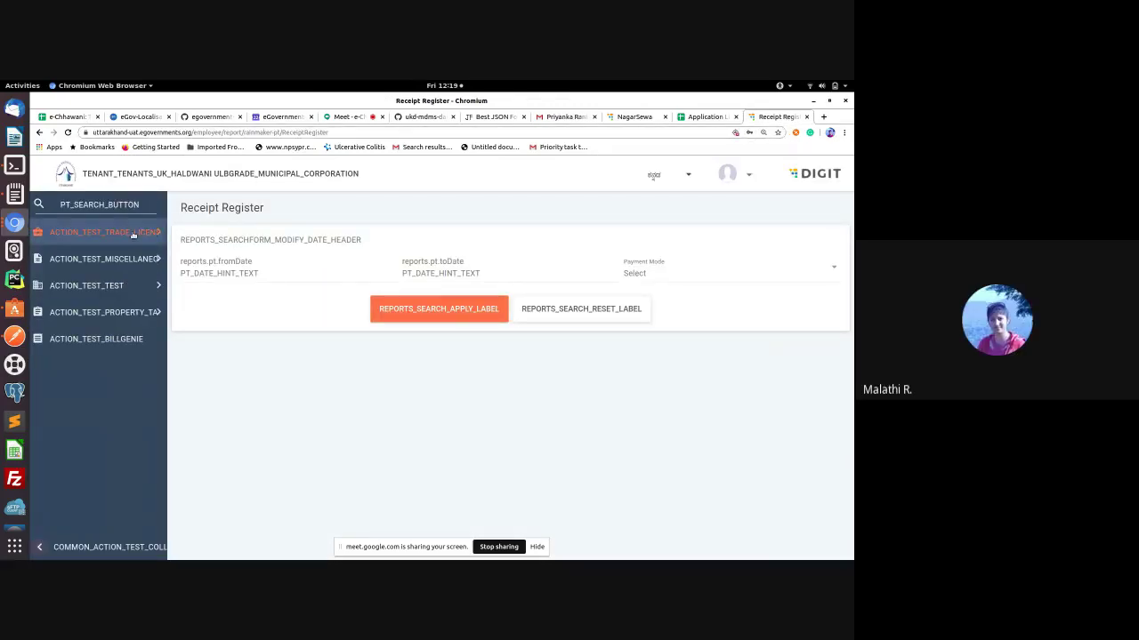
{"action": "left_click", "coordinate": [32, 228]}
{"action": "left_click", "coordinate": [696, 181]}
{"action": "left_click", "coordinate": [669, 176]}
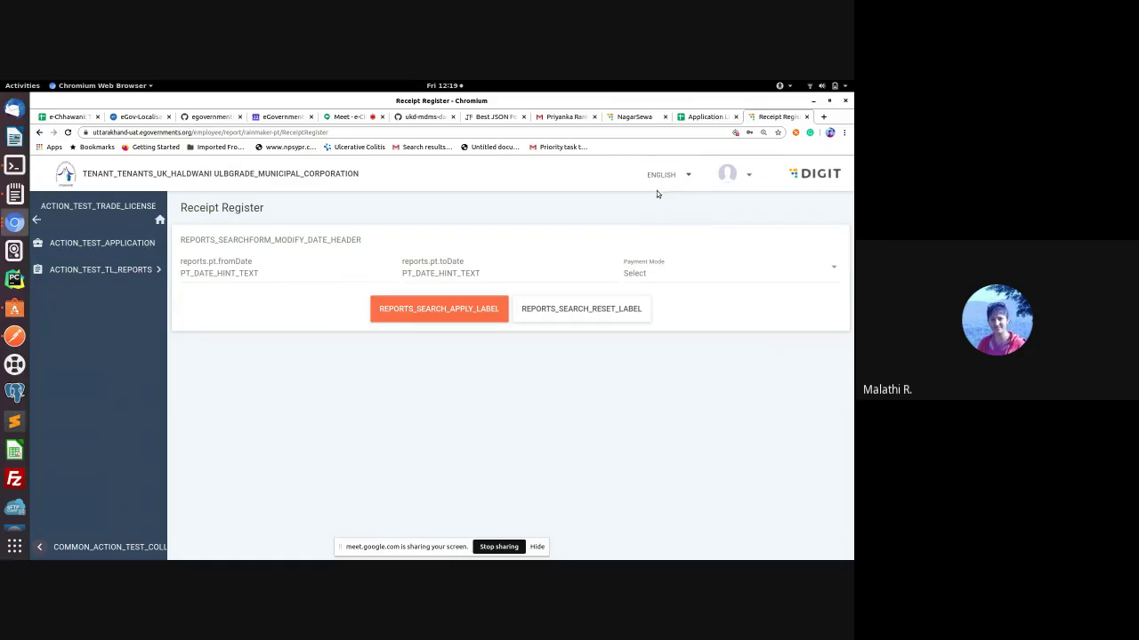
Step: Open the Cancelled Receipt Register under Trade License Report and copy "TradeLicenseCancelledRegistryReport" from the page address
{"action": "left_click", "coordinate": [89, 269]}
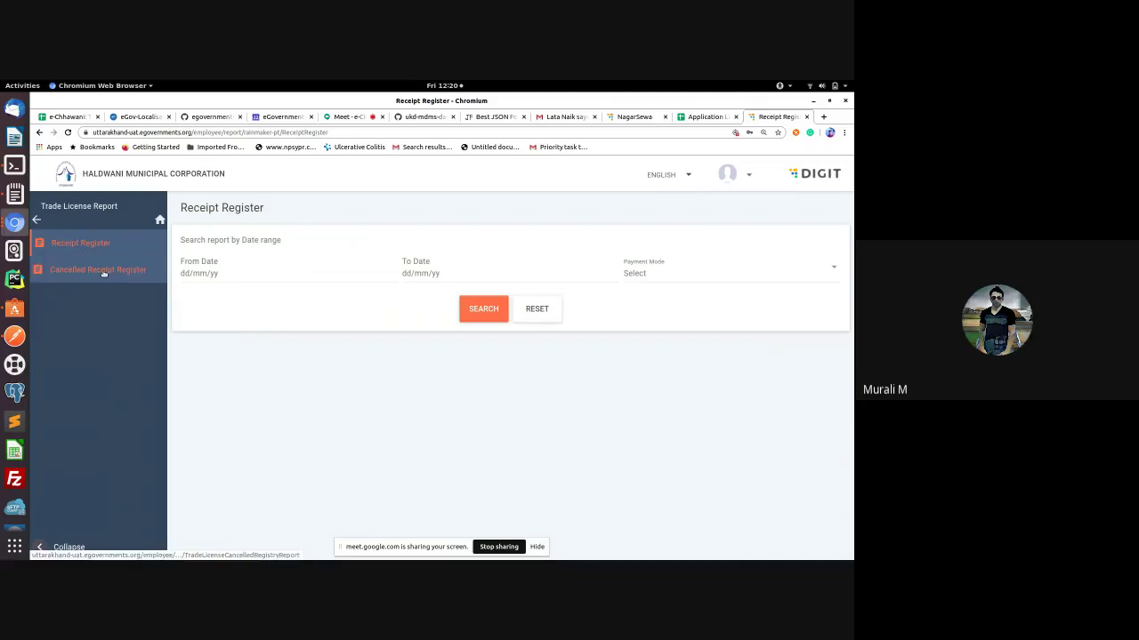
{"action": "left_click", "coordinate": [127, 259]}
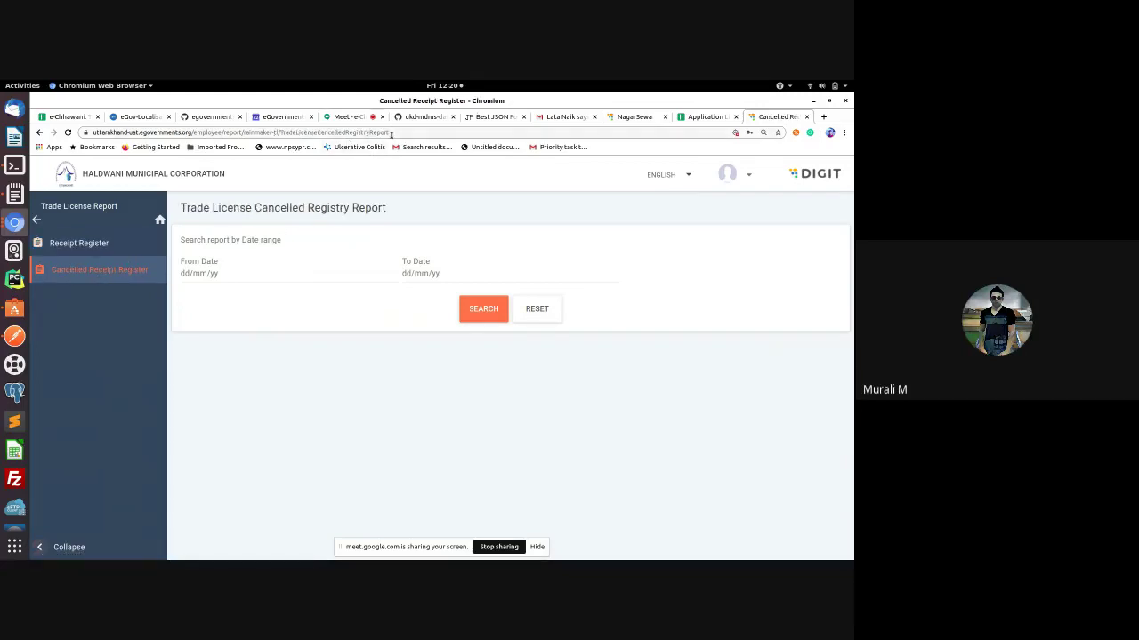
{"action": "left_click_drag", "start_coordinate": [386, 132], "coordinate": [284, 134]}
{"action": "key", "text": "ctrl+c"}
Step: Switch to actions-test.json on GitHub, search it for "TradeLicenseCancelledRegistryReport", and look through the matching entries, including 1783 and 1785
{"action": "left_click", "coordinate": [431, 116]}
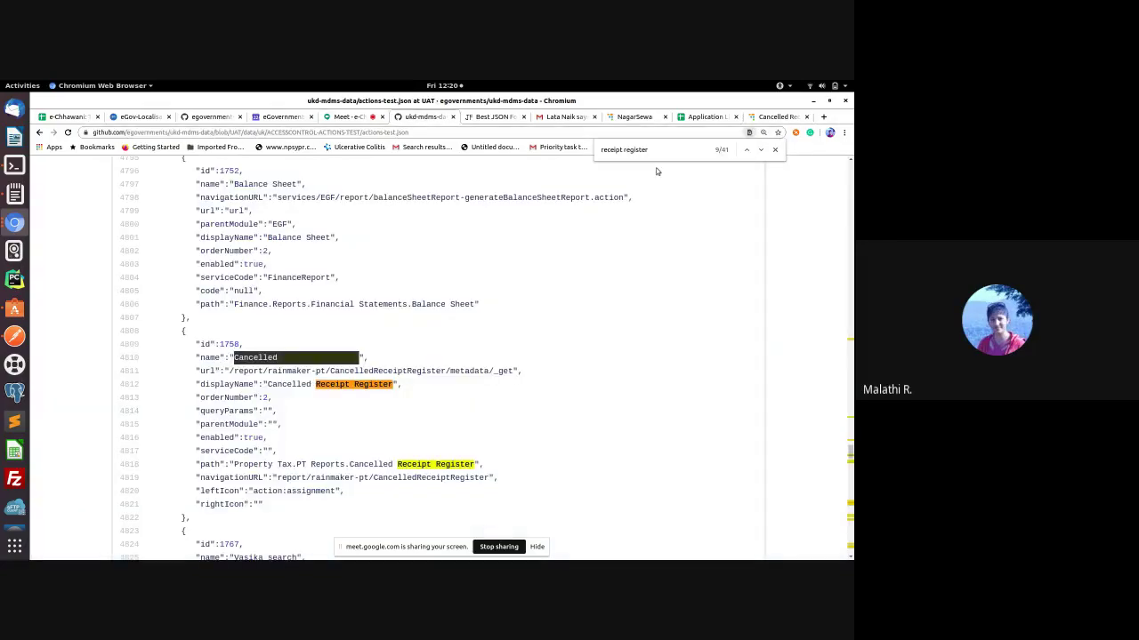
{"action": "triple_click", "coordinate": [654, 150]}
{"action": "key", "text": "ctrl+v"}
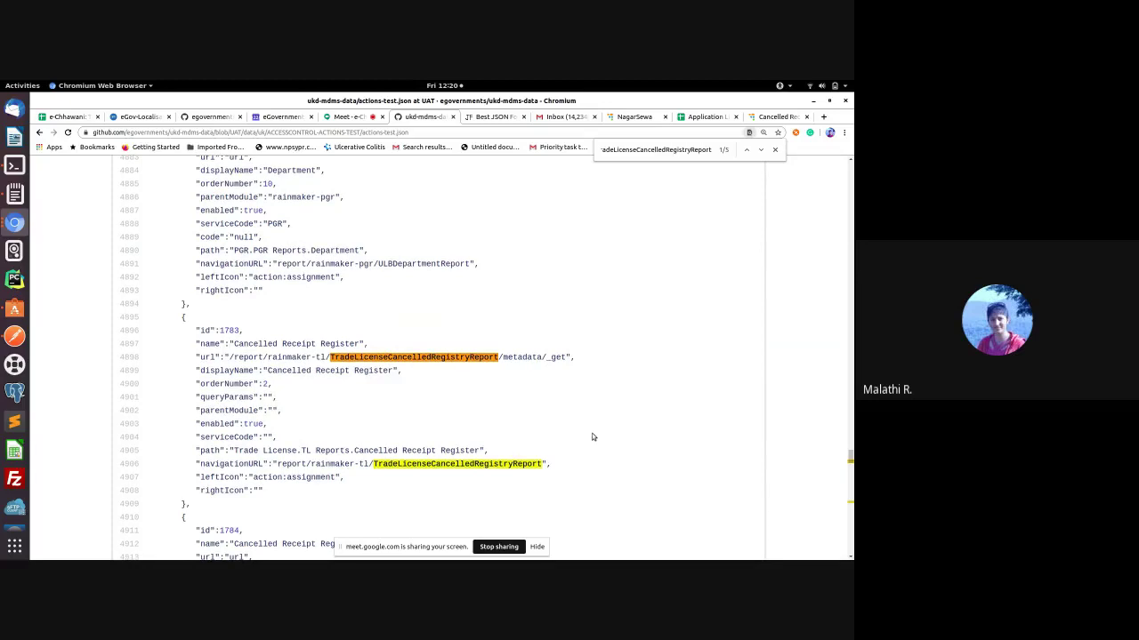
{"action": "scroll", "coordinate": [591, 437], "scroll_direction": "down", "scroll_amount": 1}
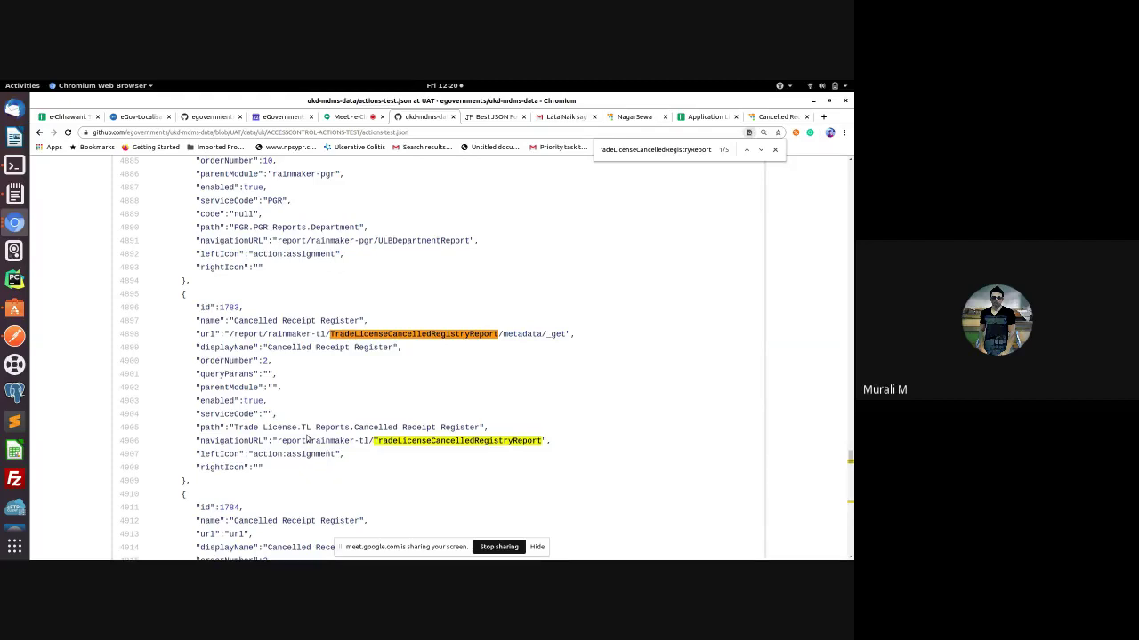
{"action": "left_click", "coordinate": [760, 151]}
{"action": "left_click", "coordinate": [761, 151]}
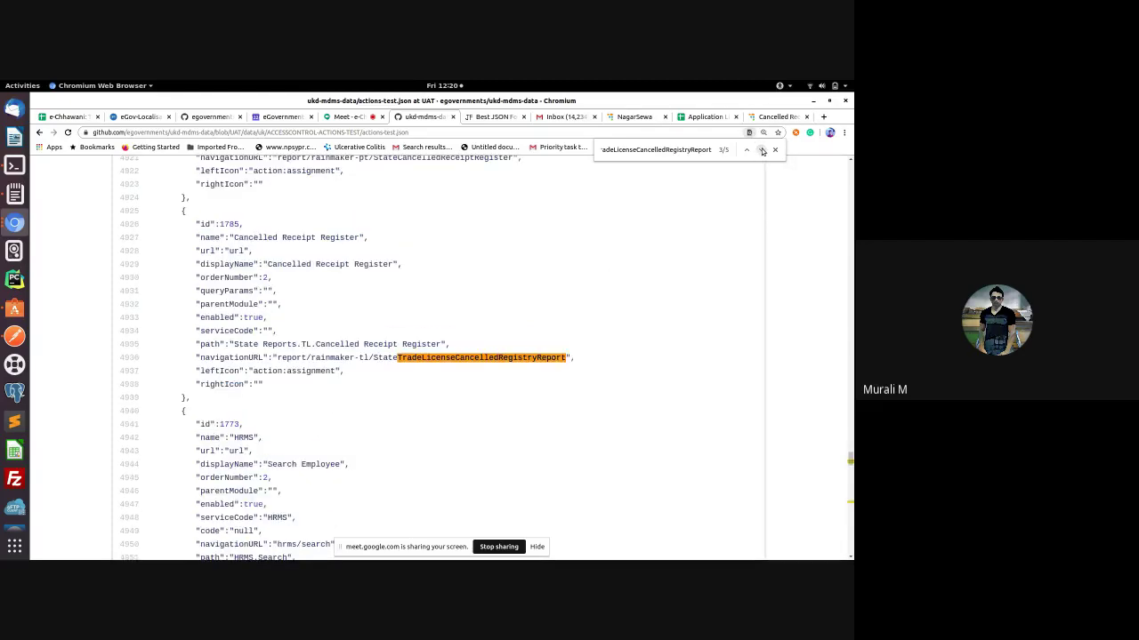
Step: Step through the remaining "TradeLicenseCancelledRegistryReport" matches in actions-test.json, comparing the url and navigationURL fields of entries 1819 and 1783
{"action": "left_click", "coordinate": [760, 151]}
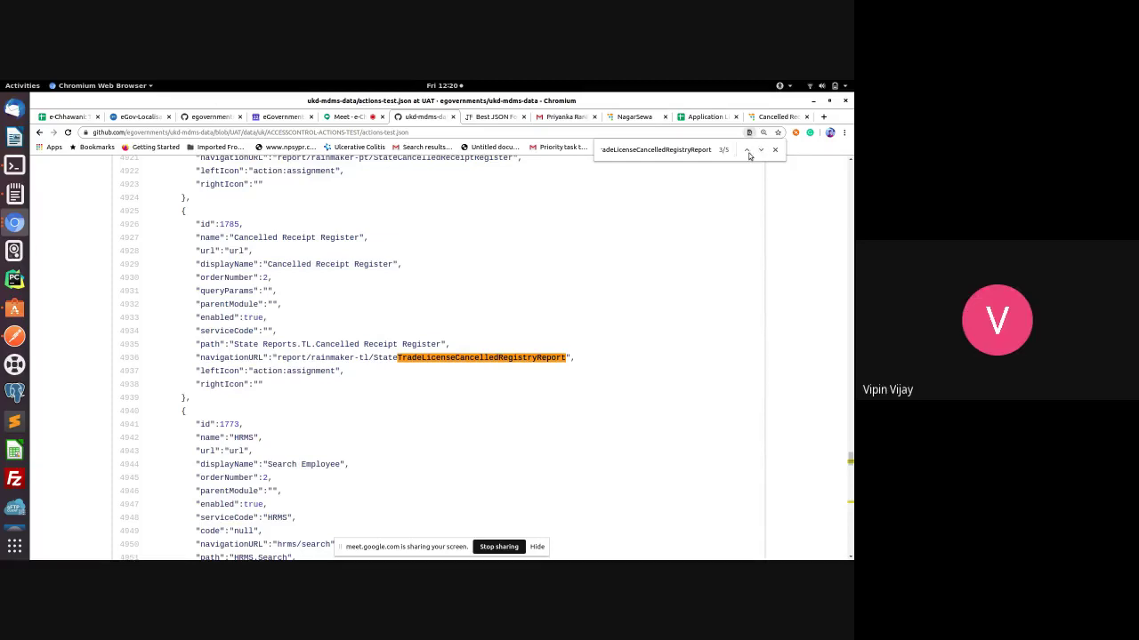
{"action": "left_click", "coordinate": [760, 152]}
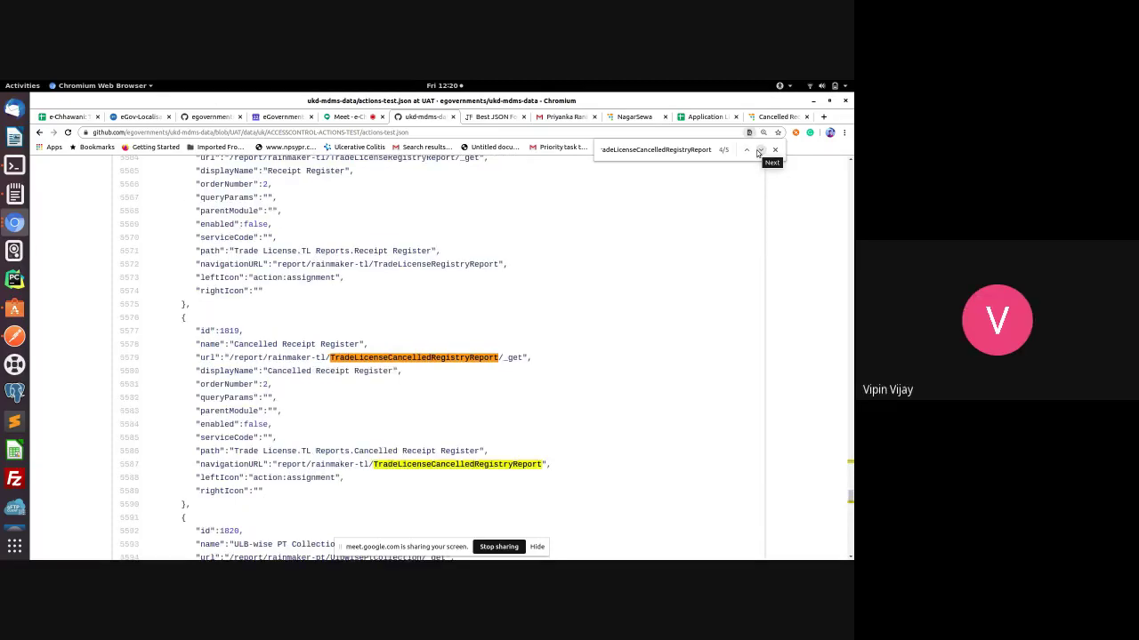
{"action": "left_click", "coordinate": [758, 151]}
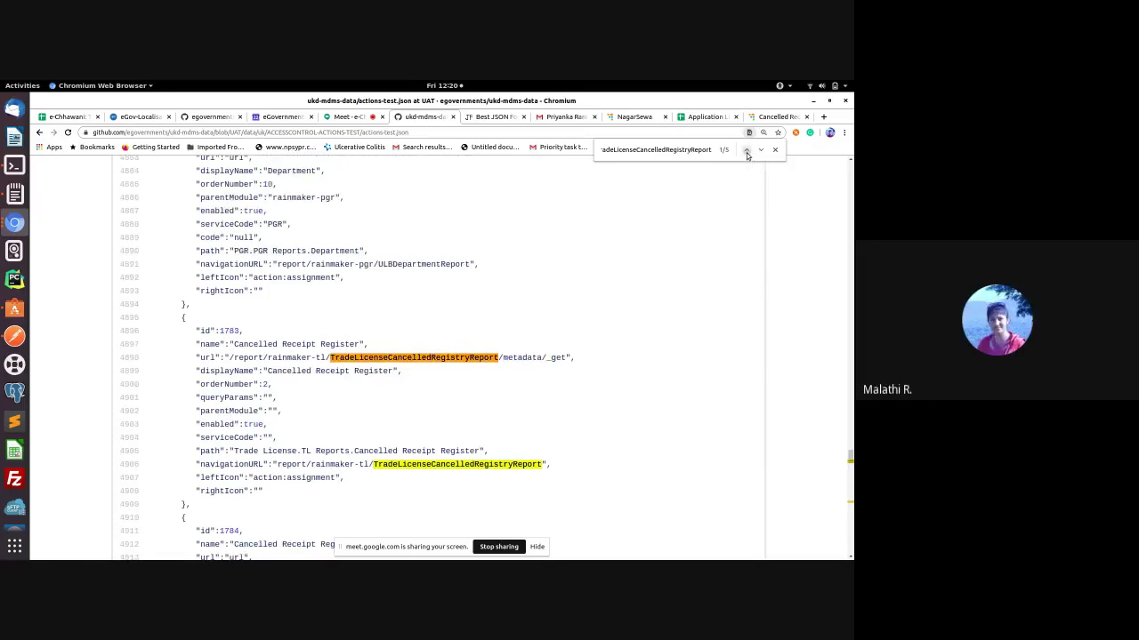
{"action": "left_click", "coordinate": [746, 151]}
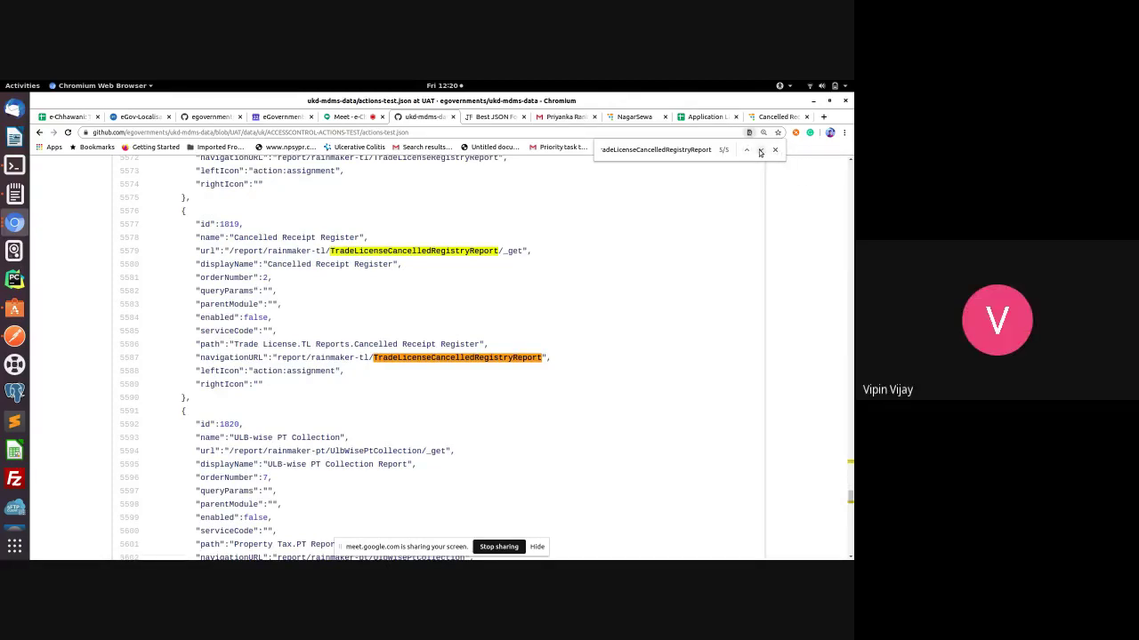
{"action": "left_click", "coordinate": [760, 150]}
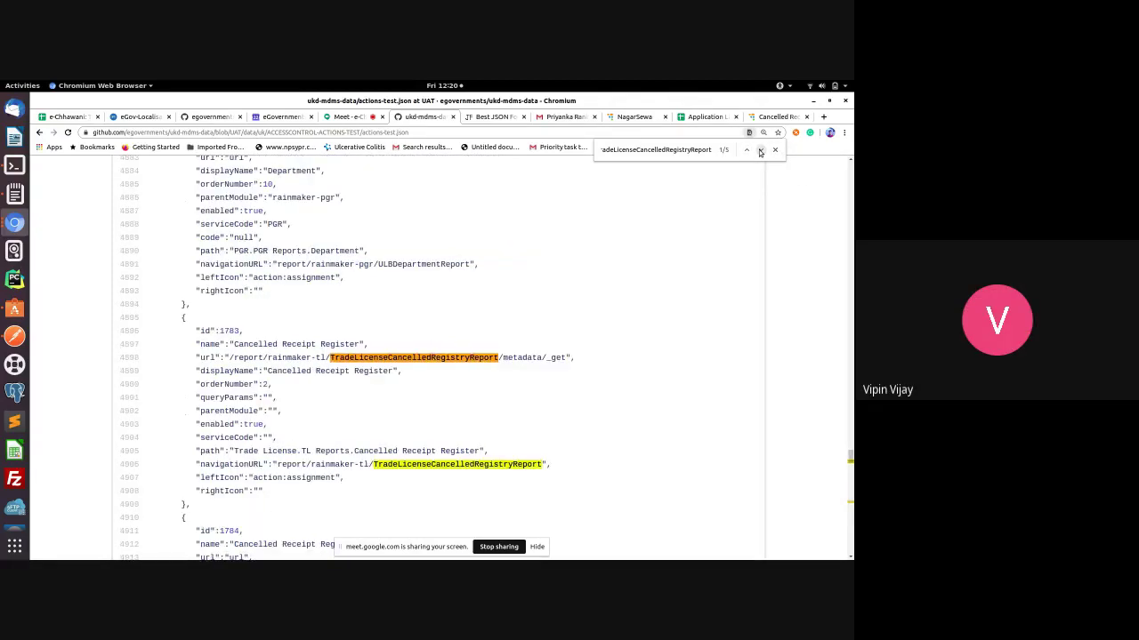
Step: Search actions-test.json for "1784" and examine that Cancelled Receipt Register entry along with the surrounding entries
{"action": "scroll", "coordinate": [526, 326], "scroll_direction": "up", "scroll_amount": 5}
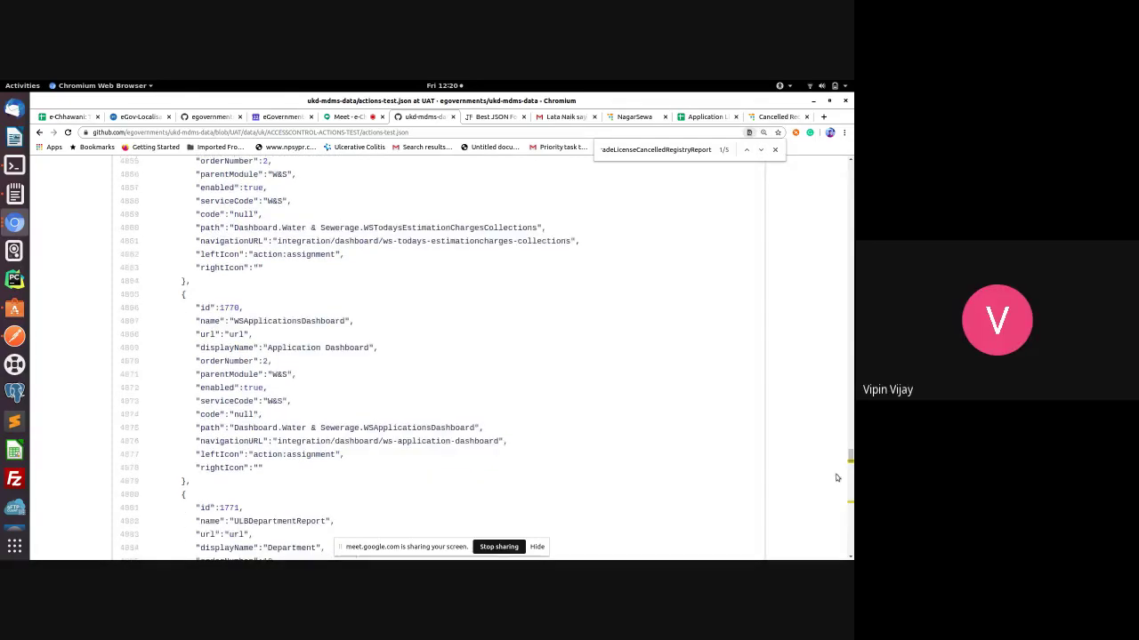
{"action": "scroll", "coordinate": [852, 341], "scroll_direction": "up", "scroll_amount": 2}
{"action": "left_click_drag", "start_coordinate": [850, 455], "coordinate": [851, 289]}
{"action": "left_click", "coordinate": [671, 151]}
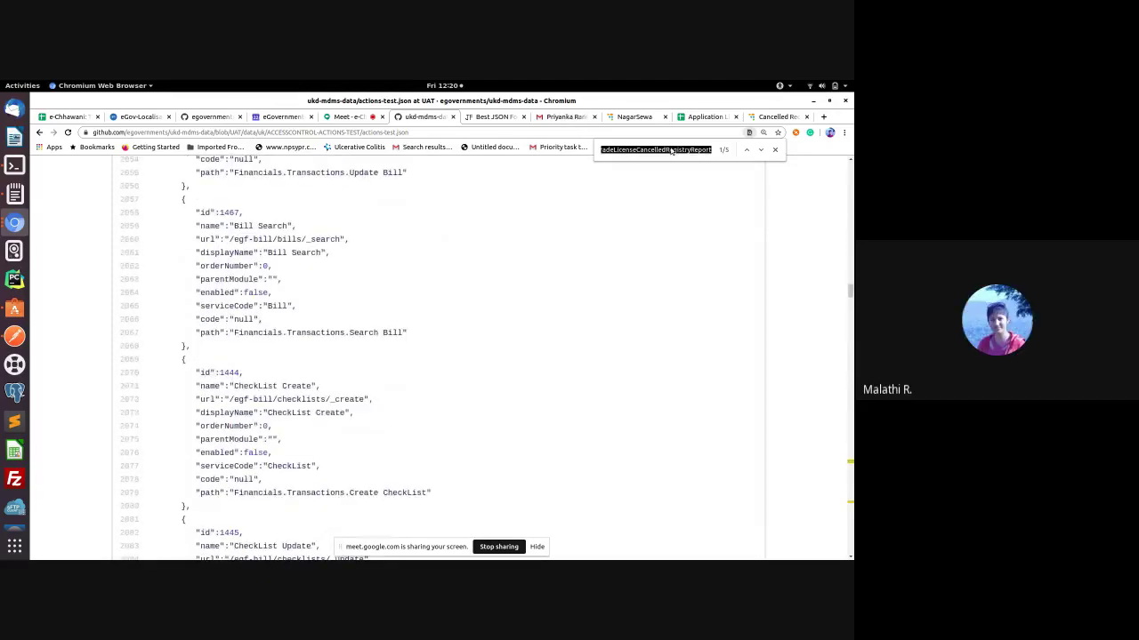
{"action": "type", "text": "1784"}
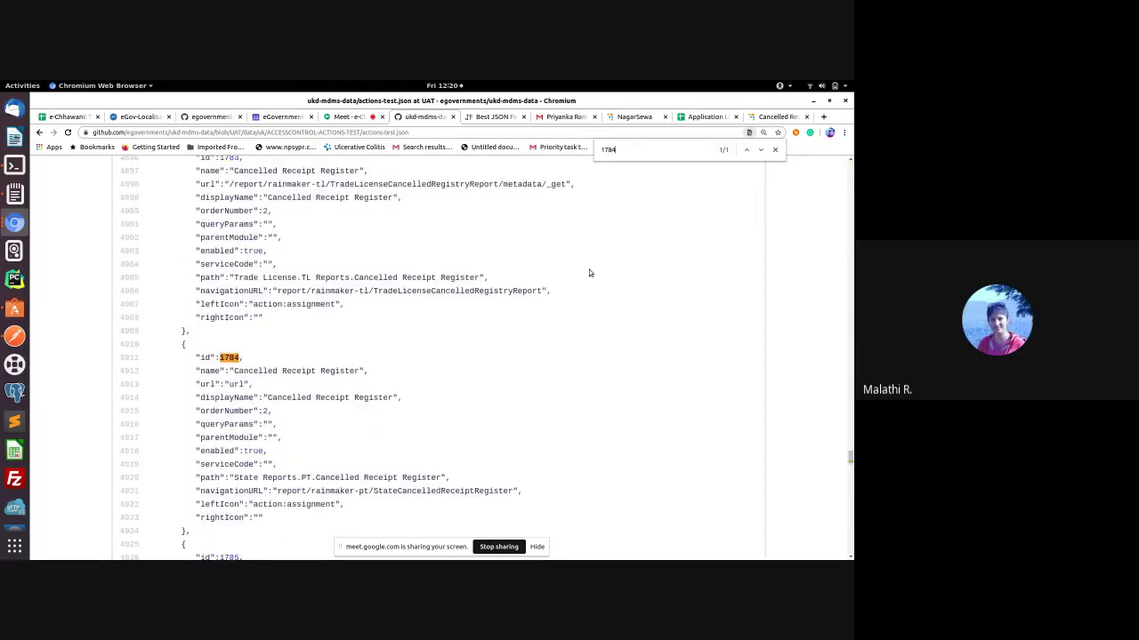
{"action": "scroll", "coordinate": [451, 466], "scroll_direction": "down", "scroll_amount": 1}
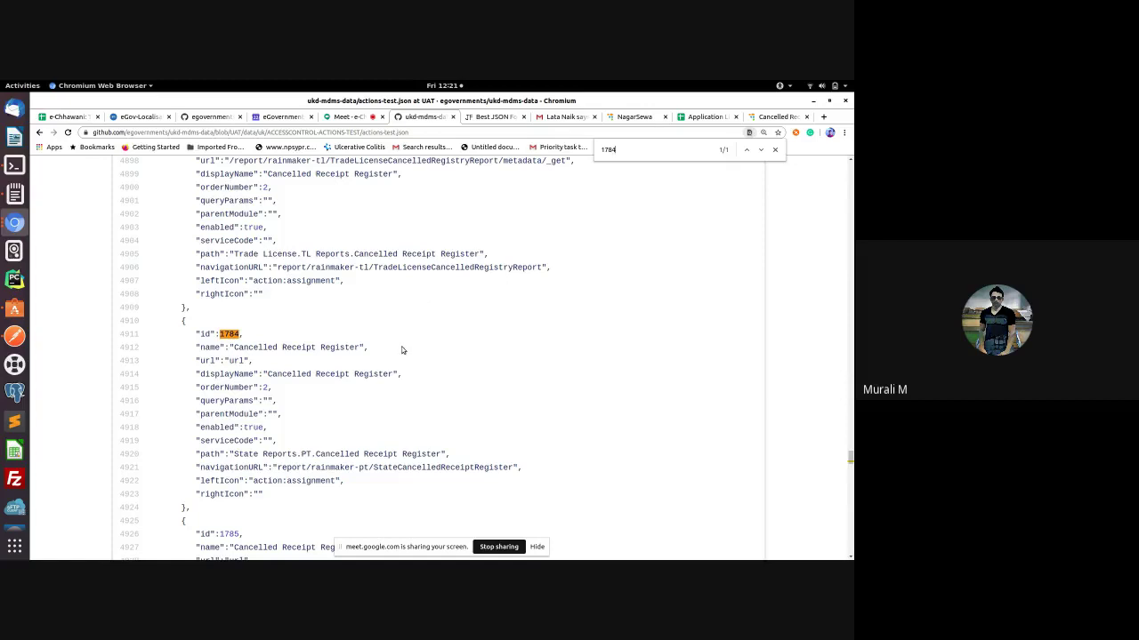
{"action": "scroll", "coordinate": [398, 357], "scroll_direction": "up", "scroll_amount": 1}
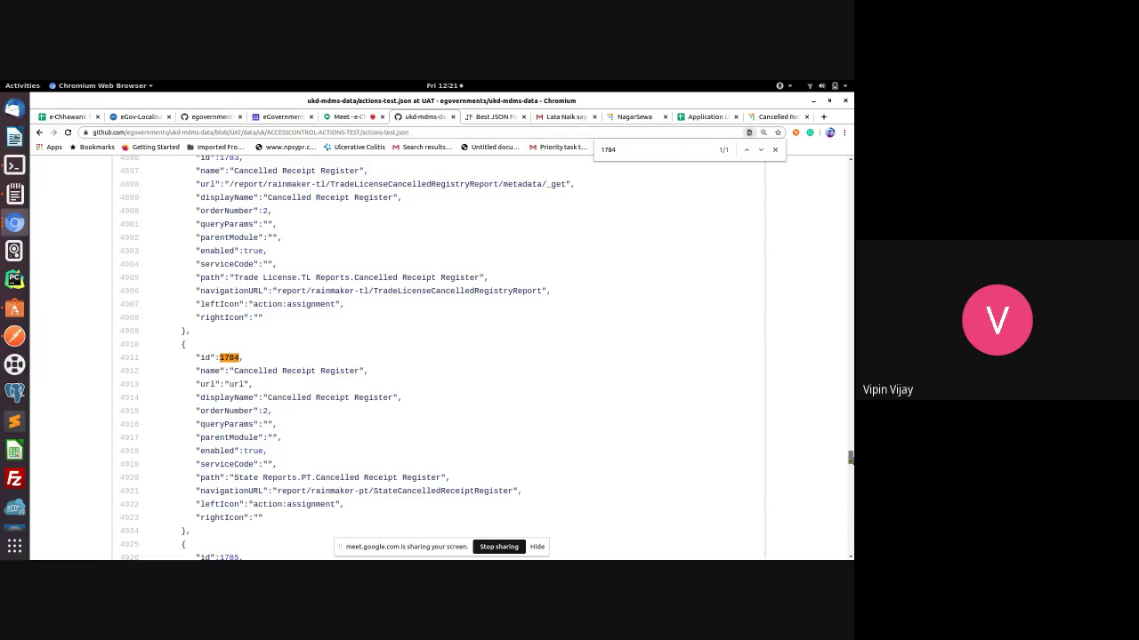
{"action": "scroll", "coordinate": [851, 457], "scroll_direction": "up", "scroll_amount": 7}
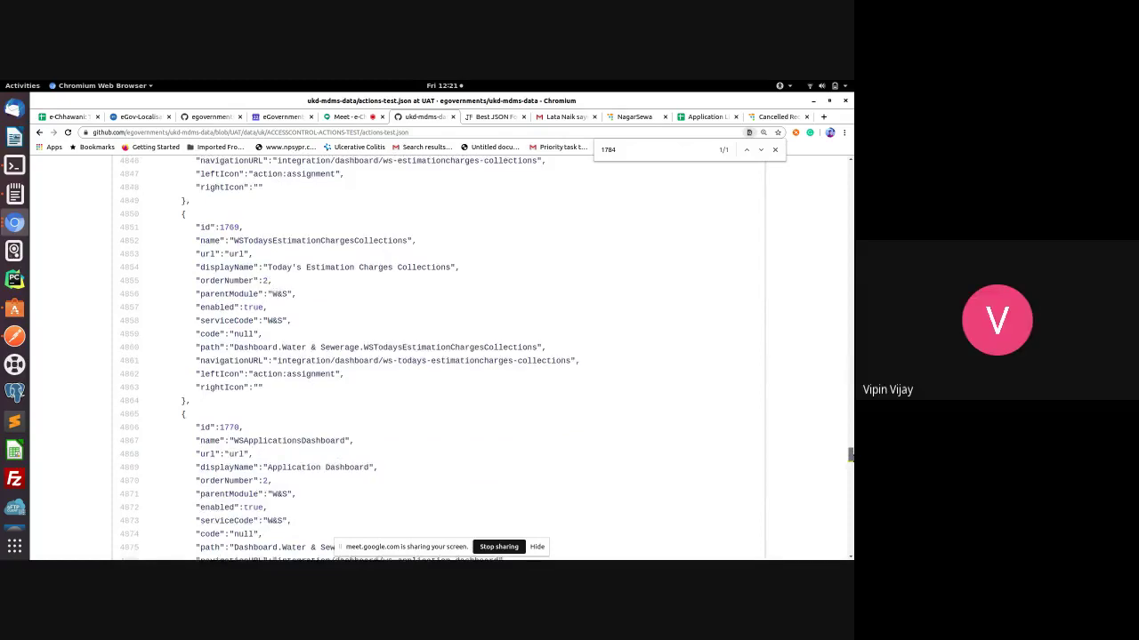
{"action": "scroll", "coordinate": [851, 459], "scroll_direction": "down", "scroll_amount": 6}
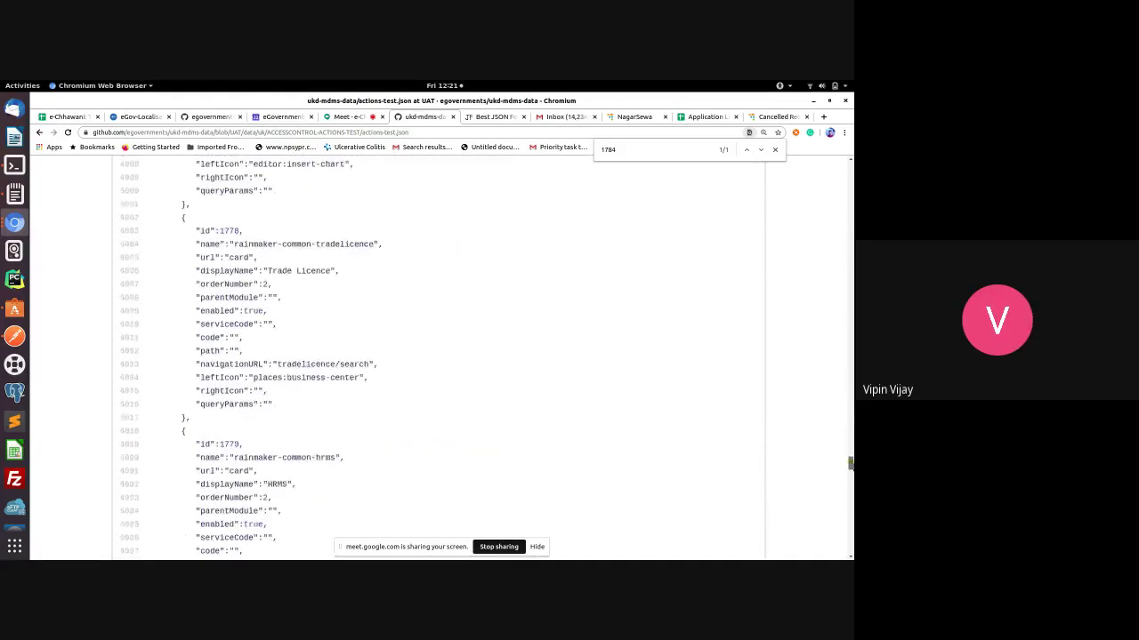
Step: Switch to NagarSewa, go back to the top-level sidebar menu, and look inside the Trade License group before returning to the top level
{"action": "left_click", "coordinate": [755, 117]}
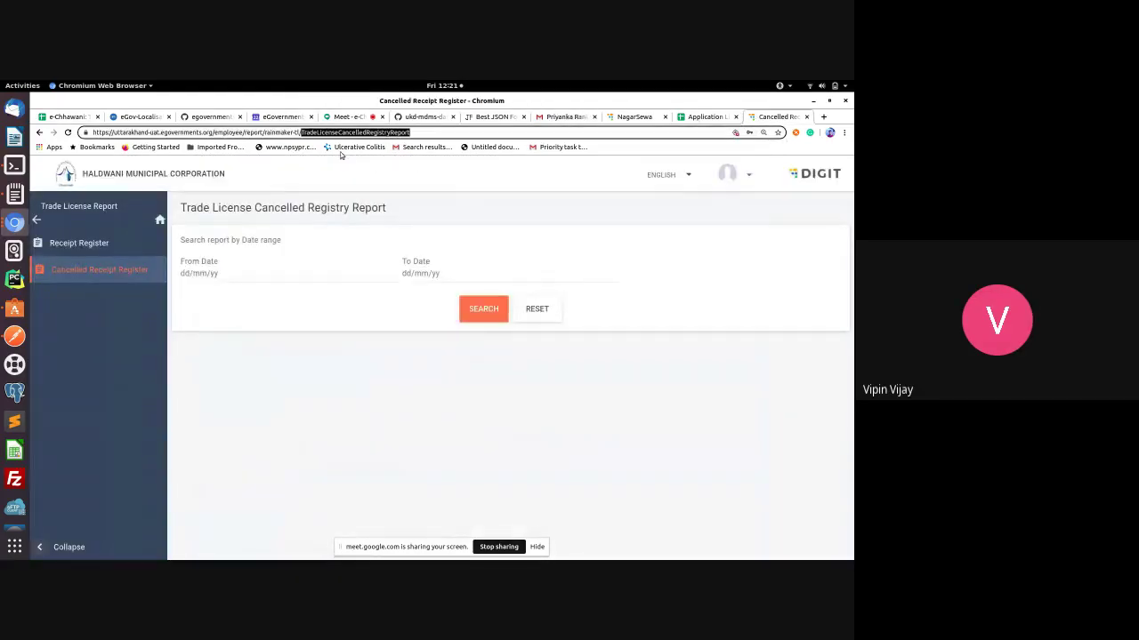
{"action": "left_click", "coordinate": [39, 223]}
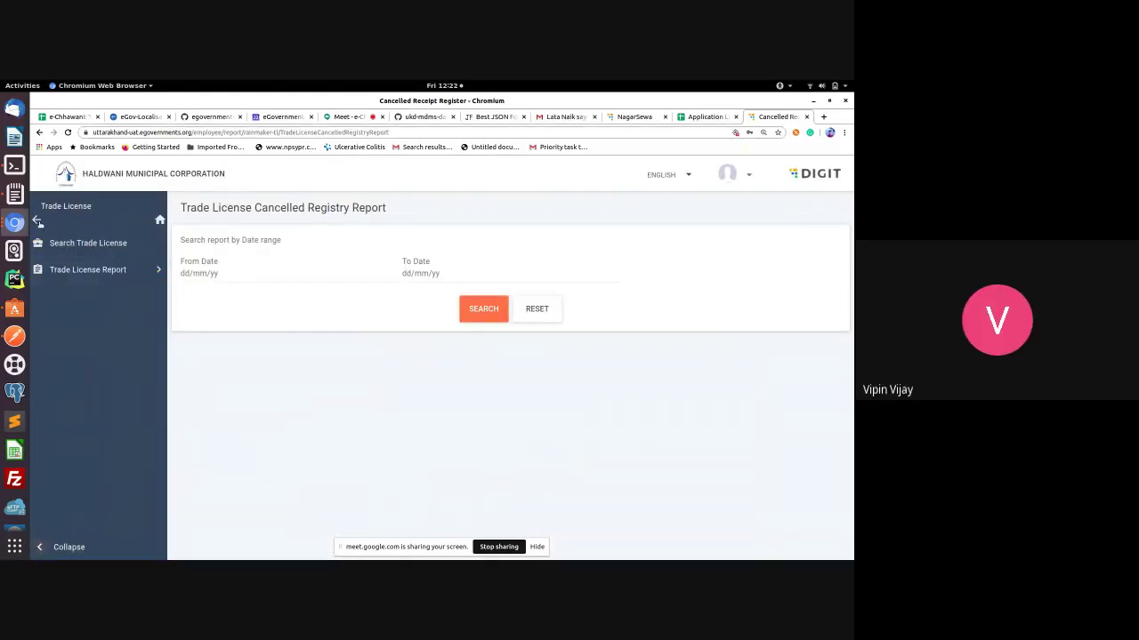
{"action": "left_click", "coordinate": [39, 223]}
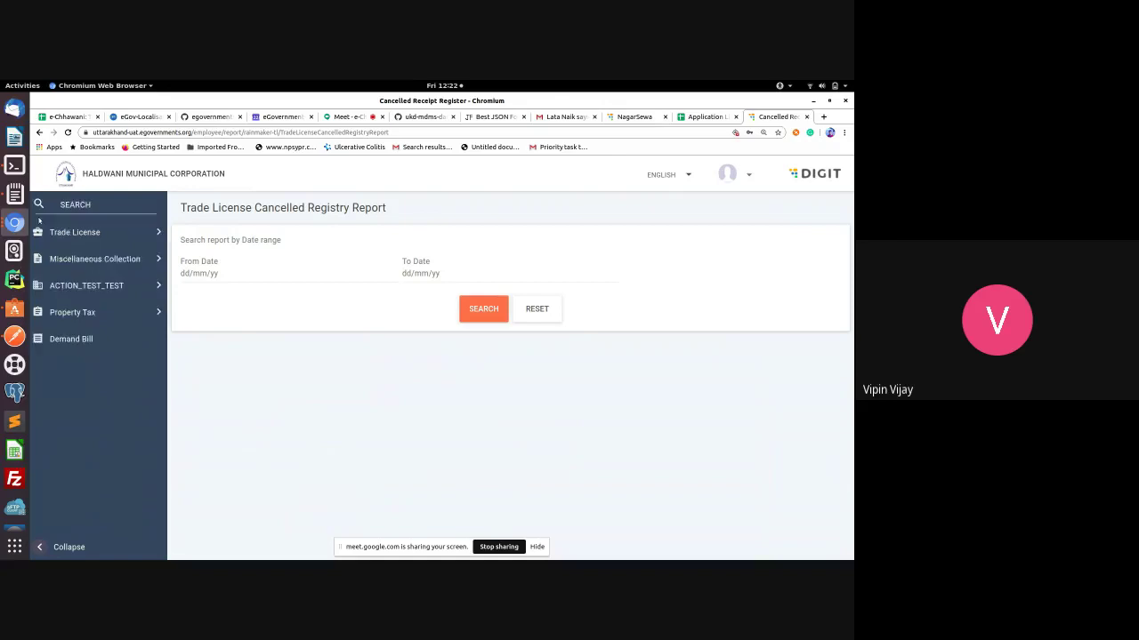
{"action": "left_click", "coordinate": [89, 233]}
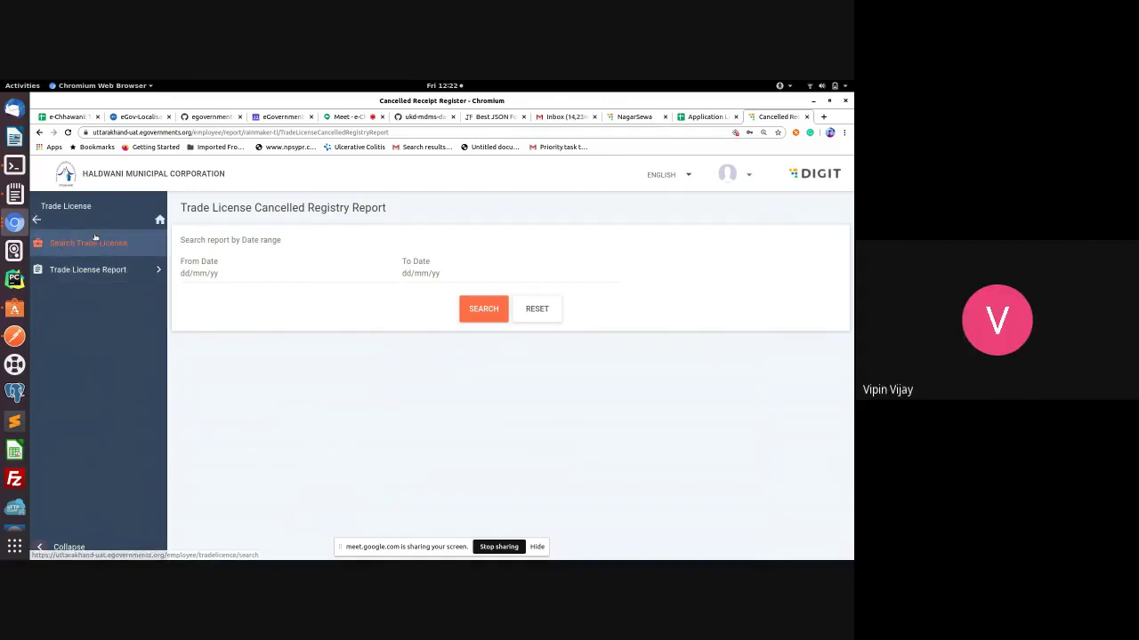
{"action": "left_click", "coordinate": [39, 221]}
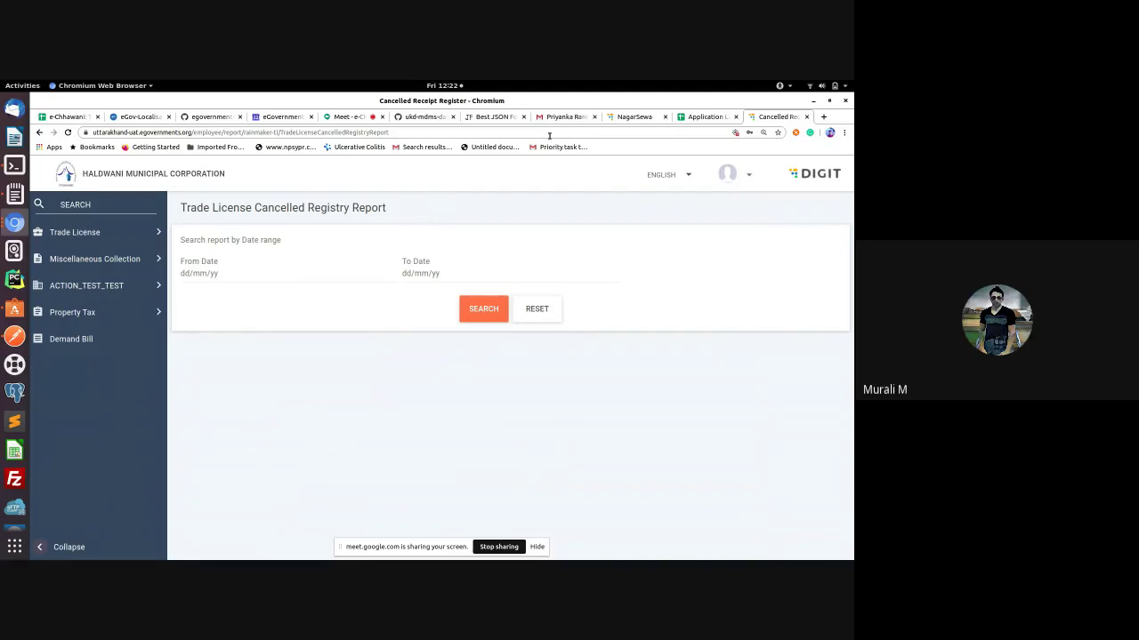
Step: Switch to actions-test.json on GitHub and search it for entry "1690"
{"action": "left_click", "coordinate": [424, 117]}
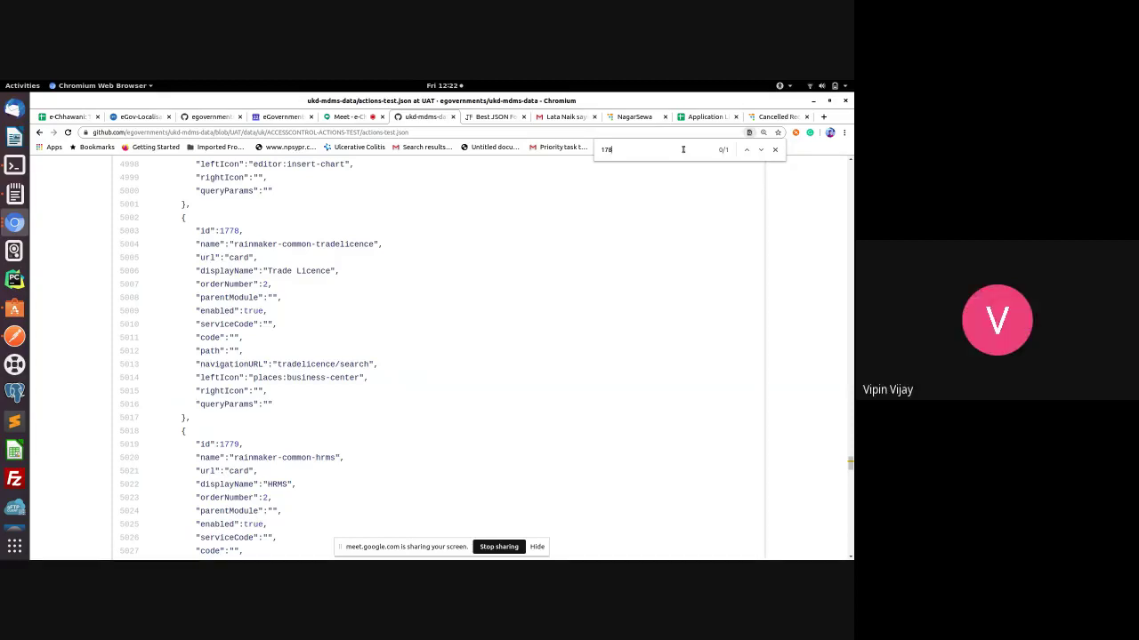
{"action": "key", "text": "BackSpace"}
{"action": "key", "text": "BackSpace"}
{"action": "type", "text": "690"}
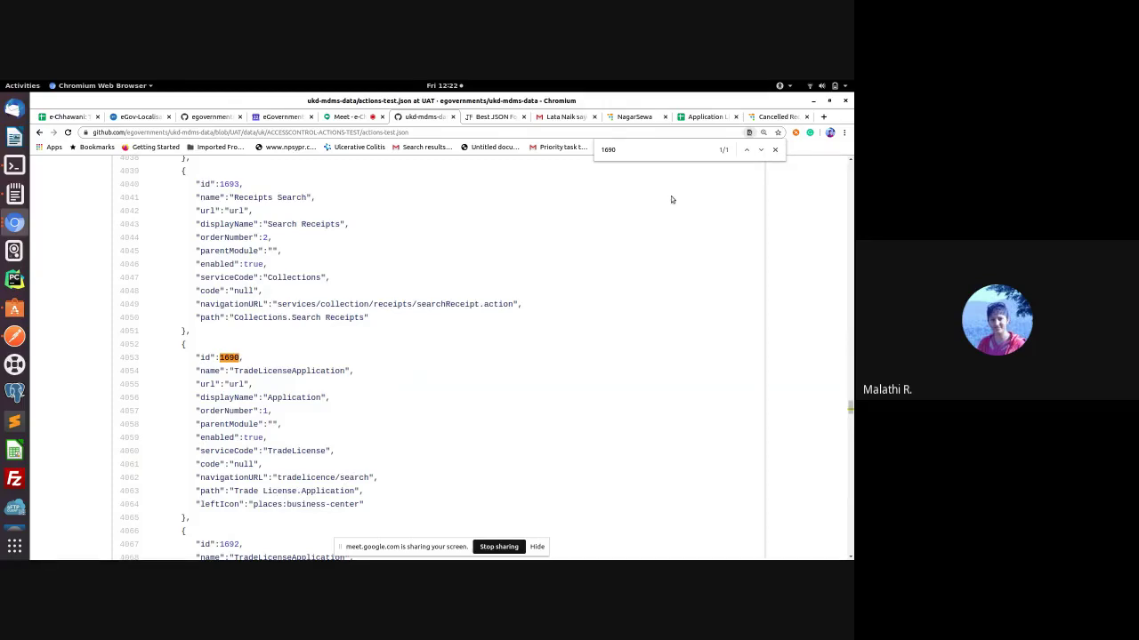
Step: Switch to NagarSewa and open Search Trade License from the Trade License group of the sidebar menu
{"action": "left_click", "coordinate": [780, 117]}
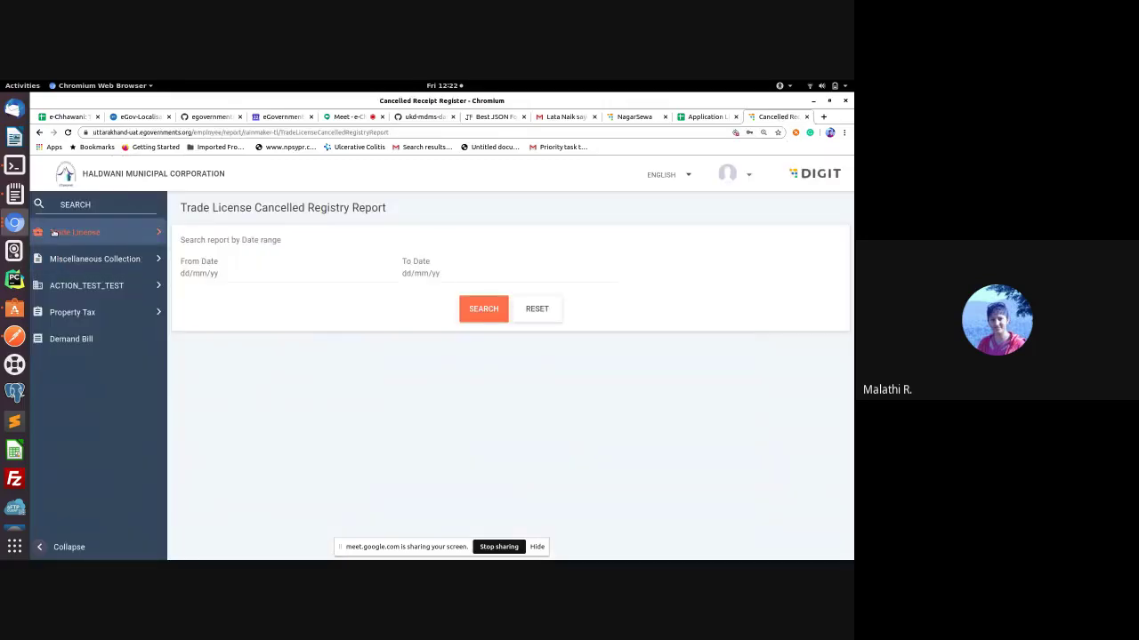
{"action": "left_click", "coordinate": [102, 236]}
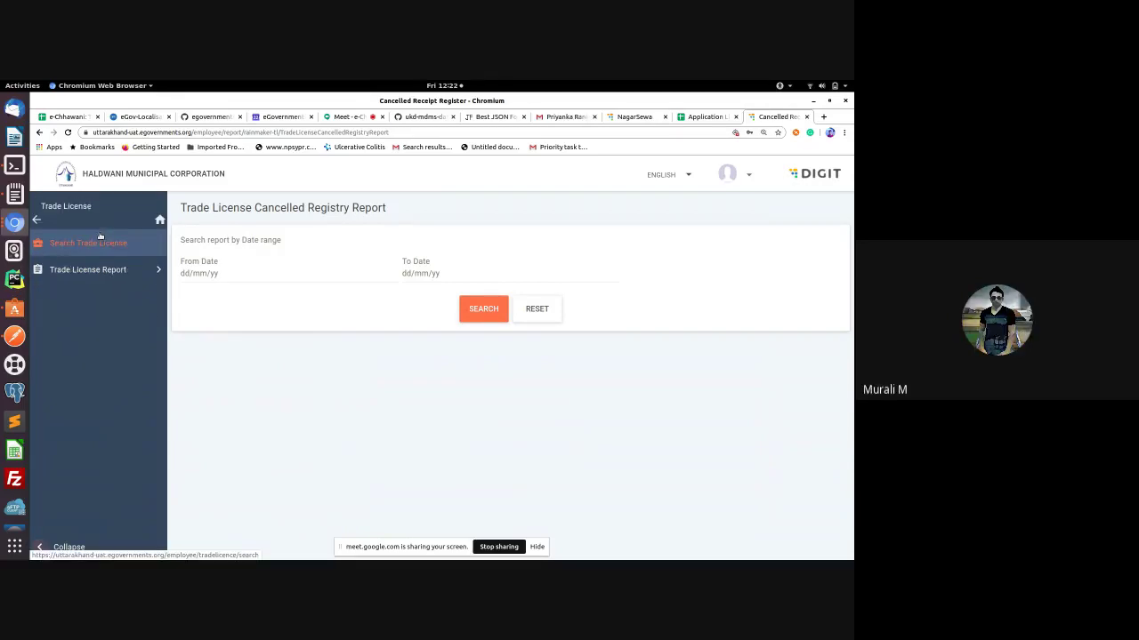
{"action": "left_click", "coordinate": [106, 253]}
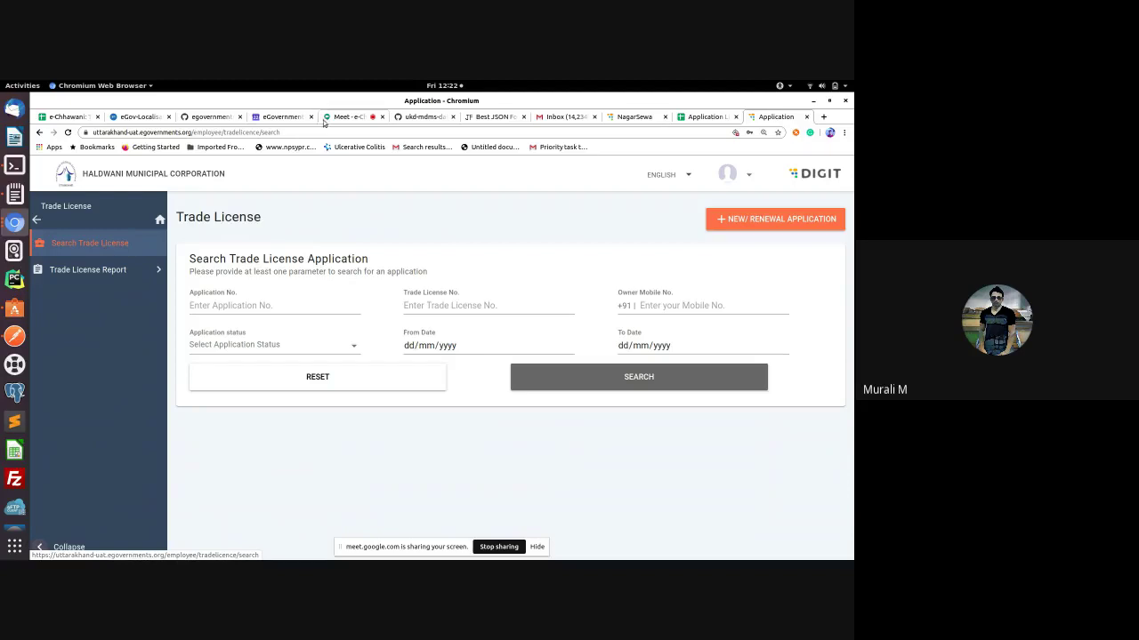
Step: Switch to actions-test.json on GitHub and examine the navigationURL "tradelicence/search" of entry 1690 against the opened page's address
{"action": "left_click", "coordinate": [428, 118]}
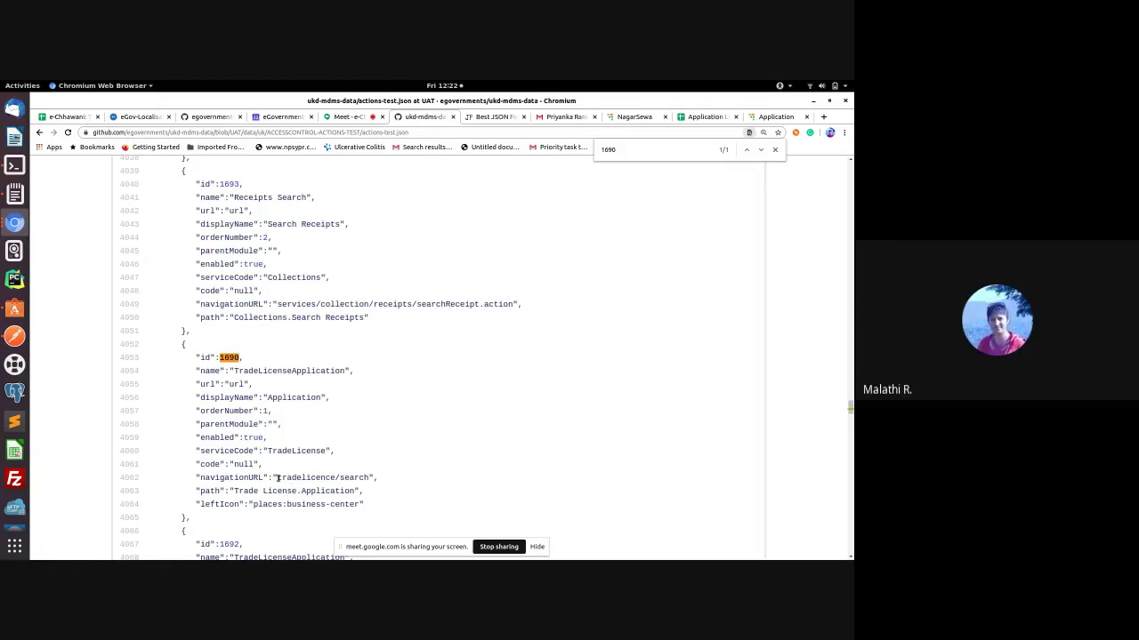
{"action": "left_click_drag", "start_coordinate": [278, 480], "coordinate": [371, 477]}
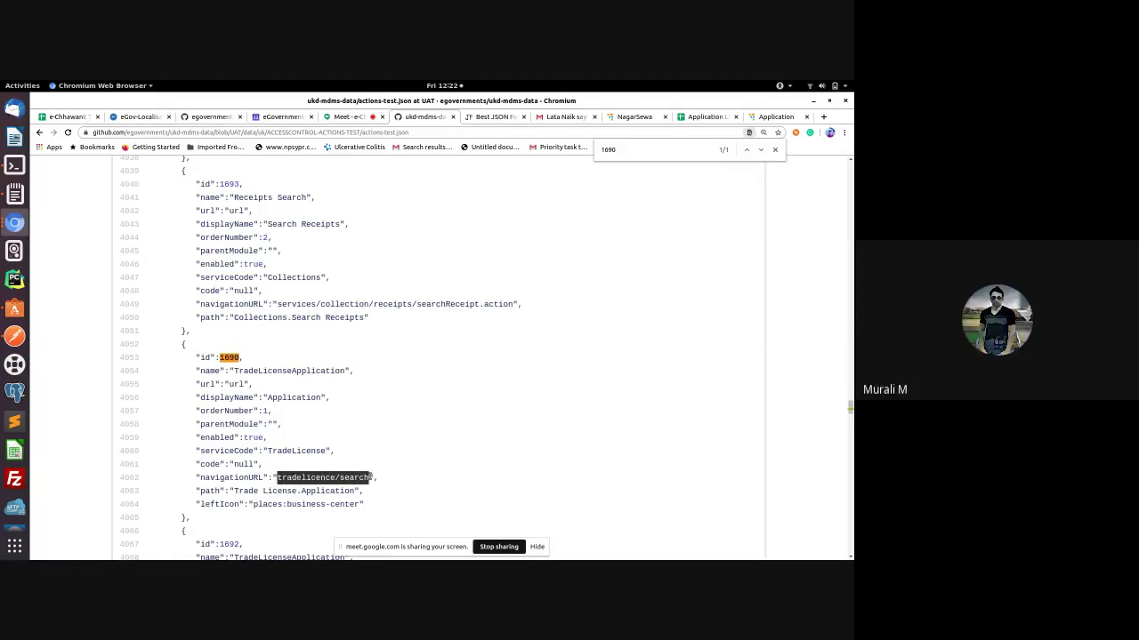
{"action": "triple_click", "coordinate": [451, 430]}
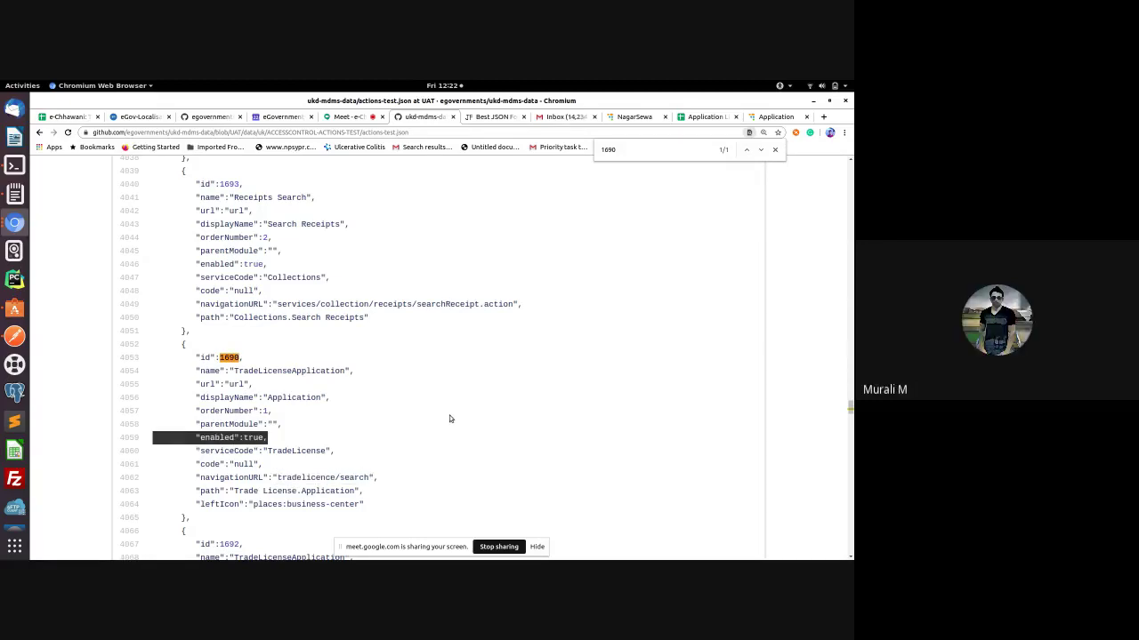
{"action": "left_click", "coordinate": [448, 418]}
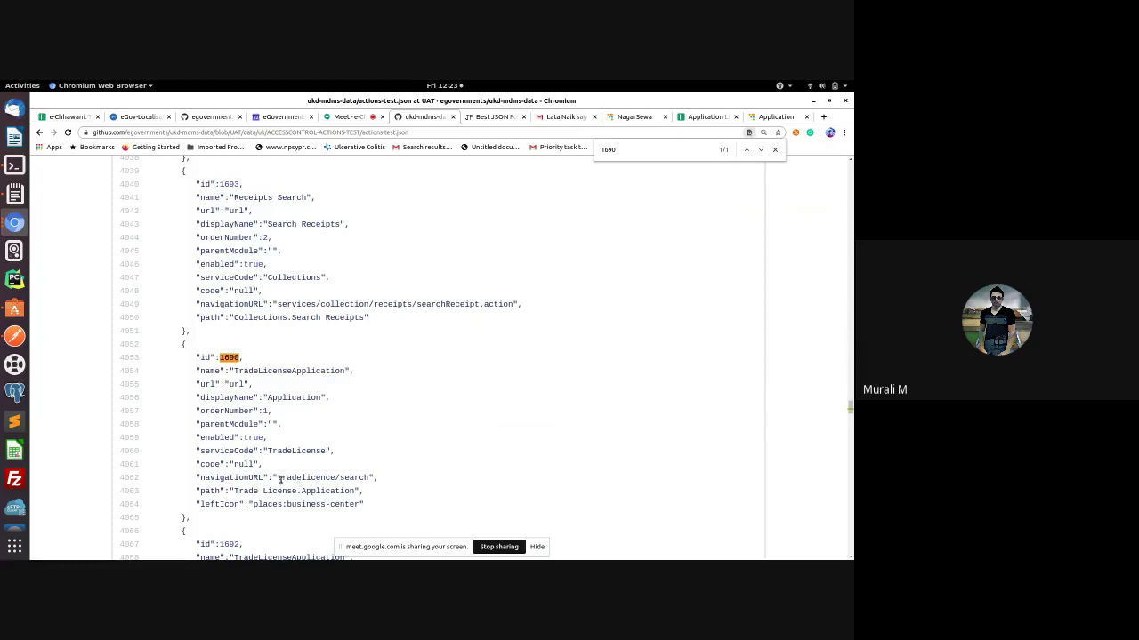
Step: Copy "tradelicence/search" with its quotes from entry 1690, search the file for it, and look through the matching entries
{"action": "left_click_drag", "start_coordinate": [274, 479], "coordinate": [375, 478]}
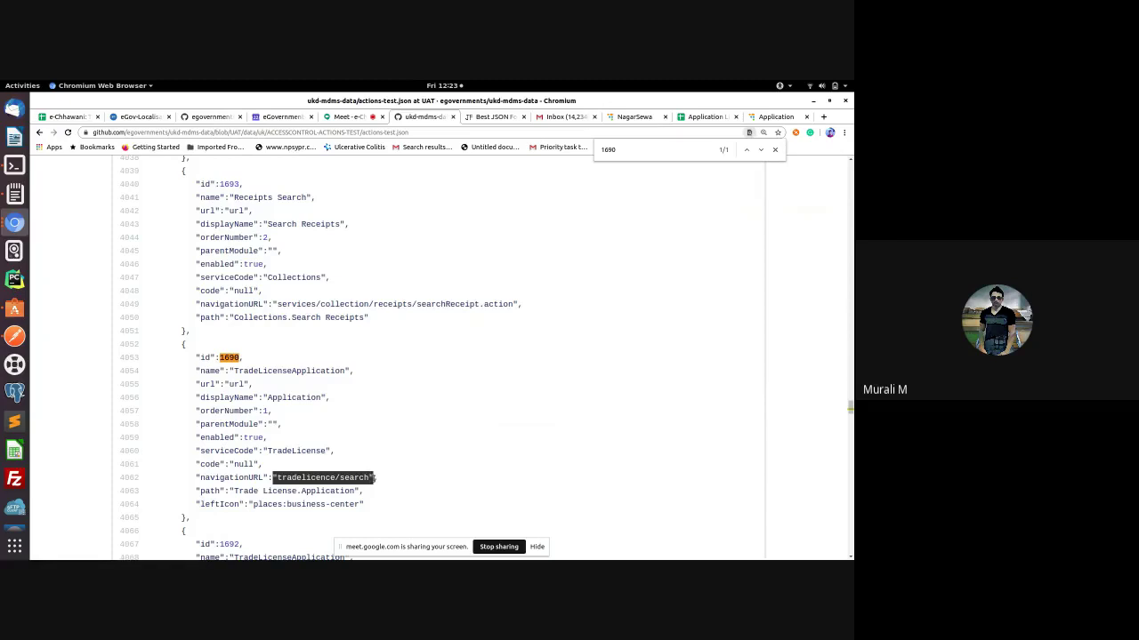
{"action": "right_click", "coordinate": [354, 478]}
{"action": "left_click", "coordinate": [371, 481]}
{"action": "double_click", "coordinate": [608, 149]}
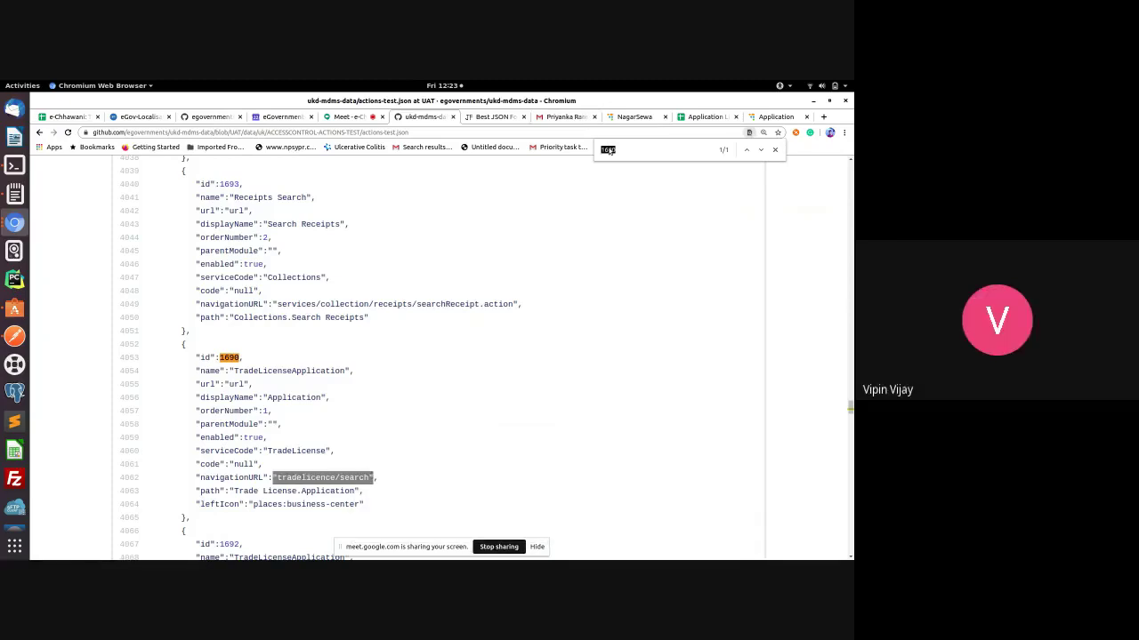
{"action": "key", "text": "ctrl+v"}
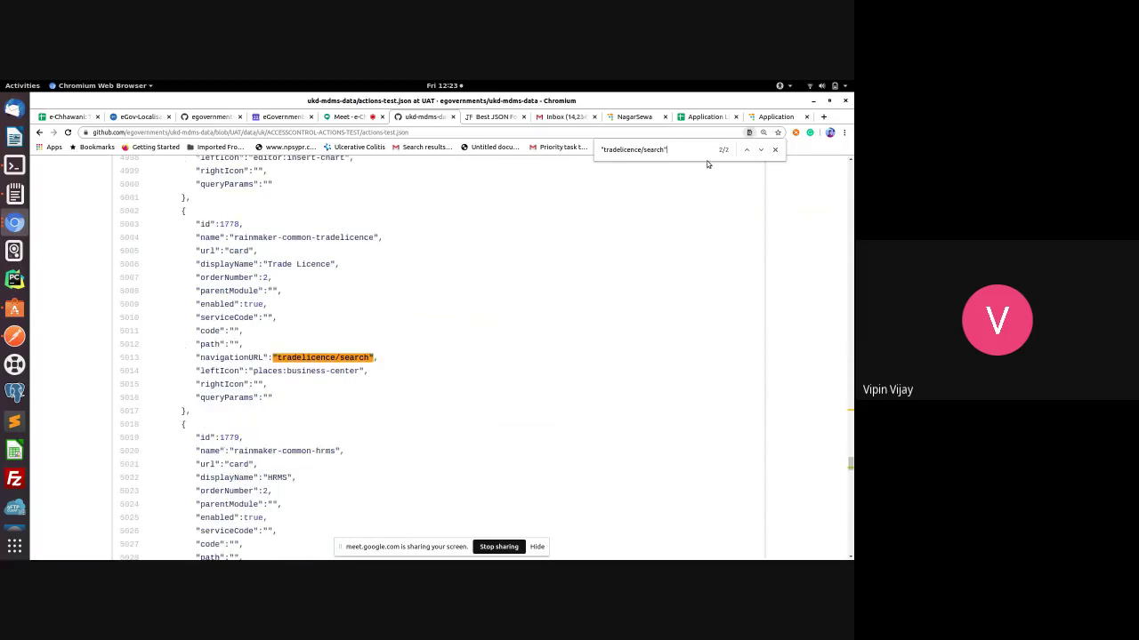
{"action": "left_click", "coordinate": [760, 149]}
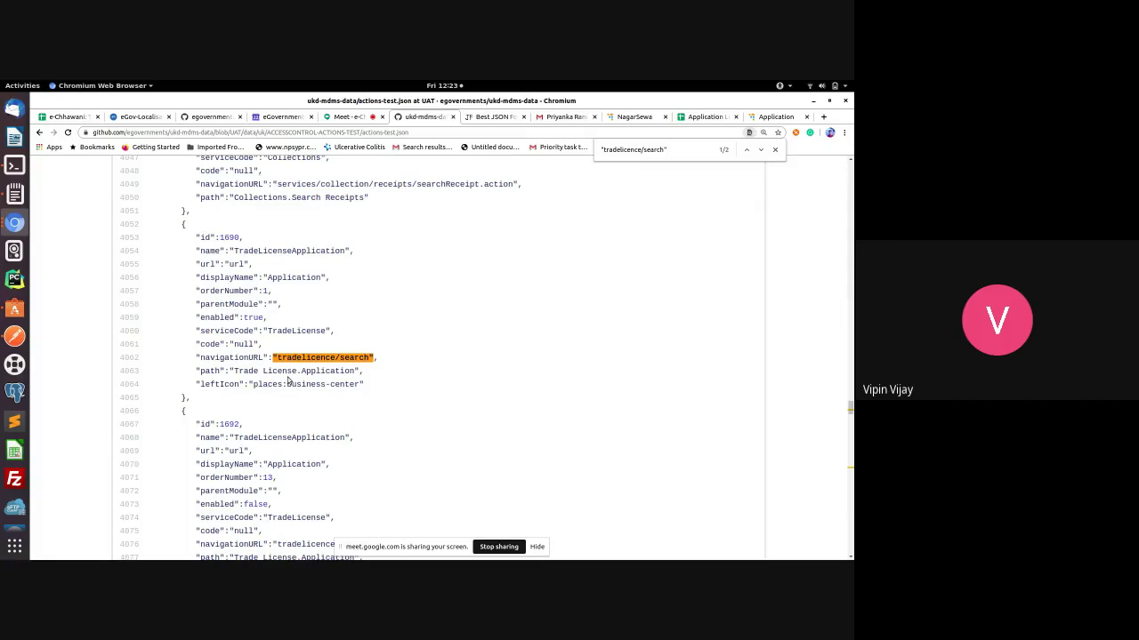
Step: Check the Google Meet call, then compare the path field of entry 1690 on GitHub with the other "tradelicence/search" match, entry 1778
{"action": "left_click", "coordinate": [346, 115]}
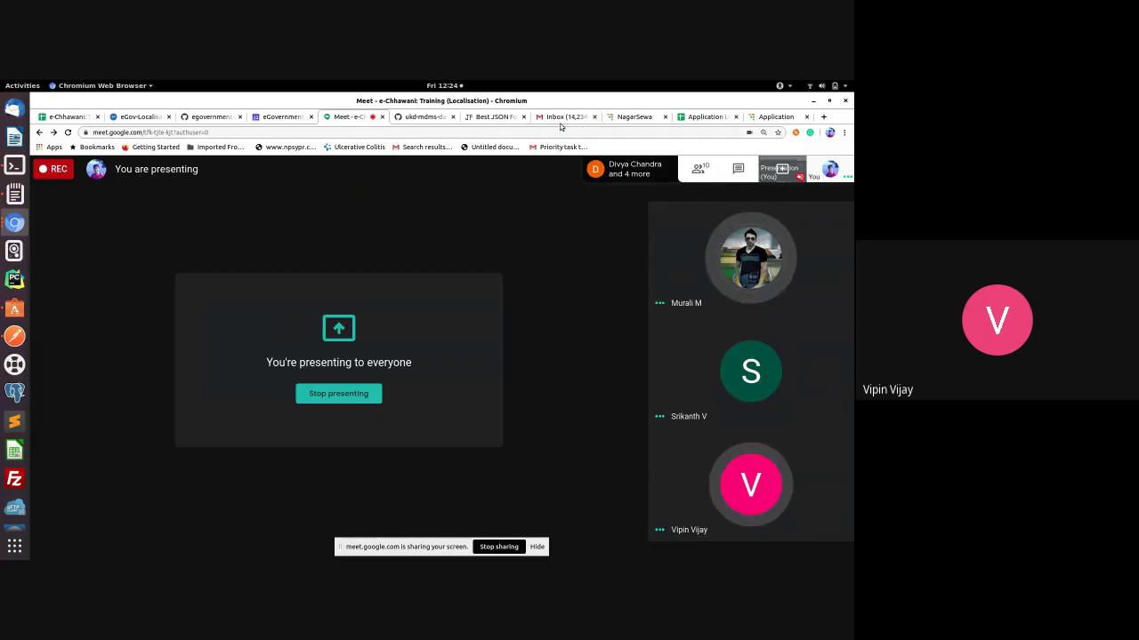
{"action": "left_click", "coordinate": [418, 116]}
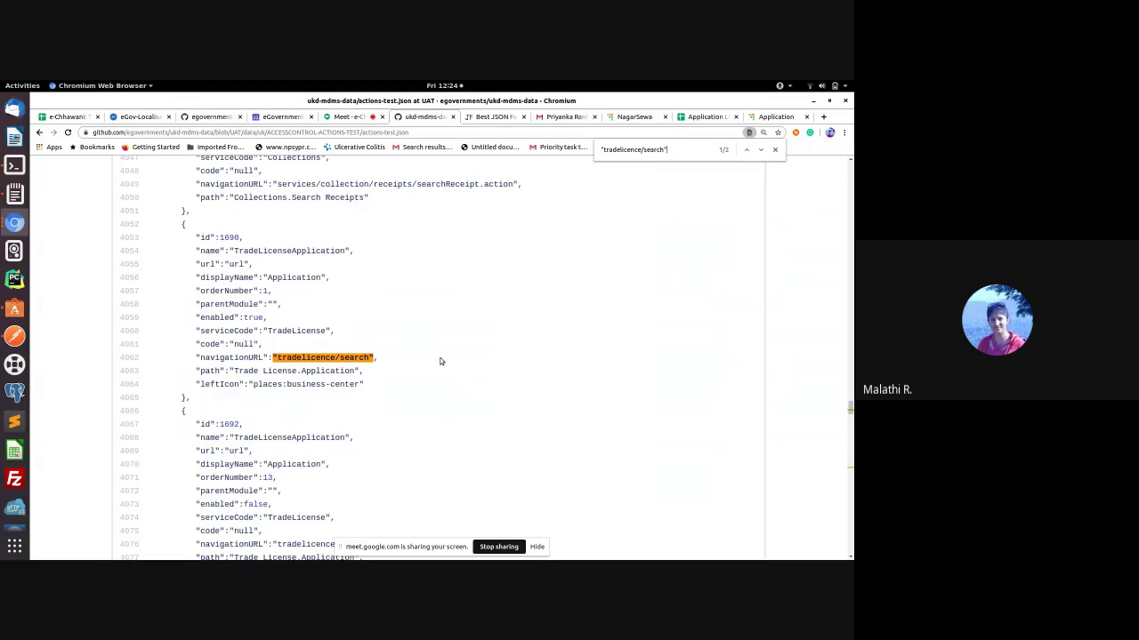
{"action": "double_click", "coordinate": [292, 371]}
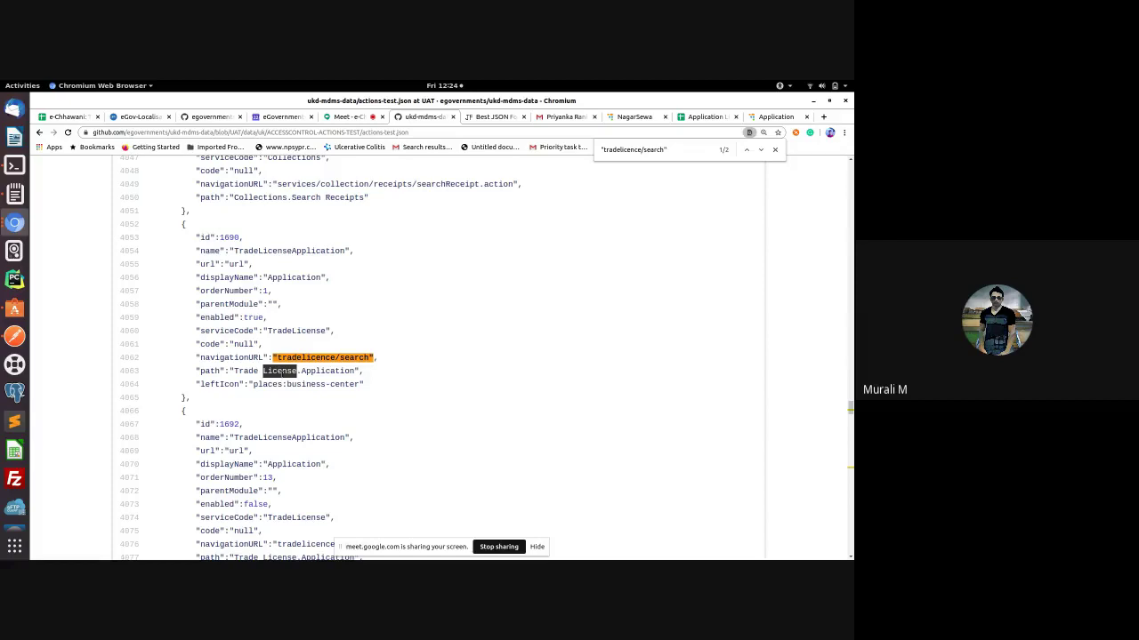
{"action": "left_click", "coordinate": [250, 374]}
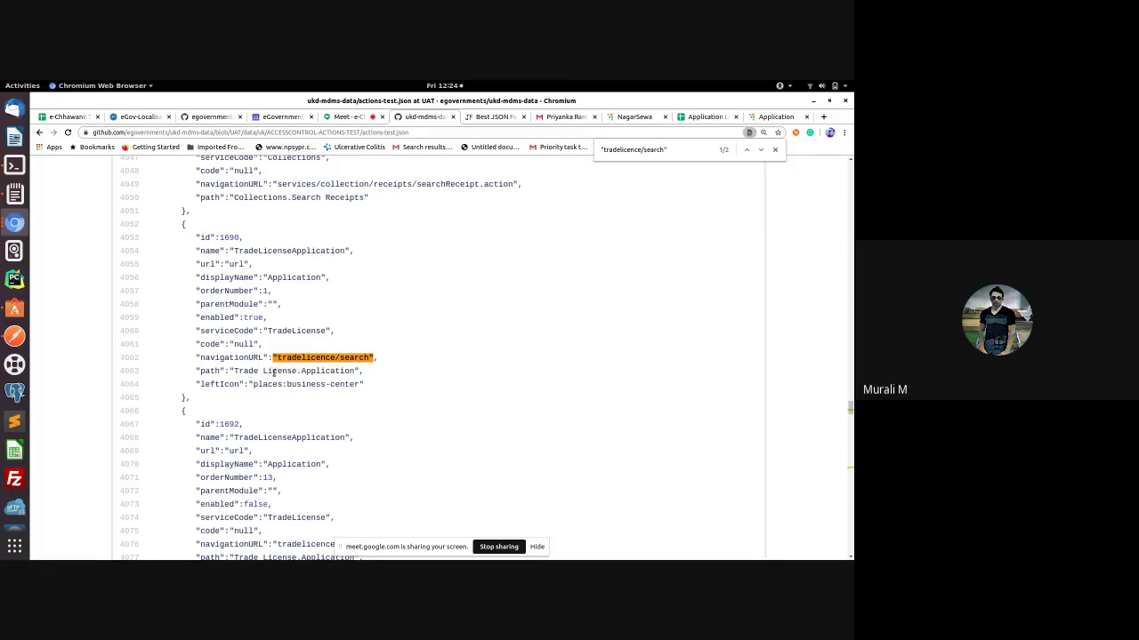
{"action": "left_click", "coordinate": [747, 151]}
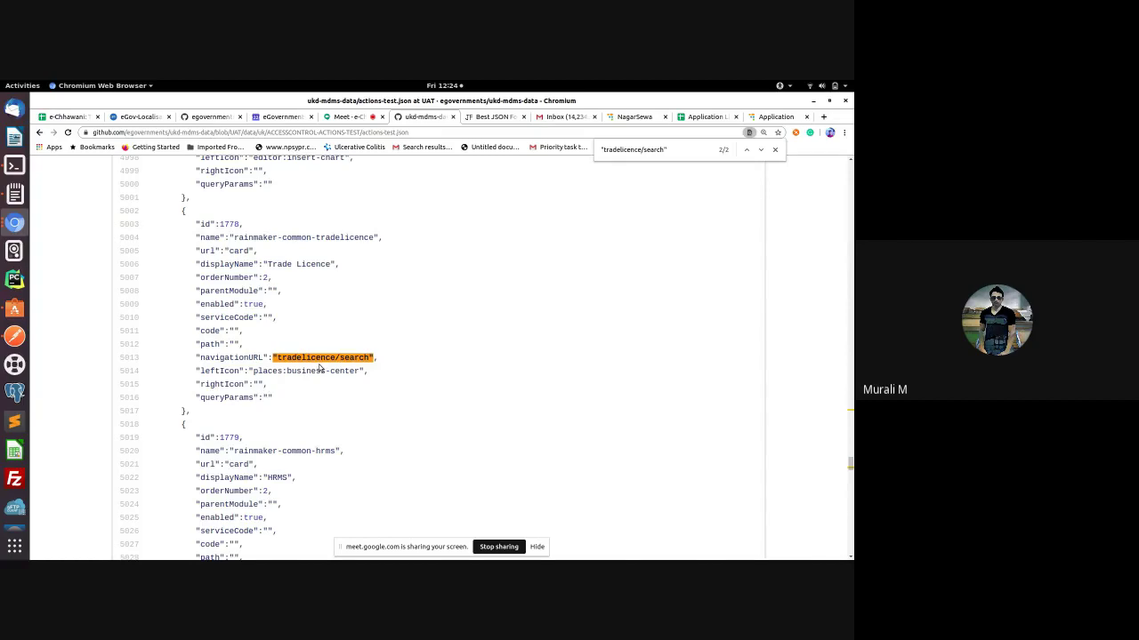
Step: Examine the url value "card" of entry 1778, open the Trade License card on the NagarSewa home page, and return to actions-test.json
{"action": "double_click", "coordinate": [240, 252]}
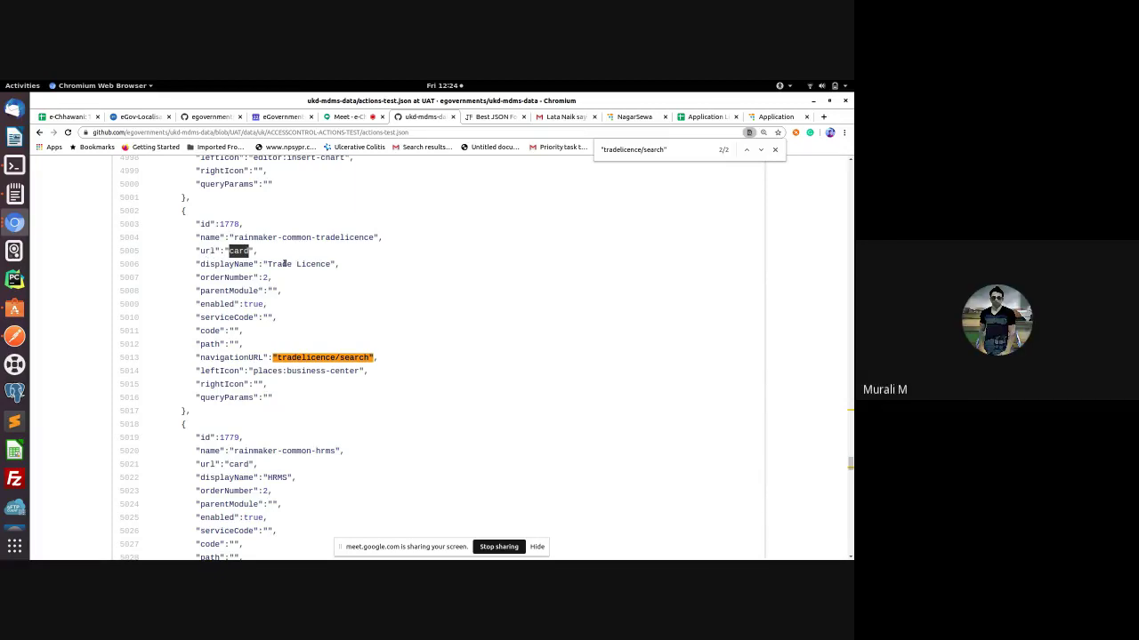
{"action": "left_click", "coordinate": [767, 118]}
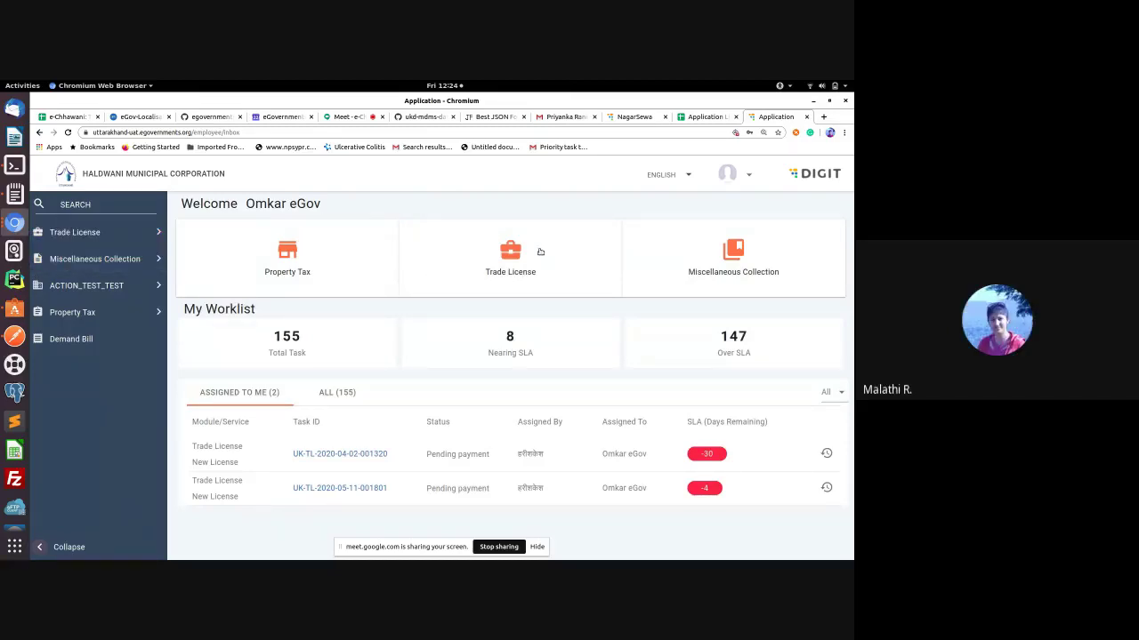
{"action": "left_click", "coordinate": [519, 268]}
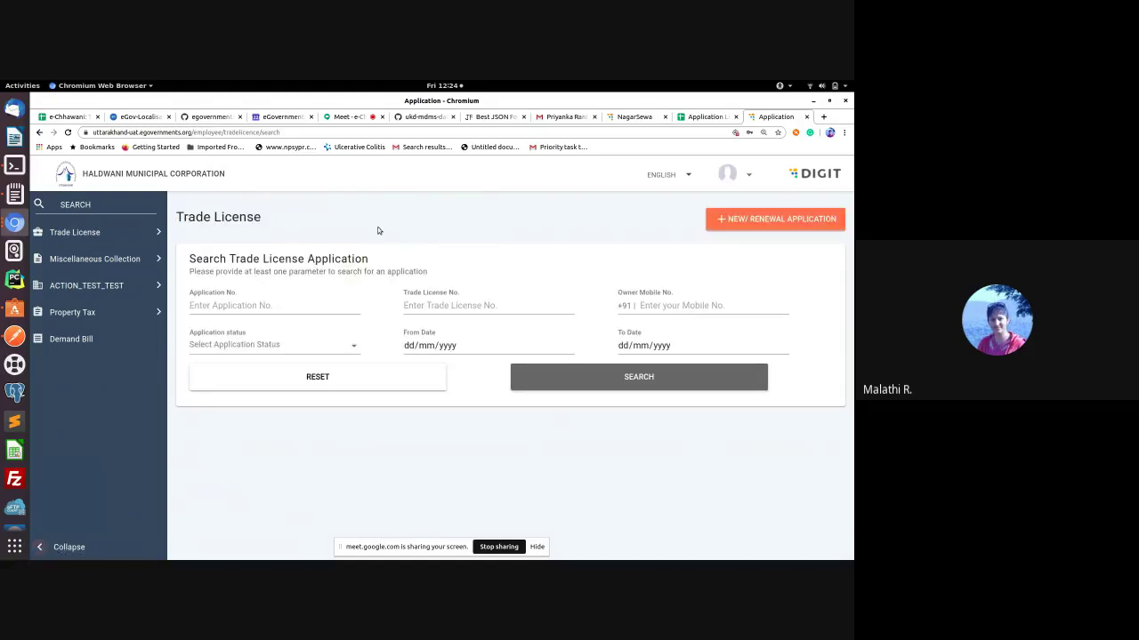
{"action": "left_click", "coordinate": [435, 118]}
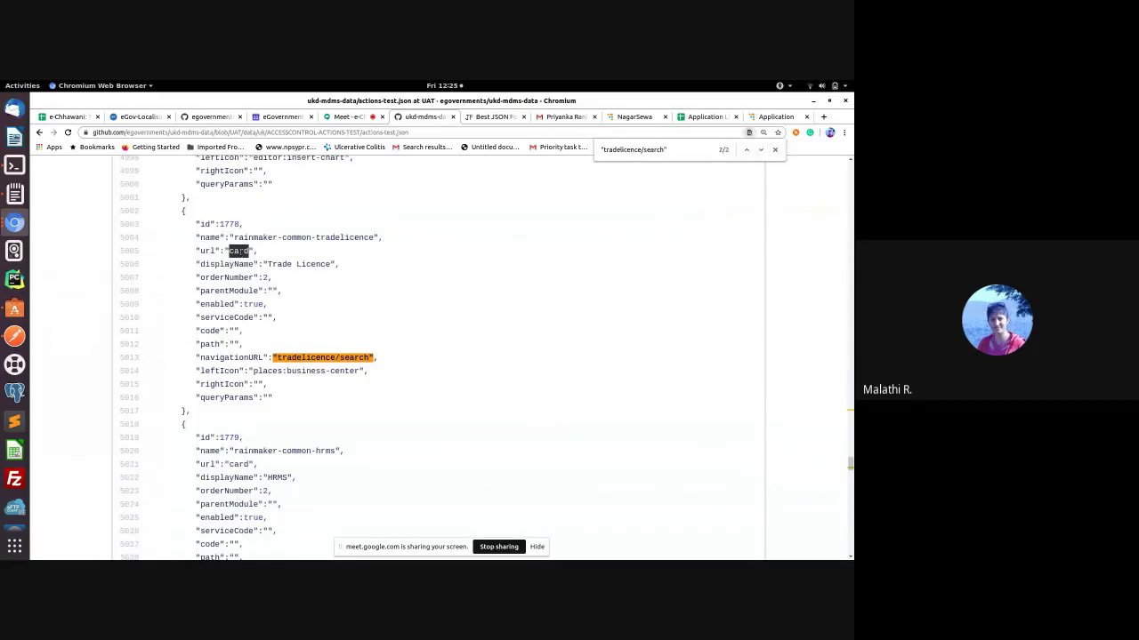
Step: Switch to NagarSewa and return from the Trade License search page to the home page through the Trade License menu group
{"action": "left_click", "coordinate": [767, 116]}
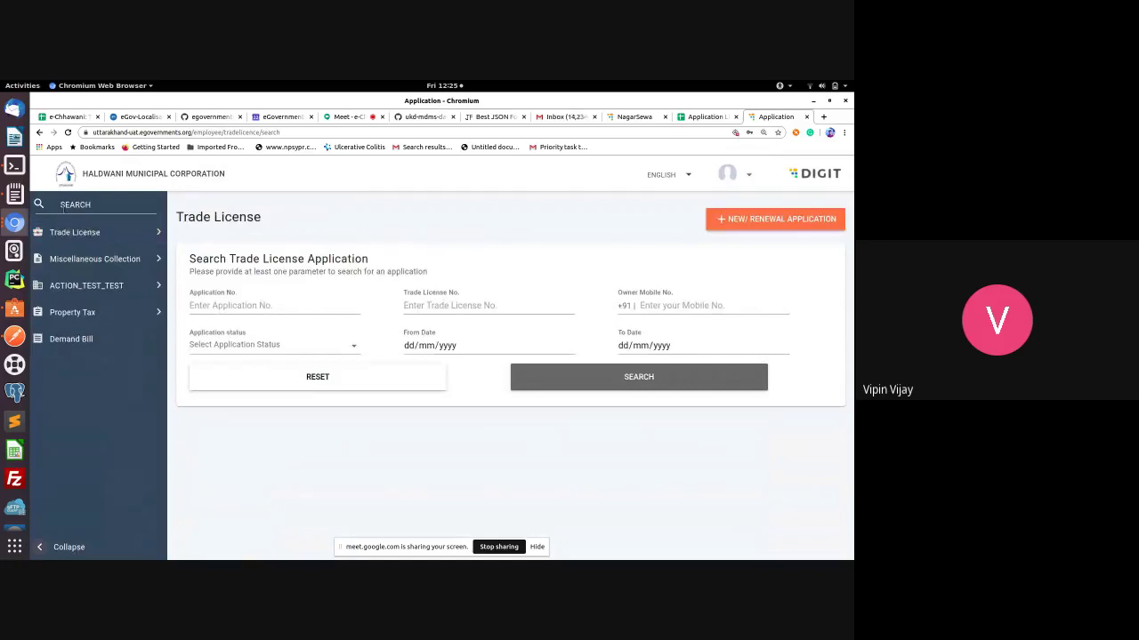
{"action": "left_click", "coordinate": [96, 232]}
{"action": "left_click", "coordinate": [160, 220]}
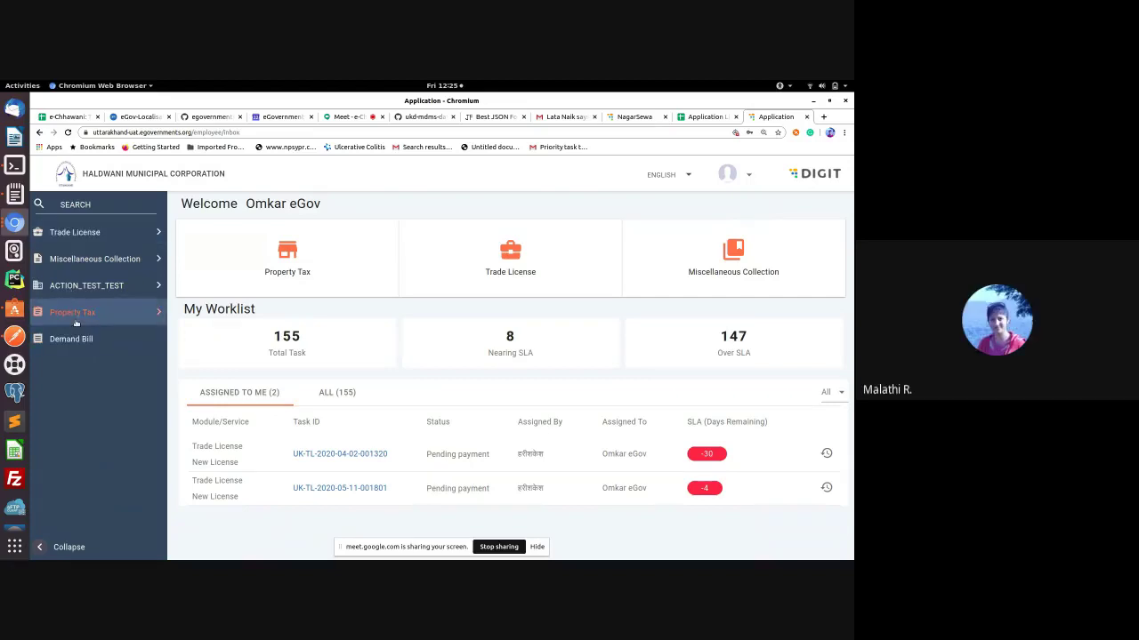
Step: Switch to actions-test.json, jump to the "tradelicence/search" match in entry 1690, and examine the "Trade License" part of its path
{"action": "left_click", "coordinate": [420, 117]}
{"action": "scroll", "coordinate": [316, 396], "scroll_direction": "down", "scroll_amount": 1}
{"action": "scroll", "coordinate": [349, 466], "scroll_direction": "down", "scroll_amount": 2}
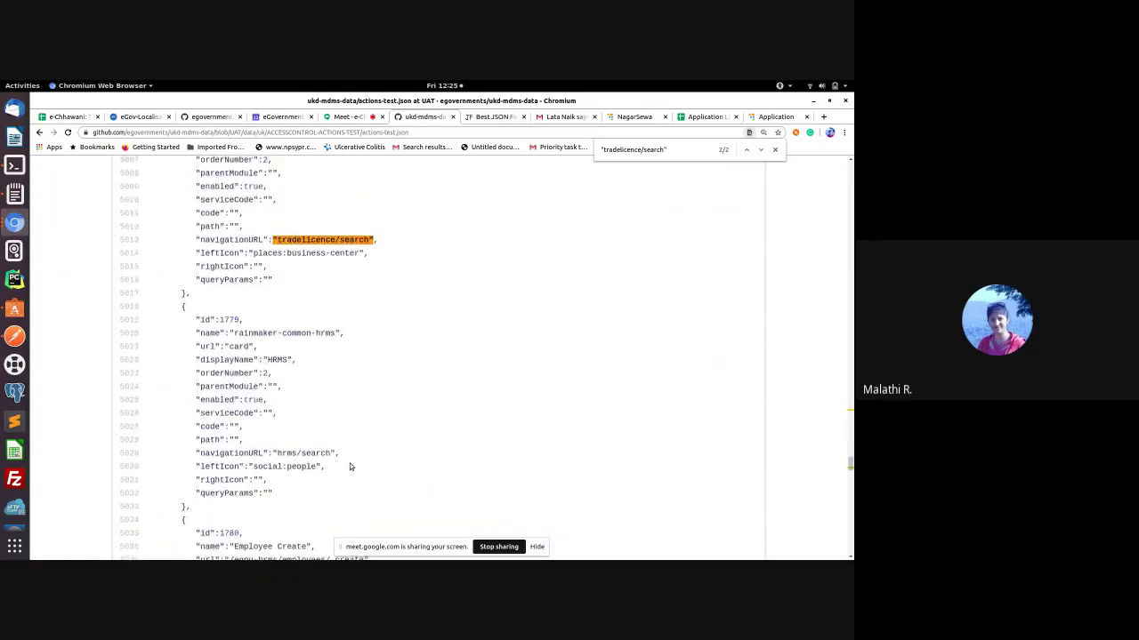
{"action": "left_click", "coordinate": [762, 151]}
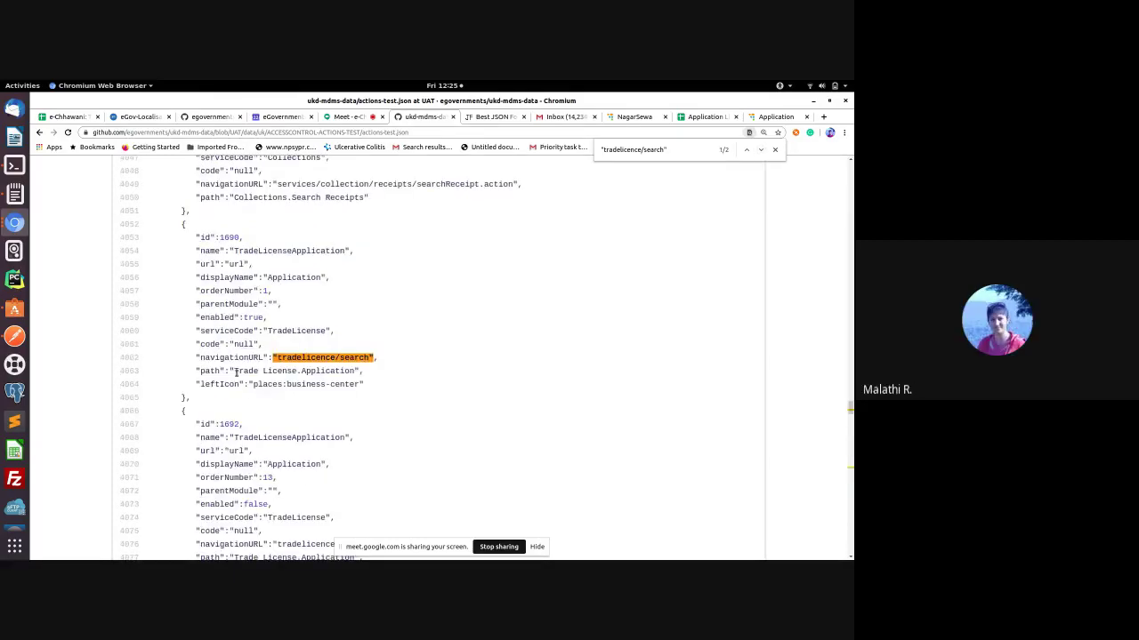
{"action": "left_click_drag", "start_coordinate": [233, 371], "coordinate": [297, 371]}
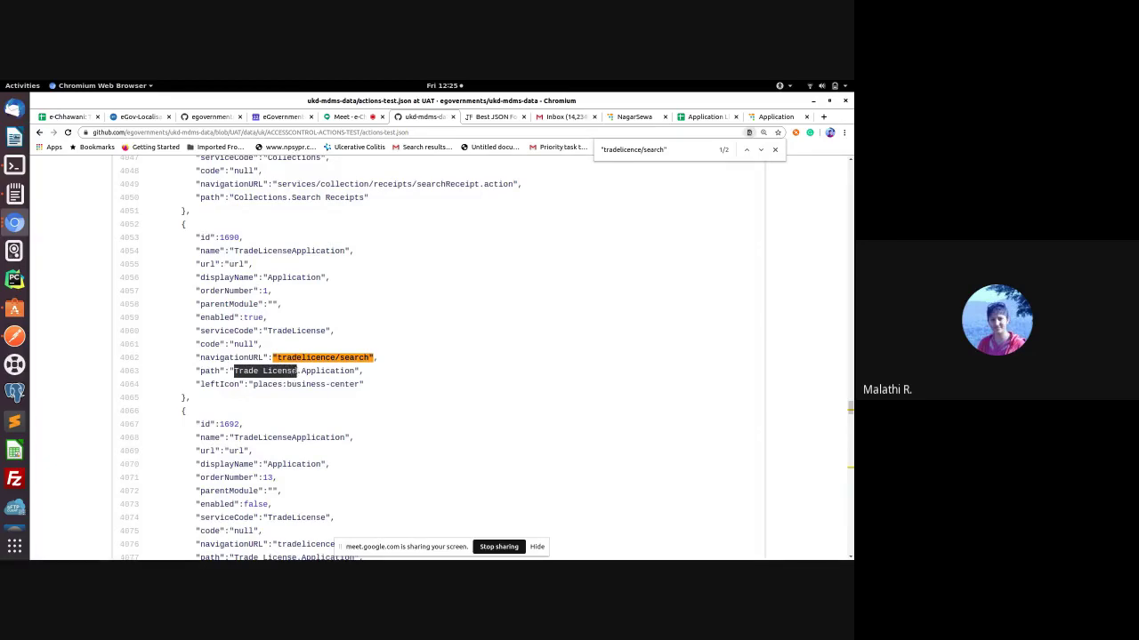
Step: Open the Trade License sidebar group in NagarSewa, then compare it with the url and navigationURL fields of entry 1690 on GitHub
{"action": "left_click", "coordinate": [770, 118]}
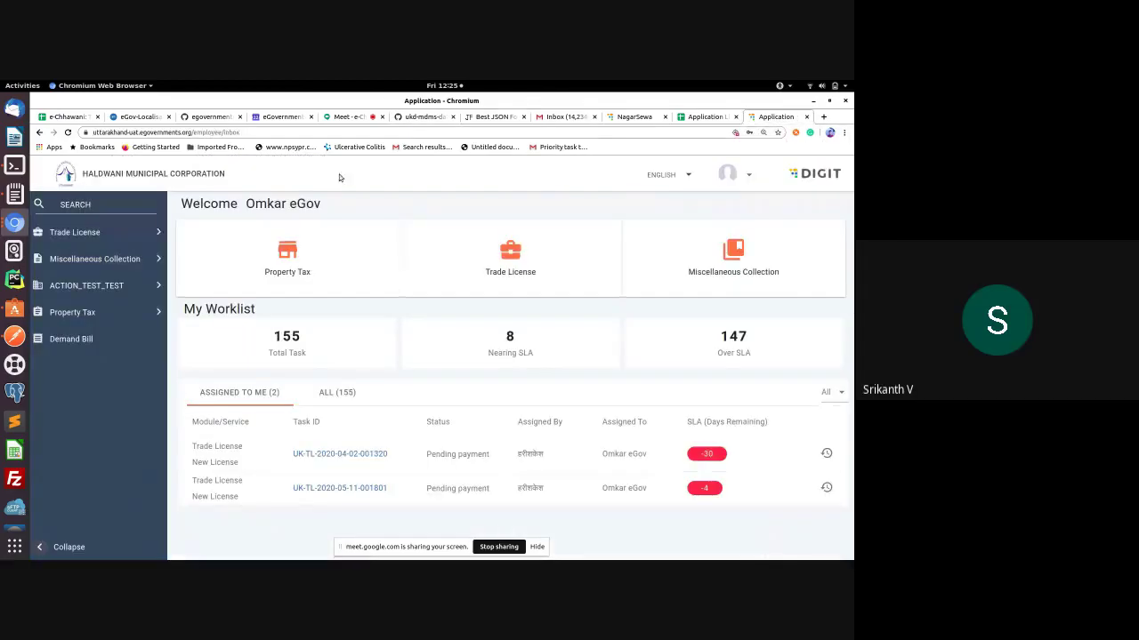
{"action": "left_click", "coordinate": [87, 233]}
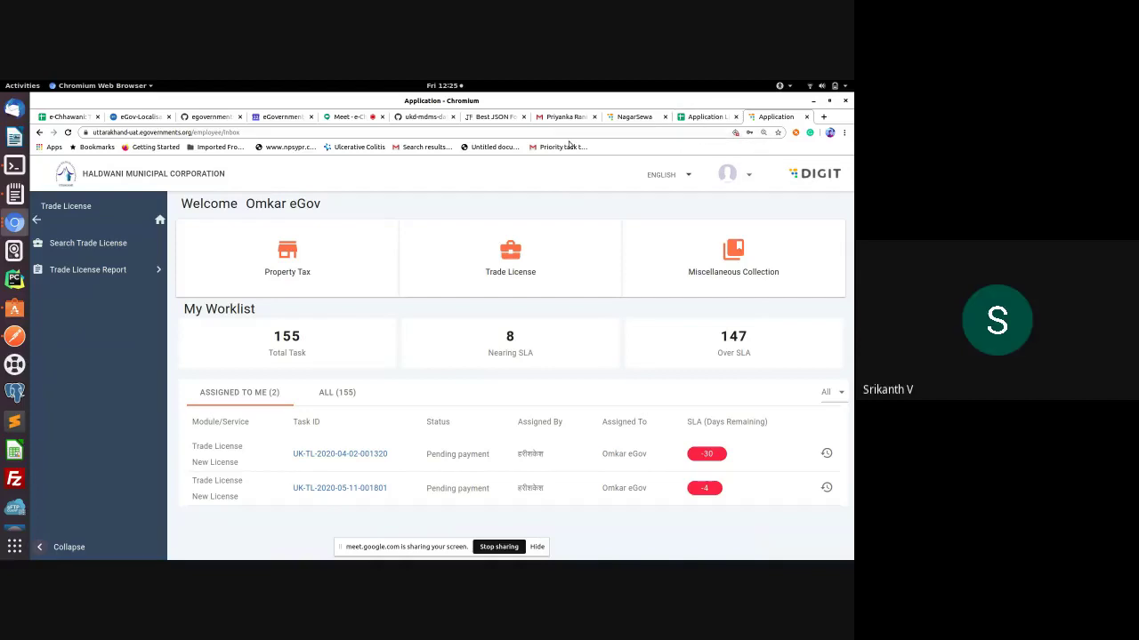
{"action": "left_click", "coordinate": [424, 118]}
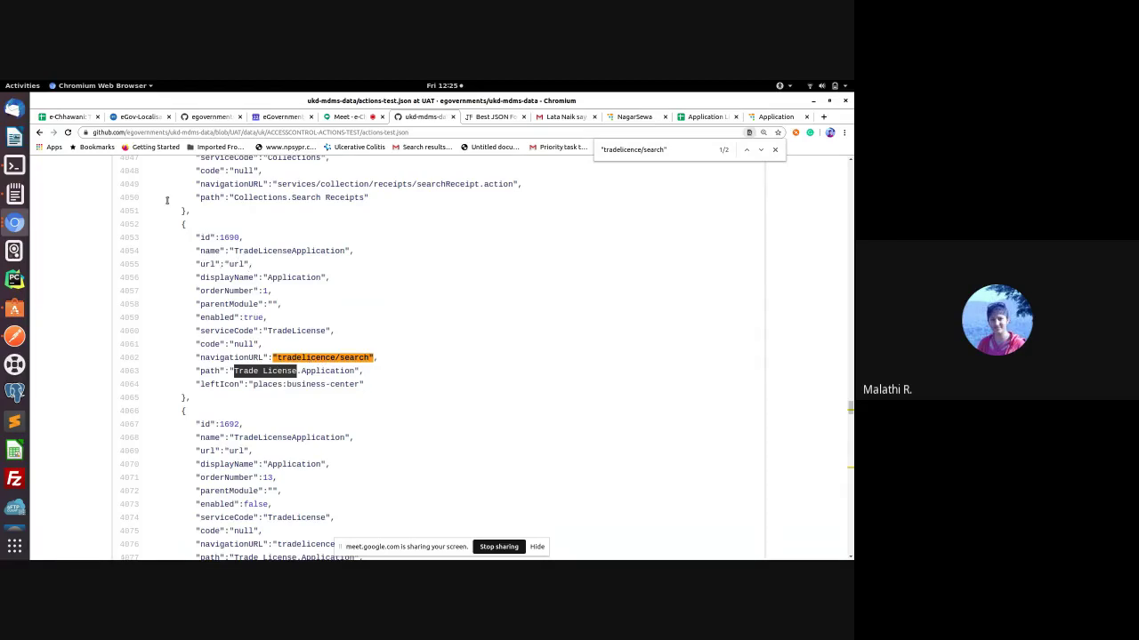
{"action": "double_click", "coordinate": [235, 264]}
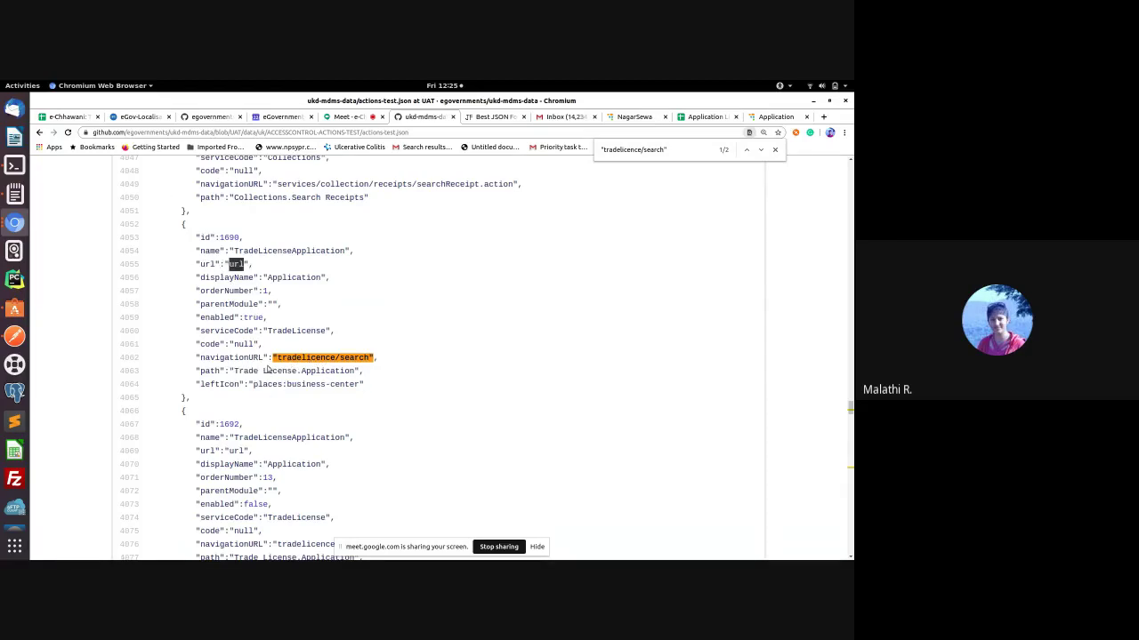
{"action": "triple_click", "coordinate": [302, 358]}
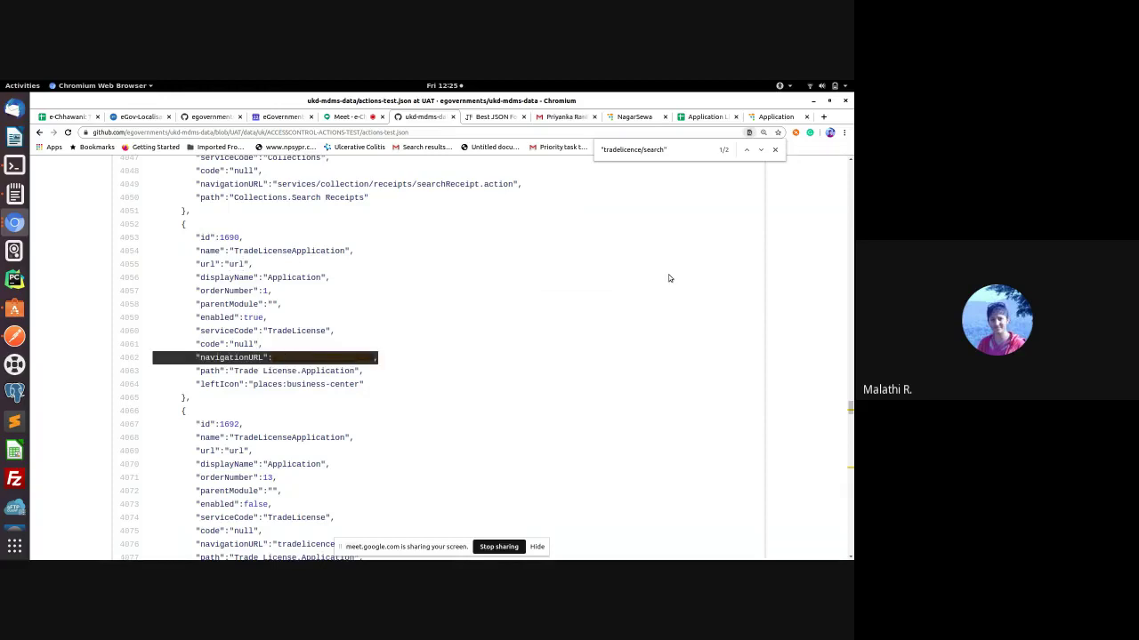
Step: Copy "Trade License." from entry 1690's path, check the Trade License menu group in NagarSewa, and search actions-test.json for the copied text
{"action": "left_click", "coordinate": [661, 151]}
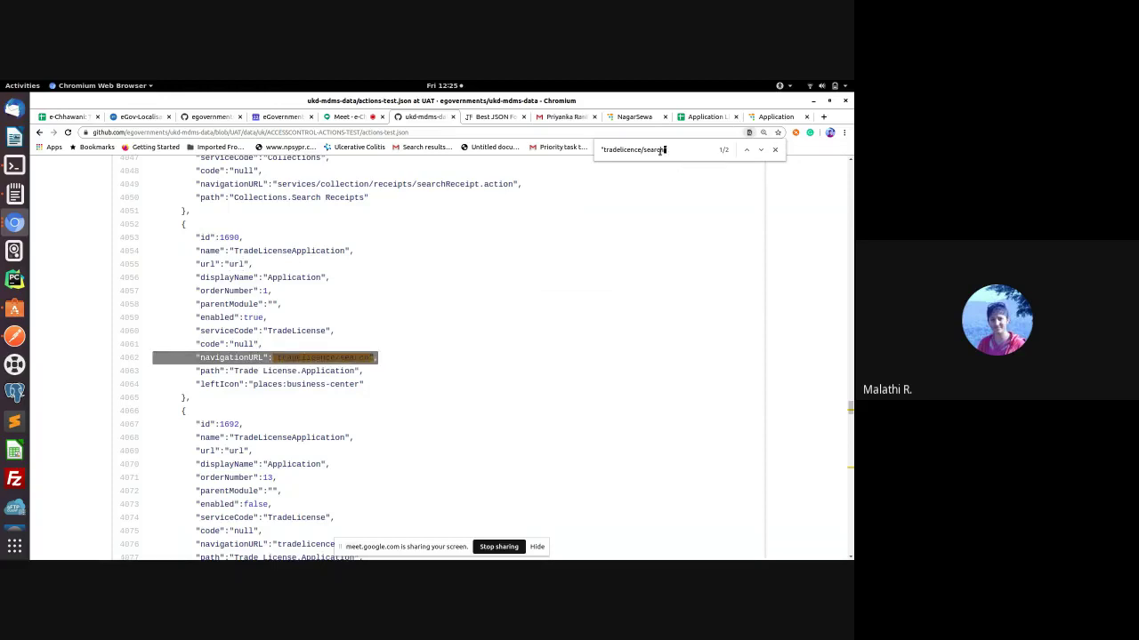
{"action": "type", "text": "\""}
{"action": "left_click_drag", "start_coordinate": [235, 371], "coordinate": [301, 373]}
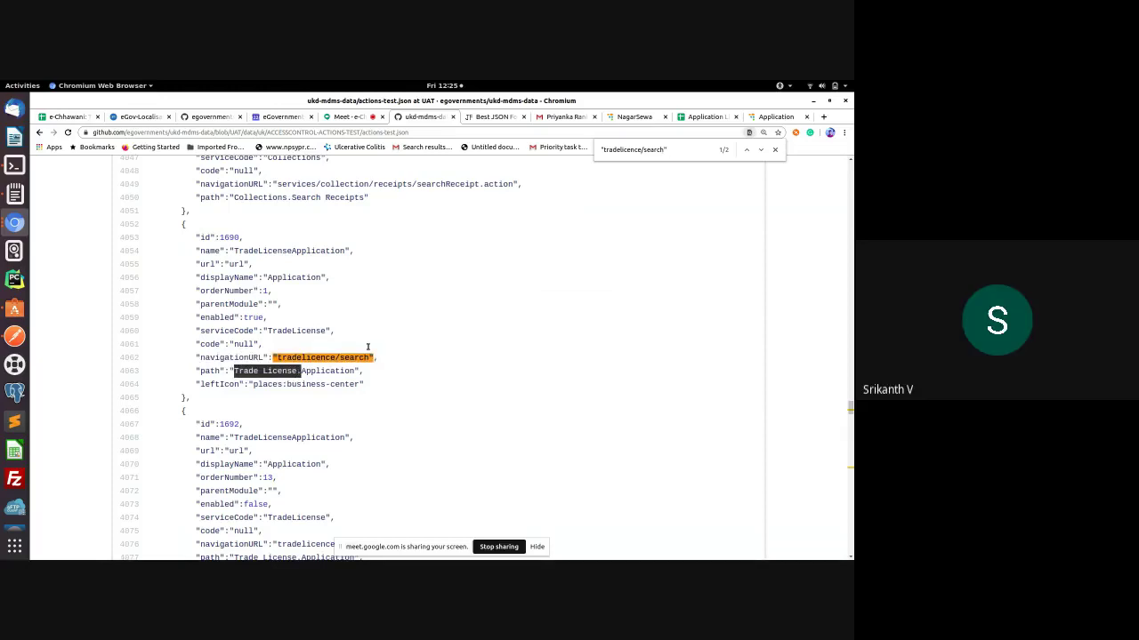
{"action": "left_click", "coordinate": [778, 118]}
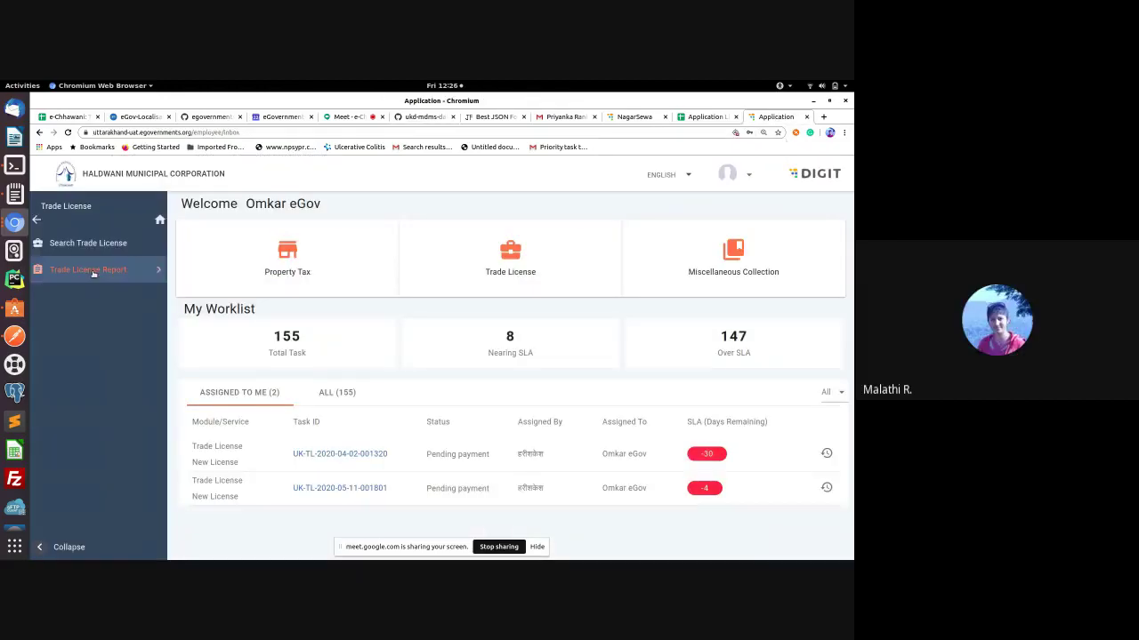
{"action": "left_click", "coordinate": [413, 119]}
{"action": "triple_click", "coordinate": [633, 150]}
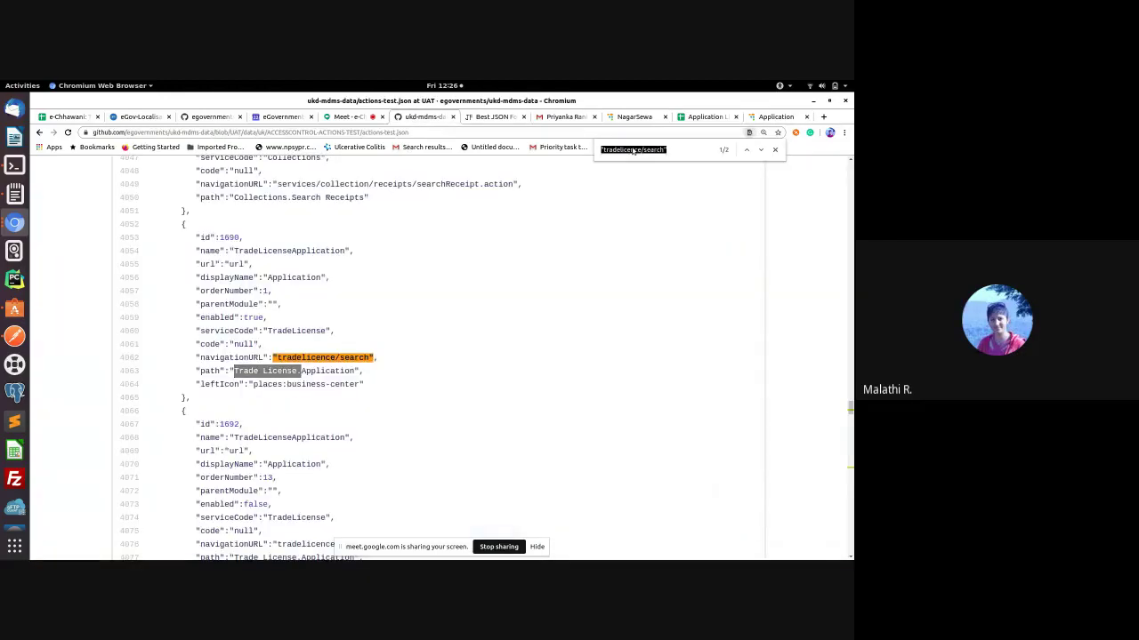
{"action": "key", "text": "ctrl+v"}
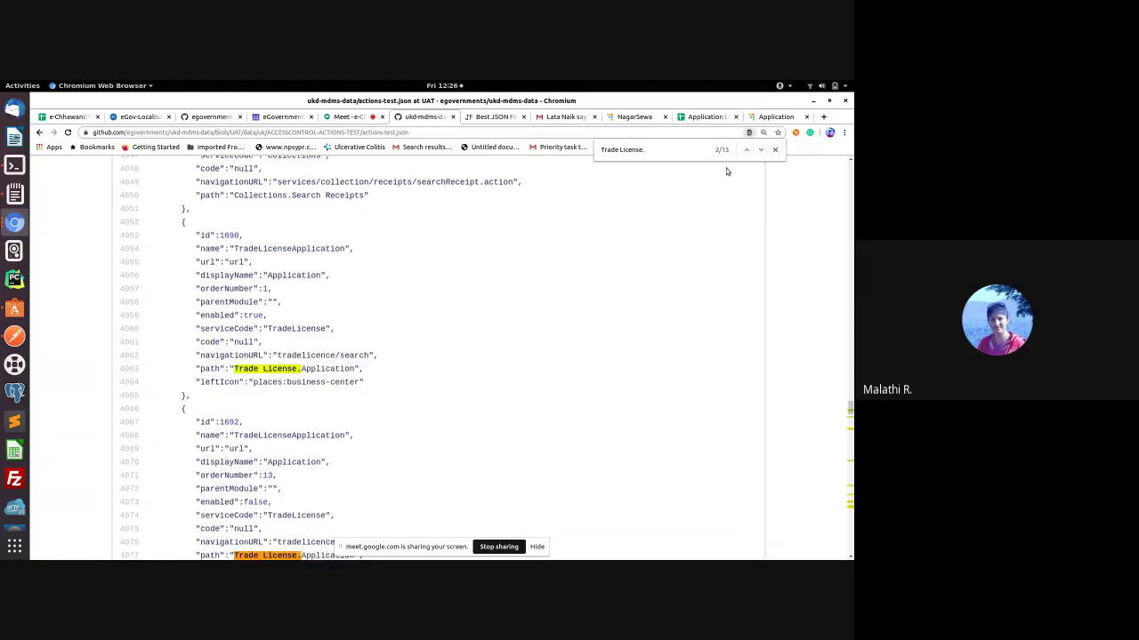
{"action": "type", "text": "T"}
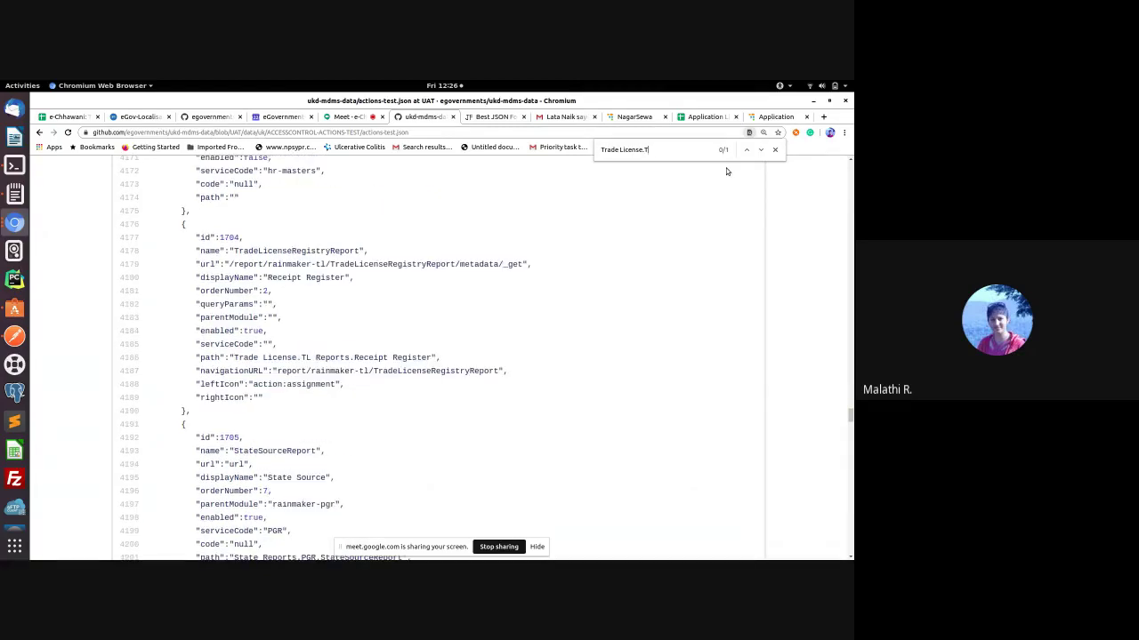
{"action": "key", "text": "BackSpace"}
{"action": "type", "text": "trade license"}
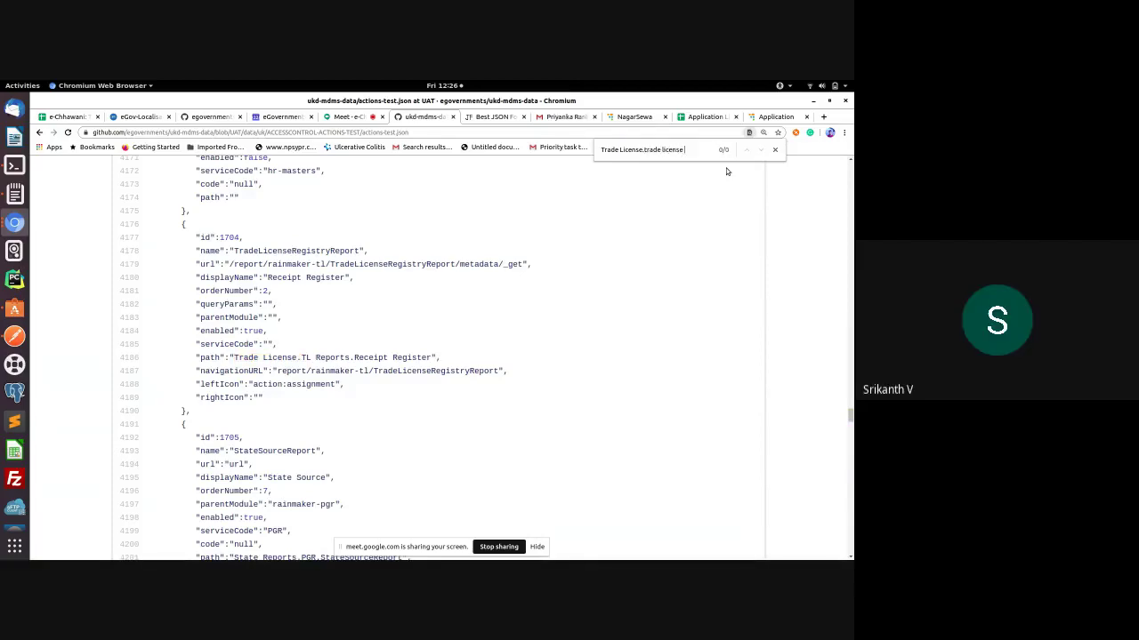
{"action": "key", "text": "BackSpace"}
{"action": "key", "text": "BackSpace"}
{"action": "key", "text": "BackSpace"}
{"action": "key", "text": "BackSpace"}
{"action": "key", "text": "BackSpace"}
{"action": "key", "text": "BackSpace"}
{"action": "key", "text": "BackSpace"}
{"action": "key", "text": "BackSpace"}
{"action": "key", "text": "BackSpace"}
{"action": "key", "text": "BackSpace"}
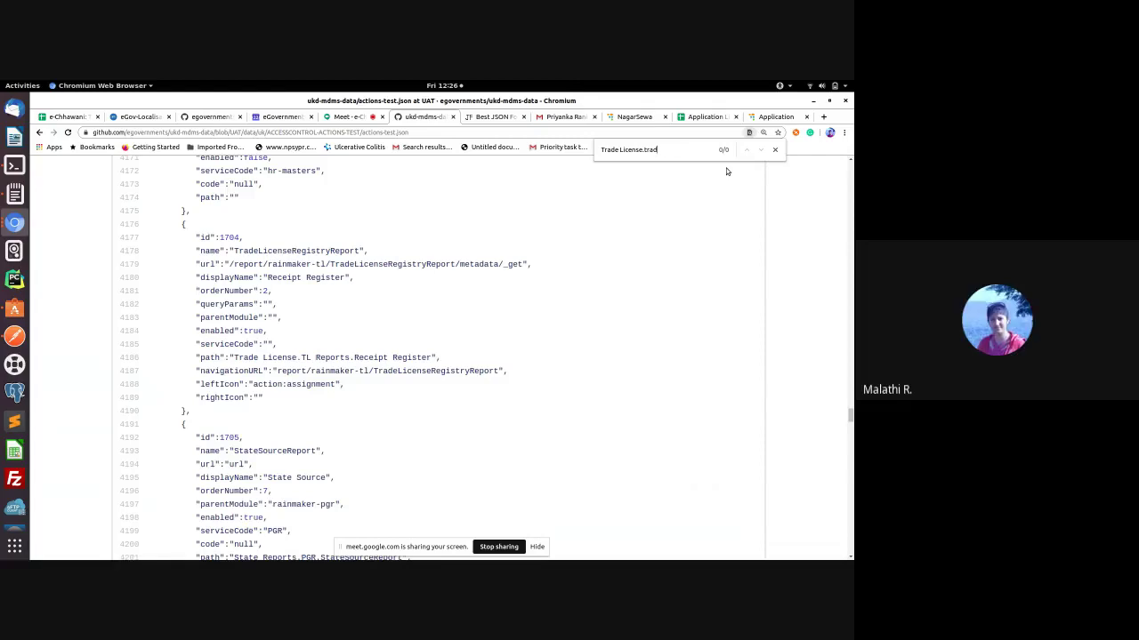
{"action": "type", "text": "Trade Lice"}
{"action": "key", "text": "BackSpace"}
{"action": "key", "text": "BackSpace"}
{"action": "key", "text": "BackSpace"}
{"action": "key", "text": "BackSpace"}
{"action": "key", "text": "BackSpace"}
{"action": "key", "text": "BackSpace"}
{"action": "key", "text": "BackSpace"}
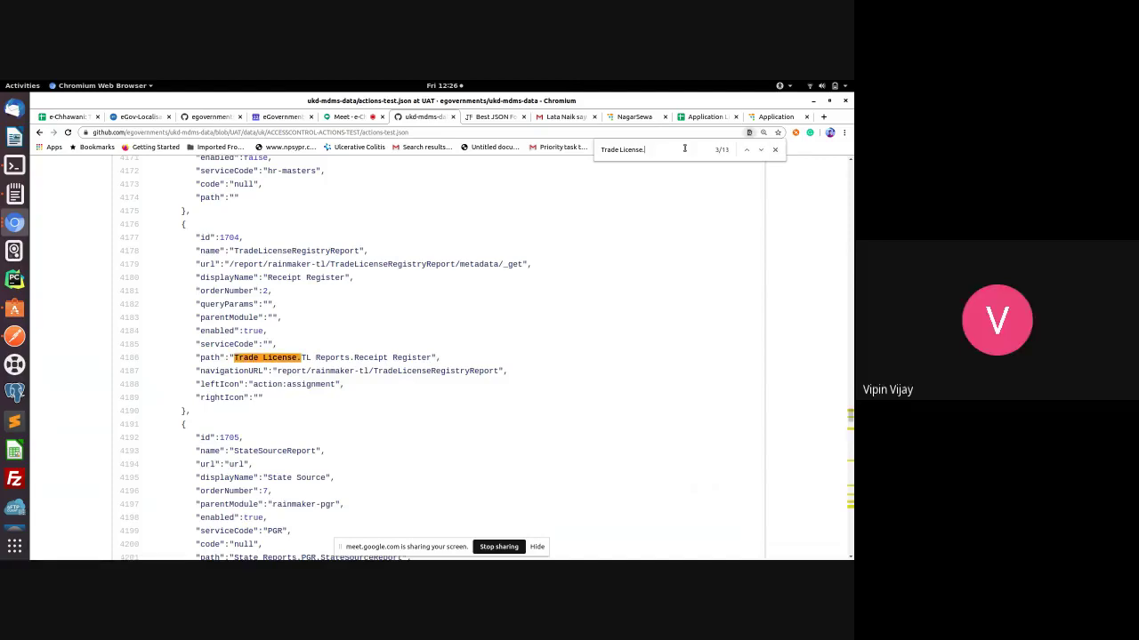
Step: Step through the "Trade License." matches in the file up to entry 1783, Cancelled Receipt Register
{"action": "left_click", "coordinate": [760, 150]}
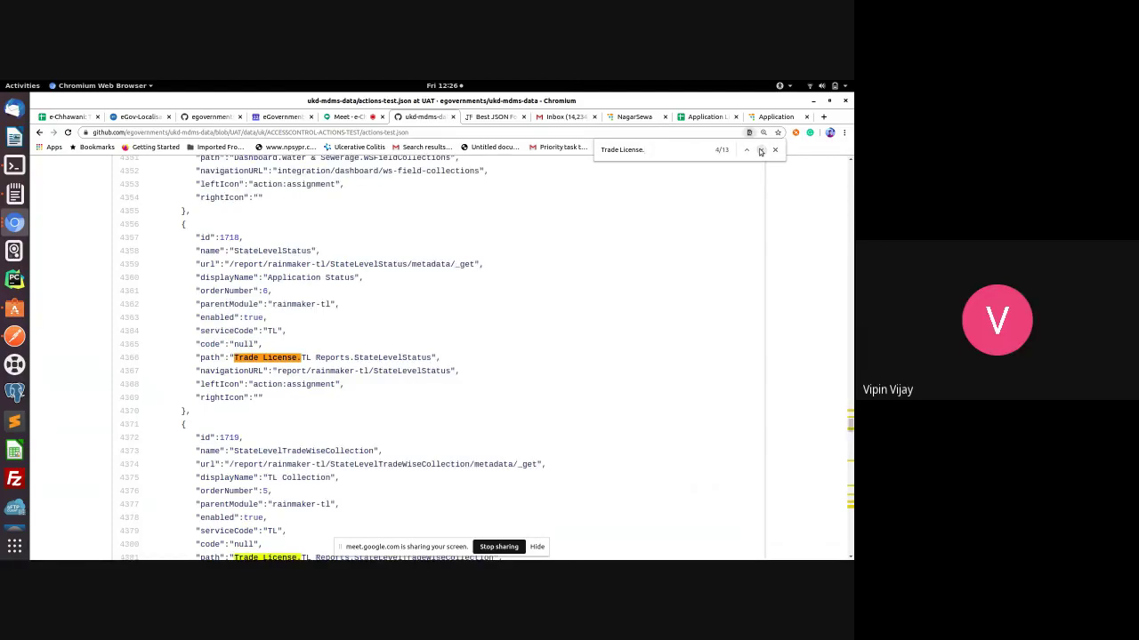
{"action": "left_click", "coordinate": [761, 150]}
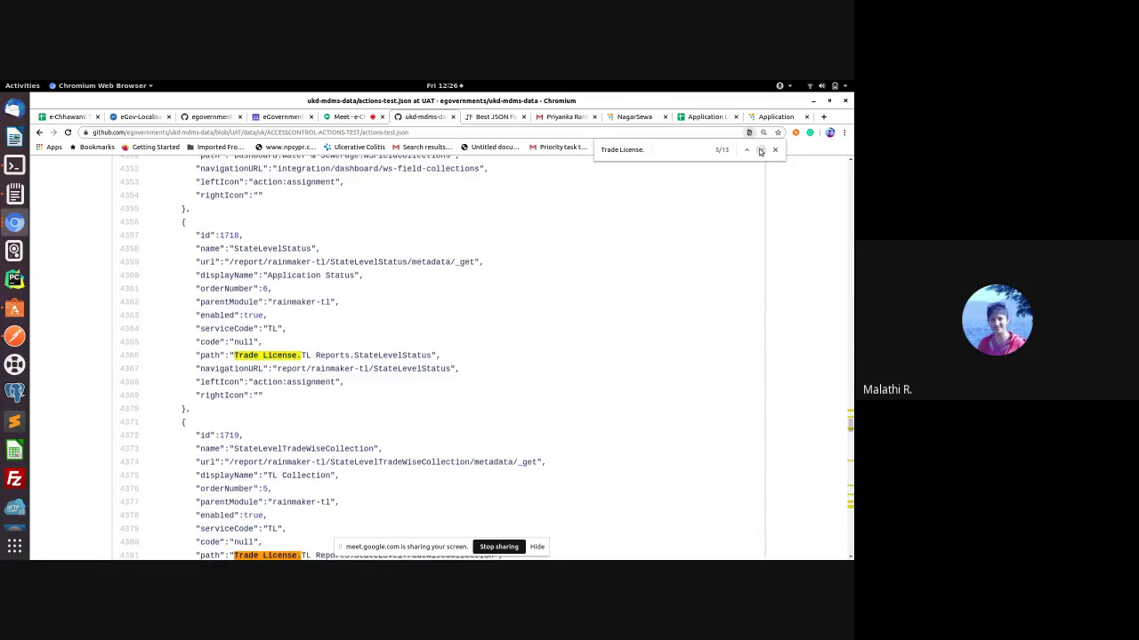
{"action": "left_click", "coordinate": [761, 150]}
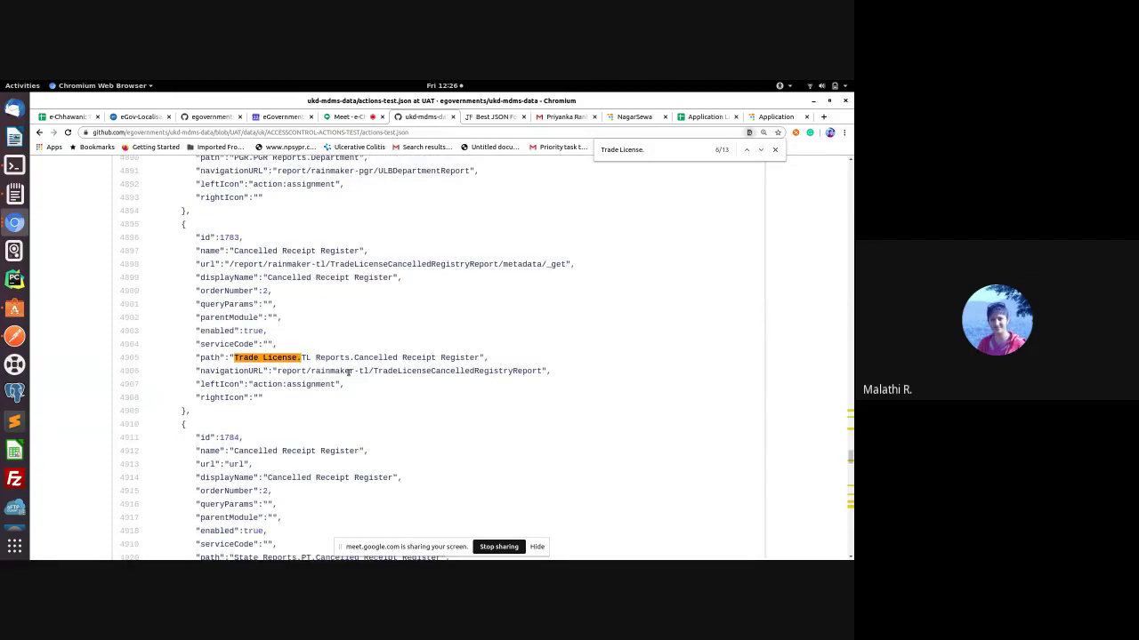
Step: Open the Trade License Report submenu in NagarSewa and compare its Cancelled Receipt Register item with the navigationURL of entry 1783 on GitHub
{"action": "left_click", "coordinate": [775, 116]}
{"action": "left_click", "coordinate": [89, 266]}
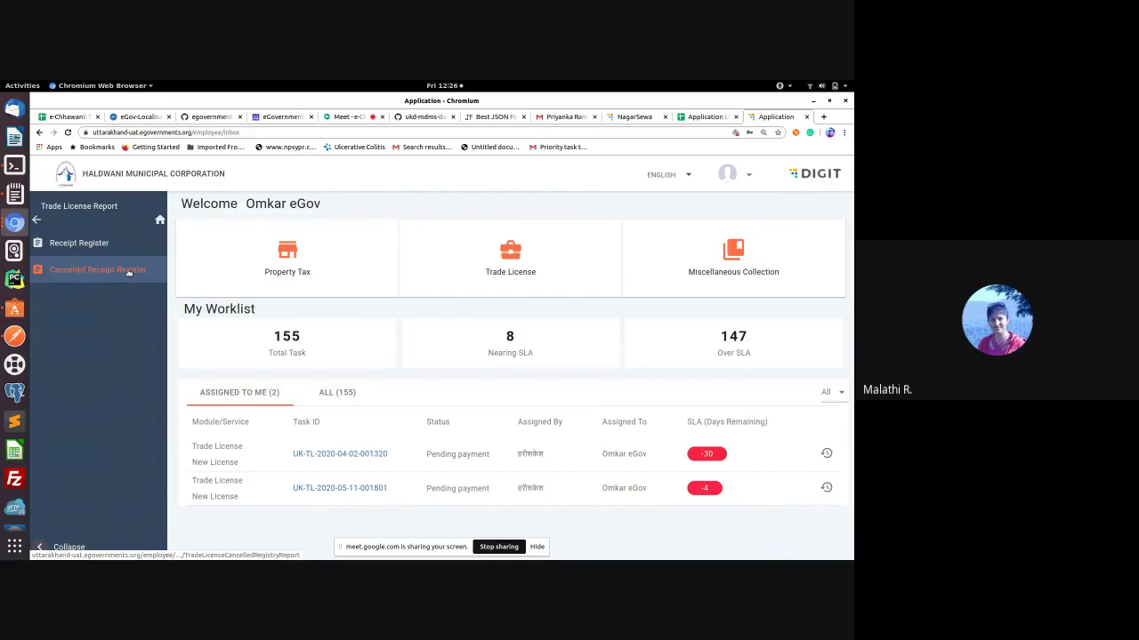
{"action": "left_click", "coordinate": [425, 116]}
{"action": "double_click", "coordinate": [240, 369]}
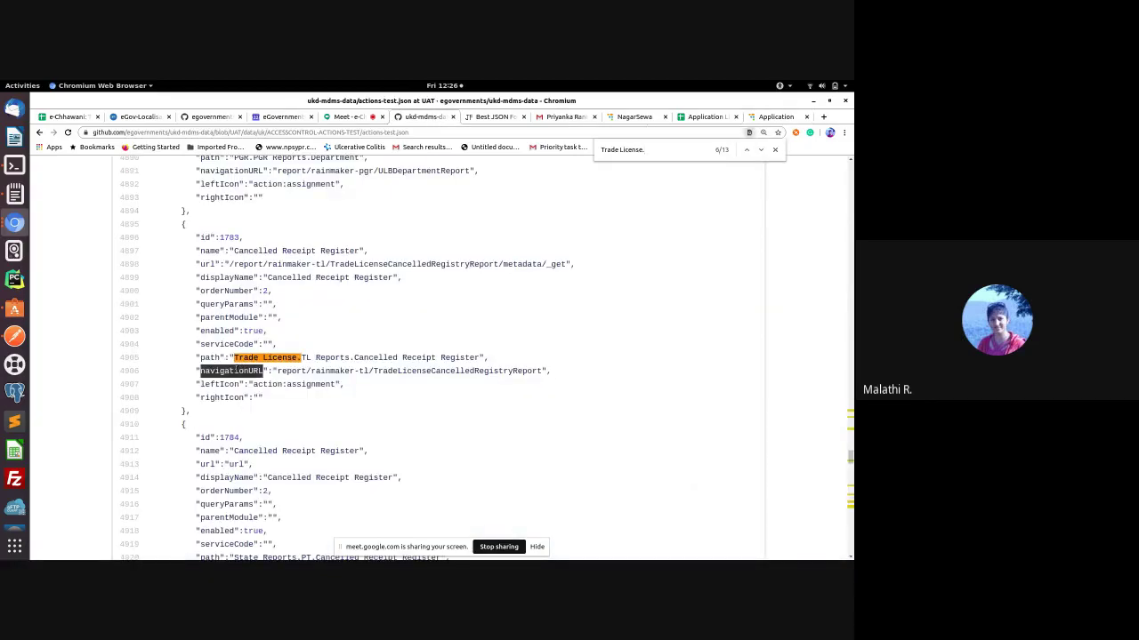
Step: Examine entry 1783 field by field, comparing its url "/report/rainmaker-tl/TradeLicenseCancelledRegistryReport/metadata/_get" with its navigationURL
{"action": "double_click", "coordinate": [207, 264]}
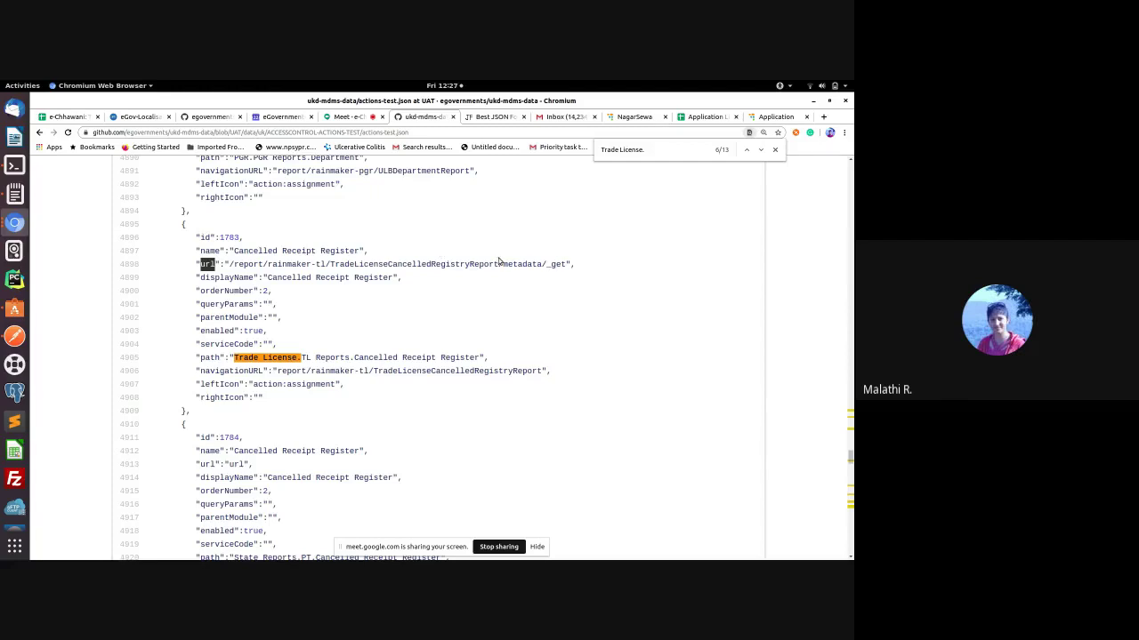
{"action": "left_click", "coordinate": [631, 271]}
{"action": "left_click_drag", "start_coordinate": [229, 264], "coordinate": [549, 267]}
{"action": "left_click", "coordinate": [623, 279]}
{"action": "left_click_drag", "start_coordinate": [196, 231], "coordinate": [246, 395]}
{"action": "left_click", "coordinate": [263, 400]}
{"action": "double_click", "coordinate": [244, 264]}
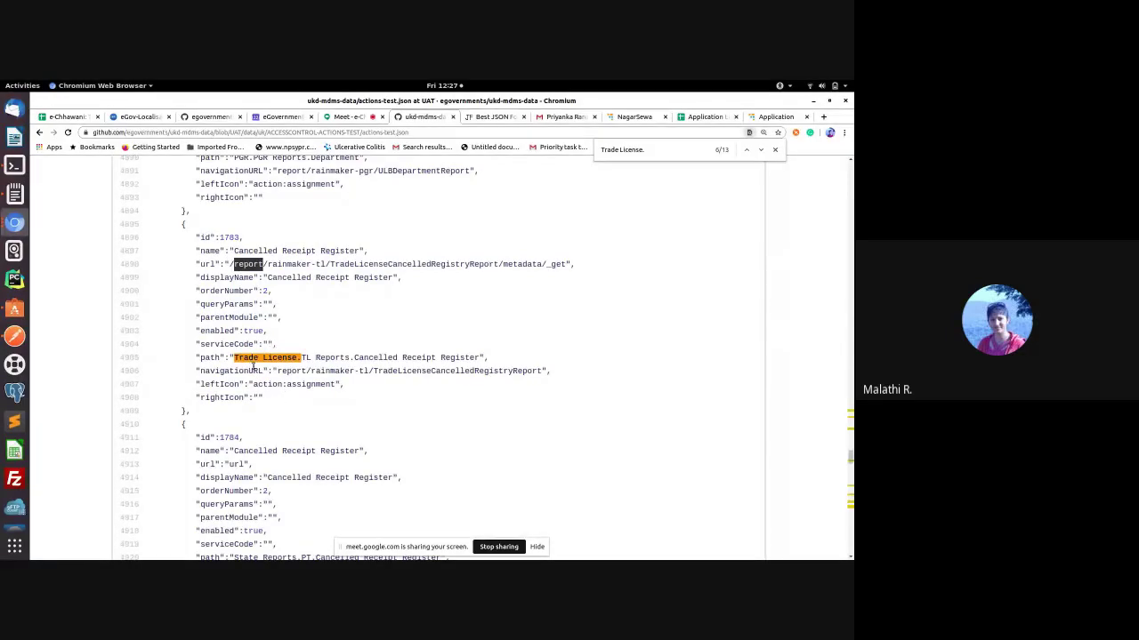
{"action": "triple_click", "coordinate": [255, 371]}
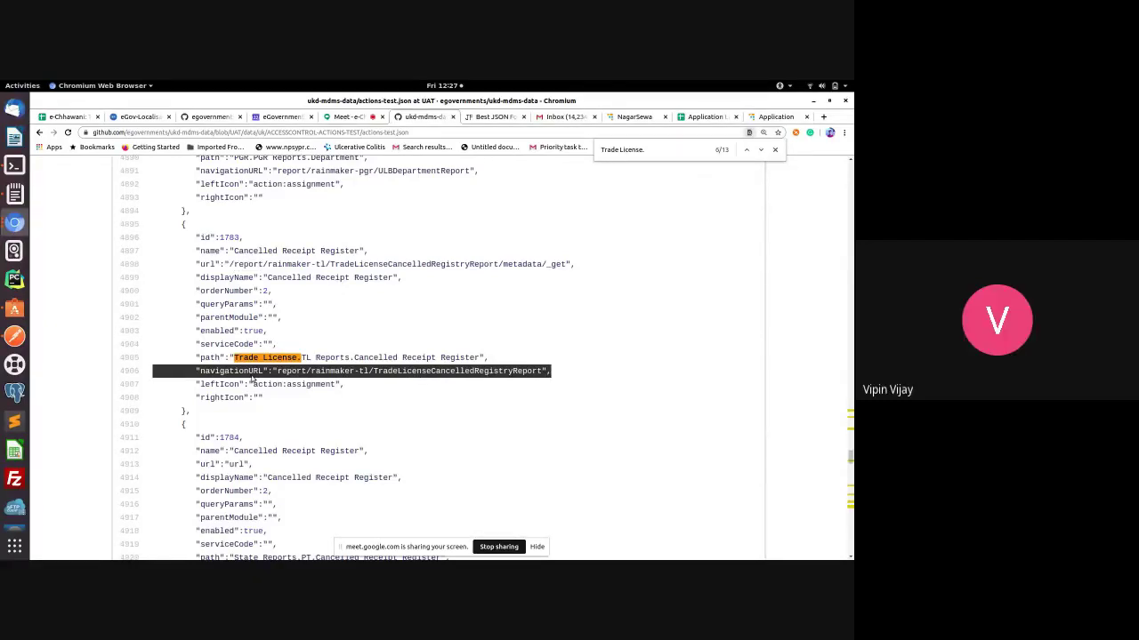
{"action": "left_click", "coordinate": [358, 332]}
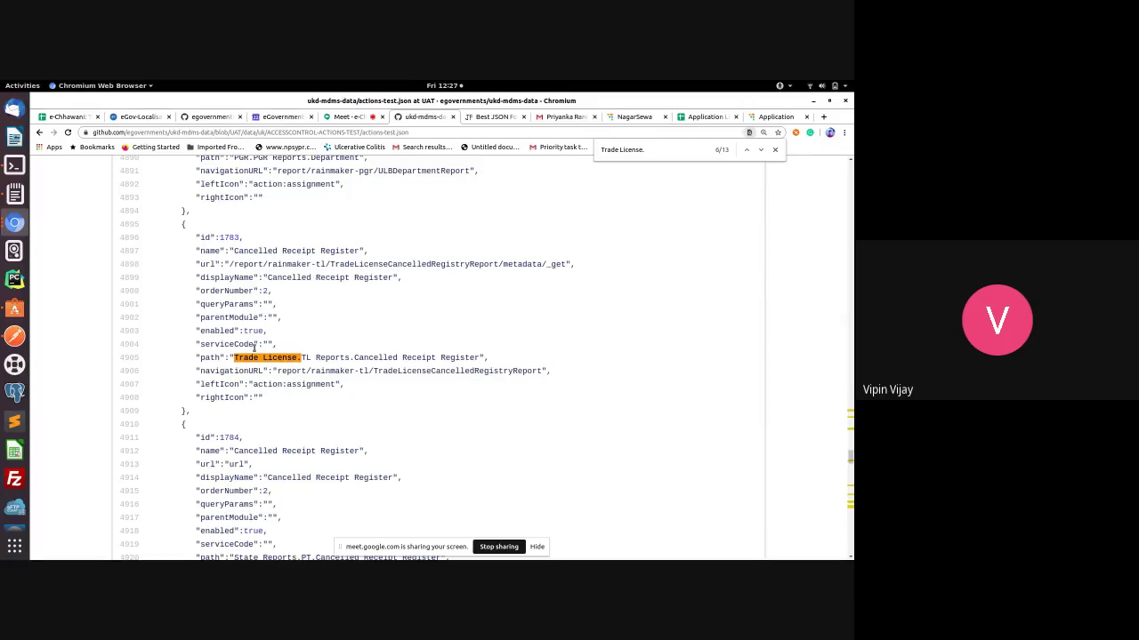
Step: Switch the NagarSewa interface language to Kannada, go back to the Trade License menu group, and return to actions-test.json on GitHub
{"action": "left_click", "coordinate": [772, 117]}
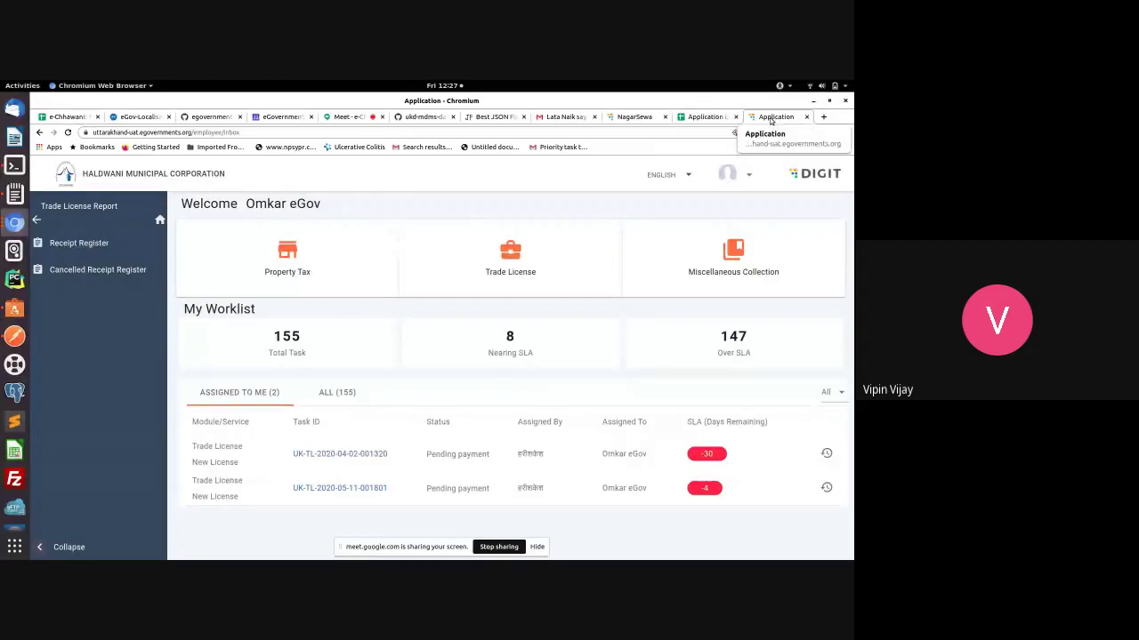
{"action": "left_click", "coordinate": [747, 177]}
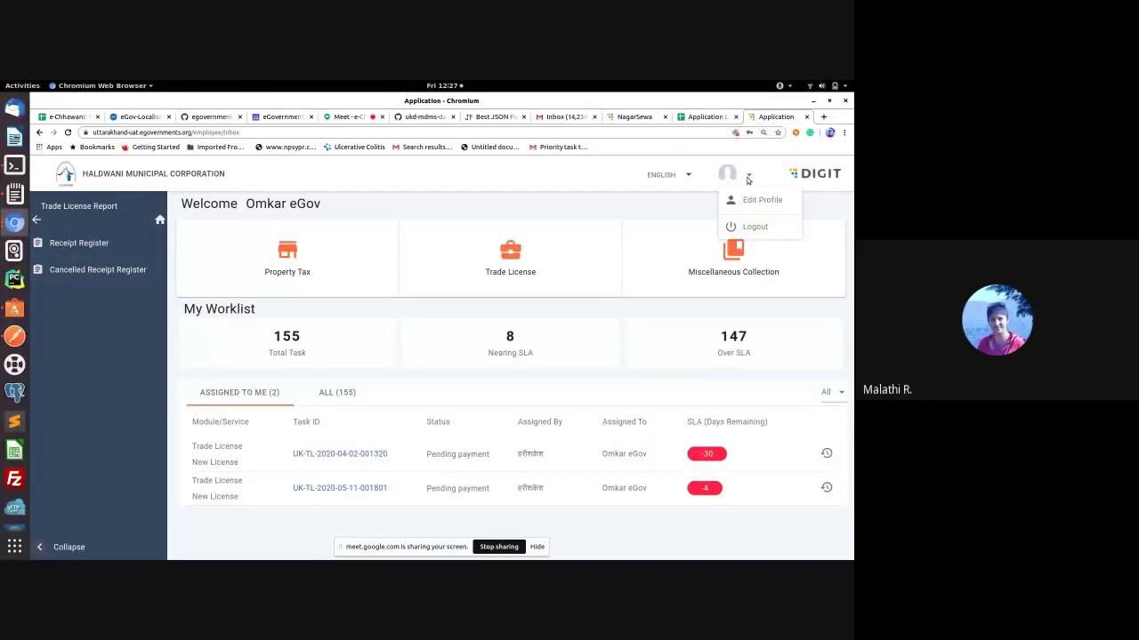
{"action": "left_click", "coordinate": [690, 175]}
{"action": "left_click", "coordinate": [667, 216]}
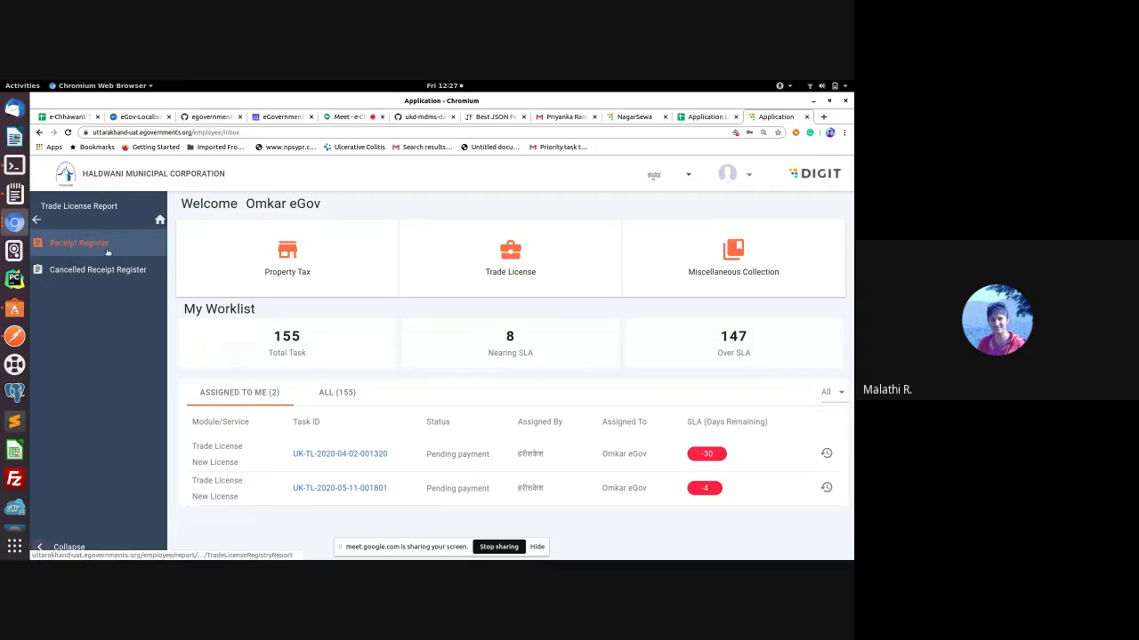
{"action": "left_click", "coordinate": [36, 220]}
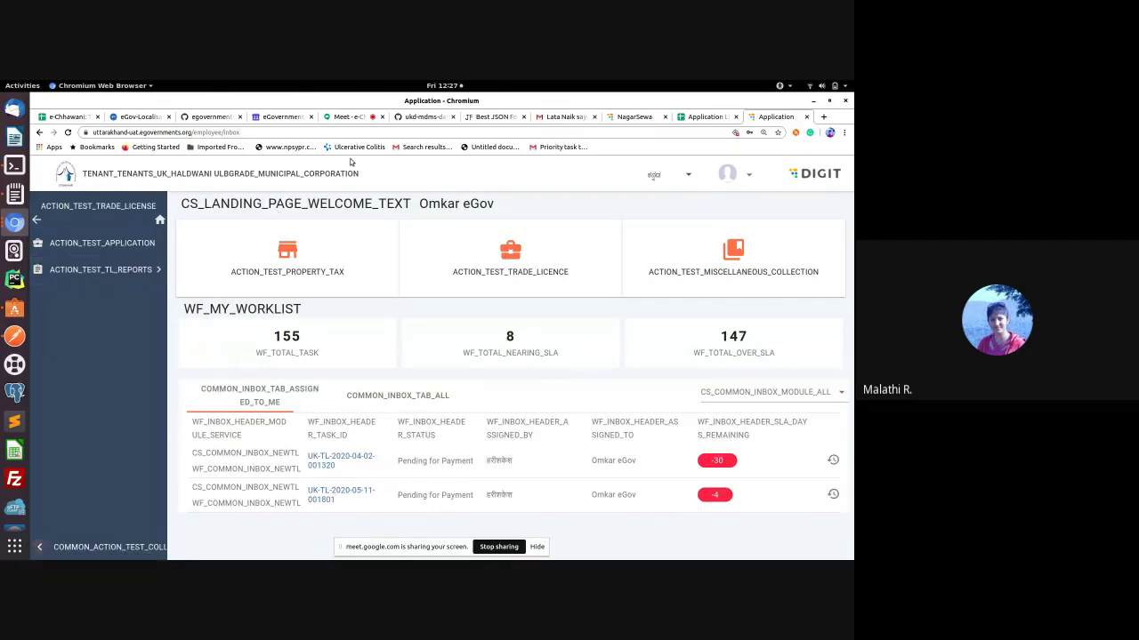
{"action": "left_click", "coordinate": [439, 118]}
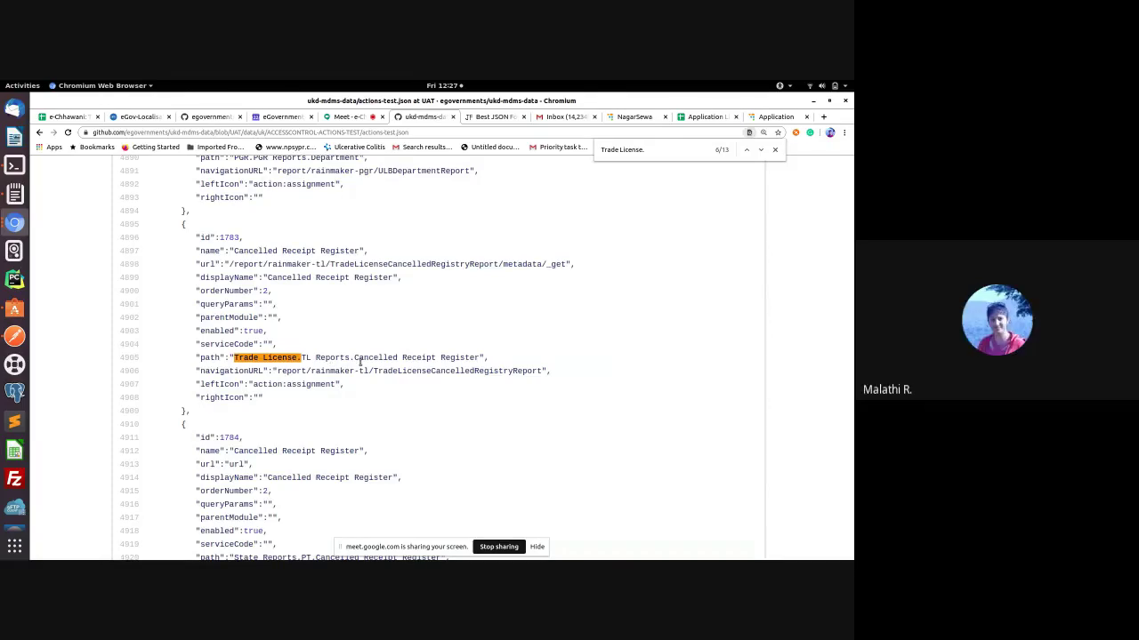
Step: Examine the Trade License, TL Reports and Cancelled Receipt Register segments in the path of action id 1783
{"action": "left_click_drag", "start_coordinate": [353, 357], "coordinate": [476, 358]}
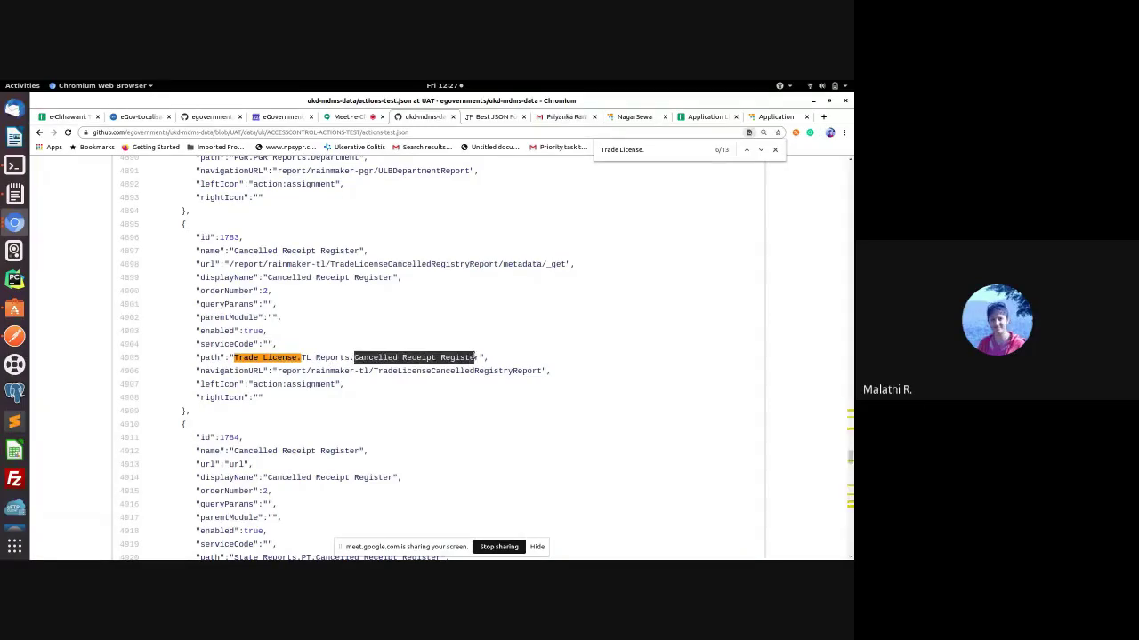
{"action": "left_click", "coordinate": [306, 358]}
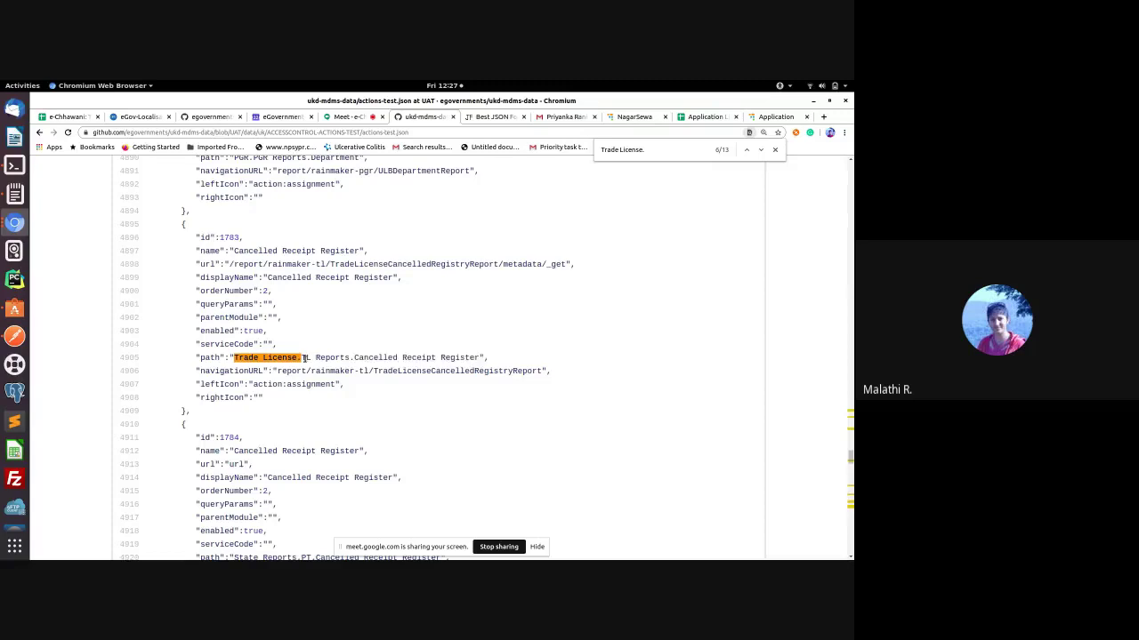
{"action": "left_click_drag", "start_coordinate": [303, 357], "coordinate": [350, 358]}
{"action": "left_click", "coordinate": [314, 357]}
{"action": "triple_click", "coordinate": [235, 358]}
{"action": "double_click", "coordinate": [279, 358]}
Step: Switch to the DIGIT application and open the TL reports submenu within the trade license menu from the sidebar's main level
{"action": "left_click", "coordinate": [771, 117]}
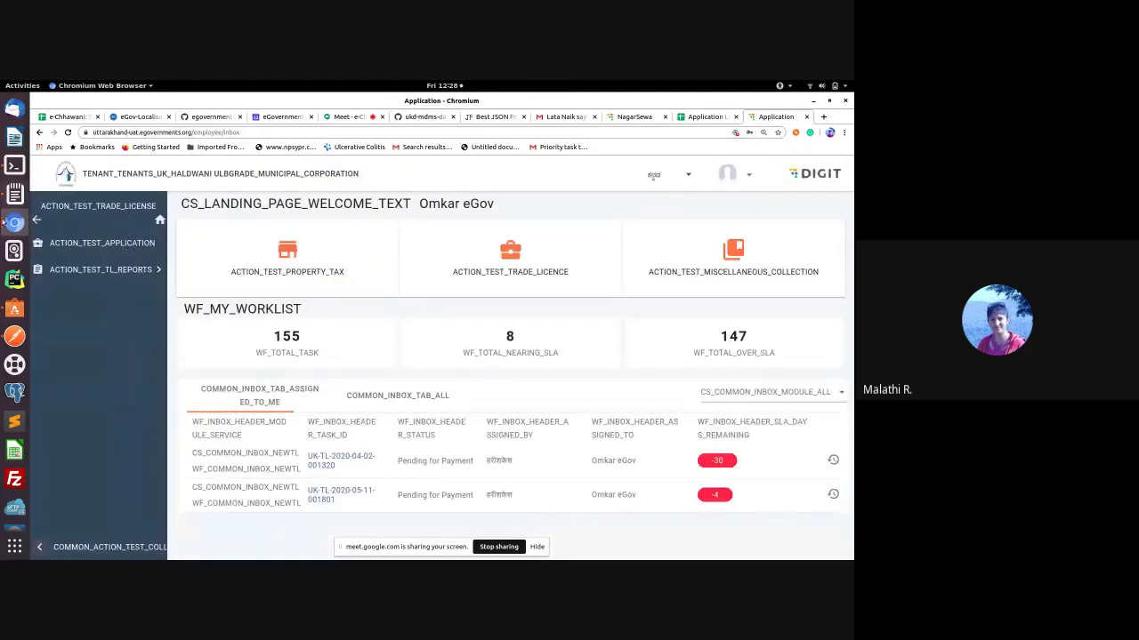
{"action": "left_click", "coordinate": [37, 220]}
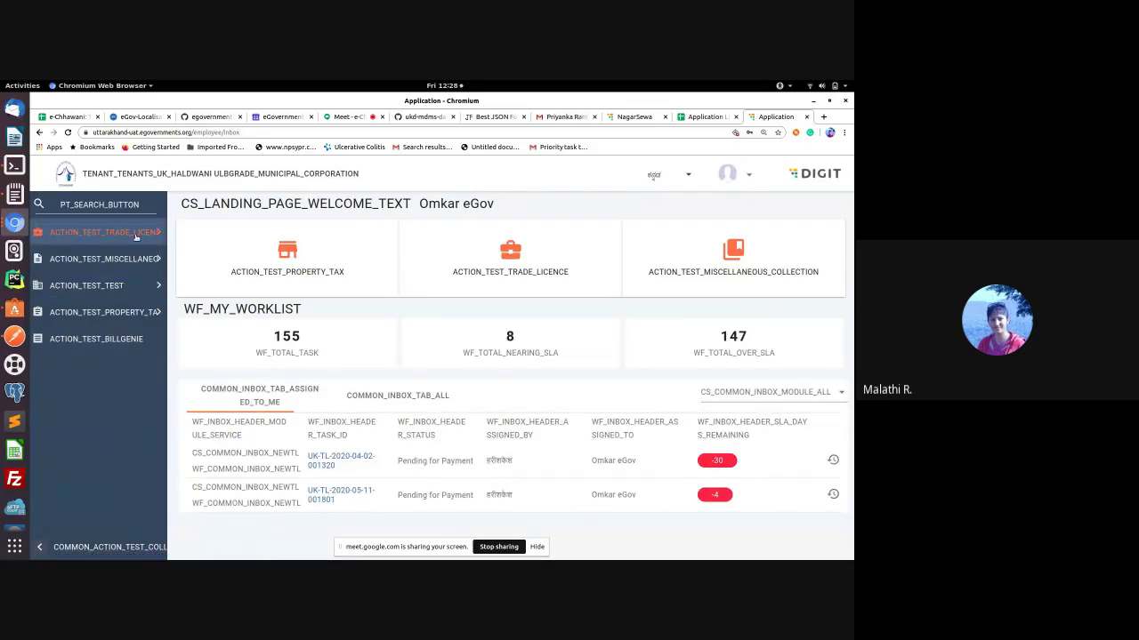
{"action": "left_click", "coordinate": [114, 233]}
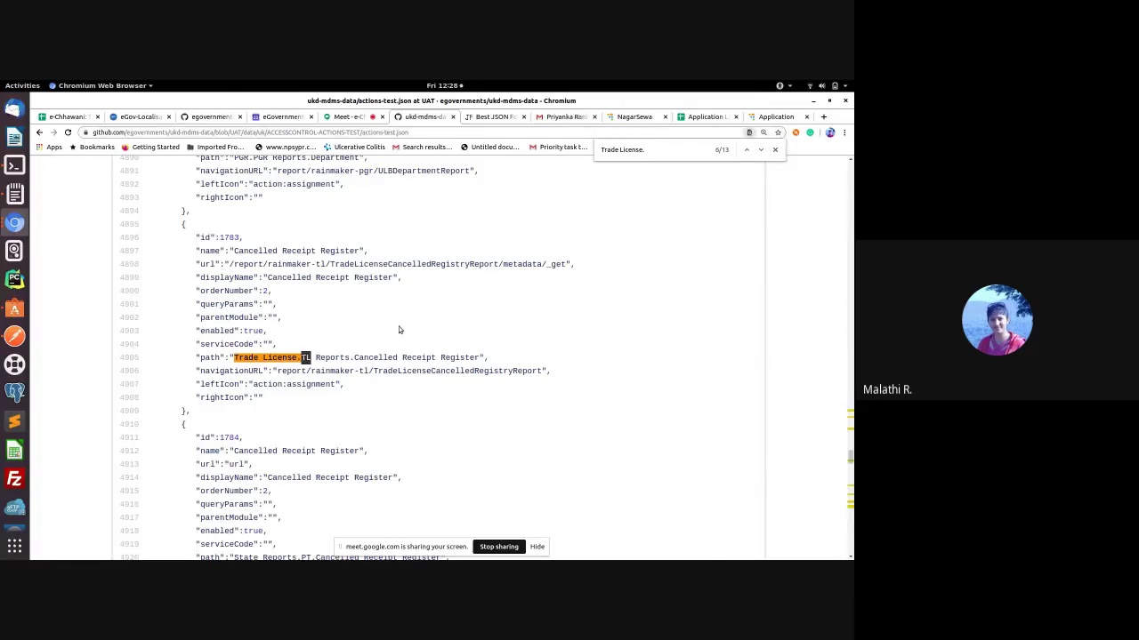
{"action": "left_click", "coordinate": [762, 117]}
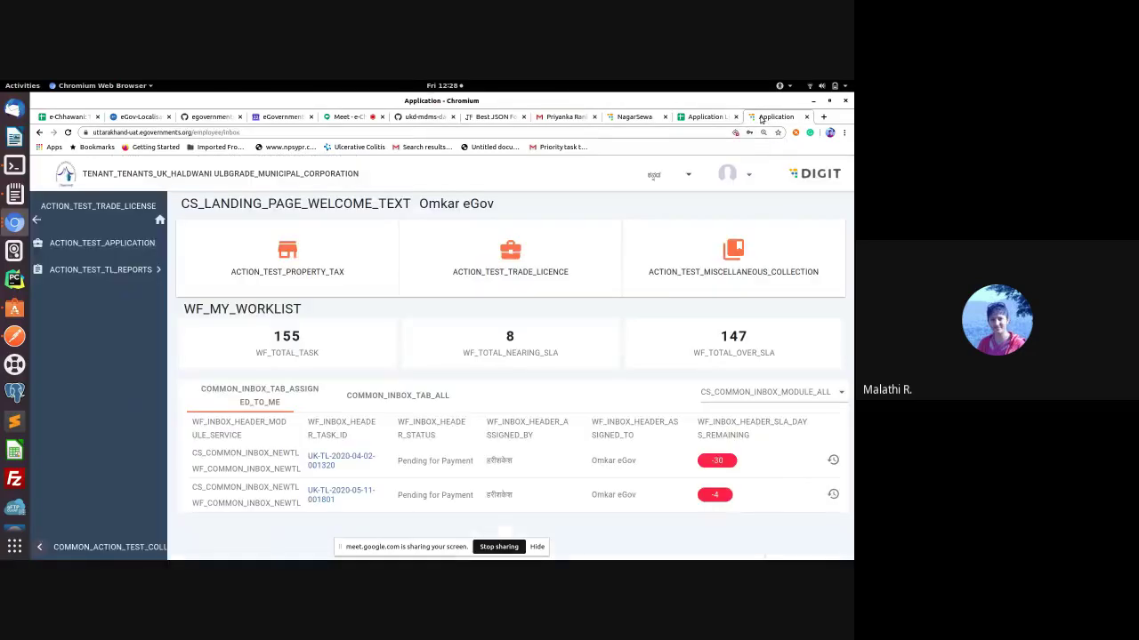
{"action": "left_click", "coordinate": [122, 269]}
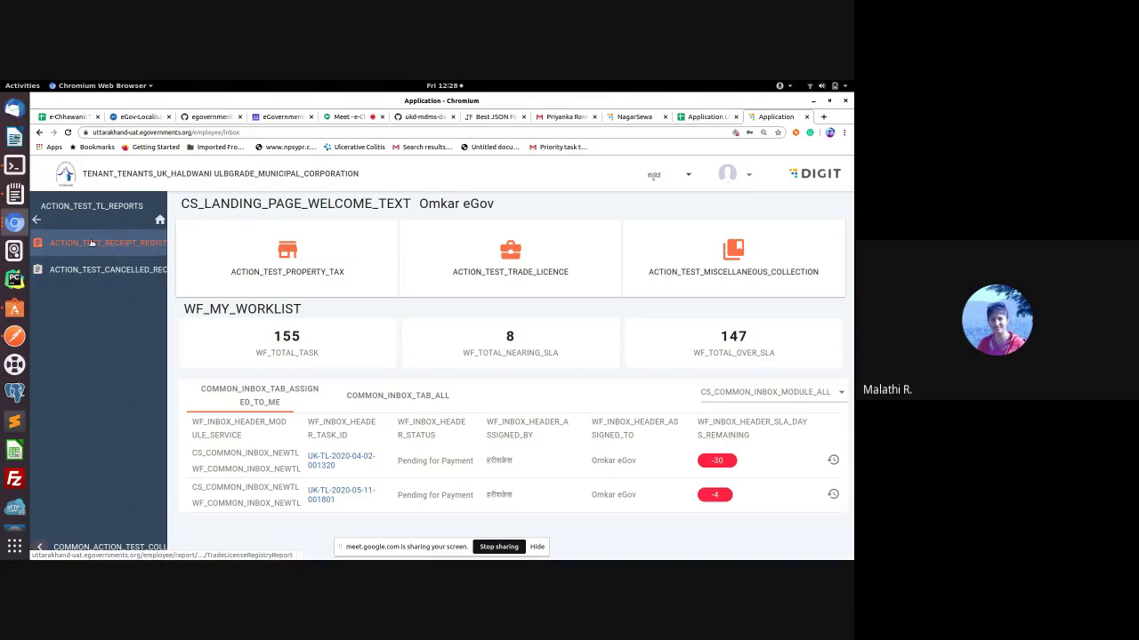
Step: Compare the words of the Cancelled Receipt Register path segment in actions-test.json with the application's TL reports menu entries
{"action": "left_click", "coordinate": [418, 117]}
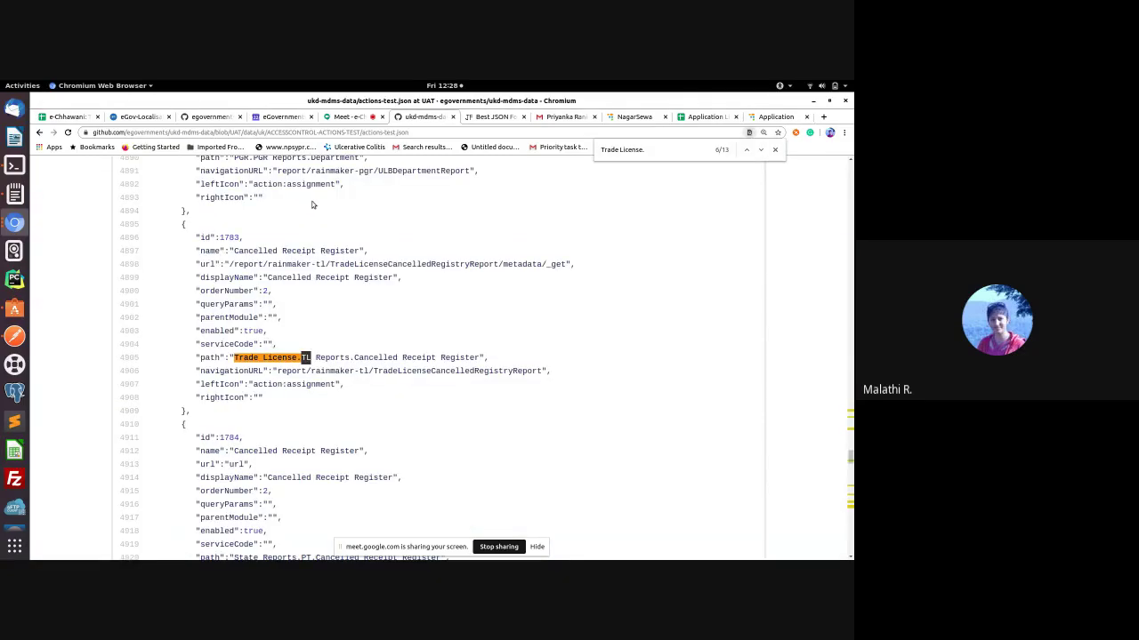
{"action": "double_click", "coordinate": [364, 357]}
{"action": "double_click", "coordinate": [418, 357]}
{"action": "double_click", "coordinate": [463, 358]}
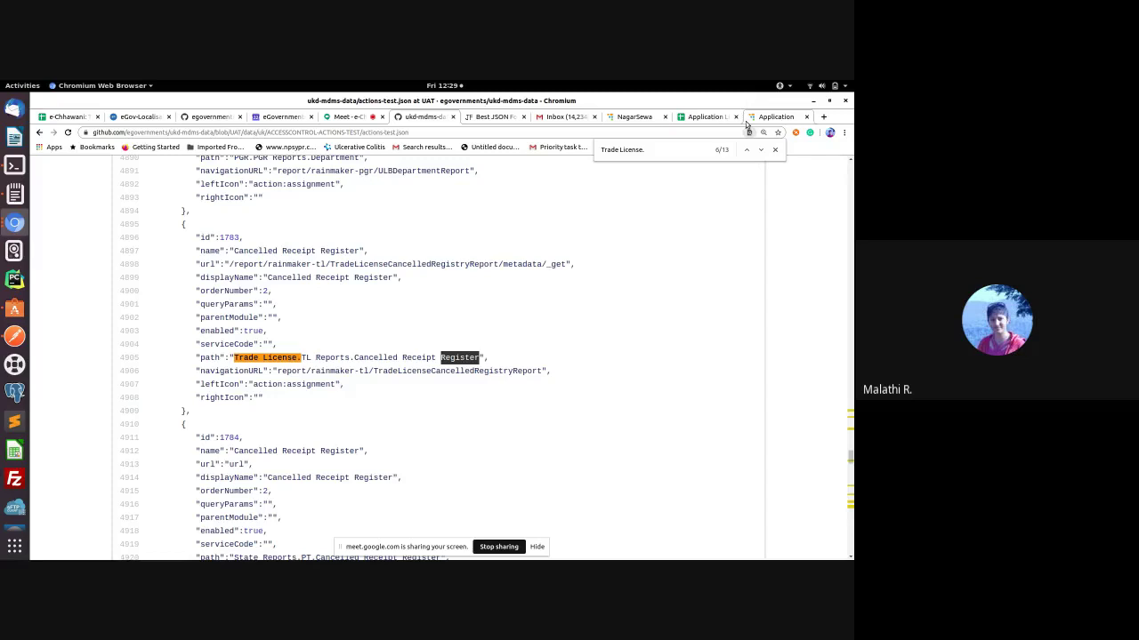
{"action": "left_click", "coordinate": [772, 116]}
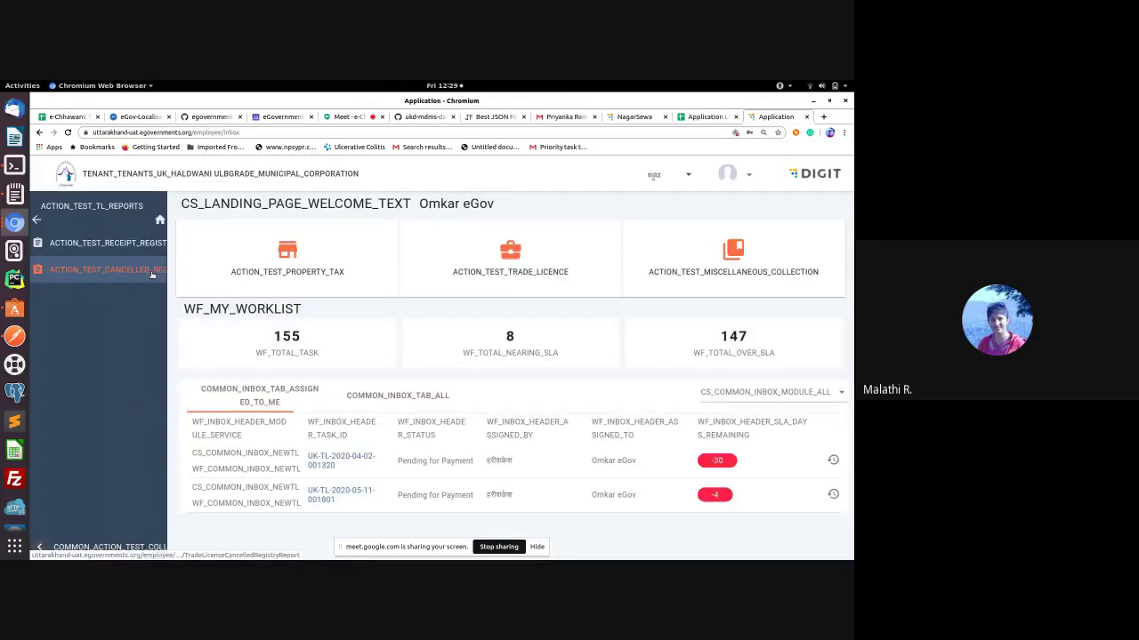
Step: Return the application sidebar to its main level and switch the display language to English
{"action": "left_click", "coordinate": [37, 222]}
{"action": "left_click", "coordinate": [37, 223]}
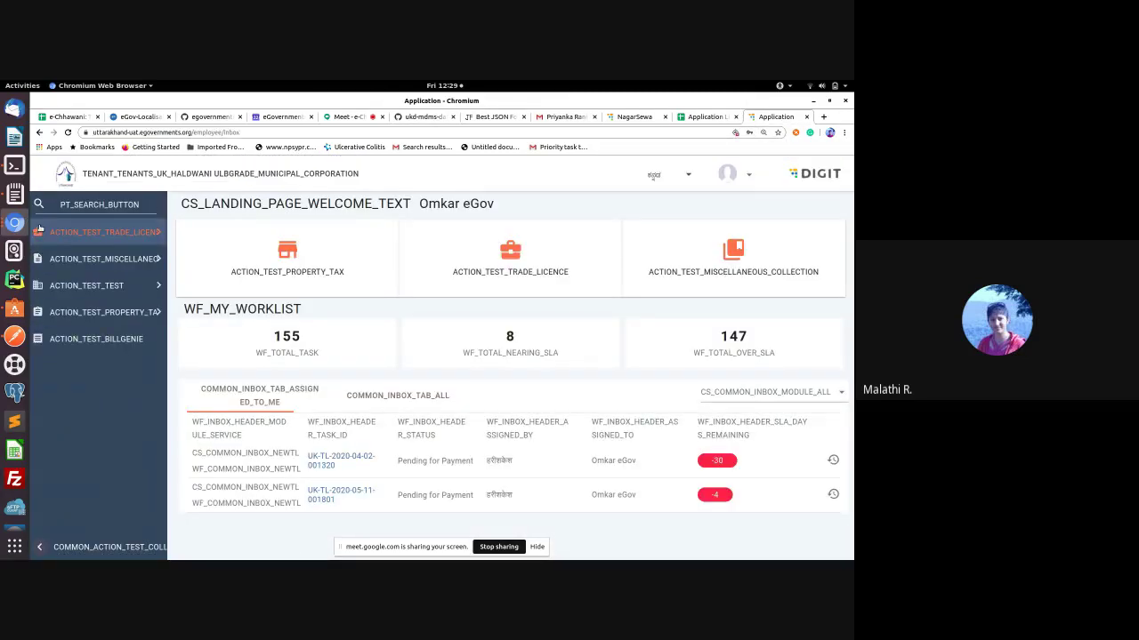
{"action": "left_click", "coordinate": [686, 178]}
{"action": "left_click", "coordinate": [687, 178]}
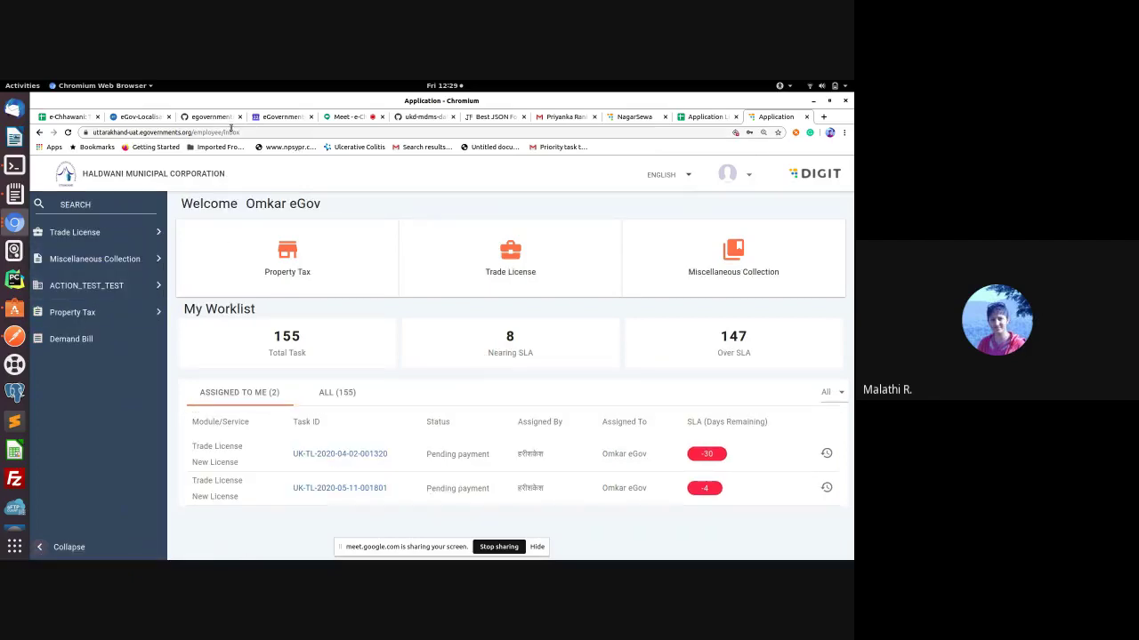
Step: Review the path of action id 1783 in actions-test.json against the English sidebar menu of the application
{"action": "left_click", "coordinate": [411, 118]}
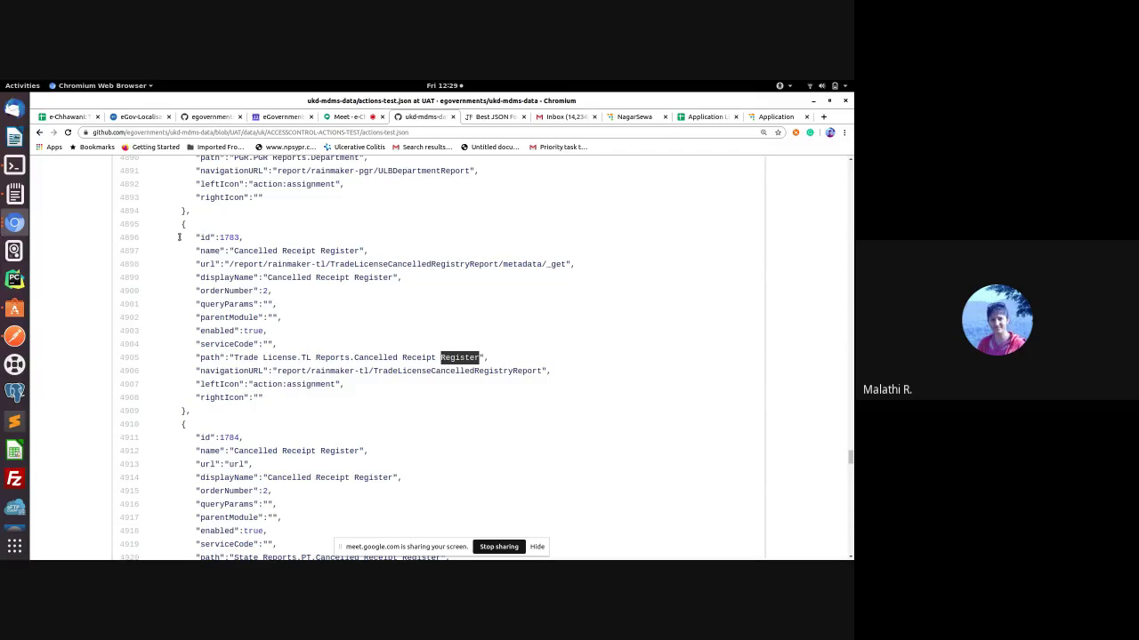
{"action": "left_click", "coordinate": [340, 357]}
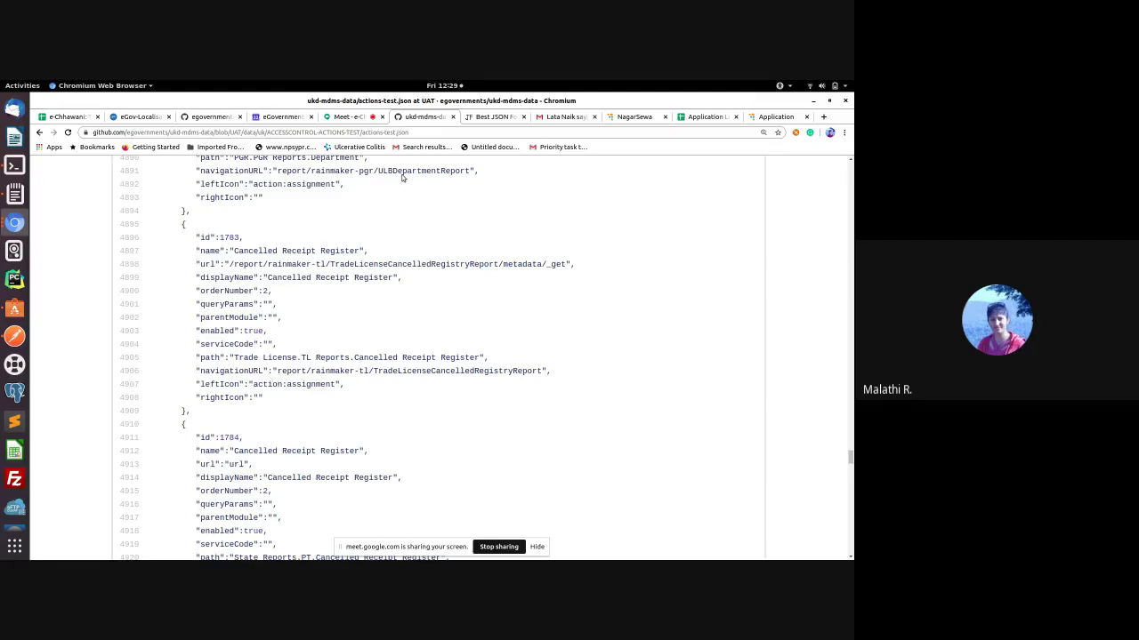
{"action": "left_click", "coordinate": [785, 120]}
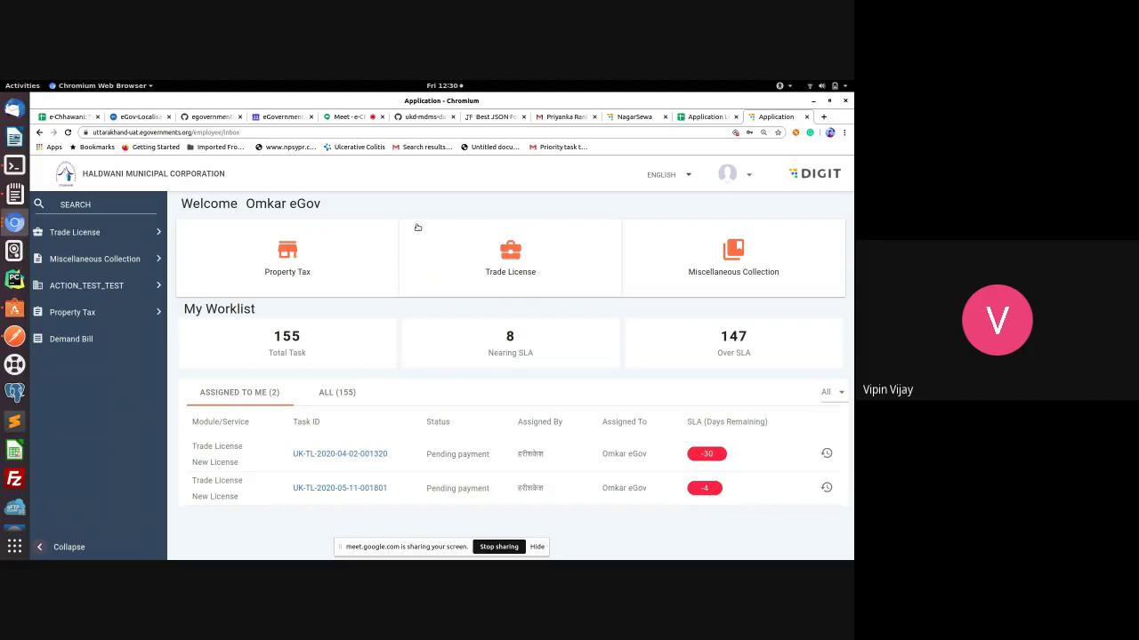
{"action": "left_click", "coordinate": [428, 119]}
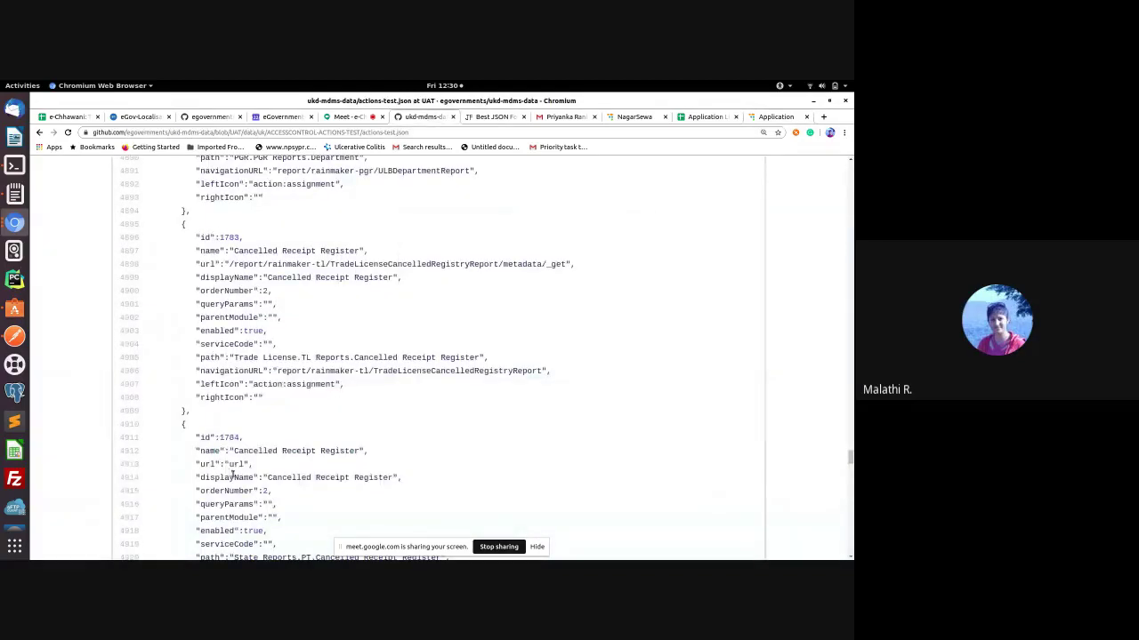
Step: In the DIGIT application, show the Trade License submenu and open the Trade License module's search page from the home page
{"action": "left_click", "coordinate": [776, 116]}
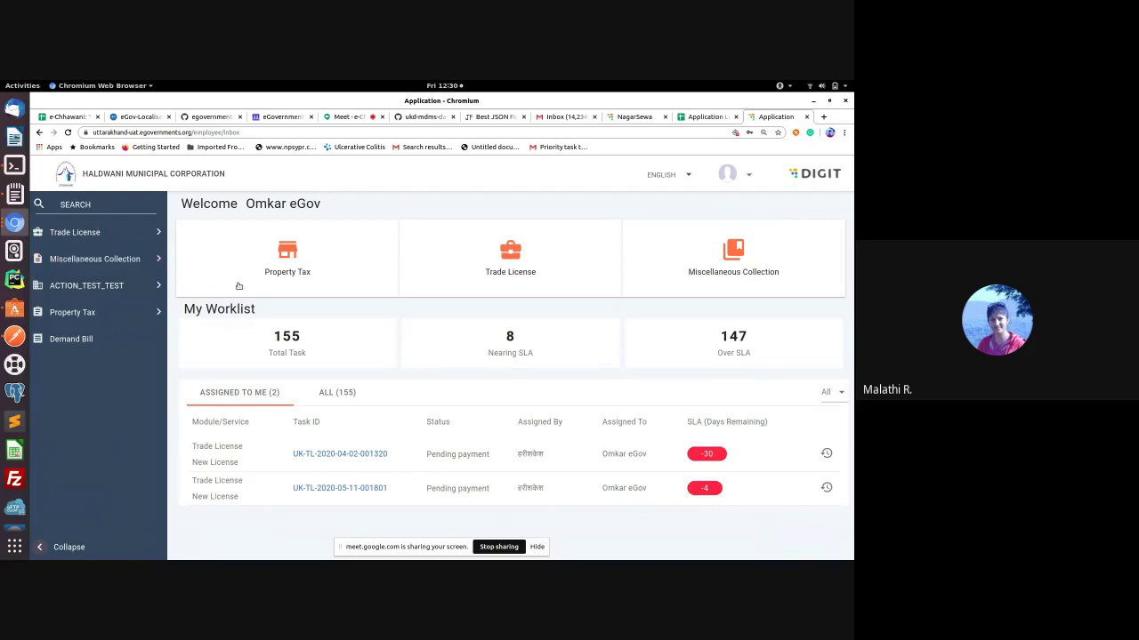
{"action": "left_click", "coordinate": [89, 233]}
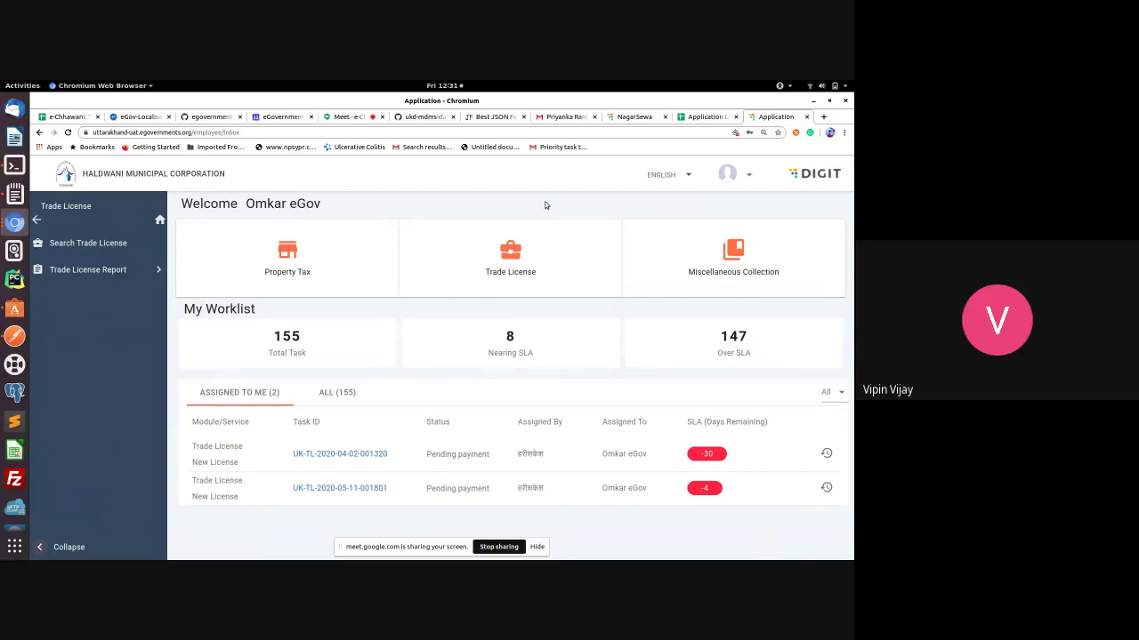
{"action": "left_click", "coordinate": [560, 259]}
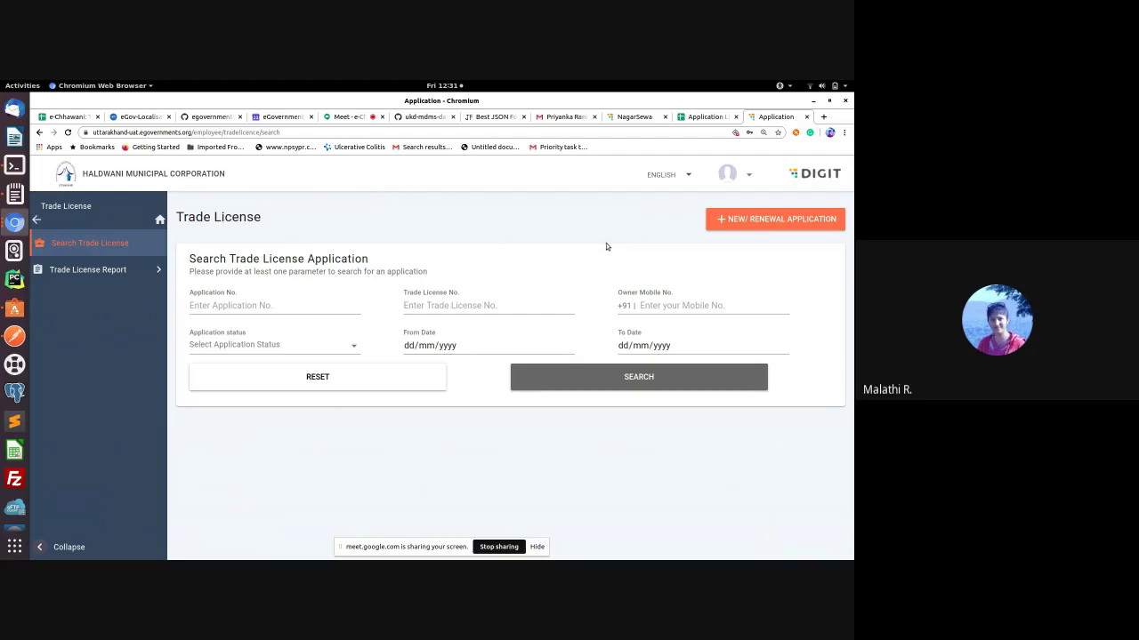
{"action": "left_click", "coordinate": [343, 118]}
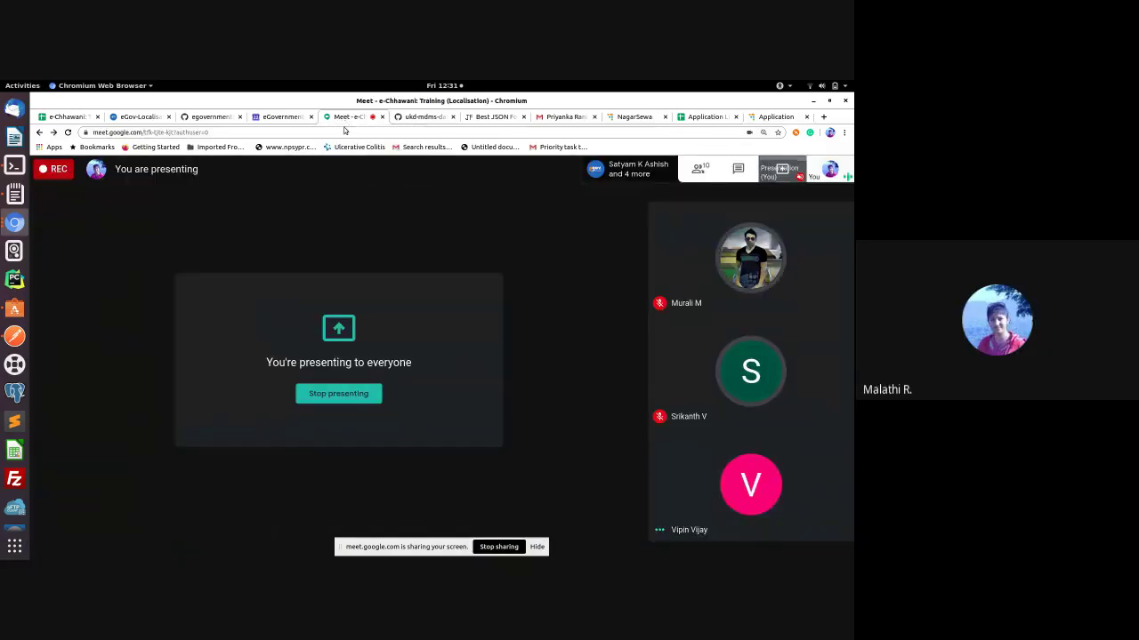
{"action": "left_click", "coordinate": [763, 118]}
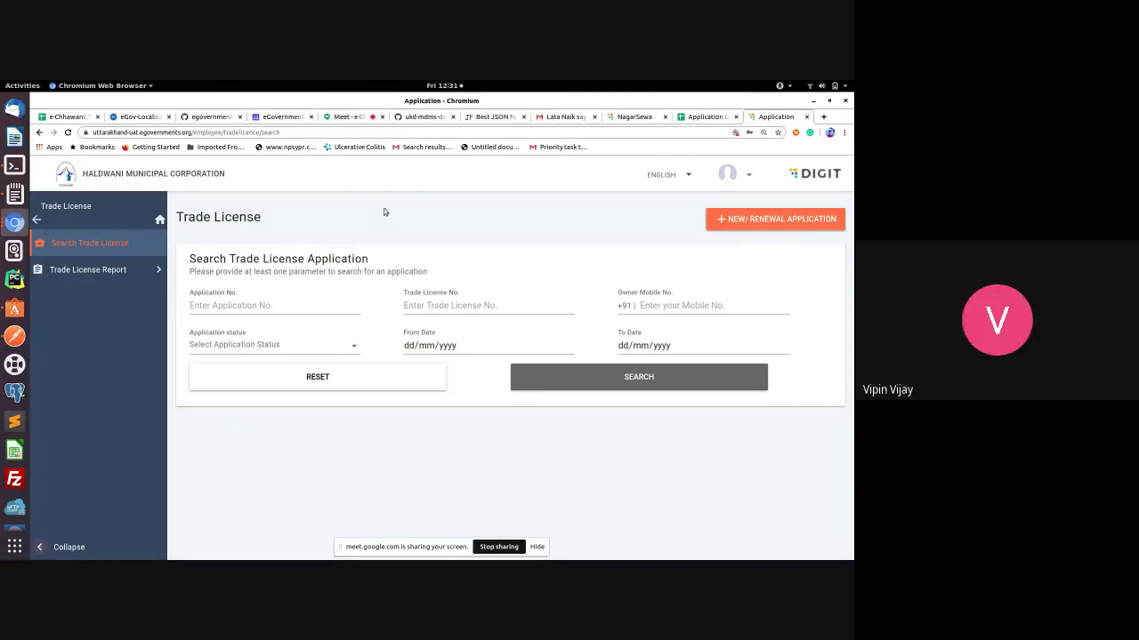
{"action": "left_click", "coordinate": [347, 118]}
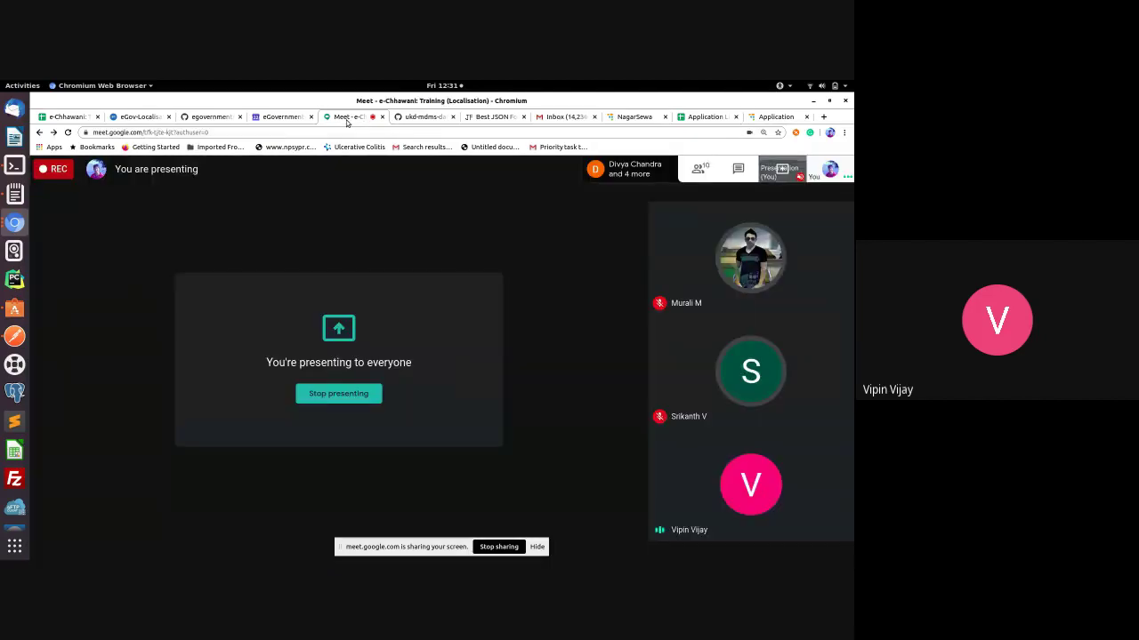
{"action": "left_click", "coordinate": [424, 116]}
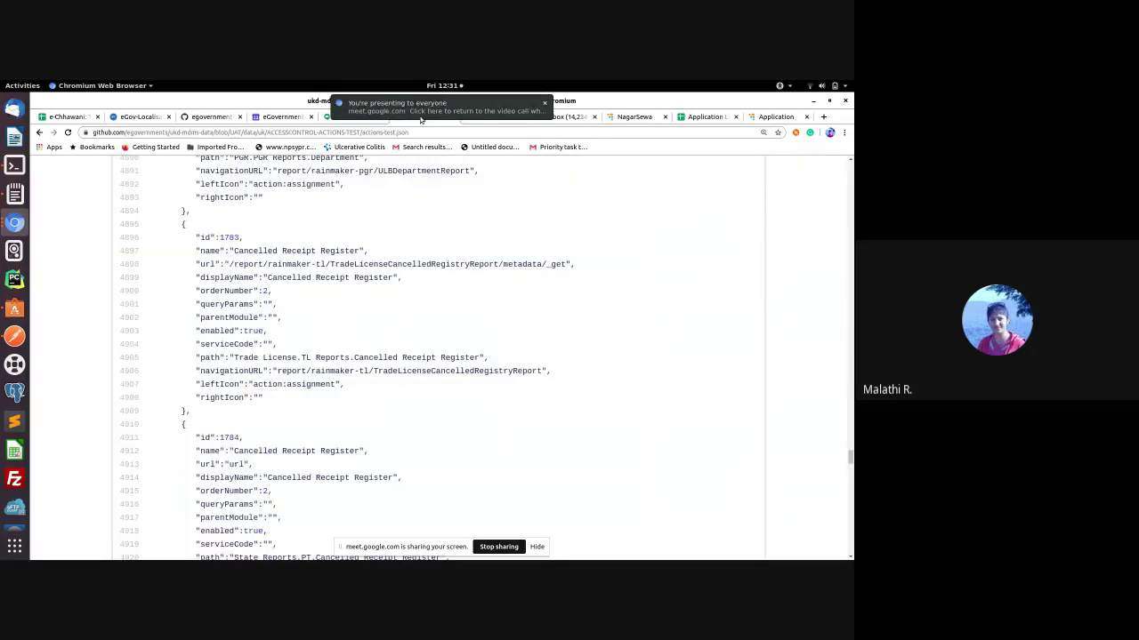
{"action": "left_click", "coordinate": [768, 119]}
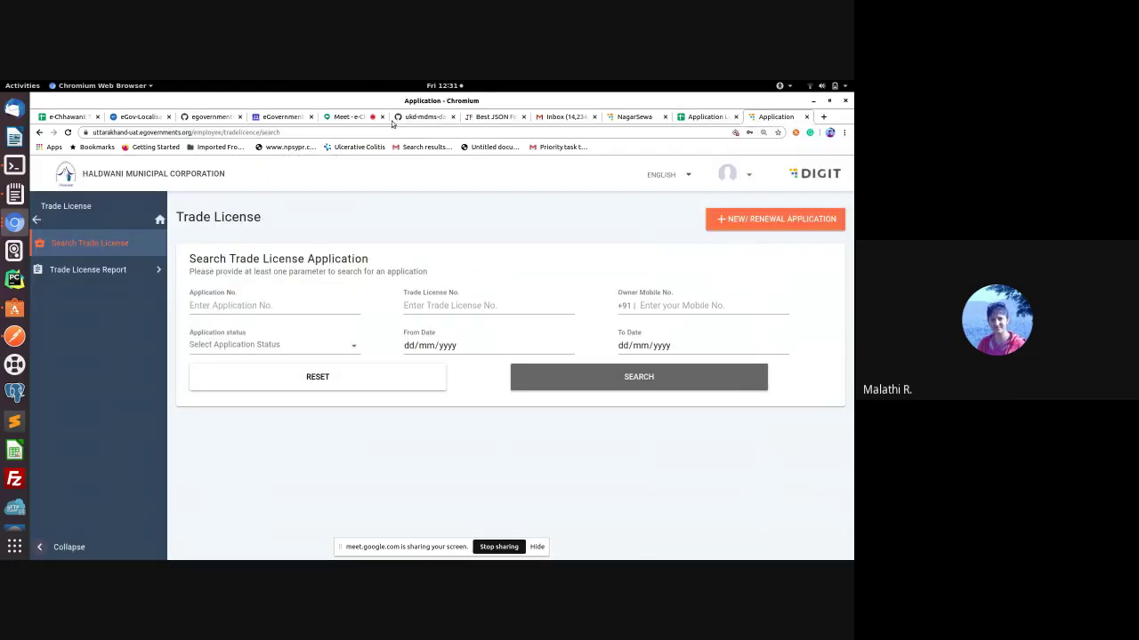
Step: Return to actions-test.json on GitHub and go up to the repository's uk data folder
{"action": "left_click", "coordinate": [425, 117]}
{"action": "scroll", "coordinate": [580, 256], "scroll_direction": "up", "scroll_amount": 5}
{"action": "scroll", "coordinate": [625, 289], "scroll_direction": "up", "scroll_amount": 3}
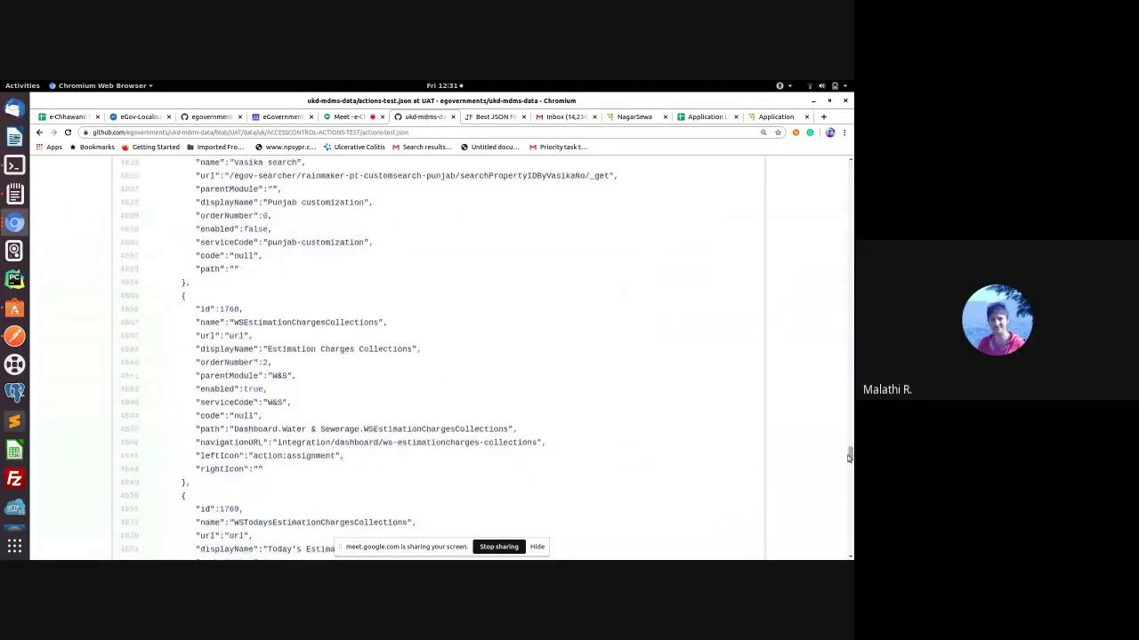
{"action": "left_click_drag", "start_coordinate": [849, 432], "coordinate": [849, 159]}
{"action": "scroll", "coordinate": [338, 255], "scroll_direction": "down", "scroll_amount": 5}
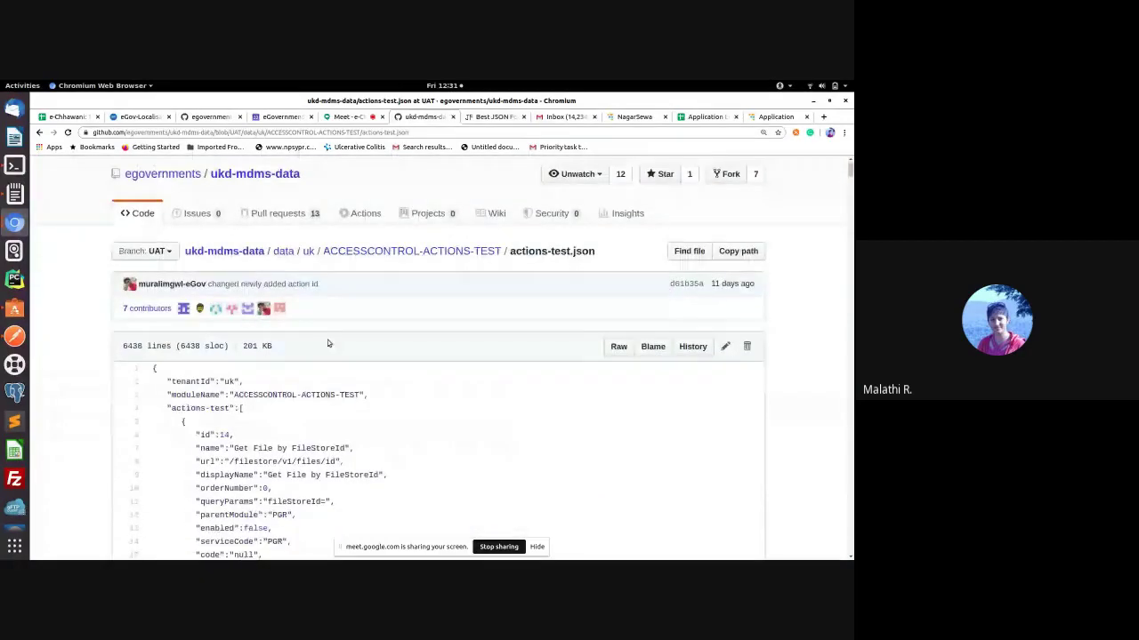
{"action": "left_click", "coordinate": [308, 253]}
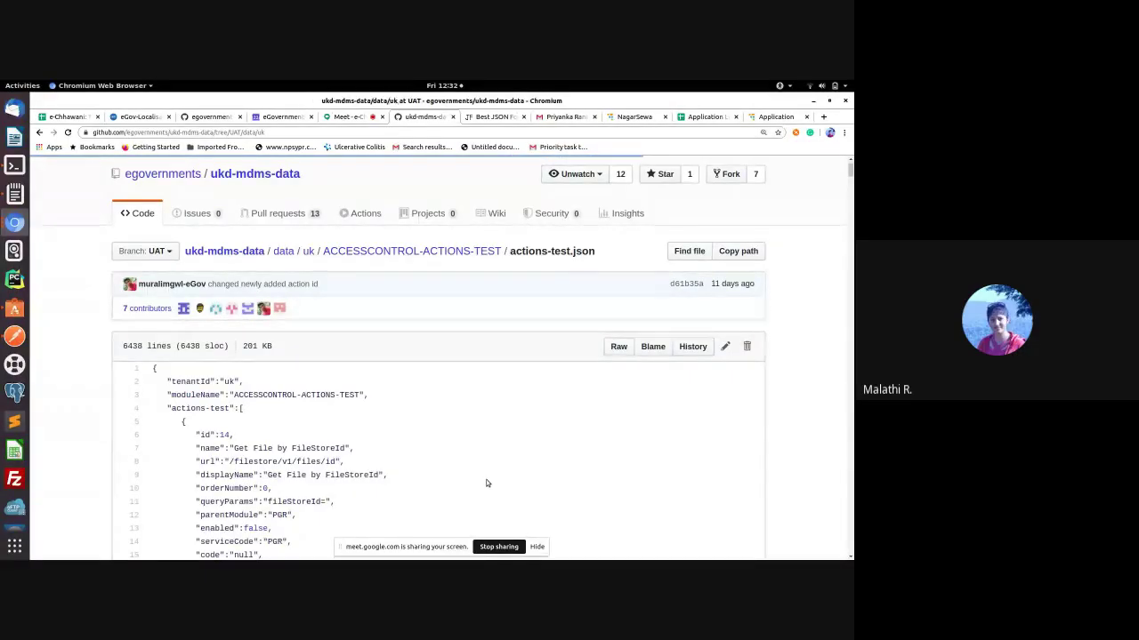
Step: Open citymodule.json from the tenant folder inside the uk data folder
{"action": "scroll", "coordinate": [498, 483], "scroll_direction": "down", "scroll_amount": 10}
{"action": "scroll", "coordinate": [504, 481], "scroll_direction": "down", "scroll_amount": 5}
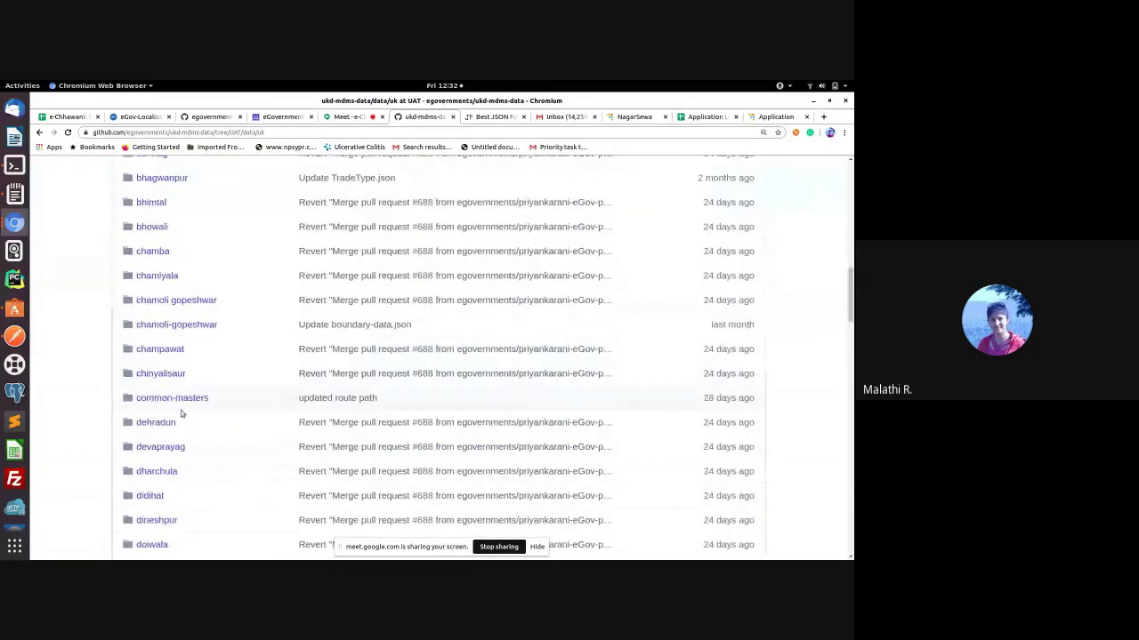
{"action": "scroll", "coordinate": [216, 419], "scroll_direction": "down", "scroll_amount": 3}
{"action": "left_click_drag", "start_coordinate": [851, 318], "coordinate": [850, 534]}
{"action": "left_click", "coordinate": [148, 261]}
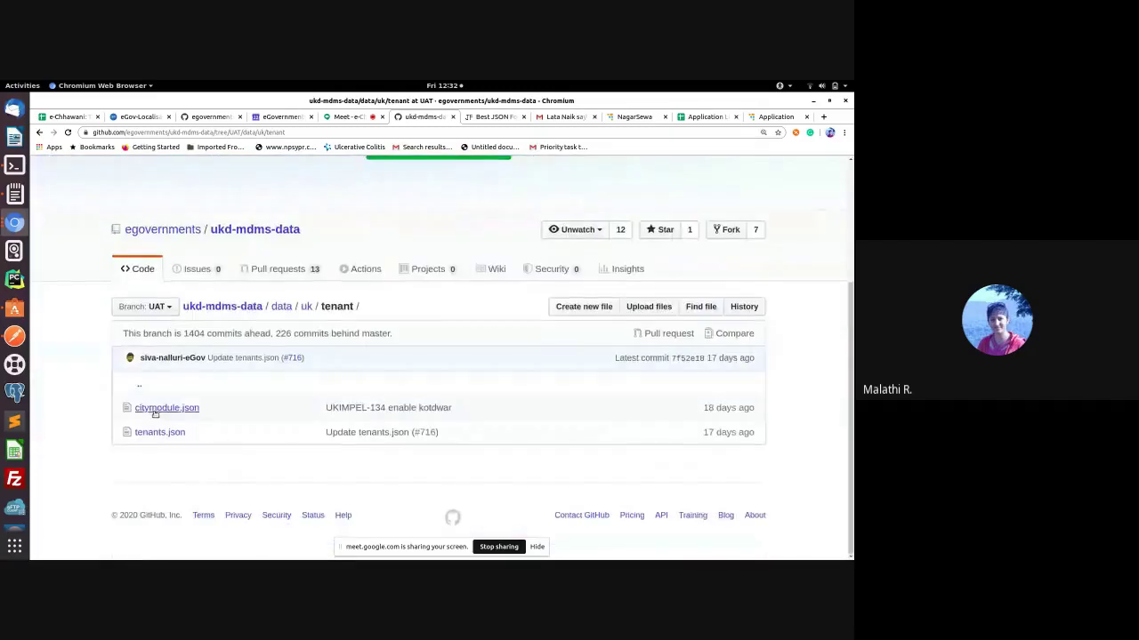
{"action": "left_click", "coordinate": [166, 407]}
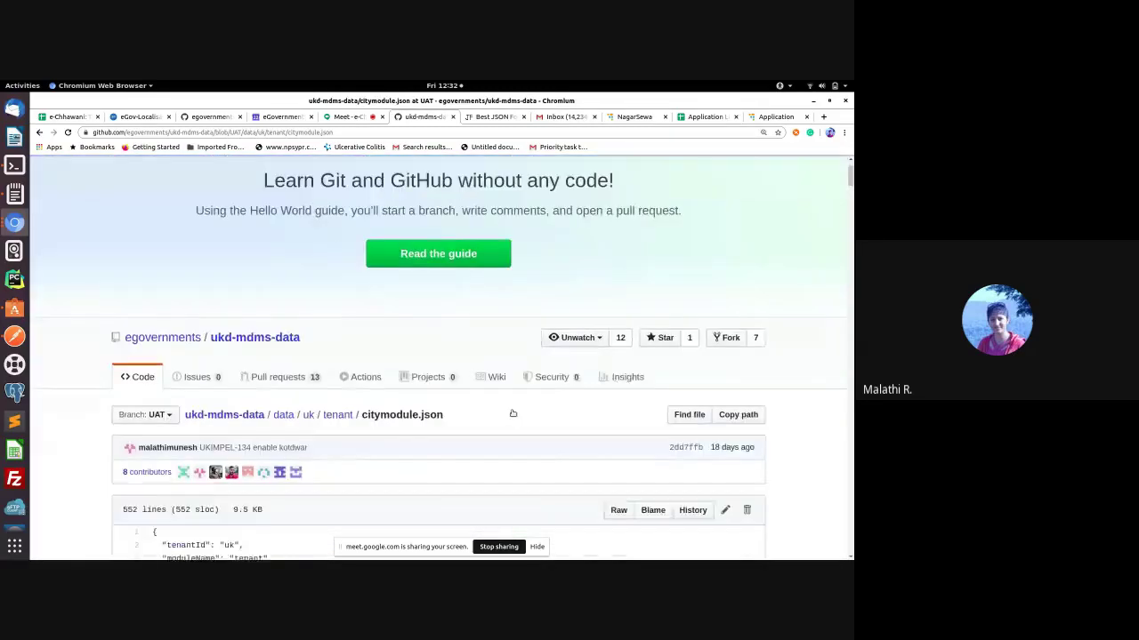
Step: Examine the module and code values of the TL entry at the start of citymodule.json
{"action": "scroll", "coordinate": [427, 409], "scroll_direction": "down", "scroll_amount": 3}
{"action": "scroll", "coordinate": [415, 257], "scroll_direction": "up", "scroll_amount": 1}
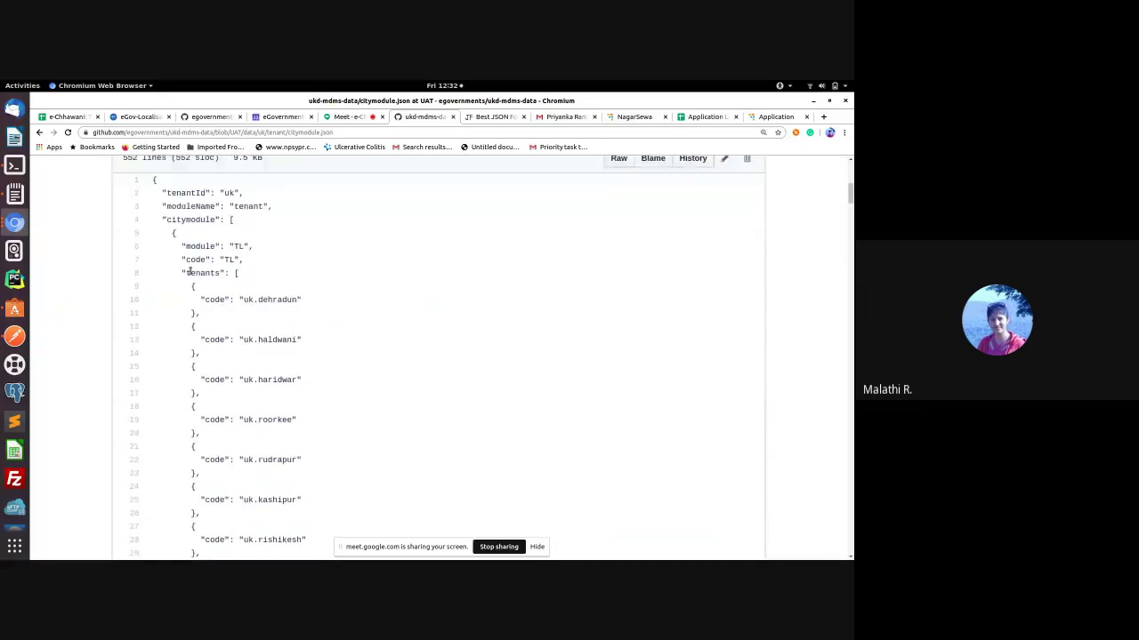
{"action": "double_click", "coordinate": [230, 260]}
{"action": "double_click", "coordinate": [238, 247]}
{"action": "triple_click", "coordinate": [229, 260]}
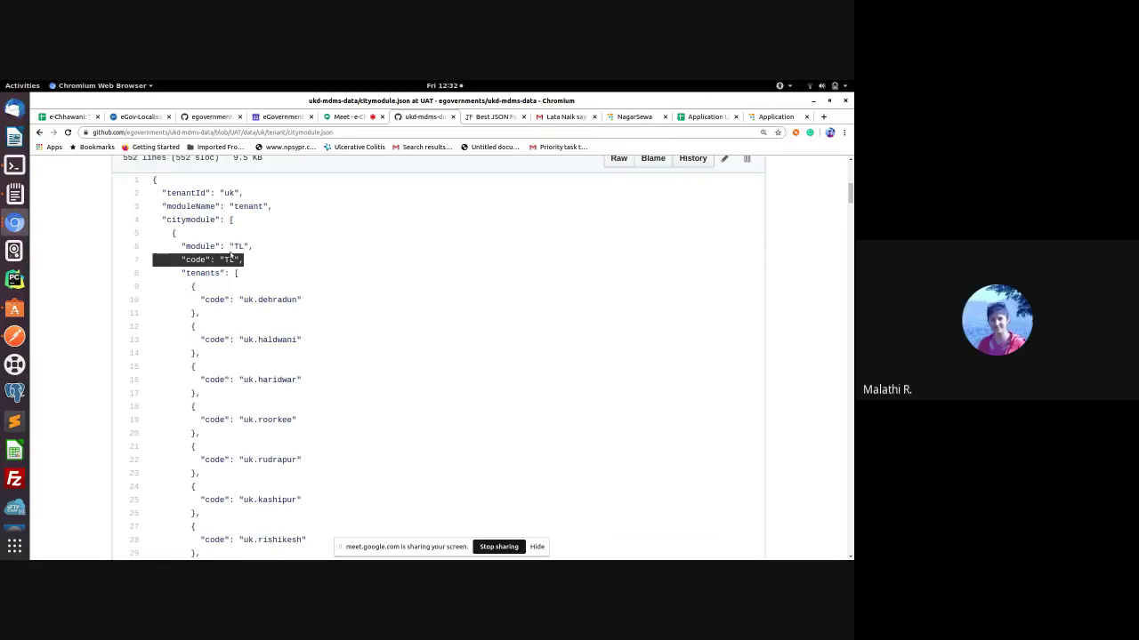
{"action": "left_click", "coordinate": [295, 259]}
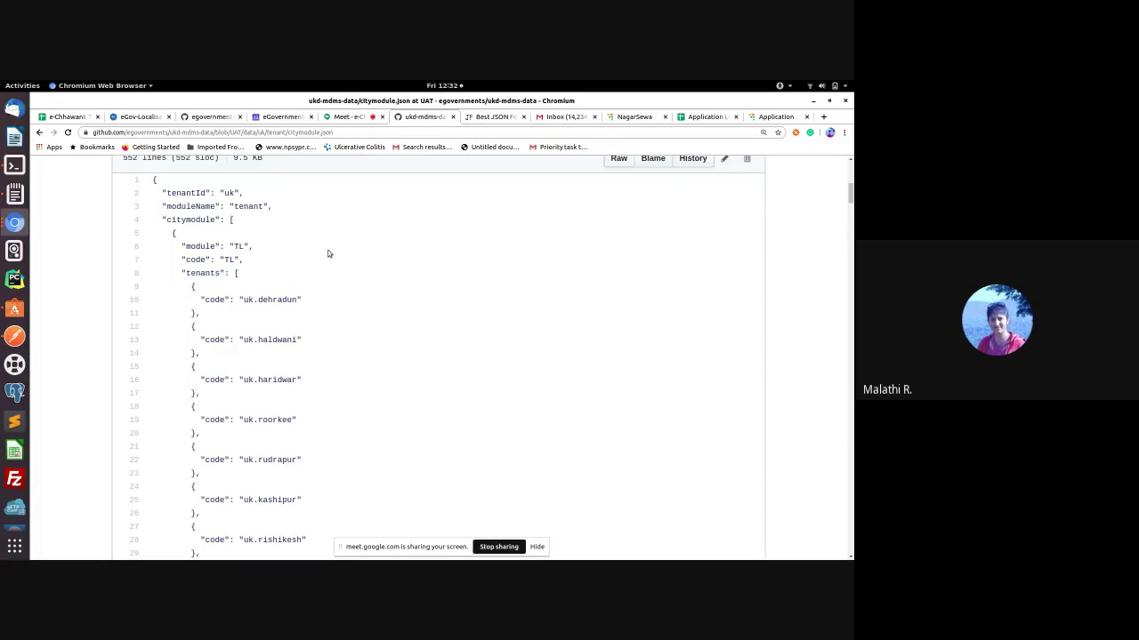
Step: Locate the UC module entry further down in citymodule.json and highlight its module value
{"action": "scroll", "coordinate": [362, 336], "scroll_direction": "down", "scroll_amount": 6}
{"action": "scroll", "coordinate": [353, 415], "scroll_direction": "down", "scroll_amount": 7}
{"action": "left_click_drag", "start_coordinate": [849, 224], "coordinate": [836, 393]}
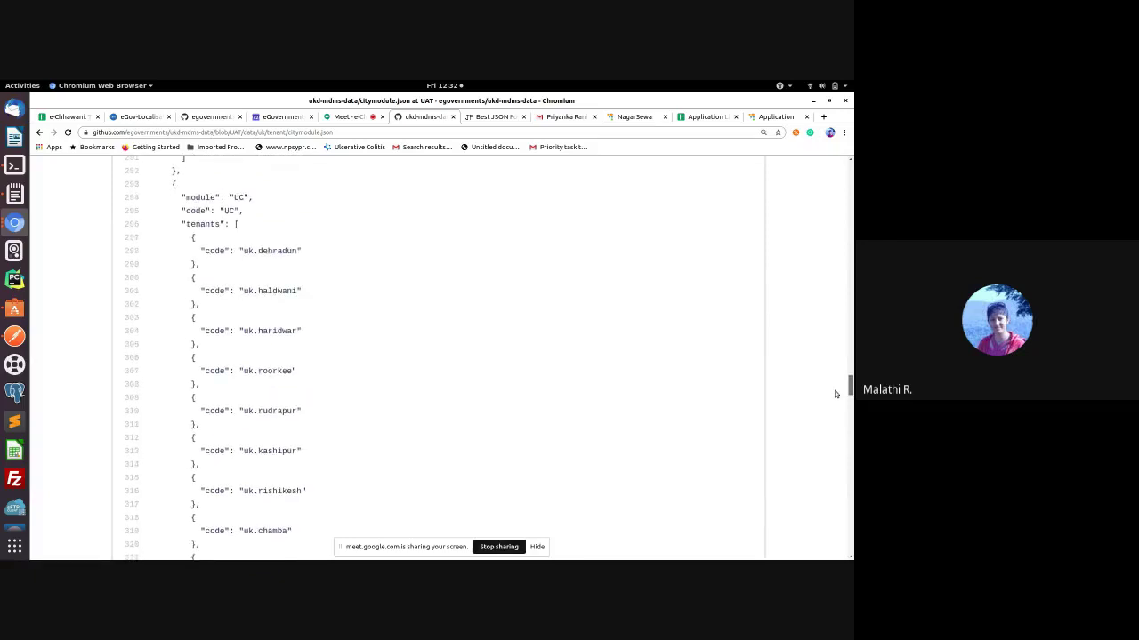
{"action": "double_click", "coordinate": [237, 197]}
{"action": "mouse_move", "coordinate": [849, 386]}
{"action": "left_mouse_down"}
{"action": "mouse_move", "coordinate": [850, 496]}
{"action": "mouse_move", "coordinate": [831, 544]}
{"action": "mouse_move", "coordinate": [849, 373]}
{"action": "left_mouse_up"}
{"action": "double_click", "coordinate": [238, 431]}
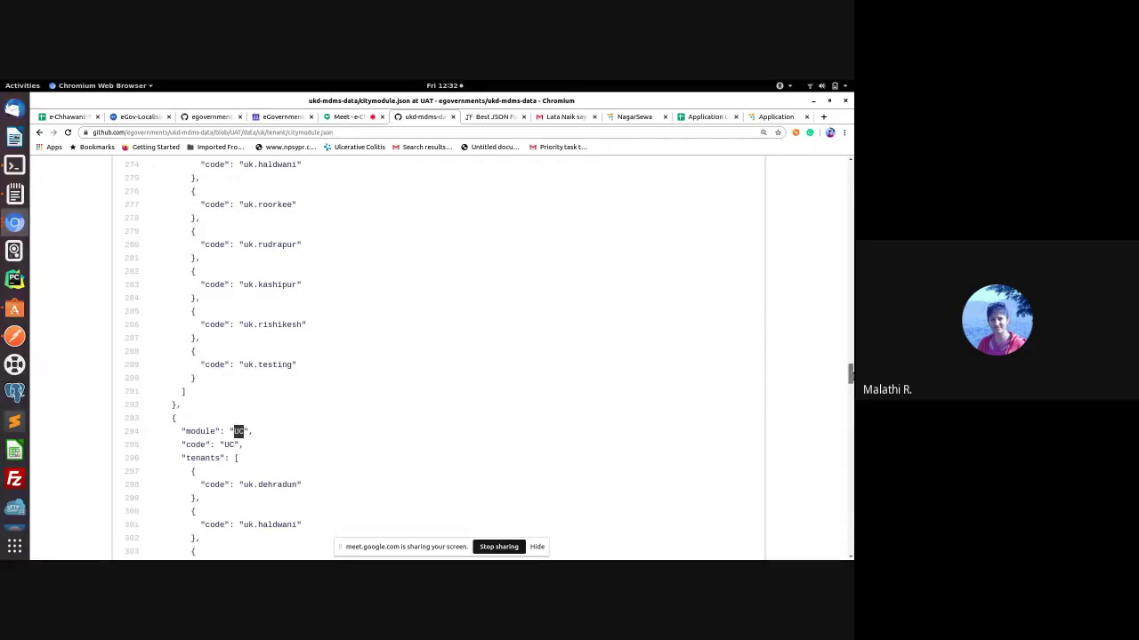
Step: Return to the start of citymodule.json, check the Trade License page and the Application Links & Credentials sheet, and highlight the TL module line
{"action": "left_click_drag", "start_coordinate": [849, 374], "coordinate": [850, 174]}
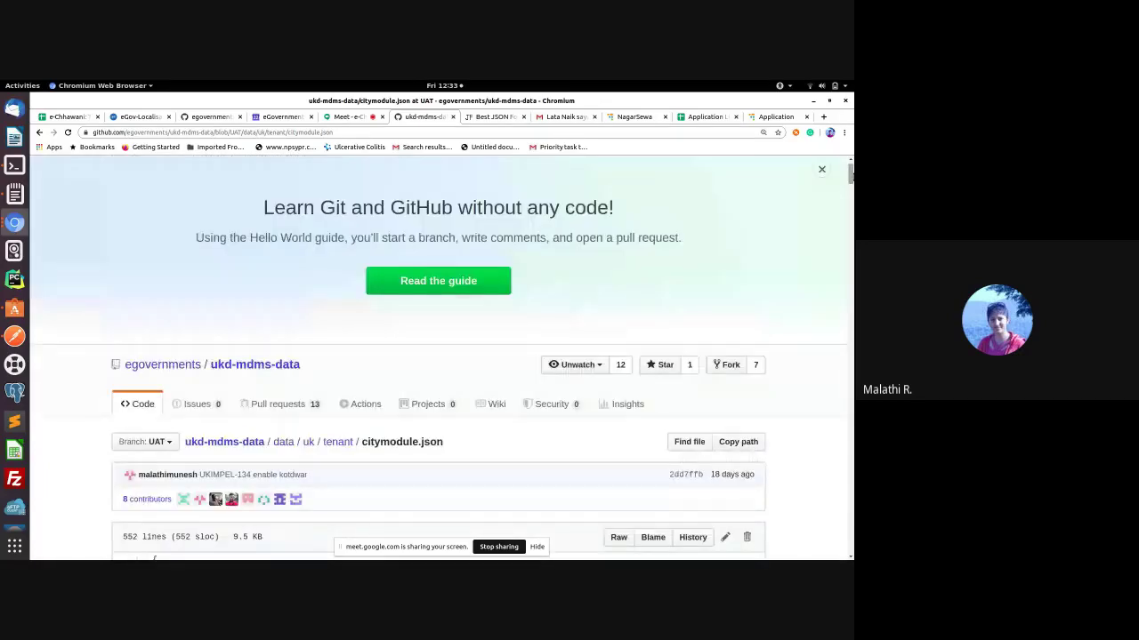
{"action": "scroll", "coordinate": [783, 424], "scroll_direction": "down", "scroll_amount": 5}
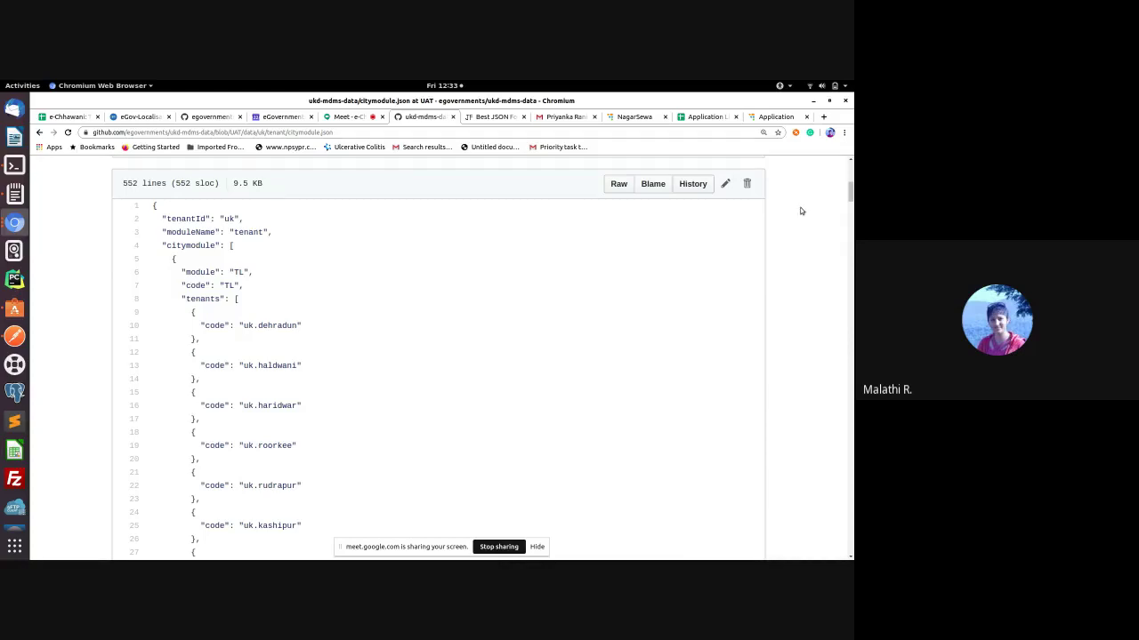
{"action": "left_click", "coordinate": [775, 117]}
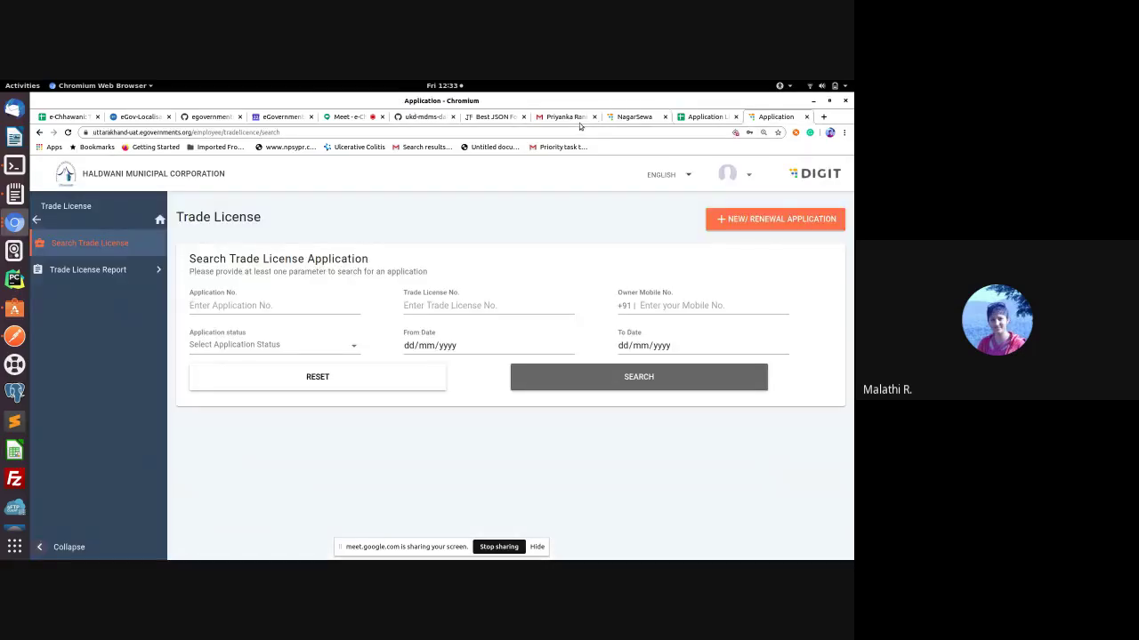
{"action": "left_click", "coordinate": [692, 119]}
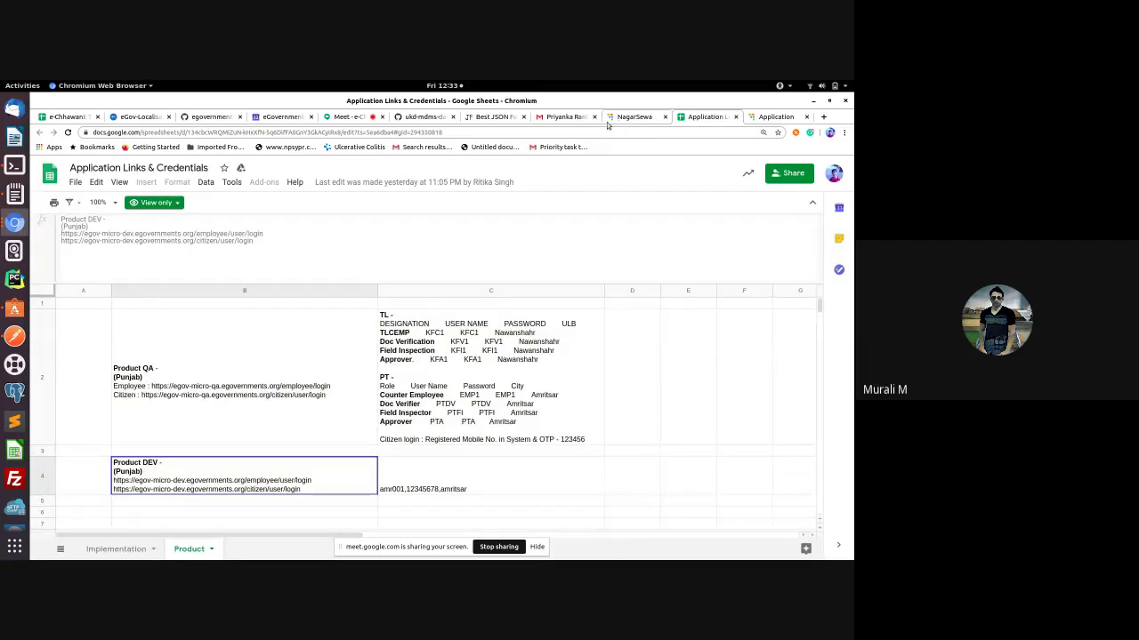
{"action": "left_click", "coordinate": [418, 119]}
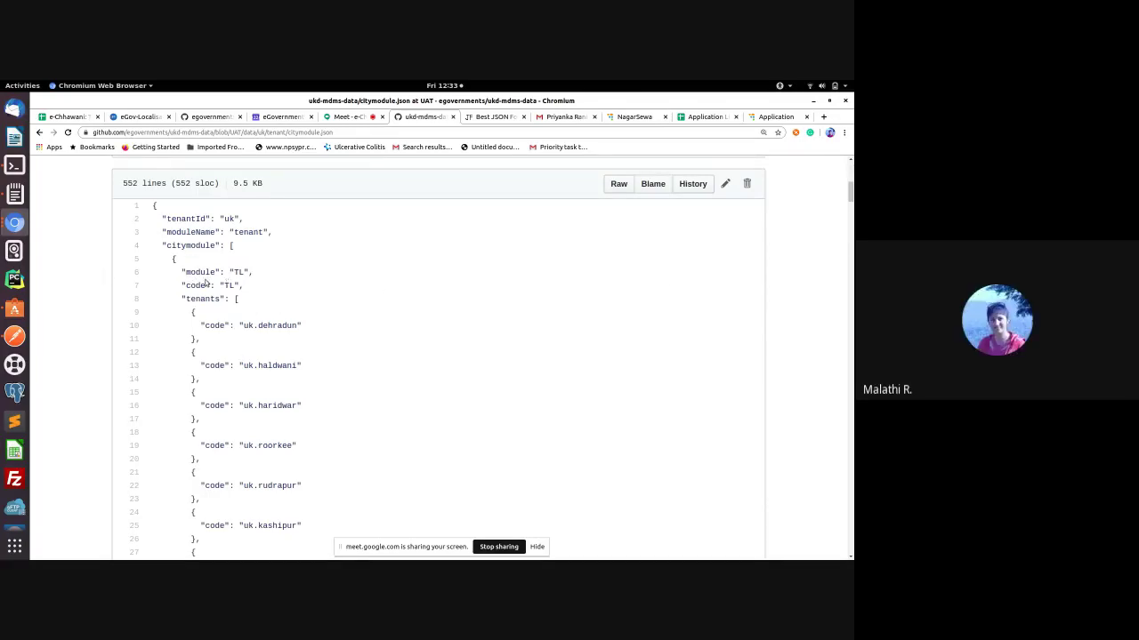
{"action": "triple_click", "coordinate": [236, 273]}
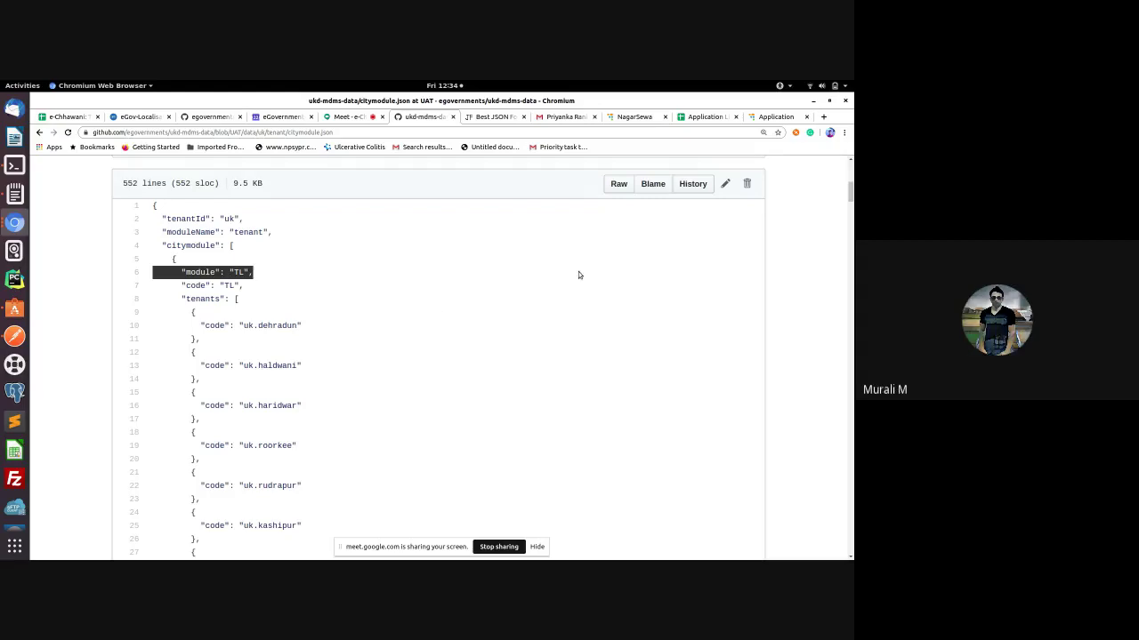
Step: Copy the Product QA employee login URL from the Application Links & Credentials sheet
{"action": "left_click", "coordinate": [705, 117]}
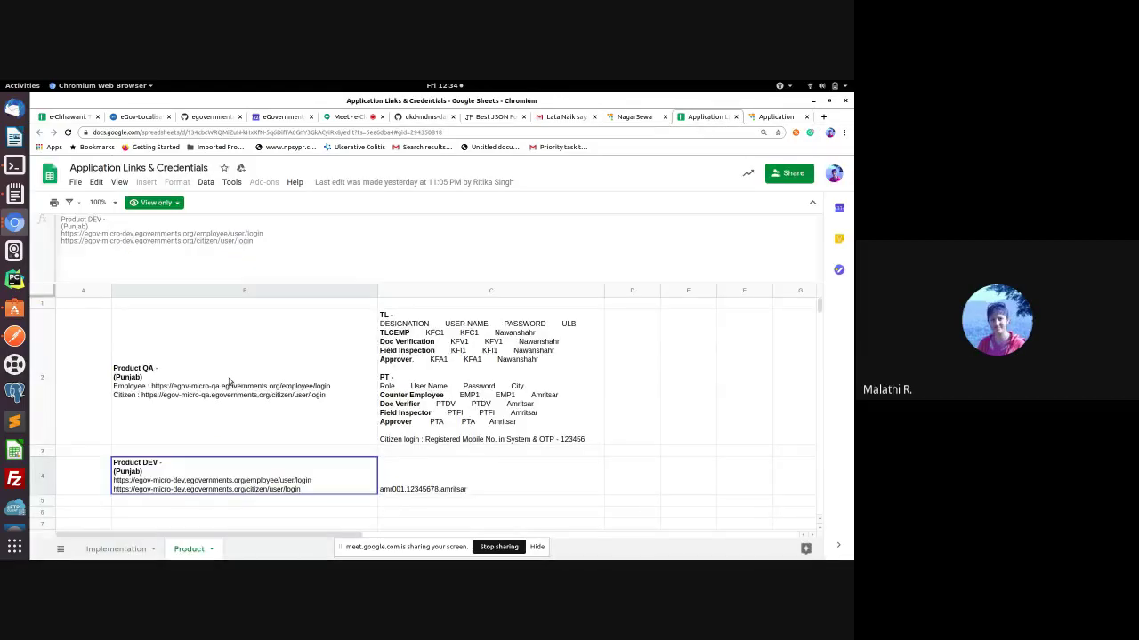
{"action": "left_click", "coordinate": [630, 118]}
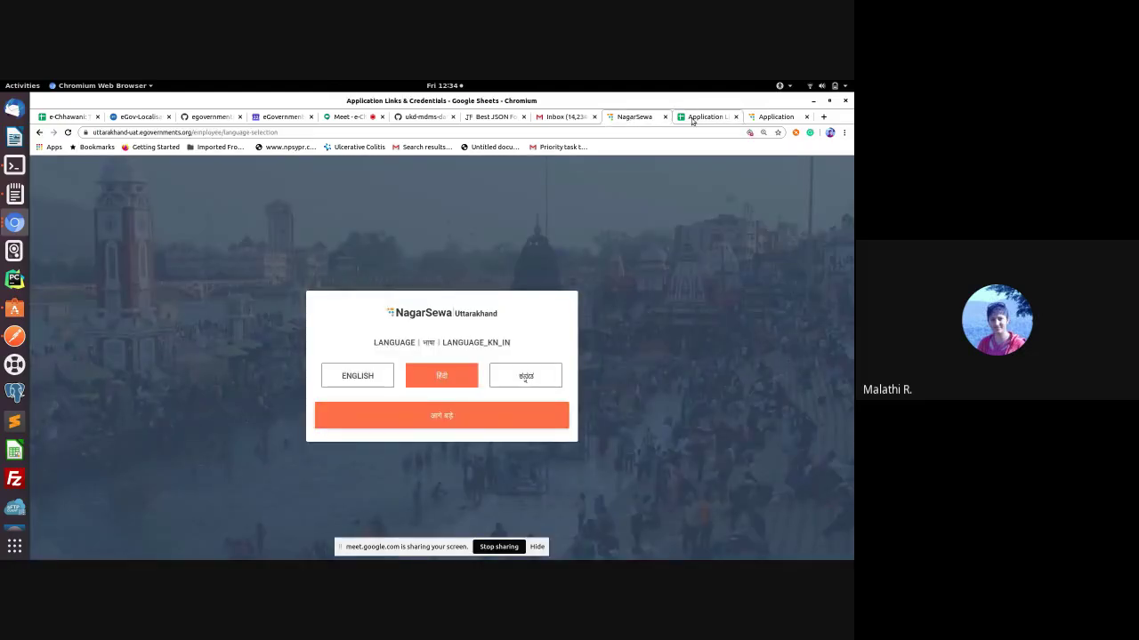
{"action": "left_click", "coordinate": [693, 121]}
{"action": "left_click", "coordinate": [227, 386]}
{"action": "left_click_drag", "start_coordinate": [97, 240], "coordinate": [281, 240]}
{"action": "key", "text": "ctrl+c"}
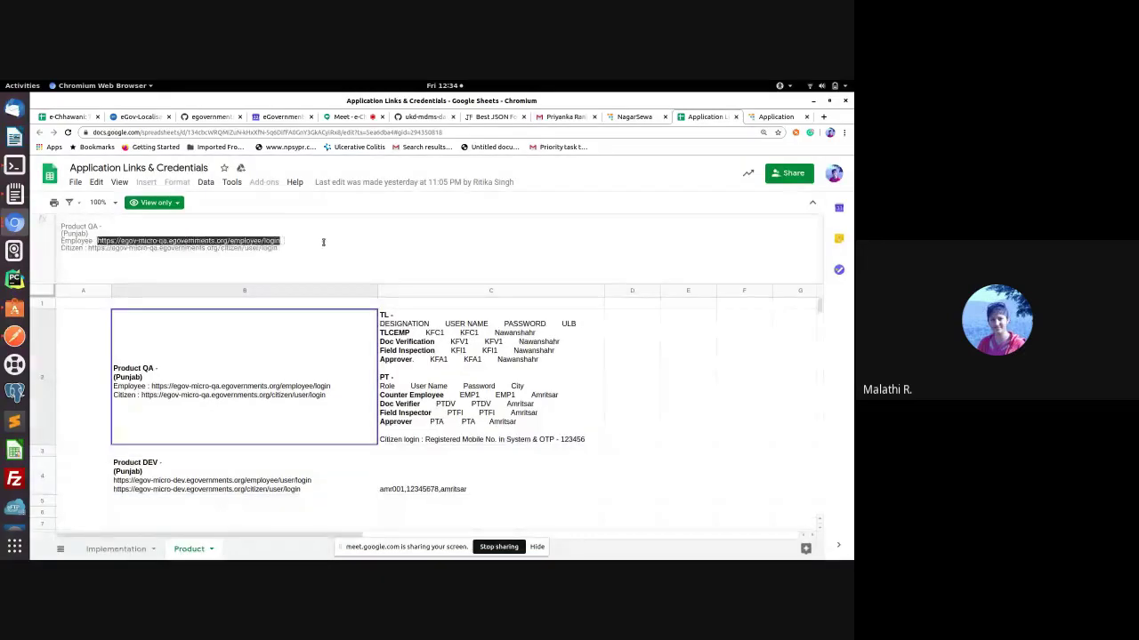
Step: Open the copied employee login address in a new tab and continue in English to the mSeva Punjab login form
{"action": "left_click", "coordinate": [823, 117]}
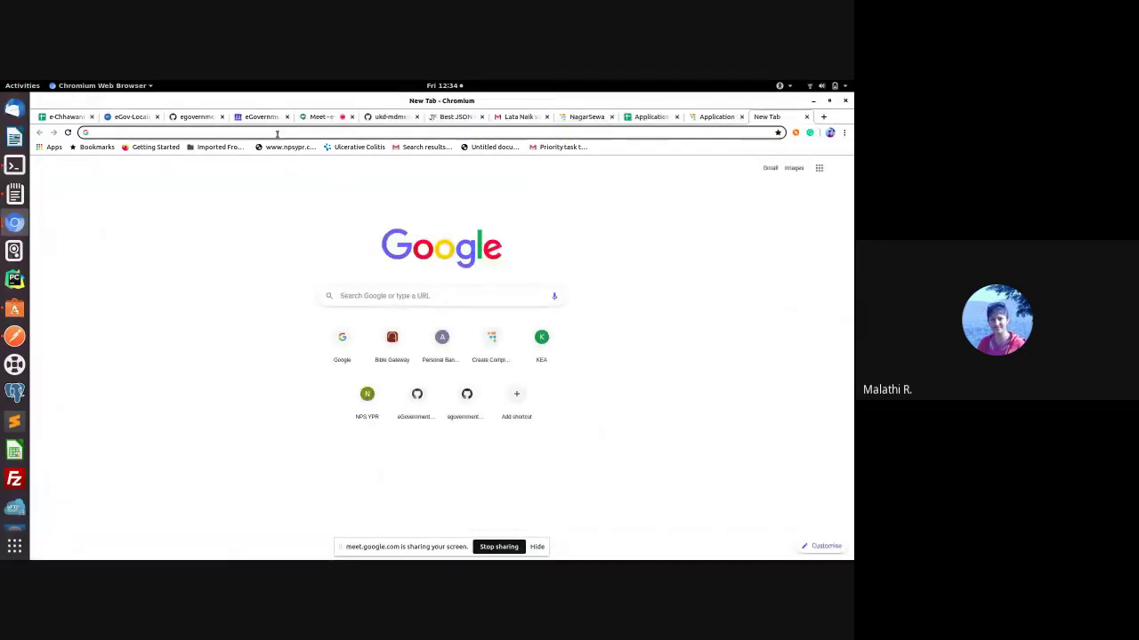
{"action": "key", "text": "ctrl+v"}
{"action": "key", "text": "Return"}
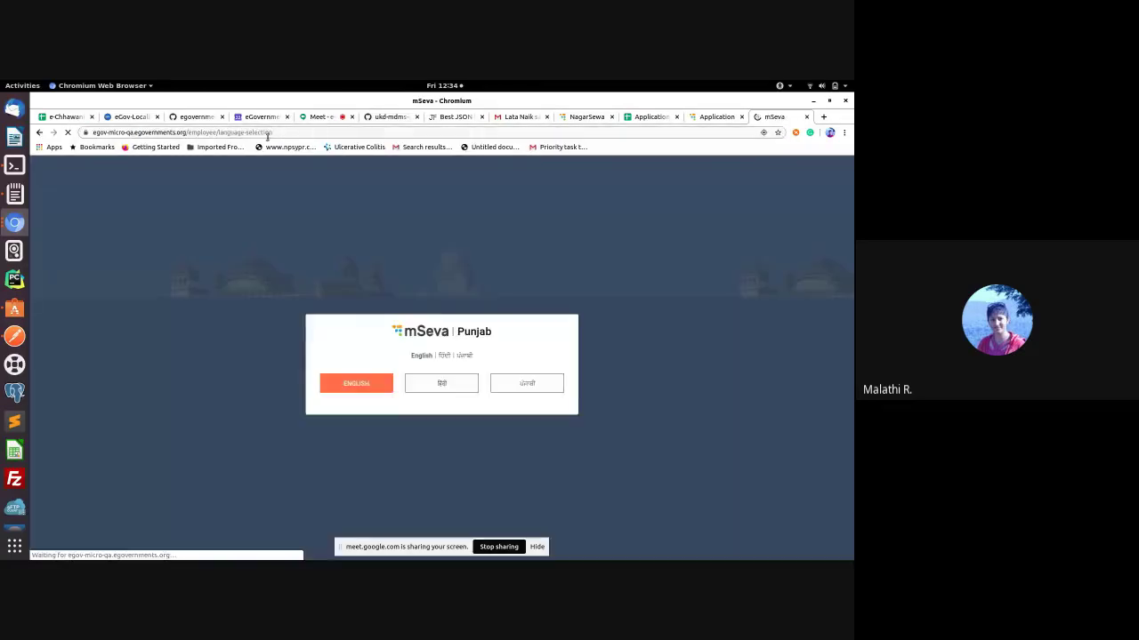
{"action": "left_click", "coordinate": [371, 403]}
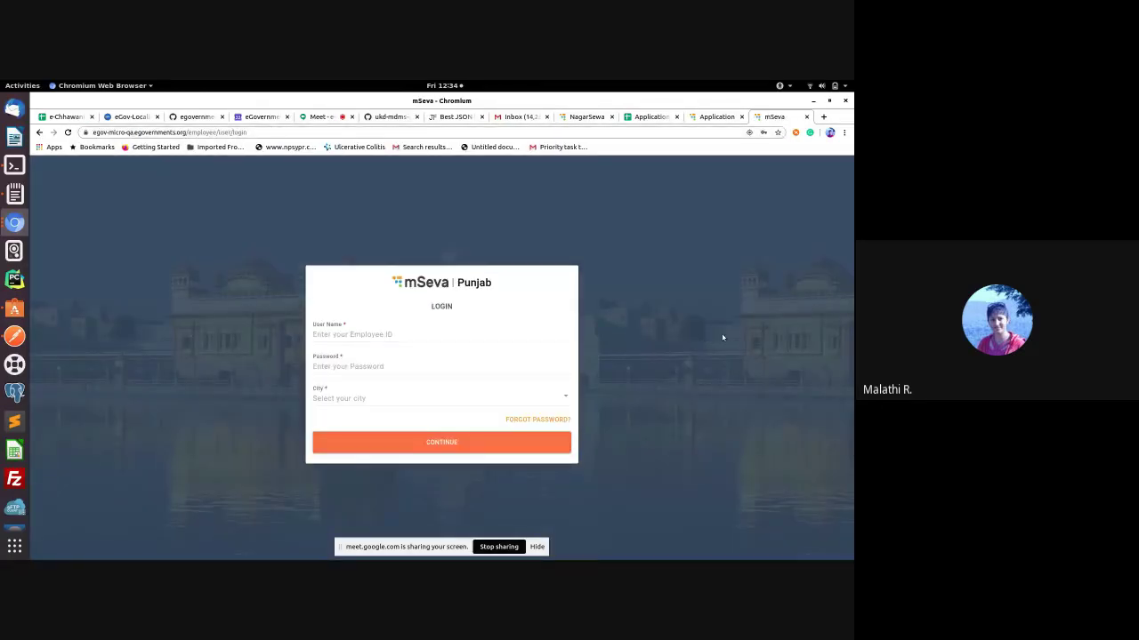
Step: Log in to mSeva Punjab with the employee's user name and password, selecting Amritsar as the city
{"action": "left_click", "coordinate": [356, 332]}
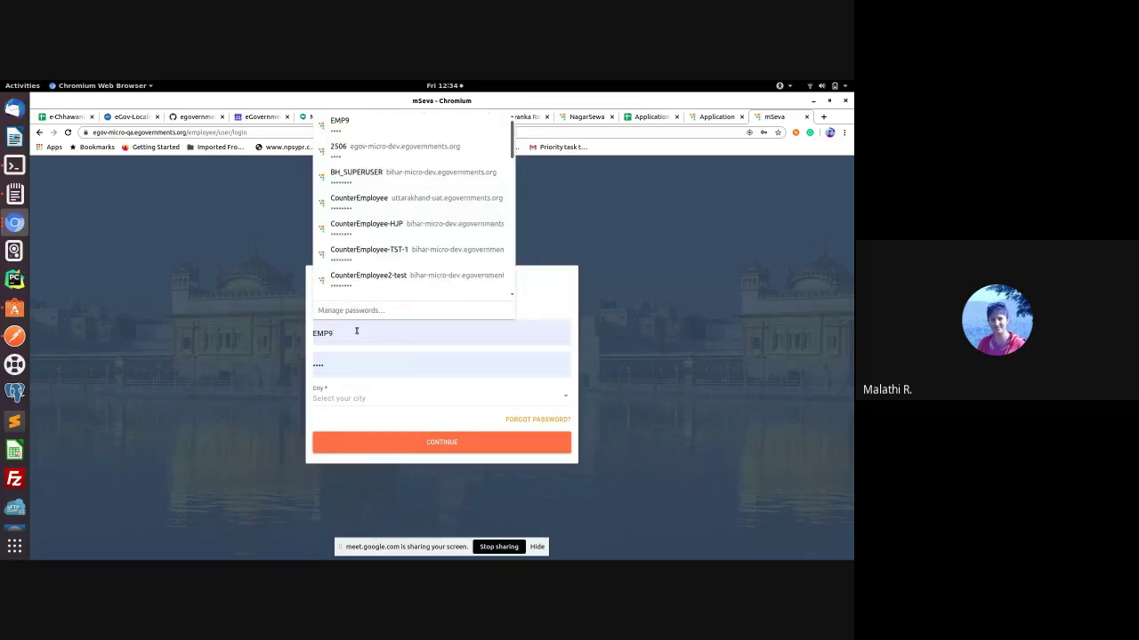
{"action": "key", "text": "BackSpace"}
{"action": "type", "text": "1"}
{"action": "left_click", "coordinate": [571, 367]}
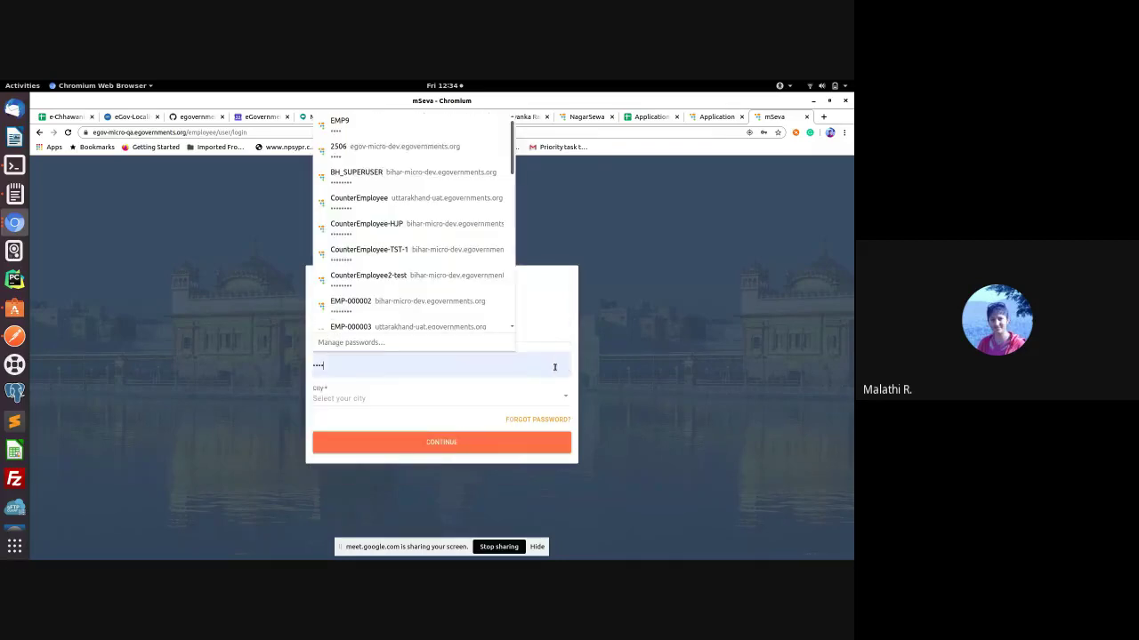
{"action": "left_click", "coordinate": [377, 383]}
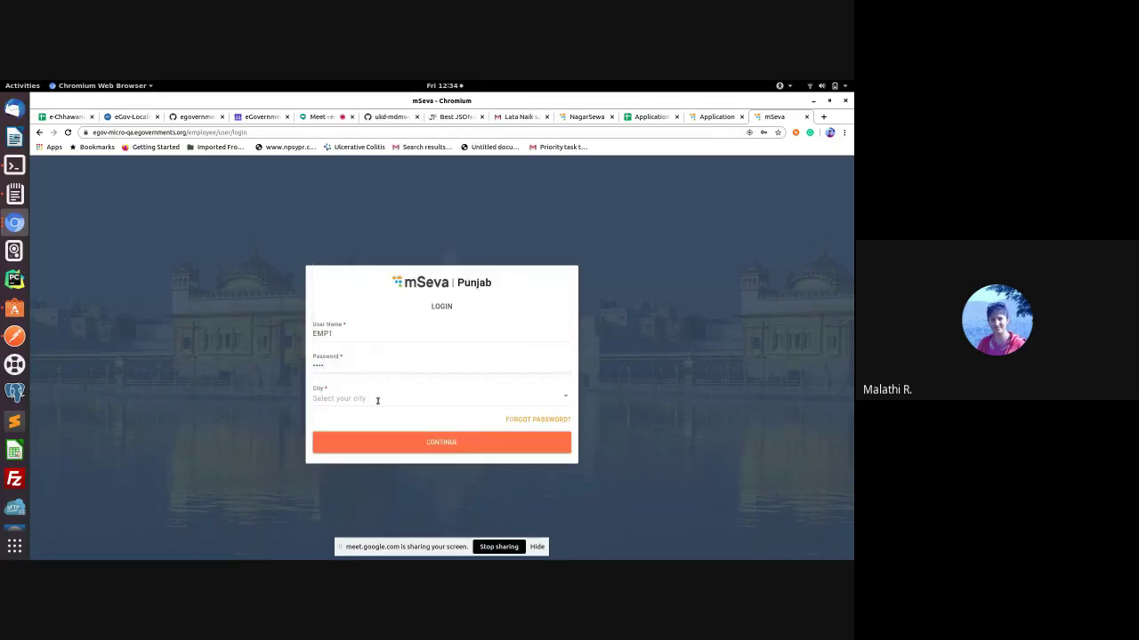
{"action": "left_click", "coordinate": [376, 398]}
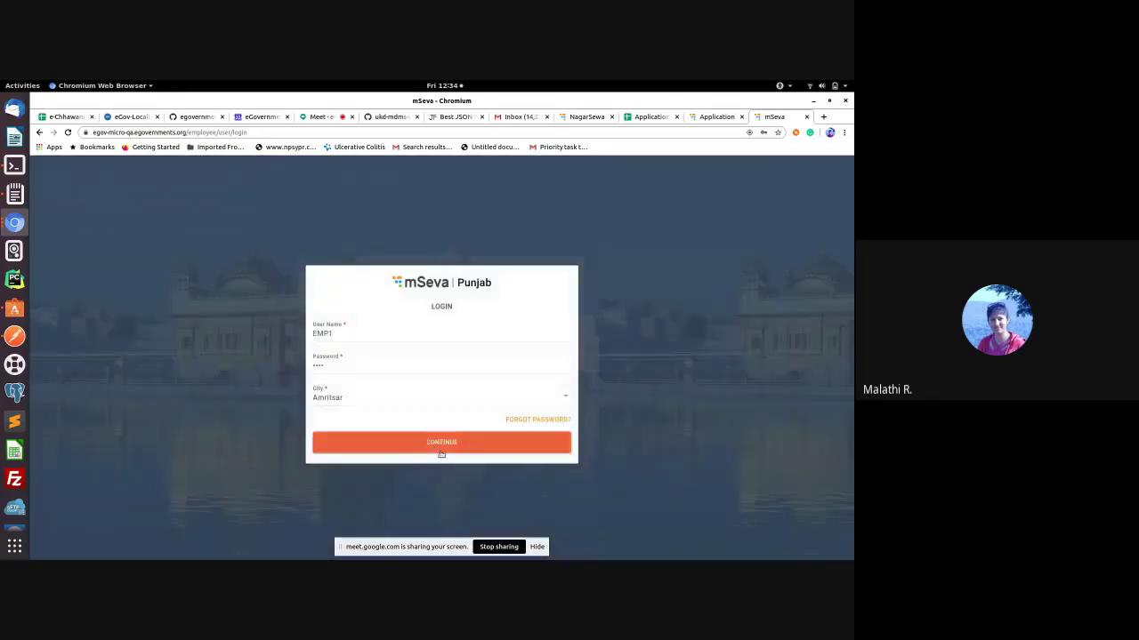
{"action": "left_click", "coordinate": [456, 445]}
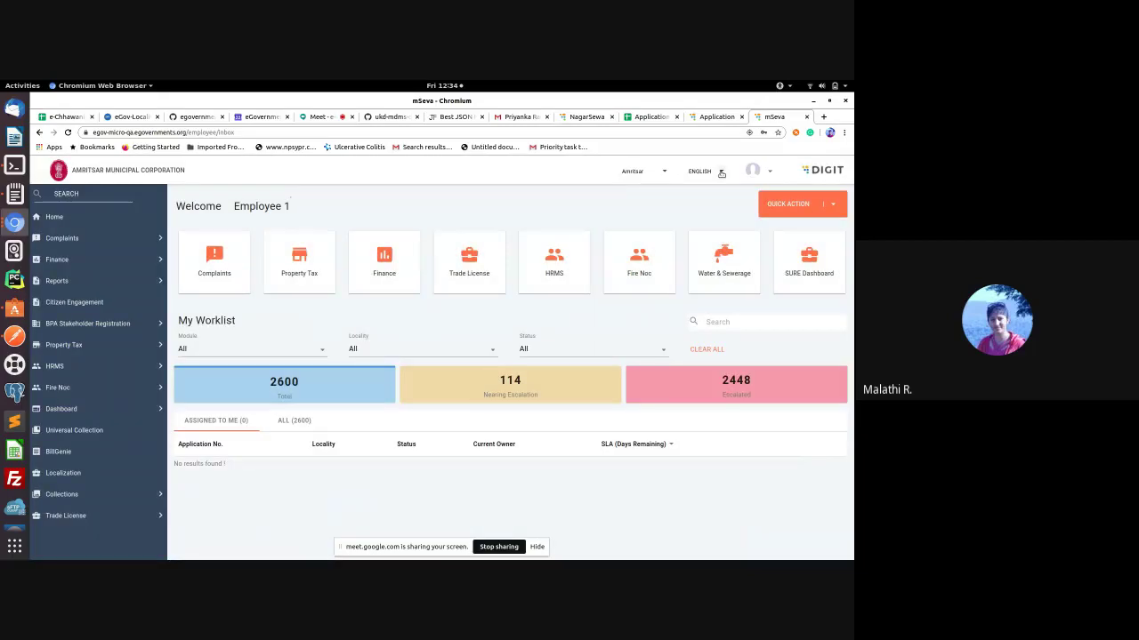
Step: Examine the available languages and cities in the header of the Amritsar home page
{"action": "left_click", "coordinate": [716, 171]}
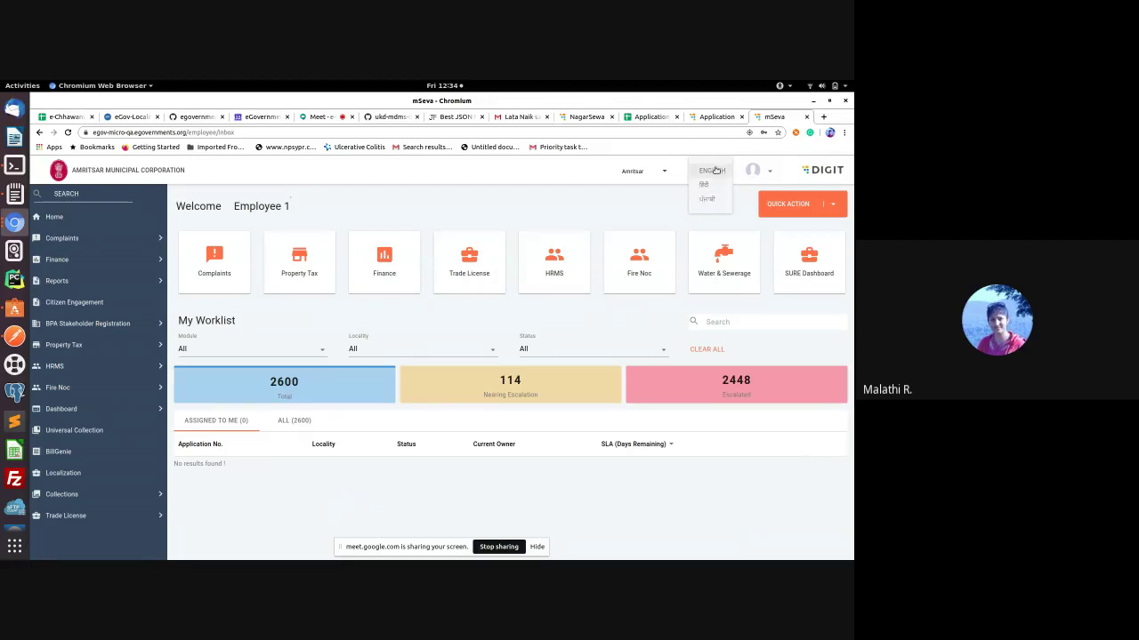
{"action": "left_click", "coordinate": [624, 202]}
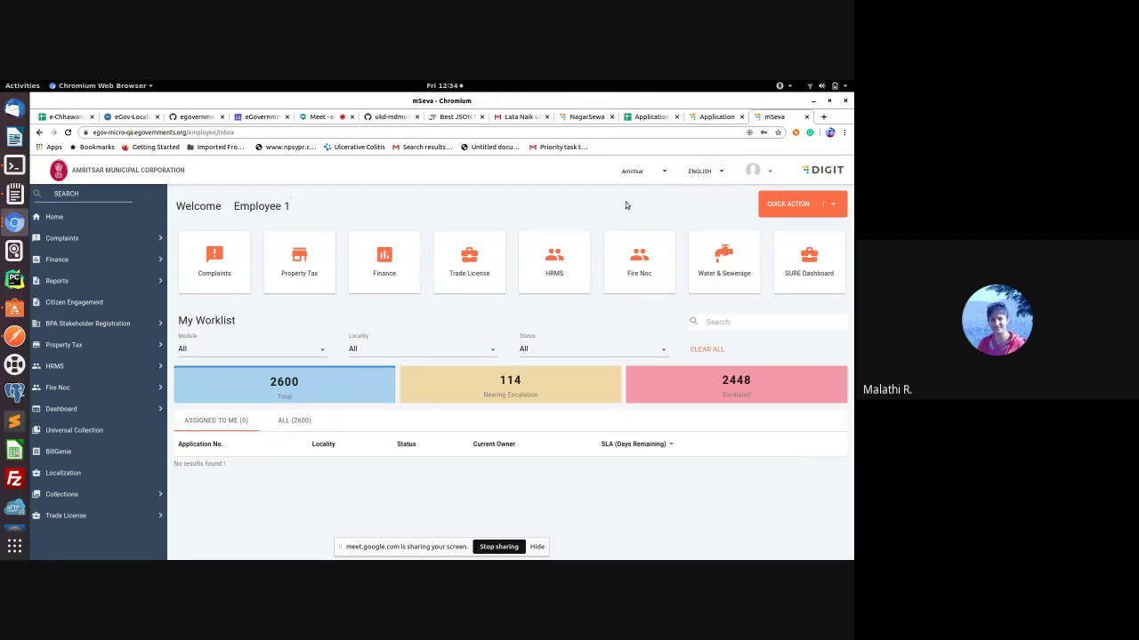
{"action": "left_click", "coordinate": [663, 171]}
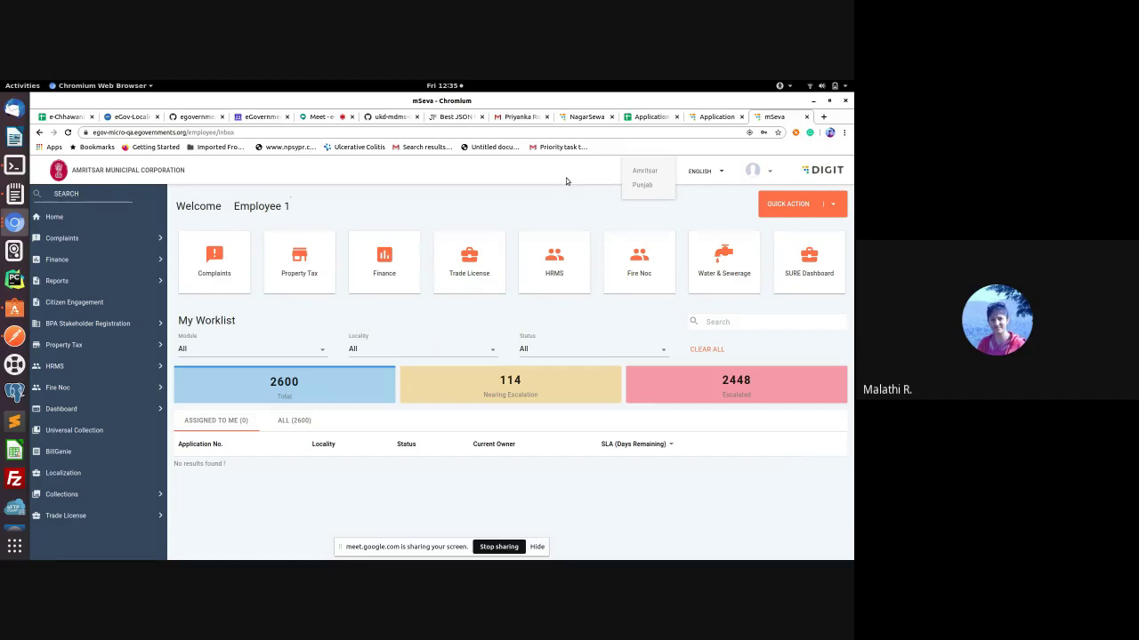
{"action": "left_click", "coordinate": [658, 170]}
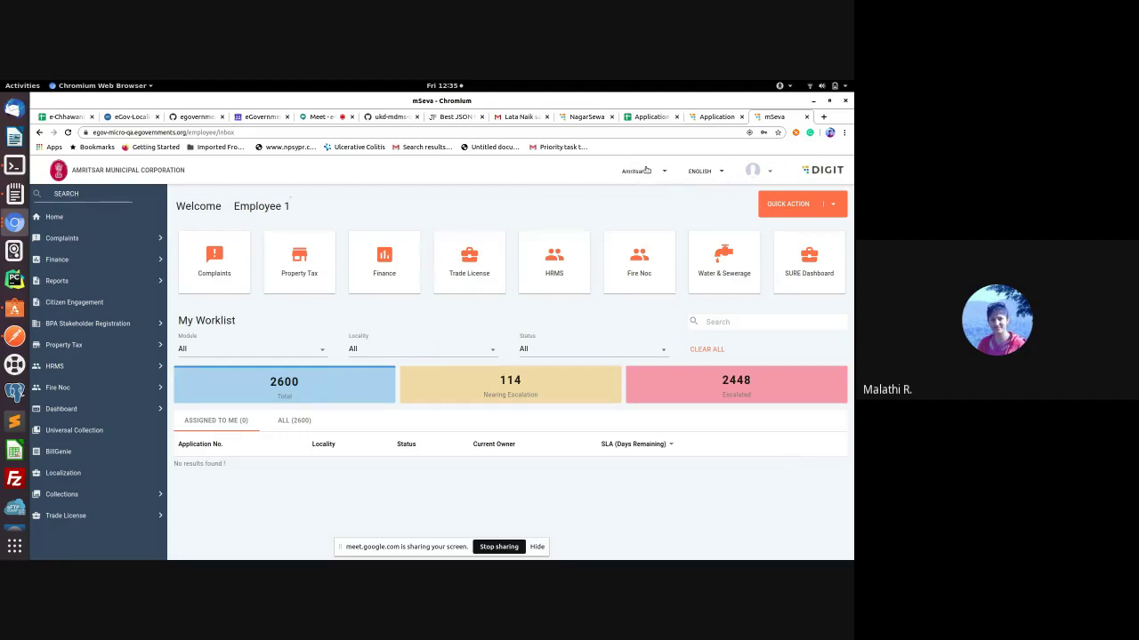
Step: Log in to NagarSewa Uttarakhand in English with the prefilled counter employee credentials, selecting Haridwar as the city
{"action": "left_click", "coordinate": [600, 121]}
{"action": "left_click", "coordinate": [371, 368]}
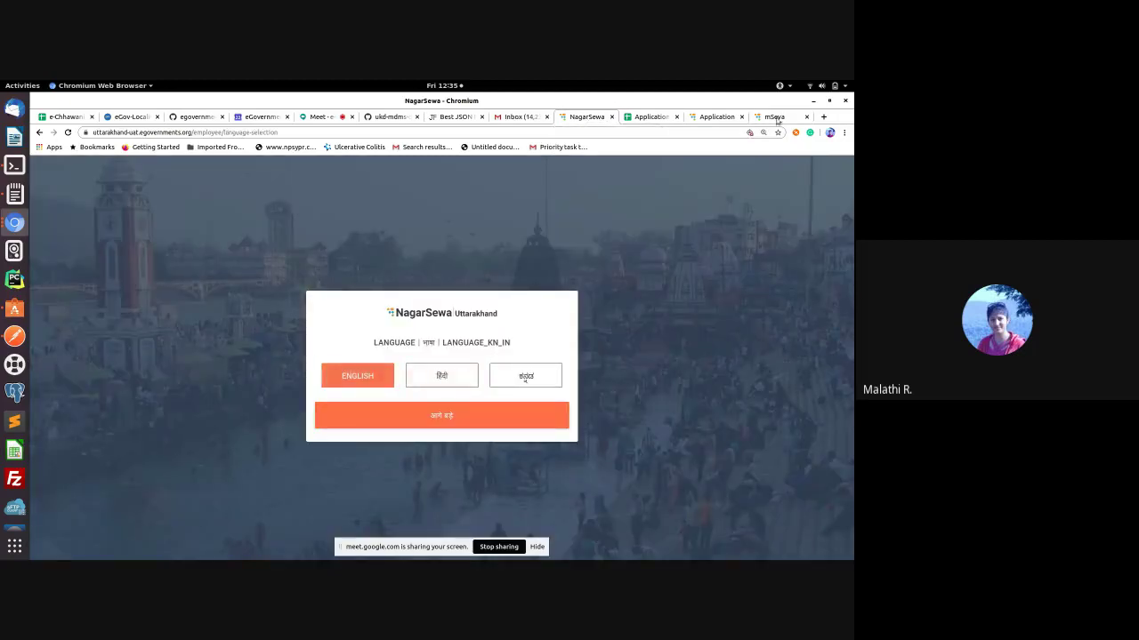
{"action": "left_click", "coordinate": [516, 414]}
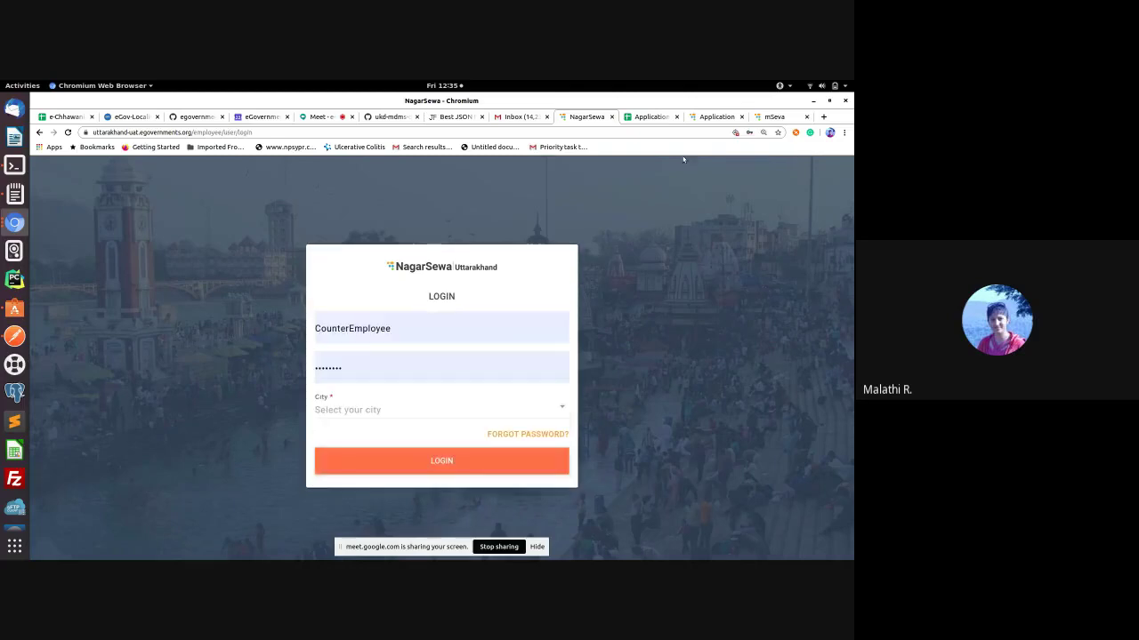
{"action": "left_click", "coordinate": [372, 409]}
{"action": "left_click", "coordinate": [302, 300]}
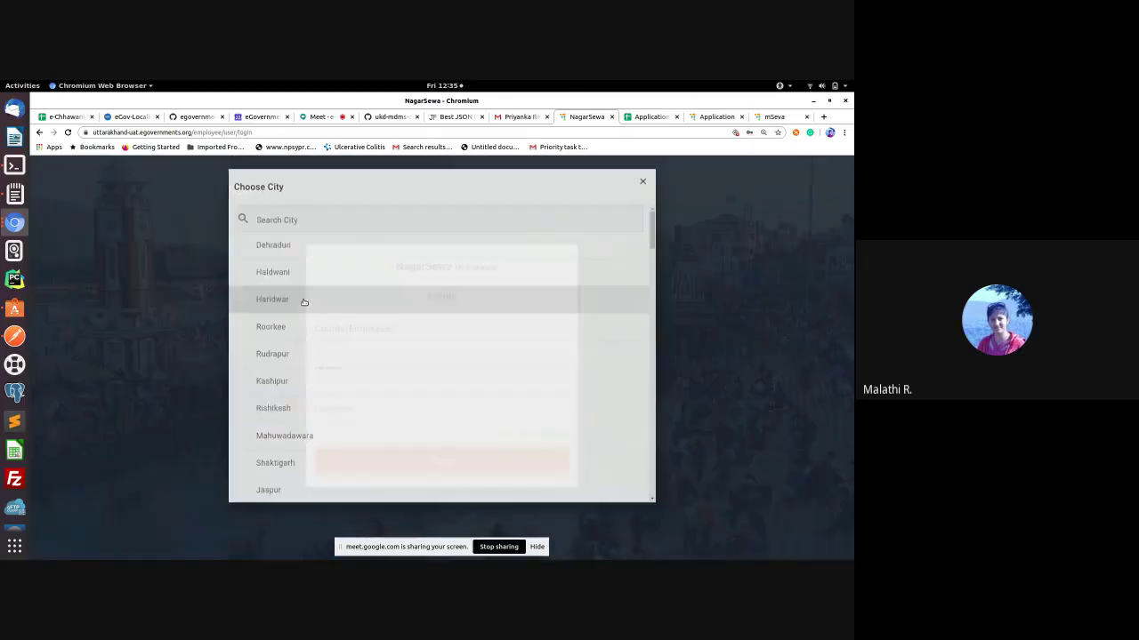
{"action": "left_click", "coordinate": [474, 459]}
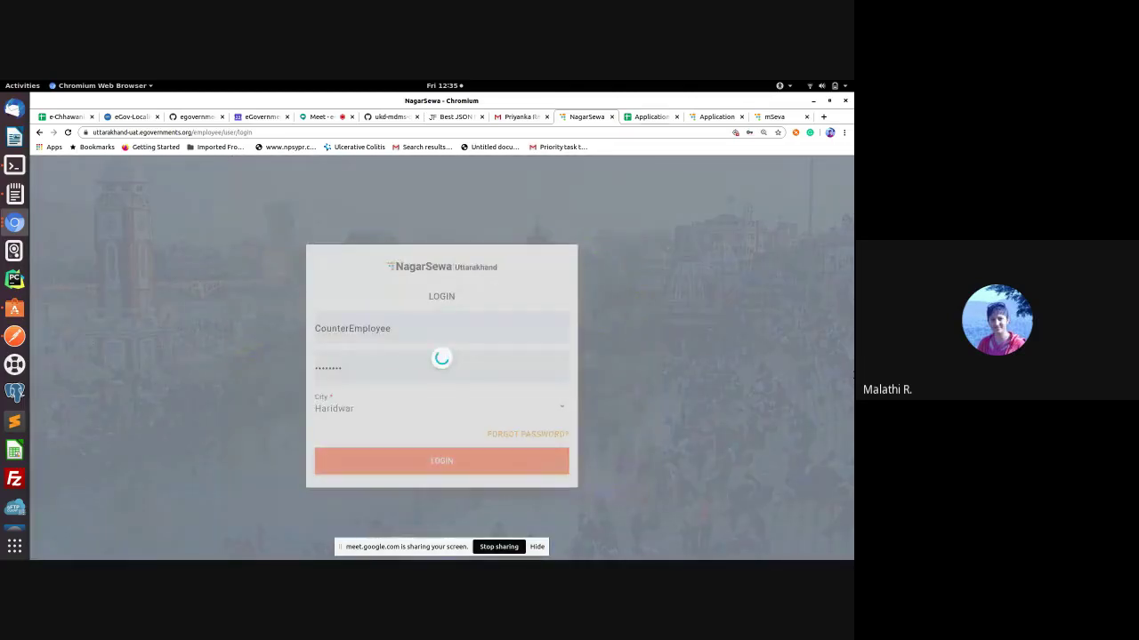
Step: Compare the Haridwar home page header in NagarSewa with the city choices offered in the mSeva header
{"action": "left_click", "coordinate": [774, 116]}
{"action": "left_click", "coordinate": [586, 117]}
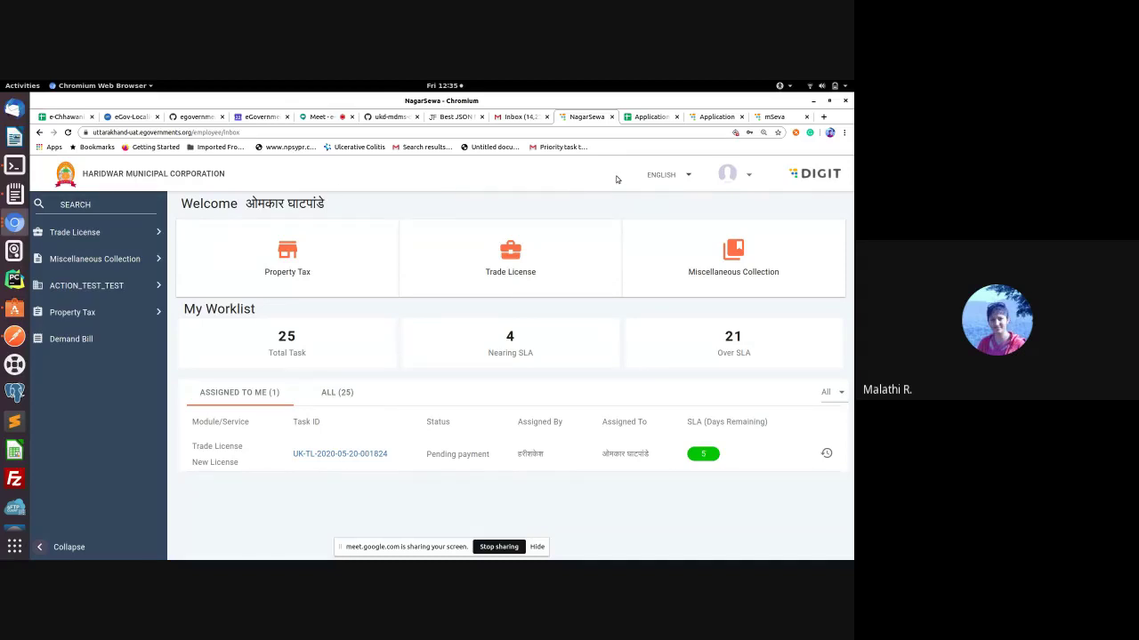
{"action": "key", "text": "ctrl+9"}
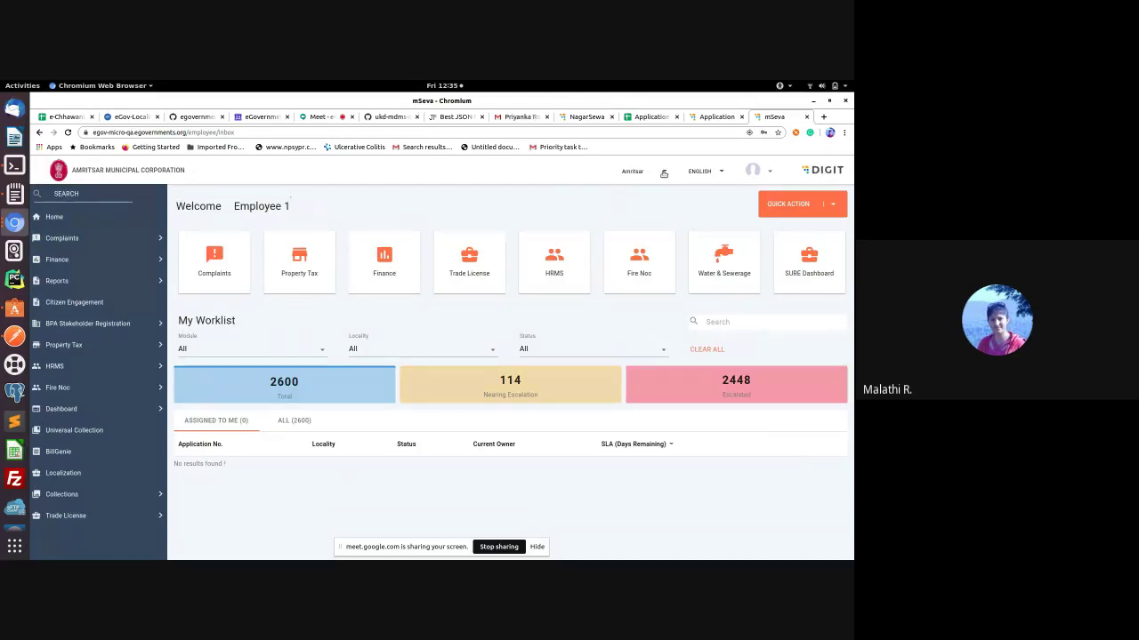
{"action": "left_click", "coordinate": [664, 173]}
{"action": "left_click", "coordinate": [597, 194]}
Step: Open the HRMS employee search in mSeva and change the city to Punjab from there, accepting the redirect to the home page
{"action": "left_click", "coordinate": [43, 366]}
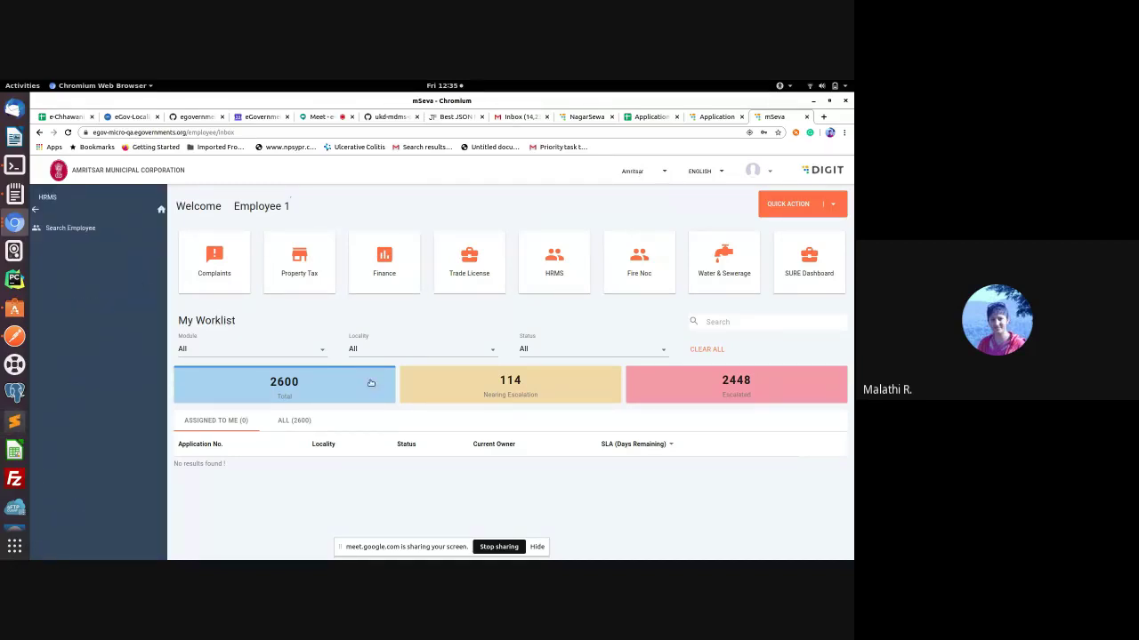
{"action": "left_click", "coordinate": [83, 227]}
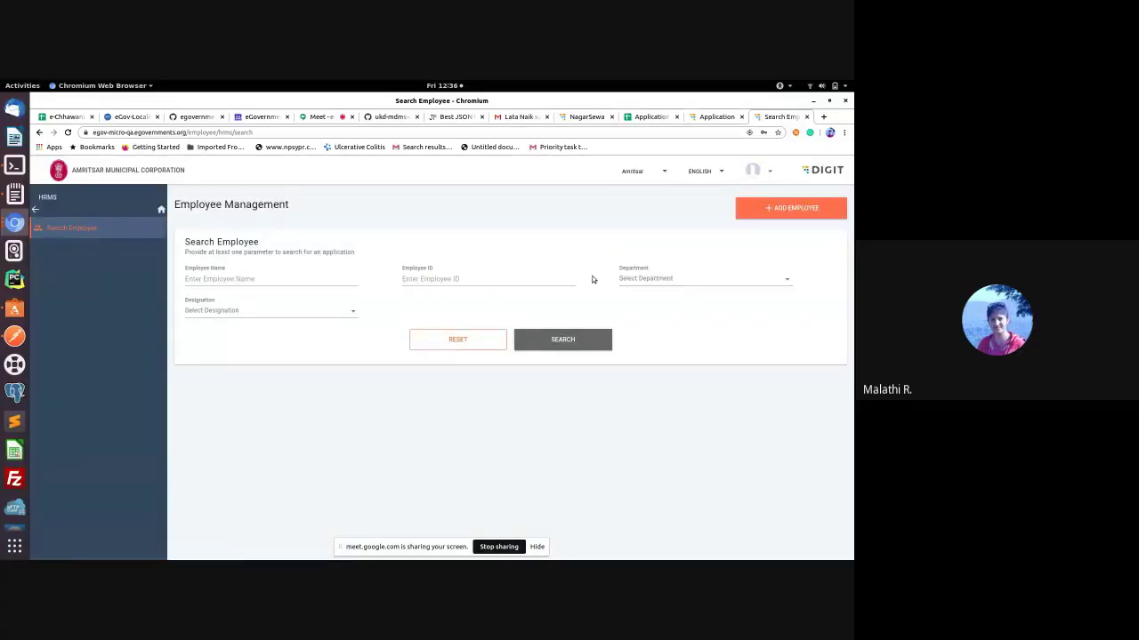
{"action": "left_click", "coordinate": [664, 174]}
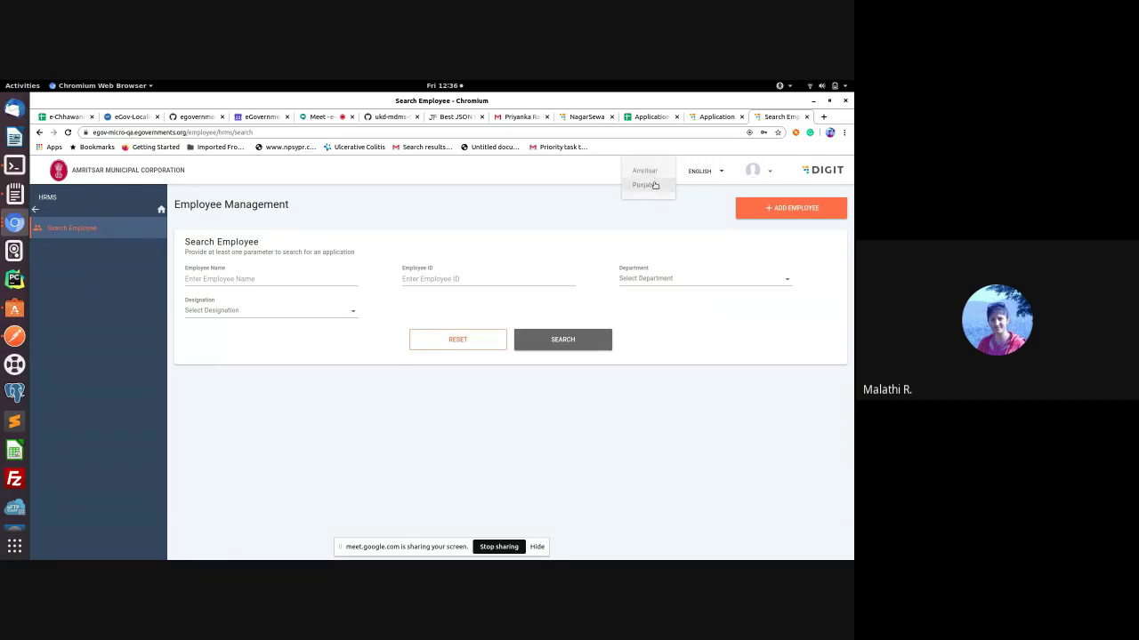
{"action": "left_click", "coordinate": [652, 186]}
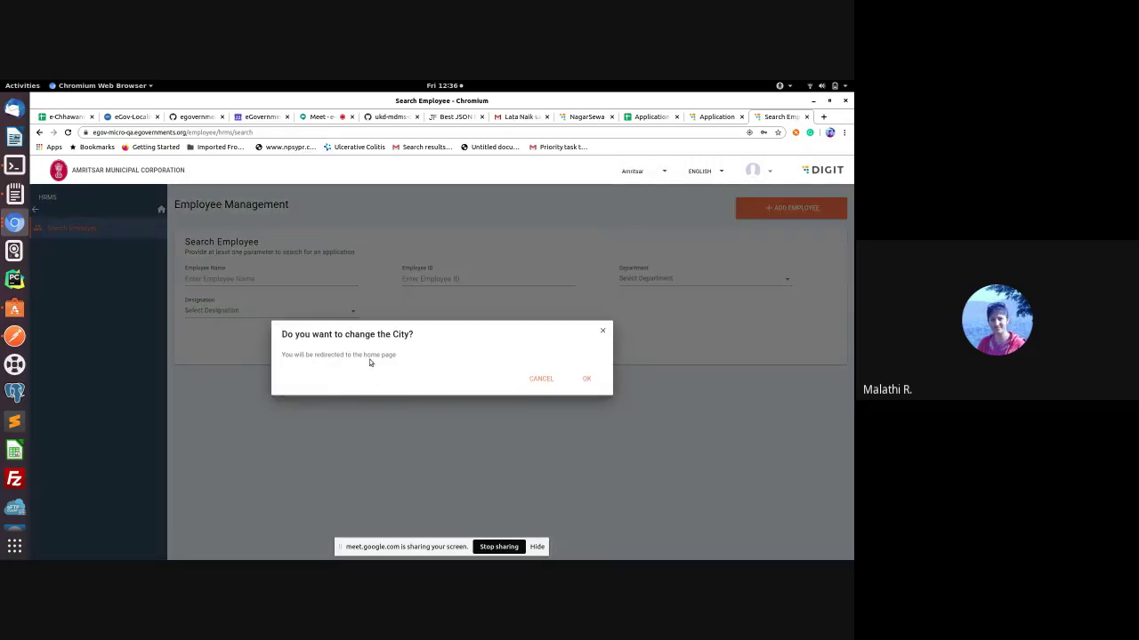
{"action": "left_click", "coordinate": [585, 380]}
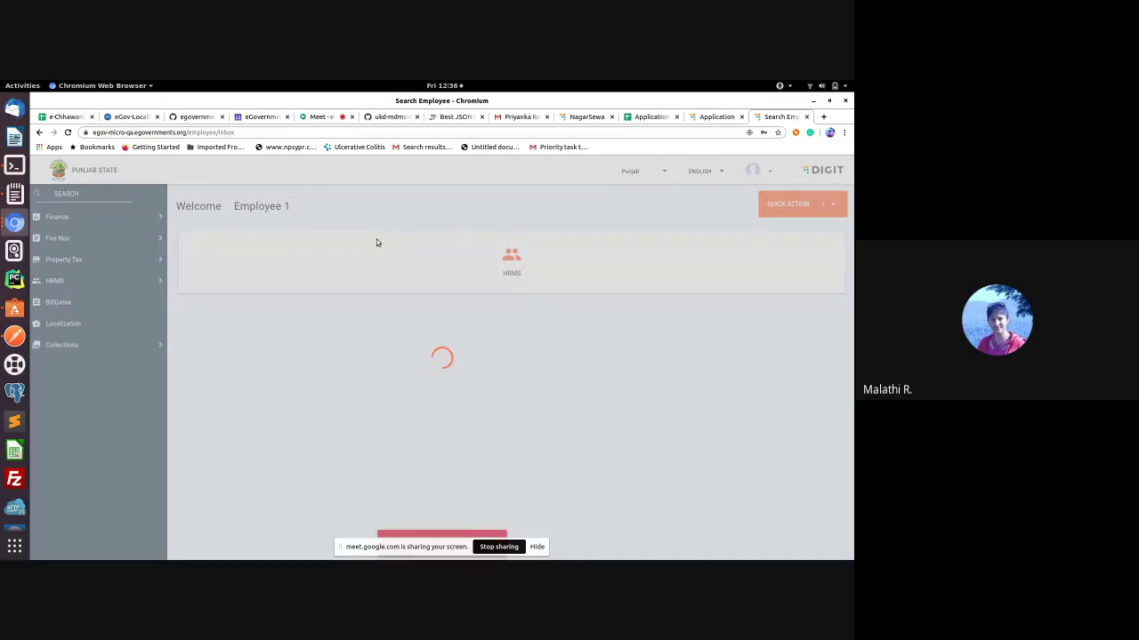
Step: Reload the stuck Punjab home page, log out of mSeva and continue to the employee login in English
{"action": "left_click", "coordinate": [537, 547]}
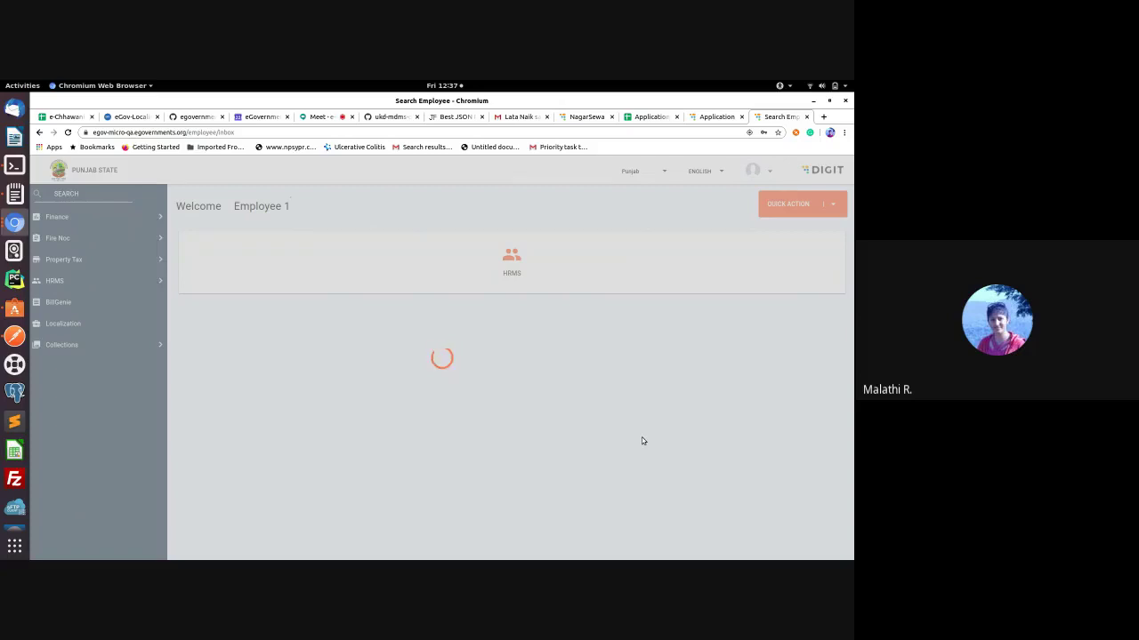
{"action": "left_click", "coordinate": [68, 133]}
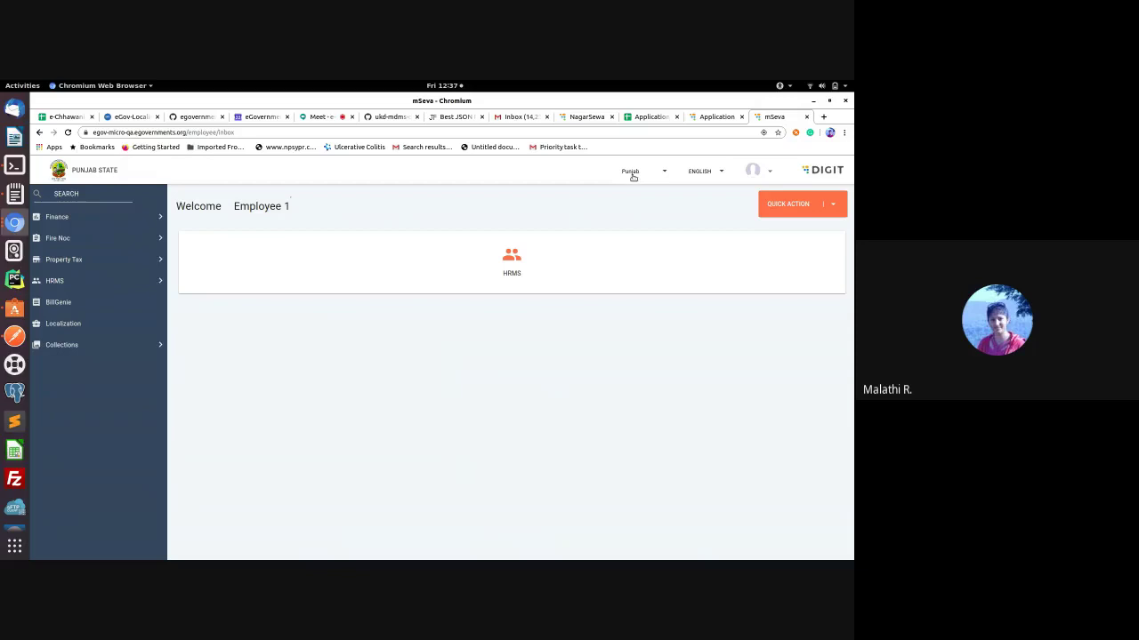
{"action": "left_click", "coordinate": [768, 175]}
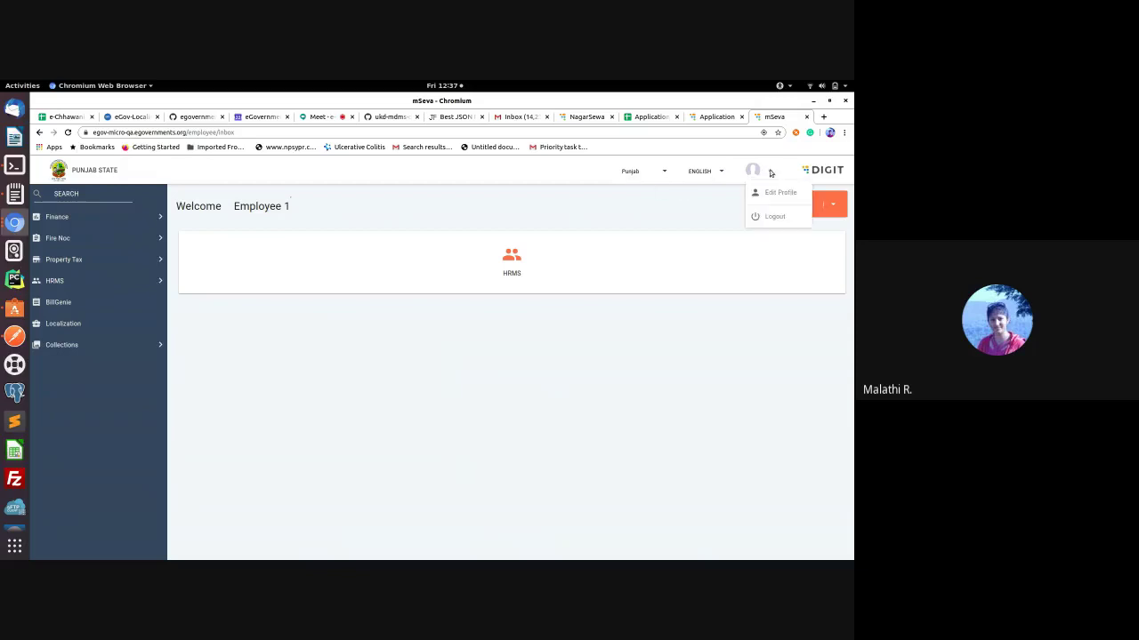
{"action": "left_click", "coordinate": [771, 216]}
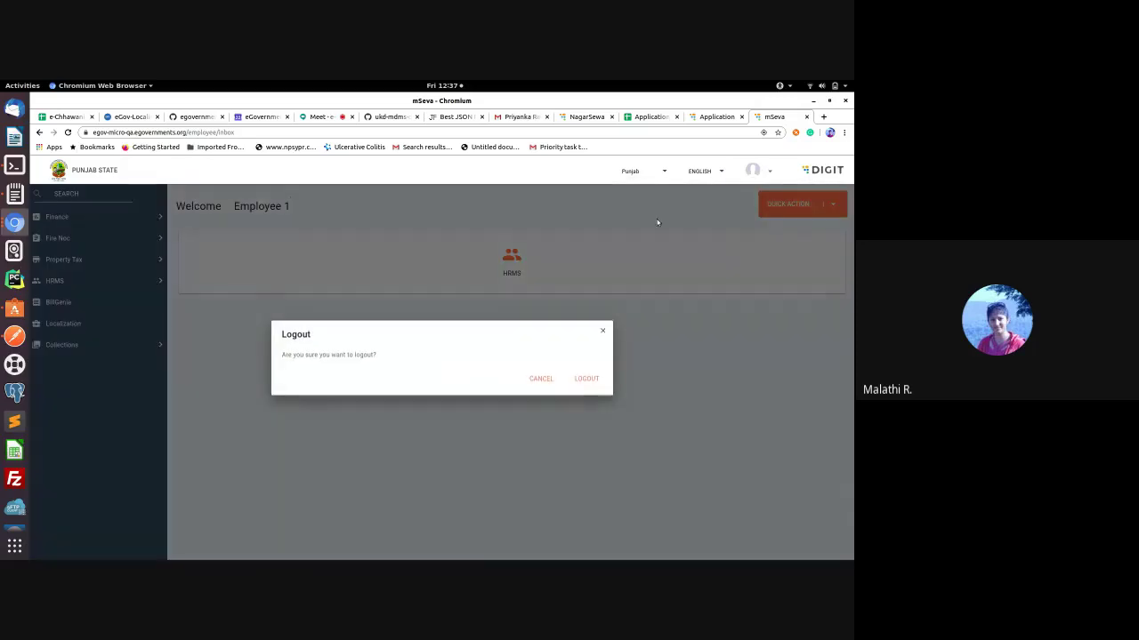
{"action": "left_click", "coordinate": [592, 378]}
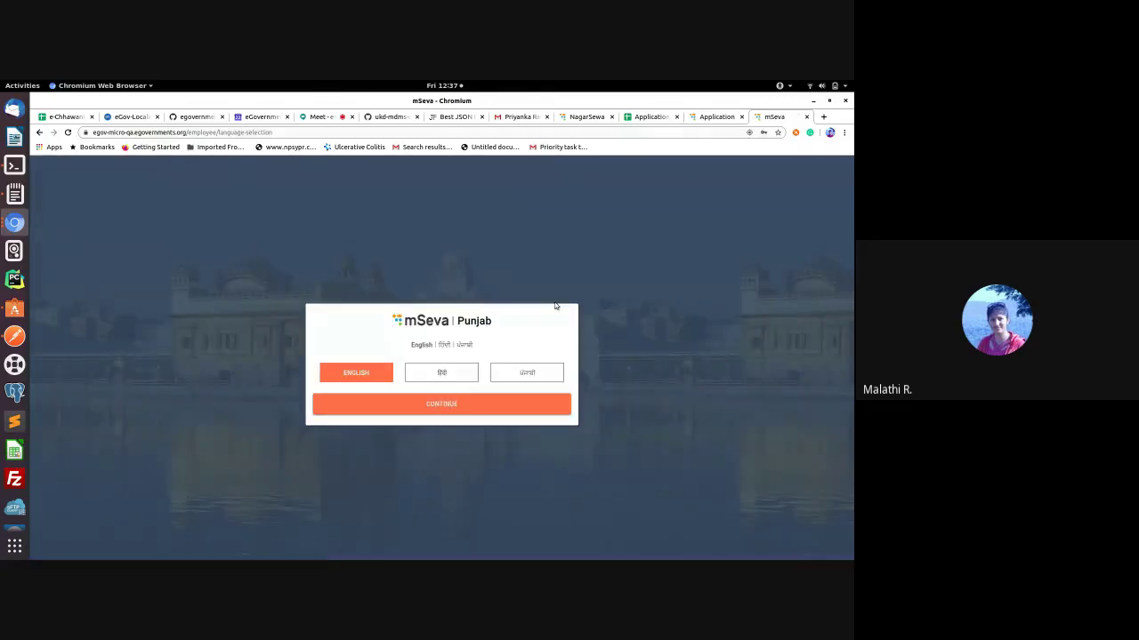
{"action": "left_click", "coordinate": [406, 405]}
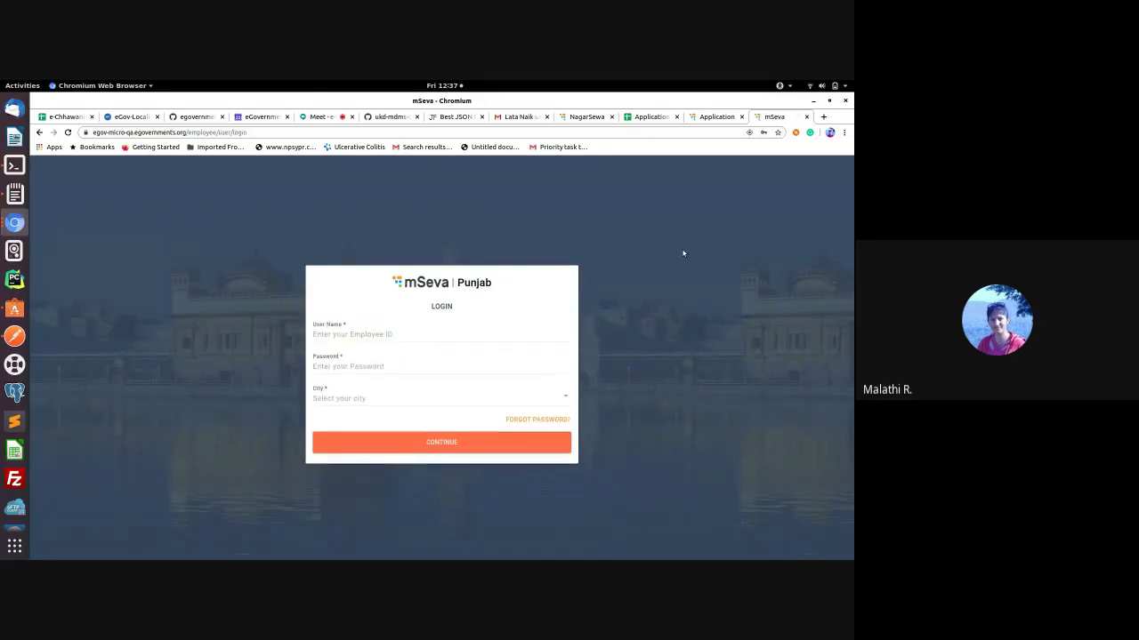
Step: Log in to mSeva with user name EMP9 and the prefilled password, selecting Amritsar as the city
{"action": "left_click", "coordinate": [393, 345]}
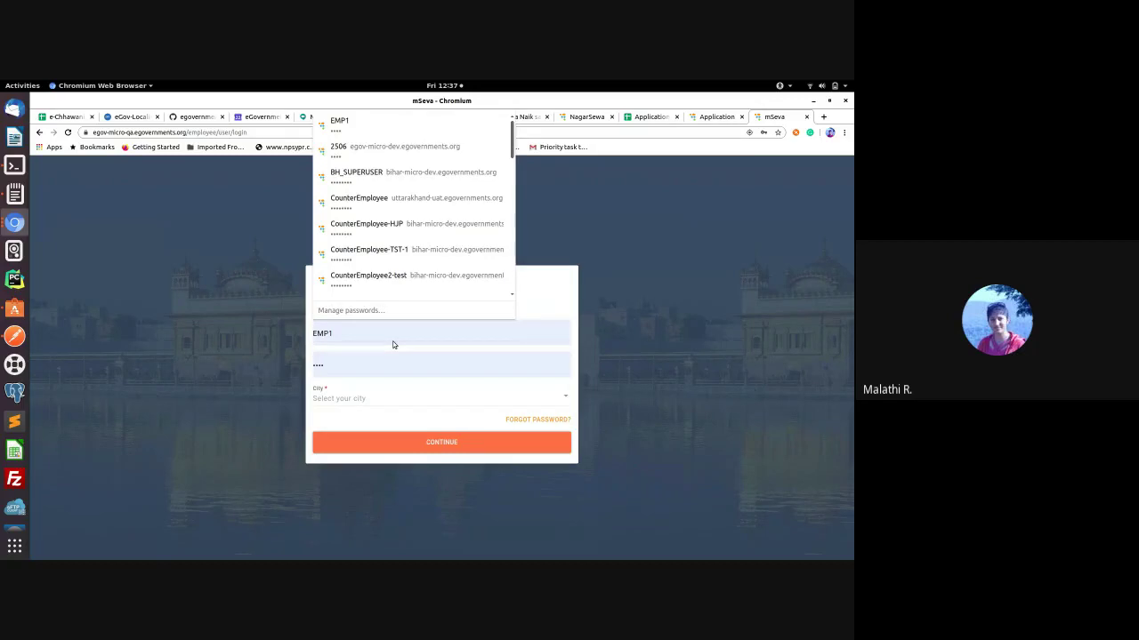
{"action": "key", "text": "BackSpace"}
{"action": "type", "text": "9"}
{"action": "left_click", "coordinate": [351, 367]}
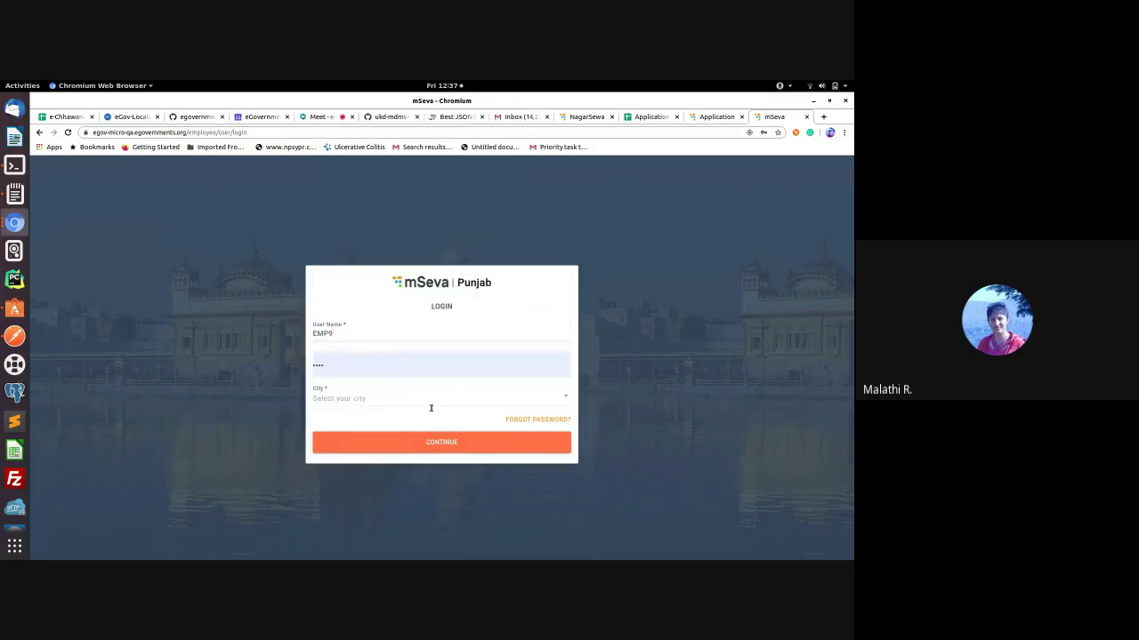
{"action": "left_click", "coordinate": [430, 398]}
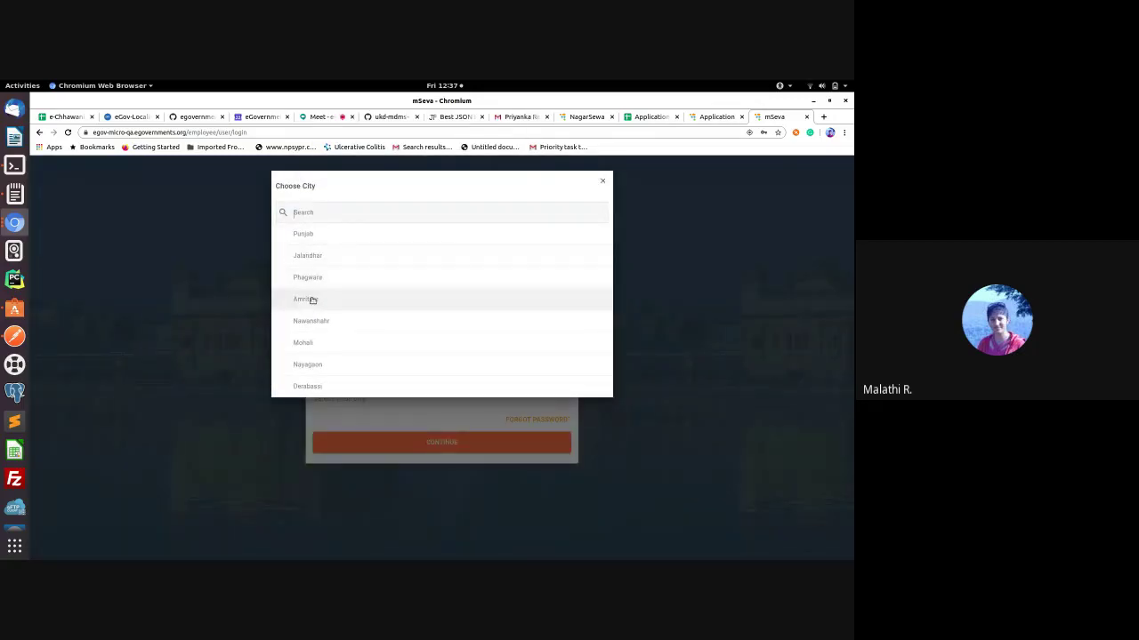
{"action": "left_click", "coordinate": [312, 297]}
{"action": "left_click", "coordinate": [396, 451]}
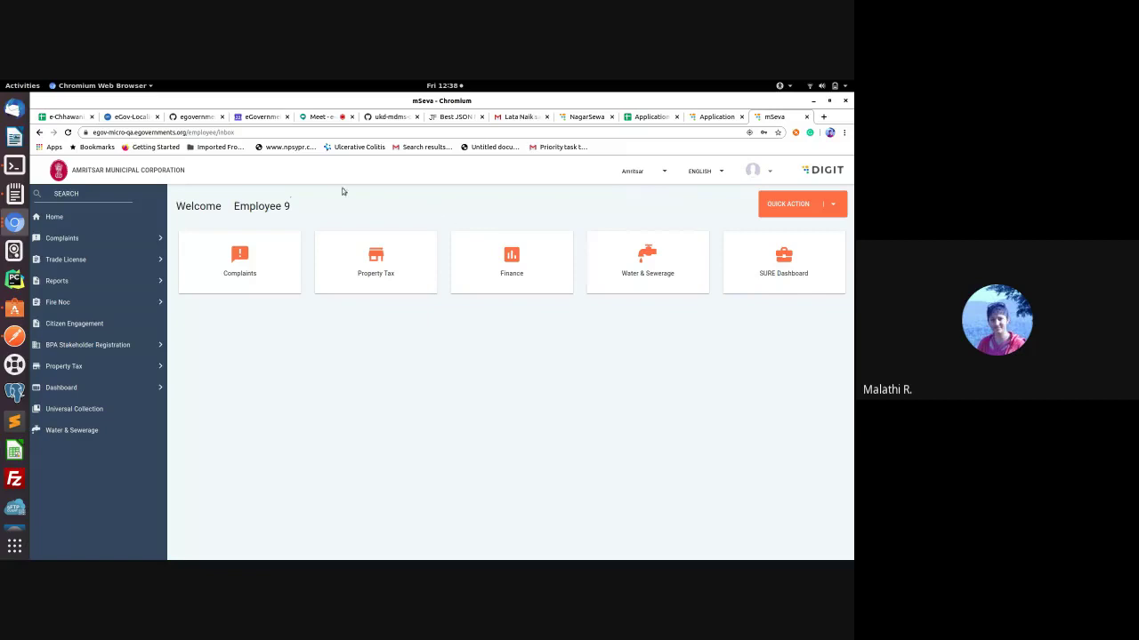
Step: Switch to the ukd-mdms-data repository in GitHub, go up from citymodule.json to the uk folder and look through its module and city folders
{"action": "left_click", "coordinate": [326, 116]}
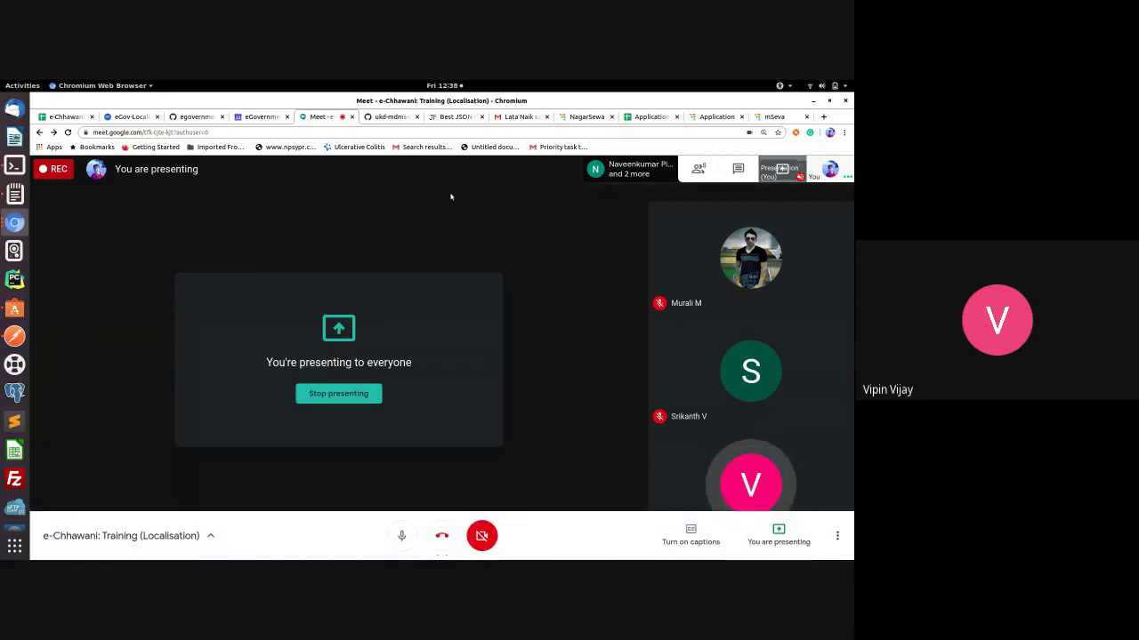
{"action": "left_click", "coordinate": [384, 117]}
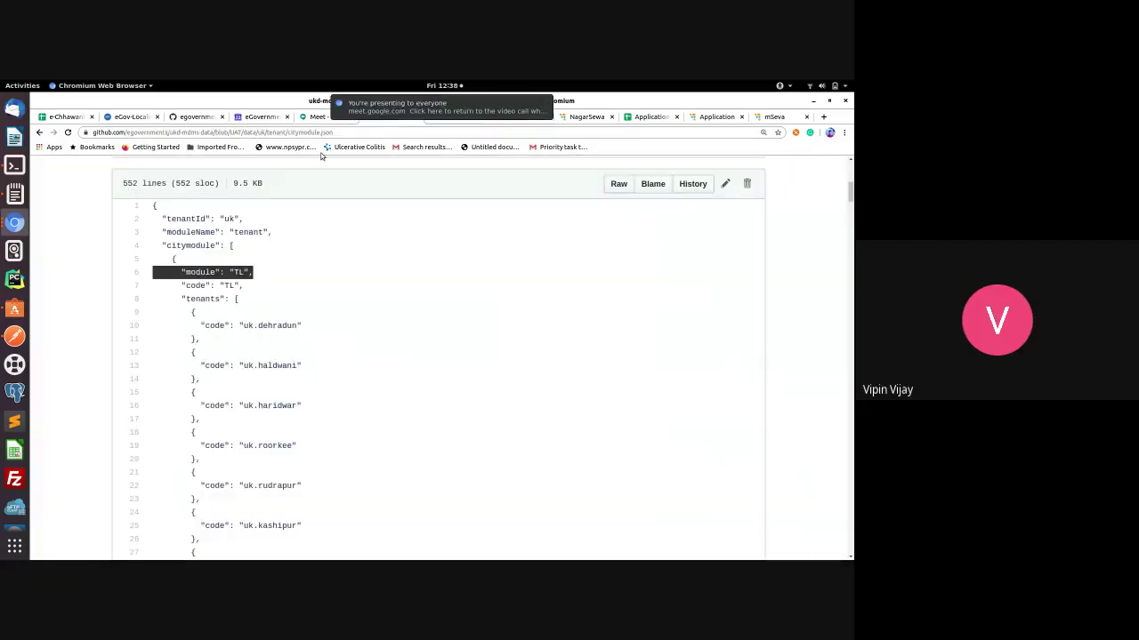
{"action": "scroll", "coordinate": [411, 300], "scroll_direction": "up", "scroll_amount": 2}
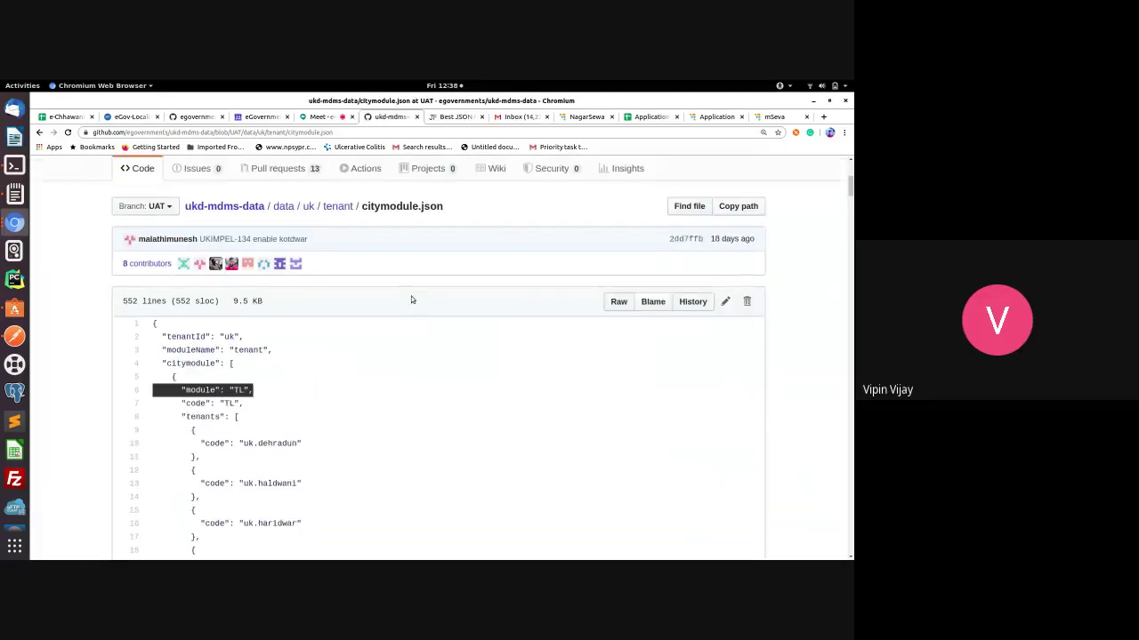
{"action": "left_click", "coordinate": [338, 207]}
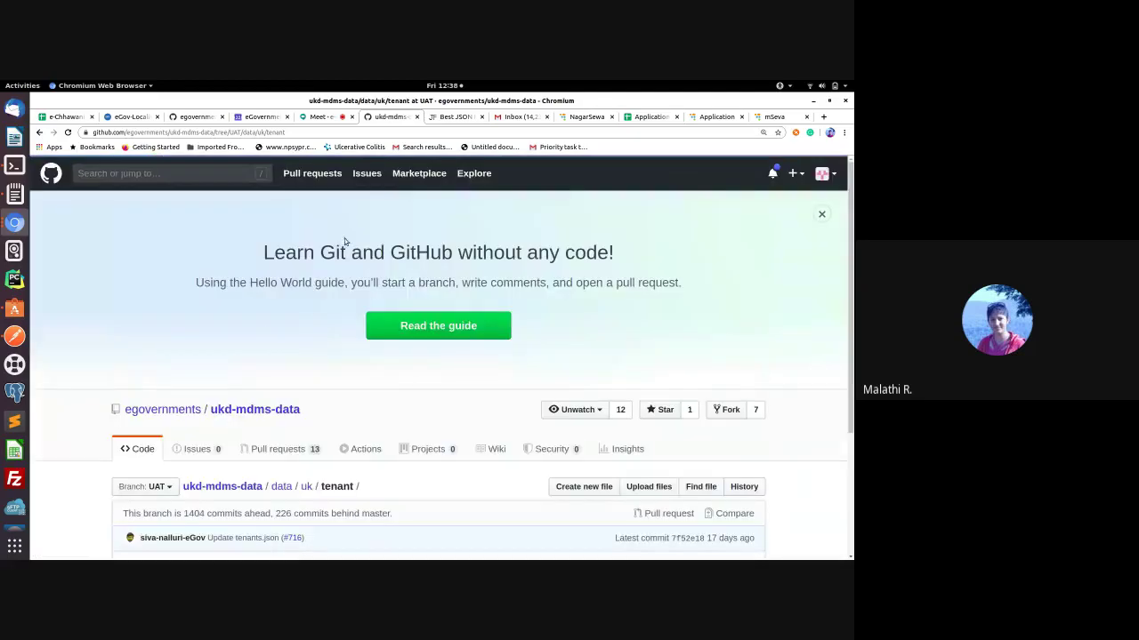
{"action": "scroll", "coordinate": [266, 316], "scroll_direction": "down", "scroll_amount": 3}
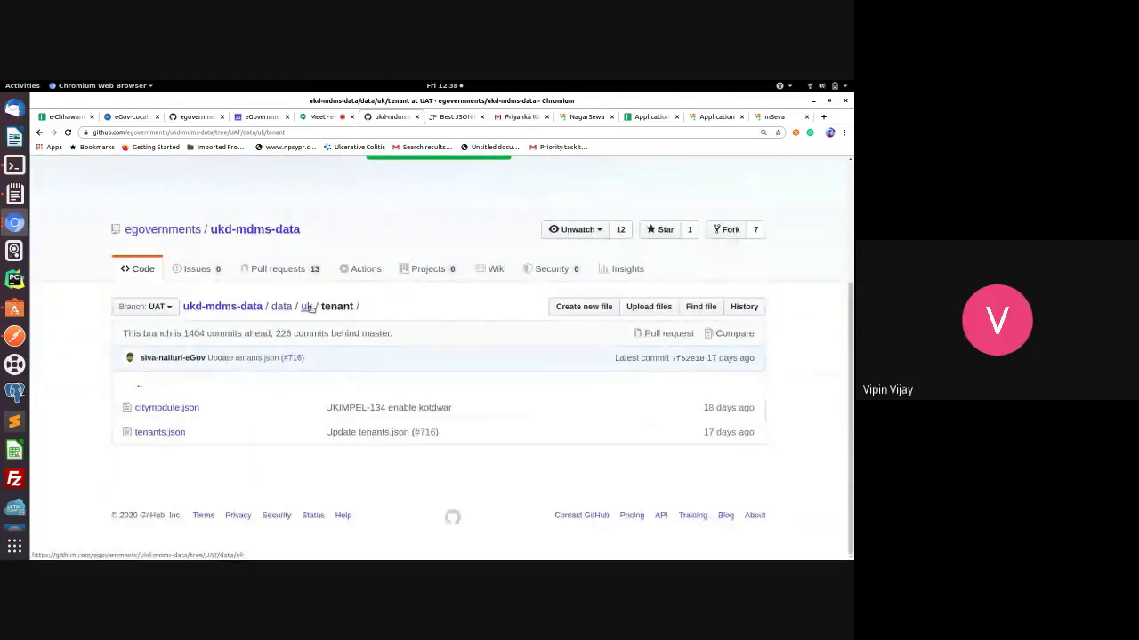
{"action": "left_click", "coordinate": [311, 307]}
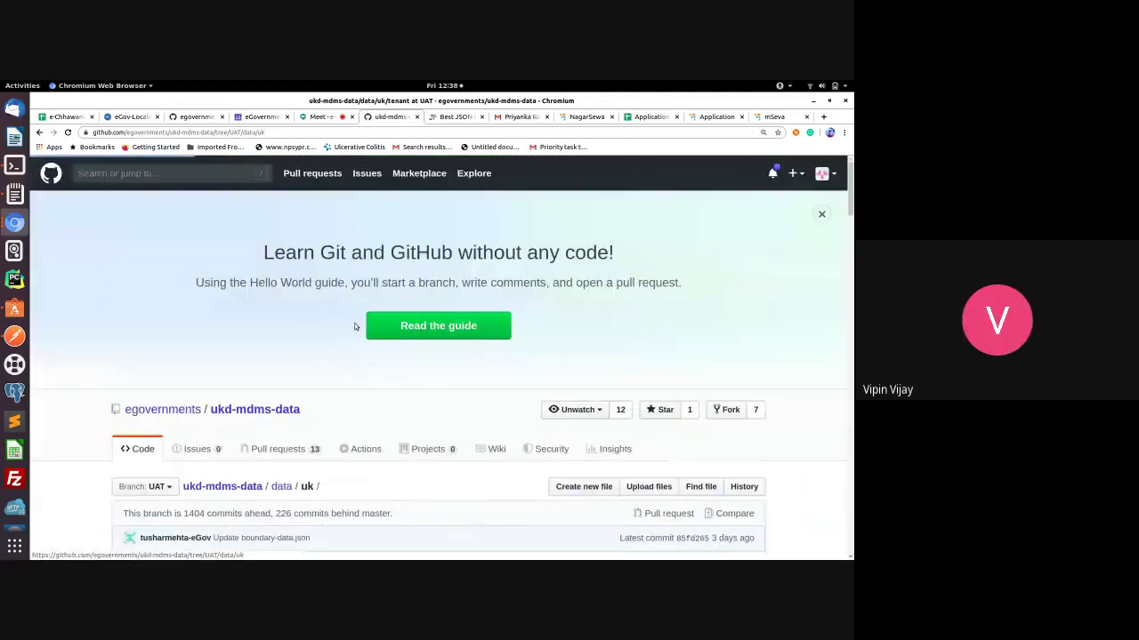
{"action": "scroll", "coordinate": [387, 328], "scroll_direction": "down", "scroll_amount": 3}
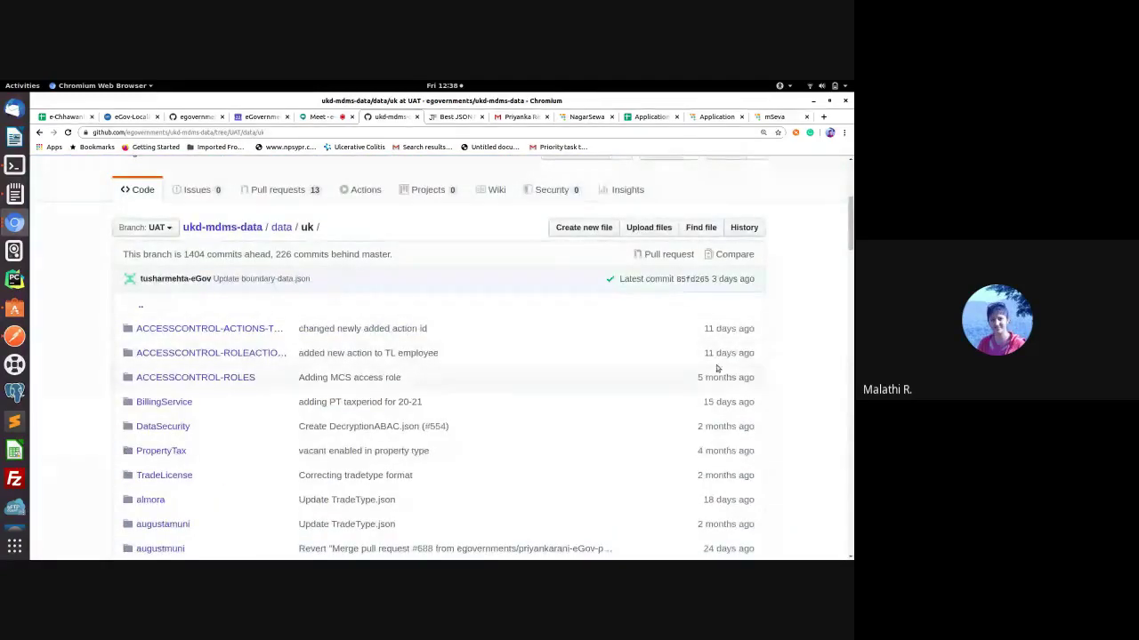
{"action": "scroll", "coordinate": [716, 368], "scroll_direction": "down", "scroll_amount": 5}
{"action": "scroll", "coordinate": [759, 300], "scroll_direction": "up", "scroll_amount": 1}
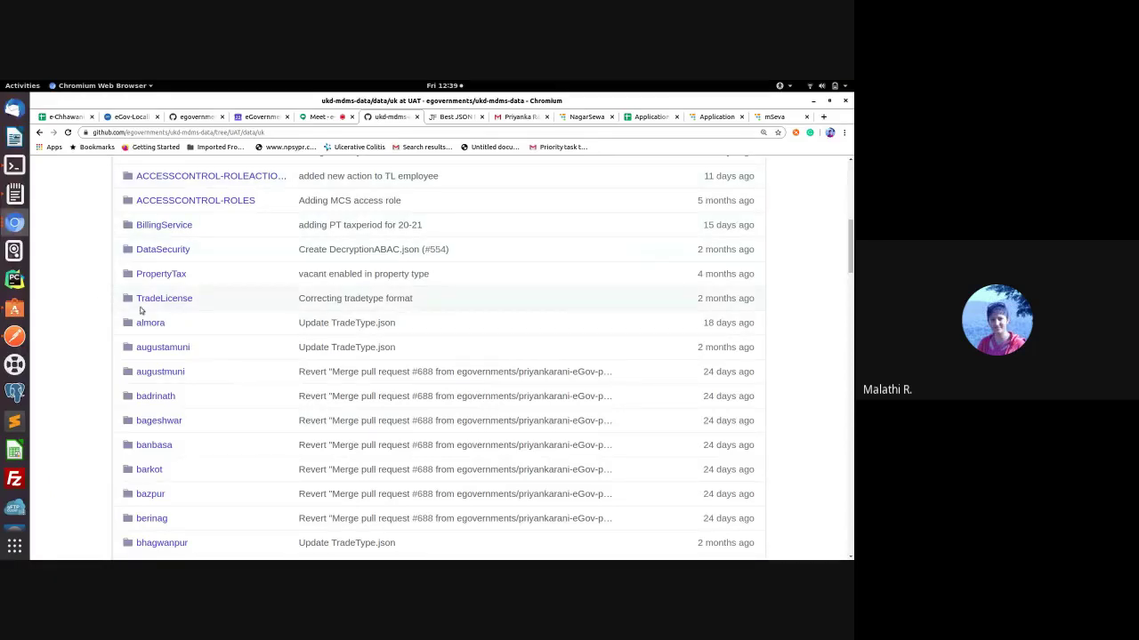
{"action": "scroll", "coordinate": [184, 396], "scroll_direction": "down", "scroll_amount": 1}
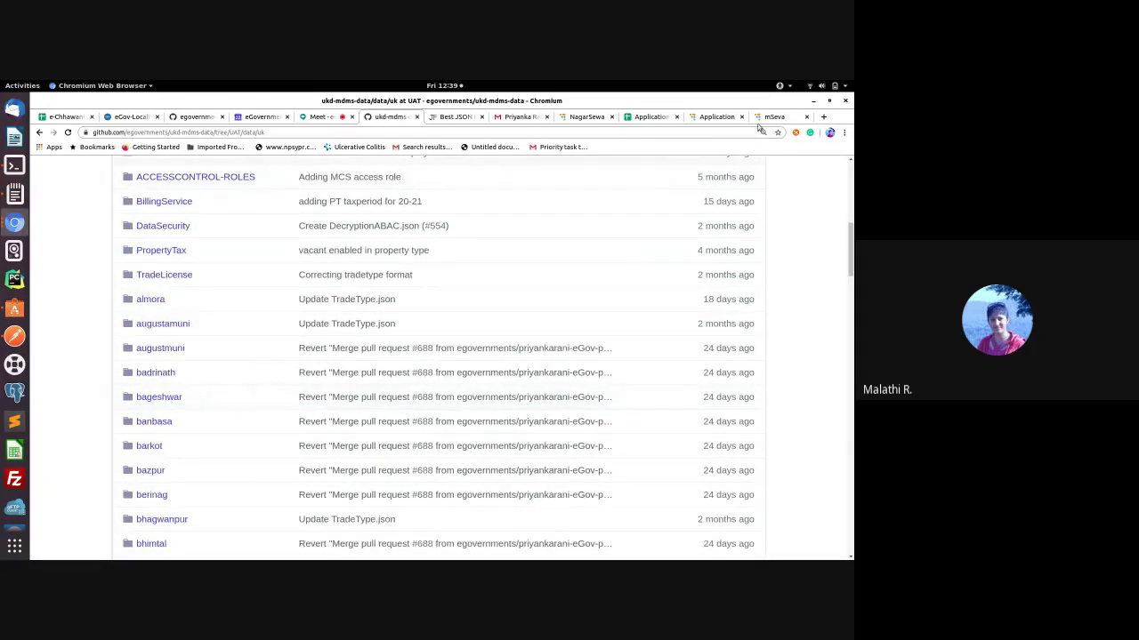
Step: Switch to the NagarSewa employee site and open the New Collection form in Haridwar's Miscellaneous Collection module
{"action": "left_click", "coordinate": [701, 119]}
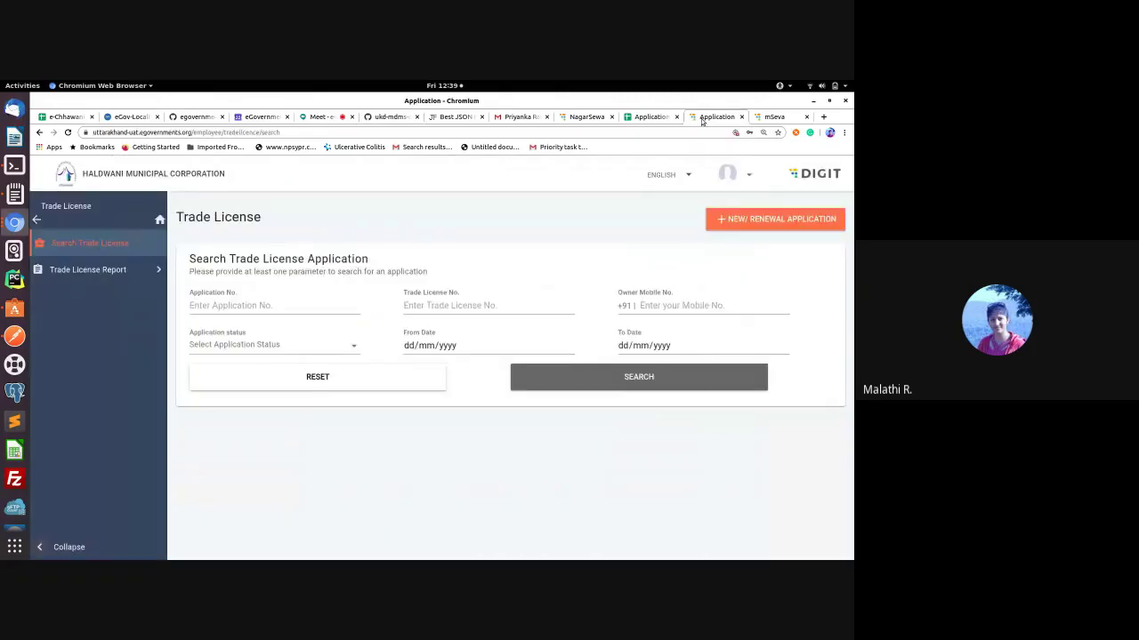
{"action": "left_click", "coordinate": [159, 220]}
{"action": "left_click", "coordinate": [80, 257]}
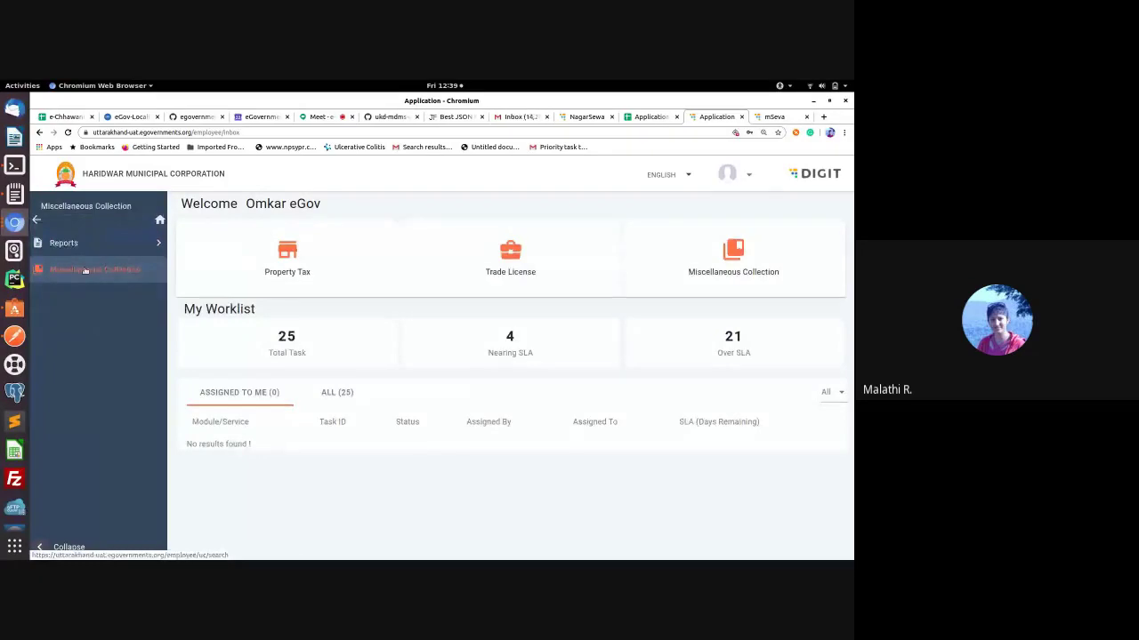
{"action": "left_click", "coordinate": [84, 269]}
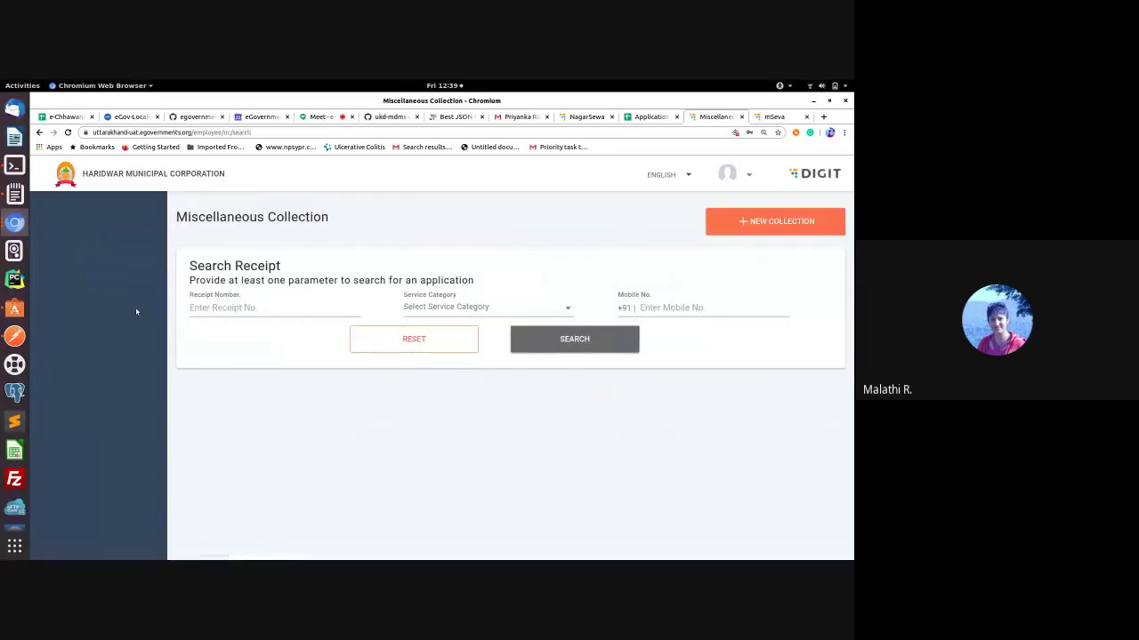
{"action": "left_click", "coordinate": [784, 229]}
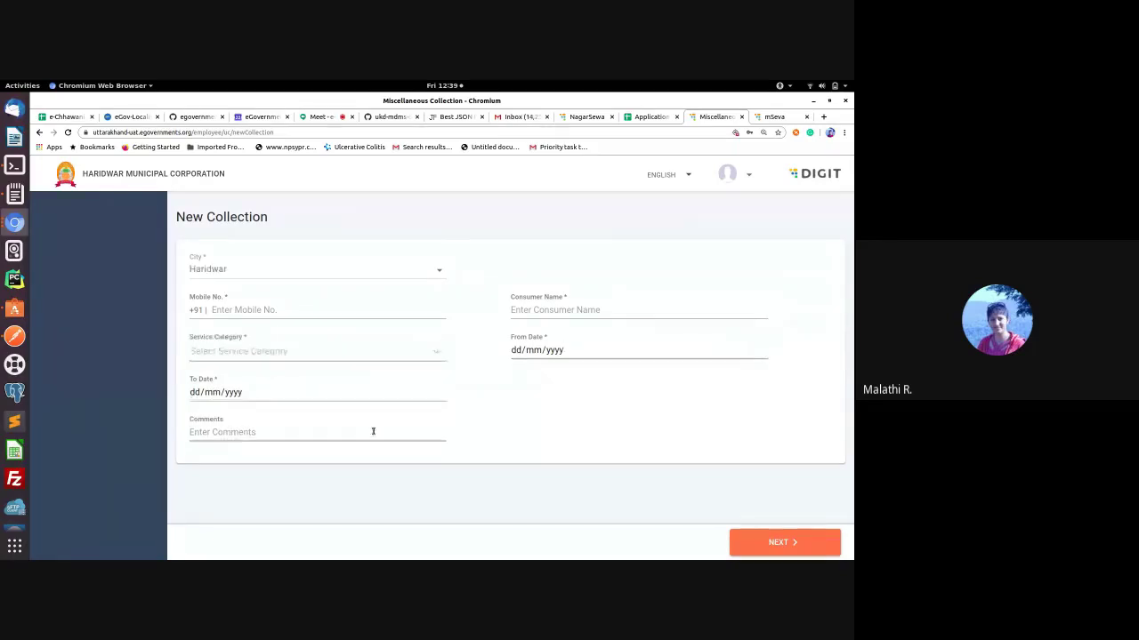
Step: Try Admin Fees as the new collection's service category, check the service type field, and change the category to Challans
{"action": "left_click", "coordinate": [353, 358]}
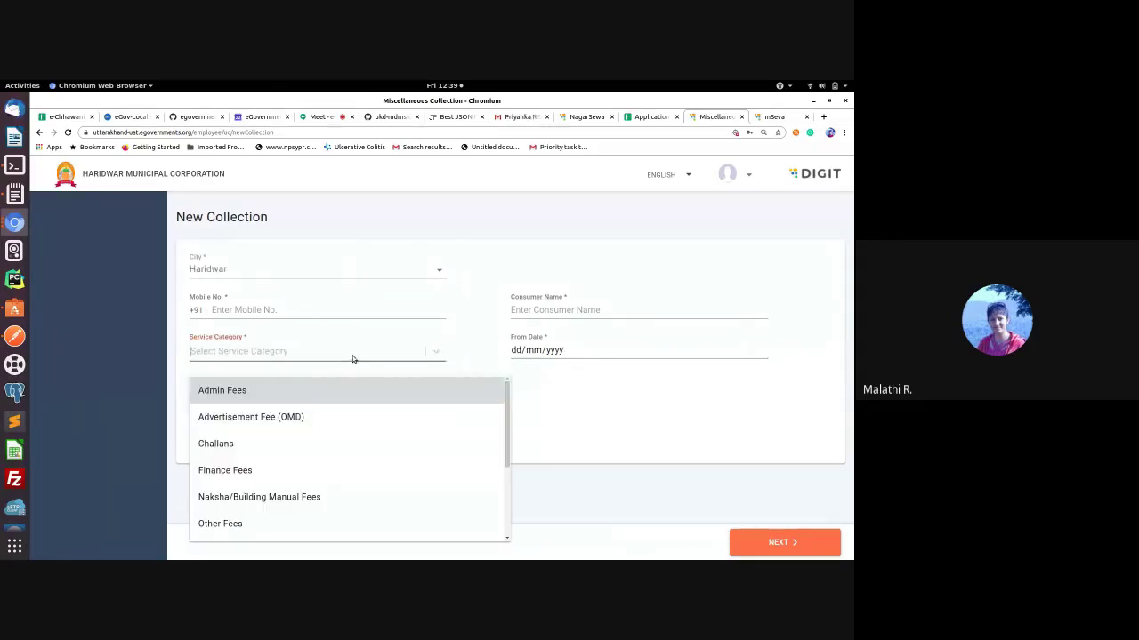
{"action": "left_click", "coordinate": [259, 389]}
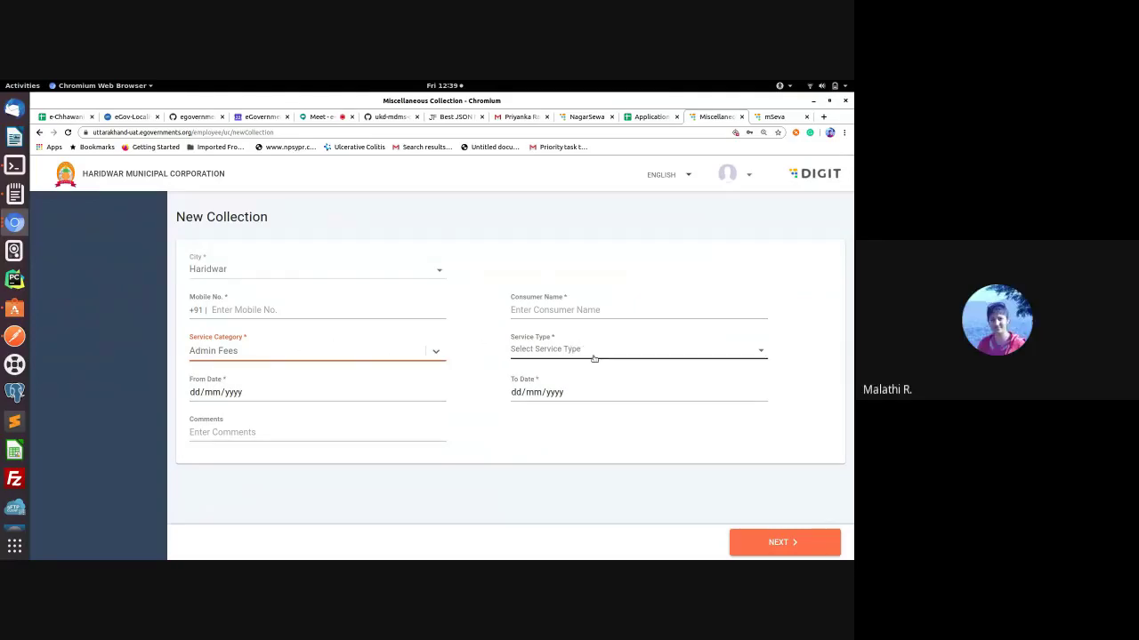
{"action": "left_click", "coordinate": [578, 353]}
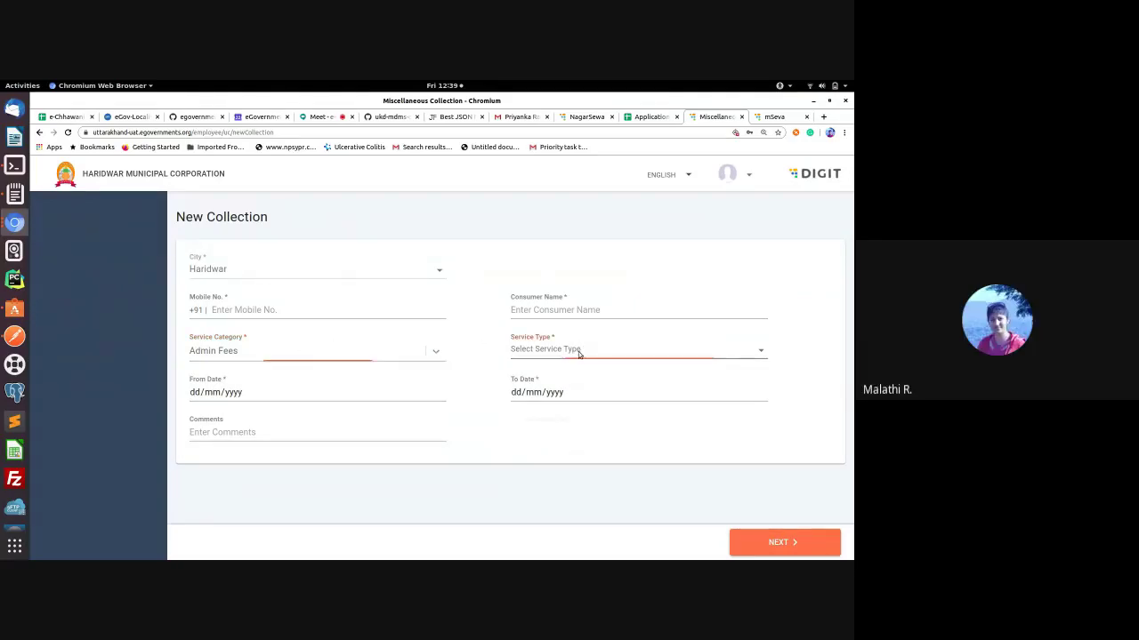
{"action": "left_click", "coordinate": [317, 360]}
{"action": "left_click", "coordinate": [310, 361]}
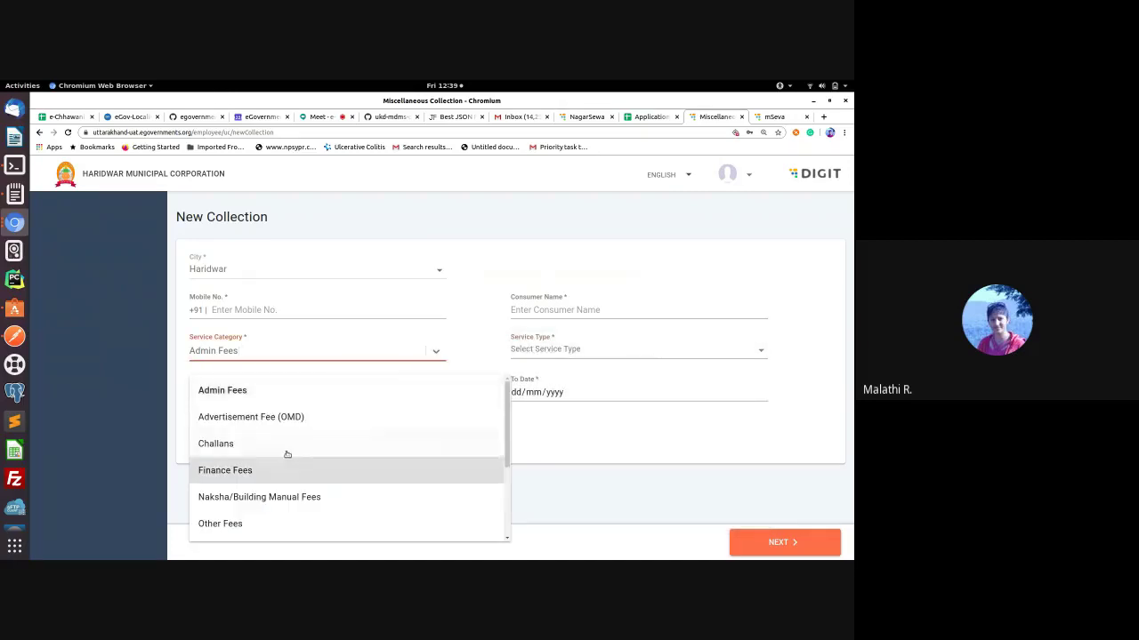
{"action": "left_click", "coordinate": [286, 453]}
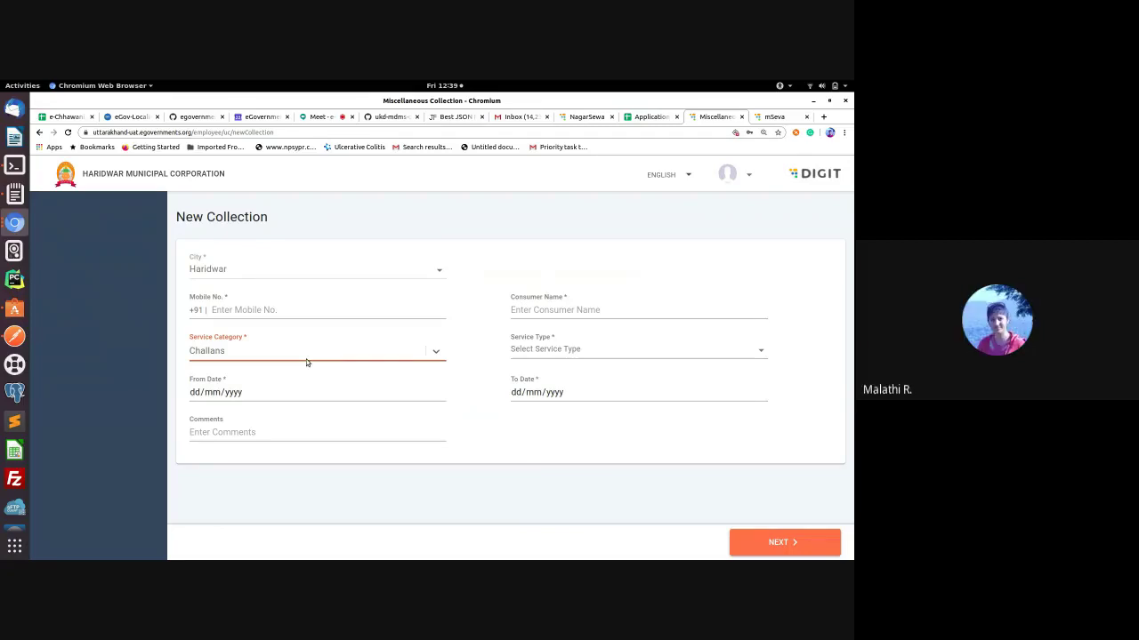
Step: Switch to the ukd-mdms-data repository in GitHub, open TaxHeadMaster.json in the uk BillingService folder and look through its tax head entries
{"action": "key", "text": "ctrl+6"}
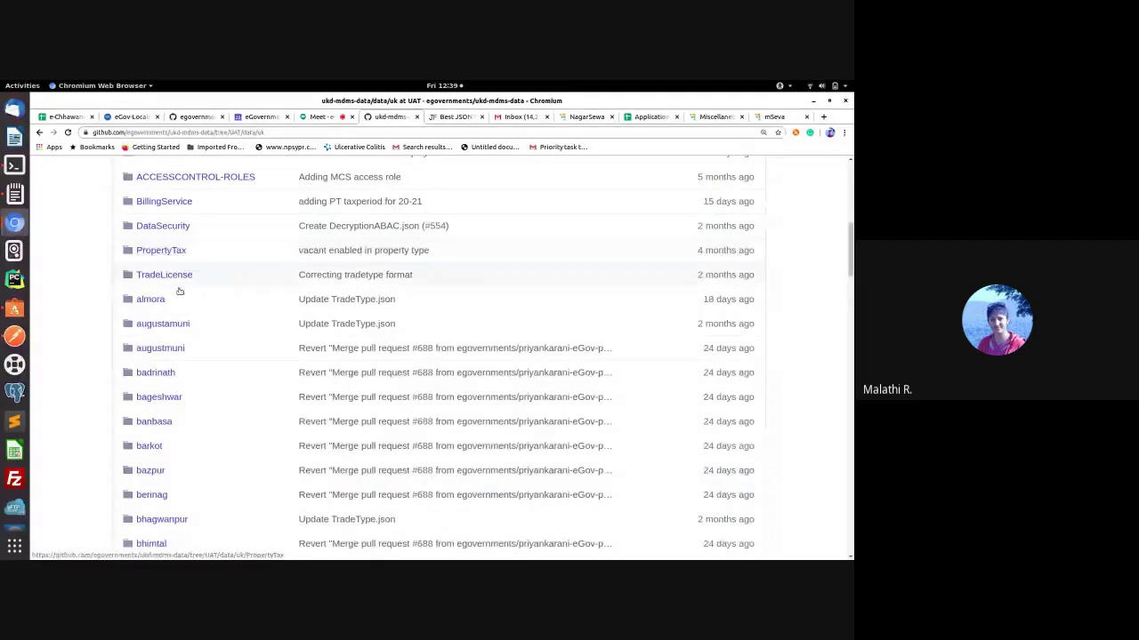
{"action": "scroll", "coordinate": [176, 322], "scroll_direction": "down", "scroll_amount": 1}
{"action": "scroll", "coordinate": [176, 322], "scroll_direction": "down", "scroll_amount": 1}
{"action": "scroll", "coordinate": [175, 303], "scroll_direction": "up", "scroll_amount": 3}
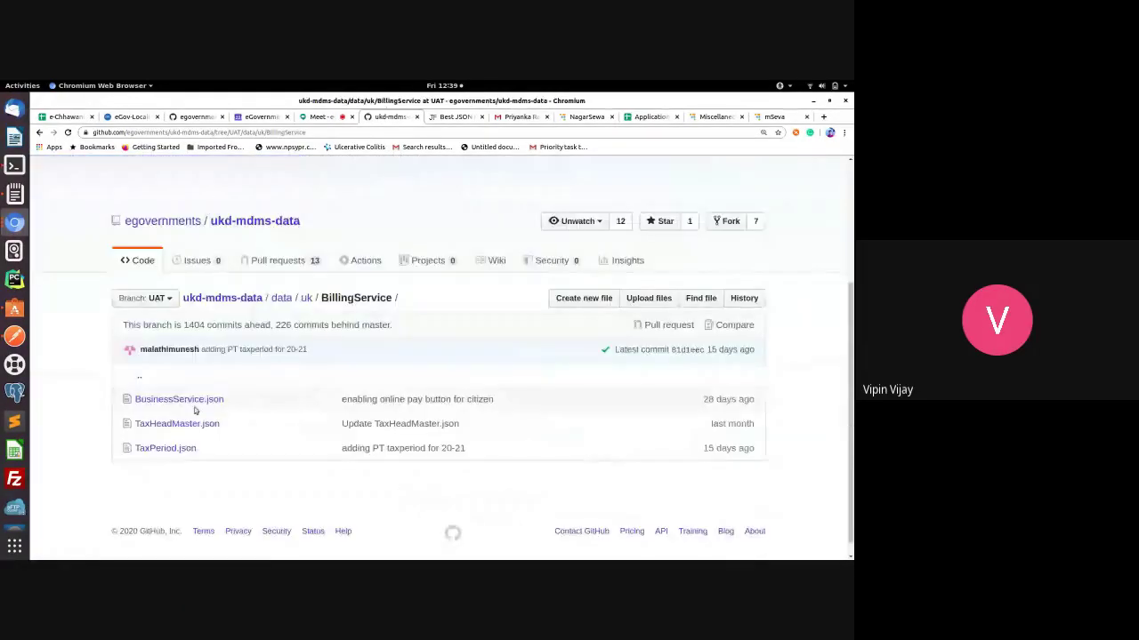
{"action": "left_click", "coordinate": [176, 426]}
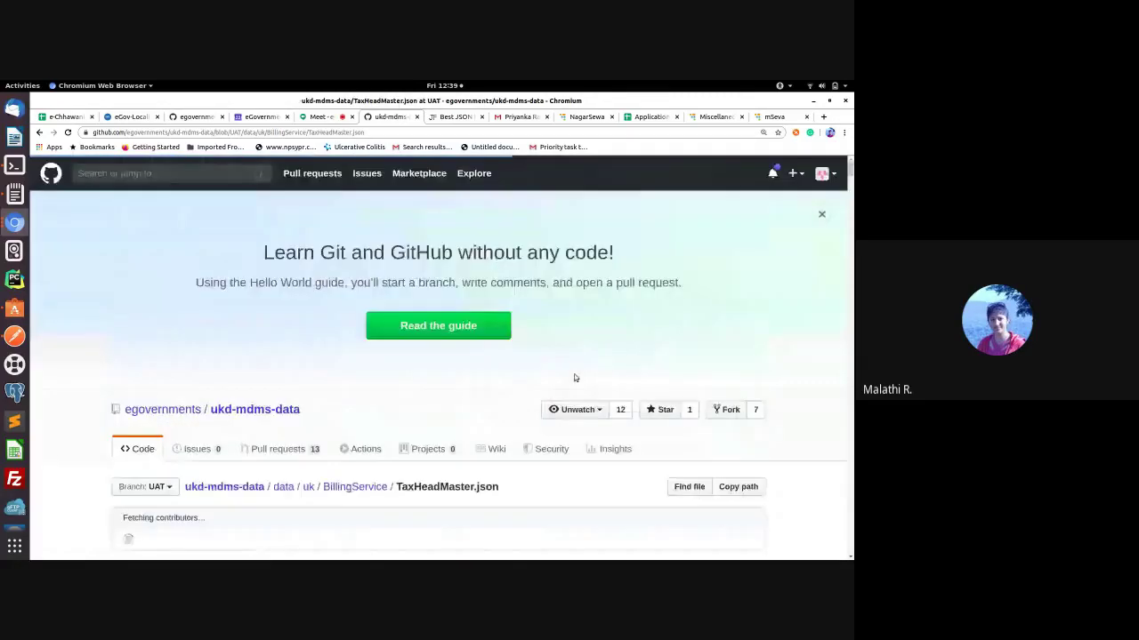
{"action": "scroll", "coordinate": [575, 378], "scroll_direction": "down", "scroll_amount": 5}
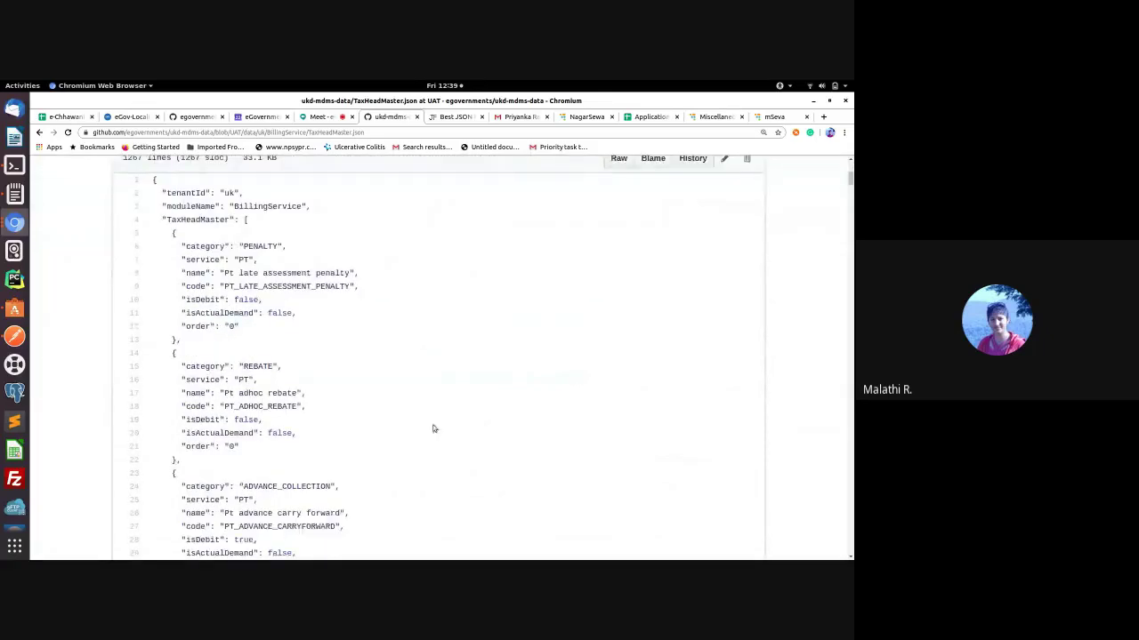
{"action": "scroll", "coordinate": [525, 421], "scroll_direction": "down", "scroll_amount": 2}
{"action": "scroll", "coordinate": [526, 424], "scroll_direction": "down", "scroll_amount": 7}
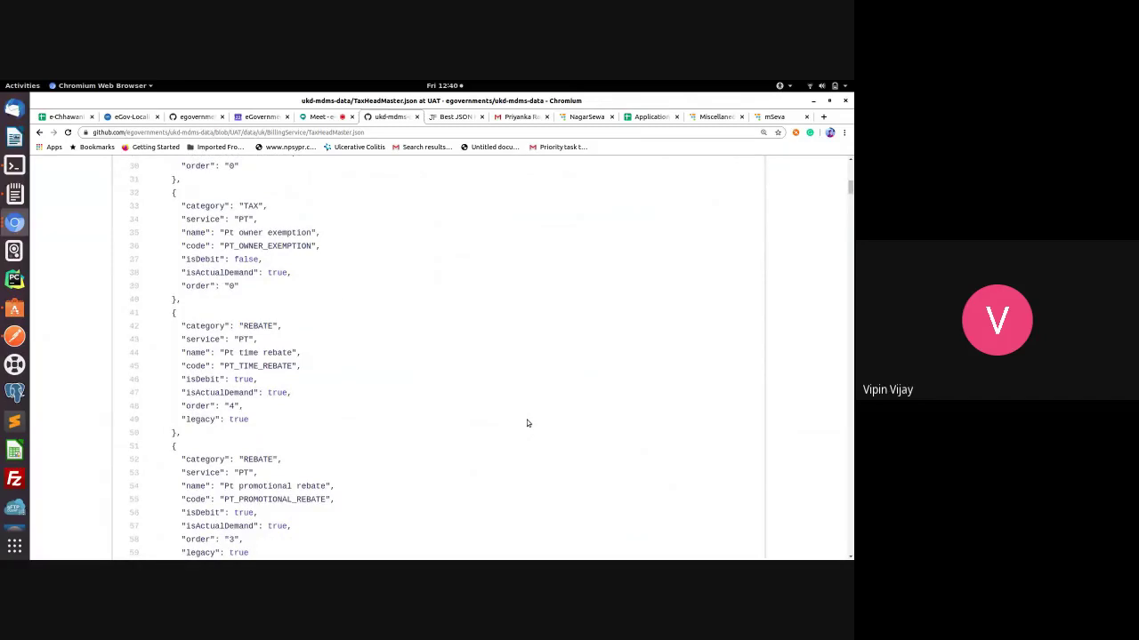
{"action": "scroll", "coordinate": [526, 423], "scroll_direction": "down", "scroll_amount": 2}
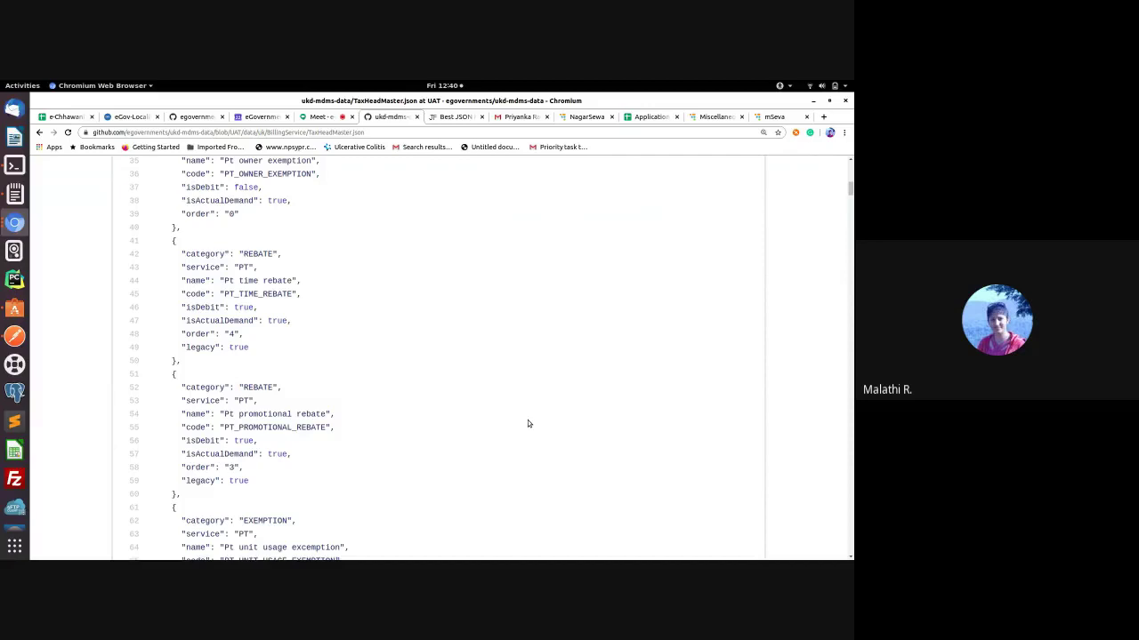
{"action": "scroll", "coordinate": [621, 468], "scroll_direction": "down", "scroll_amount": 14}
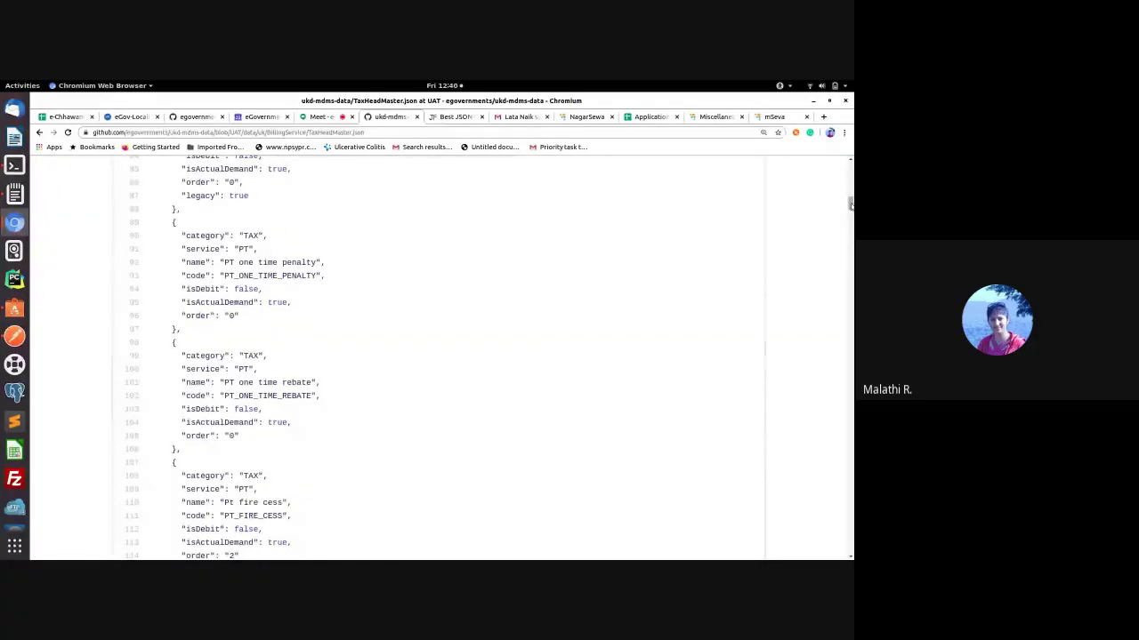
{"action": "scroll", "coordinate": [561, 375], "scroll_direction": "down", "scroll_amount": 20}
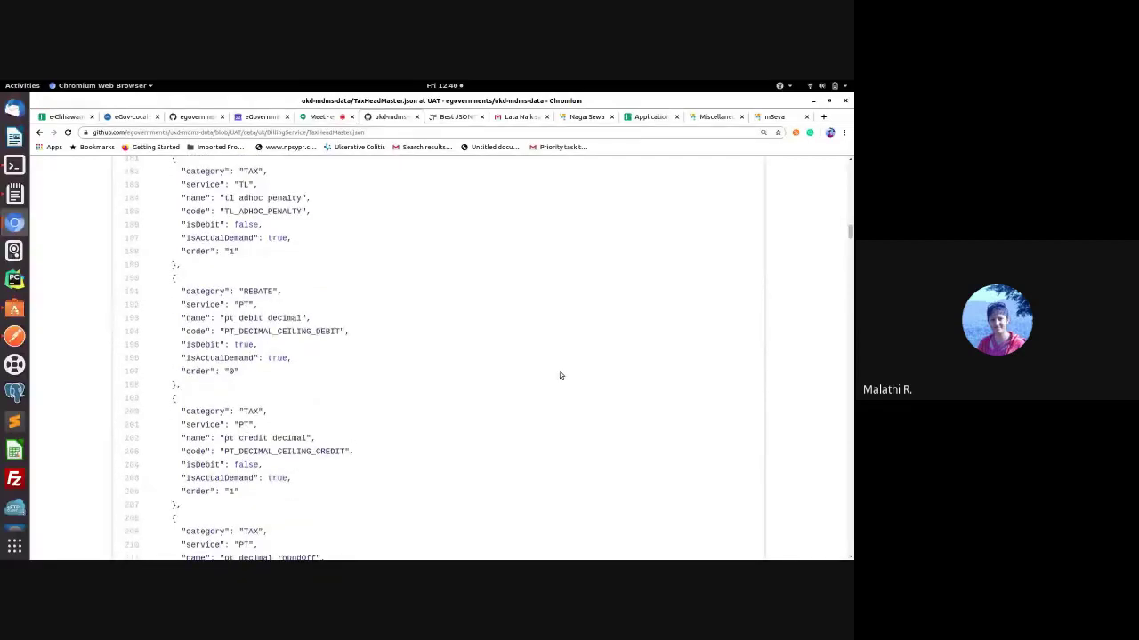
Step: Search TaxHeadMaster.json for adhoc, go through the matches to the tl adhoc penalty entry, and close the search
{"action": "key", "text": "ctrl+f"}
{"action": "scroll", "coordinate": [560, 376], "scroll_direction": "down", "scroll_amount": 5}
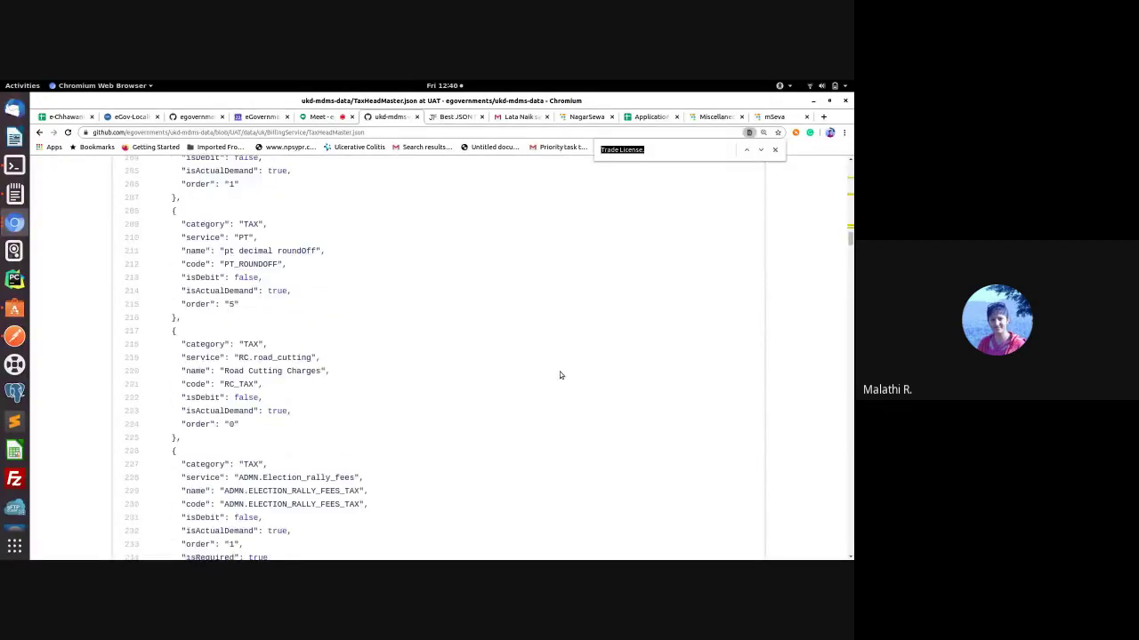
{"action": "type", "text": "adhoc"}
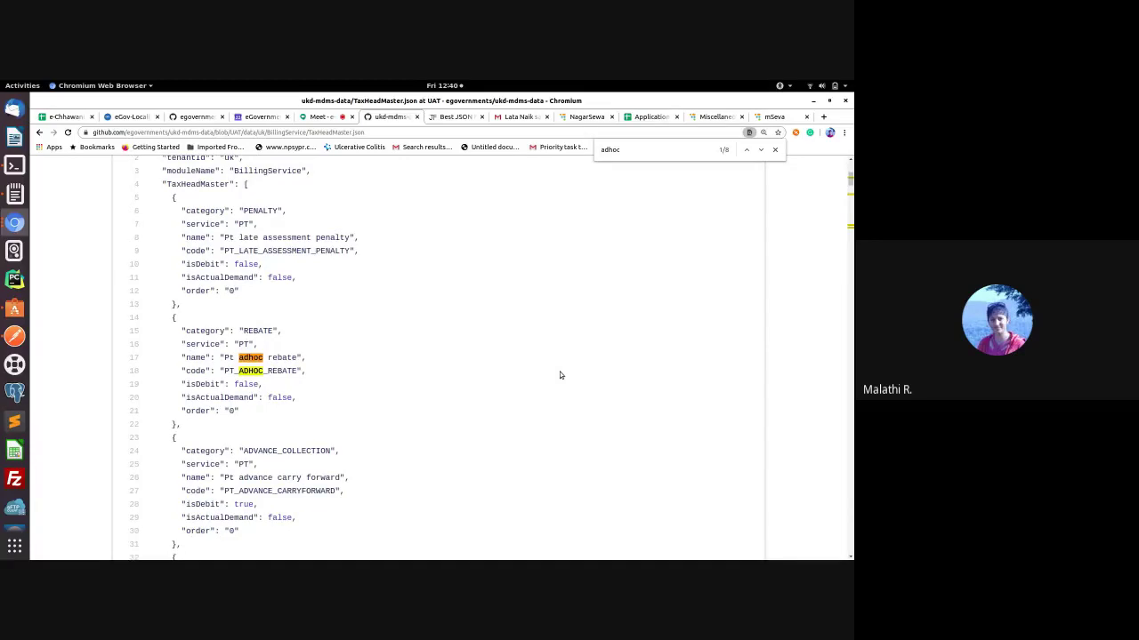
{"action": "left_click", "coordinate": [762, 150]}
{"action": "left_click", "coordinate": [761, 150]}
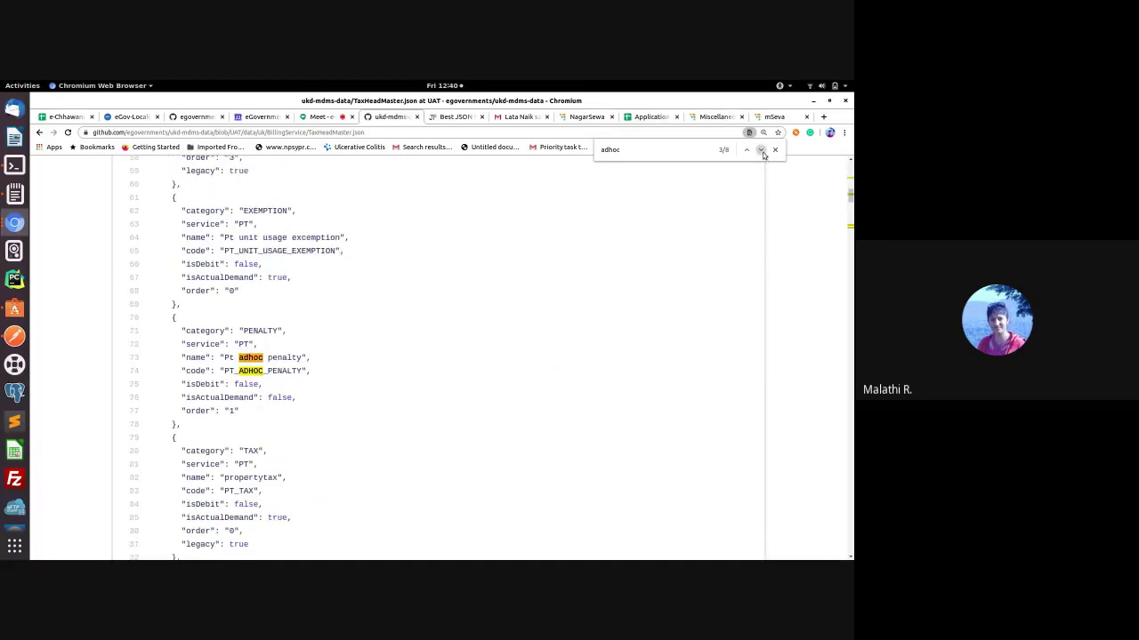
{"action": "left_click", "coordinate": [762, 151]}
{"action": "left_click", "coordinate": [761, 150]}
{"action": "left_click", "coordinate": [761, 150]}
{"action": "left_click", "coordinate": [762, 150]}
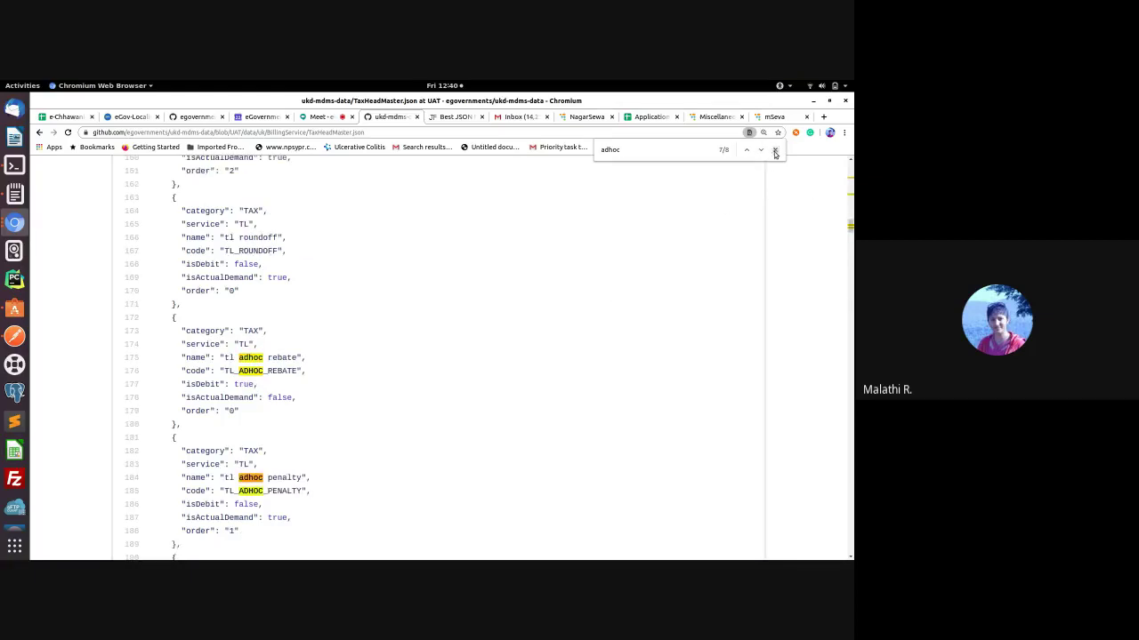
{"action": "left_click", "coordinate": [775, 149]}
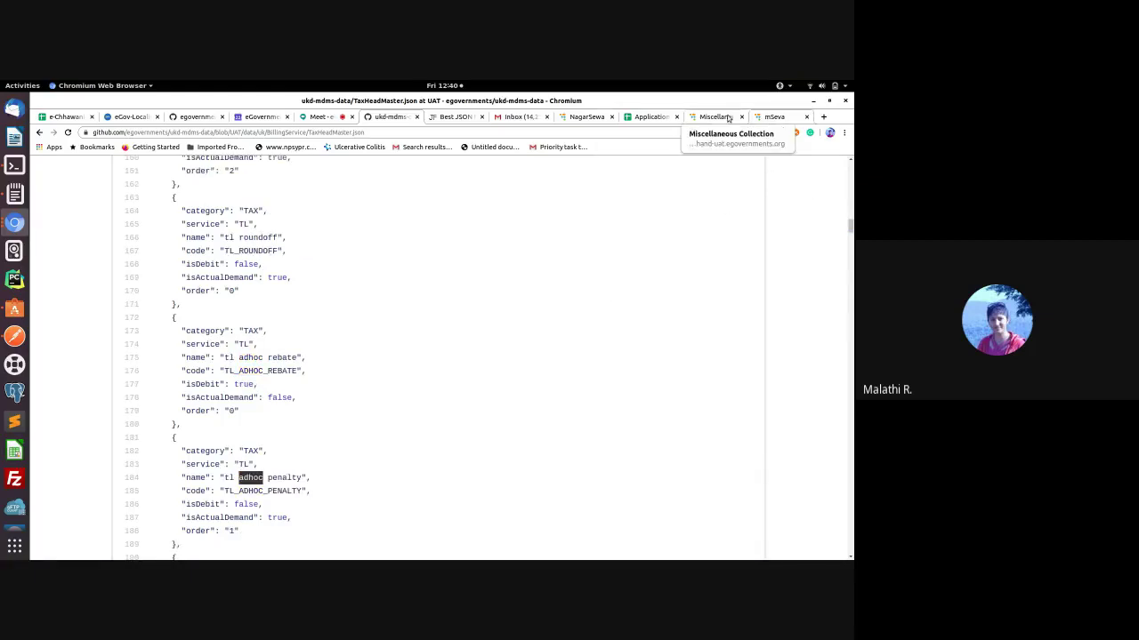
Step: Switch to Haridwar's New Collection form, choose Admin Fees as the service category and view its available service types
{"action": "left_click", "coordinate": [775, 117]}
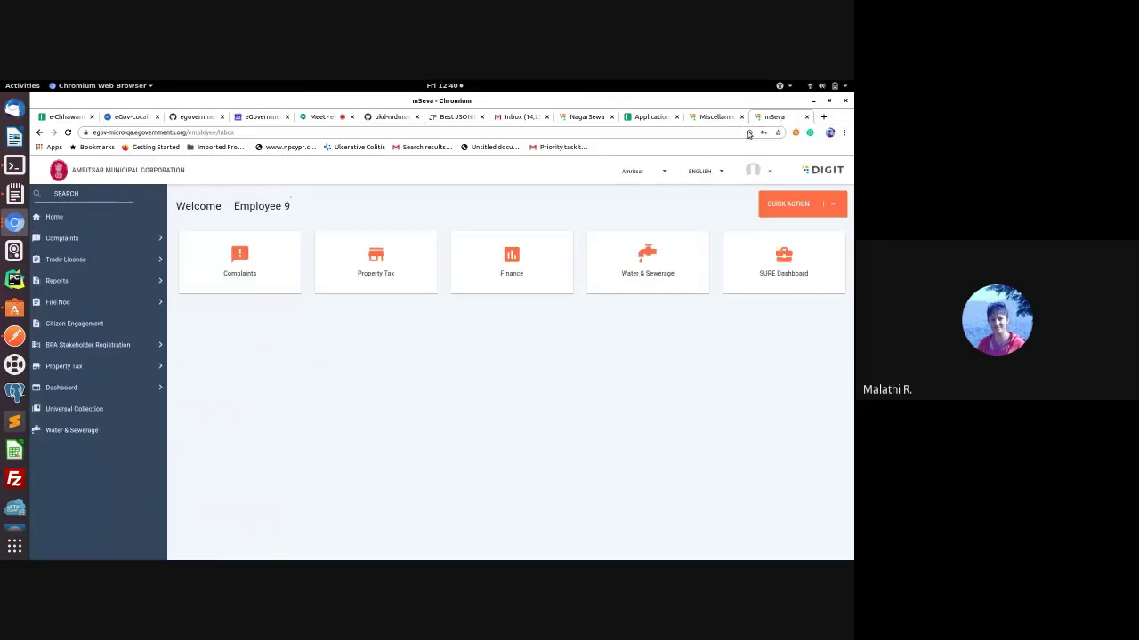
{"action": "left_click", "coordinate": [716, 117]}
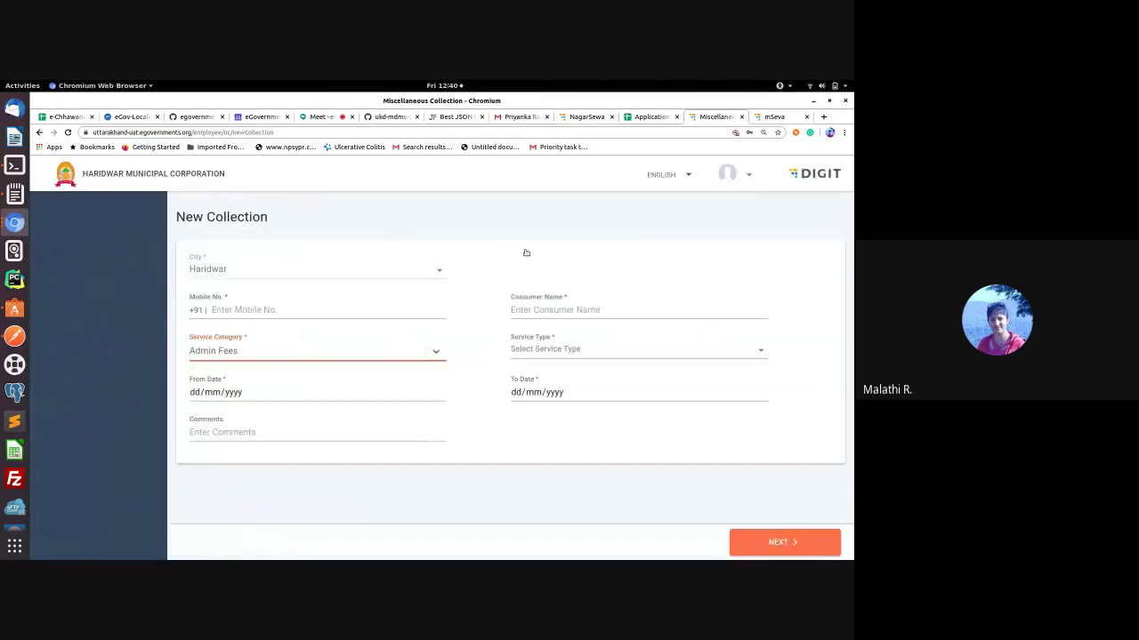
{"action": "left_click", "coordinate": [241, 356]}
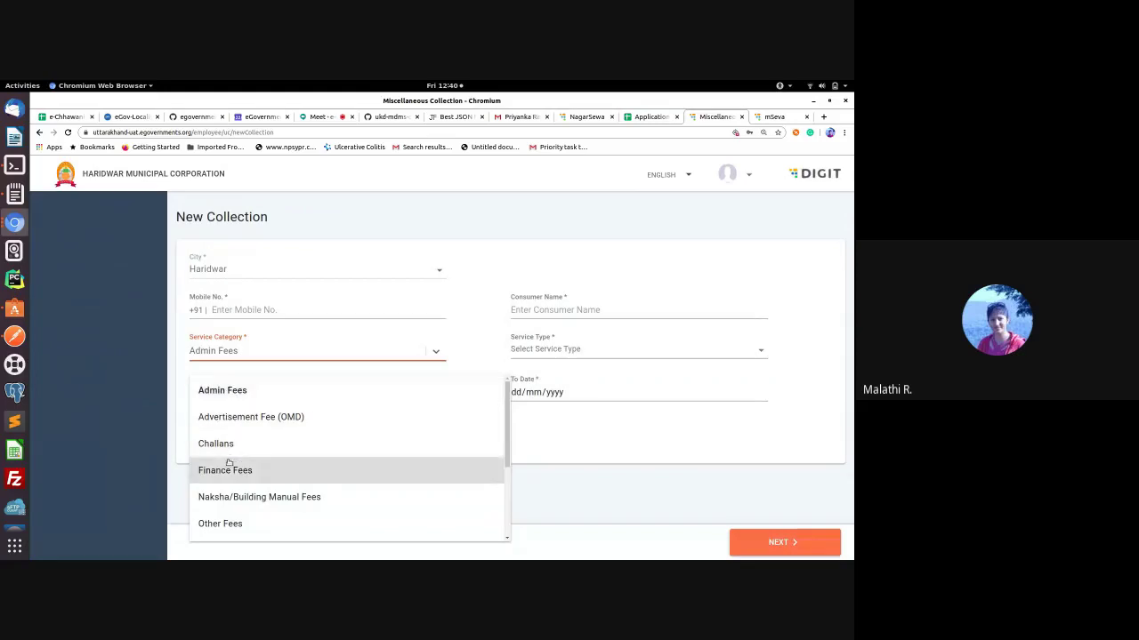
{"action": "left_click", "coordinate": [238, 392]}
{"action": "left_click", "coordinate": [575, 350]}
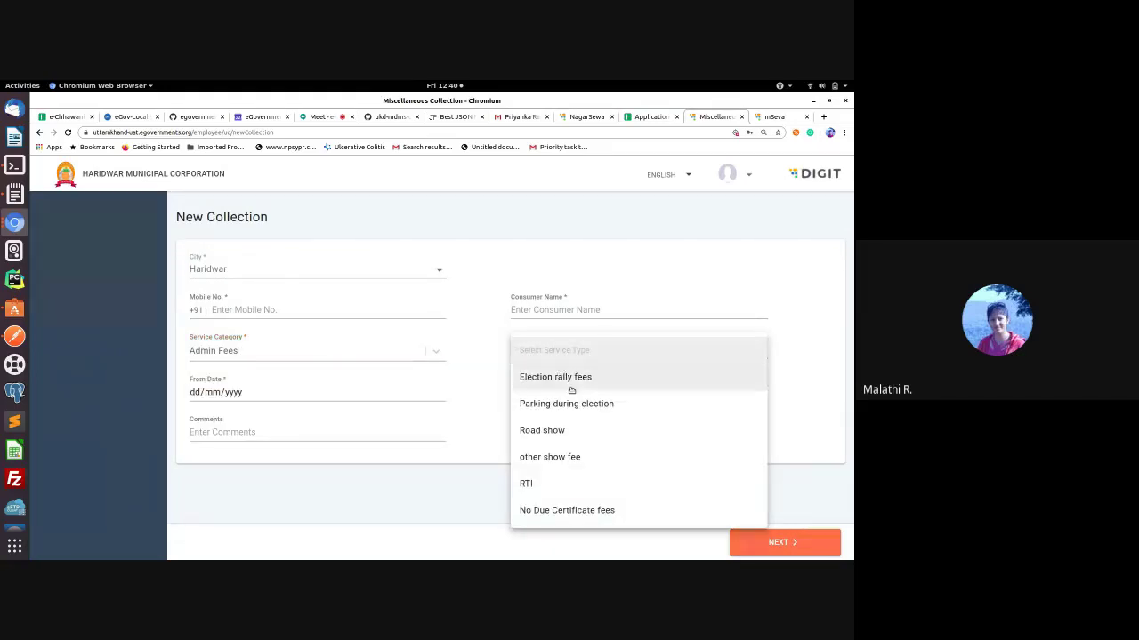
{"action": "left_click", "coordinate": [412, 509]}
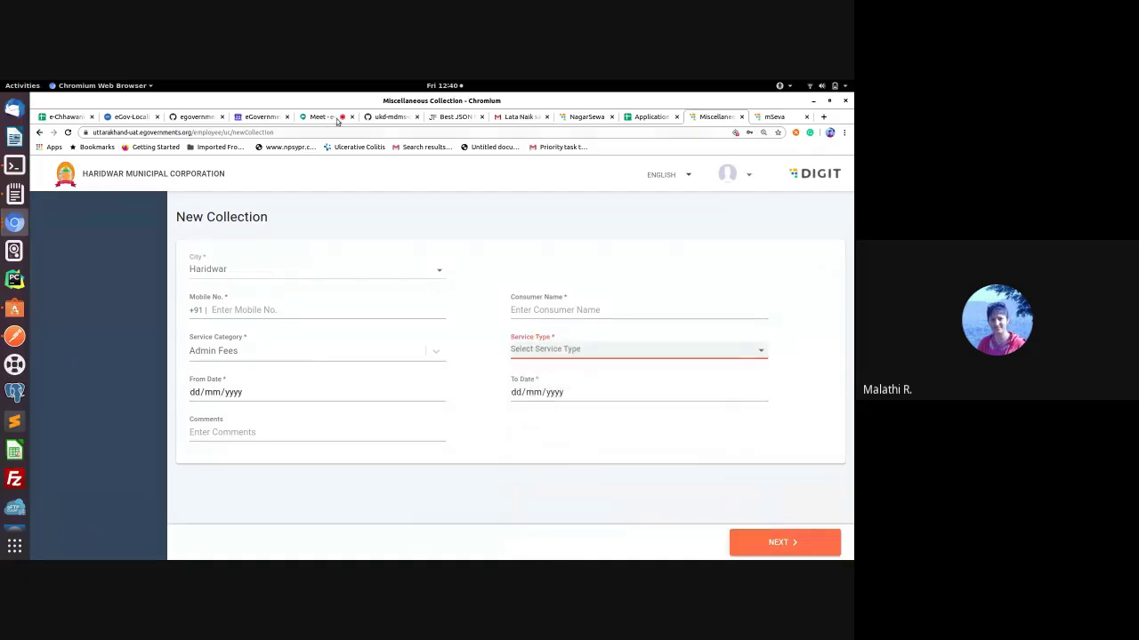
Step: Highlight TAX in the tl adhoc penalty entry of TaxHeadMaster.json, and choose Tax as the New Collection service category, listing its service types
{"action": "left_click", "coordinate": [385, 117]}
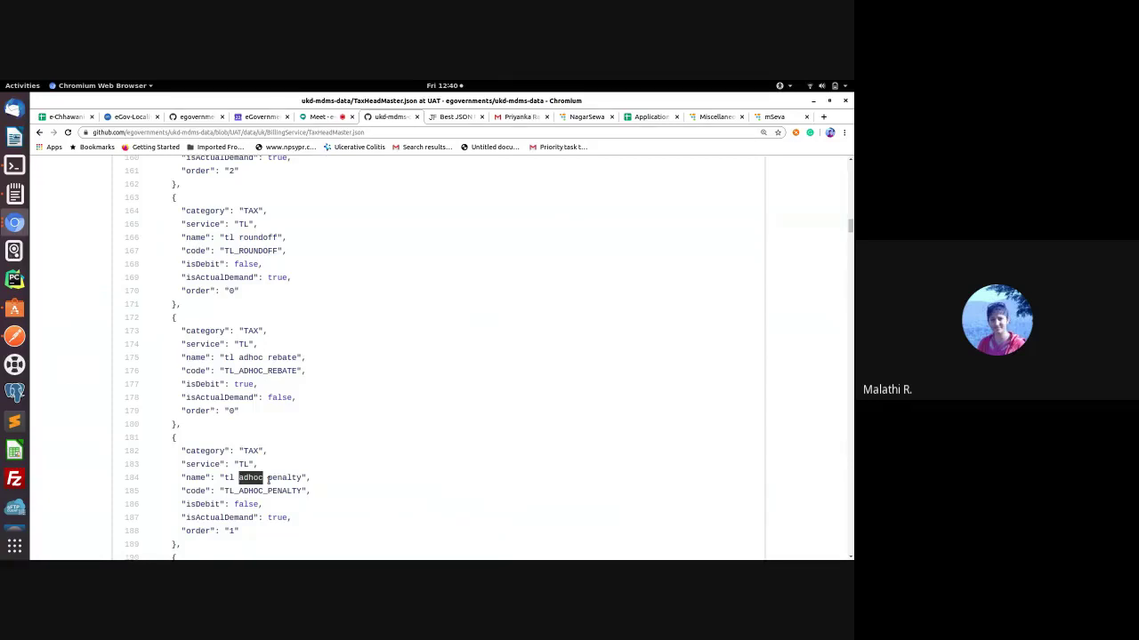
{"action": "double_click", "coordinate": [250, 451]}
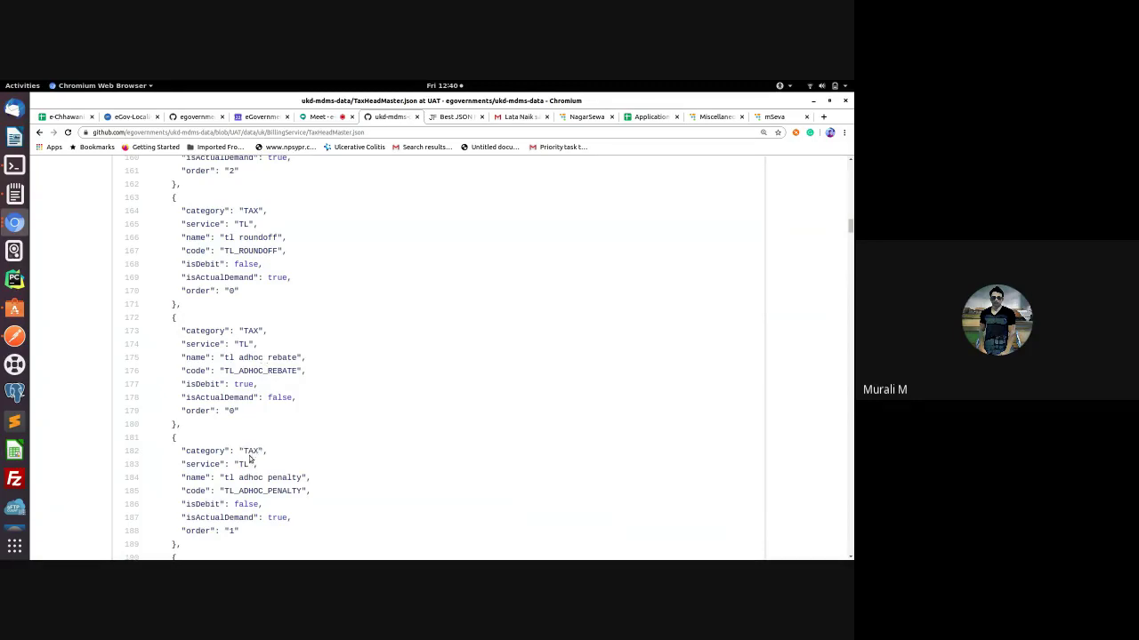
{"action": "left_click", "coordinate": [713, 117]}
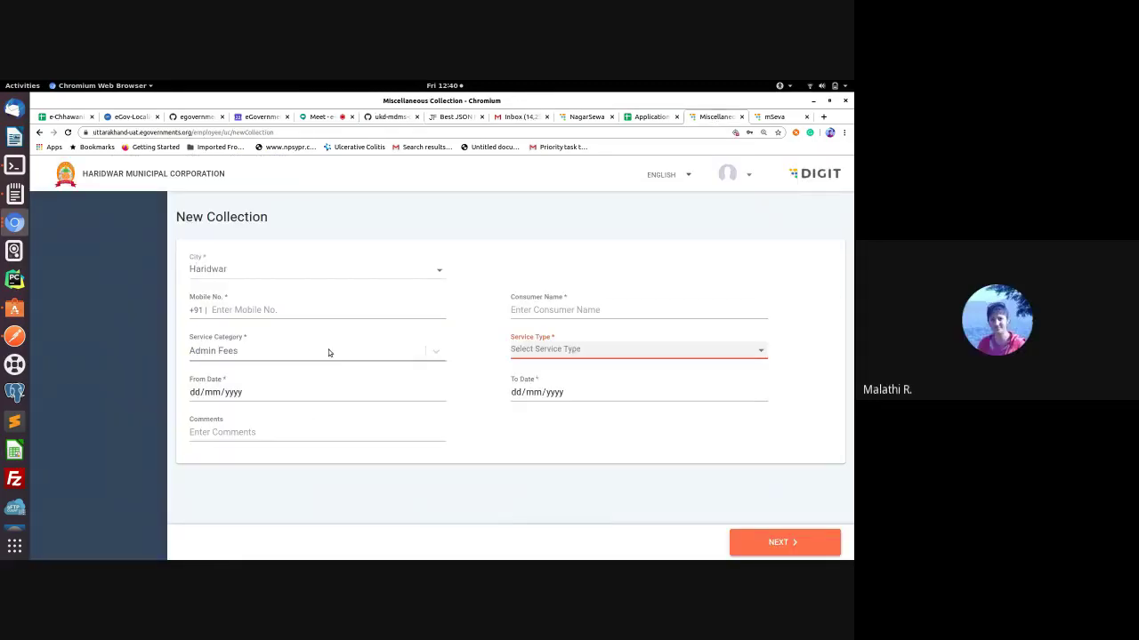
{"action": "left_click", "coordinate": [328, 348]}
{"action": "scroll", "coordinate": [330, 416], "scroll_direction": "down", "scroll_amount": 3}
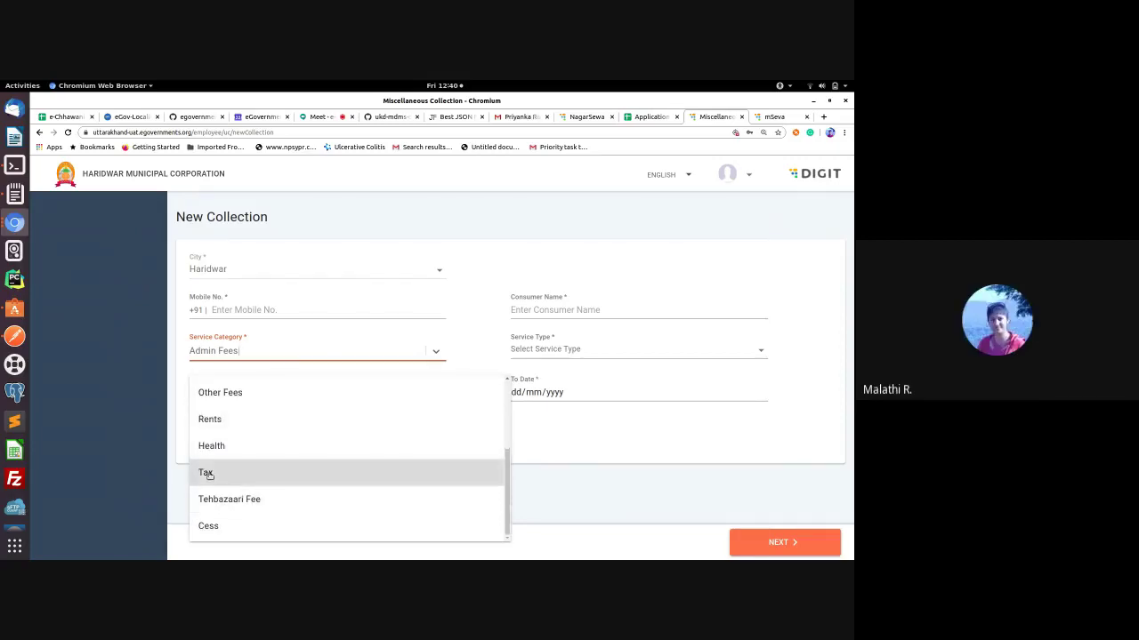
{"action": "left_click", "coordinate": [210, 476]}
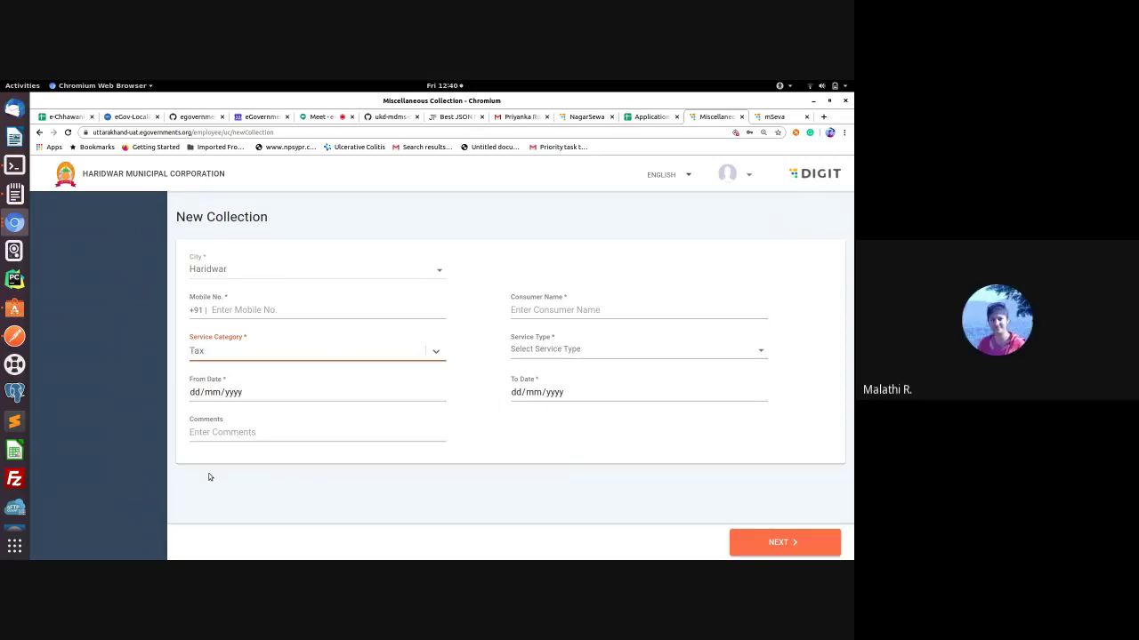
{"action": "left_click", "coordinate": [592, 350]}
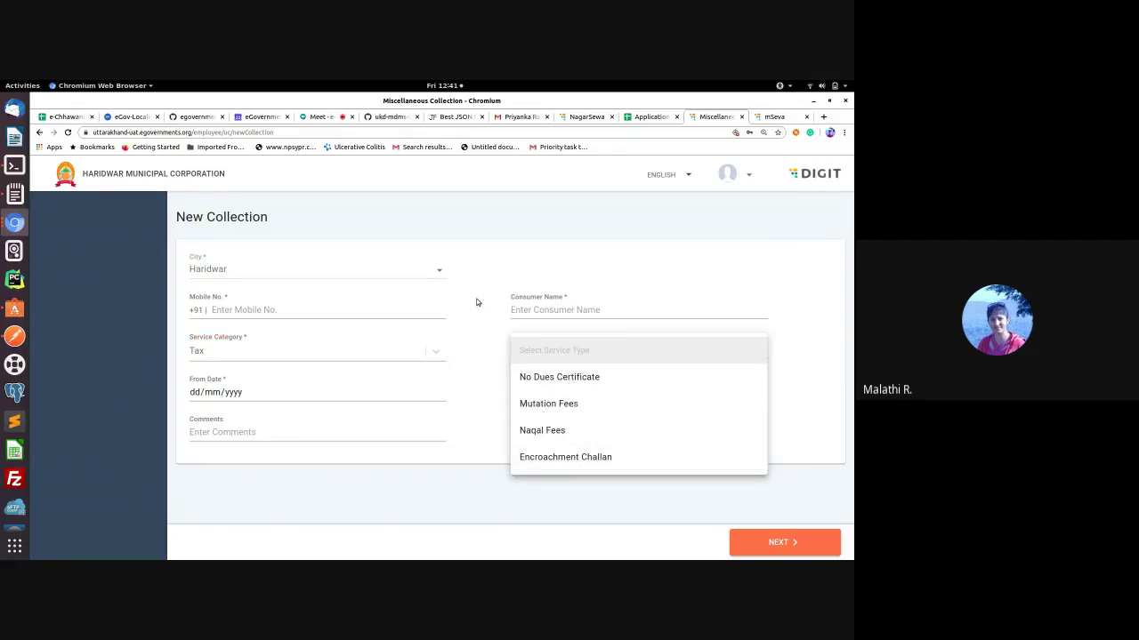
Step: Compare the Tax service types in the New Collection form with TaxHeadMaster.json in GitHub, and close the service type list without choosing one
{"action": "left_click", "coordinate": [401, 116]}
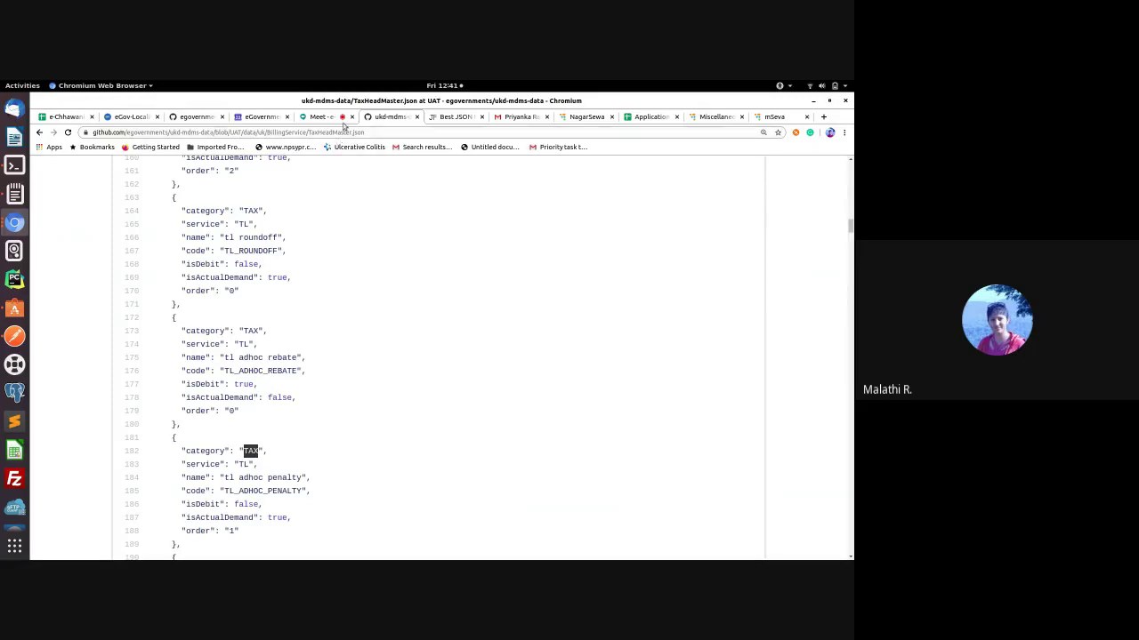
{"action": "left_click", "coordinate": [715, 118]}
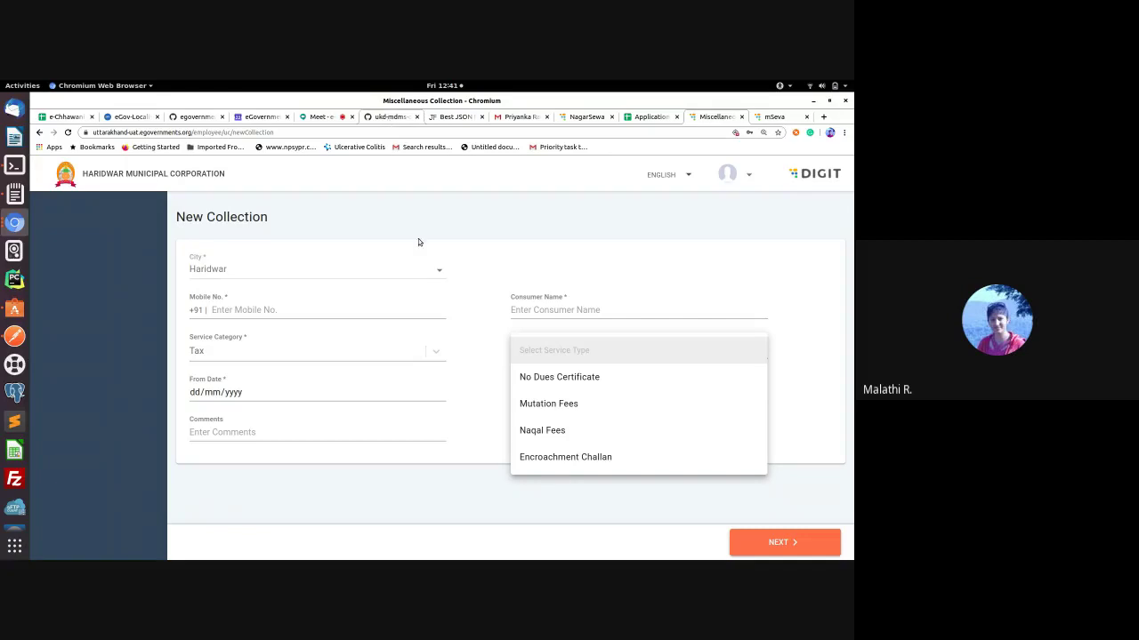
{"action": "left_click", "coordinate": [390, 117]}
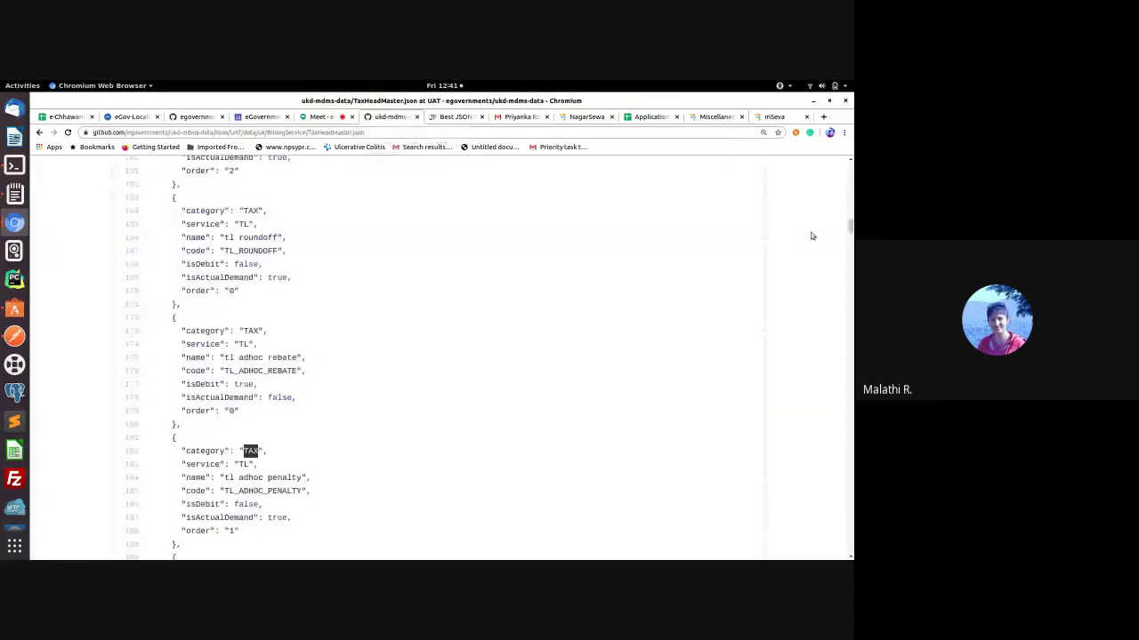
{"action": "scroll", "coordinate": [436, 355], "scroll_direction": "up", "scroll_amount": 20}
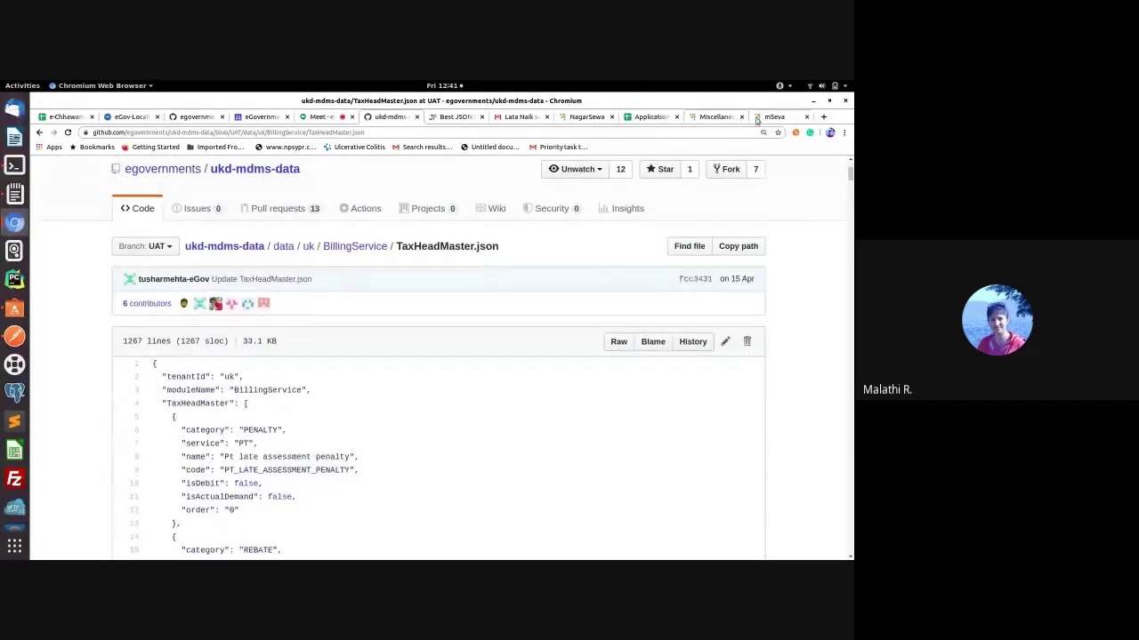
{"action": "left_click", "coordinate": [712, 116]}
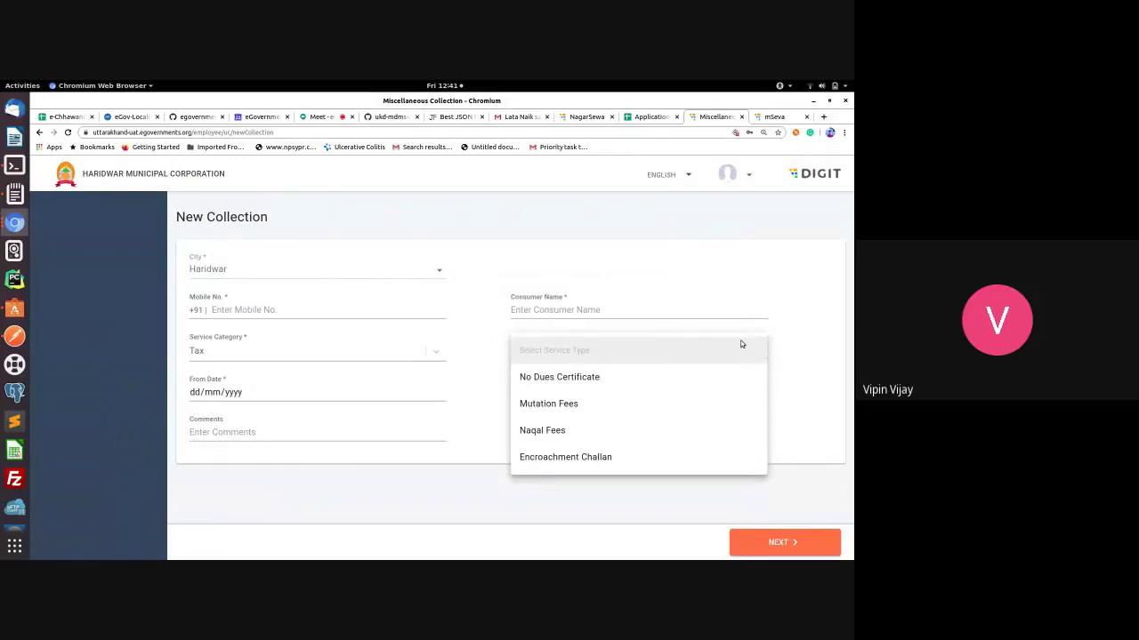
{"action": "left_click", "coordinate": [491, 347]}
{"action": "left_click", "coordinate": [492, 346]}
{"action": "left_click", "coordinate": [391, 117]}
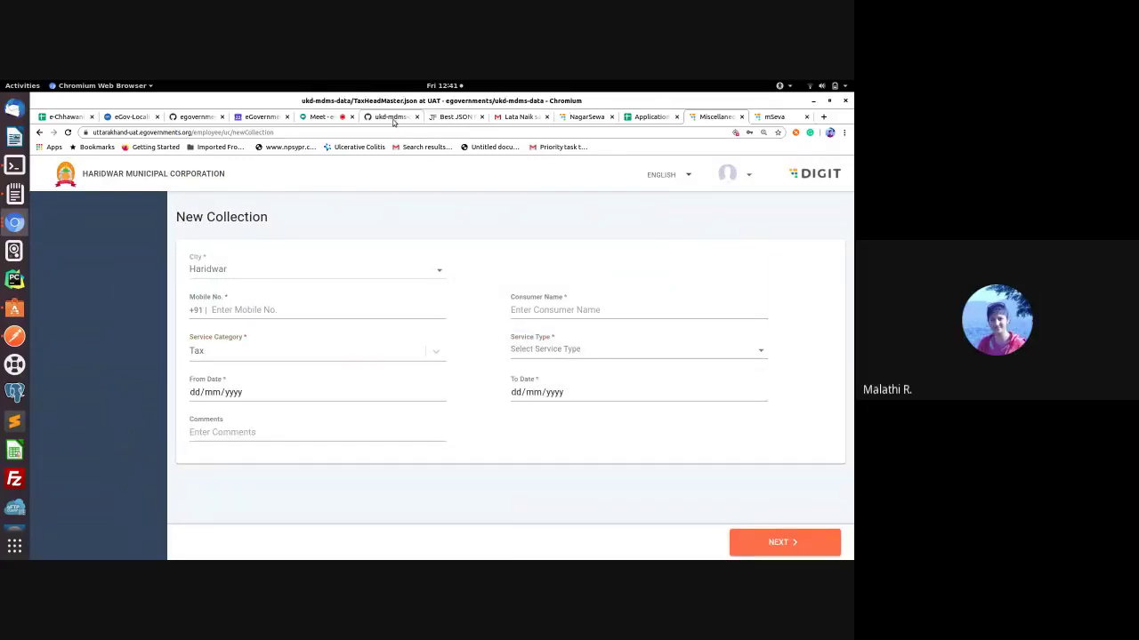
{"action": "scroll", "coordinate": [401, 433], "scroll_direction": "down", "scroll_amount": 1}
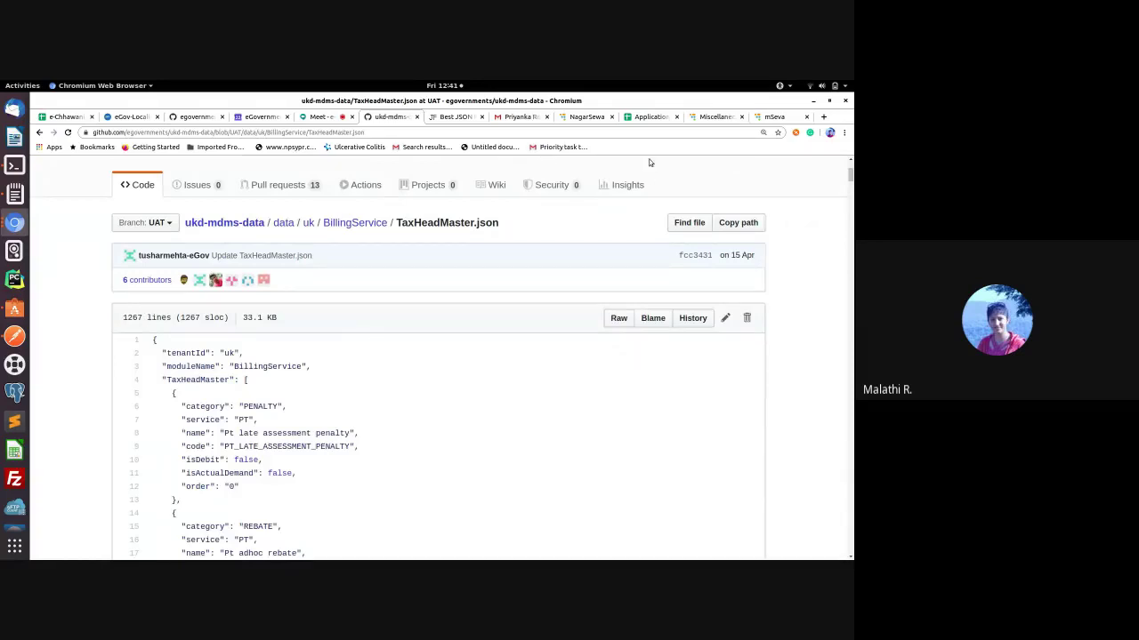
{"action": "left_click", "coordinate": [709, 117]}
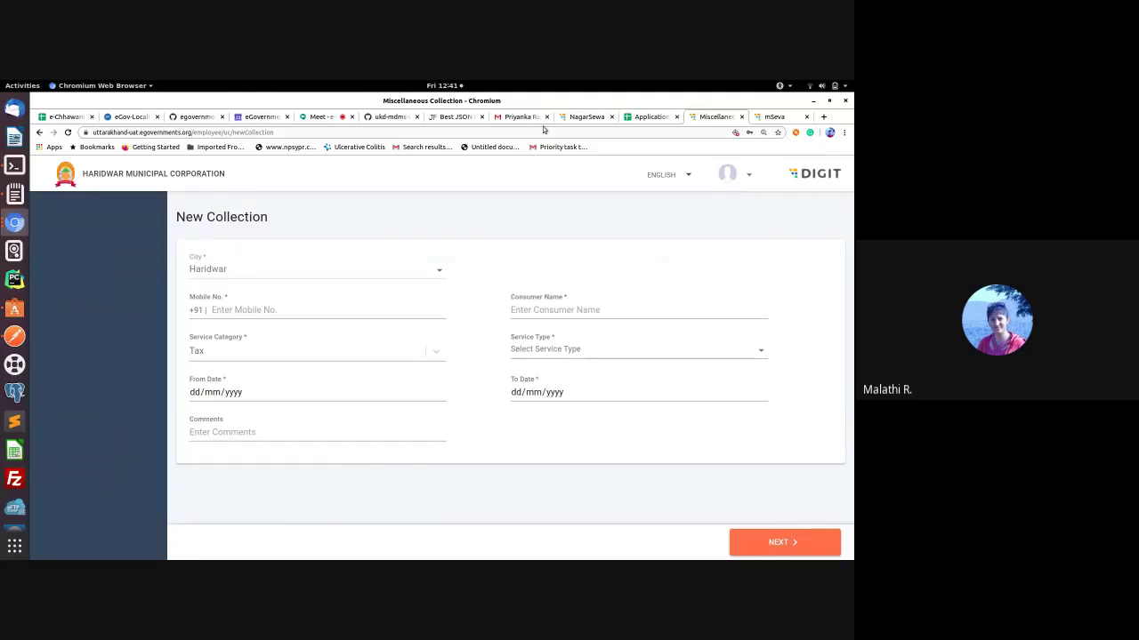
Step: Return to TaxHeadMaster.json in GitHub and search the file for adhoc again
{"action": "left_click", "coordinate": [389, 117]}
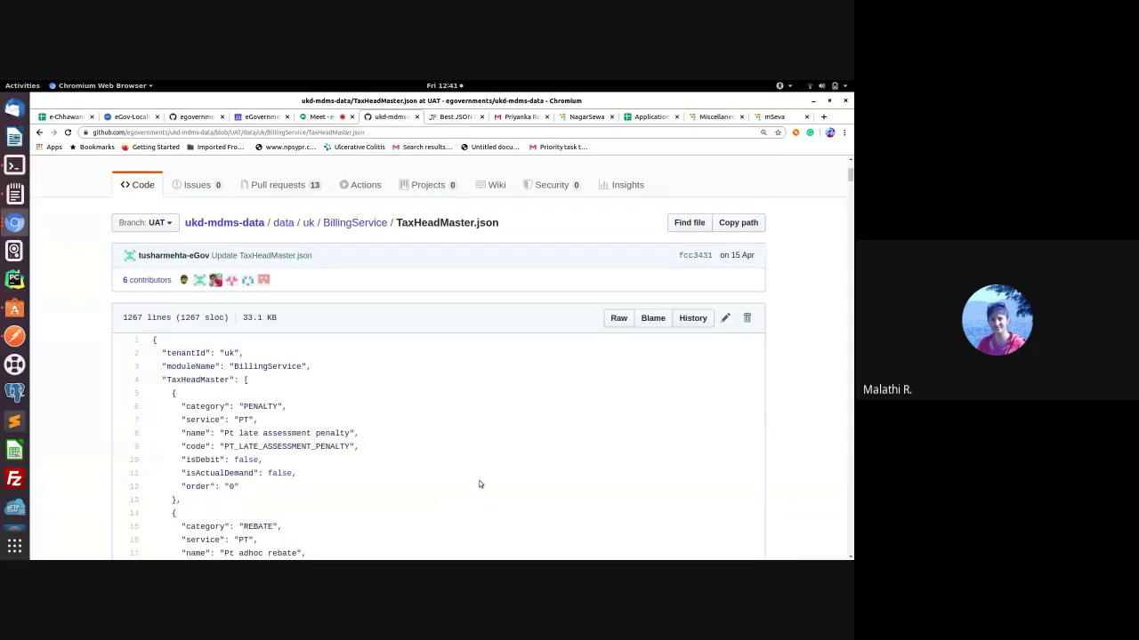
{"action": "key", "text": "ctrl+f"}
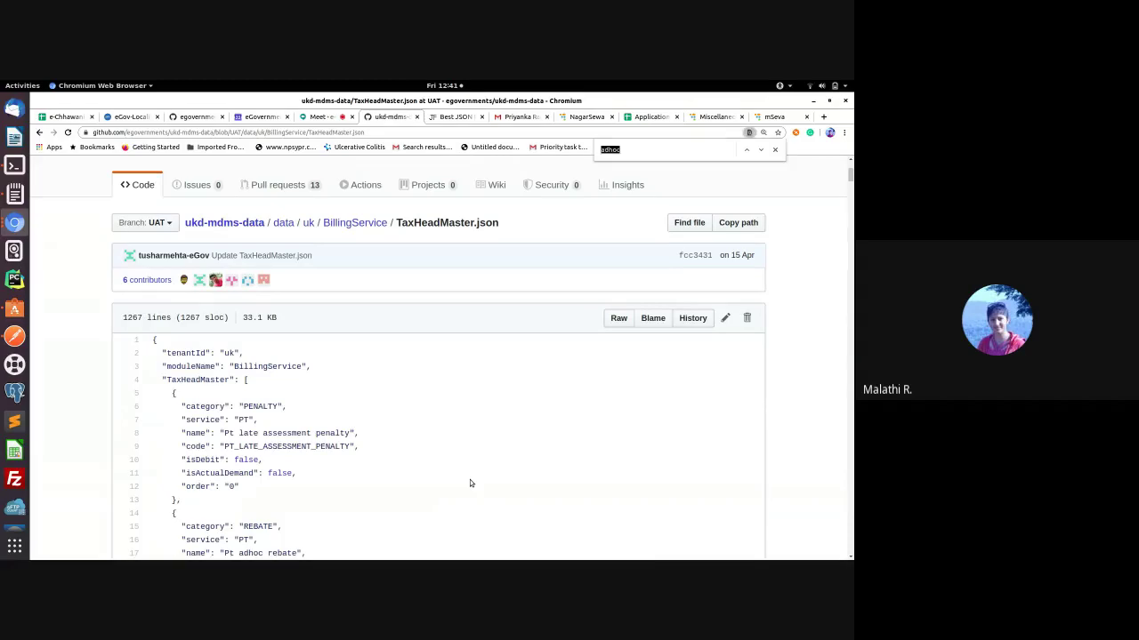
{"action": "type", "text": "adhoc"}
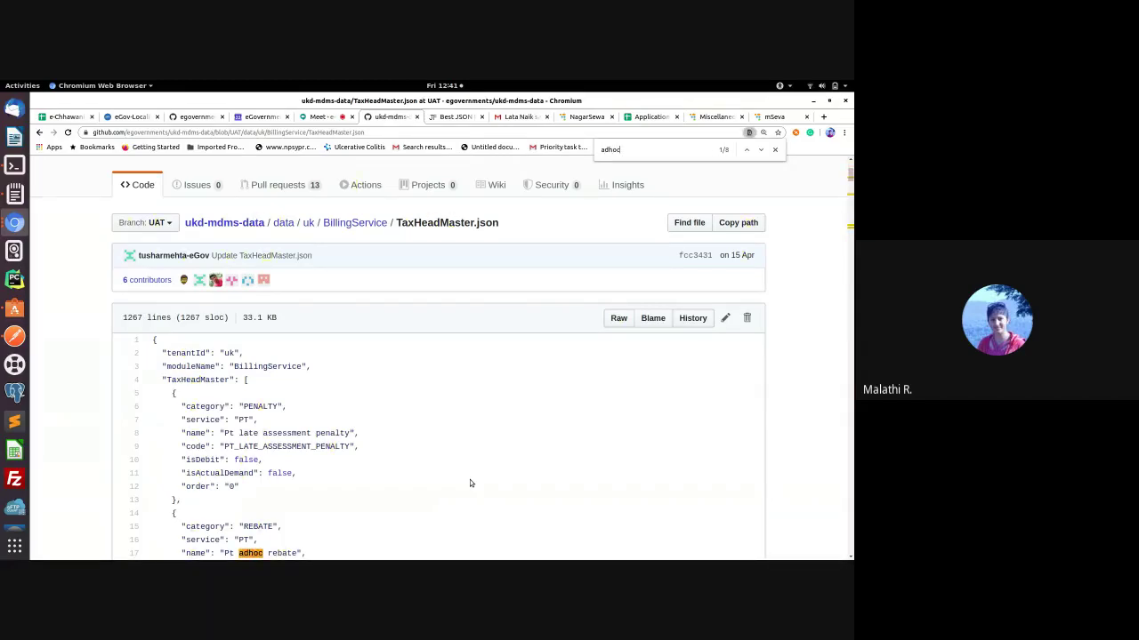
Step: Highlight the REBATE category value in the Pt adhoc rebate entry of TaxHeadMaster.json
{"action": "scroll", "coordinate": [355, 539], "scroll_direction": "down", "scroll_amount": 3}
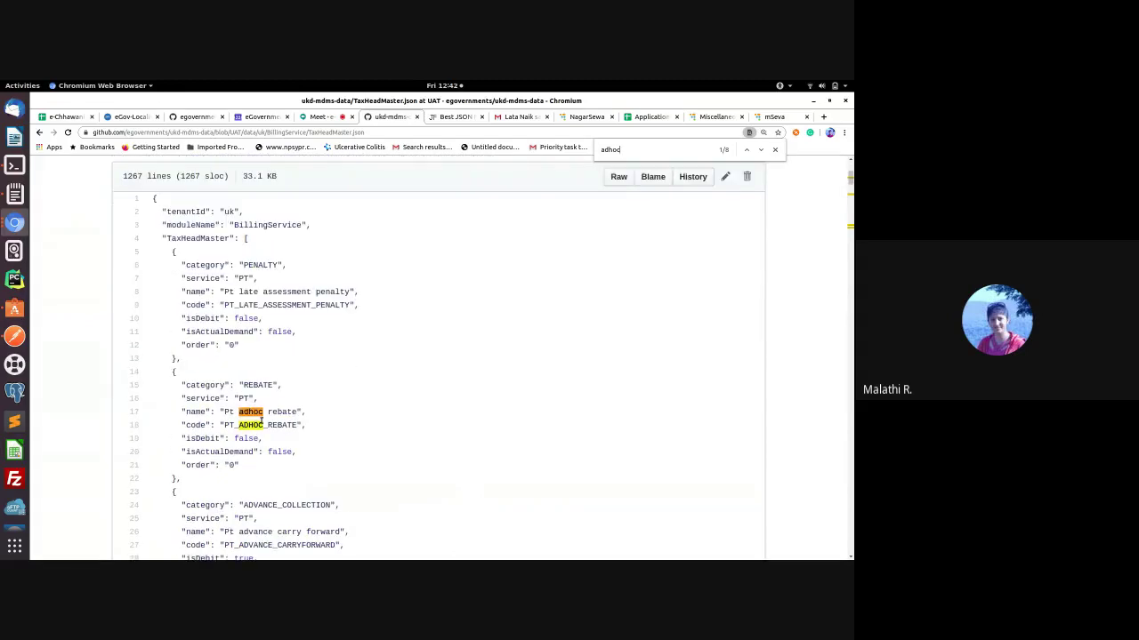
{"action": "double_click", "coordinate": [257, 385]}
{"action": "double_click", "coordinate": [260, 385]}
{"action": "left_click", "coordinate": [371, 418]}
Step: Switch to Haridwar's New Collection form and look through the whole list of service categories without choosing one
{"action": "left_click", "coordinate": [714, 116]}
{"action": "left_click", "coordinate": [251, 353]}
{"action": "scroll", "coordinate": [299, 453], "scroll_direction": "down", "scroll_amount": 3}
{"action": "scroll", "coordinate": [299, 452], "scroll_direction": "down", "scroll_amount": 1}
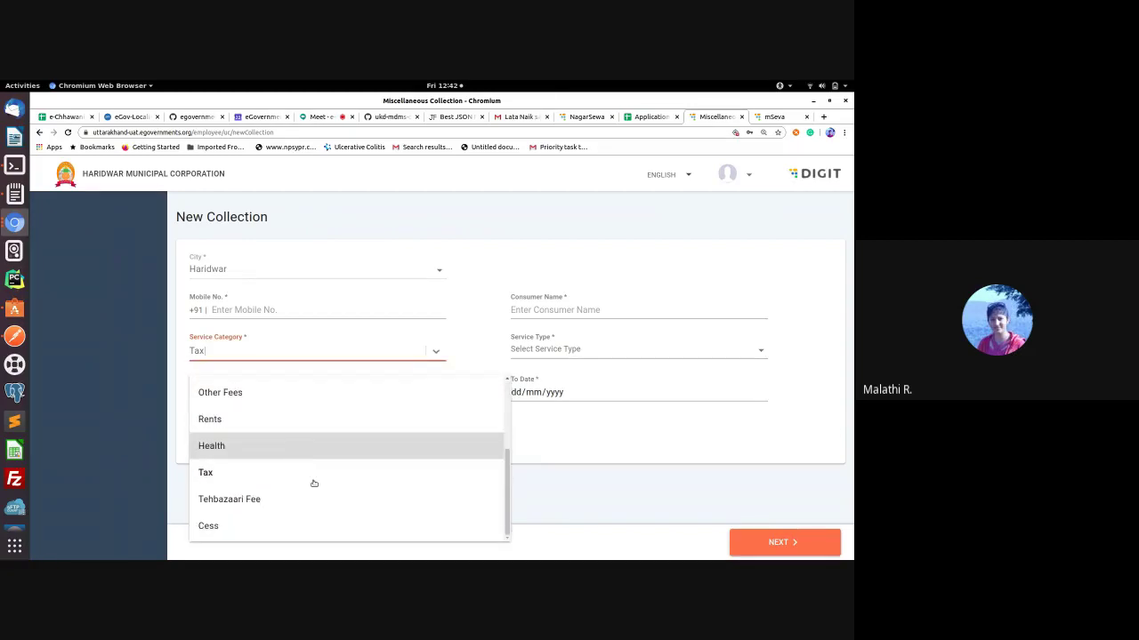
{"action": "scroll", "coordinate": [272, 527], "scroll_direction": "up", "scroll_amount": 2}
{"action": "scroll", "coordinate": [285, 516], "scroll_direction": "up", "scroll_amount": 2}
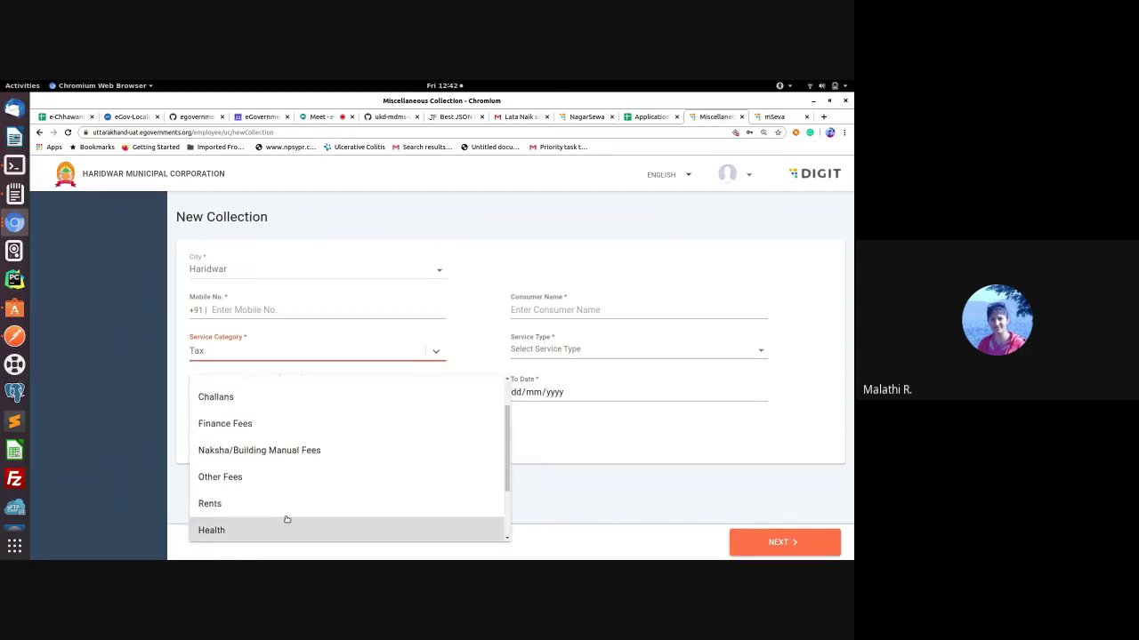
{"action": "scroll", "coordinate": [289, 521], "scroll_direction": "down", "scroll_amount": 1}
{"action": "scroll", "coordinate": [289, 521], "scroll_direction": "up", "scroll_amount": 1}
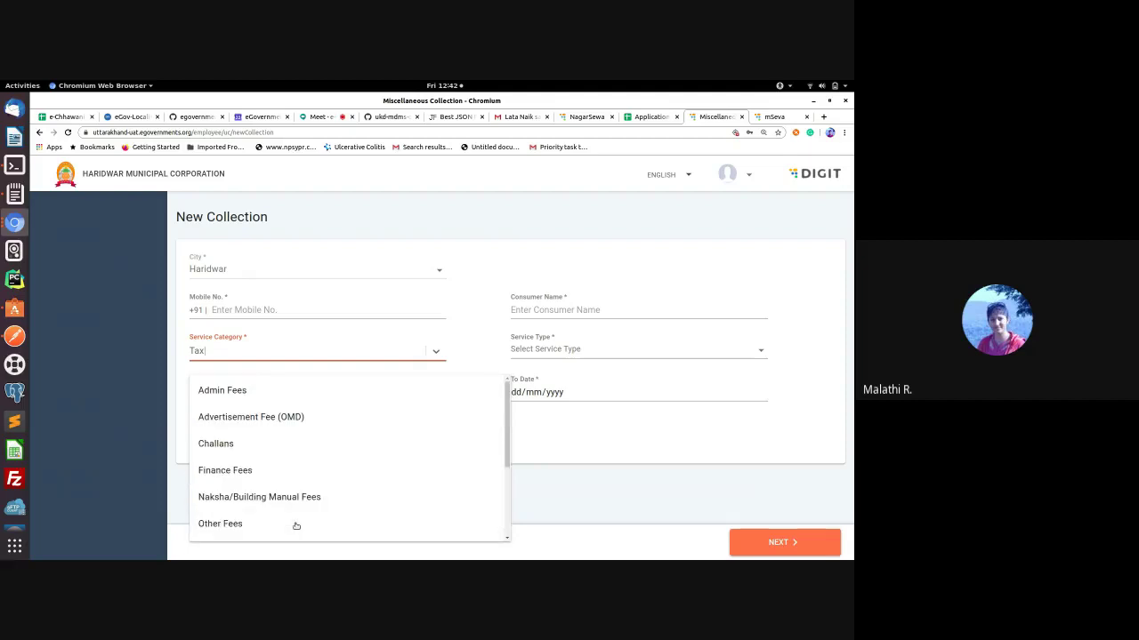
{"action": "scroll", "coordinate": [295, 527], "scroll_direction": "down", "scroll_amount": 3}
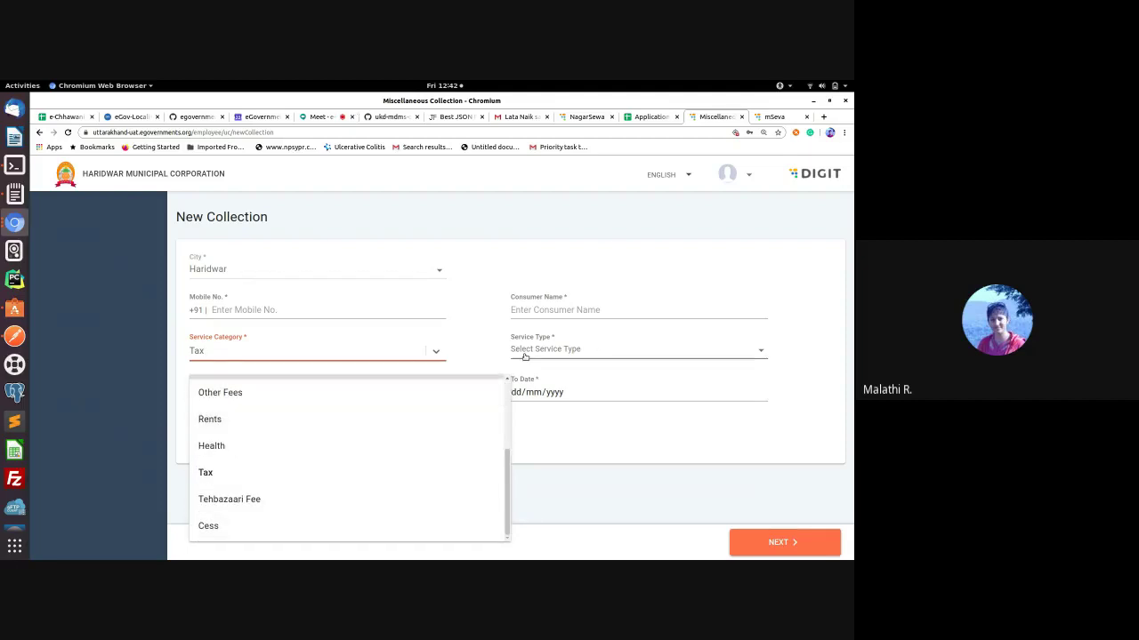
Step: Return to TaxHeadMaster.json in GitHub and cycle through the adhoc matches, ending at the Pt adhoc rebate entry's code
{"action": "left_click", "coordinate": [391, 118]}
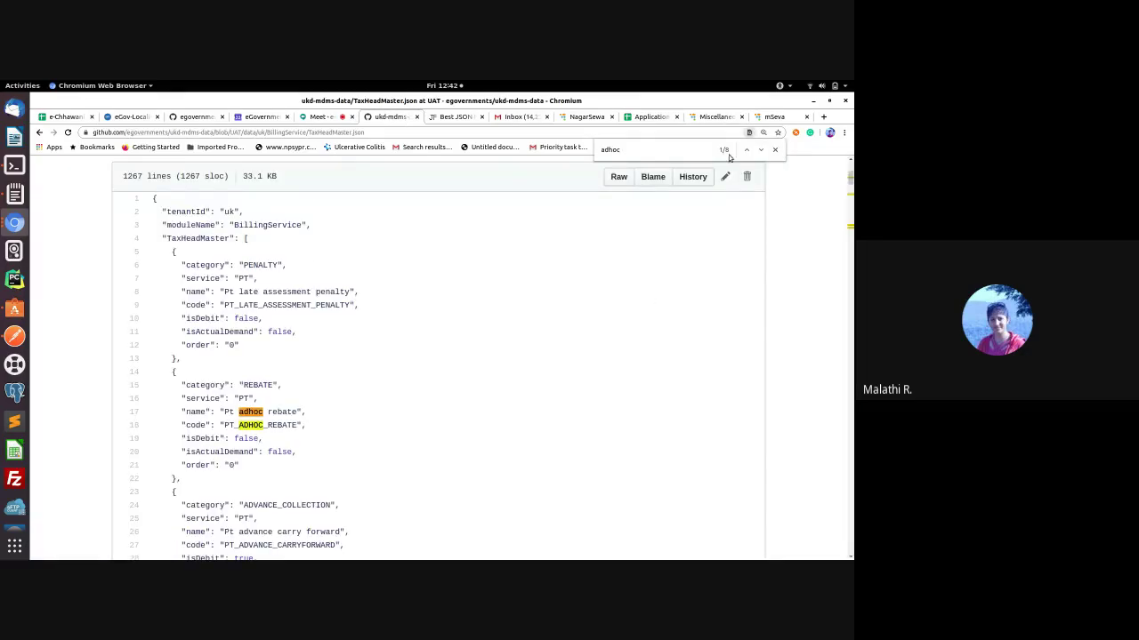
{"action": "left_click", "coordinate": [760, 149]}
{"action": "left_click", "coordinate": [761, 150]}
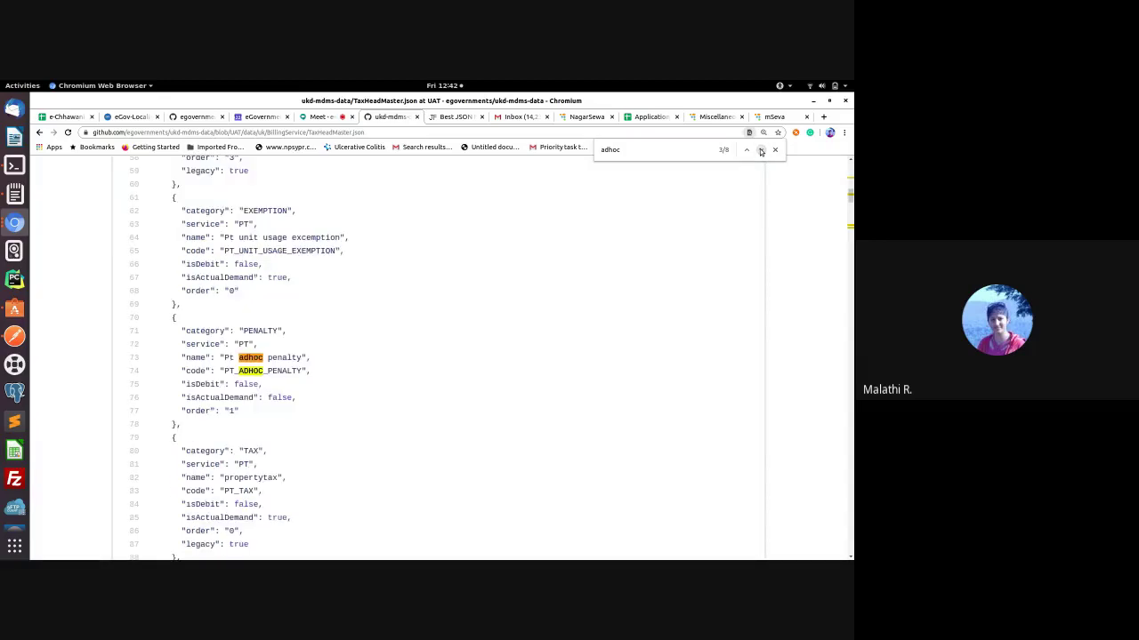
{"action": "left_click", "coordinate": [761, 150]}
{"action": "left_click", "coordinate": [760, 150]}
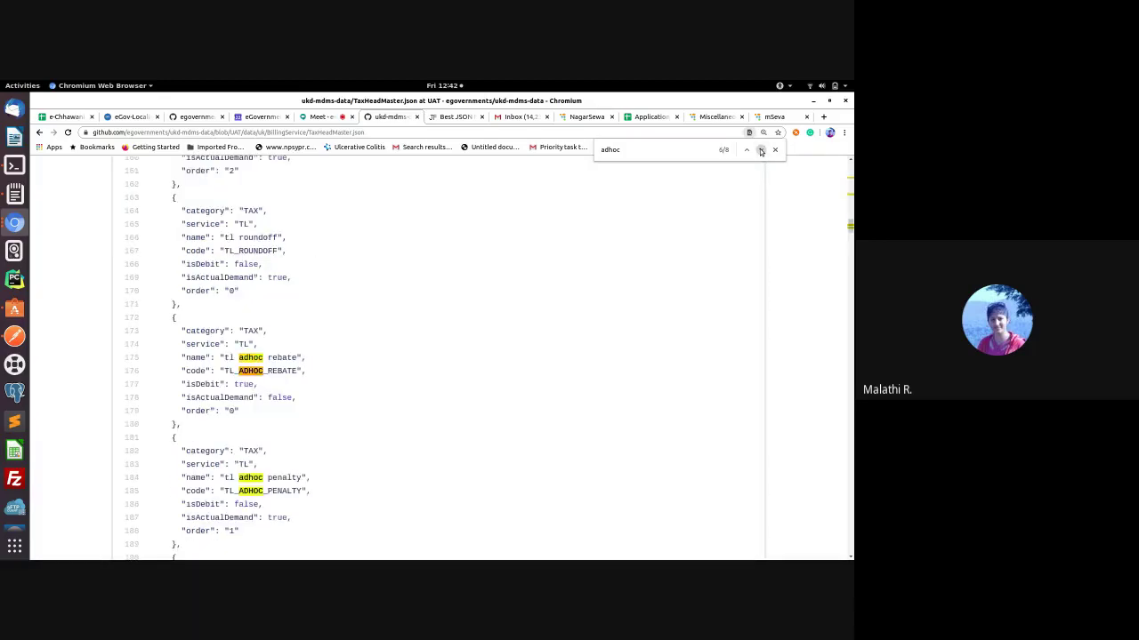
{"action": "left_click", "coordinate": [760, 149]}
{"action": "left_click", "coordinate": [761, 149]}
{"action": "left_click", "coordinate": [761, 149]}
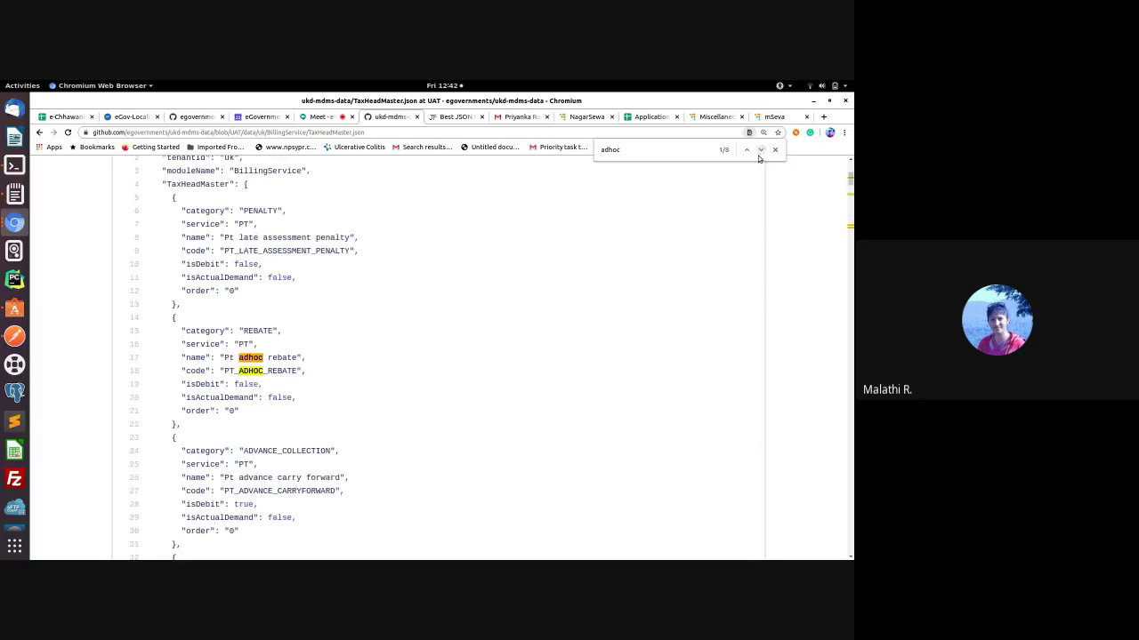
{"action": "left_click", "coordinate": [760, 151]}
{"action": "left_click", "coordinate": [760, 151]}
{"action": "left_click", "coordinate": [761, 152]}
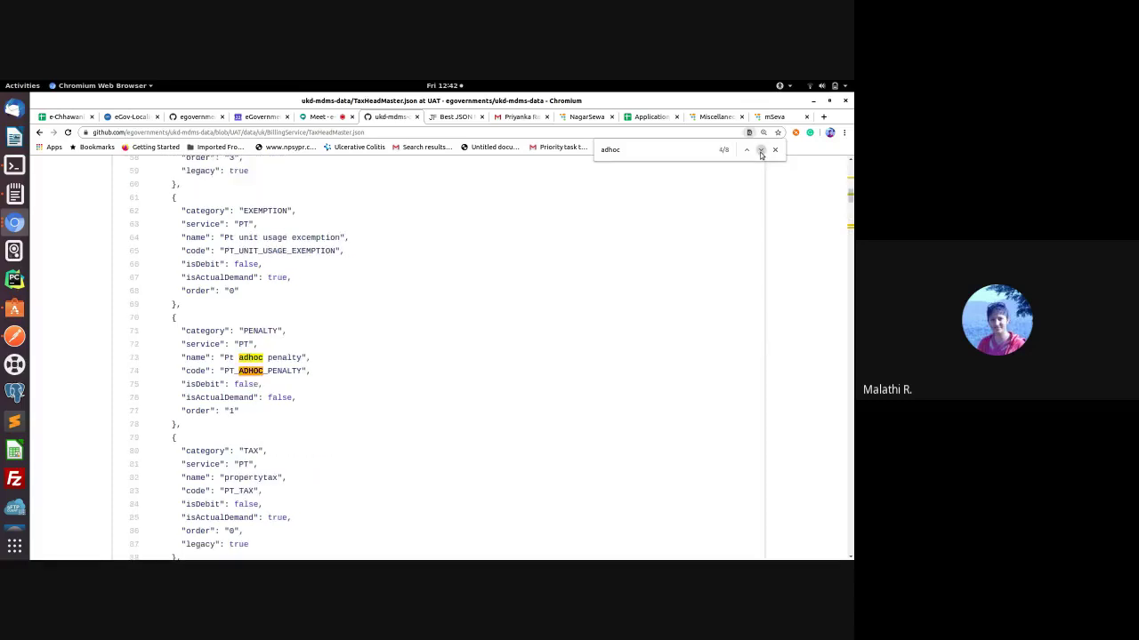
{"action": "left_click", "coordinate": [760, 151]}
{"action": "left_click", "coordinate": [760, 151]}
{"action": "left_click", "coordinate": [761, 152]}
{"action": "left_click", "coordinate": [760, 151]}
{"action": "left_click", "coordinate": [761, 152]}
{"action": "left_click", "coordinate": [760, 151]}
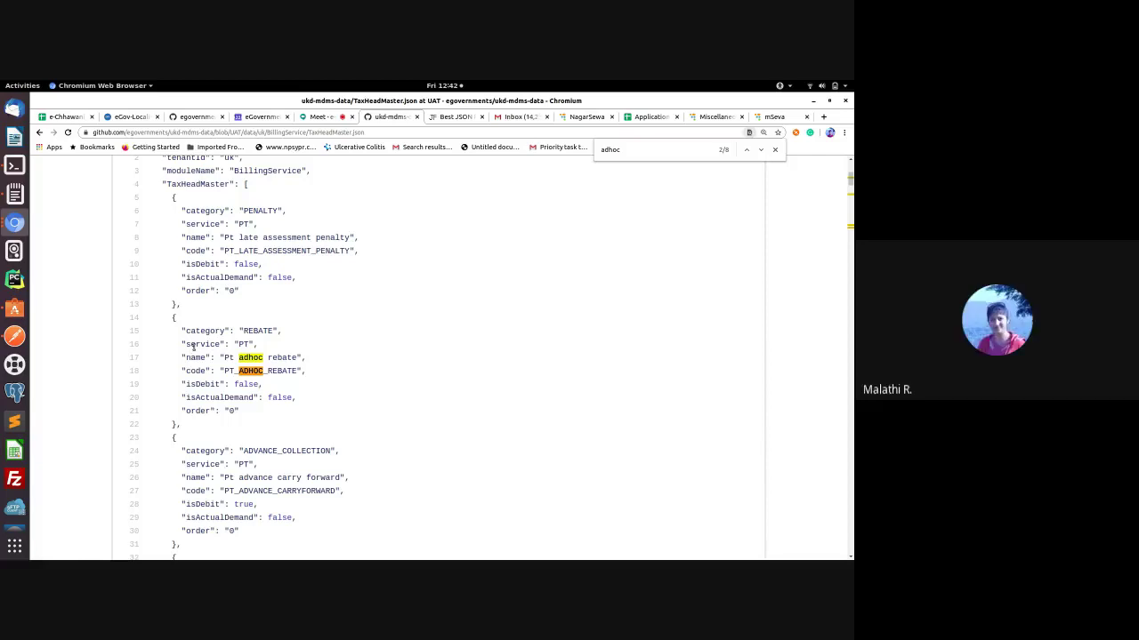
Step: Close the file search and highlight the code PT_ADHOC_REBATE in the Pt adhoc rebate entry
{"action": "left_click", "coordinate": [774, 150]}
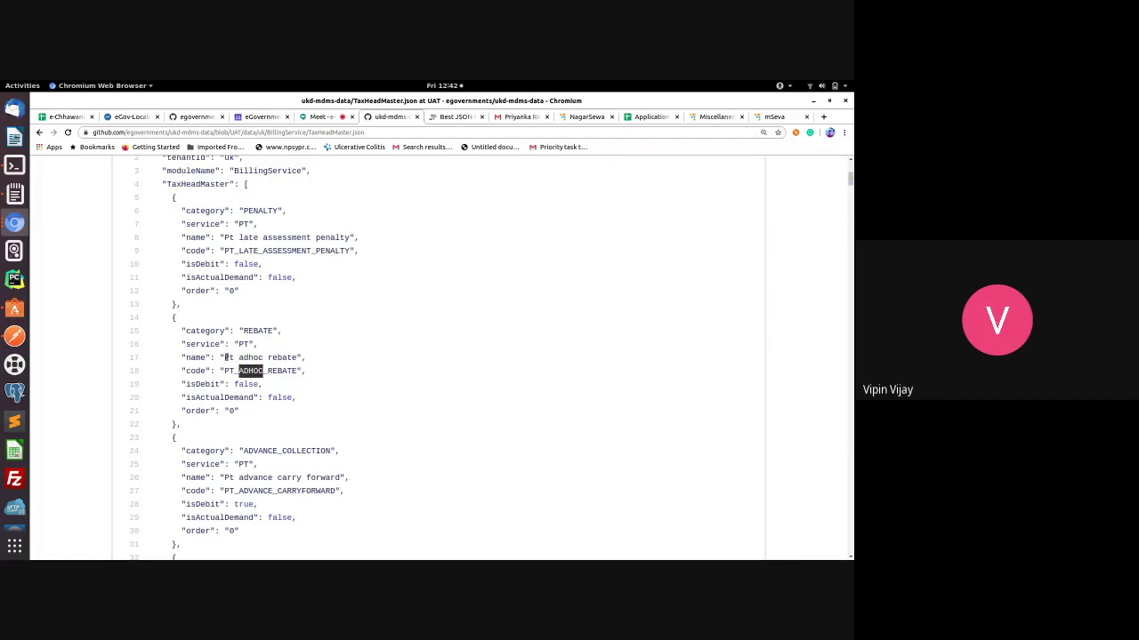
{"action": "left_click_drag", "start_coordinate": [295, 368], "coordinate": [257, 374]}
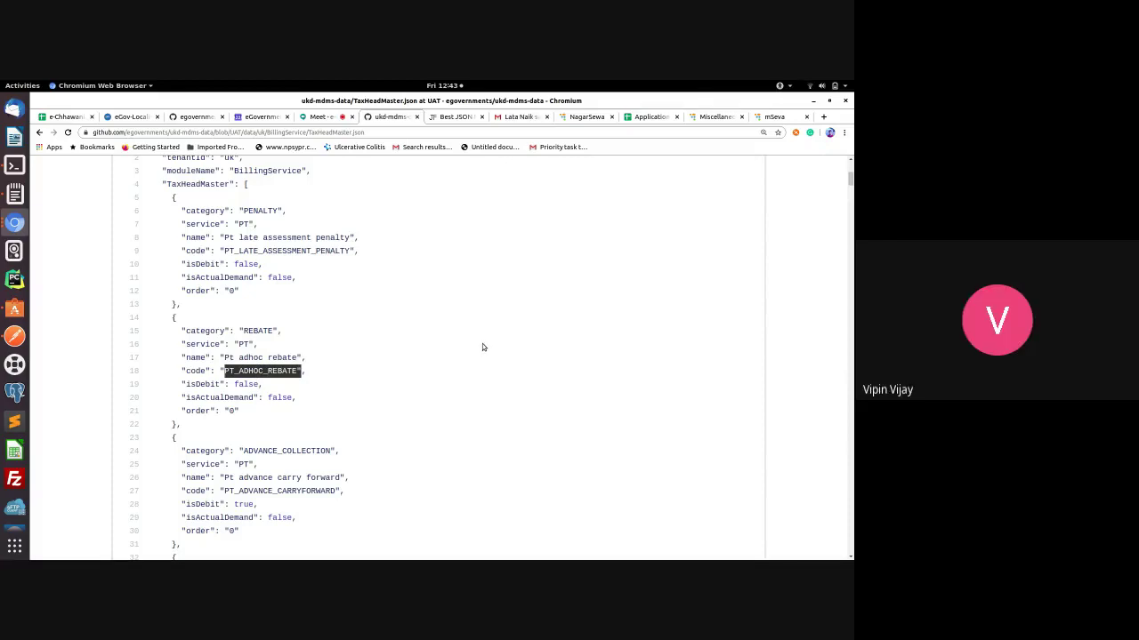
Step: Open the previous BillingService page in a separate browser tab, and go from TaxHeadMaster.json up to the uk folder
{"action": "middle_click", "coordinate": [39, 131]}
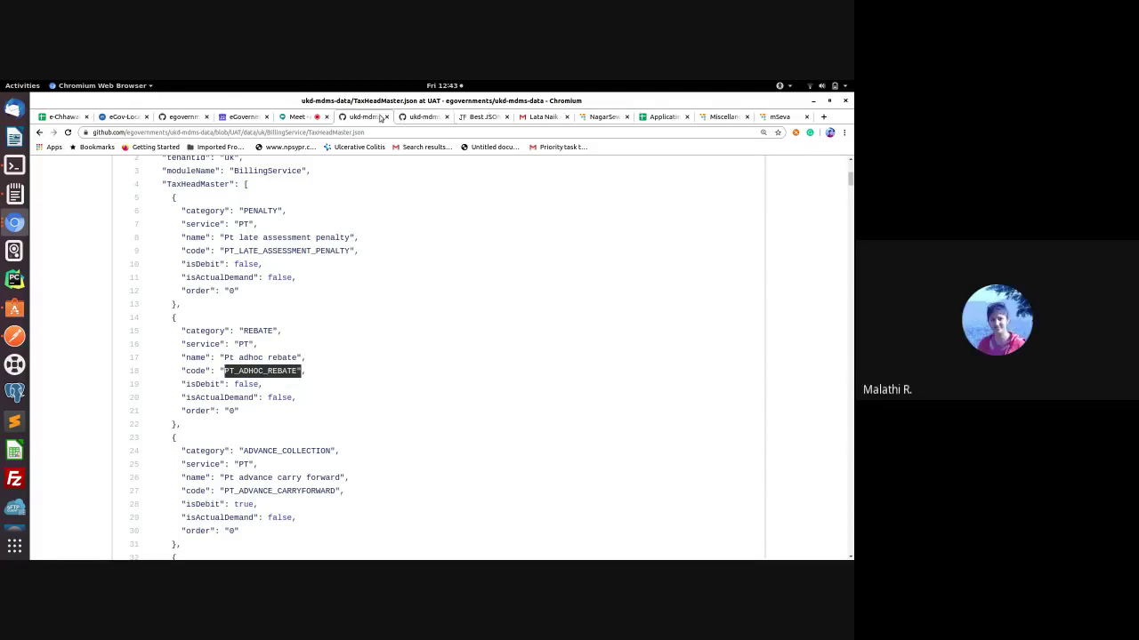
{"action": "scroll", "coordinate": [383, 231], "scroll_direction": "up", "scroll_amount": 5}
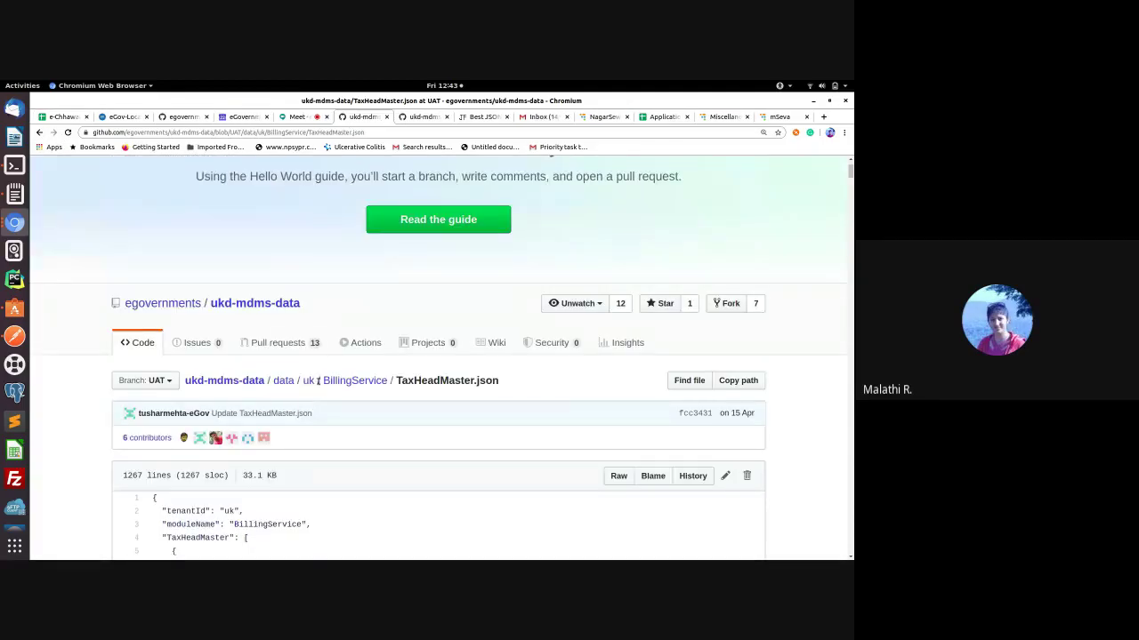
{"action": "left_click", "coordinate": [308, 380]}
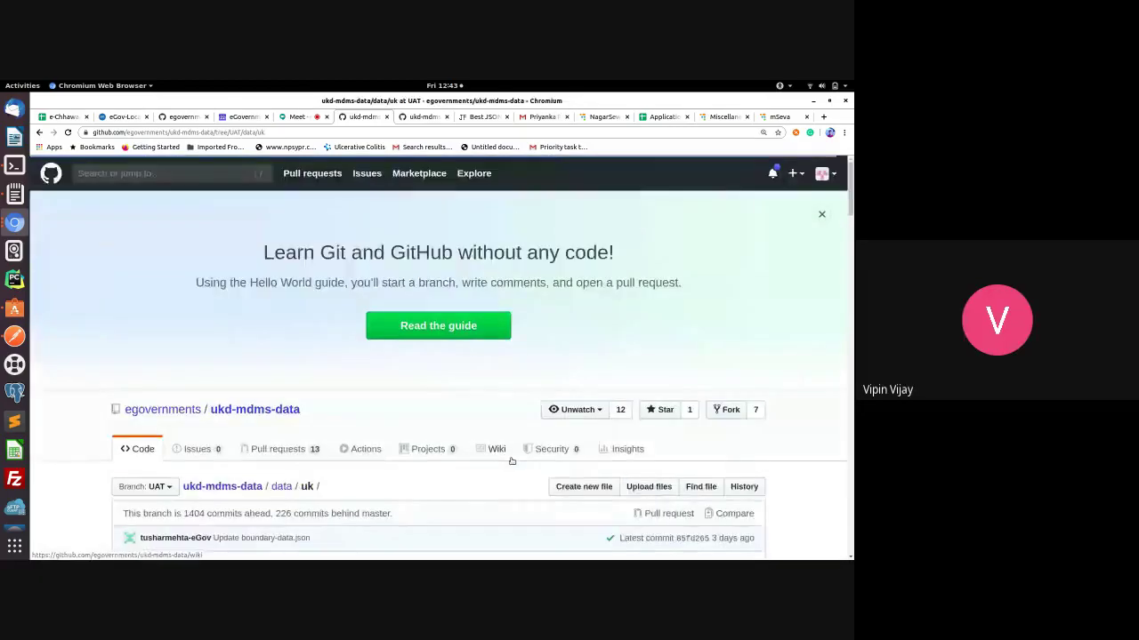
{"action": "scroll", "coordinate": [515, 453], "scroll_direction": "down", "scroll_amount": 3}
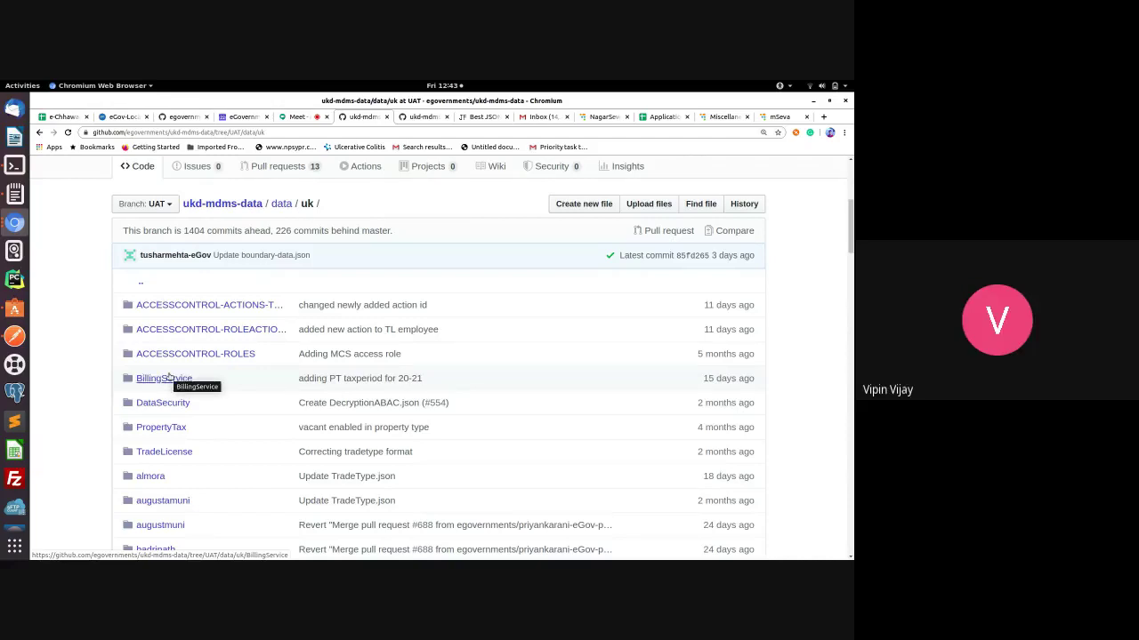
Step: Compare the BillingService folder in GitHub with the New Collection form, pointing out its mobile number, consumer name and comments fields
{"action": "left_click", "coordinate": [724, 117]}
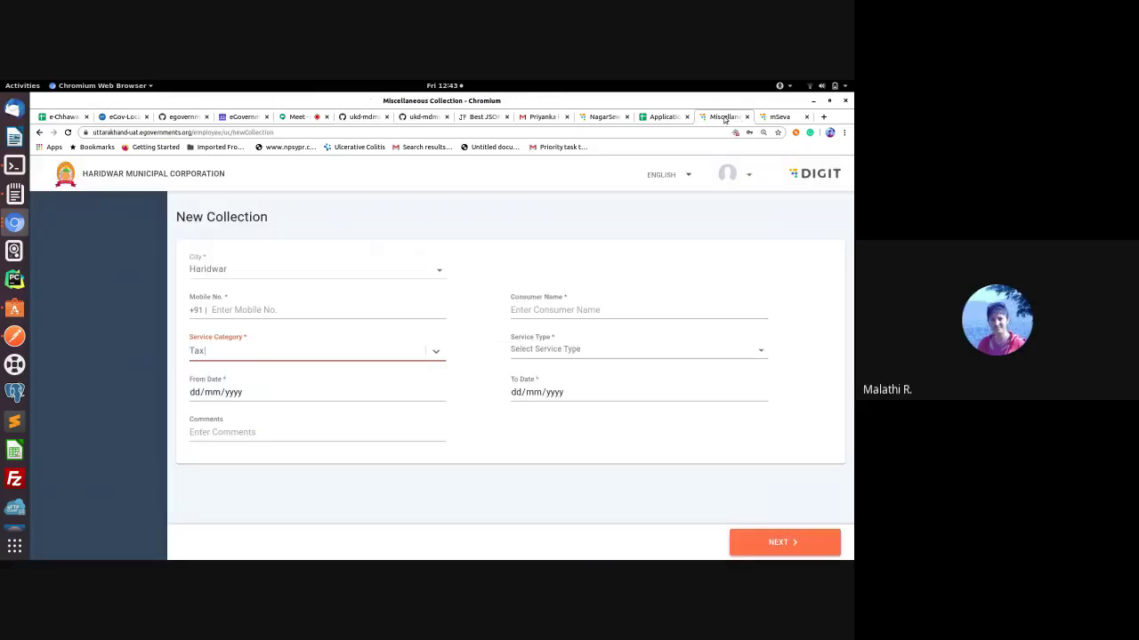
{"action": "left_click", "coordinate": [416, 119]}
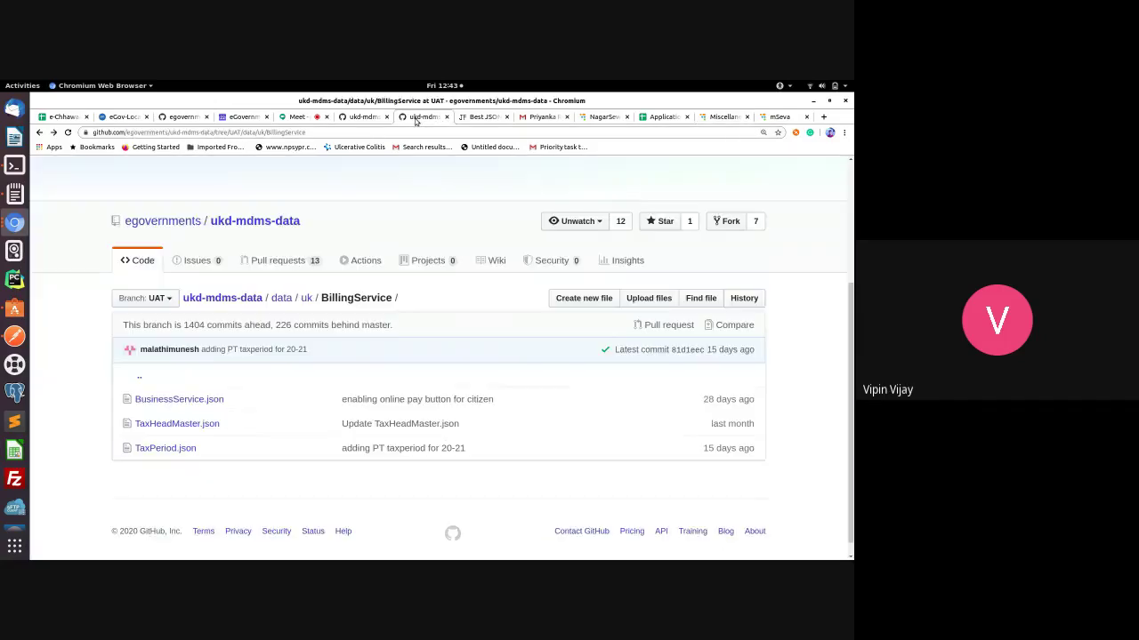
{"action": "left_click", "coordinate": [721, 116]}
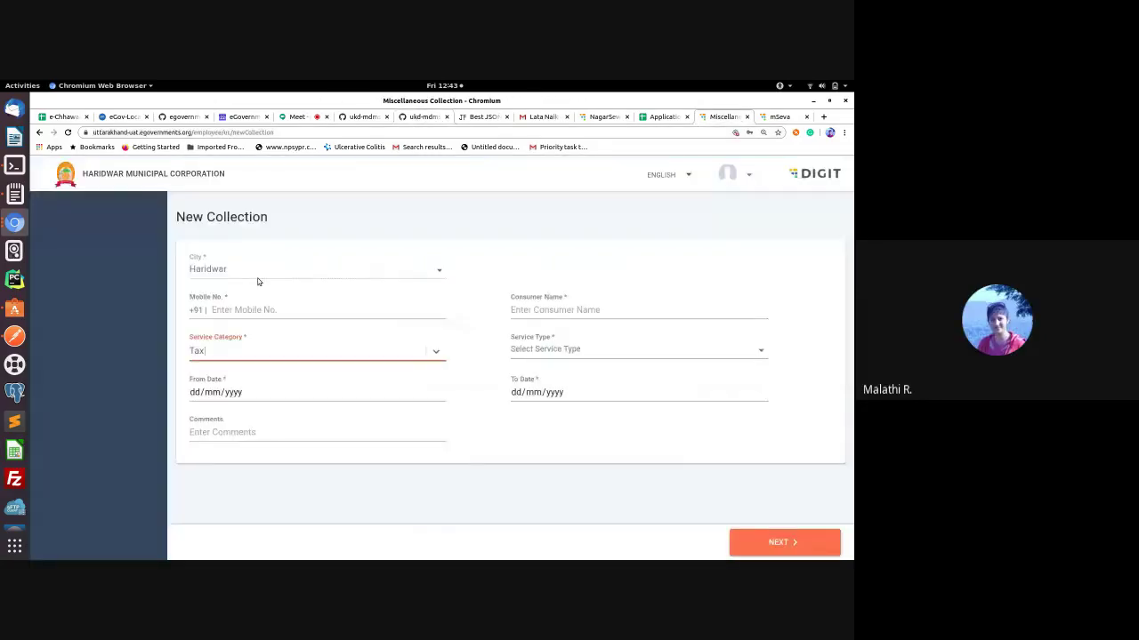
{"action": "left_click", "coordinate": [265, 309]}
{"action": "left_click", "coordinate": [578, 307]}
{"action": "left_click", "coordinate": [356, 433]}
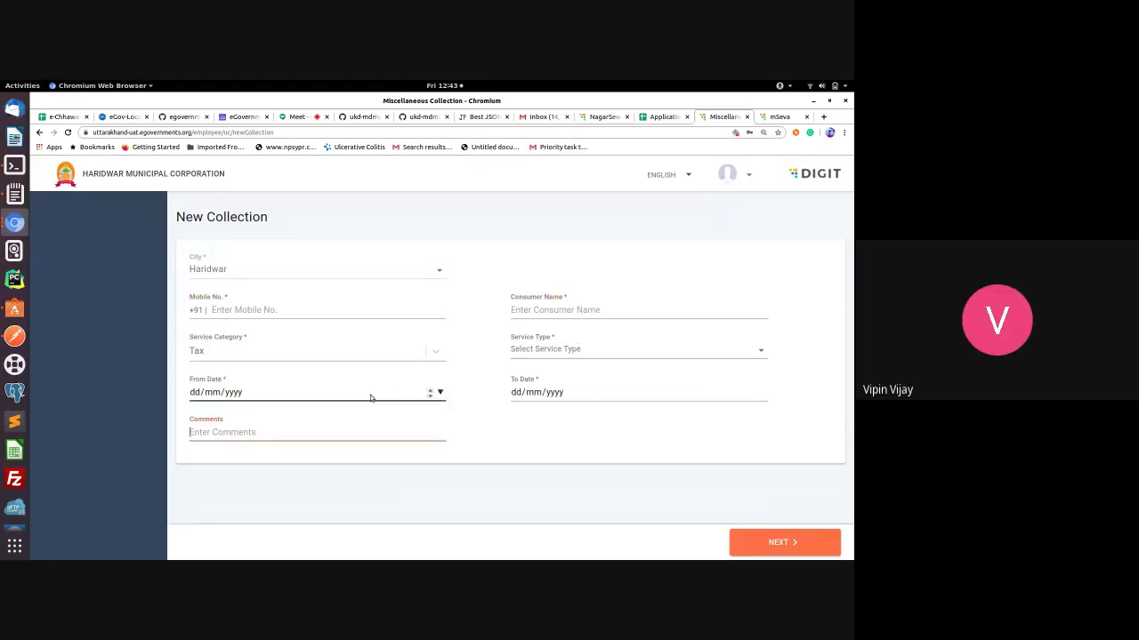
Step: View the service types offered for Tax, and look through the service category list without changing either selection
{"action": "left_click", "coordinate": [306, 356]}
{"action": "left_click", "coordinate": [610, 343]}
{"action": "left_click", "coordinate": [609, 345]}
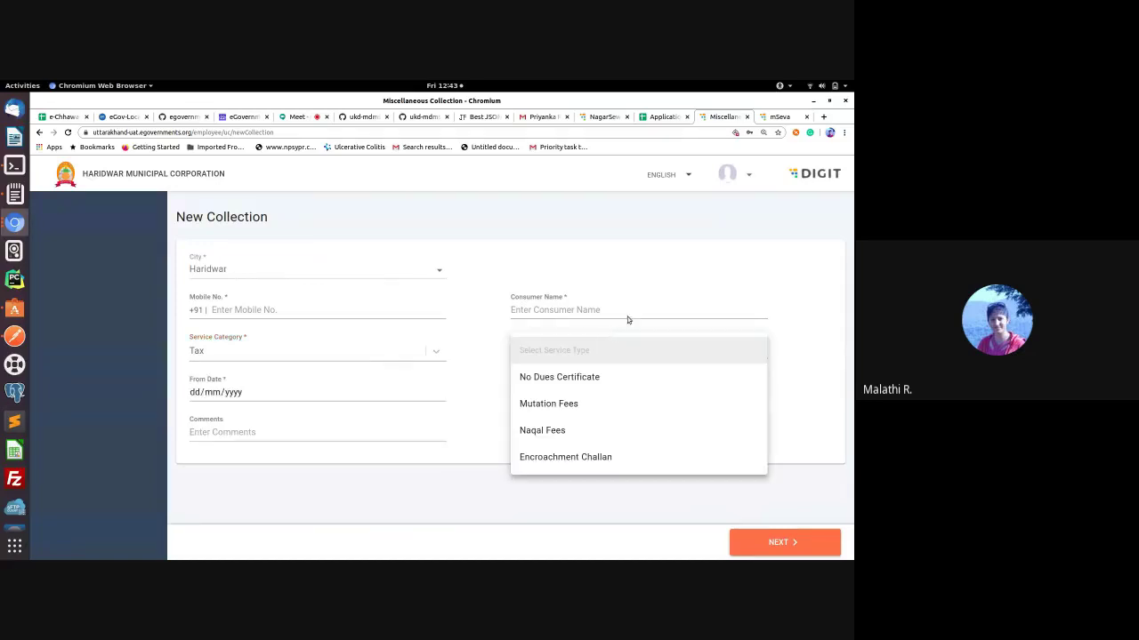
{"action": "left_click", "coordinate": [702, 266]}
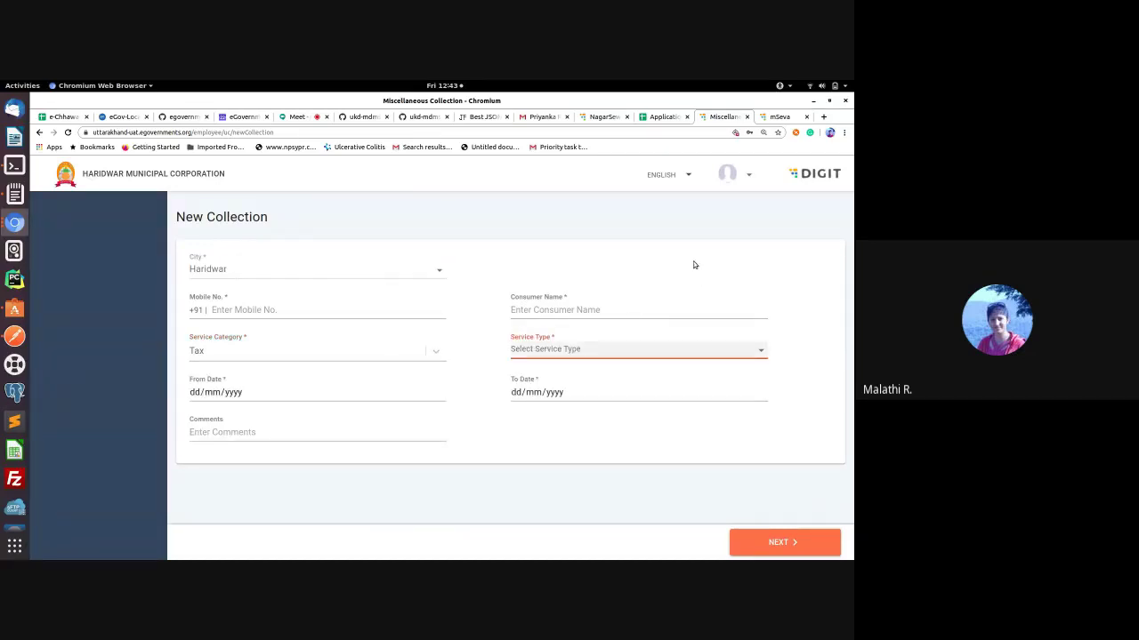
{"action": "left_click", "coordinate": [310, 351]}
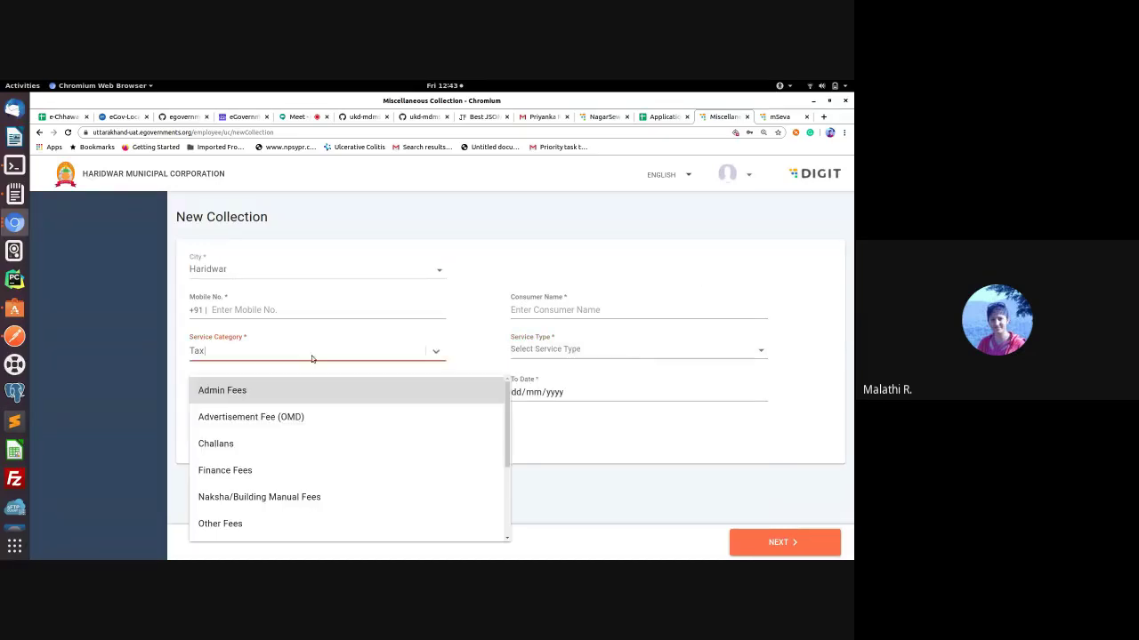
{"action": "scroll", "coordinate": [401, 472], "scroll_direction": "down", "scroll_amount": 3}
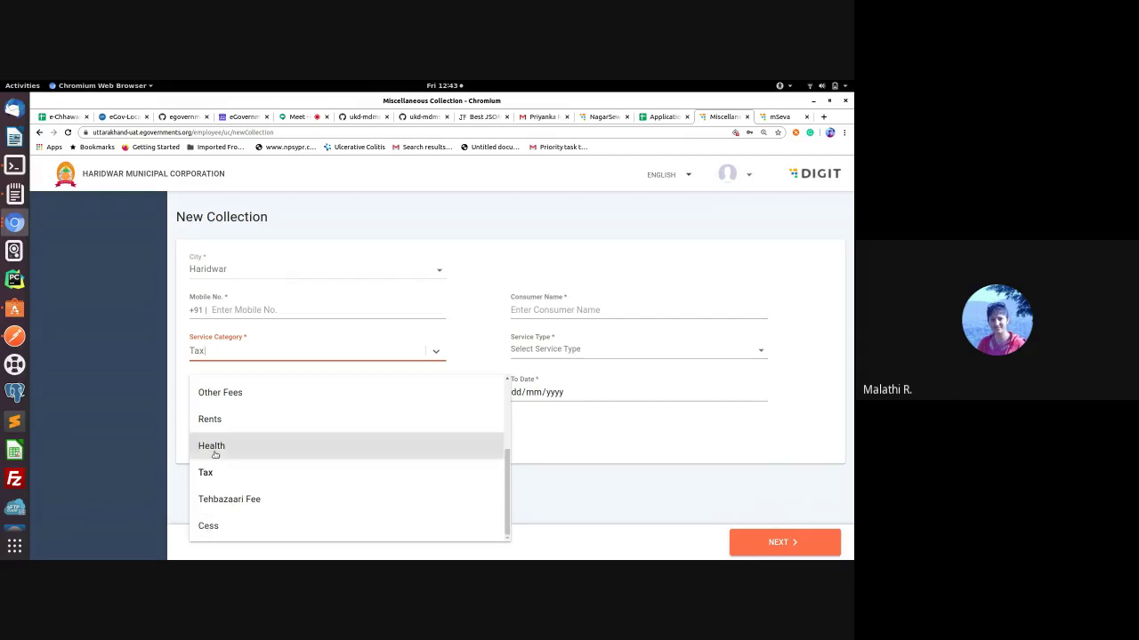
Step: Return to the uk folder in GitHub, open its PropertyTax folder and look through the JSON master files
{"action": "left_click", "coordinate": [365, 116]}
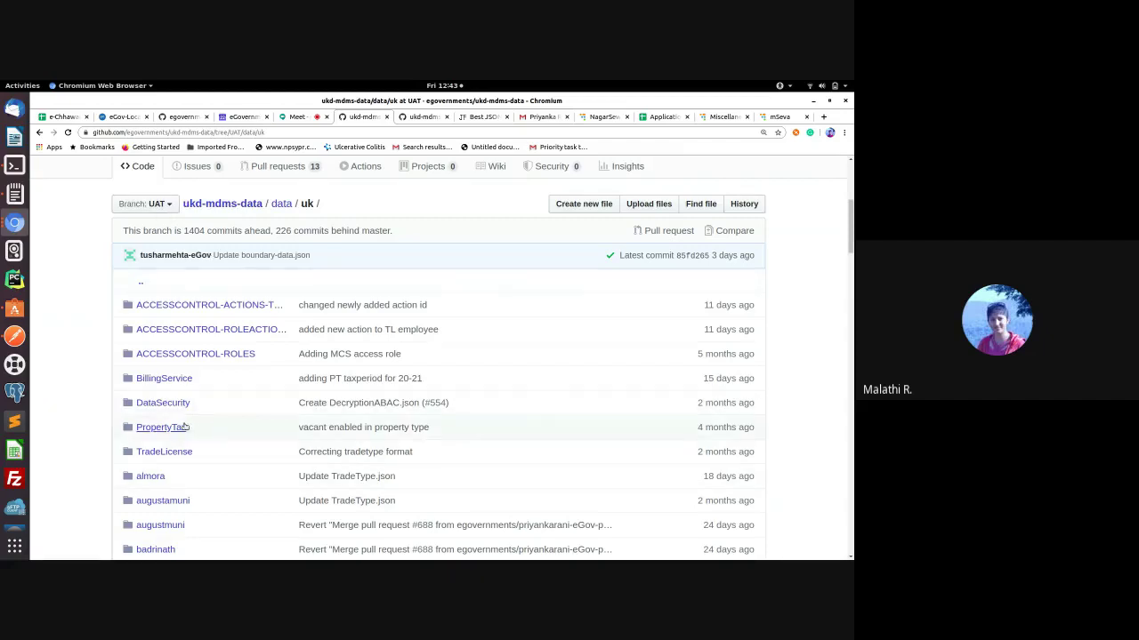
{"action": "left_click", "coordinate": [161, 428]}
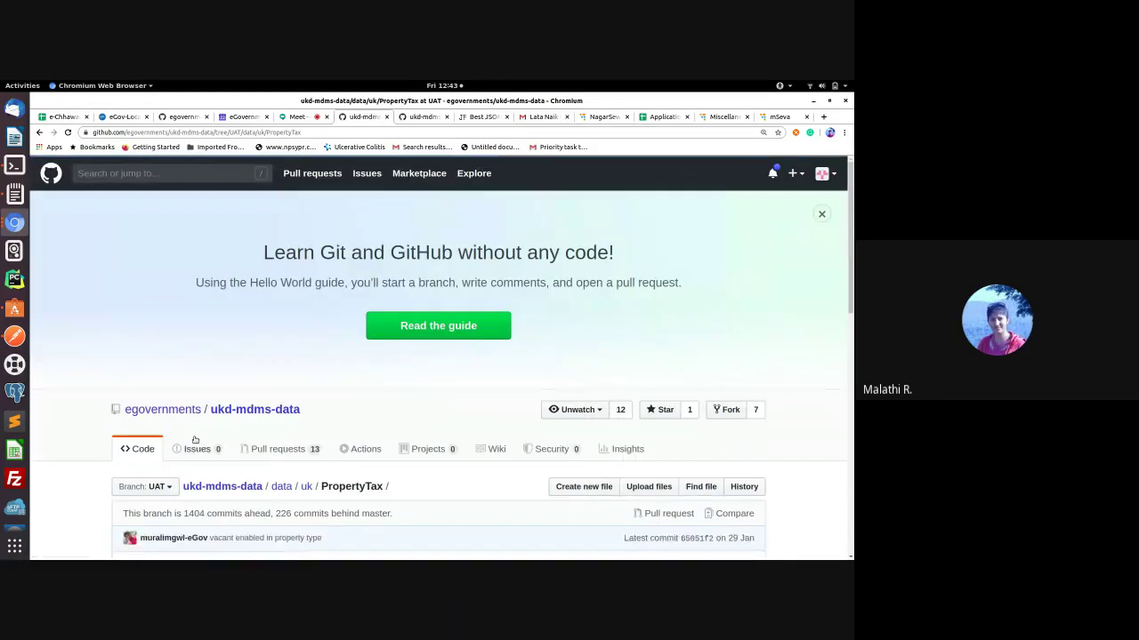
{"action": "scroll", "coordinate": [187, 436], "scroll_direction": "down", "scroll_amount": 5}
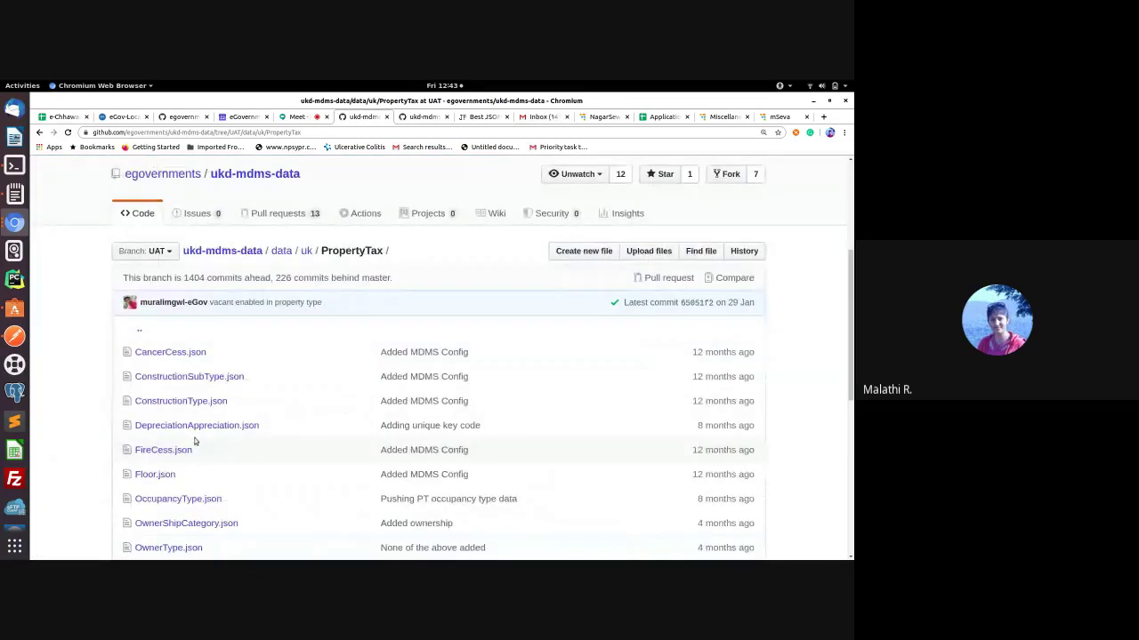
{"action": "scroll", "coordinate": [195, 440], "scroll_direction": "down", "scroll_amount": 8}
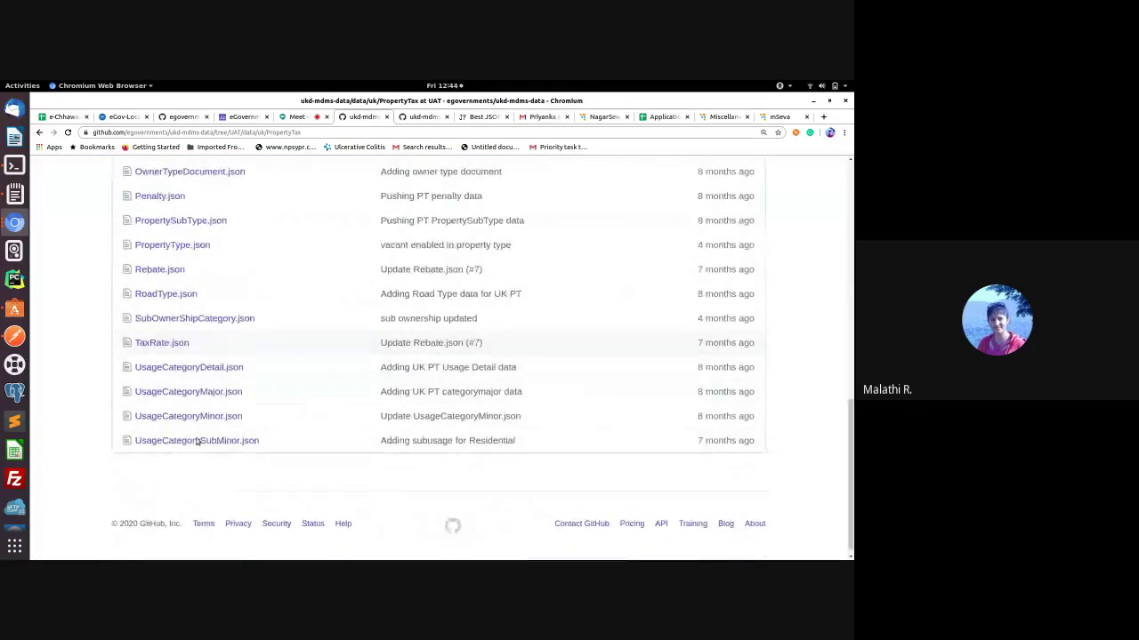
{"action": "scroll", "coordinate": [196, 442], "scroll_direction": "up", "scroll_amount": 7}
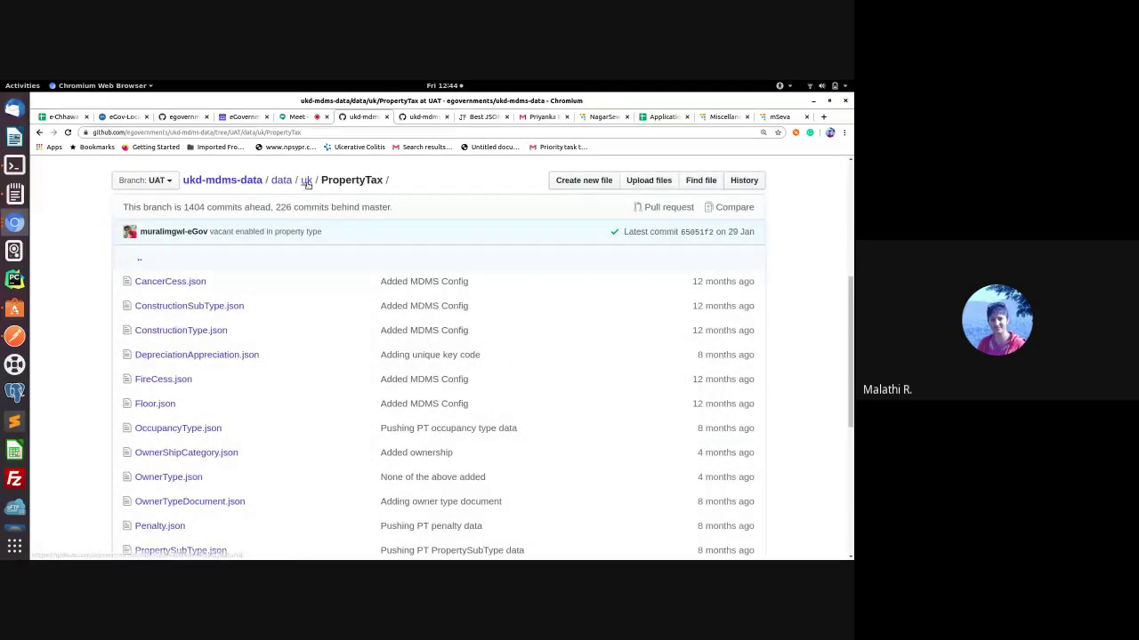
Step: Go back to the uk folder and open its BillingService folder to view the JSON files
{"action": "left_click", "coordinate": [307, 182]}
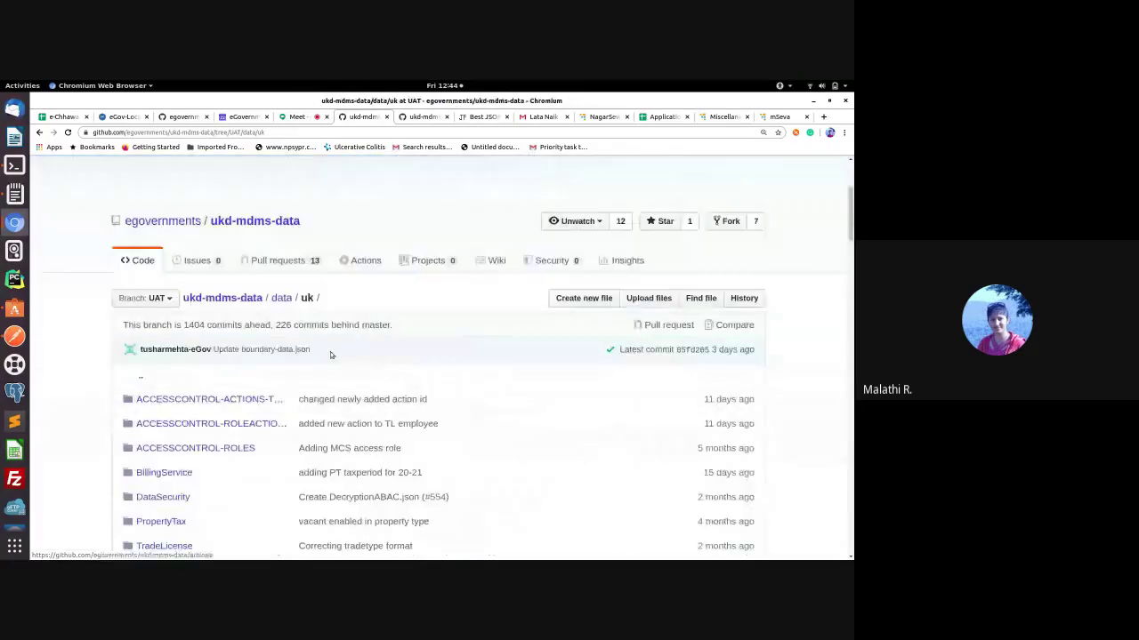
{"action": "scroll", "coordinate": [213, 427], "scroll_direction": "down", "scroll_amount": 2}
{"action": "left_click", "coordinate": [178, 379]}
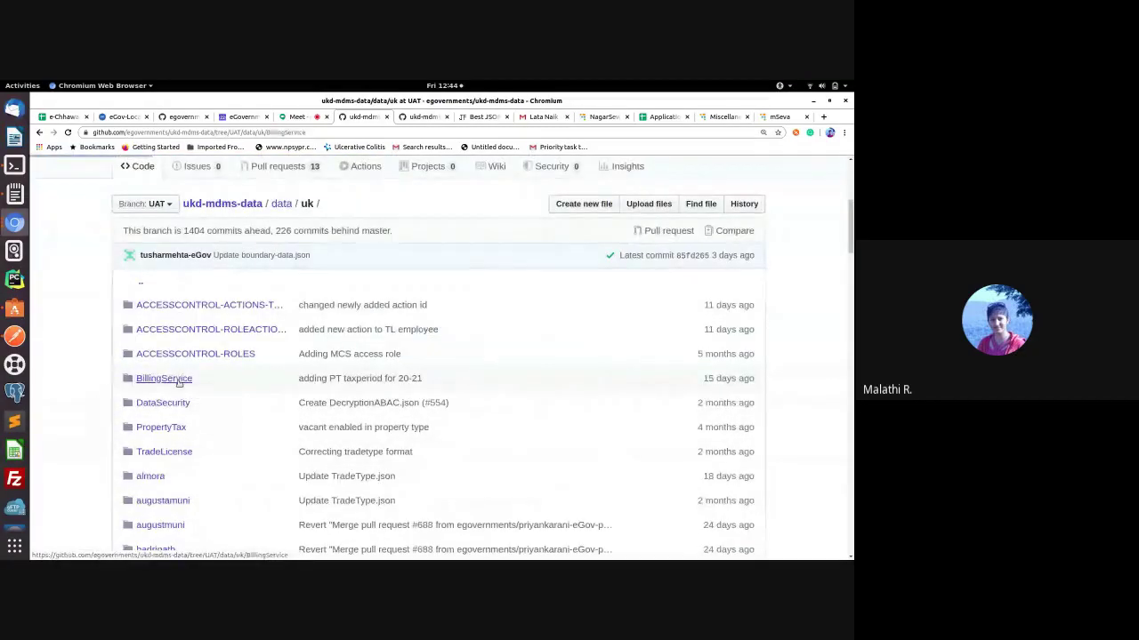
{"action": "scroll", "coordinate": [340, 410], "scroll_direction": "down", "scroll_amount": 2}
{"action": "scroll", "coordinate": [340, 410], "scroll_direction": "down", "scroll_amount": 2}
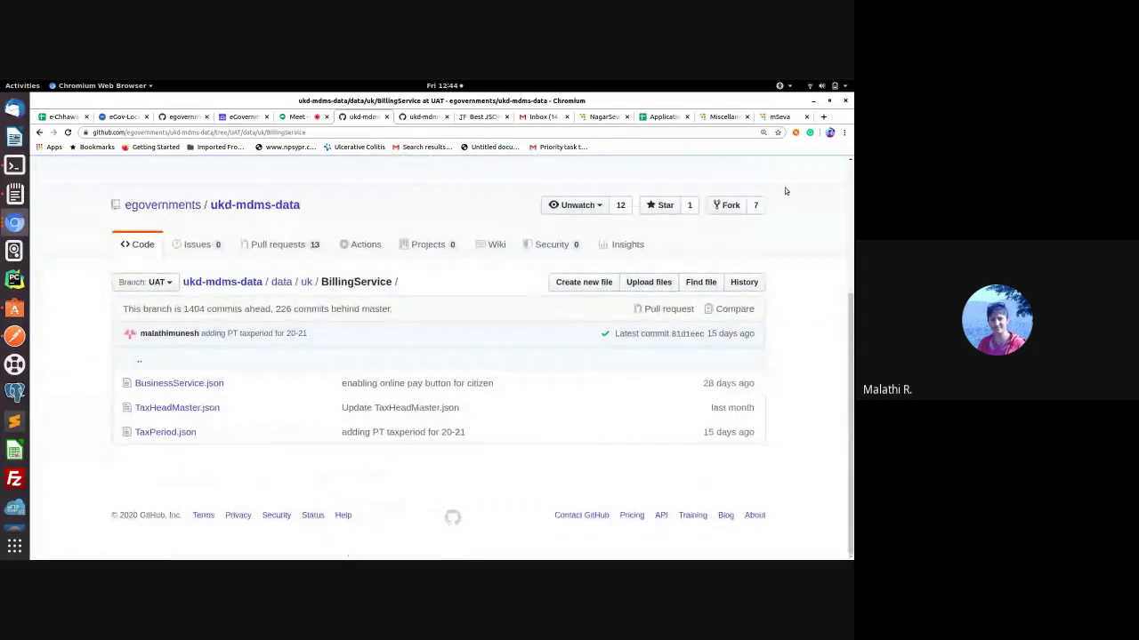
Step: Switch to the New Collection form and open the browser's developer tools to monitor its network activity
{"action": "left_click", "coordinate": [723, 116]}
{"action": "left_click", "coordinate": [247, 232]}
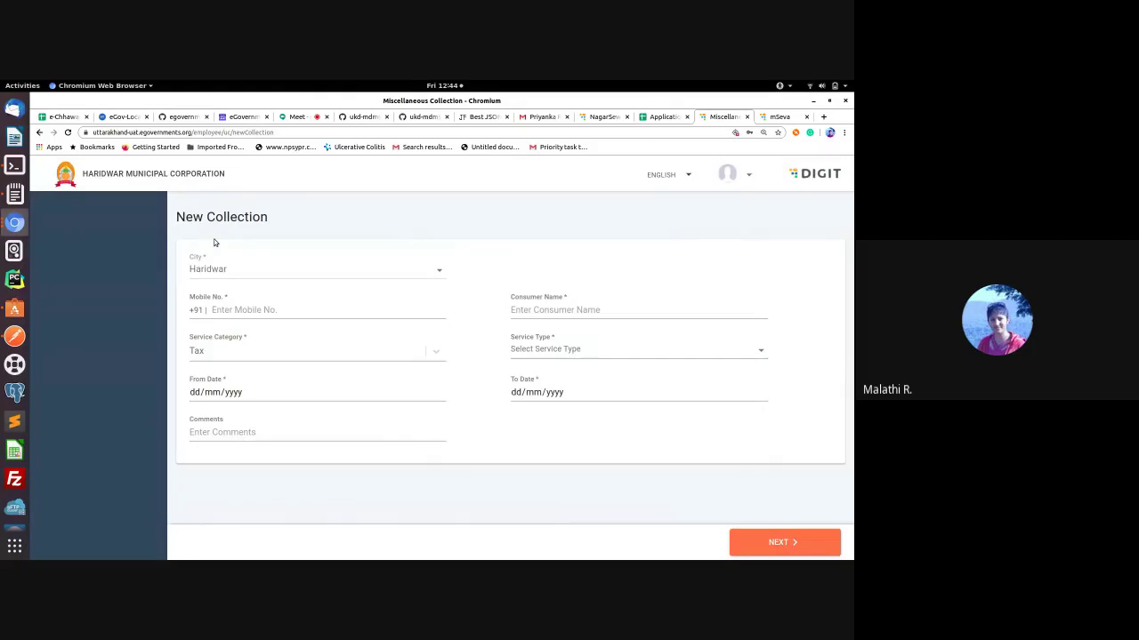
{"action": "key", "text": "ctrl+shift+i"}
{"action": "scroll", "coordinate": [418, 254], "scroll_direction": "down", "scroll_amount": 2}
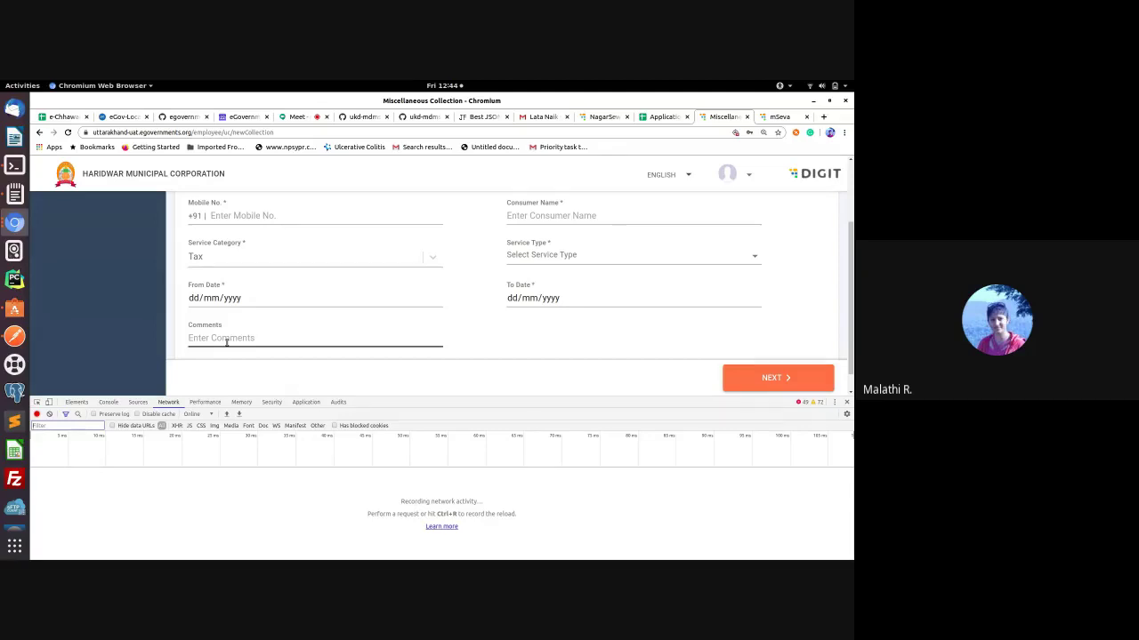
Step: Reload the New Collection page to record its network requests, inspect the Service Category field's element, and return to the request list
{"action": "left_click", "coordinate": [70, 132]}
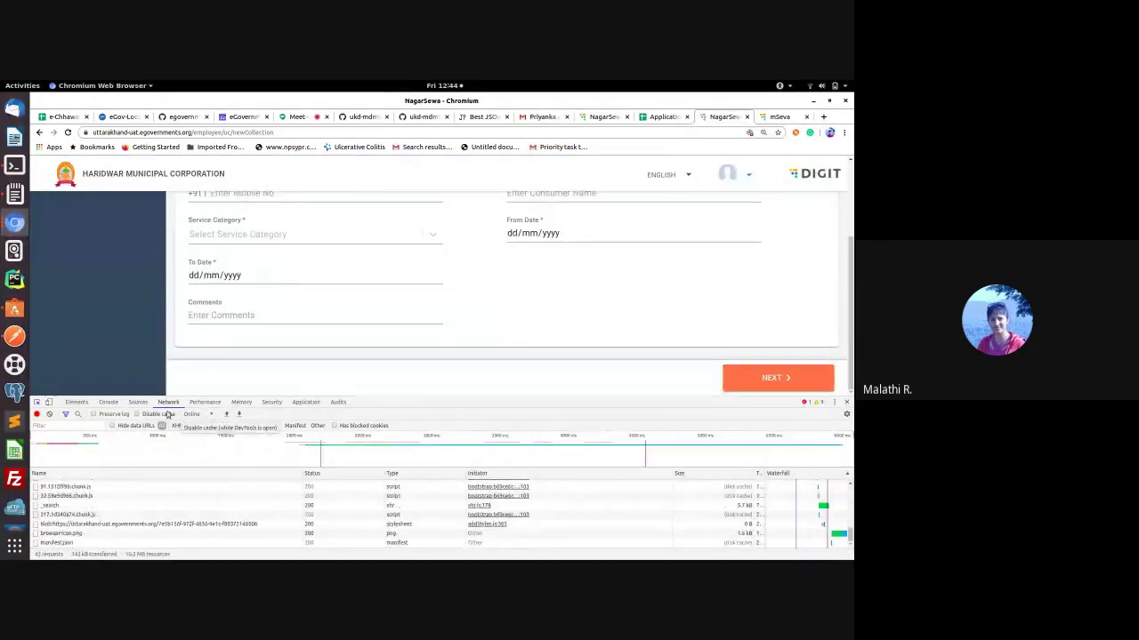
{"action": "scroll", "coordinate": [321, 287], "scroll_direction": "up", "scroll_amount": 2}
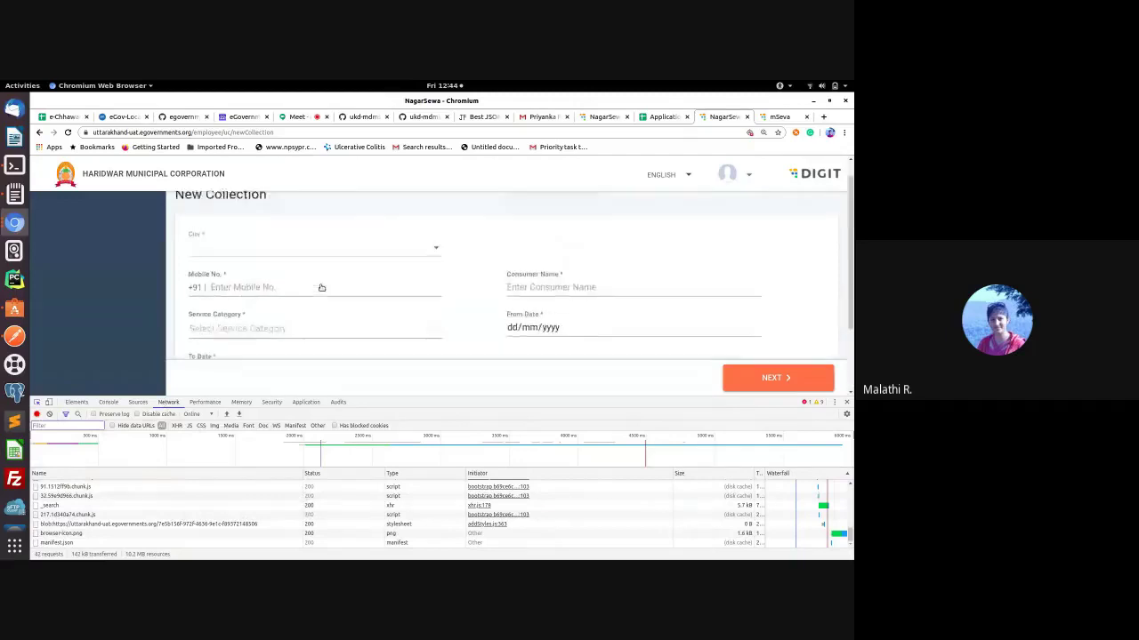
{"action": "scroll", "coordinate": [344, 223], "scroll_direction": "down", "scroll_amount": 2}
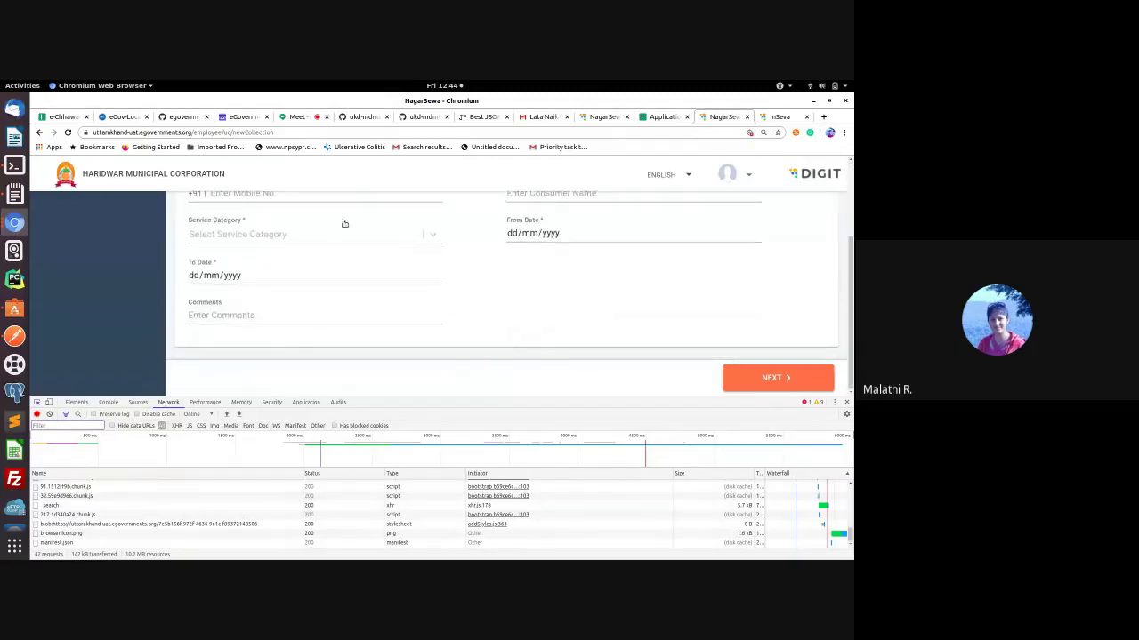
{"action": "right_click", "coordinate": [343, 234]}
{"action": "left_click", "coordinate": [387, 430]}
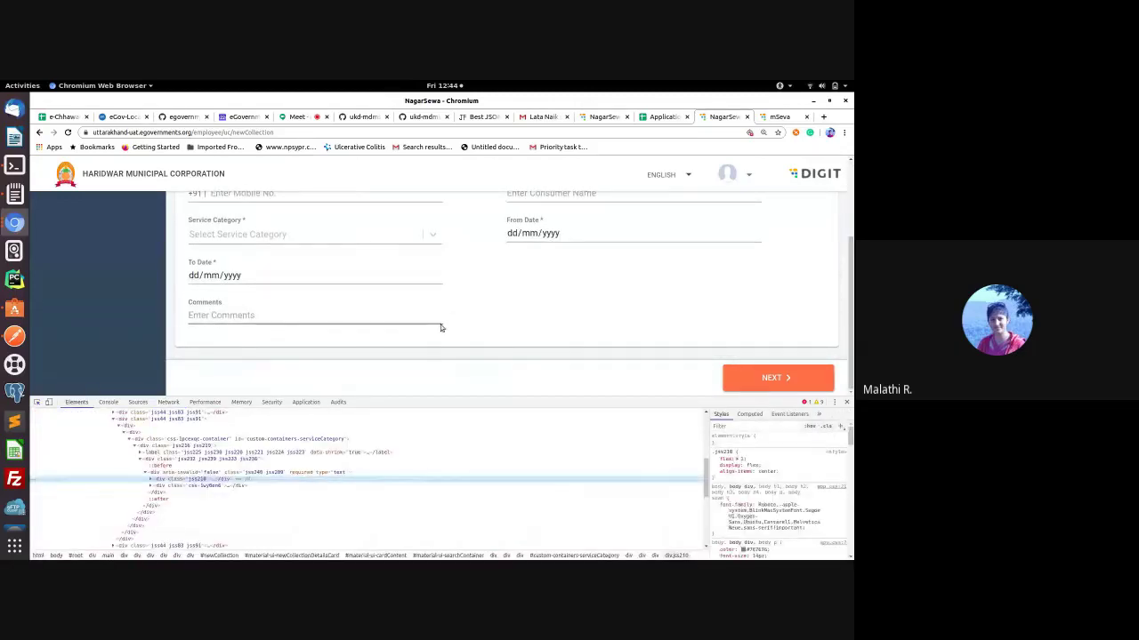
{"action": "left_click", "coordinate": [168, 402]}
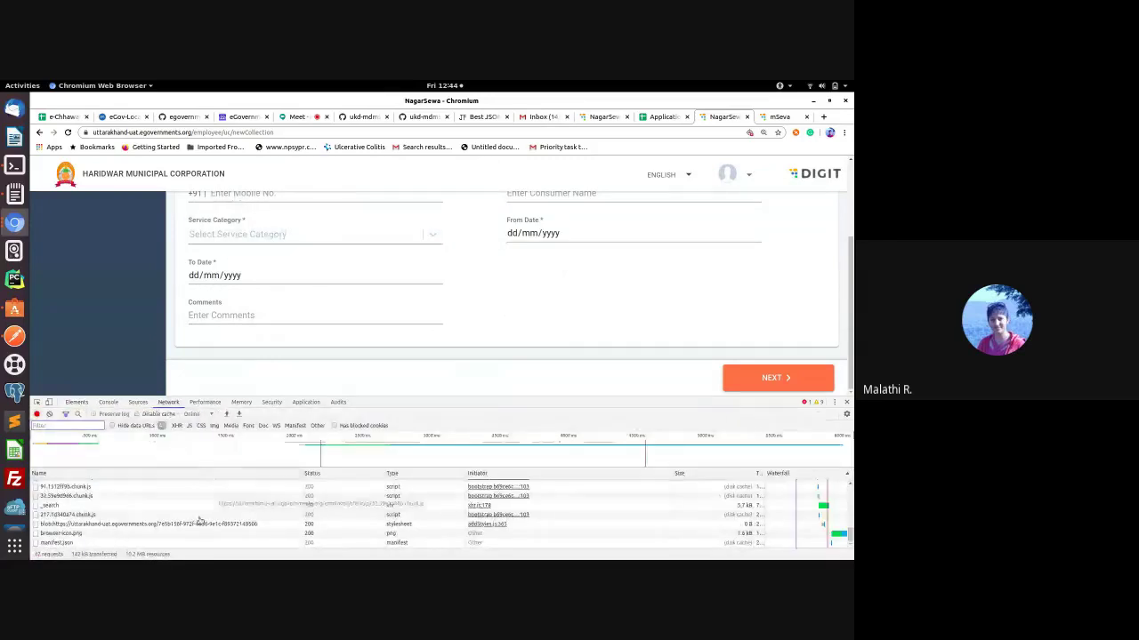
Step: Preview the response of the localization messages search request and look through the recorded network requests
{"action": "scroll", "coordinate": [200, 521], "scroll_direction": "up", "scroll_amount": 3}
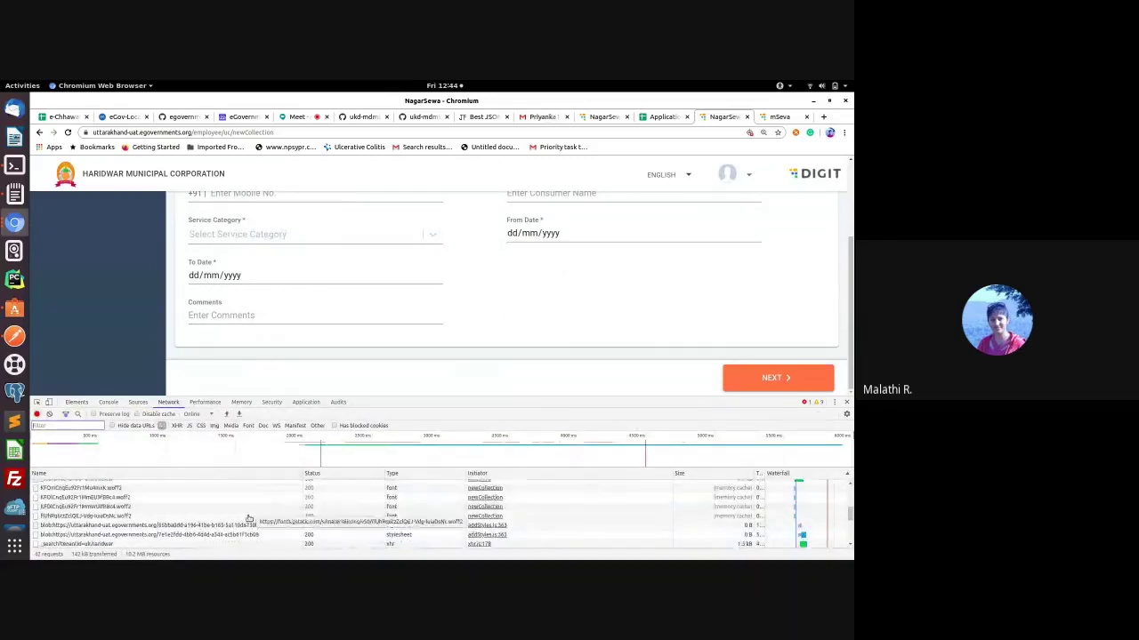
{"action": "scroll", "coordinate": [374, 530], "scroll_direction": "up", "scroll_amount": 3}
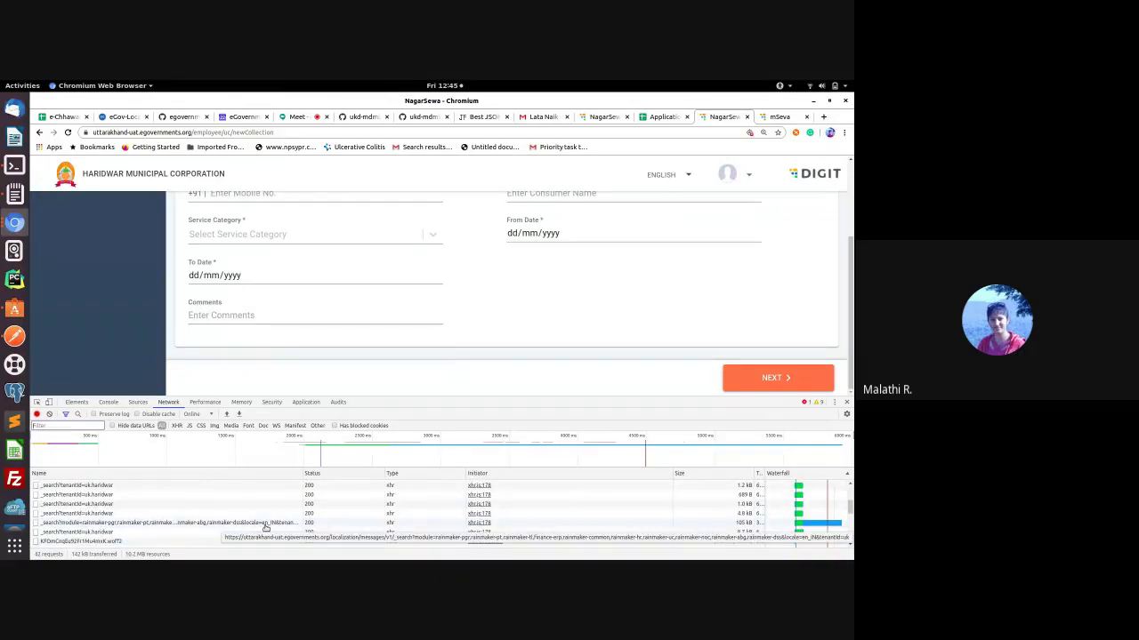
{"action": "left_click", "coordinate": [260, 525]}
{"action": "scroll", "coordinate": [212, 535], "scroll_direction": "up", "scroll_amount": 5}
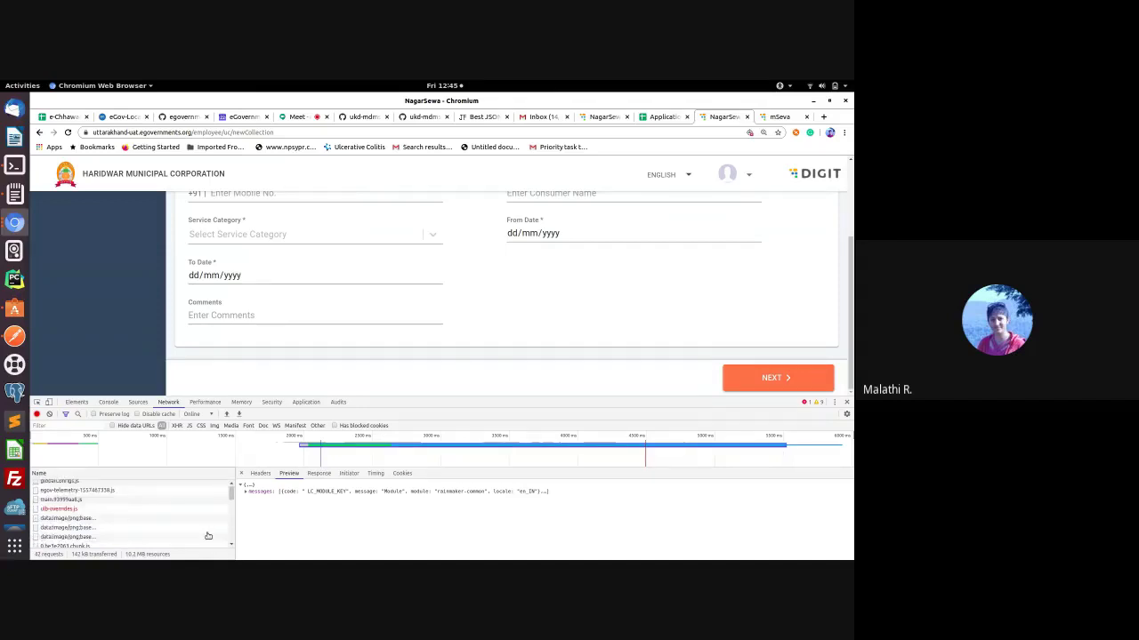
{"action": "scroll", "coordinate": [208, 536], "scroll_direction": "down", "scroll_amount": 5}
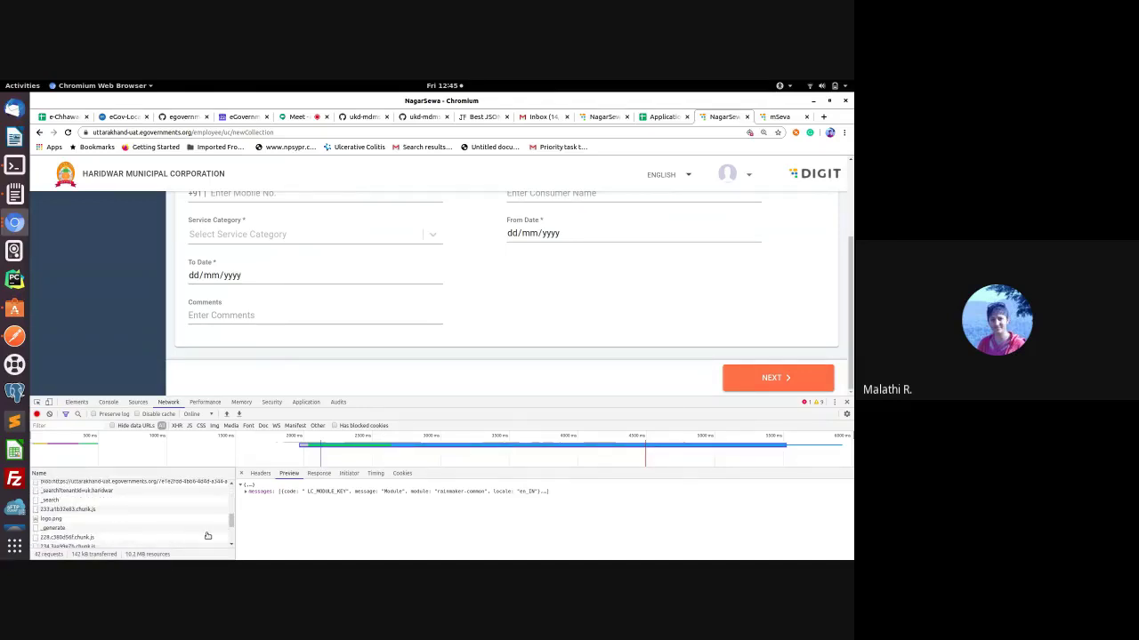
{"action": "scroll", "coordinate": [207, 535], "scroll_direction": "down", "scroll_amount": 3}
{"action": "scroll", "coordinate": [207, 536], "scroll_direction": "down", "scroll_amount": 3}
{"action": "scroll", "coordinate": [207, 535], "scroll_direction": "up", "scroll_amount": 3}
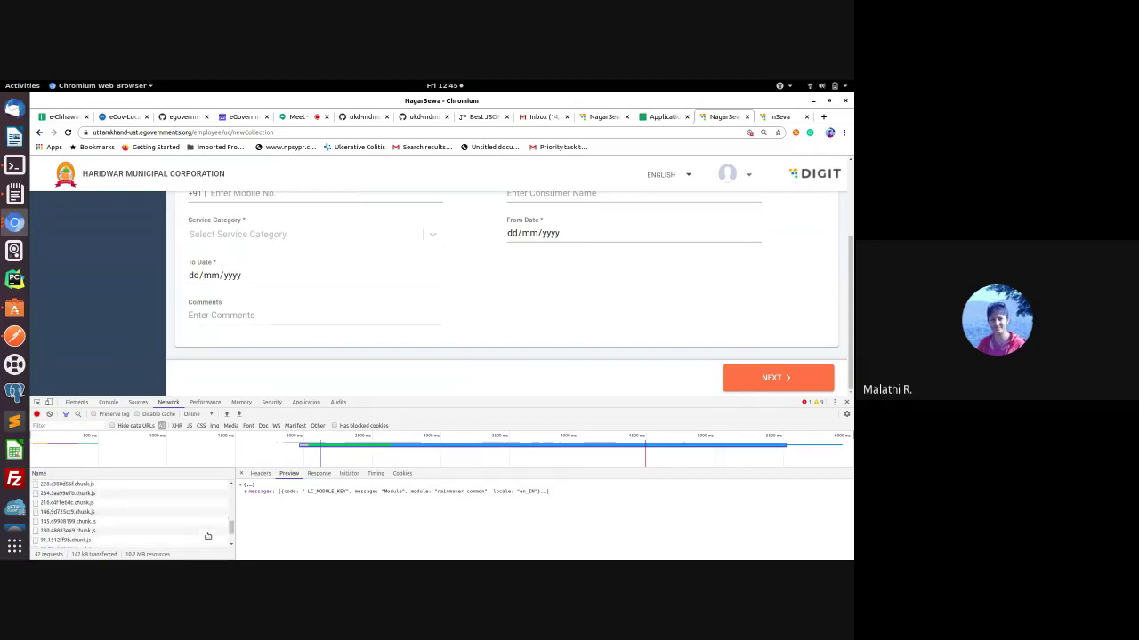
{"action": "scroll", "coordinate": [207, 535], "scroll_direction": "down", "scroll_amount": 3}
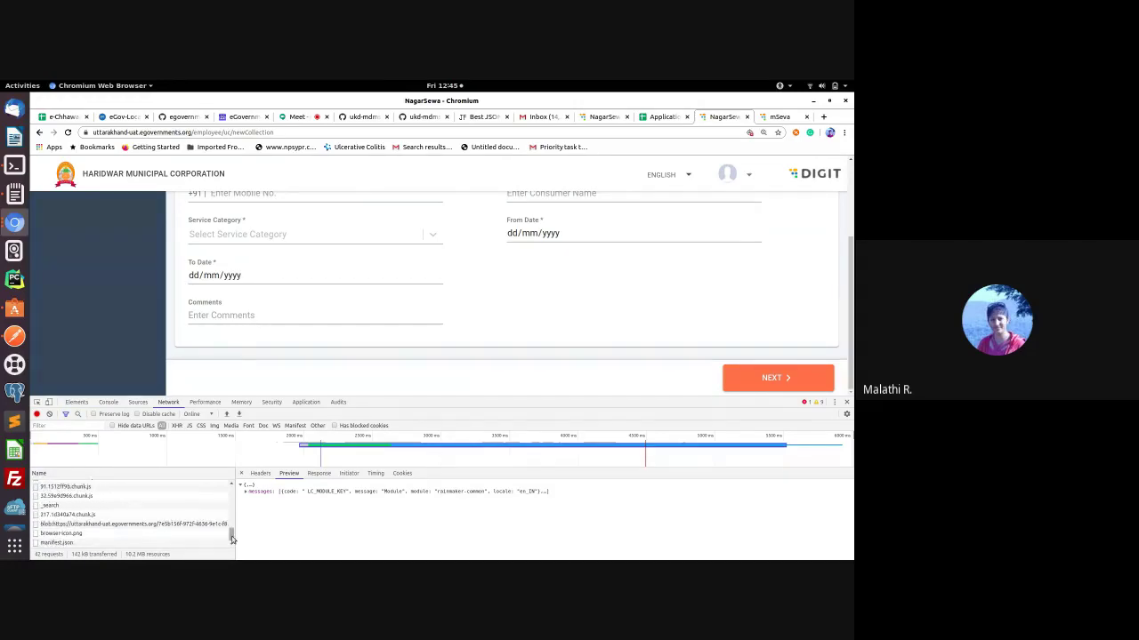
Step: Search the recorded network requests for "search", widen the results area and look through the egov-mdms-service matches
{"action": "key", "text": "ctrl+f"}
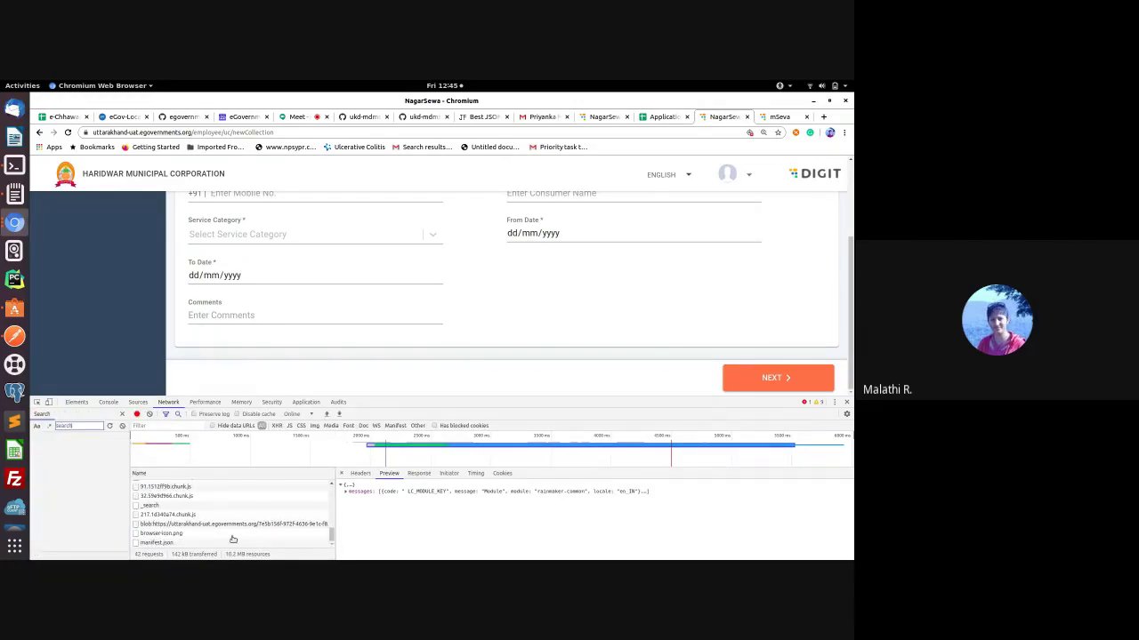
{"action": "type", "text": "search"}
{"action": "key", "text": "Return"}
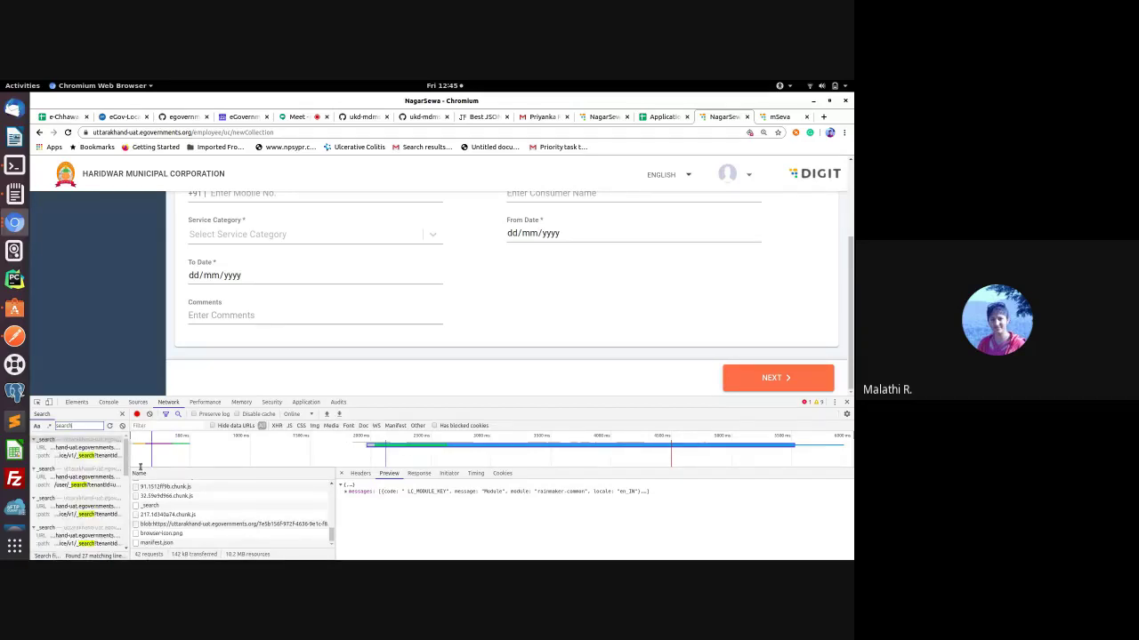
{"action": "left_click_drag", "start_coordinate": [130, 460], "coordinate": [134, 461]}
{"action": "left_click_drag", "start_coordinate": [234, 461], "coordinate": [280, 461]}
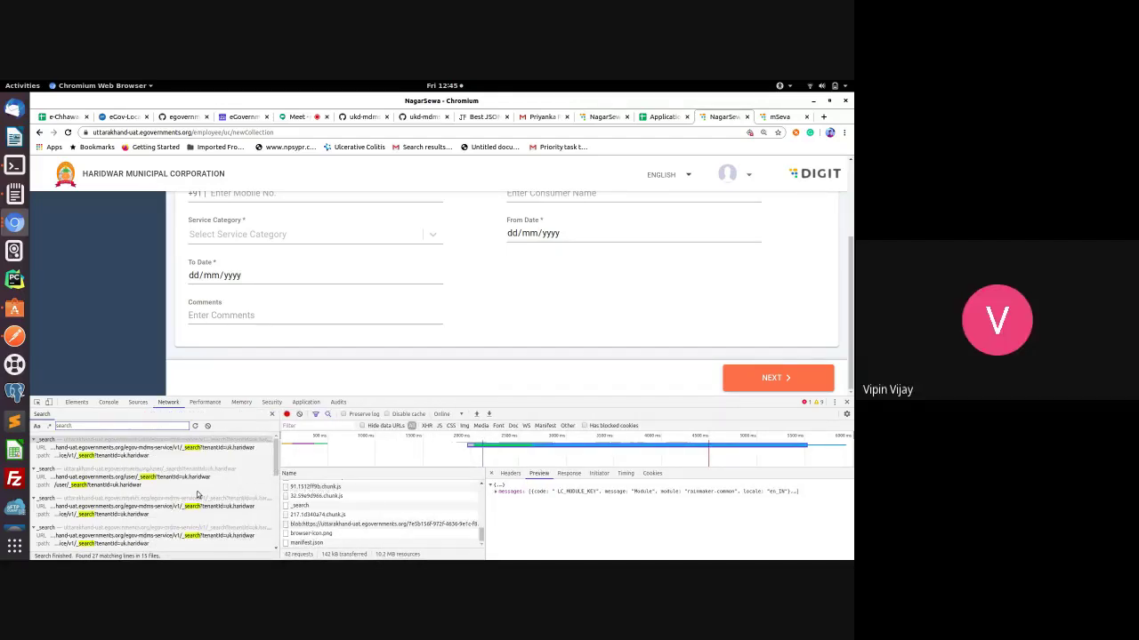
{"action": "scroll", "coordinate": [198, 493], "scroll_direction": "down", "scroll_amount": 1}
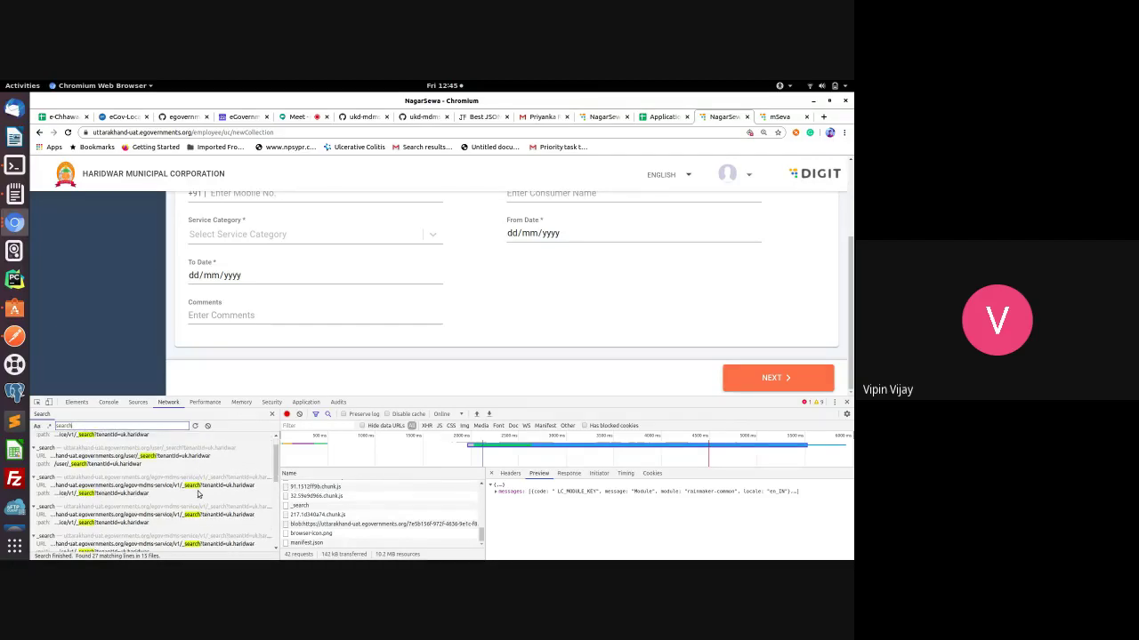
{"action": "scroll", "coordinate": [199, 493], "scroll_direction": "down", "scroll_amount": 1}
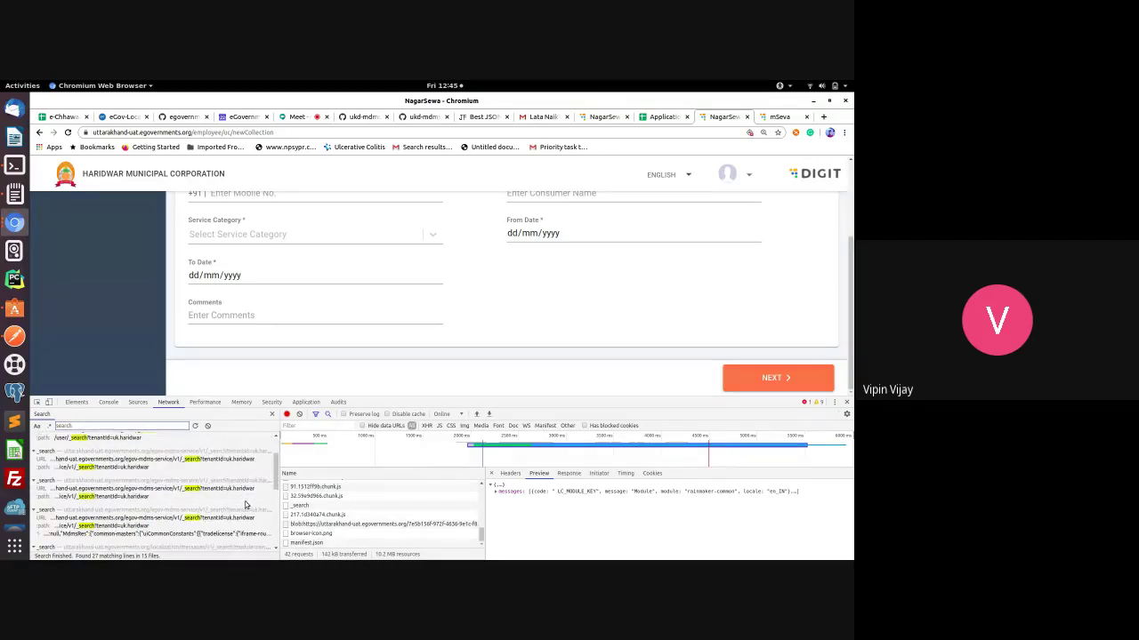
{"action": "scroll", "coordinate": [246, 504], "scroll_direction": "down", "scroll_amount": 1}
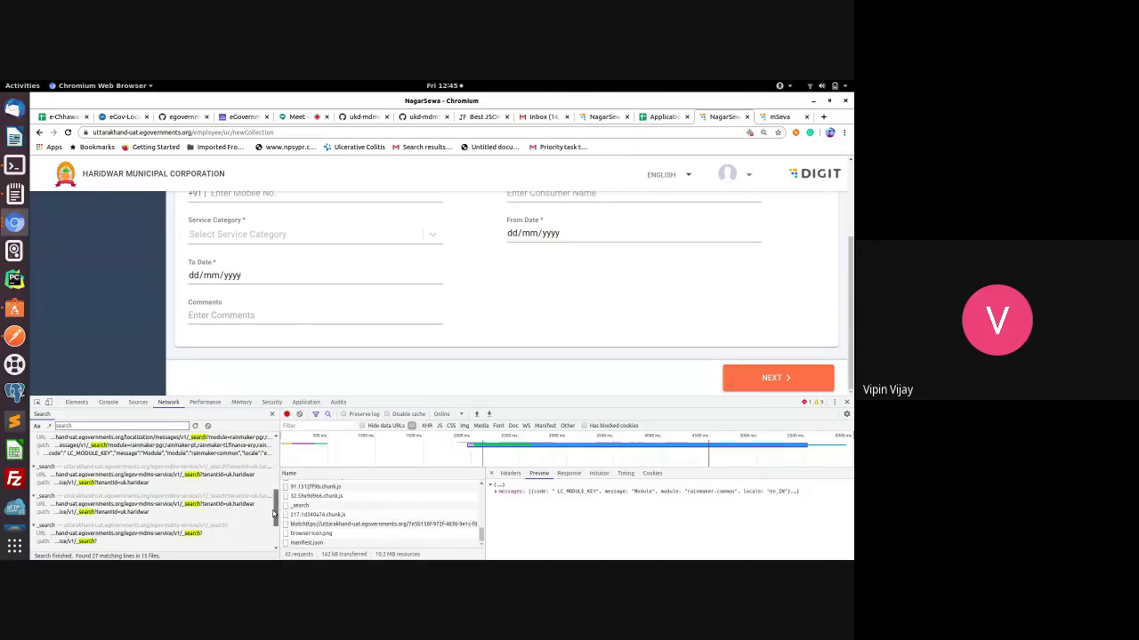
{"action": "scroll", "coordinate": [274, 514], "scroll_direction": "down", "scroll_amount": 3}
{"action": "left_click_drag", "start_coordinate": [281, 539], "coordinate": [292, 484]}
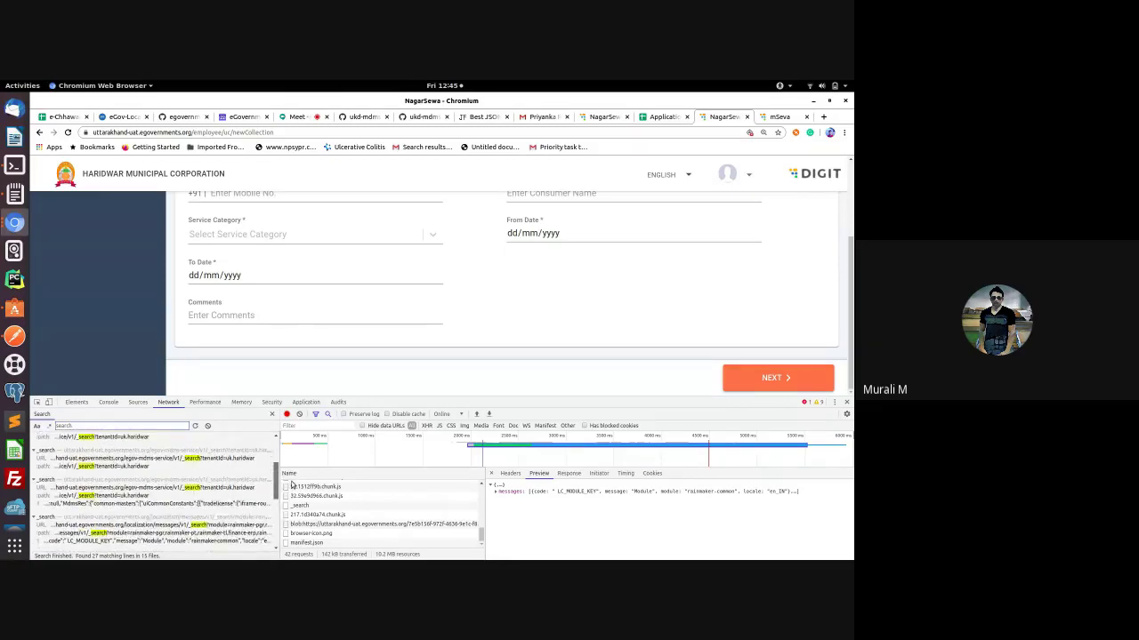
Step: Switch to the BillingService folder in GitHub and open TaxPeriod.json to view its tax period entries
{"action": "key", "text": "ctrl+6"}
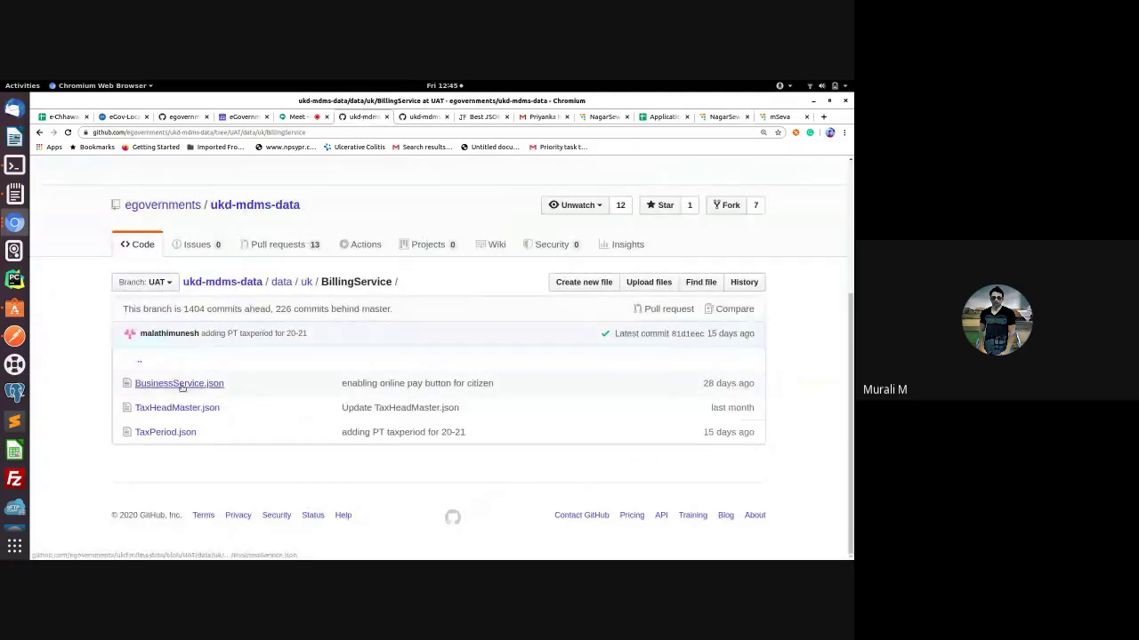
{"action": "left_click", "coordinate": [169, 435]}
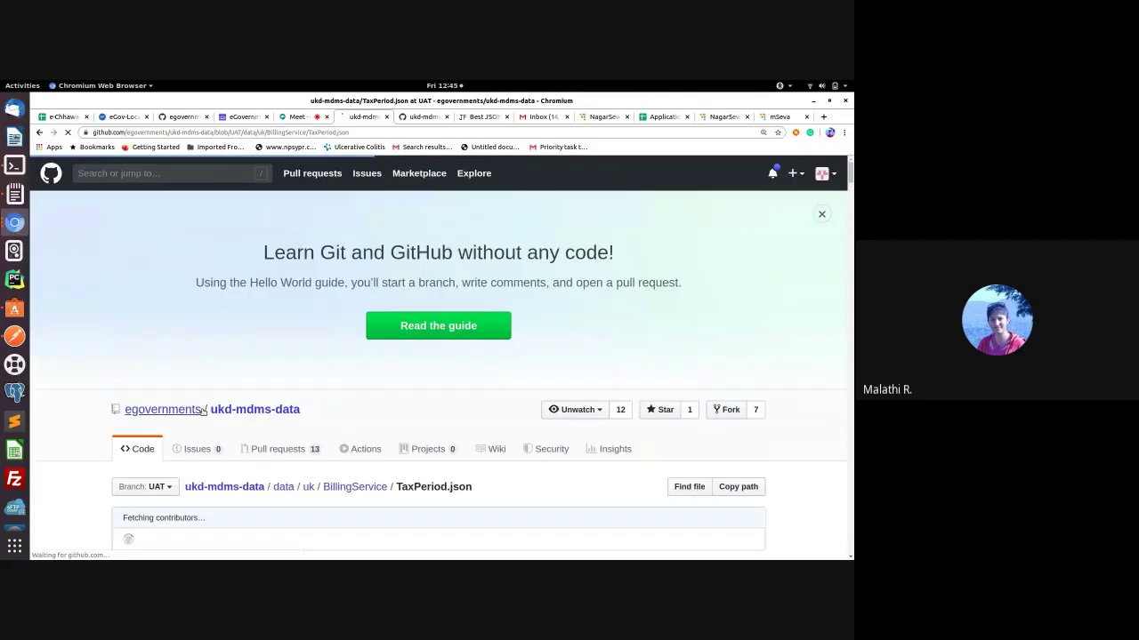
{"action": "left_click", "coordinate": [204, 410]}
{"action": "scroll", "coordinate": [338, 422], "scroll_direction": "down", "scroll_amount": 2}
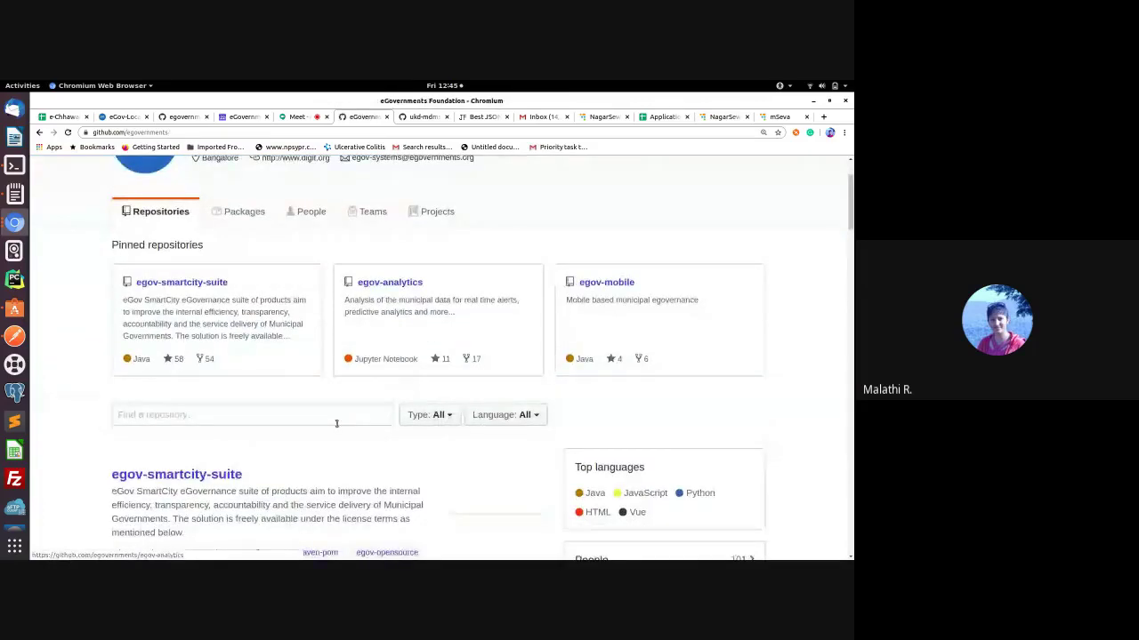
{"action": "scroll", "coordinate": [338, 422], "scroll_direction": "up", "scroll_amount": 2}
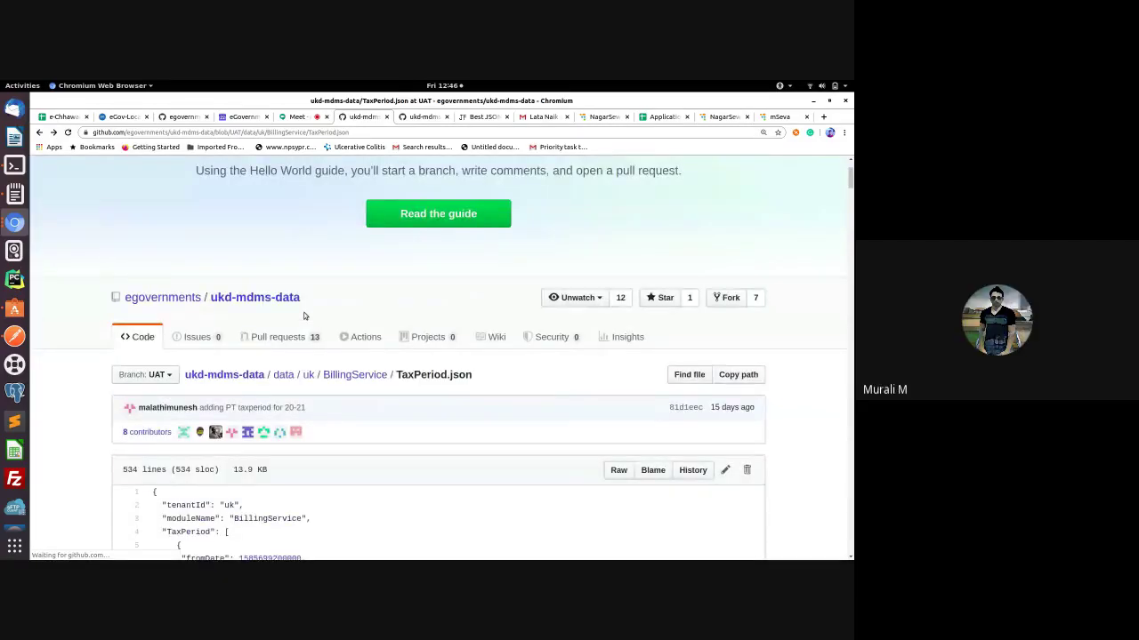
{"action": "scroll", "coordinate": [303, 316], "scroll_direction": "down", "scroll_amount": 2}
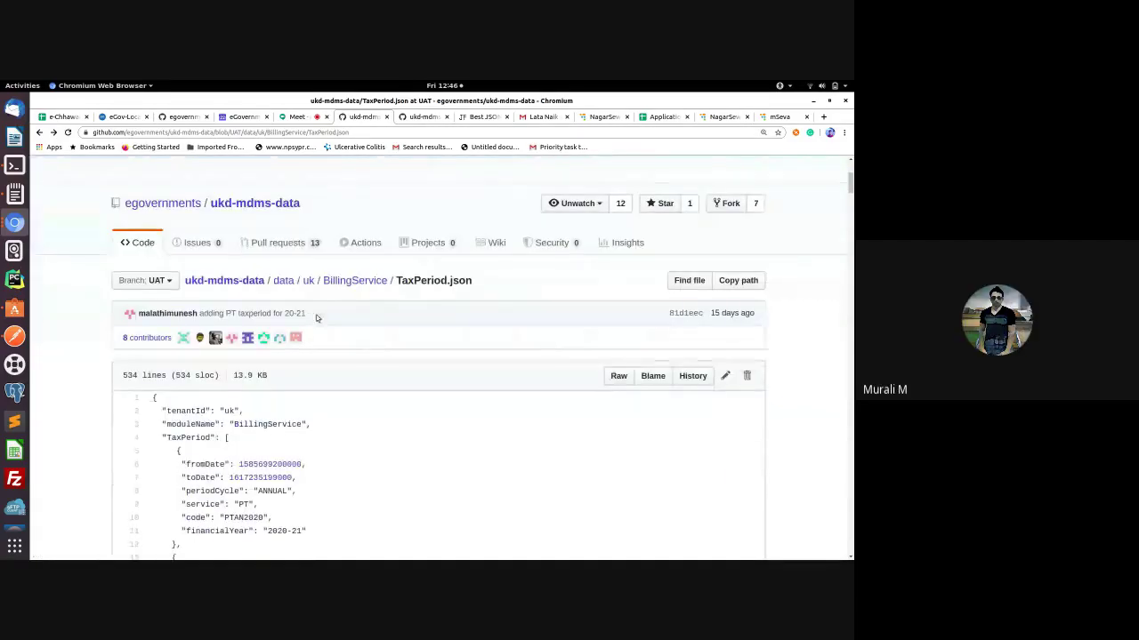
Step: Go back to the BillingService folder, open TaxHeadMaster.json and highlight the category and name in its Pt adhoc rebate entry
{"action": "left_click", "coordinate": [355, 281]}
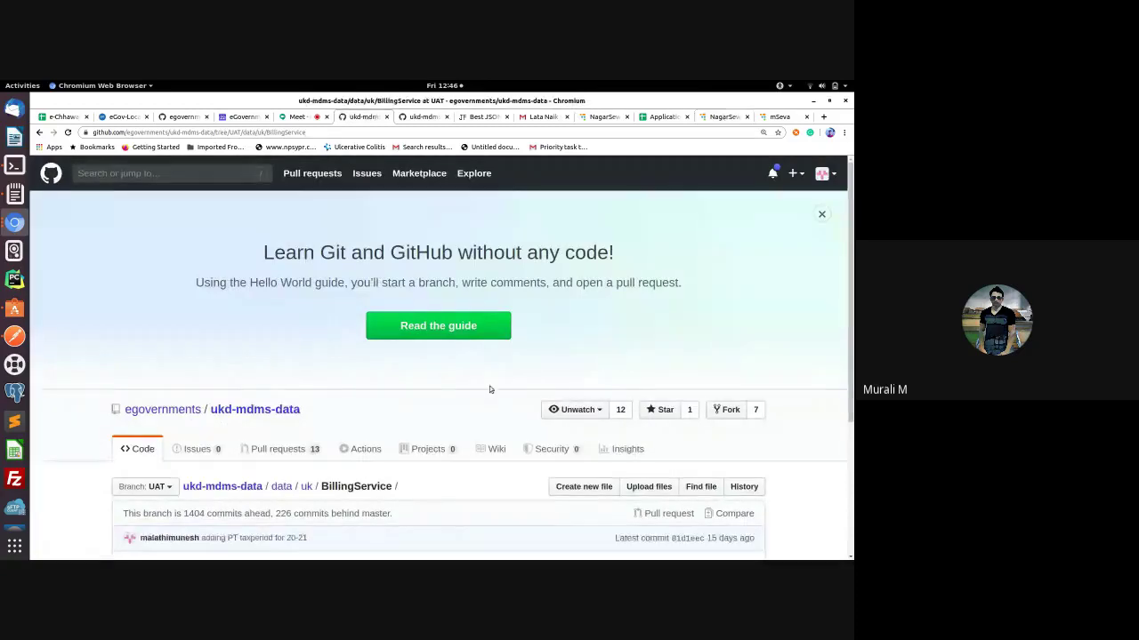
{"action": "scroll", "coordinate": [489, 390], "scroll_direction": "down", "scroll_amount": 4}
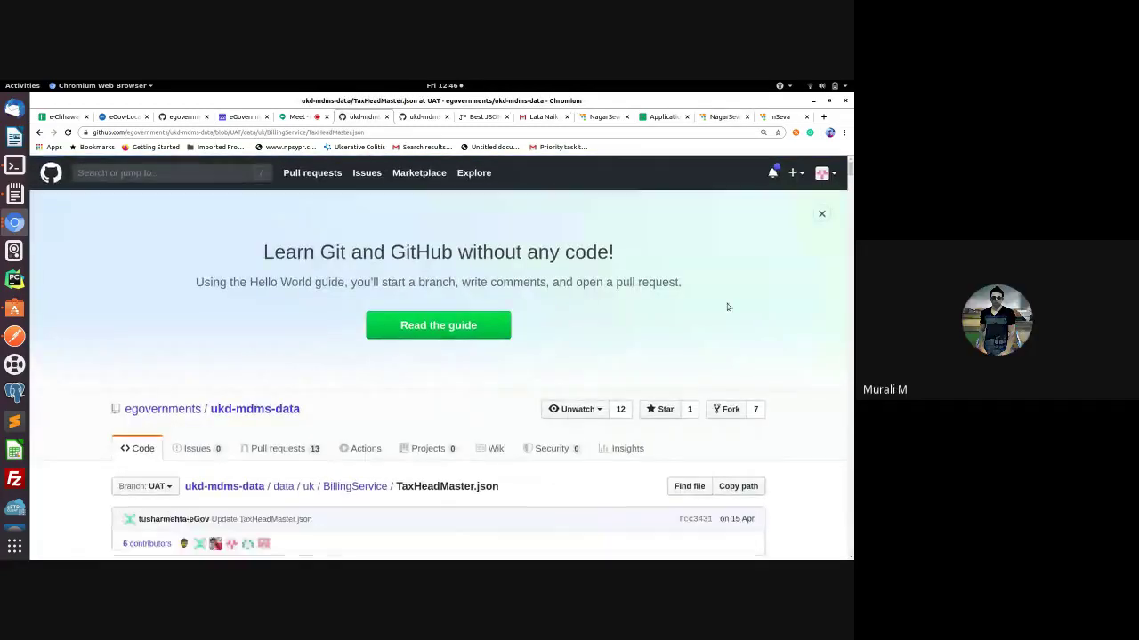
{"action": "scroll", "coordinate": [771, 238], "scroll_direction": "down", "scroll_amount": 7}
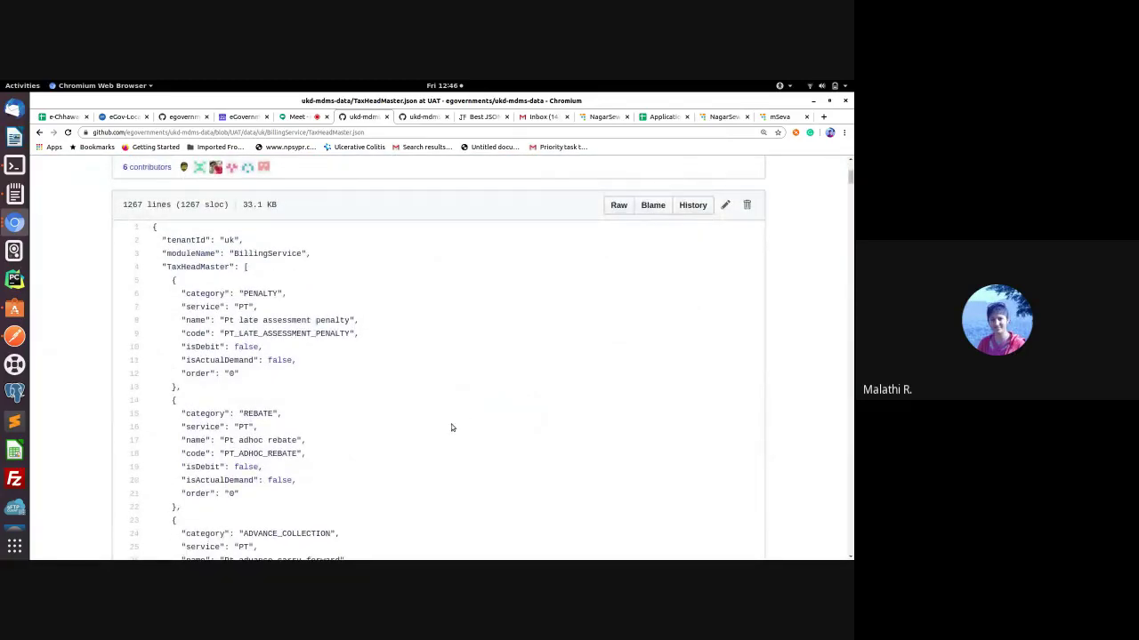
{"action": "double_click", "coordinate": [258, 415]}
{"action": "double_click", "coordinate": [252, 440]}
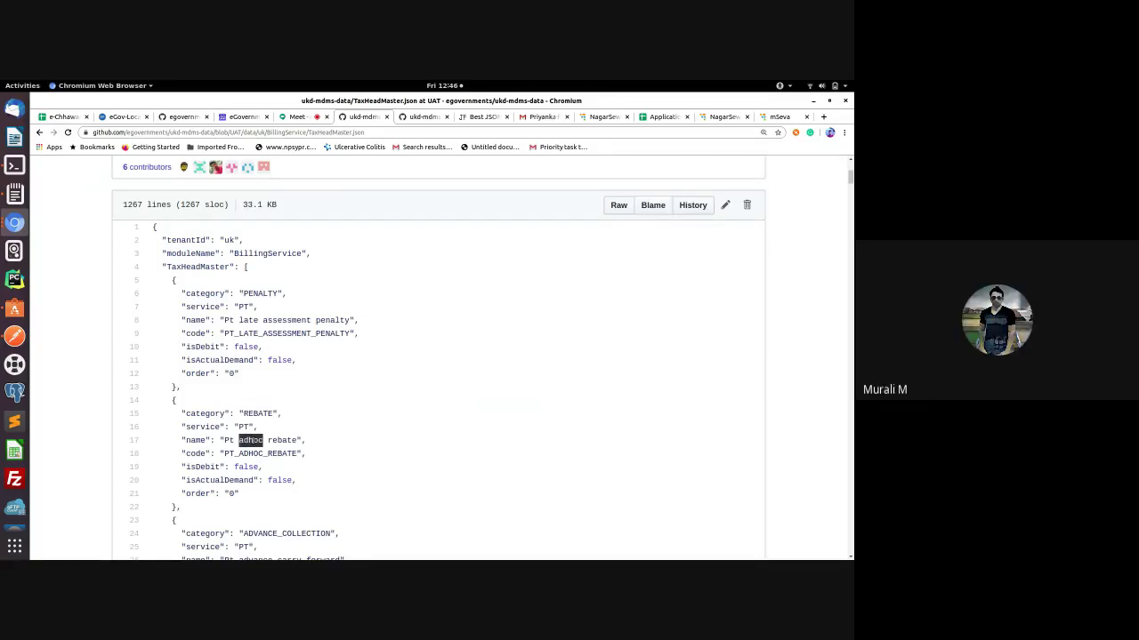
Step: Switch to the New Collection form, look through the service category list without selecting any, and close the developer tools
{"action": "left_click", "coordinate": [774, 116]}
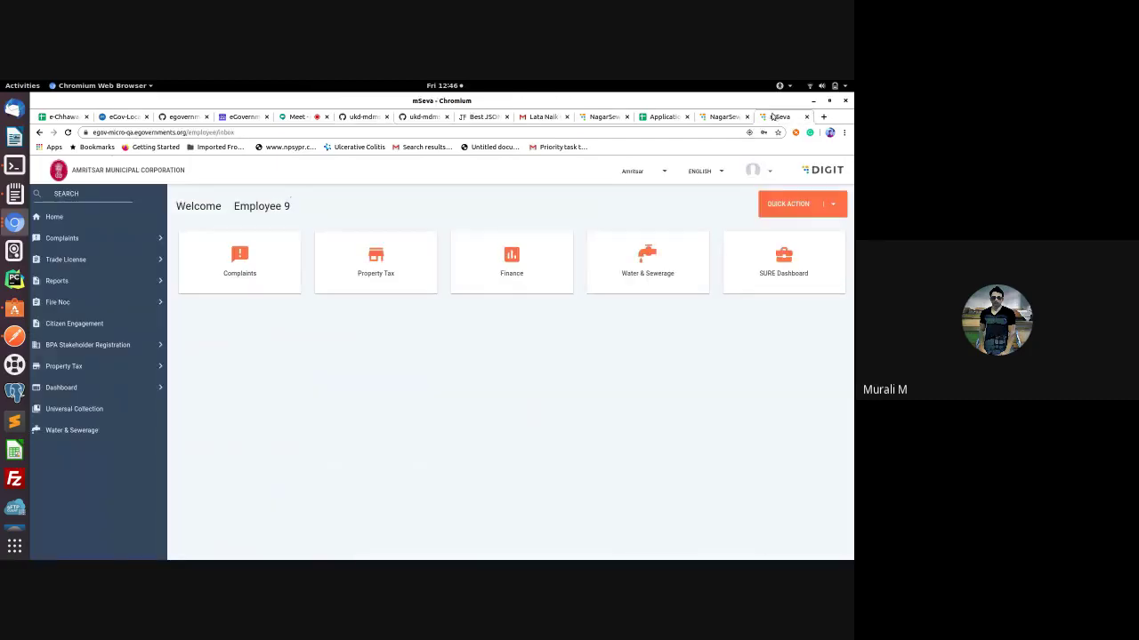
{"action": "left_click", "coordinate": [725, 117]}
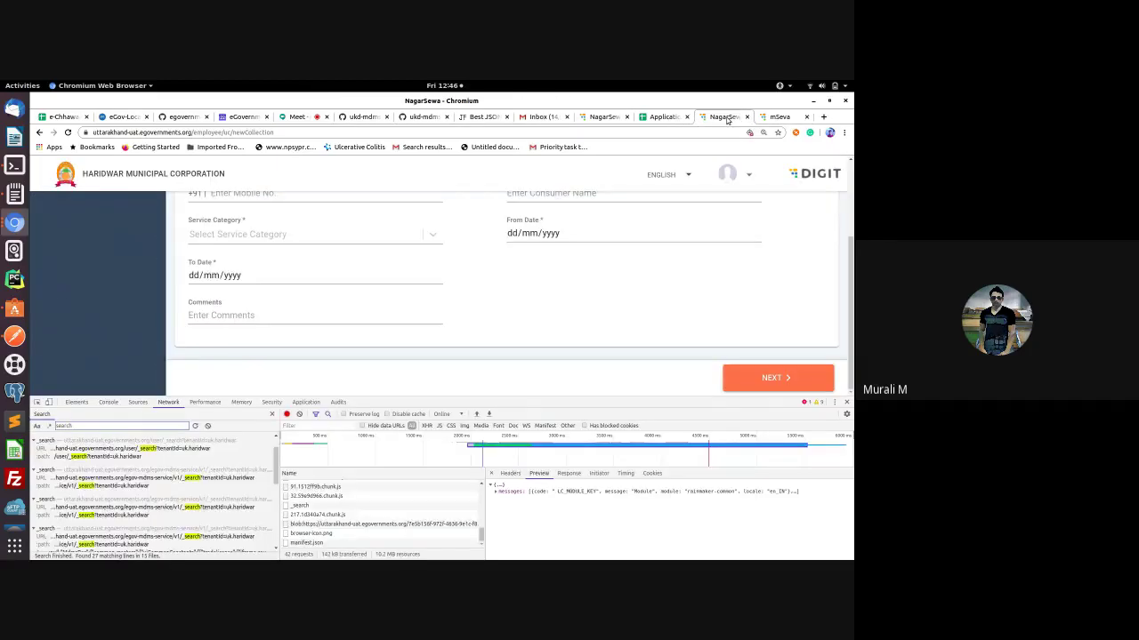
{"action": "left_click", "coordinate": [433, 238]}
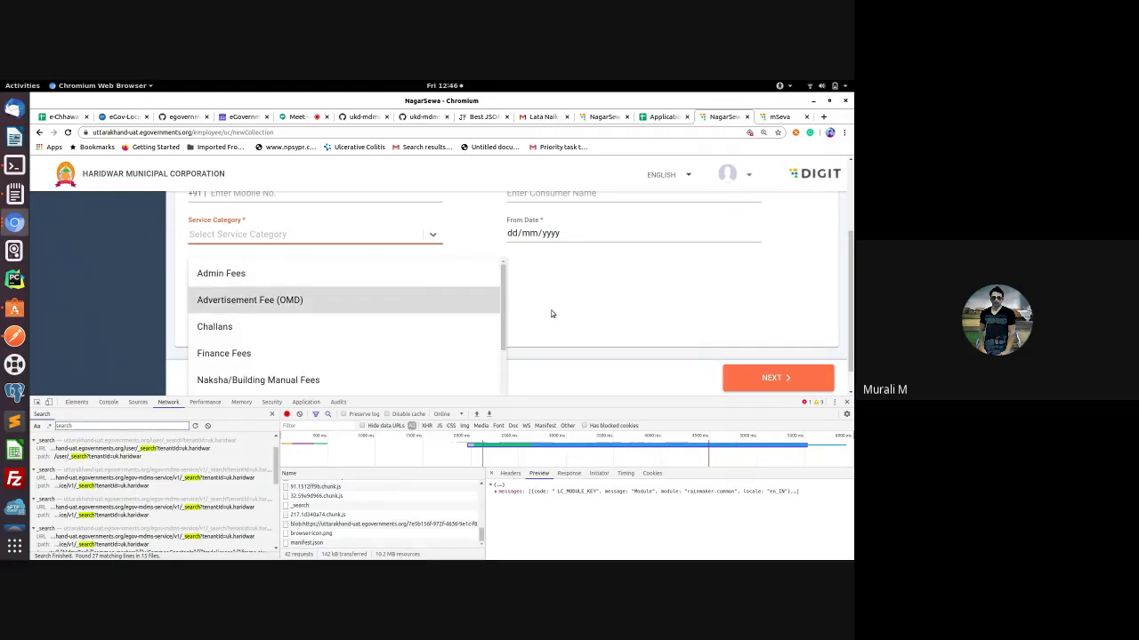
{"action": "scroll", "coordinate": [436, 316], "scroll_direction": "down", "scroll_amount": 2}
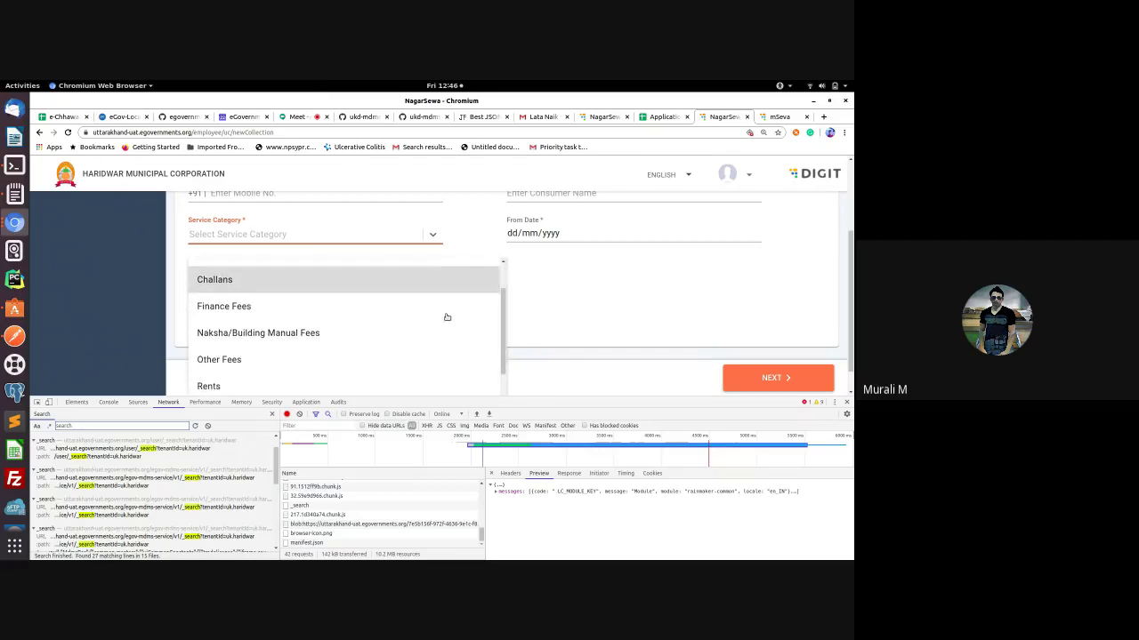
{"action": "left_click", "coordinate": [845, 403]}
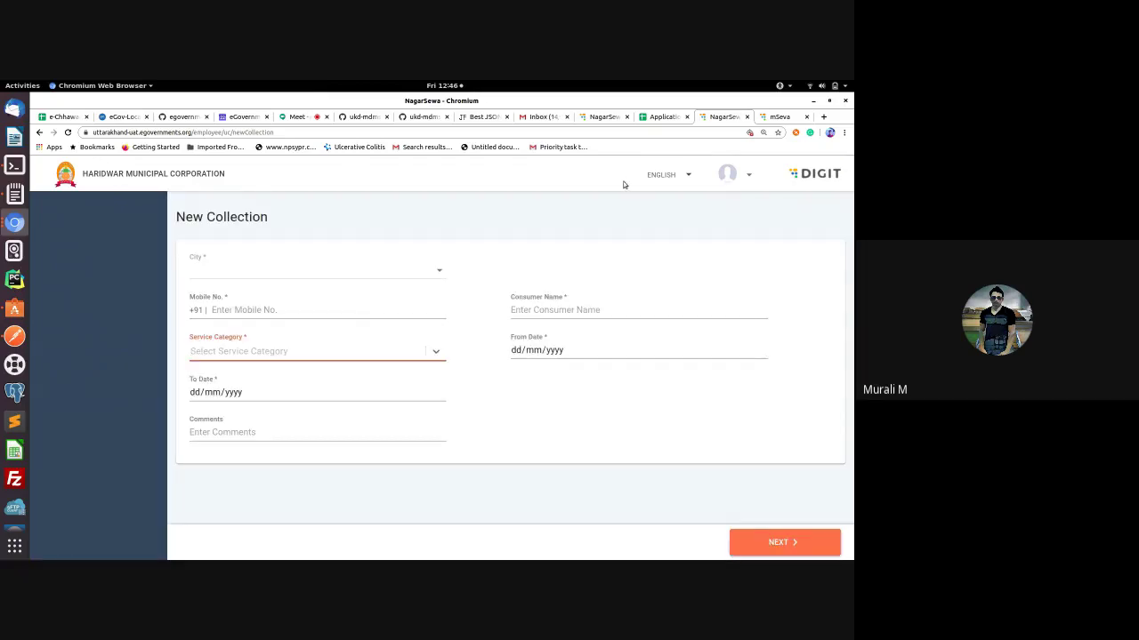
Step: Return to TaxHeadMaster.json in GitHub and highlight its file name in the path
{"action": "left_click", "coordinate": [365, 120]}
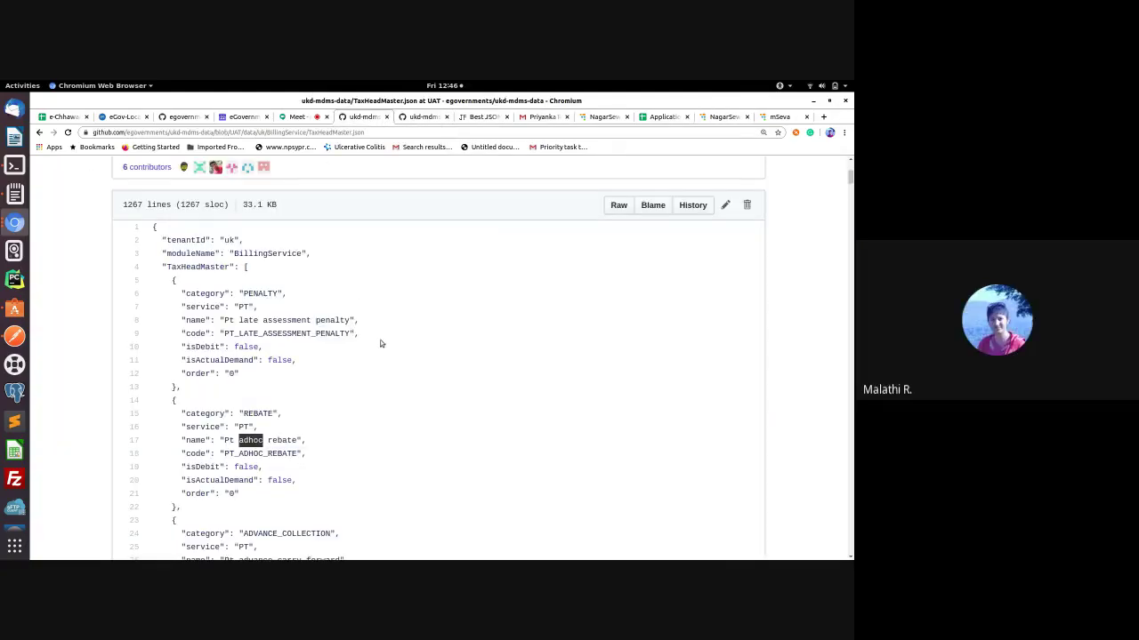
{"action": "scroll", "coordinate": [378, 391], "scroll_direction": "up", "scroll_amount": 2}
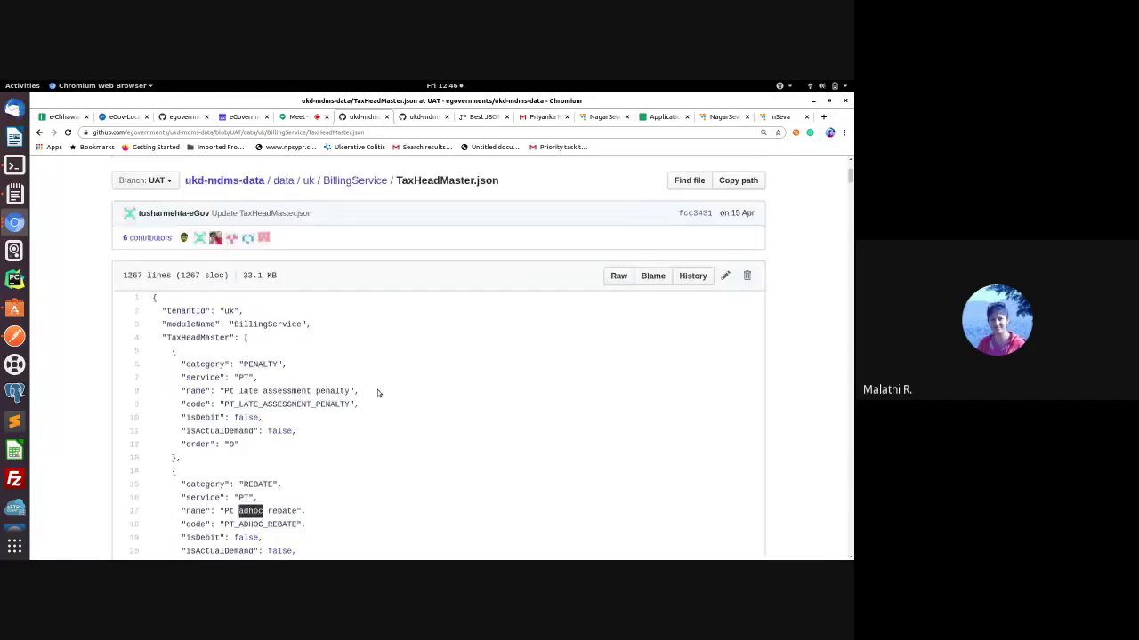
{"action": "left_click_drag", "start_coordinate": [397, 181], "coordinate": [506, 193]}
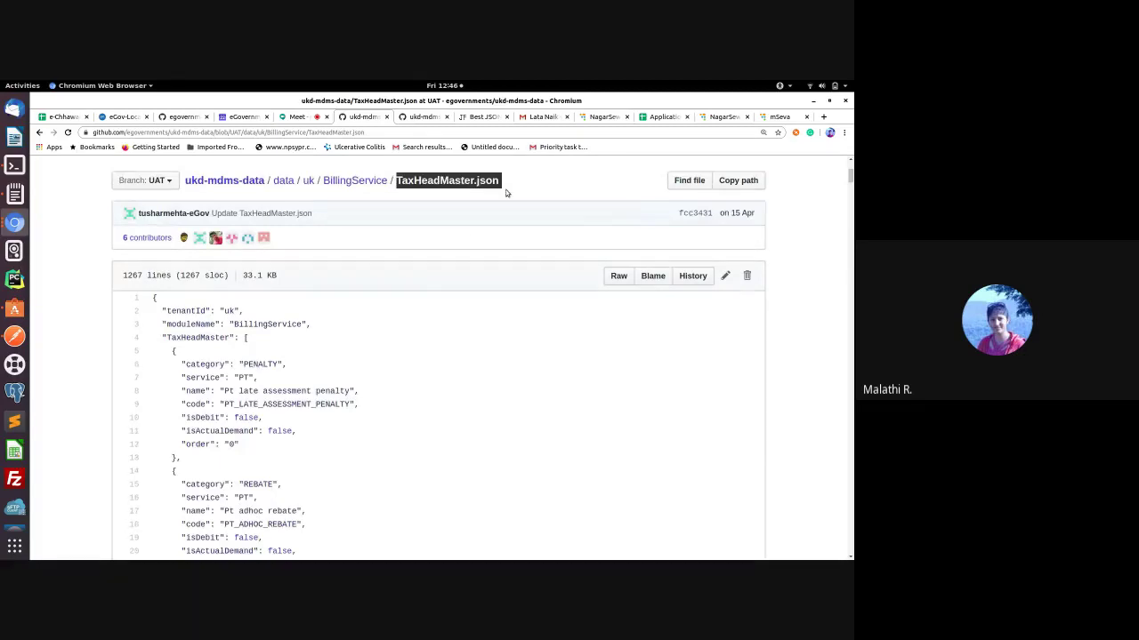
Step: Highlight the REBATE category and the word adhoc in the name of the Pt adhoc rebate entry in TaxHeadMaster.json
{"action": "scroll", "coordinate": [438, 485], "scroll_direction": "down", "scroll_amount": 1}
{"action": "scroll", "coordinate": [438, 493], "scroll_direction": "down", "scroll_amount": 2}
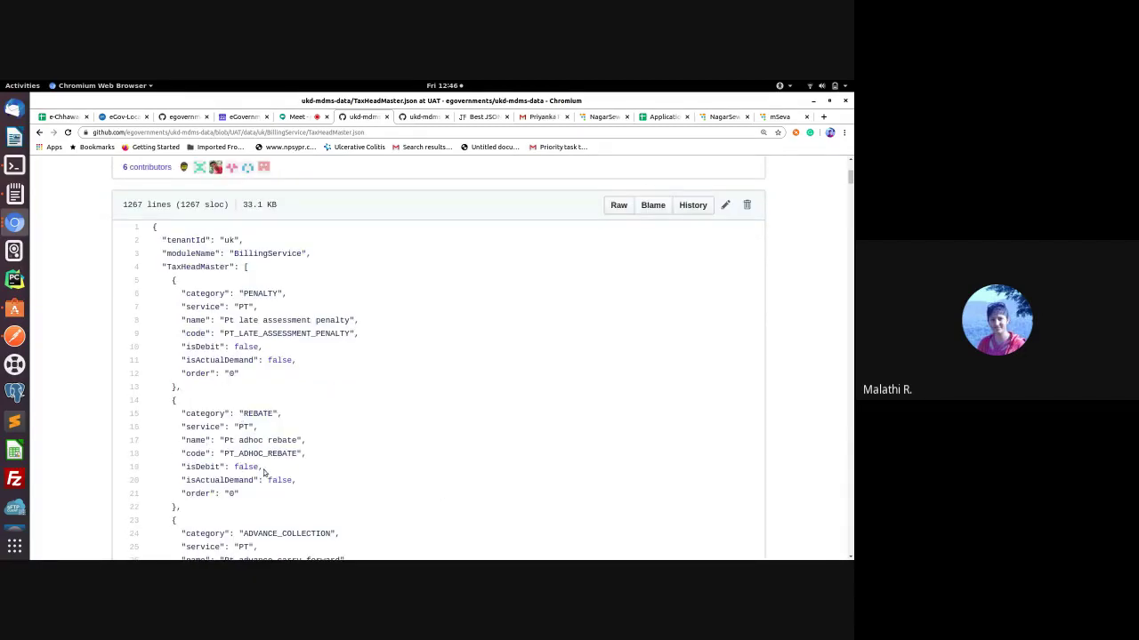
{"action": "scroll", "coordinate": [269, 475], "scroll_direction": "down", "scroll_amount": 1}
{"action": "scroll", "coordinate": [273, 478], "scroll_direction": "down", "scroll_amount": 1}
{"action": "double_click", "coordinate": [258, 343]}
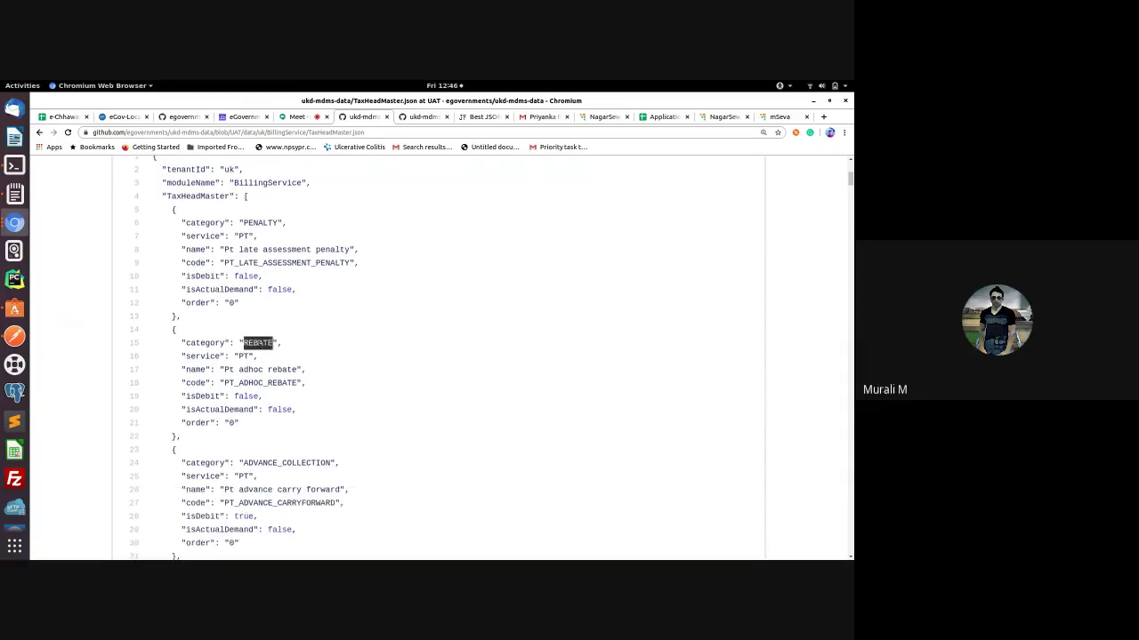
{"action": "double_click", "coordinate": [251, 370]}
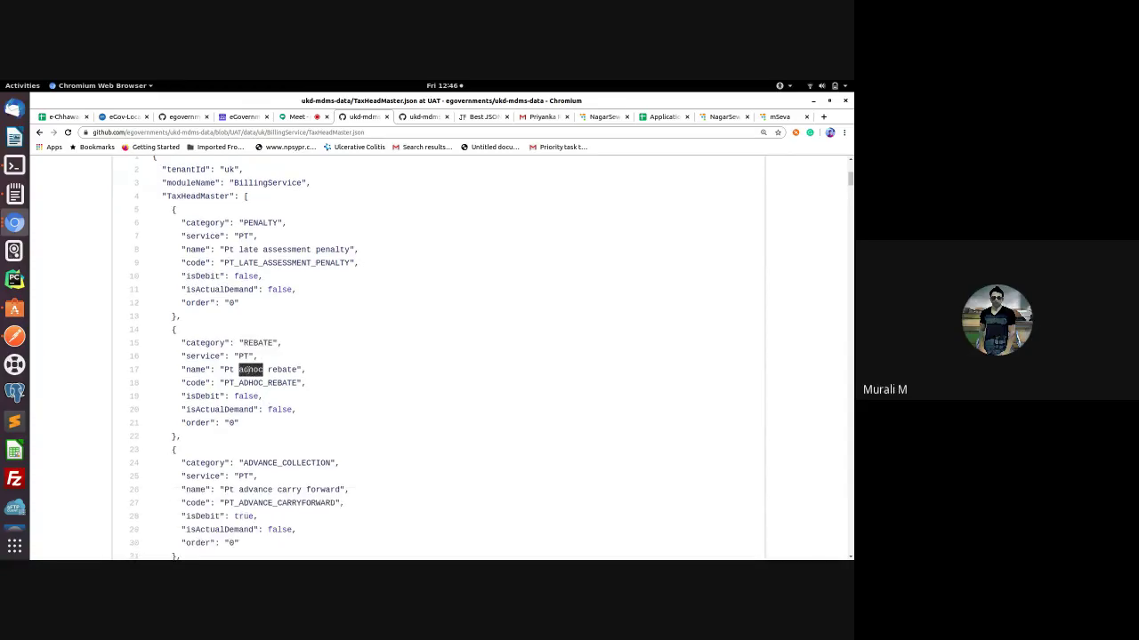
Step: Search TaxHeadMaster.json for adhoc and step through the matches to the tl adhoc rebate entry
{"action": "key", "text": "ctrl+f"}
{"action": "left_click", "coordinate": [759, 149]}
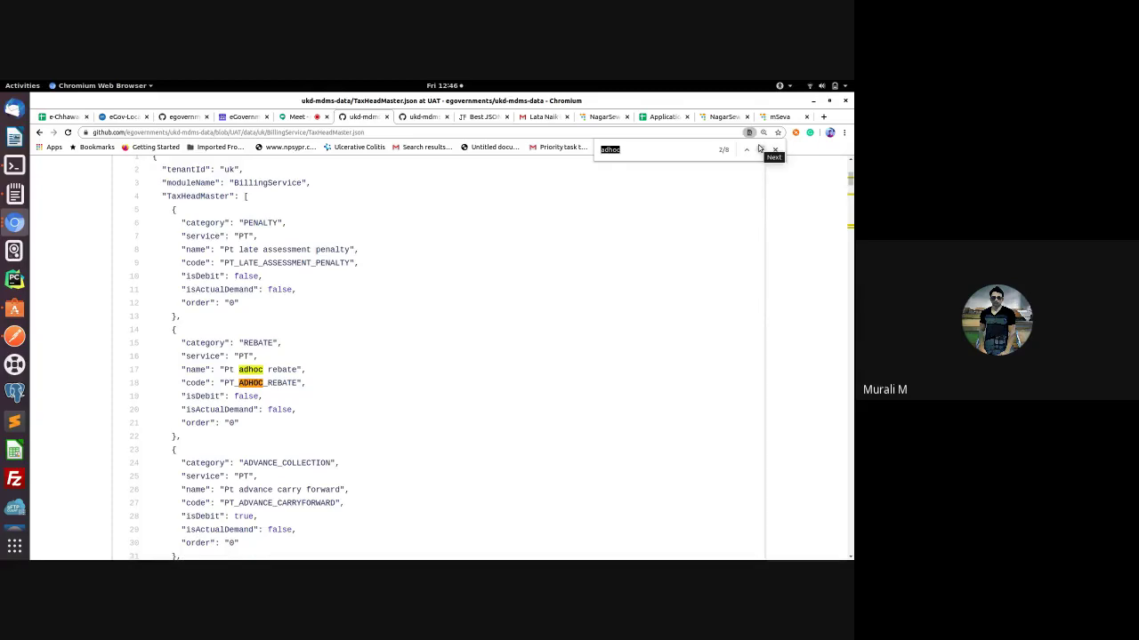
{"action": "left_click", "coordinate": [759, 148]}
{"action": "left_click", "coordinate": [758, 148]}
{"action": "left_click", "coordinate": [758, 149]}
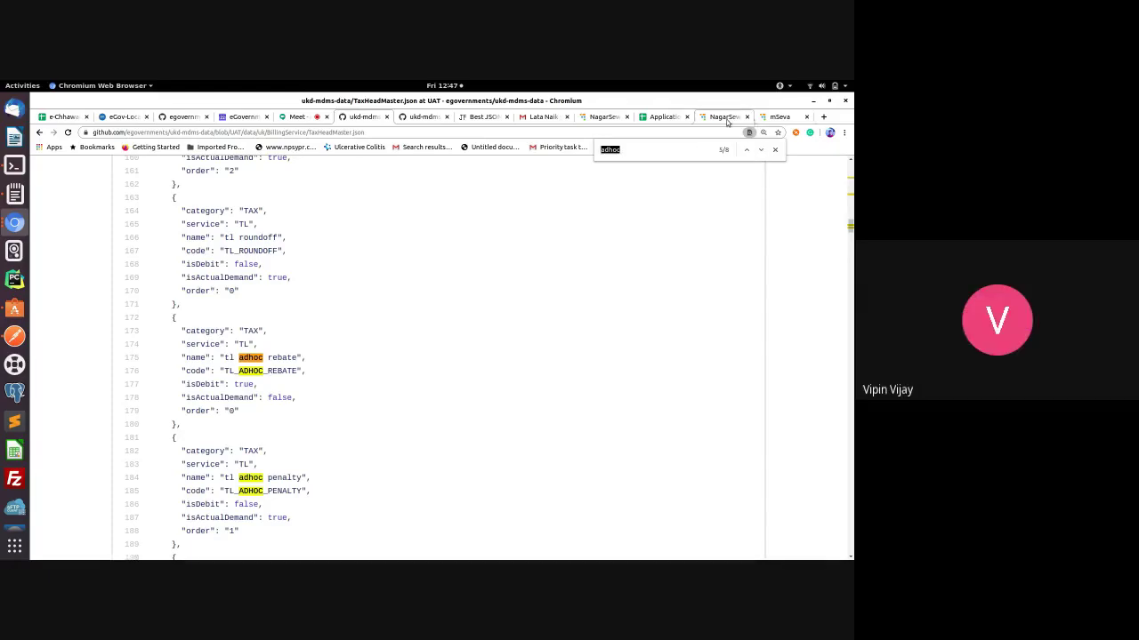
Step: Switch to the New Collection form, set the service category to Tax and view the service type options without selecting any
{"action": "left_click", "coordinate": [725, 116]}
{"action": "left_click", "coordinate": [351, 352]}
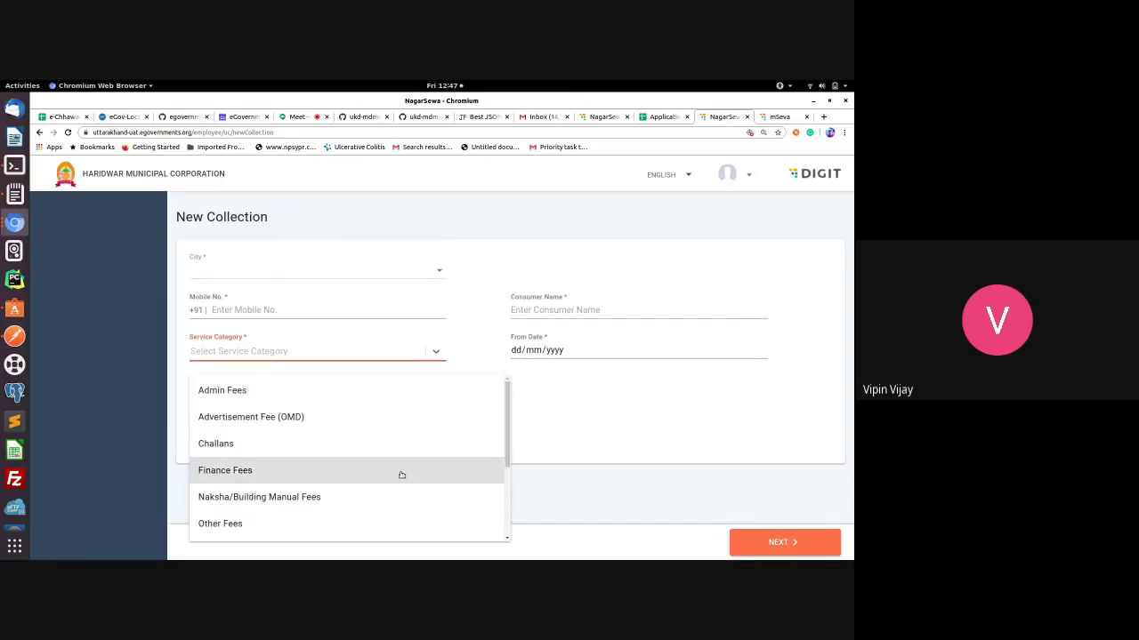
{"action": "scroll", "coordinate": [399, 473], "scroll_direction": "down", "scroll_amount": 2}
{"action": "scroll", "coordinate": [397, 478], "scroll_direction": "down", "scroll_amount": 1}
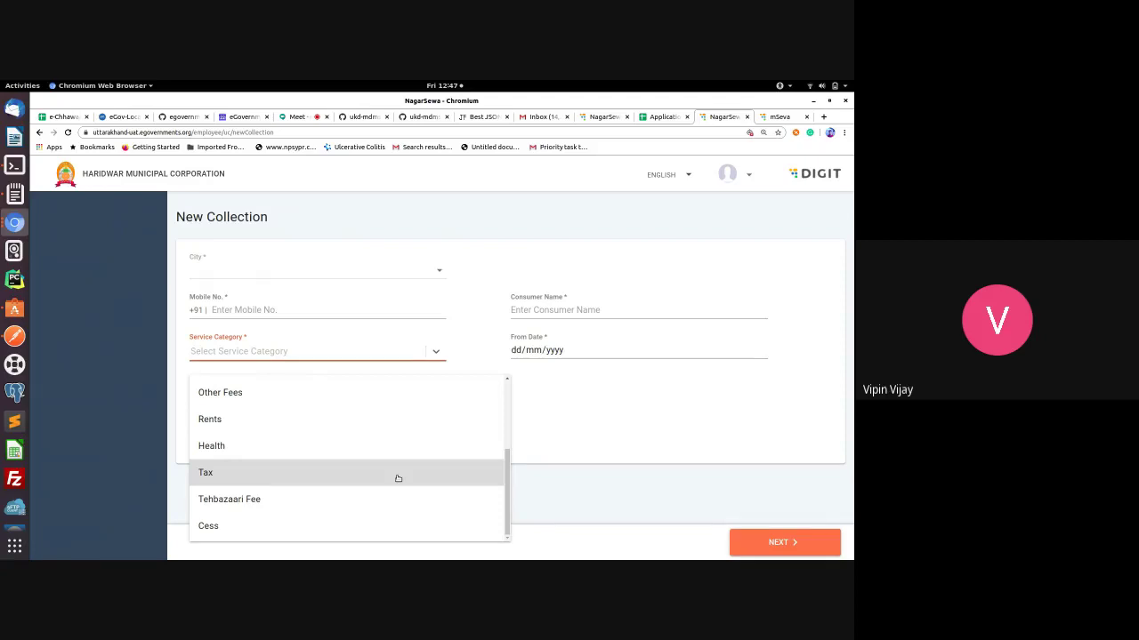
{"action": "left_click", "coordinate": [303, 473]}
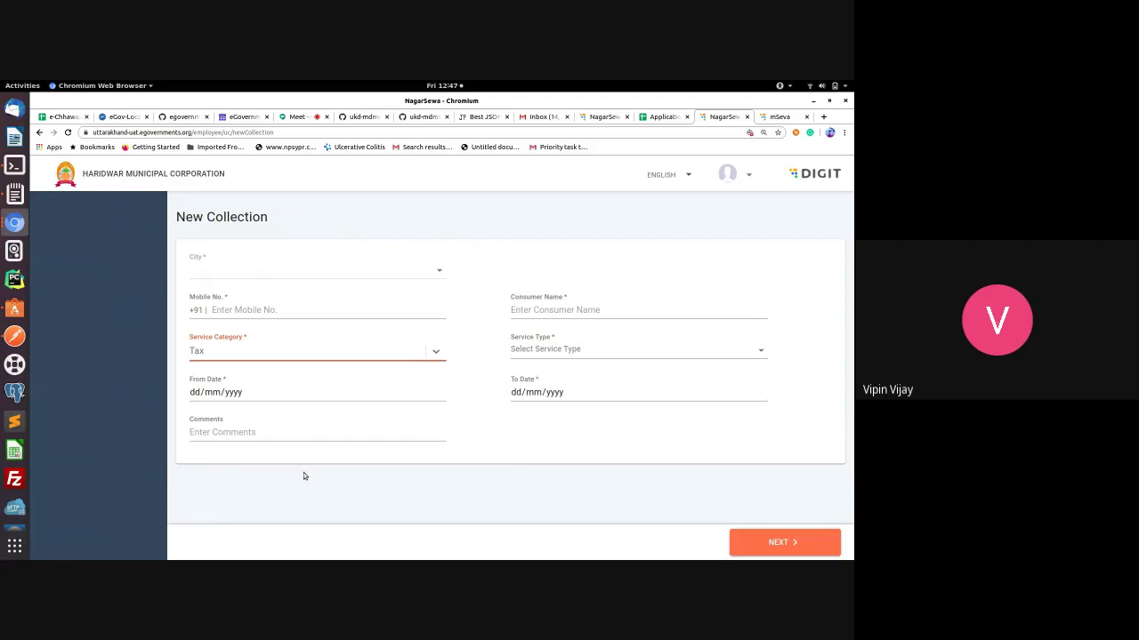
{"action": "left_click", "coordinate": [613, 352]}
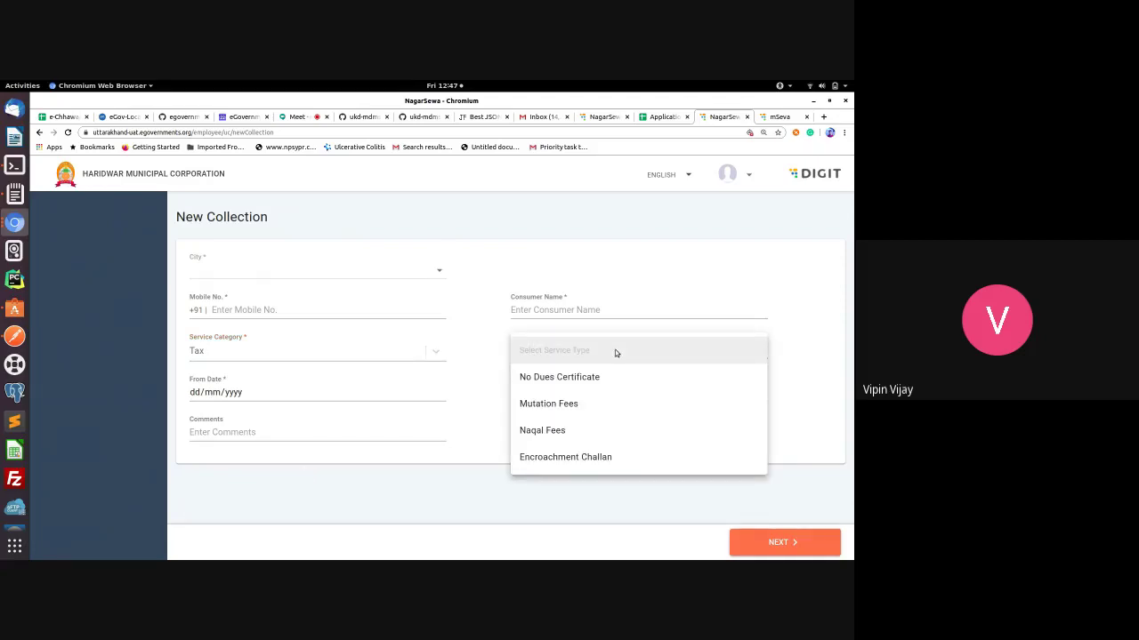
{"action": "left_click", "coordinate": [456, 260]}
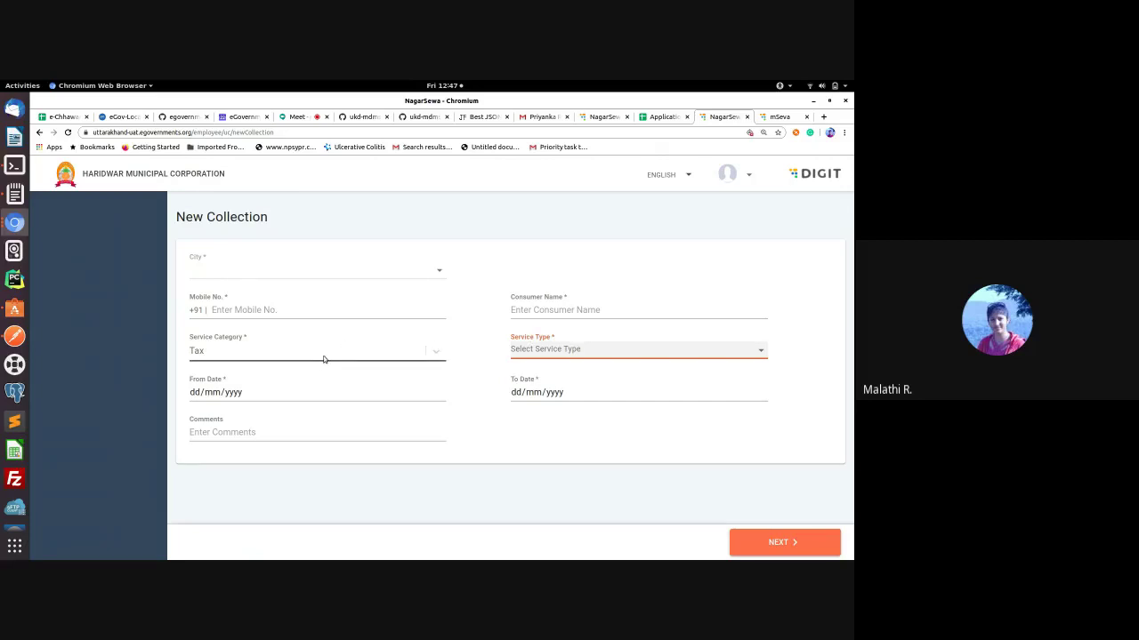
Step: Return to TaxHeadMaster.json in GitHub and highlight the name, code and service field of the tl adhoc rebate entry
{"action": "left_click", "coordinate": [353, 120]}
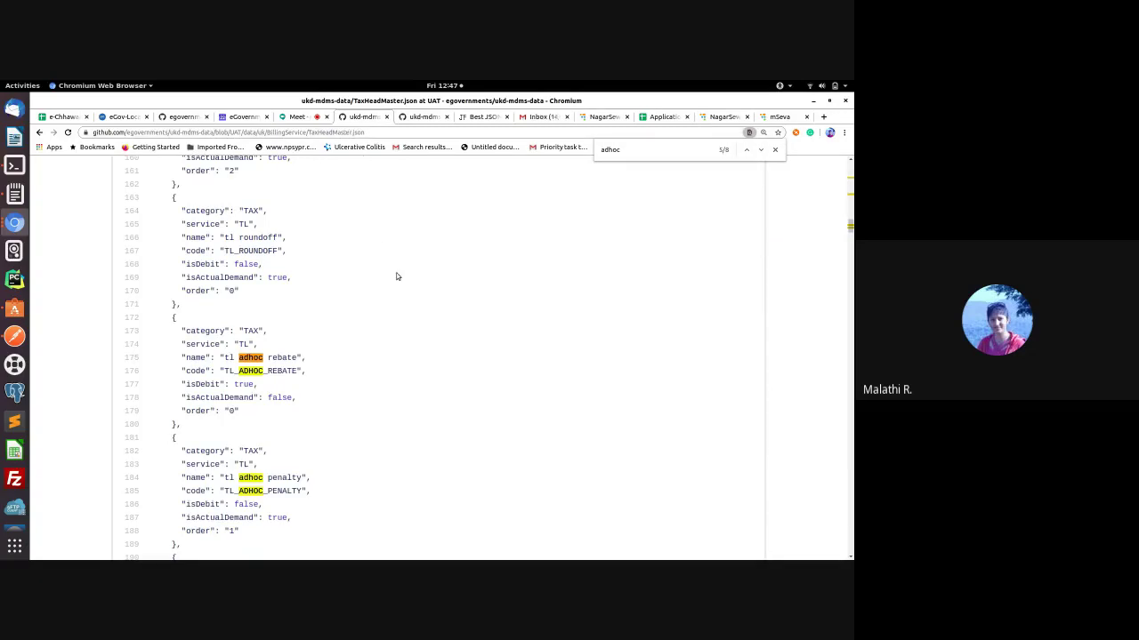
{"action": "double_click", "coordinate": [249, 358]}
{"action": "double_click", "coordinate": [251, 370]}
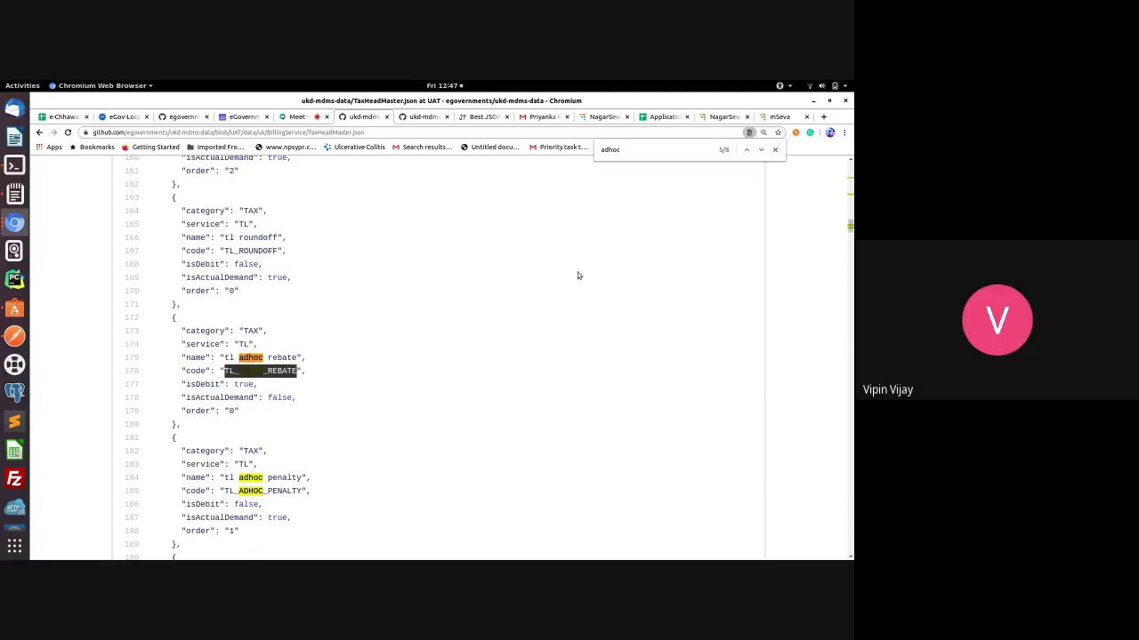
{"action": "left_click", "coordinate": [614, 300]}
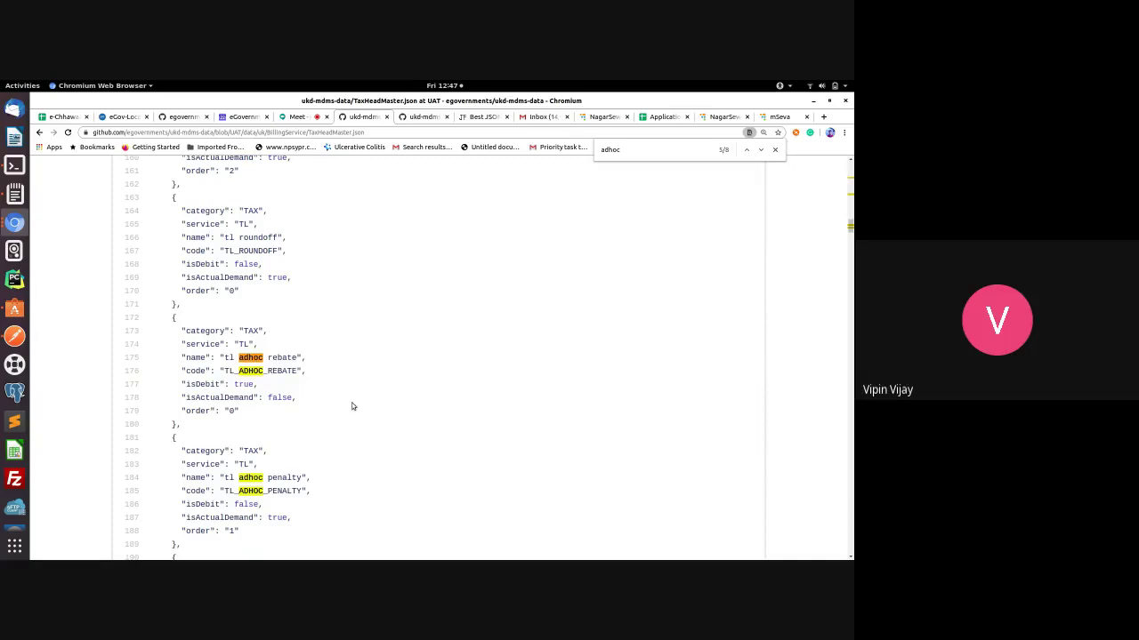
{"action": "double_click", "coordinate": [208, 344]}
{"action": "scroll", "coordinate": [310, 359], "scroll_direction": "down", "scroll_amount": 3}
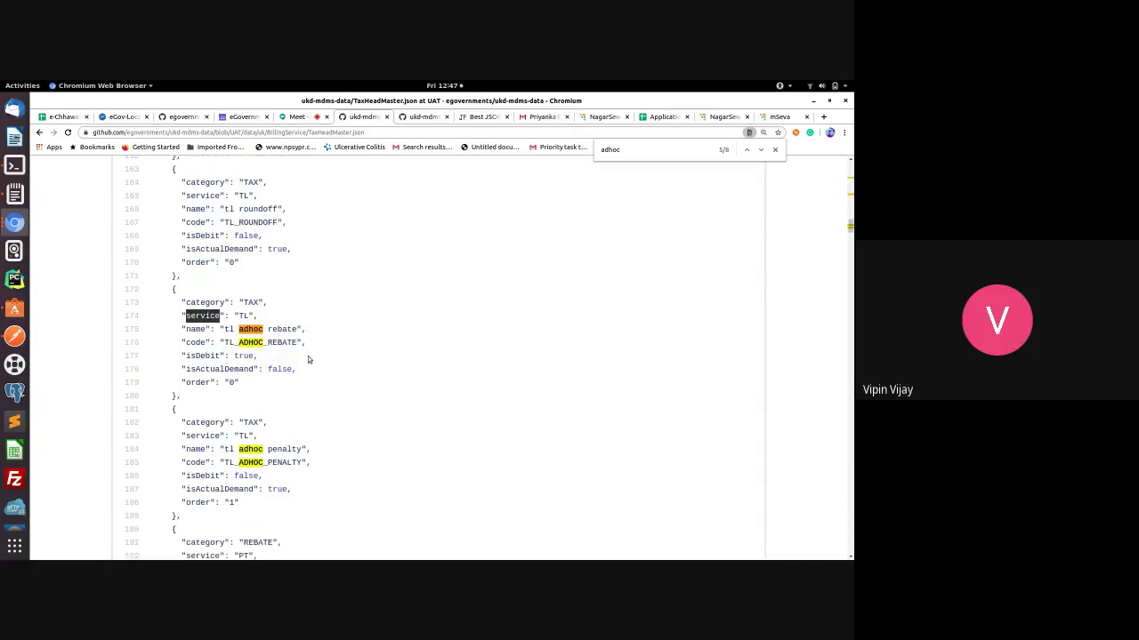
Step: Switch to the New Collection form and look through the service category options, keeping Tax selected
{"action": "left_click", "coordinate": [720, 117]}
{"action": "left_click", "coordinate": [253, 350]}
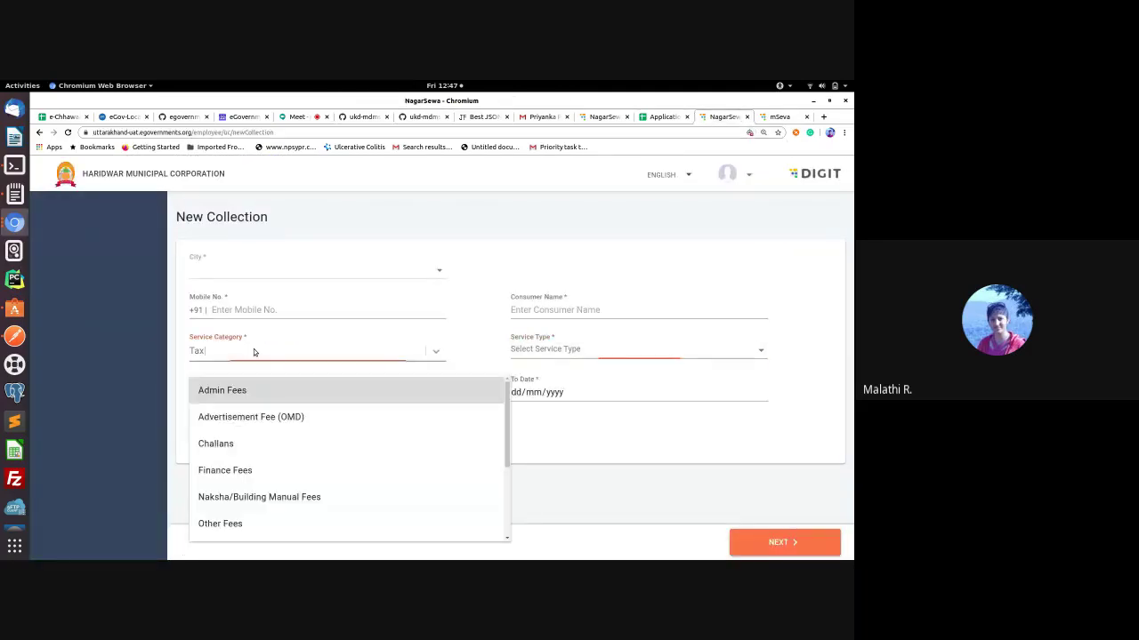
{"action": "scroll", "coordinate": [331, 445], "scroll_direction": "down", "scroll_amount": 3}
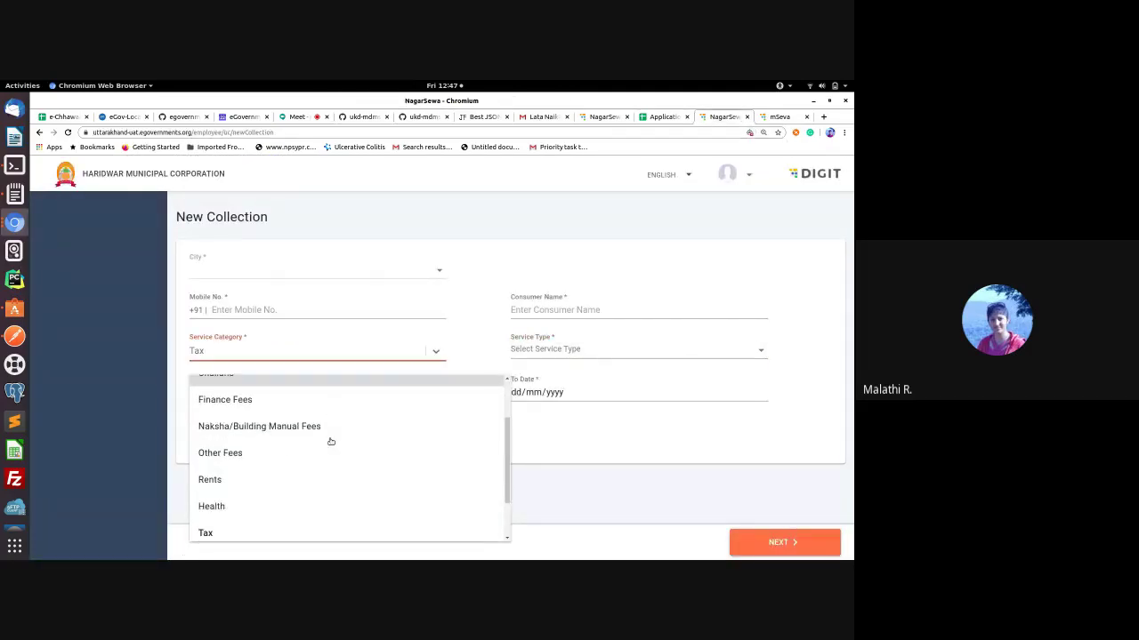
{"action": "scroll", "coordinate": [337, 456], "scroll_direction": "up", "scroll_amount": 4}
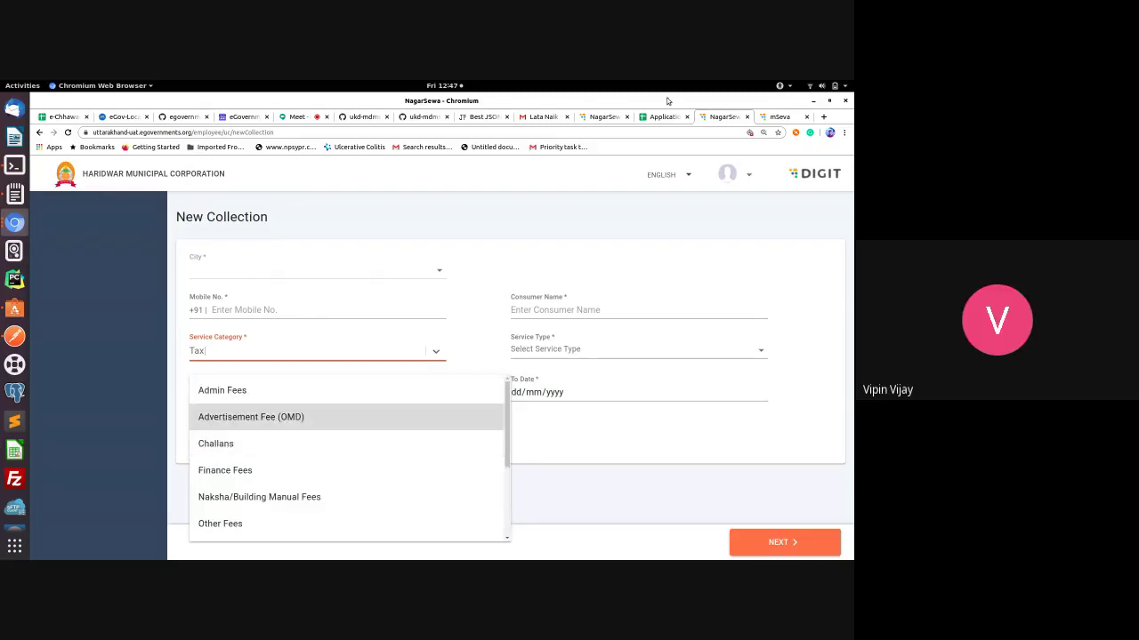
Step: Go back to TaxHeadMaster.json and highlight the service field in the tl adhoc penalty and tl tax entries
{"action": "left_click", "coordinate": [364, 117]}
{"action": "double_click", "coordinate": [208, 276]}
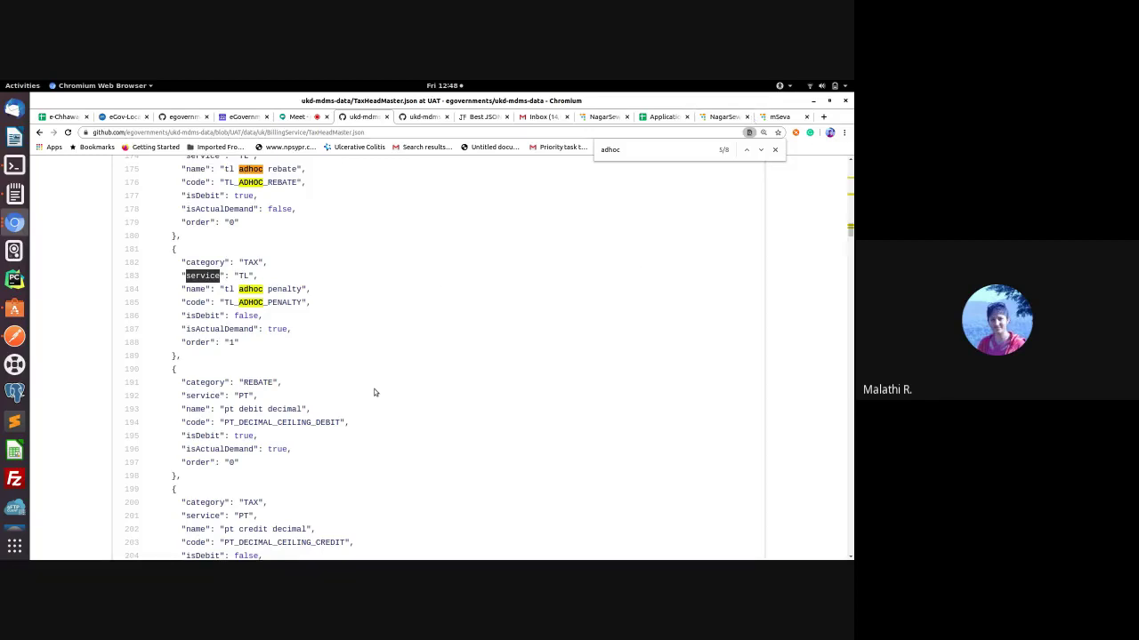
{"action": "scroll", "coordinate": [372, 399], "scroll_direction": "up", "scroll_amount": 1}
{"action": "scroll", "coordinate": [371, 401], "scroll_direction": "up", "scroll_amount": 6}
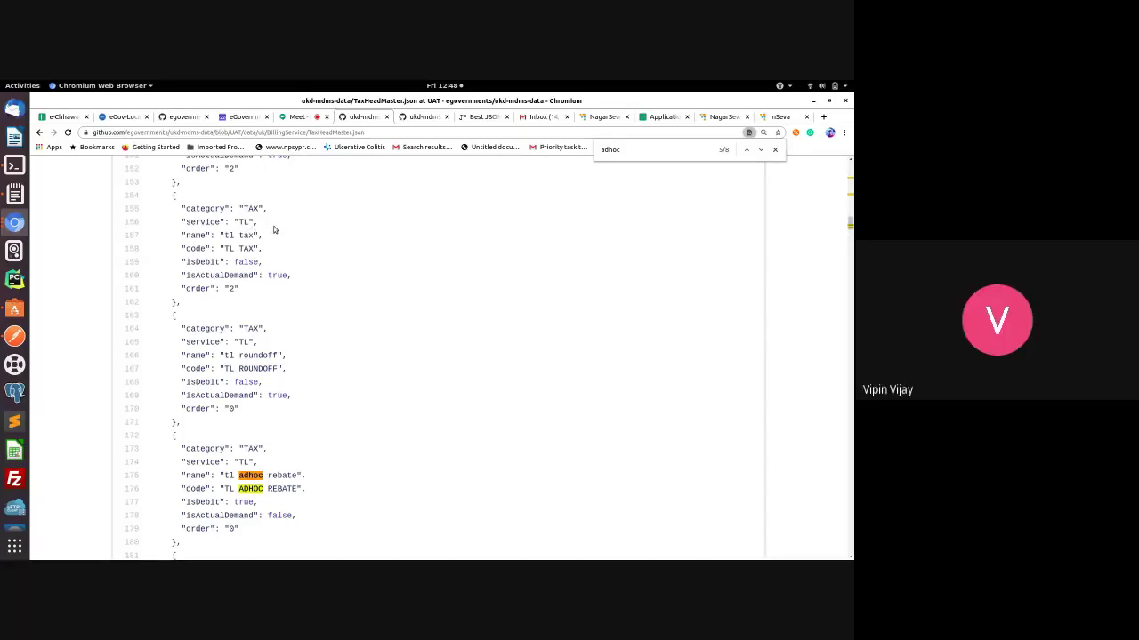
{"action": "double_click", "coordinate": [202, 221]}
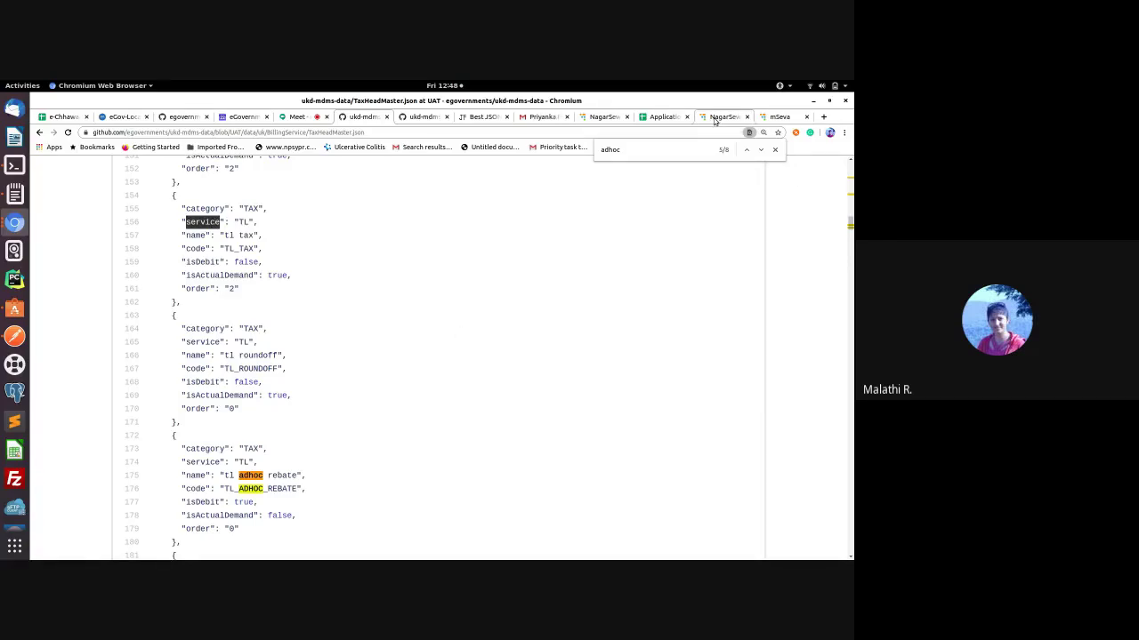
Step: Highlight the service field, adhoc name and TAX category of the tl adhoc rebate entry, plus mdms in the page address
{"action": "double_click", "coordinate": [197, 460]}
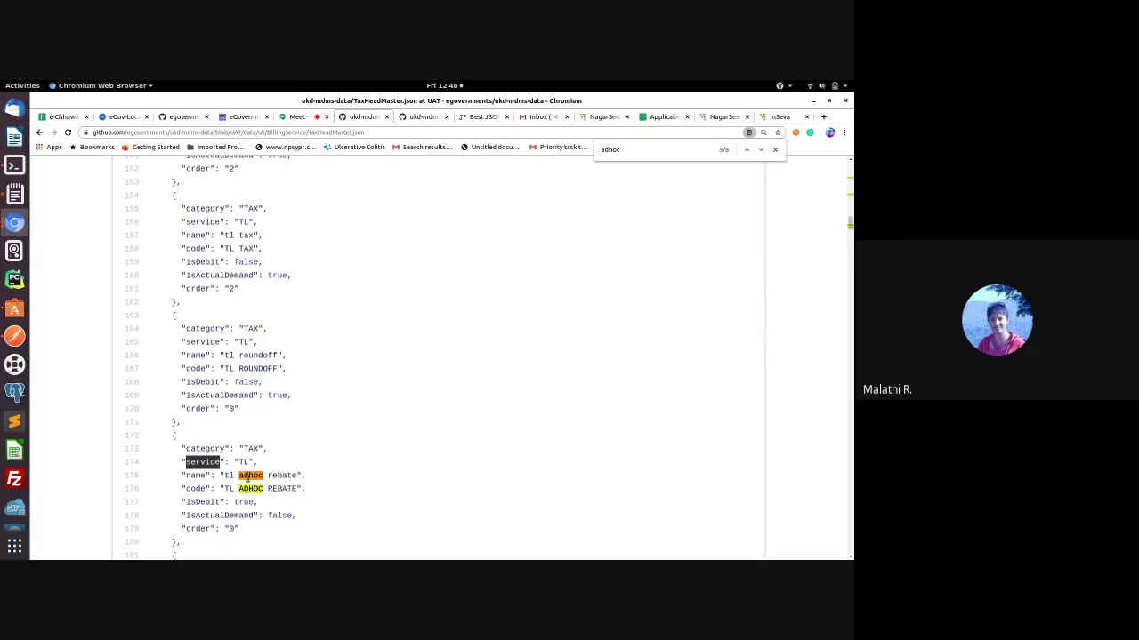
{"action": "double_click", "coordinate": [250, 476]}
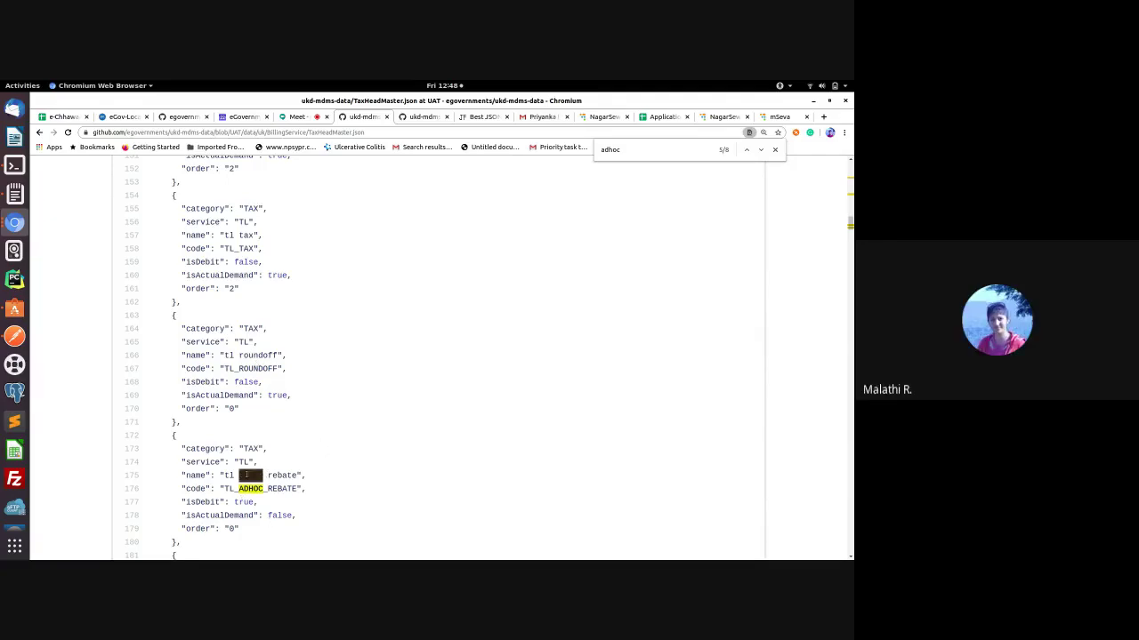
{"action": "double_click", "coordinate": [250, 449]}
{"action": "double_click", "coordinate": [189, 133]}
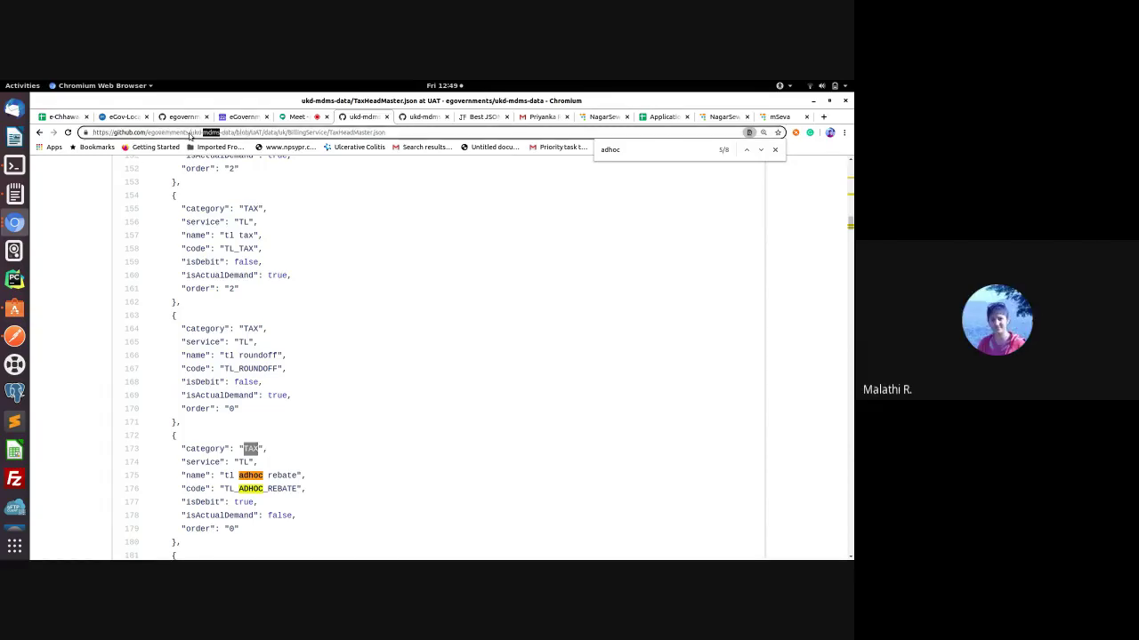
{"action": "left_click", "coordinate": [380, 251]}
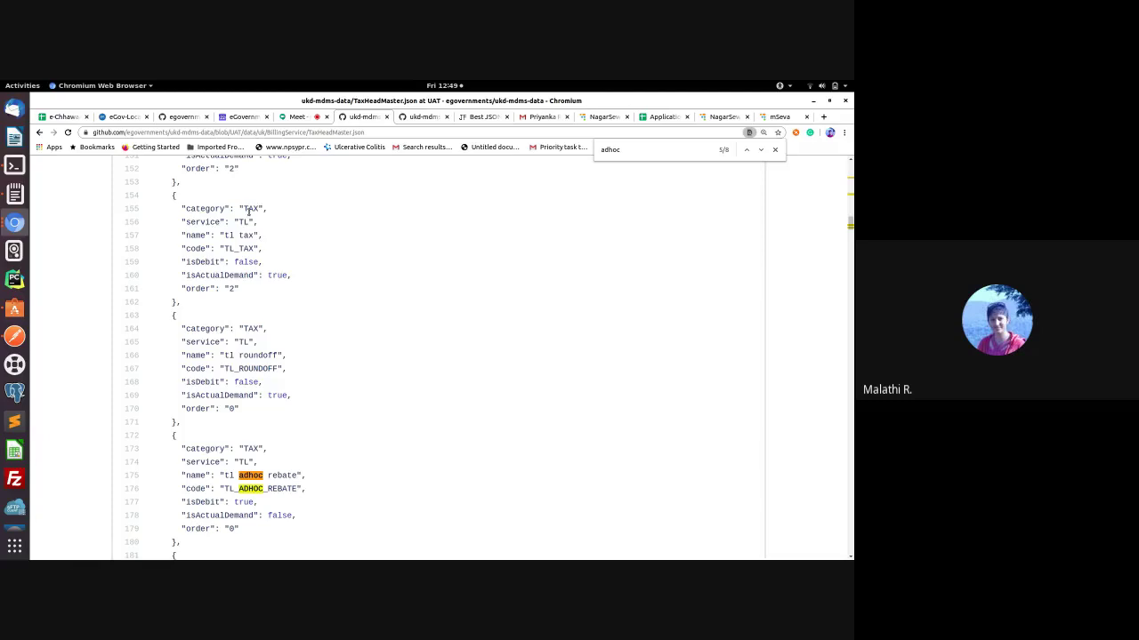
Step: Highlight the complete tl tax entry, from its opening to its closing brace, and clear the selection
{"action": "double_click", "coordinate": [194, 235]}
{"action": "left_click_drag", "start_coordinate": [174, 195], "coordinate": [200, 304]}
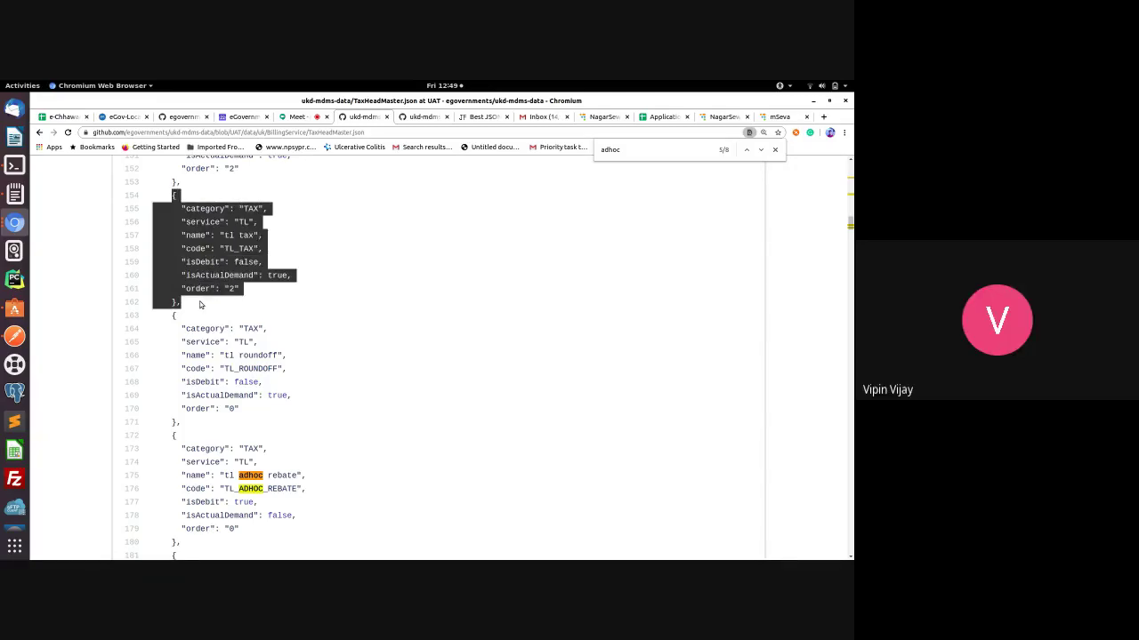
{"action": "left_click", "coordinate": [200, 304]}
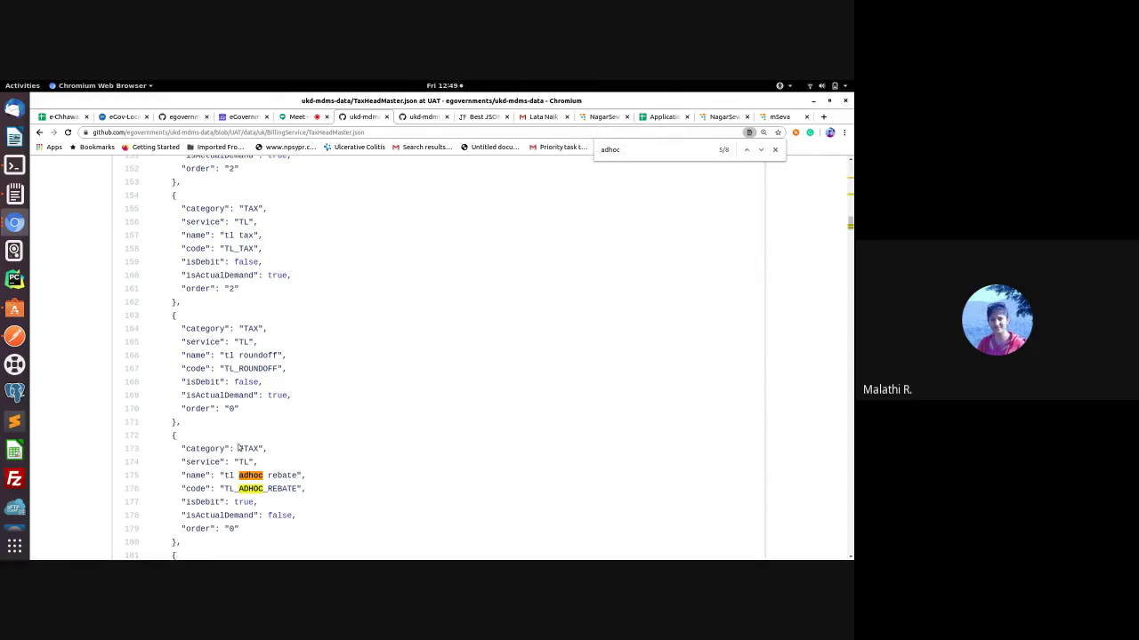
Step: Highlight the TL service value and the word adhoc in the name of the tl adhoc rebate entry
{"action": "scroll", "coordinate": [183, 485], "scroll_direction": "down", "scroll_amount": 1}
{"action": "double_click", "coordinate": [243, 415]}
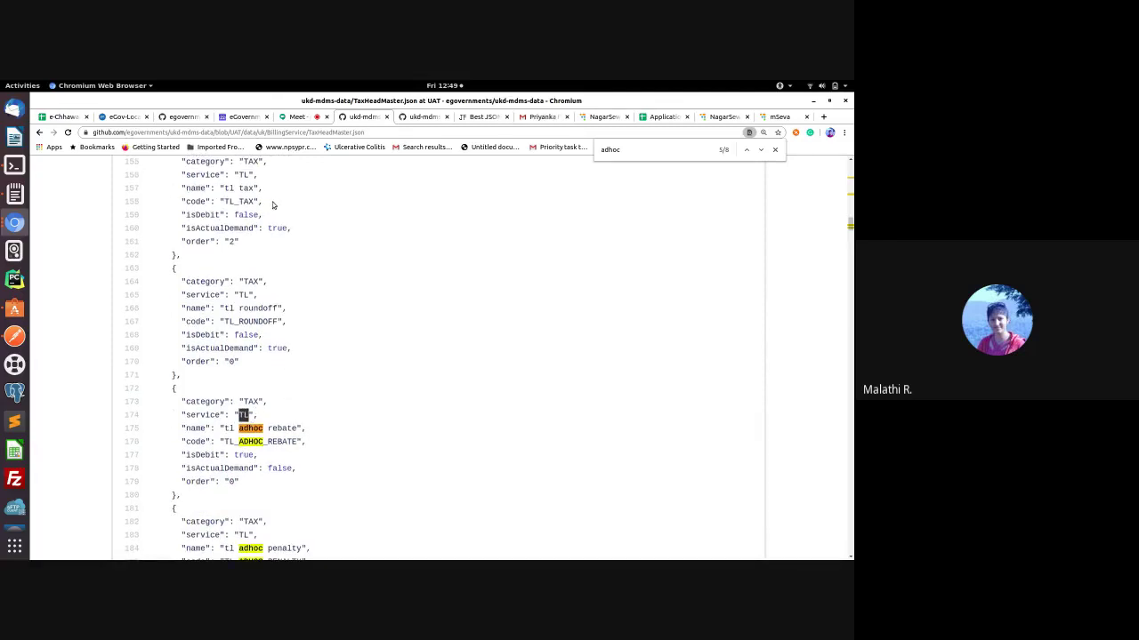
{"action": "double_click", "coordinate": [248, 427]}
{"action": "triple_click", "coordinate": [254, 428]}
{"action": "double_click", "coordinate": [256, 428]}
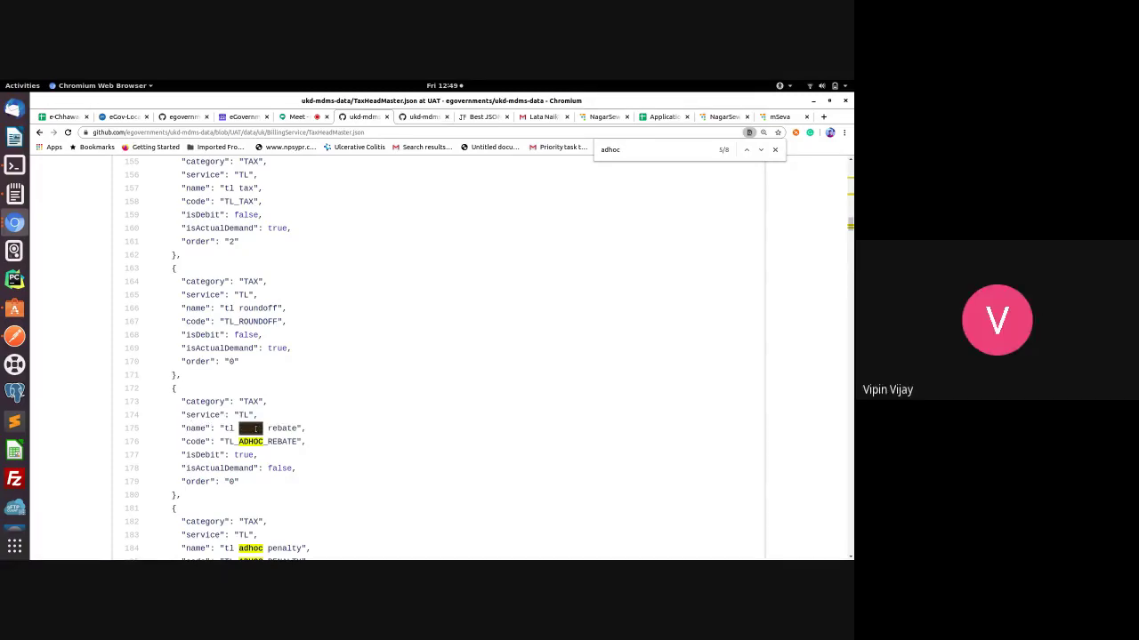
Step: Look through the tax head entries down to Road Cutting Charges and the election rally fees, and switch to the New Collection form
{"action": "scroll", "coordinate": [256, 428], "scroll_direction": "up", "scroll_amount": 1}
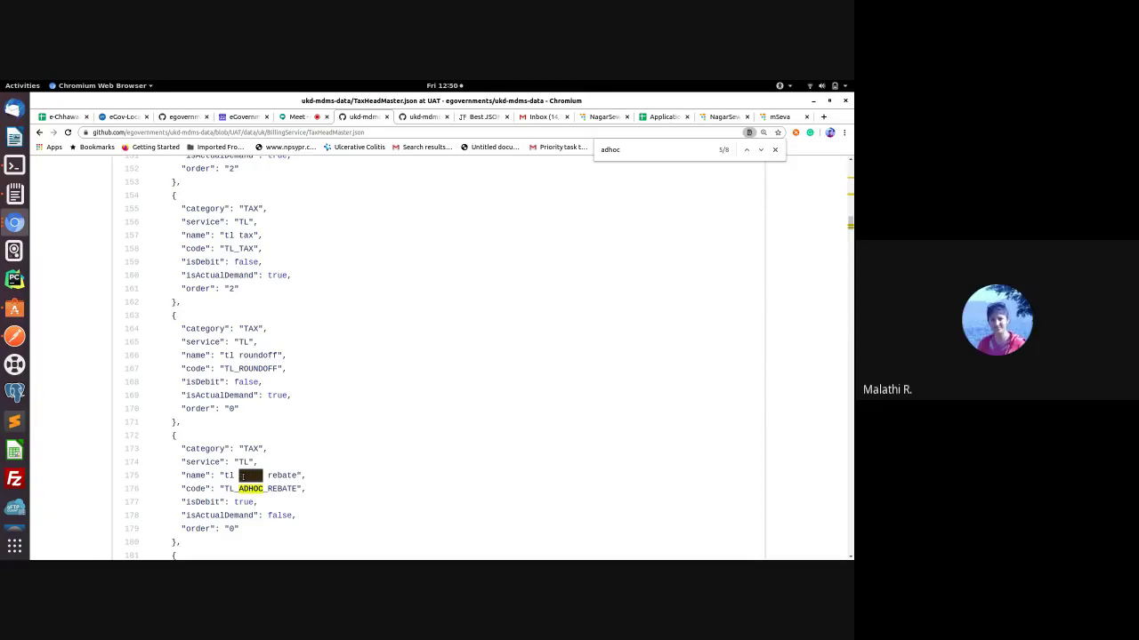
{"action": "scroll", "coordinate": [390, 475], "scroll_direction": "down", "scroll_amount": 4}
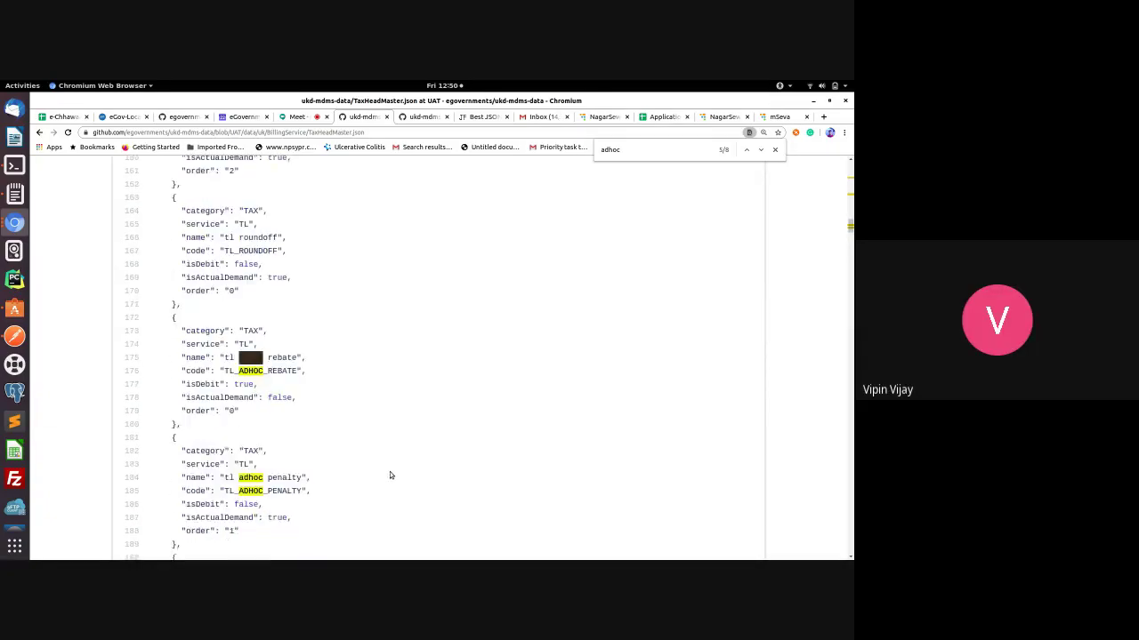
{"action": "scroll", "coordinate": [392, 475], "scroll_direction": "down", "scroll_amount": 1}
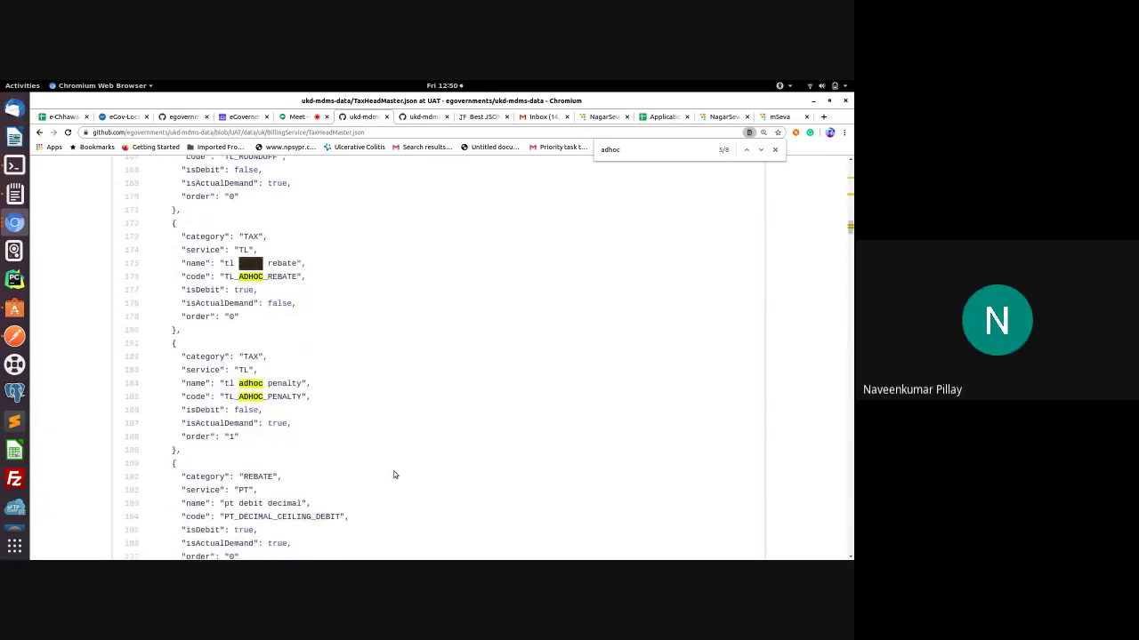
{"action": "scroll", "coordinate": [397, 477], "scroll_direction": "down", "scroll_amount": 2}
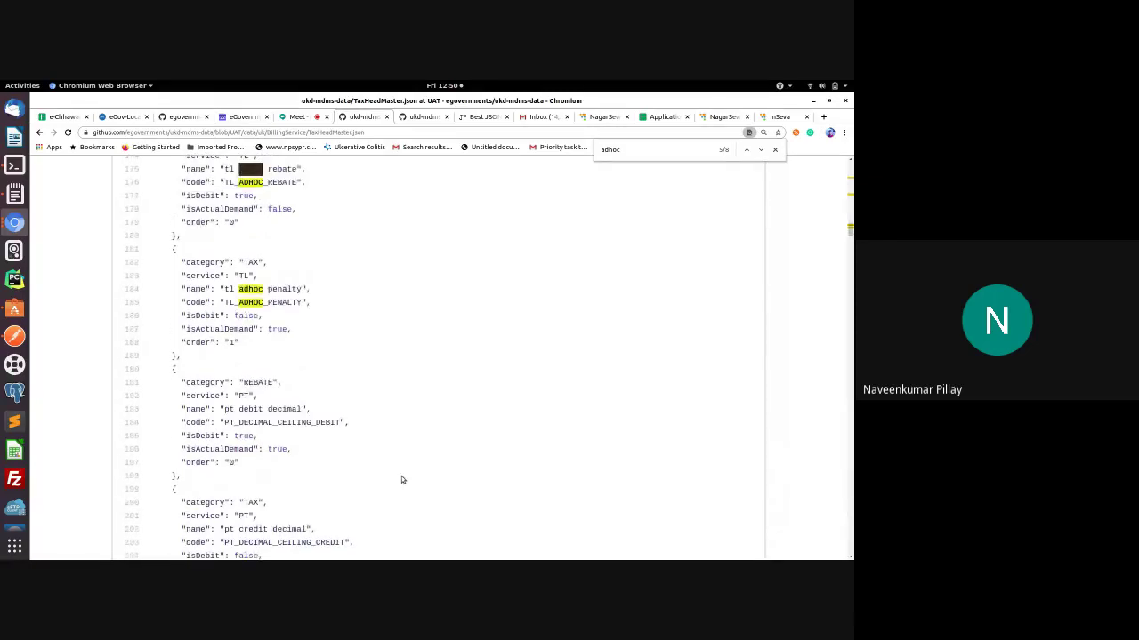
{"action": "scroll", "coordinate": [405, 477], "scroll_direction": "down", "scroll_amount": 5}
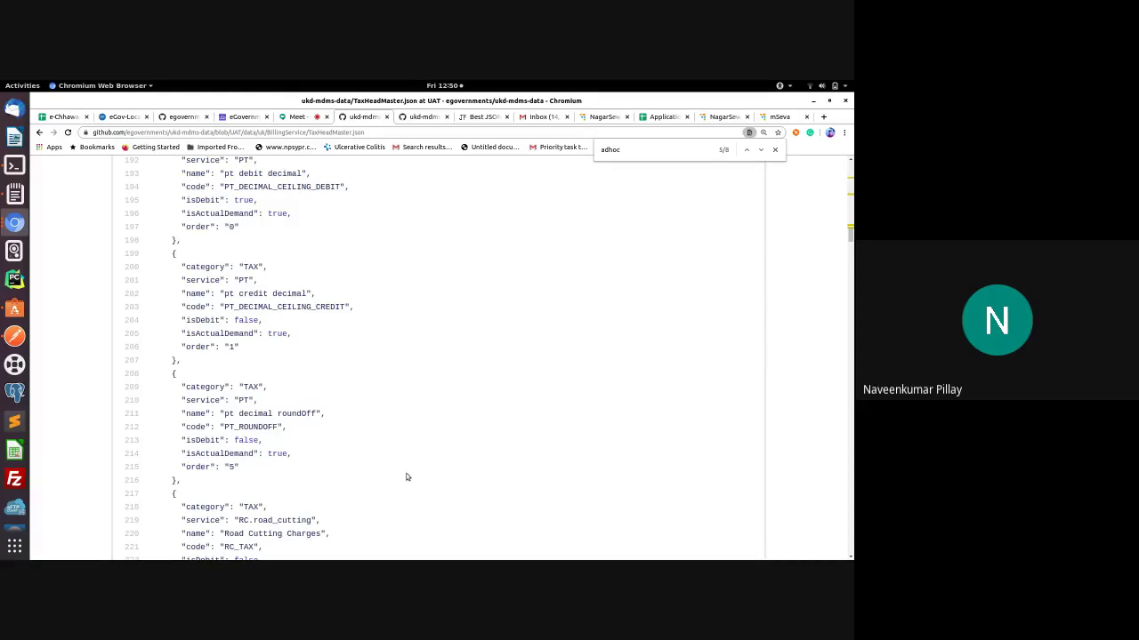
{"action": "scroll", "coordinate": [458, 358], "scroll_direction": "down", "scroll_amount": 2}
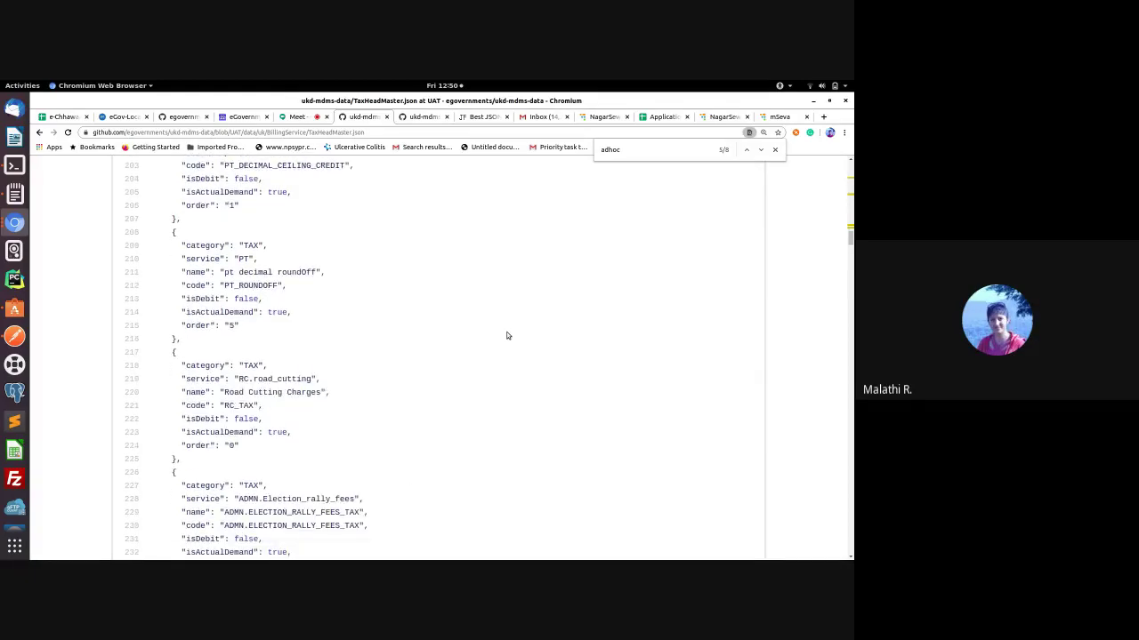
{"action": "scroll", "coordinate": [506, 333], "scroll_direction": "up", "scroll_amount": 2}
{"action": "left_click", "coordinate": [723, 117]}
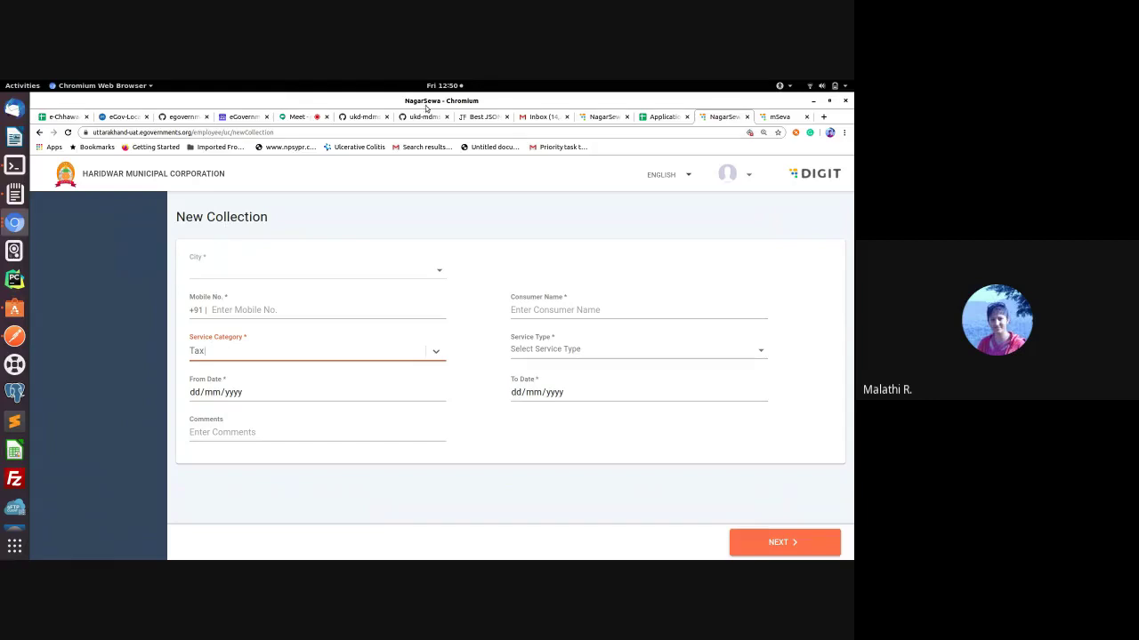
Step: Return to TaxHeadMaster.json, open the uk folder from its path, and look over the module and city folders
{"action": "left_click", "coordinate": [357, 122]}
{"action": "scroll", "coordinate": [346, 251], "scroll_direction": "up", "scroll_amount": 5}
{"action": "scroll", "coordinate": [373, 257], "scroll_direction": "up", "scroll_amount": 4}
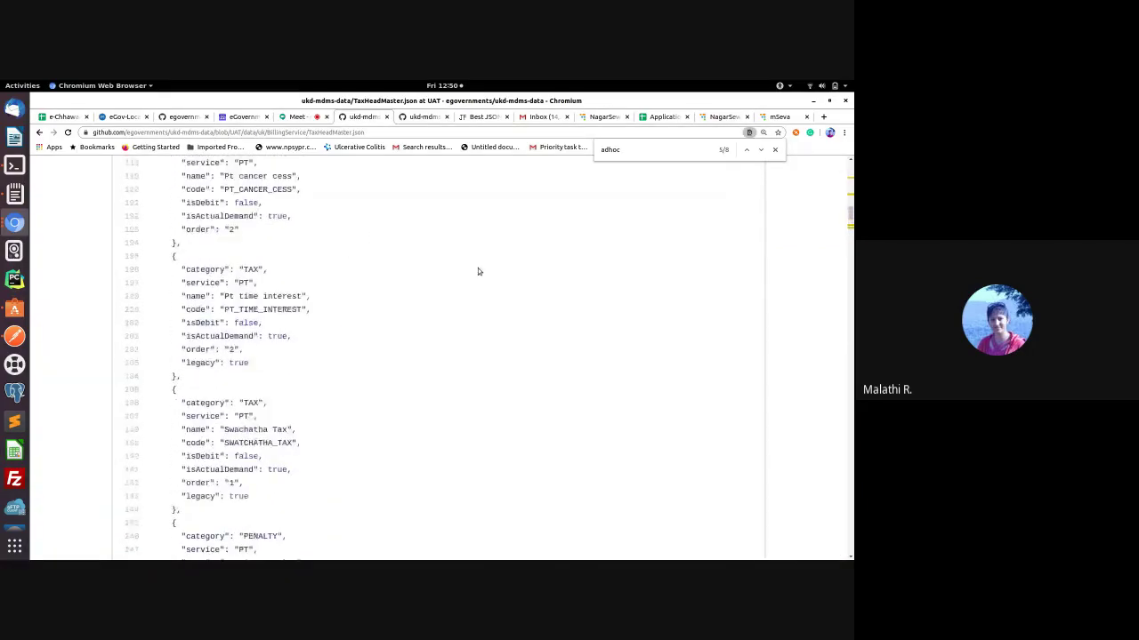
{"action": "left_click_drag", "start_coordinate": [849, 215], "coordinate": [848, 160]}
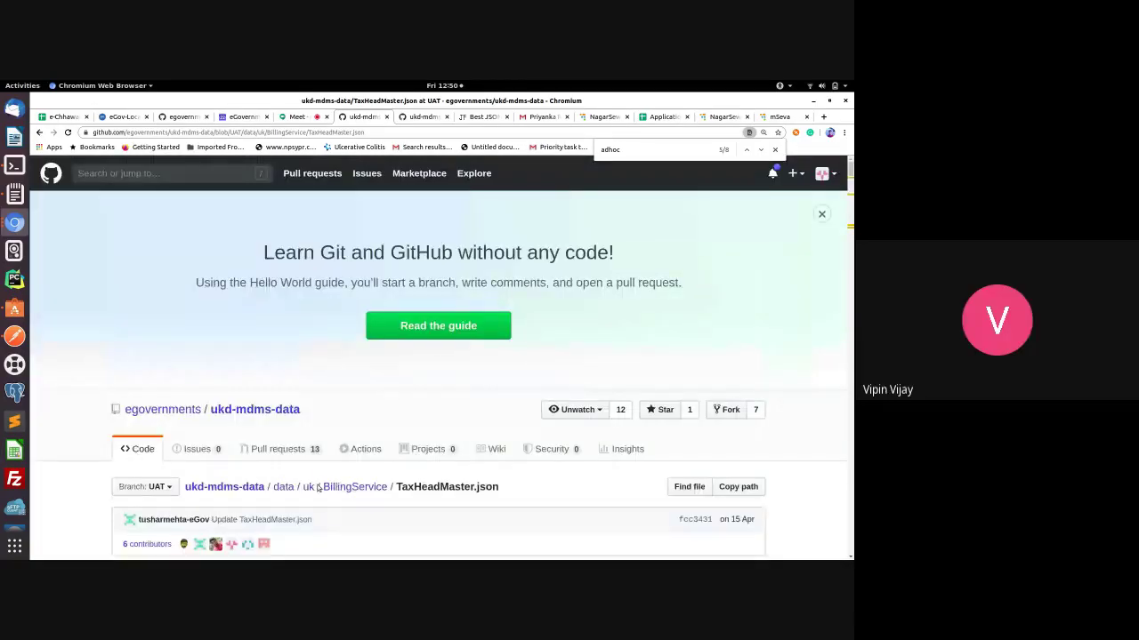
{"action": "left_click_drag", "start_coordinate": [336, 488], "coordinate": [307, 490]}
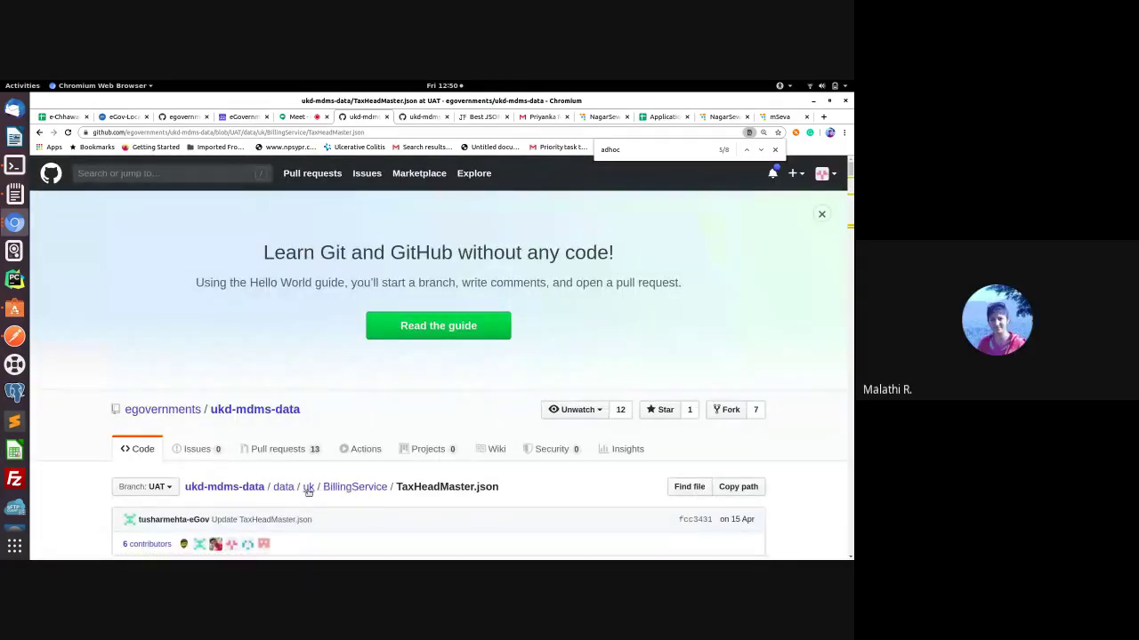
{"action": "left_click", "coordinate": [308, 490]}
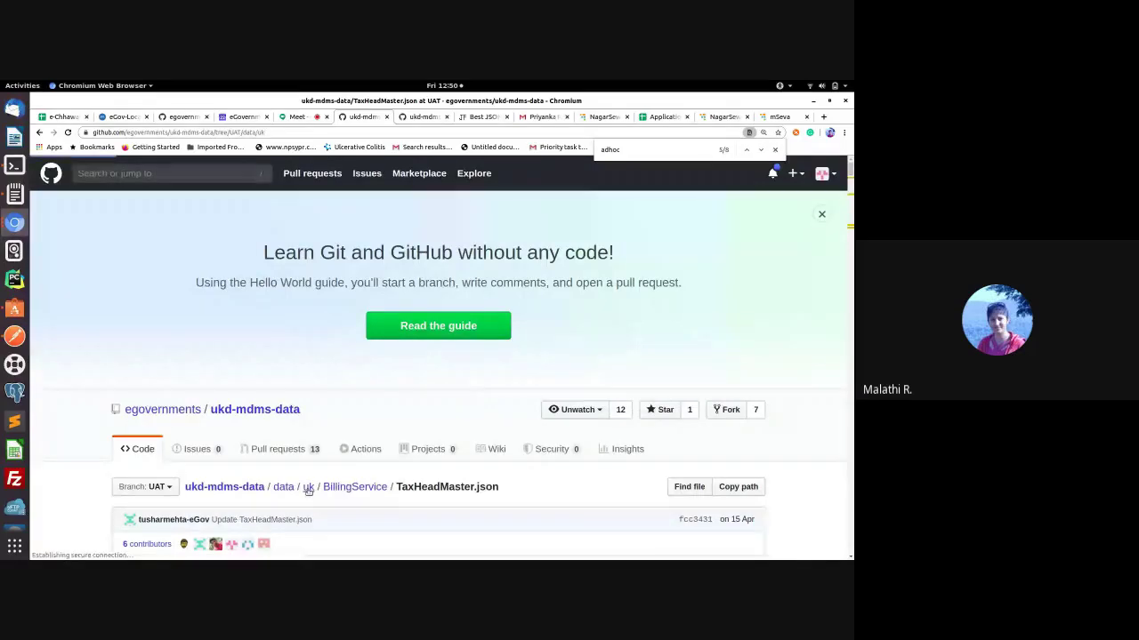
{"action": "scroll", "coordinate": [500, 357], "scroll_direction": "down", "scroll_amount": 1}
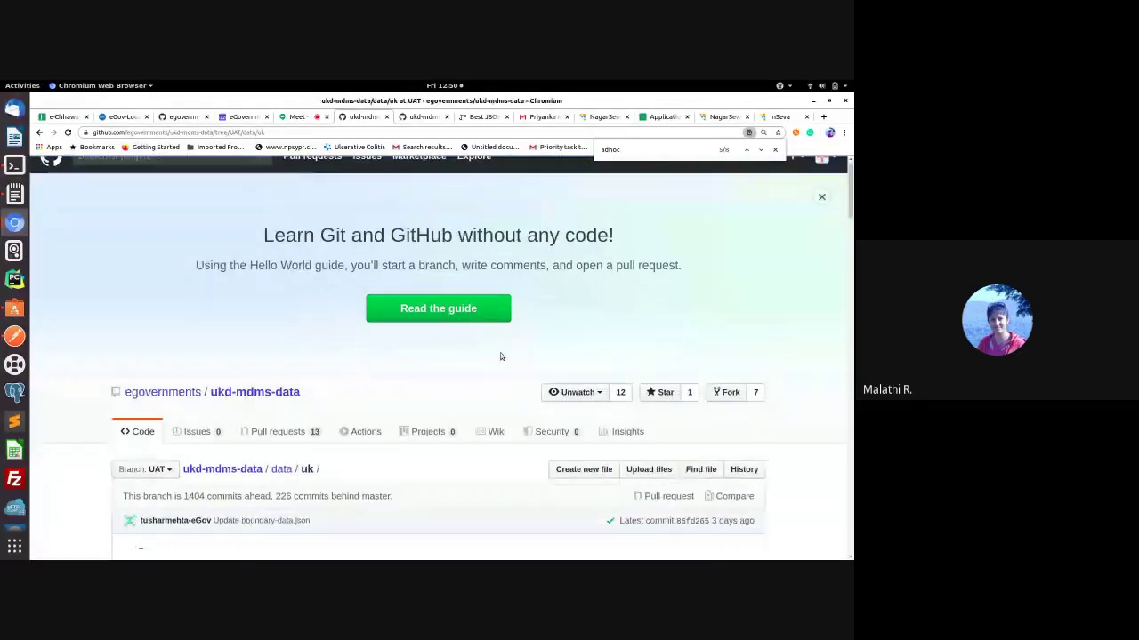
{"action": "scroll", "coordinate": [501, 356], "scroll_direction": "down", "scroll_amount": 4}
{"action": "scroll", "coordinate": [491, 353], "scroll_direction": "down", "scroll_amount": 2}
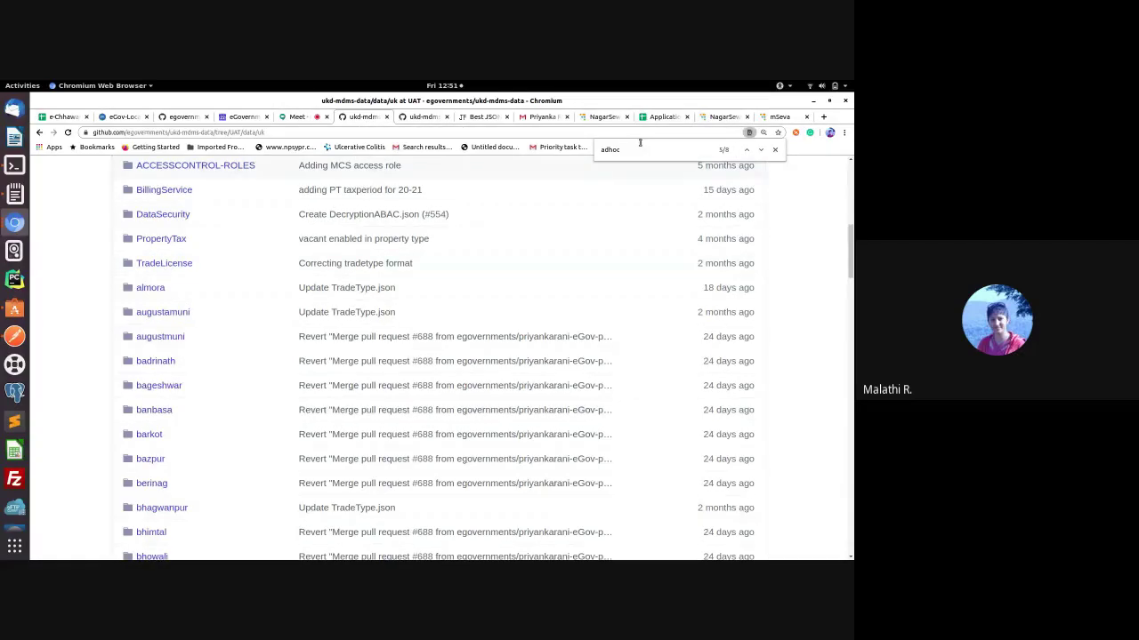
{"action": "left_click", "coordinate": [725, 117]}
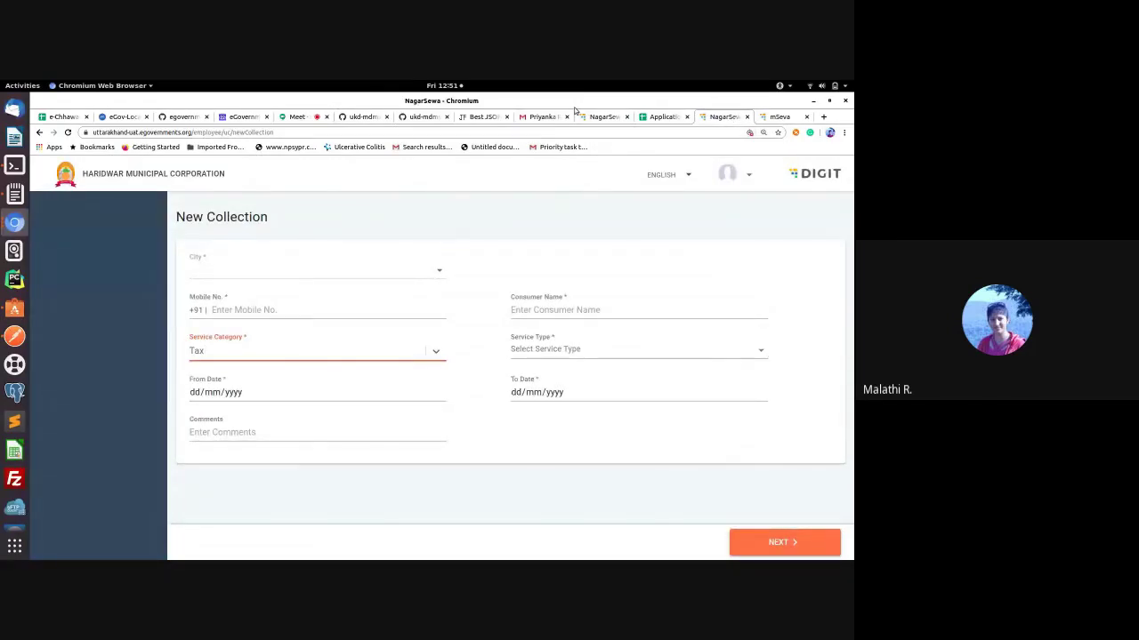
{"action": "left_click", "coordinate": [422, 116]}
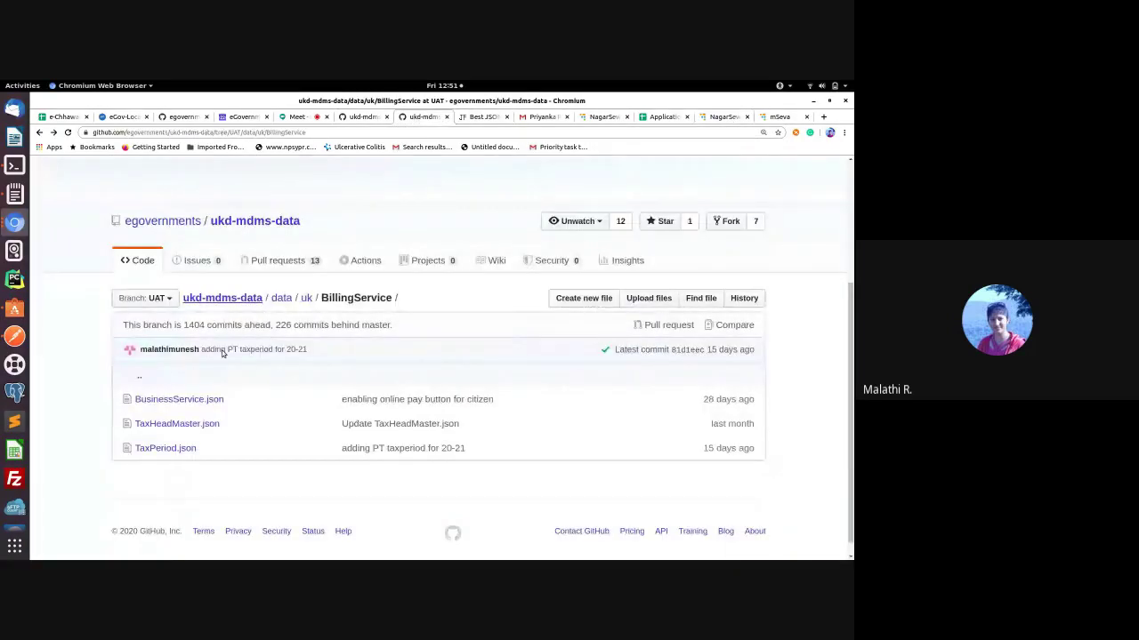
{"action": "key", "text": "alt+Left"}
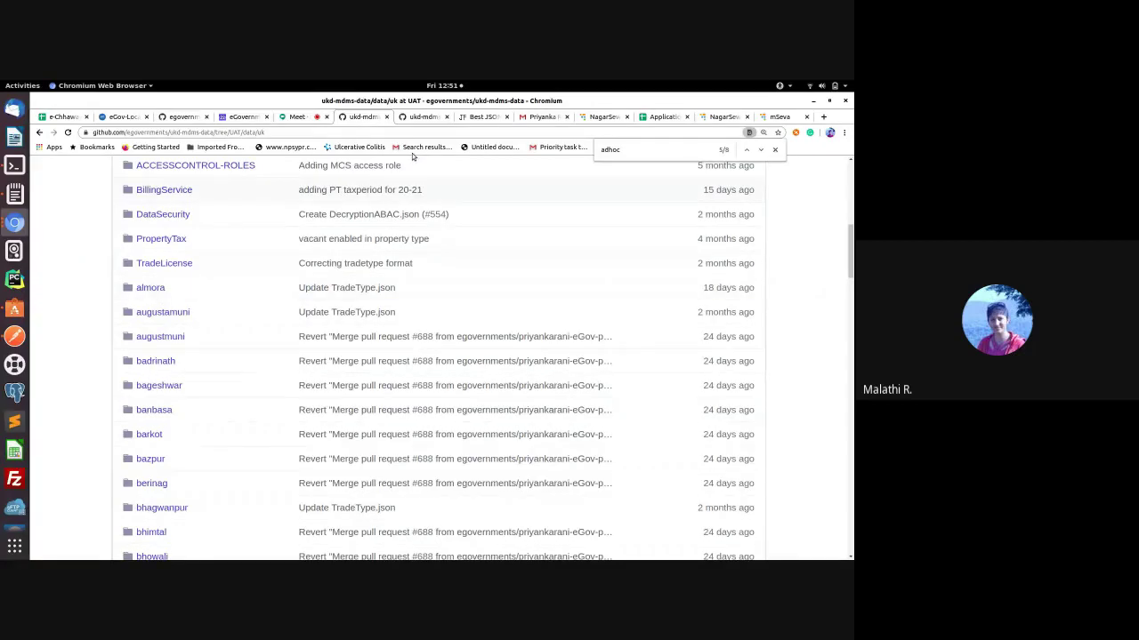
{"action": "left_click", "coordinate": [302, 116]}
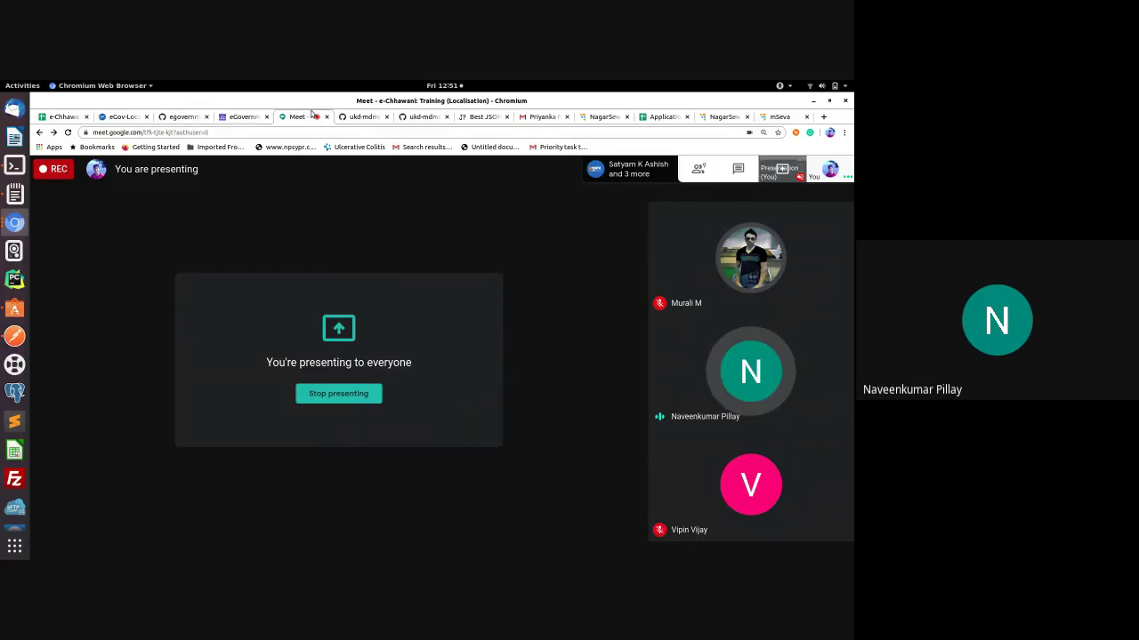
{"action": "left_click", "coordinate": [776, 117]}
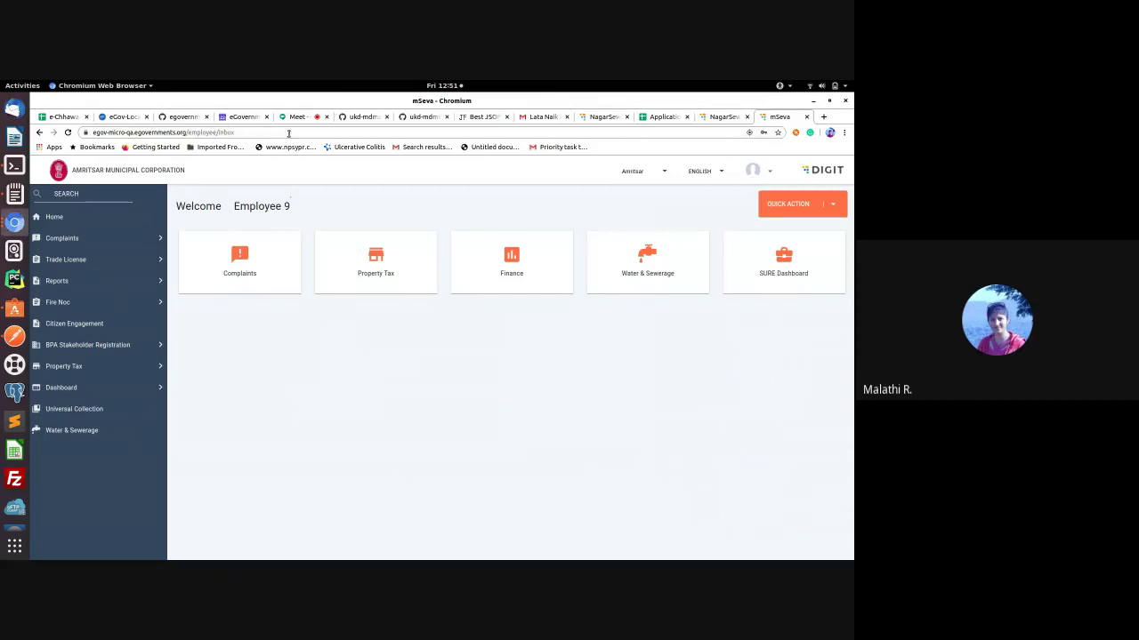
Step: Return to the uk data folder and open TaxHeadMaster.json from its BillingService folder
{"action": "left_click", "coordinate": [363, 117]}
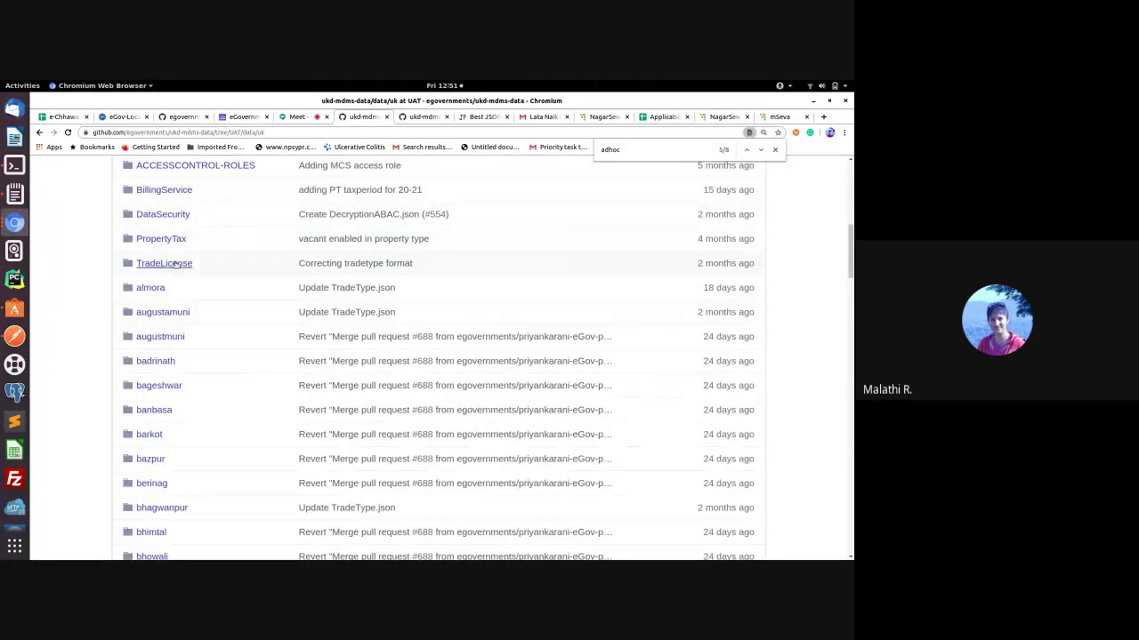
{"action": "left_click", "coordinate": [166, 191]}
{"action": "scroll", "coordinate": [325, 383], "scroll_direction": "down", "scroll_amount": 5}
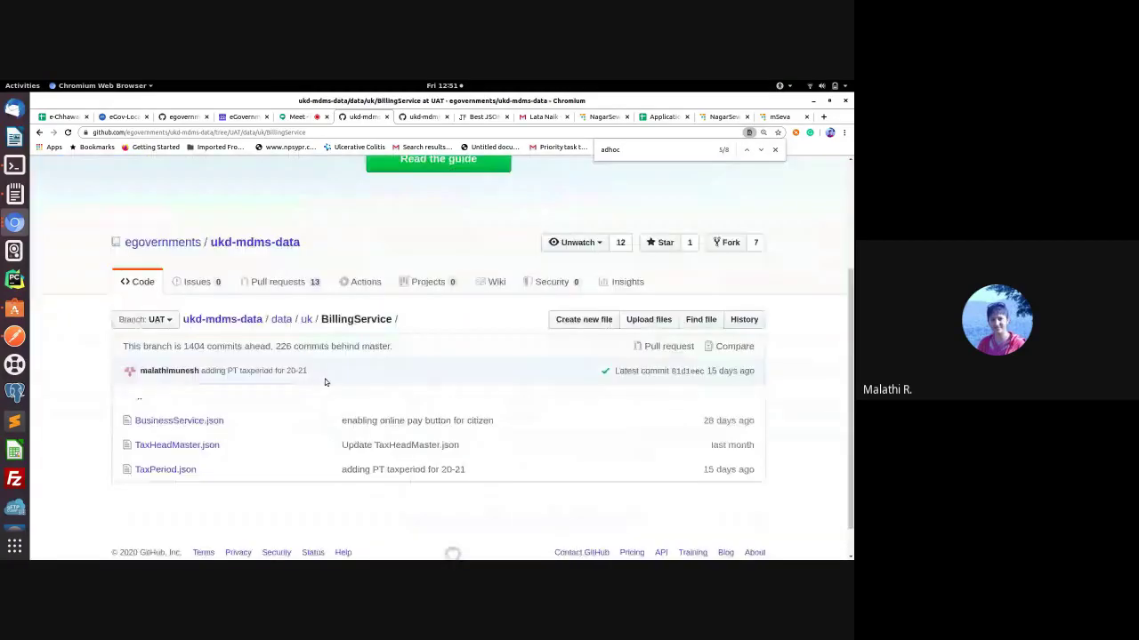
{"action": "left_click", "coordinate": [177, 407]}
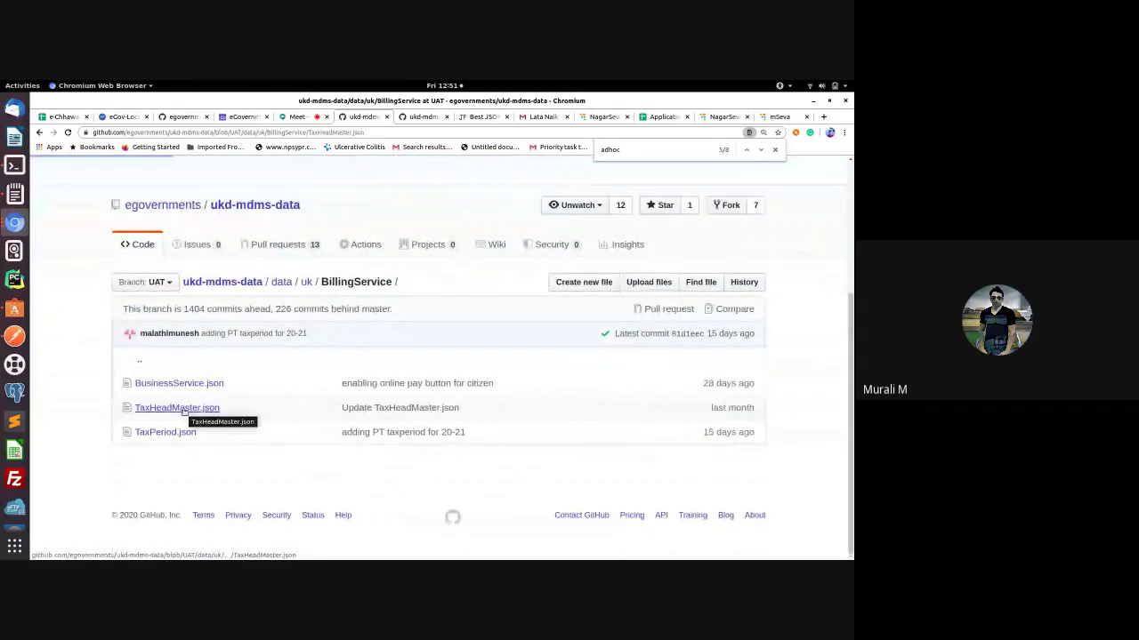
Step: Highlight the TAX category and the word exemption in the Pt owner exemption entry, and rebate in the Pt time rebate name
{"action": "scroll", "coordinate": [279, 413], "scroll_direction": "down", "scroll_amount": 2}
{"action": "scroll", "coordinate": [356, 436], "scroll_direction": "down", "scroll_amount": 10}
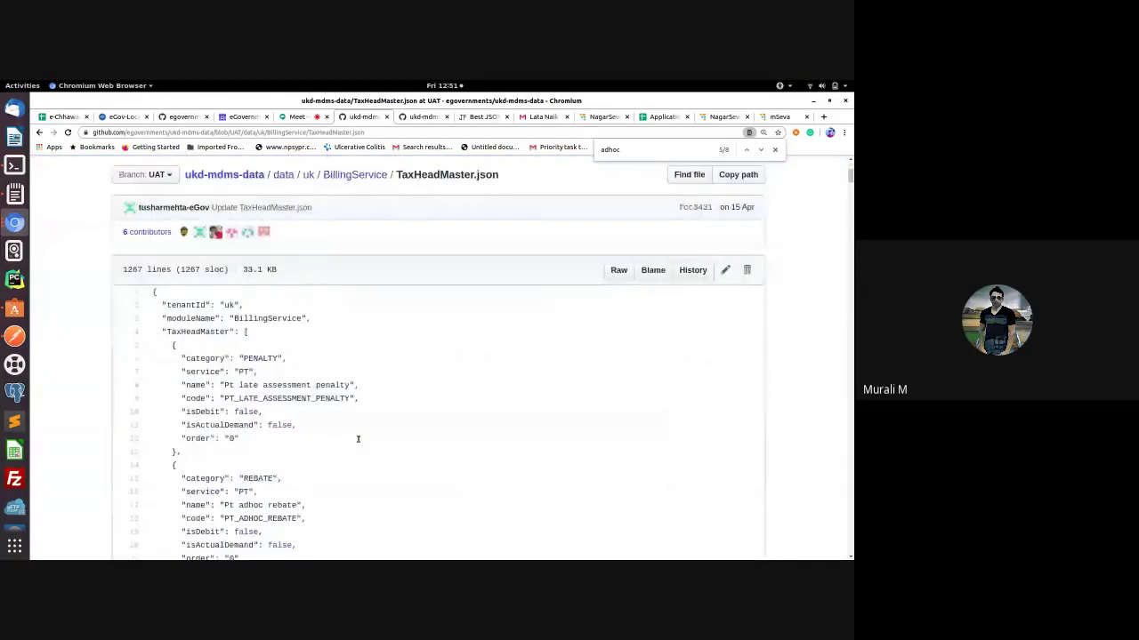
{"action": "scroll", "coordinate": [357, 442], "scroll_direction": "down", "scroll_amount": 5}
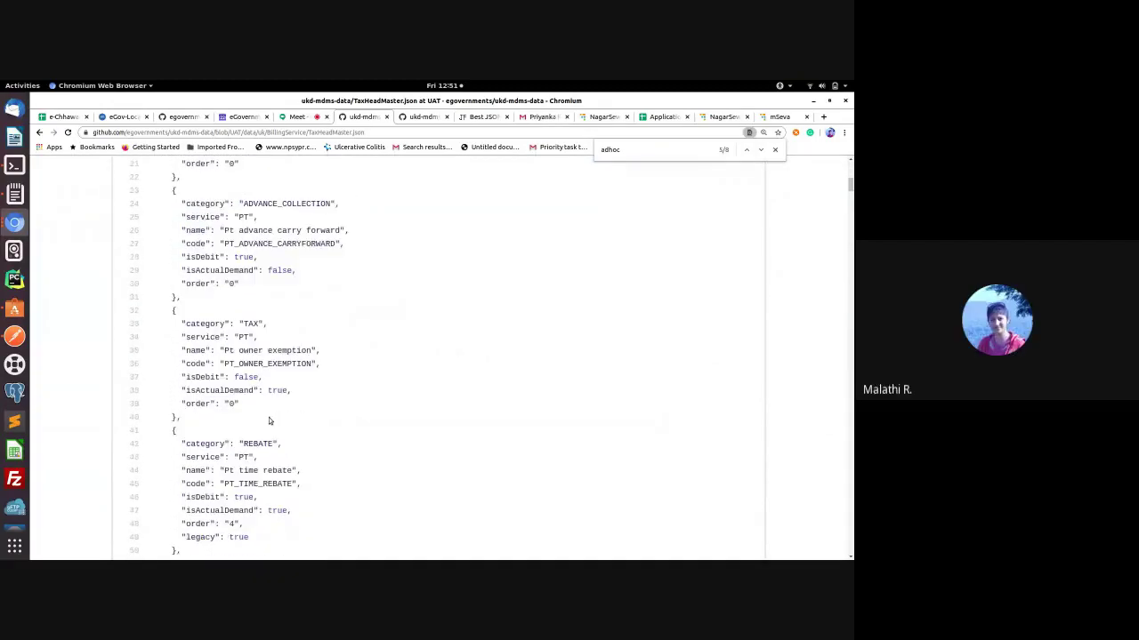
{"action": "double_click", "coordinate": [246, 323]}
{"action": "double_click", "coordinate": [288, 351]}
{"action": "double_click", "coordinate": [278, 471]}
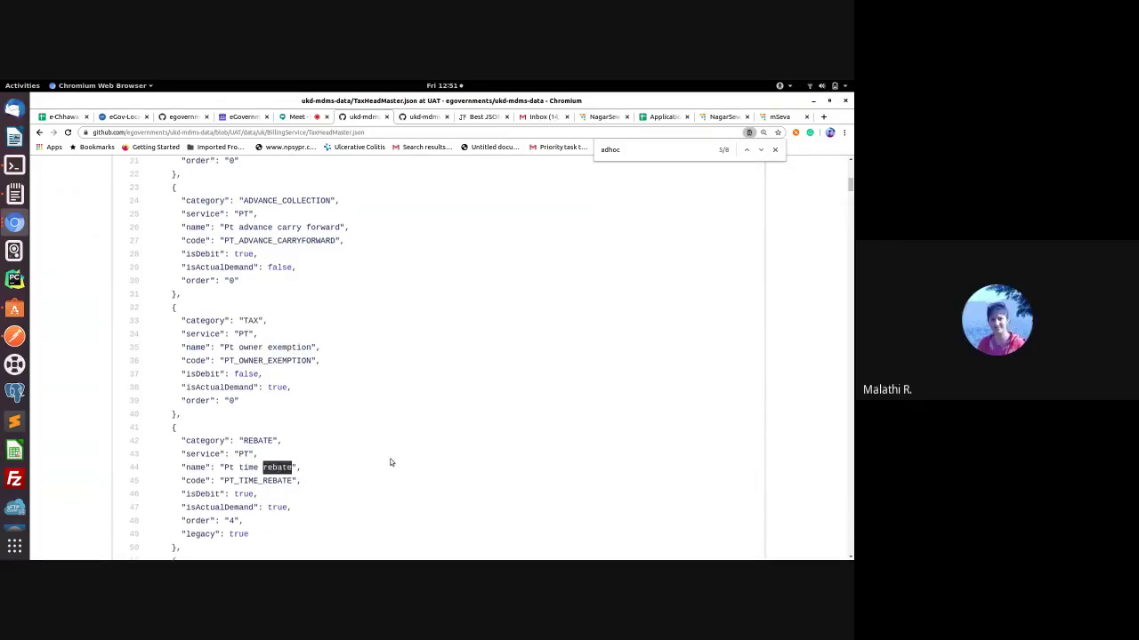
{"action": "scroll", "coordinate": [352, 465], "scroll_direction": "down", "scroll_amount": 3}
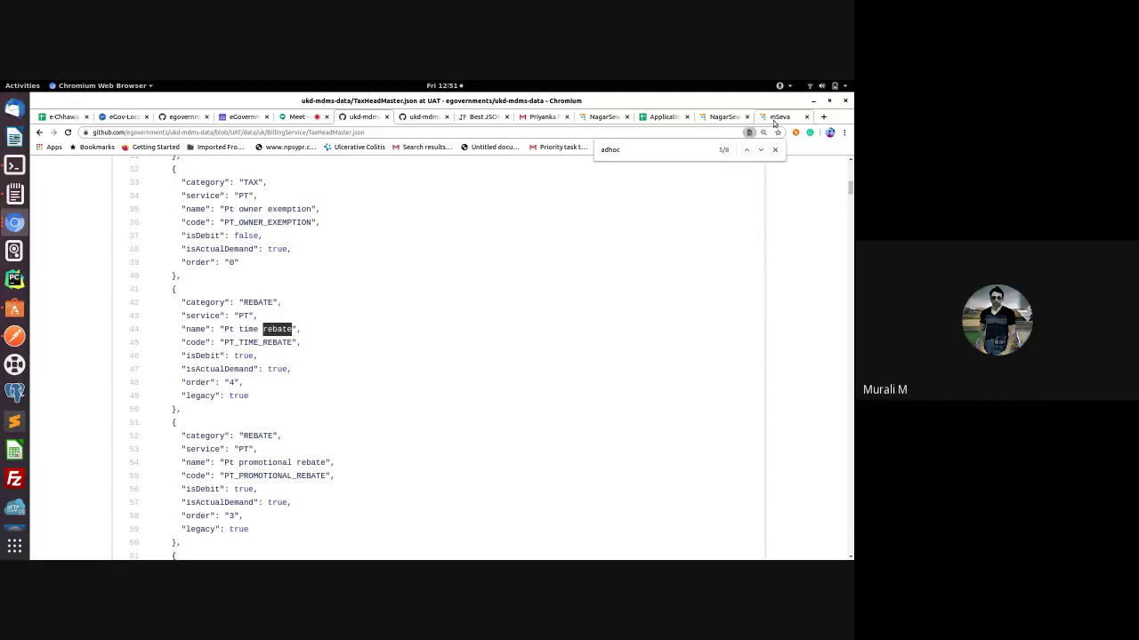
Step: Switch to the New Collection form and view the service types offered for the Tax category
{"action": "left_click", "coordinate": [701, 120]}
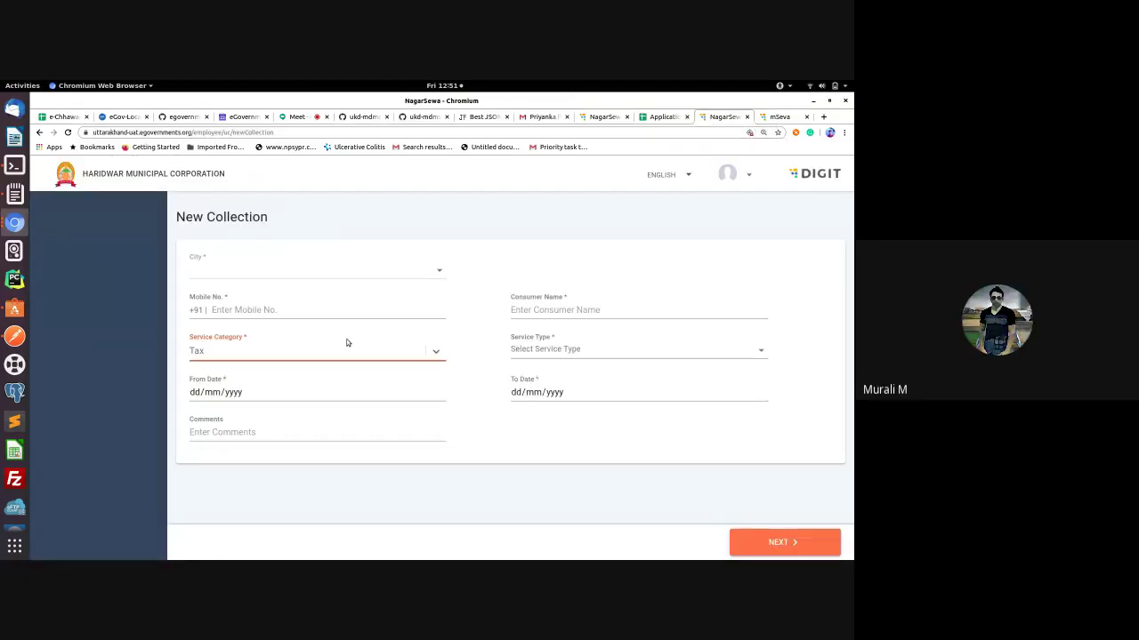
{"action": "left_click", "coordinate": [526, 350]}
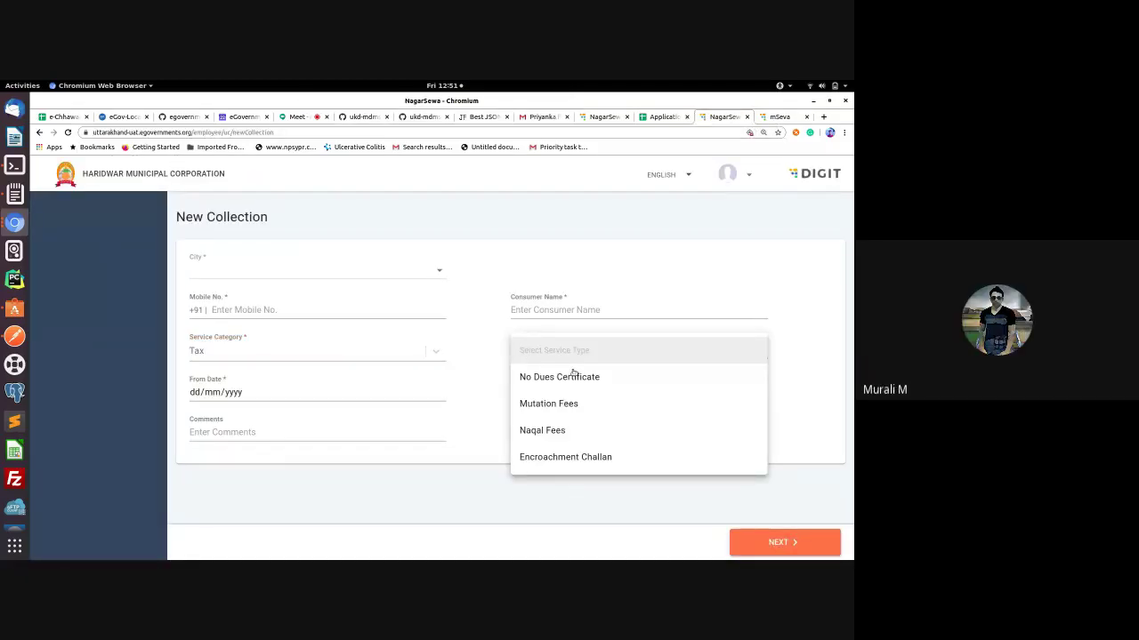
{"action": "left_click", "coordinate": [315, 357]}
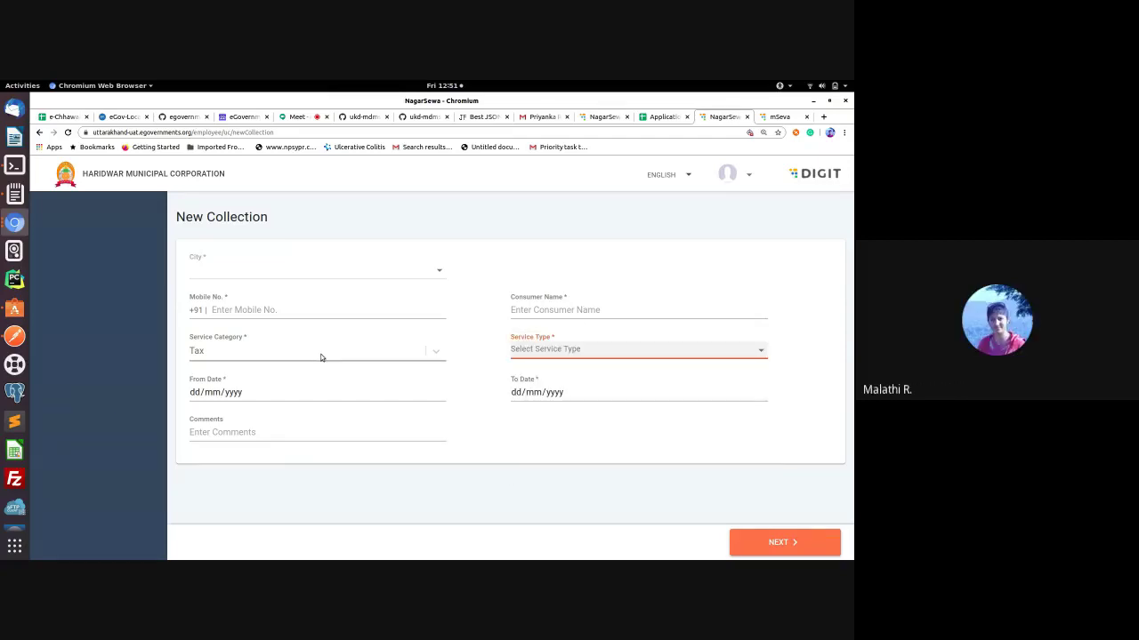
Step: Set the service category to Admin Fees and view the service types it offers
{"action": "left_click", "coordinate": [352, 350]}
{"action": "scroll", "coordinate": [386, 435], "scroll_direction": "down", "scroll_amount": 5}
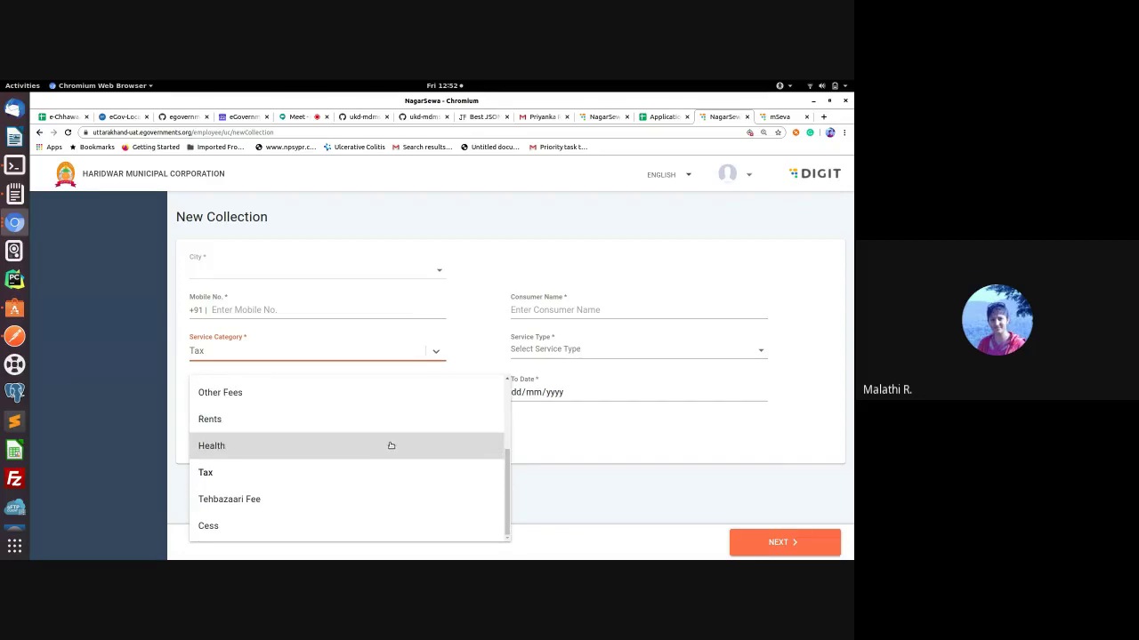
{"action": "scroll", "coordinate": [329, 463], "scroll_direction": "up", "scroll_amount": 2}
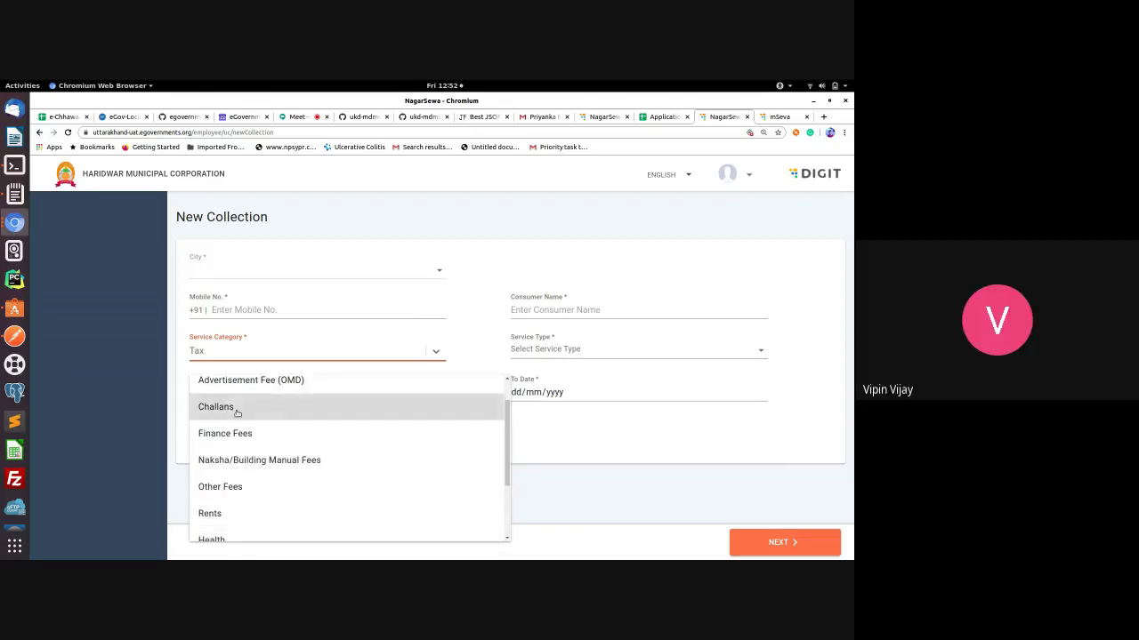
{"action": "scroll", "coordinate": [254, 433], "scroll_direction": "up", "scroll_amount": 1}
{"action": "left_click", "coordinate": [258, 390]}
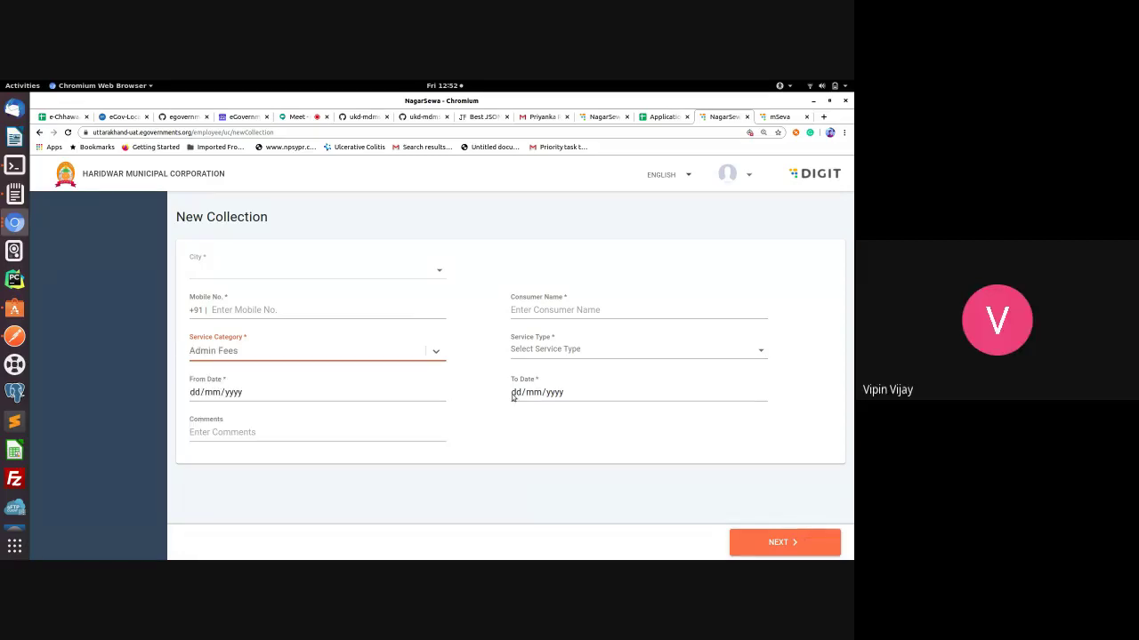
{"action": "left_click", "coordinate": [568, 353]}
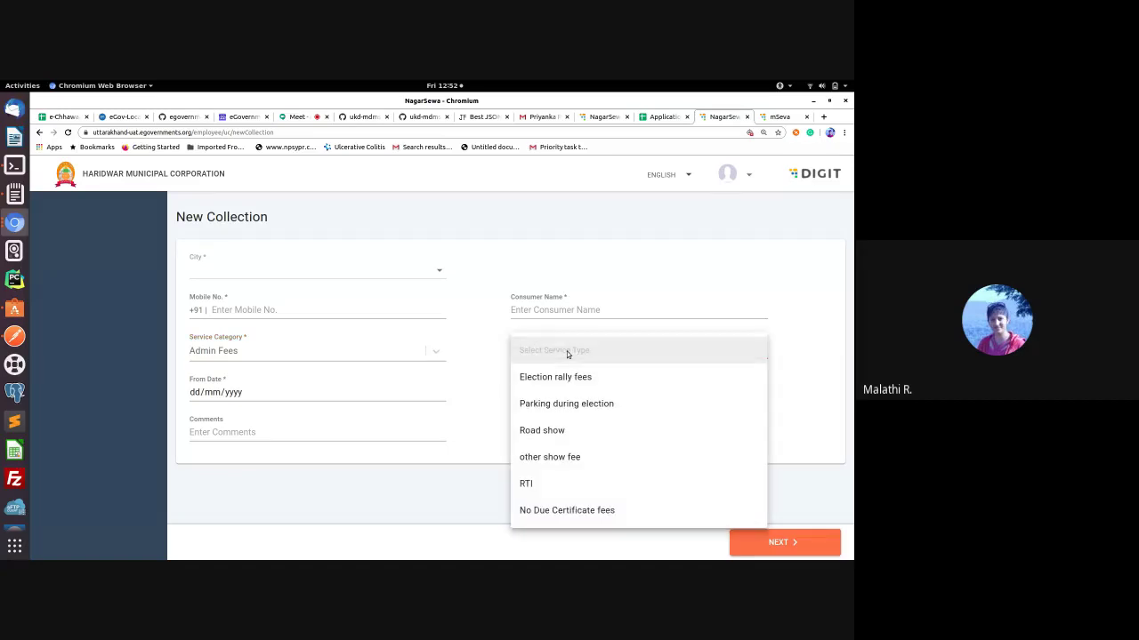
{"action": "left_click", "coordinate": [672, 258]}
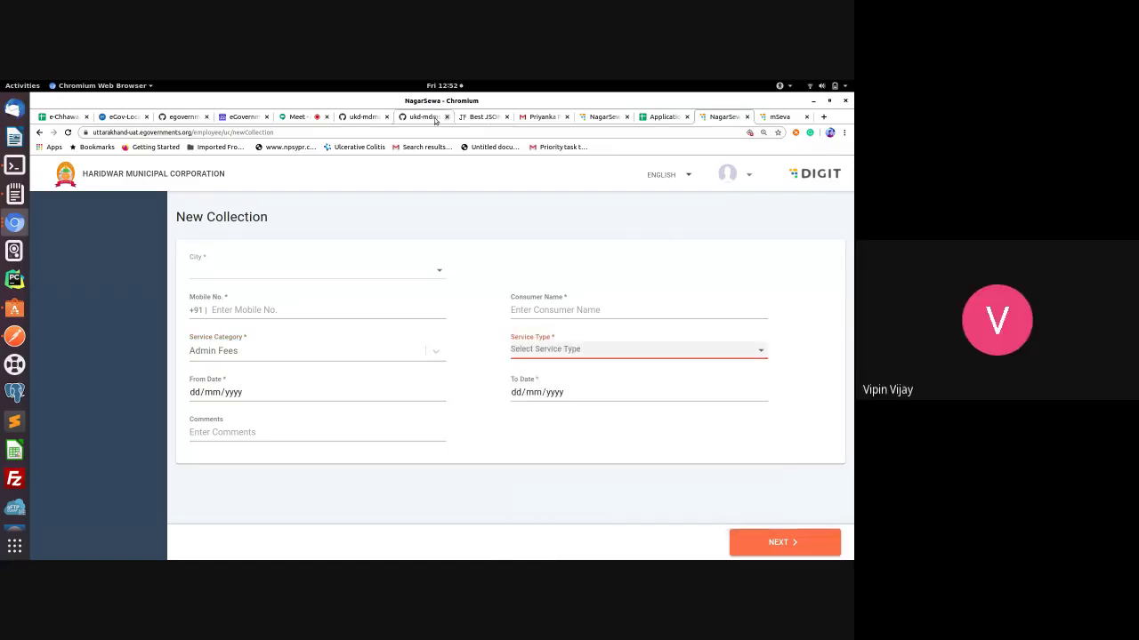
Step: Look through the CHARGES entries at the end of TaxHeadMaster.json, from Cess back to the Health challans
{"action": "left_click", "coordinate": [377, 121]}
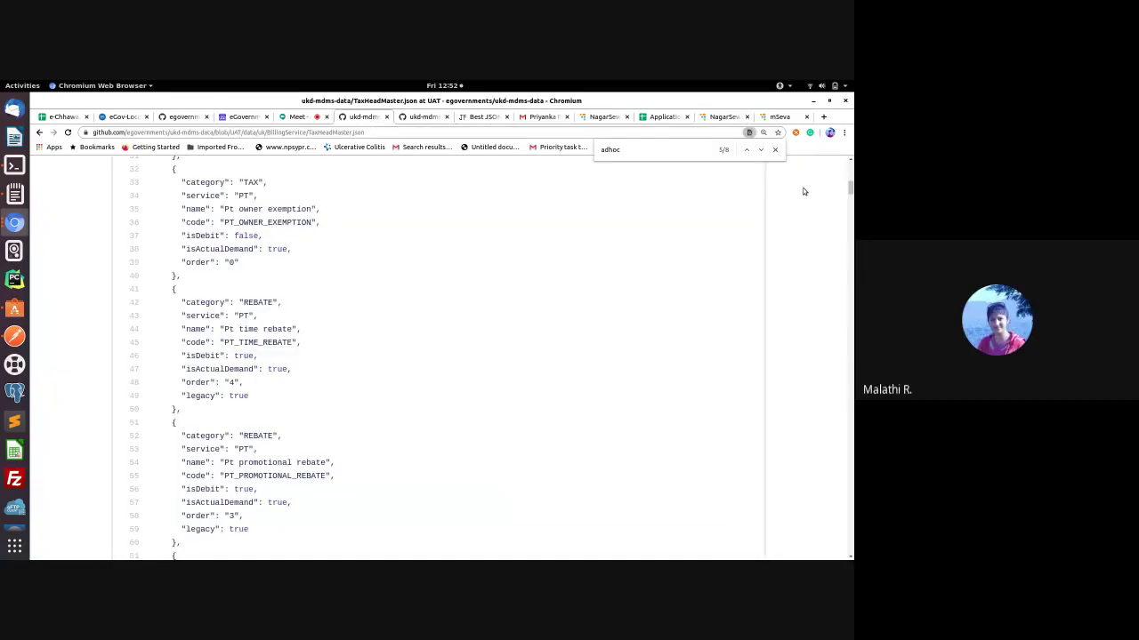
{"action": "left_click_drag", "start_coordinate": [850, 186], "coordinate": [849, 553]}
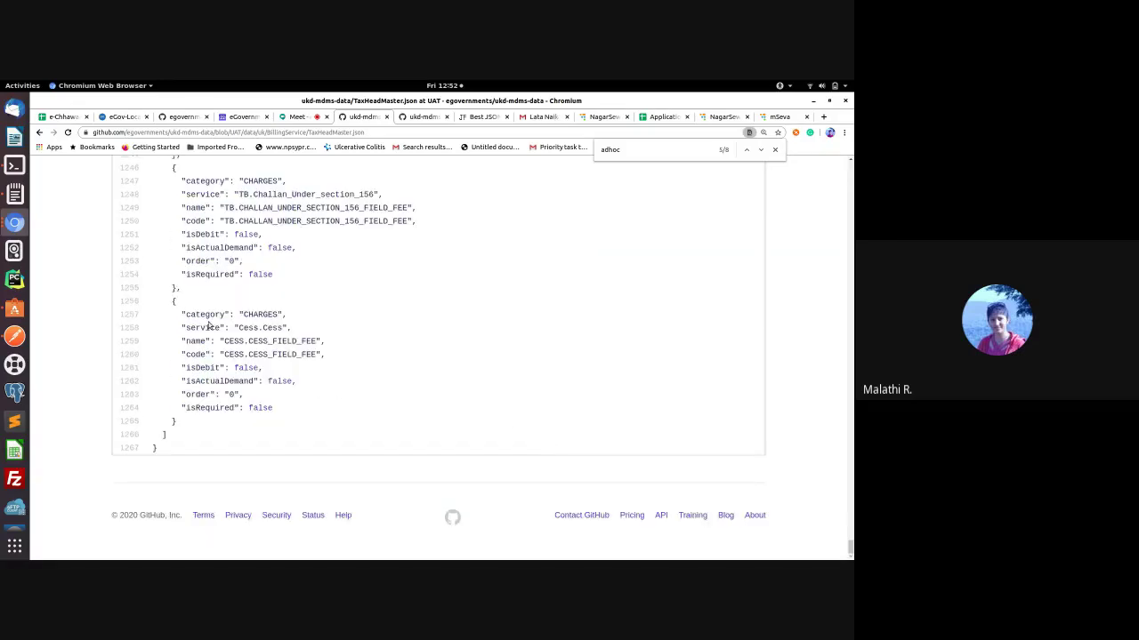
{"action": "scroll", "coordinate": [408, 328], "scroll_direction": "up", "scroll_amount": 3}
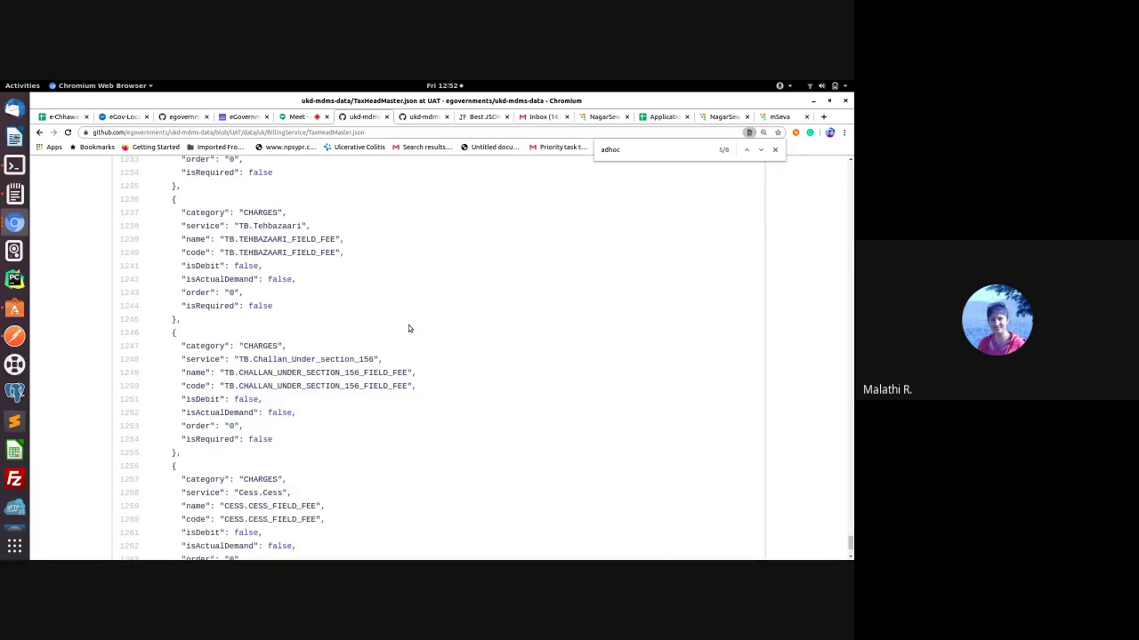
{"action": "scroll", "coordinate": [408, 328], "scroll_direction": "up", "scroll_amount": 5}
{"action": "scroll", "coordinate": [409, 329], "scroll_direction": "up", "scroll_amount": 8}
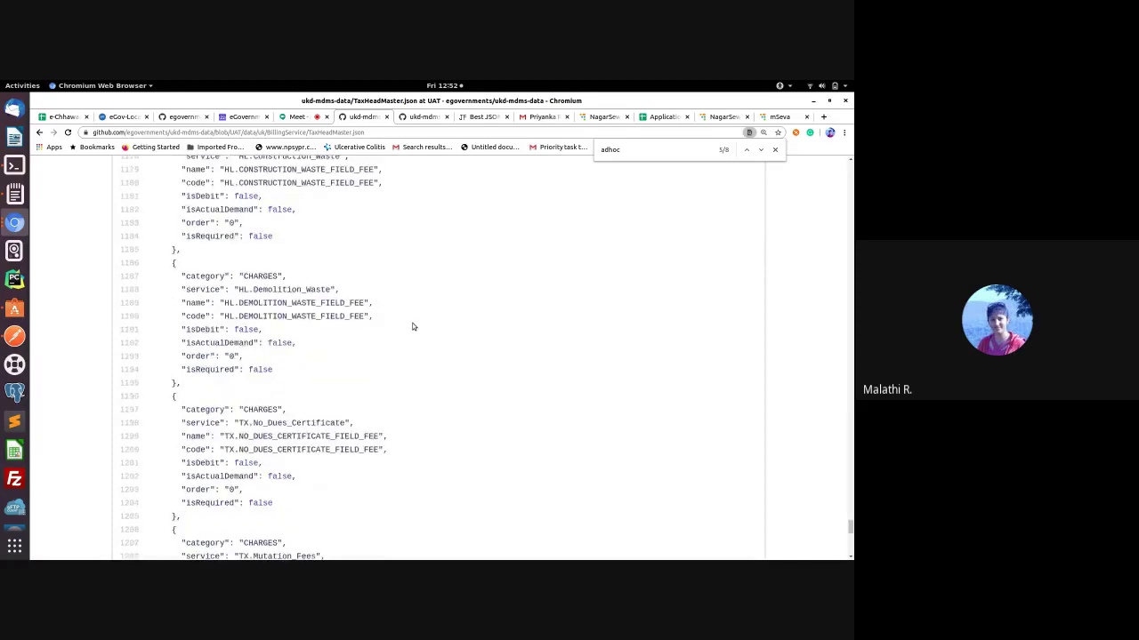
{"action": "scroll", "coordinate": [413, 326], "scroll_direction": "up", "scroll_amount": 13}
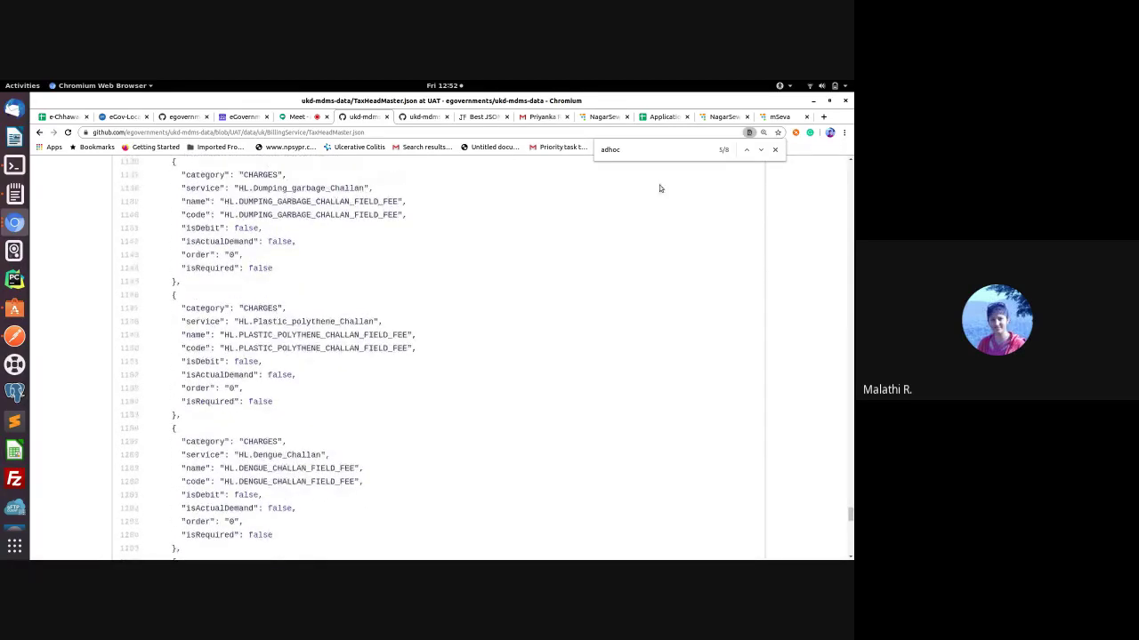
Step: Return to the New Collection form and review the full list of service categories, from Admin Fees to Cess
{"action": "left_click", "coordinate": [723, 117]}
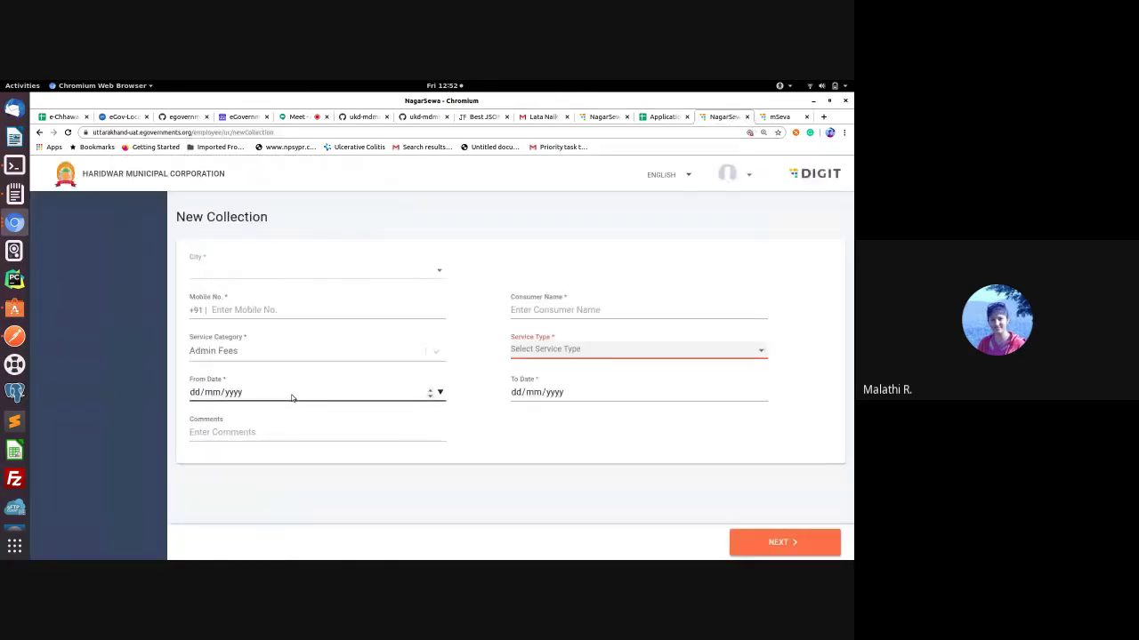
{"action": "left_click", "coordinate": [292, 355]}
{"action": "scroll", "coordinate": [289, 481], "scroll_direction": "down", "scroll_amount": 3}
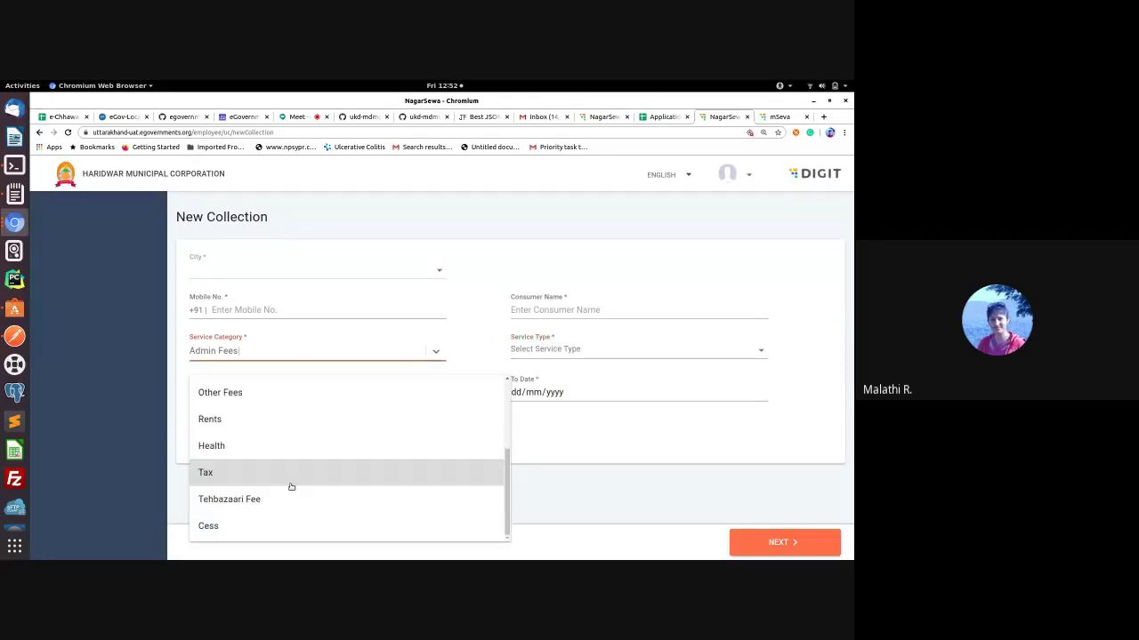
{"action": "scroll", "coordinate": [332, 477], "scroll_direction": "up", "scroll_amount": 3}
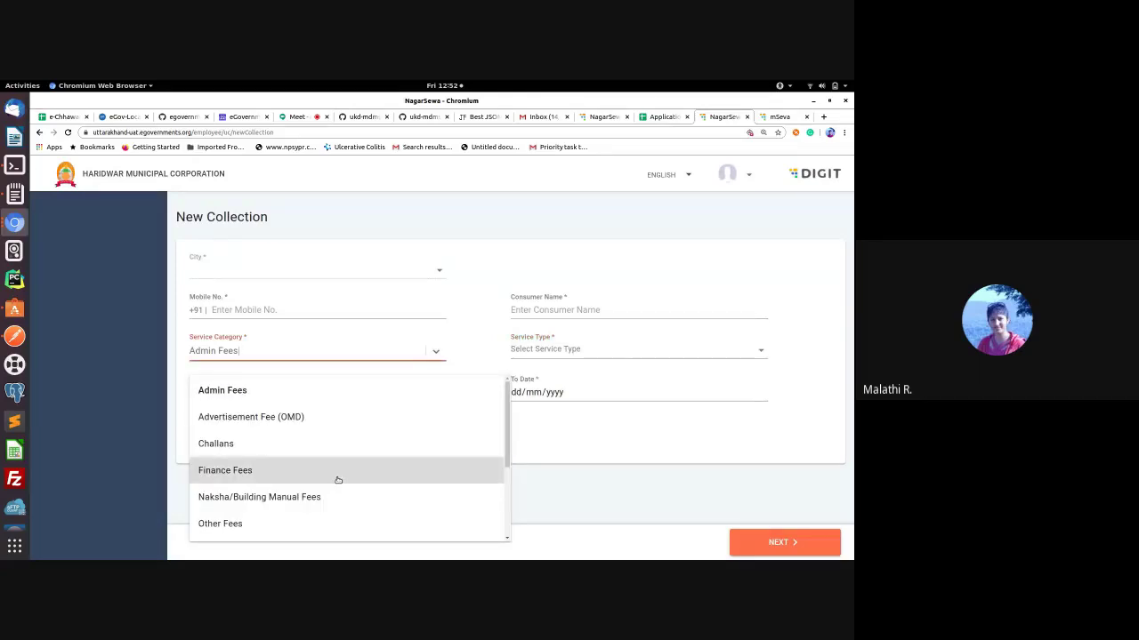
{"action": "scroll", "coordinate": [336, 478], "scroll_direction": "down", "scroll_amount": 3}
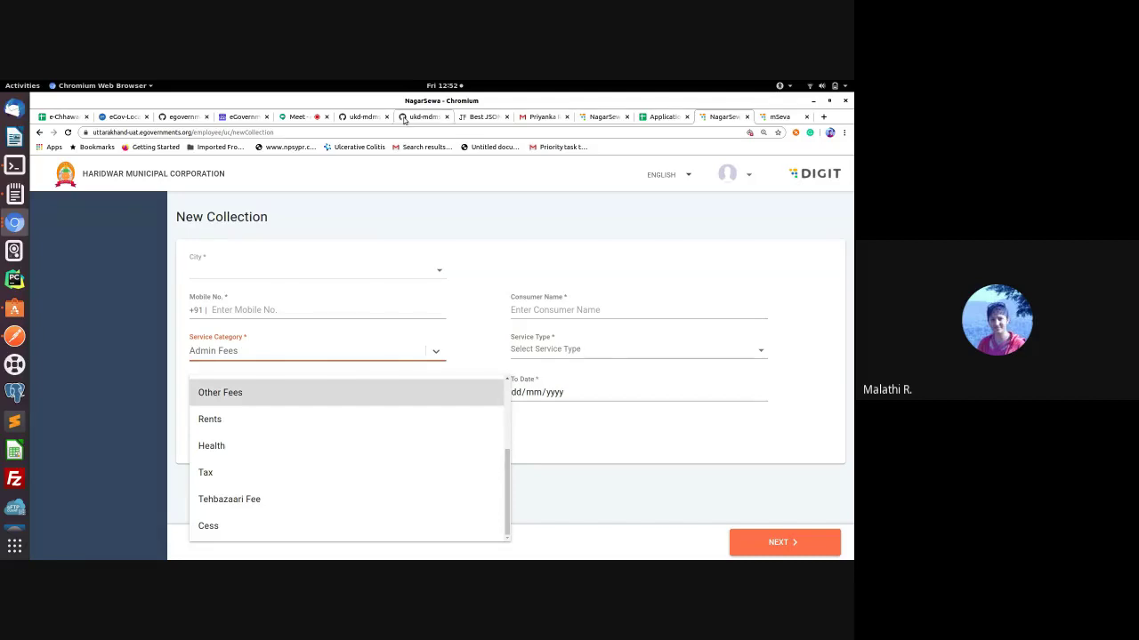
Step: Return to TaxHeadMaster.json and look back through the CHARGES entries from the Health challans and Rents up to the start of the file
{"action": "left_click", "coordinate": [360, 116]}
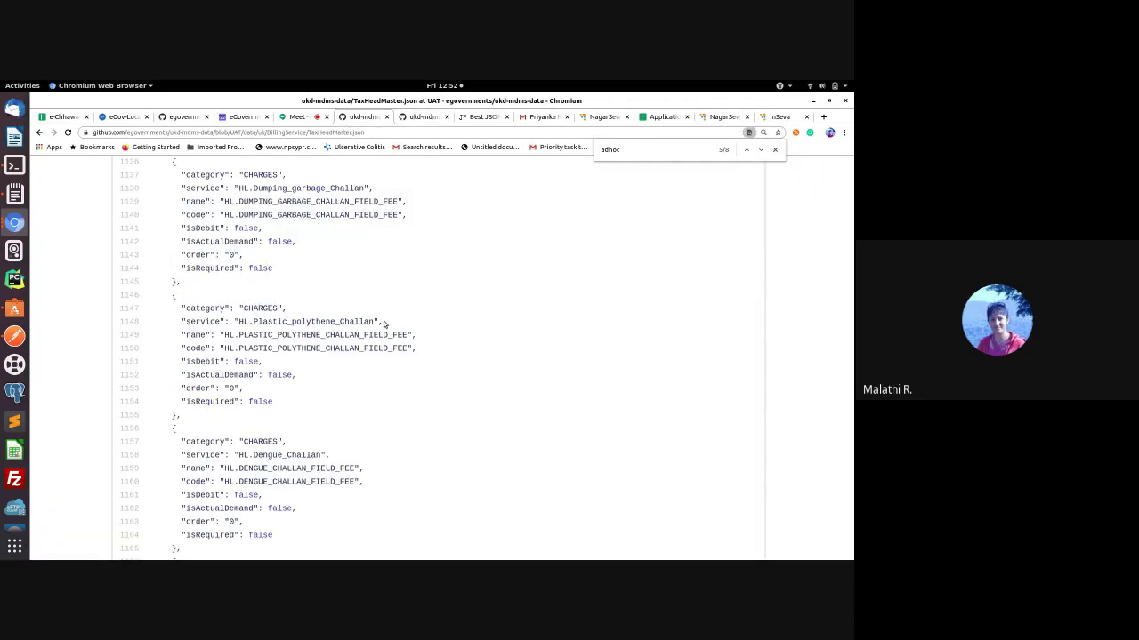
{"action": "scroll", "coordinate": [463, 317], "scroll_direction": "up", "scroll_amount": 3}
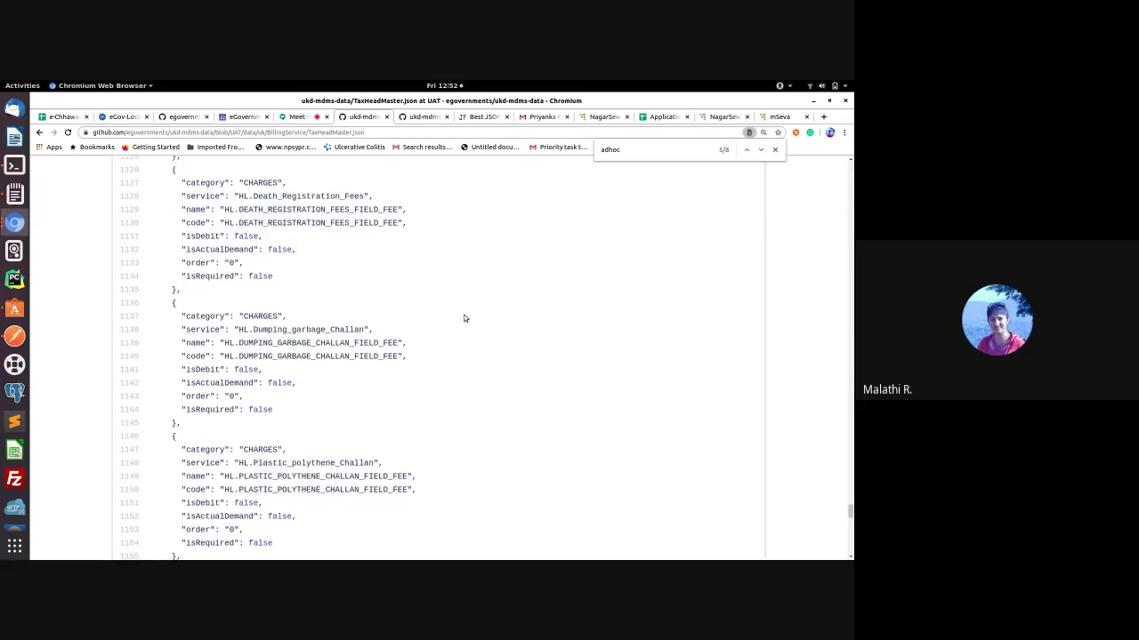
{"action": "scroll", "coordinate": [464, 318], "scroll_direction": "up", "scroll_amount": 3}
{"action": "scroll", "coordinate": [463, 318], "scroll_direction": "up", "scroll_amount": 2}
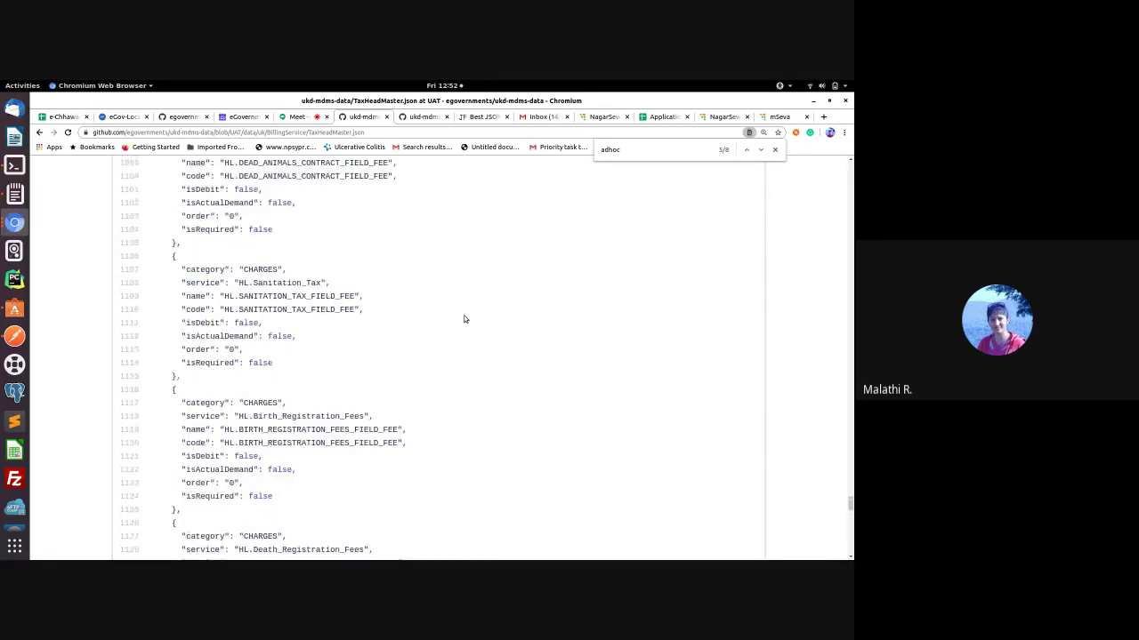
{"action": "scroll", "coordinate": [463, 319], "scroll_direction": "up", "scroll_amount": 5}
{"action": "left_click_drag", "start_coordinate": [849, 503], "coordinate": [850, 481]}
{"action": "scroll", "coordinate": [714, 444], "scroll_direction": "up", "scroll_amount": 3}
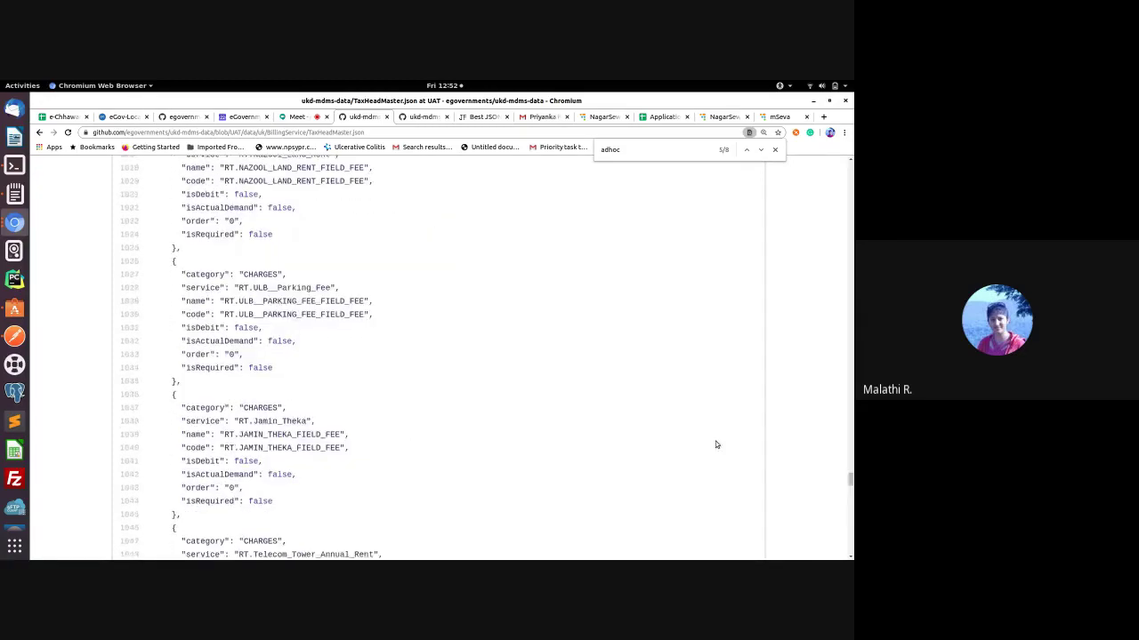
{"action": "left_click_drag", "start_coordinate": [849, 481], "coordinate": [850, 165]}
{"action": "scroll", "coordinate": [669, 349], "scroll_direction": "down", "scroll_amount": 1}
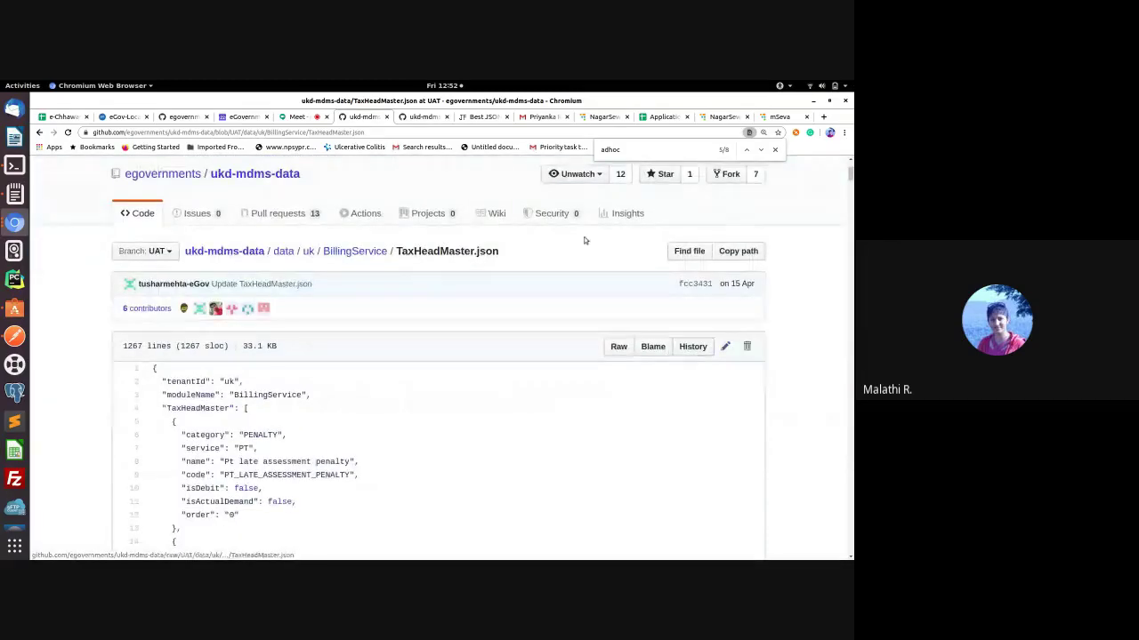
{"action": "scroll", "coordinate": [373, 338], "scroll_direction": "up", "scroll_amount": 1}
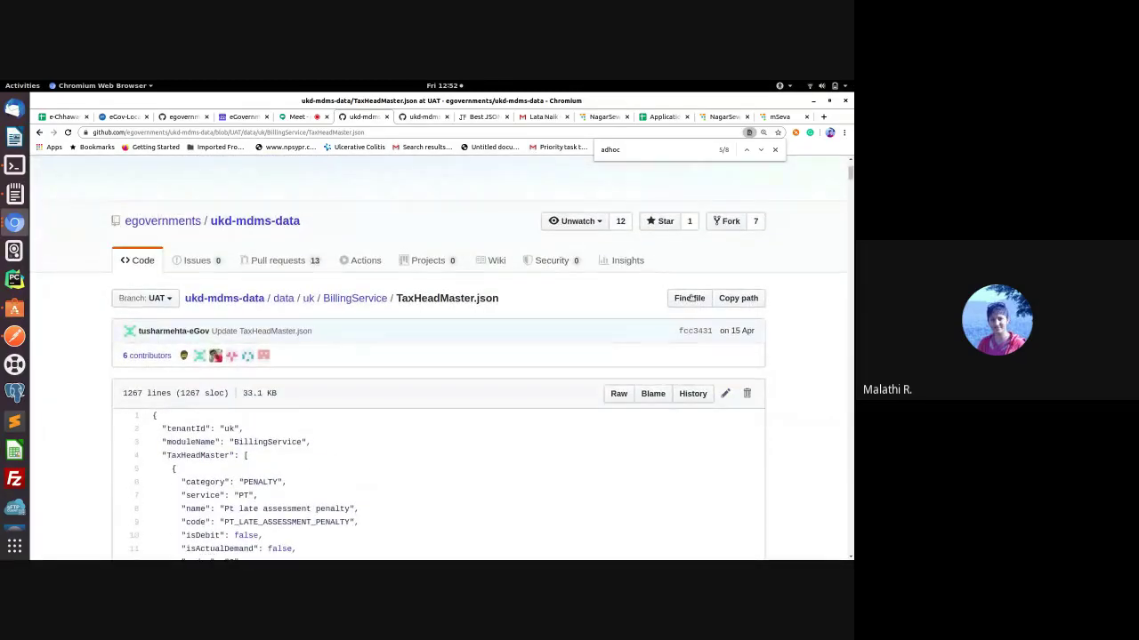
Step: Open the commit history of TaxHeadMaster.json and look through the commits from April 2020 back to January 2020
{"action": "left_click", "coordinate": [692, 394]}
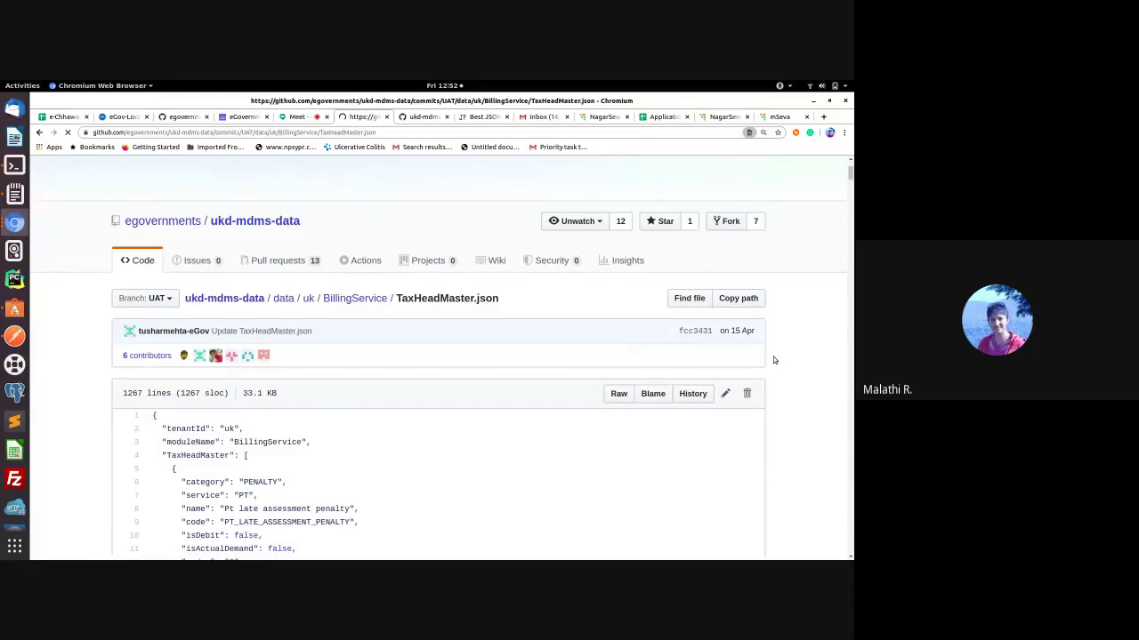
{"action": "scroll", "coordinate": [635, 363], "scroll_direction": "down", "scroll_amount": 4}
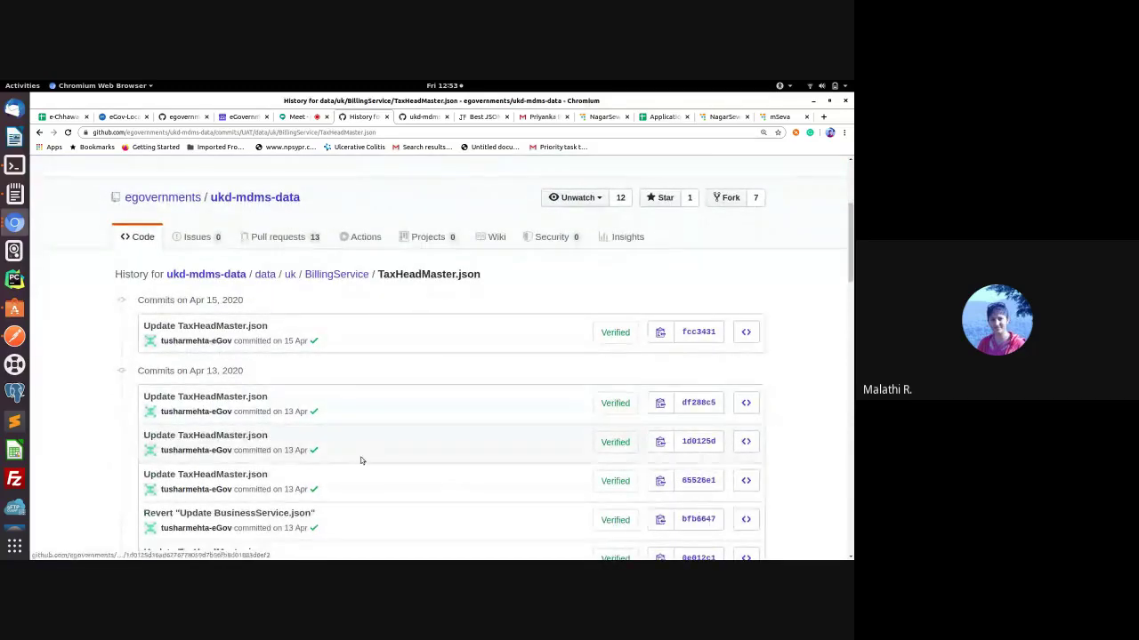
{"action": "scroll", "coordinate": [342, 452], "scroll_direction": "down", "scroll_amount": 2}
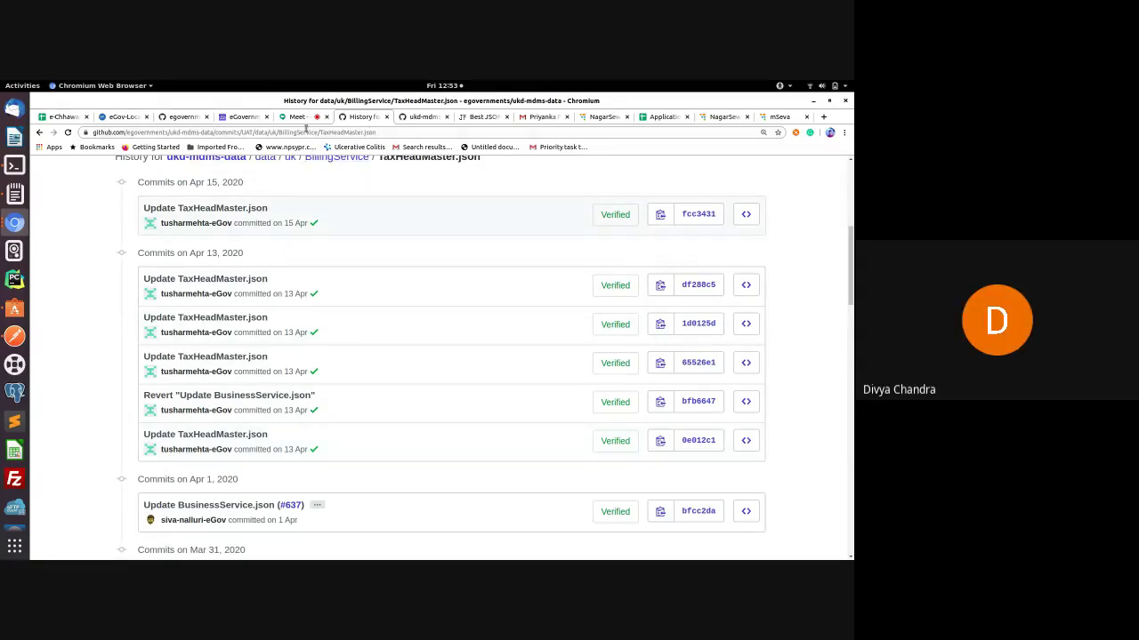
{"action": "left_click", "coordinate": [299, 117]}
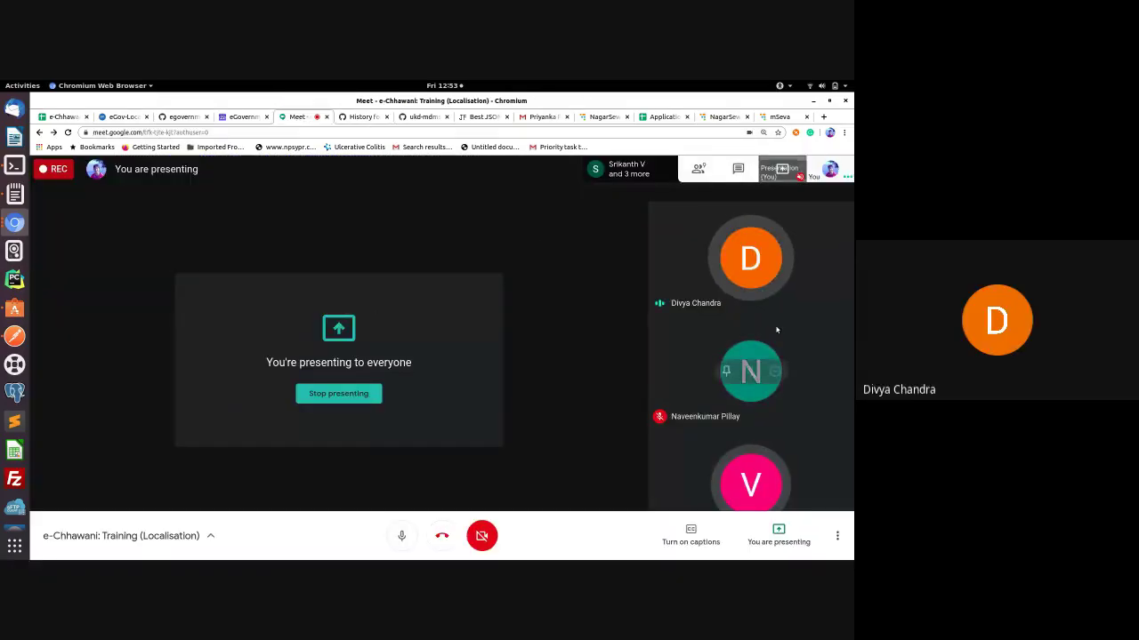
{"action": "left_click", "coordinate": [424, 116]}
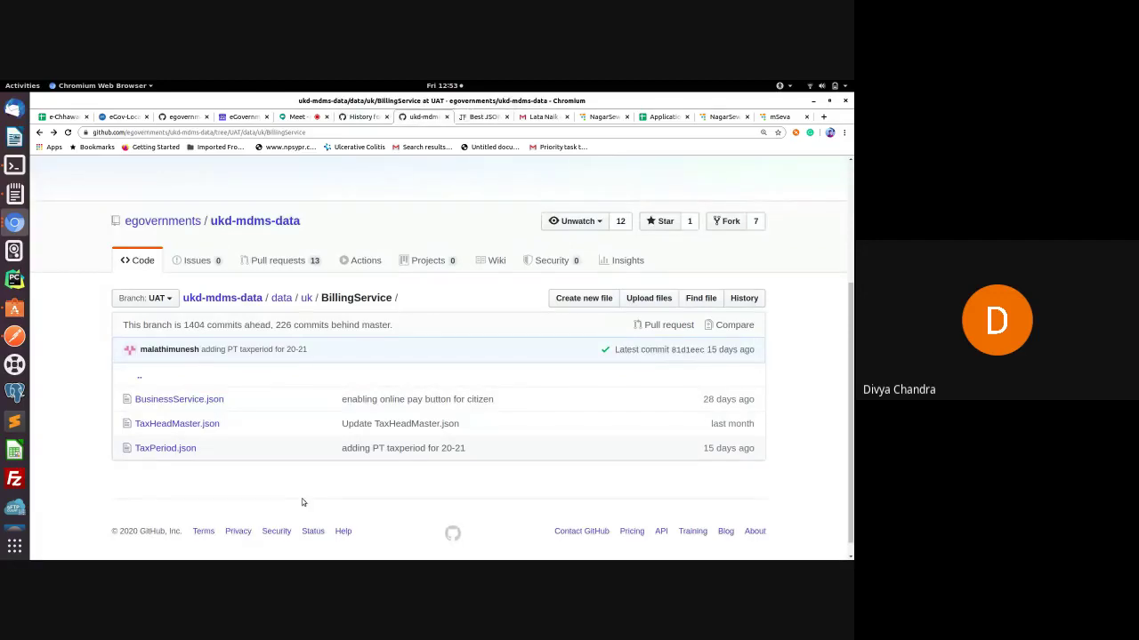
{"action": "left_click", "coordinate": [353, 122]}
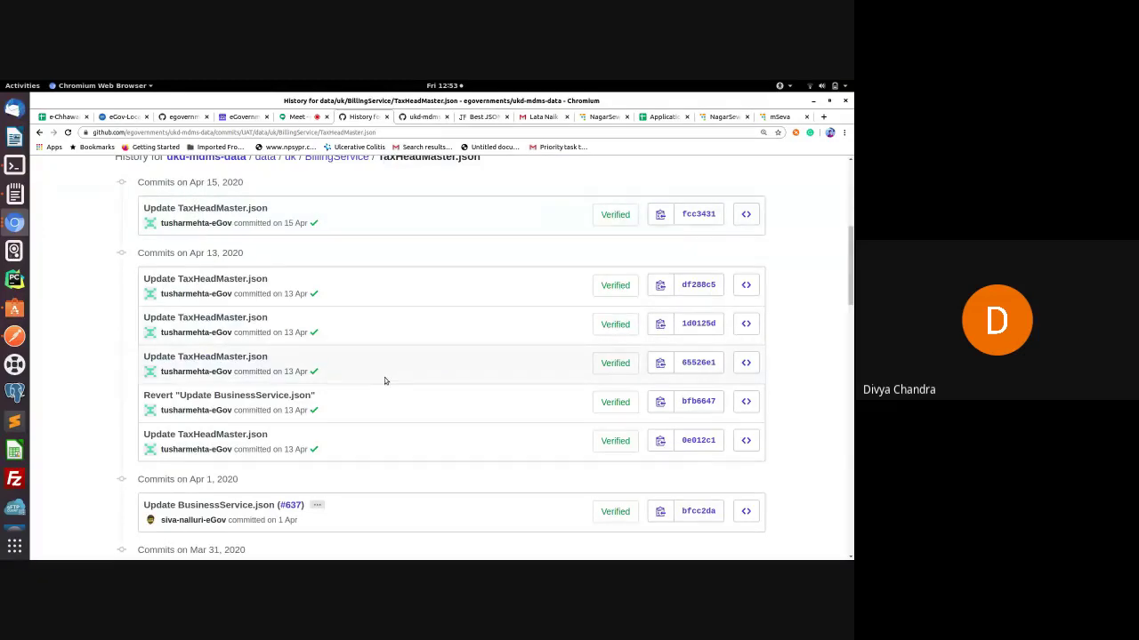
{"action": "scroll", "coordinate": [384, 377], "scroll_direction": "down", "scroll_amount": 1}
{"action": "scroll", "coordinate": [385, 381], "scroll_direction": "down", "scroll_amount": 3}
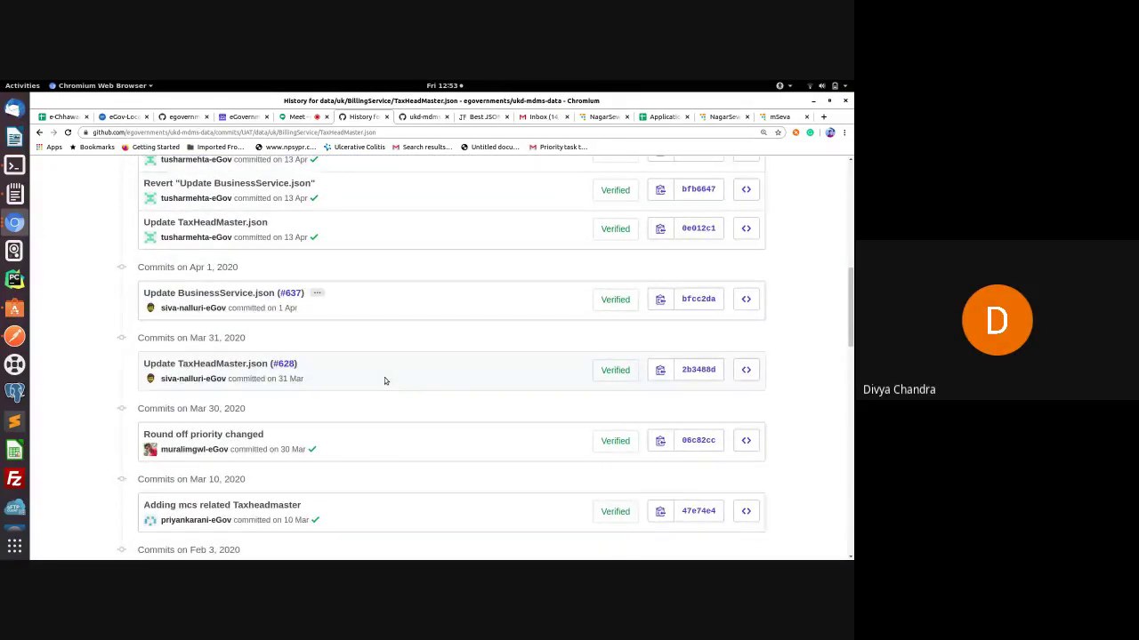
{"action": "scroll", "coordinate": [384, 380], "scroll_direction": "down", "scroll_amount": 3}
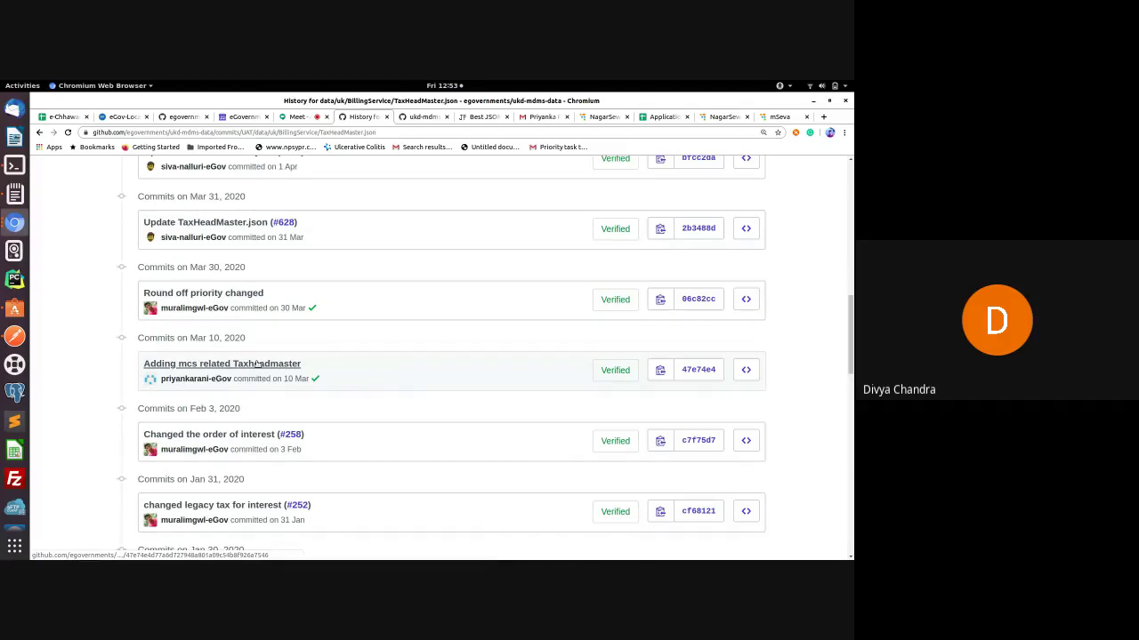
Step: Open the "Adding mcs related Taxheadmaster" commit separately and examine the TAX and CHARGES entries it added for No_Dues_Certificate and Hoardings
{"action": "middle_click", "coordinate": [256, 363]}
{"action": "left_click", "coordinate": [401, 121]}
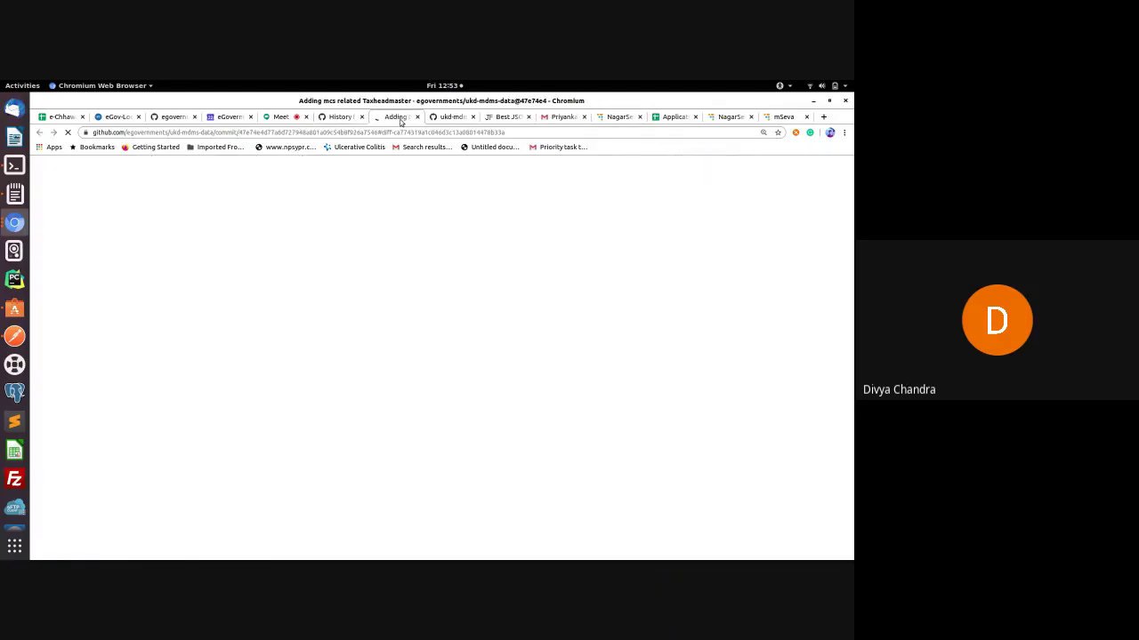
{"action": "scroll", "coordinate": [489, 376], "scroll_direction": "down", "scroll_amount": 5}
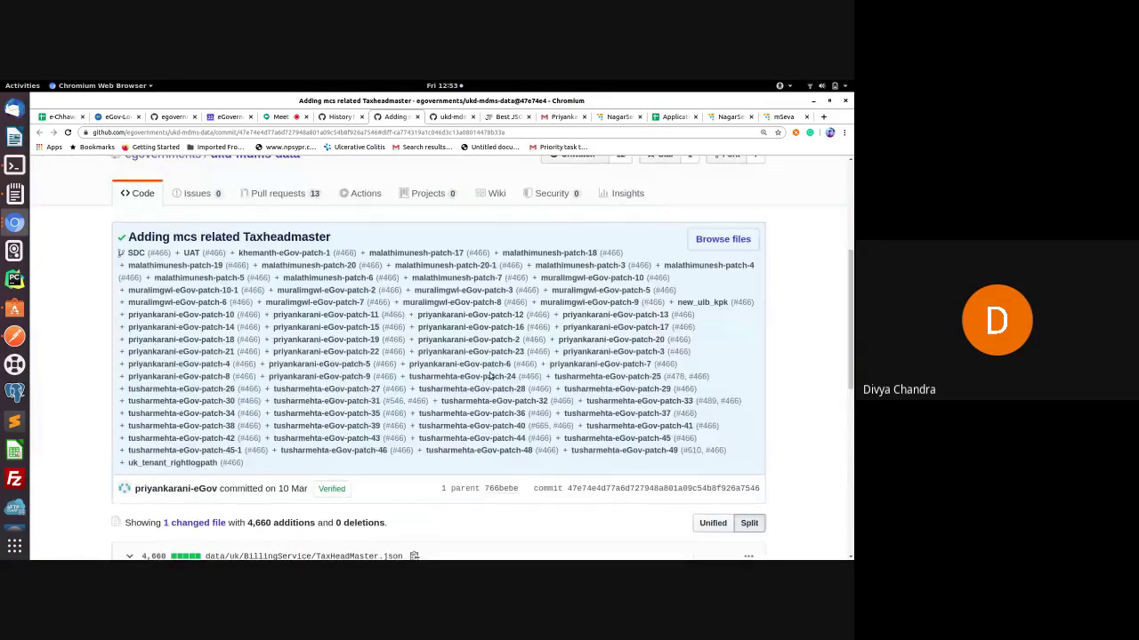
{"action": "scroll", "coordinate": [489, 377], "scroll_direction": "down", "scroll_amount": 3}
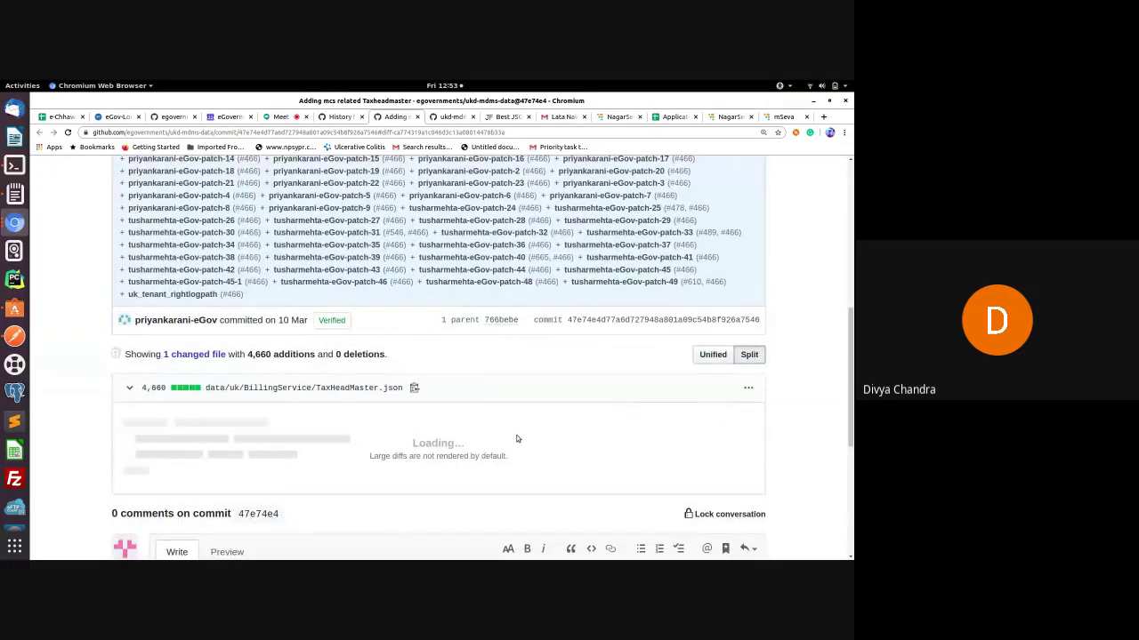
{"action": "scroll", "coordinate": [540, 434], "scroll_direction": "down", "scroll_amount": 2}
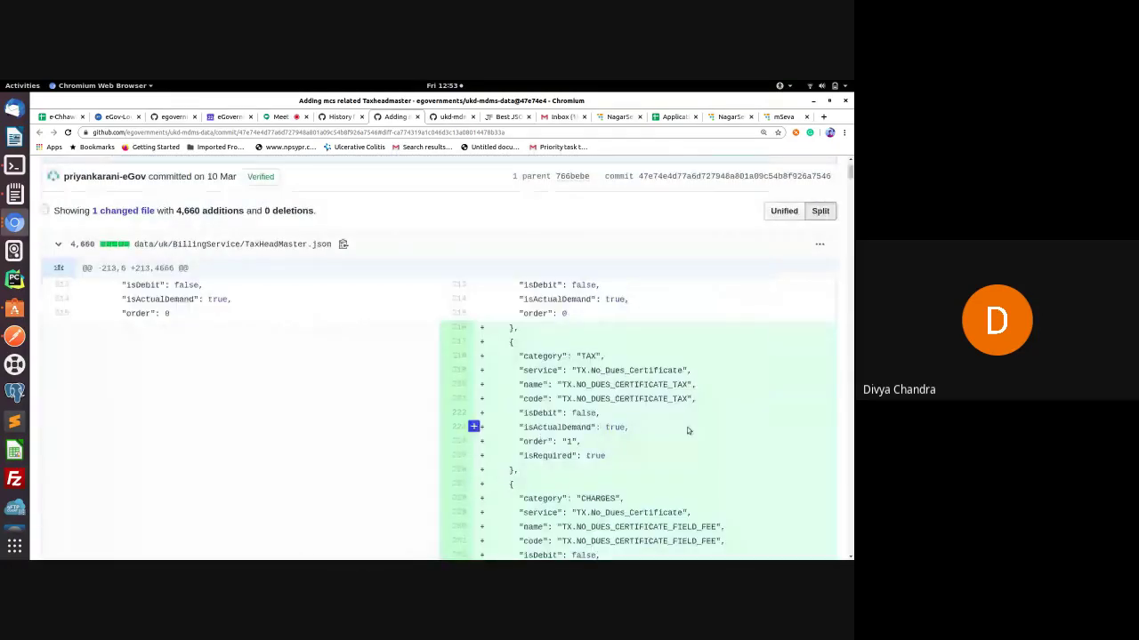
{"action": "scroll", "coordinate": [690, 429], "scroll_direction": "down", "scroll_amount": 1}
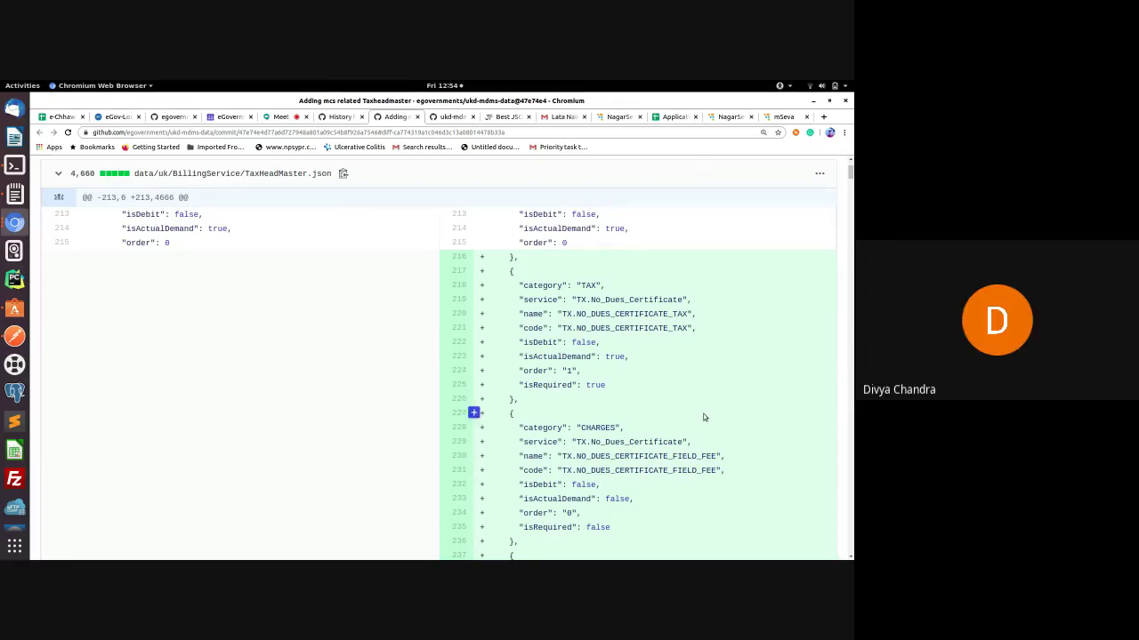
{"action": "scroll", "coordinate": [704, 414], "scroll_direction": "down", "scroll_amount": 1}
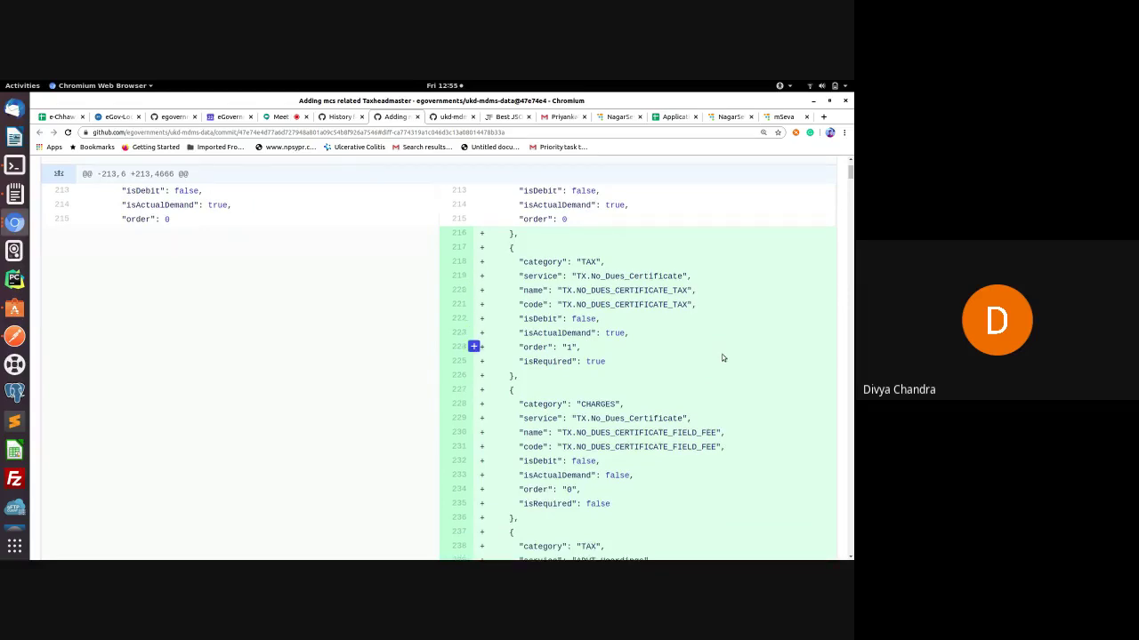
{"action": "scroll", "coordinate": [722, 356], "scroll_direction": "down", "scroll_amount": 2}
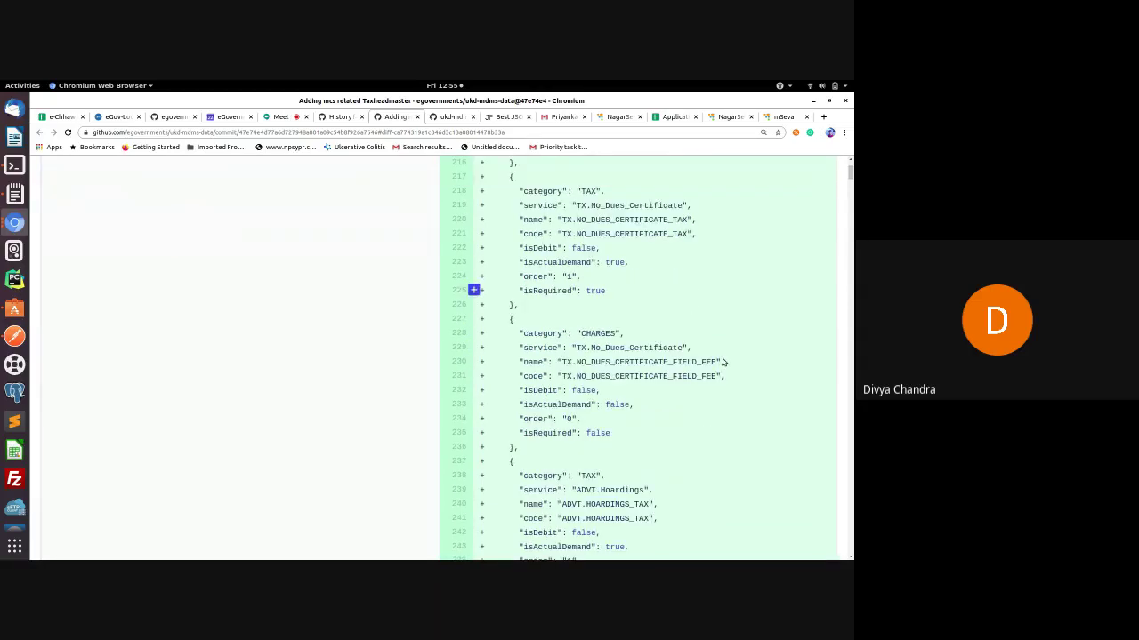
{"action": "scroll", "coordinate": [722, 362], "scroll_direction": "down", "scroll_amount": 3}
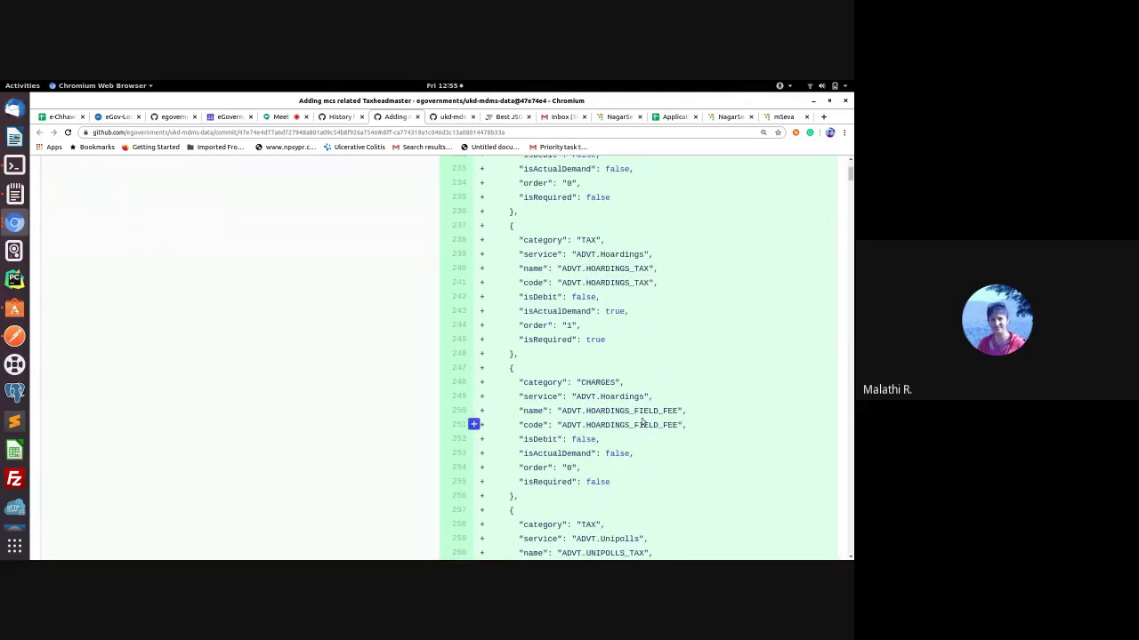
{"action": "scroll", "coordinate": [642, 424], "scroll_direction": "up", "scroll_amount": 3}
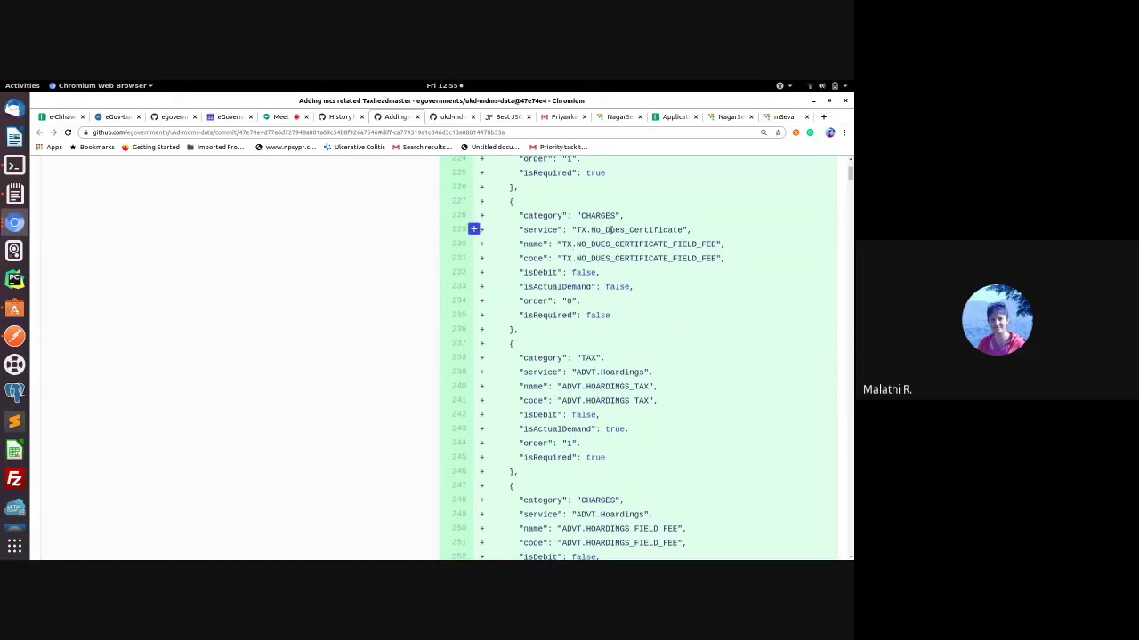
Step: Highlight the category and name parts of the ADVT.Hoardings TAX entry and compare them with the New Collection form
{"action": "double_click", "coordinate": [588, 357]}
{"action": "double_click", "coordinate": [572, 386]}
{"action": "double_click", "coordinate": [608, 386]}
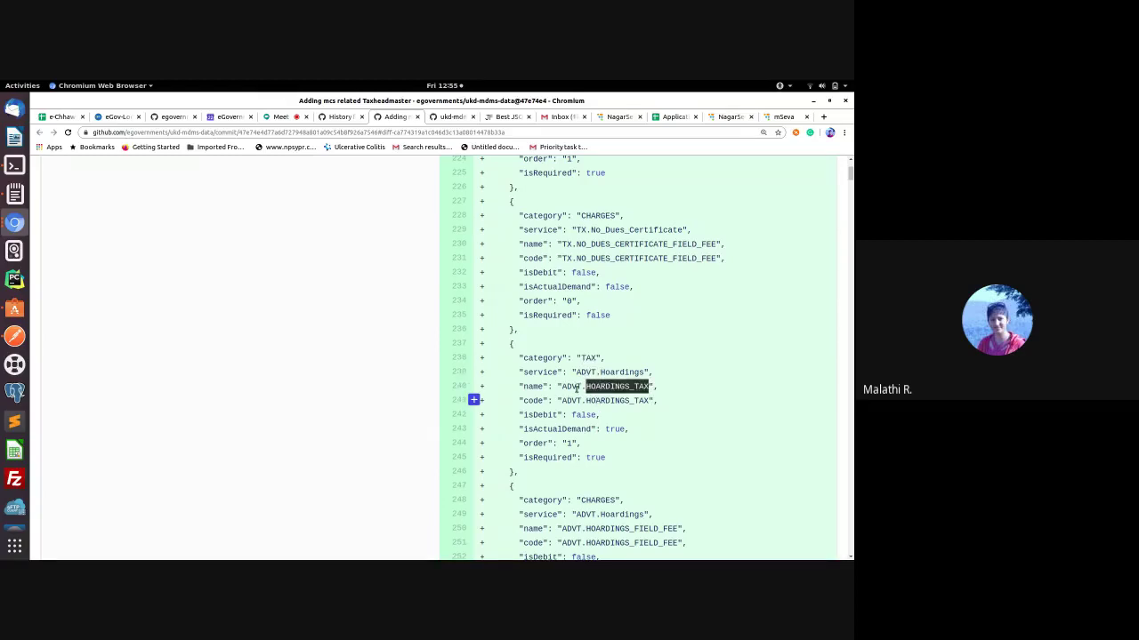
{"action": "left_click", "coordinate": [779, 117]}
{"action": "left_click", "coordinate": [730, 117]}
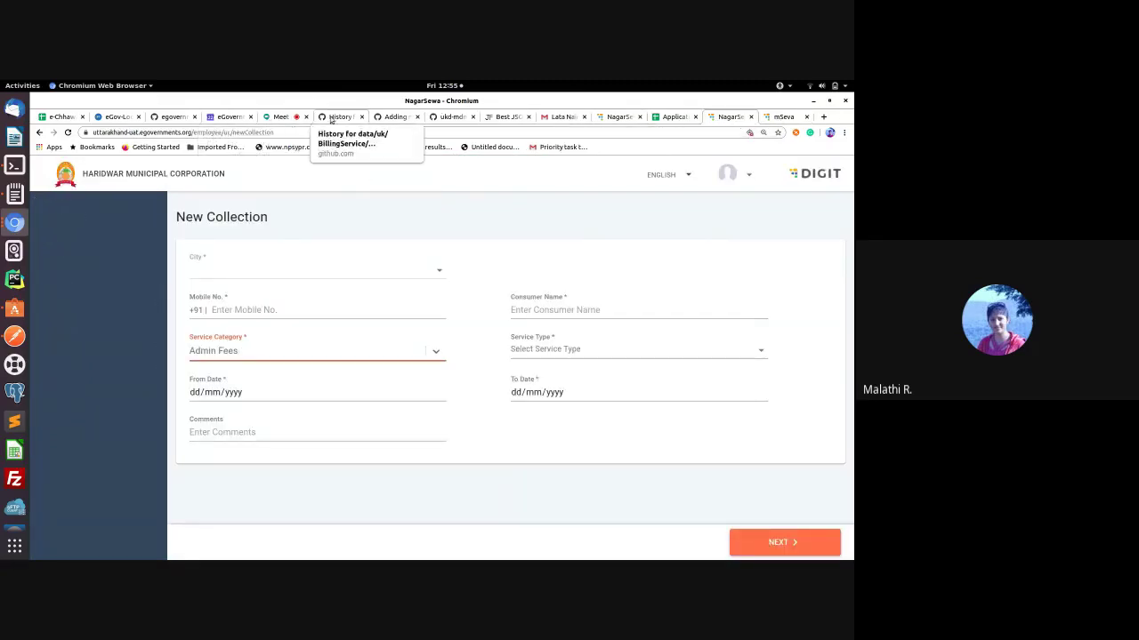
{"action": "left_click", "coordinate": [394, 116]}
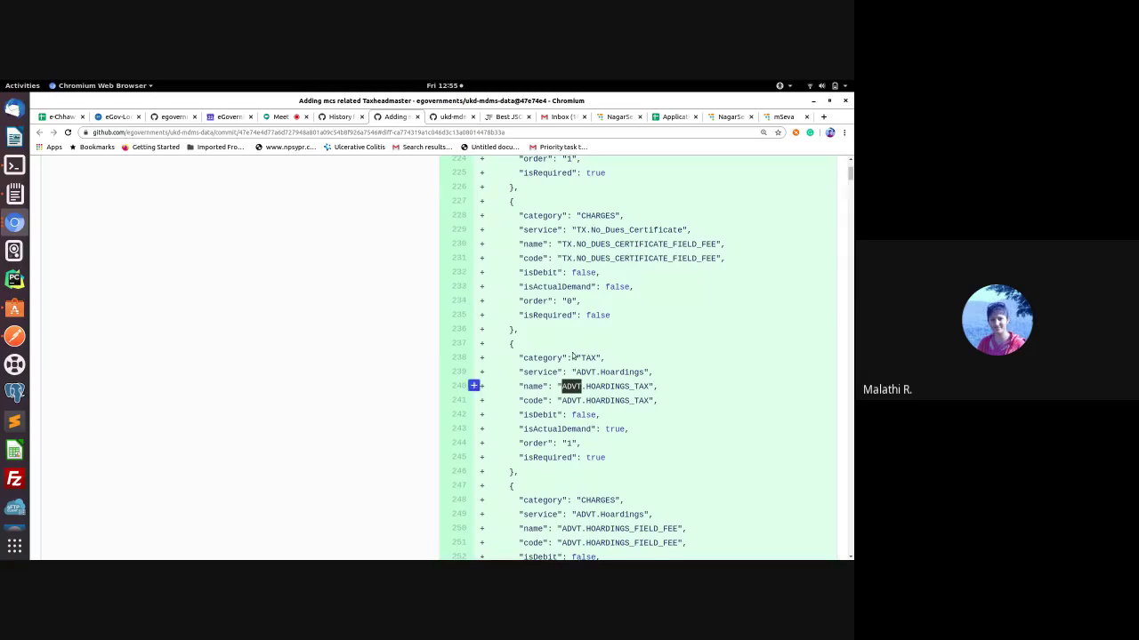
Step: On the New Collection form, set the service category to Advertisement Fee (OMD) and view its service types
{"action": "left_click", "coordinate": [729, 117]}
{"action": "left_click", "coordinate": [318, 356]}
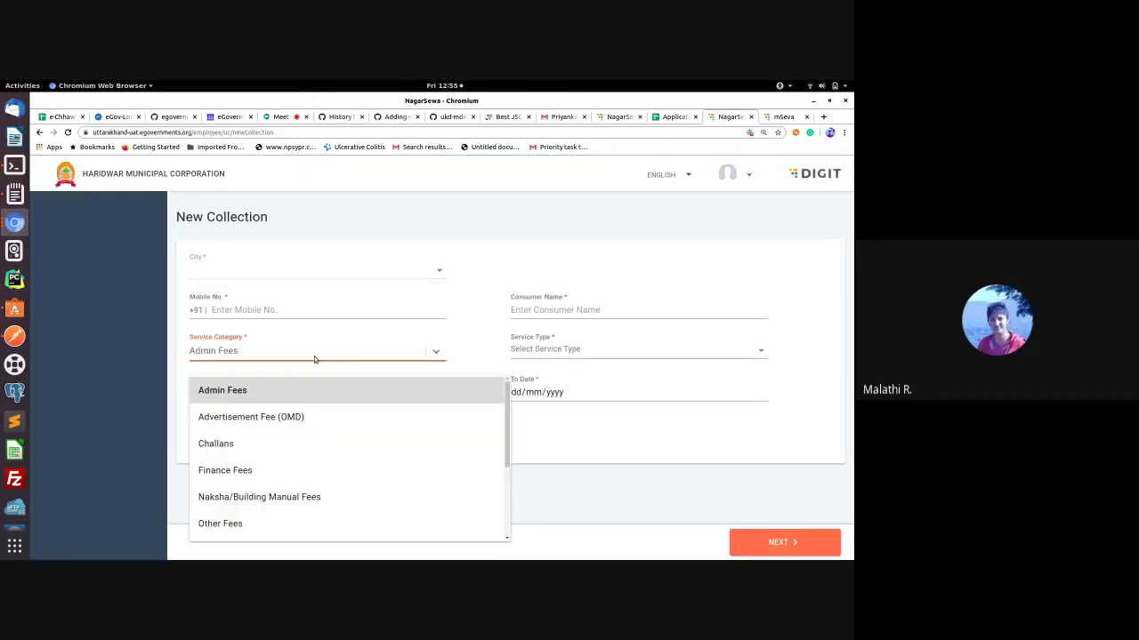
{"action": "left_click", "coordinate": [243, 418]}
{"action": "left_click", "coordinate": [534, 349]}
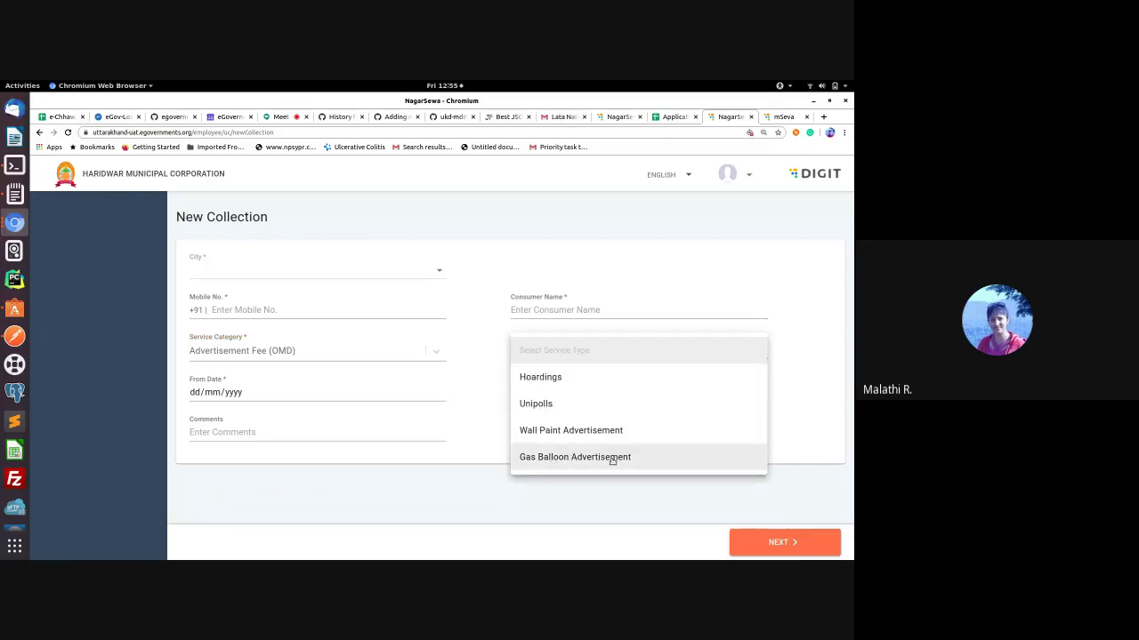
Step: Back in the commit's changes, highlight HOARDINGS_TAX, Unipolls and UNIPOLLS_FIELD_FEE in the ADVT entries to match them with the form's service types
{"action": "left_click", "coordinate": [392, 116]}
{"action": "double_click", "coordinate": [603, 386]}
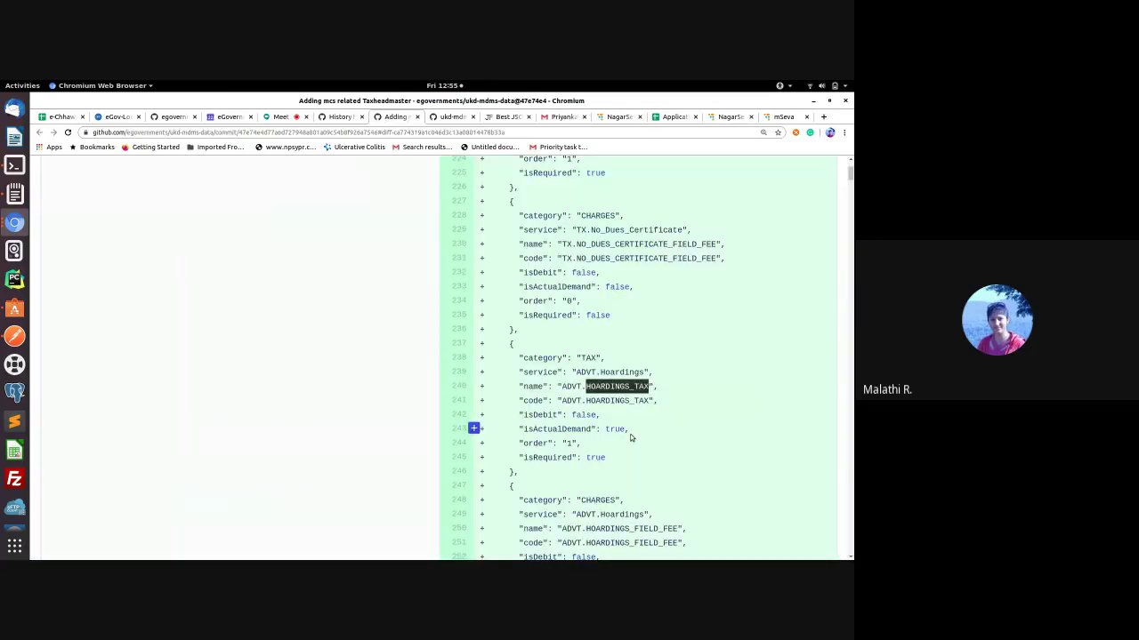
{"action": "scroll", "coordinate": [630, 434], "scroll_direction": "down", "scroll_amount": 2}
{"action": "scroll", "coordinate": [621, 445], "scroll_direction": "down", "scroll_amount": 2}
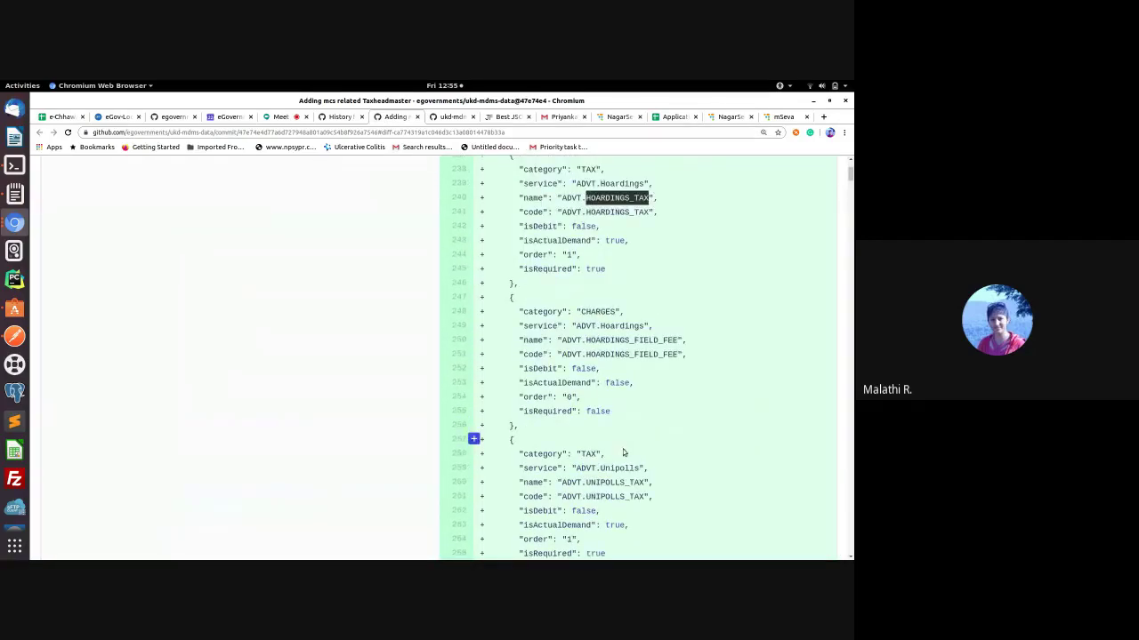
{"action": "double_click", "coordinate": [619, 468]}
{"action": "scroll", "coordinate": [667, 516], "scroll_direction": "down", "scroll_amount": 3}
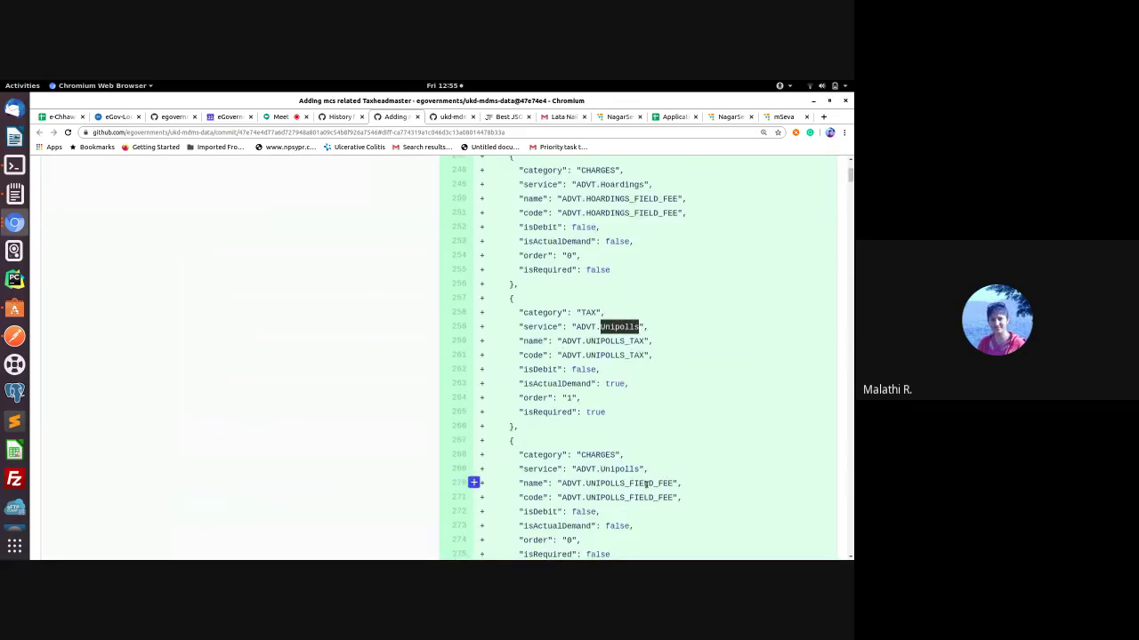
{"action": "double_click", "coordinate": [630, 483]}
{"action": "scroll", "coordinate": [658, 505], "scroll_direction": "down", "scroll_amount": 3}
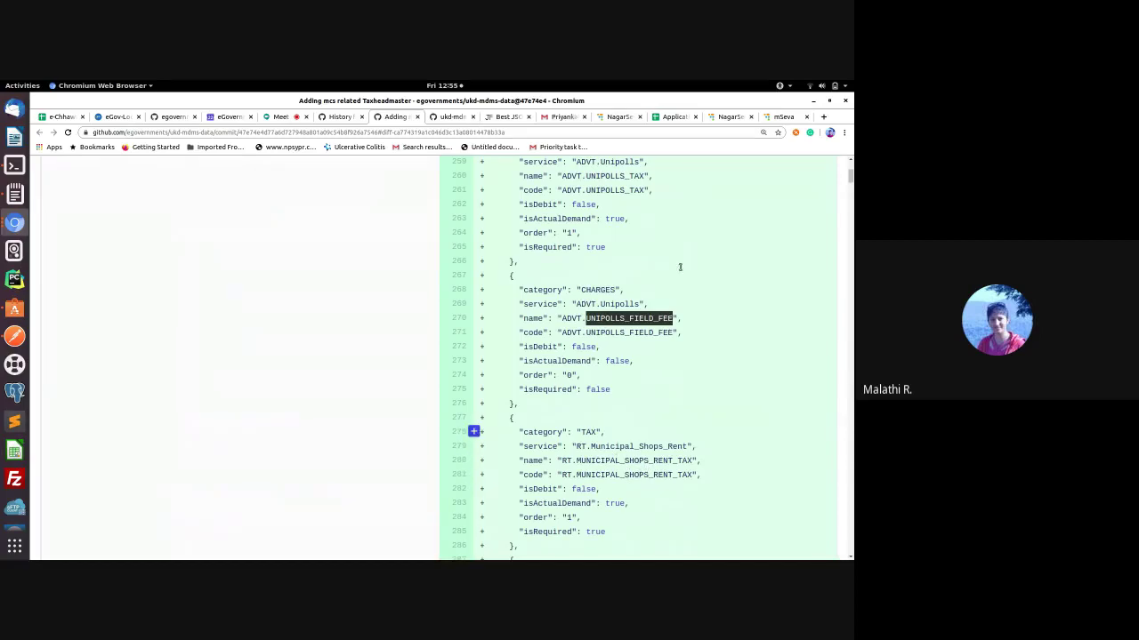
Step: Return to the New Collection form, close the service type list and switch the interface language to Kannada
{"action": "left_click", "coordinate": [620, 119]}
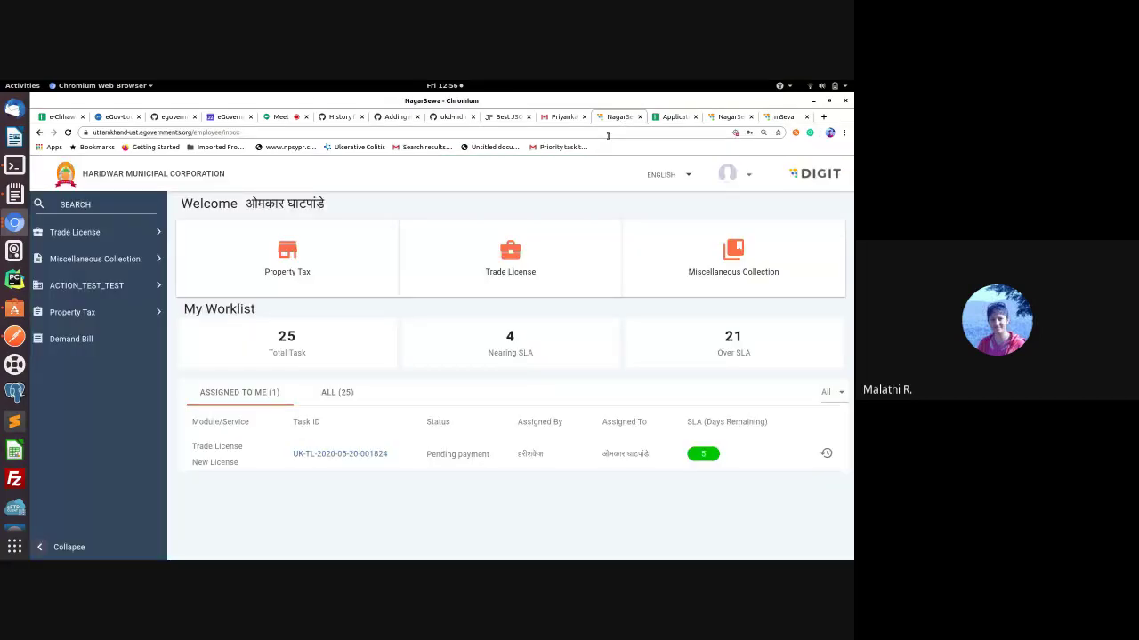
{"action": "left_click", "coordinate": [722, 118]}
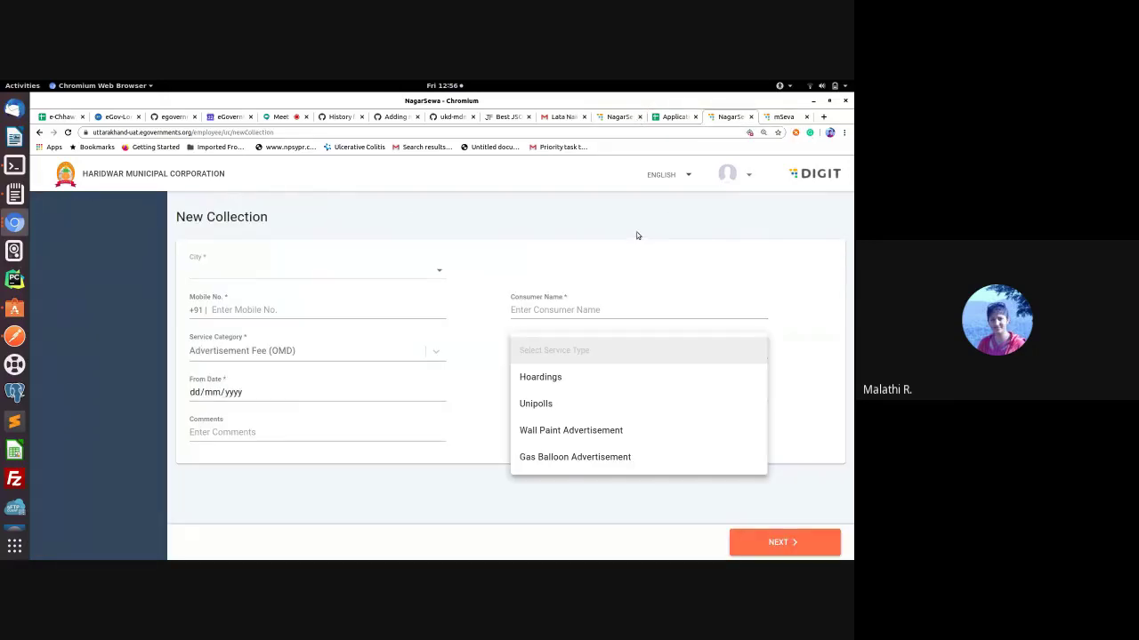
{"action": "left_click", "coordinate": [635, 235]}
{"action": "left_click", "coordinate": [686, 190]}
{"action": "left_click", "coordinate": [667, 213]}
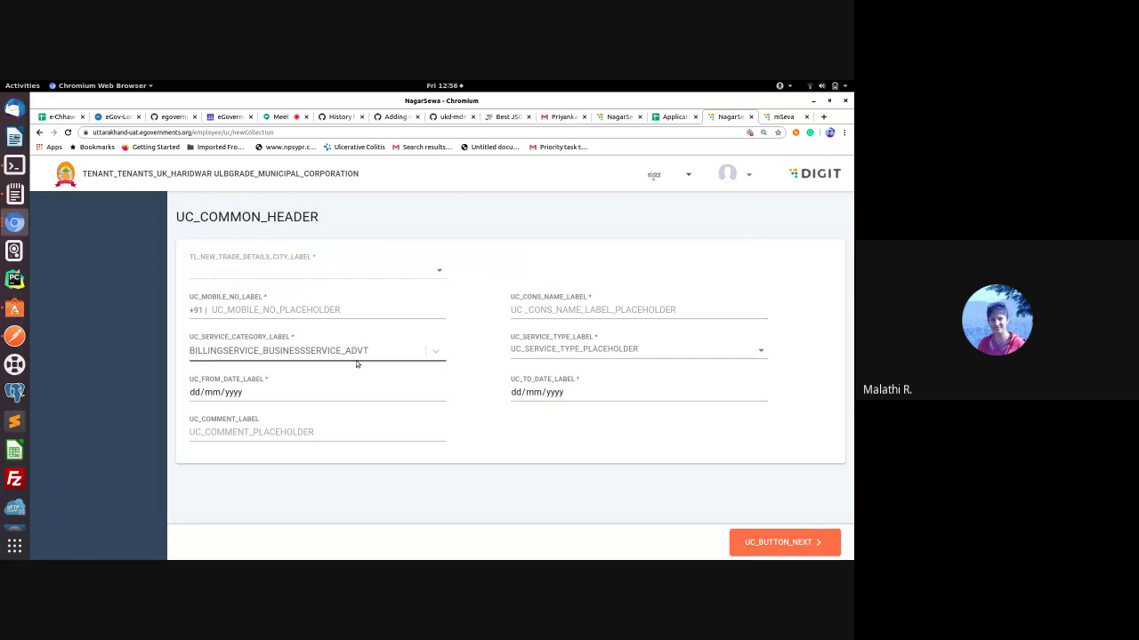
Step: Review the service category keys, reselect BILLINGSERVICE_BUSINESSSERVICE_ADVT and list its service type keys
{"action": "left_click", "coordinate": [299, 356]}
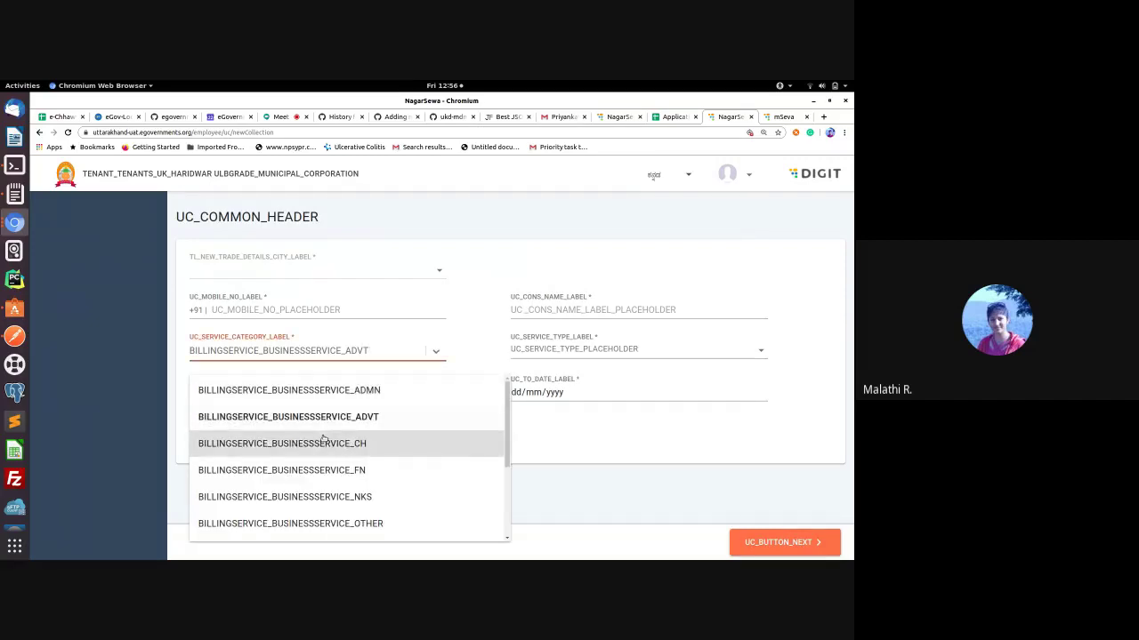
{"action": "left_click", "coordinate": [607, 458]}
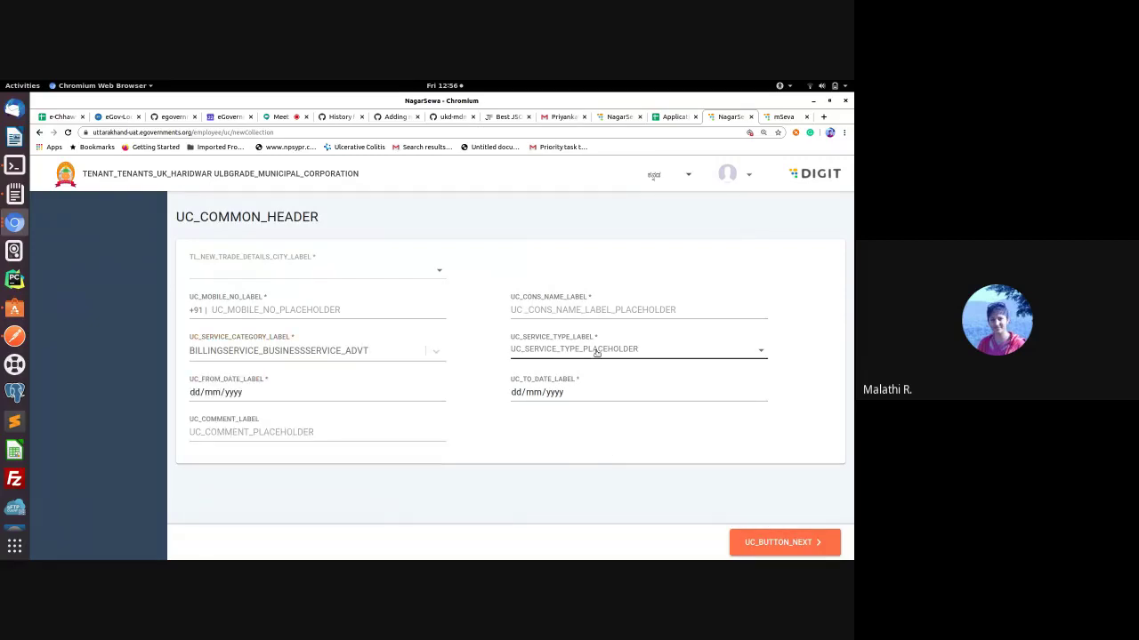
{"action": "left_click", "coordinate": [346, 351]}
{"action": "left_click", "coordinate": [340, 391]}
{"action": "left_click", "coordinate": [345, 350]}
{"action": "left_click", "coordinate": [288, 416]}
{"action": "left_click", "coordinate": [577, 347]}
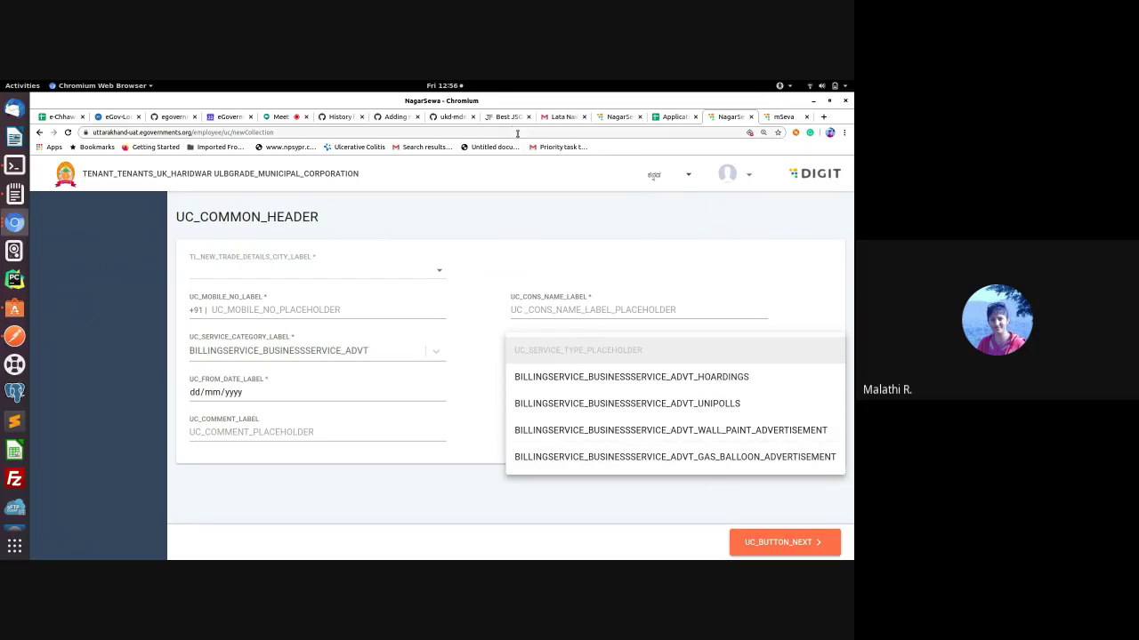
Step: Go back to the commit's changes and highlight the ADVT prefix in the service values of the ADVT.Hoardings TAX and CHARGES entries
{"action": "left_click", "coordinate": [447, 117]}
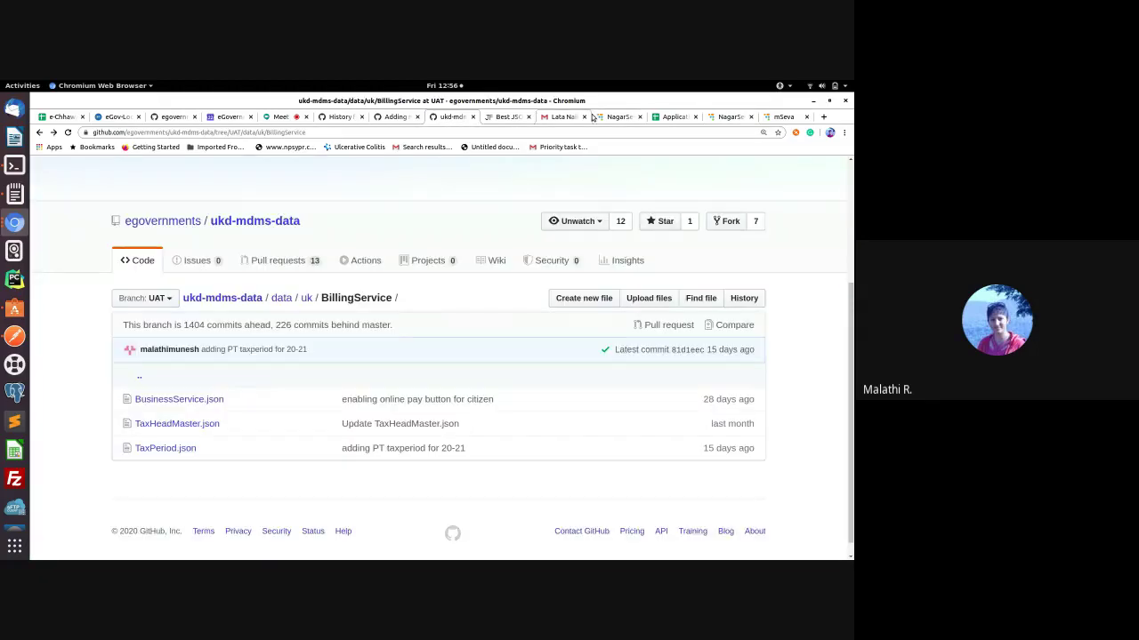
{"action": "left_click", "coordinate": [394, 117]}
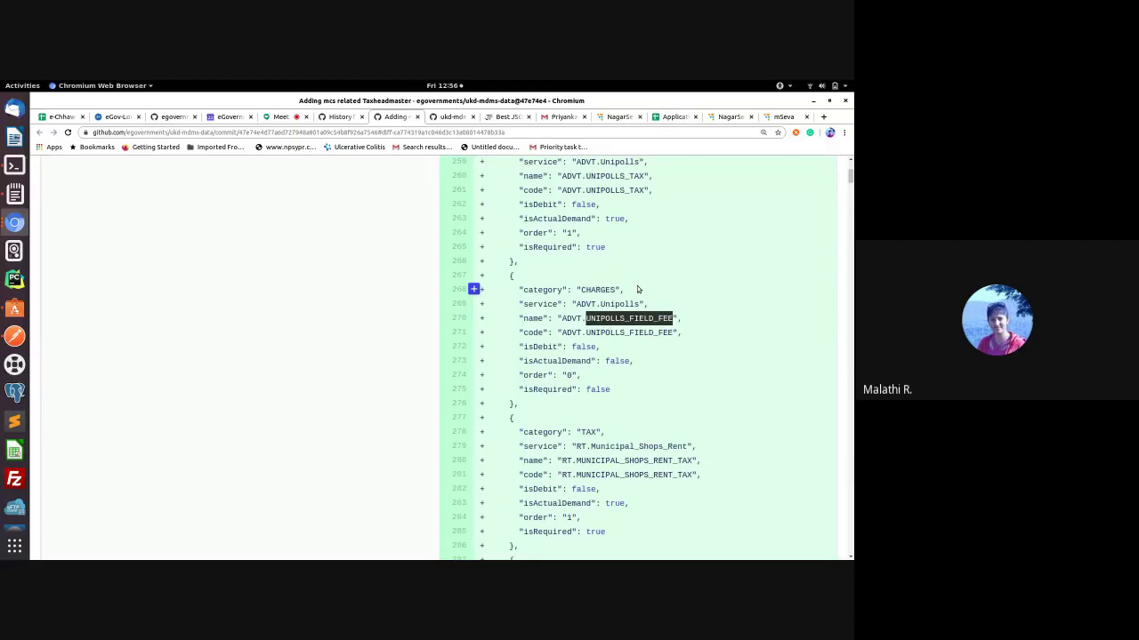
{"action": "scroll", "coordinate": [633, 318], "scroll_direction": "up", "scroll_amount": 3}
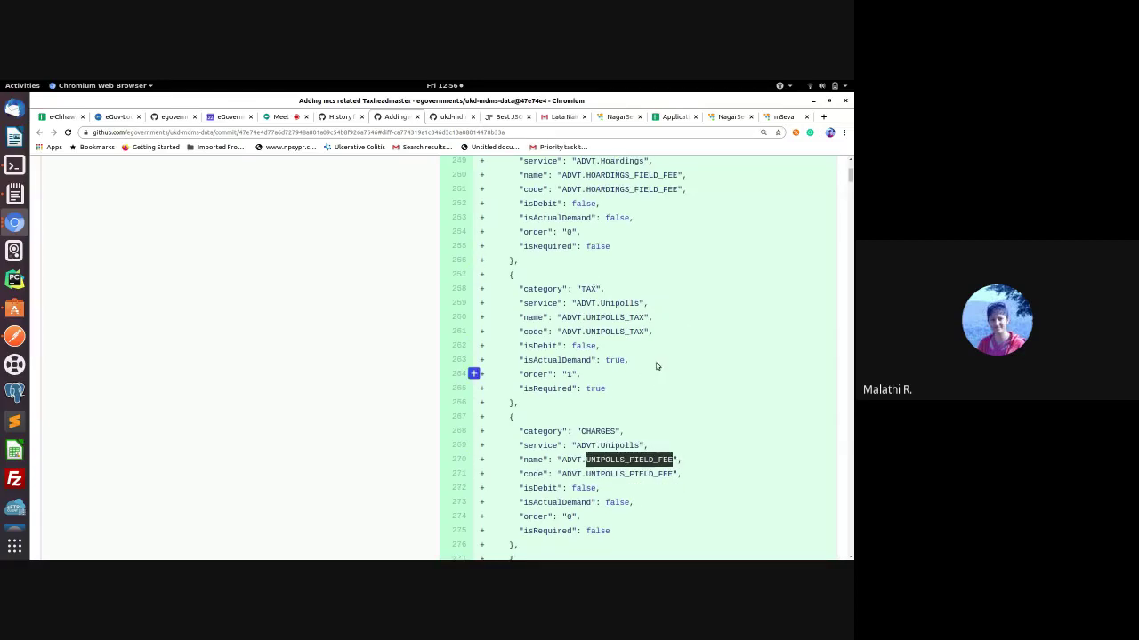
{"action": "scroll", "coordinate": [640, 353], "scroll_direction": "up", "scroll_amount": 2}
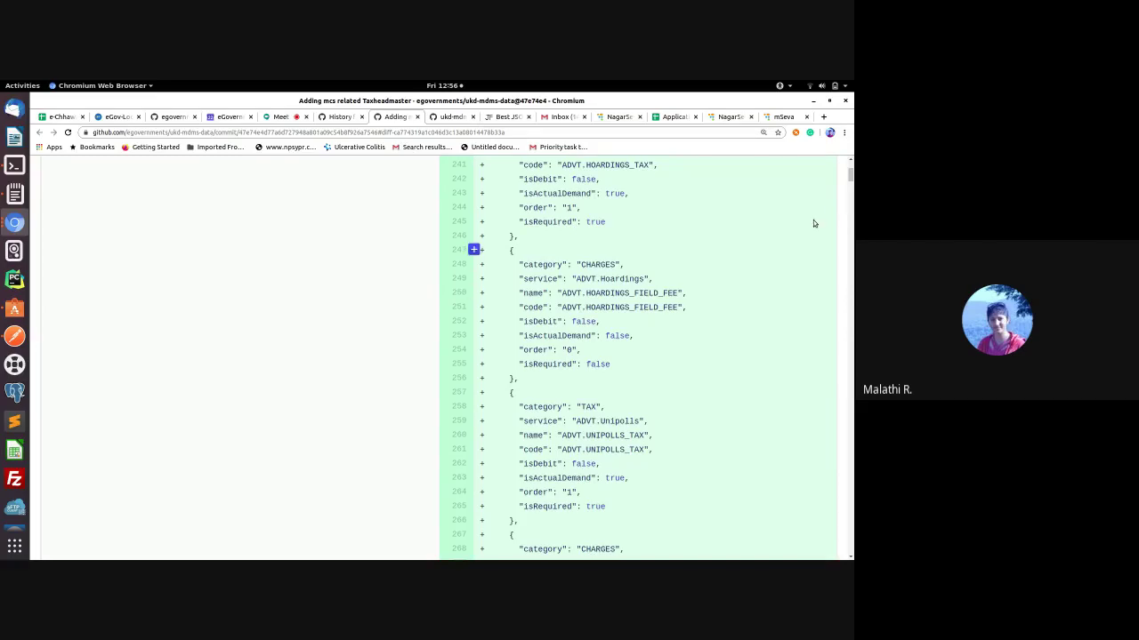
{"action": "scroll", "coordinate": [672, 262], "scroll_direction": "up", "scroll_amount": 2}
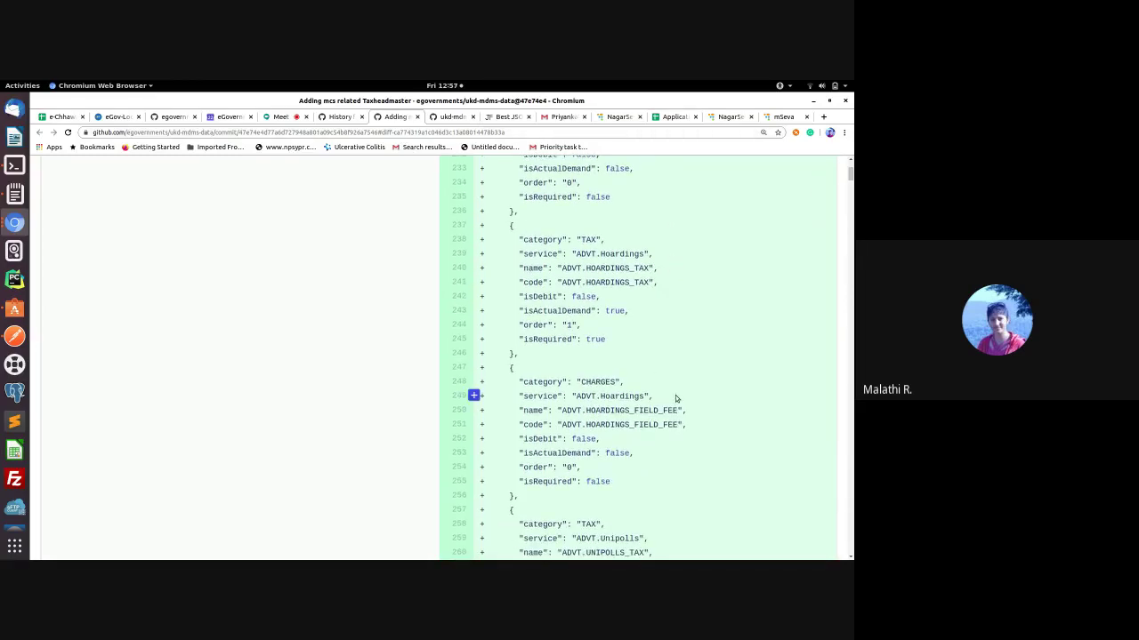
{"action": "scroll", "coordinate": [676, 395], "scroll_direction": "down", "scroll_amount": 3}
{"action": "scroll", "coordinate": [606, 320], "scroll_direction": "up", "scroll_amount": 5}
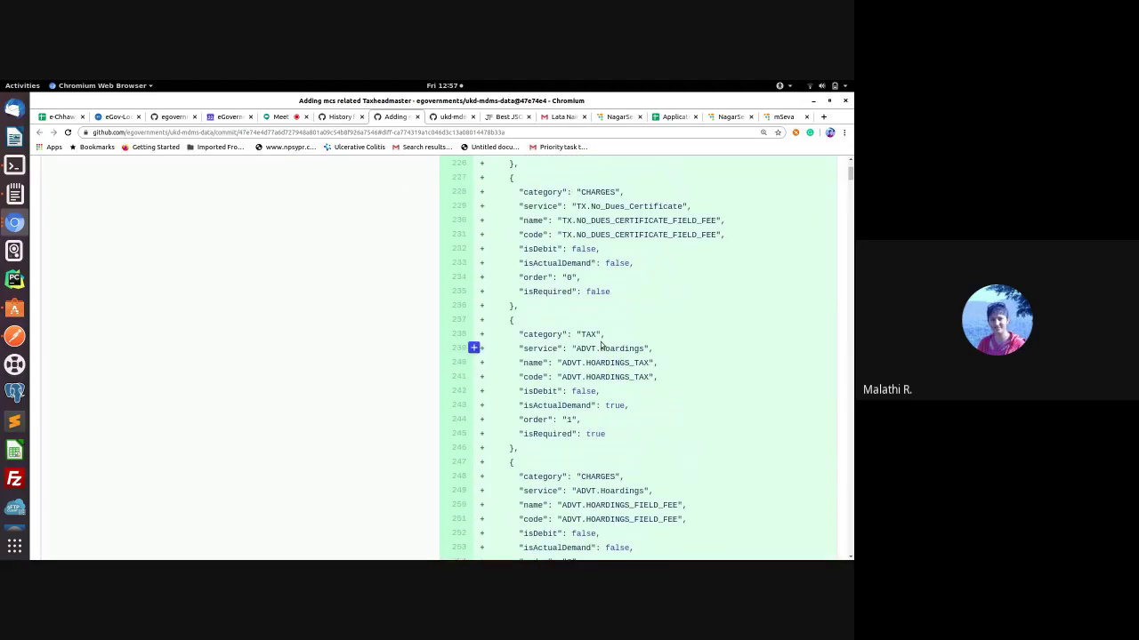
{"action": "double_click", "coordinate": [582, 348]}
{"action": "scroll", "coordinate": [623, 400], "scroll_direction": "down", "scroll_amount": 3}
{"action": "double_click", "coordinate": [585, 372]}
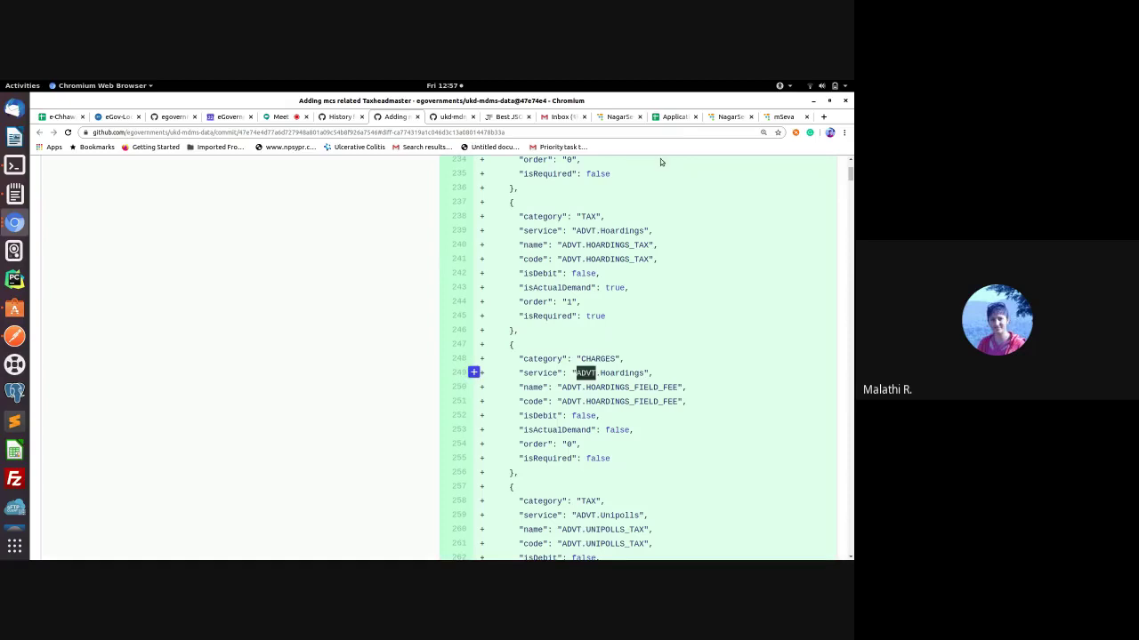
Step: Return to the New Collection form, pick BILLINGSERVICE_BUSINESSSERVICE_ADVT again and compare its service type keys with the ADVT entries
{"action": "left_click", "coordinate": [715, 119]}
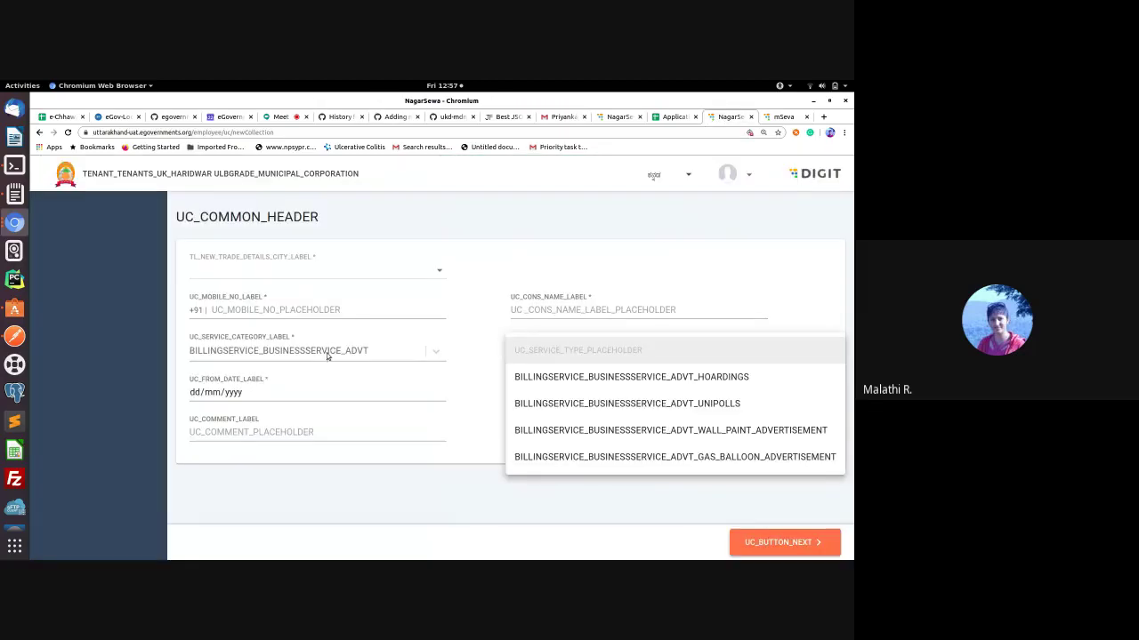
{"action": "left_click", "coordinate": [327, 356]}
{"action": "left_click", "coordinate": [327, 354]}
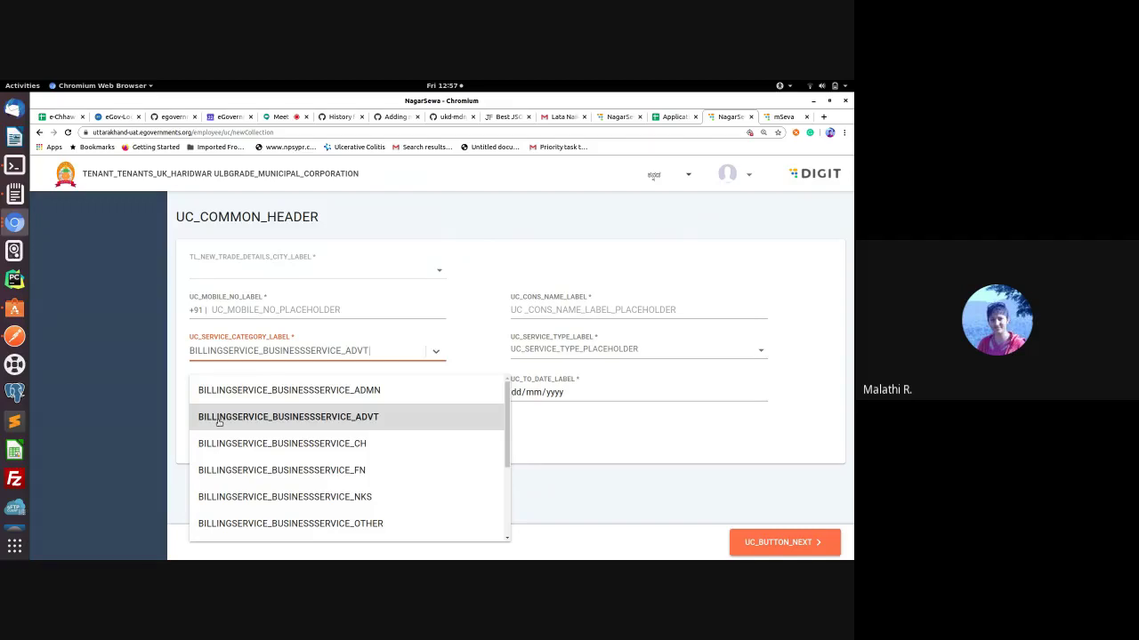
{"action": "left_click", "coordinate": [359, 418]}
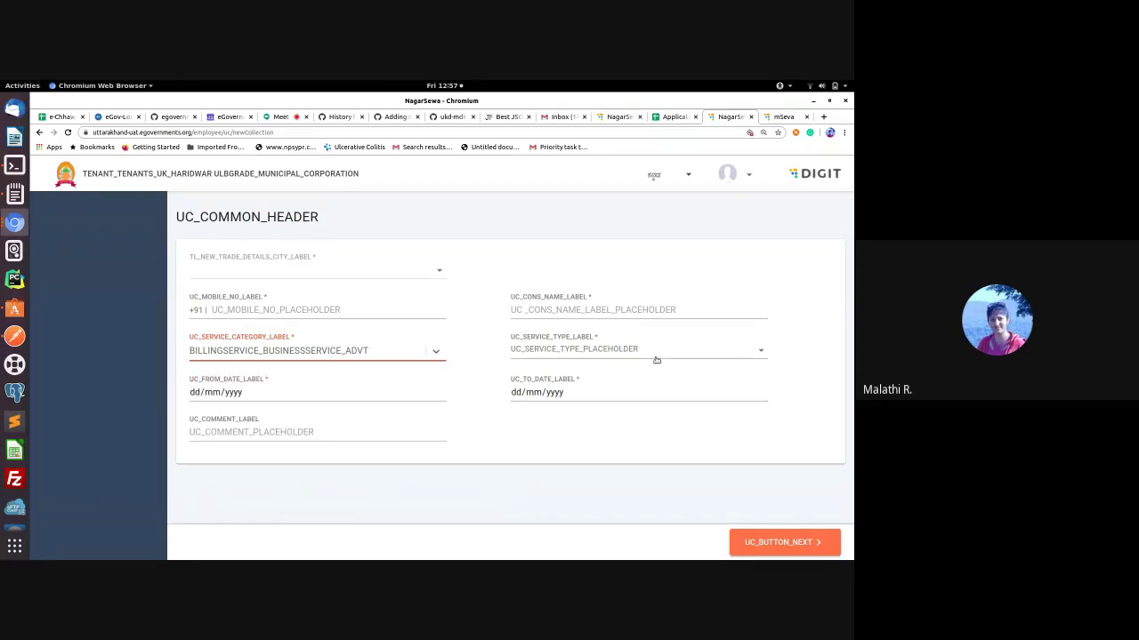
{"action": "left_click", "coordinate": [645, 352]}
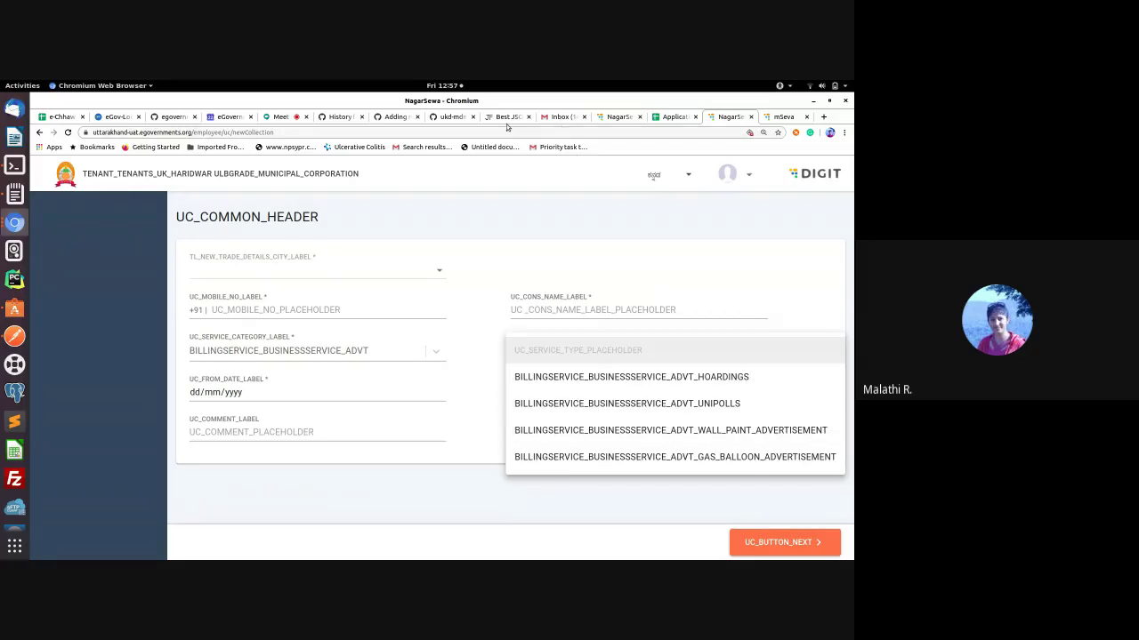
Step: Return to the TaxHeadMaster.json history on GitHub and go to the root of the ukd-mdms-data repository on the UAT branch
{"action": "left_click", "coordinate": [450, 118]}
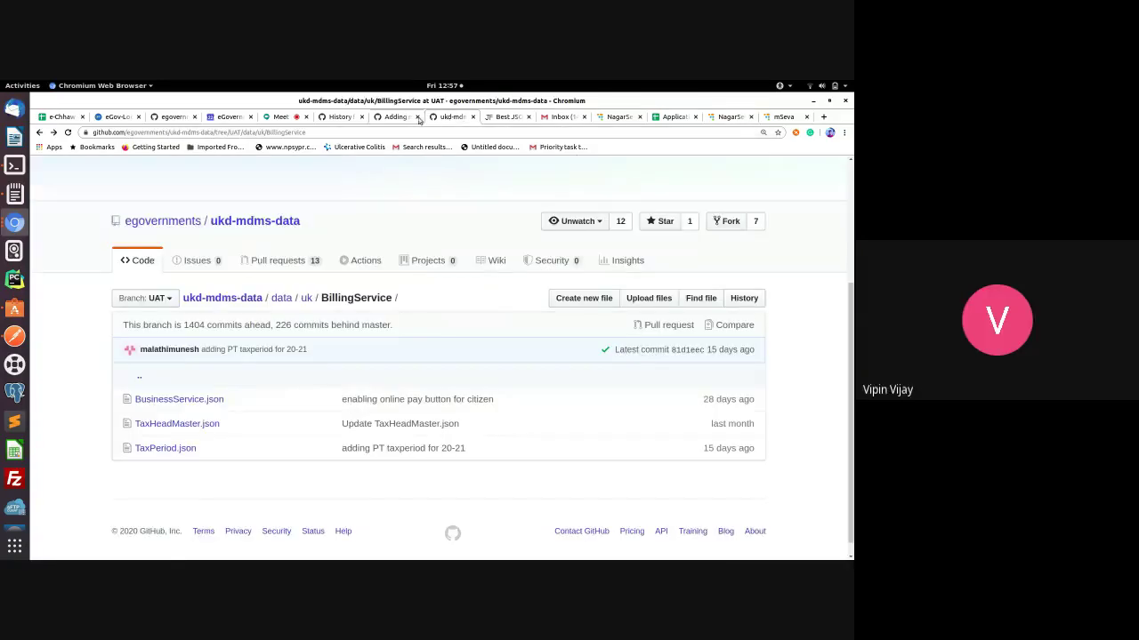
{"action": "key", "text": "ctrl+Tab"}
{"action": "left_click", "coordinate": [396, 116]}
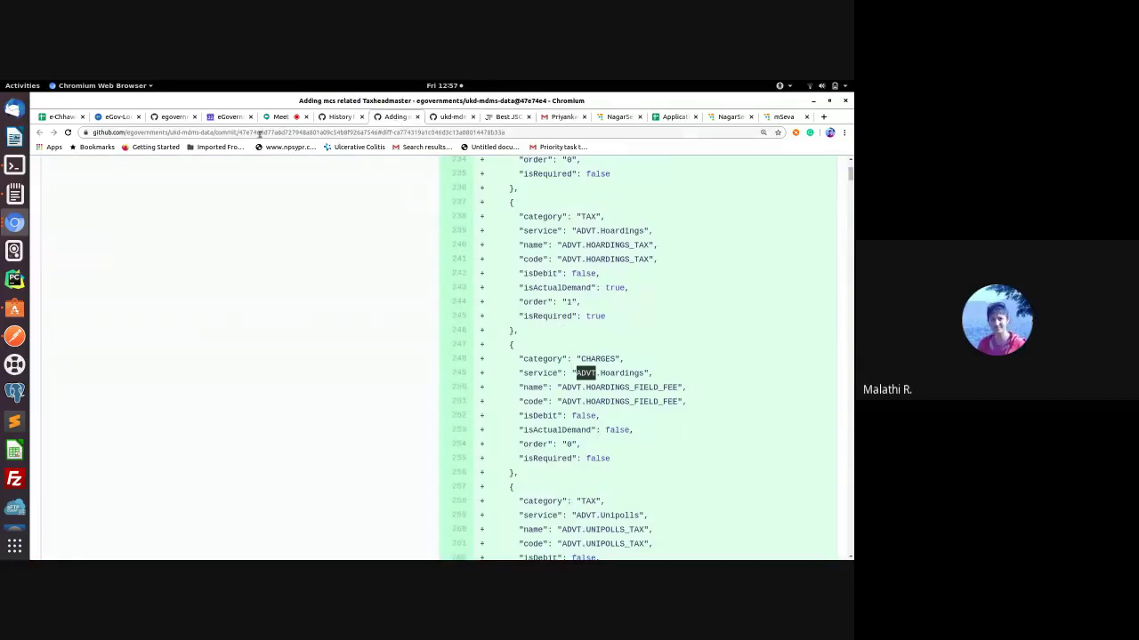
{"action": "left_click", "coordinate": [340, 117]}
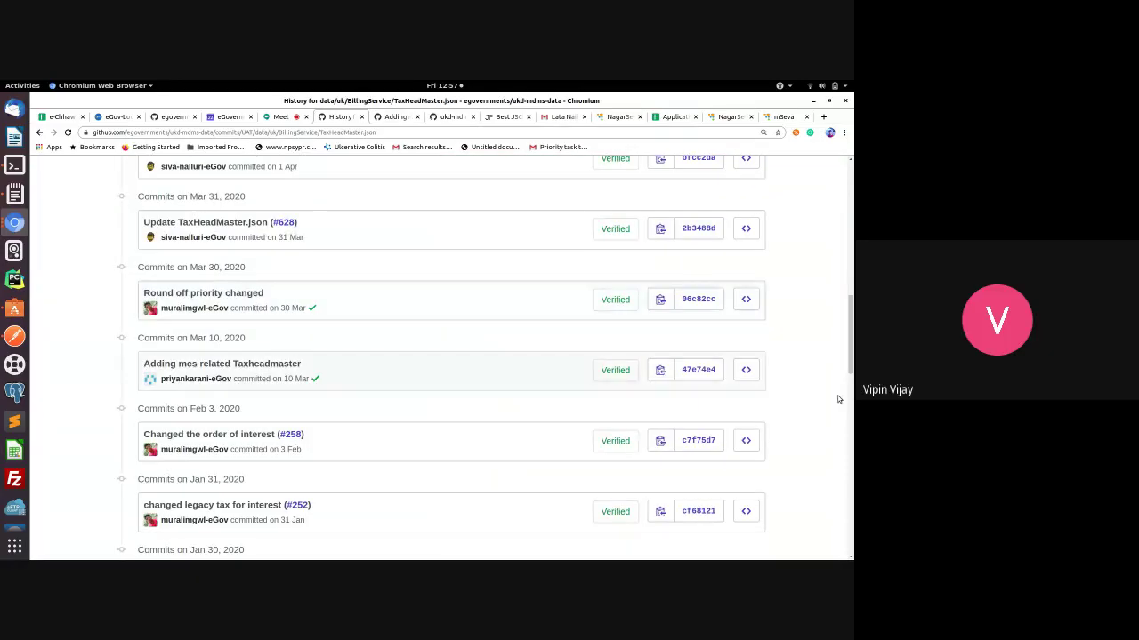
{"action": "scroll", "coordinate": [327, 533], "scroll_direction": "up", "scroll_amount": 10}
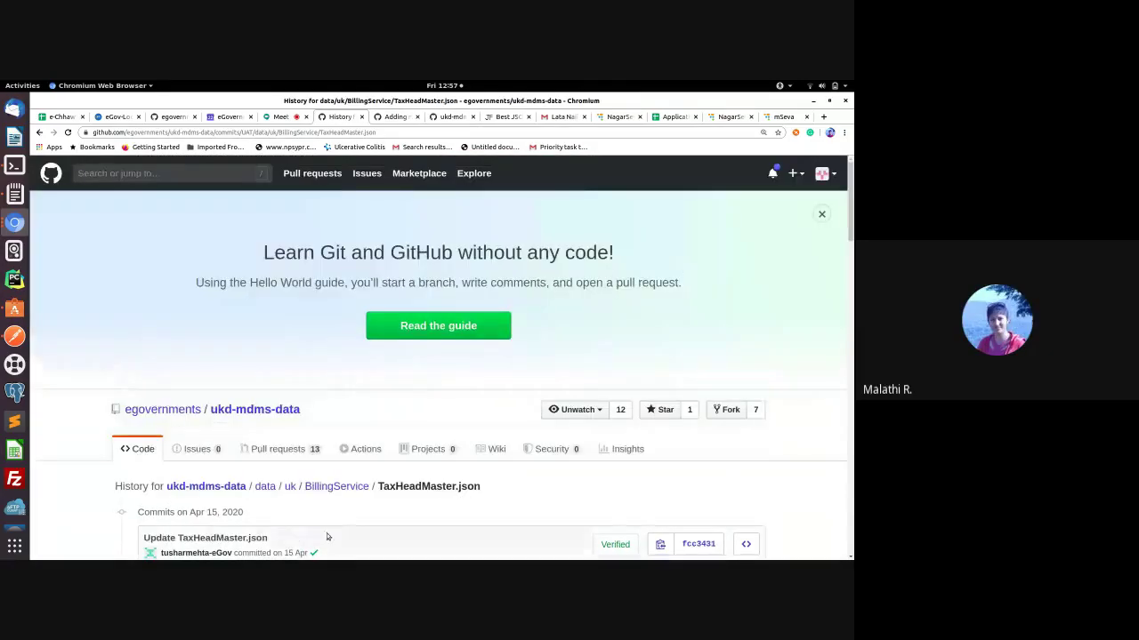
{"action": "left_click", "coordinate": [205, 538]}
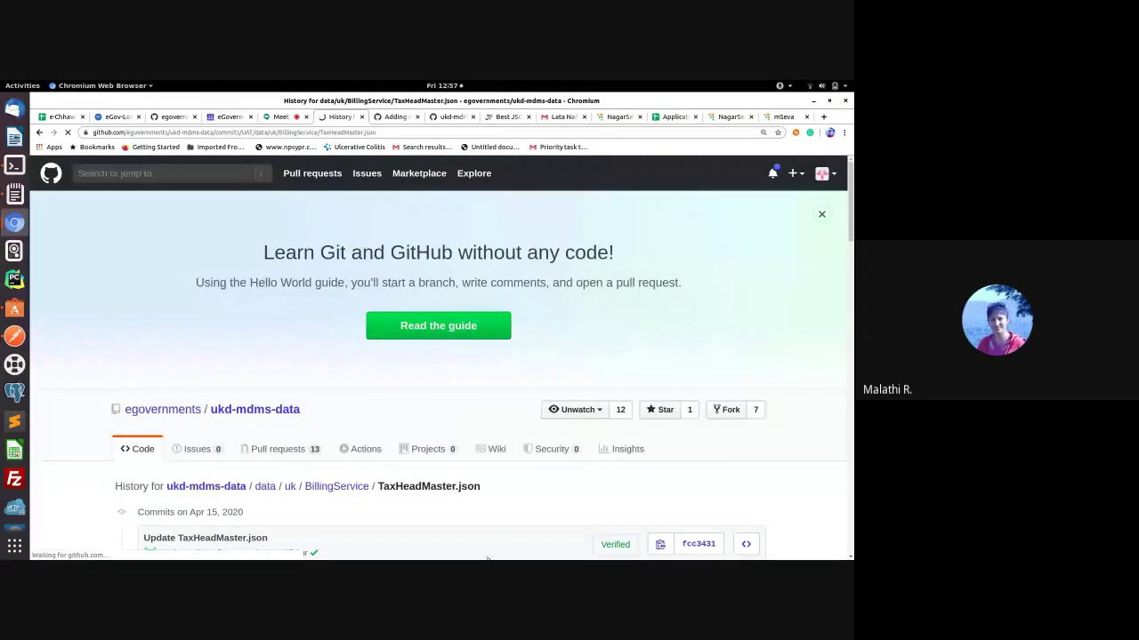
{"action": "scroll", "coordinate": [631, 479], "scroll_direction": "down", "scroll_amount": 3}
{"action": "scroll", "coordinate": [631, 479], "scroll_direction": "down", "scroll_amount": 3}
{"action": "left_click", "coordinate": [143, 190]}
{"action": "scroll", "coordinate": [201, 399], "scroll_direction": "down", "scroll_amount": 5}
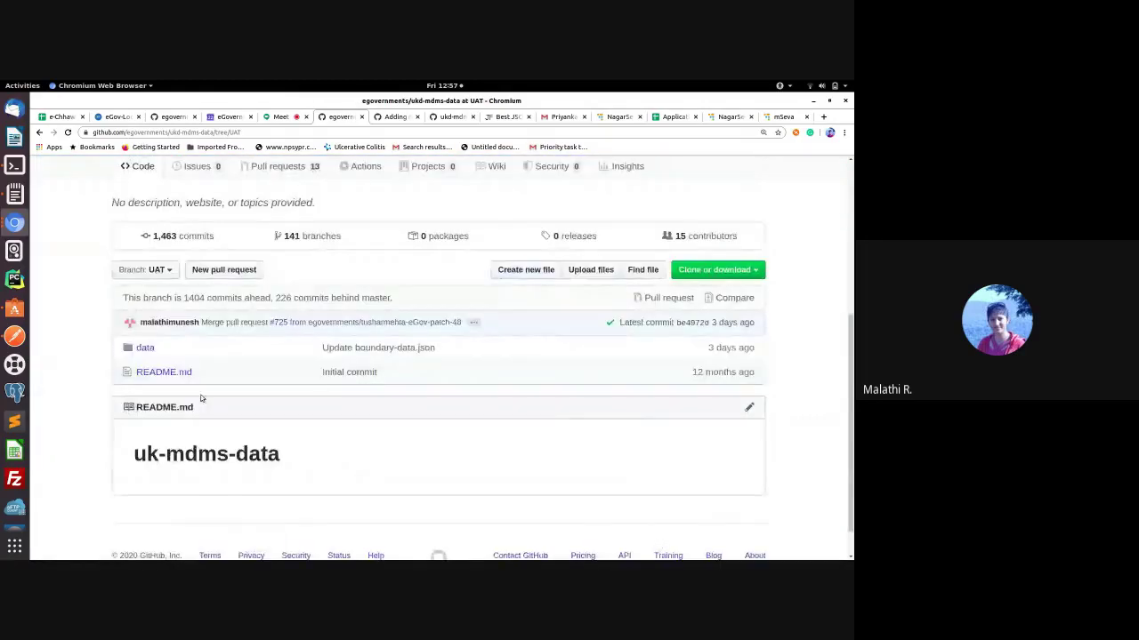
Step: Open BusinessService.json from the repository's data/uk/BillingService folder
{"action": "left_click", "coordinate": [145, 348]}
{"action": "scroll", "coordinate": [165, 447], "scroll_direction": "down", "scroll_amount": 4}
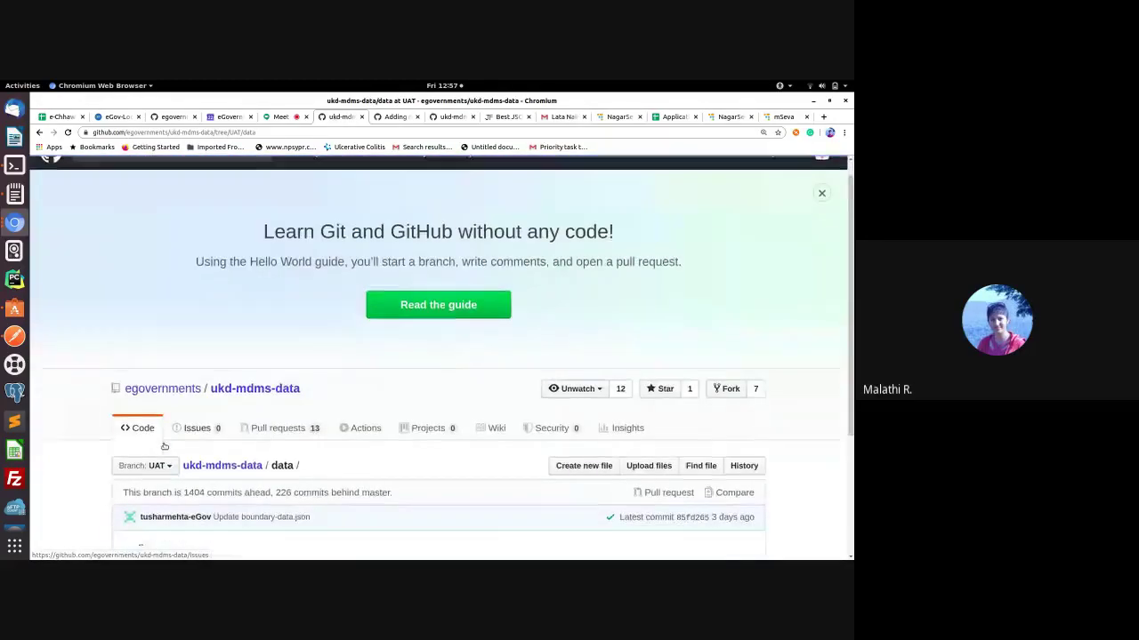
{"action": "left_click", "coordinate": [140, 382]}
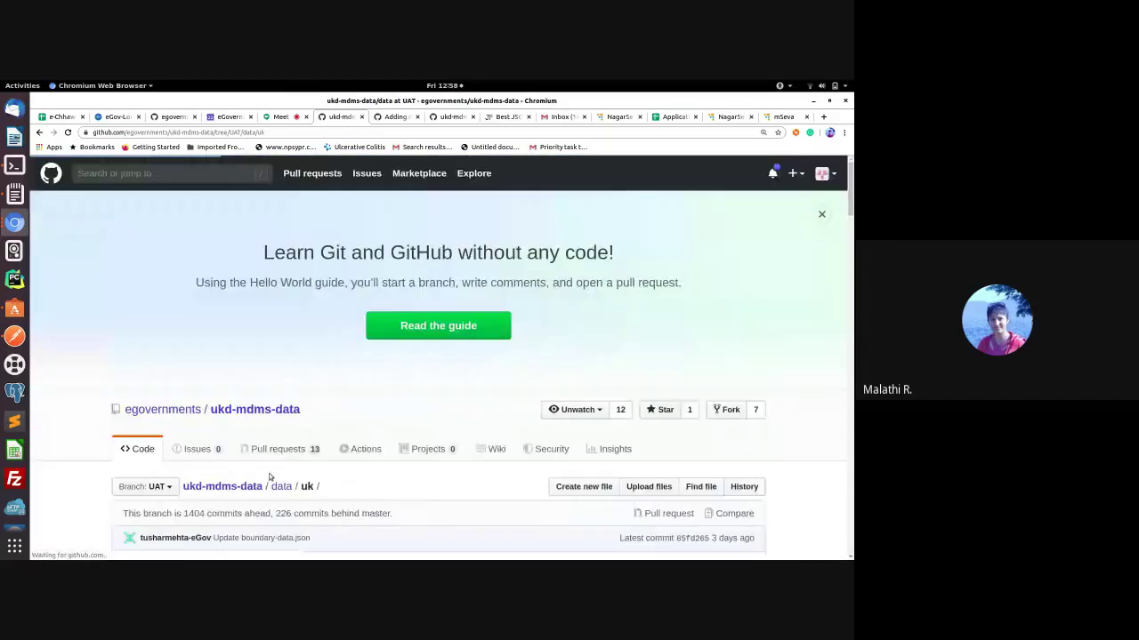
{"action": "scroll", "coordinate": [201, 466], "scroll_direction": "down", "scroll_amount": 4}
{"action": "left_click", "coordinate": [160, 449]}
{"action": "scroll", "coordinate": [520, 537], "scroll_direction": "down", "scroll_amount": 2}
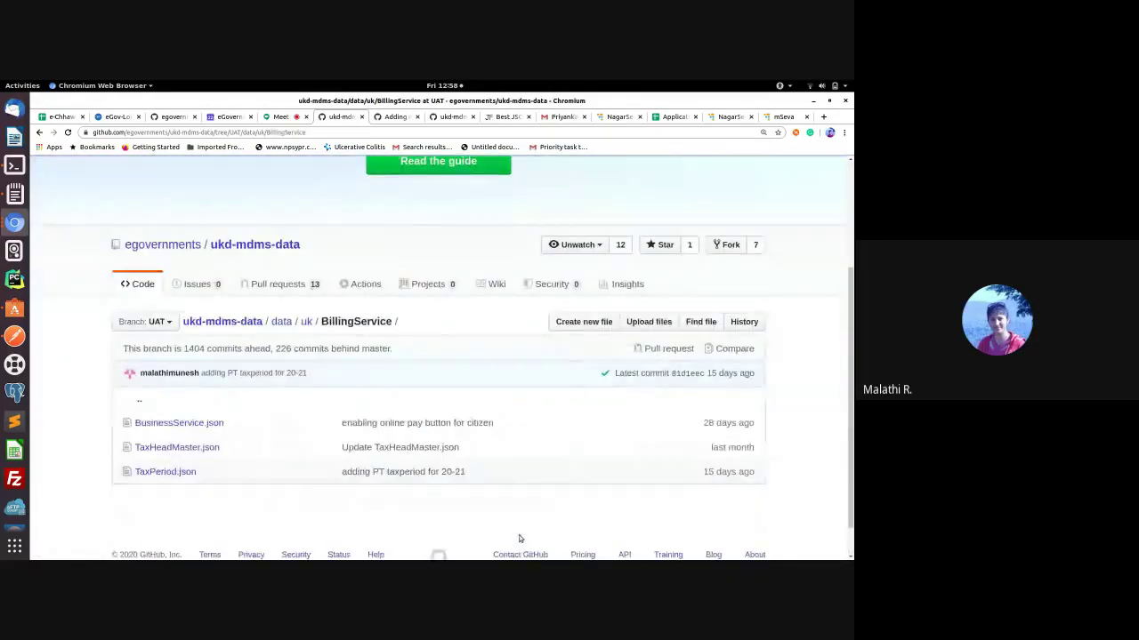
{"action": "left_click", "coordinate": [204, 426]}
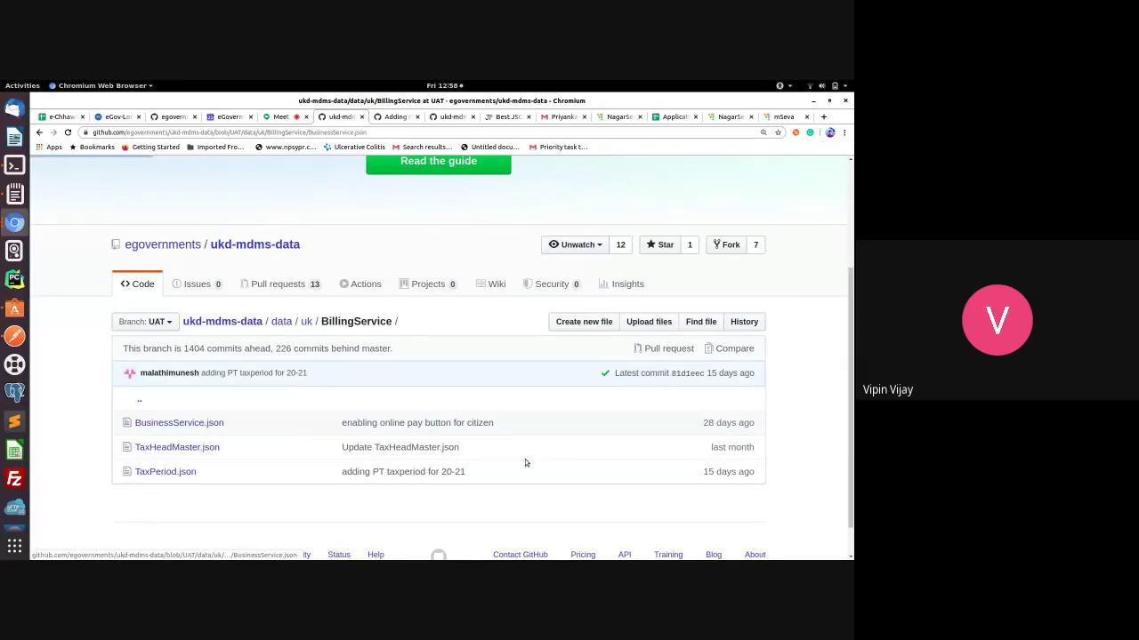
Step: Look through BusinessService.json from end to start, highlighting the type key in the final Cess.Cess entry
{"action": "scroll", "coordinate": [647, 478], "scroll_direction": "down", "scroll_amount": 4}
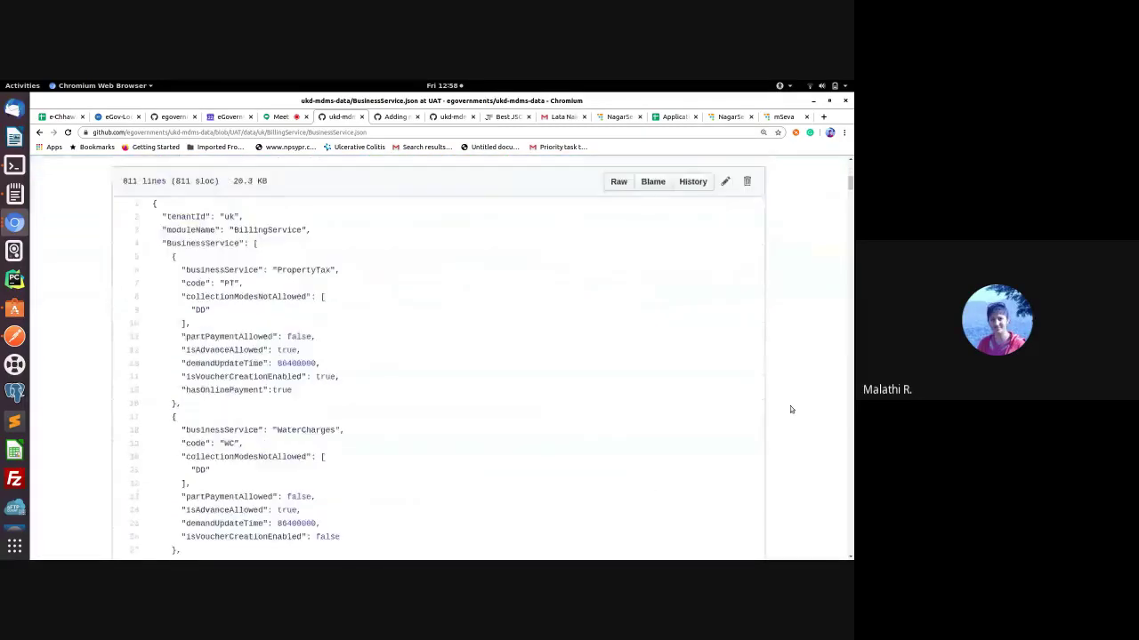
{"action": "left_click_drag", "start_coordinate": [849, 188], "coordinate": [847, 553]}
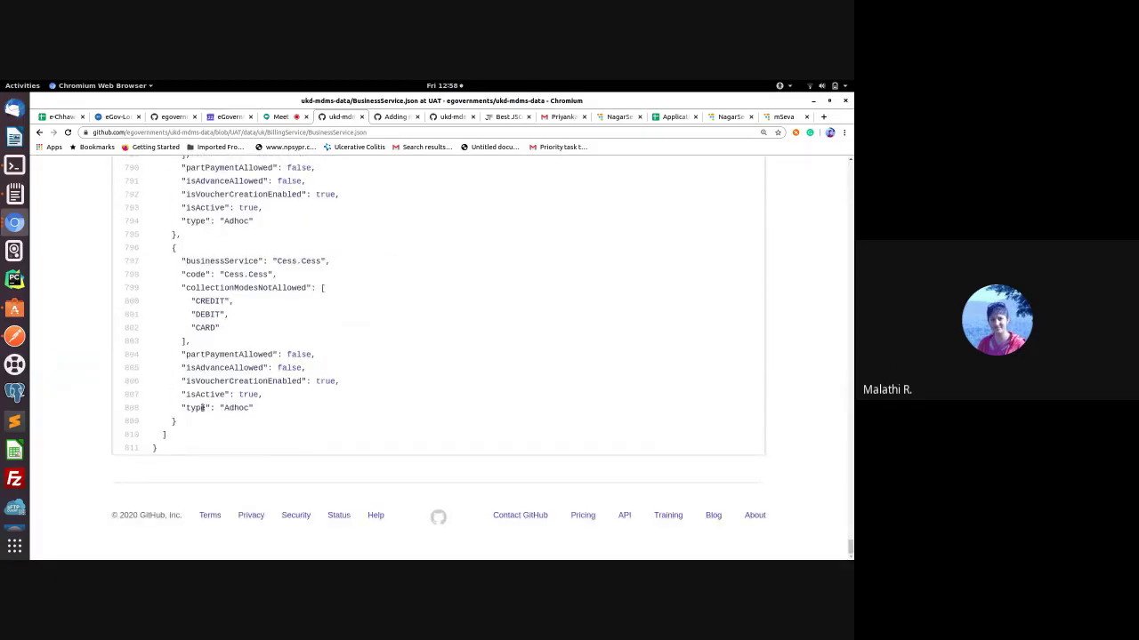
{"action": "double_click", "coordinate": [197, 407]}
{"action": "scroll", "coordinate": [301, 389], "scroll_direction": "up", "scroll_amount": 2}
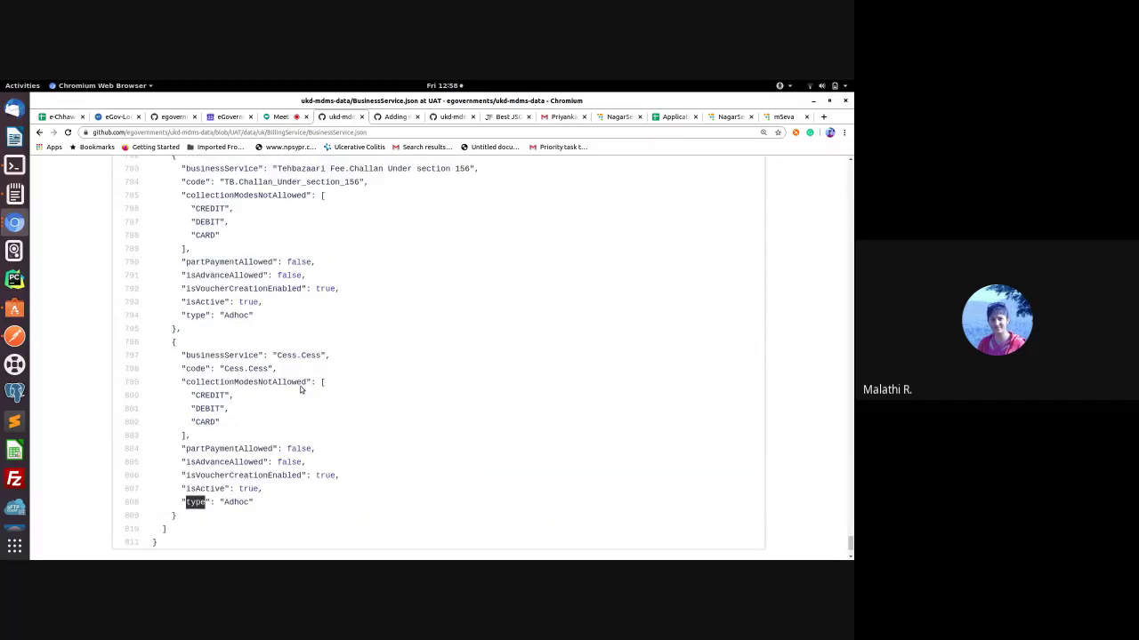
{"action": "scroll", "coordinate": [340, 412], "scroll_direction": "up", "scroll_amount": 9}
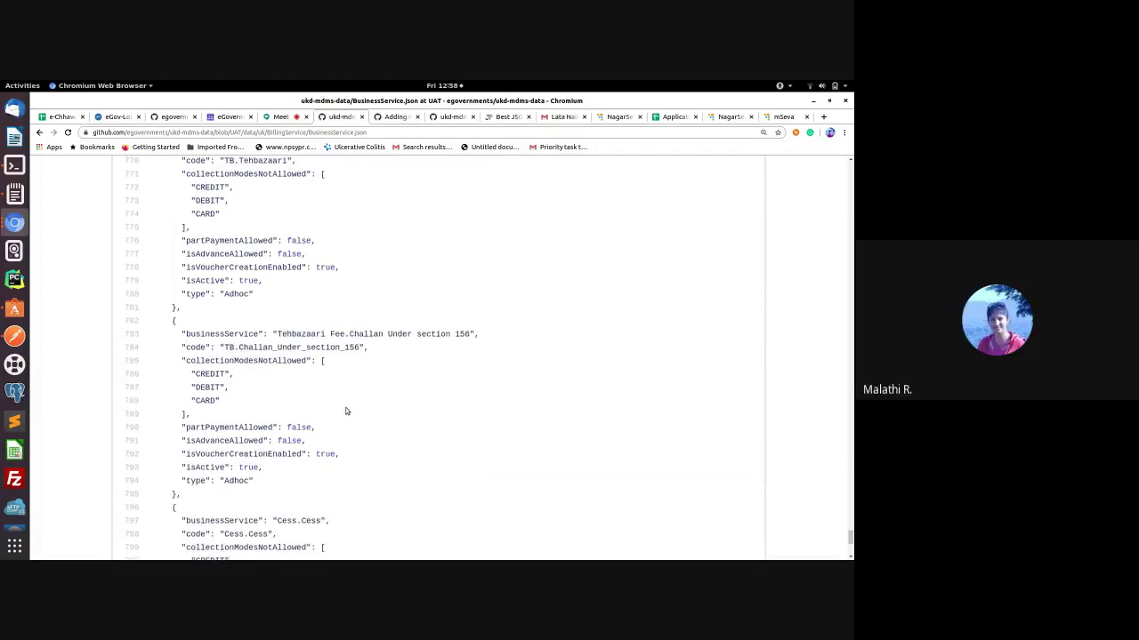
{"action": "left_click_drag", "start_coordinate": [851, 528], "coordinate": [851, 476]}
{"action": "scroll", "coordinate": [829, 248], "scroll_direction": "up", "scroll_amount": 20}
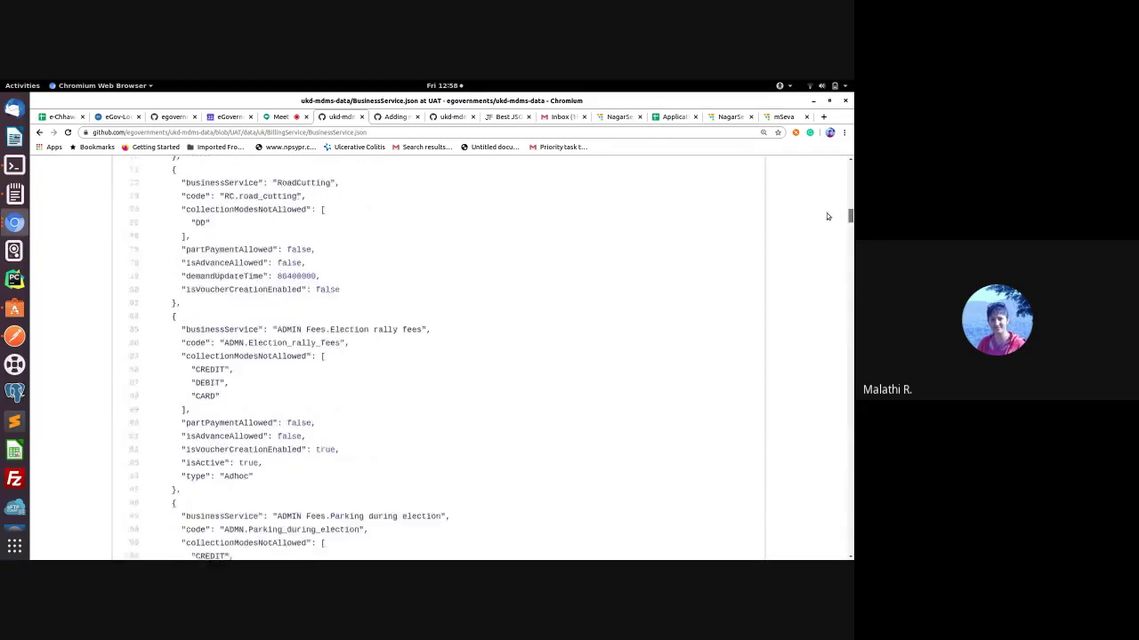
{"action": "mouse_move", "coordinate": [832, 169]}
{"action": "left_mouse_down"}
{"action": "mouse_move", "coordinate": [839, 191]}
{"action": "mouse_move", "coordinate": [845, 182]}
{"action": "left_mouse_up"}
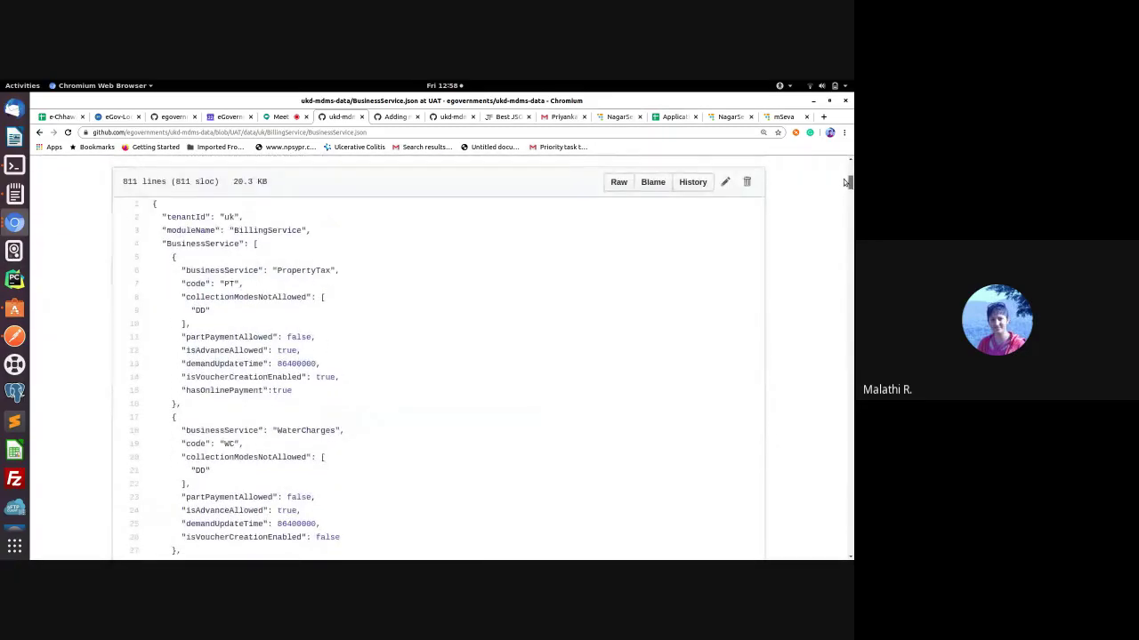
Step: Highlight the Cess prefix in the last entry's businessService value and examine the Tehbazaari Fee and Taxes entries above it
{"action": "left_click_drag", "start_coordinate": [844, 179], "coordinate": [823, 552]}
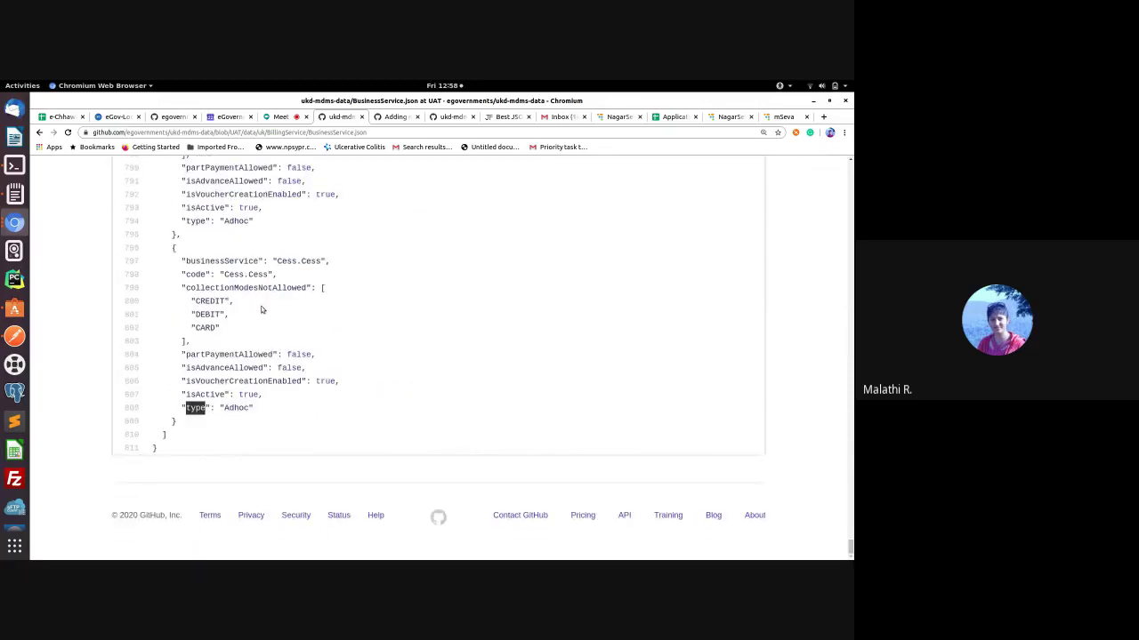
{"action": "double_click", "coordinate": [287, 260]}
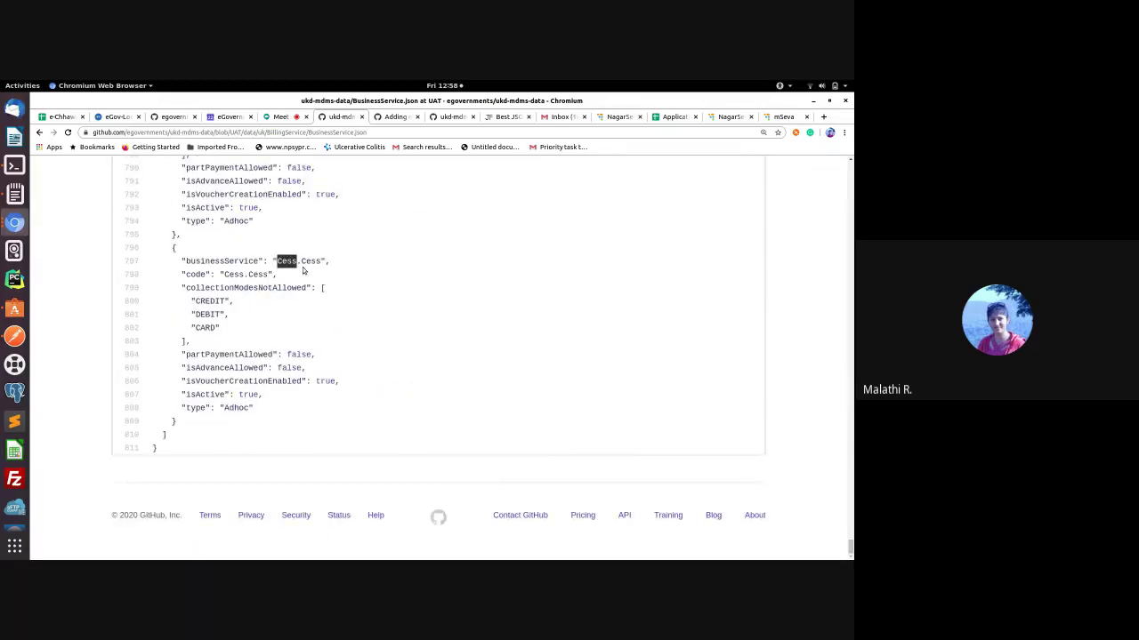
{"action": "scroll", "coordinate": [356, 320], "scroll_direction": "up", "scroll_amount": 5}
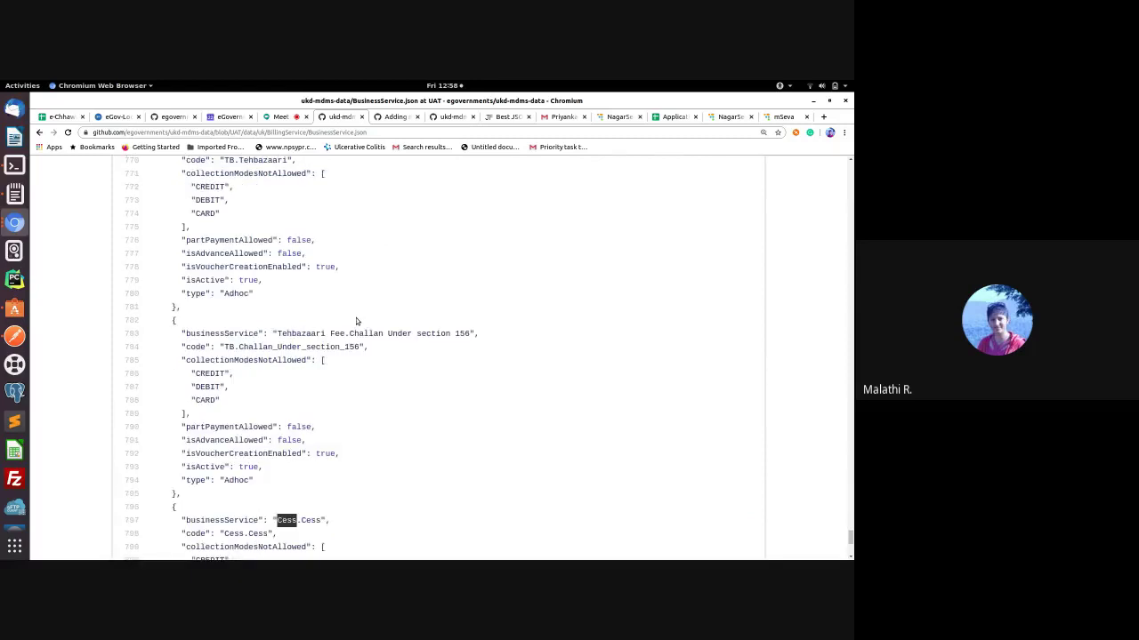
{"action": "scroll", "coordinate": [356, 321], "scroll_direction": "up", "scroll_amount": 3}
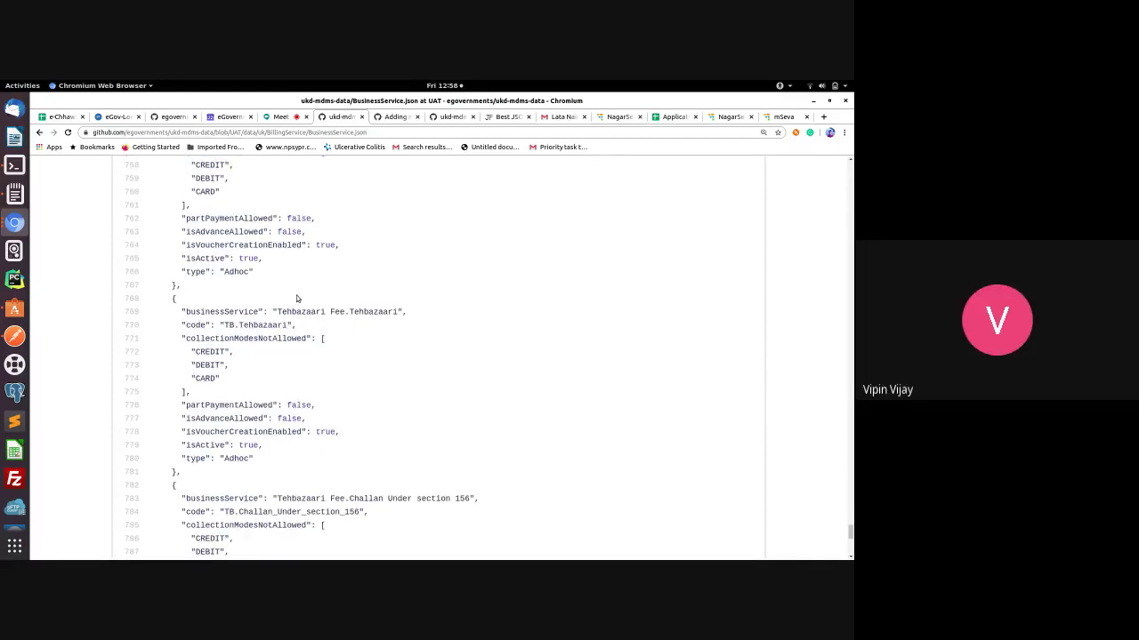
{"action": "scroll", "coordinate": [302, 294], "scroll_direction": "up", "scroll_amount": 5}
{"action": "scroll", "coordinate": [313, 294], "scroll_direction": "up", "scroll_amount": 5}
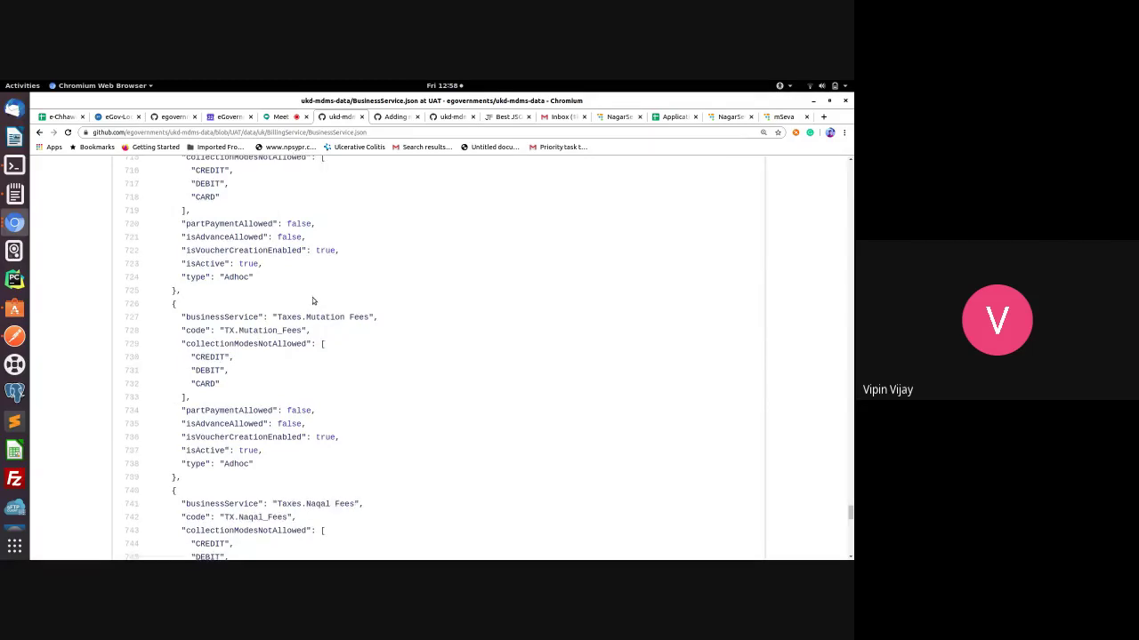
Step: Copy the service value ADVT.Hoardings from the CHARGES entry in the TaxHeadMaster commit diff
{"action": "scroll", "coordinate": [313, 298], "scroll_direction": "up", "scroll_amount": 8}
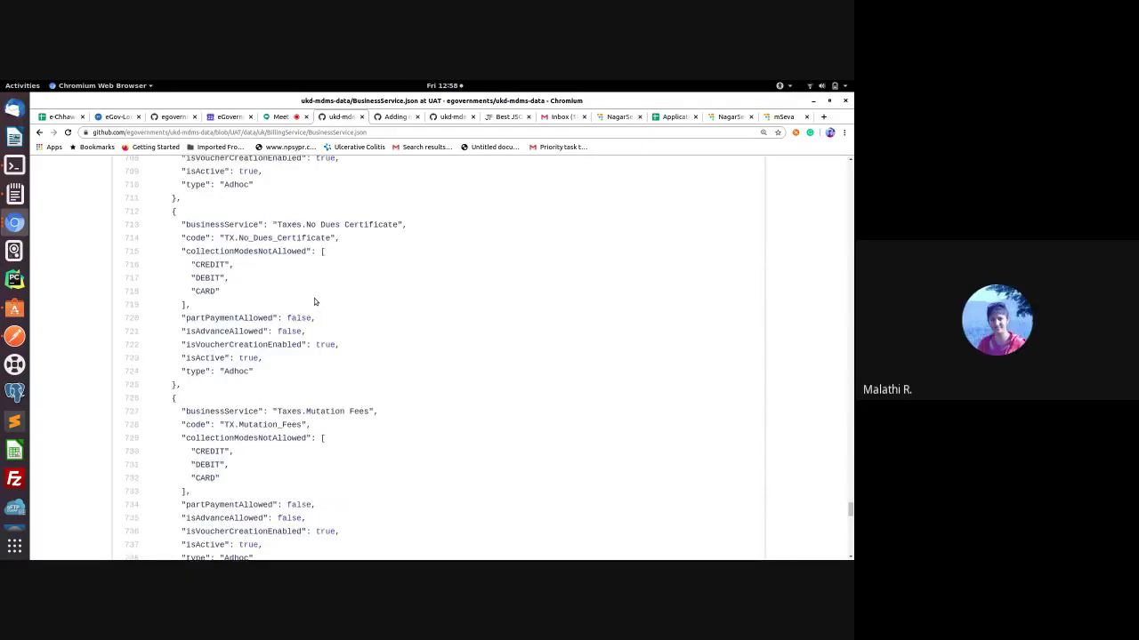
{"action": "left_click", "coordinate": [402, 118]}
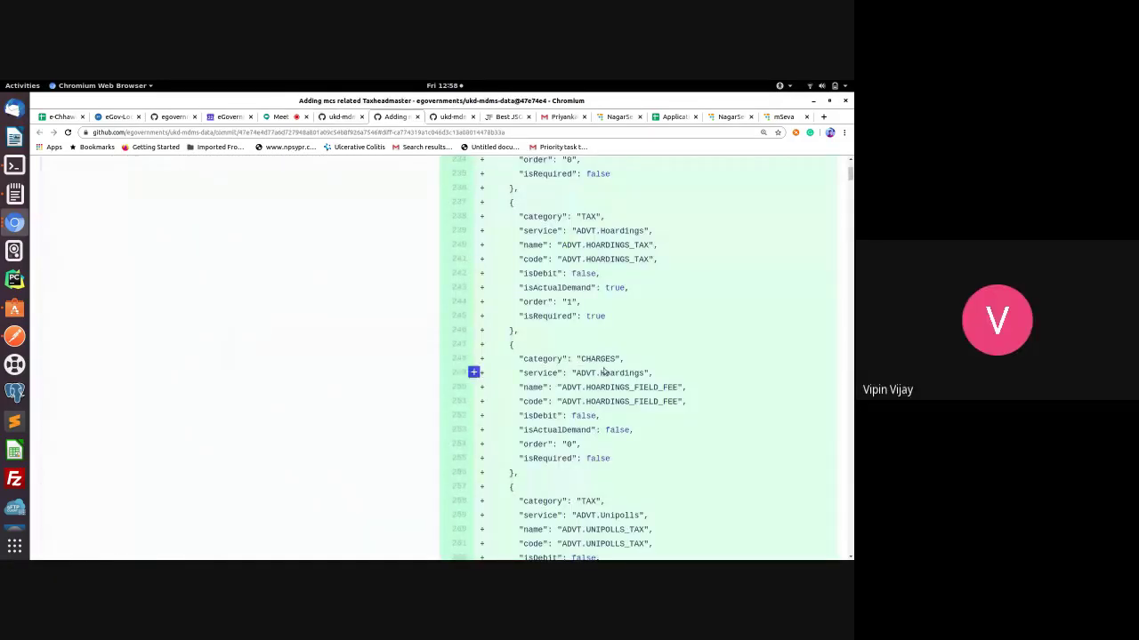
{"action": "left_click_drag", "start_coordinate": [576, 373], "coordinate": [644, 373]}
{"action": "key", "text": "ctrl+c"}
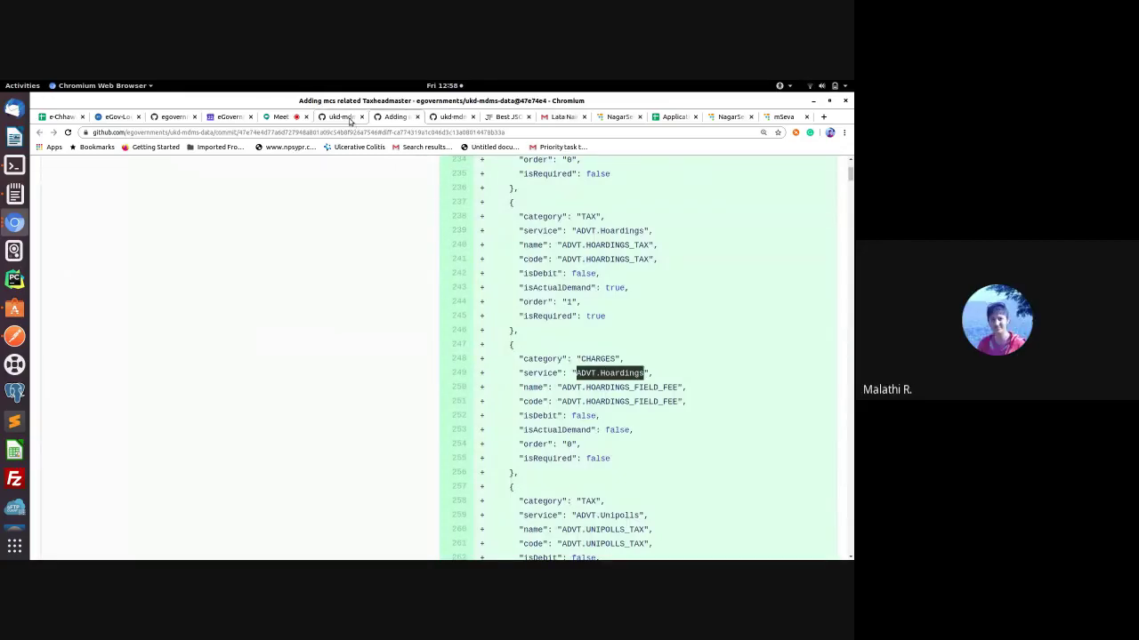
Step: Search BusinessService.json for ADVT.Hoardings, and return to the New Collection form showing the ADVT service types
{"action": "key", "text": "ctrl+shift+Tab"}
{"action": "key", "text": "ctrl+f"}
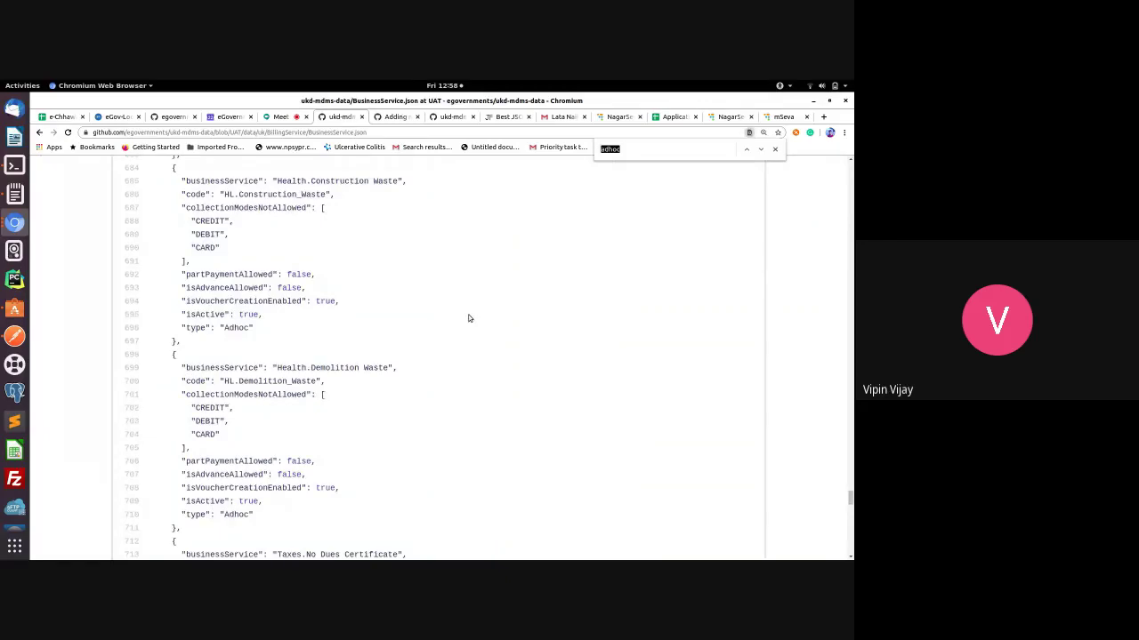
{"action": "key", "text": "ctrl+v"}
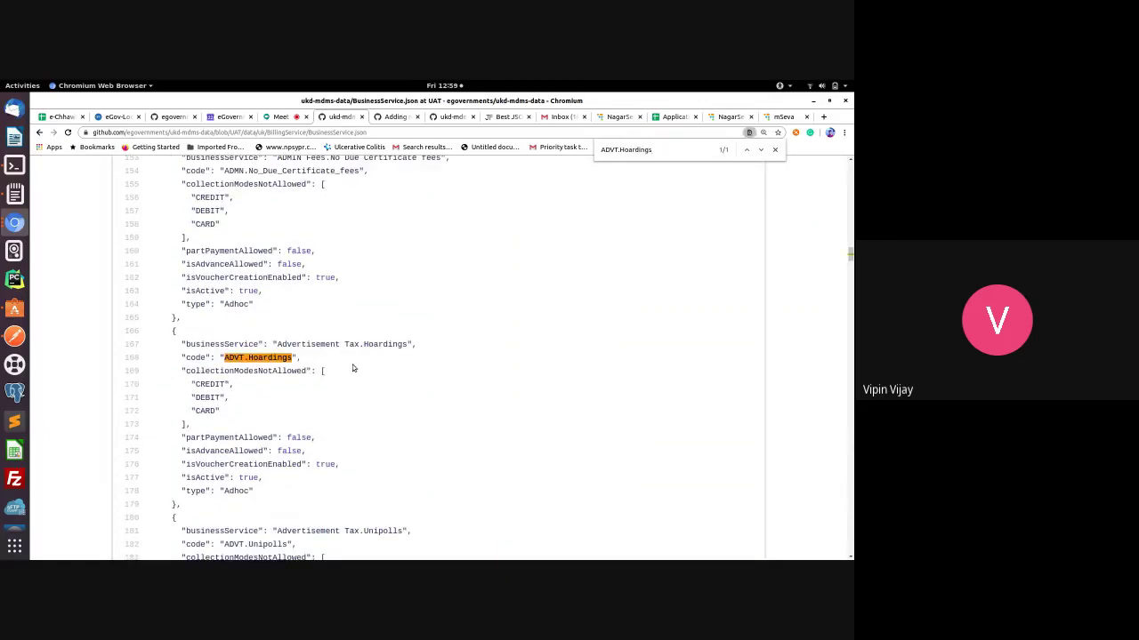
{"action": "left_click", "coordinate": [731, 118]}
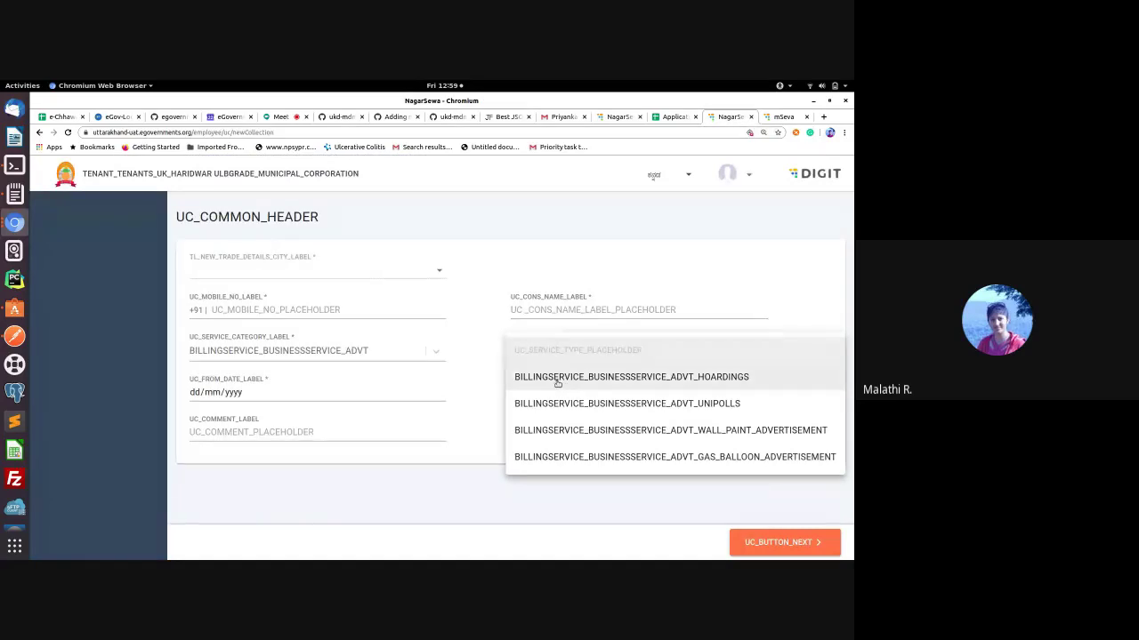